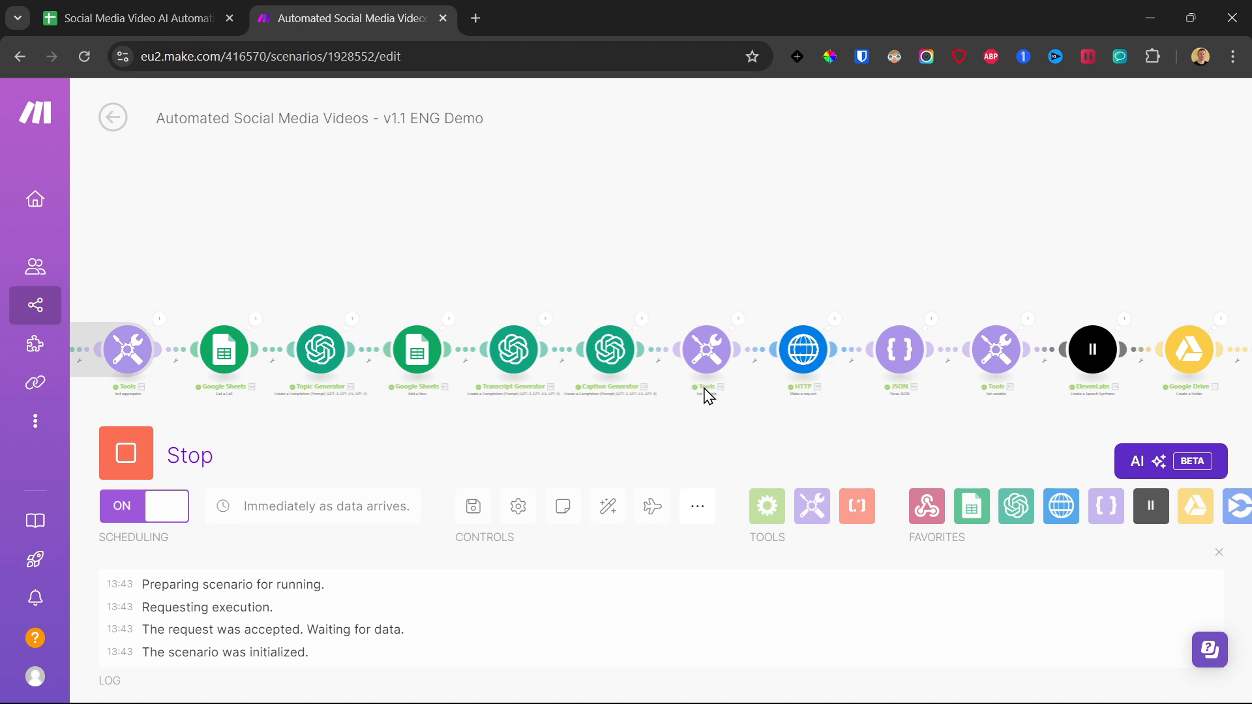
Follow the running scenario along its modules to the router and the social media publishing branches.
{"action": "left_click_drag", "start_coordinate": [768, 429], "coordinate": [475, 411]}
{"action": "left_click_drag", "start_coordinate": [841, 416], "coordinate": [547, 427]}
{"action": "left_click_drag", "start_coordinate": [932, 271], "coordinate": [704, 273]}
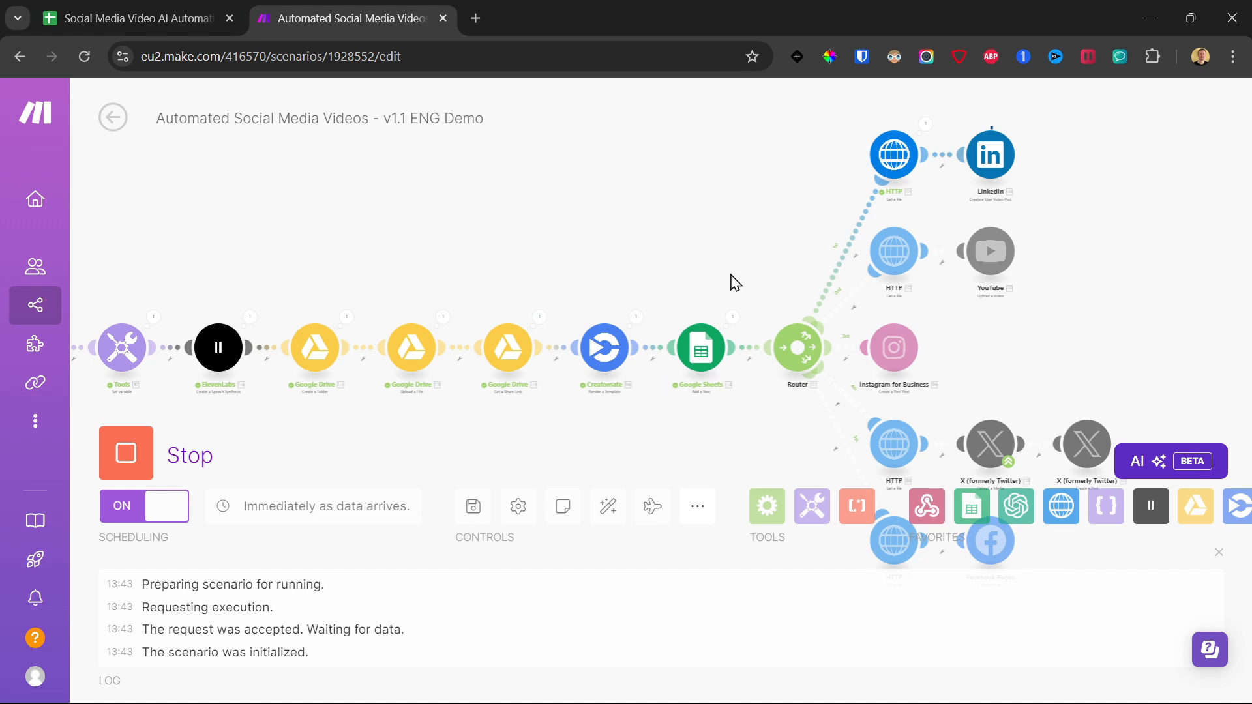
{"action": "left_click_drag", "start_coordinate": [734, 282], "coordinate": [607, 309]}
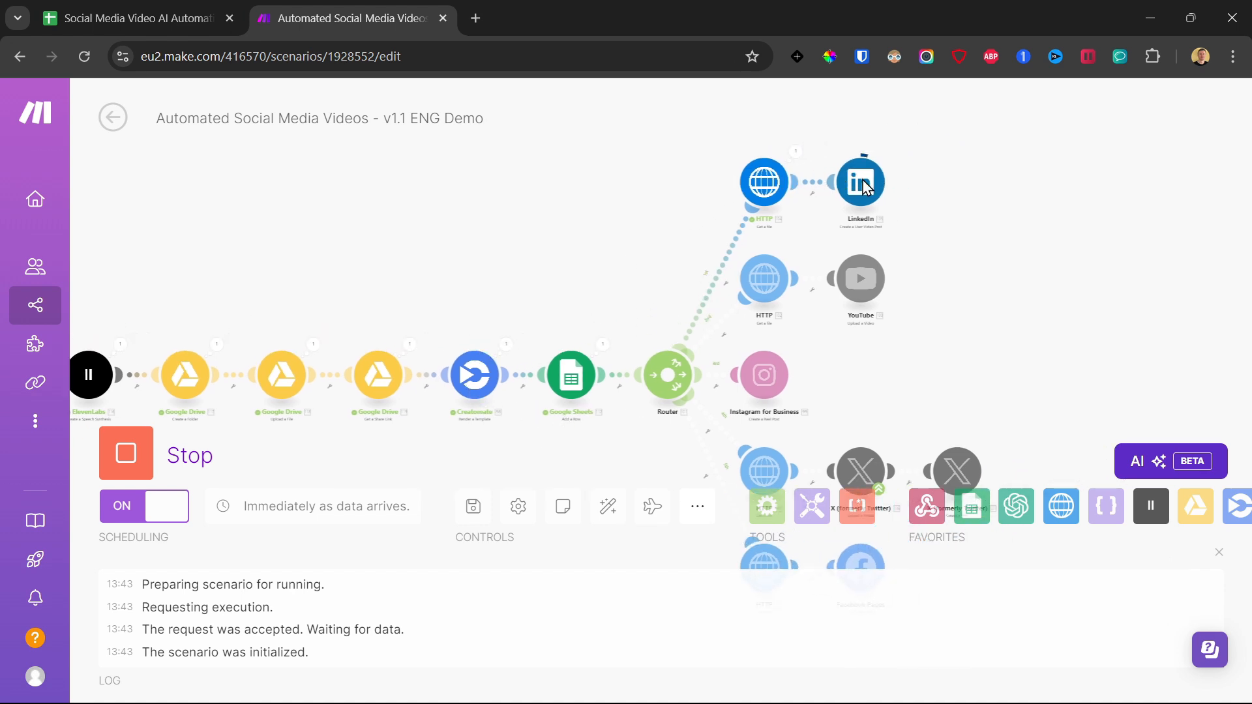
{"action": "scroll", "coordinate": [866, 188], "scroll_direction": "down", "scroll_amount": 2}
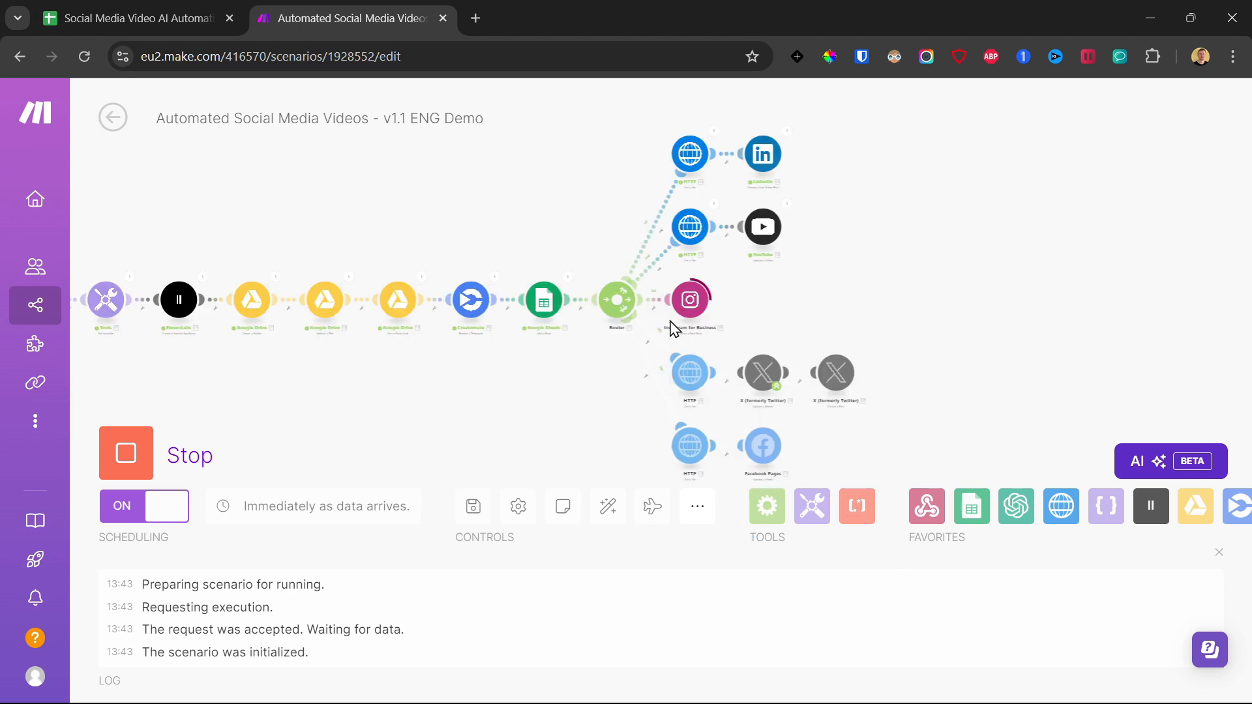
{"action": "left_click_drag", "start_coordinate": [818, 307], "coordinate": [802, 231]}
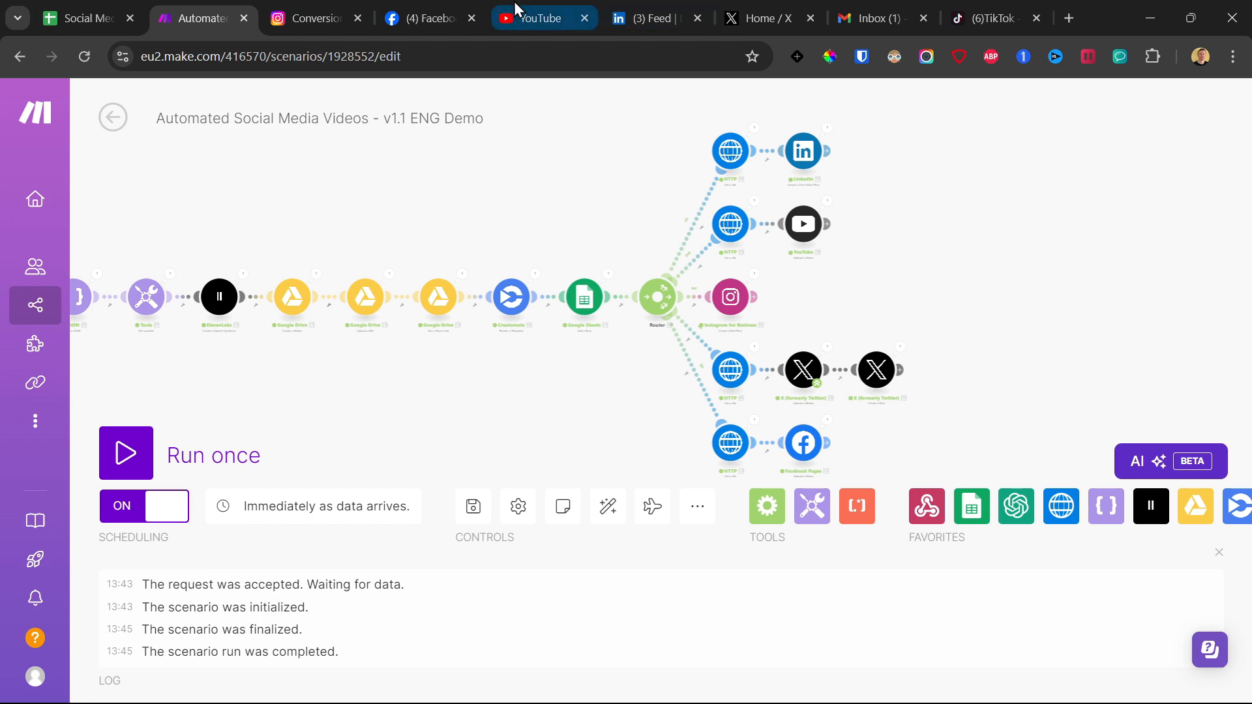
Check the published video on the Instagram reels page, Facebook page, YouTube, LinkedIn and X.
{"action": "left_click", "coordinate": [339, 6]}
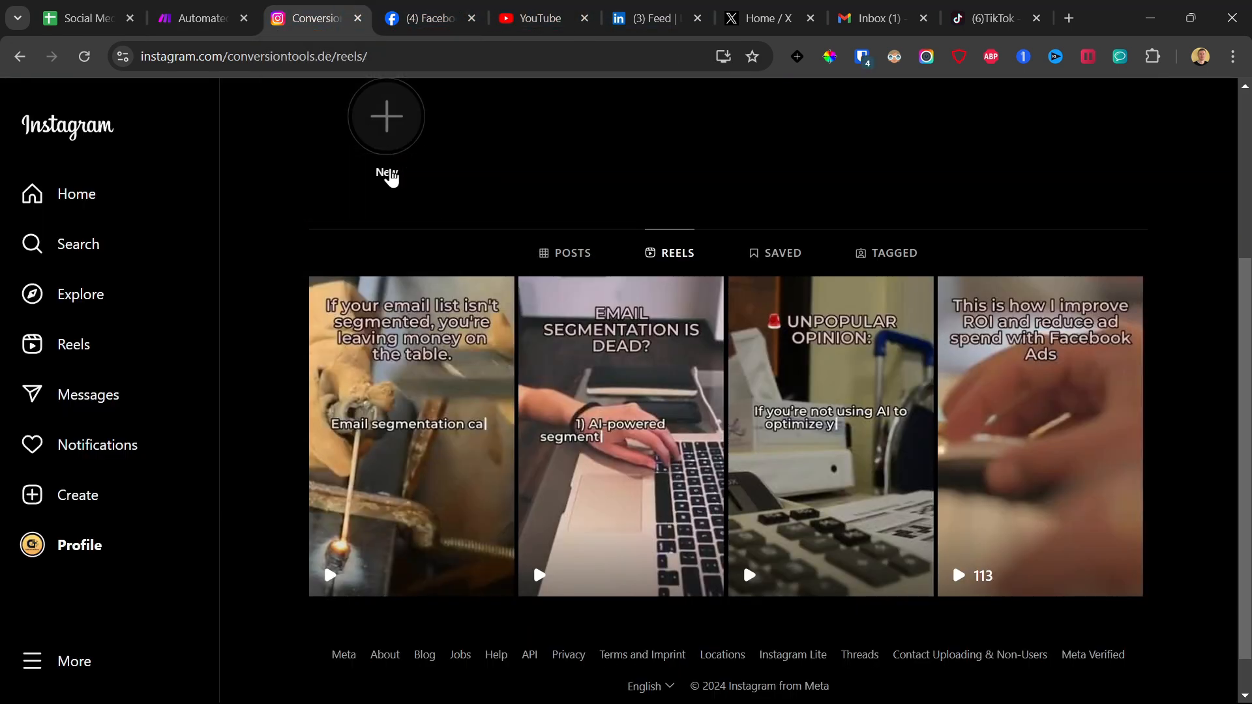
{"action": "left_click", "coordinate": [467, 355]}
{"action": "left_click", "coordinate": [411, 5]}
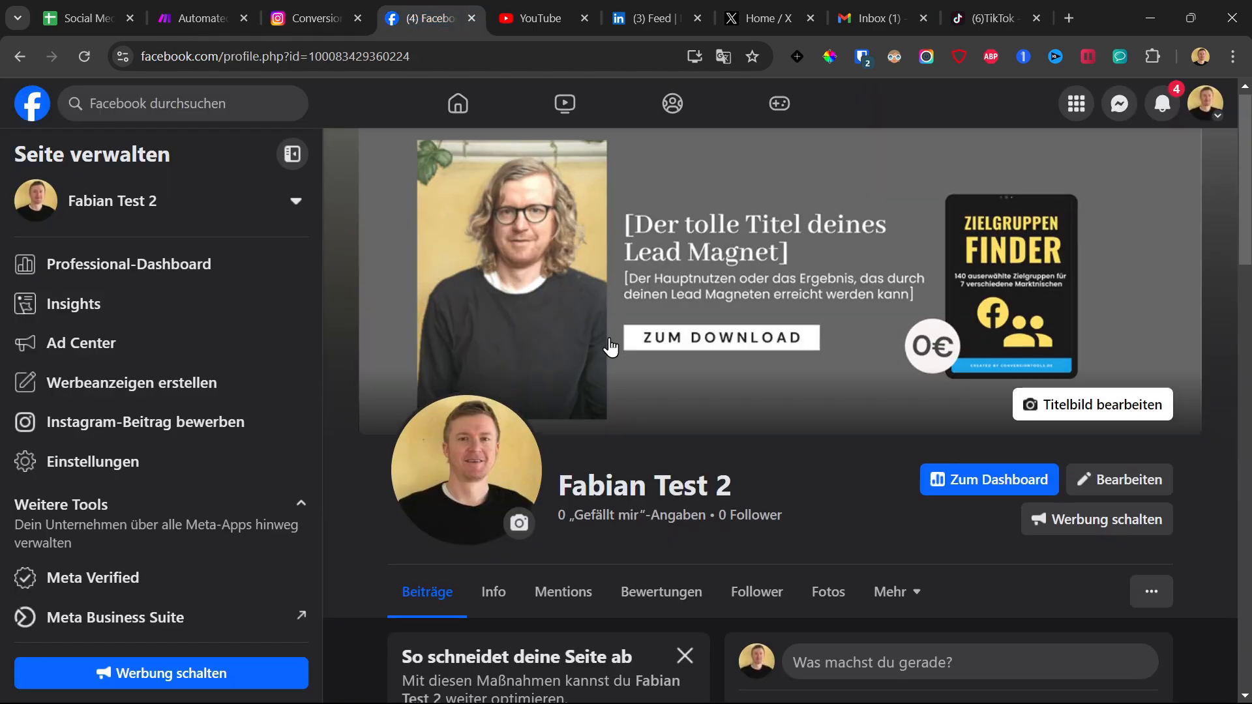
{"action": "scroll", "coordinate": [606, 345], "scroll_direction": "down", "scroll_amount": 10}
{"action": "key", "text": "ctrl+Tab"}
{"action": "key", "text": "ctrl+Tab"}
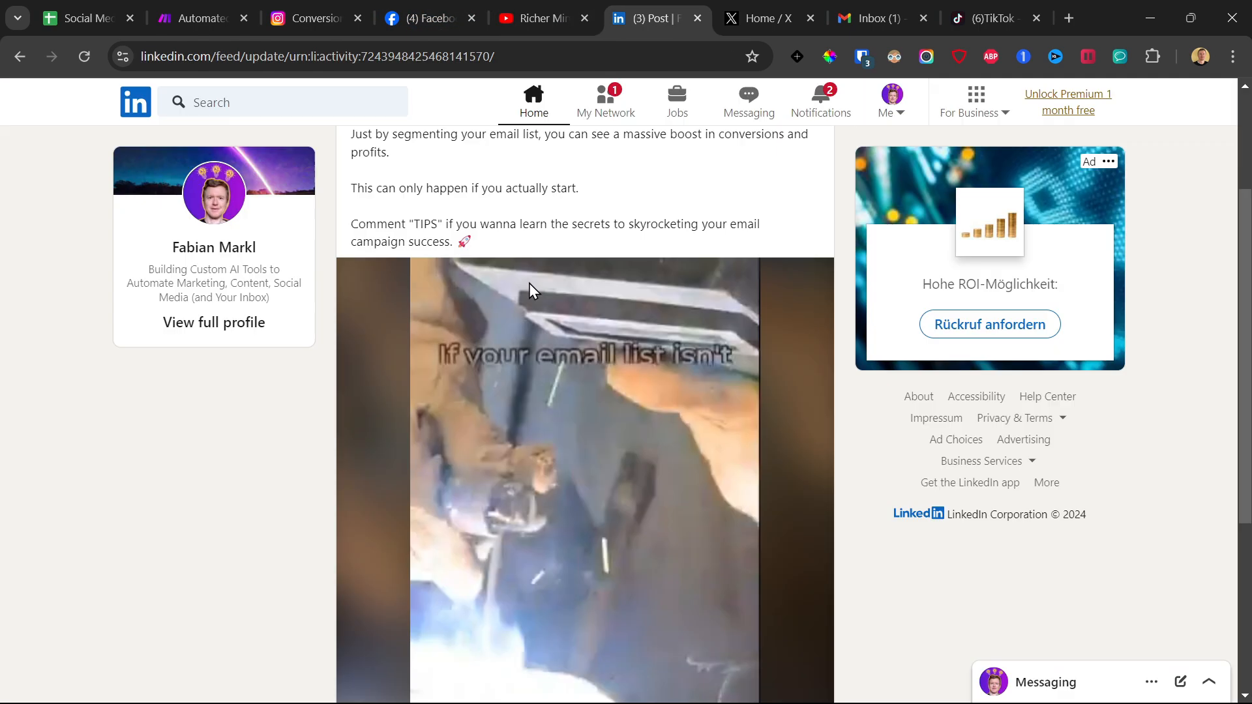
{"action": "key", "text": "ctrl+Tab"}
Switch to Gmail and open the "TikTok Video ready for upload" email to view its video attachments.
{"action": "left_click", "coordinate": [873, 6]}
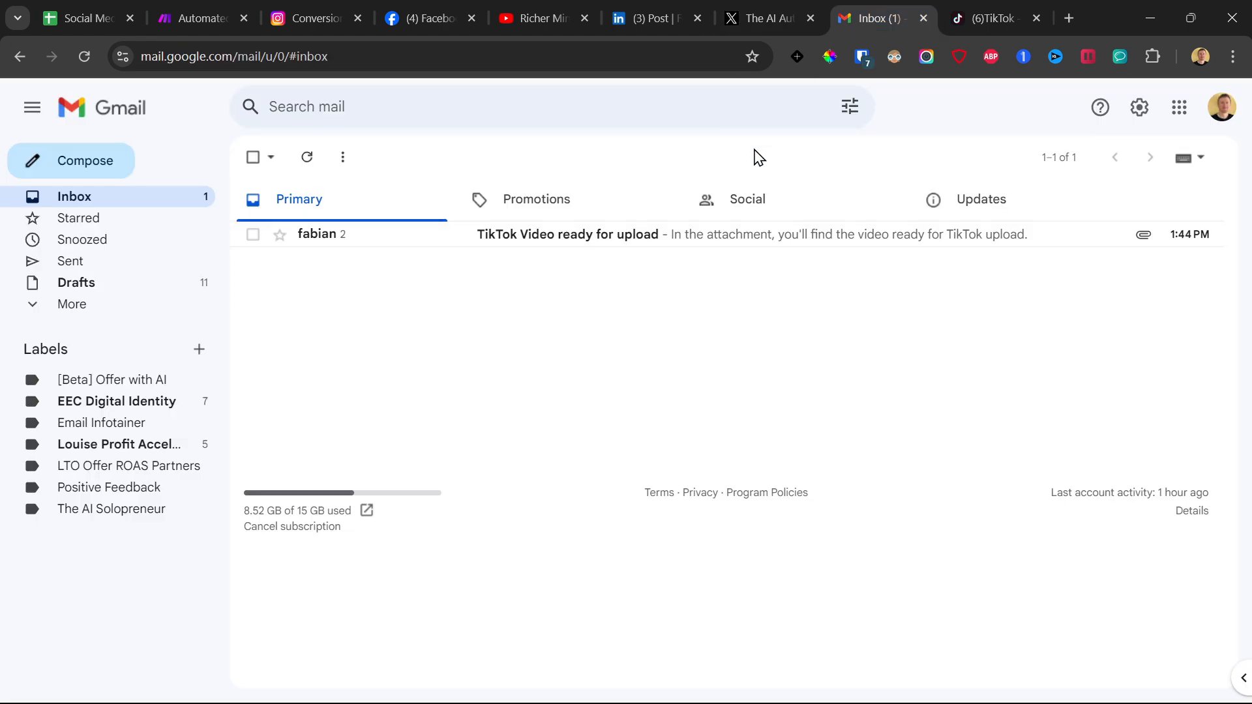
{"action": "left_click", "coordinate": [576, 245]}
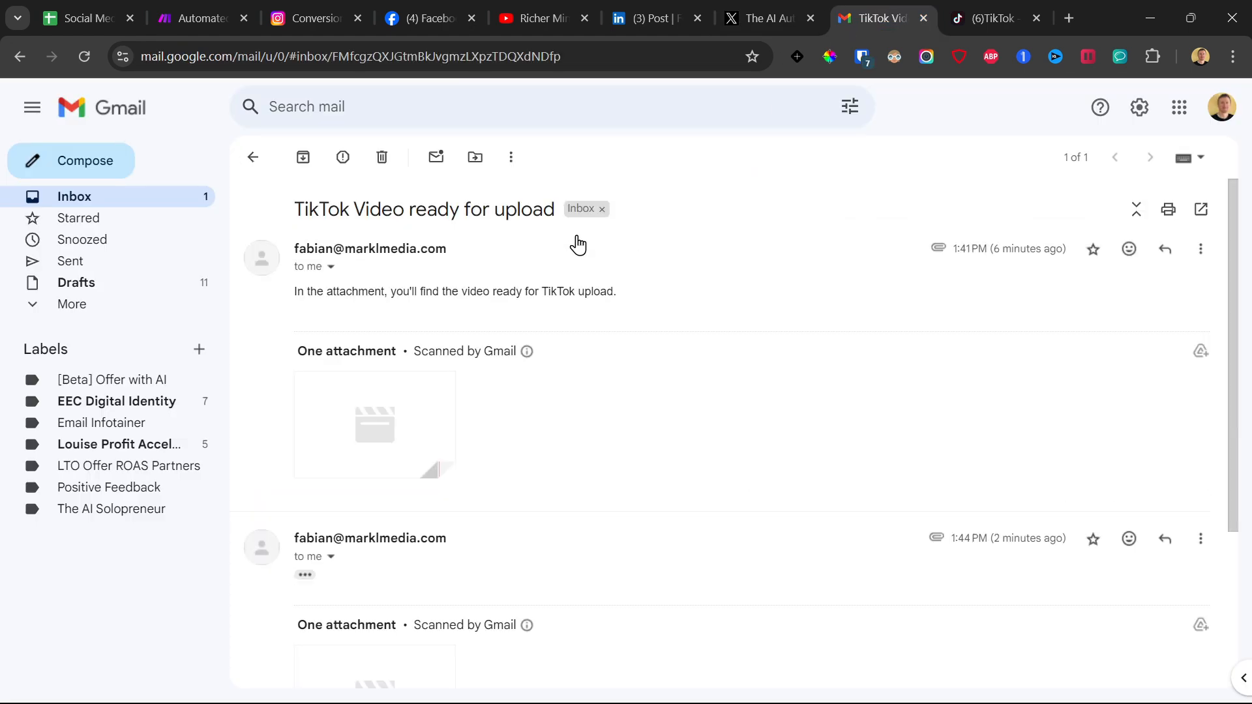
{"action": "scroll", "coordinate": [365, 470], "scroll_direction": "down", "scroll_amount": 4}
Switch to TikTok Studio and upload the video abd820af-b4fe-4de7-957c-6df0e67037ef from the Downloads folder.
{"action": "key", "text": "ctrl+Tab"}
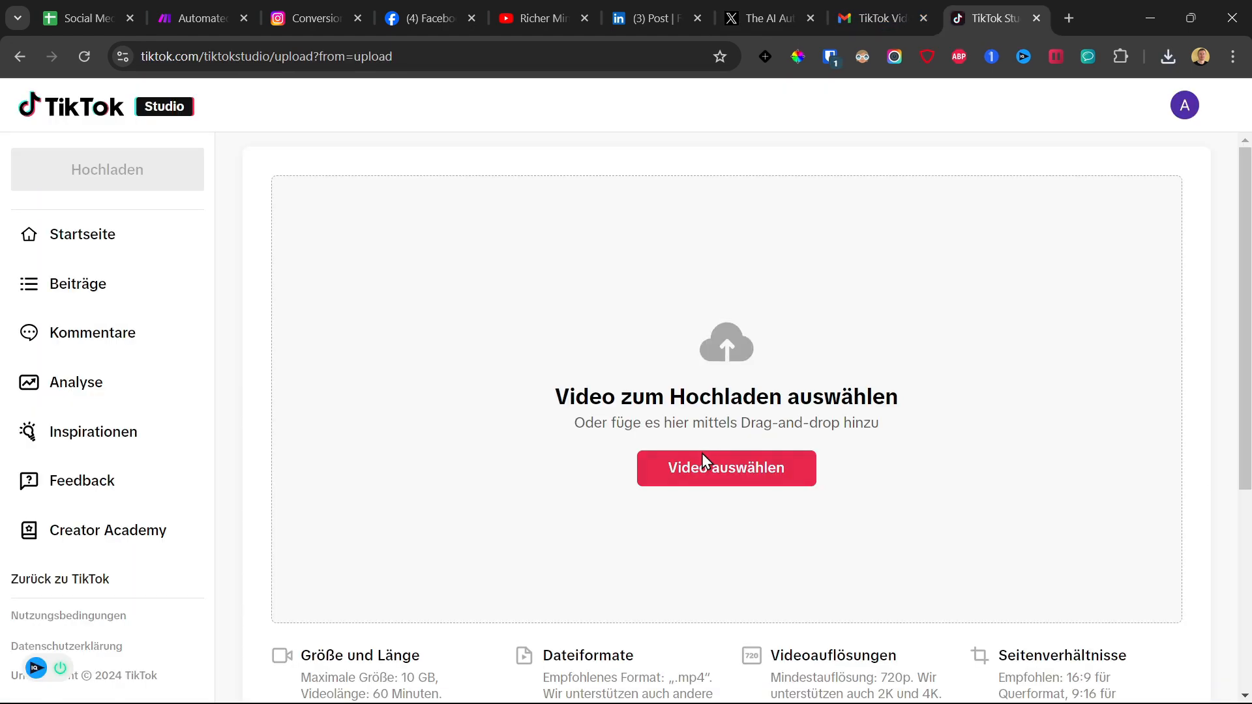
{"action": "left_click", "coordinate": [705, 465]}
{"action": "left_click", "coordinate": [357, 356]}
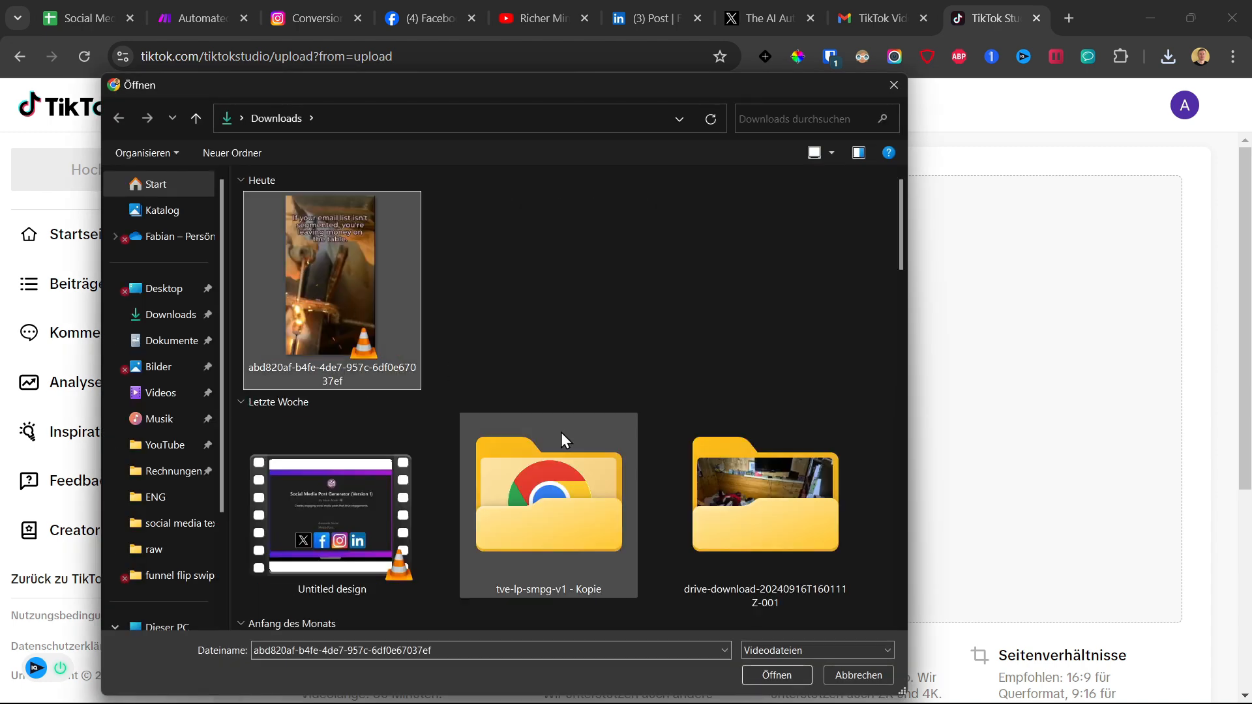
{"action": "left_click", "coordinate": [768, 675]}
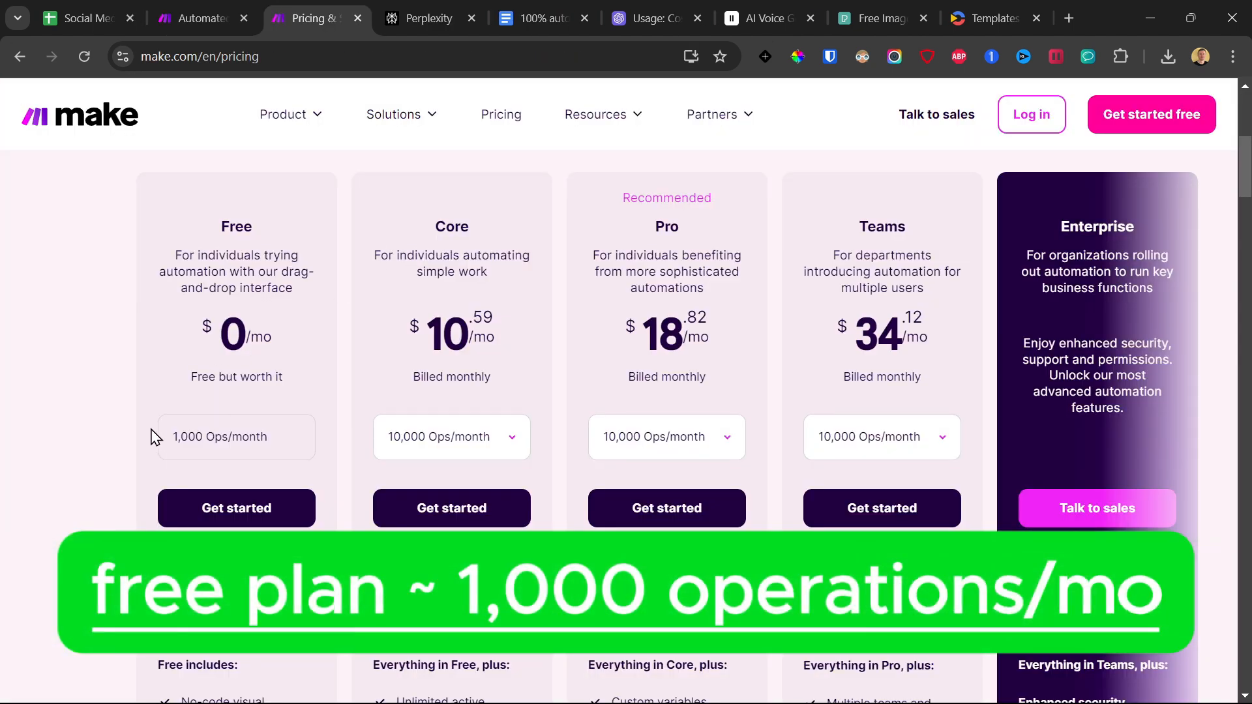
Compare the Free plan's monthly operations on Make's pricing page with the modules in the video automation scenario.
{"action": "left_click_drag", "start_coordinate": [171, 435], "coordinate": [302, 436]}
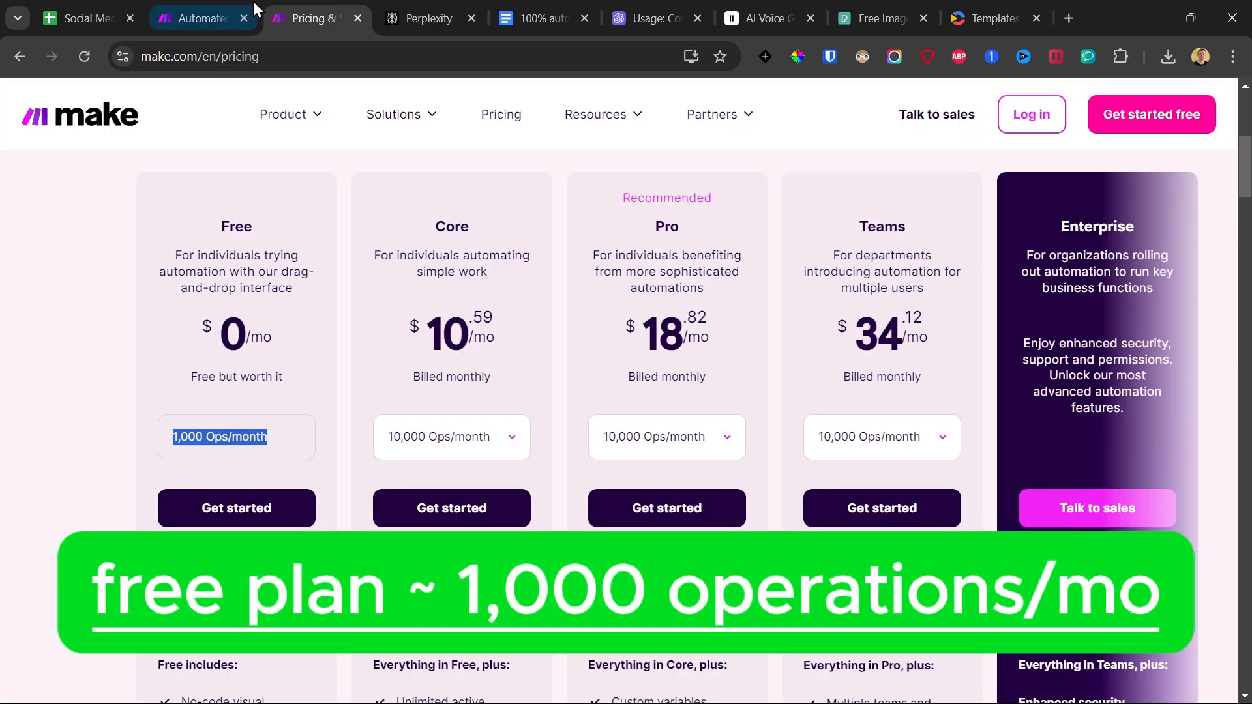
{"action": "left_click", "coordinate": [229, 4]}
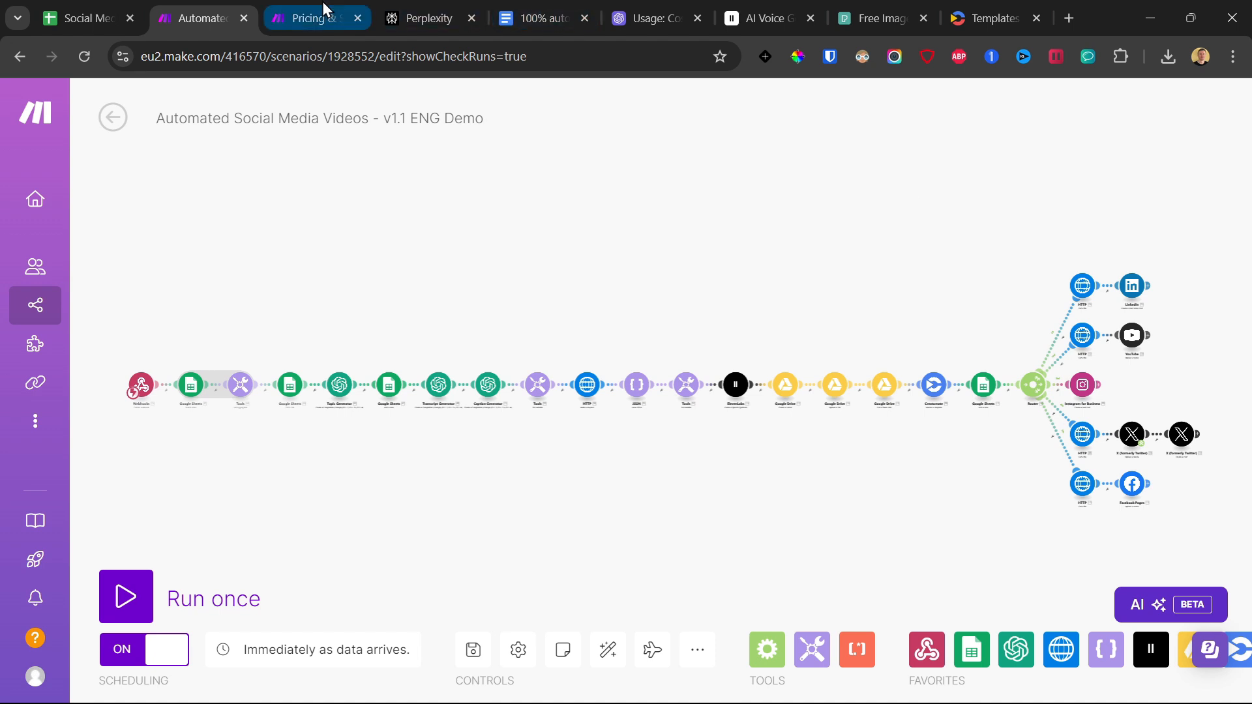
{"action": "left_click", "coordinate": [313, 18]}
{"action": "left_click", "coordinate": [198, 4]}
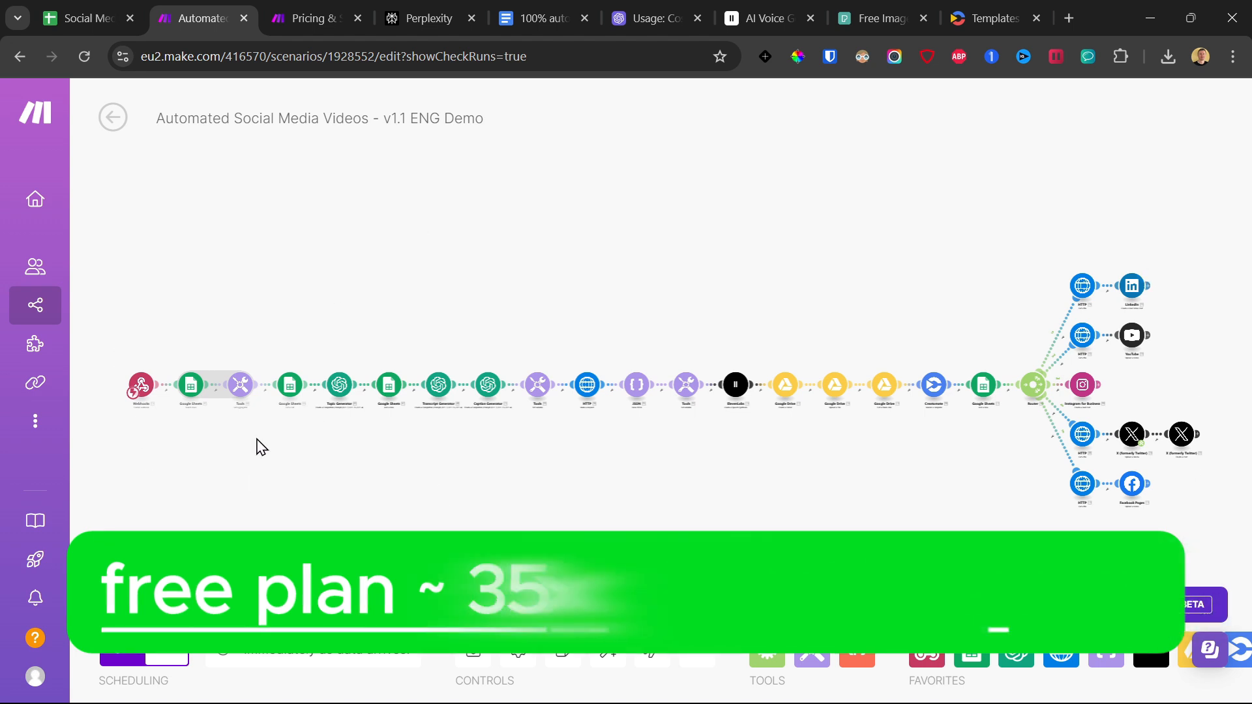
Examine the scenario's Topic Generator, Transcript Generator and Caption Generator modules that account for the AI costs.
{"action": "scroll", "coordinate": [283, 421], "scroll_direction": "up", "scroll_amount": 3}
{"action": "scroll", "coordinate": [649, 407], "scroll_direction": "down", "scroll_amount": 2}
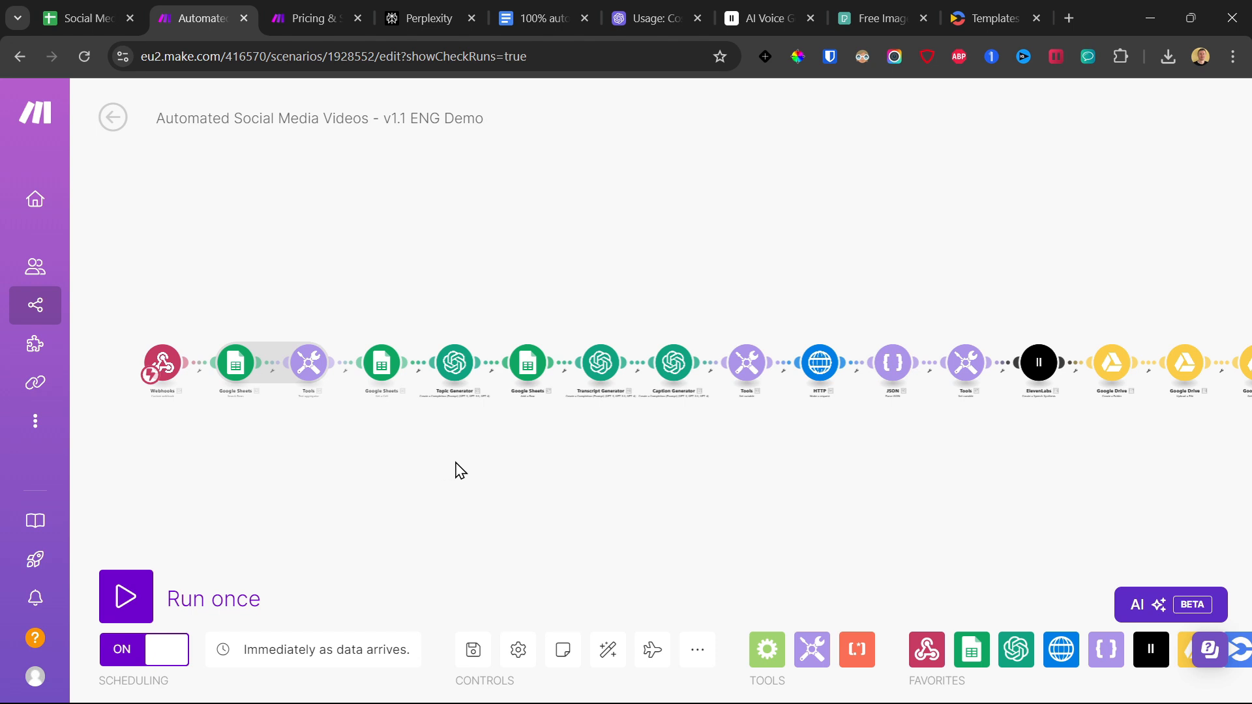
{"action": "scroll", "coordinate": [625, 394], "scroll_direction": "down", "scroll_amount": 2}
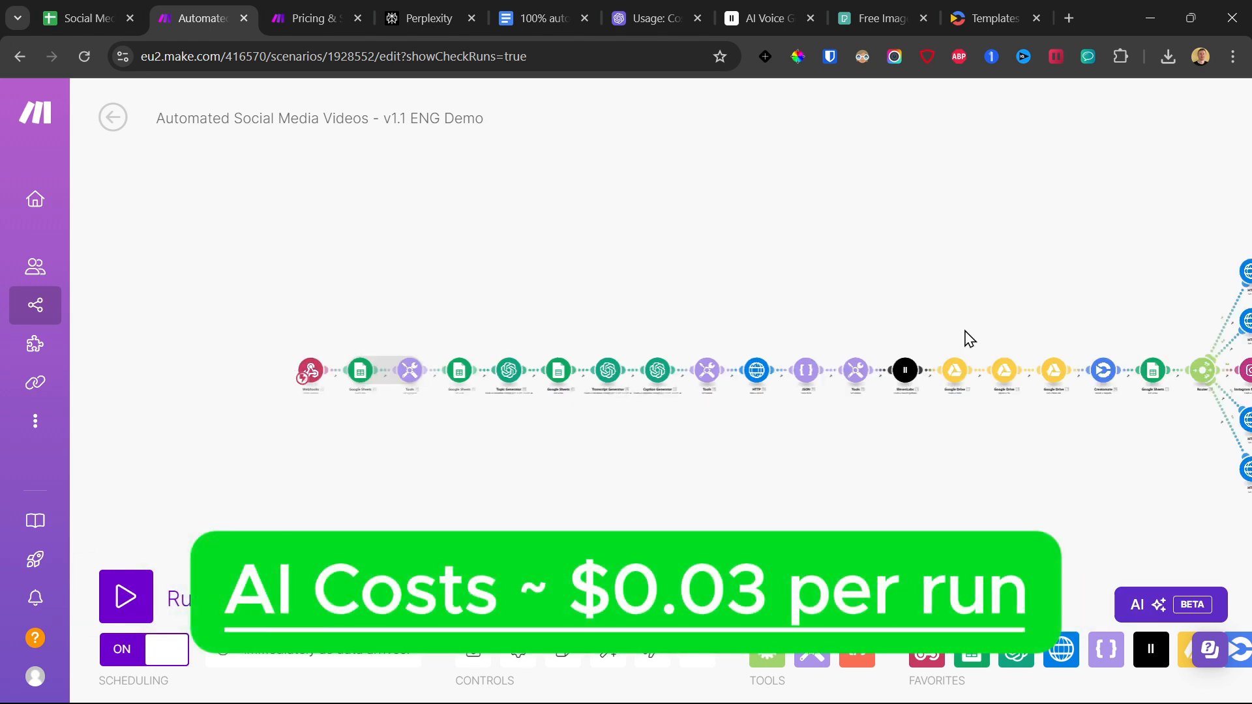
{"action": "left_click_drag", "start_coordinate": [964, 332], "coordinate": [861, 342]}
{"action": "scroll", "coordinate": [511, 403], "scroll_direction": "up", "scroll_amount": 2}
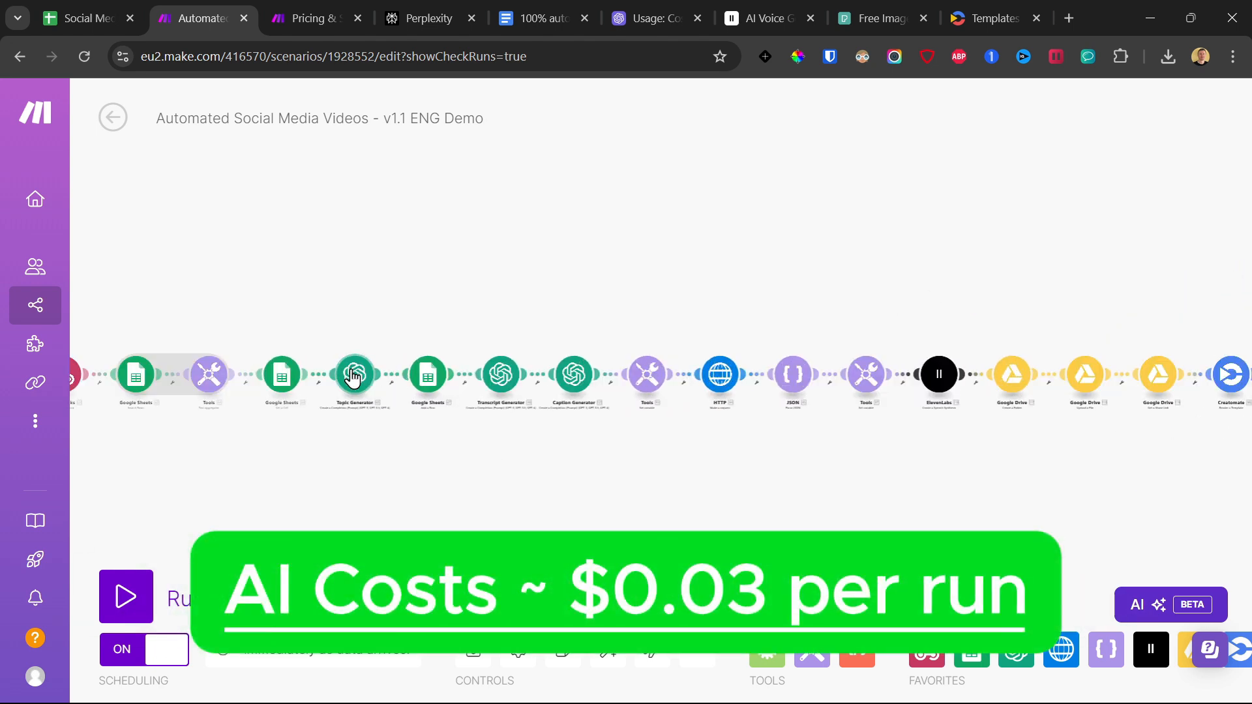
{"action": "scroll", "coordinate": [501, 395], "scroll_direction": "up", "scroll_amount": 2}
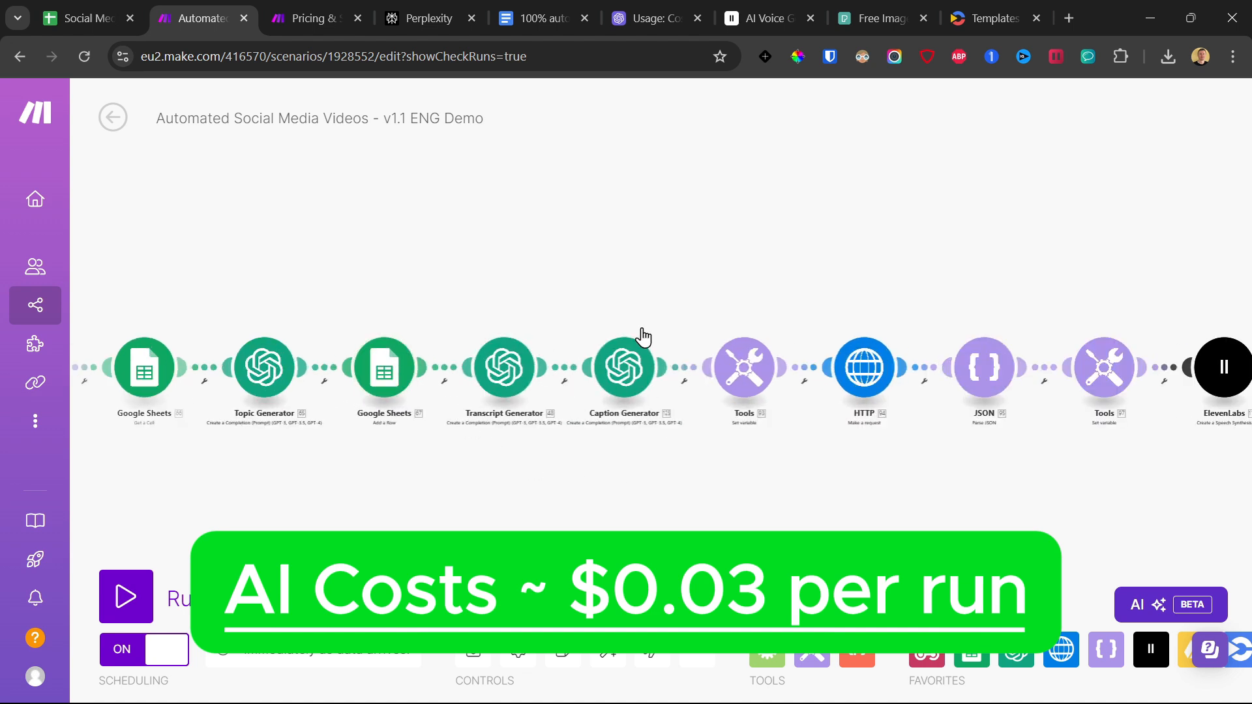
{"action": "scroll", "coordinate": [639, 430], "scroll_direction": "down", "scroll_amount": 4}
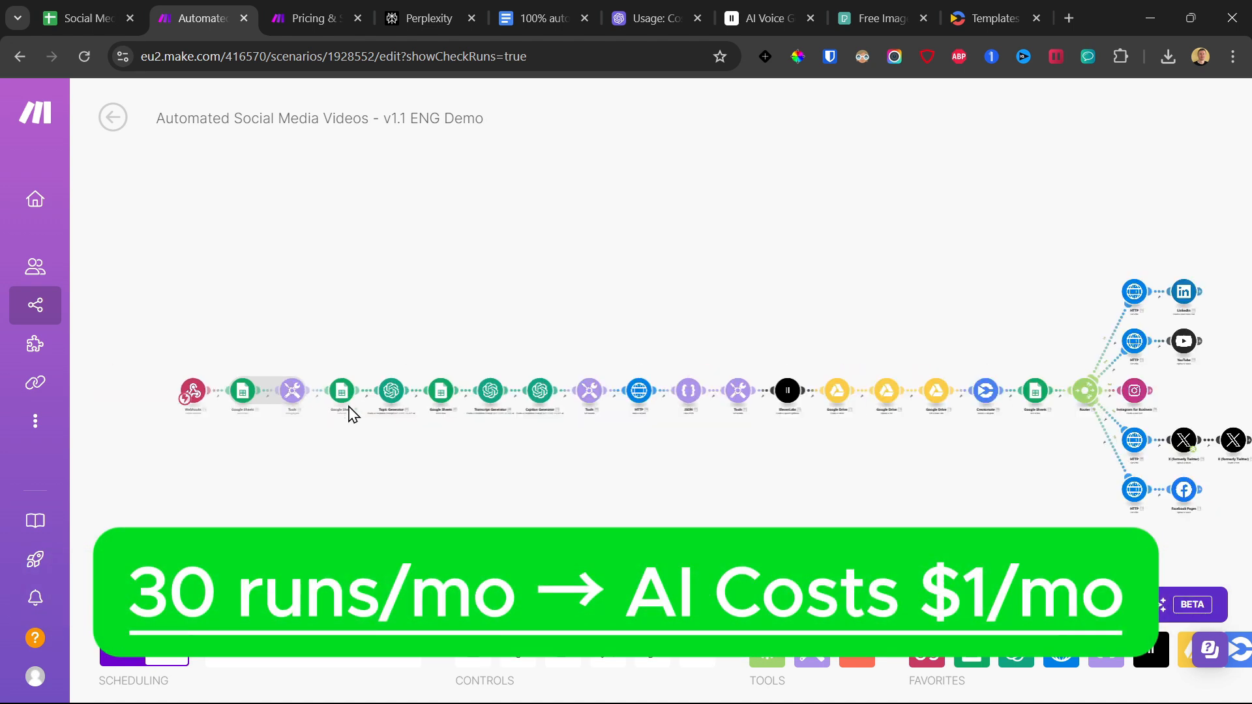
{"action": "scroll", "coordinate": [495, 408], "scroll_direction": "up", "scroll_amount": 4}
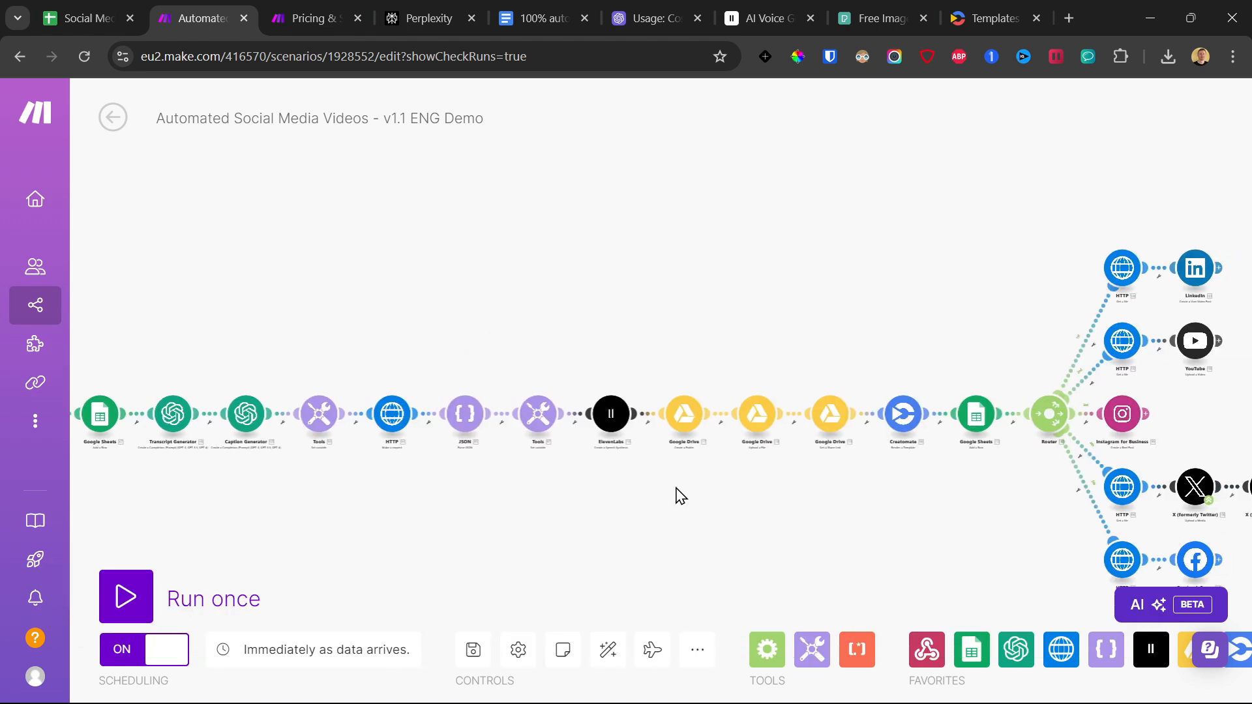
{"action": "scroll", "coordinate": [613, 463], "scroll_direction": "up", "scroll_amount": 2}
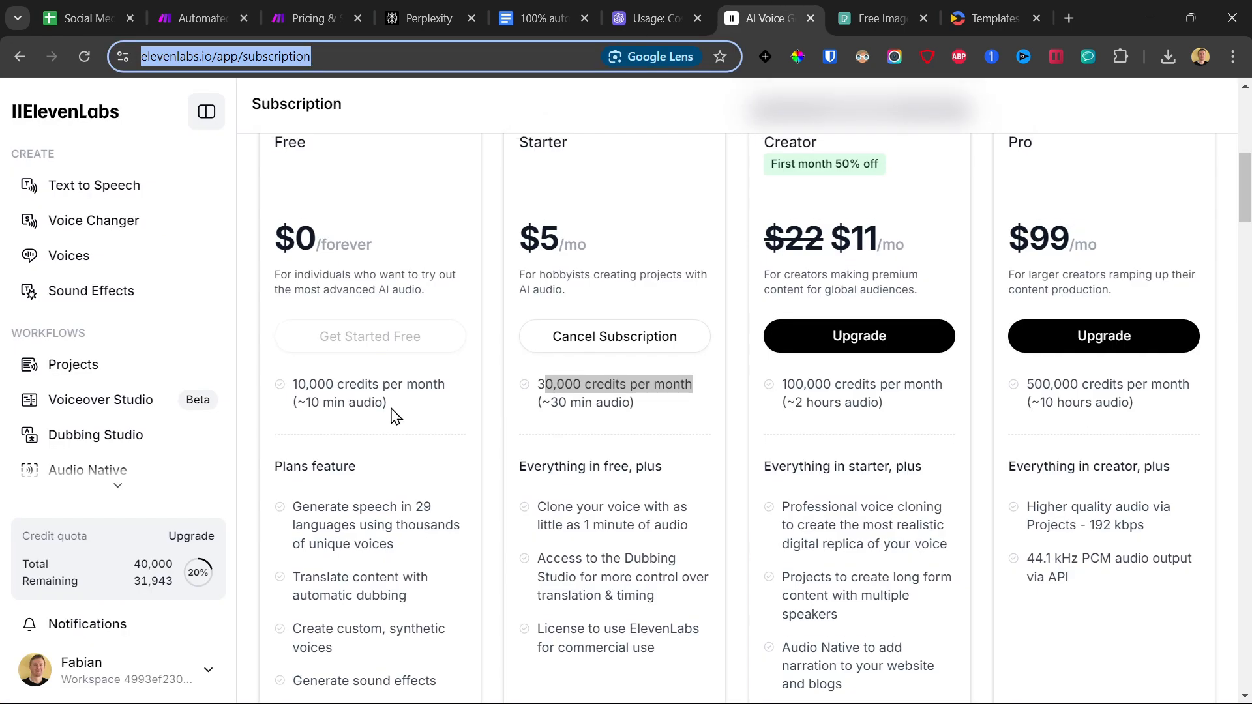
Check the Free plan's credits and the Starter plan's price in ElevenLabs against the scenario's voice-over module.
{"action": "left_click_drag", "start_coordinate": [294, 472], "coordinate": [424, 492]}
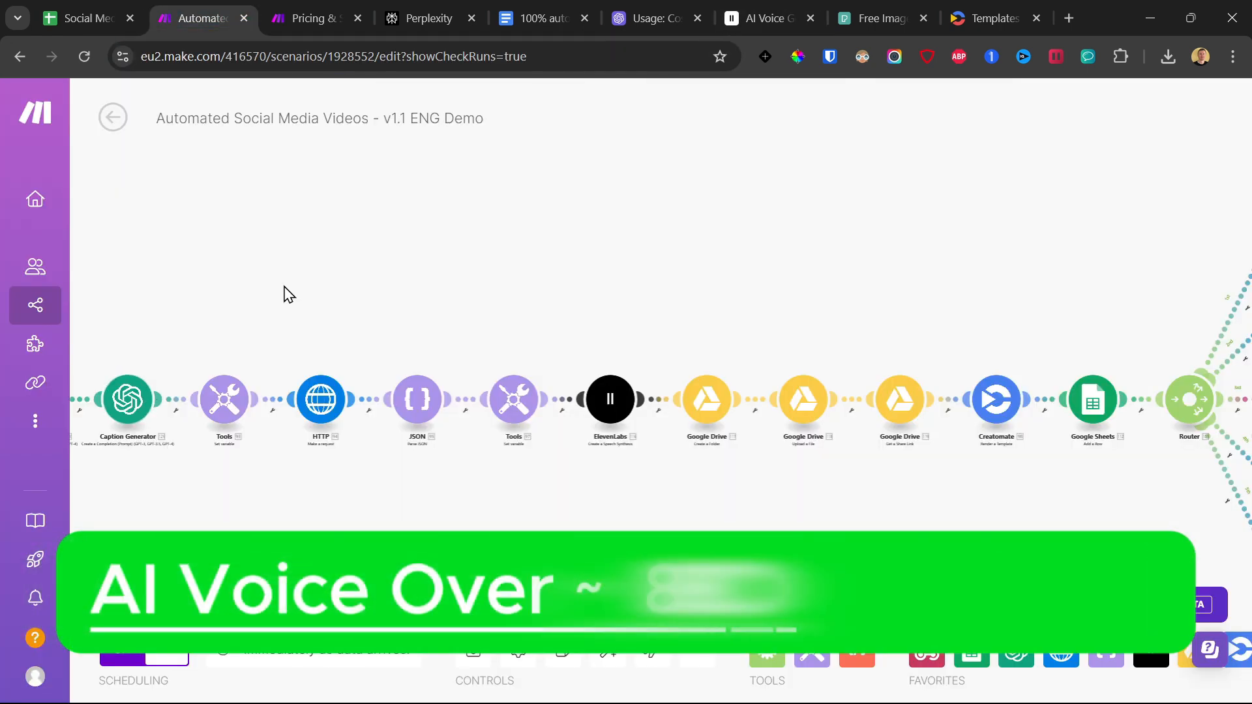
{"action": "scroll", "coordinate": [243, 300], "scroll_direction": "down", "scroll_amount": 5}
{"action": "left_click_drag", "start_coordinate": [472, 297], "coordinate": [534, 330]}
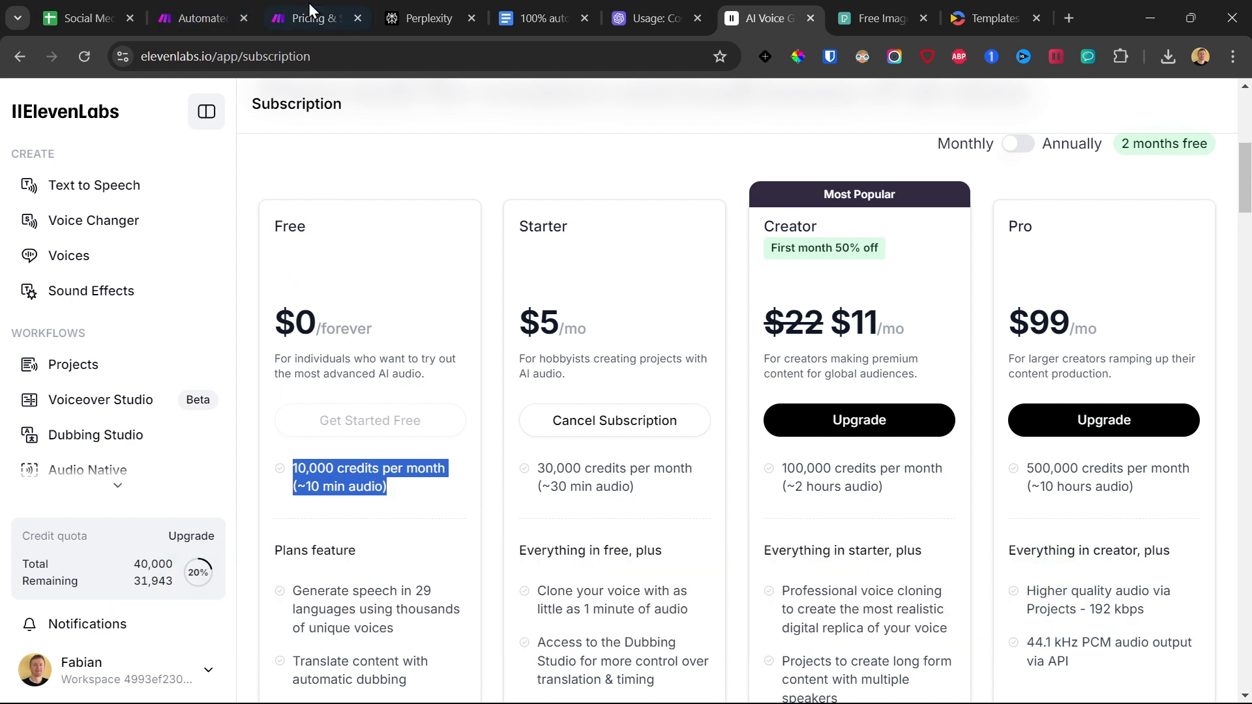
{"action": "left_click_drag", "start_coordinate": [520, 359], "coordinate": [613, 343]}
{"action": "left_click_drag", "start_coordinate": [521, 308], "coordinate": [595, 340]}
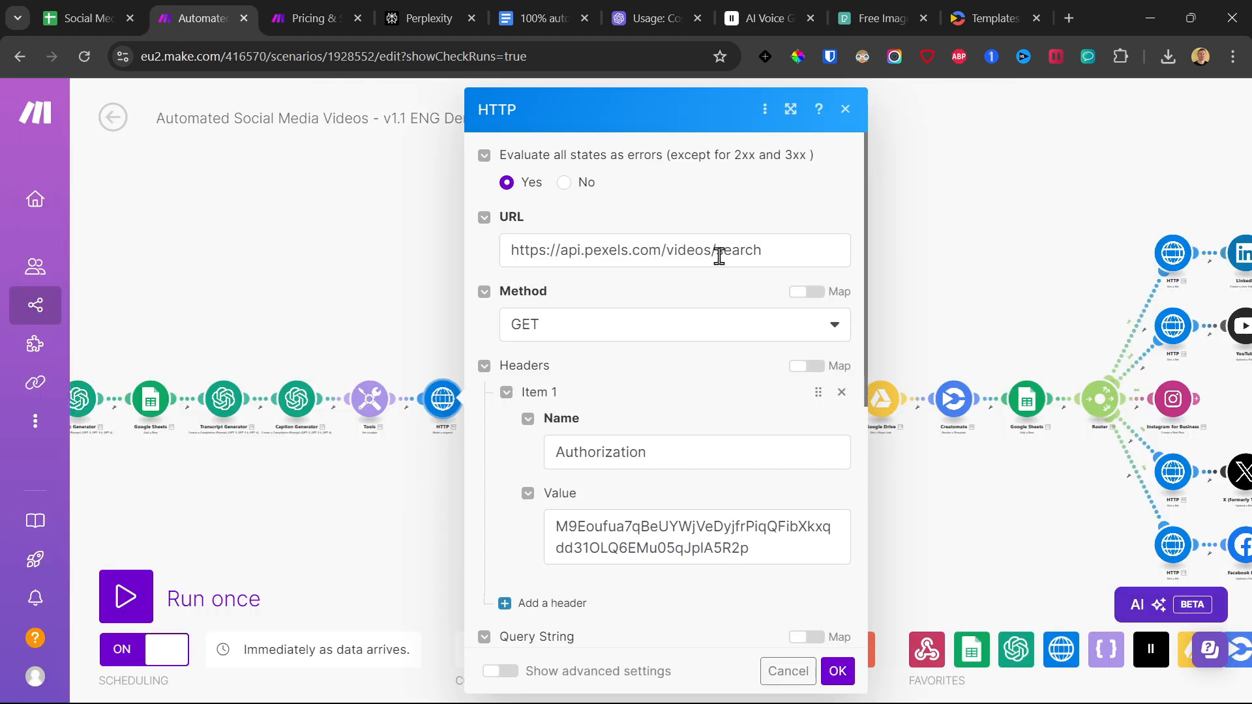
{"action": "left_click", "coordinate": [953, 260]}
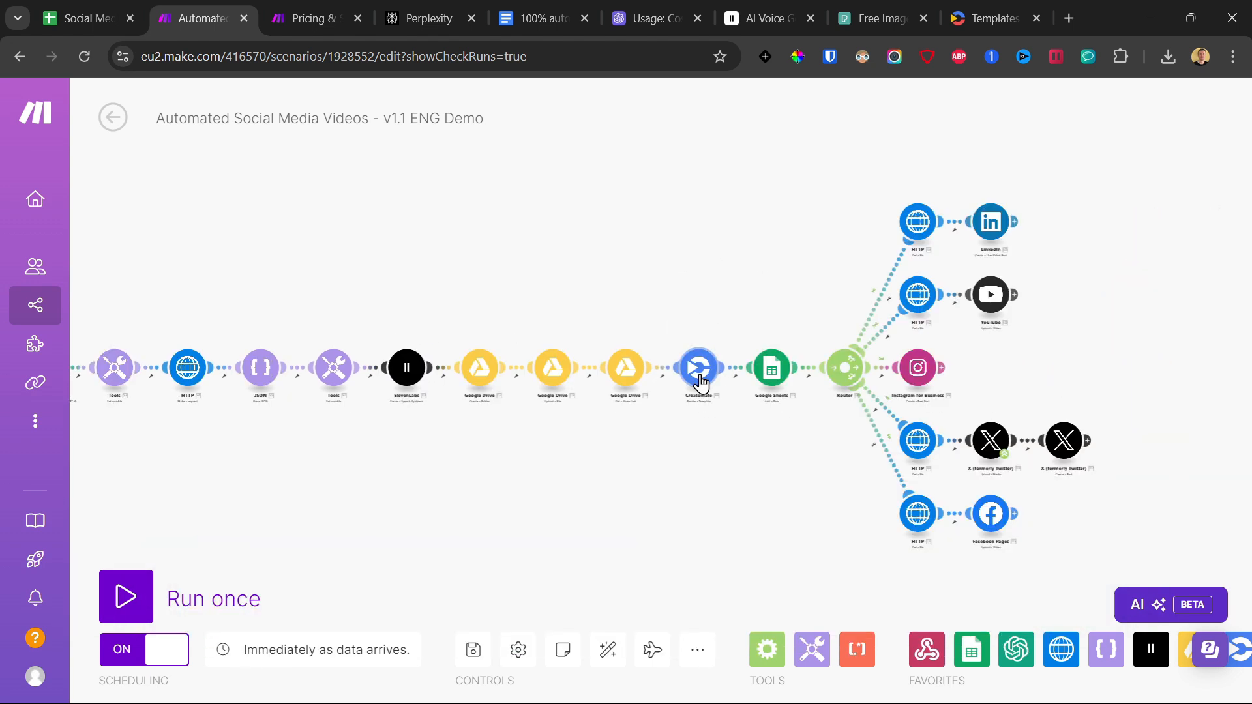
Locate the scenario's Creatomate module and review the credit usage and upgrade plans in the Creatomate account.
{"action": "left_click", "coordinate": [700, 373]}
{"action": "left_click", "coordinate": [658, 317]}
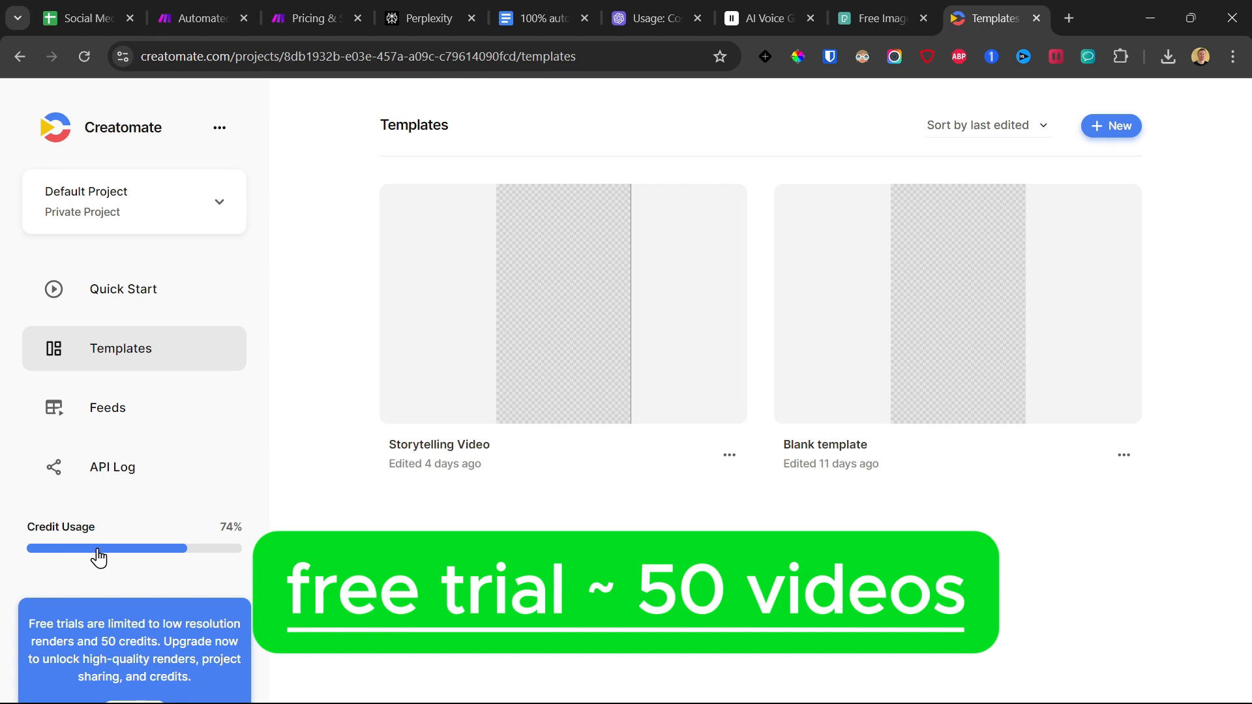
{"action": "left_click", "coordinate": [103, 554]}
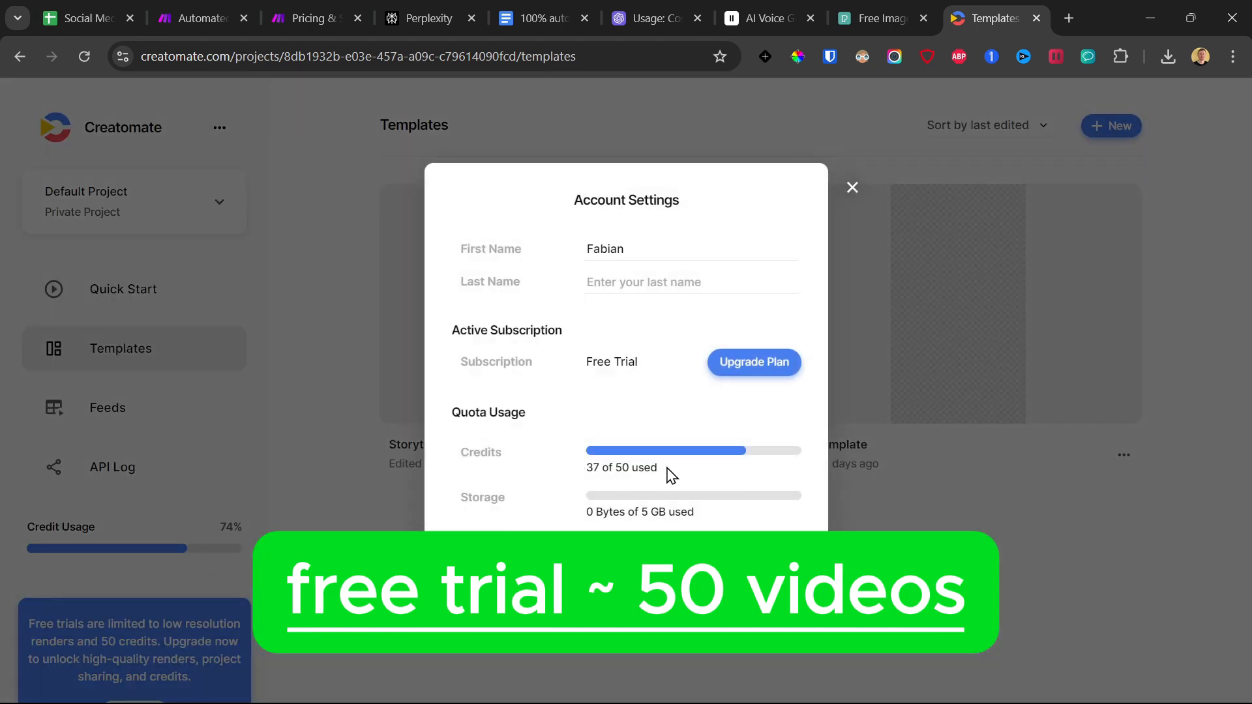
{"action": "left_click", "coordinate": [754, 361]}
{"action": "scroll", "coordinate": [253, 254], "scroll_direction": "down", "scroll_amount": 3}
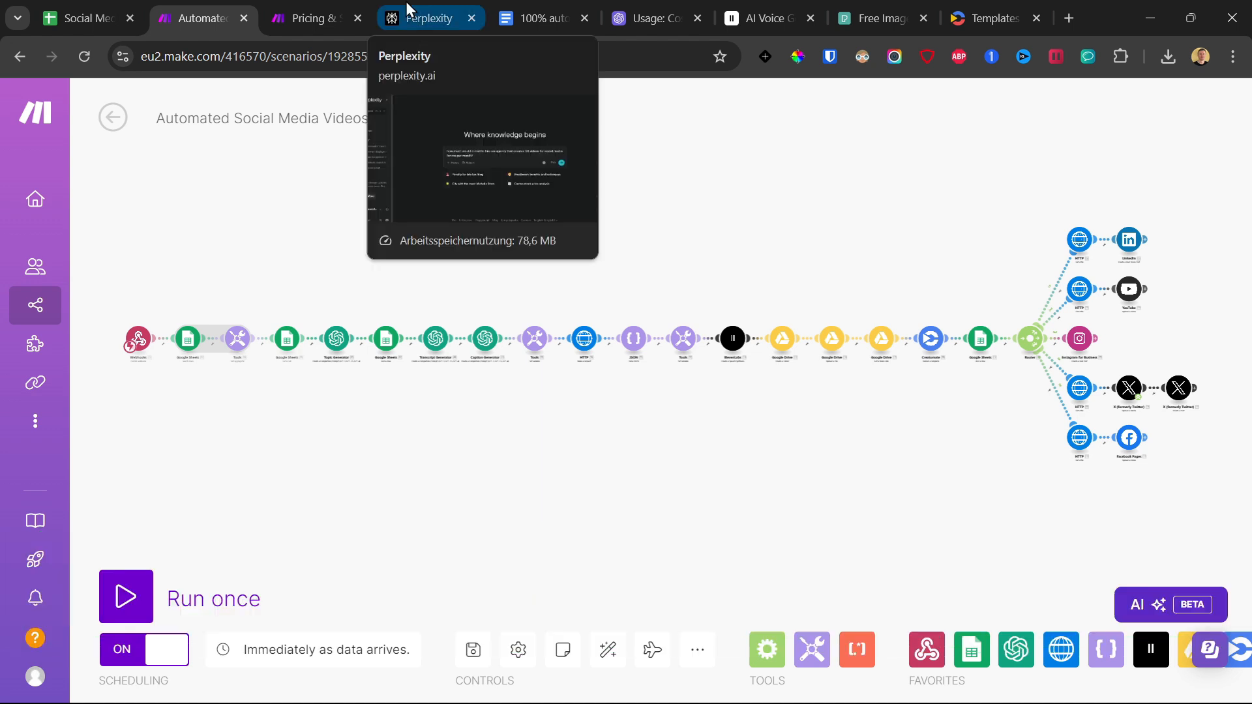
Switch to Perplexity and submit the prepared question about the cost of monthly social media videos.
{"action": "left_click", "coordinate": [406, 6]}
{"action": "left_click", "coordinate": [984, 402]}
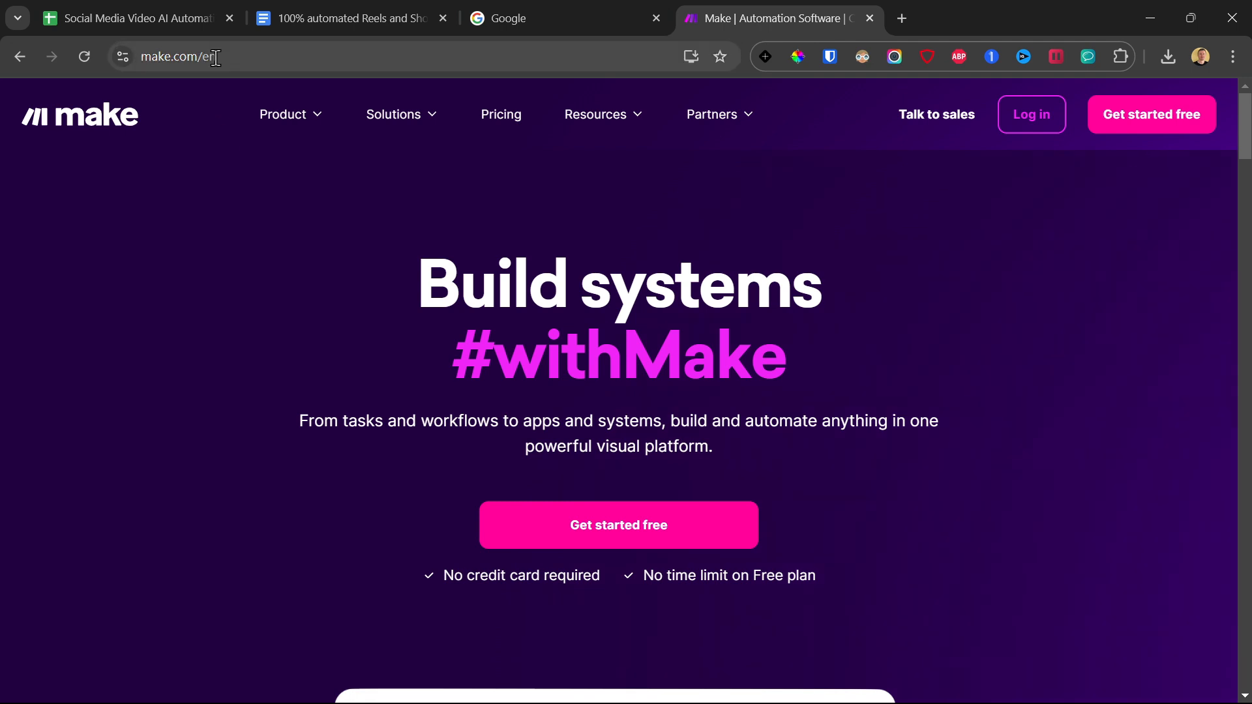
Go to make.com/en and open the free account sign-up form.
{"action": "left_click", "coordinate": [207, 60]}
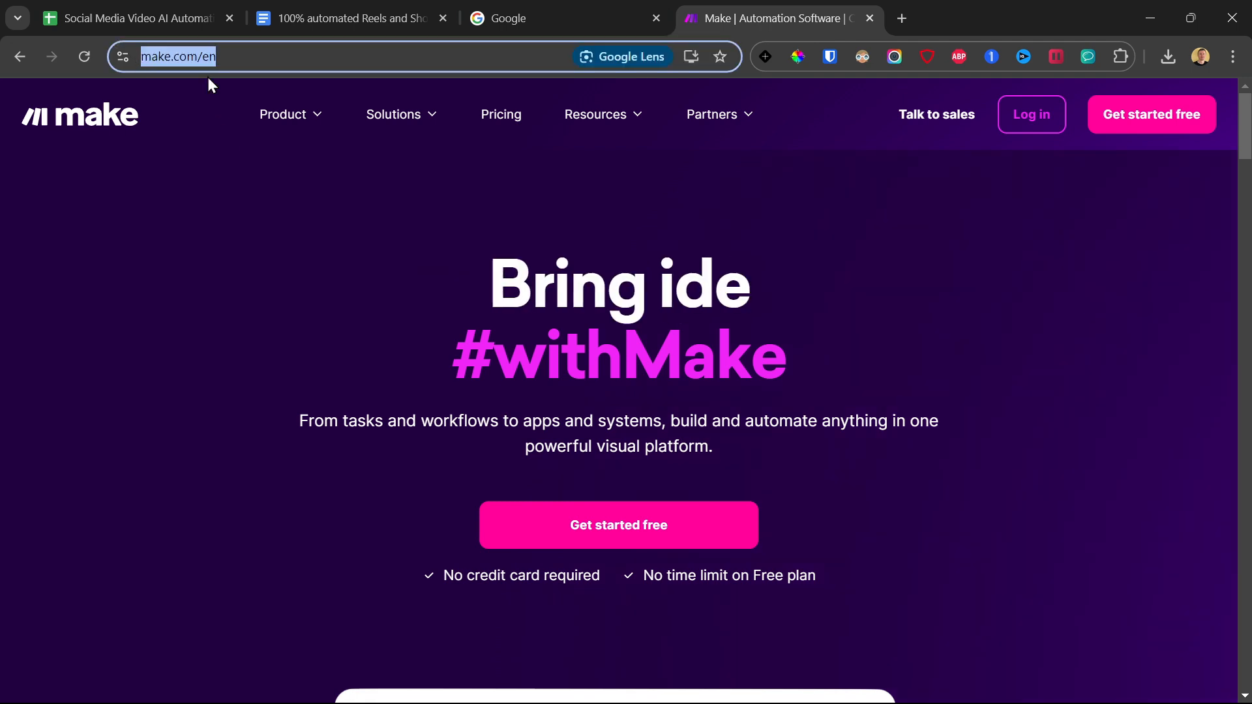
{"action": "left_click", "coordinate": [613, 554]}
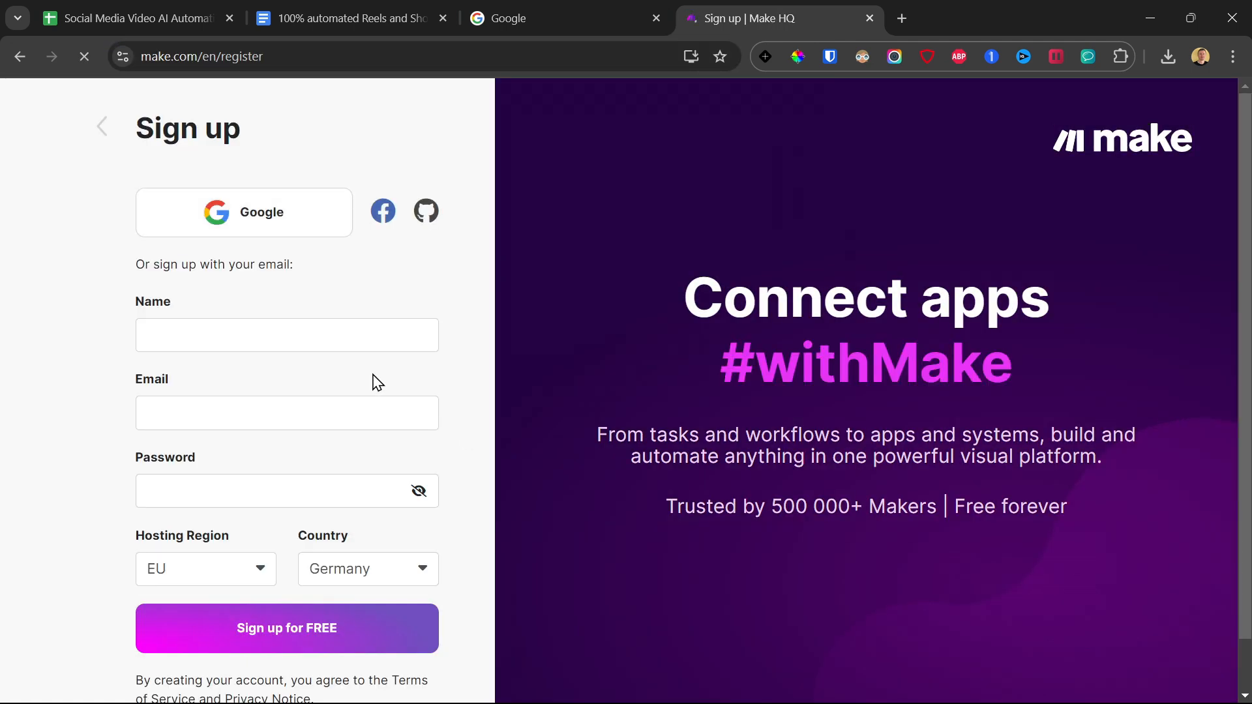
{"action": "scroll", "coordinate": [193, 414], "scroll_direction": "down", "scroll_amount": 1}
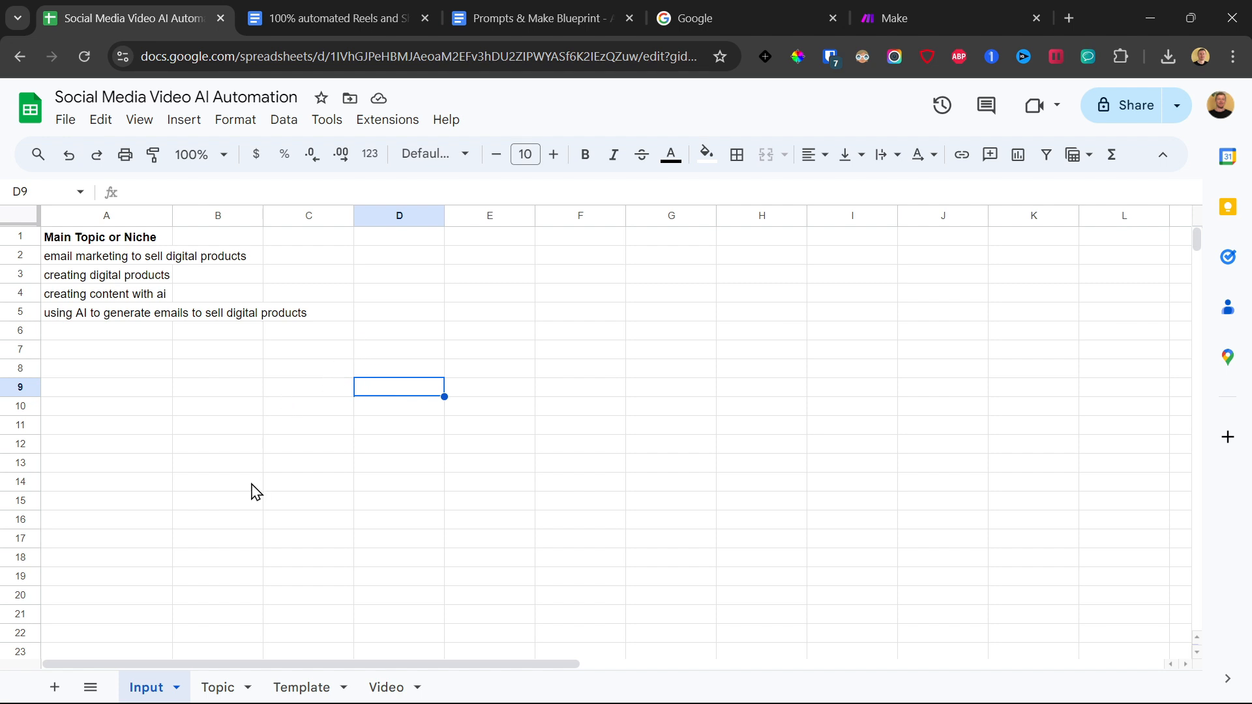
Look through the Template, Topic and Video sheets of Social Media Video AI Automation and switch to the video script document.
{"action": "left_click", "coordinate": [326, 691]}
{"action": "left_click", "coordinate": [228, 690]}
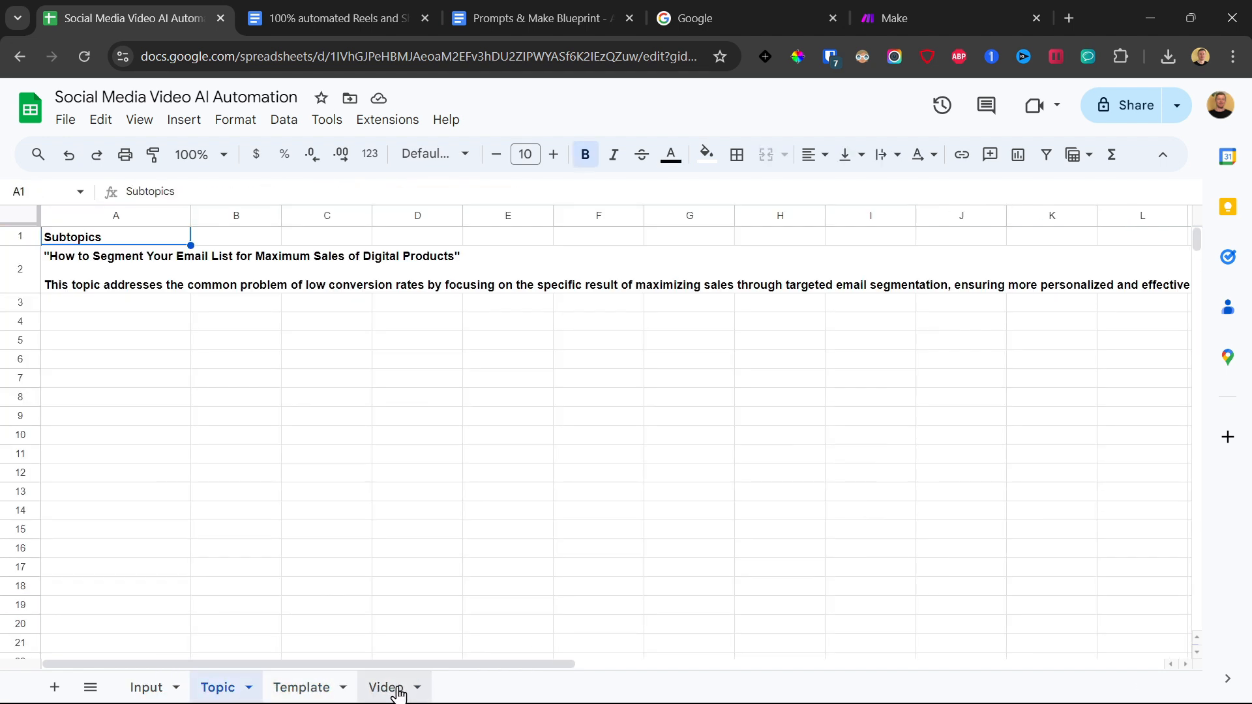
{"action": "left_click", "coordinate": [391, 689]}
{"action": "left_click", "coordinate": [217, 687]}
{"action": "left_click", "coordinate": [270, 18]}
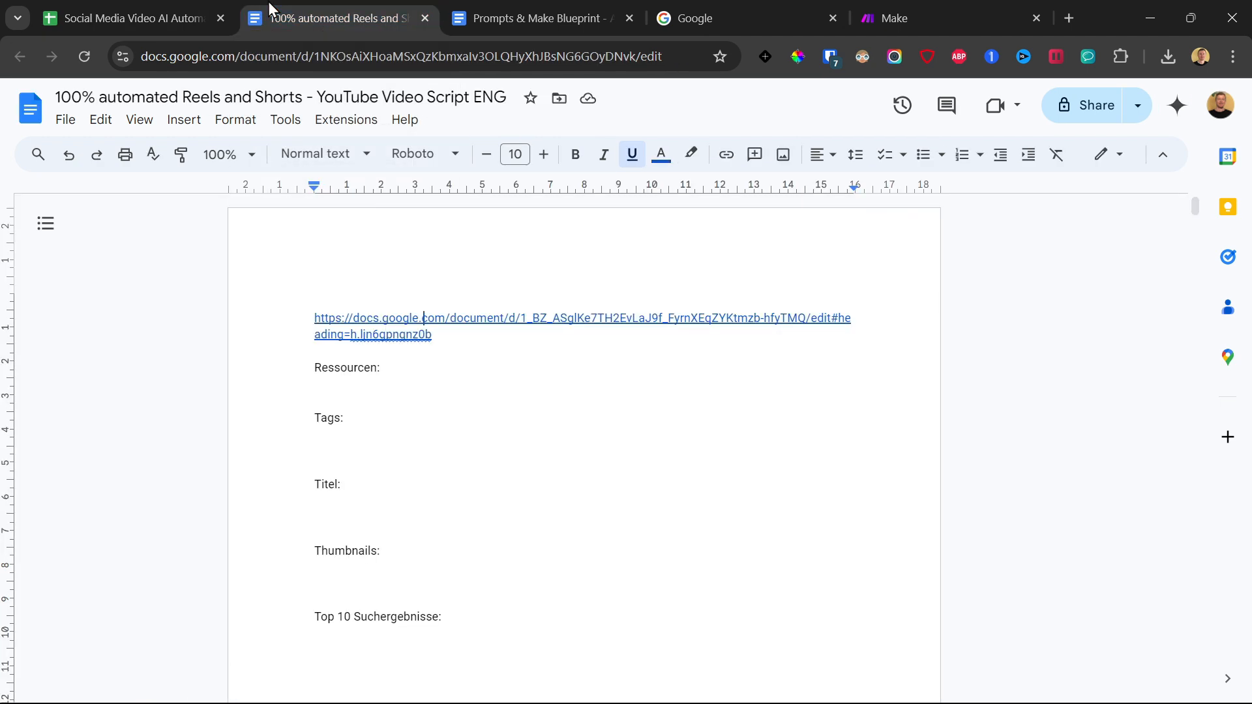
Open the Google Sheet template link in the Prompts & Make Blueprint document, make a copy and look through its sheets.
{"action": "left_click", "coordinate": [548, 18]}
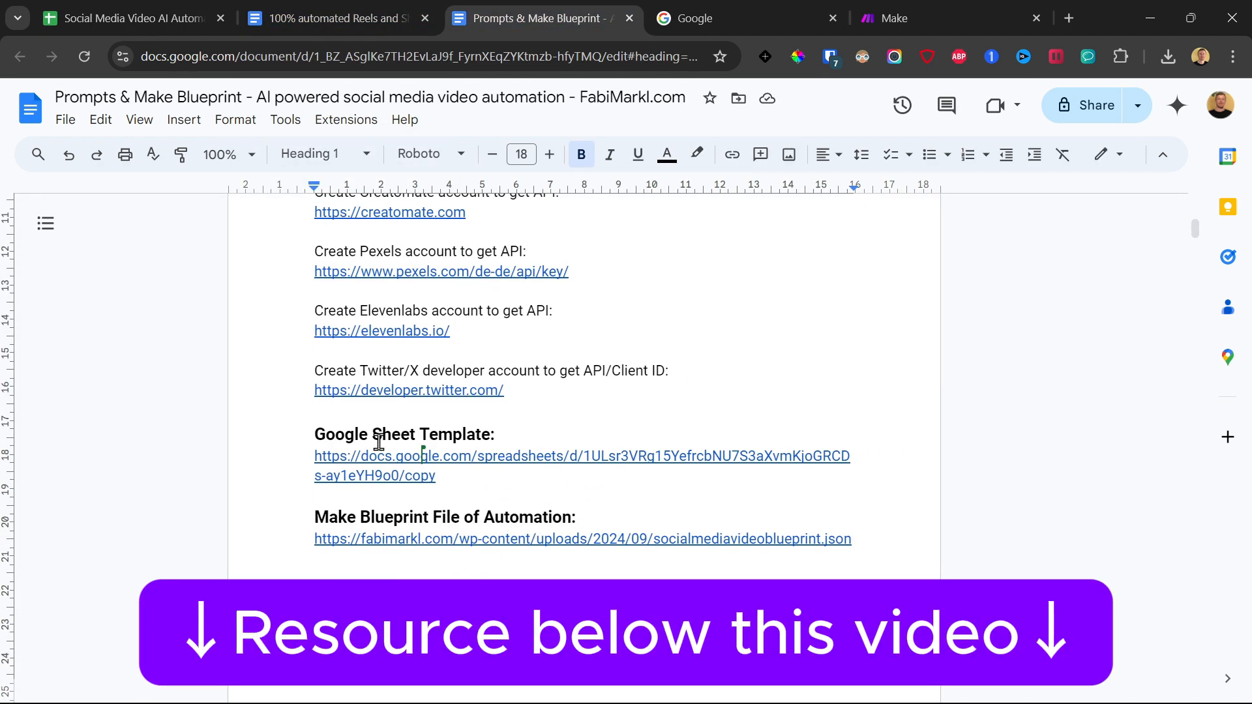
{"action": "left_click", "coordinate": [382, 476]}
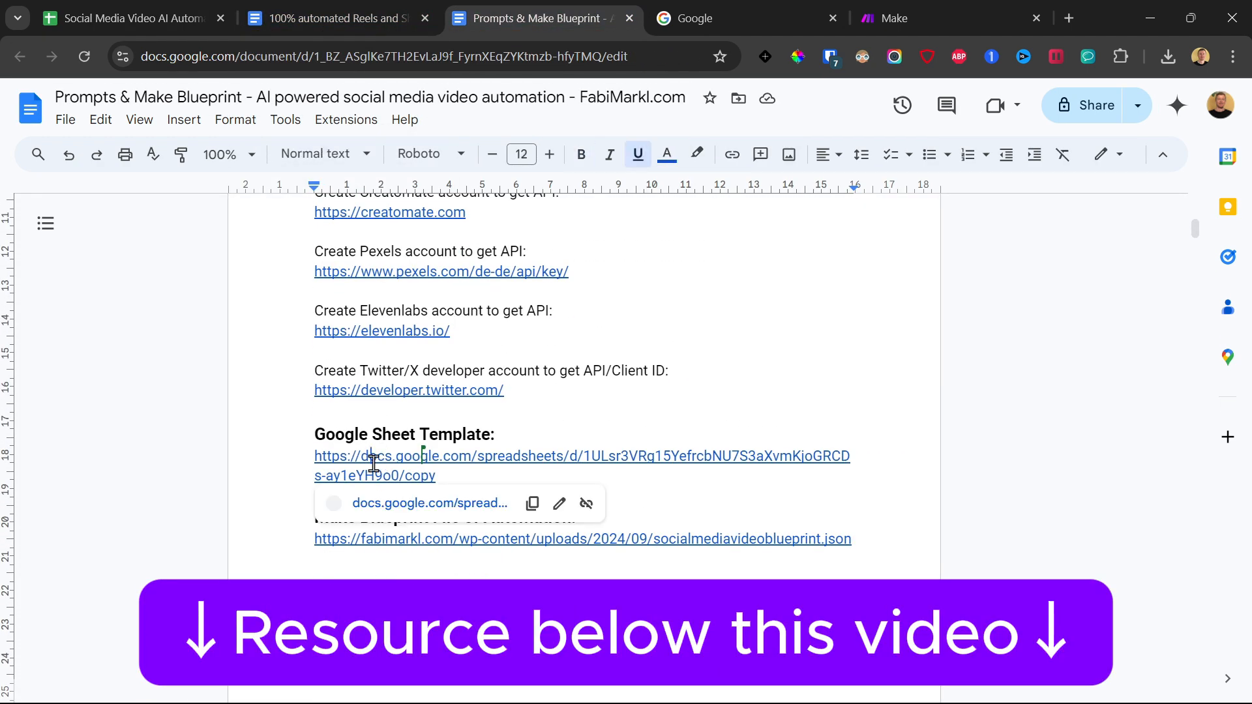
{"action": "left_click", "coordinate": [462, 504]}
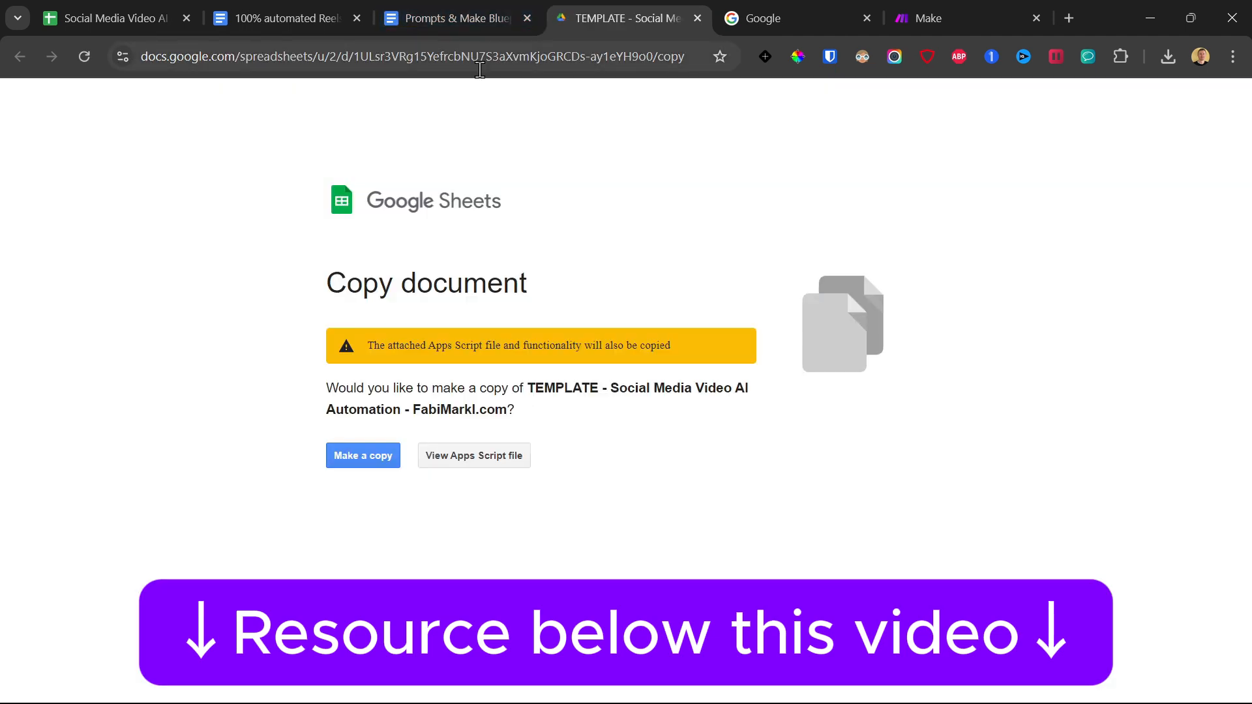
{"action": "left_click", "coordinate": [368, 455]}
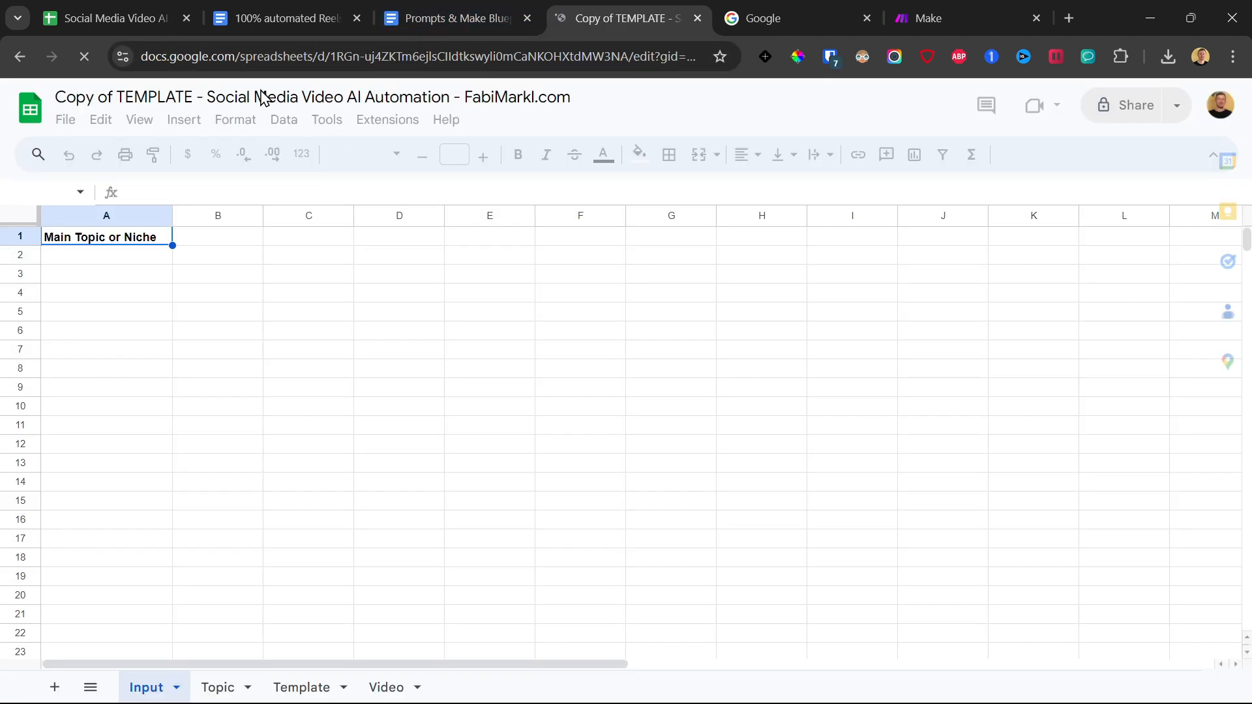
{"action": "left_click", "coordinate": [217, 687]}
{"action": "left_click", "coordinate": [292, 690]}
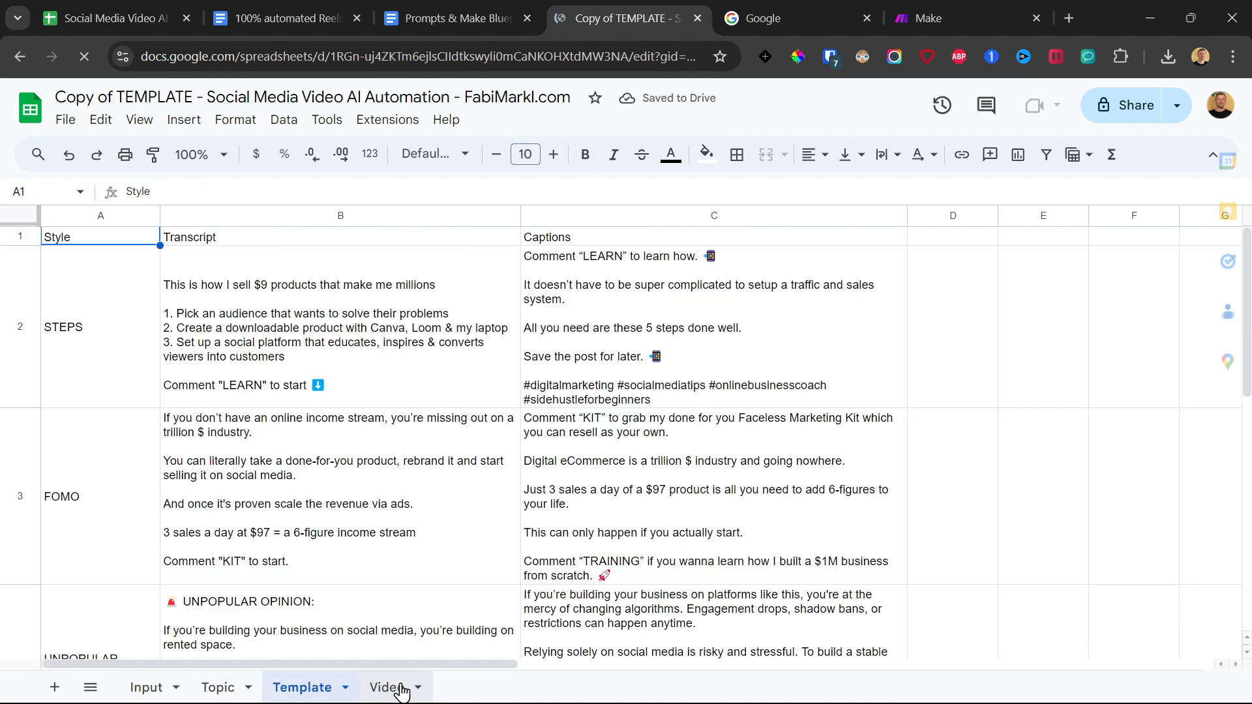
{"action": "left_click", "coordinate": [395, 687]}
{"action": "left_click", "coordinate": [159, 688]}
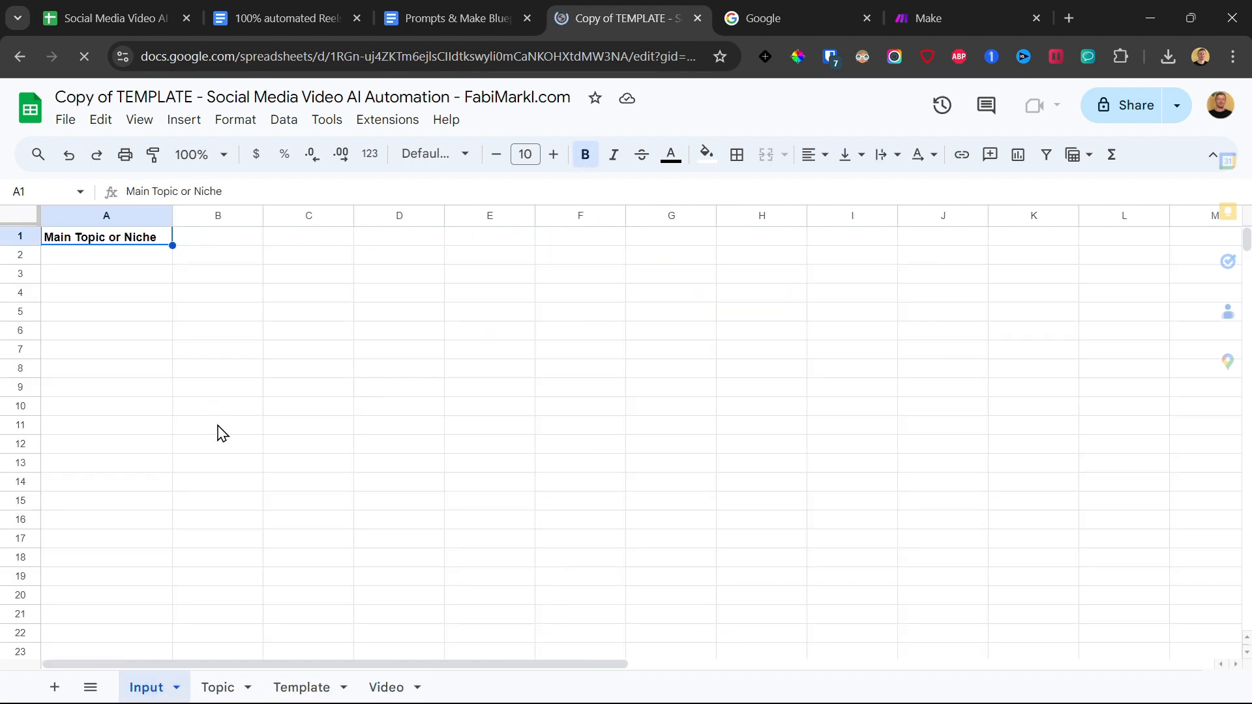
Switch to the Google home page, open Google Sheets from it and create a blank spreadsheet.
{"action": "left_click", "coordinate": [773, 14]}
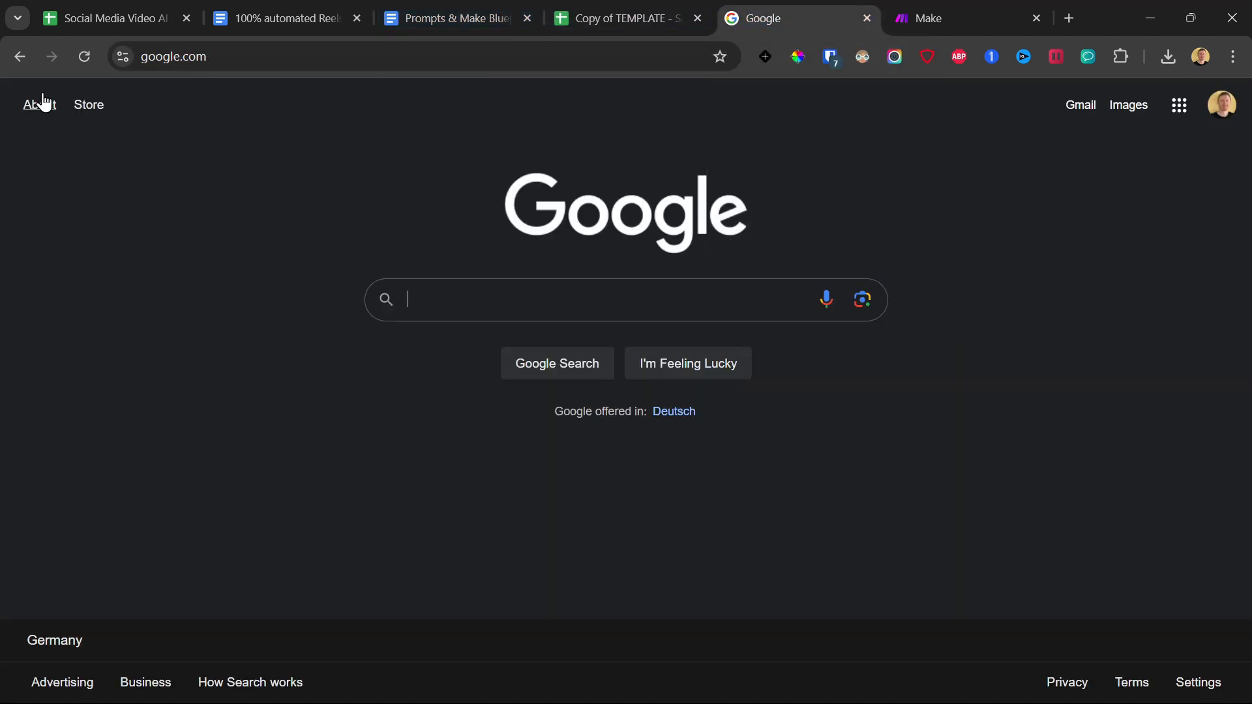
{"action": "left_click", "coordinate": [1180, 106]}
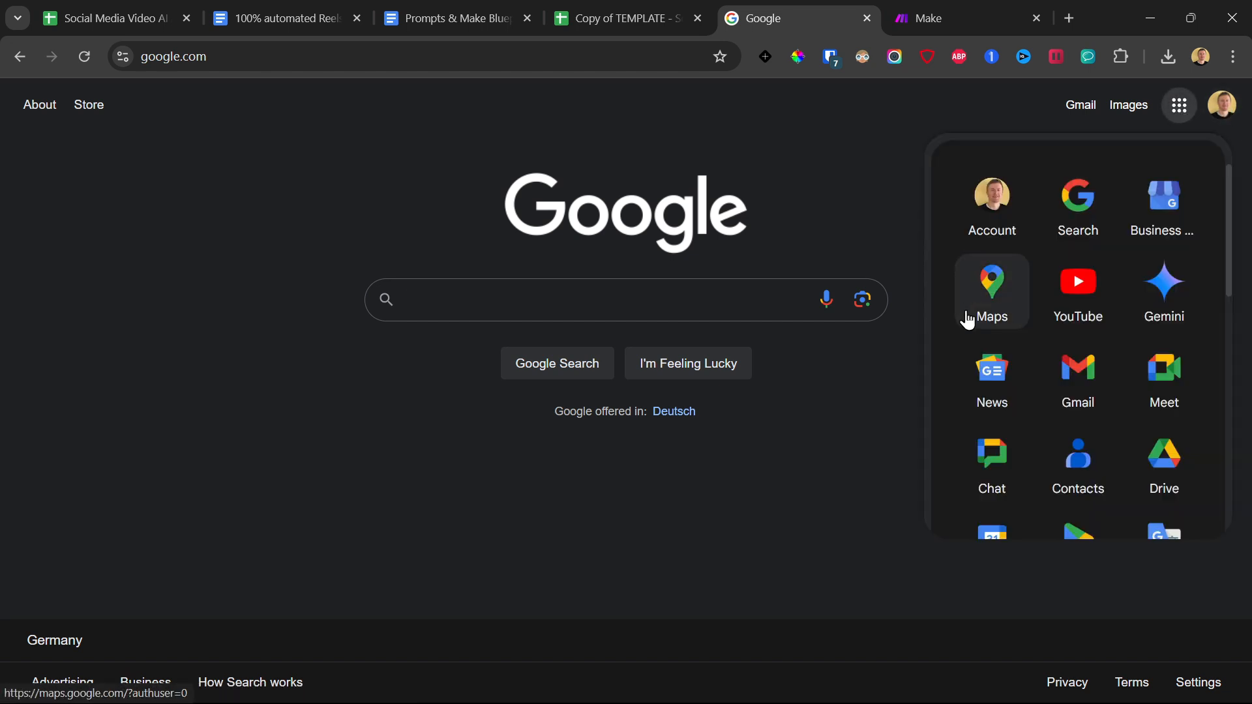
{"action": "scroll", "coordinate": [965, 358], "scroll_direction": "down", "scroll_amount": 5}
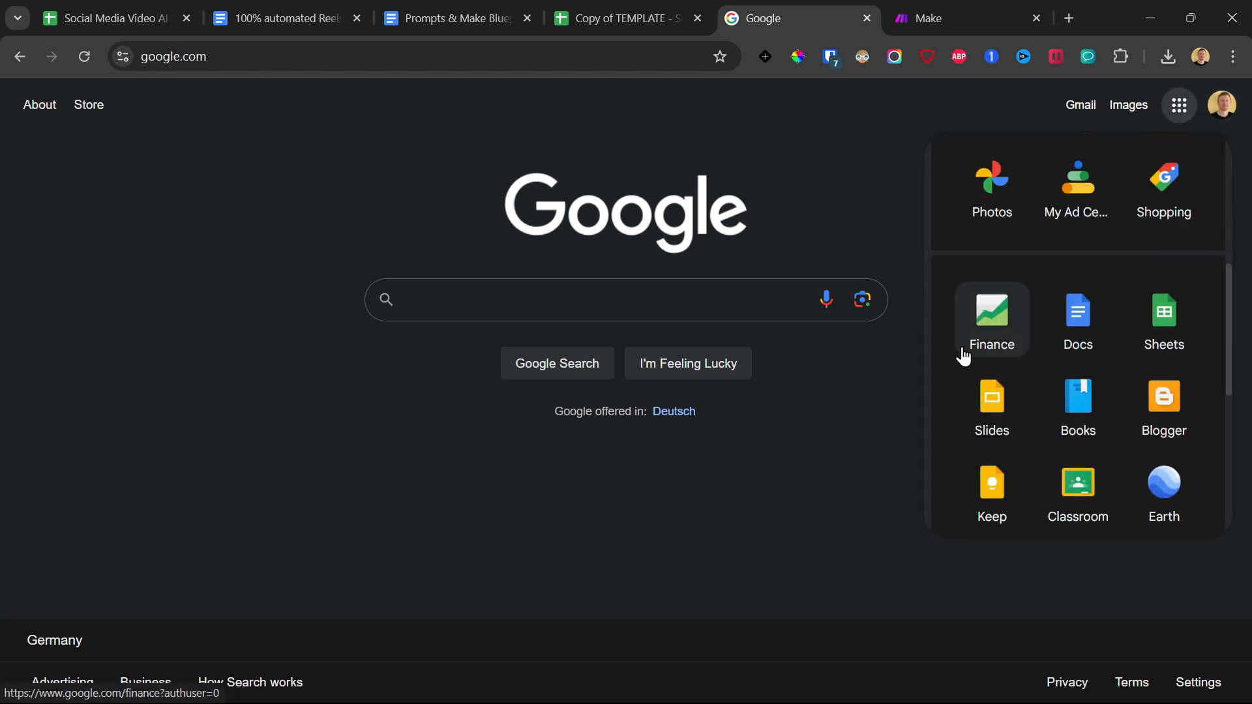
{"action": "left_click", "coordinate": [1165, 324]}
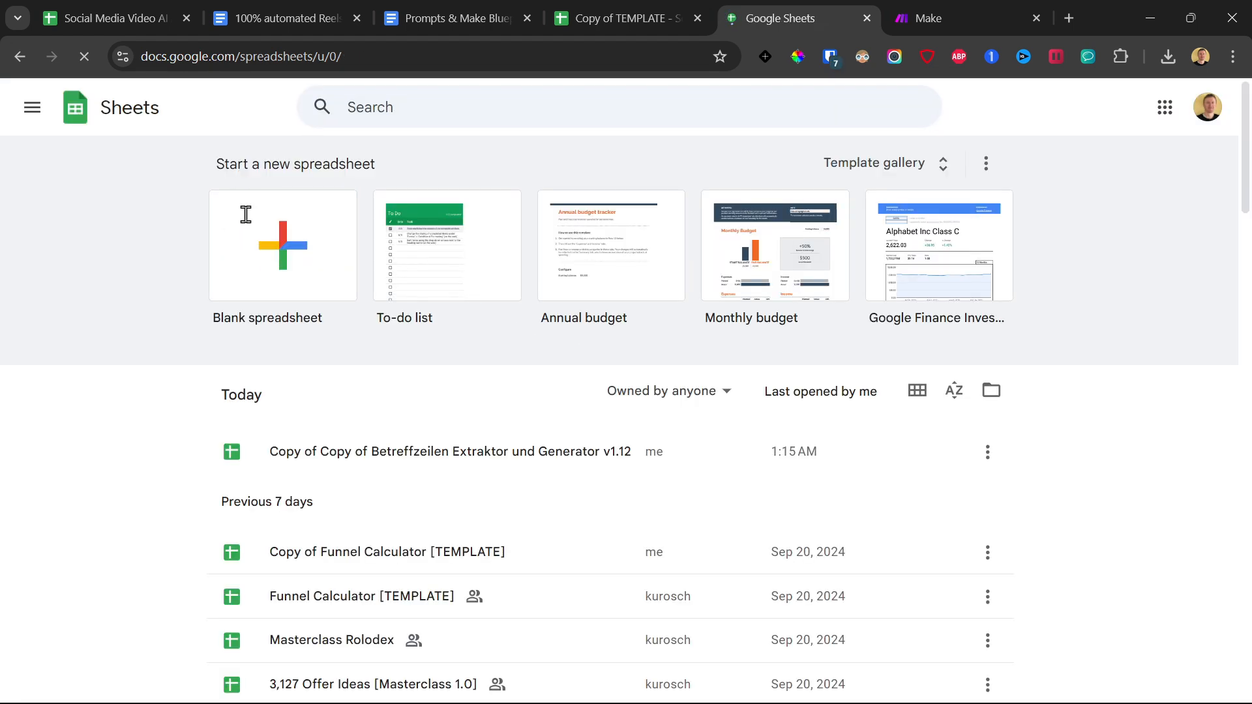
{"action": "left_click", "coordinate": [271, 254]}
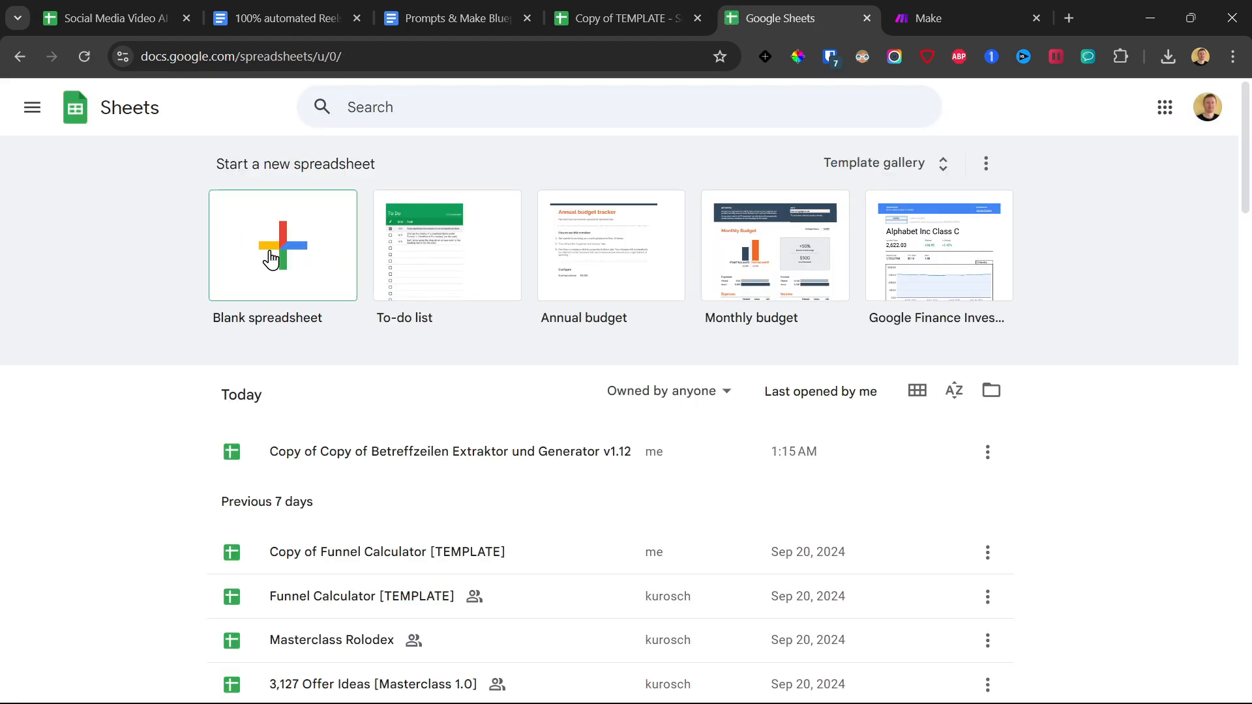
Name the new spreadsheet "AI Social Media Videos Automation".
{"action": "left_click", "coordinate": [121, 98]}
{"action": "type", "text": "AI"}
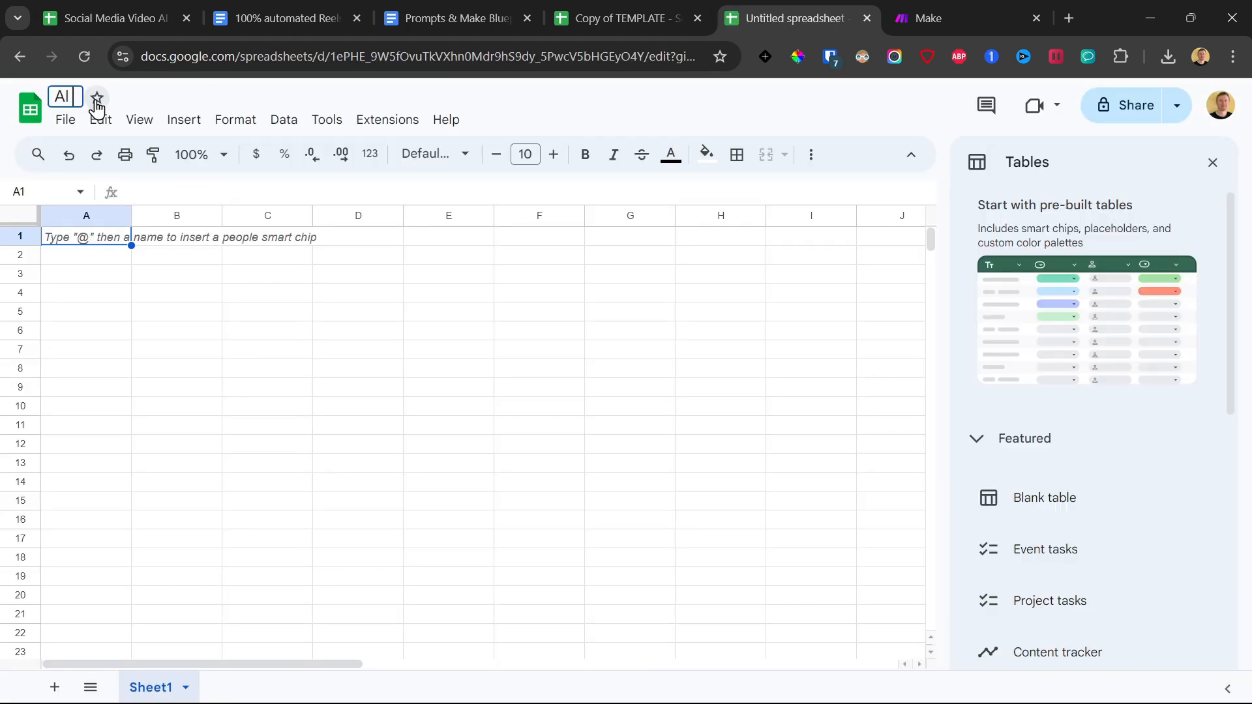
{"action": "type", "text": " Social Media "}
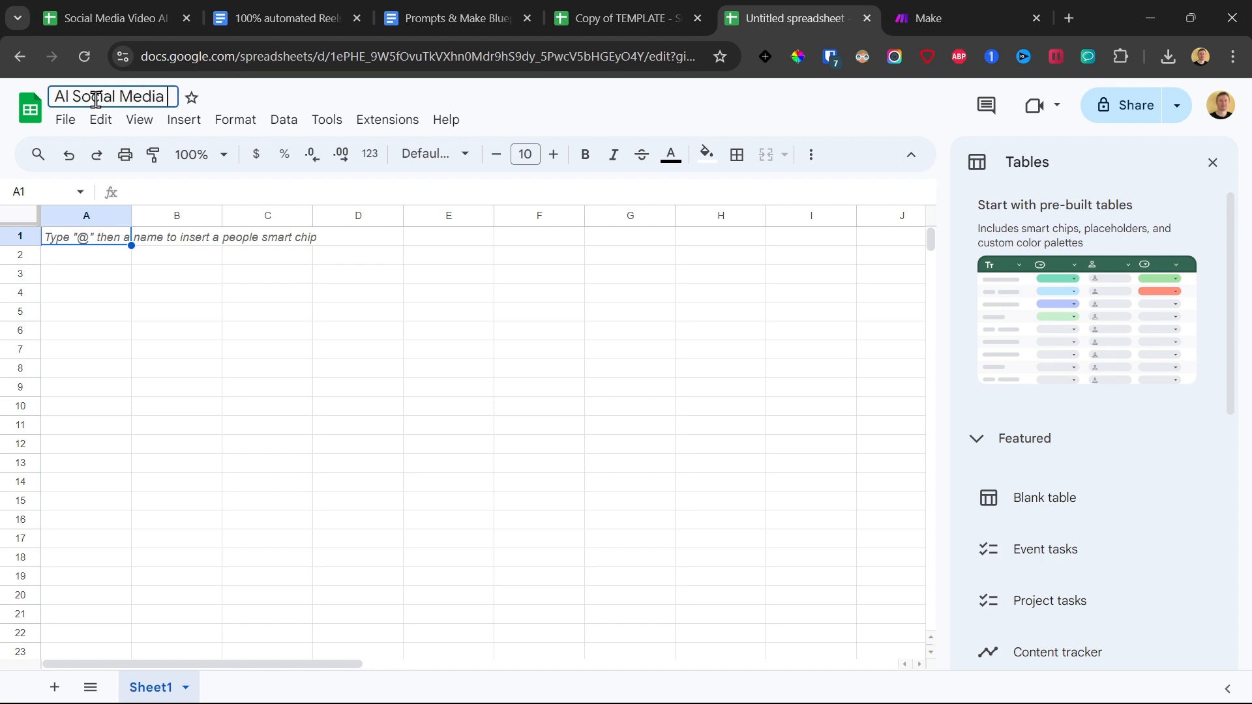
{"action": "type", "text": "Videos Automatin"}
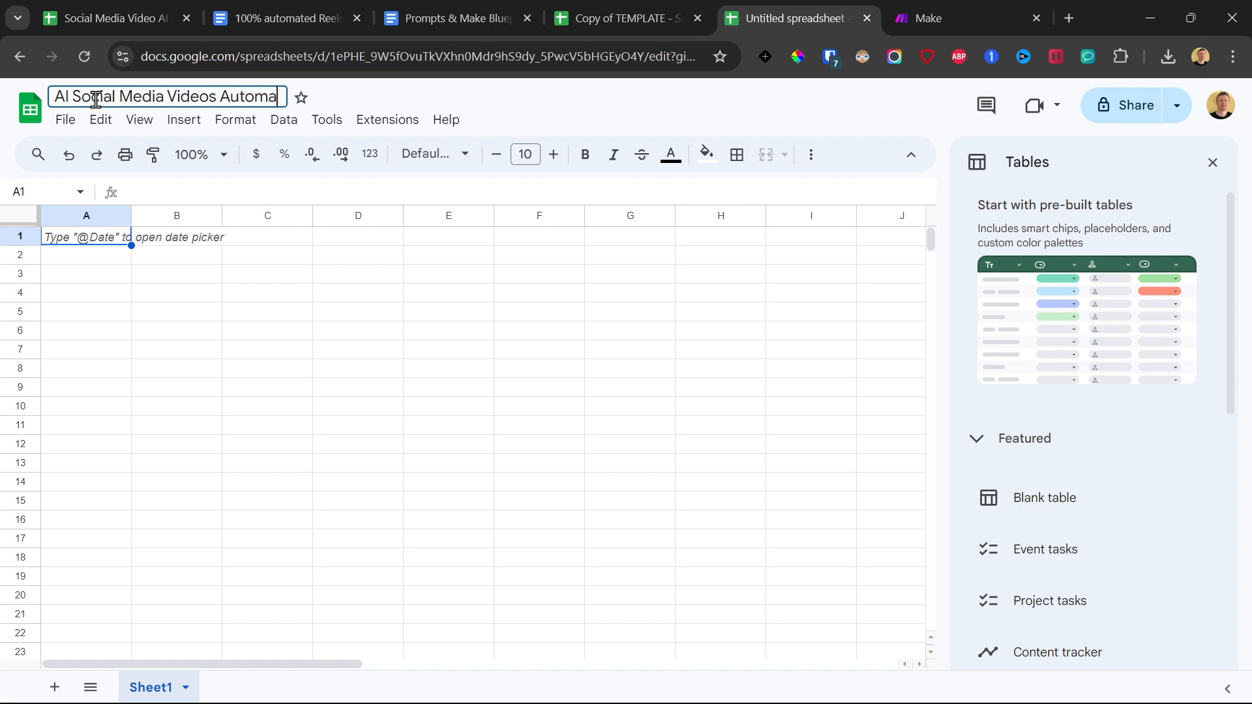
{"action": "key", "text": "Return"}
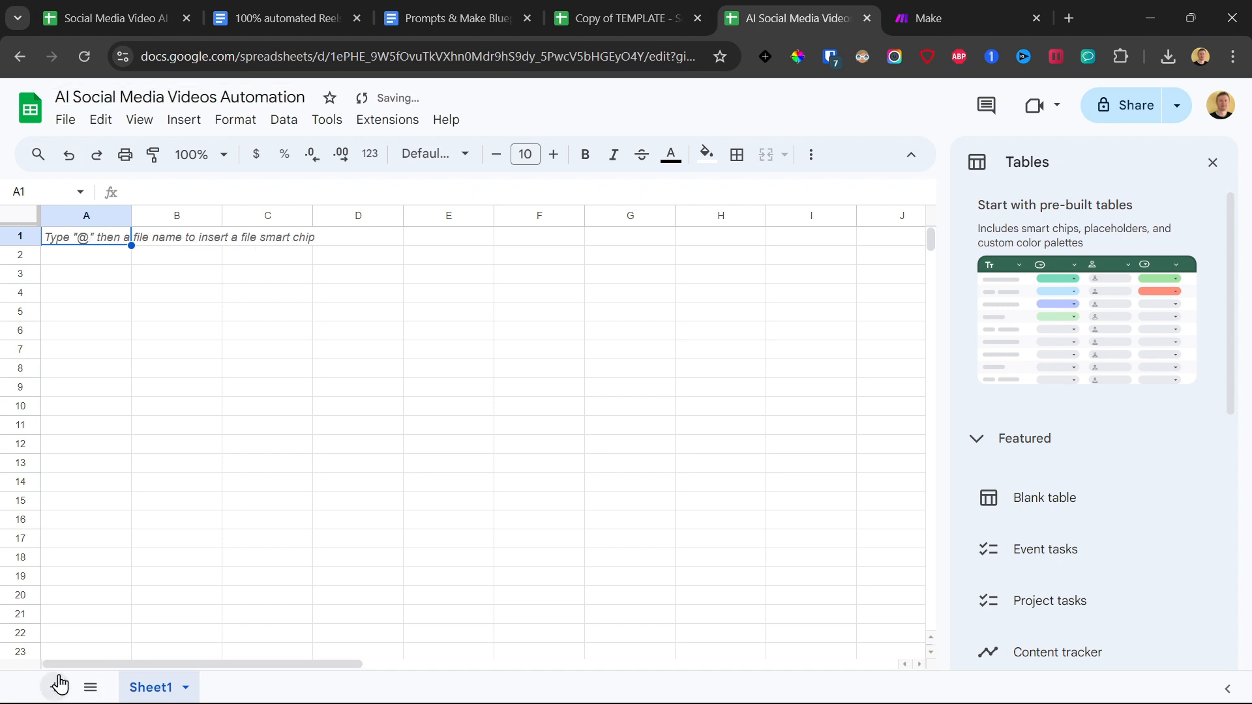
Add three more sheets to the spreadsheet and rename the first sheet "Input".
{"action": "left_click", "coordinate": [54, 687]}
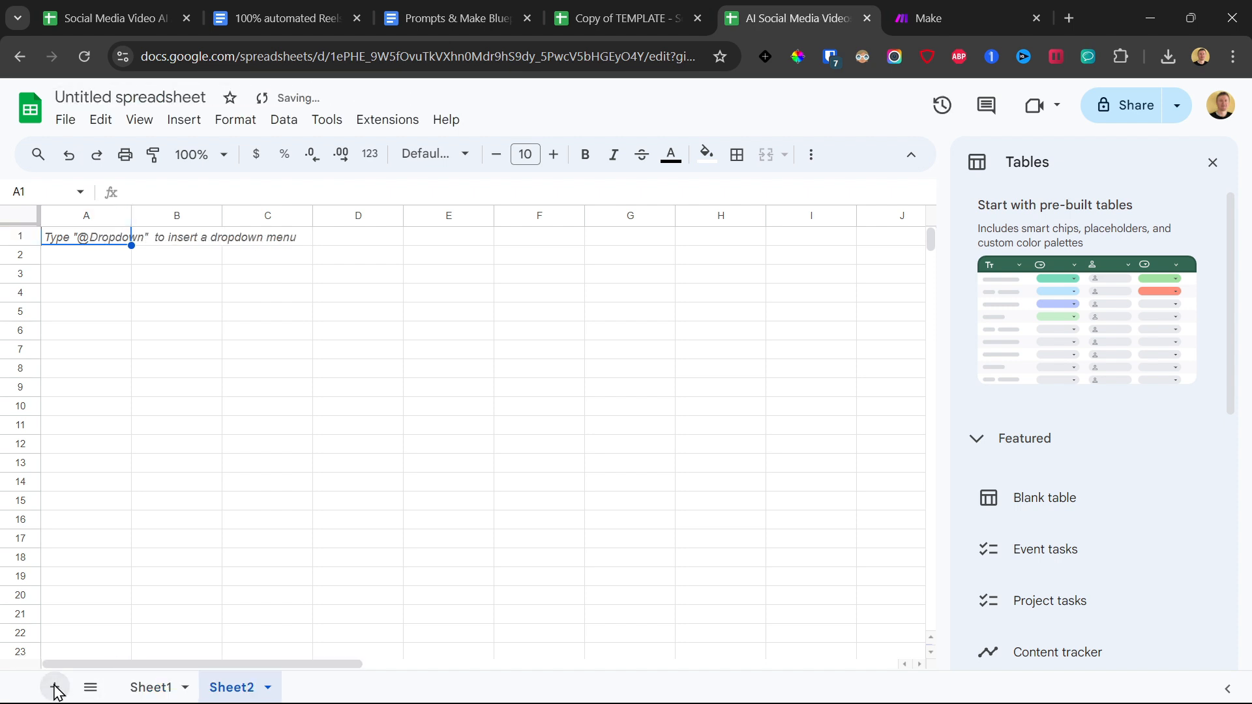
{"action": "left_click", "coordinate": [54, 689]}
{"action": "left_click", "coordinate": [55, 688]}
{"action": "double_click", "coordinate": [159, 691]}
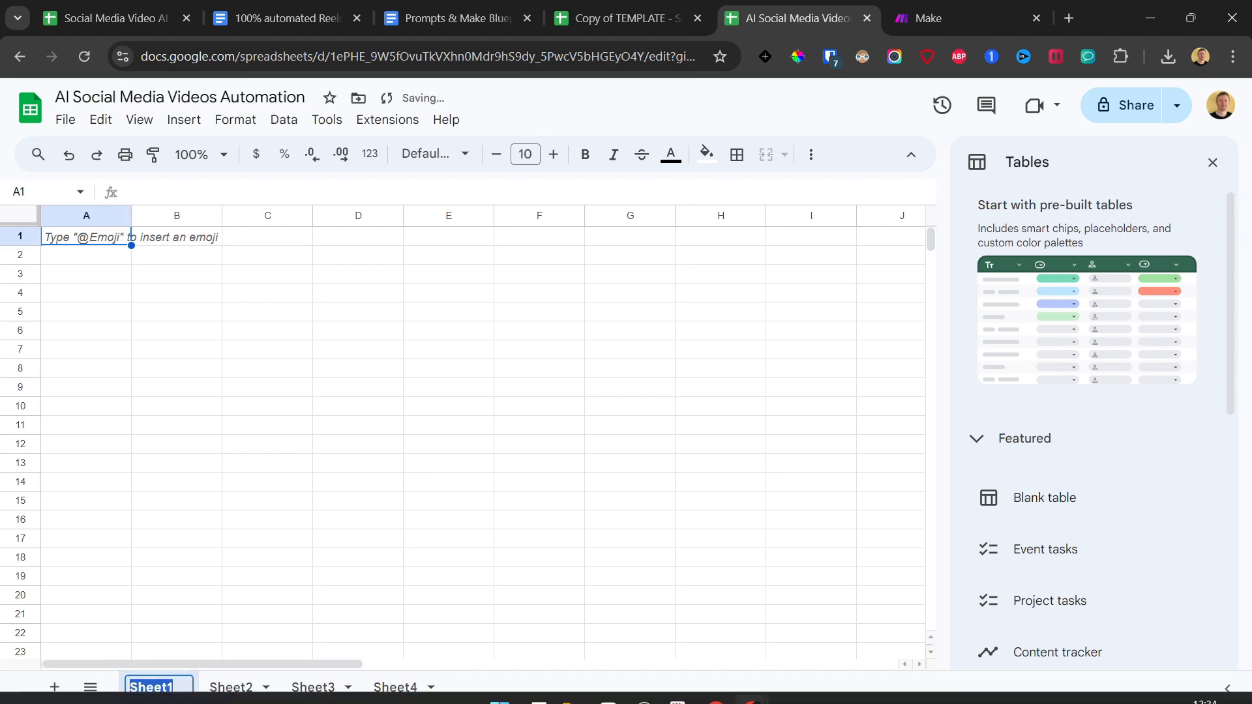
{"action": "type", "text": "Input"}
{"action": "double_click", "coordinate": [146, 690]}
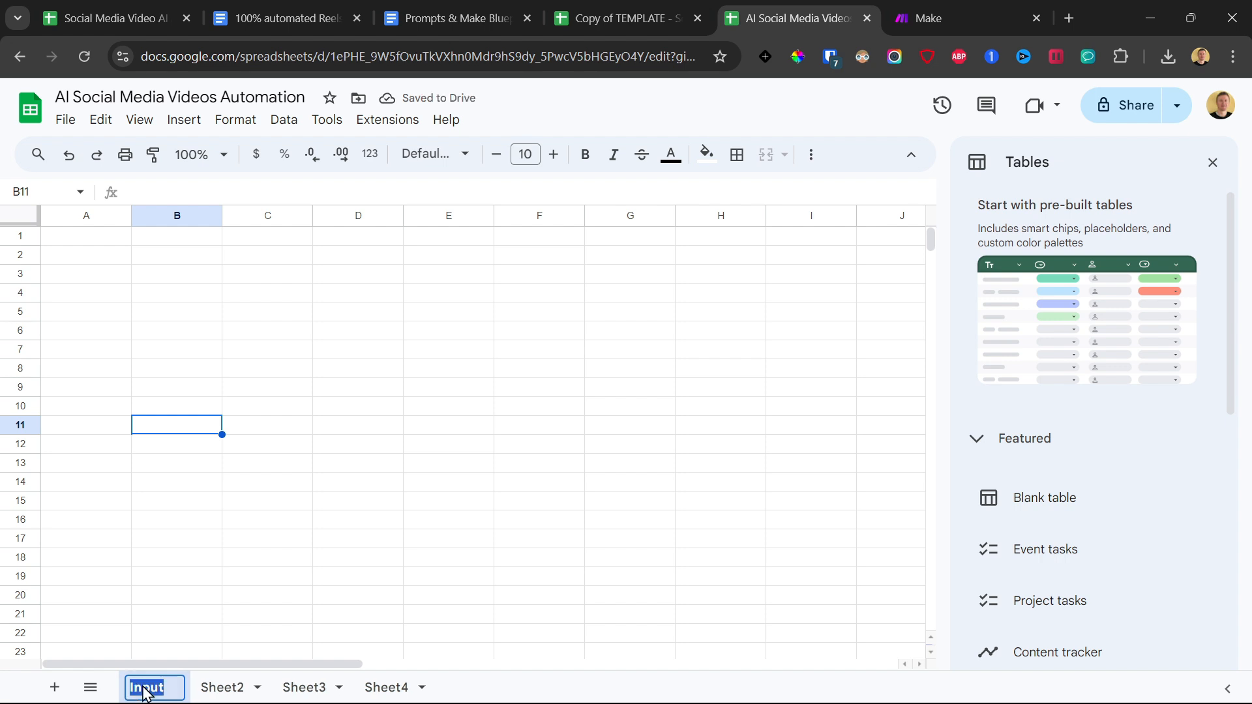
Rename the second, third and fourth sheets "Topic", "Template" and "Video".
{"action": "left_click", "coordinate": [223, 687]}
{"action": "double_click", "coordinate": [223, 688]}
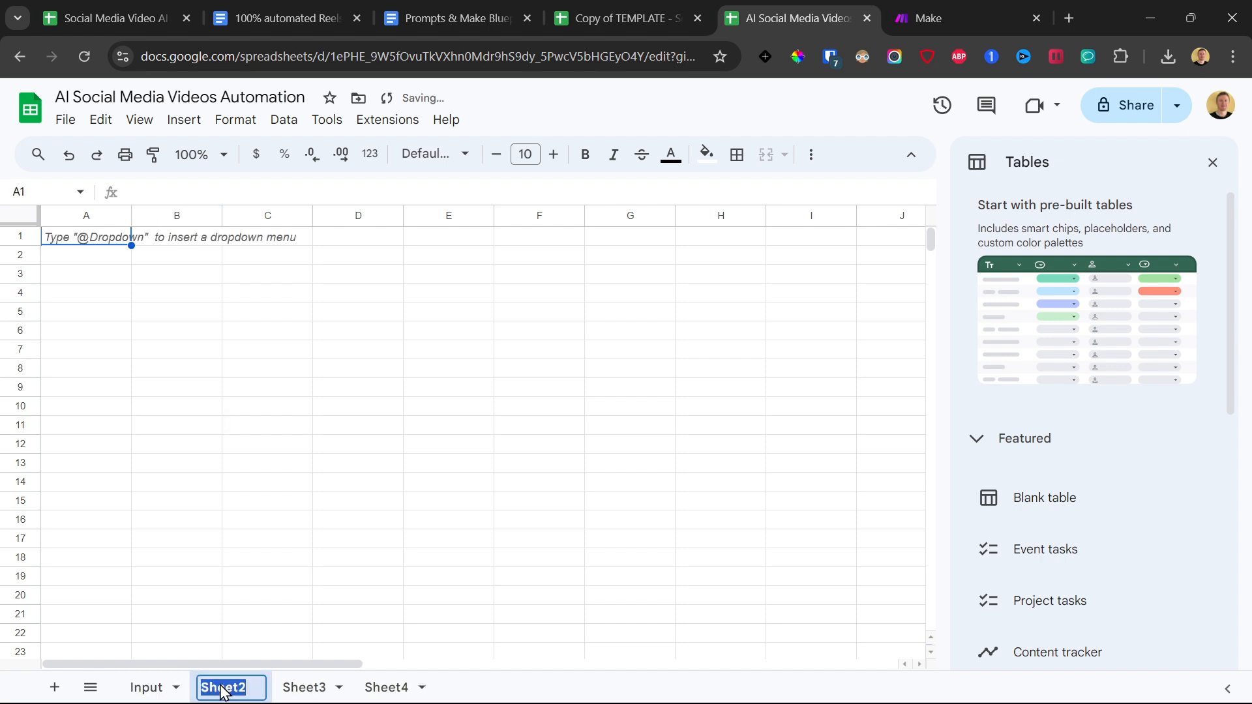
{"action": "type", "text": "Topic"}
{"action": "left_click", "coordinate": [293, 689]}
{"action": "double_click", "coordinate": [294, 691]}
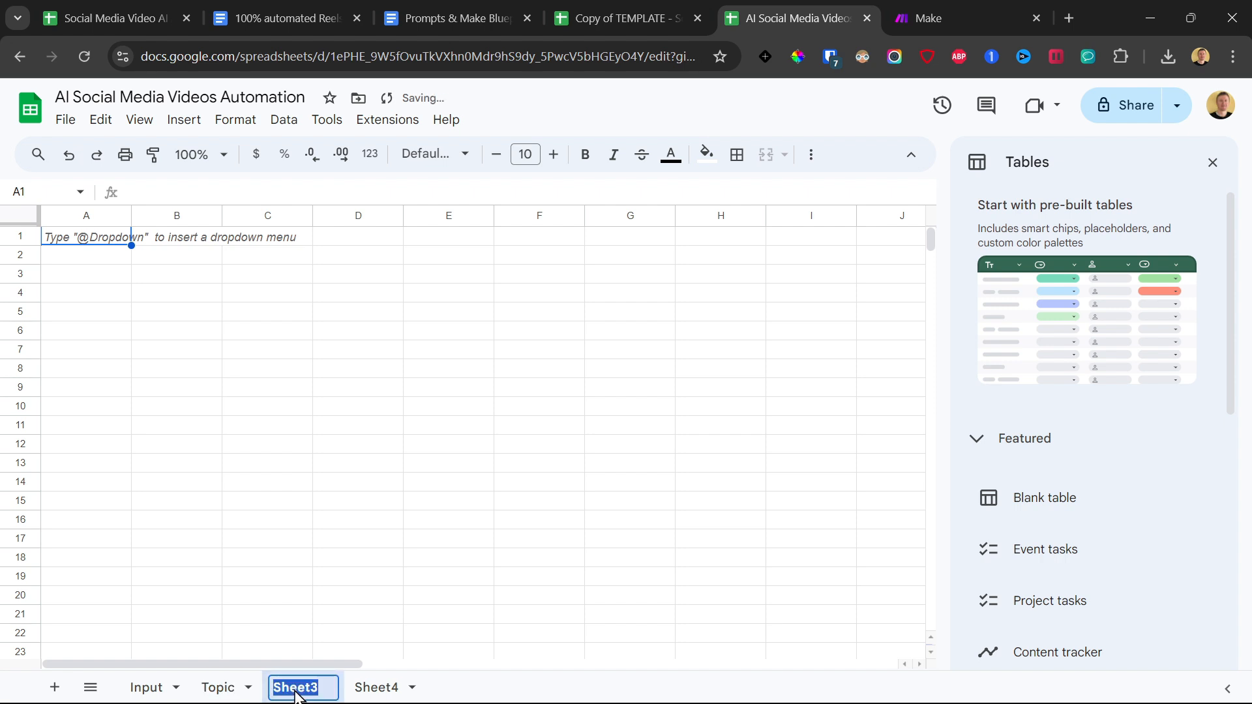
{"action": "type", "text": "Template"}
{"action": "key", "text": "Return"}
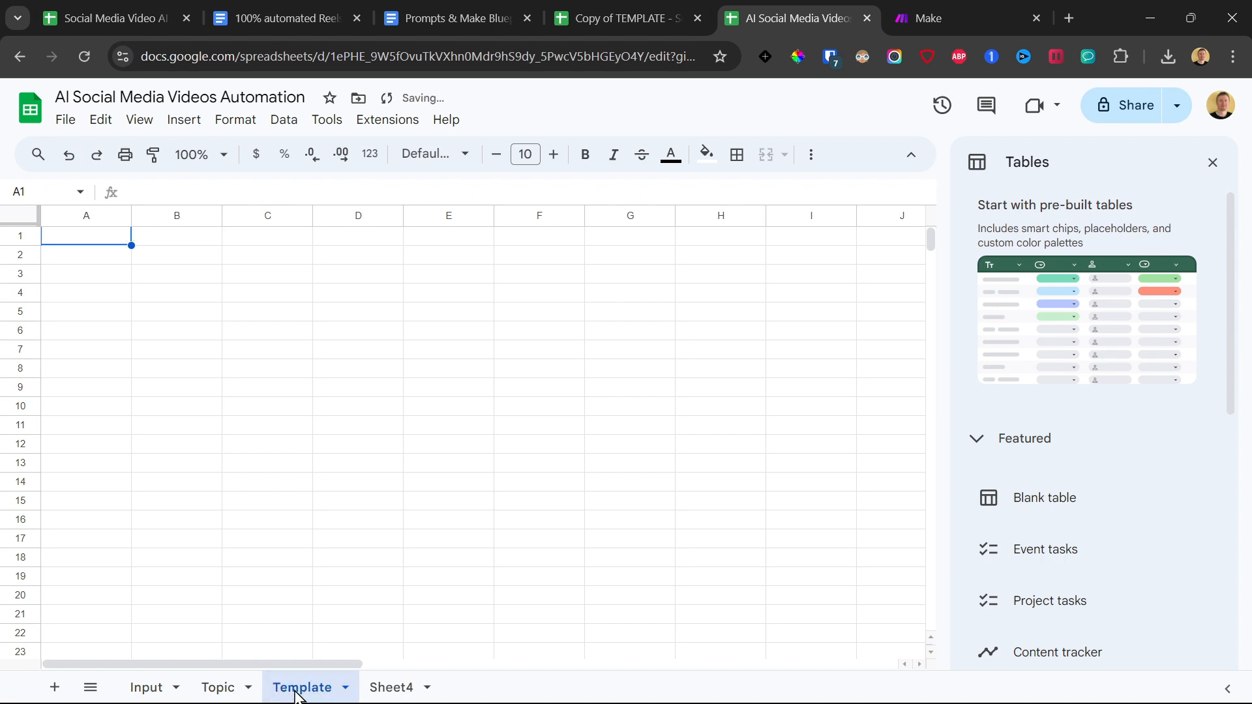
{"action": "double_click", "coordinate": [398, 693]}
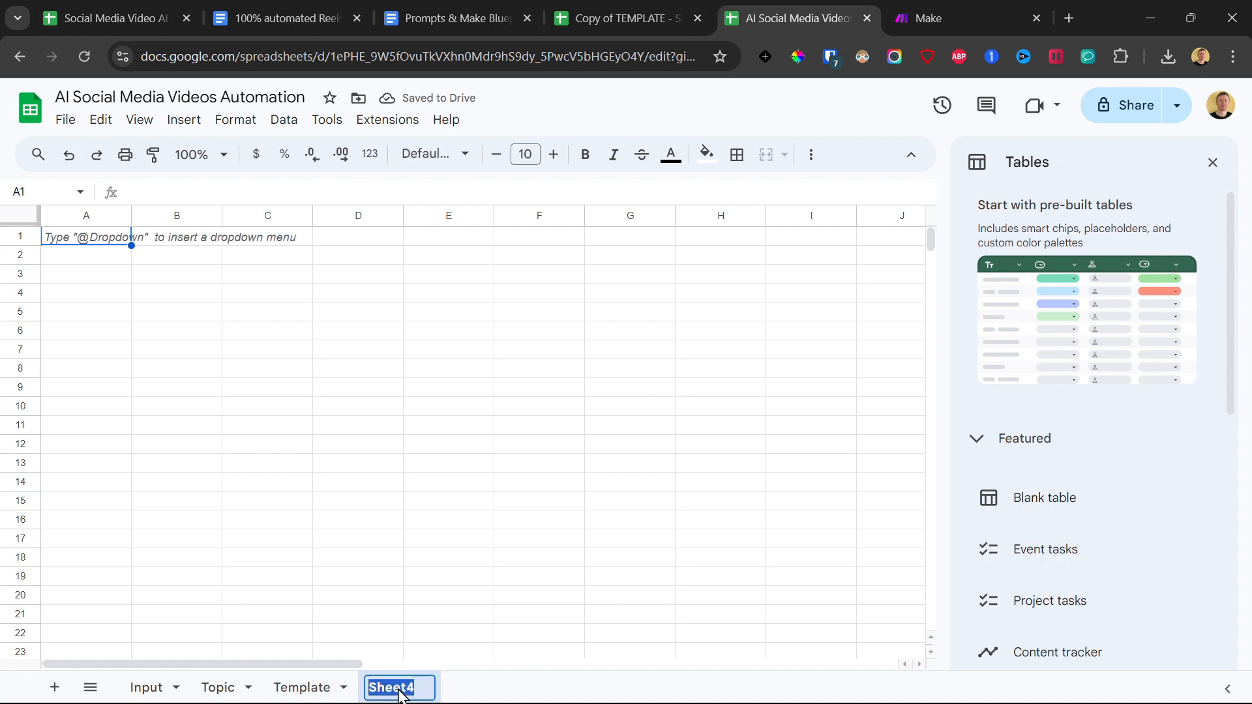
{"action": "type", "text": "Video"}
{"action": "key", "text": "Return"}
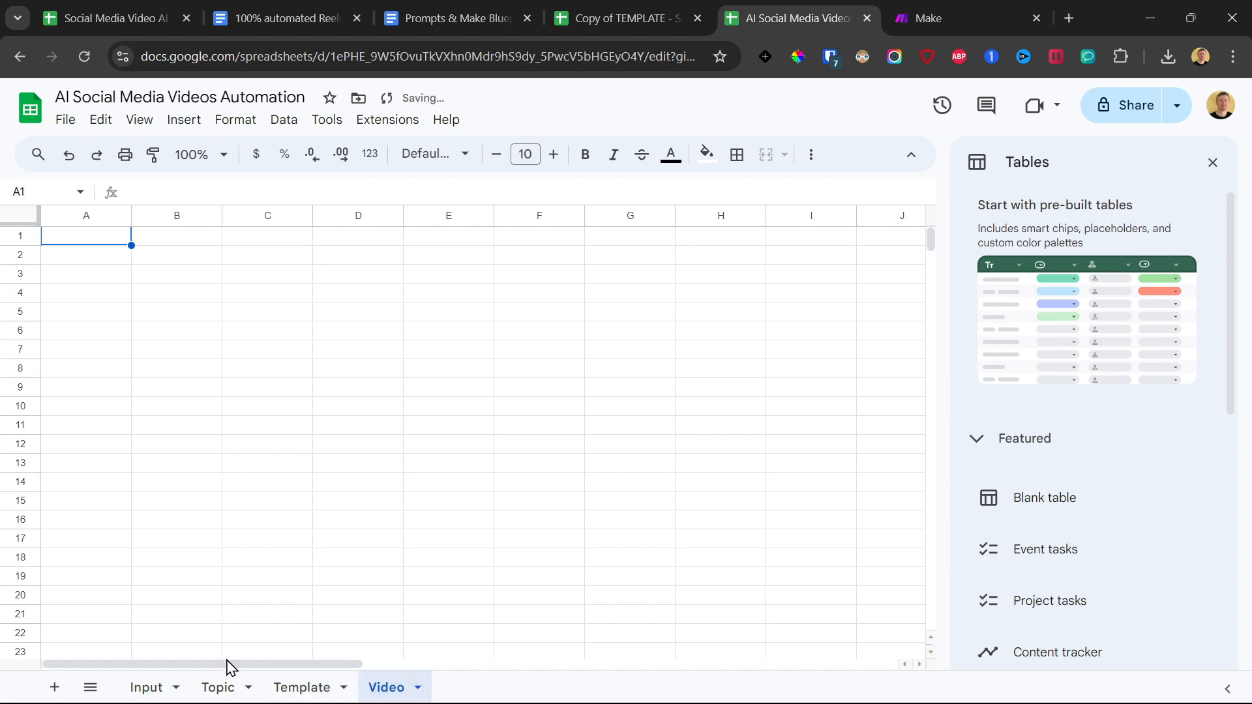
Enter the header "Main topic or niche" in cell A1 of the Input sheet and select the cells A2:A5 below it.
{"action": "left_click", "coordinate": [147, 687]}
{"action": "left_click", "coordinate": [47, 245]}
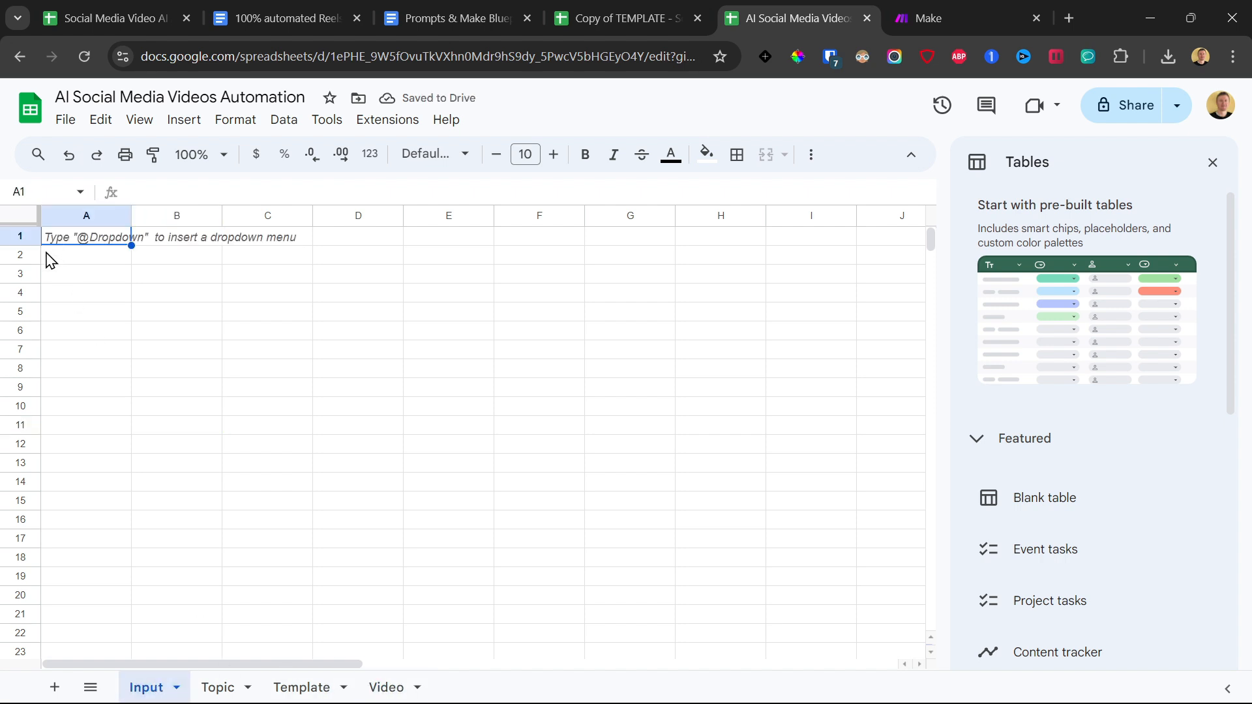
{"action": "type", "text": "Main topic or niche"}
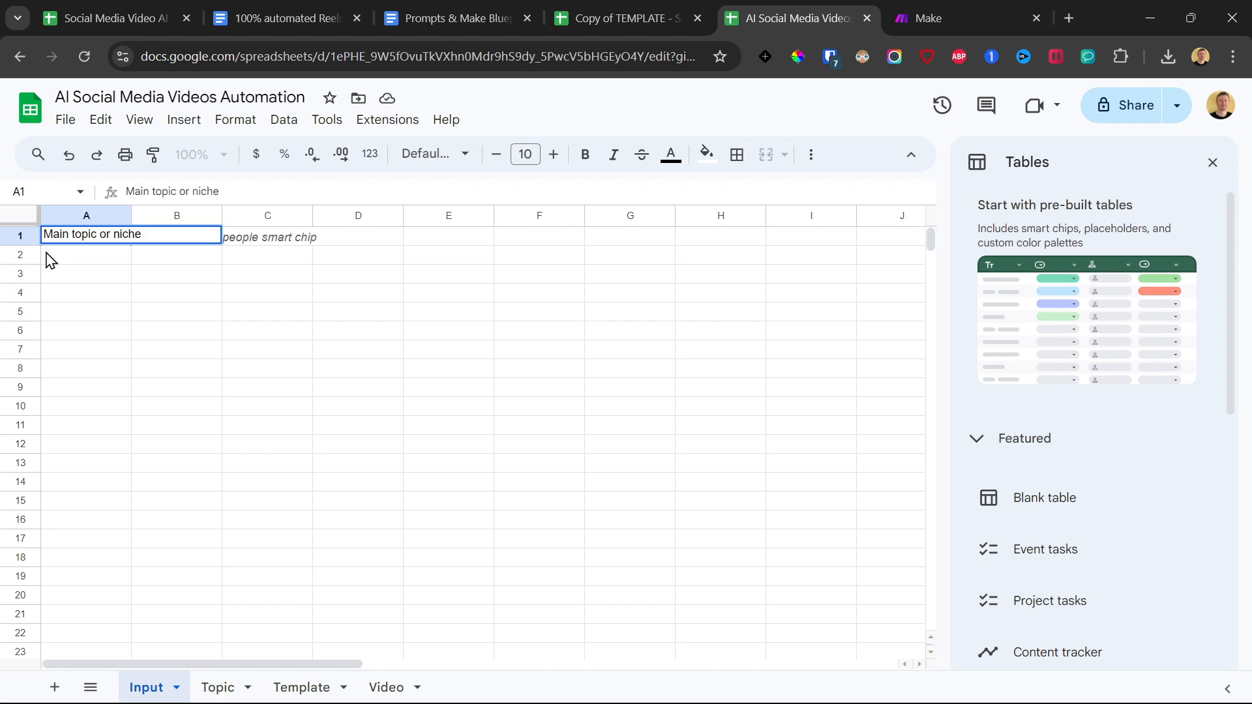
{"action": "key", "text": "Return"}
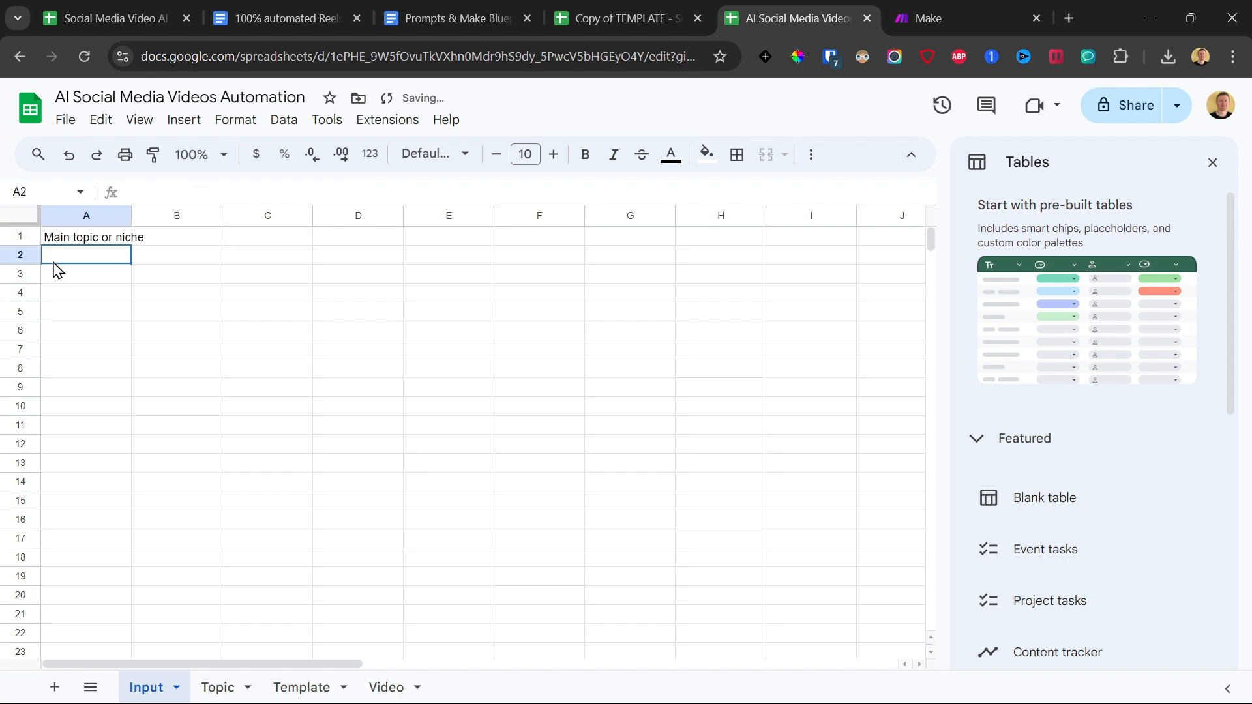
{"action": "left_click_drag", "start_coordinate": [55, 260], "coordinate": [61, 316]}
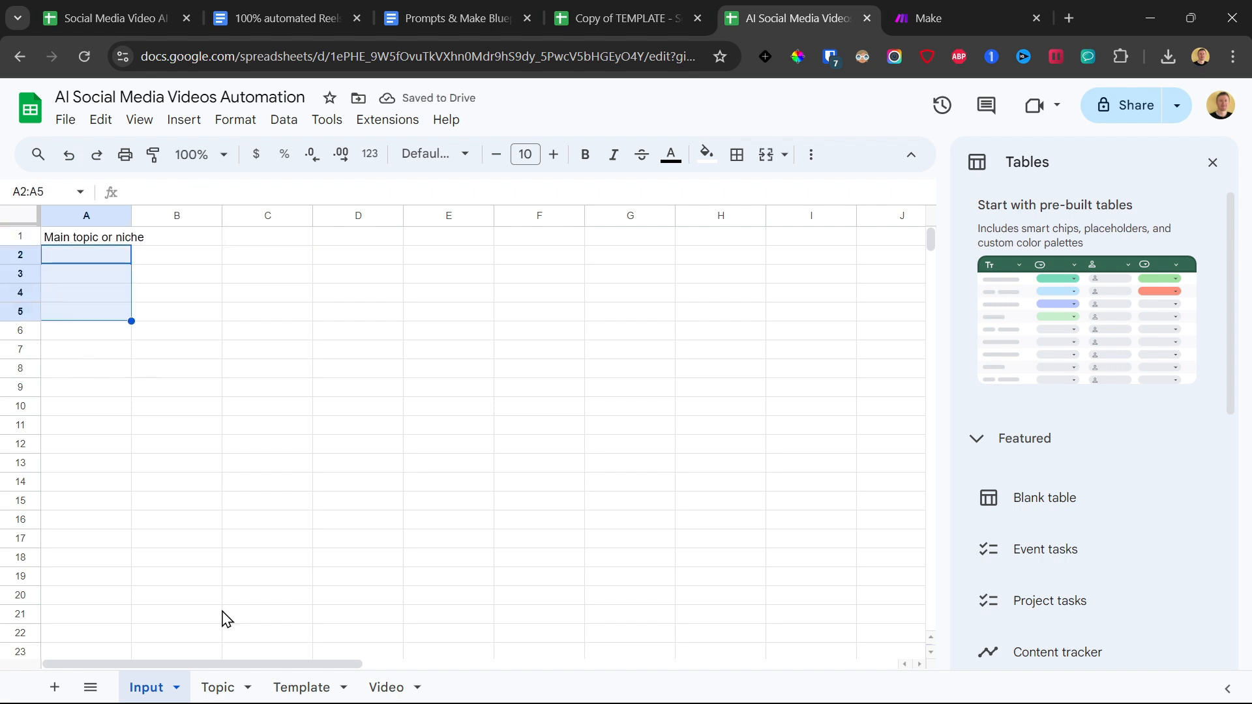
Enter the header "Subtopic" in cell A1 of the Topic sheet.
{"action": "left_click", "coordinate": [219, 688]}
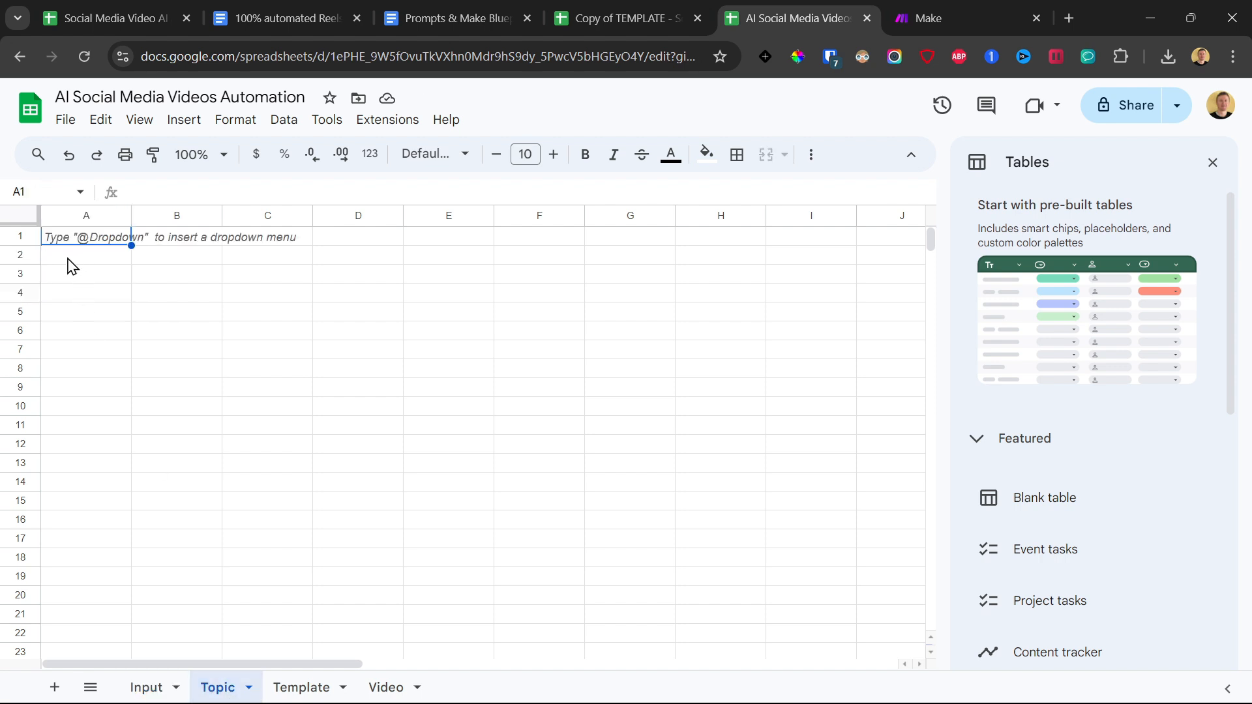
{"action": "type", "text": "Subtio"}
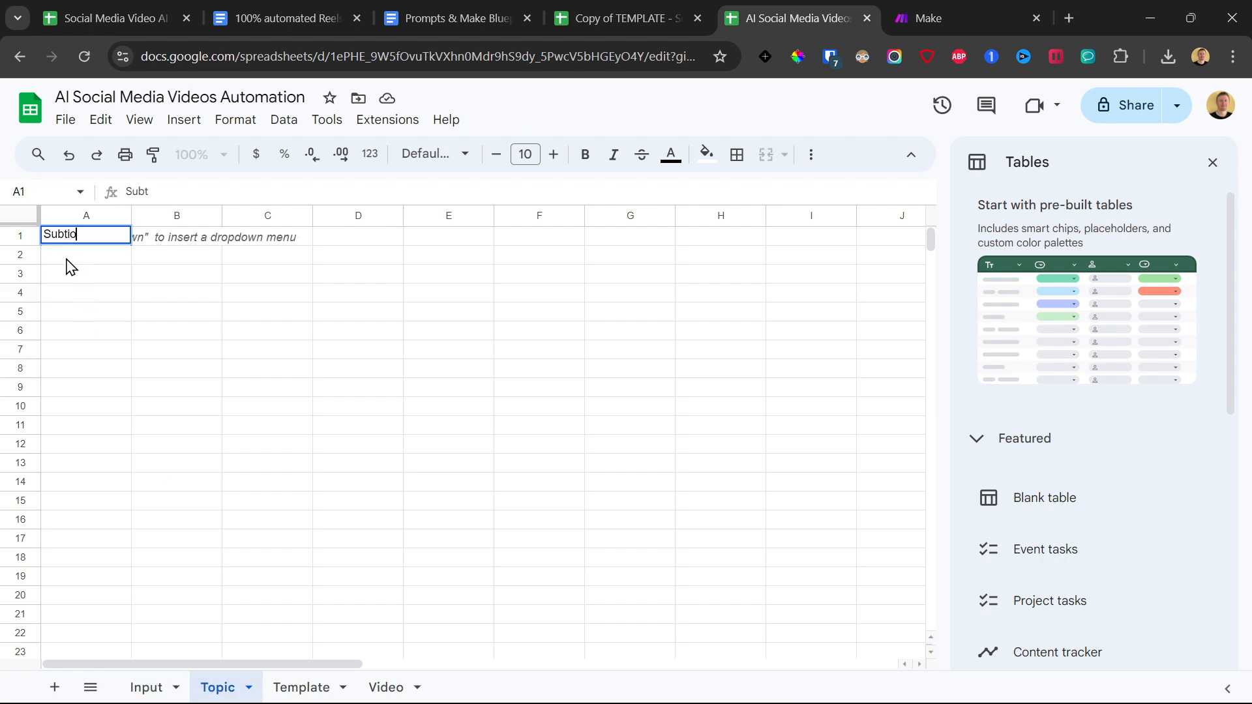
{"action": "key", "text": "BackSpace"}
{"action": "key", "text": "BackSpace"}
{"action": "type", "text": "opic"}
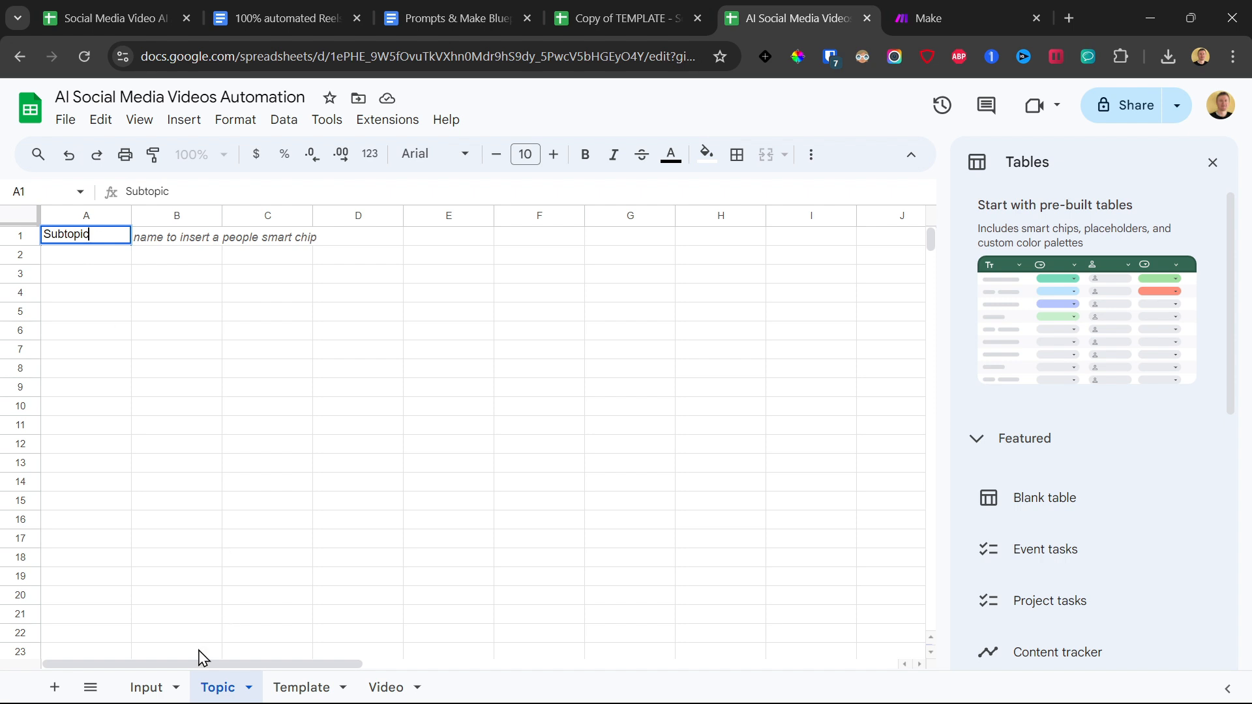
{"action": "left_click", "coordinate": [160, 687]}
{"action": "left_click", "coordinate": [216, 687]}
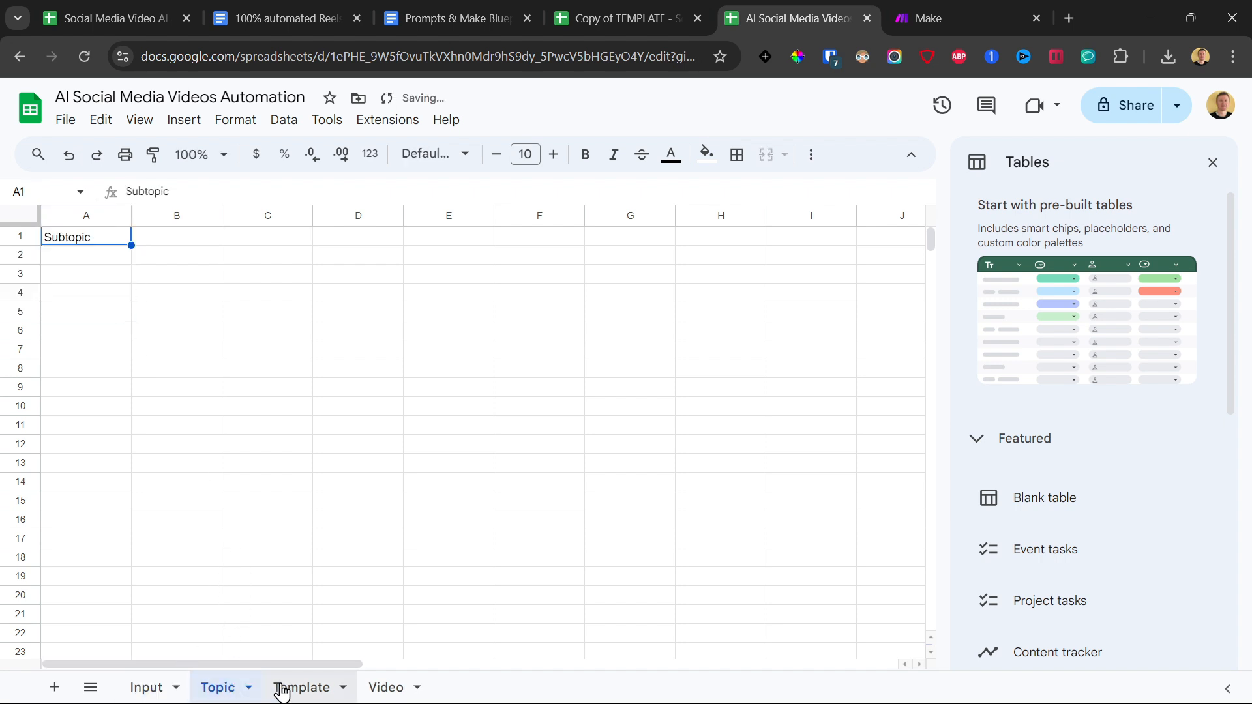
Enter the headers "Style", "Transcript" and "Captions" in cells A1 to C1 of the Template sheet.
{"action": "left_click", "coordinate": [302, 687]}
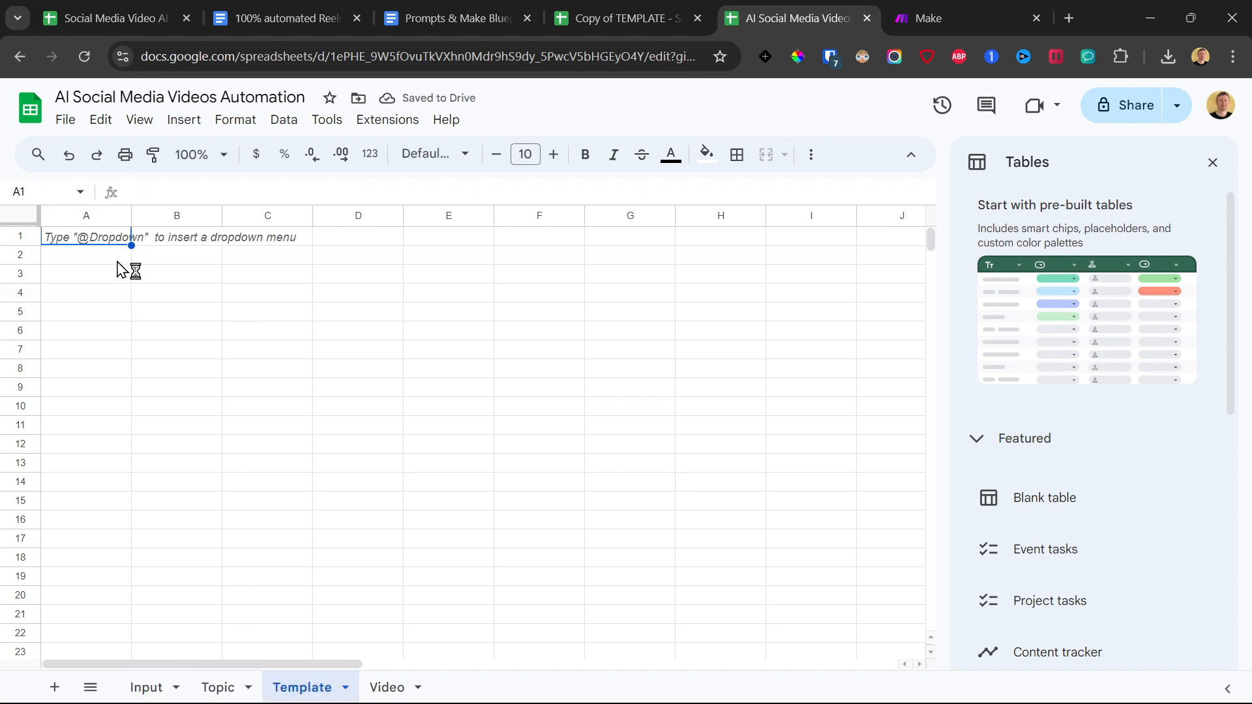
{"action": "type", "text": "Sty"}
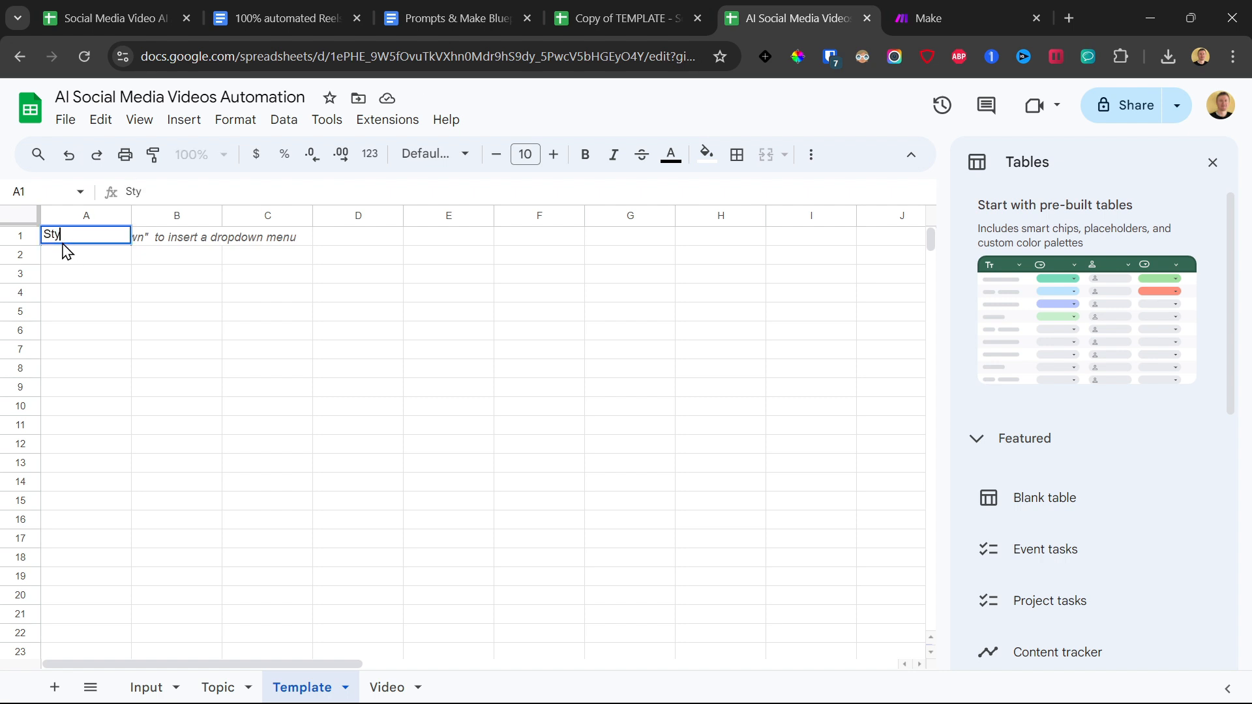
{"action": "type", "text": "le"}
{"action": "key", "text": "Tab"}
{"action": "type", "text": "Tran"}
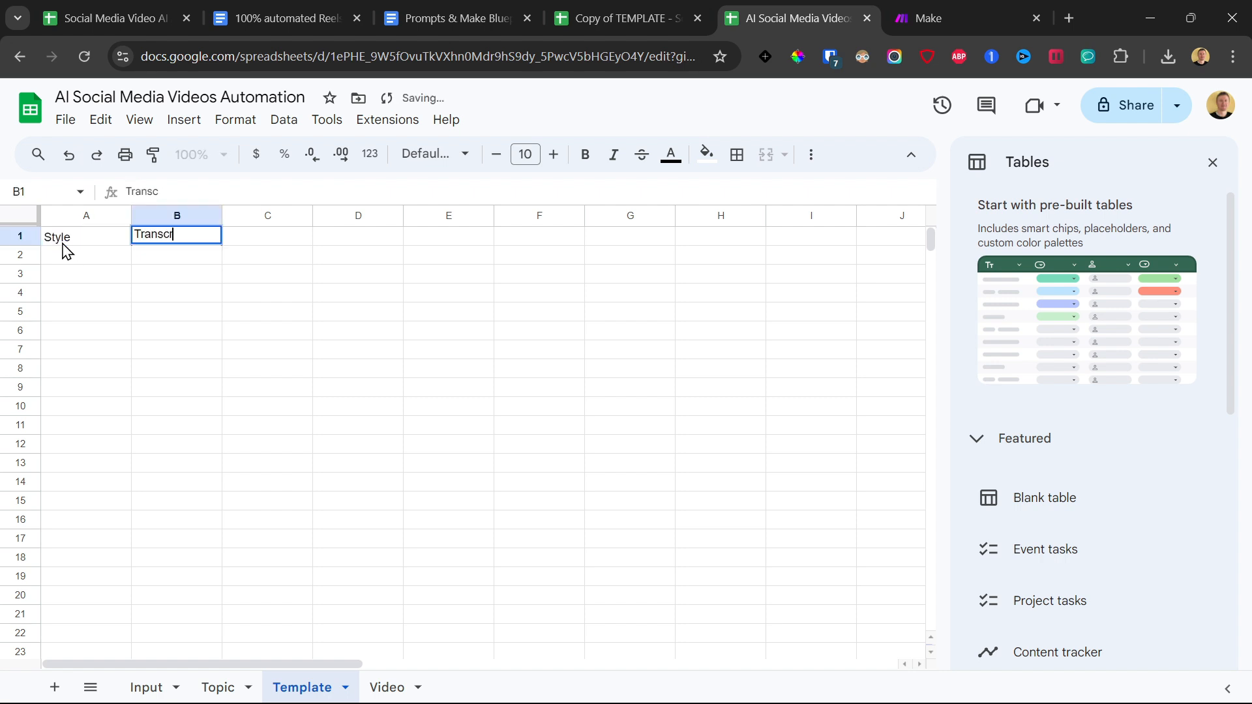
{"action": "key", "text": "Tab"}
{"action": "type", "text": "Ca"}
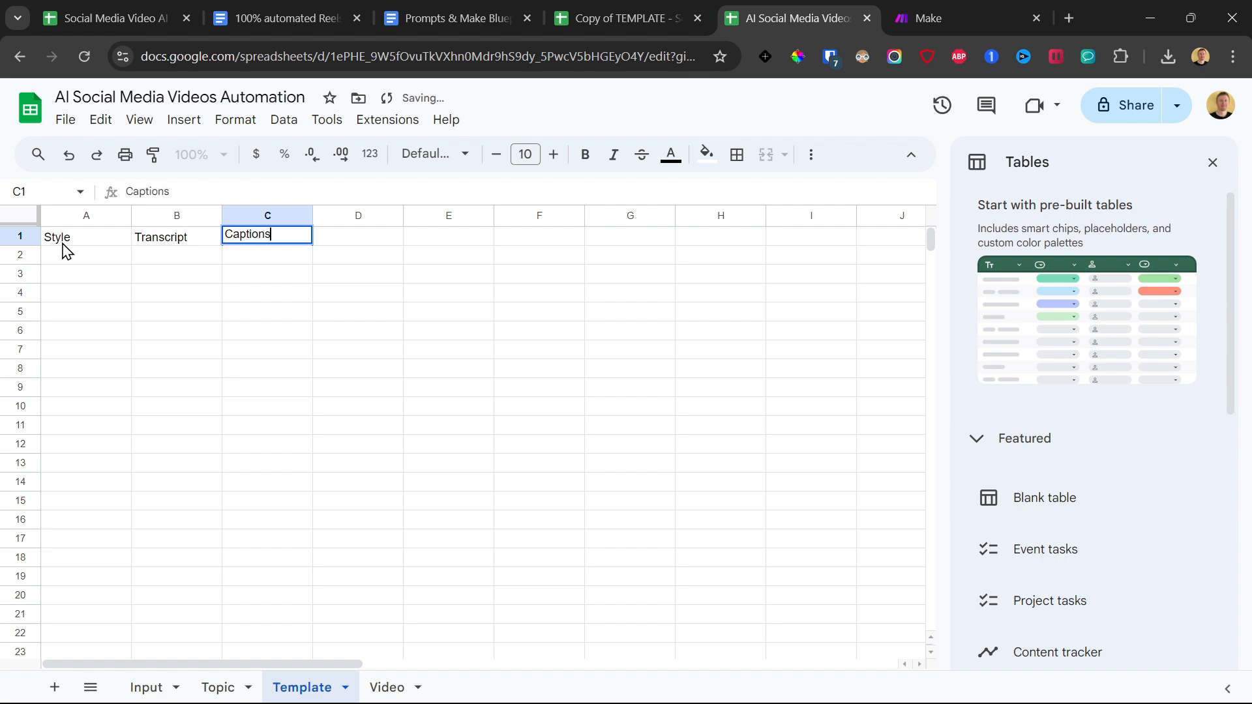
{"action": "type", "text": "ptions"}
Complete the header "Captions" in cell C1 of the Template sheet and select the range B2:C8 below the headers.
{"action": "key", "text": "Return"}
{"action": "left_click_drag", "start_coordinate": [85, 254], "coordinate": [280, 379]}
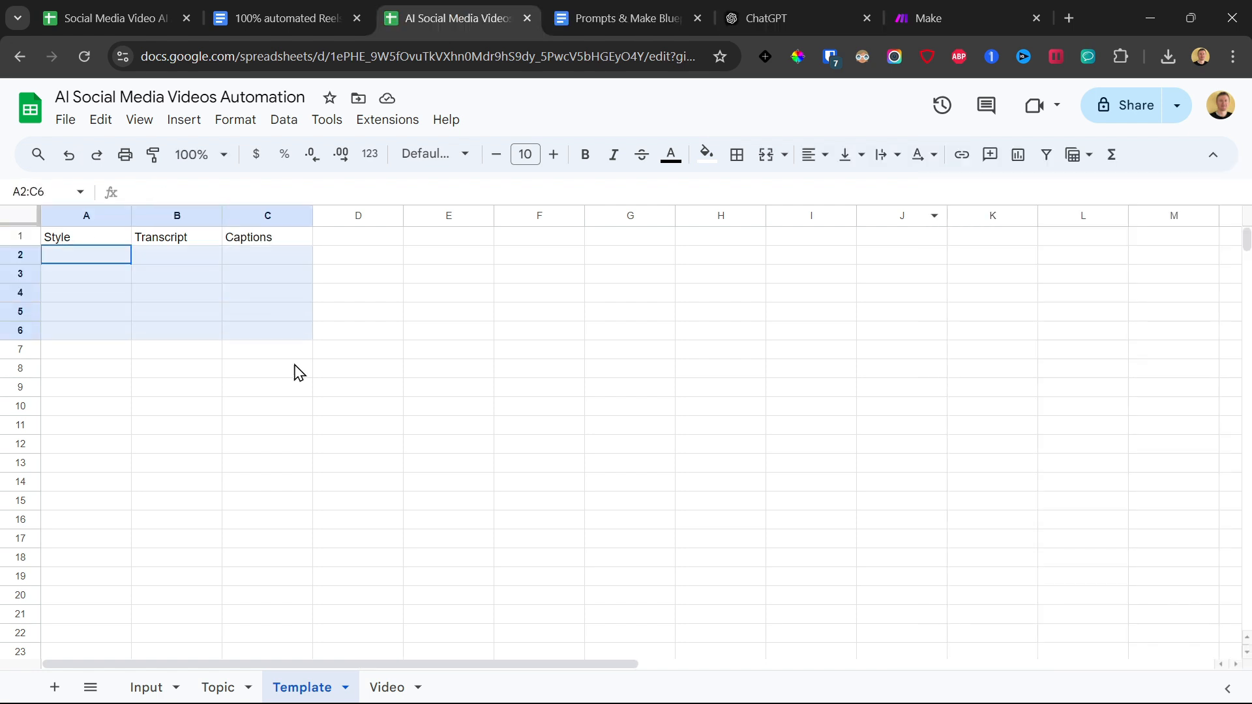
{"action": "left_click_drag", "start_coordinate": [152, 261], "coordinate": [189, 369]}
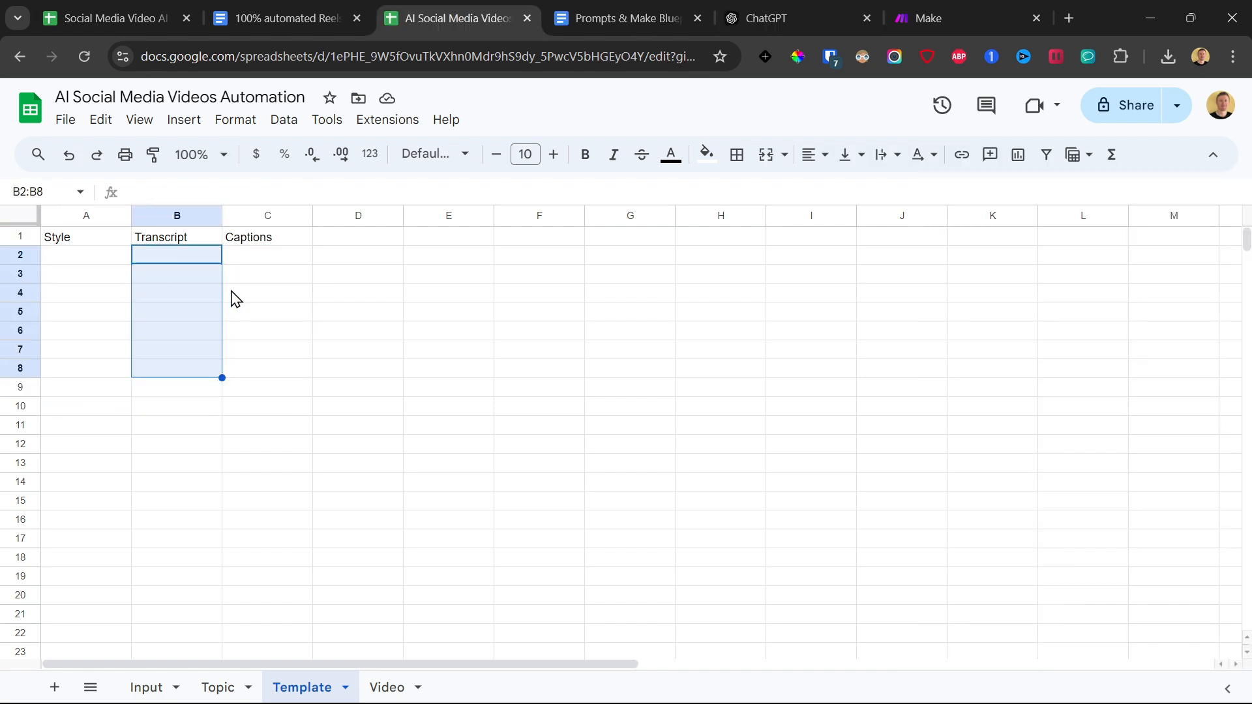
{"action": "left_click_drag", "start_coordinate": [255, 263], "coordinate": [154, 268]}
Switch to the video script document and look through the example reels with their captions.
{"action": "left_click", "coordinate": [250, 16]}
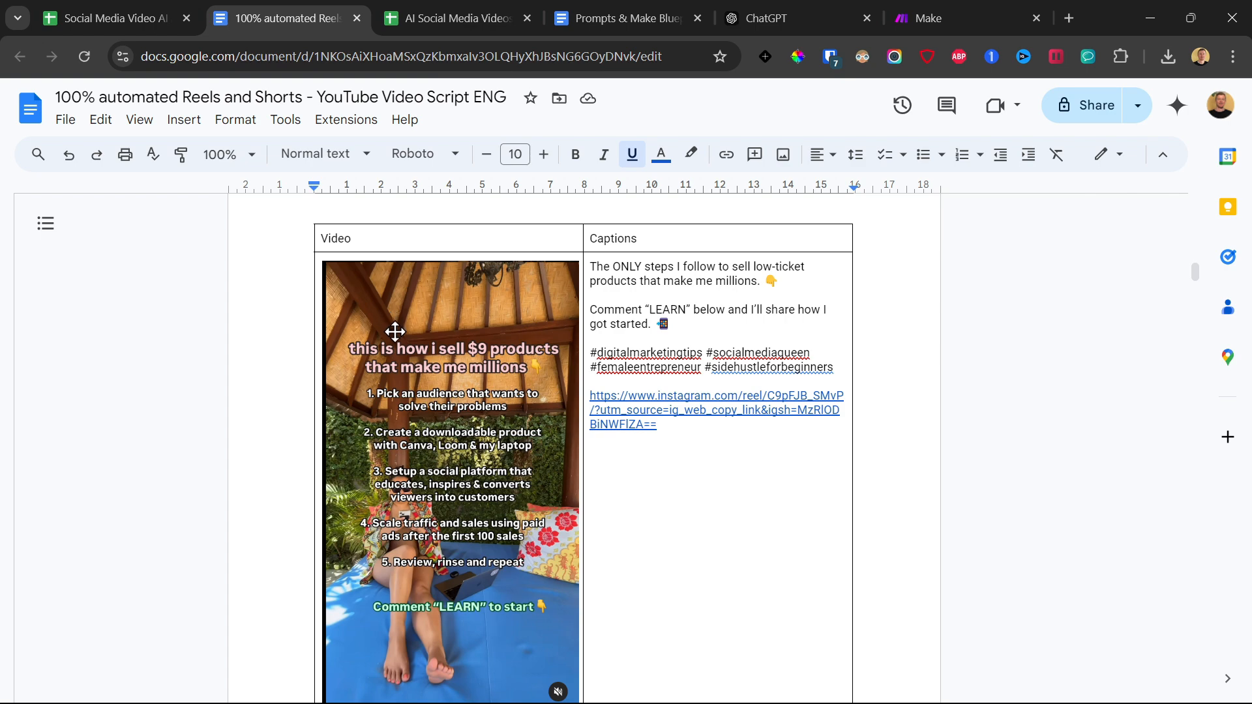
{"action": "scroll", "coordinate": [411, 359], "scroll_direction": "down", "scroll_amount": 20}
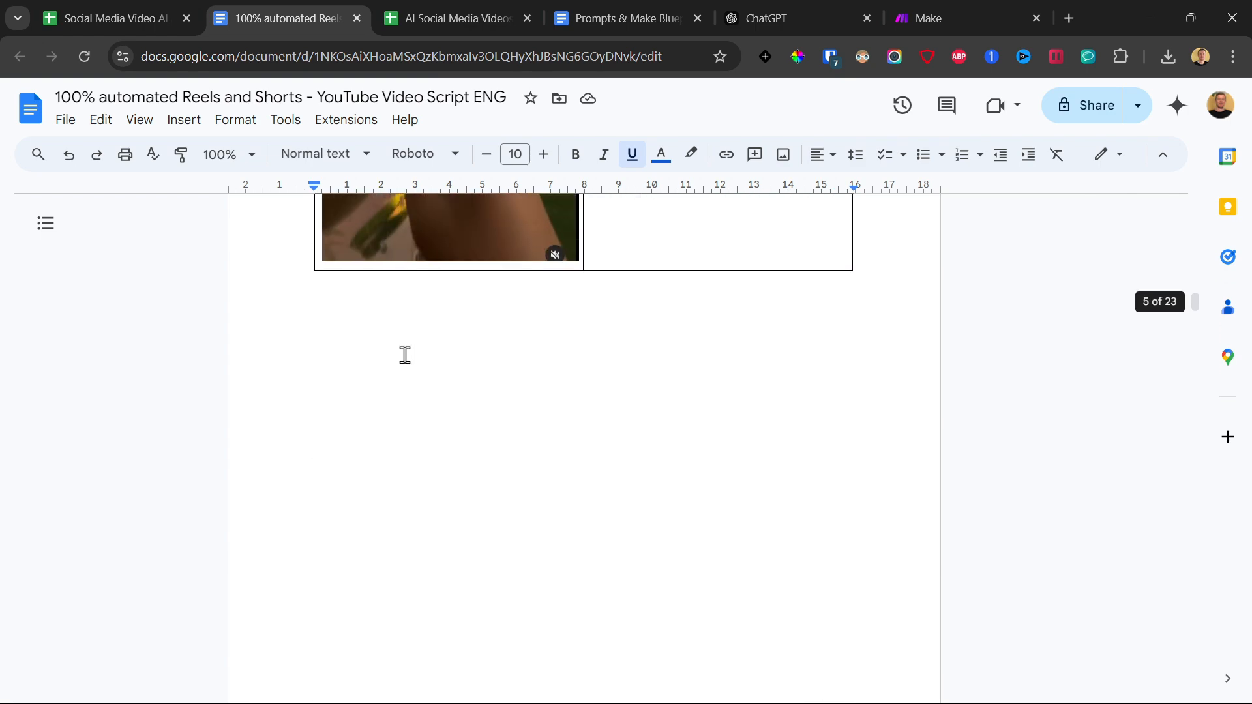
{"action": "scroll", "coordinate": [405, 356], "scroll_direction": "down", "scroll_amount": 9}
{"action": "scroll", "coordinate": [411, 360], "scroll_direction": "up", "scroll_amount": 20}
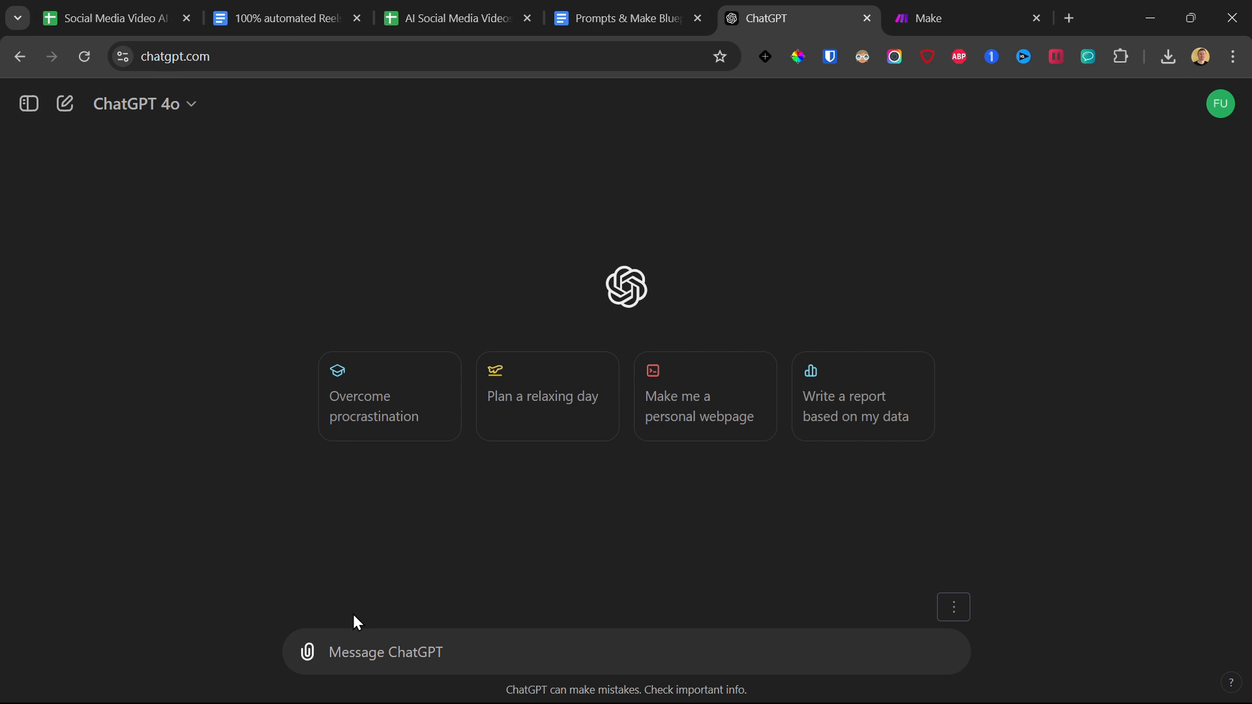
Switch to ChatGPT and attach the reel screenshot from the Downloads folder to a new message.
{"action": "left_click", "coordinate": [307, 652]}
{"action": "left_click", "coordinate": [372, 608]}
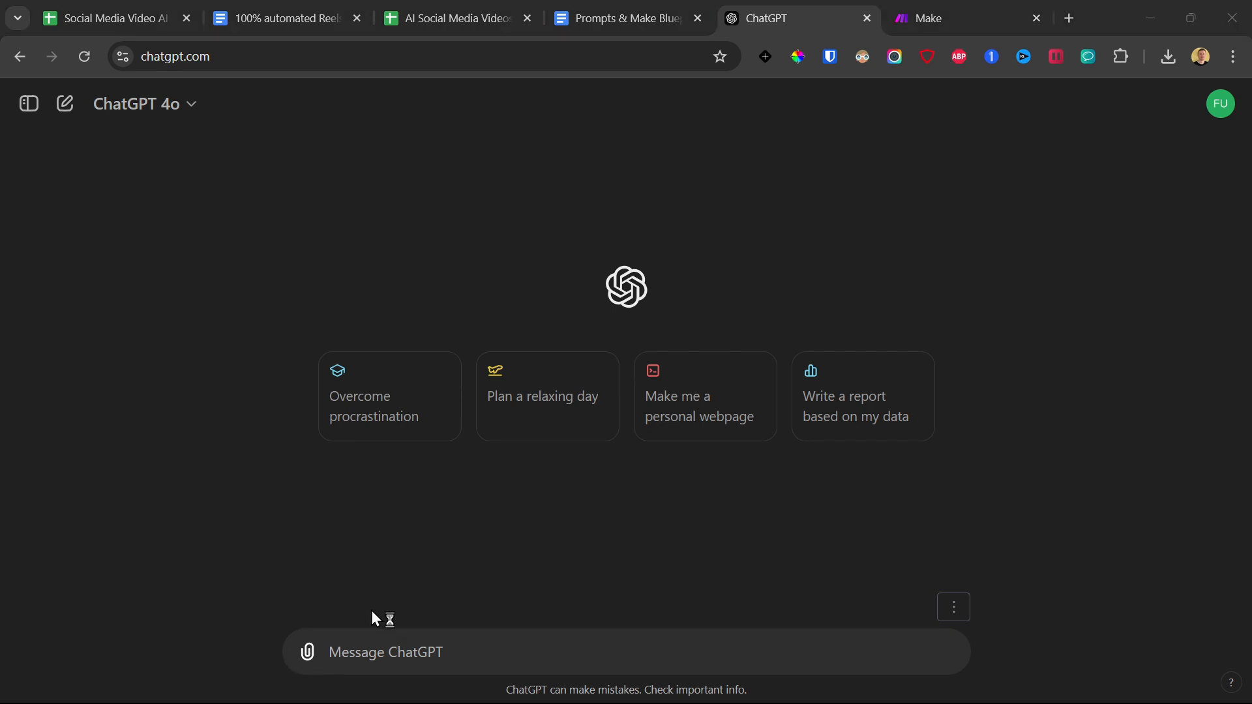
{"action": "scroll", "coordinate": [385, 357], "scroll_direction": "down", "scroll_amount": 10}
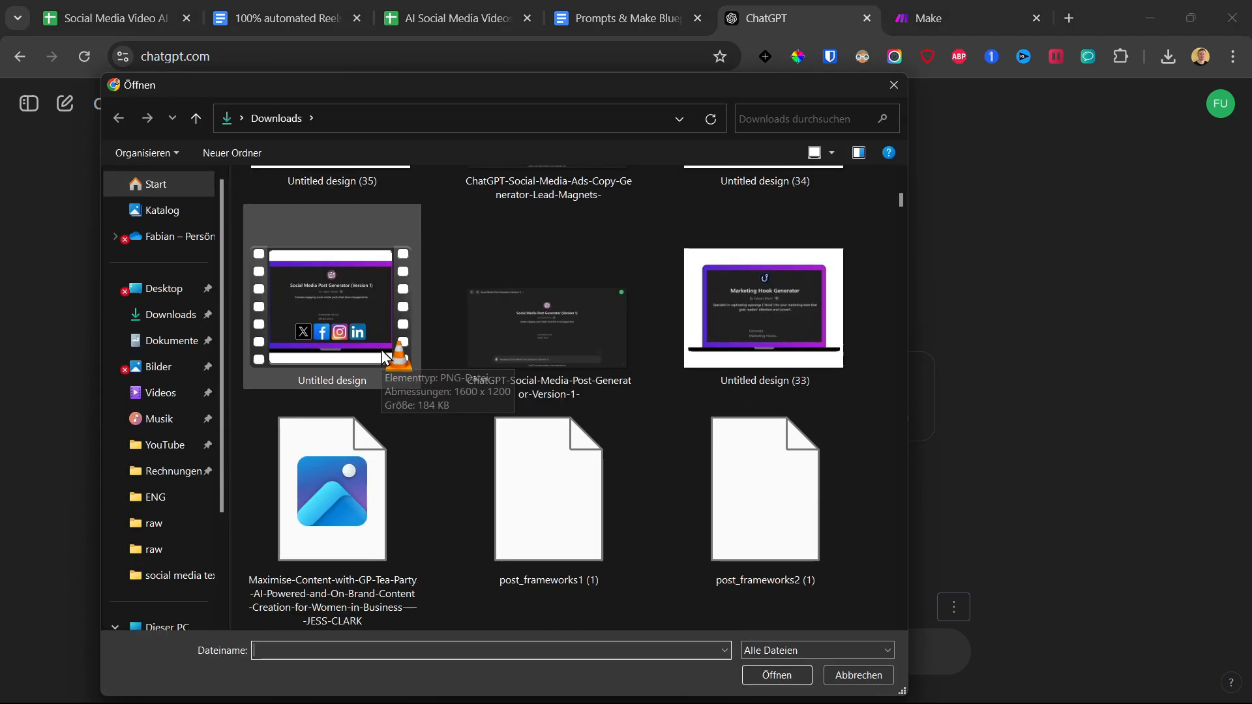
{"action": "scroll", "coordinate": [381, 349], "scroll_direction": "down", "scroll_amount": 20}
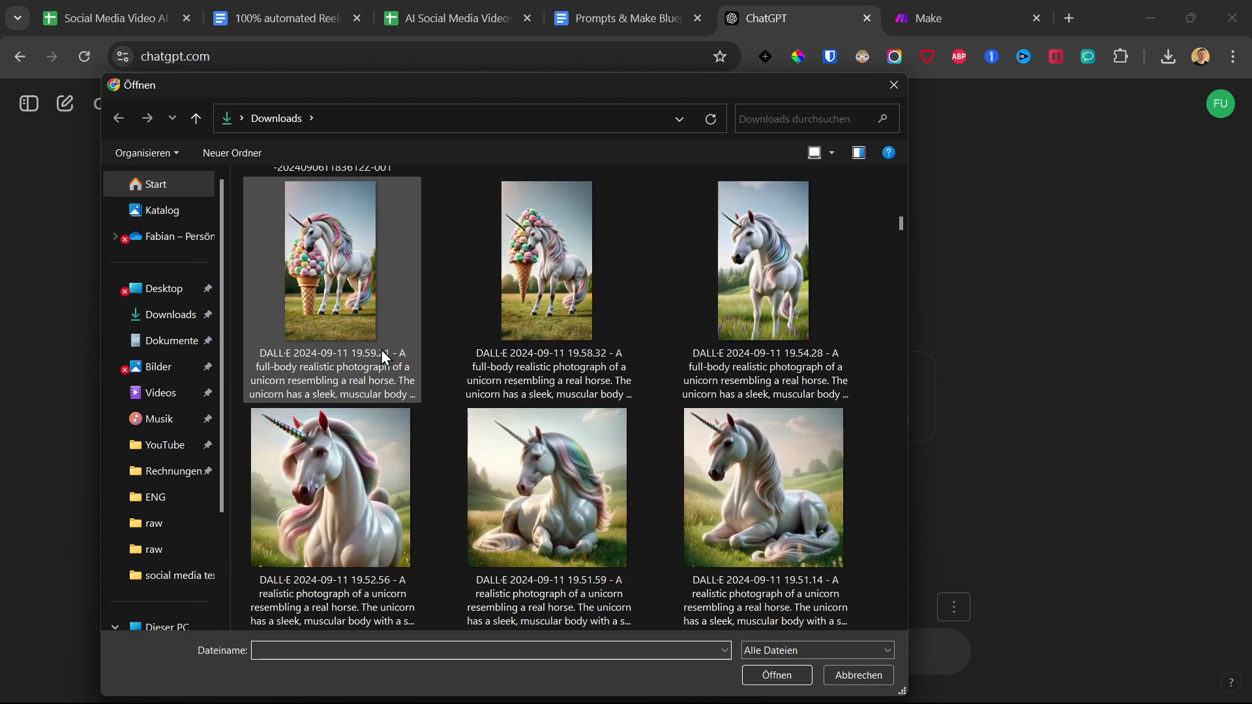
{"action": "scroll", "coordinate": [381, 349], "scroll_direction": "up", "scroll_amount": 15}
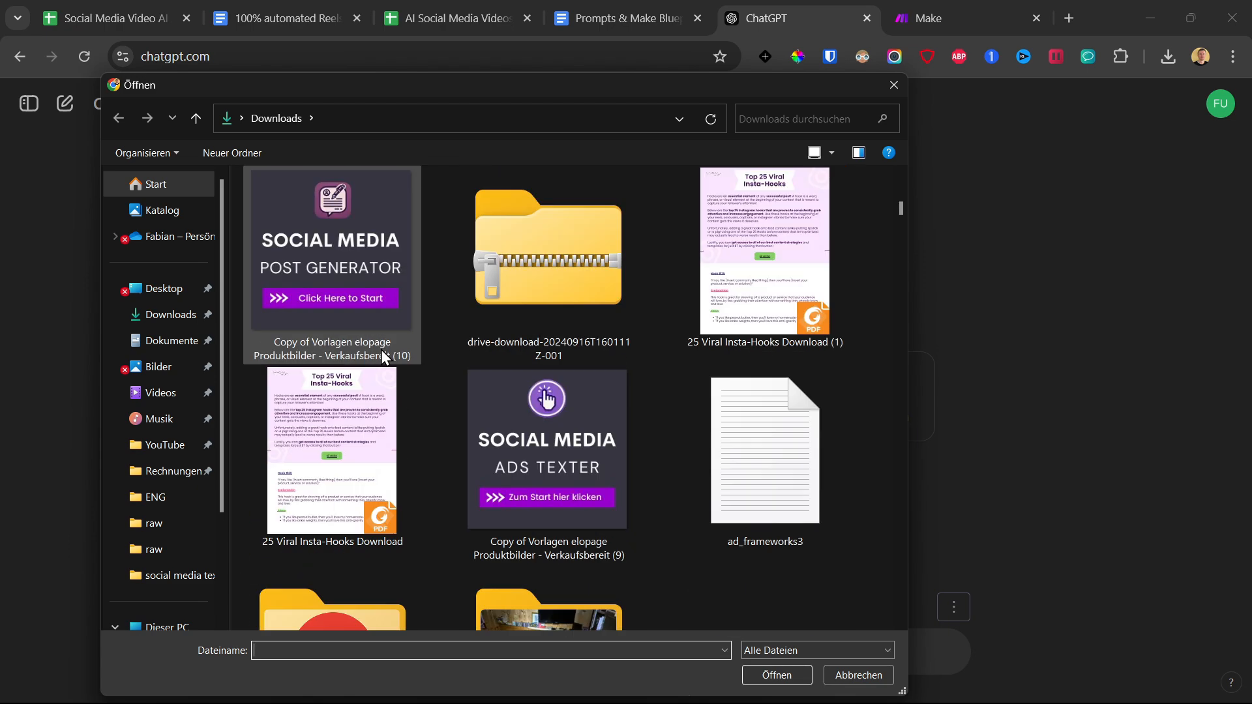
{"action": "double_click", "coordinate": [300, 476]}
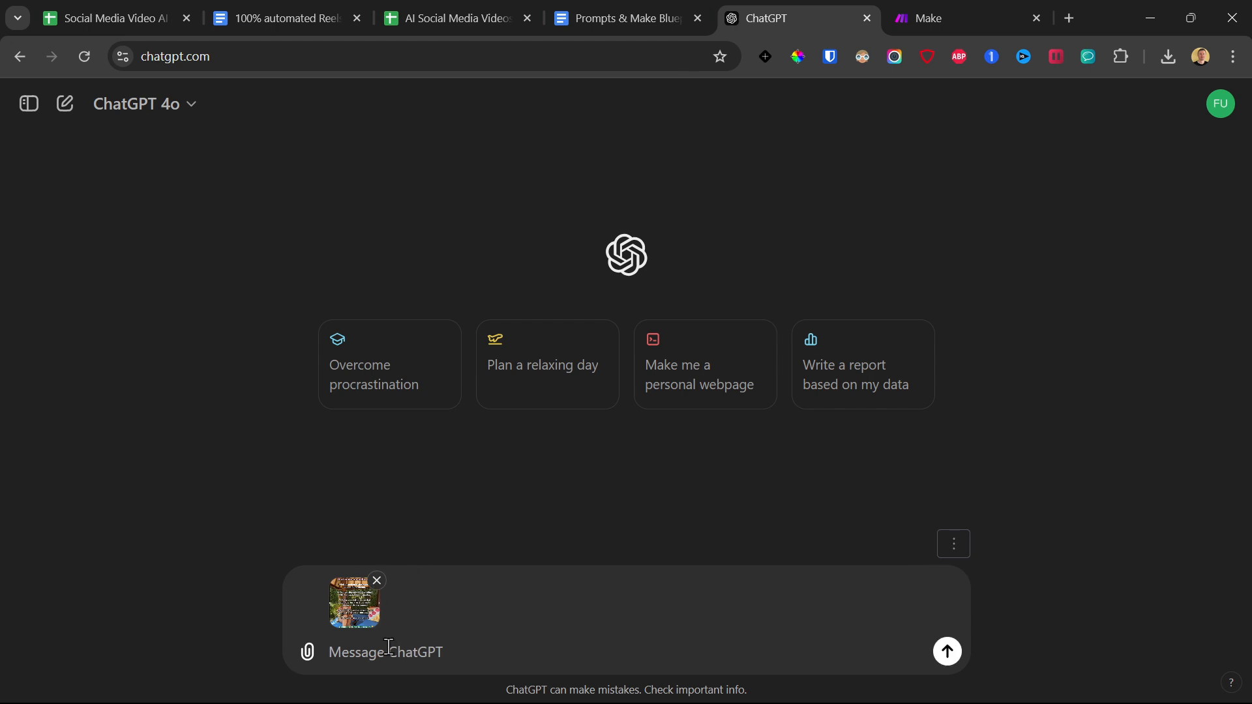
Ask ChatGPT to extract the exact text from the attached image and copy the extracted text.
{"action": "type", "text": "Extract the exact text4 from th"}
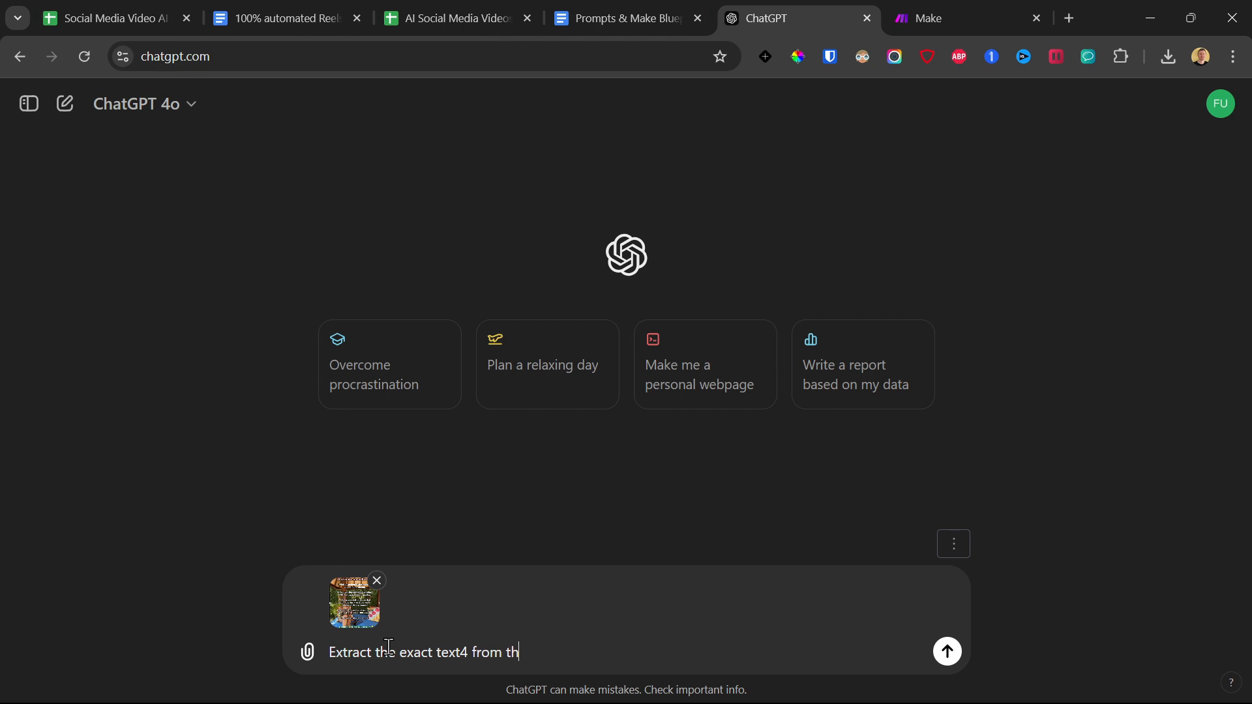
{"action": "key", "text": "Return"}
{"action": "left_click_drag", "start_coordinate": [325, 336], "coordinate": [522, 545]}
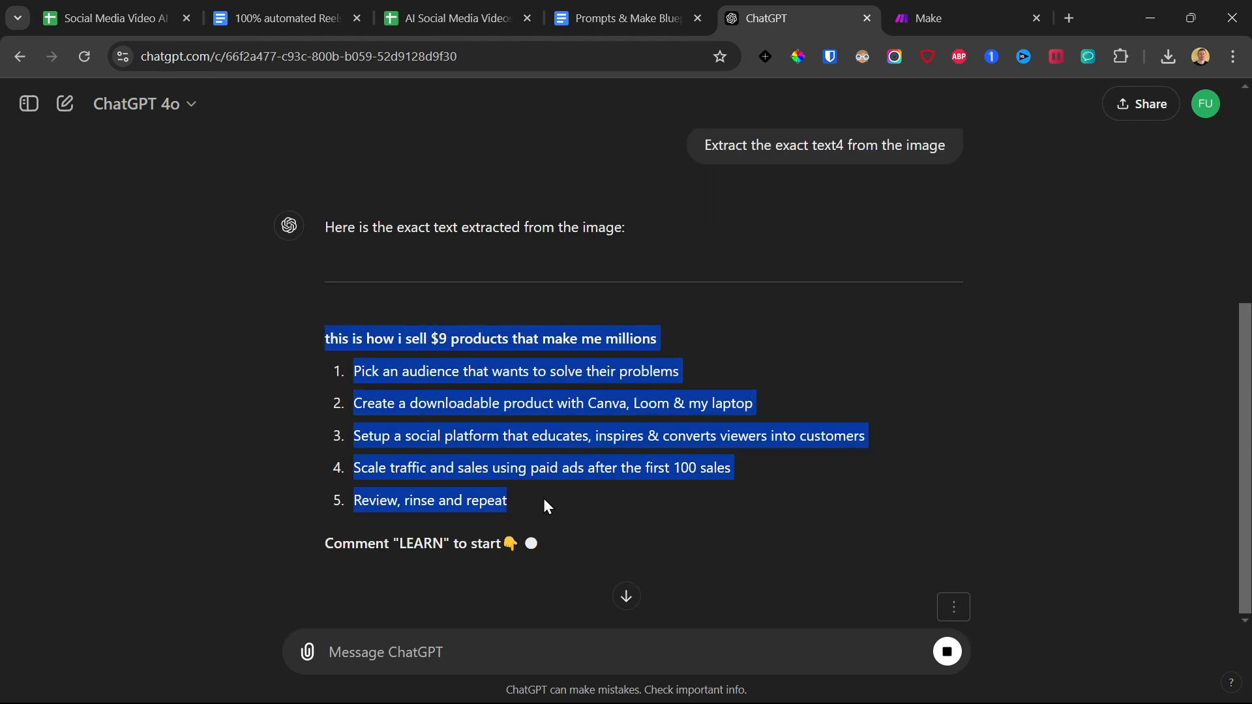
{"action": "right_click", "coordinate": [492, 427]}
{"action": "left_click", "coordinate": [562, 178]}
Return to the AI Social Media Videos Automation spreadsheet, select cell B2 of the Template sheet and widen the Transcript column.
{"action": "left_click", "coordinate": [380, 9]}
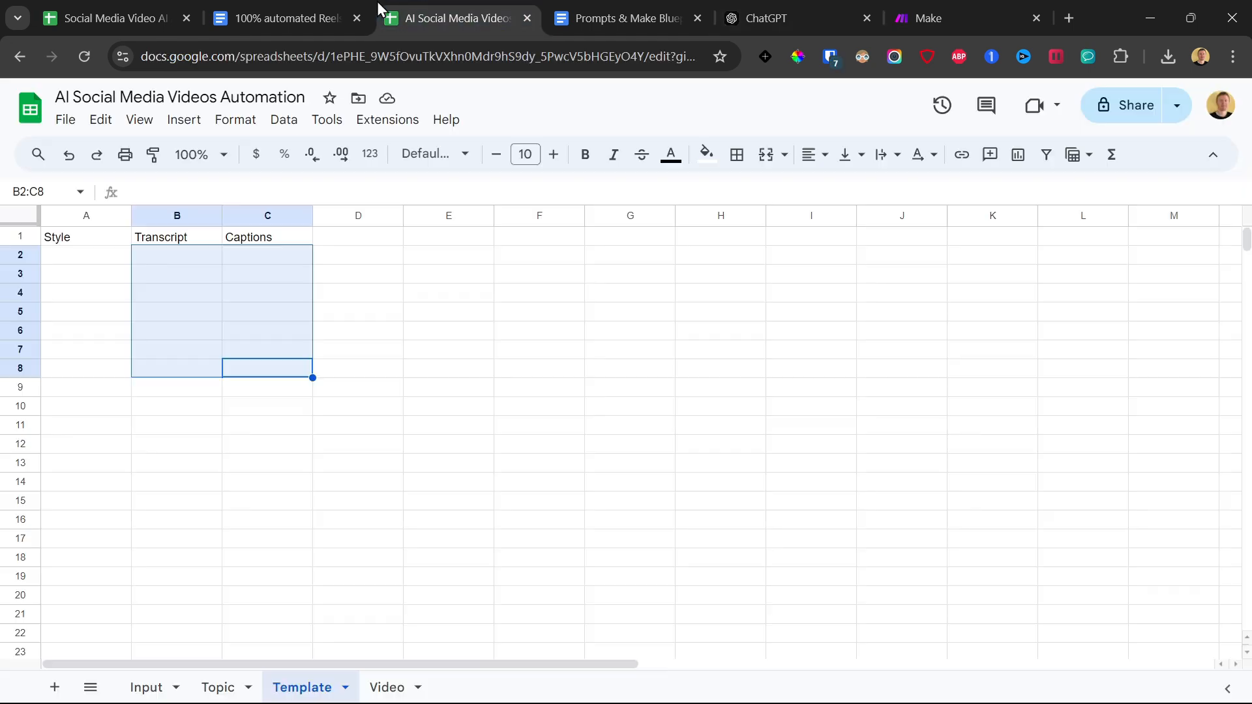
{"action": "left_click", "coordinate": [169, 253]}
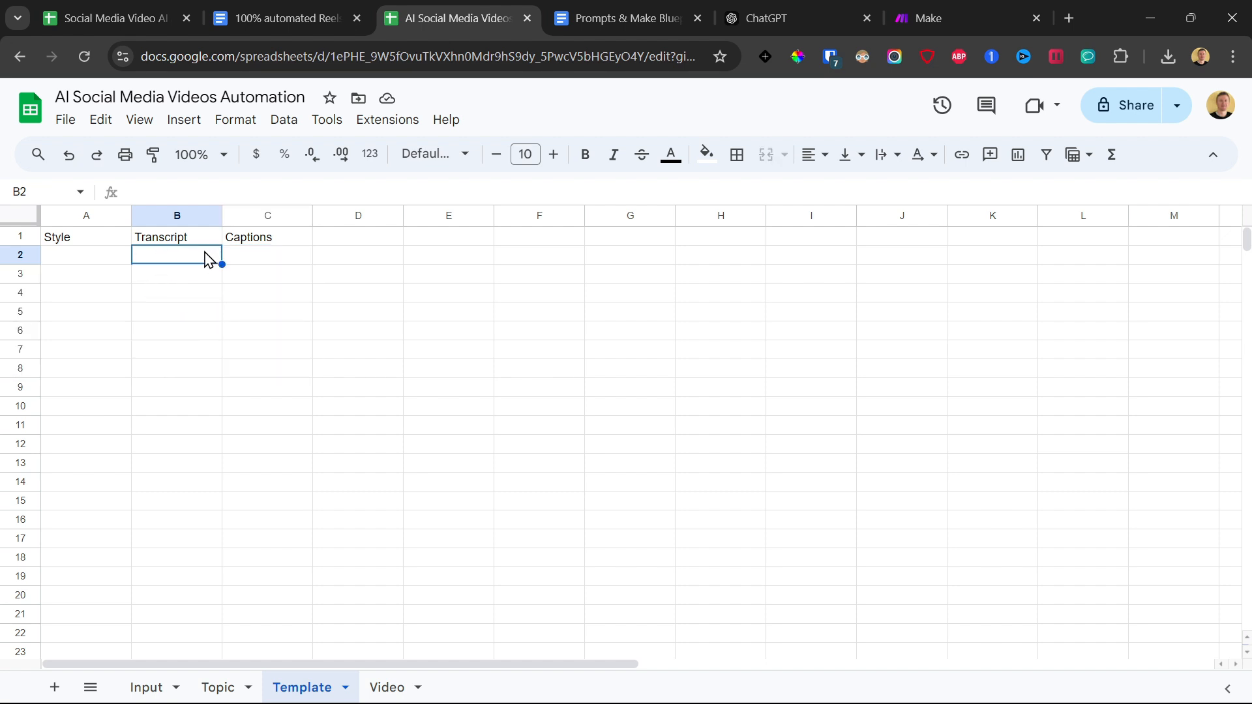
{"action": "left_click_drag", "start_coordinate": [222, 215], "coordinate": [309, 215]}
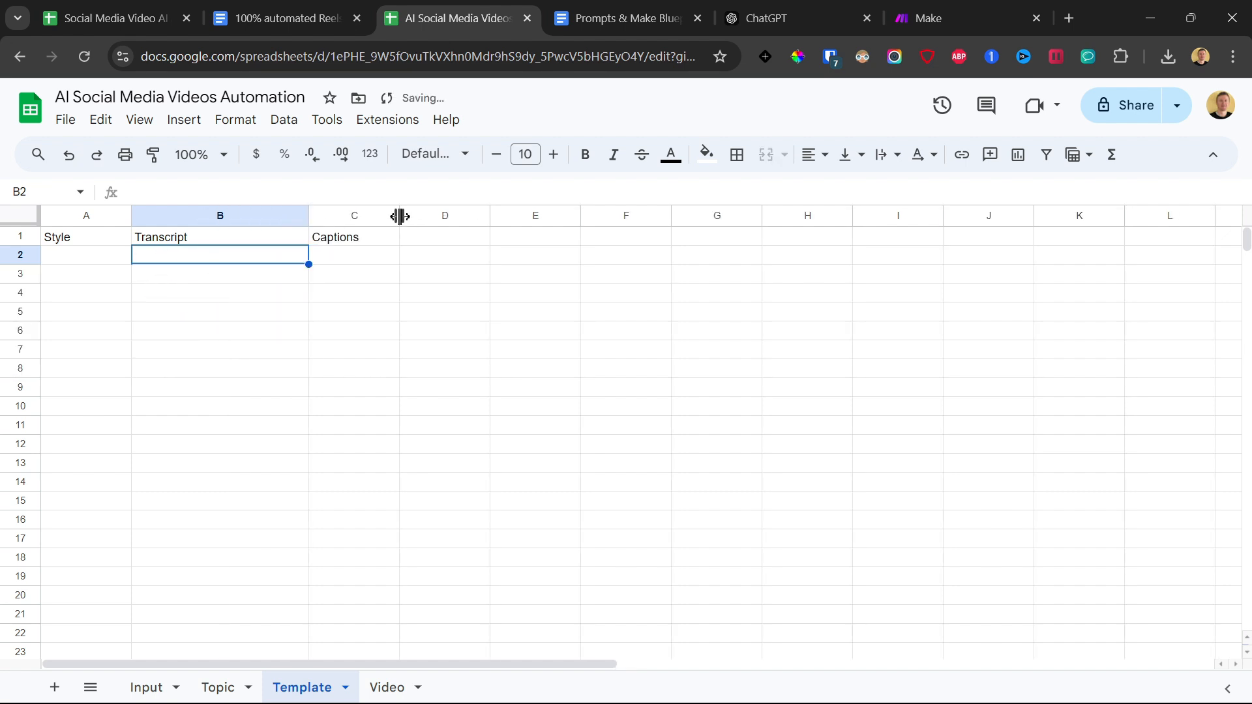
Open the Template sheet in the copied template spreadsheet and select the example rows A2:C5.
{"action": "left_click", "coordinate": [117, 16]}
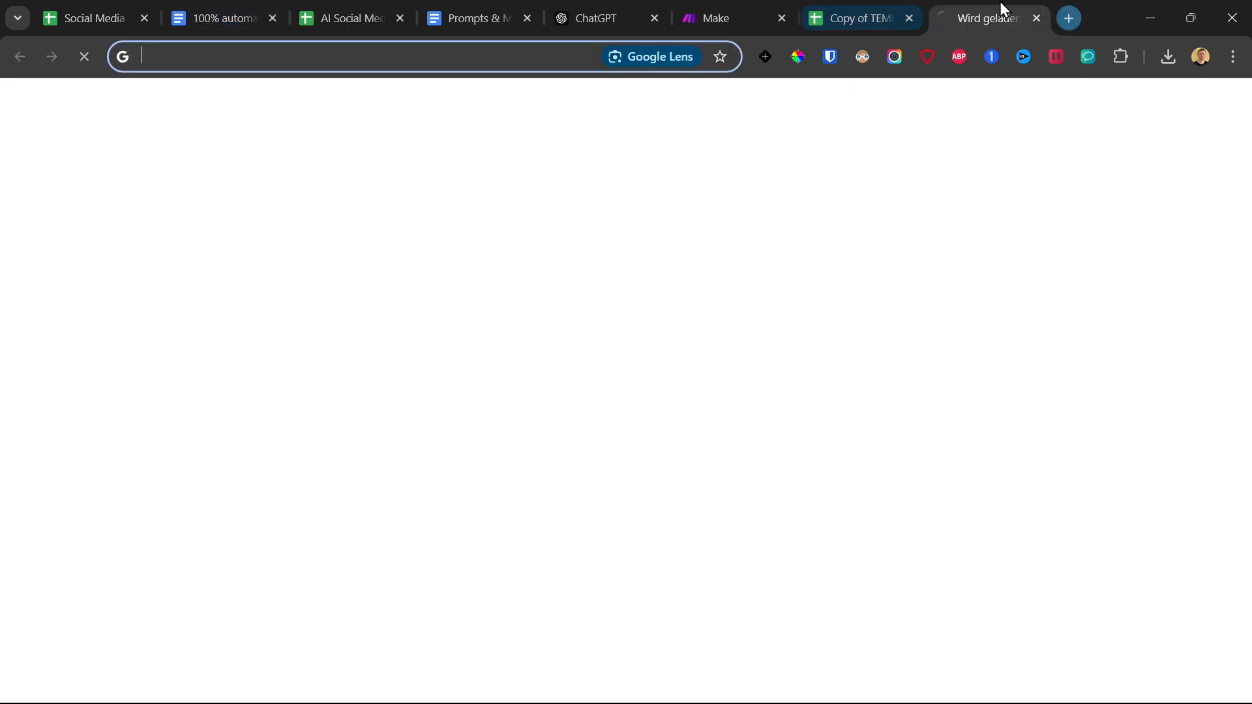
{"action": "left_click", "coordinate": [867, 5]}
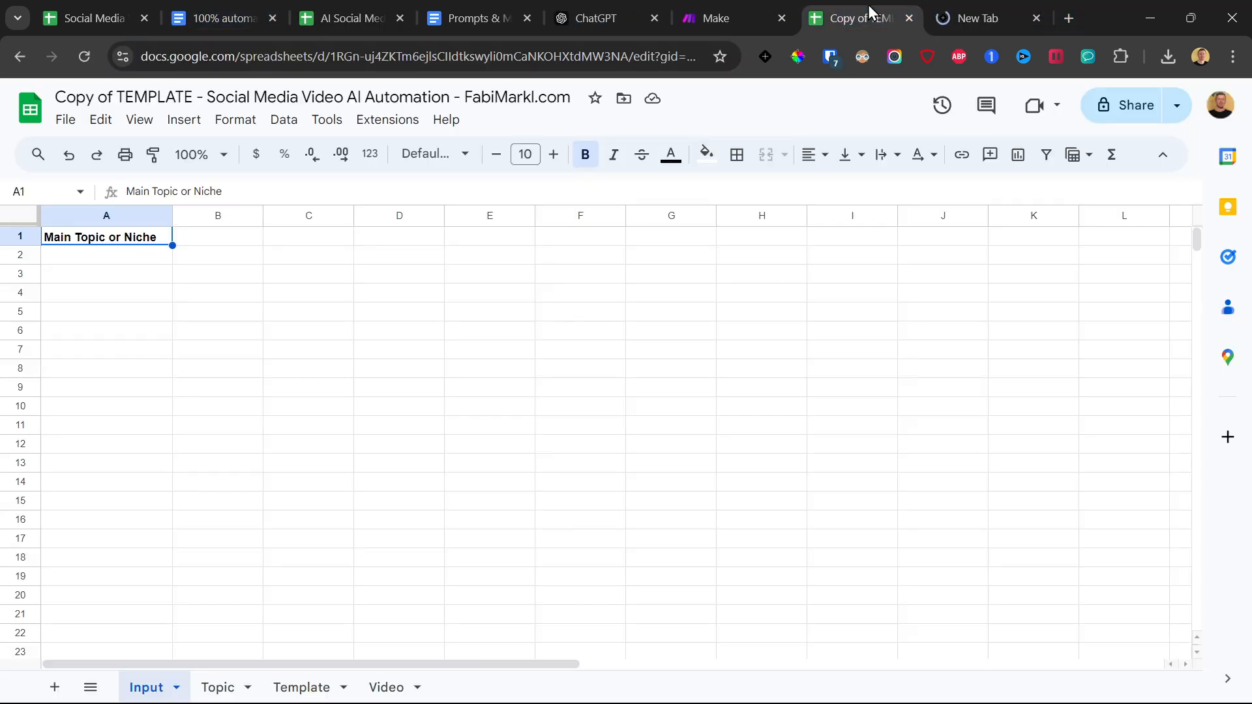
{"action": "left_click", "coordinate": [319, 685]}
{"action": "left_click_drag", "start_coordinate": [103, 311], "coordinate": [585, 402]}
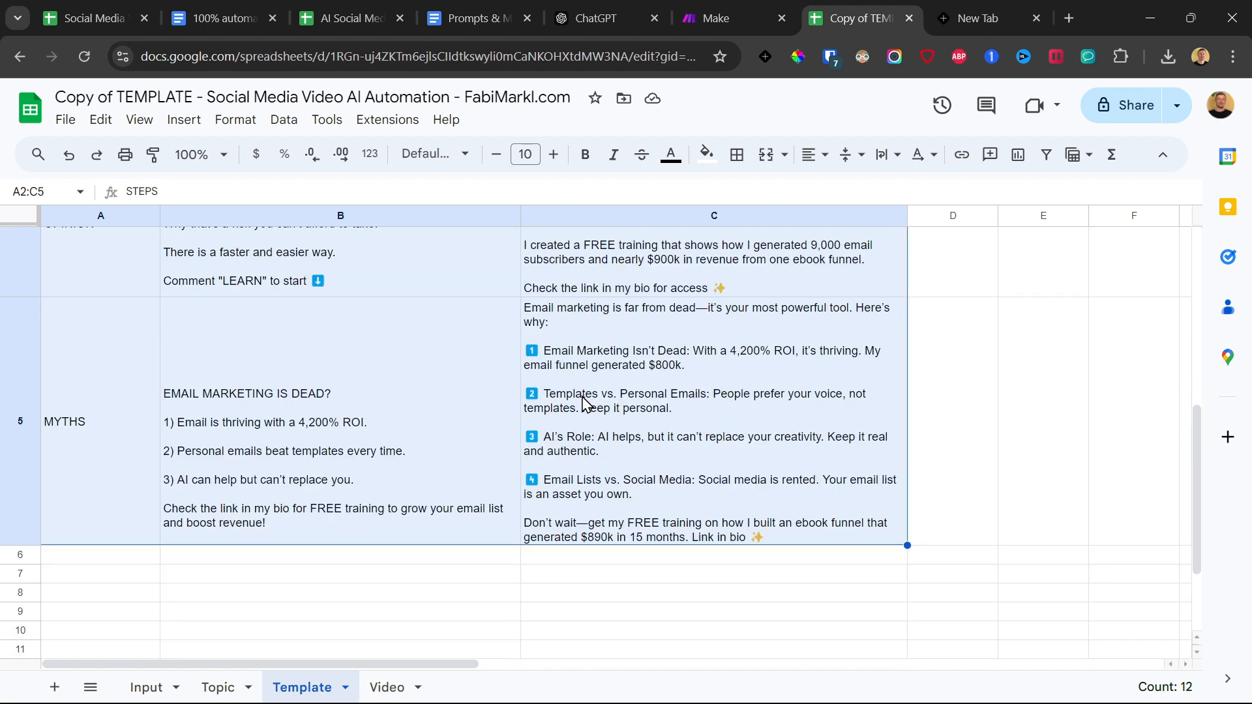
{"action": "scroll", "coordinate": [723, 391], "scroll_direction": "up", "scroll_amount": 10}
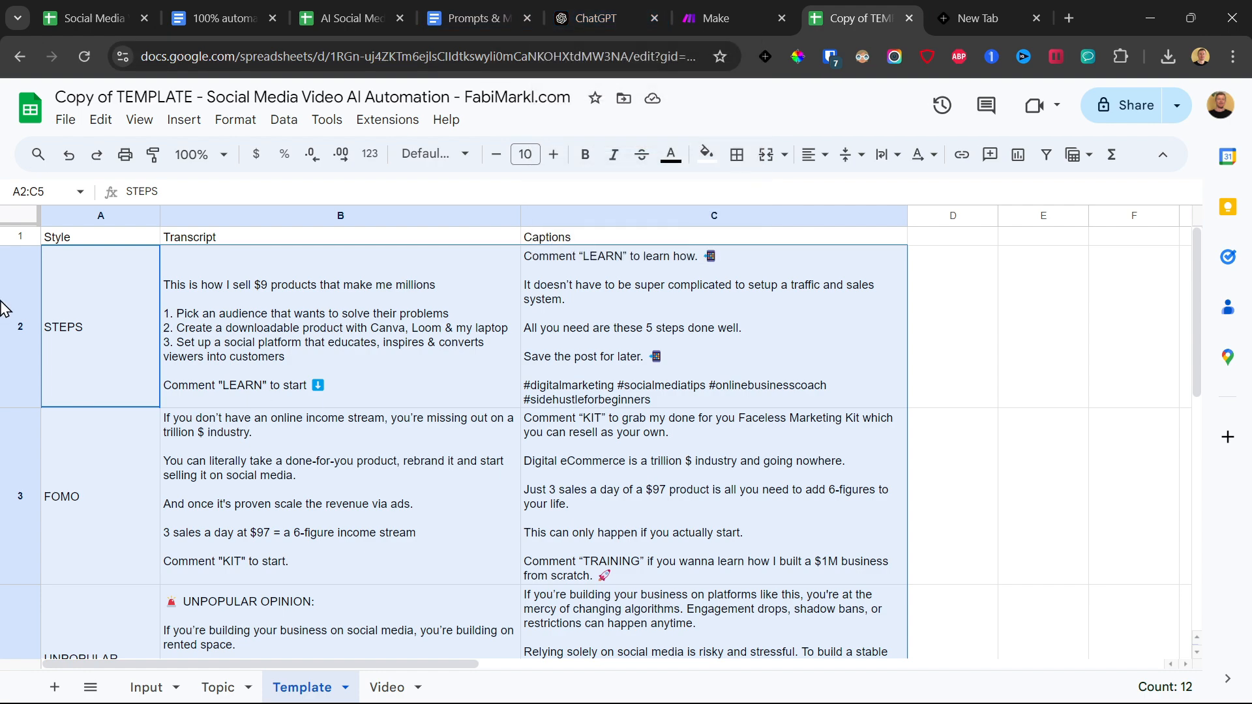
Examine the style, transcript and caption examples row by row in the copied template's Template sheet.
{"action": "left_click", "coordinate": [20, 312]}
{"action": "scroll", "coordinate": [13, 401], "scroll_direction": "down", "scroll_amount": 5}
{"action": "scroll", "coordinate": [17, 417], "scroll_direction": "up", "scroll_amount": 3}
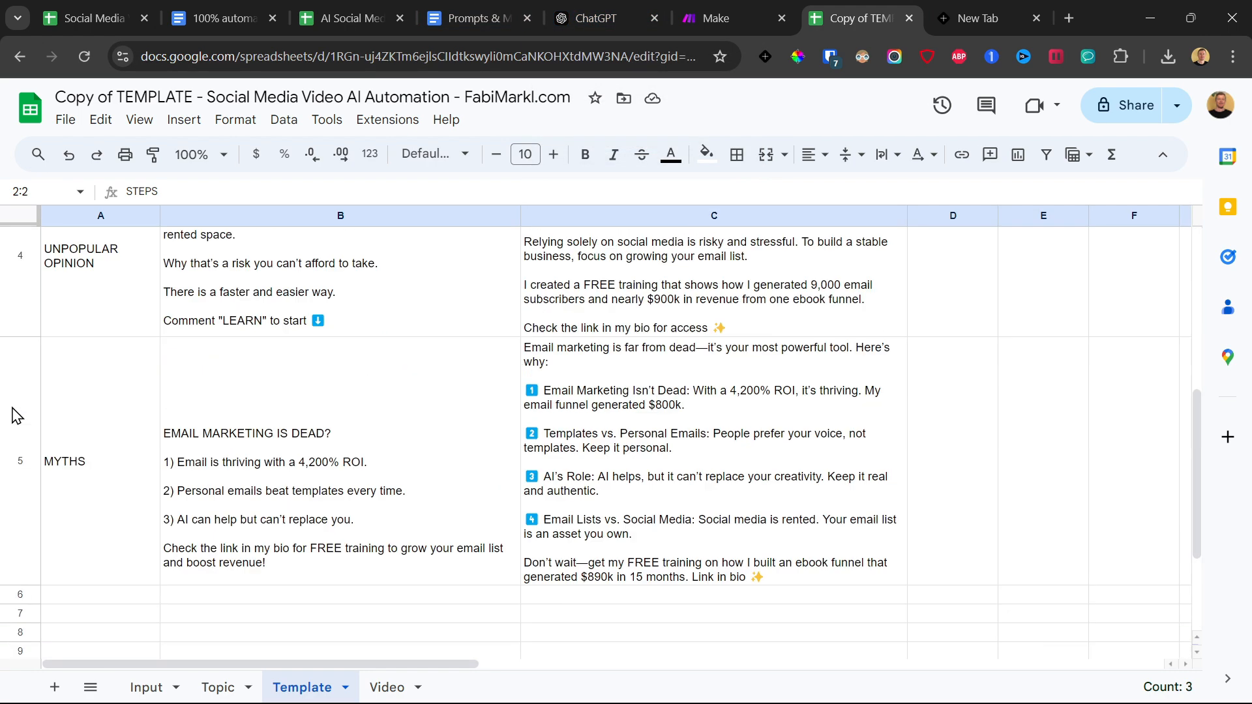
{"action": "left_click", "coordinate": [17, 501]}
{"action": "scroll", "coordinate": [605, 466], "scroll_direction": "up", "scroll_amount": 5}
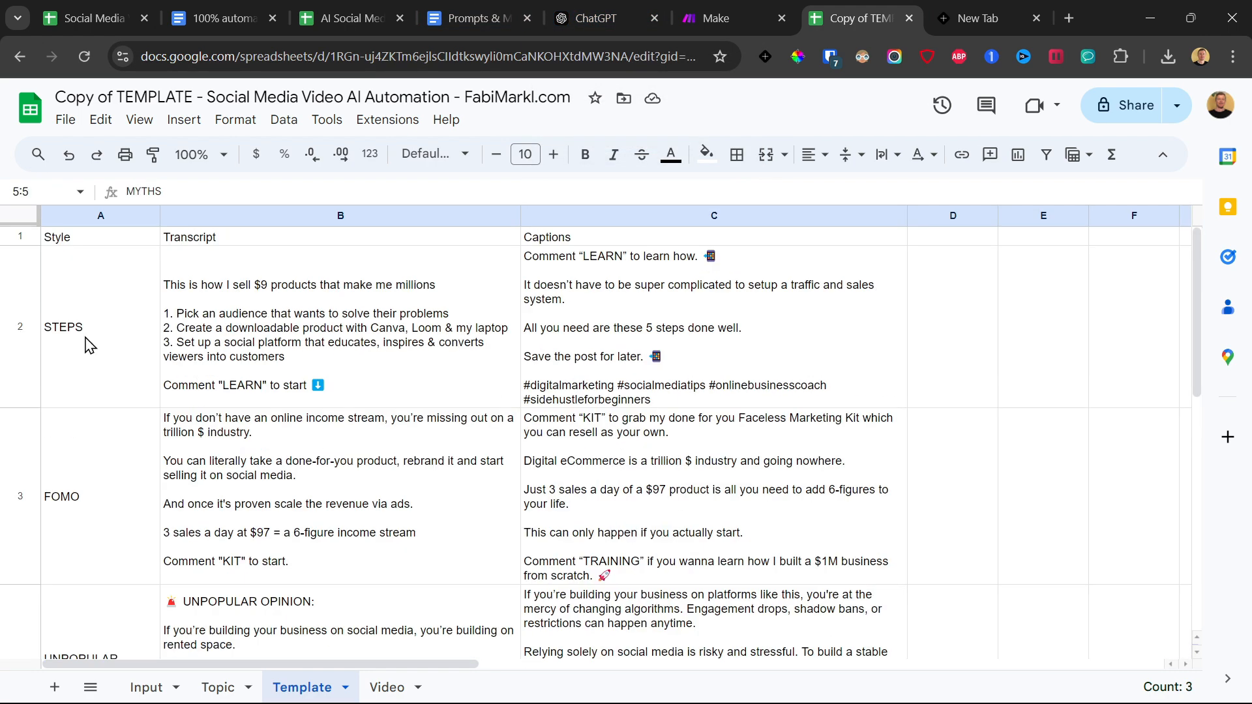
{"action": "left_click", "coordinate": [19, 324]}
{"action": "left_click", "coordinate": [757, 329]}
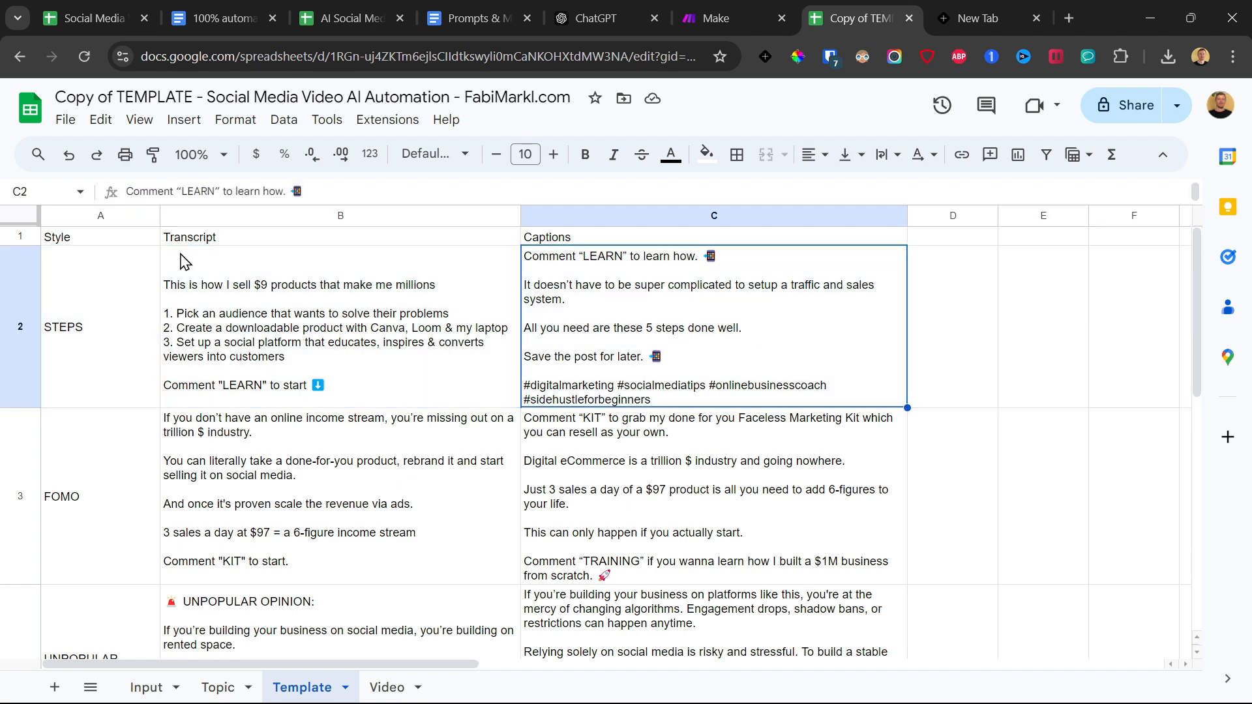
{"action": "left_click", "coordinate": [200, 310]}
{"action": "left_click", "coordinate": [603, 318]}
{"action": "scroll", "coordinate": [306, 449], "scroll_direction": "down", "scroll_amount": 5}
{"action": "scroll", "coordinate": [253, 466], "scroll_direction": "up", "scroll_amount": 5}
{"action": "left_click", "coordinate": [264, 390]}
{"action": "left_click", "coordinate": [282, 421]}
{"action": "scroll", "coordinate": [286, 431], "scroll_direction": "down", "scroll_amount": 4}
{"action": "left_click", "coordinate": [280, 550]}
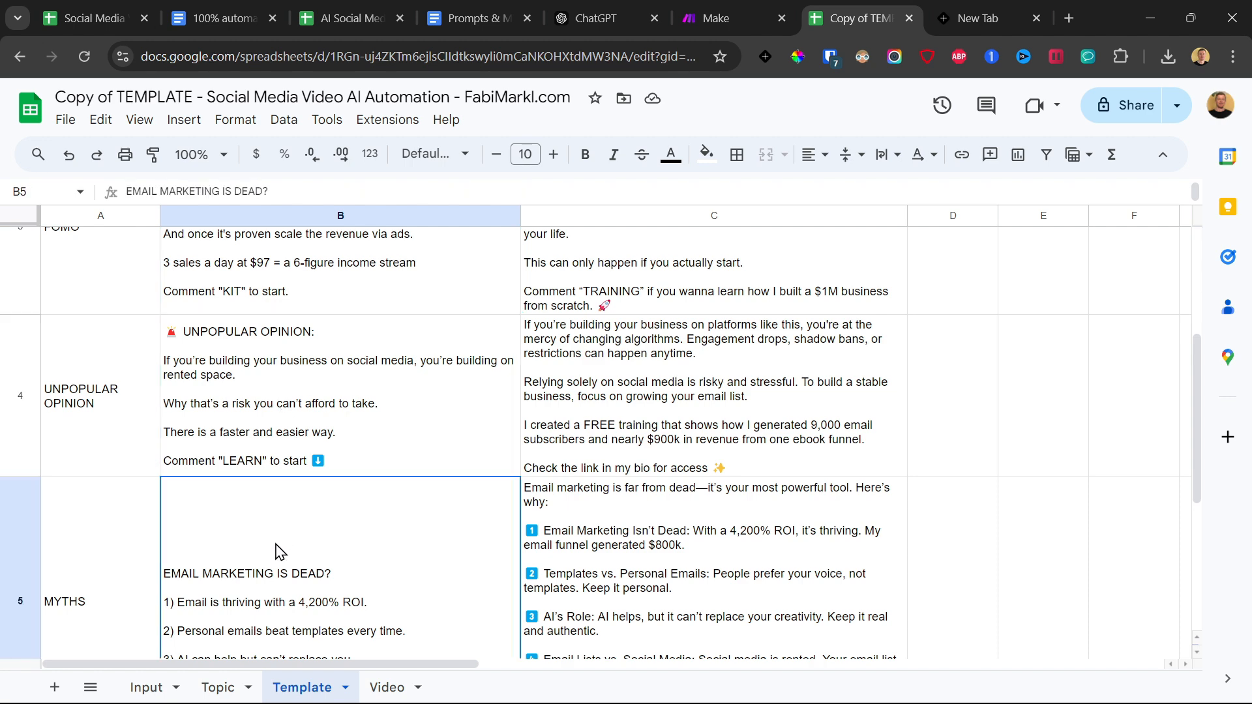
{"action": "scroll", "coordinate": [78, 321], "scroll_direction": "up", "scroll_amount": 5}
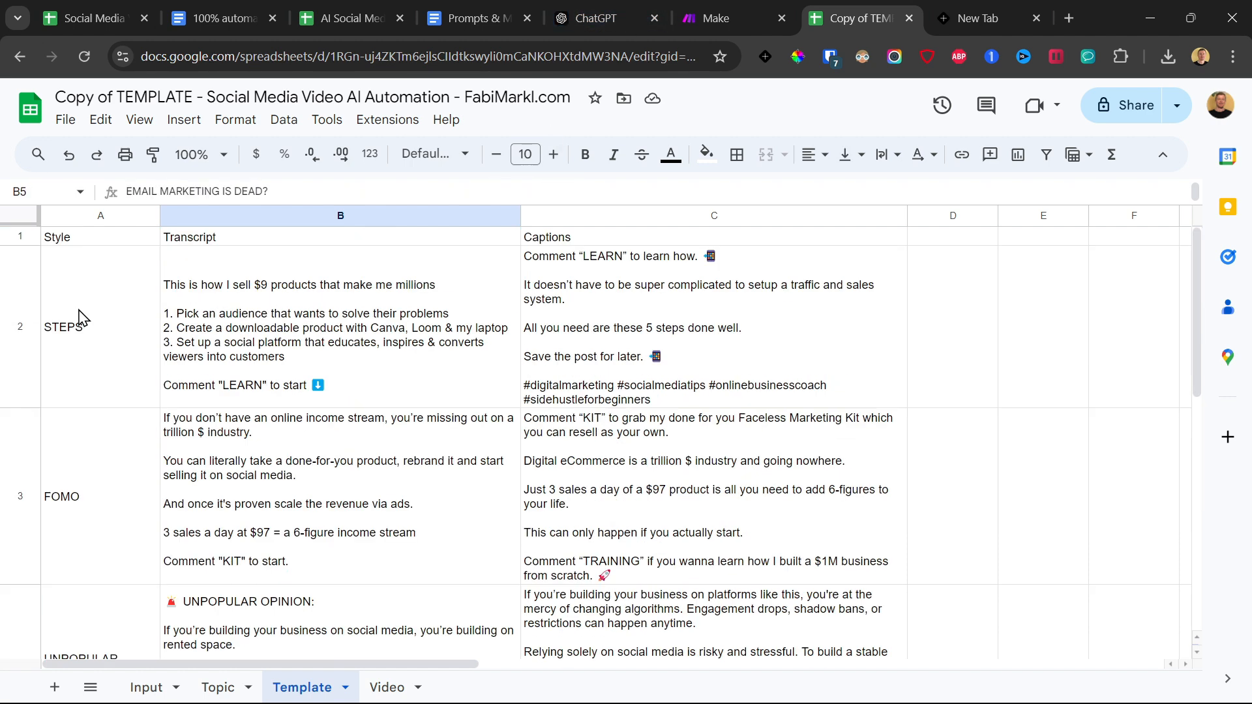
Copy the example cells A2:C5 into the Template sheet of the AI Social Media Videos Automation spreadsheet, starting at A2.
{"action": "left_click_drag", "start_coordinate": [78, 321], "coordinate": [654, 324]}
{"action": "scroll", "coordinate": [654, 324], "scroll_direction": "down", "scroll_amount": 5}
{"action": "scroll", "coordinate": [654, 324], "scroll_direction": "down", "scroll_amount": 3}
{"action": "left_click", "coordinate": [640, 412], "text": "shift"}
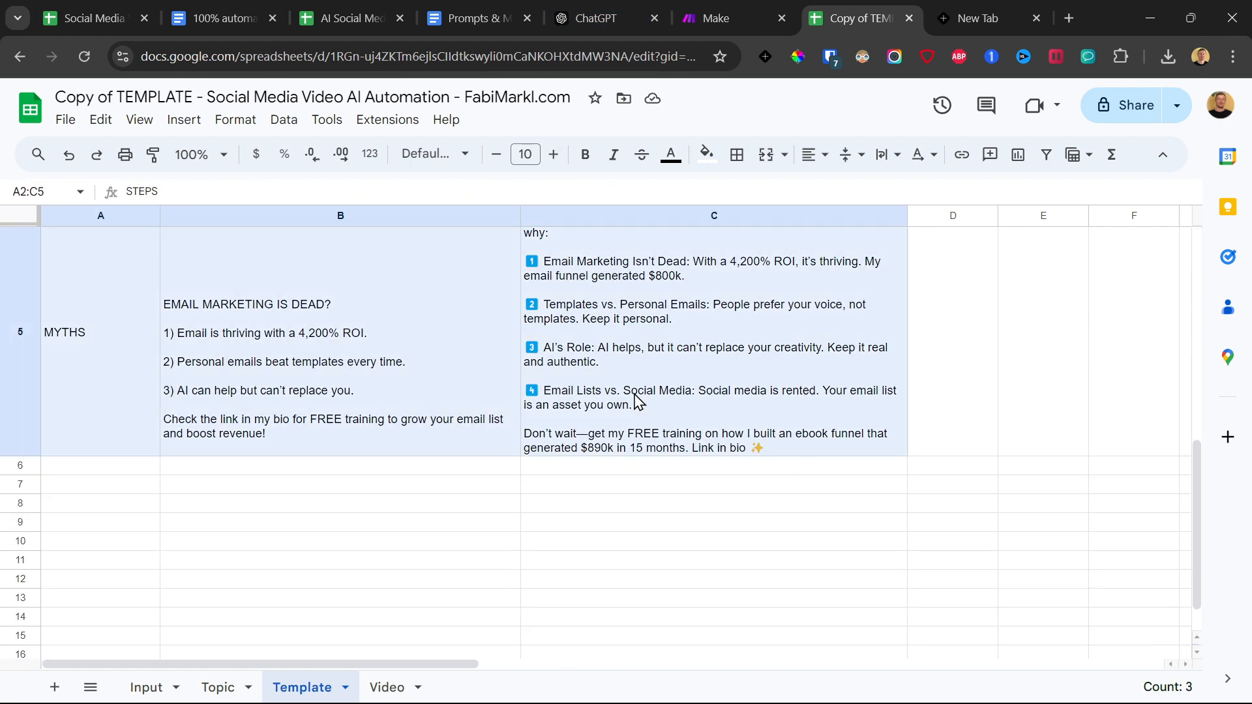
{"action": "key", "text": "ctrl+3"}
{"action": "key", "text": "ctrl+v"}
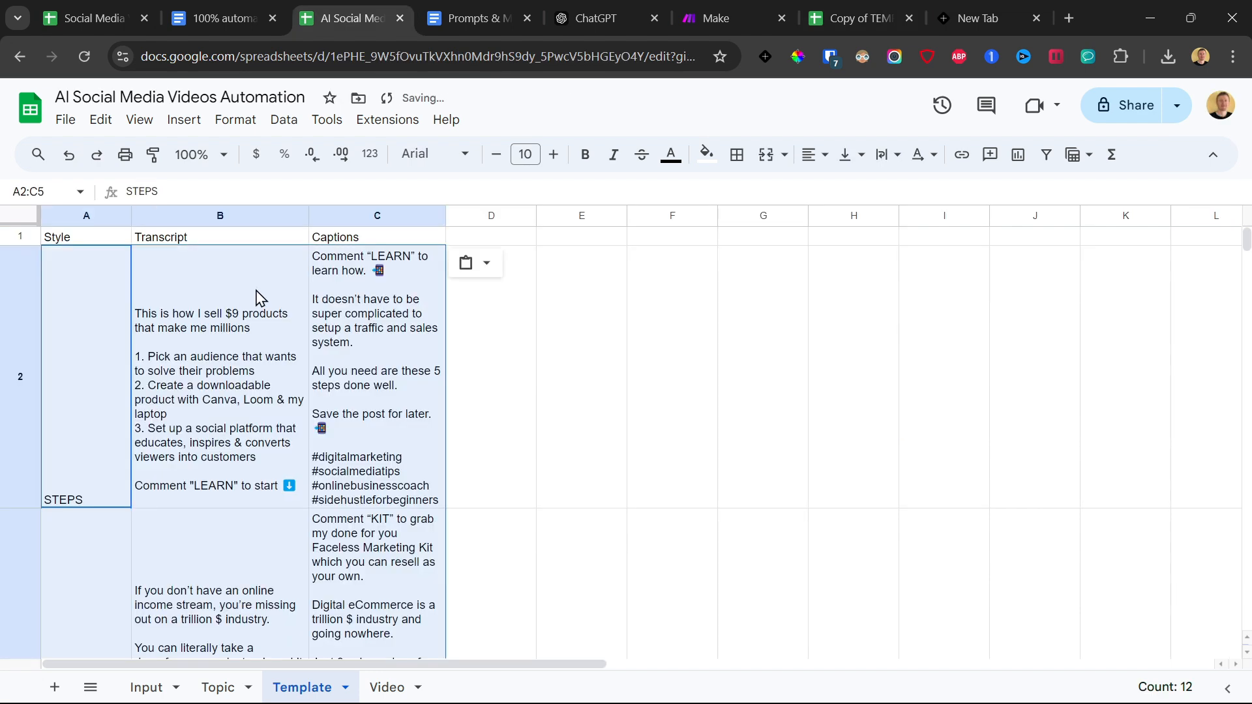
Widen the Transcript and Captions columns of the Template sheet together so the pasted texts are easier to read.
{"action": "left_click", "coordinate": [285, 222]}
{"action": "left_click", "coordinate": [418, 216], "text": "shift"}
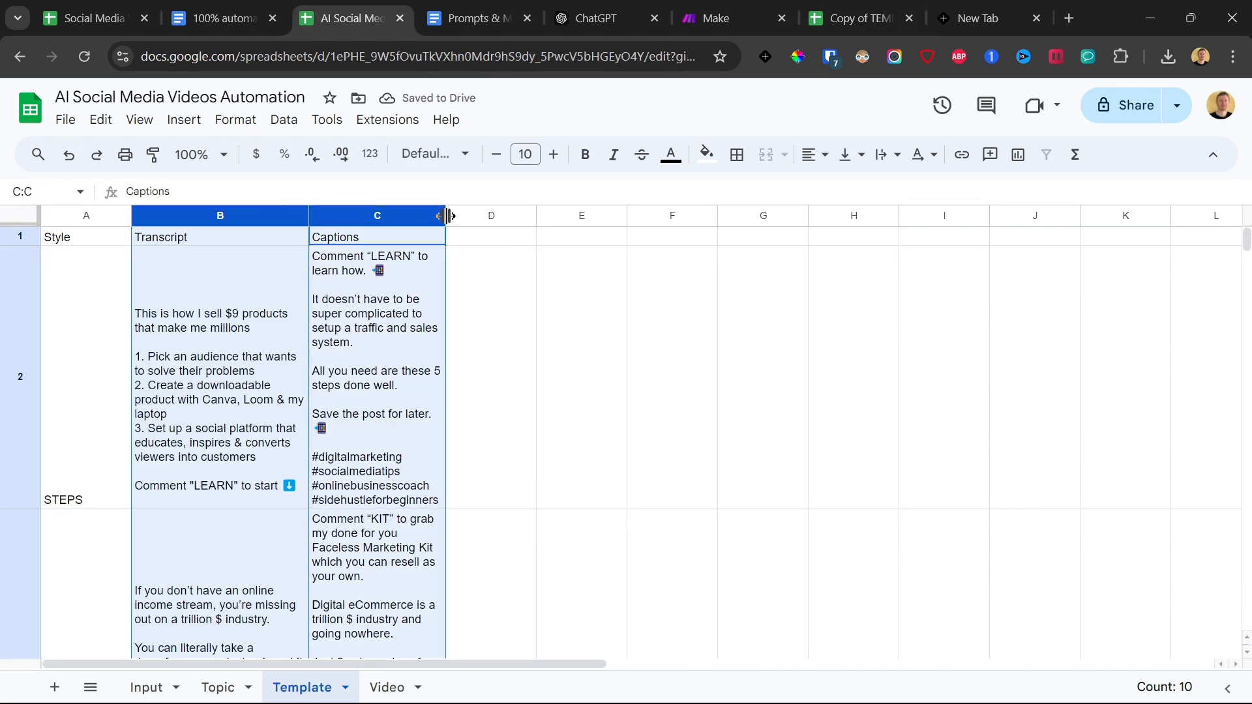
{"action": "left_click_drag", "start_coordinate": [447, 216], "coordinate": [749, 213]}
{"action": "left_click", "coordinate": [391, 365]}
Enter the headers "Text" and "URL" in cells A1 and B1 of the Video sheet.
{"action": "left_click", "coordinate": [387, 687]}
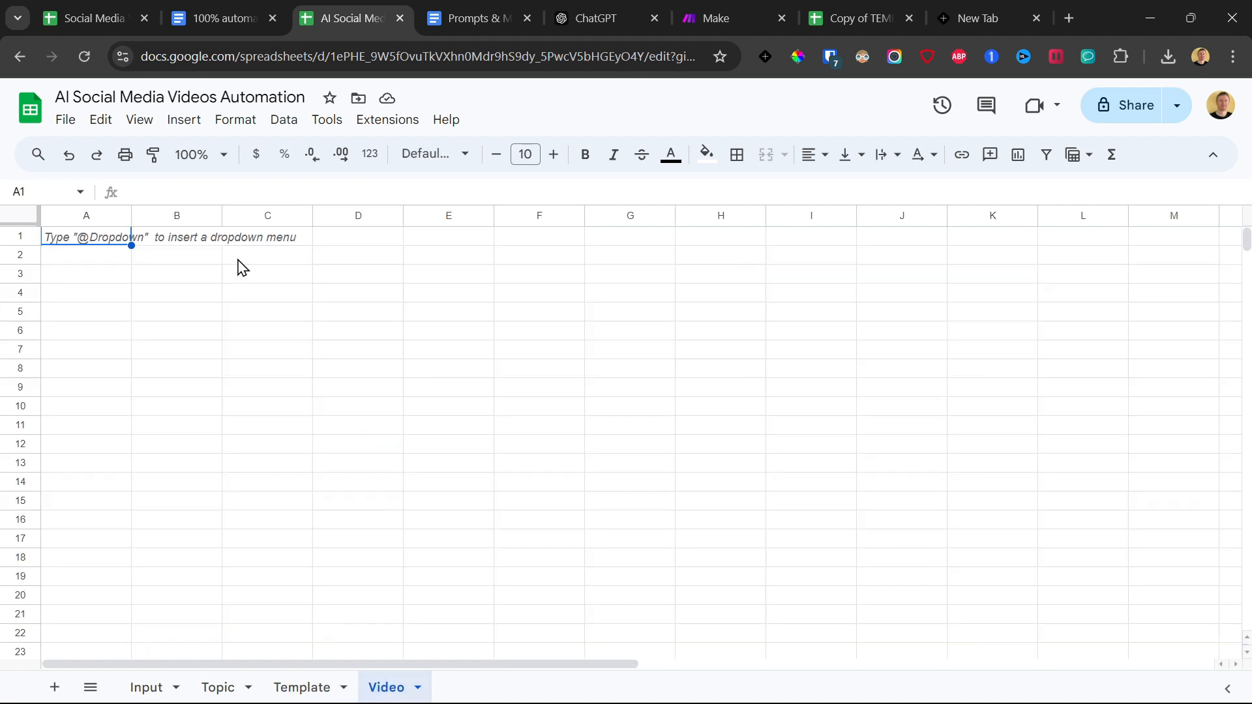
{"action": "type", "text": "Text"}
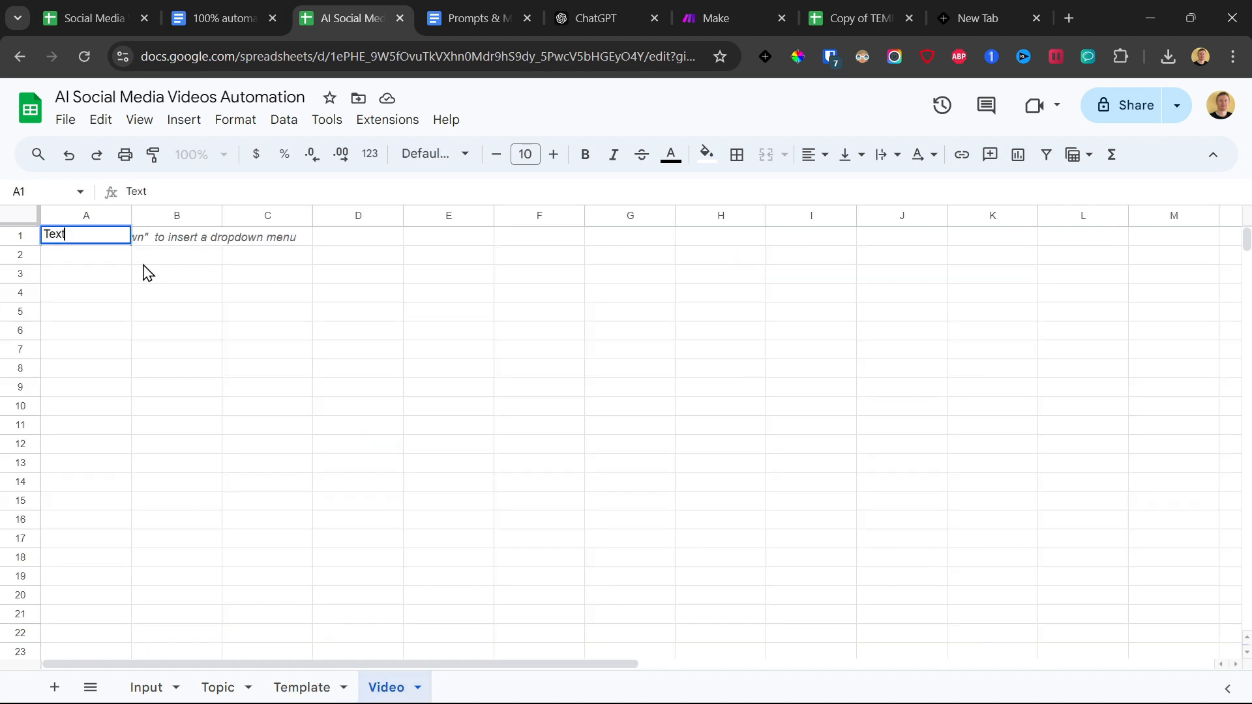
{"action": "key", "text": "Tab"}
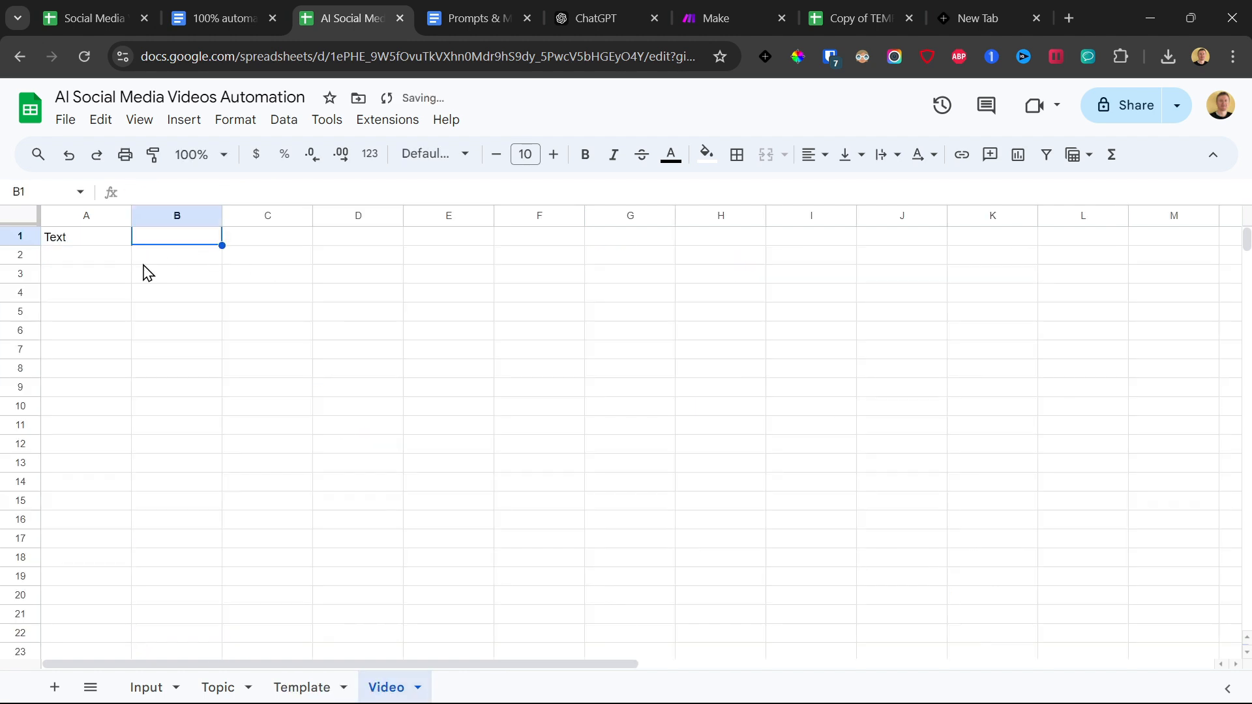
{"action": "type", "text": "URL"}
{"action": "key", "text": "Return"}
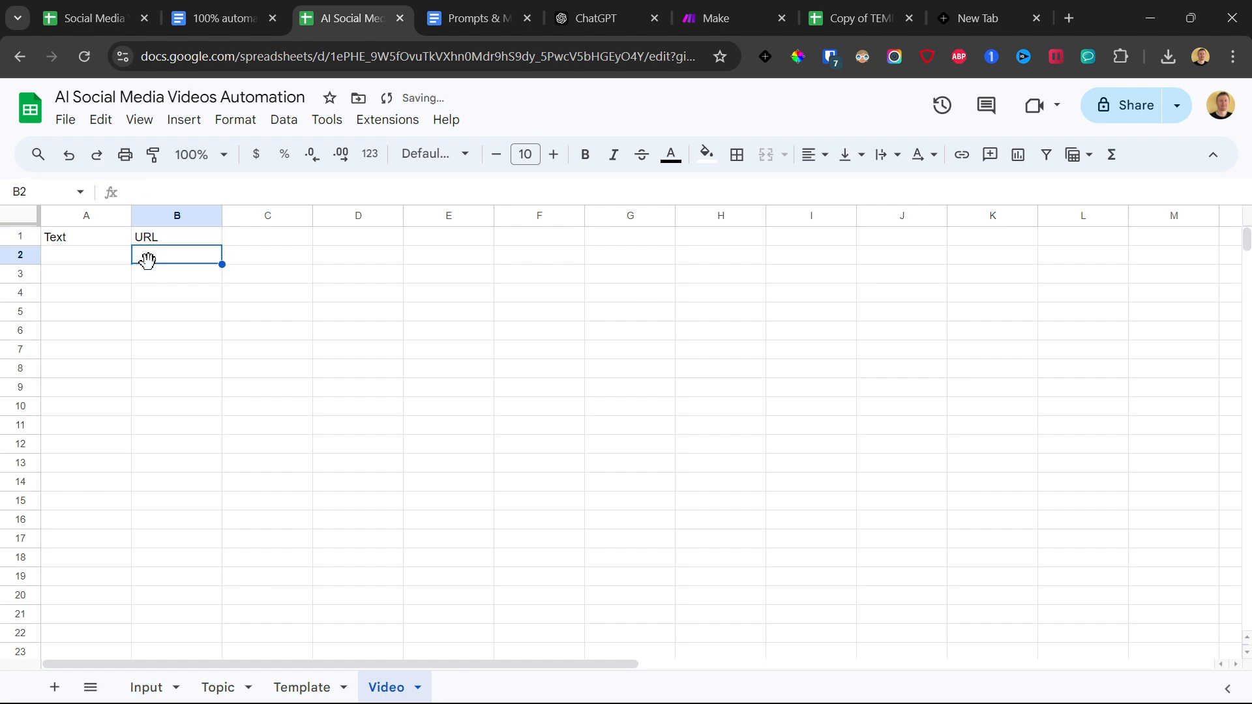
Widen the Text and URL columns of the Video sheet.
{"action": "left_click_drag", "start_coordinate": [131, 215], "coordinate": [212, 215]}
{"action": "right_click", "coordinate": [196, 254]}
{"action": "left_click", "coordinate": [149, 238]}
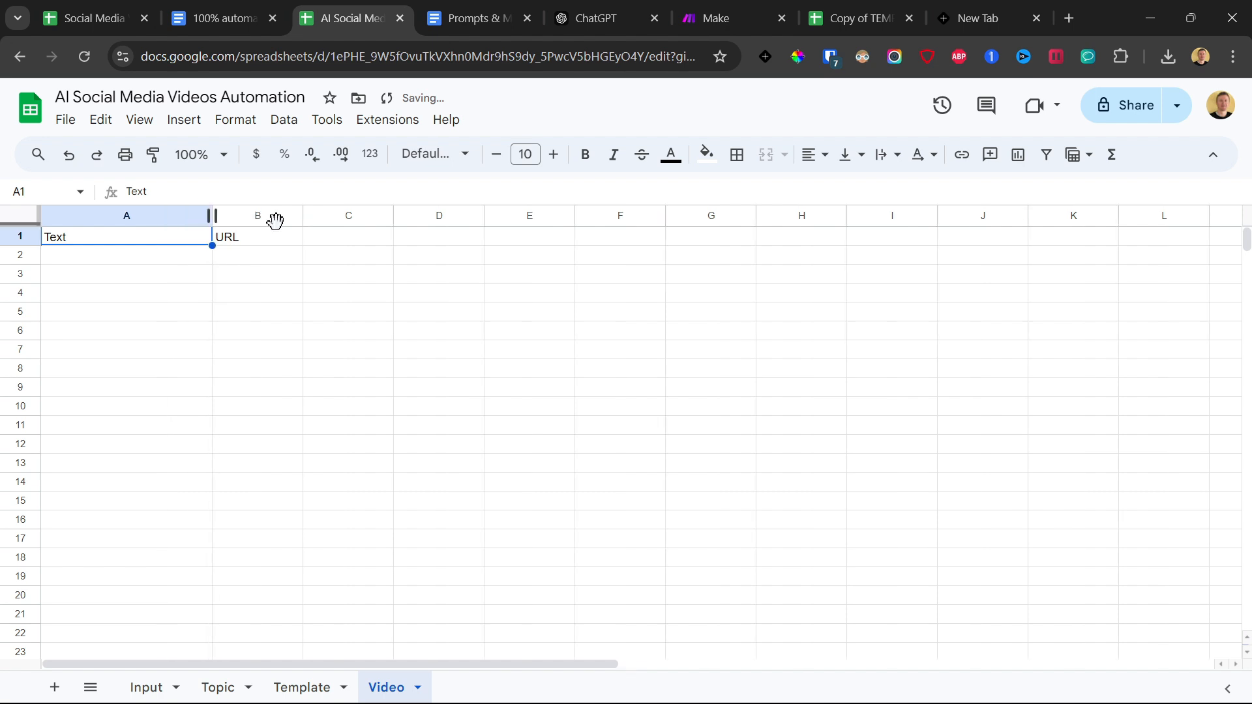
{"action": "left_click", "coordinate": [287, 329]}
Glance at the Make scenario, return to the AI Social Media Videos Automation spreadsheet and open its Apps Script editor.
{"action": "left_click", "coordinate": [720, 18]}
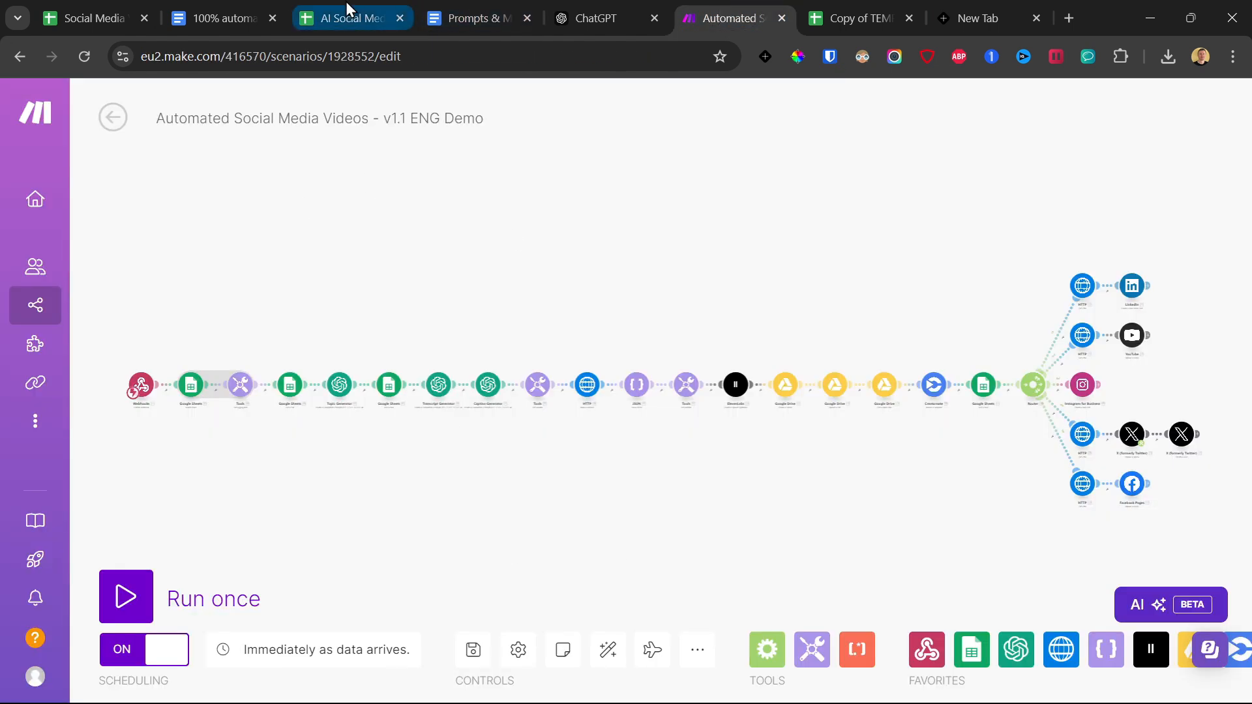
{"action": "left_click", "coordinate": [350, 18]}
{"action": "left_click_drag", "start_coordinate": [761, 500], "coordinate": [193, 242]}
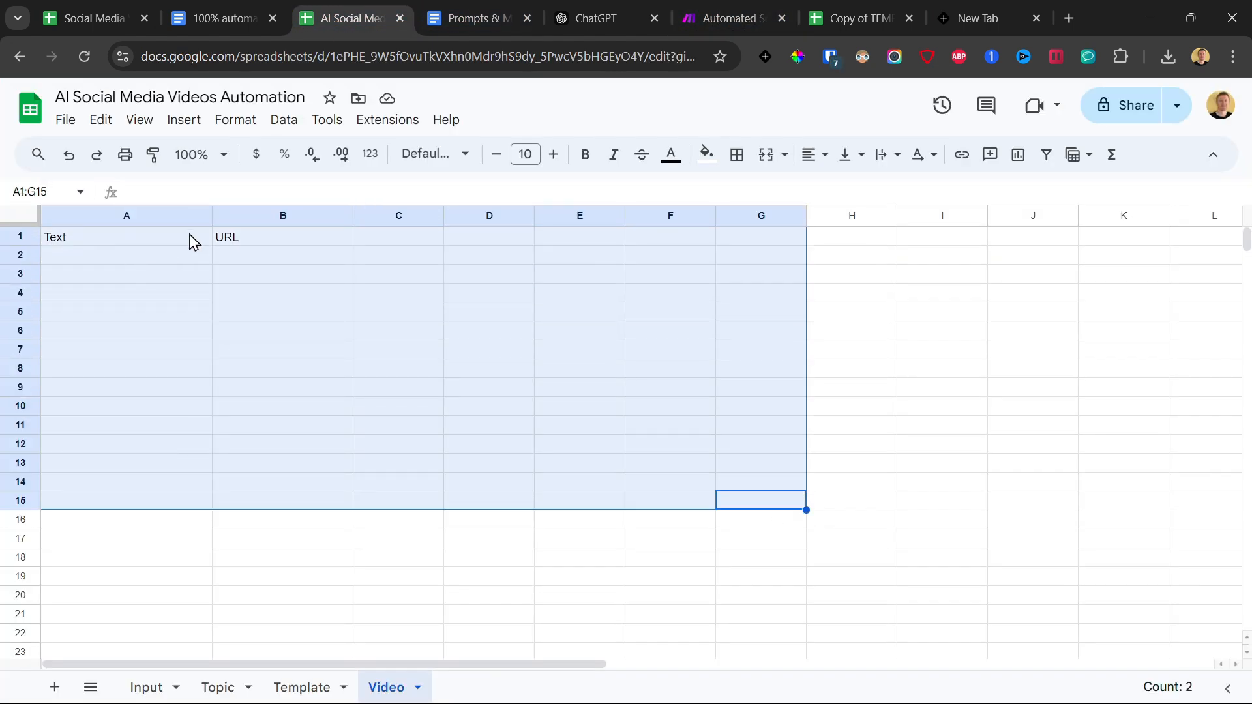
{"action": "left_click", "coordinate": [396, 124]}
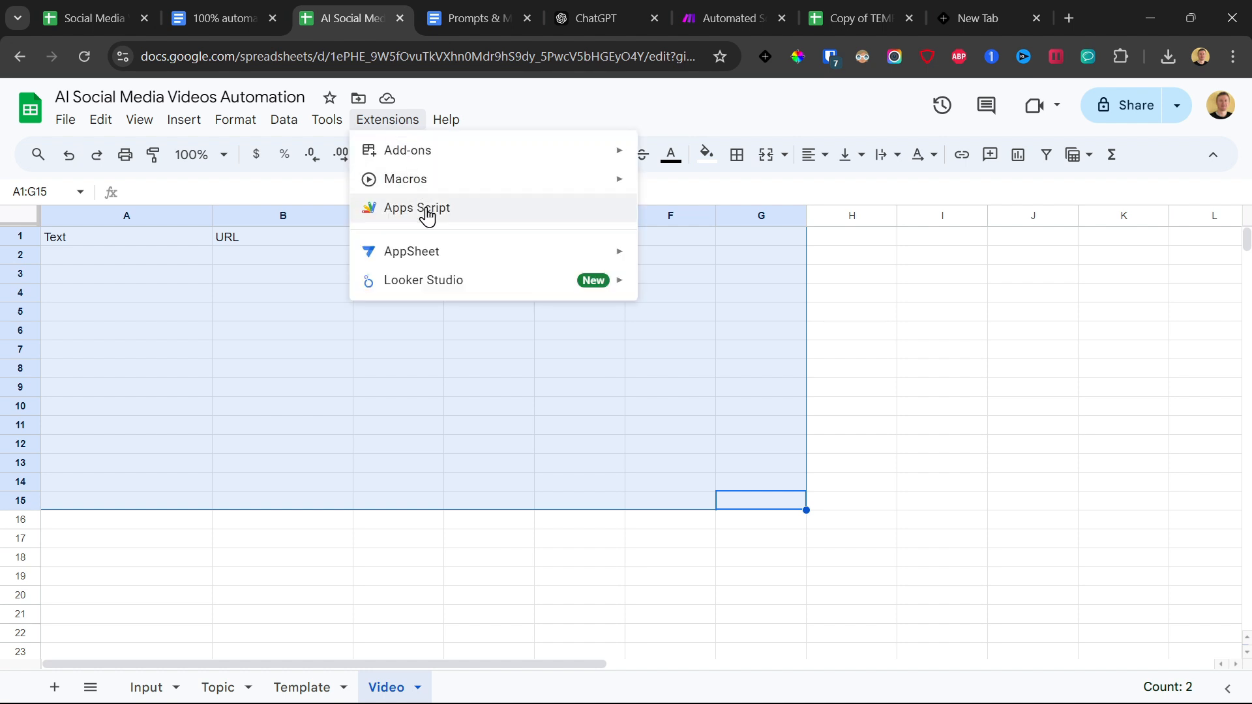
{"action": "left_click", "coordinate": [378, 209]}
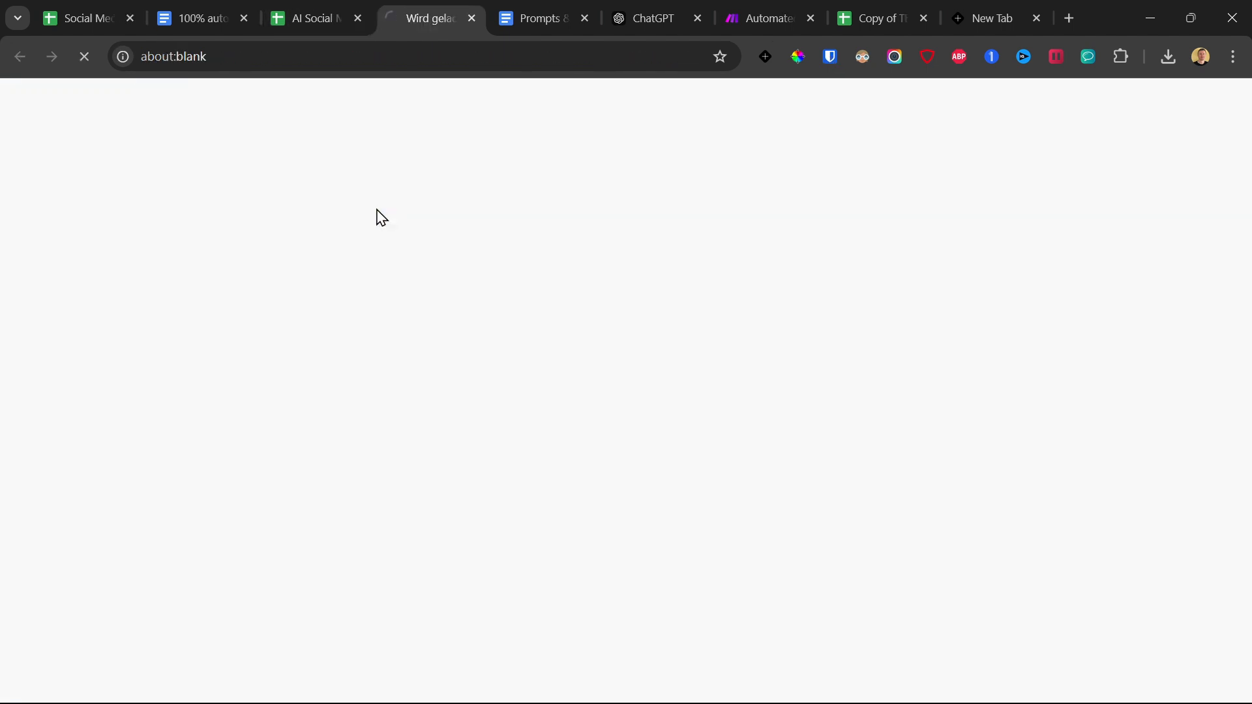
Switch to the Prompts & Make Blueprint document and copy the entire code under the Google App Script heading.
{"action": "left_click", "coordinate": [521, 6]}
{"action": "scroll", "coordinate": [532, 412], "scroll_direction": "up", "scroll_amount": 3}
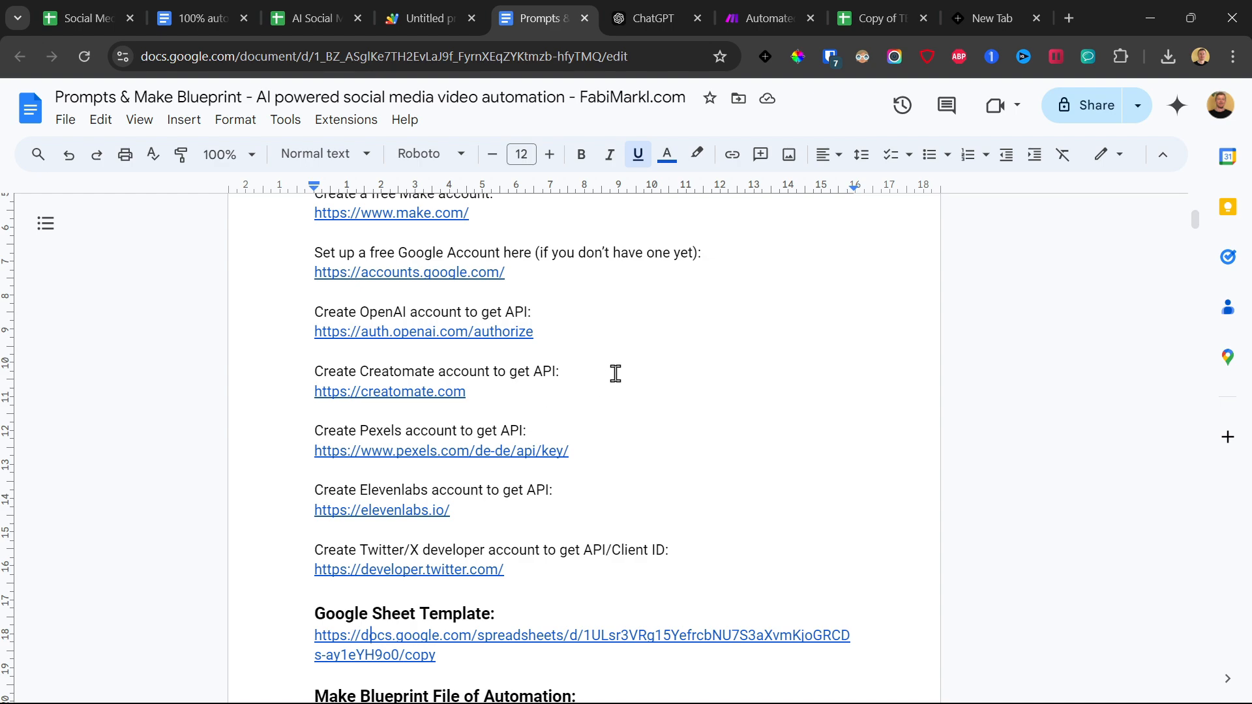
{"action": "scroll", "coordinate": [615, 373], "scroll_direction": "down", "scroll_amount": 15}
{"action": "left_click", "coordinate": [43, 227]}
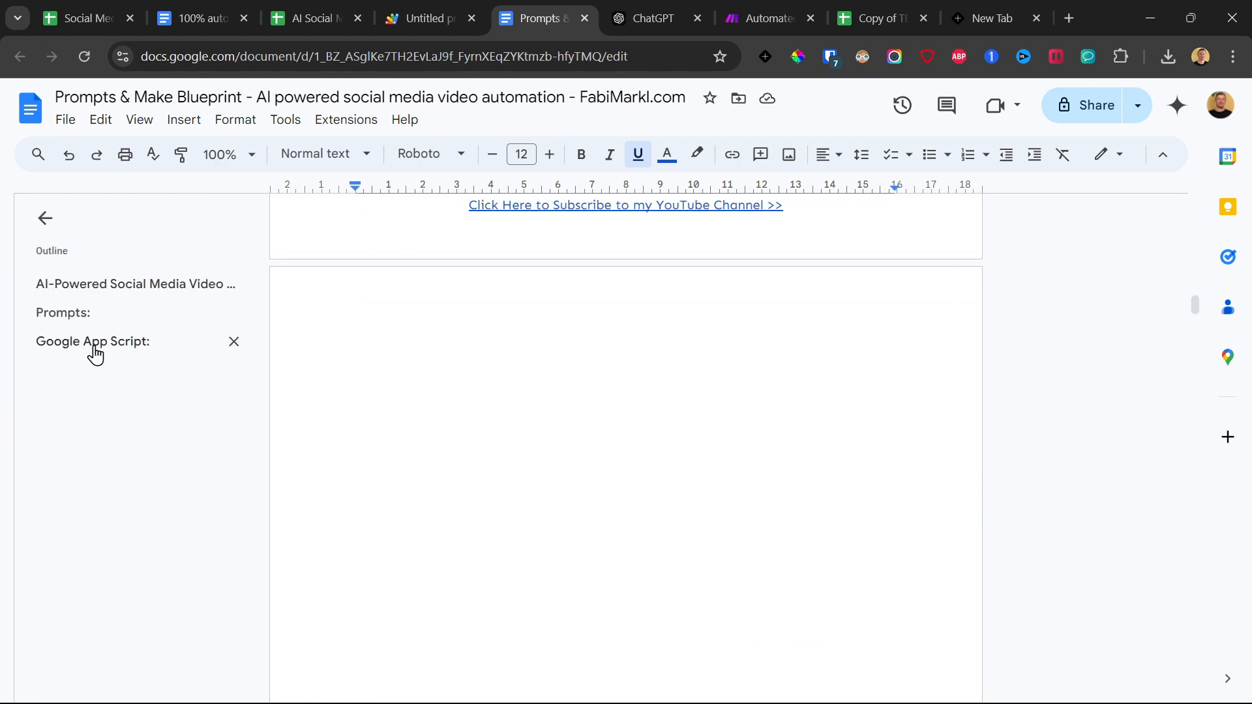
{"action": "left_click", "coordinate": [95, 342]}
{"action": "left_click", "coordinate": [350, 363]}
{"action": "scroll", "coordinate": [356, 362], "scroll_direction": "down", "scroll_amount": 15}
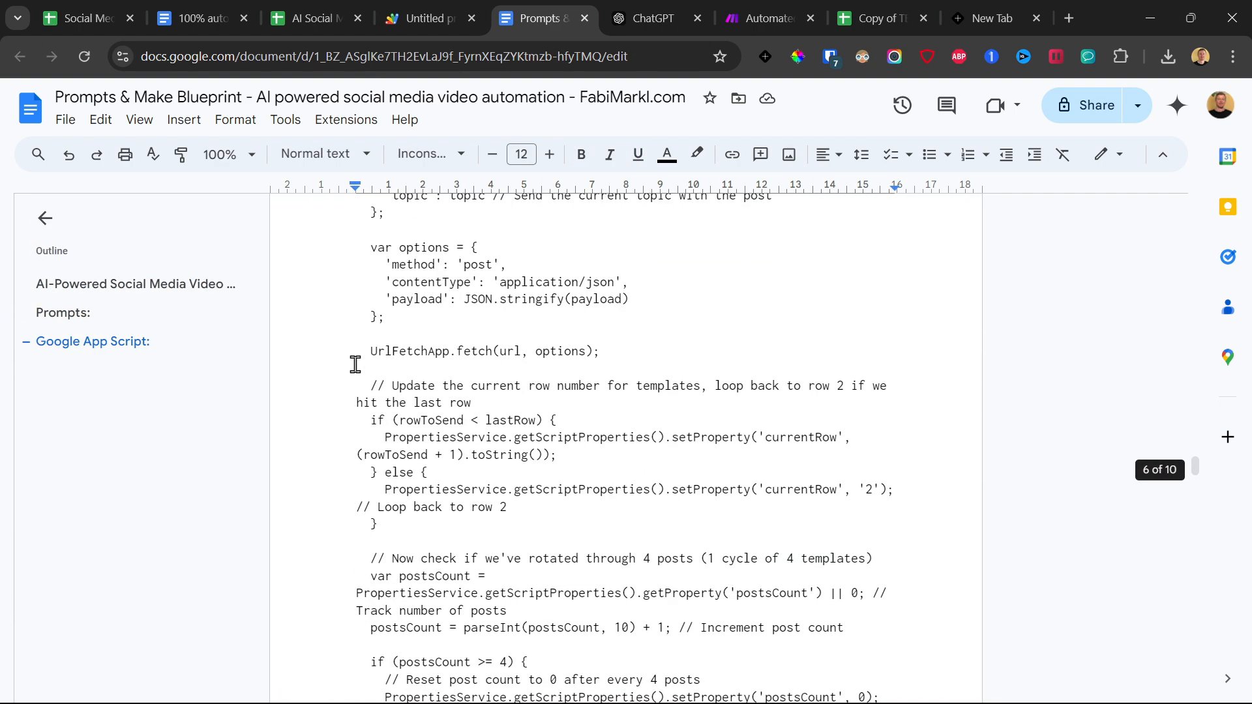
{"action": "scroll", "coordinate": [385, 372], "scroll_direction": "down", "scroll_amount": 20}
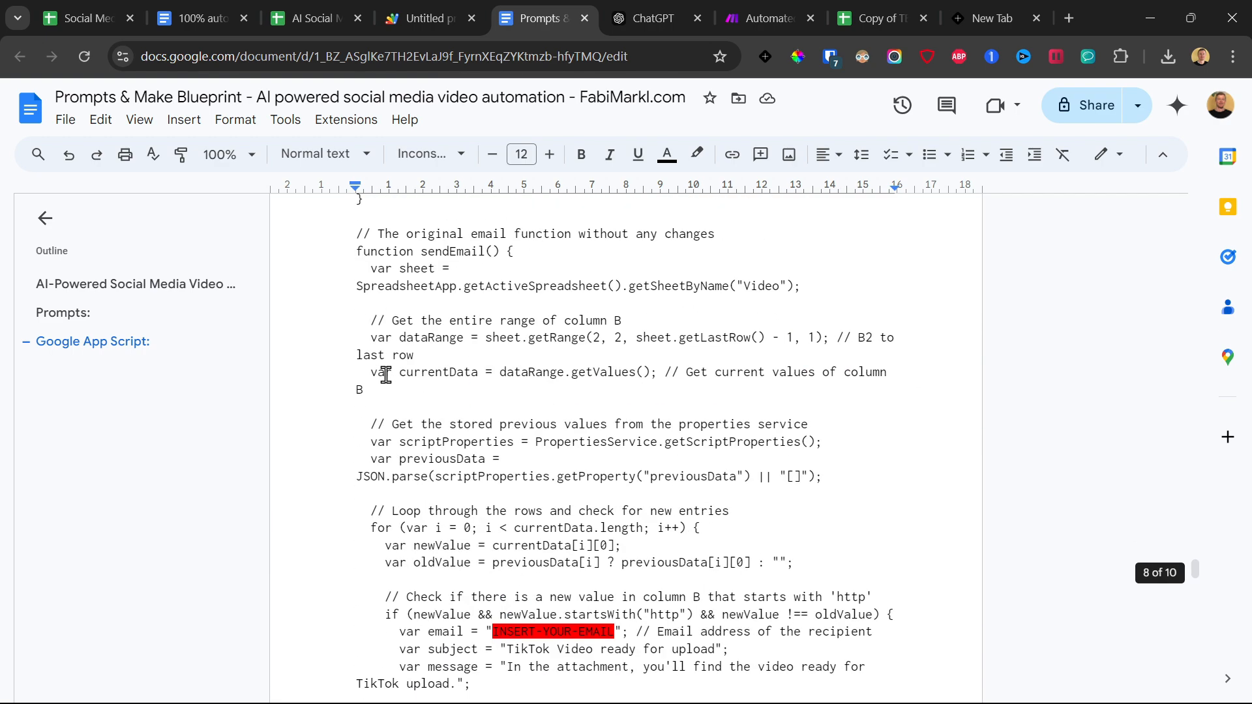
{"action": "scroll", "coordinate": [385, 376], "scroll_direction": "down", "scroll_amount": 10}
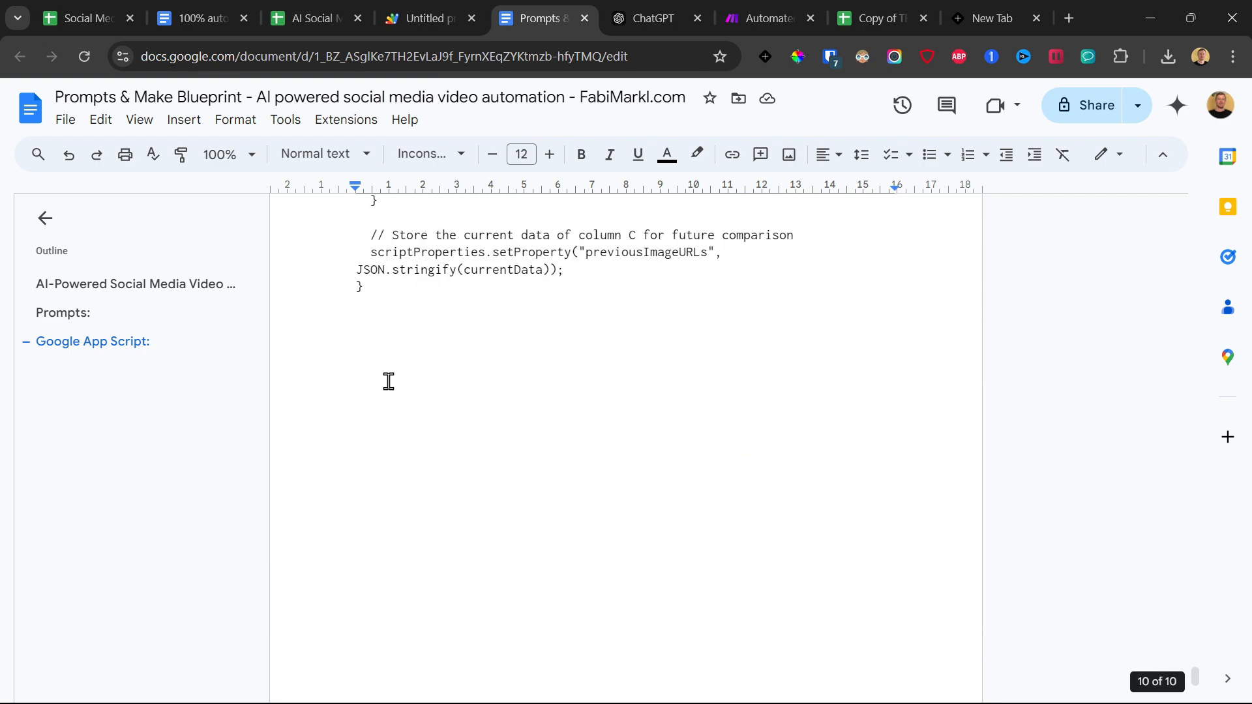
{"action": "left_click", "coordinate": [399, 291], "text": "shift"}
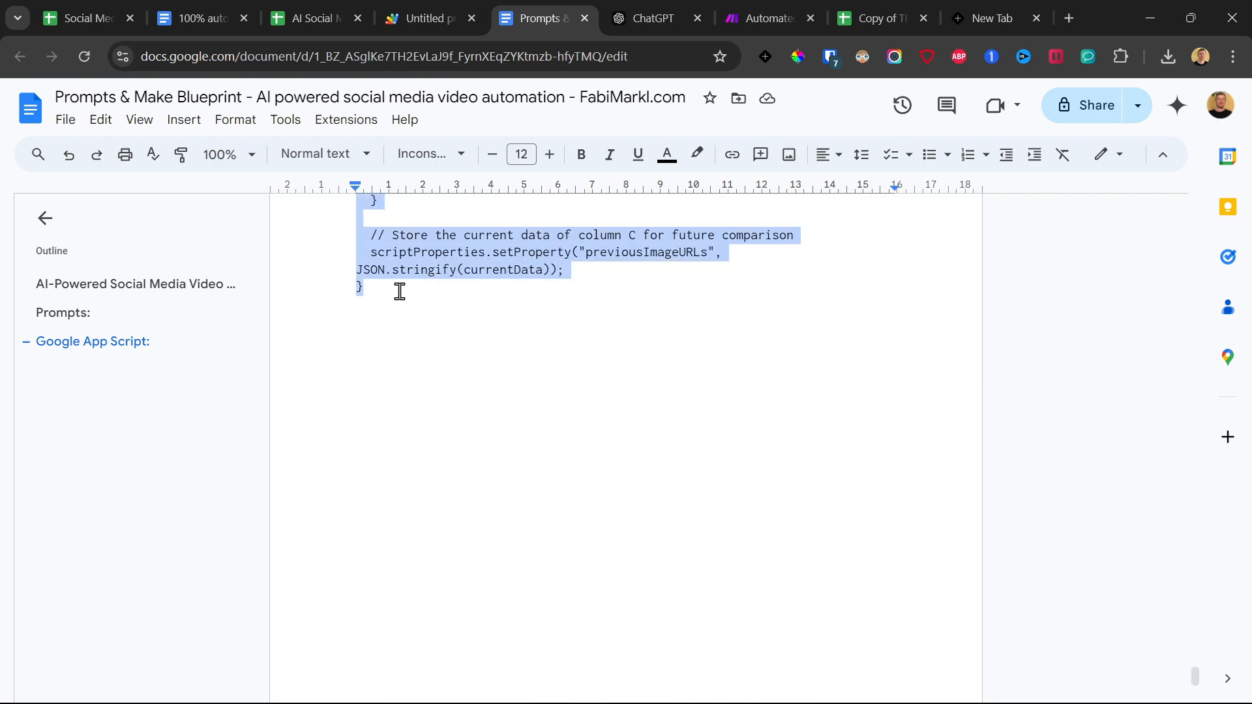
Replace the default function in Code.gs with the copied script, dismiss the account notice and locate the webhook URL placeholder.
{"action": "left_click", "coordinate": [420, 18]}
{"action": "key", "text": "ctrl+a"}
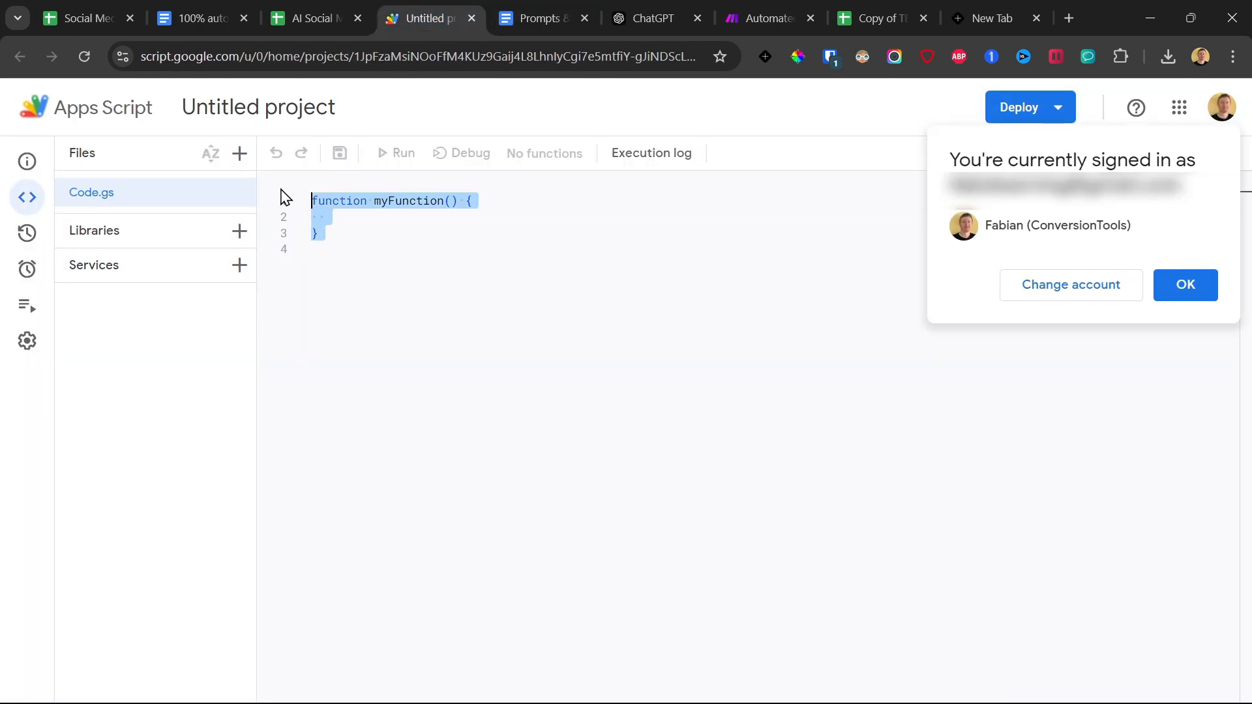
{"action": "key", "text": "BackSpace"}
{"action": "key", "text": "ctrl+v"}
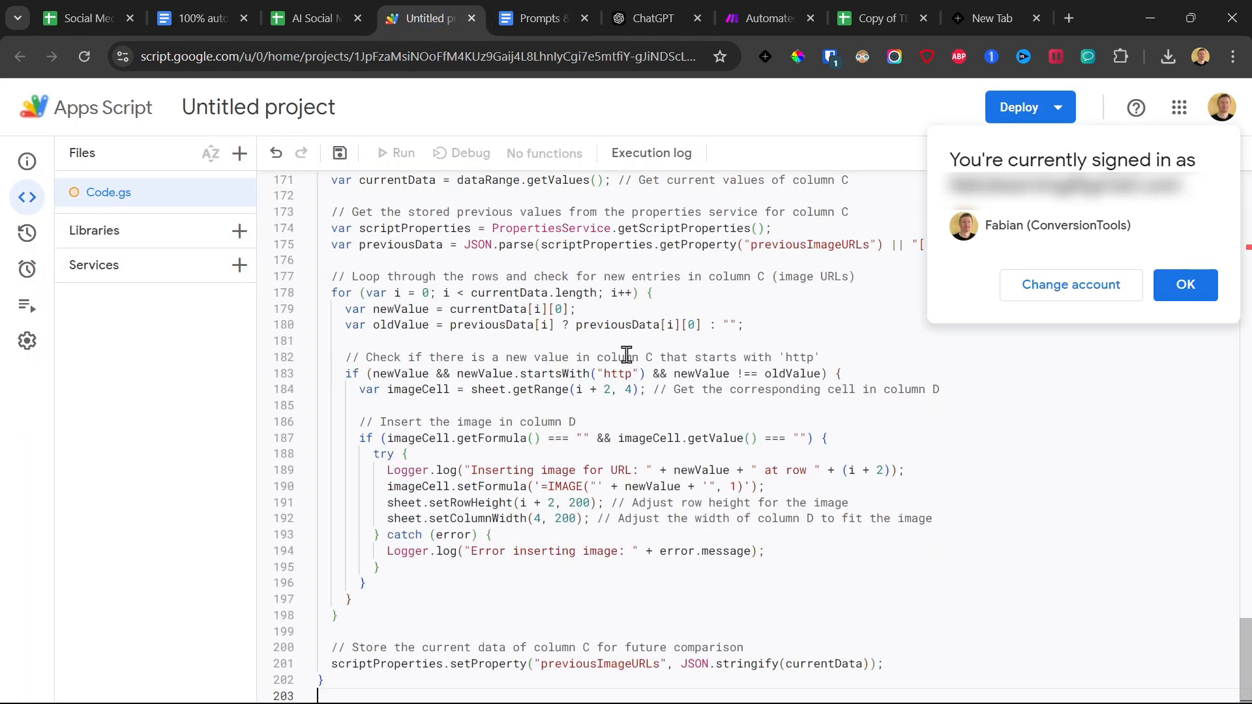
{"action": "scroll", "coordinate": [626, 357], "scroll_direction": "up", "scroll_amount": 3}
{"action": "left_click", "coordinate": [1185, 285]}
{"action": "scroll", "coordinate": [600, 396], "scroll_direction": "up", "scroll_amount": 15}
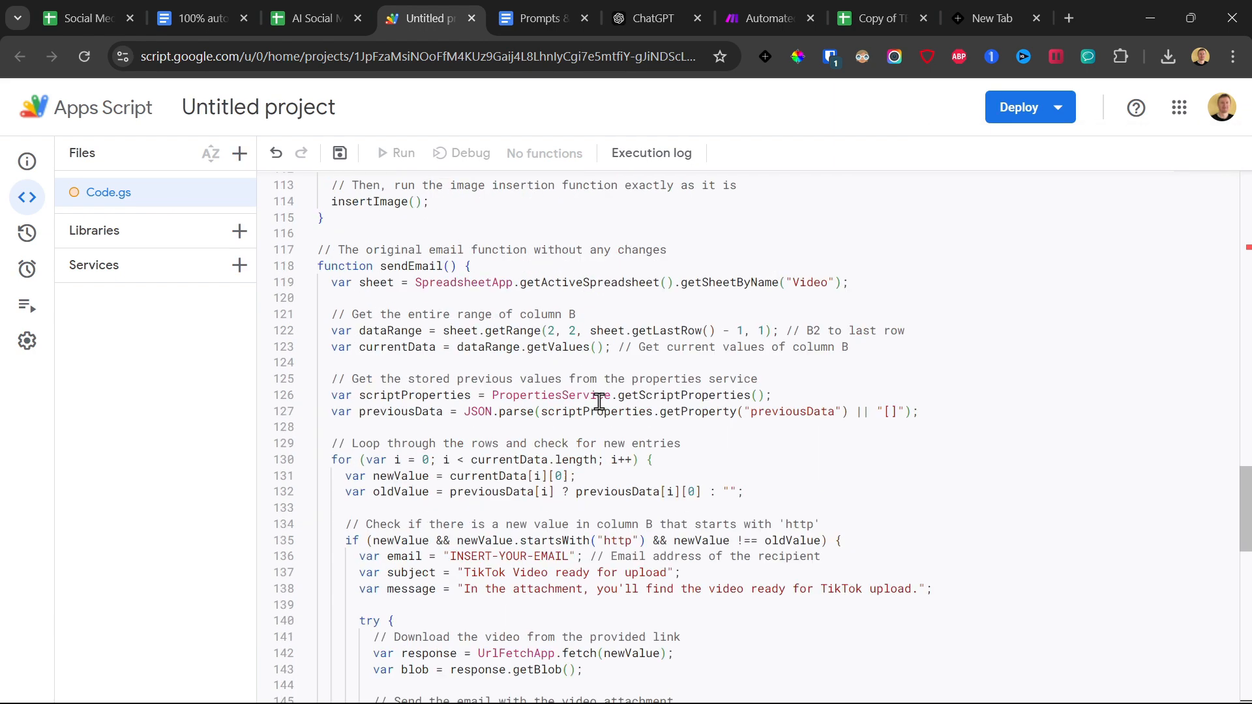
{"action": "scroll", "coordinate": [600, 397], "scroll_direction": "up", "scroll_amount": 10}
{"action": "scroll", "coordinate": [588, 362], "scroll_direction": "down", "scroll_amount": 3}
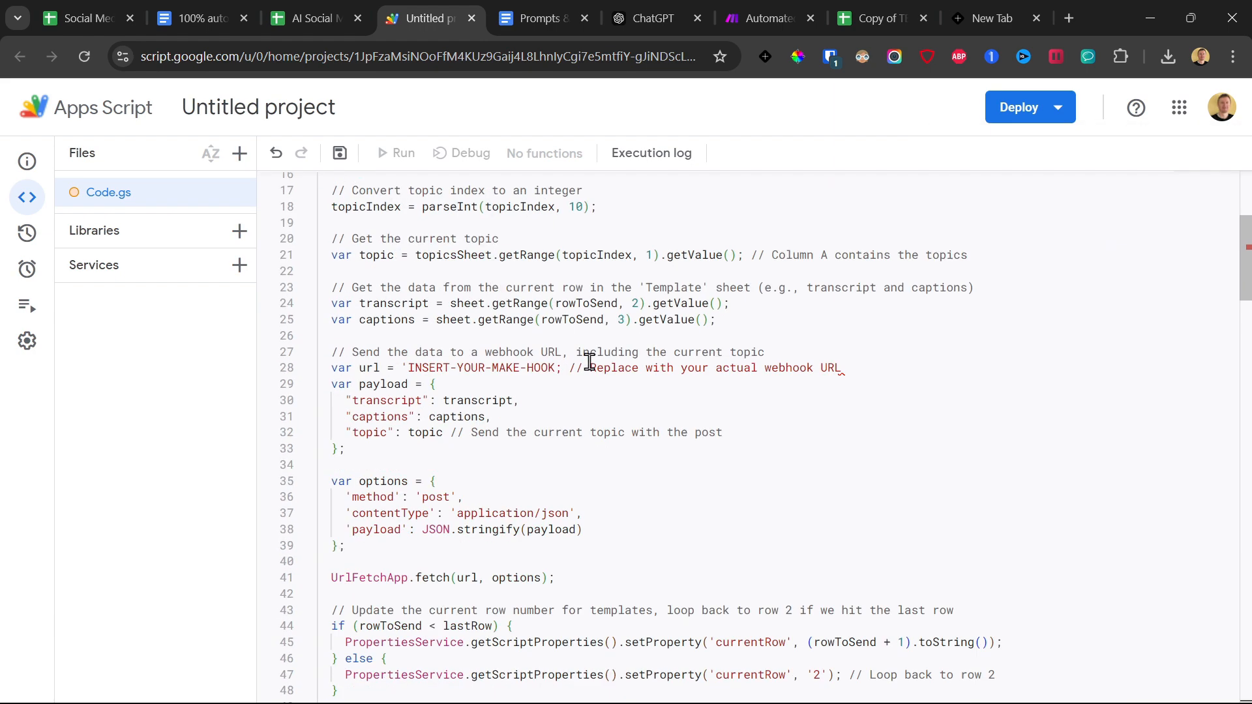
{"action": "scroll", "coordinate": [522, 426], "scroll_direction": "down", "scroll_amount": 5}
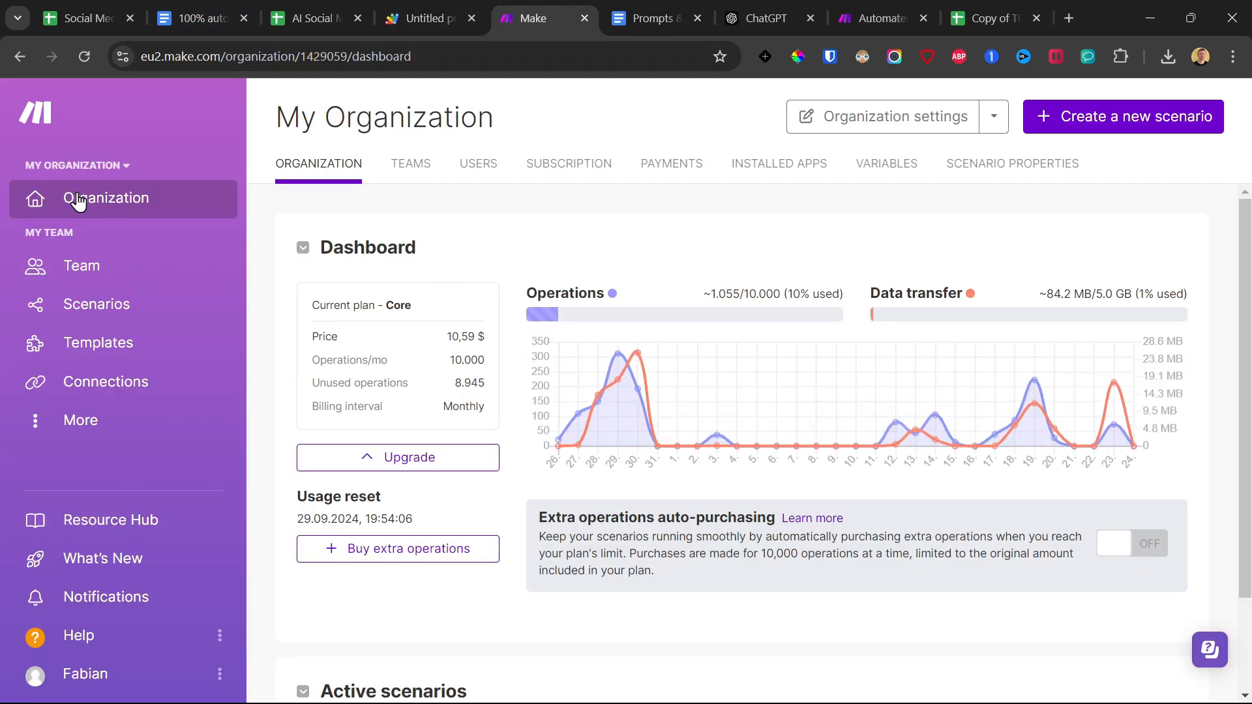
Create a new scenario in Make and add a Custom webhook as its trigger module.
{"action": "left_click", "coordinate": [1099, 123]}
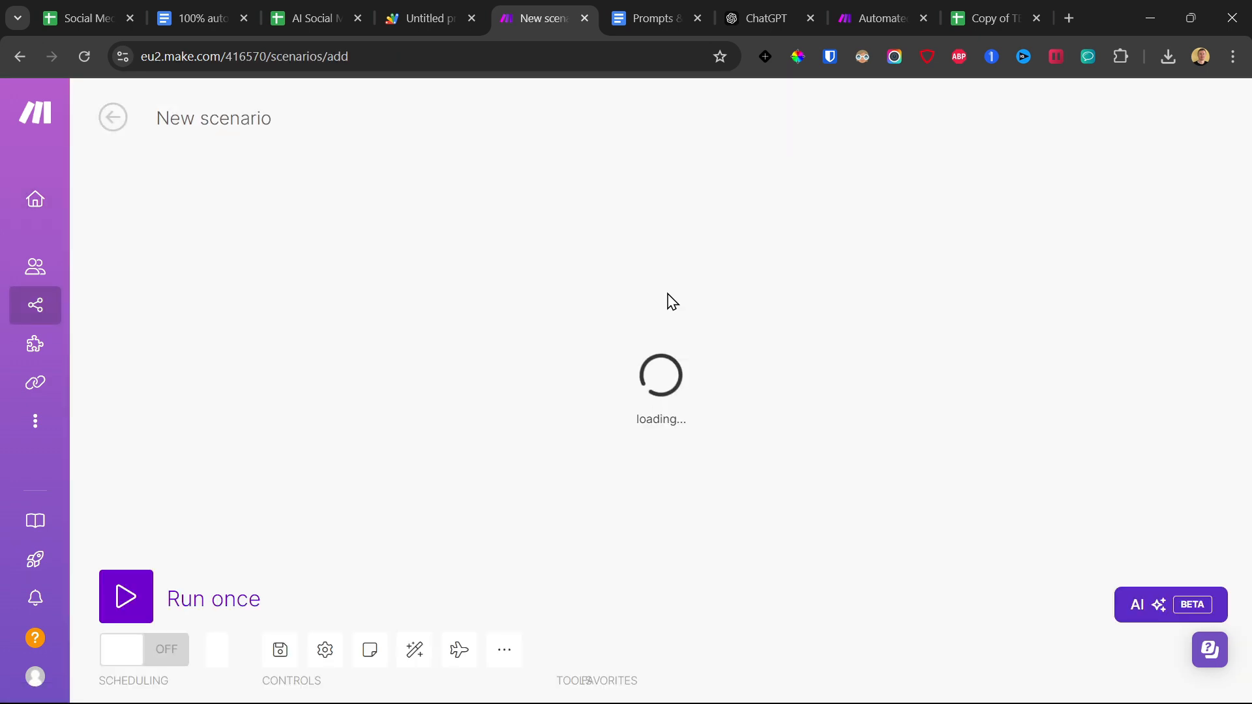
{"action": "left_click", "coordinate": [665, 347]}
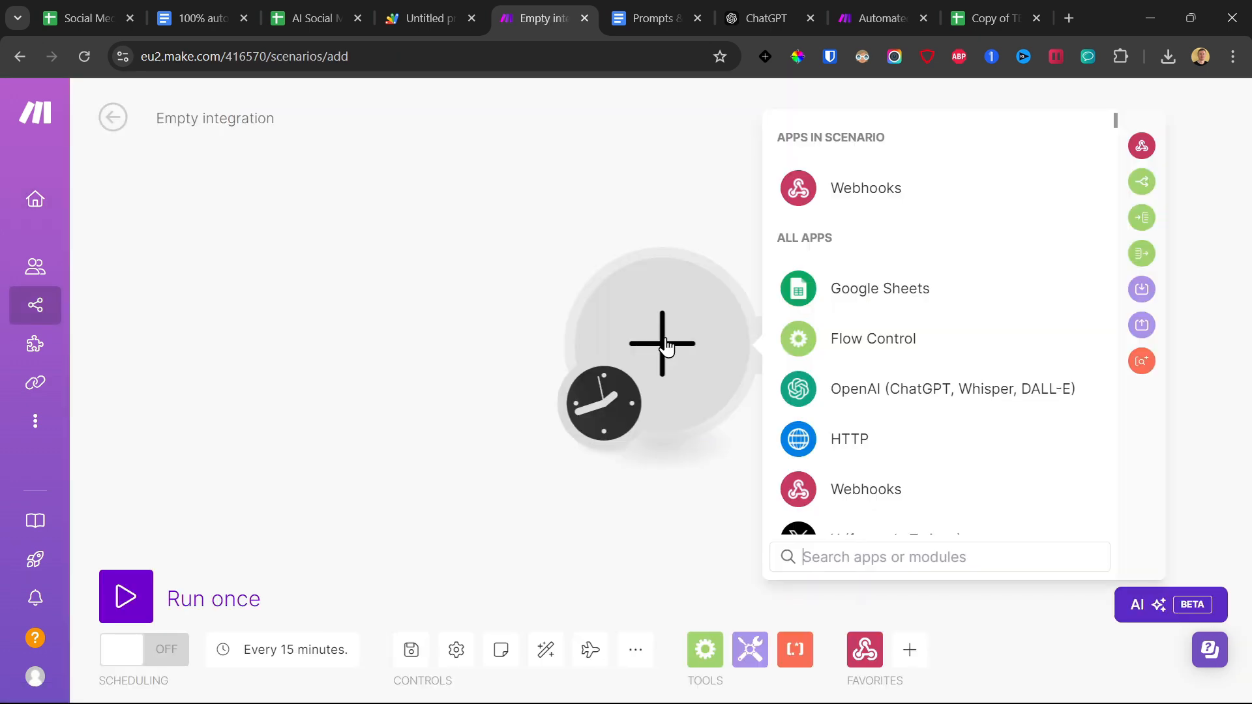
{"action": "left_click", "coordinate": [861, 196]}
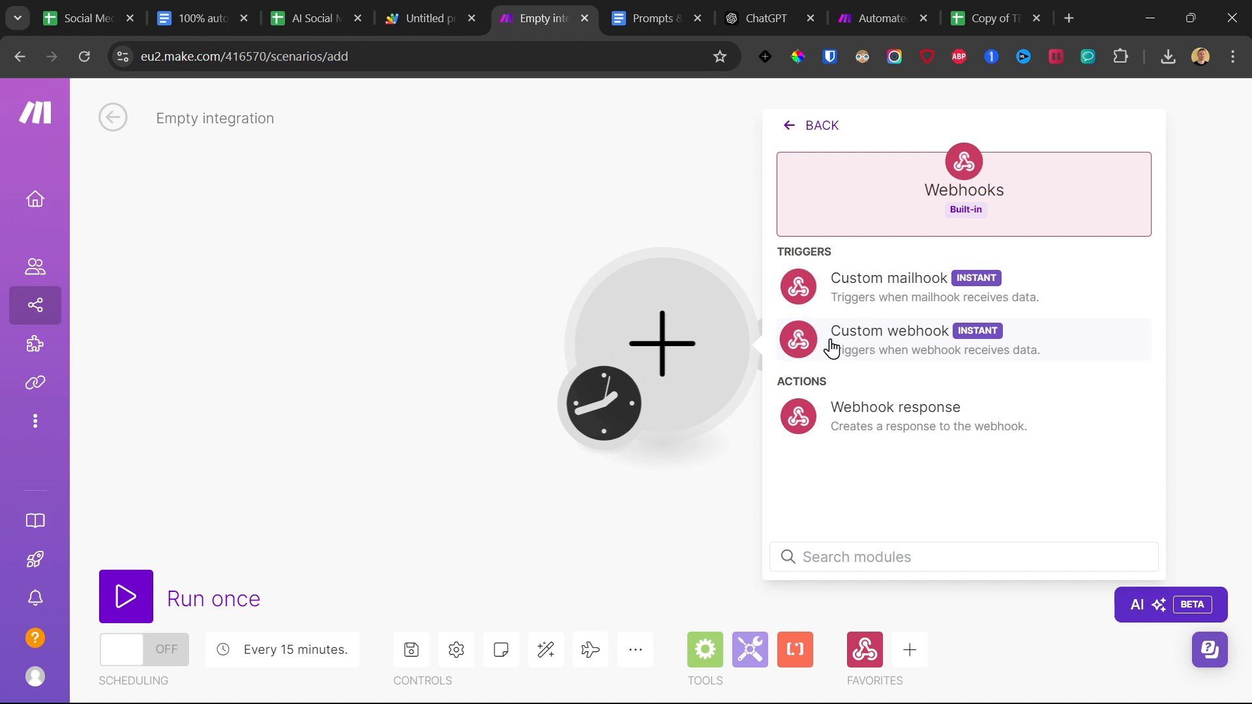
{"action": "left_click", "coordinate": [910, 336]}
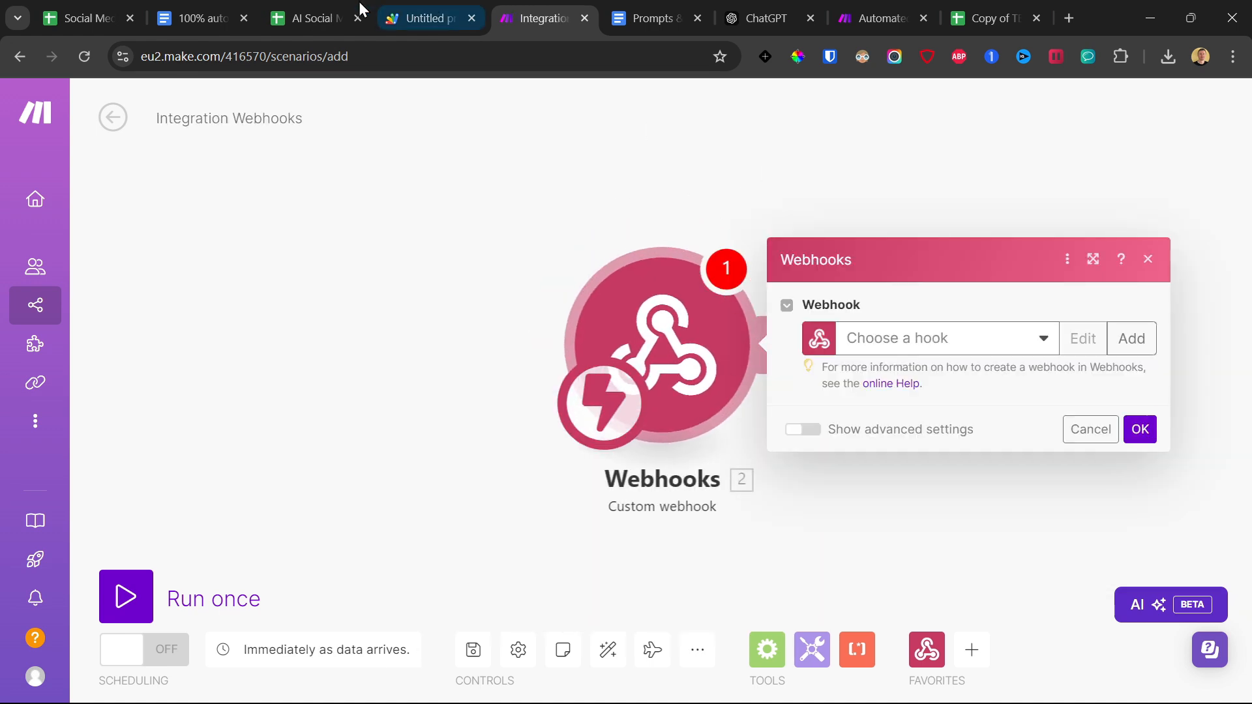
Look over the Template sheet of the AI Social Media Videos Automation spreadsheet, then return to the new Make scenario.
{"action": "left_click", "coordinate": [330, 11]}
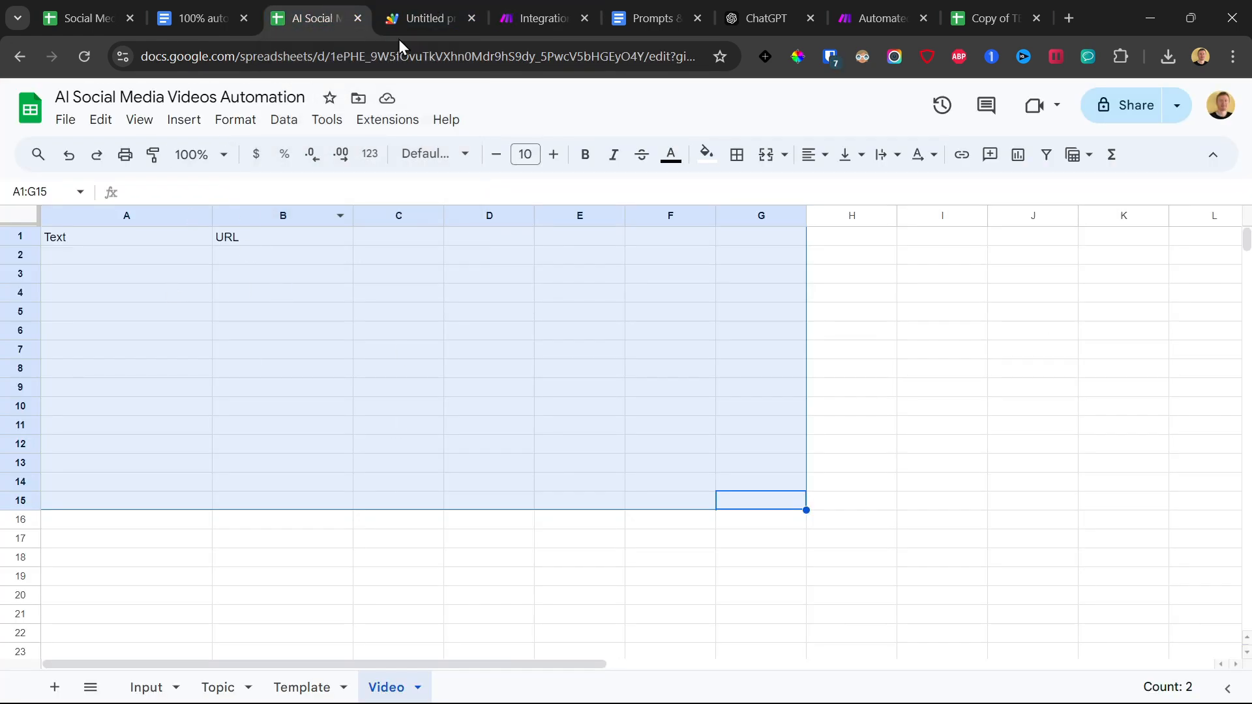
{"action": "left_click", "coordinate": [541, 18]}
{"action": "left_click", "coordinate": [163, 688]}
{"action": "left_click", "coordinate": [313, 691]}
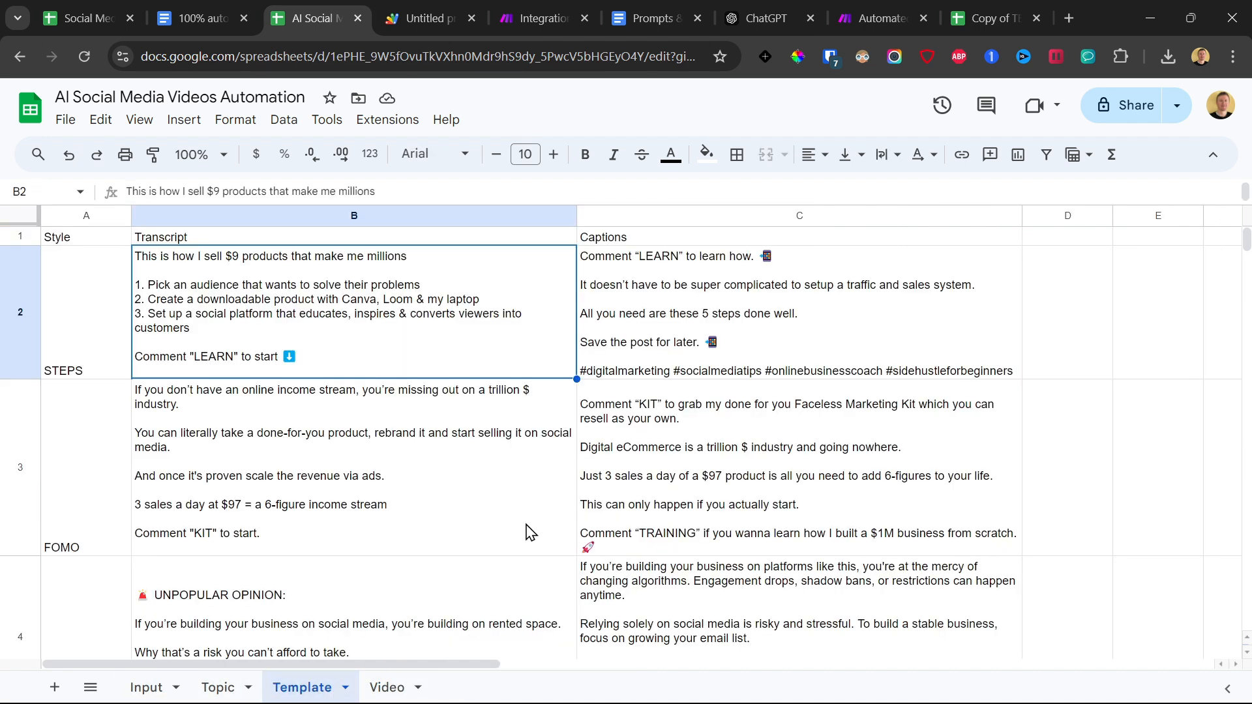
{"action": "left_click", "coordinate": [521, 15]}
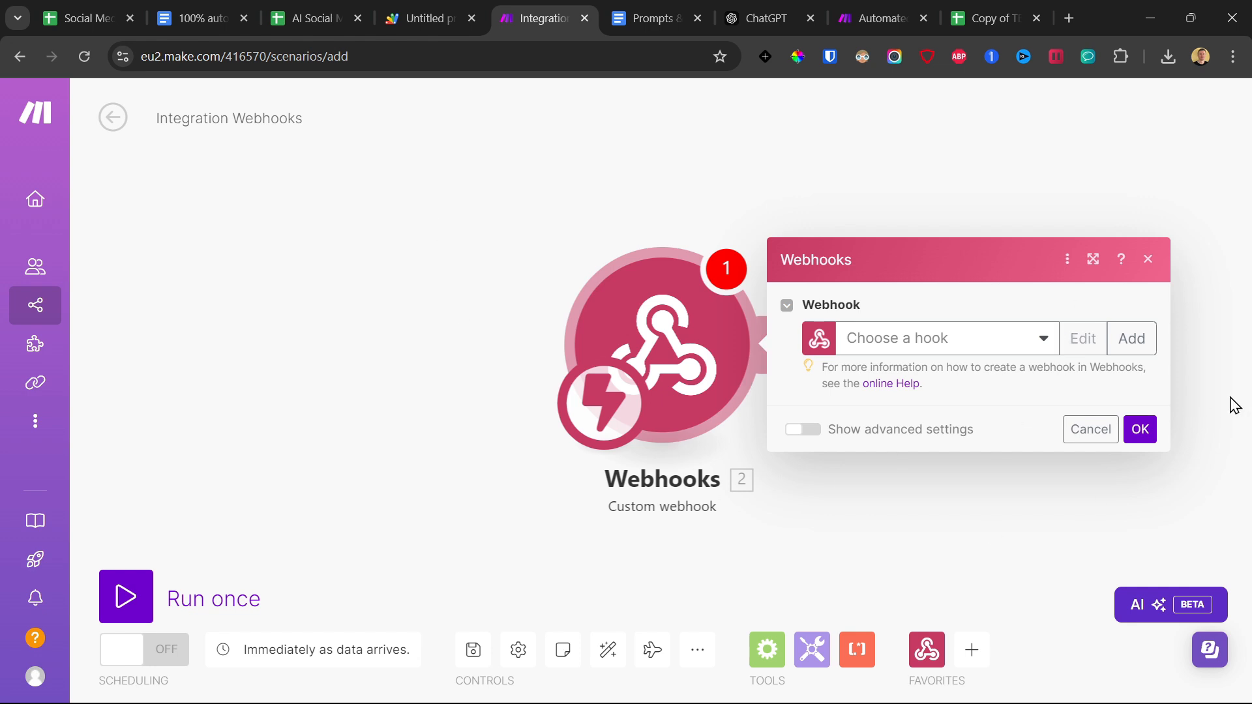
Create a webhook named "My gateway-webhook webhook TES" for the trigger and copy its address.
{"action": "left_click", "coordinate": [1131, 338]}
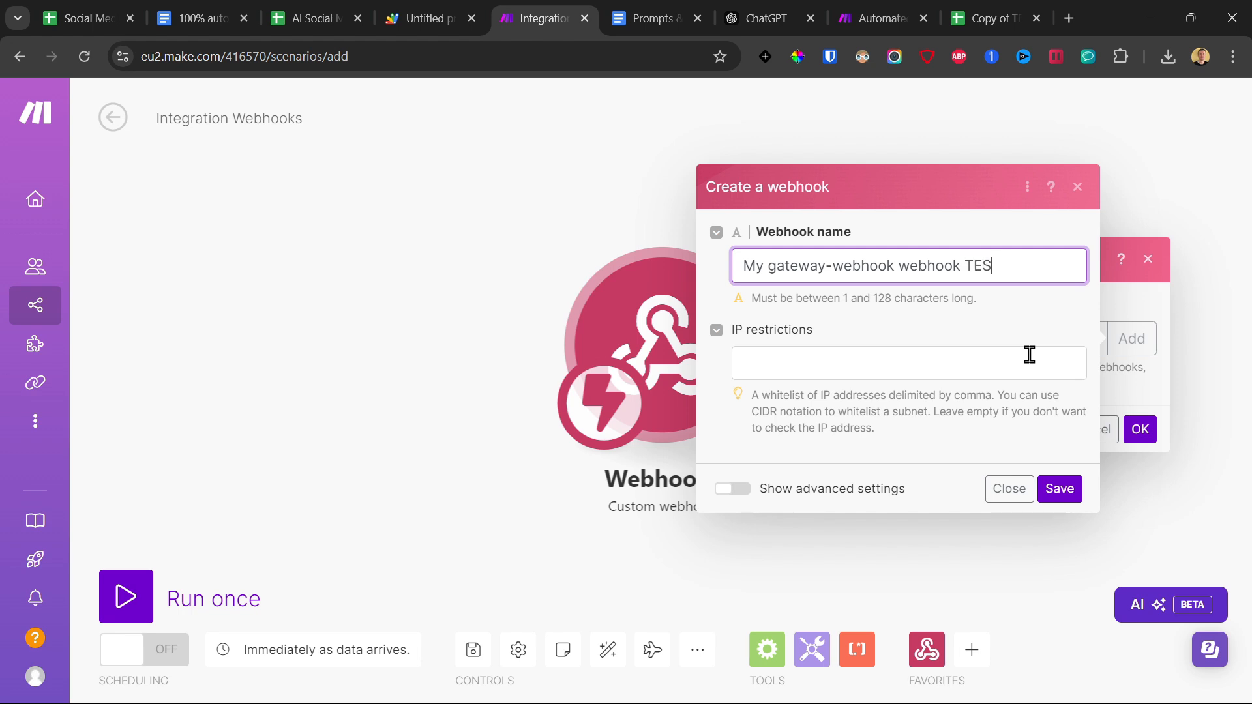
{"action": "left_click", "coordinate": [1063, 495]}
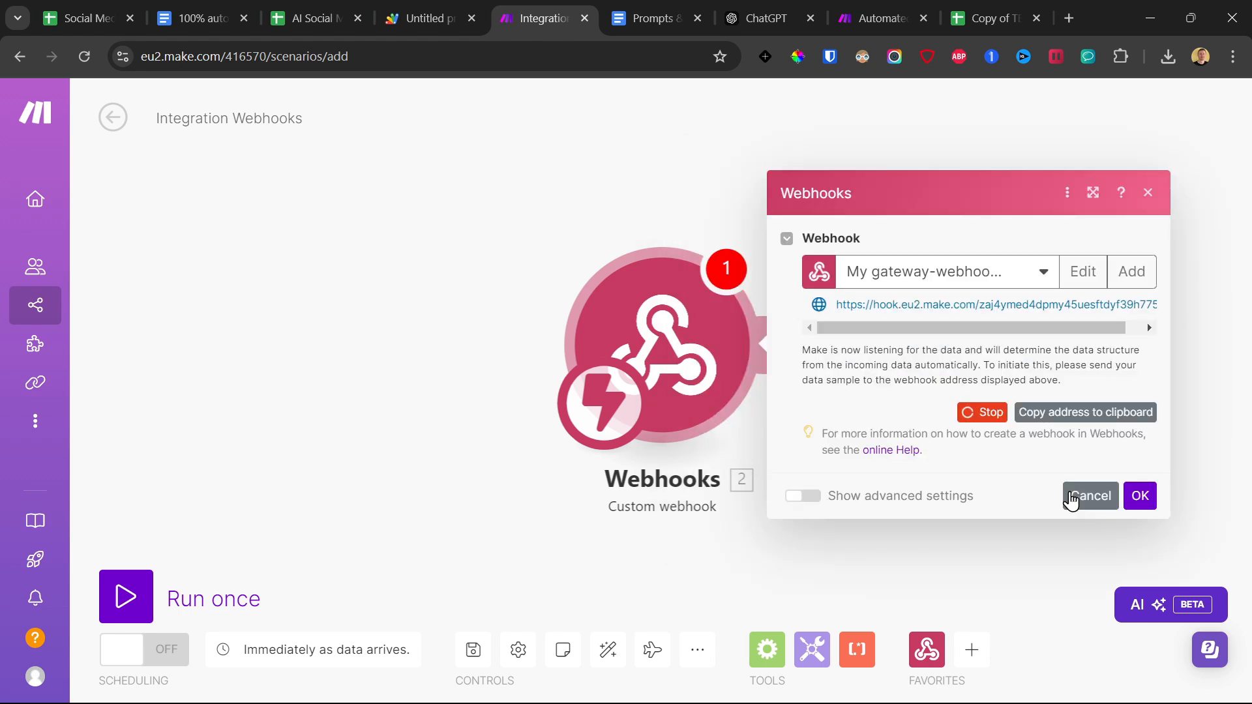
{"action": "left_click", "coordinate": [1069, 415]}
Replace the INSERT-YOUR-MAKE-HOOK placeholder in the Apps Script code with the copied webhook address.
{"action": "left_click", "coordinate": [417, 18]}
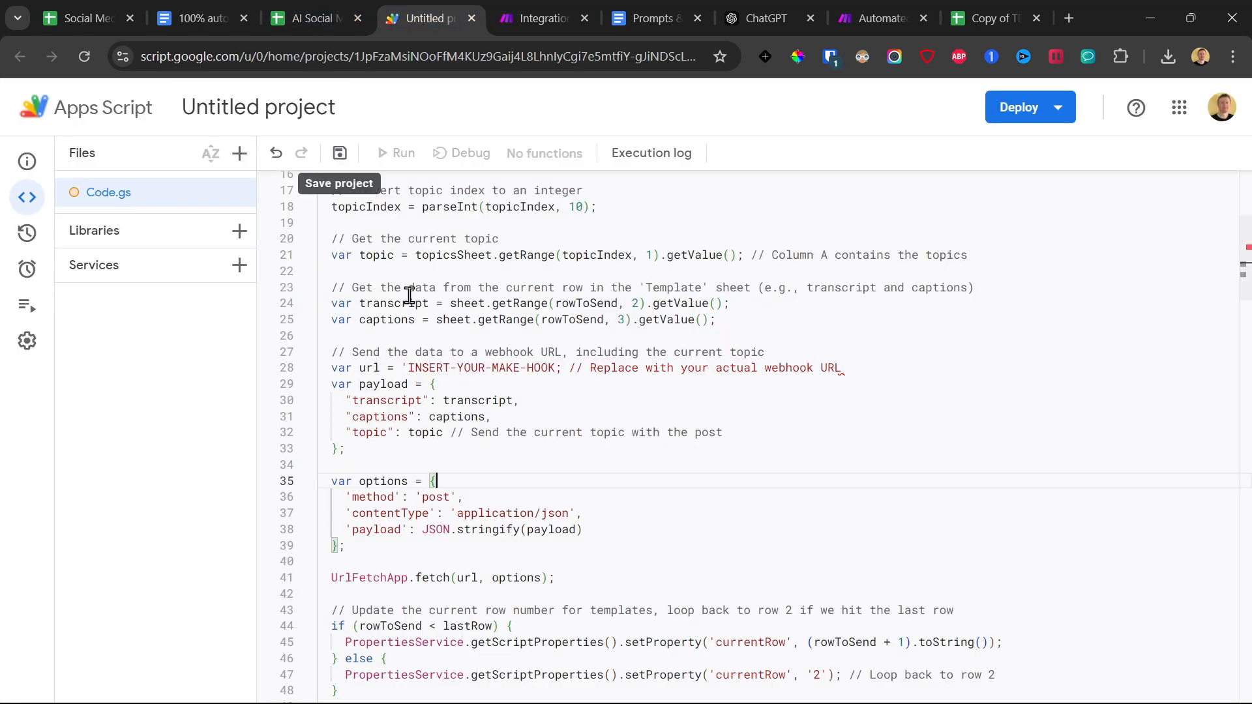
{"action": "left_click_drag", "start_coordinate": [407, 365], "coordinate": [557, 365]}
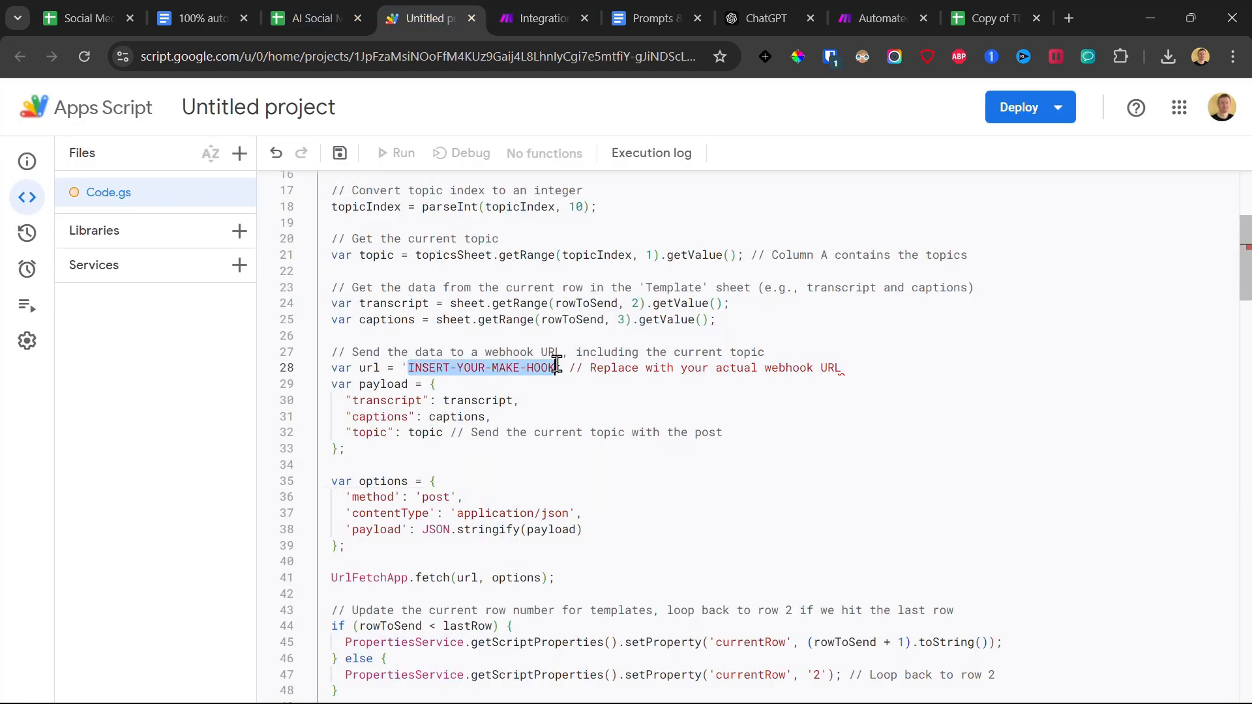
{"action": "key", "text": "ctrl+v"}
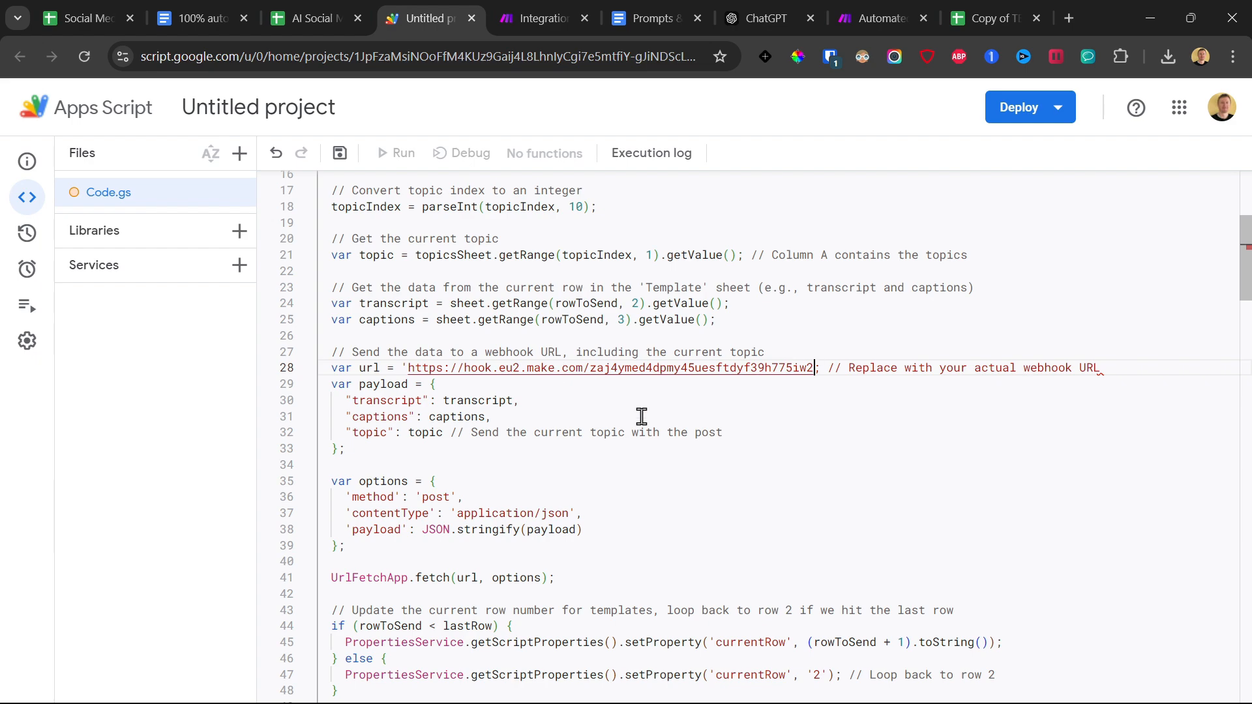
Examine the recipient, subject and message lines of the sendEmail function and glance at the demo scenario in Make.
{"action": "scroll", "coordinate": [477, 424], "scroll_direction": "up", "scroll_amount": 5}
{"action": "scroll", "coordinate": [491, 393], "scroll_direction": "down", "scroll_amount": 9}
{"action": "scroll", "coordinate": [491, 393], "scroll_direction": "down", "scroll_amount": 15}
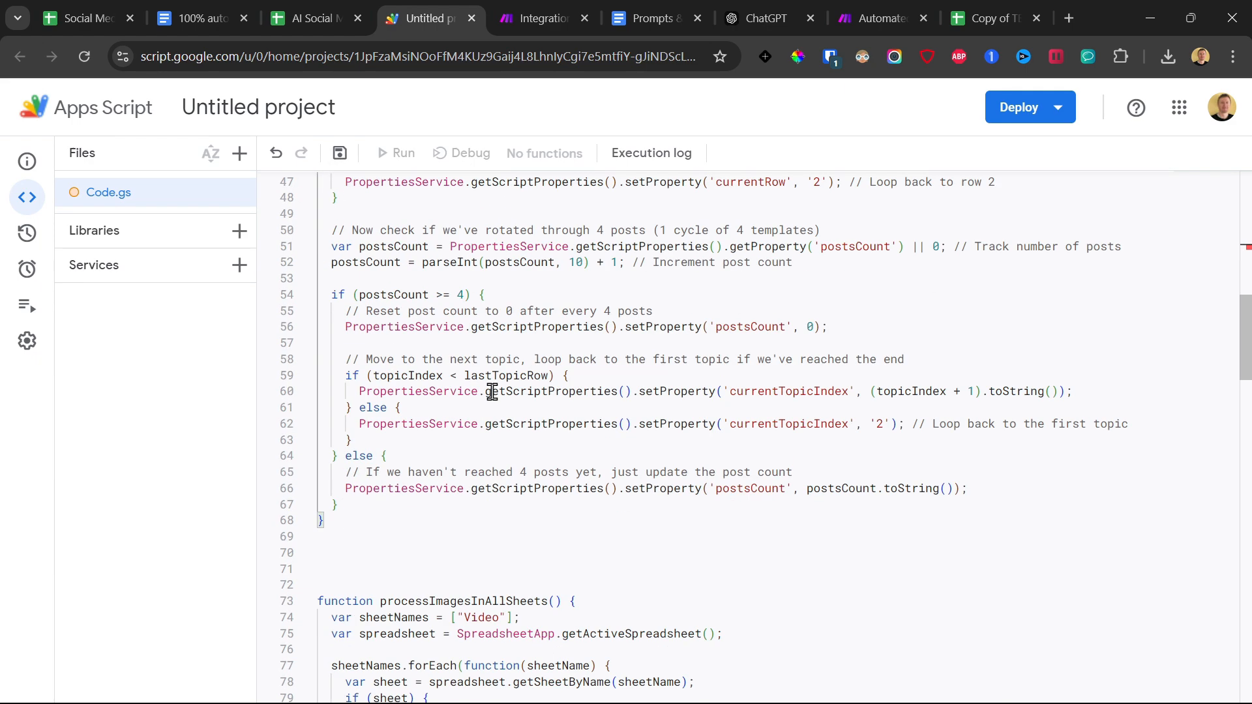
{"action": "scroll", "coordinate": [491, 392], "scroll_direction": "down", "scroll_amount": 5}
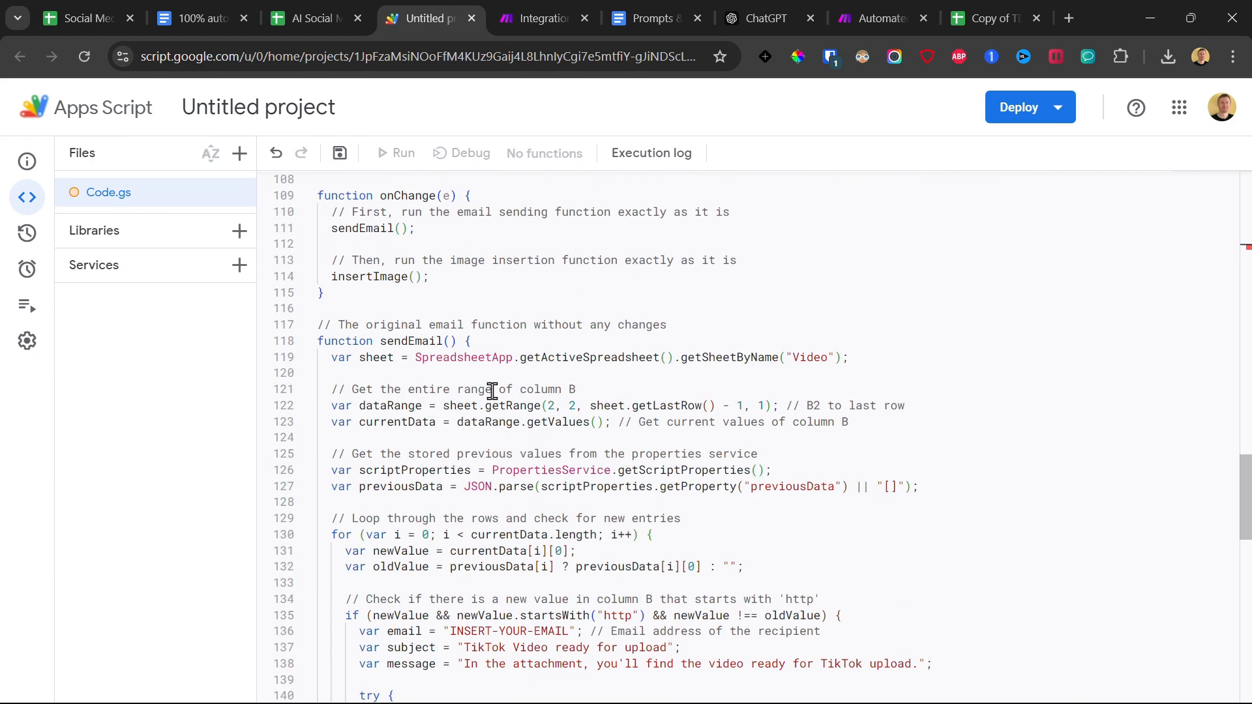
{"action": "left_click_drag", "start_coordinate": [456, 412], "coordinate": [565, 404]}
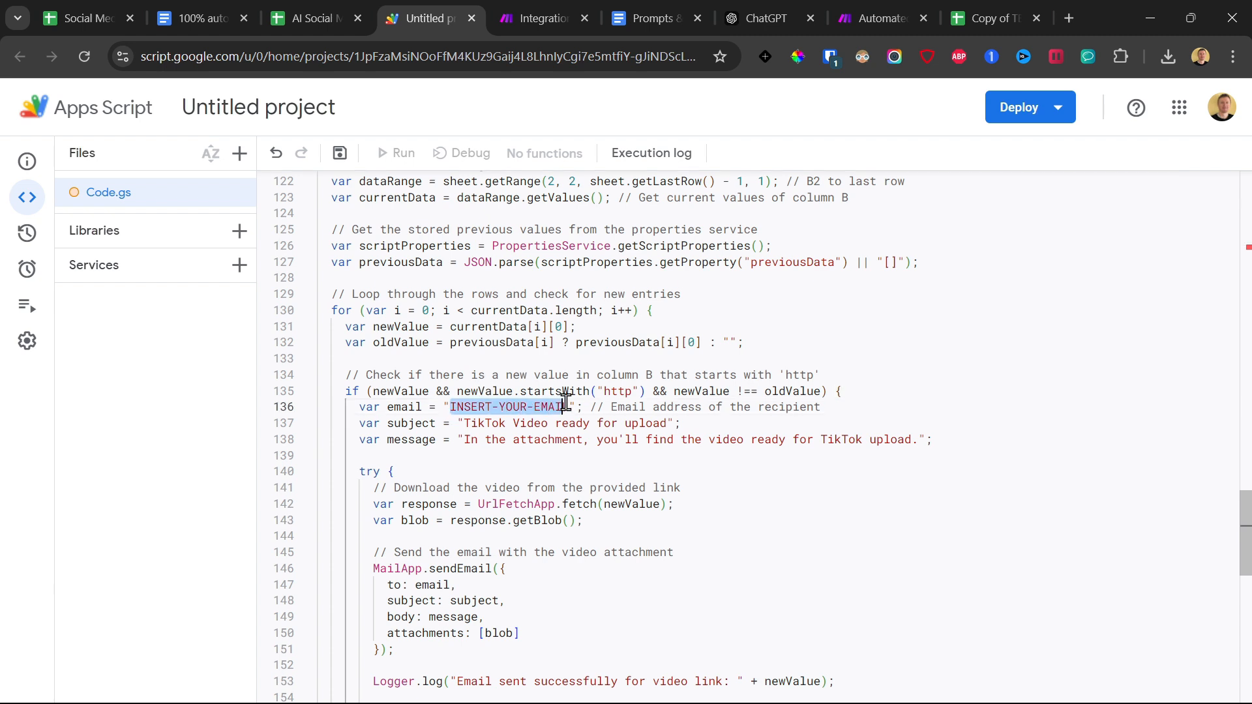
{"action": "left_click_drag", "start_coordinate": [430, 424], "coordinate": [906, 436]}
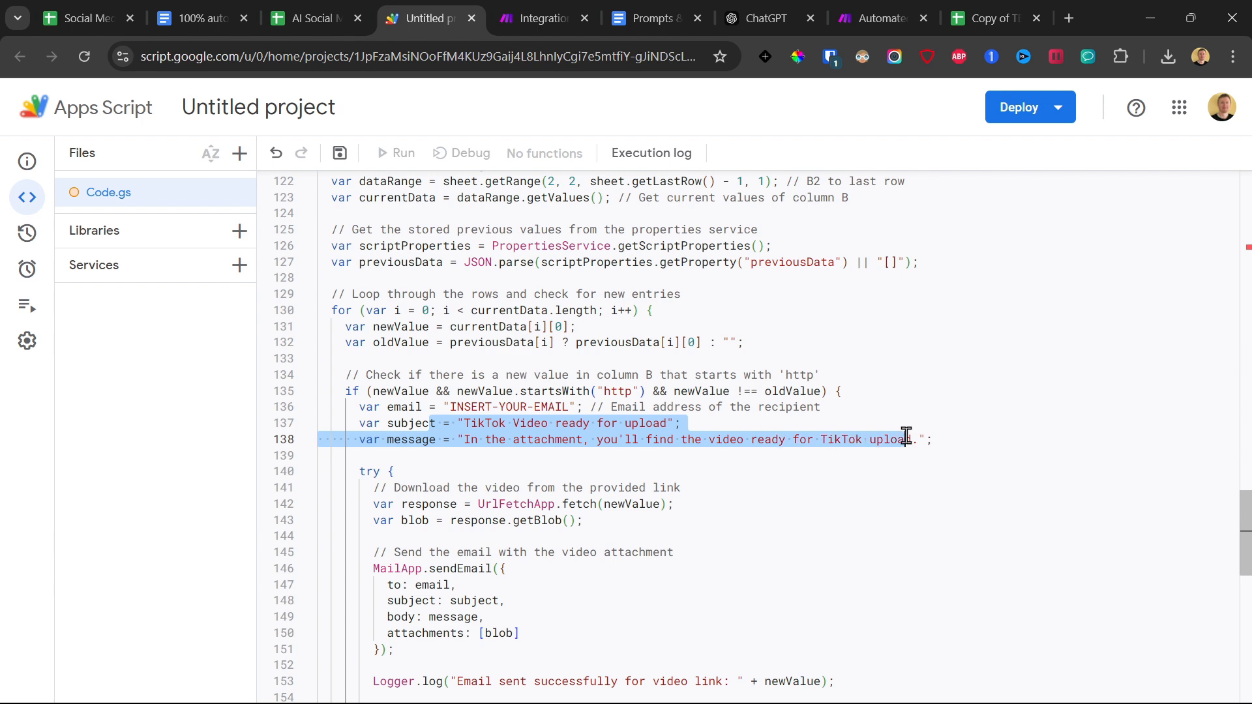
{"action": "left_click", "coordinate": [891, 1]}
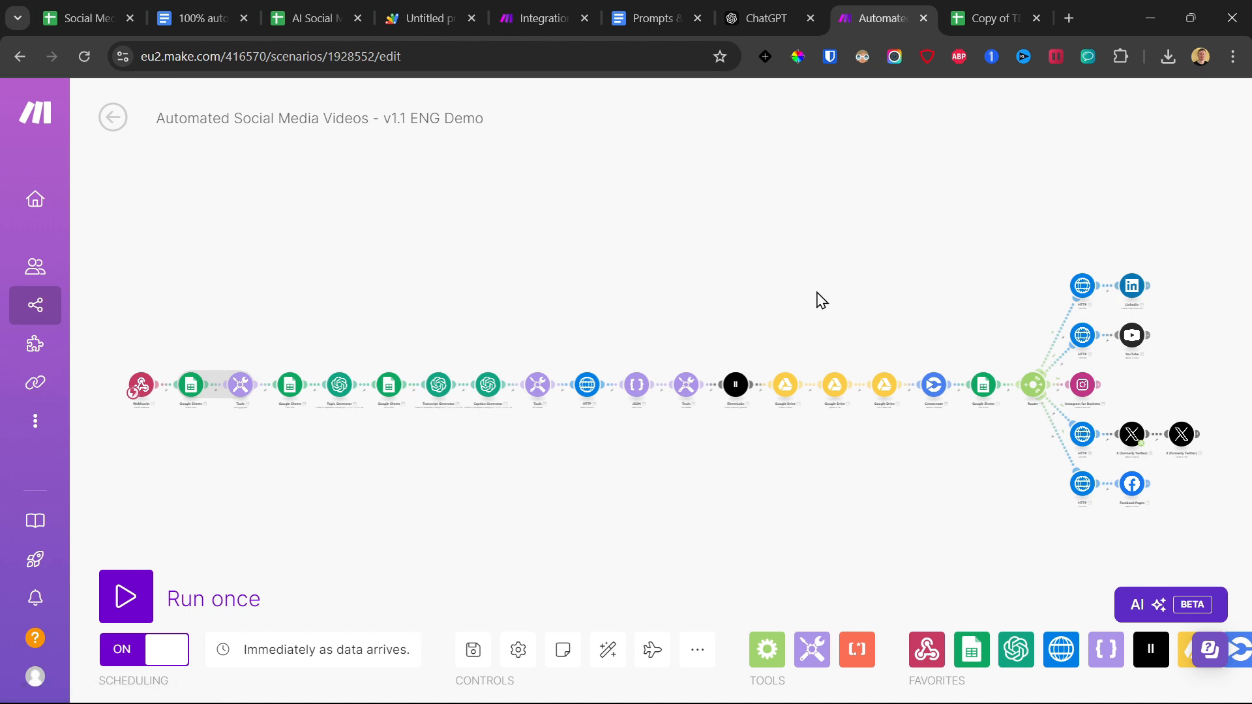
{"action": "left_click", "coordinate": [432, 2]}
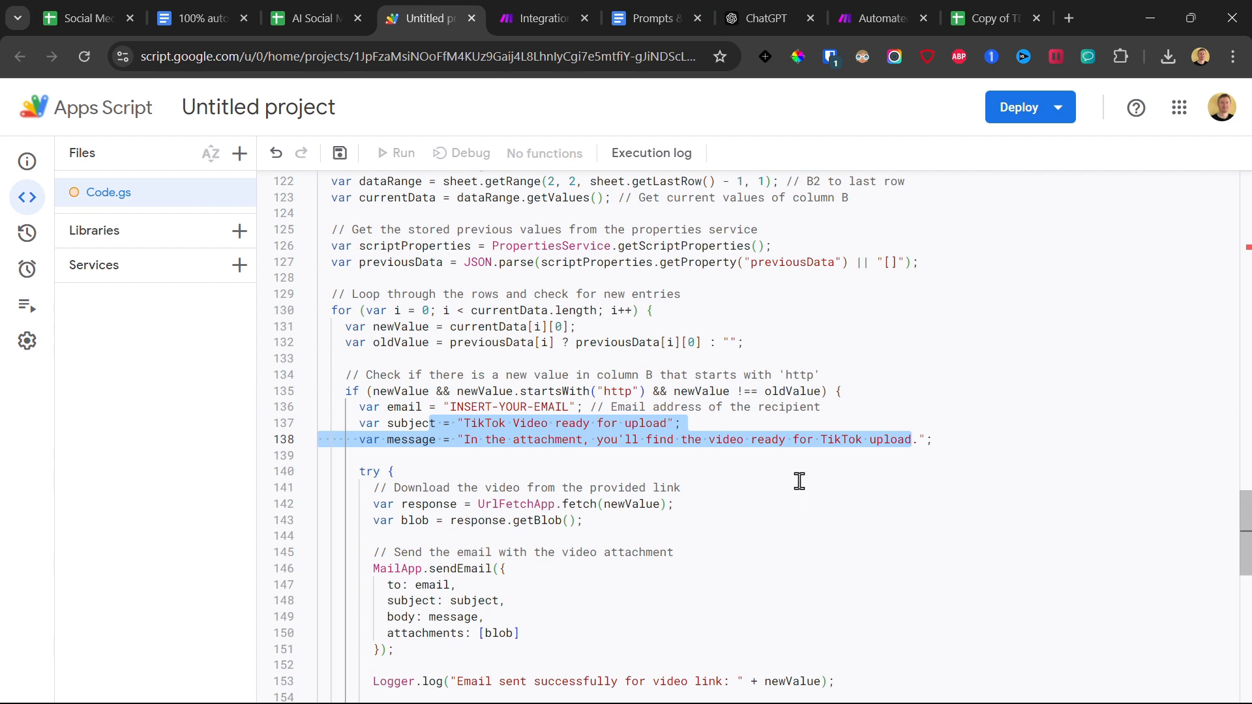
{"action": "left_click_drag", "start_coordinate": [978, 439], "coordinate": [451, 415]}
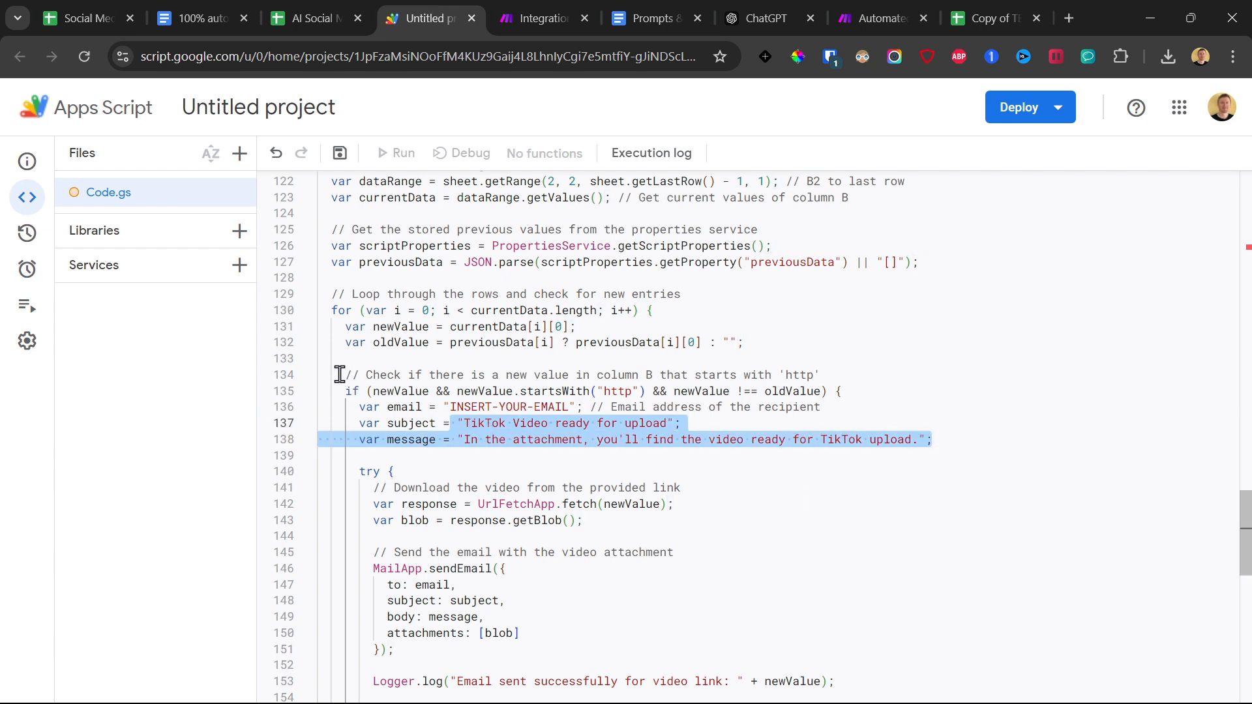
{"action": "left_click_drag", "start_coordinate": [340, 375], "coordinate": [929, 439]}
Replace the INSERT-YOUR-EMAIL placeholder in sendEmail with the recipient's email address and save the script project.
{"action": "left_click_drag", "start_coordinate": [450, 406], "coordinate": [569, 406]}
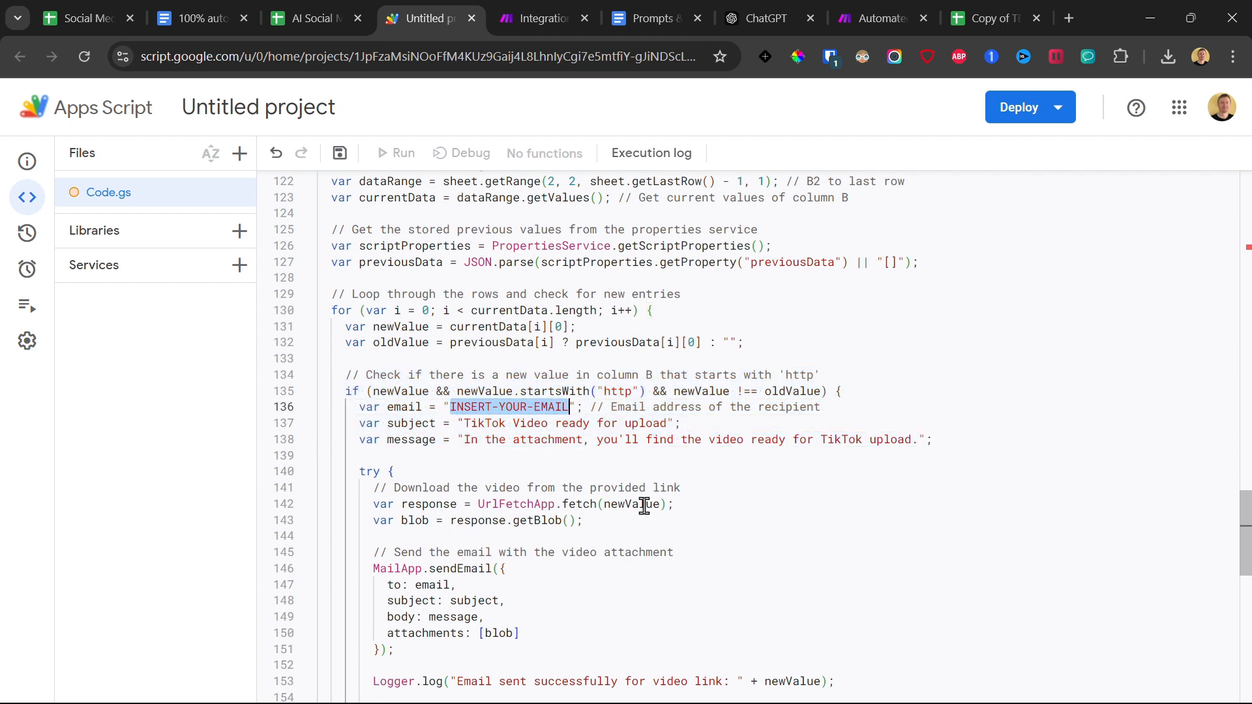
{"action": "key", "text": "ctrl+v"}
{"action": "left_click", "coordinate": [340, 153]}
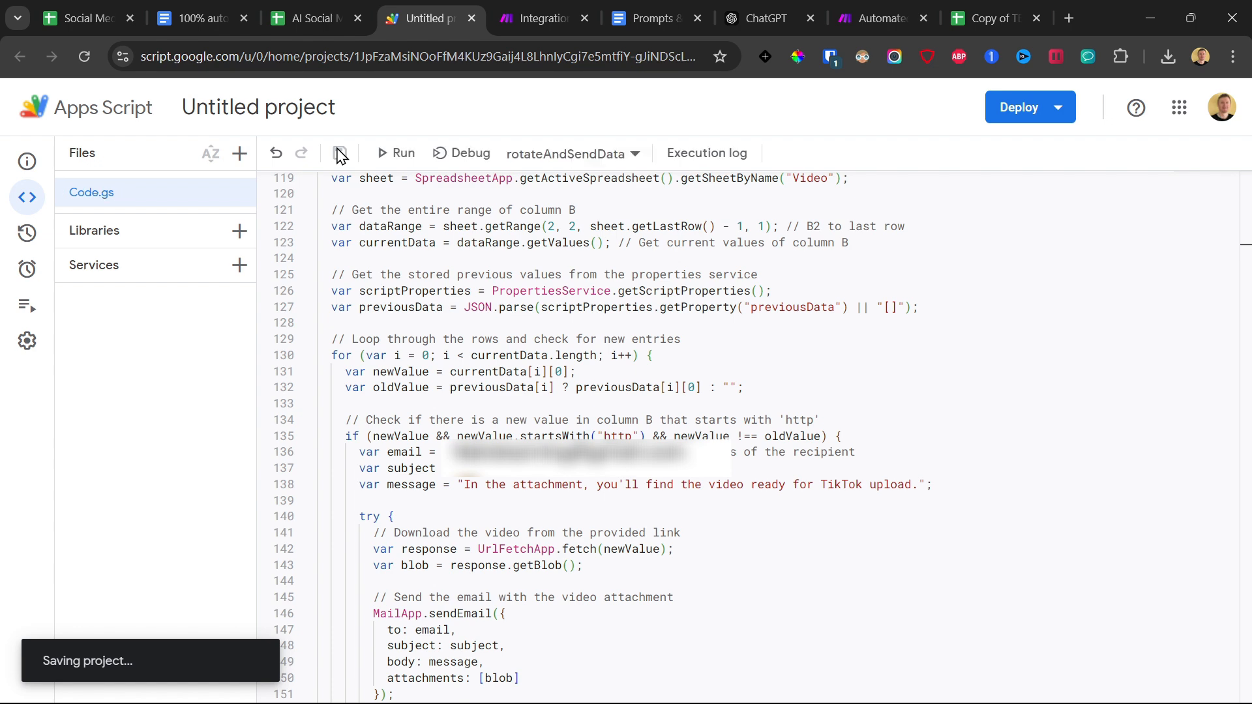
Rename the Apps Script project with the spreadsheet's copied title, "AI Social Media Videos Automation".
{"action": "left_click", "coordinate": [311, 6]}
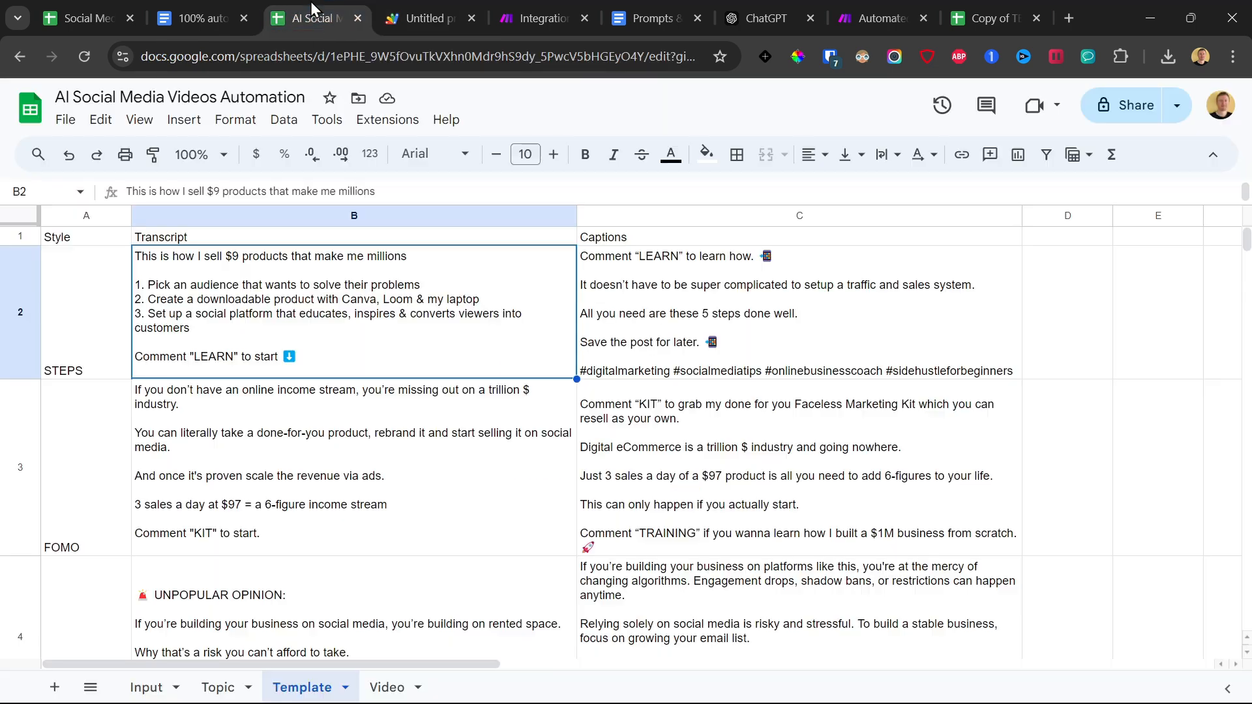
{"action": "left_click", "coordinate": [206, 98]}
{"action": "key", "text": "ctrl+c"}
{"action": "left_click", "coordinate": [406, 20]}
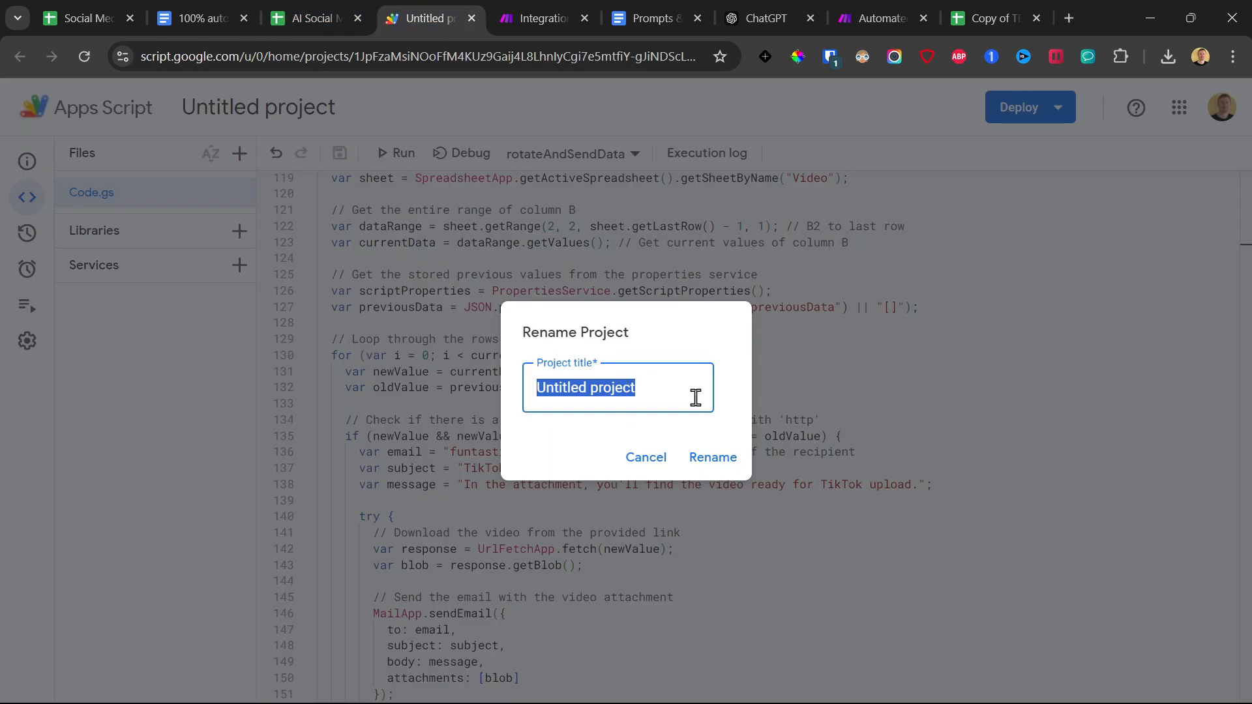
{"action": "key", "text": "ctrl+v"}
{"action": "left_click", "coordinate": [712, 457]}
Return to the Make webhook settings and read the note about sending a data sample to the webhook address.
{"action": "key", "text": "ctrl+Tab"}
{"action": "left_click_drag", "start_coordinate": [803, 350], "coordinate": [1077, 382]}
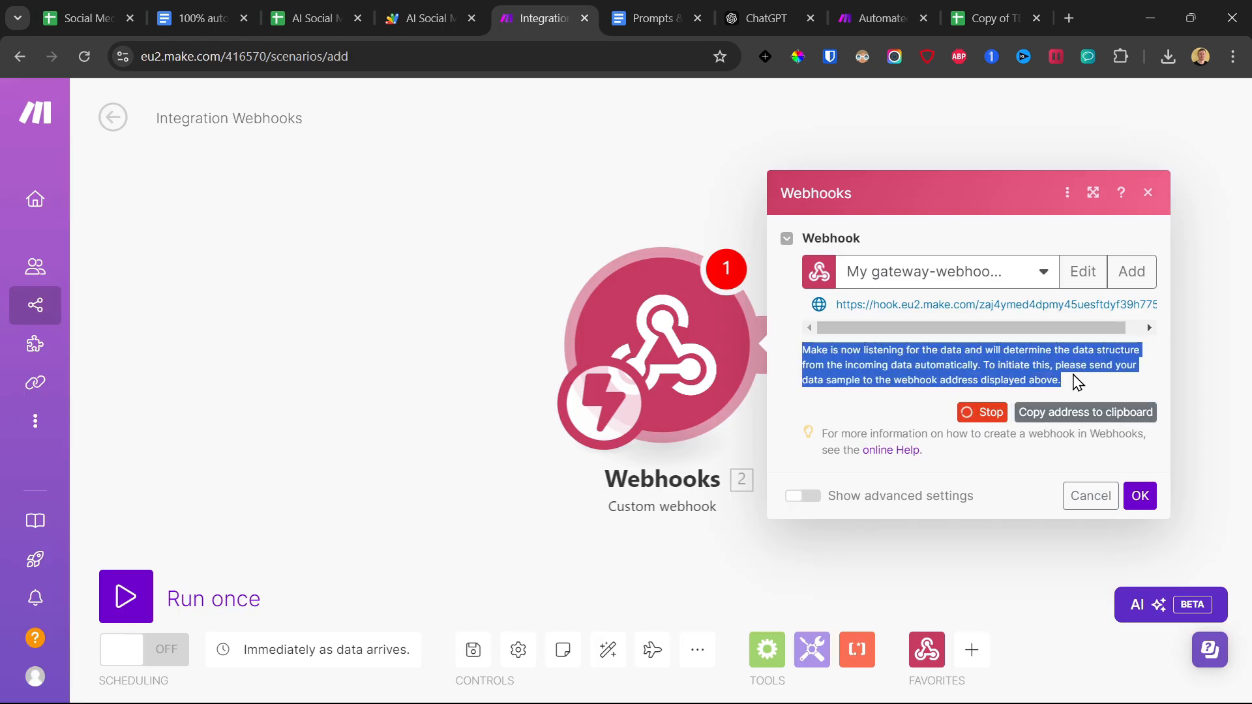
Run the rotateAndSendData function in Apps Script and grant the project the requested permissions with the Google account.
{"action": "left_click", "coordinate": [404, 5]}
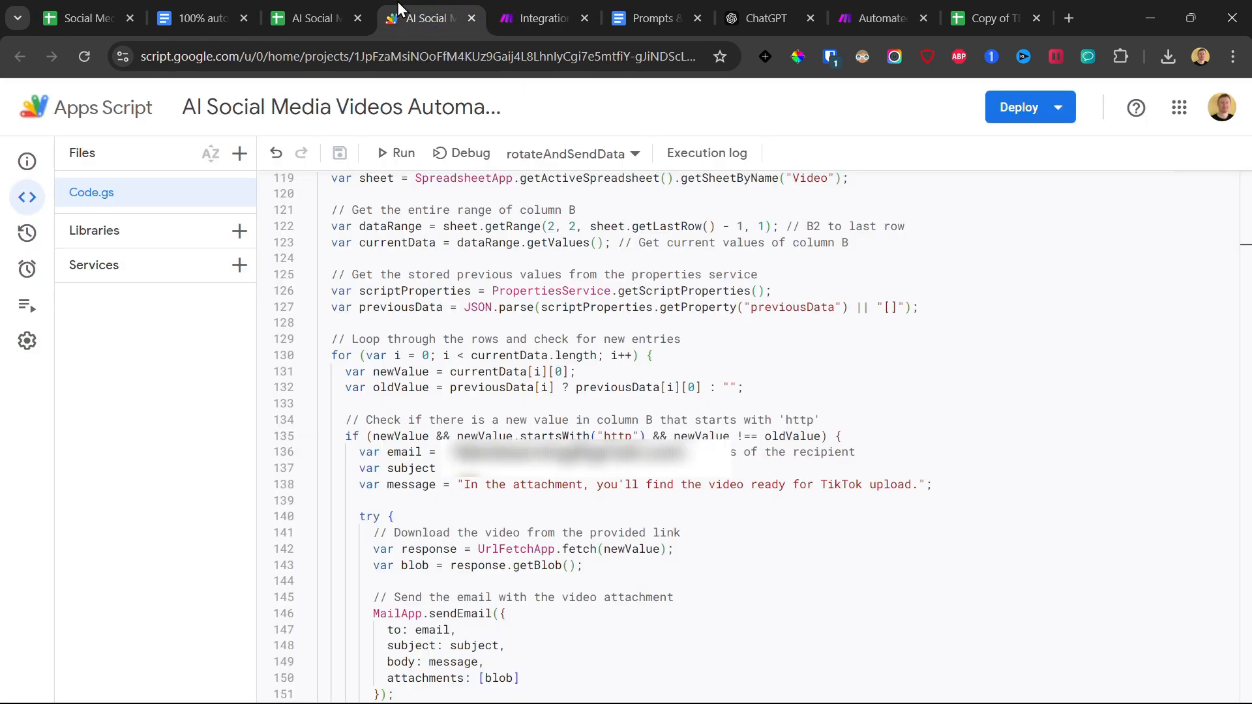
{"action": "left_click", "coordinate": [397, 155]}
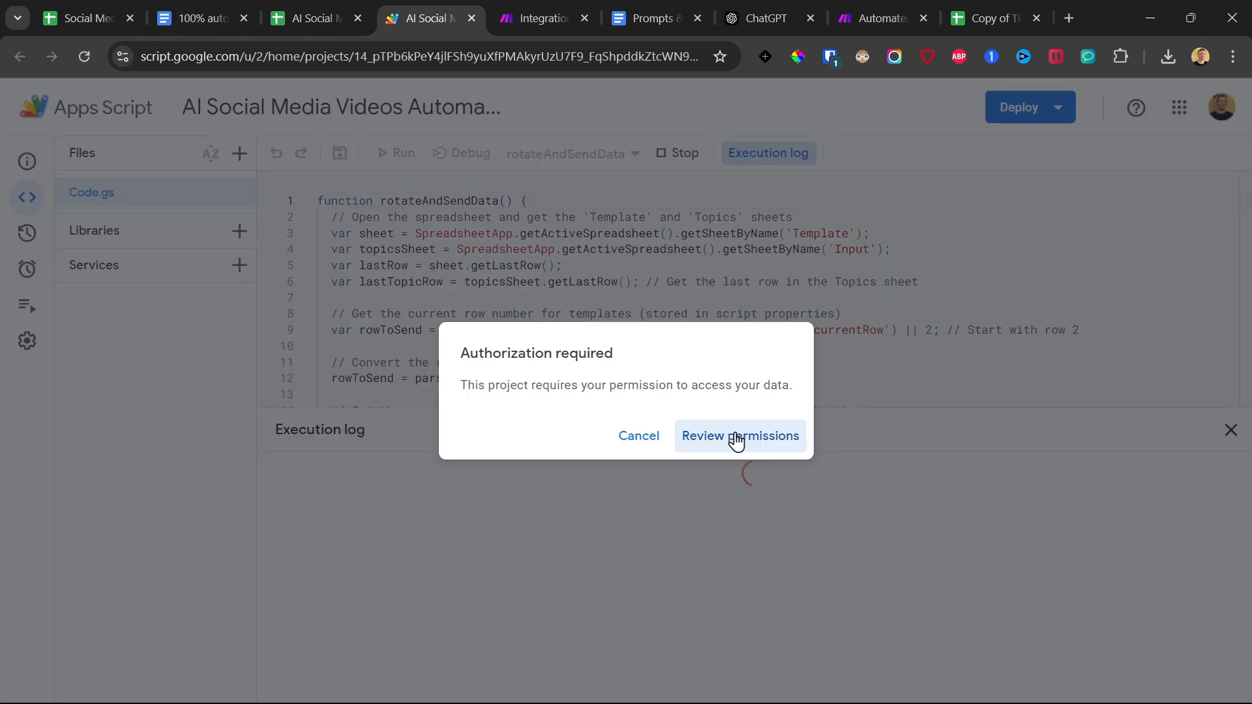
{"action": "left_click", "coordinate": [738, 442]}
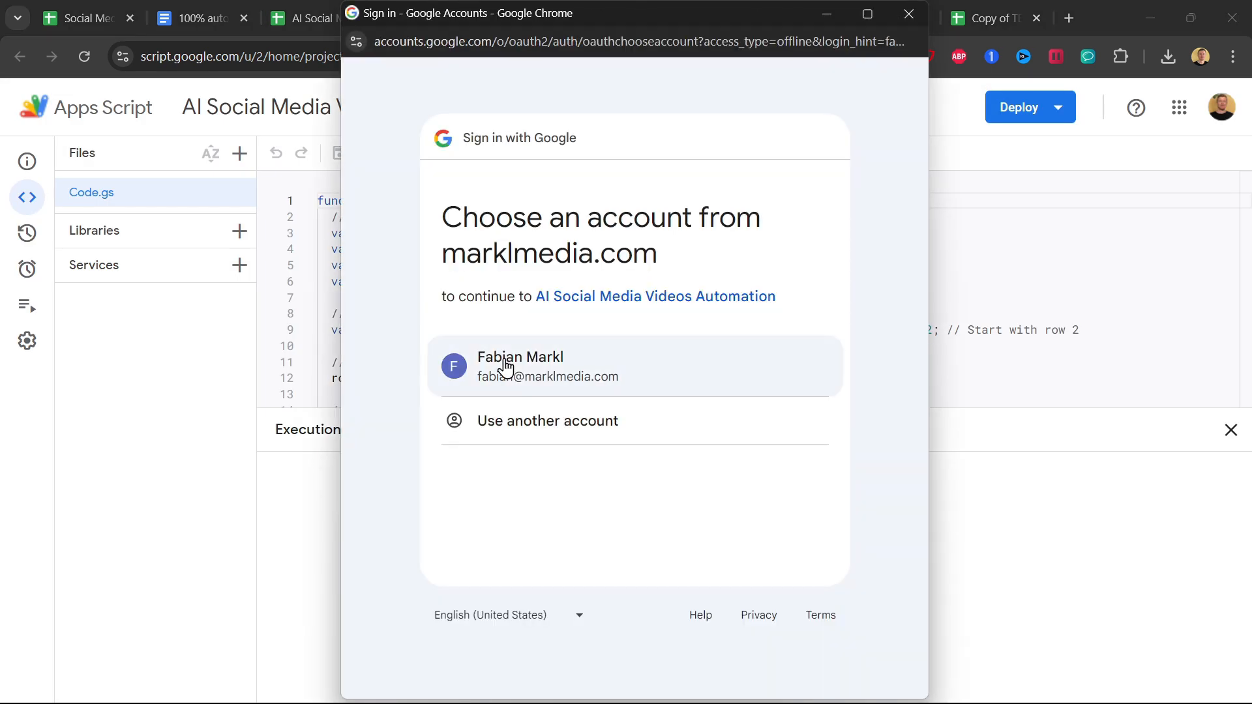
{"action": "left_click", "coordinate": [508, 366]}
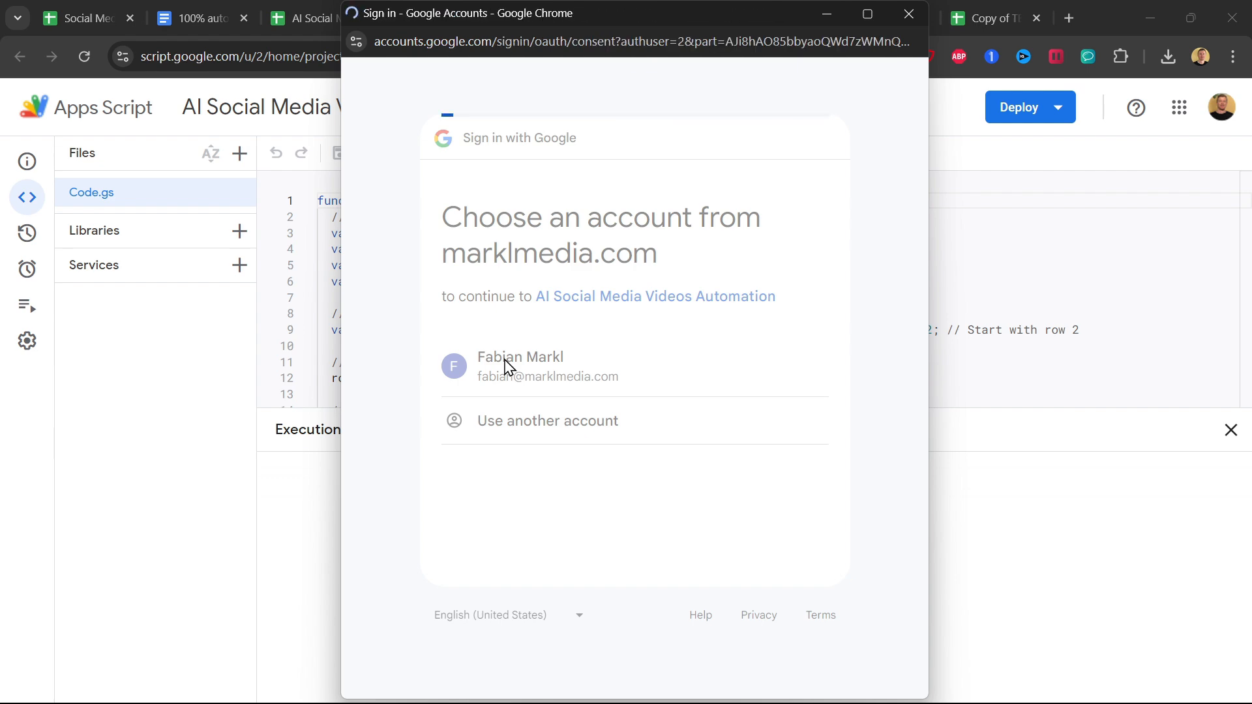
{"action": "scroll", "coordinate": [585, 308], "scroll_direction": "down", "scroll_amount": 4}
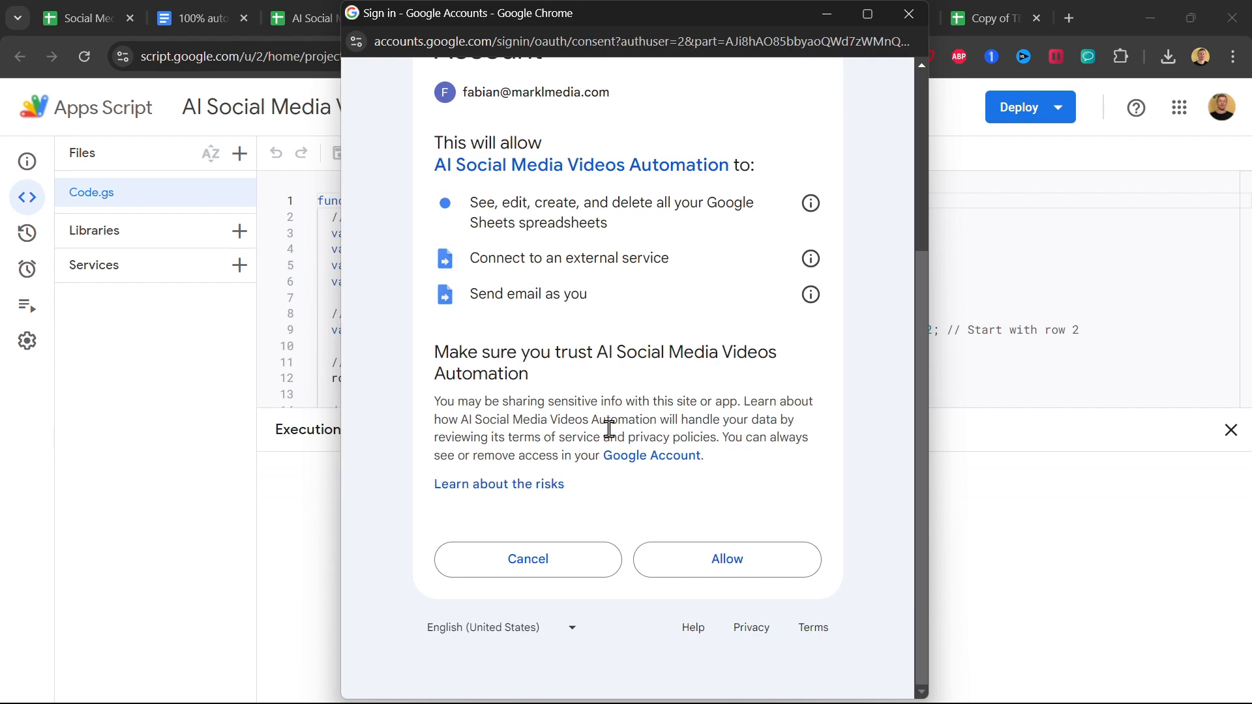
{"action": "left_click", "coordinate": [693, 567]}
Accept the webhook settings in Make and add a Google Sheets Search Rows module after the Webhooks module.
{"action": "left_click", "coordinate": [544, 18]}
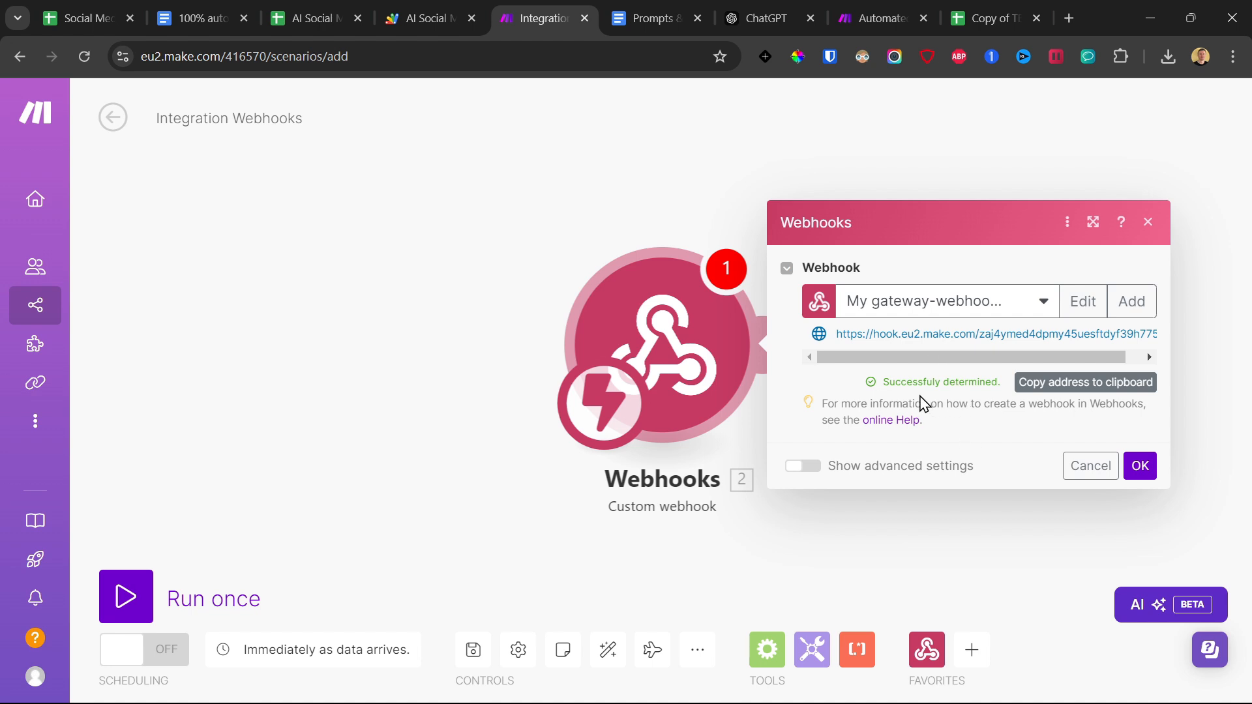
{"action": "left_click", "coordinate": [1140, 466]}
{"action": "left_click", "coordinate": [779, 339]}
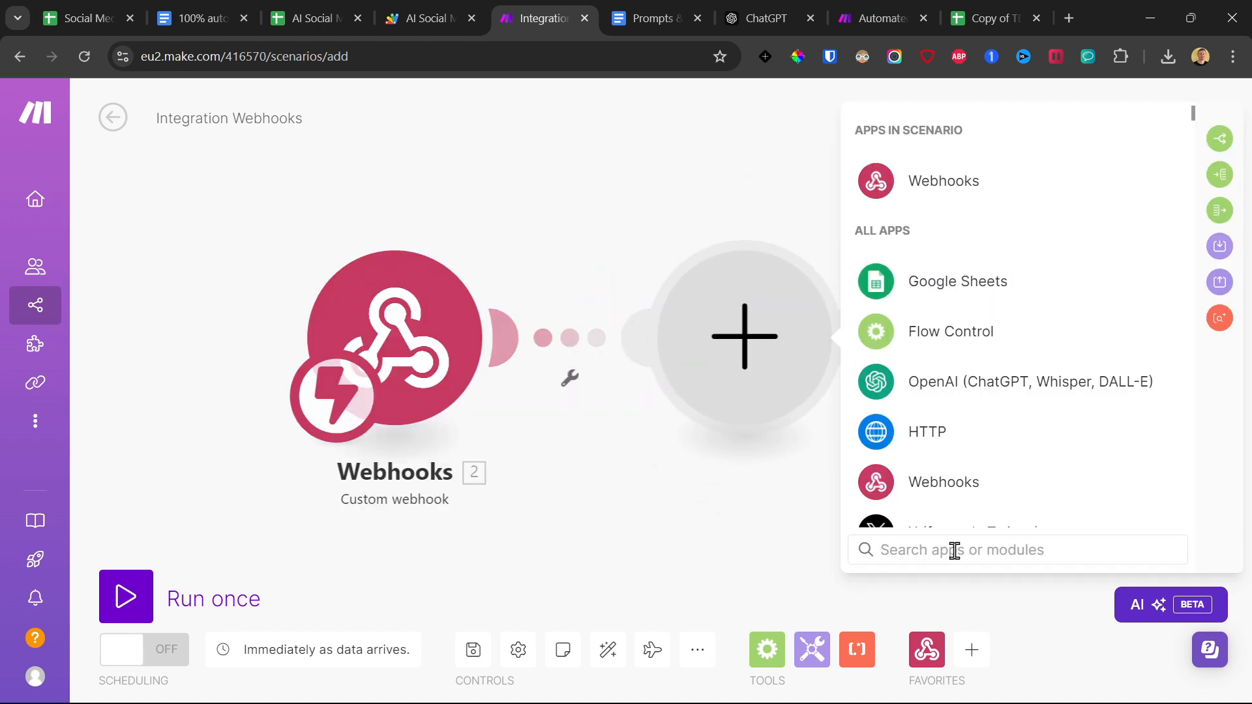
{"action": "type", "text": "google sheets"}
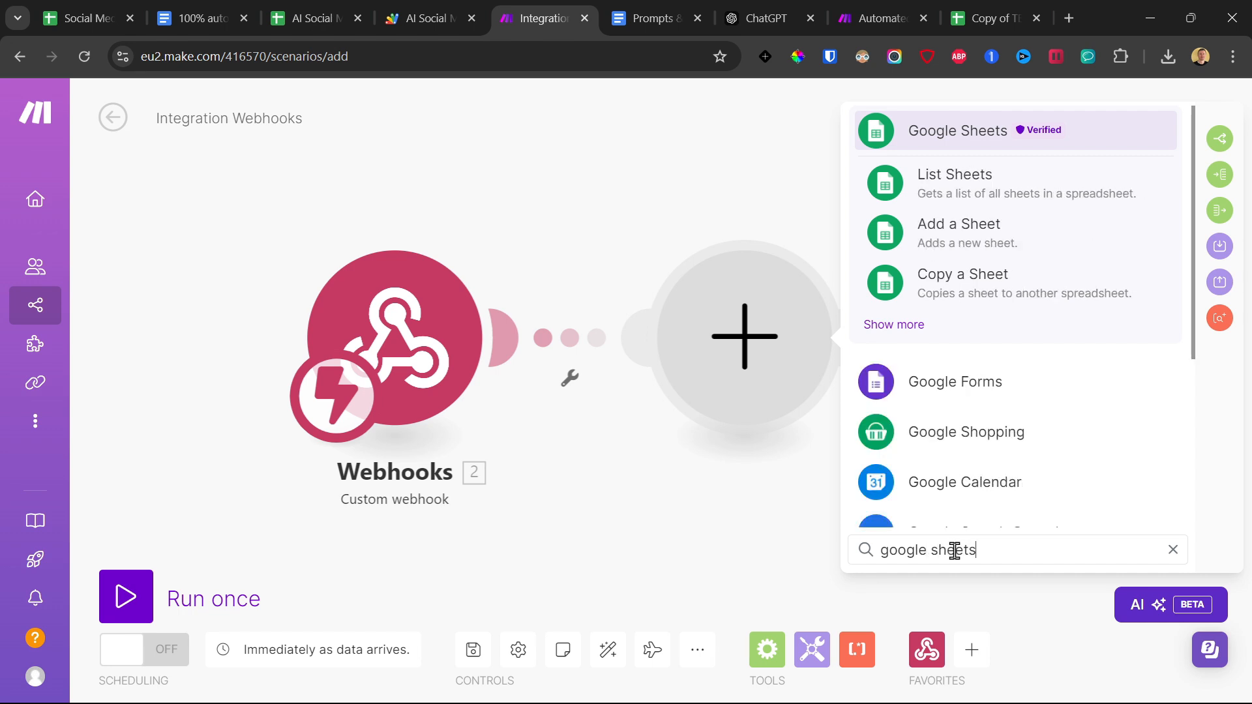
{"action": "left_click", "coordinate": [908, 333]}
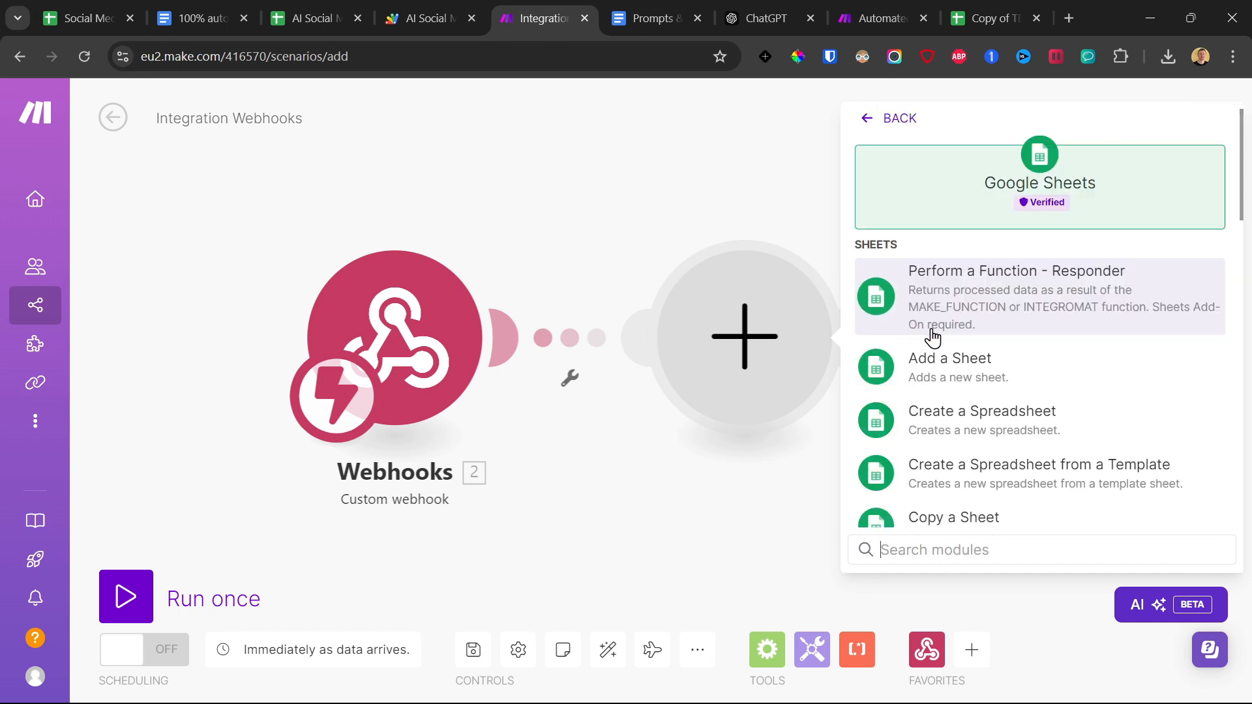
{"action": "scroll", "coordinate": [969, 332], "scroll_direction": "down", "scroll_amount": 10}
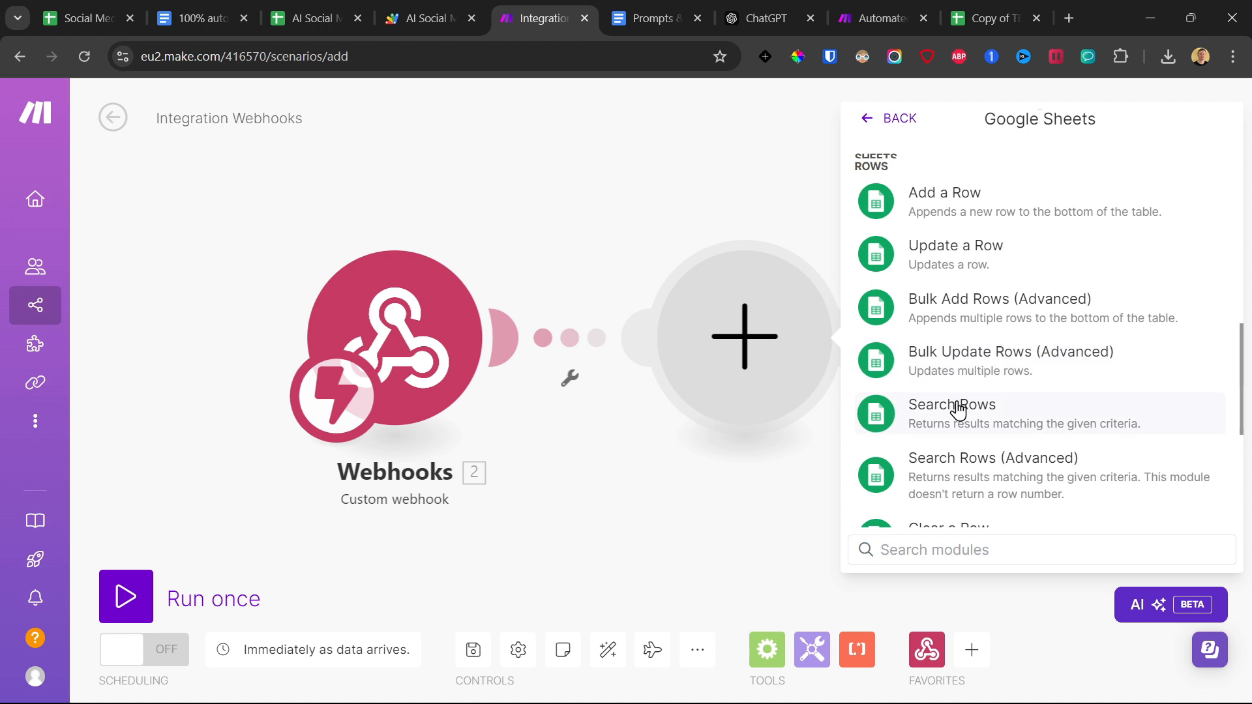
{"action": "left_click", "coordinate": [956, 409]}
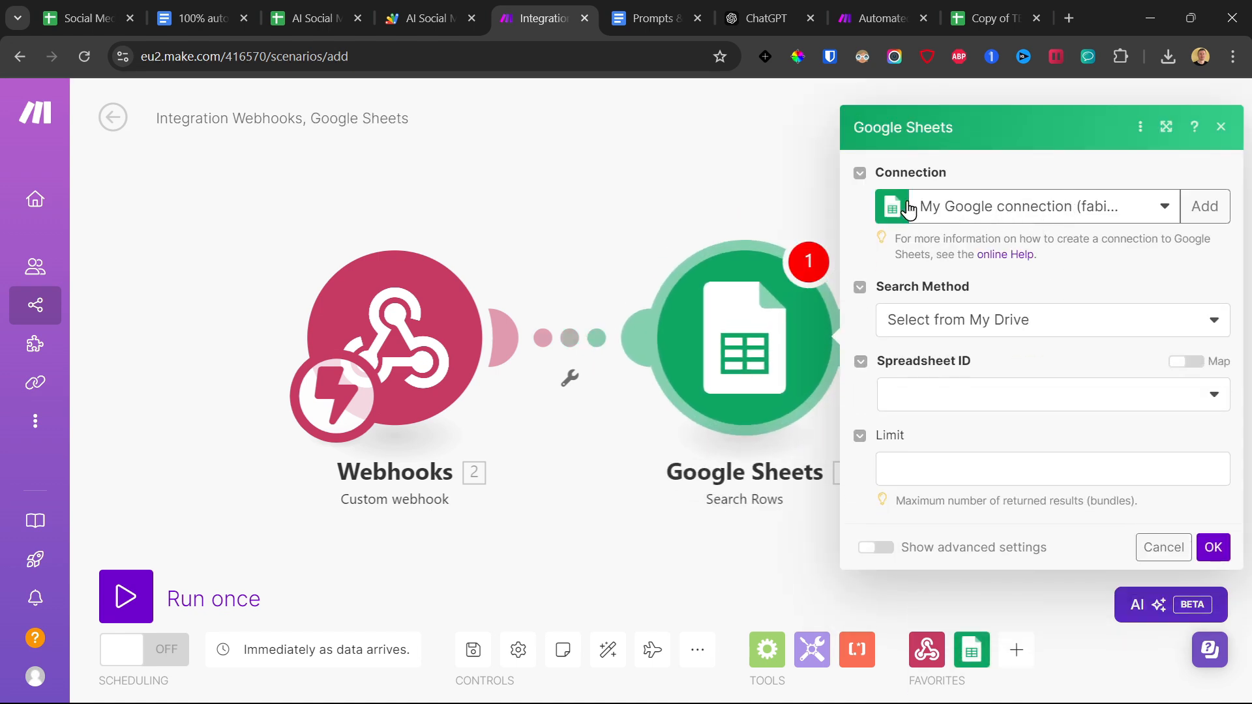
{"action": "left_click", "coordinate": [1204, 206]}
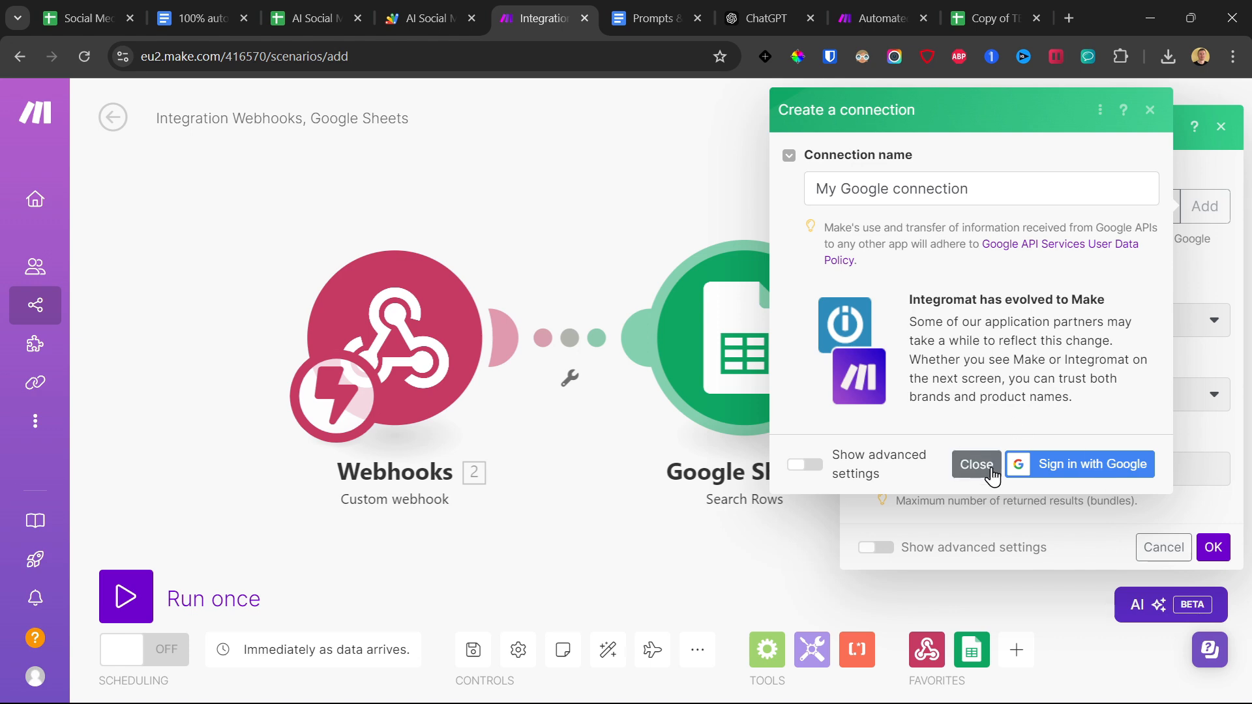
{"action": "left_click", "coordinate": [318, 12]}
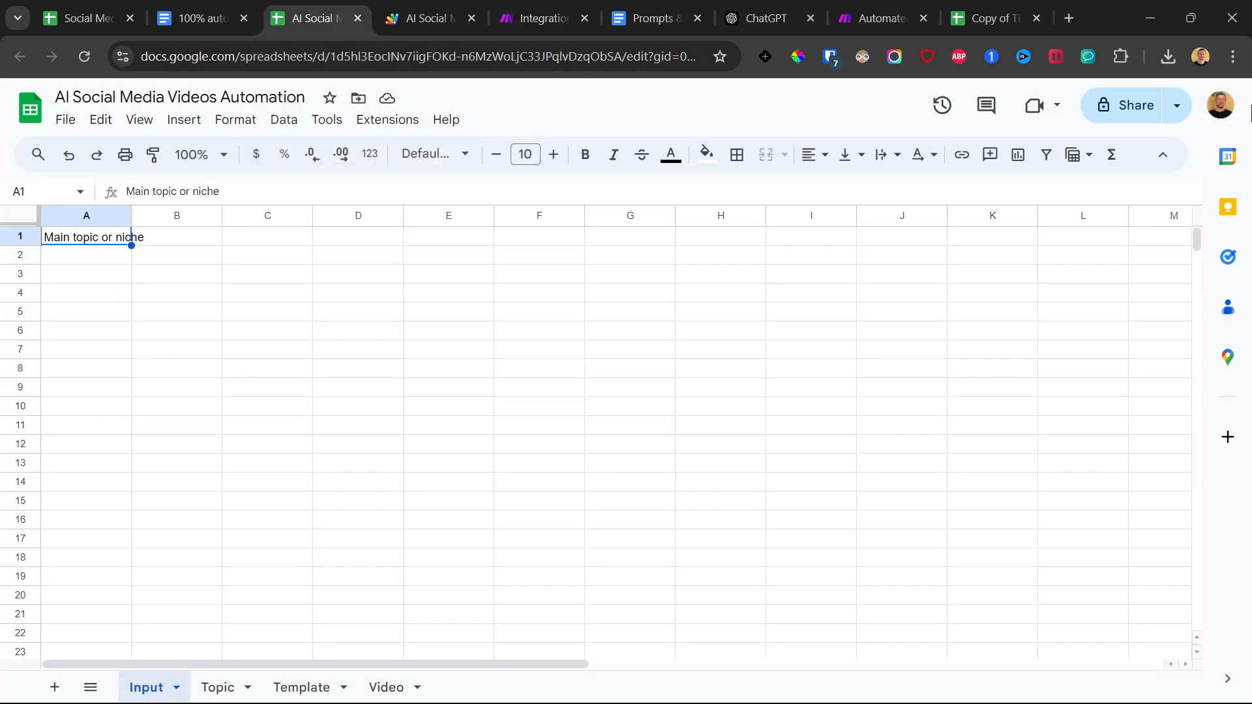
{"action": "double_click", "coordinate": [434, 56]}
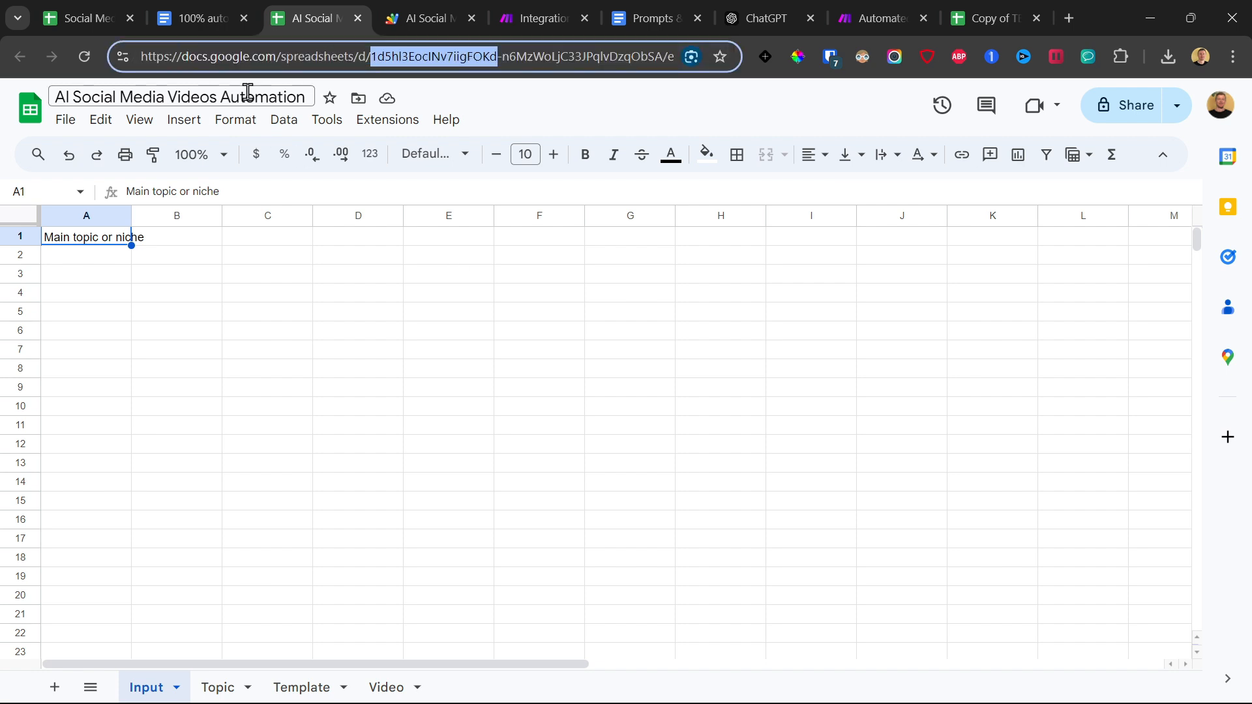
{"action": "left_click", "coordinate": [515, 123]}
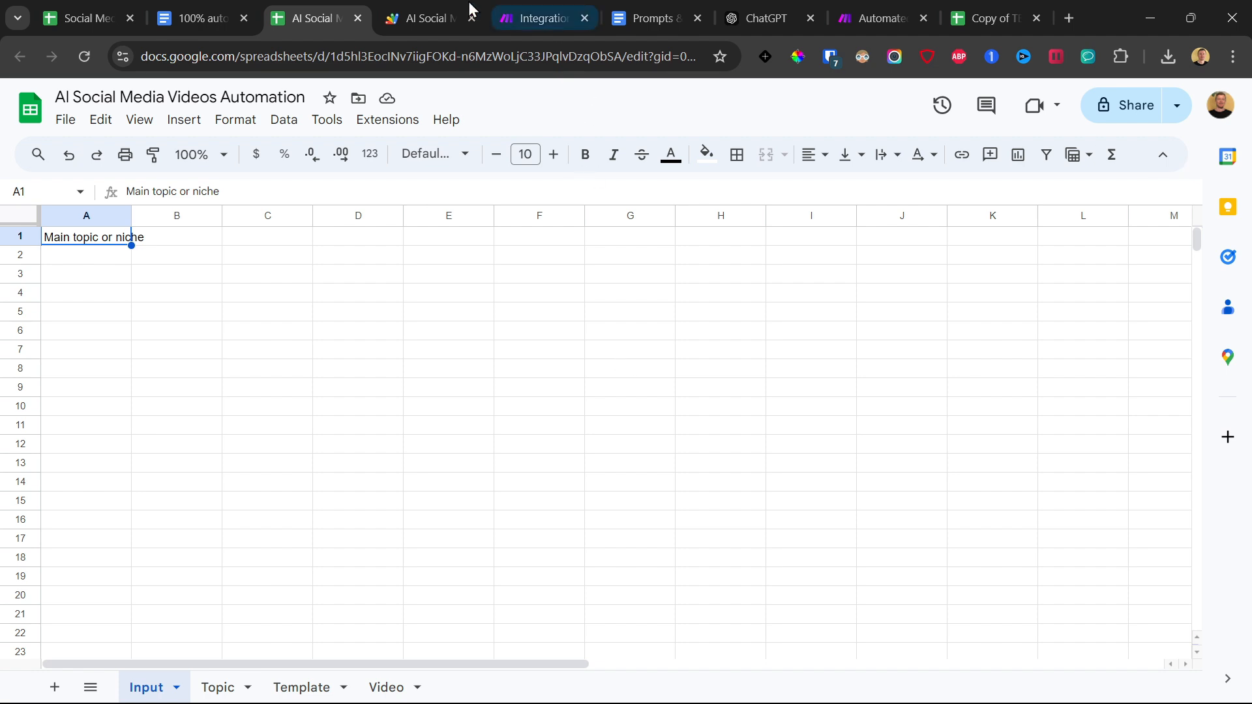
{"action": "left_click", "coordinate": [506, 16]}
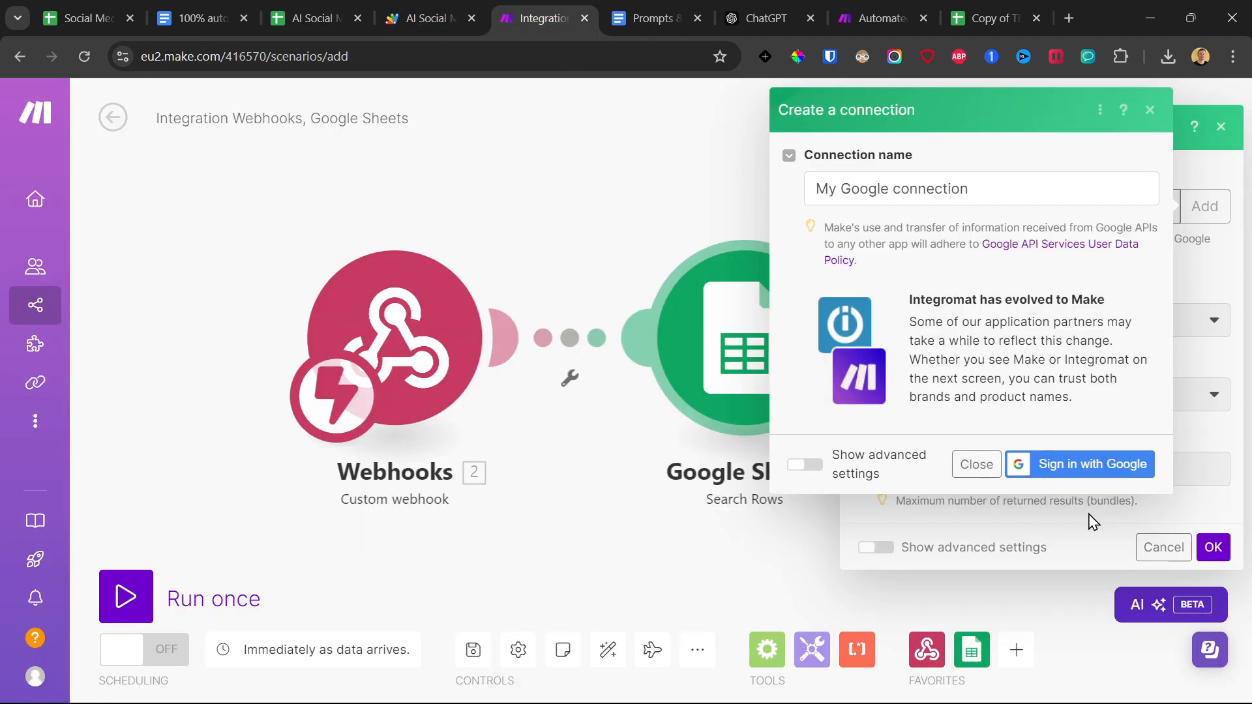
{"action": "left_click", "coordinate": [1149, 109]}
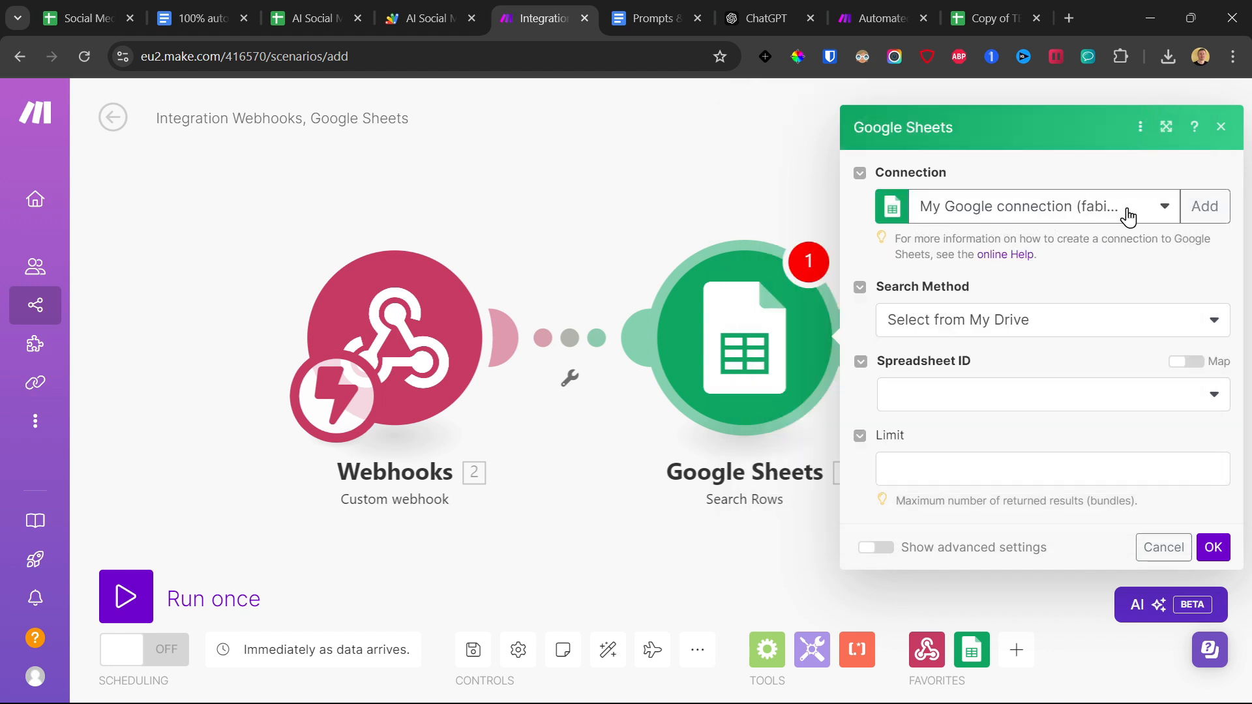
Set the Search Method to Select from all and copy the spreadsheet ID from the AI Social Media Videos Automation sheet's address.
{"action": "left_click", "coordinate": [961, 326]}
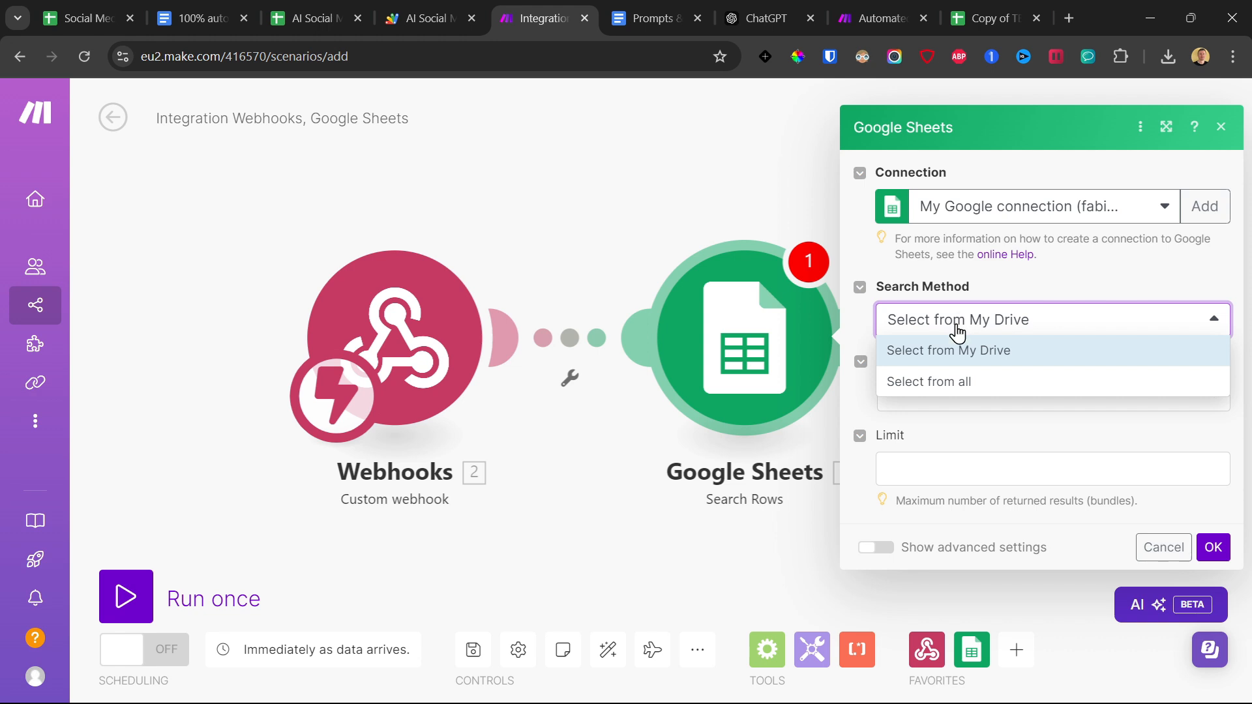
{"action": "left_click", "coordinate": [925, 381]}
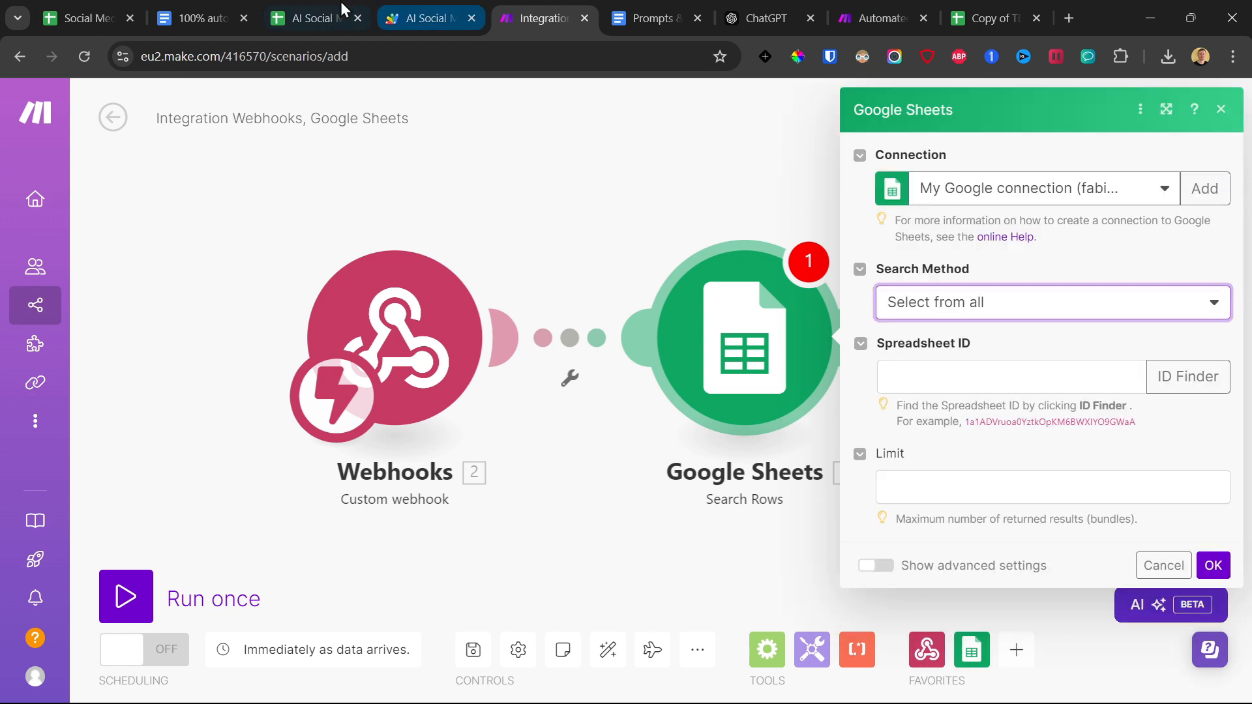
{"action": "left_click", "coordinate": [342, 9]}
{"action": "left_click_drag", "start_coordinate": [329, 57], "coordinate": [622, 60]}
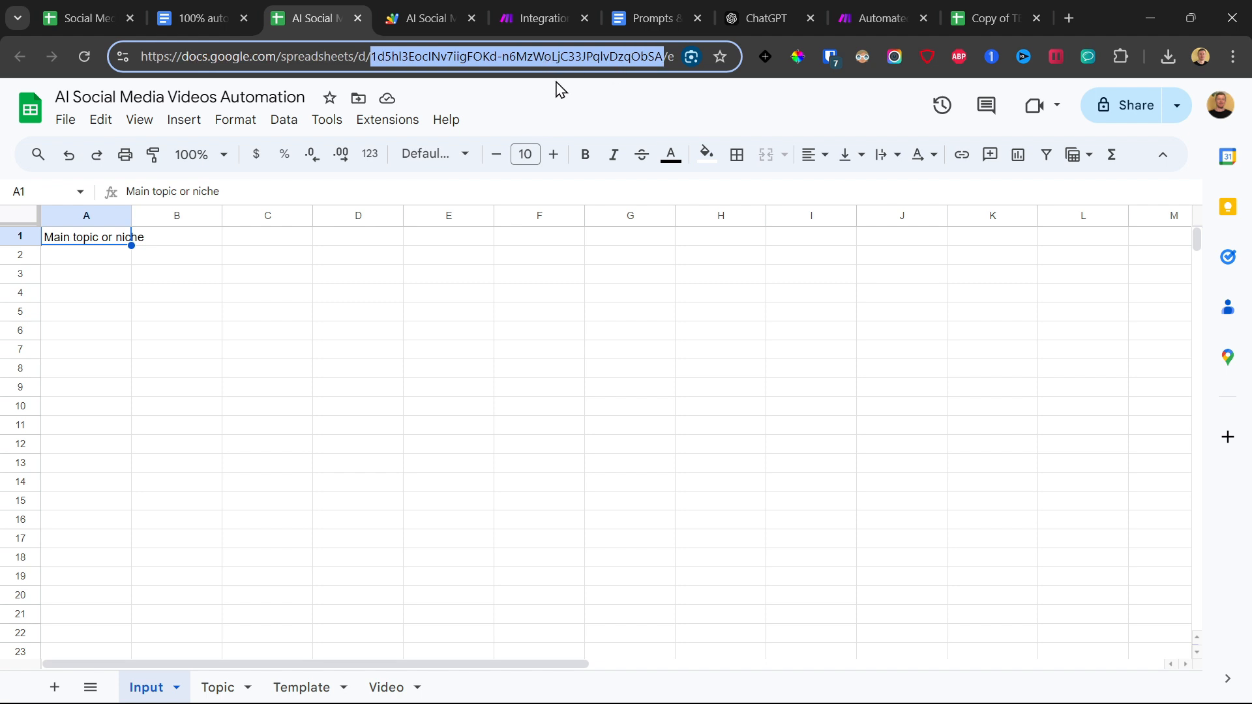
{"action": "right_click", "coordinate": [523, 57]}
{"action": "left_click", "coordinate": [609, 217]}
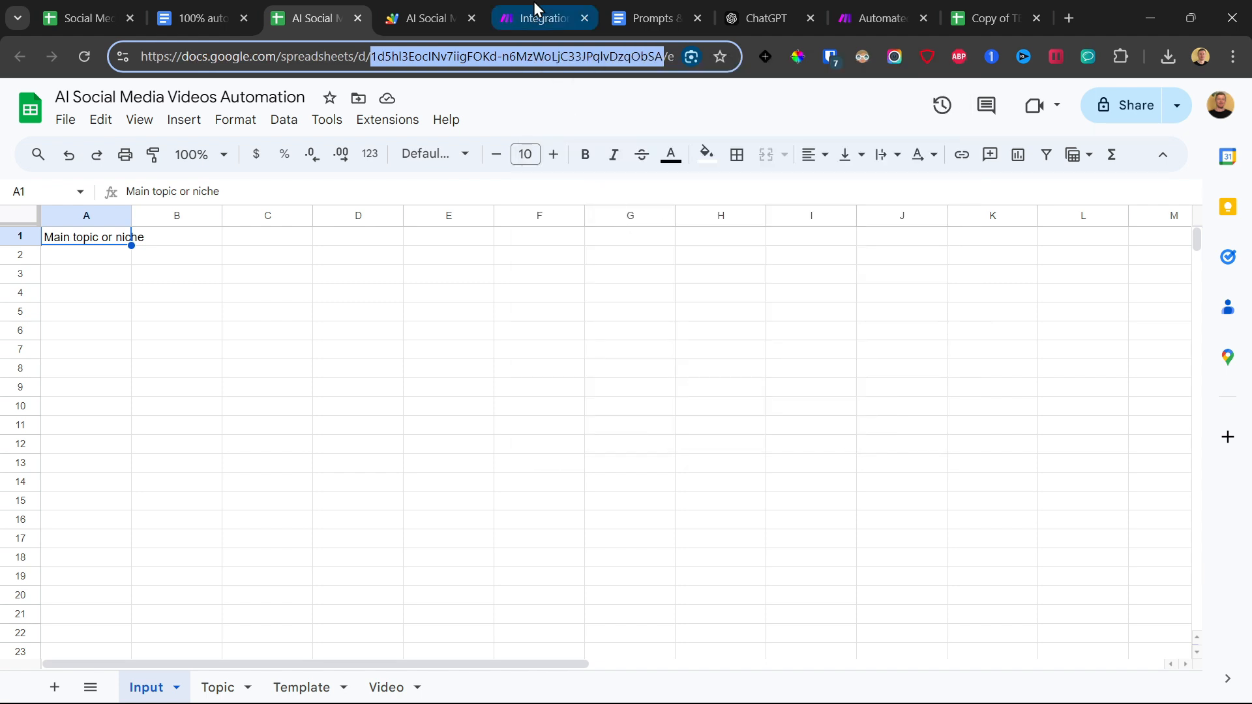
Paste the copied ID as the Search Rows module's Spreadsheet ID and choose Topic as the Sheet Name.
{"action": "left_click", "coordinate": [535, 5]}
{"action": "left_click", "coordinate": [1008, 383]}
{"action": "key", "text": "ctrl+v"}
{"action": "left_click", "coordinate": [1059, 357]}
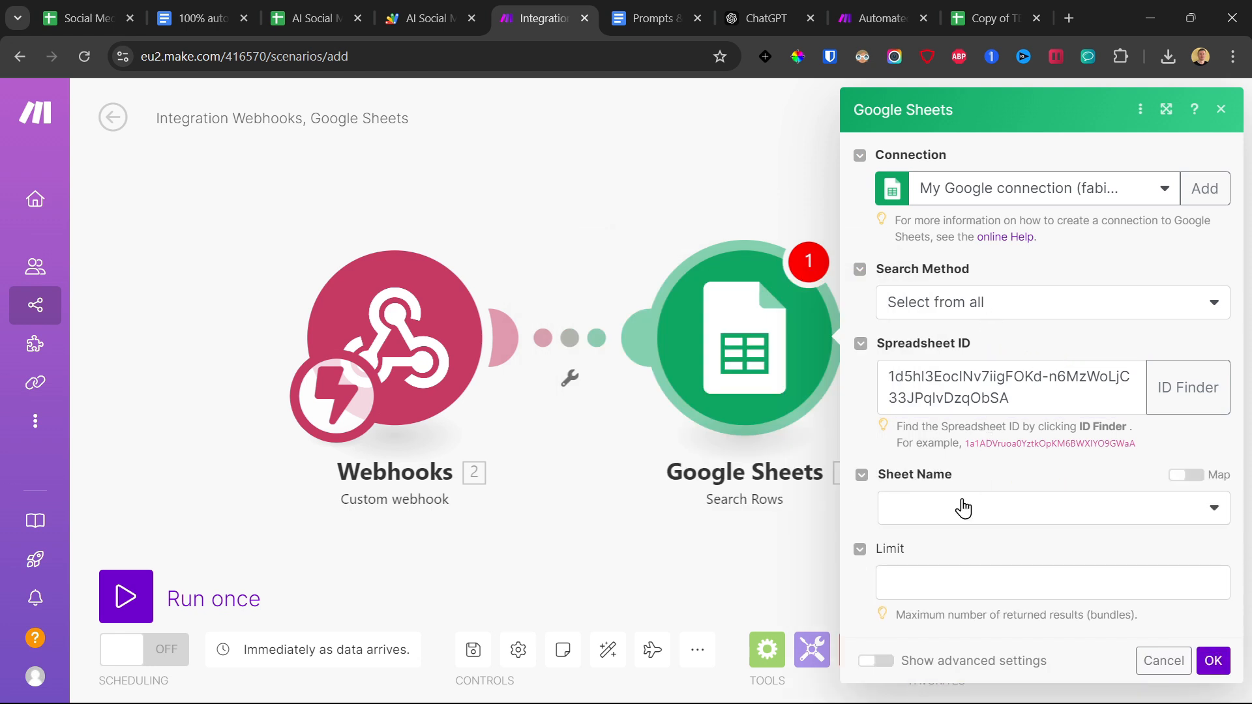
{"action": "left_click", "coordinate": [962, 508]}
{"action": "left_click", "coordinate": [938, 538]}
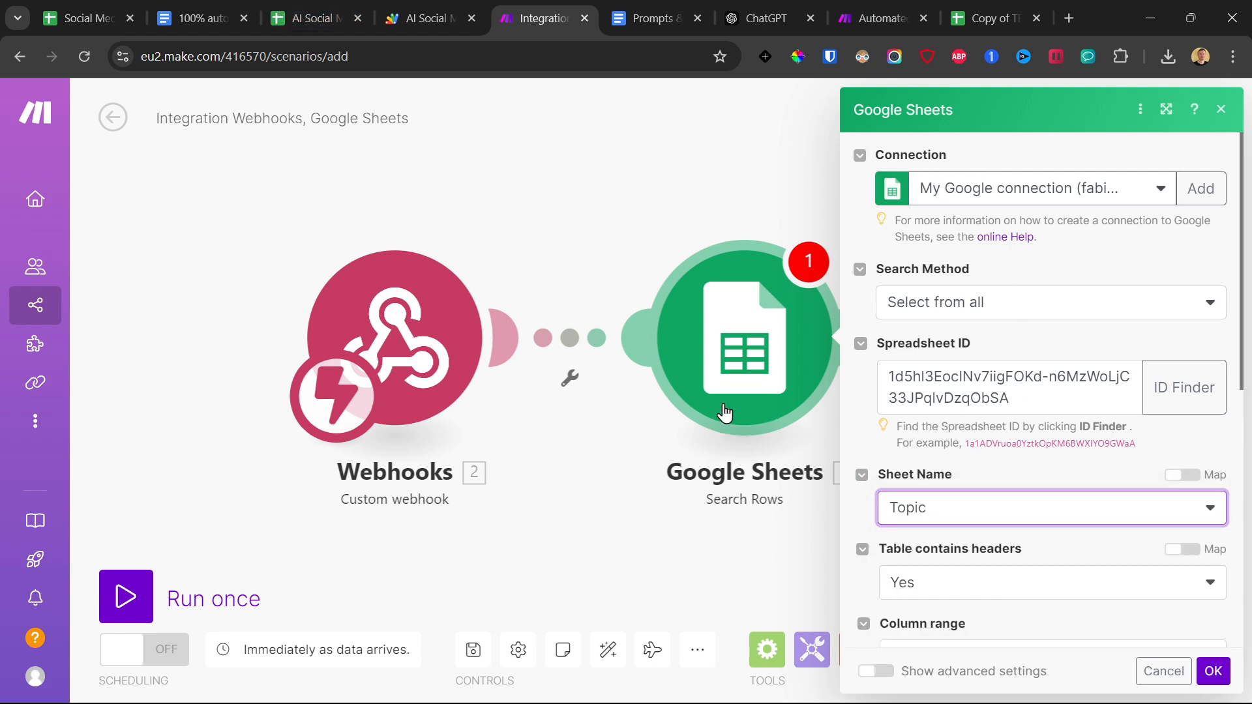
Examine the Subtopics column on the Topic sheet of the Social Media Video AI Automation spreadsheet.
{"action": "left_click", "coordinate": [333, 9]}
{"action": "left_click", "coordinate": [82, 18]}
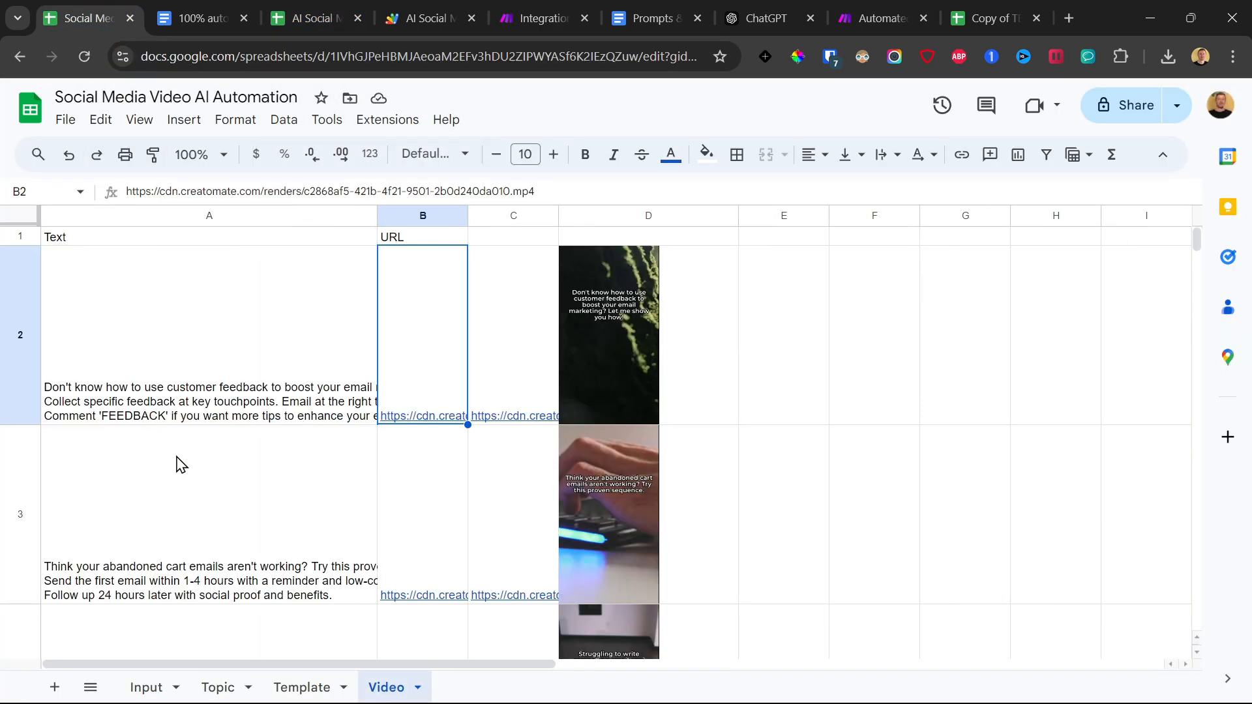
{"action": "left_click", "coordinate": [218, 687]}
{"action": "left_click_drag", "start_coordinate": [137, 266], "coordinate": [103, 547]}
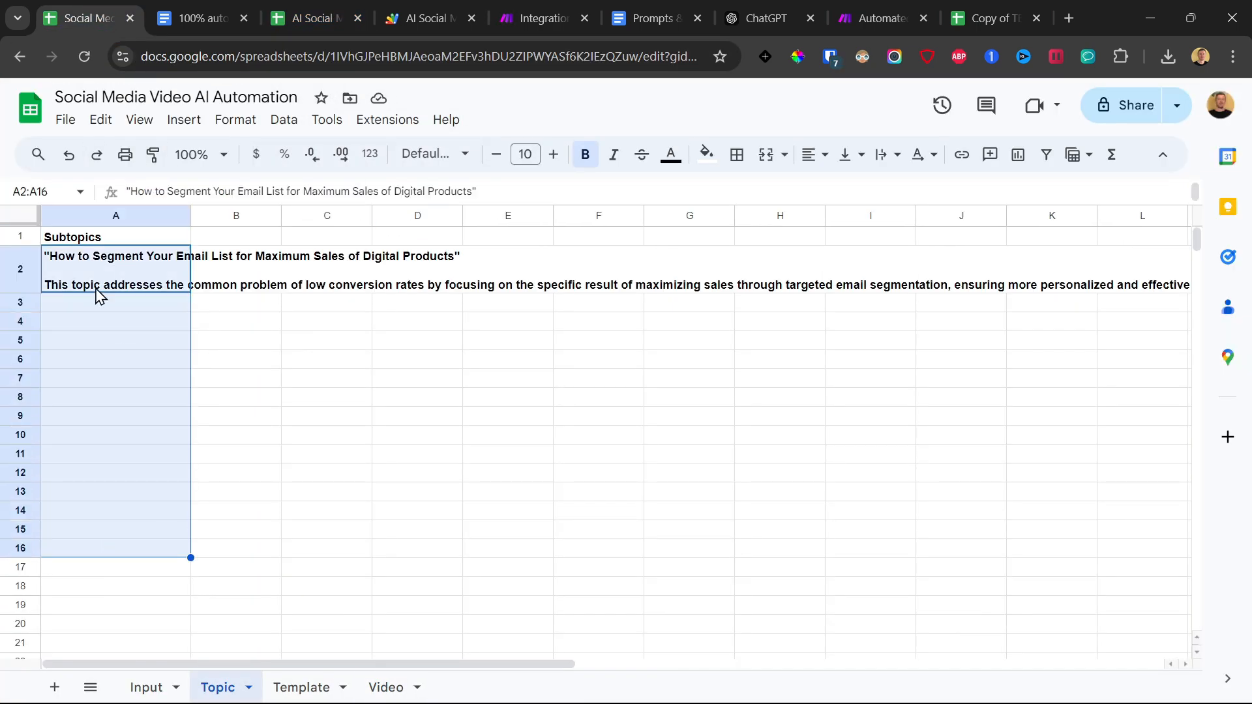
{"action": "left_click_drag", "start_coordinate": [83, 262], "coordinate": [86, 511]}
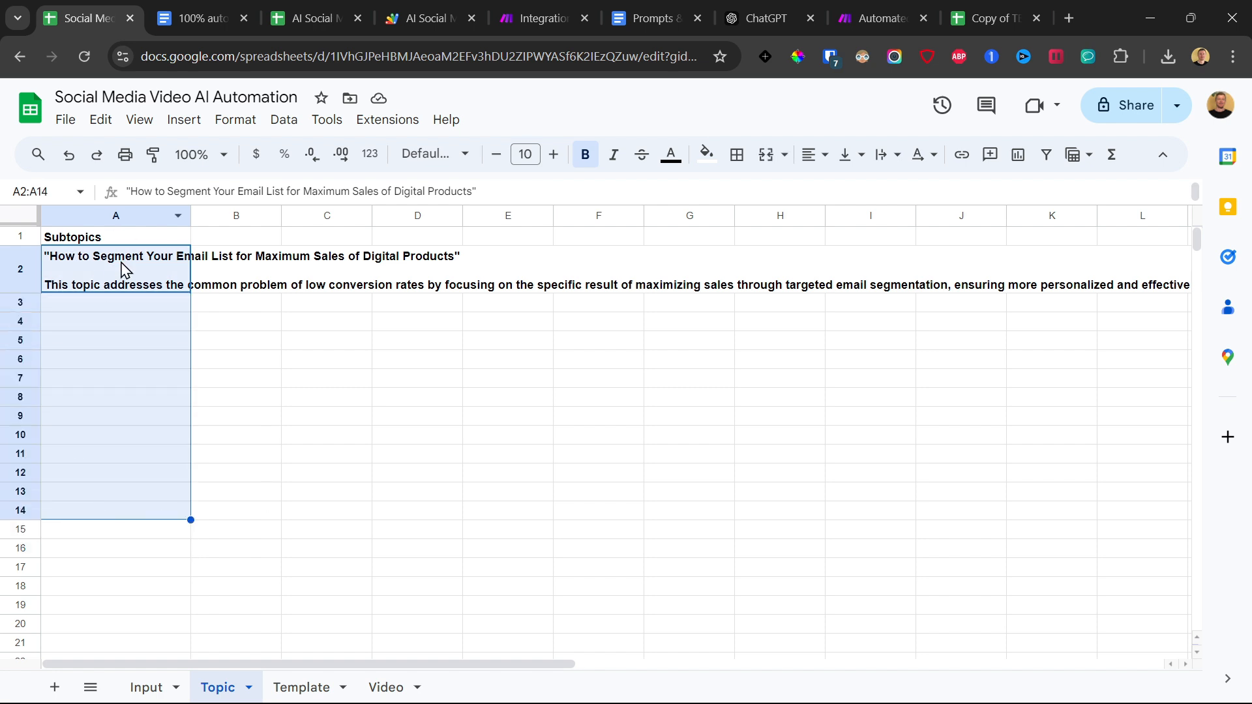
{"action": "left_click_drag", "start_coordinate": [89, 282], "coordinate": [88, 444]}
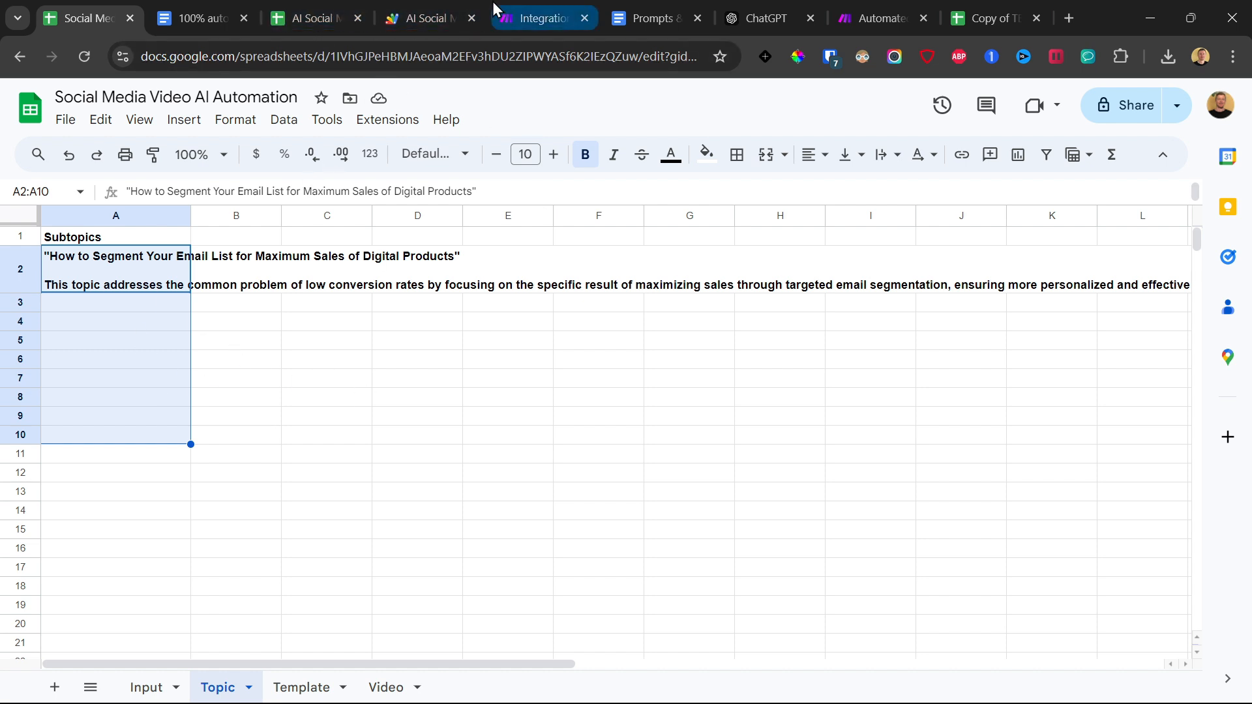
{"action": "left_click_drag", "start_coordinate": [140, 271], "coordinate": [109, 478]}
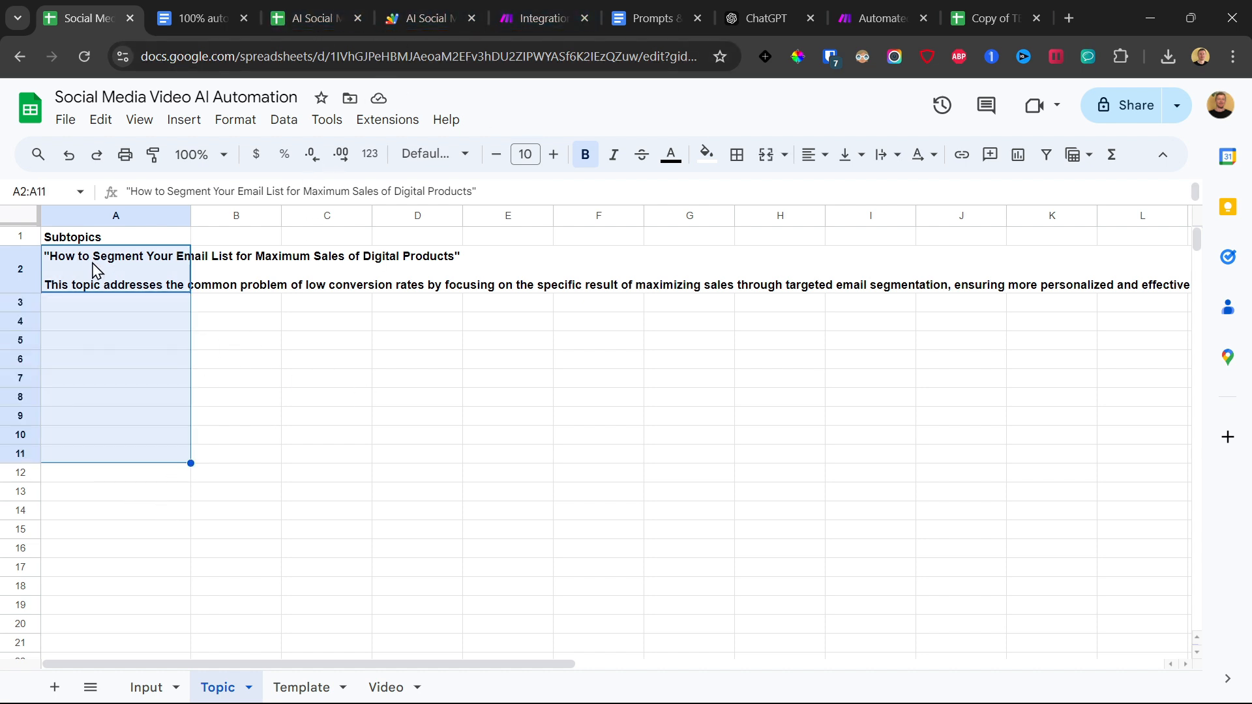
{"action": "left_click_drag", "start_coordinate": [95, 268], "coordinate": [78, 481]}
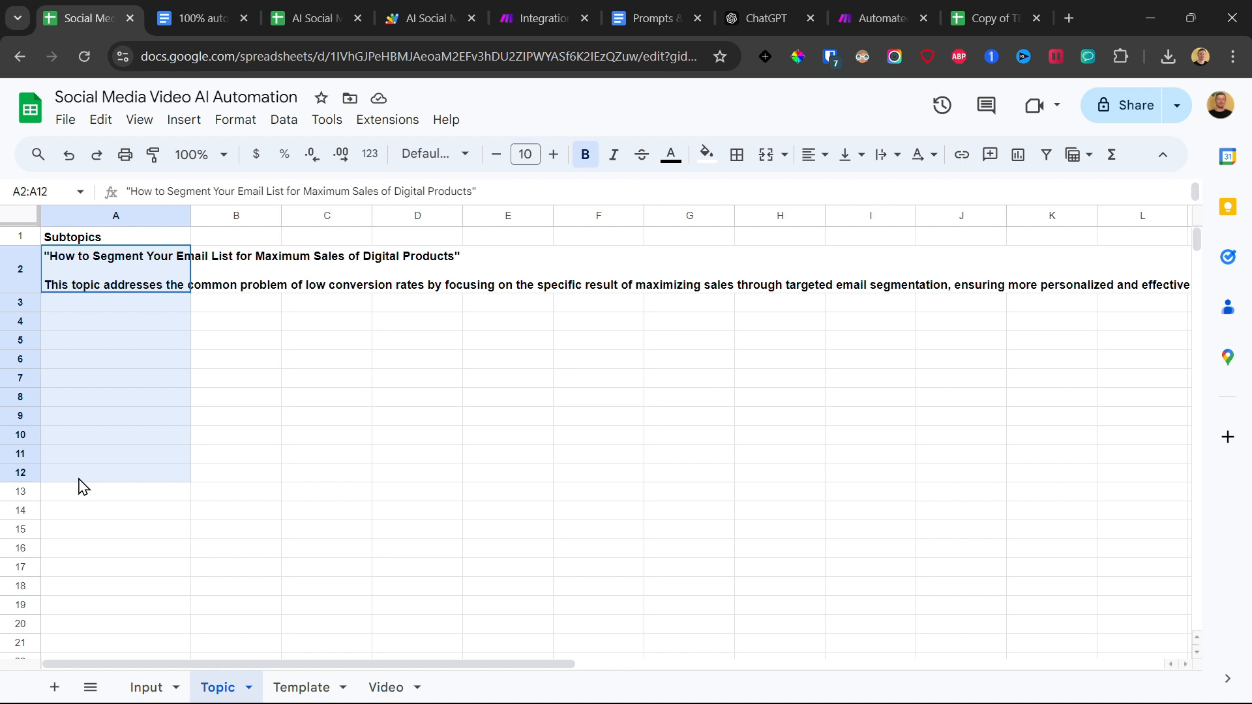
Return to the Search Rows settings in Make and set the Column range to A-Z.
{"action": "left_click", "coordinate": [525, 5]}
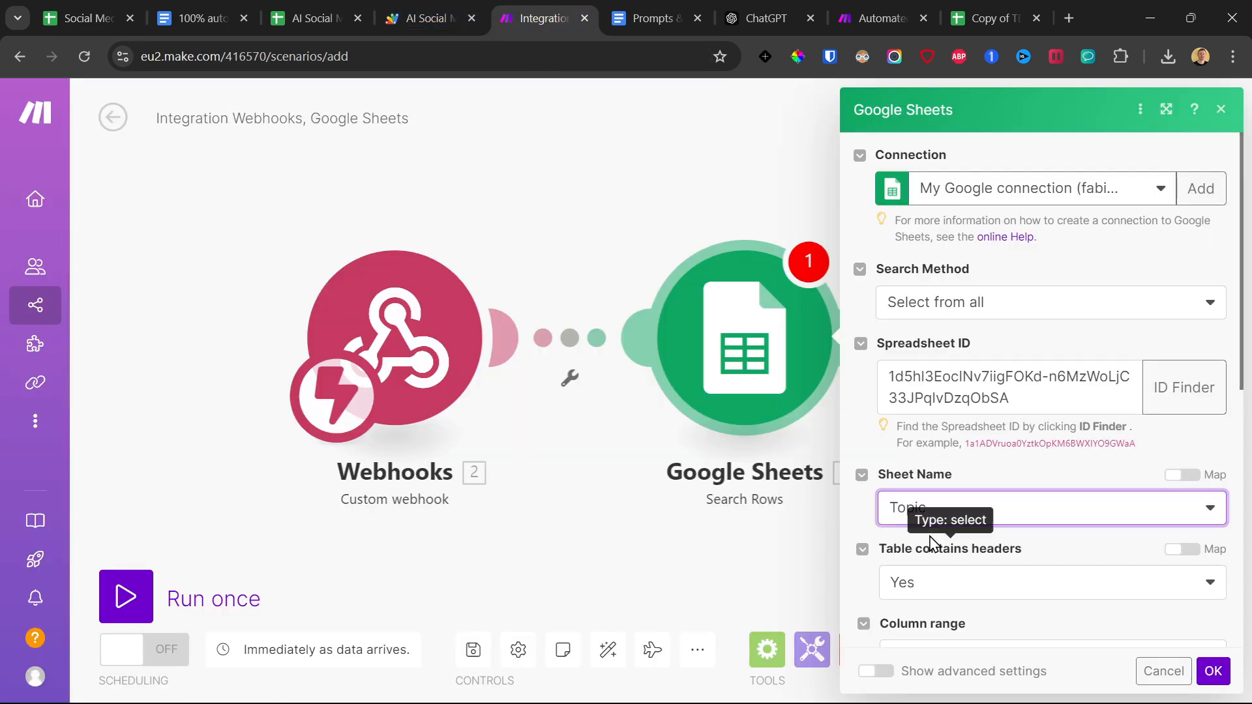
{"action": "scroll", "coordinate": [932, 541], "scroll_direction": "down", "scroll_amount": 4}
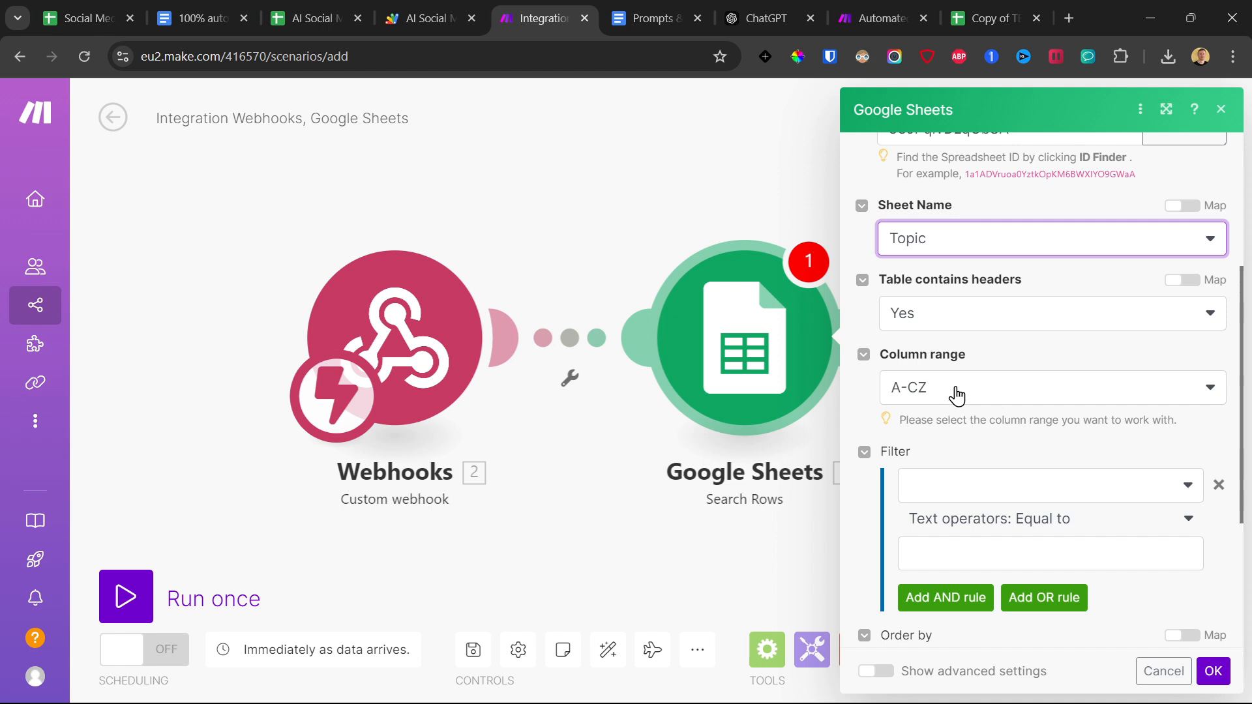
{"action": "left_click", "coordinate": [1017, 399]}
{"action": "left_click", "coordinate": [967, 448]}
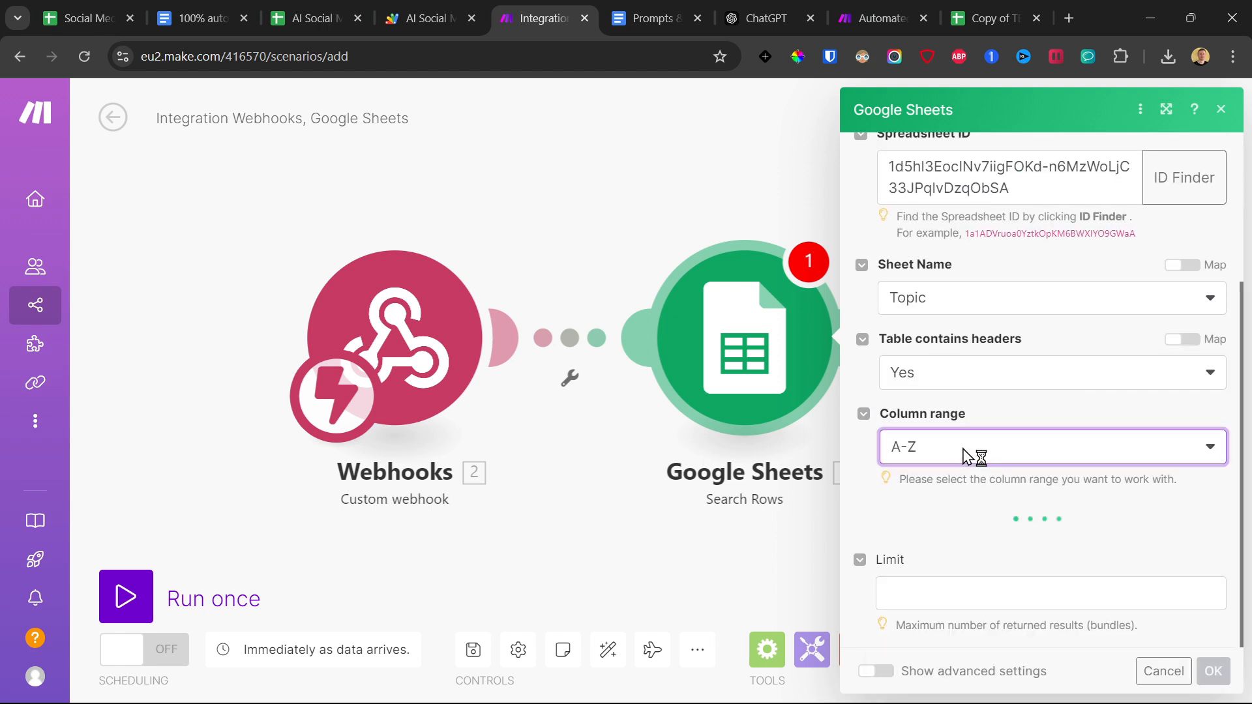
Set the filter's text operator to Not equal to and open its comparison value for editing.
{"action": "scroll", "coordinate": [1043, 450], "scroll_direction": "down", "scroll_amount": 2}
{"action": "left_click", "coordinate": [1086, 438]}
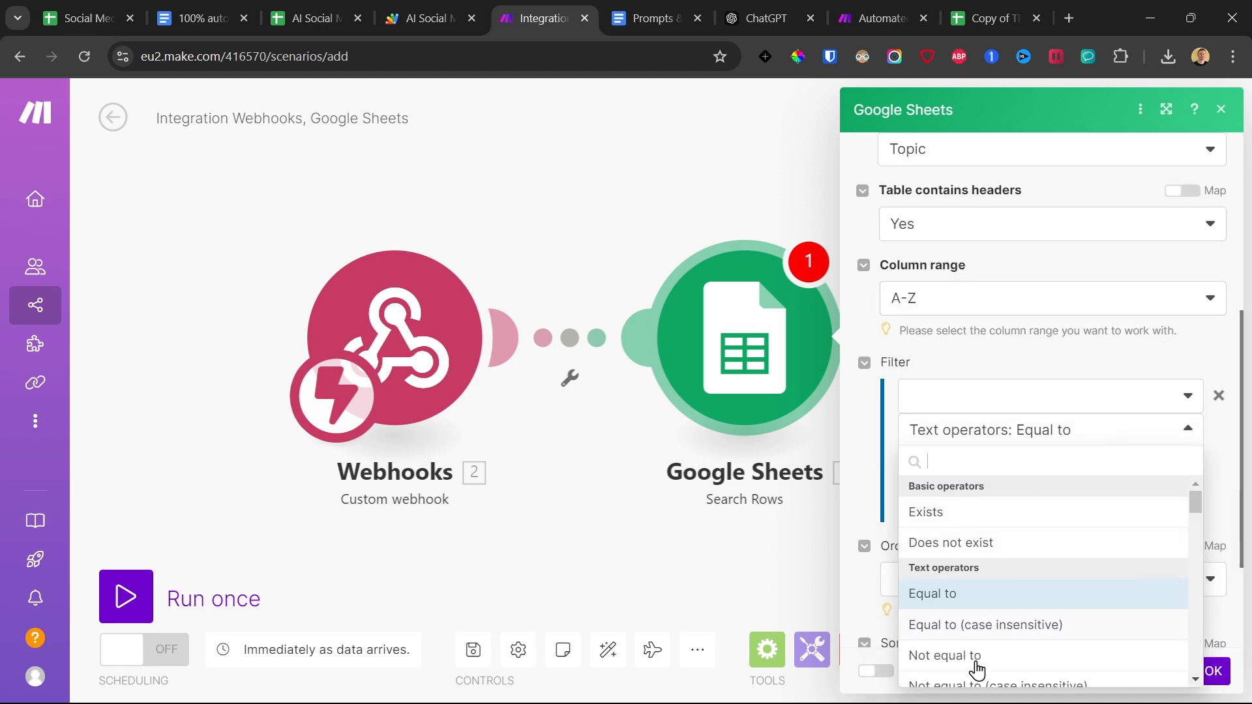
{"action": "left_click", "coordinate": [958, 656]}
{"action": "left_click", "coordinate": [924, 467]}
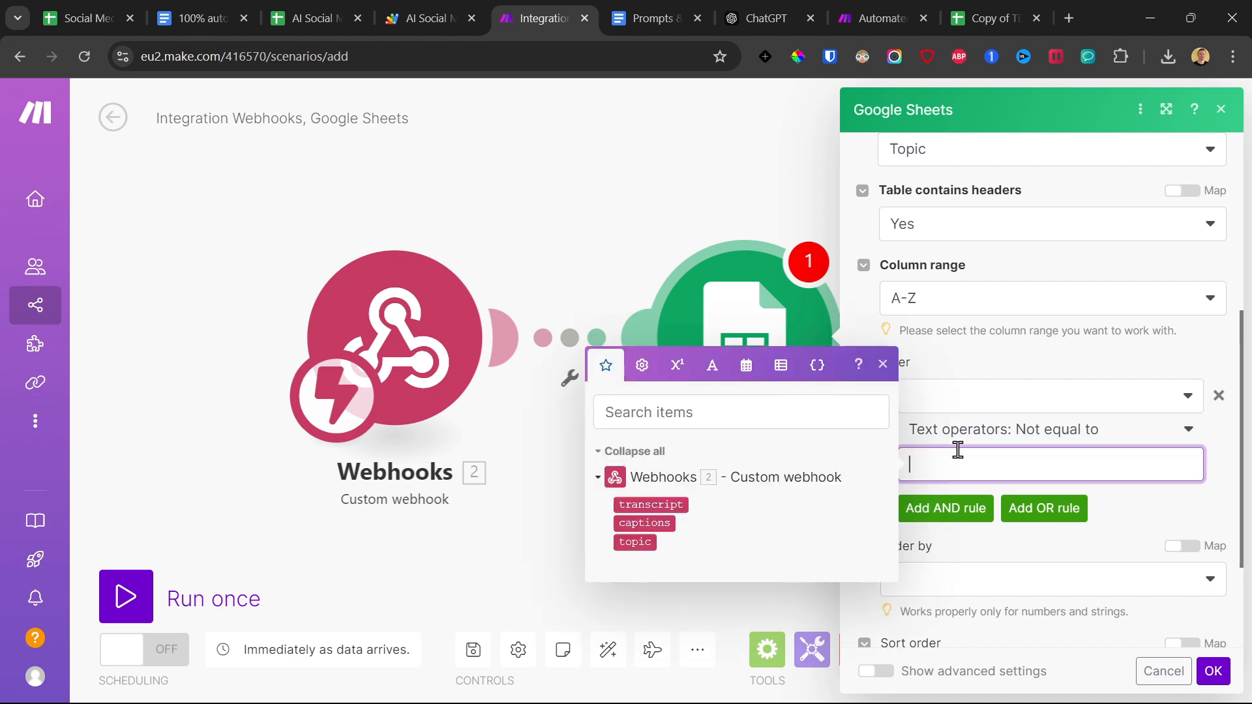
Check the Topic sheet's column, set the Search Rows filter column to Subtopic (A), and save the module and scenario.
{"action": "left_click", "coordinate": [326, 18]}
{"action": "left_click", "coordinate": [89, 12]}
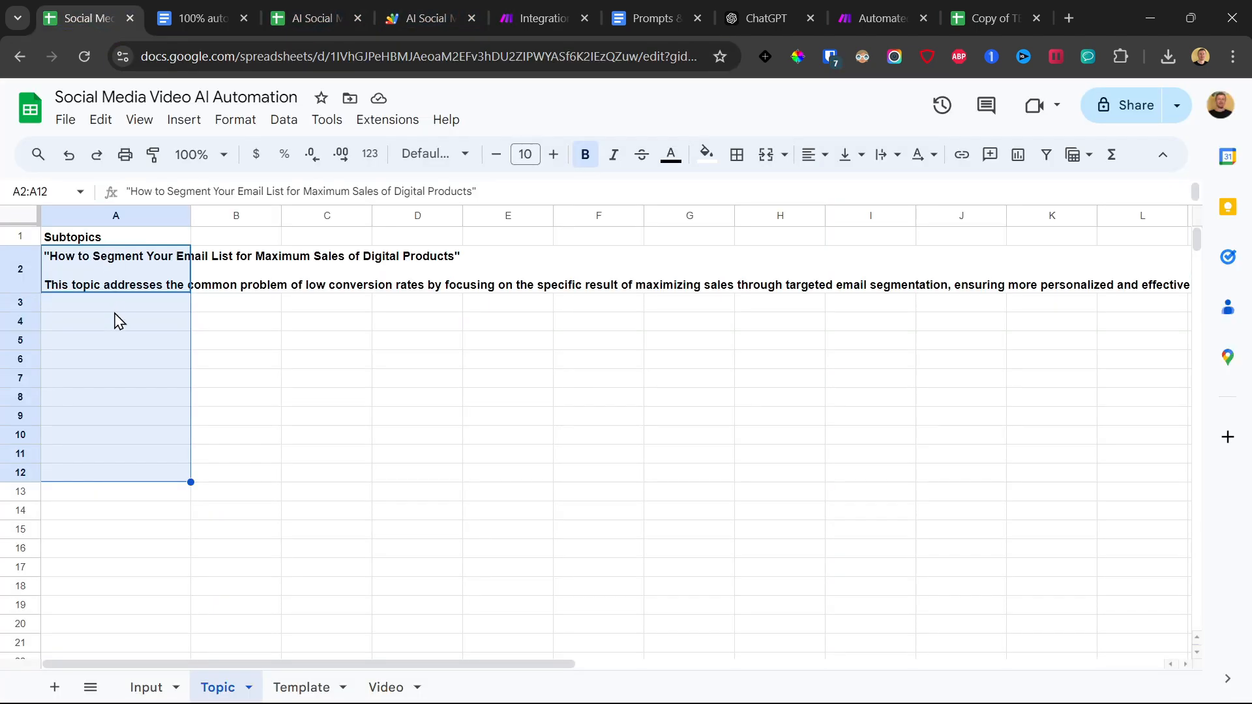
{"action": "left_click_drag", "start_coordinate": [121, 359], "coordinate": [124, 341]}
{"action": "left_click", "coordinate": [544, 18]}
{"action": "left_click", "coordinate": [1028, 326]}
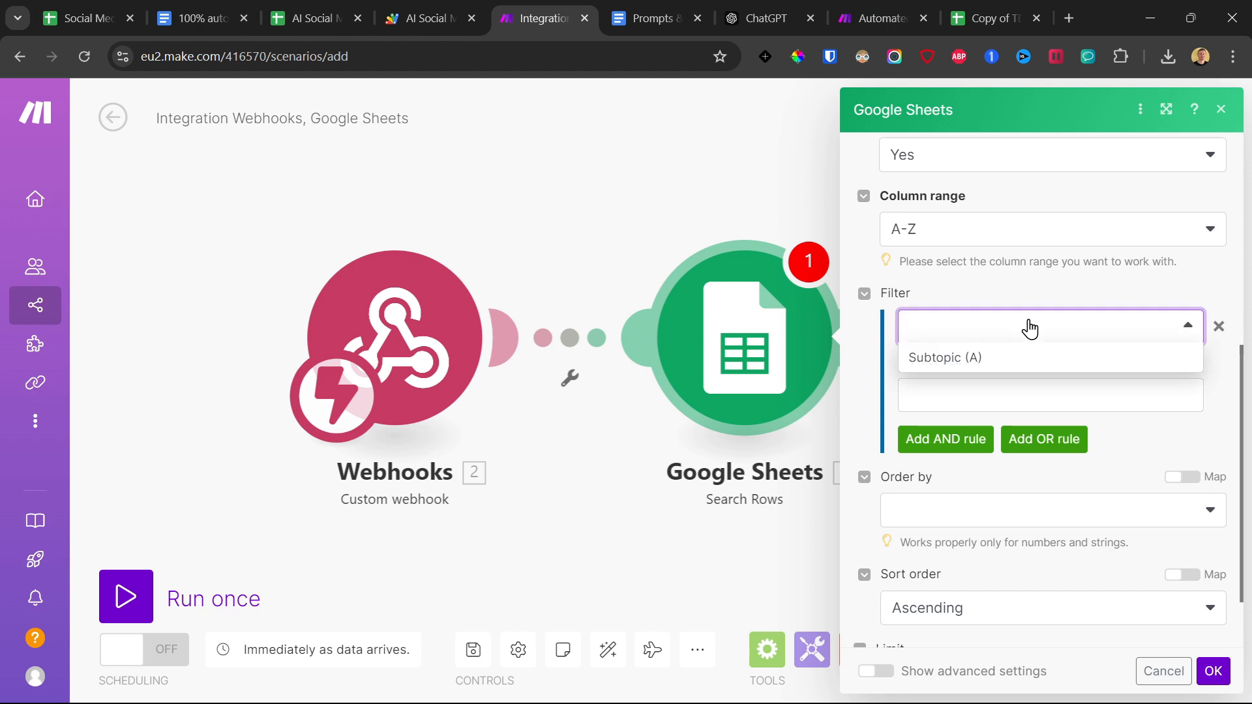
{"action": "left_click", "coordinate": [953, 364]}
{"action": "scroll", "coordinate": [897, 405], "scroll_direction": "down", "scroll_amount": 2}
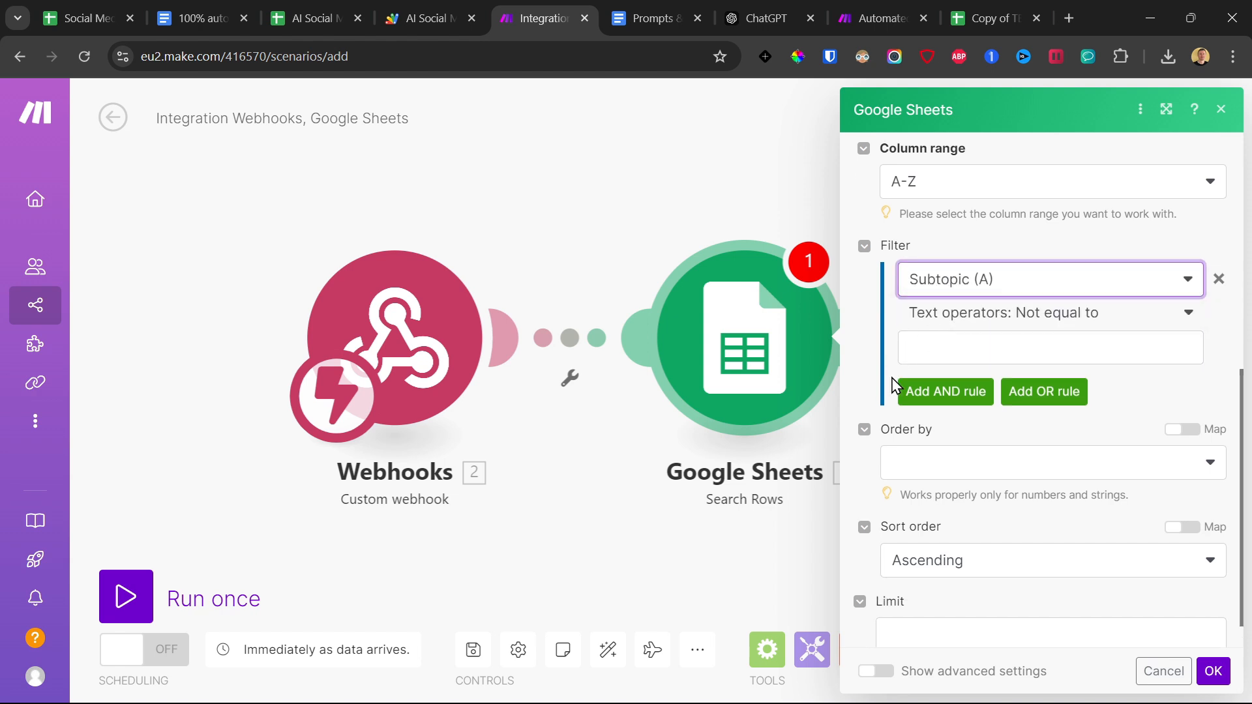
{"action": "left_click", "coordinate": [1212, 671]}
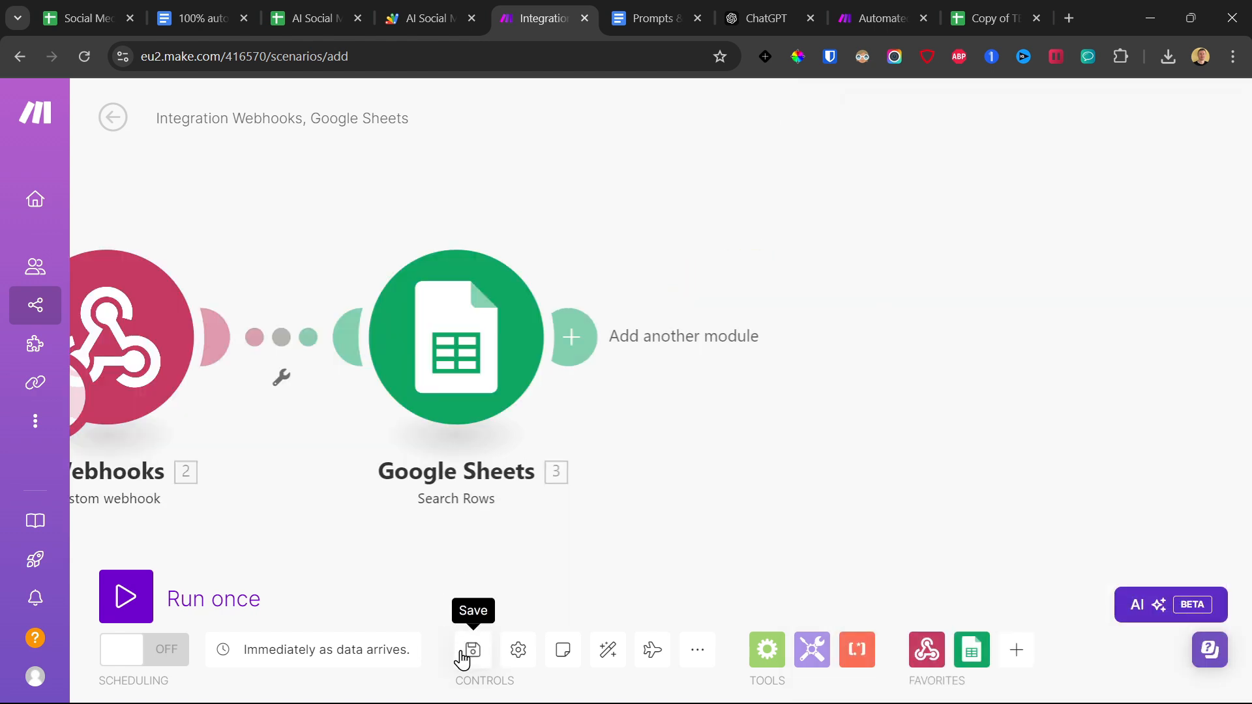
{"action": "left_click", "coordinate": [473, 654]}
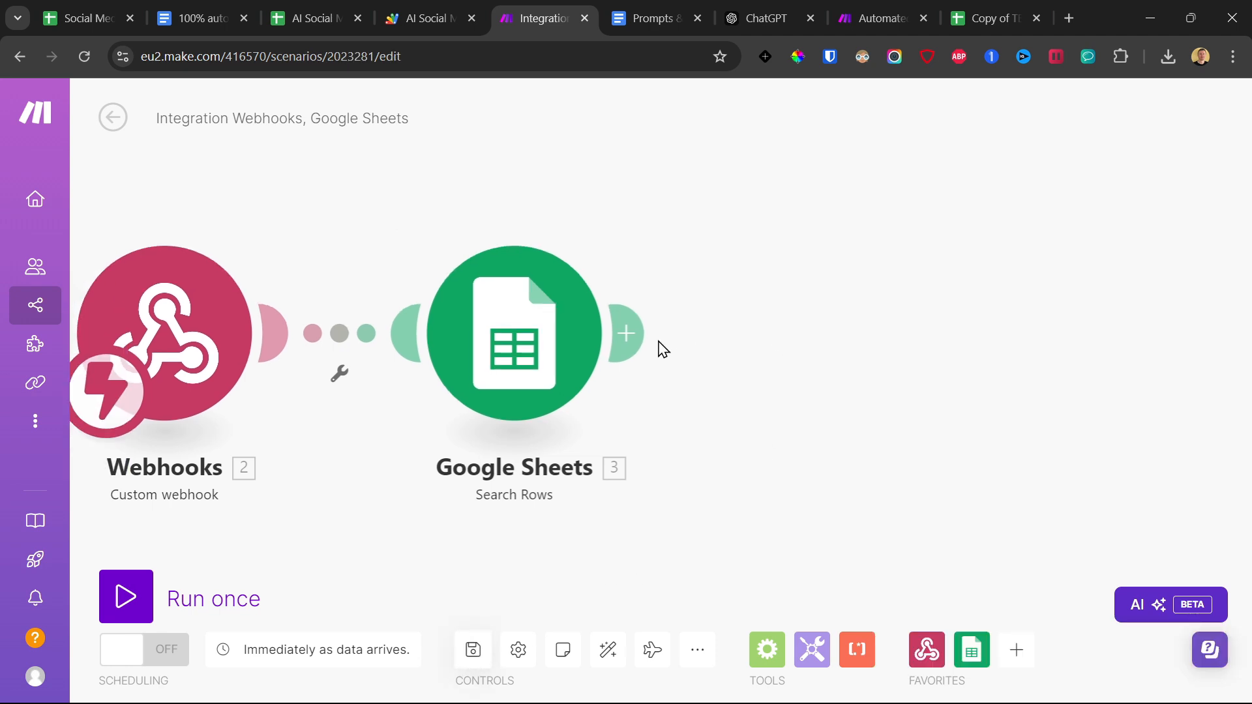
Add a Tools Text aggregator module after the Google Sheets Search Rows module.
{"action": "left_click", "coordinate": [631, 334]}
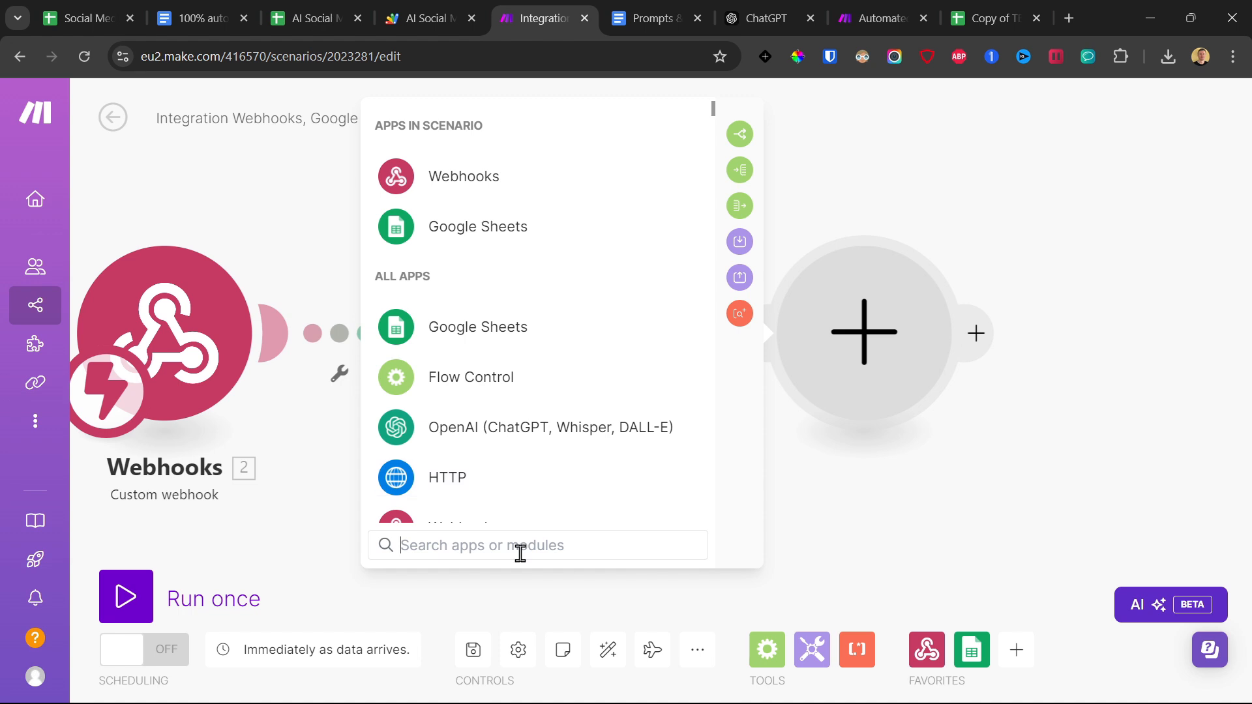
{"action": "type", "text": "tool"}
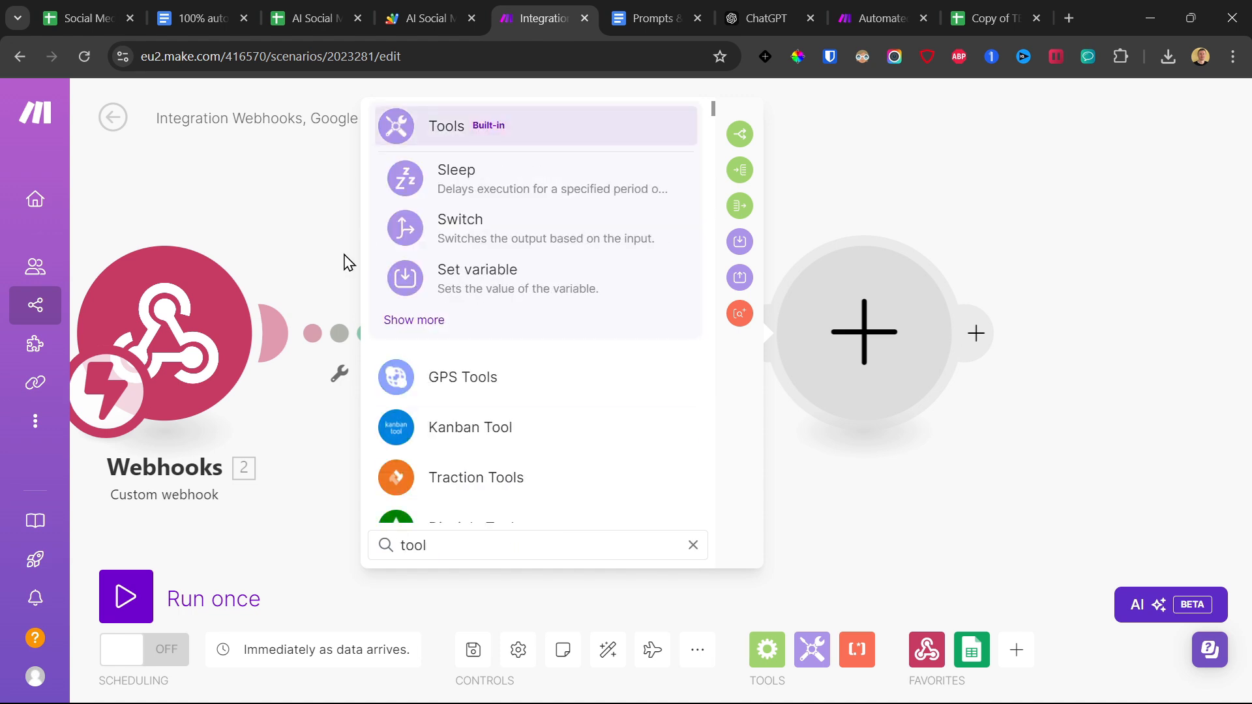
{"action": "left_click", "coordinate": [423, 320]}
{"action": "scroll", "coordinate": [525, 391], "scroll_direction": "down", "scroll_amount": 2}
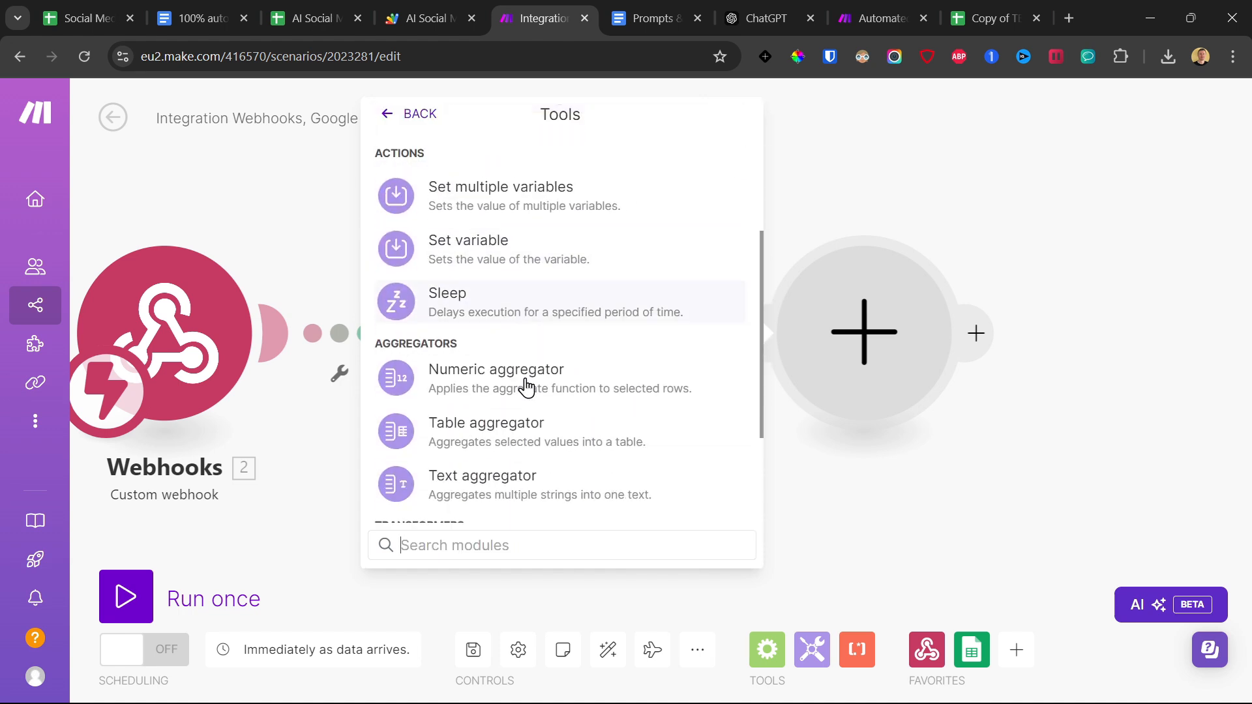
{"action": "scroll", "coordinate": [526, 388], "scroll_direction": "down", "scroll_amount": 2}
{"action": "left_click", "coordinate": [499, 377]}
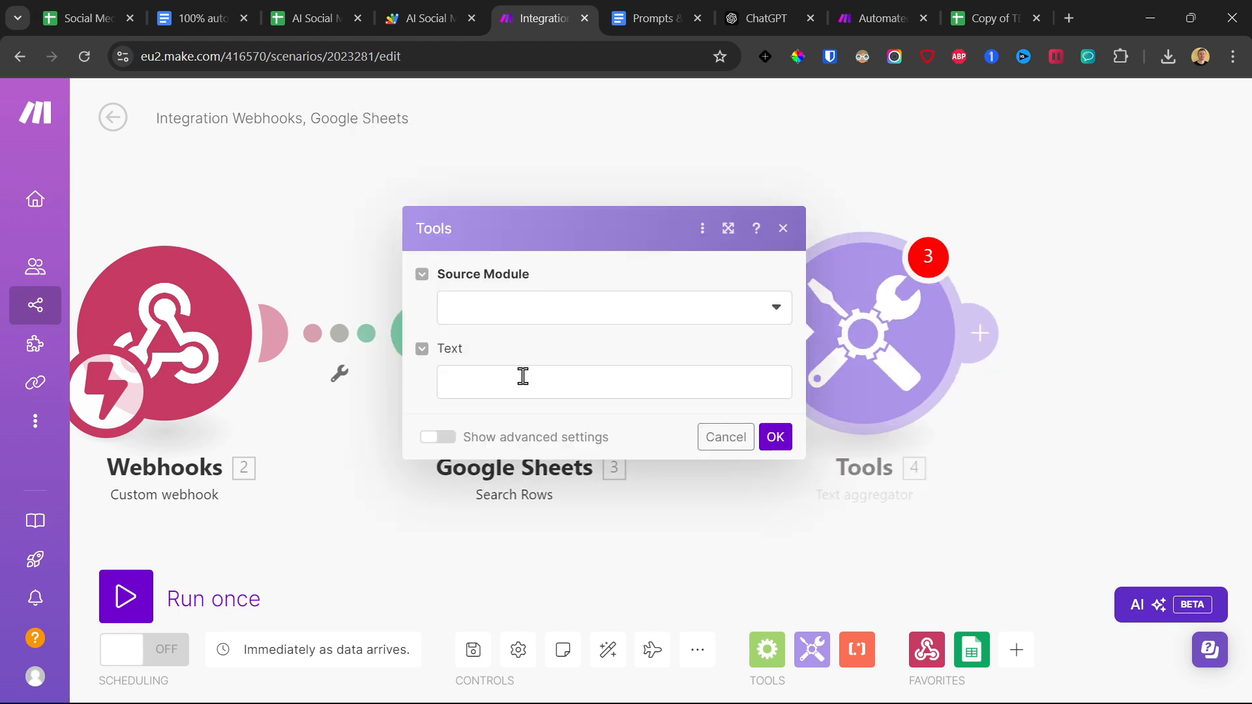
Set the Text aggregator's source module to Google Sheets - Search Rows [3] and its text to Subtopic (A) followed by a comma.
{"action": "left_click", "coordinate": [573, 324]}
{"action": "left_click", "coordinate": [462, 345]}
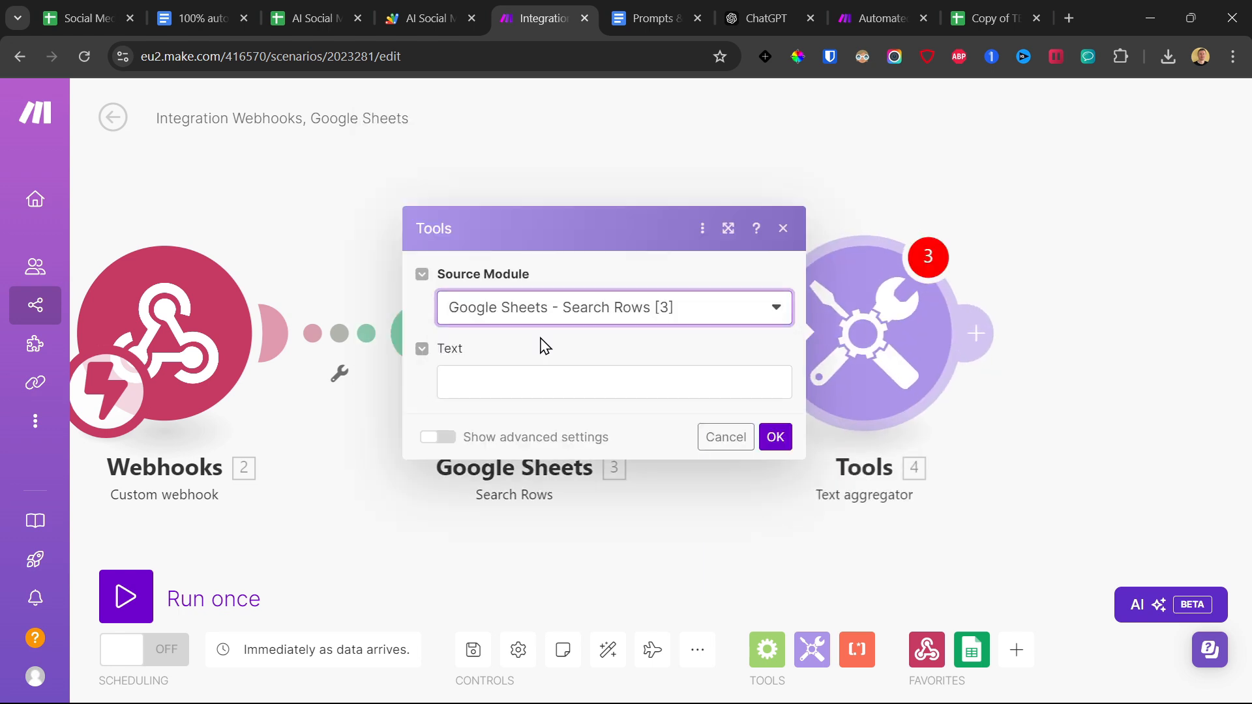
{"action": "left_click", "coordinate": [500, 392]}
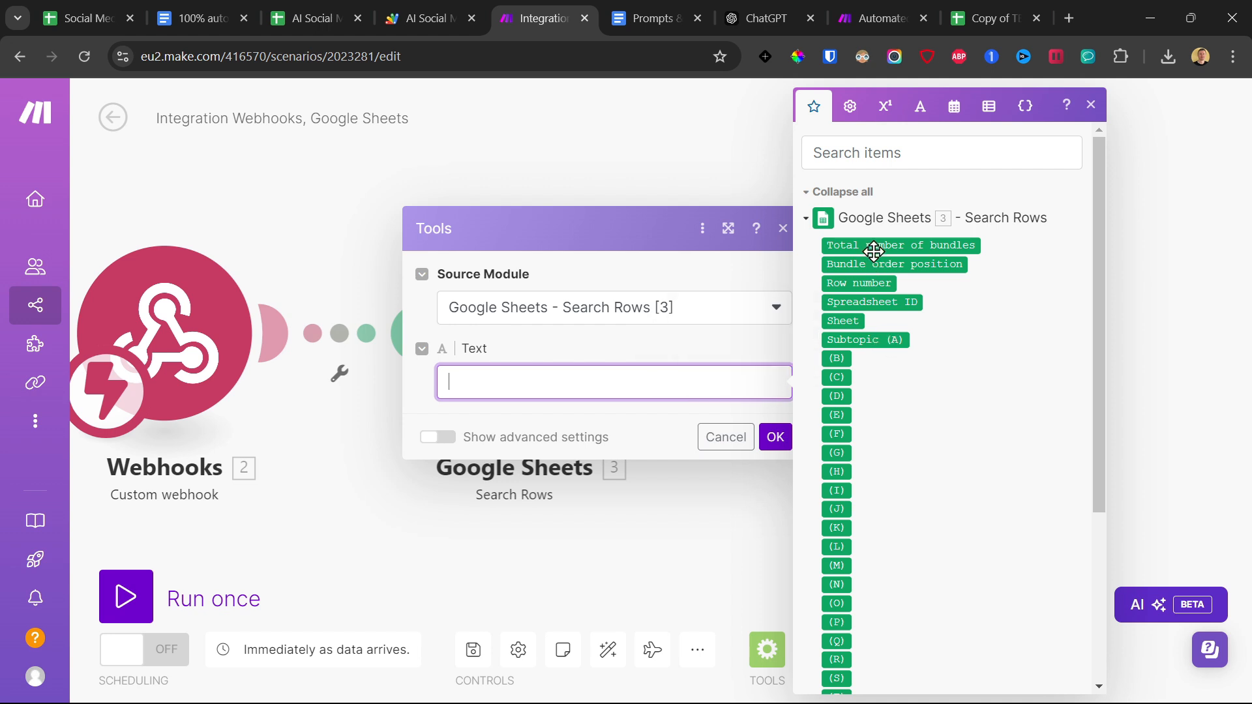
{"action": "left_click", "coordinate": [855, 340]}
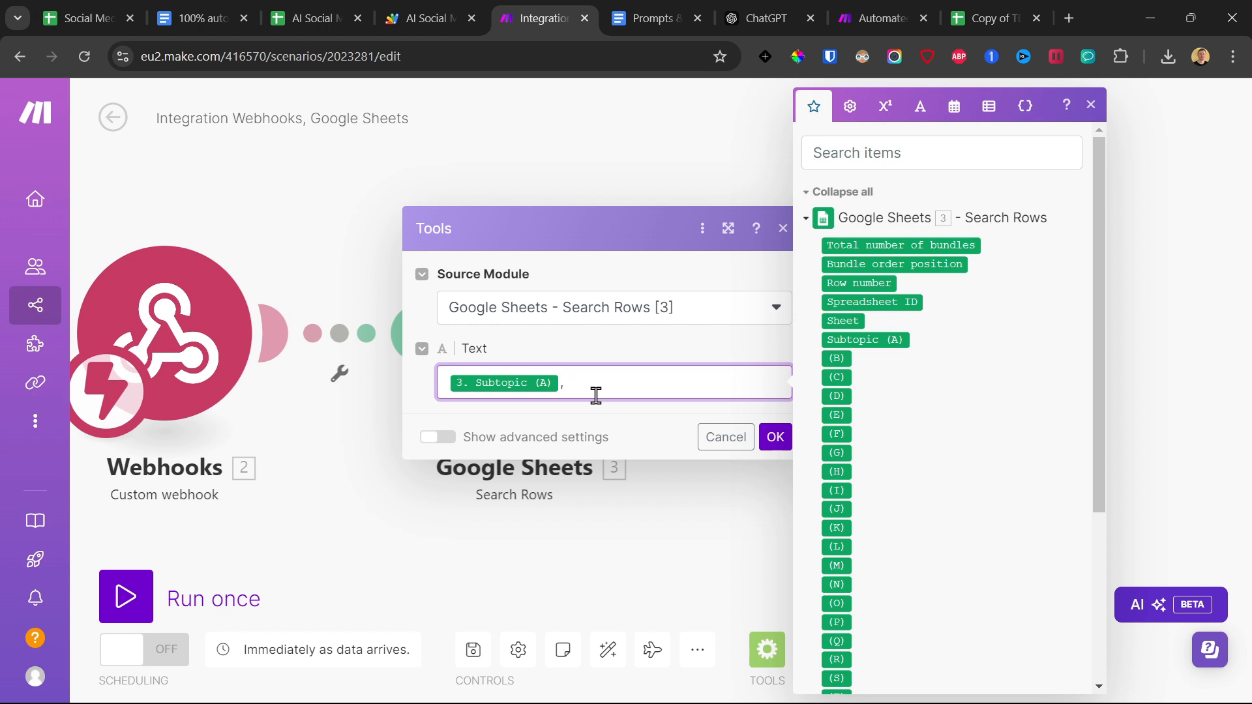
{"action": "left_click_drag", "start_coordinate": [654, 388], "coordinate": [422, 391]}
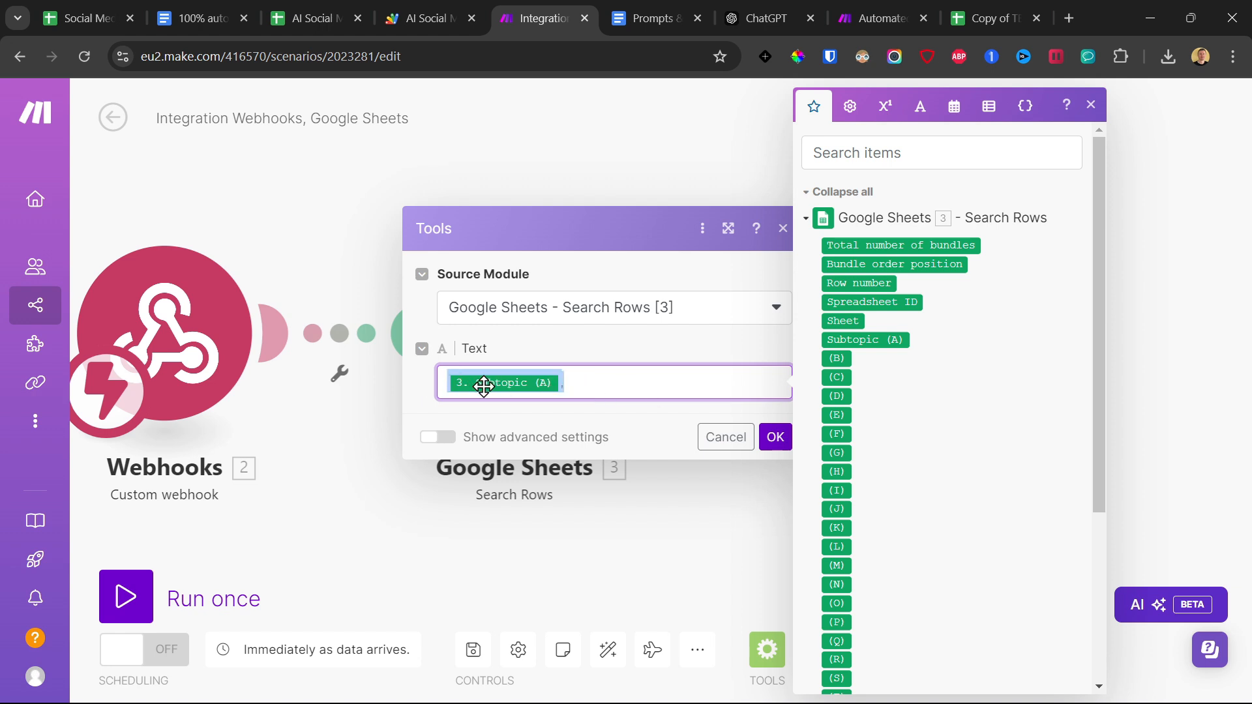
{"action": "left_click", "coordinate": [585, 387]}
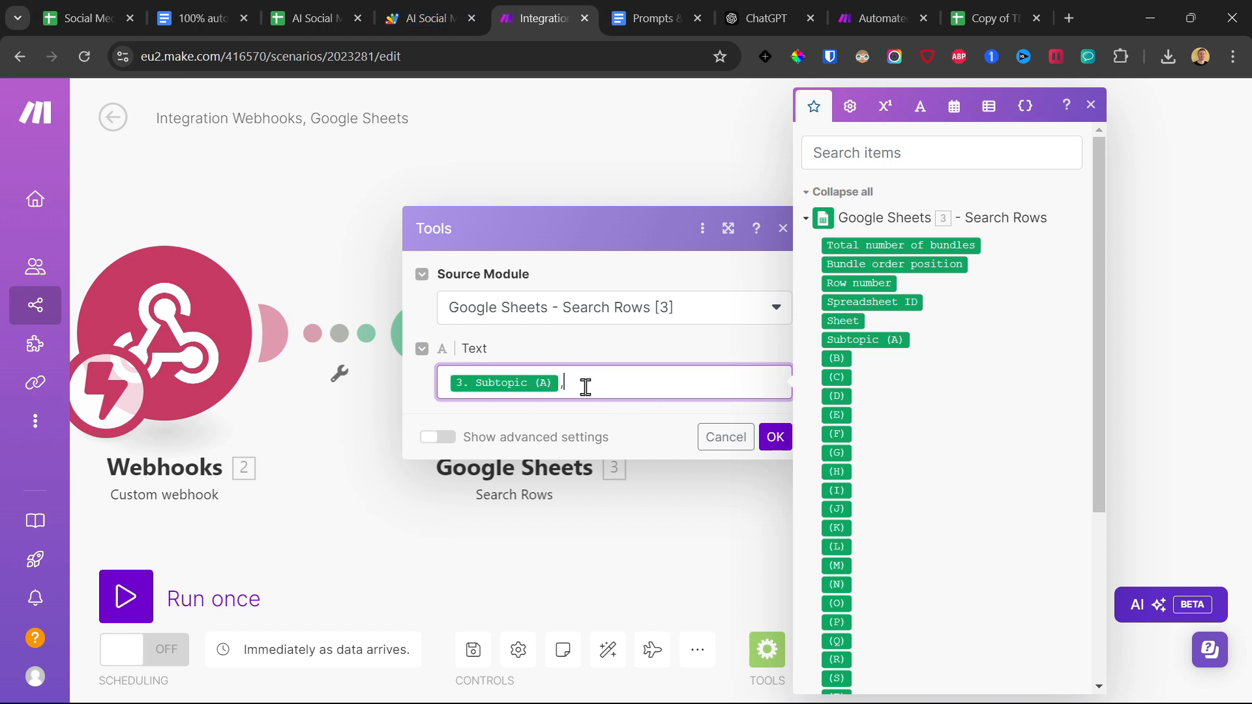
{"action": "left_click", "coordinate": [775, 437]}
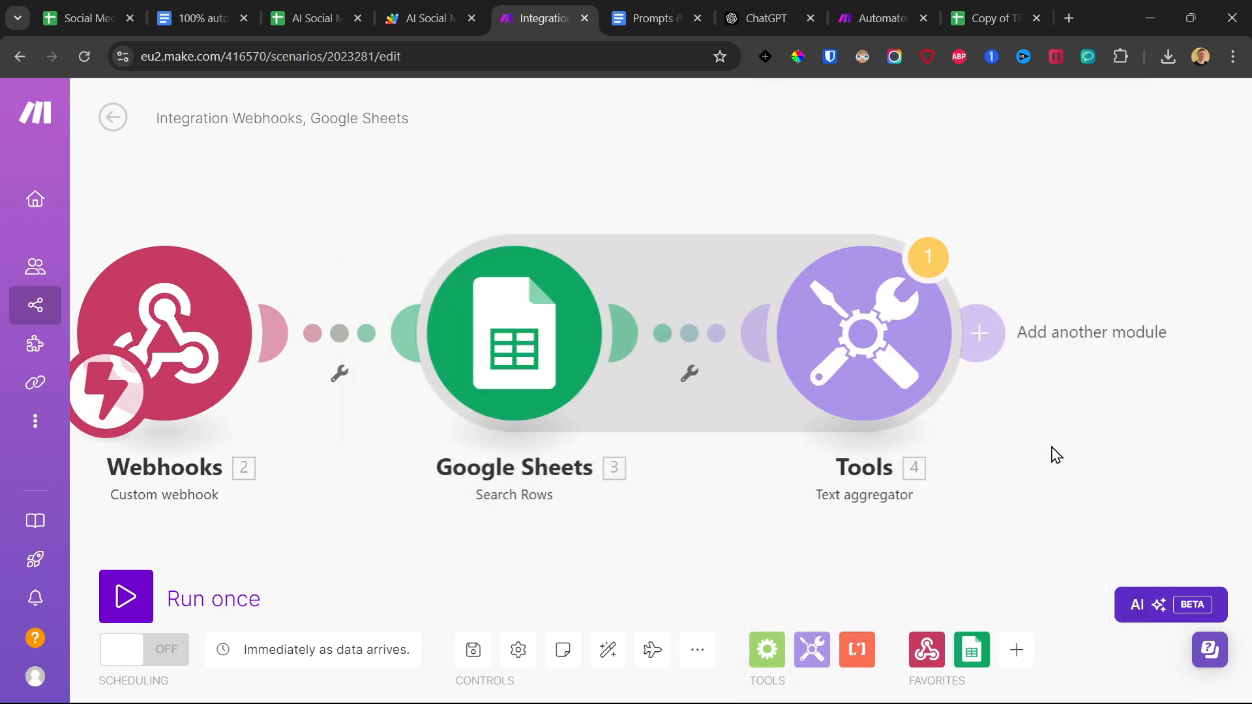
Add an OpenAI Create a Completion (Prompt) module after the Text aggregator and start a new connection for it.
{"action": "left_click_drag", "start_coordinate": [1056, 454], "coordinate": [737, 471]}
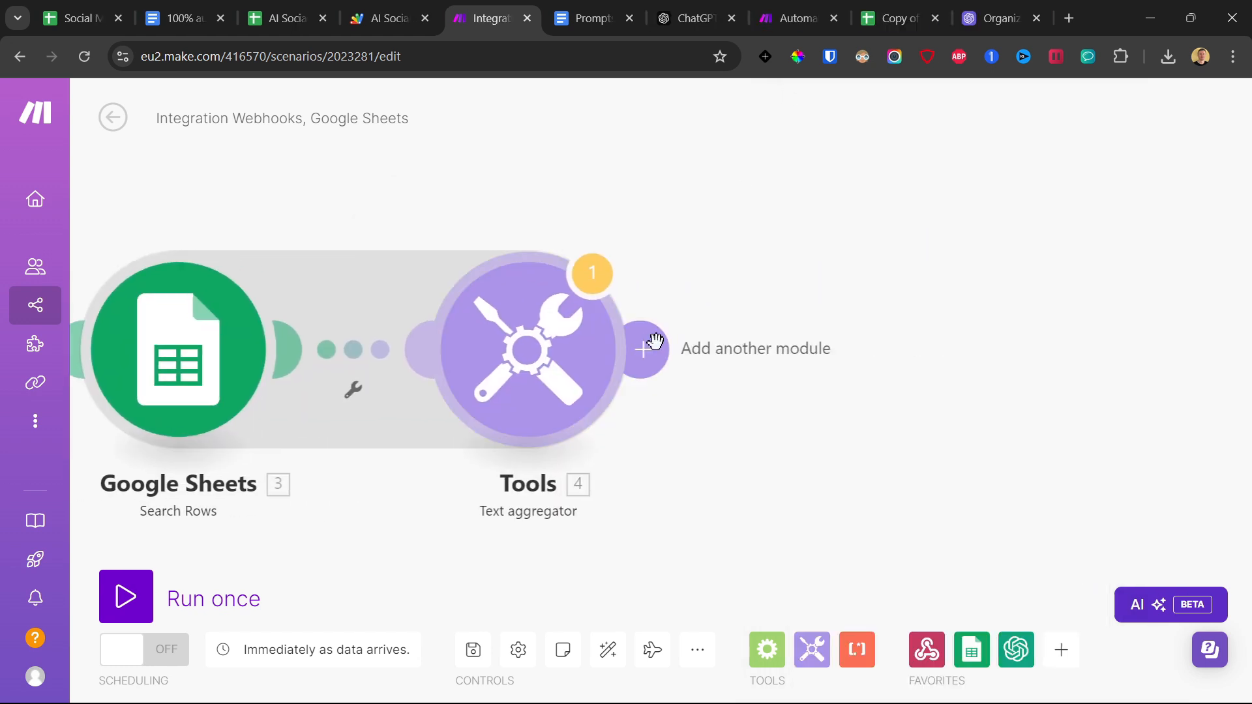
{"action": "left_click", "coordinate": [646, 348]}
{"action": "left_click", "coordinate": [529, 561]}
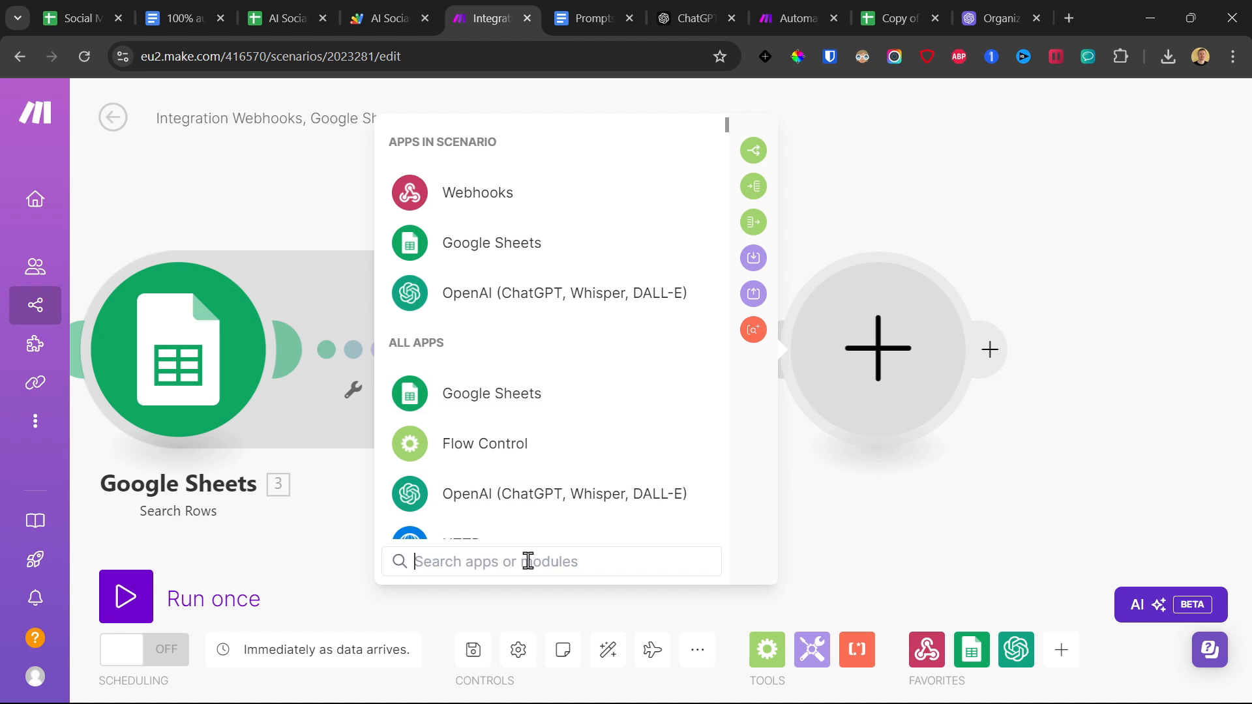
{"action": "type", "text": "openai"}
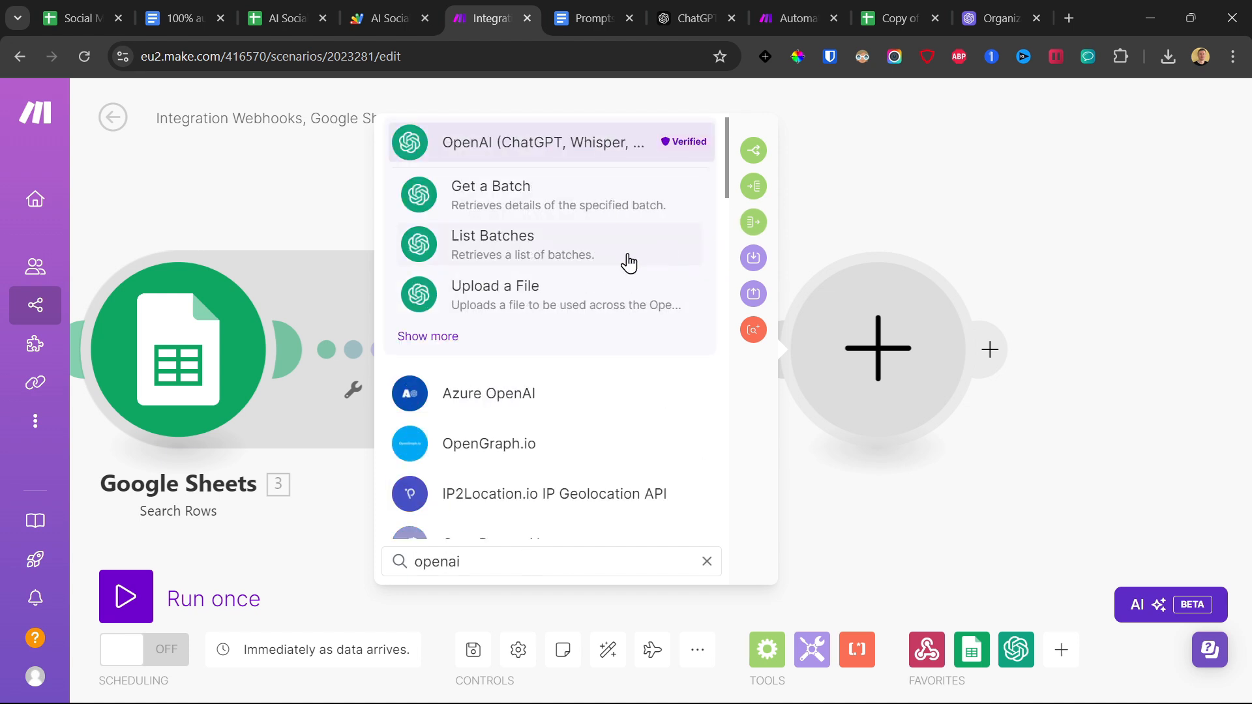
{"action": "left_click", "coordinate": [442, 339]}
{"action": "scroll", "coordinate": [548, 359], "scroll_direction": "down", "scroll_amount": 3}
{"action": "scroll", "coordinate": [547, 360], "scroll_direction": "up", "scroll_amount": 3}
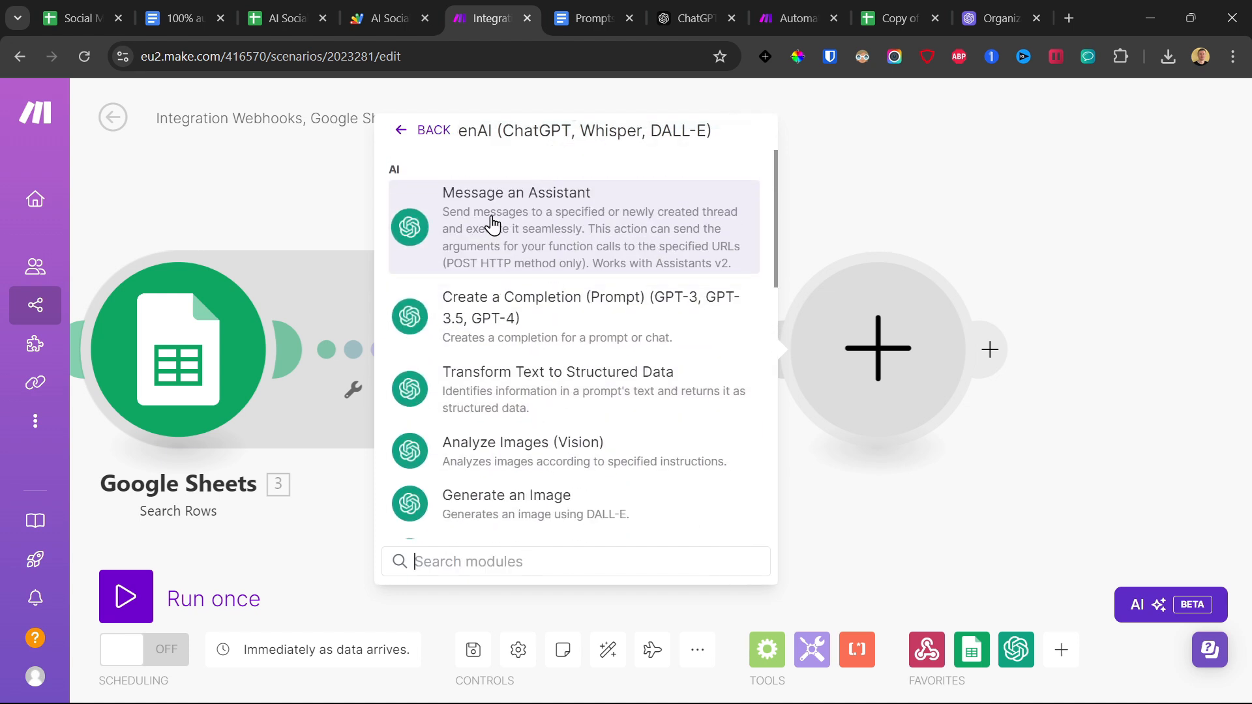
{"action": "left_click", "coordinate": [491, 335]}
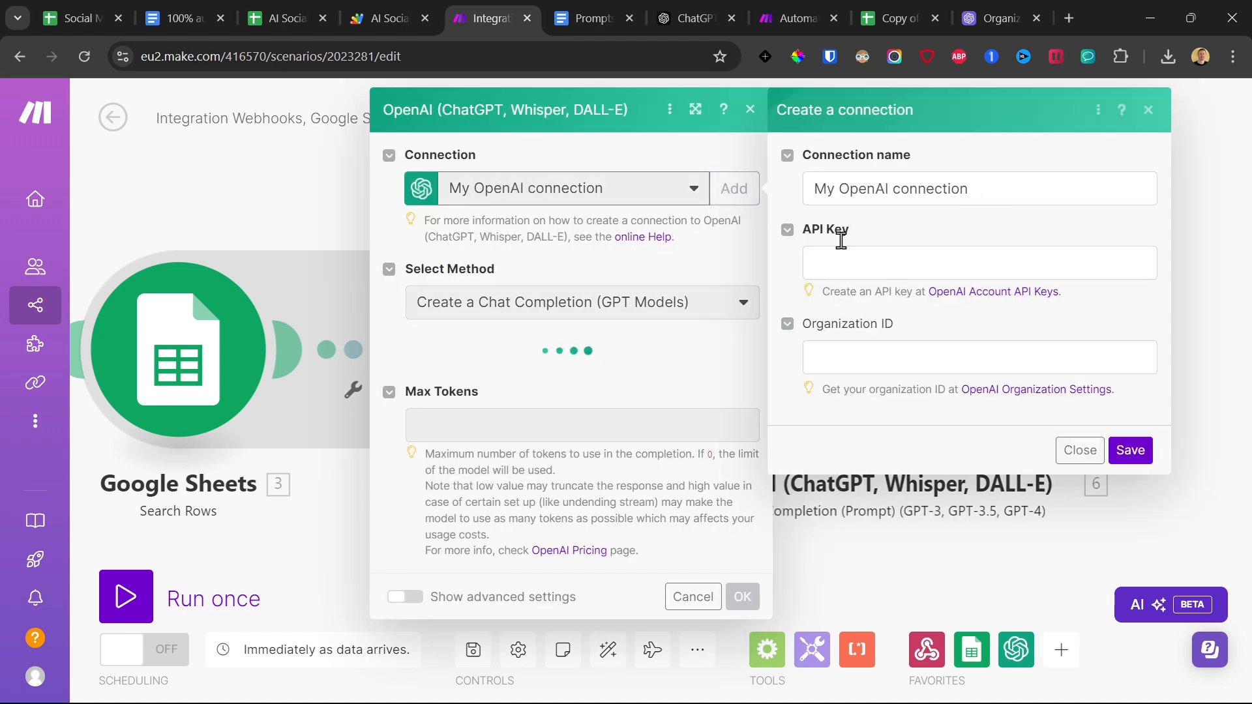
Switch to the OpenAI platform and examine the organization's billing overview.
{"action": "left_click", "coordinate": [970, 3]}
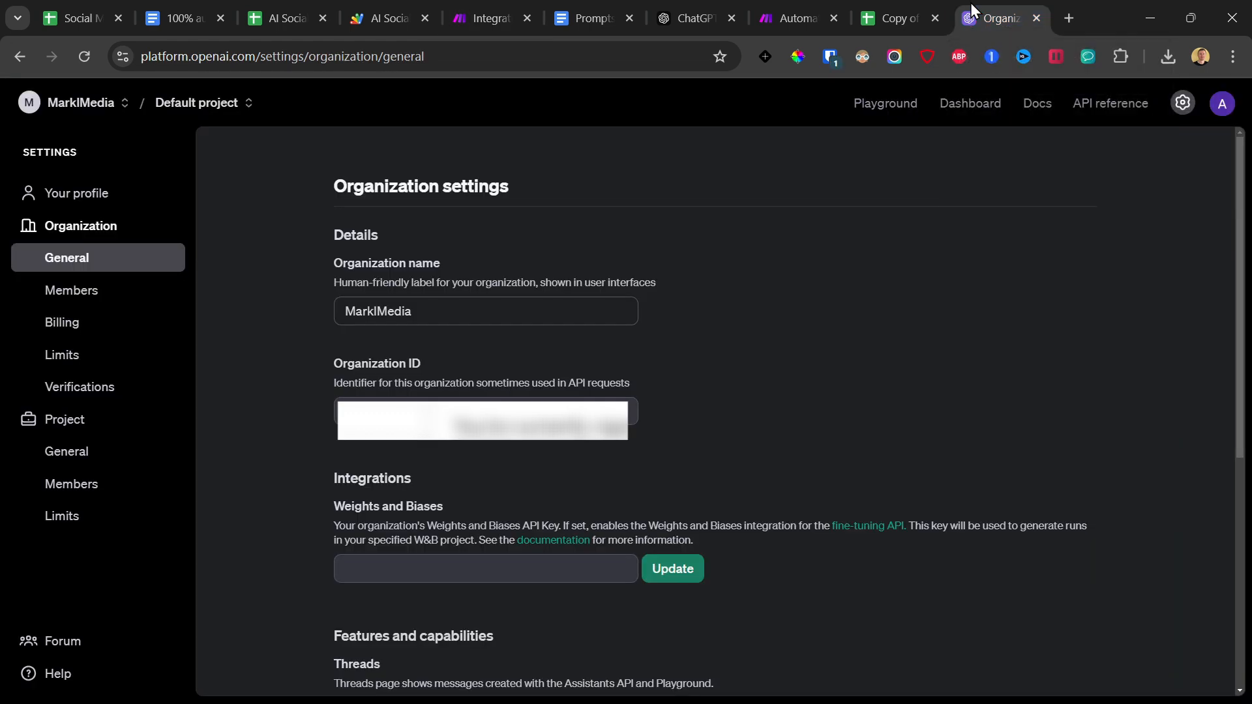
{"action": "left_click_drag", "start_coordinate": [256, 56], "coordinate": [123, 60]}
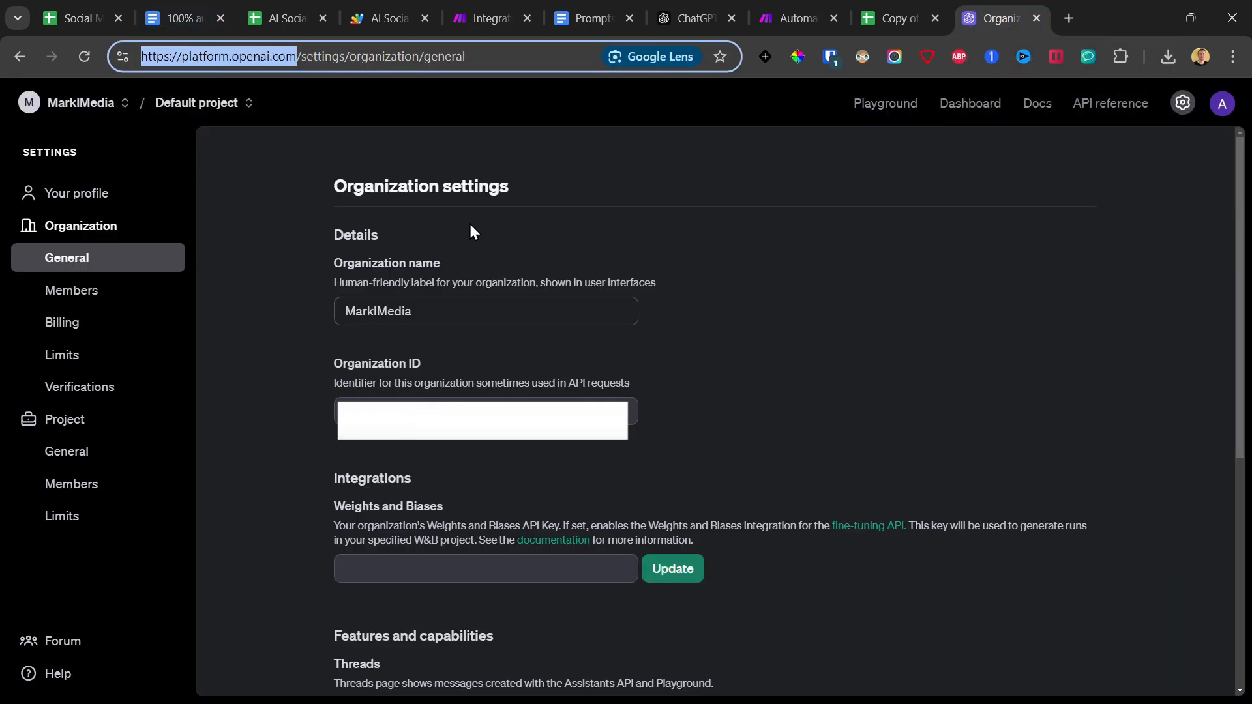
{"action": "left_click", "coordinate": [75, 324]}
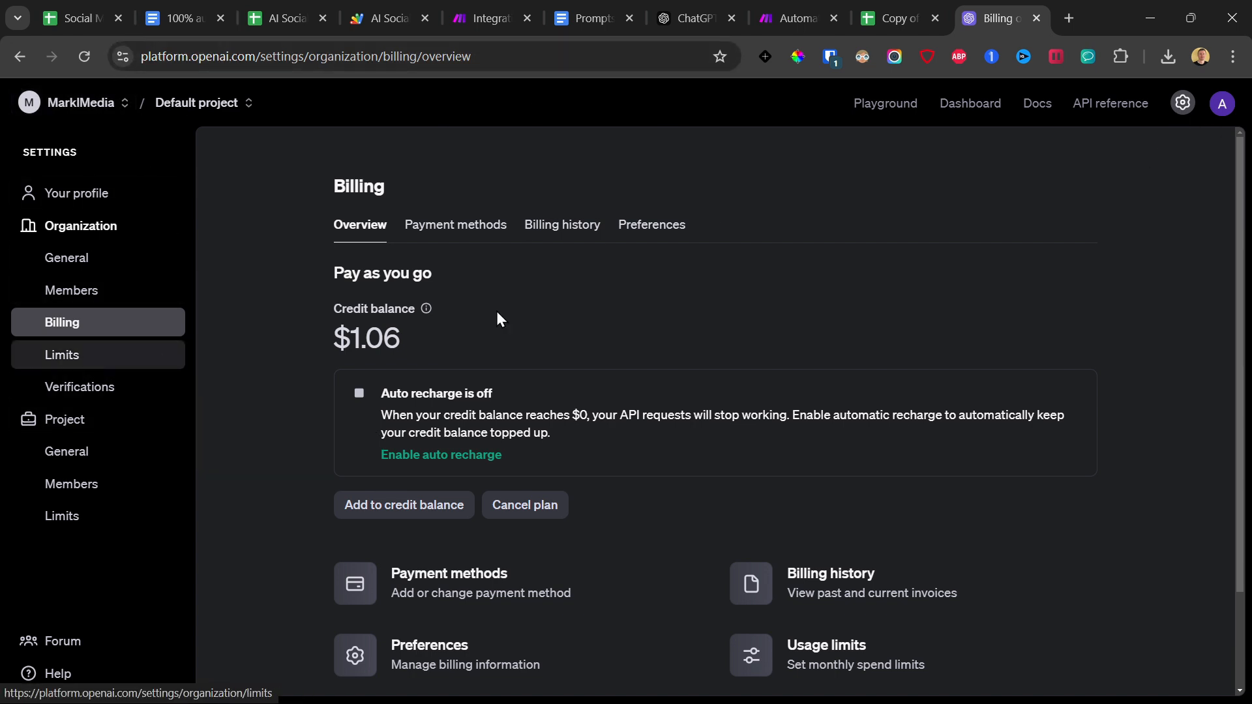
Create a new OpenAI secret key named "test social media video" in the default project and copy the key.
{"action": "left_click", "coordinate": [970, 103]}
{"action": "left_click", "coordinate": [92, 358]}
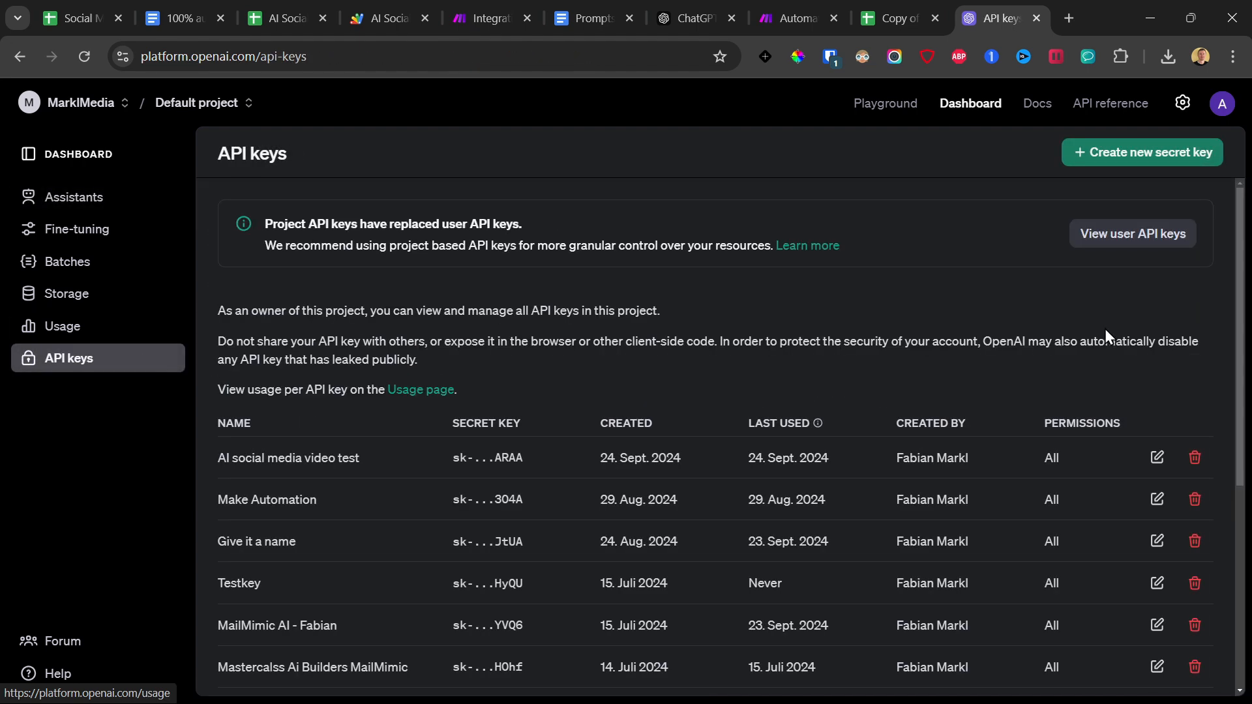
{"action": "left_click", "coordinate": [1133, 156]}
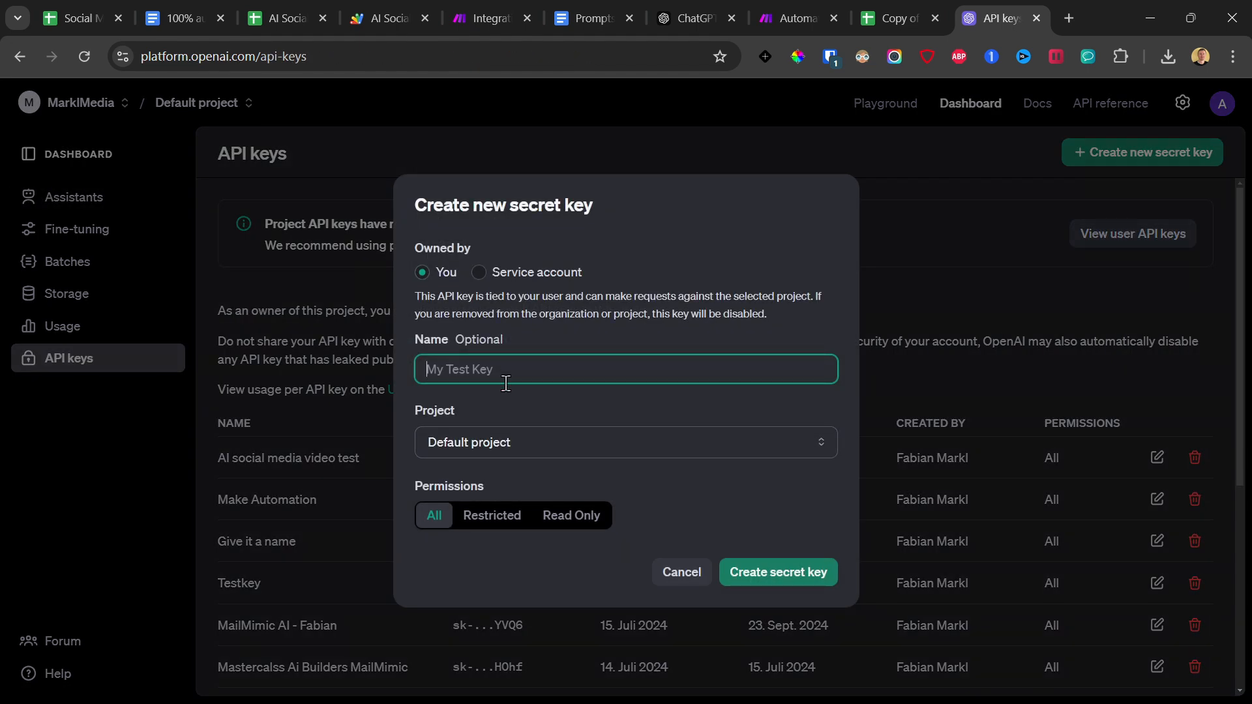
{"action": "type", "text": "test social media video"}
{"action": "left_click", "coordinate": [783, 570]}
{"action": "left_click", "coordinate": [817, 389]}
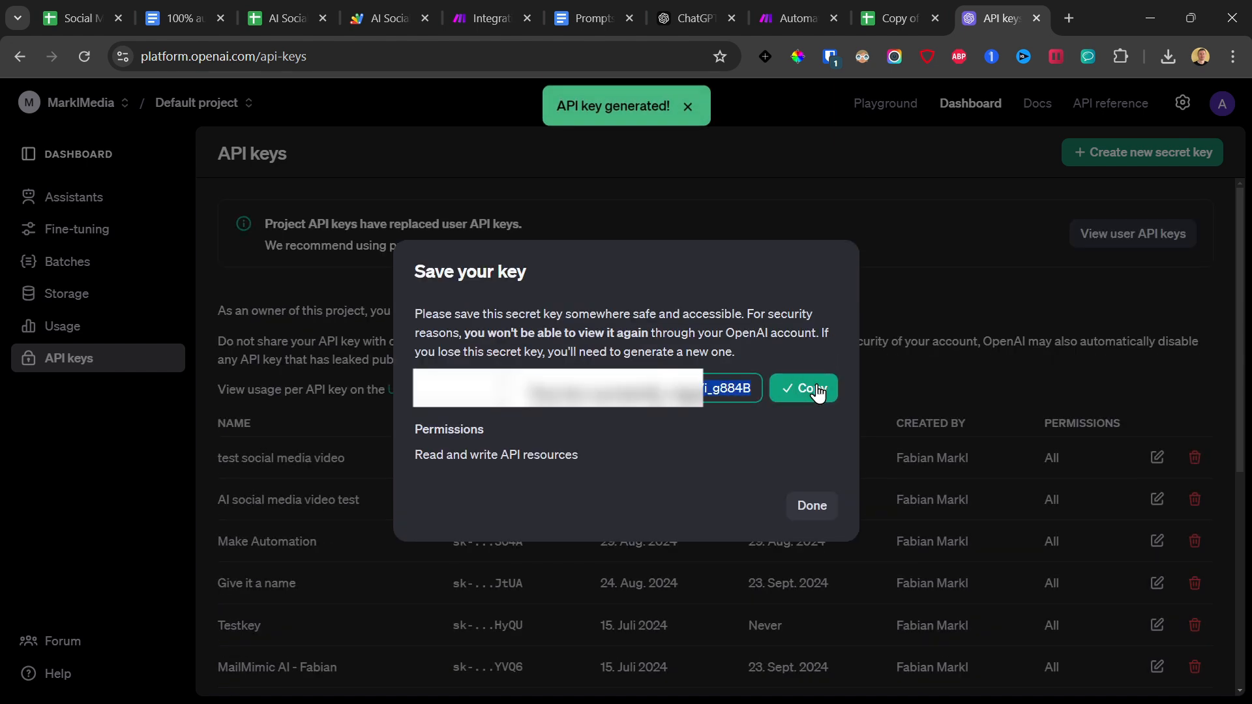
Return to Make and paste the copied secret key as the new OpenAI connection's API Key.
{"action": "left_click", "coordinate": [484, 18]}
{"action": "left_click", "coordinate": [893, 273]}
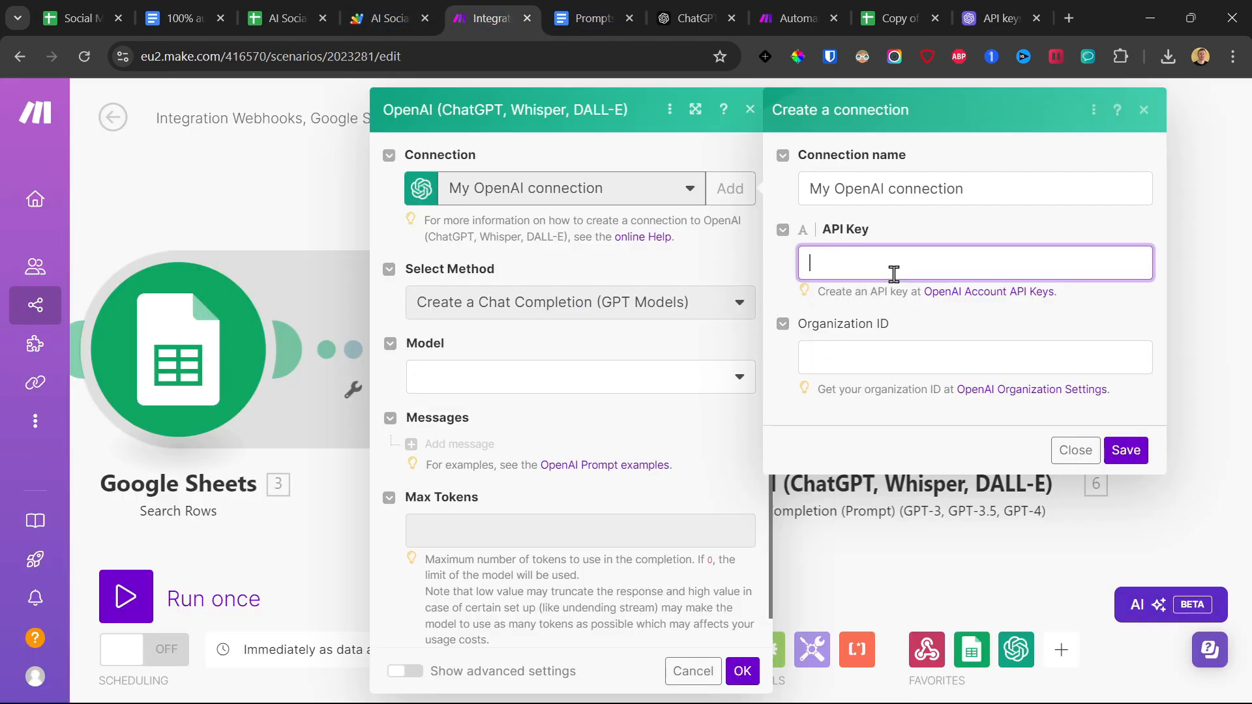
{"action": "key", "text": "ctrl+v"}
Copy the Organization ID from the OpenAI organization settings and paste it into the Make connection's Organization ID.
{"action": "left_click", "coordinate": [858, 358]}
{"action": "left_click", "coordinate": [997, 18]}
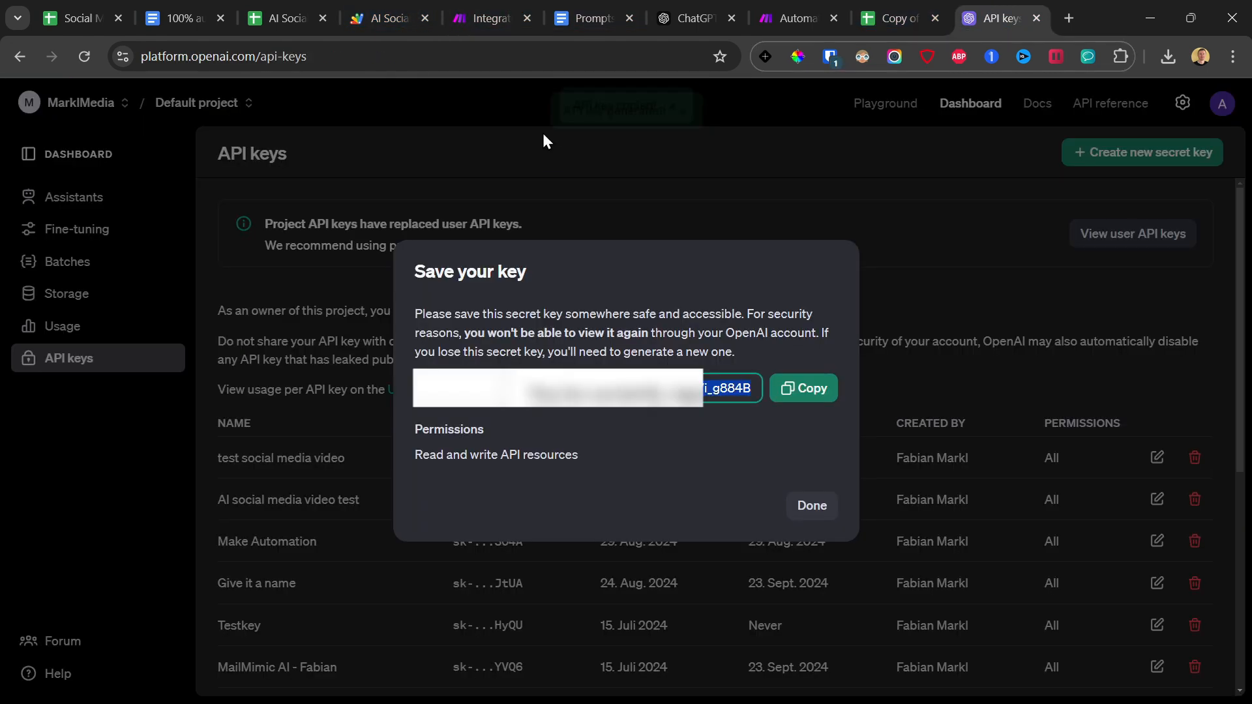
{"action": "left_click", "coordinate": [812, 509]}
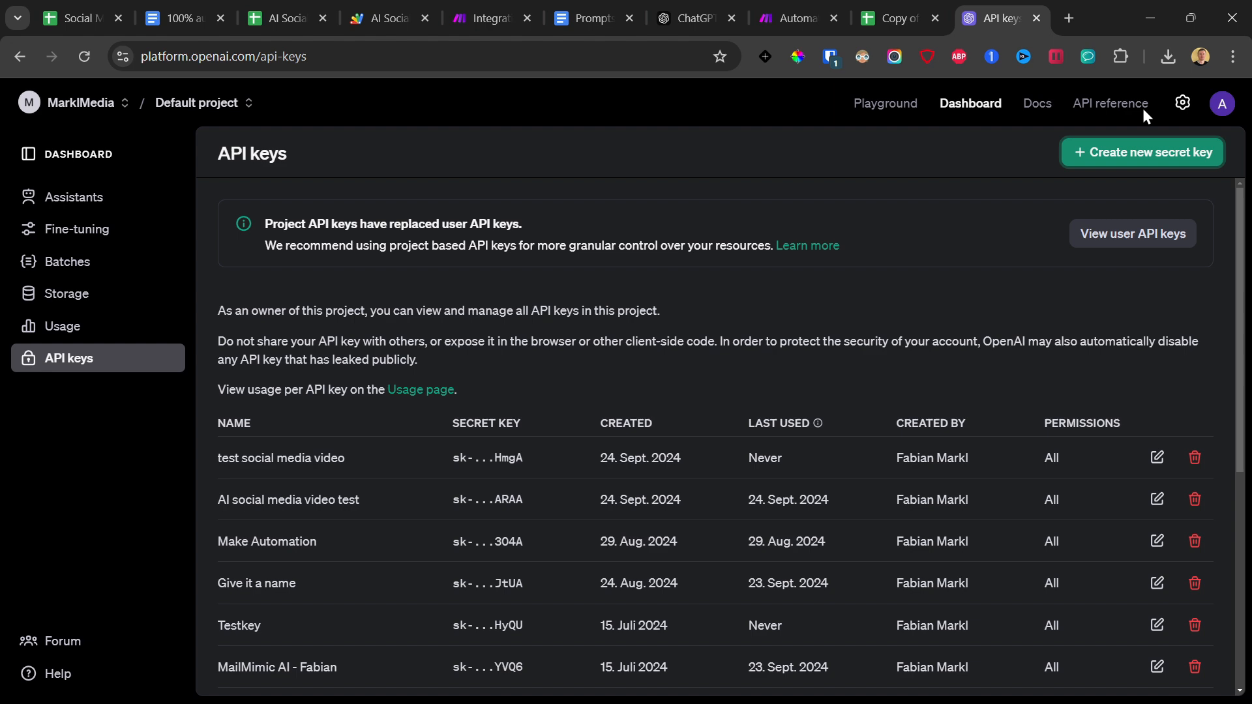
{"action": "left_click", "coordinate": [1183, 104]}
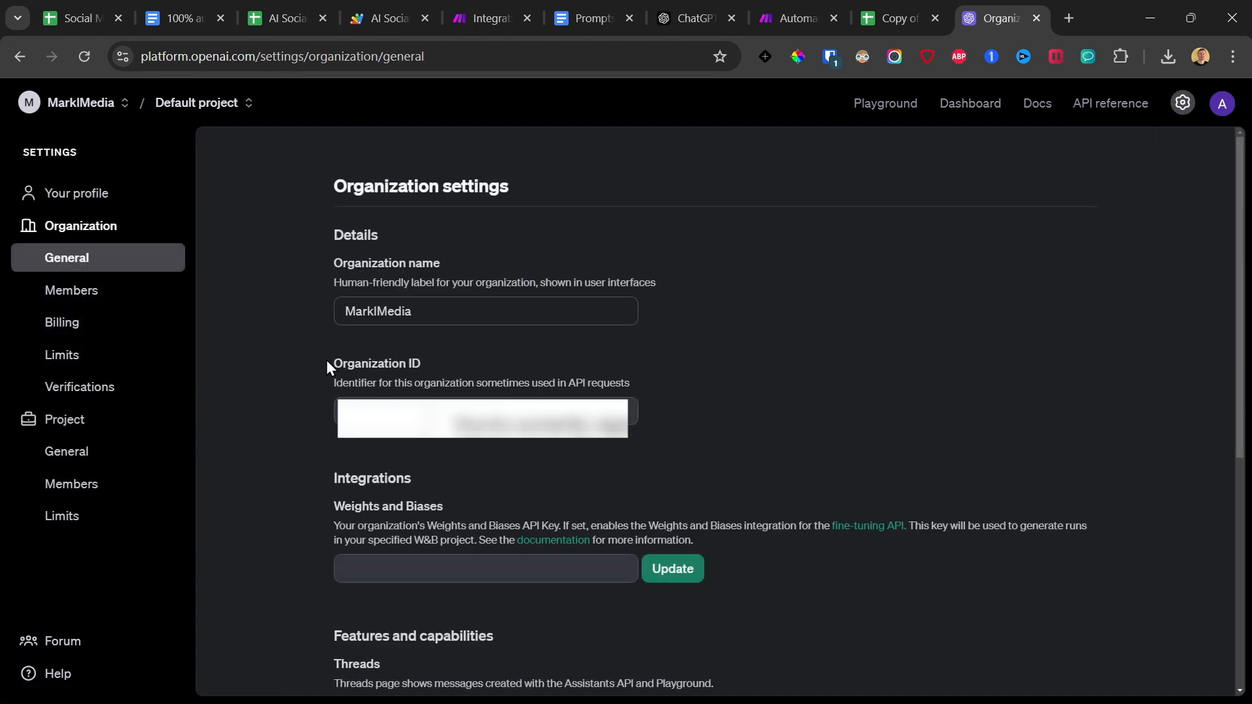
{"action": "right_click", "coordinate": [425, 401]}
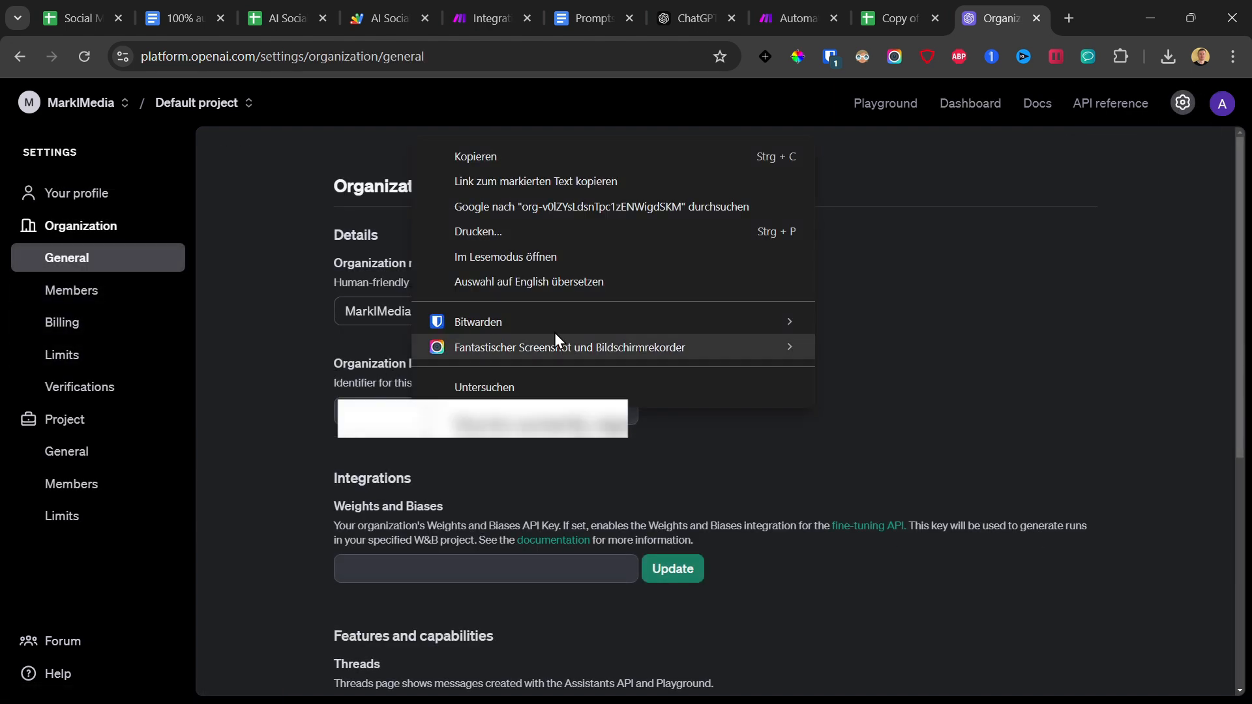
{"action": "left_click", "coordinate": [514, 156]}
{"action": "left_click", "coordinate": [486, 18]}
{"action": "key", "text": "ctrl+v"}
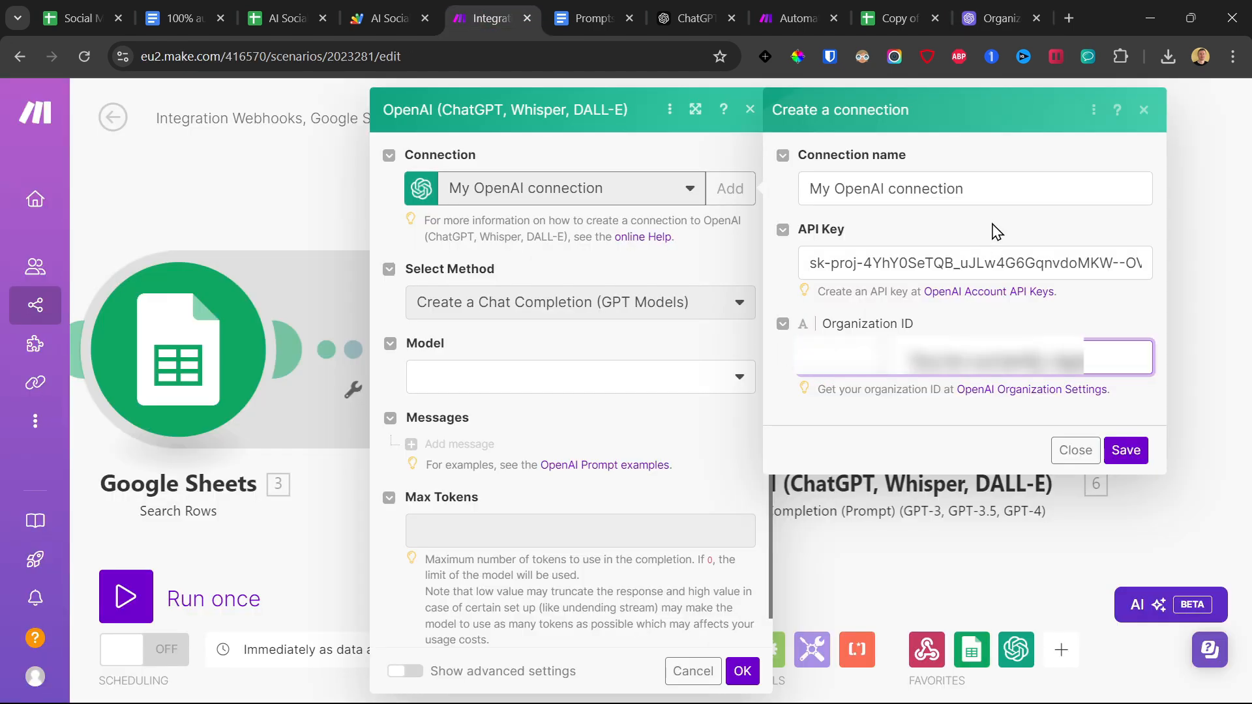
Name the connection "My OpenAI connection teest social media video" and save it.
{"action": "left_click", "coordinate": [996, 191]}
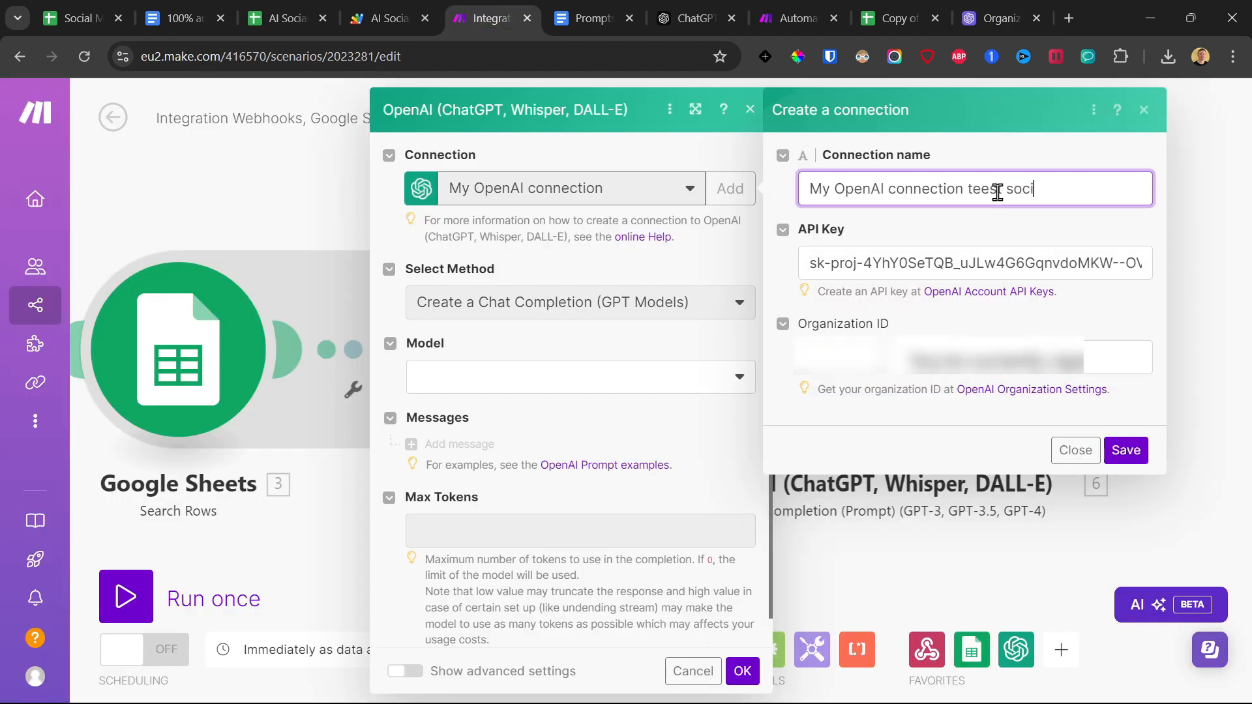
{"action": "type", "text": "teest social media video"}
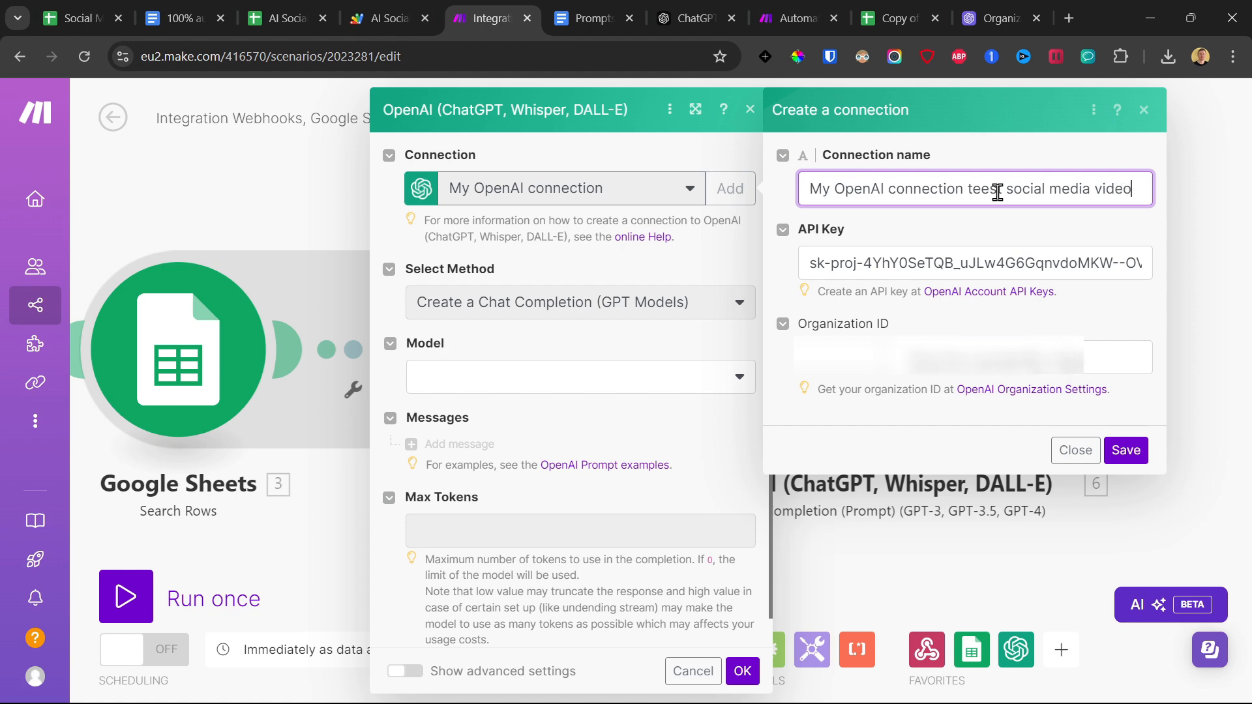
{"action": "left_click", "coordinate": [1125, 450]}
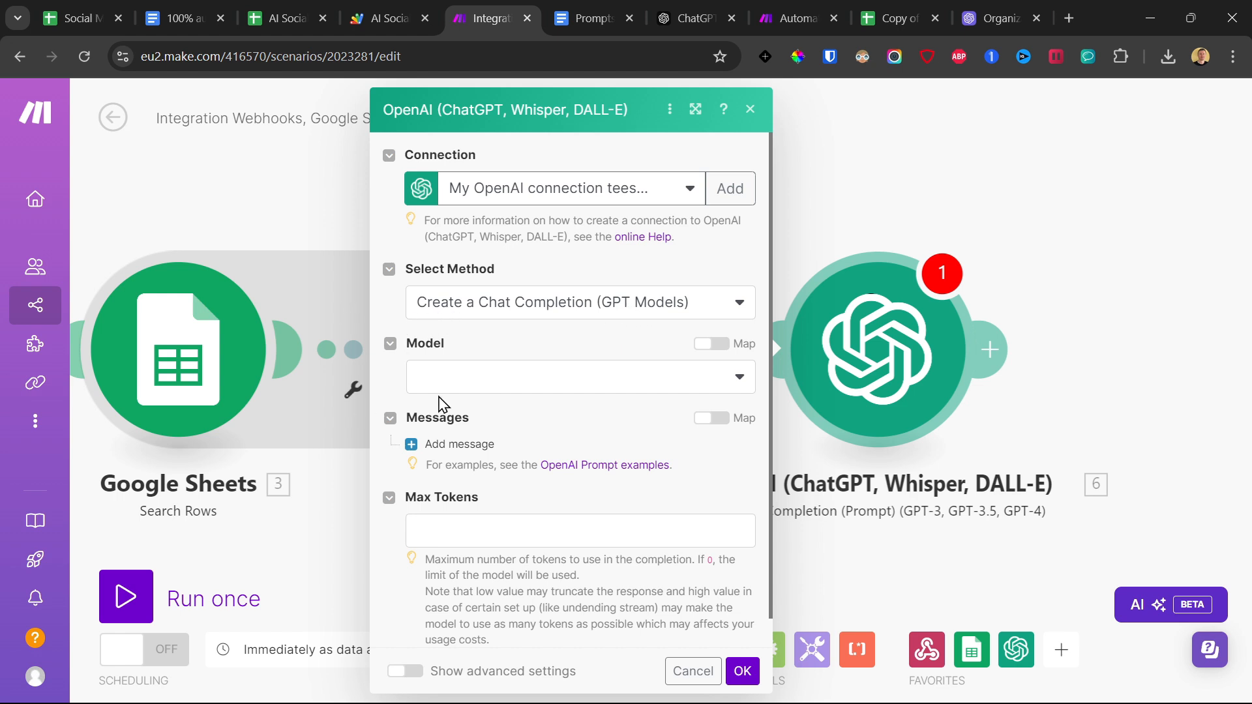
Set the OpenAI module's model to gpt-4o (system) and add a message with the User role.
{"action": "left_click", "coordinate": [457, 384]}
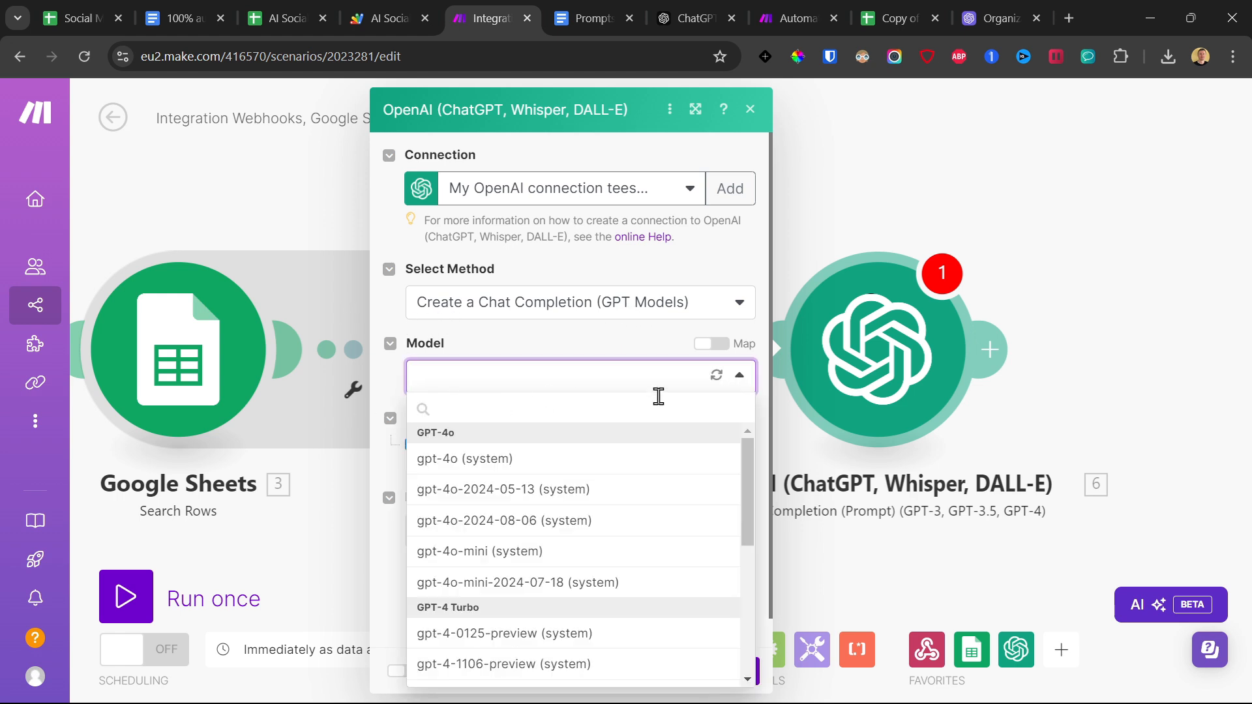
{"action": "left_click", "coordinate": [511, 458]}
{"action": "scroll", "coordinate": [531, 452], "scroll_direction": "down", "scroll_amount": 1}
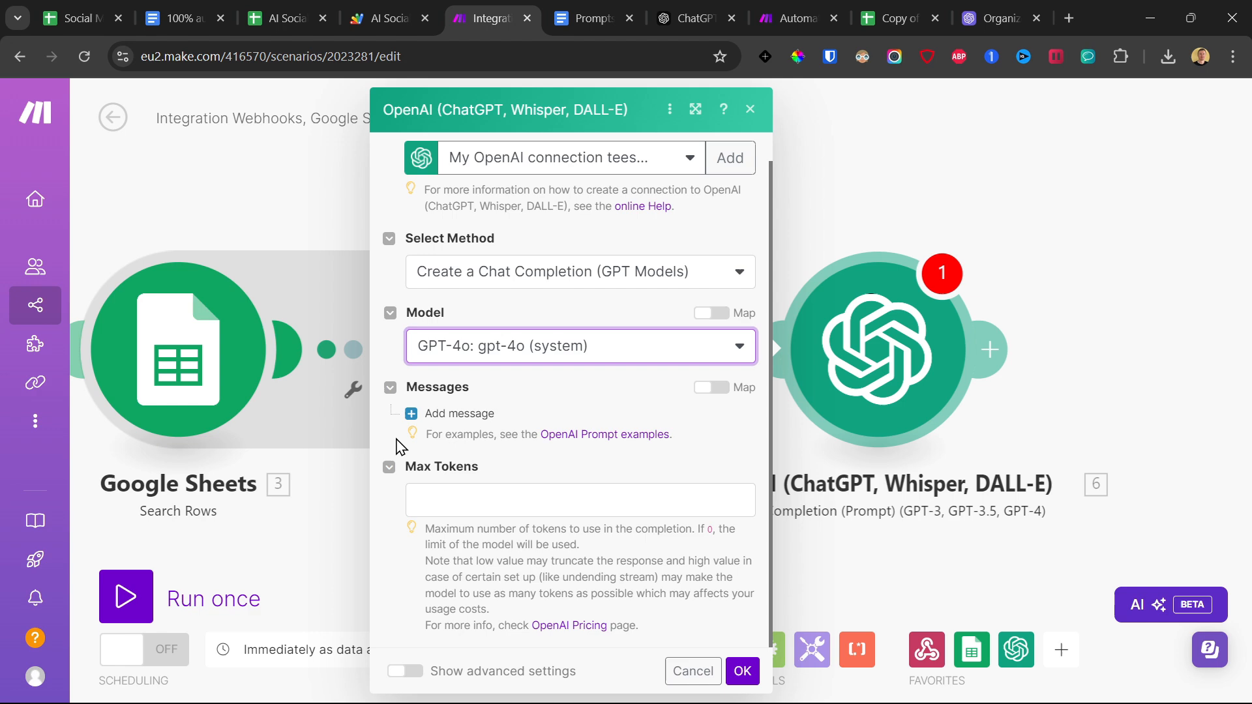
{"action": "left_click", "coordinate": [455, 423]}
{"action": "left_click", "coordinate": [496, 471]}
{"action": "left_click", "coordinate": [498, 495]}
{"action": "scroll", "coordinate": [573, 403], "scroll_direction": "down", "scroll_amount": 1}
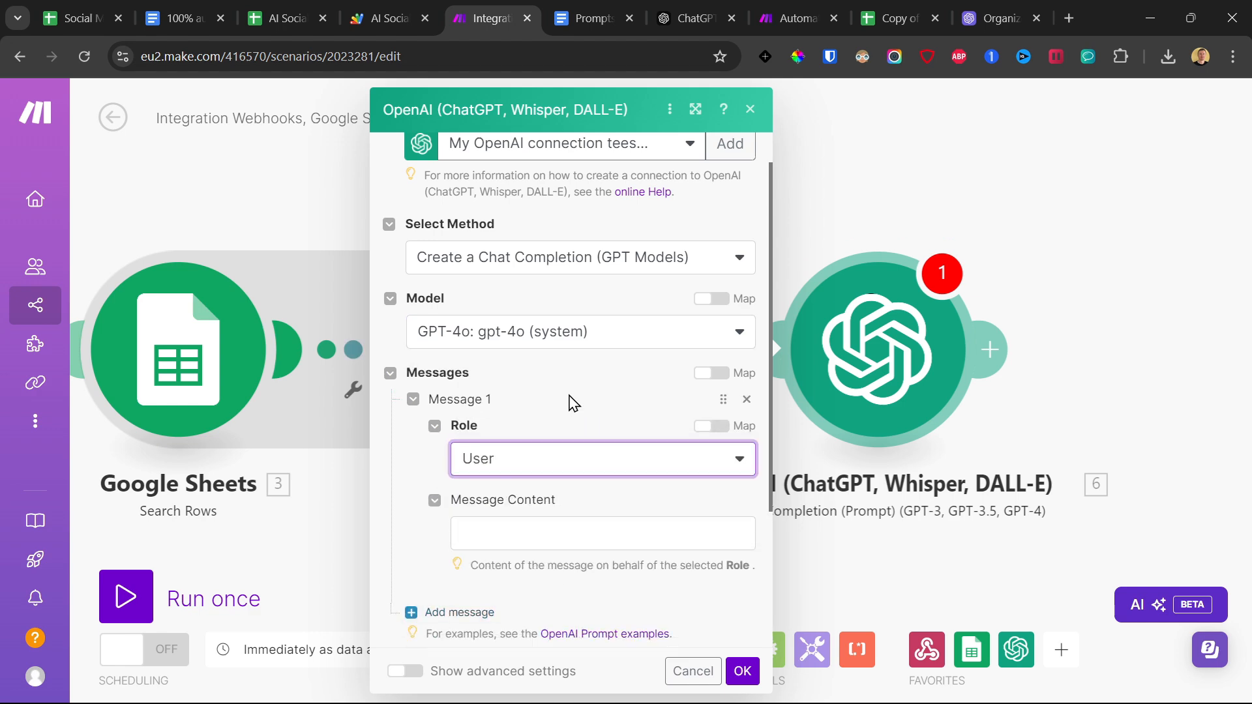
{"action": "scroll", "coordinate": [568, 401], "scroll_direction": "down", "scroll_amount": 3}
Copy the full Topic Generation Prompt from the prompts document and paste it into the OpenAI module's Message Content.
{"action": "left_click", "coordinate": [556, 367]}
{"action": "left_click", "coordinate": [618, 13]}
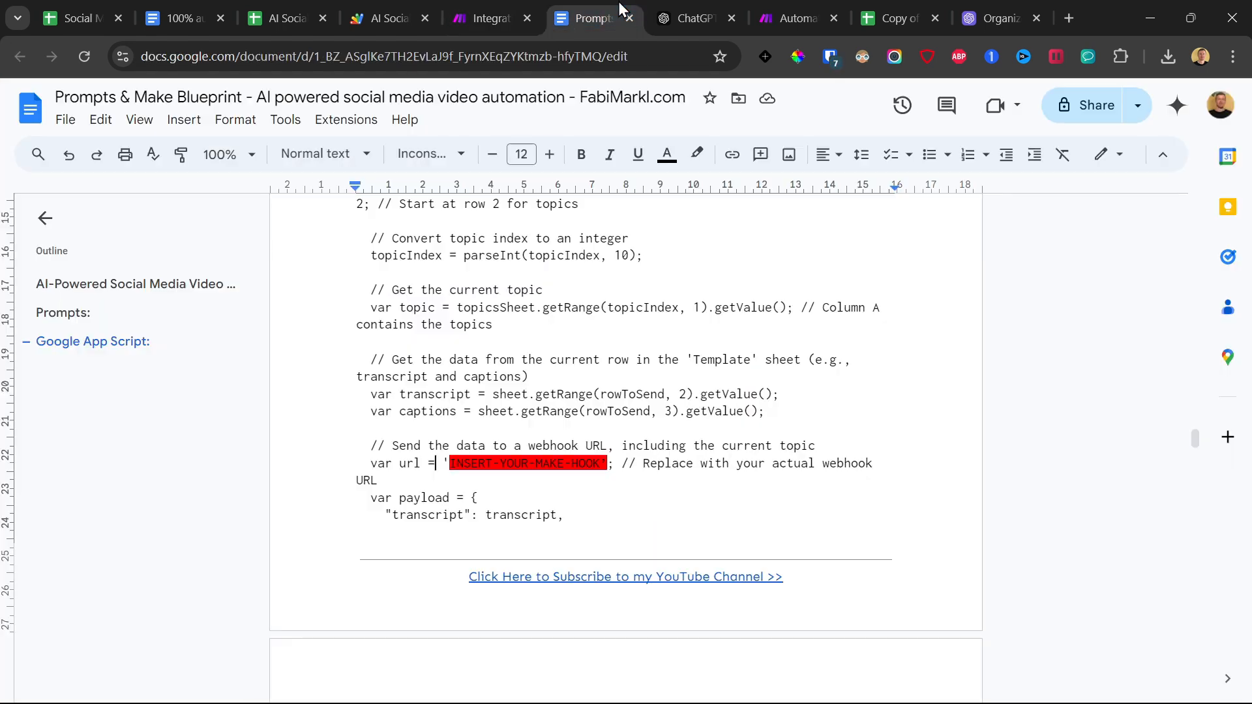
{"action": "left_click", "coordinate": [72, 313]}
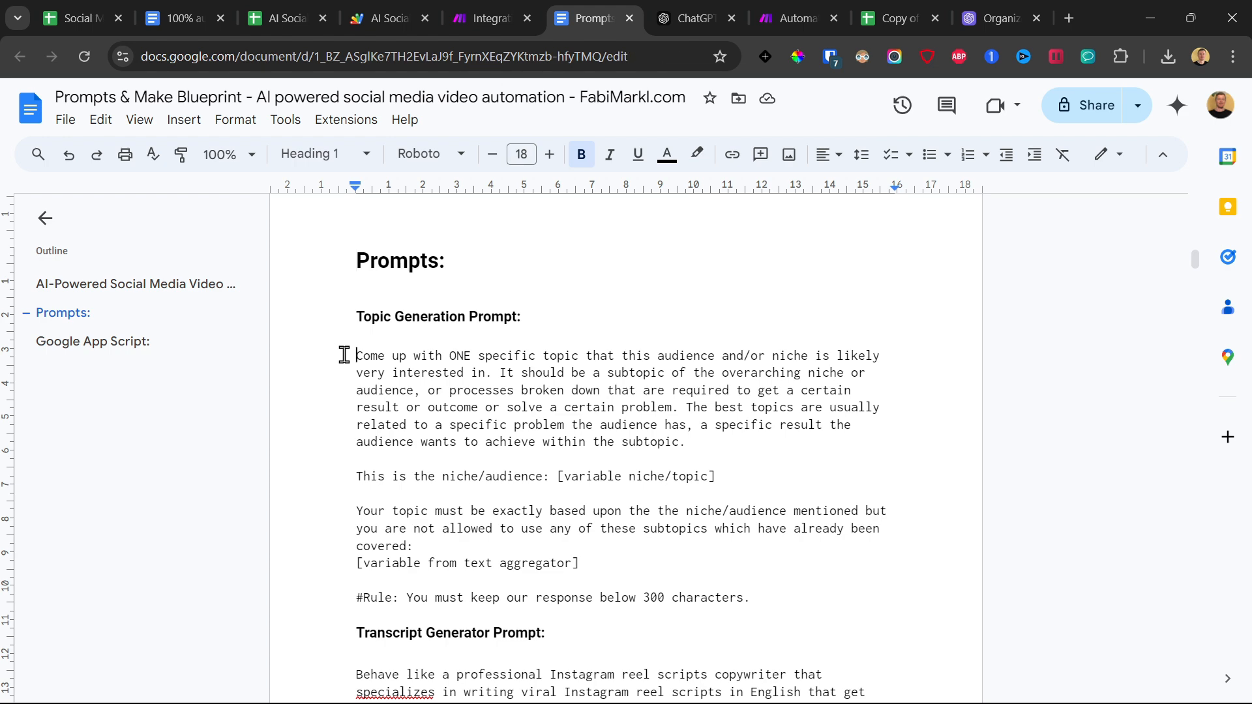
{"action": "left_click_drag", "start_coordinate": [341, 354], "coordinate": [762, 592]}
{"action": "right_click", "coordinate": [616, 405]}
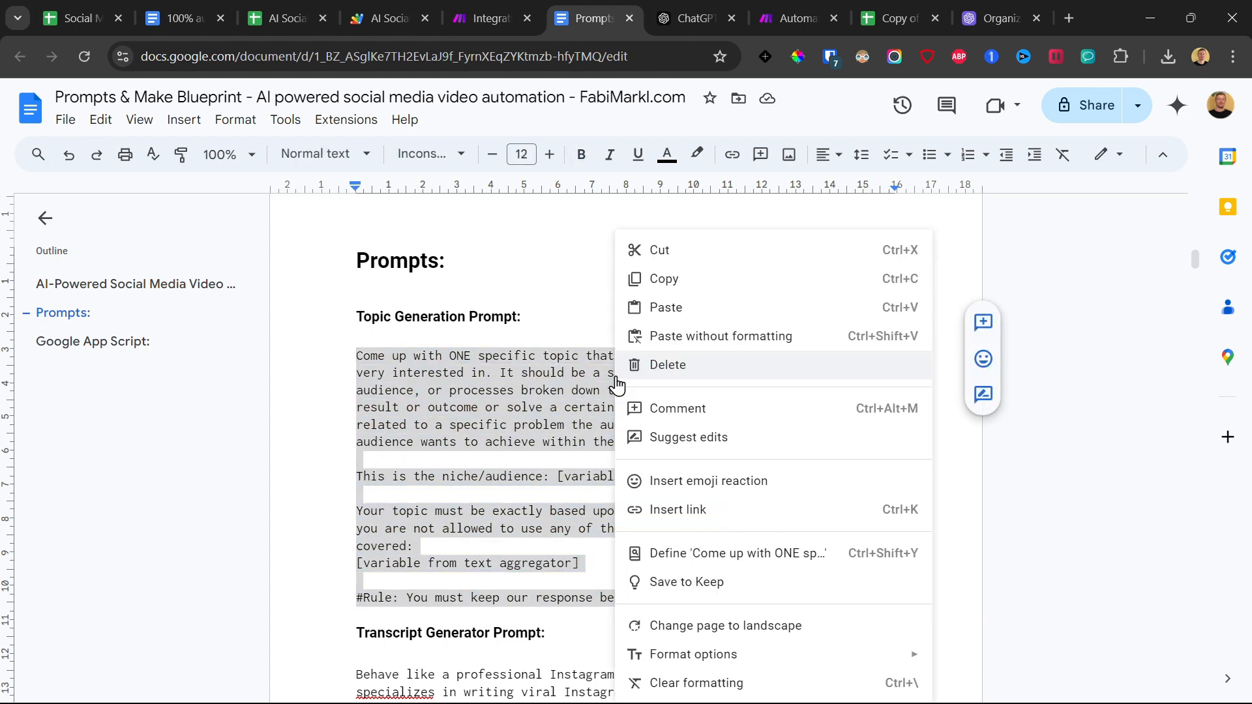
{"action": "left_click", "coordinate": [665, 279]}
{"action": "left_click", "coordinate": [498, 13]}
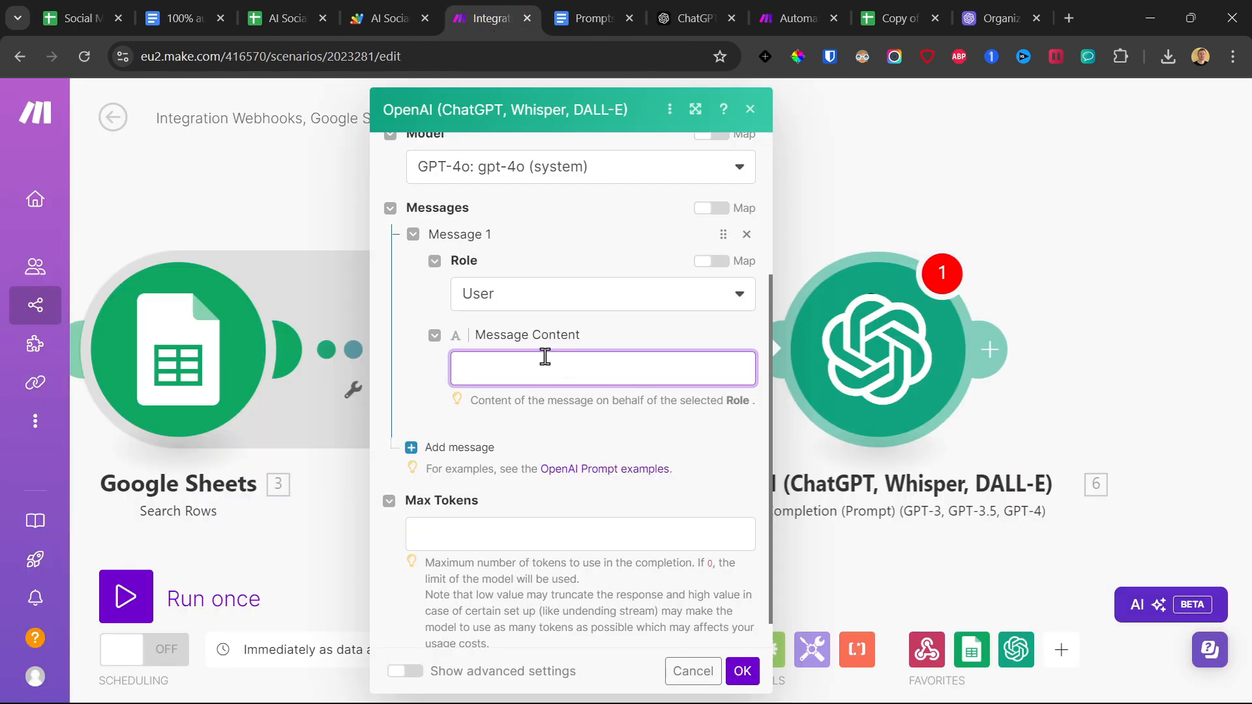
{"action": "key", "text": "ctrl+v"}
Insert blank lines in the prompt after "[variable niche/topic]" and after "[variable from text aggregator]".
{"action": "scroll", "coordinate": [615, 399], "scroll_direction": "down", "scroll_amount": 5}
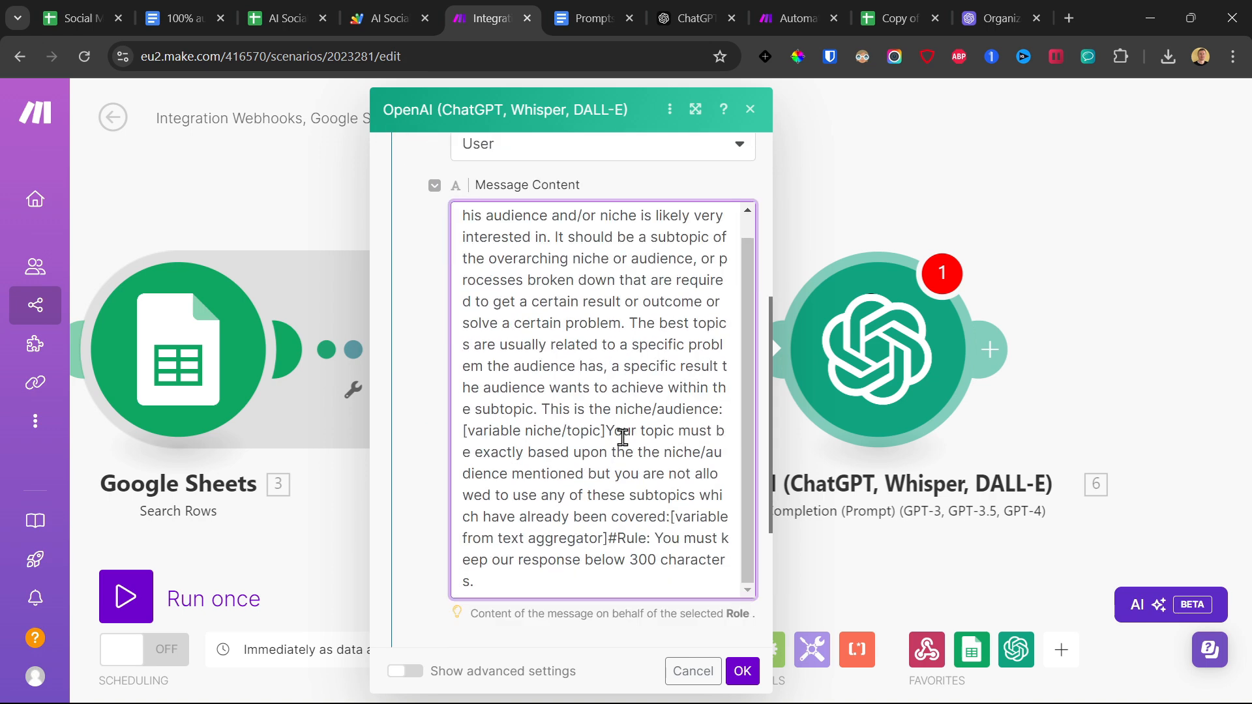
{"action": "left_click", "coordinate": [612, 404]}
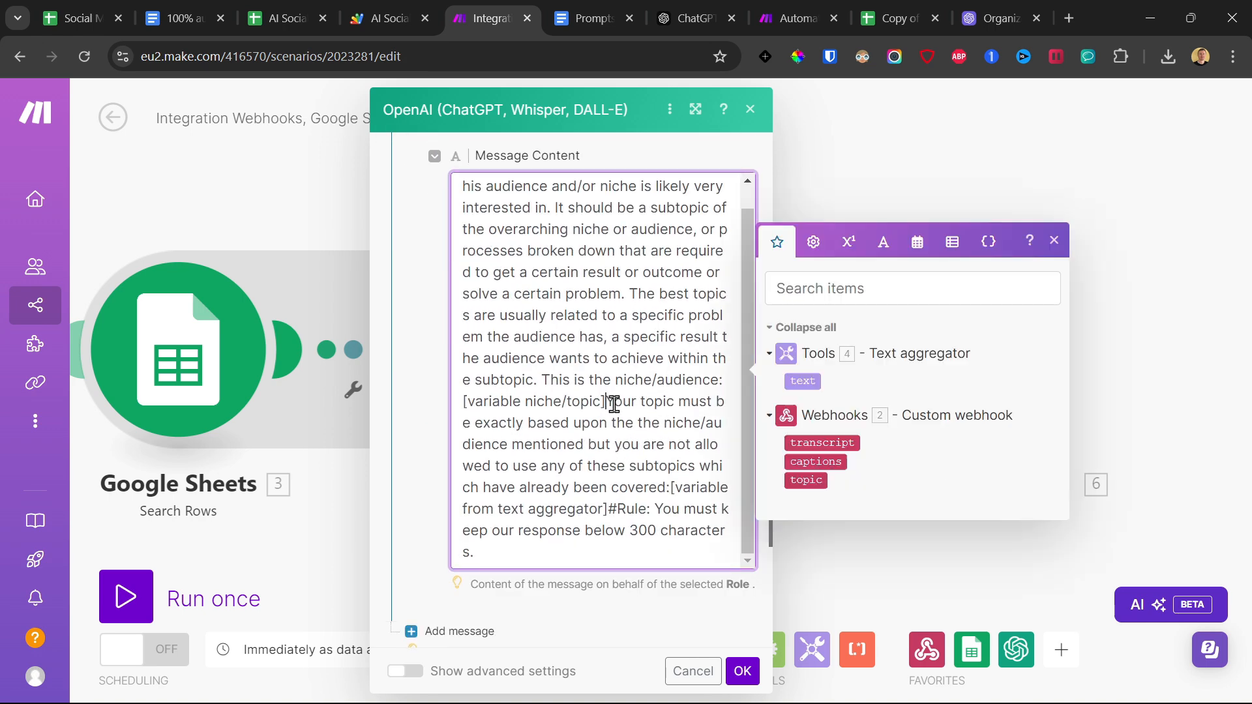
{"action": "key", "text": "Return"}
{"action": "key", "text": "Return"}
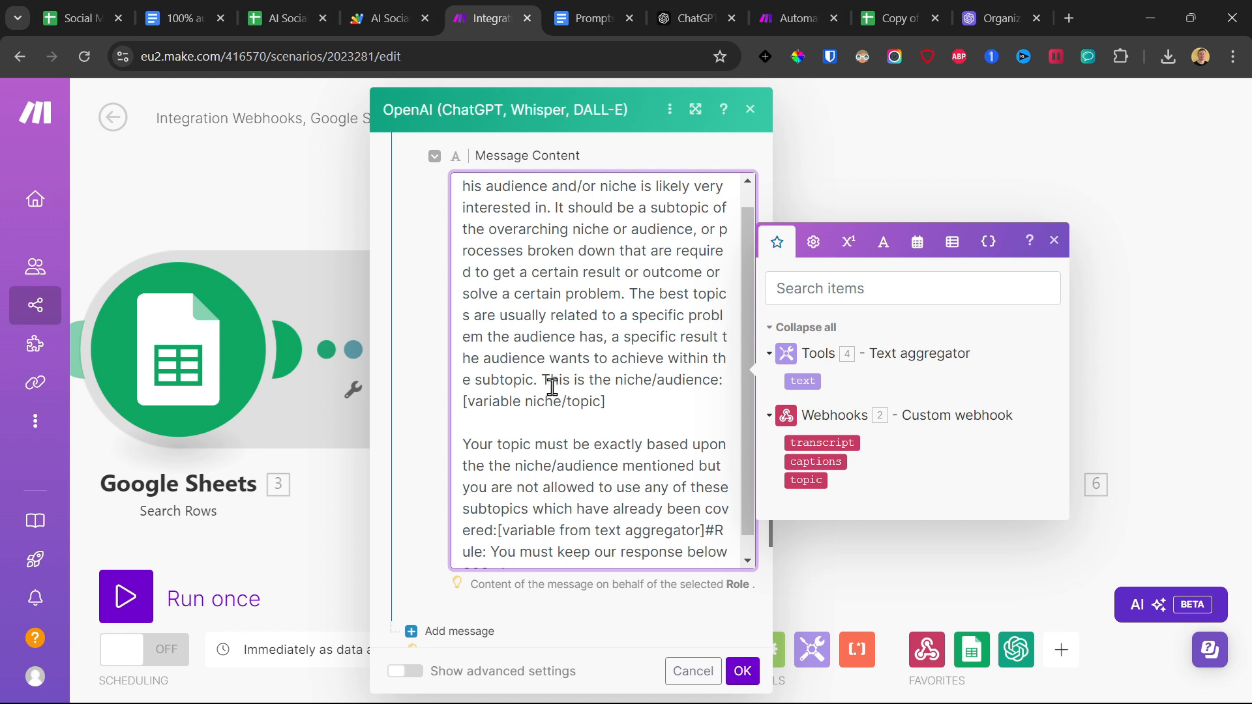
{"action": "scroll", "coordinate": [669, 415], "scroll_direction": "up", "scroll_amount": 2}
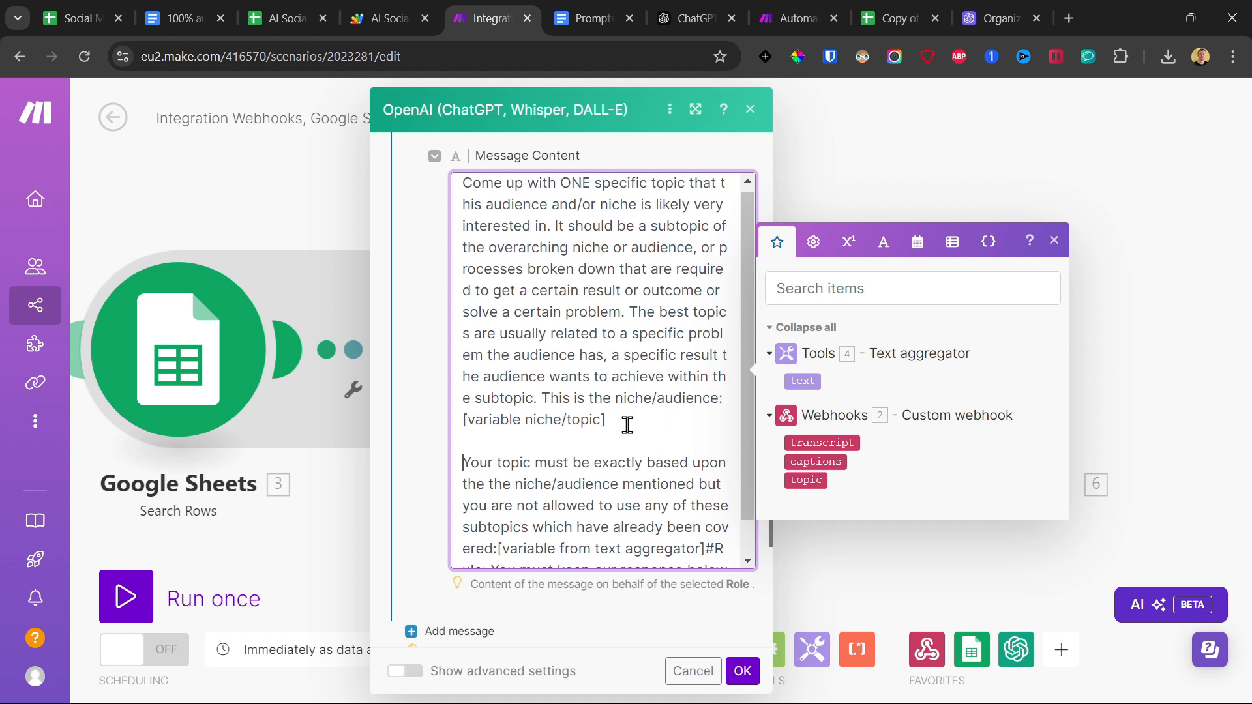
{"action": "scroll", "coordinate": [683, 521], "scroll_direction": "down", "scroll_amount": 4}
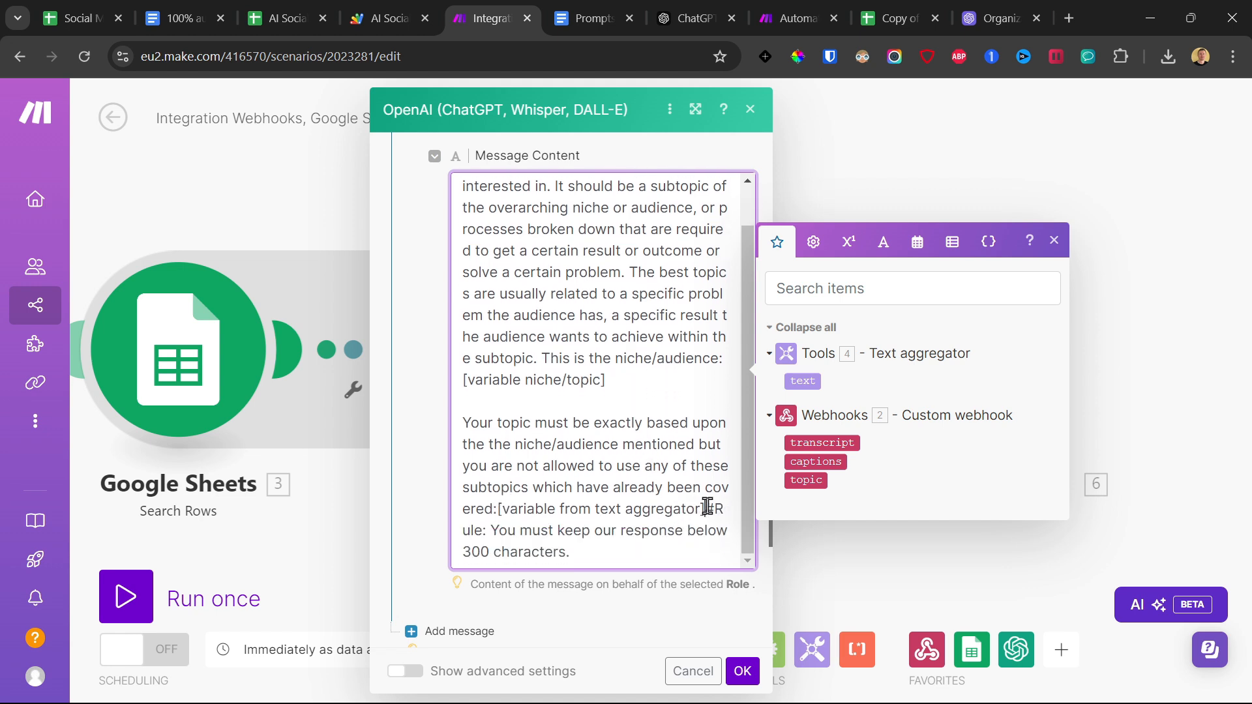
{"action": "left_click", "coordinate": [707, 506]}
{"action": "key", "text": "Return"}
{"action": "key", "text": "Return"}
Replace the niche/topic placeholder with the webhook's topic variable and the aggregator placeholder with the Text aggregator's text variable.
{"action": "left_click_drag", "start_coordinate": [704, 508], "coordinate": [498, 508]}
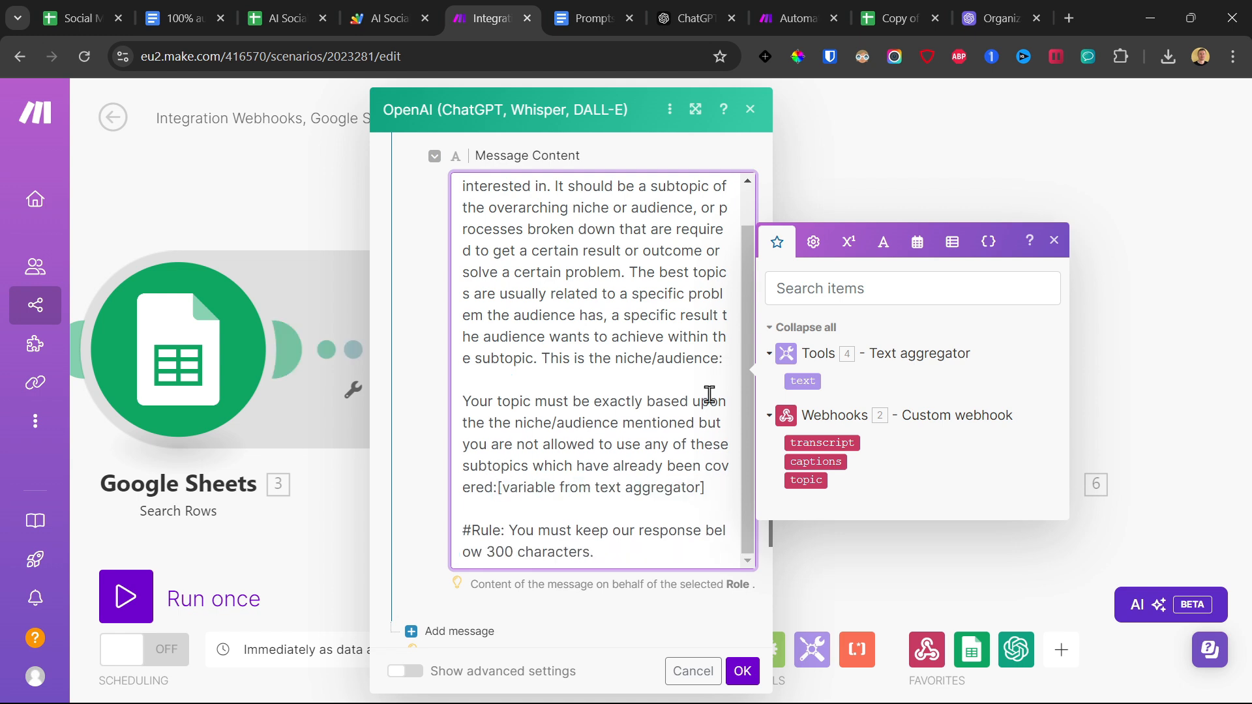
{"action": "left_click", "coordinate": [806, 479]}
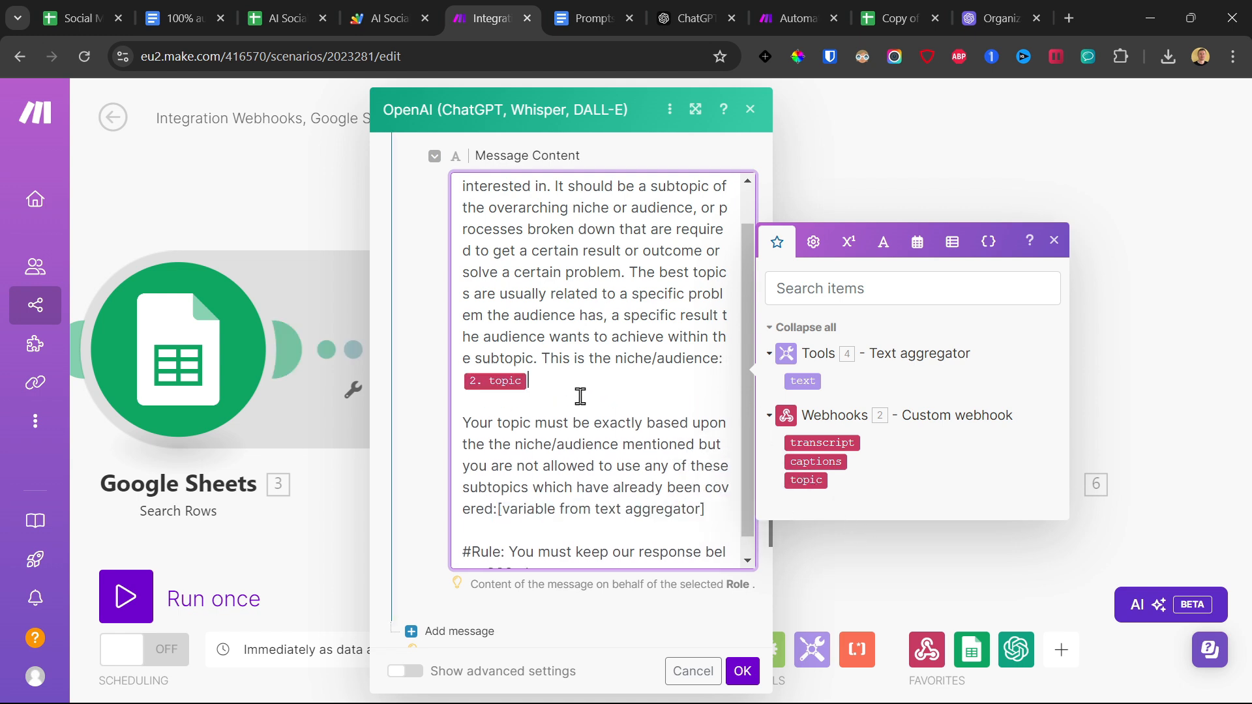
{"action": "scroll", "coordinate": [631, 391], "scroll_direction": "down", "scroll_amount": 1}
{"action": "left_click_drag", "start_coordinate": [704, 489], "coordinate": [504, 489]}
{"action": "key", "text": "BackSpace"}
{"action": "key", "text": "BackSpace"}
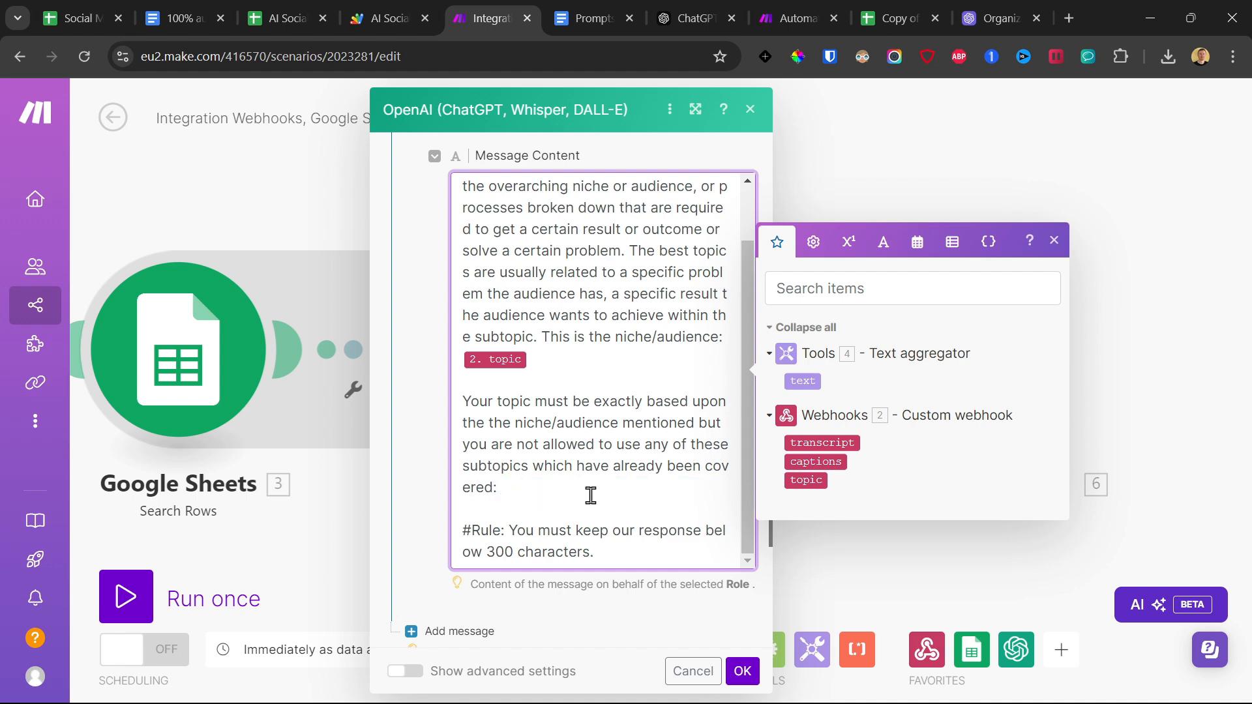
{"action": "left_click", "coordinate": [803, 380]}
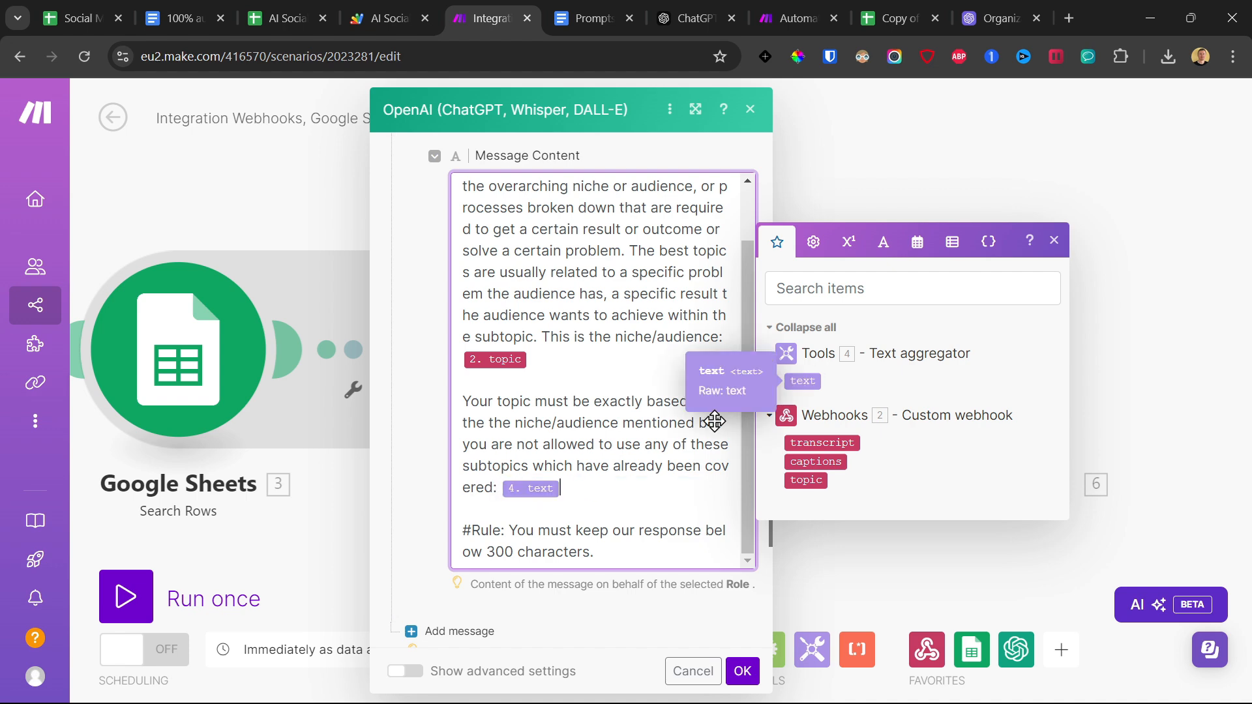
Set the OpenAI module's Max Tokens to 4096, confirm the module and save the scenario.
{"action": "scroll", "coordinate": [495, 495], "scroll_direction": "down", "scroll_amount": 3}
{"action": "left_click", "coordinate": [451, 530]}
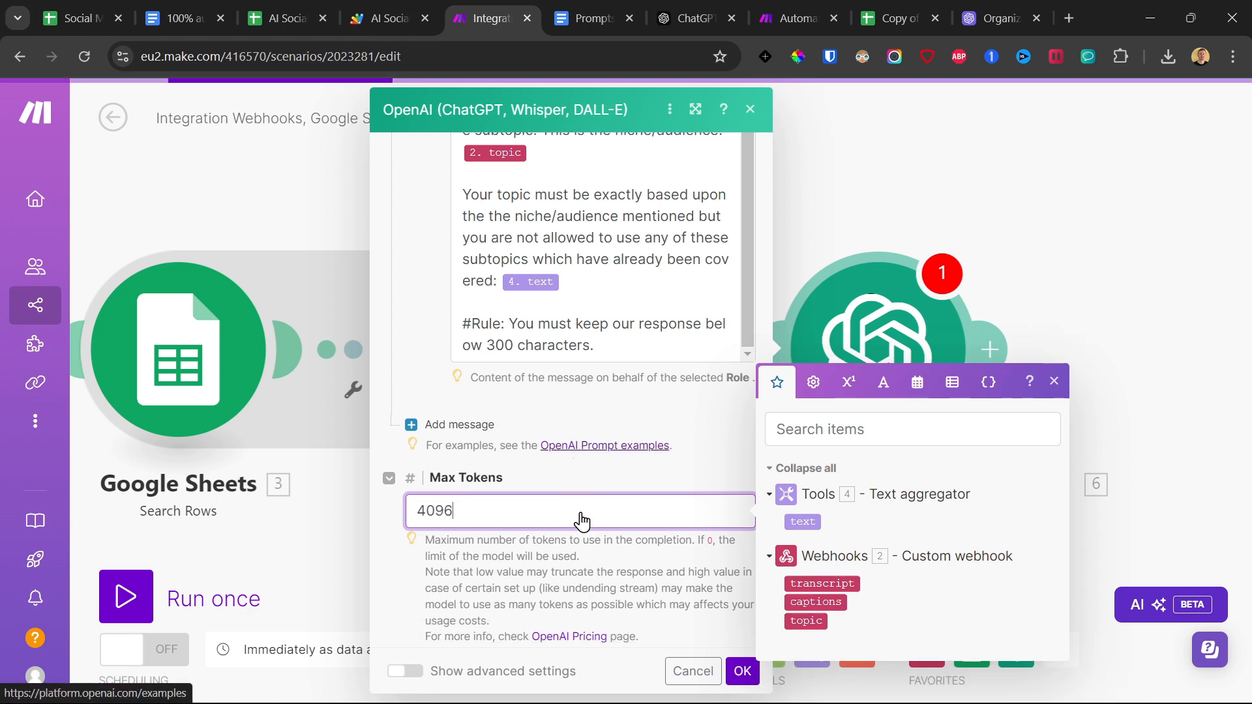
{"action": "left_click", "coordinate": [742, 671]}
{"action": "scroll", "coordinate": [771, 206], "scroll_direction": "down", "scroll_amount": 2}
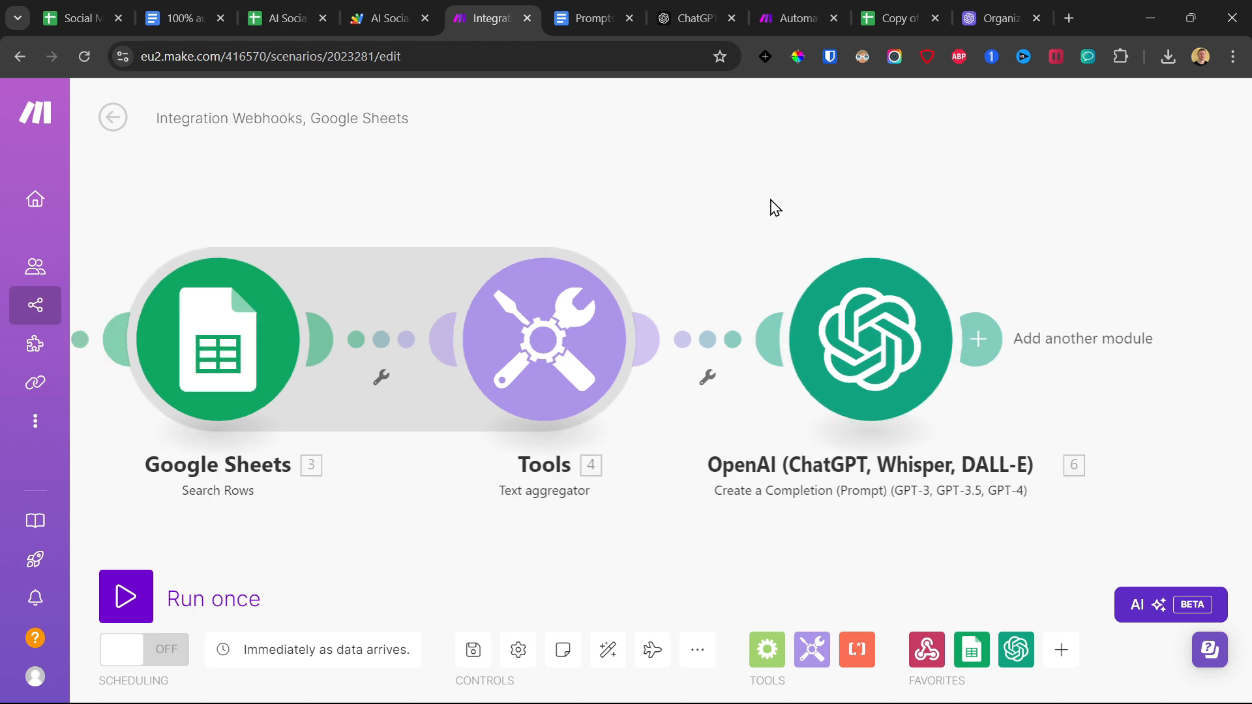
{"action": "left_click", "coordinate": [473, 650]}
Add a Google Sheets Add a Row module after the OpenAI module and set its search method to Select from all.
{"action": "scroll", "coordinate": [685, 392], "scroll_direction": "down", "scroll_amount": 1}
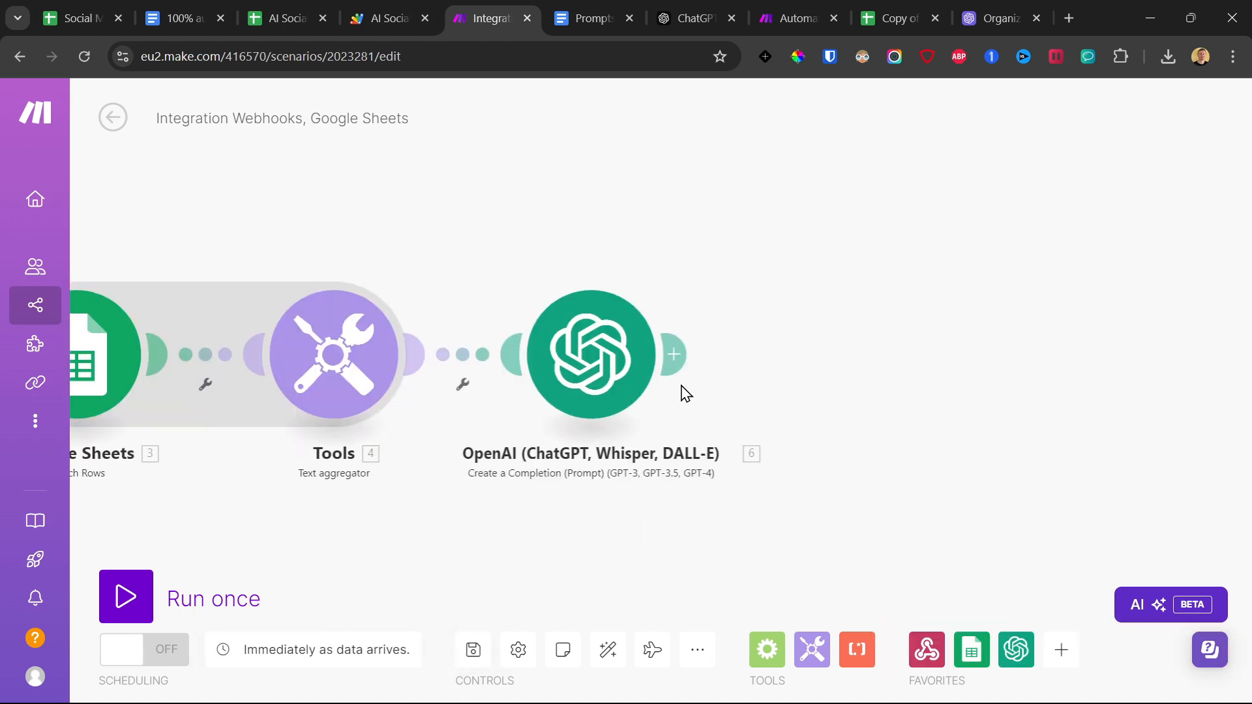
{"action": "left_click", "coordinate": [676, 352]}
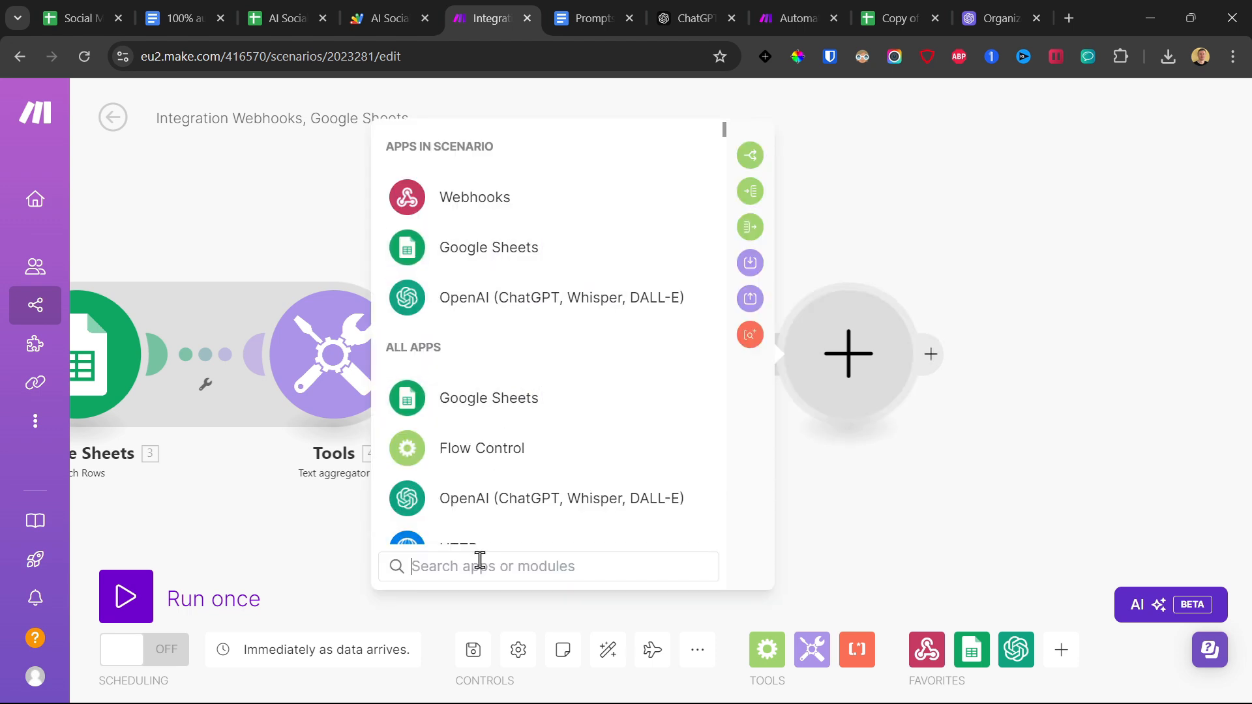
{"action": "type", "text": "google sheets"}
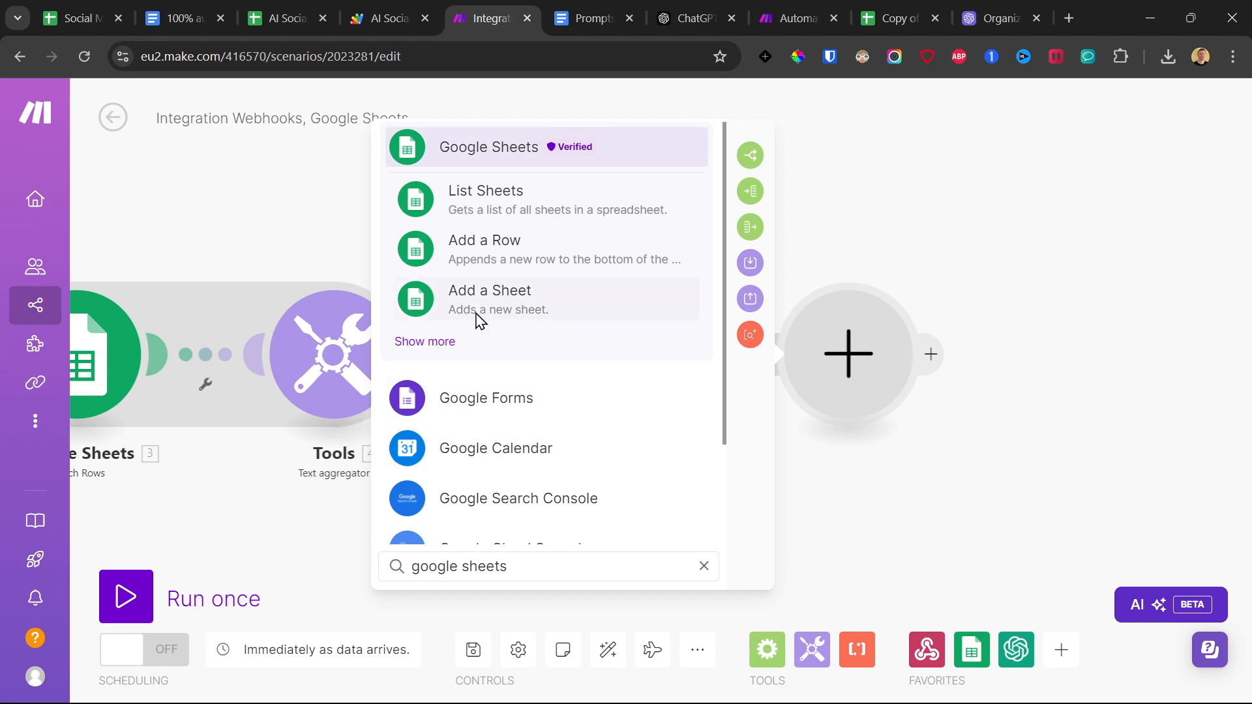
{"action": "left_click", "coordinate": [488, 261]}
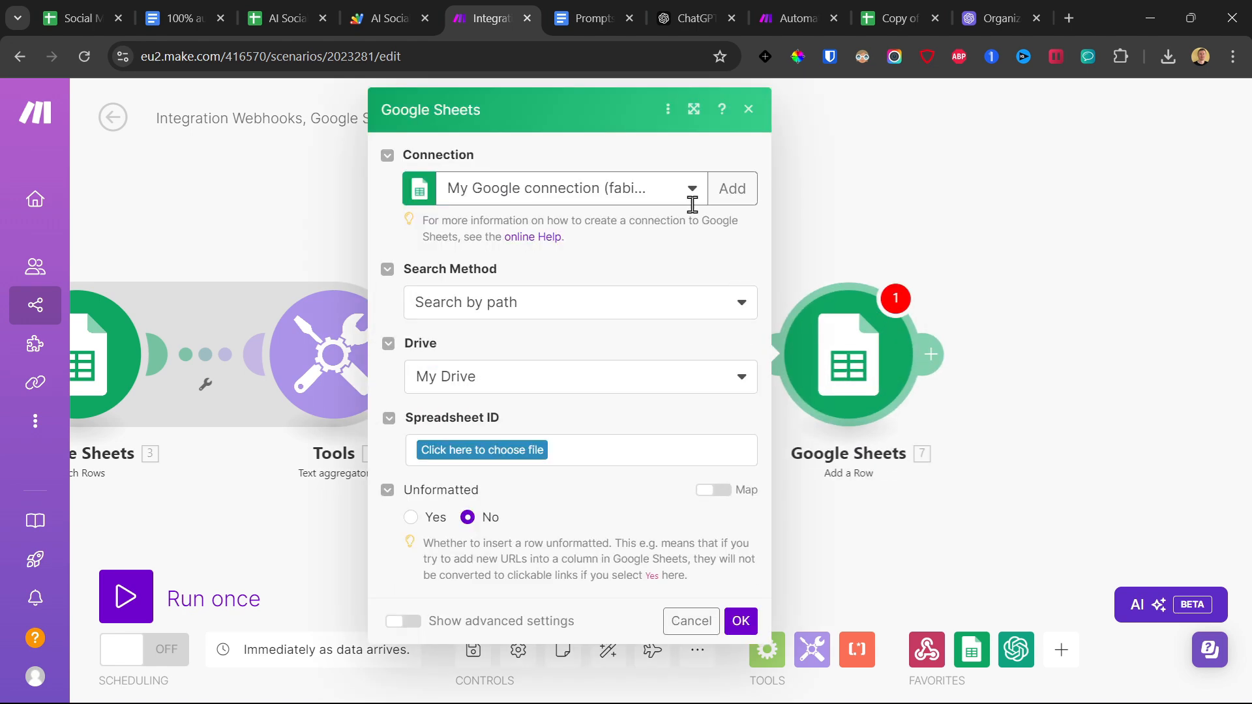
{"action": "left_click", "coordinate": [546, 308]}
{"action": "left_click", "coordinate": [489, 360]}
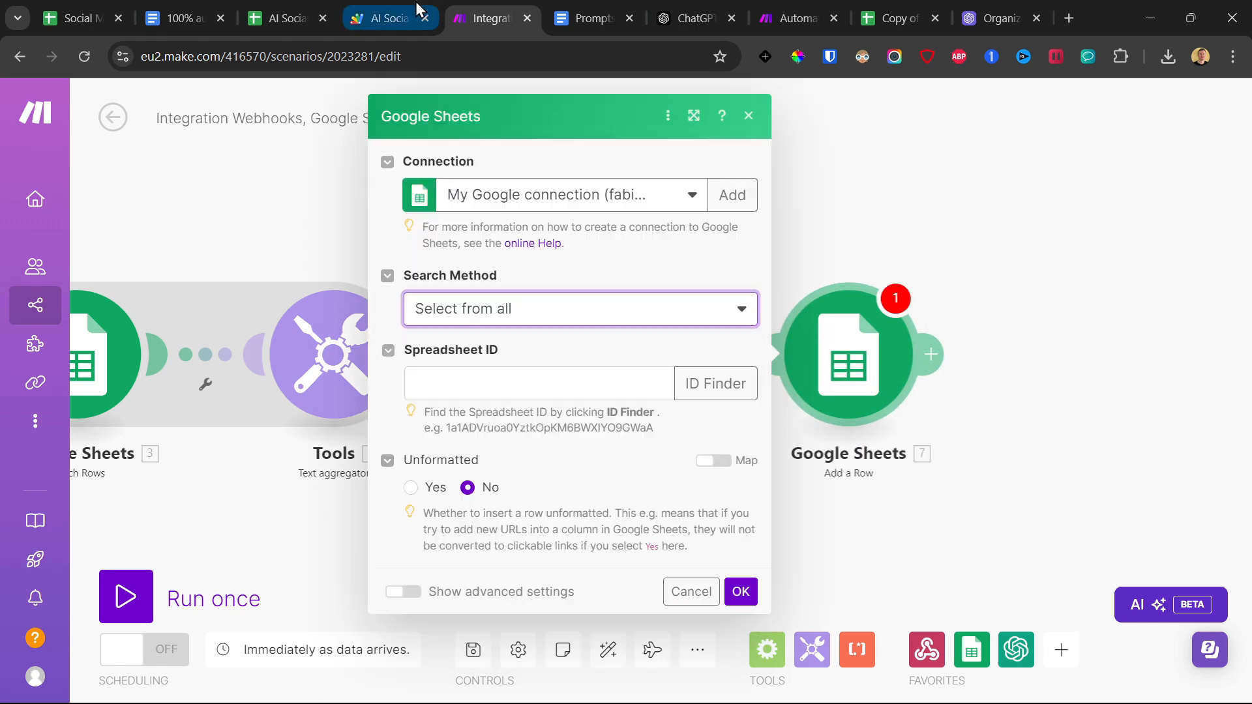
Copy the spreadsheet ID from the AI Social Media Videos Automation sheet's URL into the Add a Row module and choose the Topic sheet.
{"action": "left_click", "coordinate": [280, 17]}
{"action": "left_click_drag", "start_coordinate": [330, 58], "coordinate": [671, 60]}
{"action": "key", "text": "ctrl+c"}
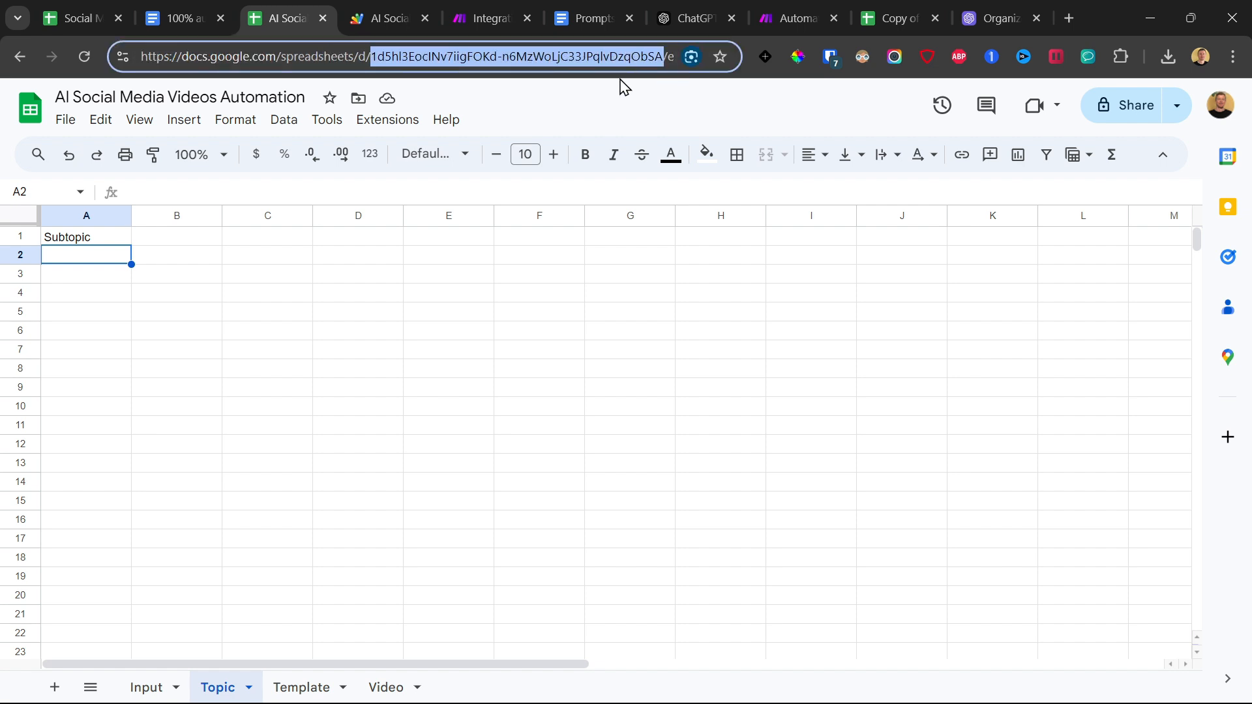
{"action": "left_click", "coordinate": [384, 10]}
{"action": "left_click", "coordinate": [471, 10]}
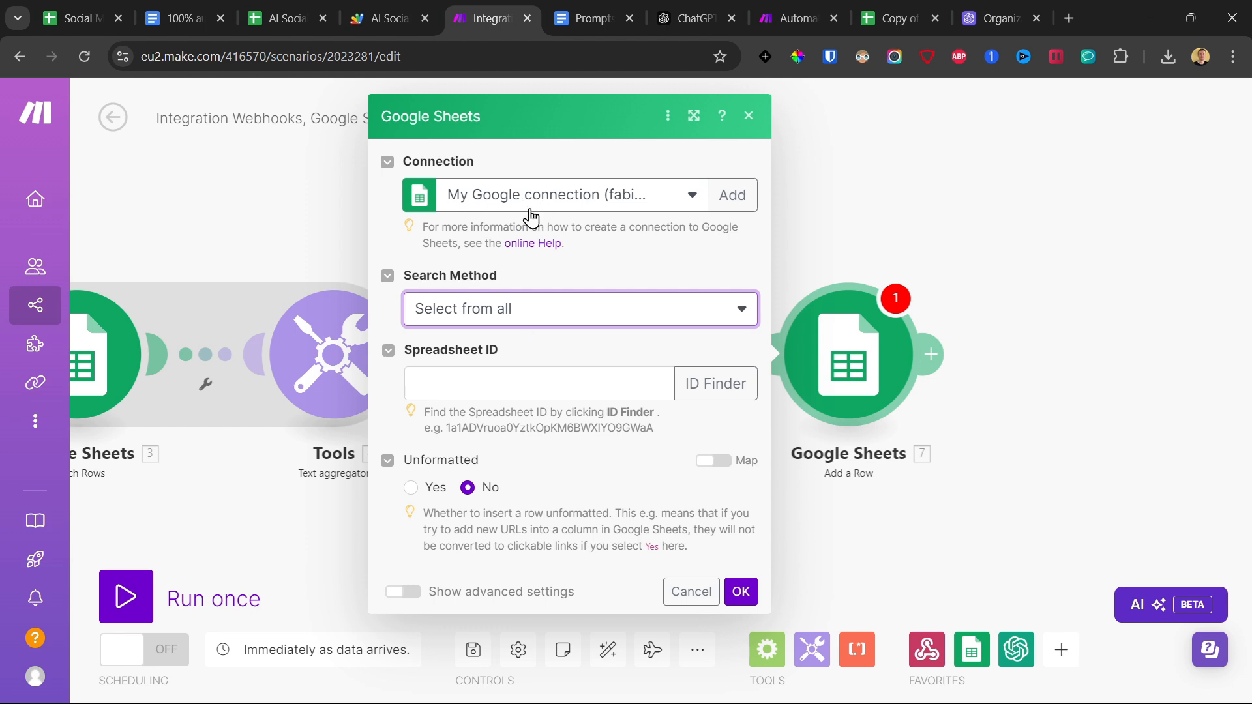
{"action": "left_click", "coordinate": [492, 389]}
{"action": "key", "text": "ctrl+v"}
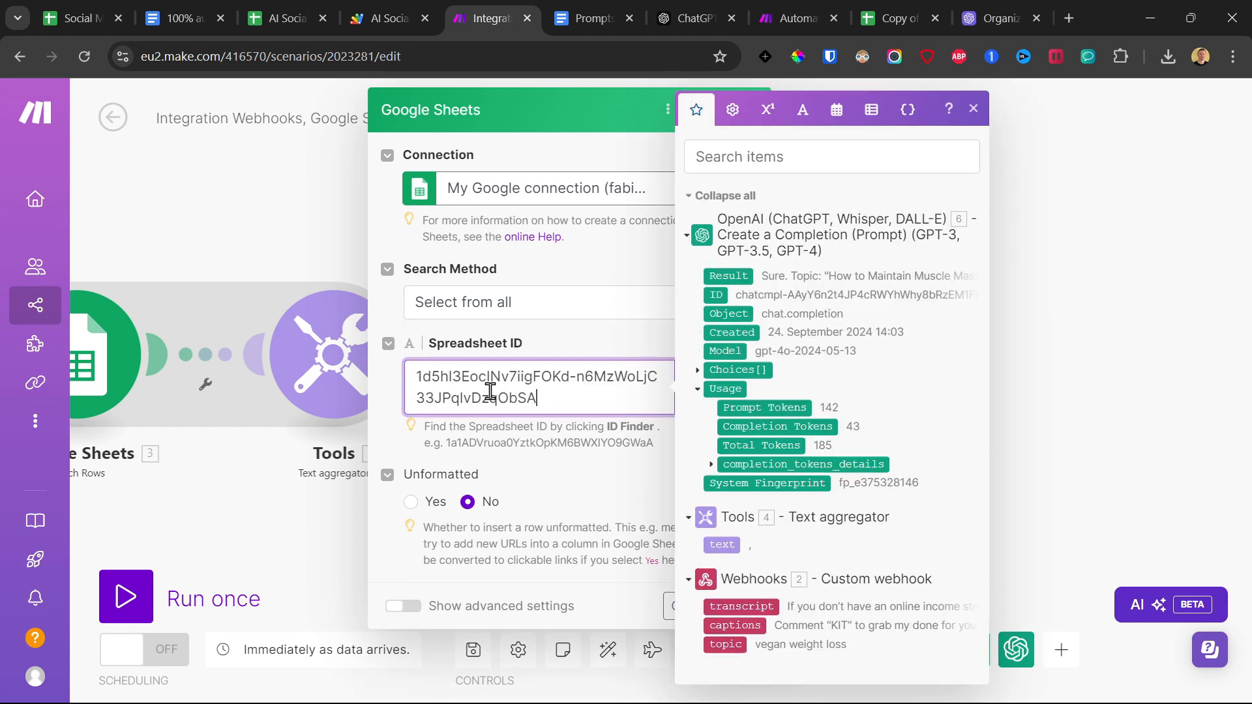
{"action": "left_click", "coordinate": [572, 343]}
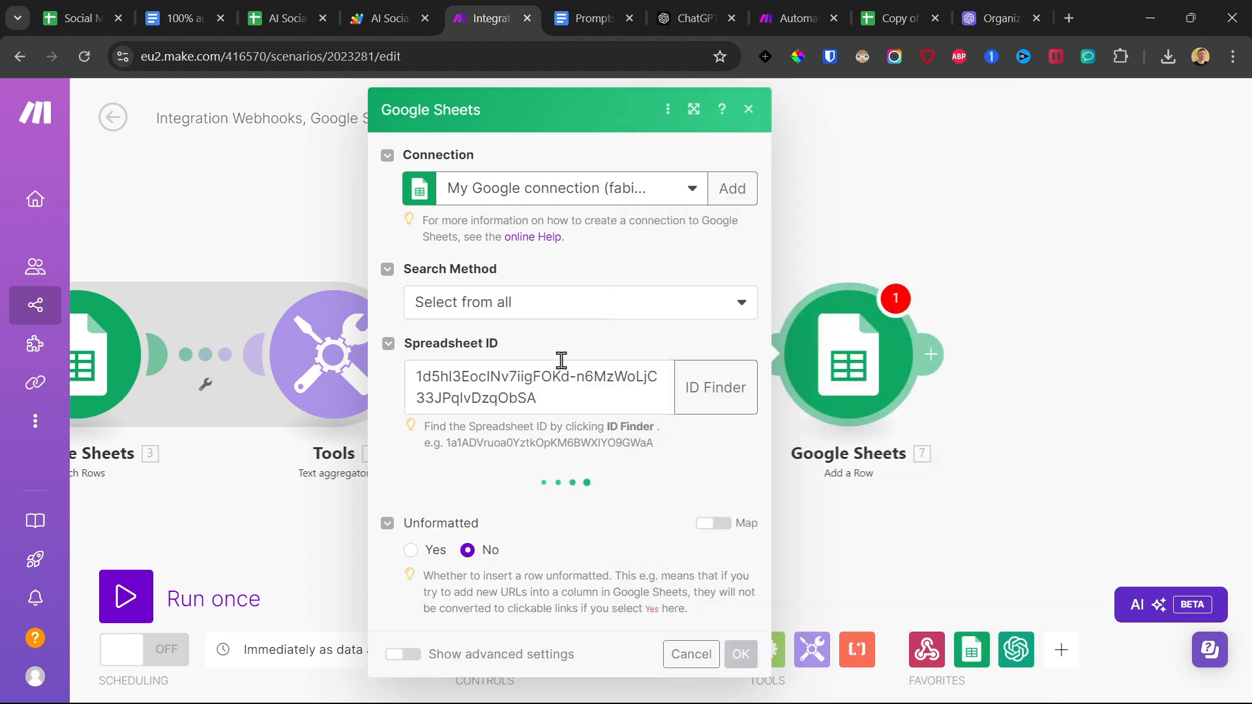
{"action": "left_click", "coordinate": [490, 509]}
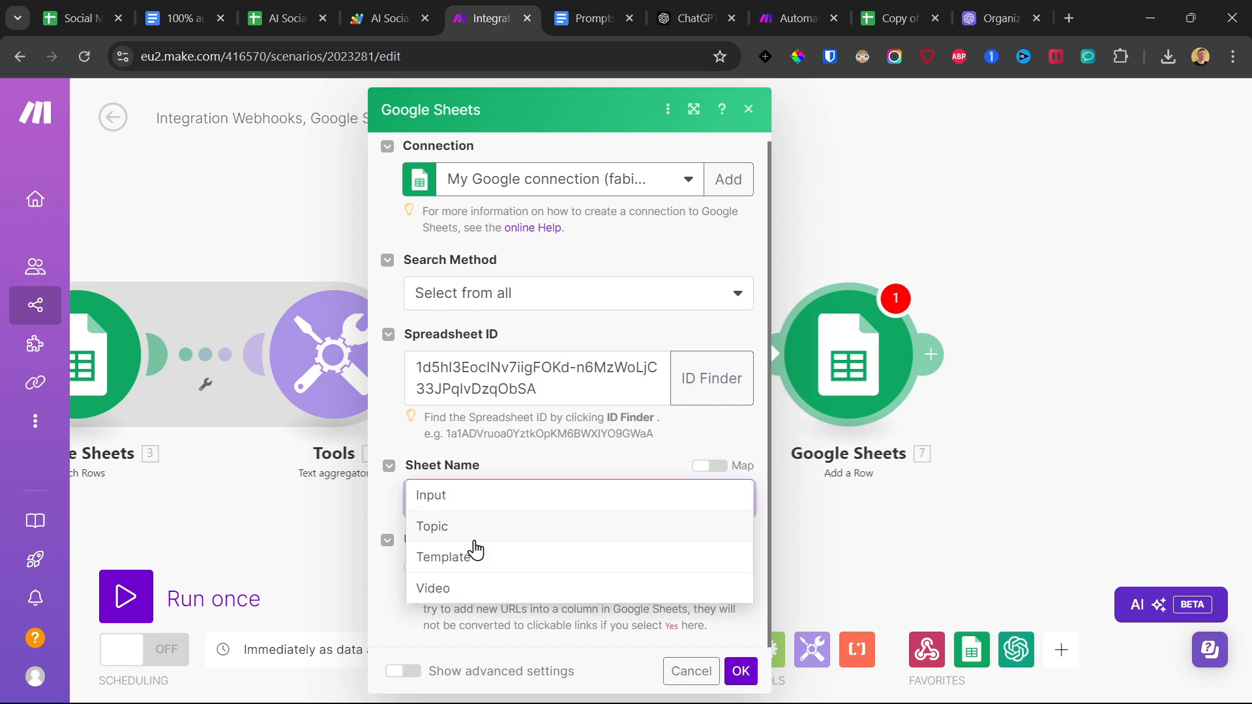
{"action": "left_click", "coordinate": [465, 533]}
Map the Subtopic (A) value to the OpenAI Choices[] Message Content, checking the sheet's column A, and save the module and scenario.
{"action": "scroll", "coordinate": [475, 370], "scroll_direction": "down", "scroll_amount": 5}
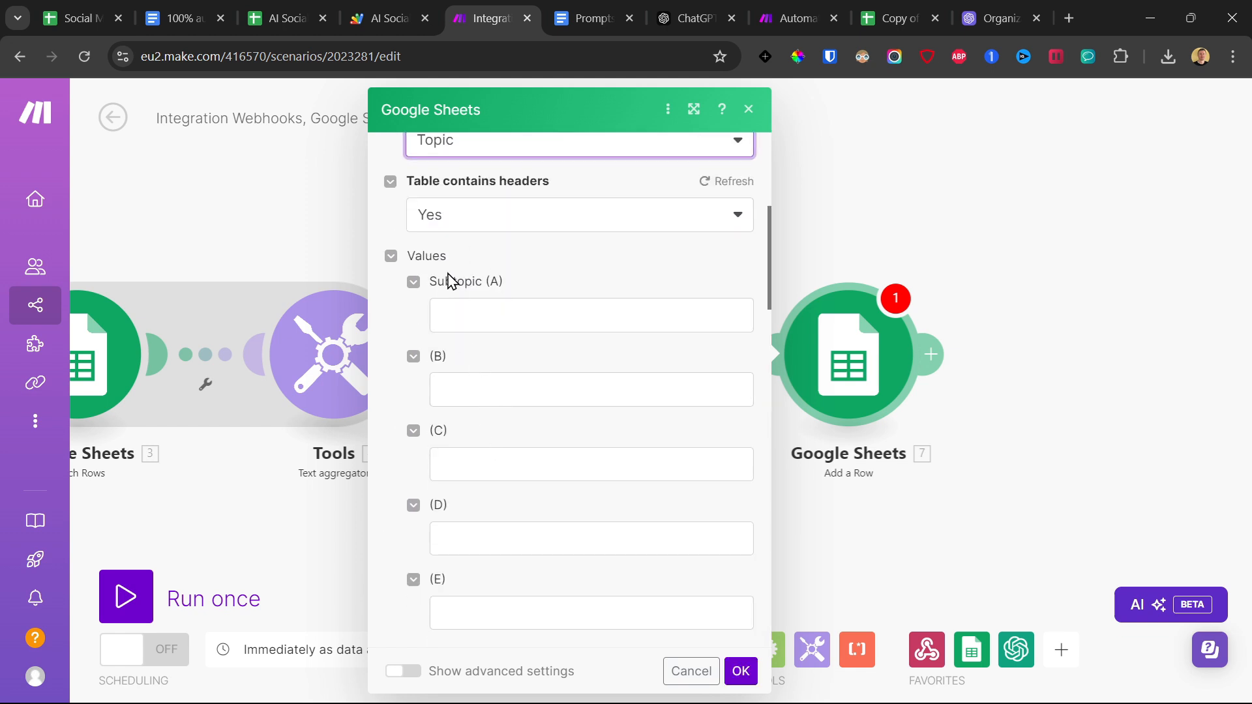
{"action": "left_click_drag", "start_coordinate": [521, 285], "coordinate": [421, 290]}
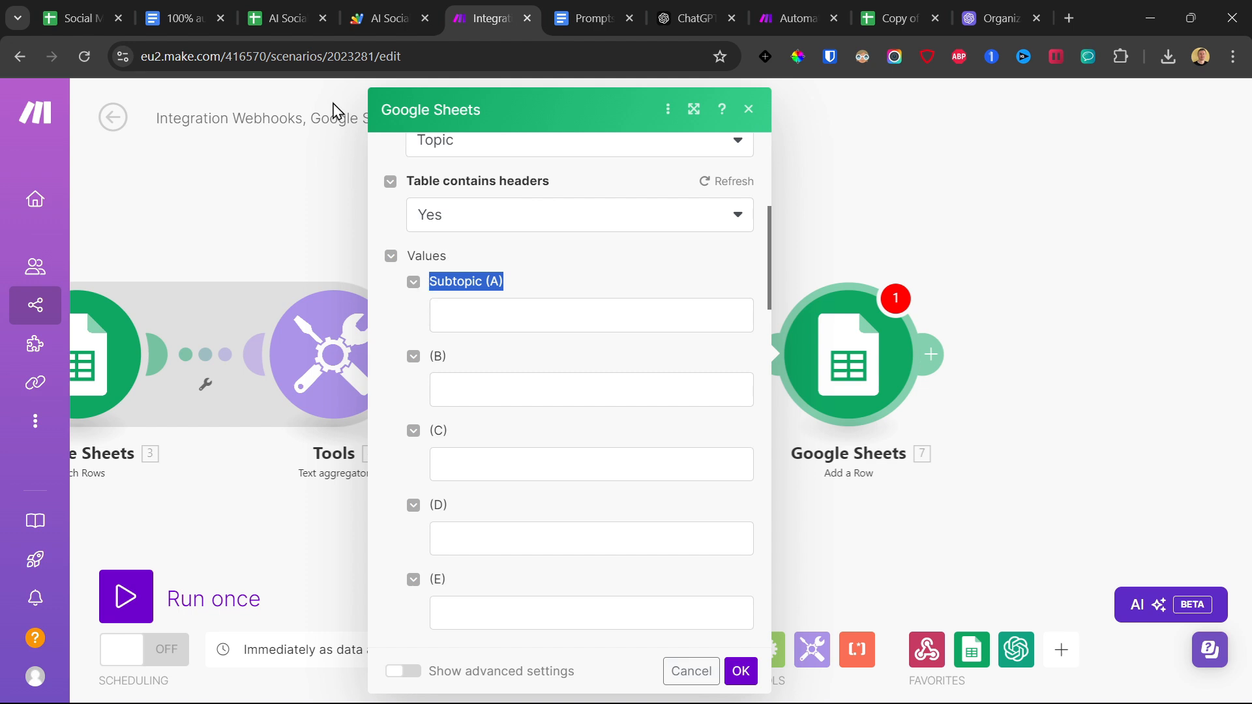
{"action": "left_click", "coordinate": [307, 18]}
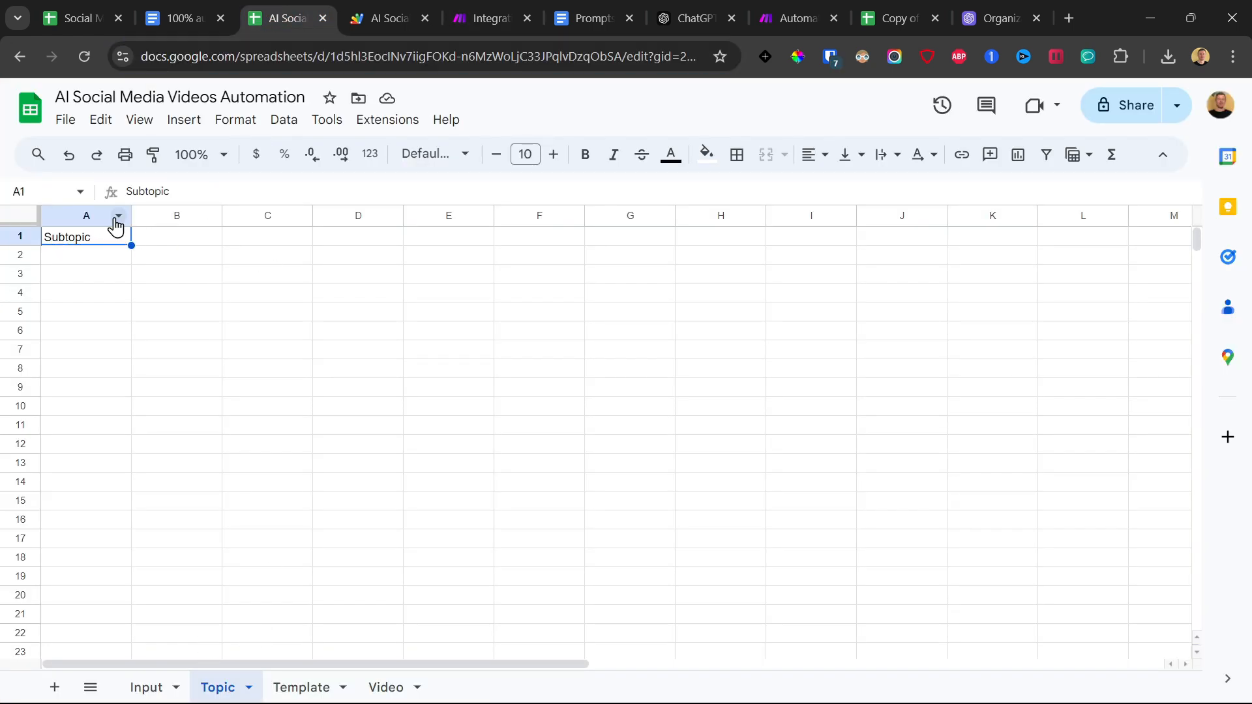
{"action": "left_click", "coordinate": [515, 13]}
{"action": "left_click", "coordinate": [468, 327]}
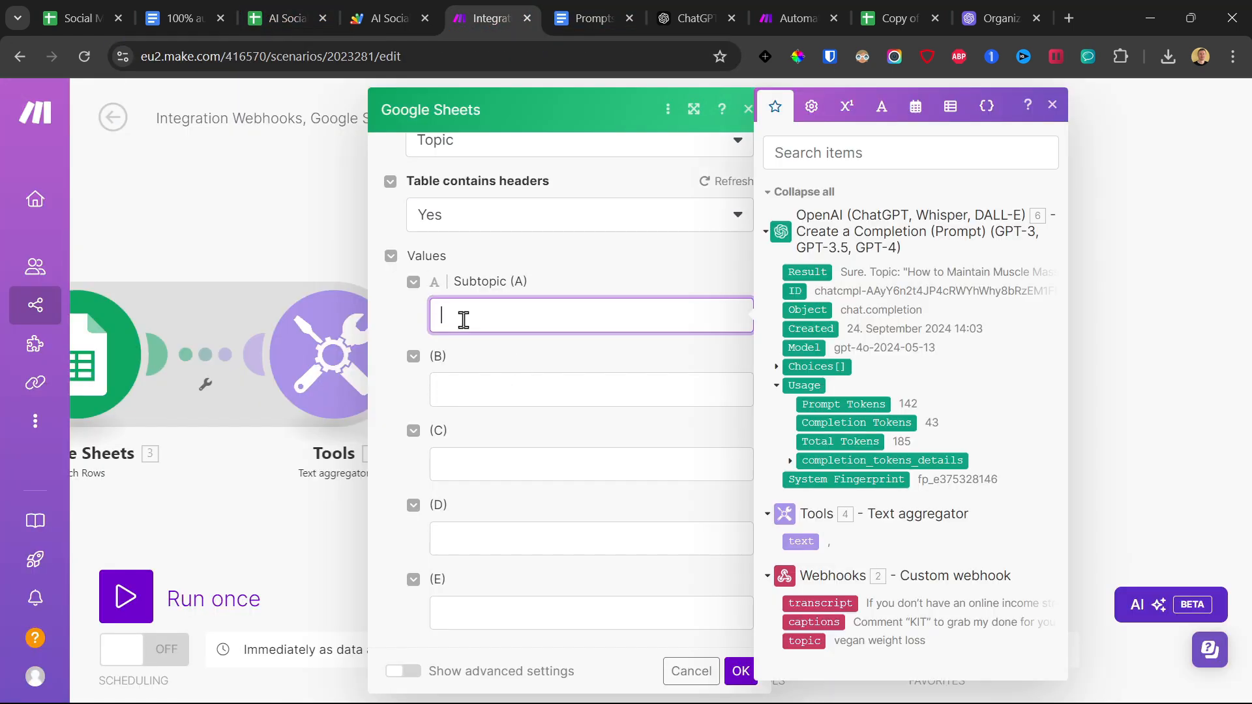
{"action": "left_click", "coordinate": [776, 367]}
{"action": "left_click", "coordinate": [790, 460]}
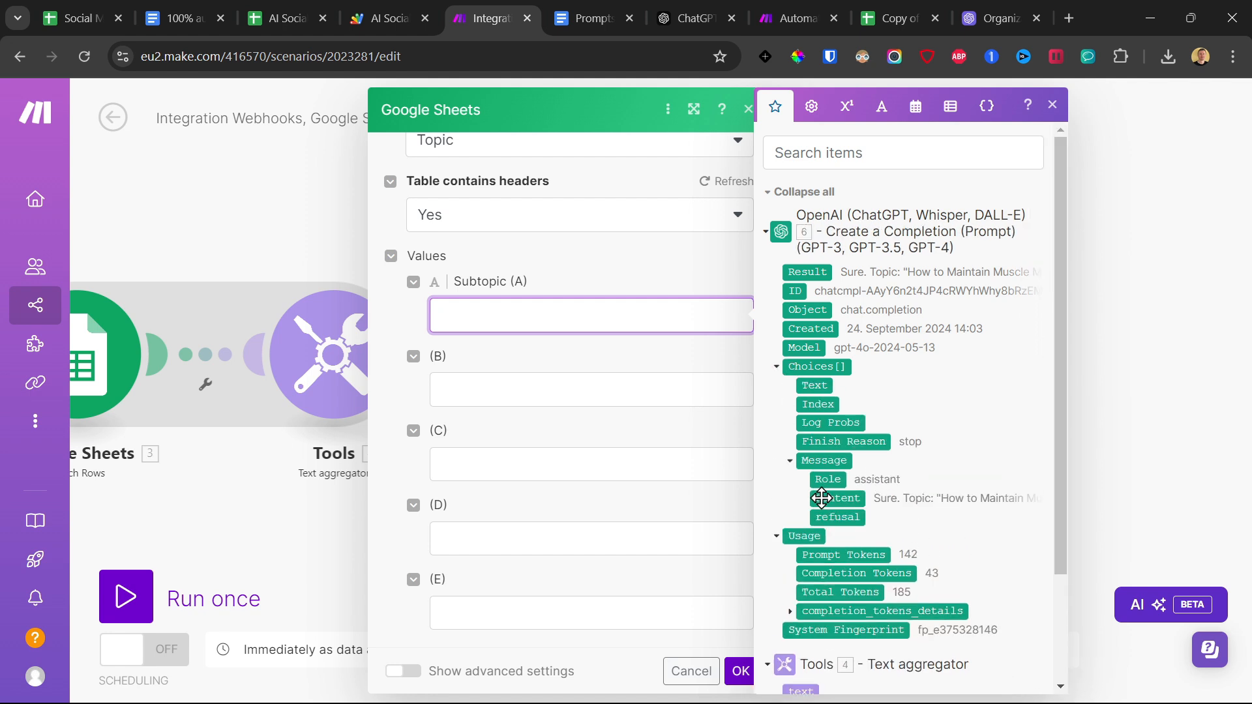
{"action": "left_click_drag", "start_coordinate": [827, 497], "coordinate": [587, 315]}
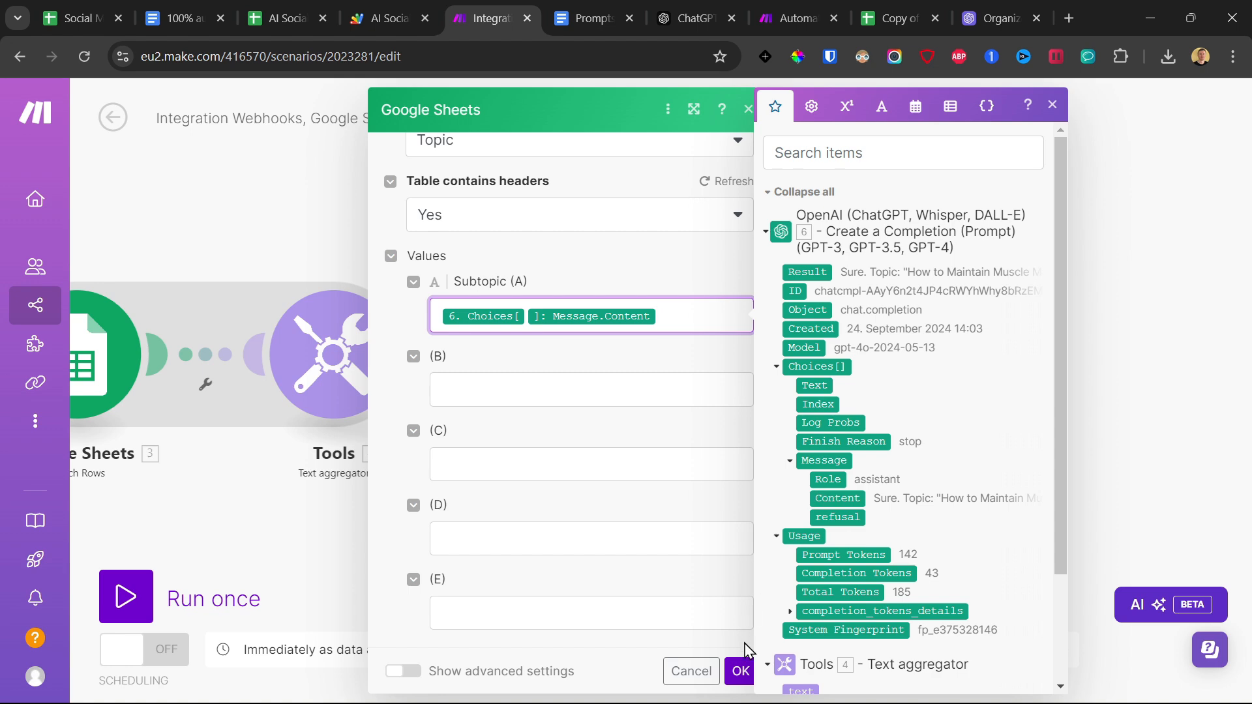
{"action": "left_click", "coordinate": [741, 672]}
{"action": "left_click", "coordinate": [474, 649]}
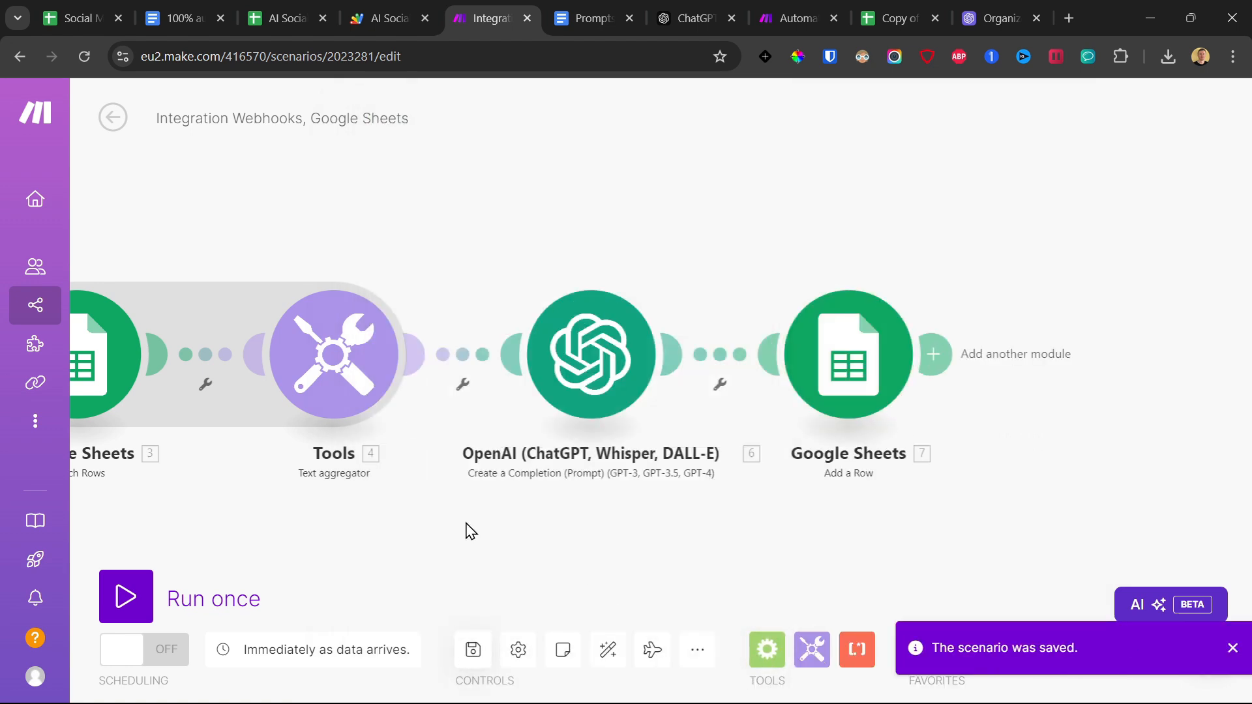
Run the complete scenario once so that it waits for data from the webhook.
{"action": "scroll", "coordinate": [470, 528], "scroll_direction": "down", "scroll_amount": 2}
{"action": "left_click_drag", "start_coordinate": [338, 574], "coordinate": [483, 519]}
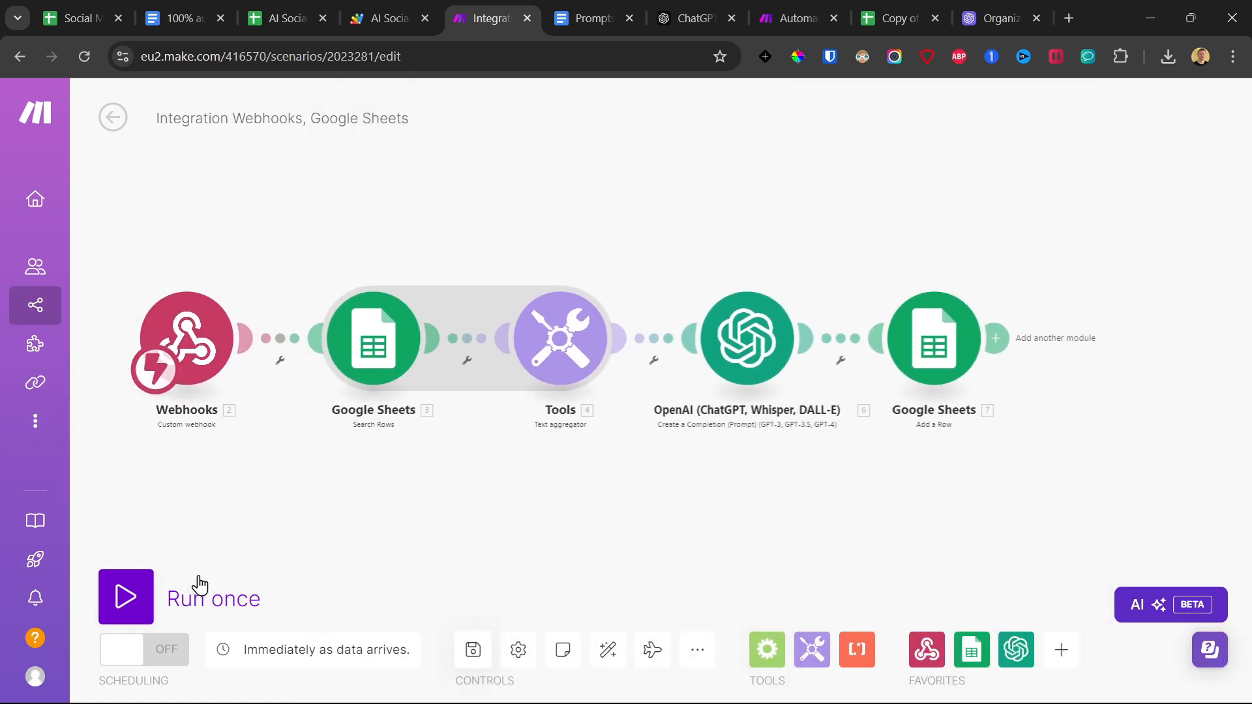
{"action": "left_click", "coordinate": [134, 597]}
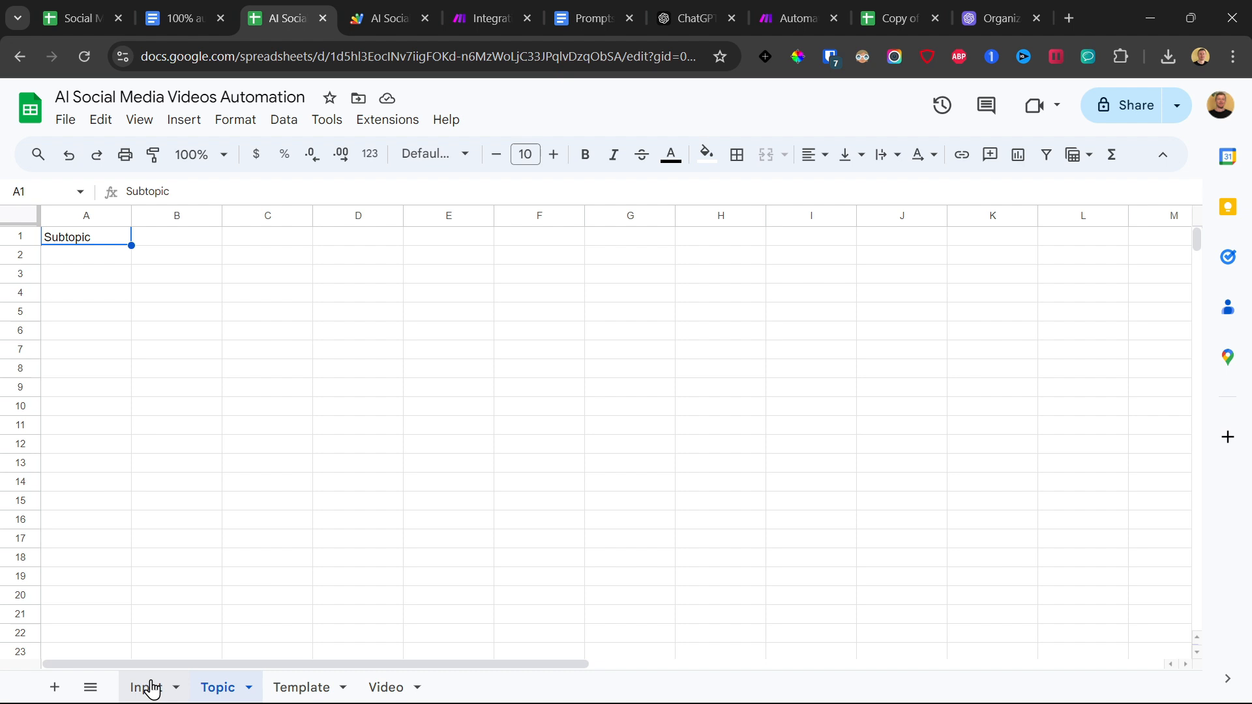
Switch to the AI Social Media Videos Automation spreadsheet and enter "vegan weight loss" in cell A2 of the Input sheet.
{"action": "left_click", "coordinate": [152, 689]}
{"action": "left_click", "coordinate": [87, 261]}
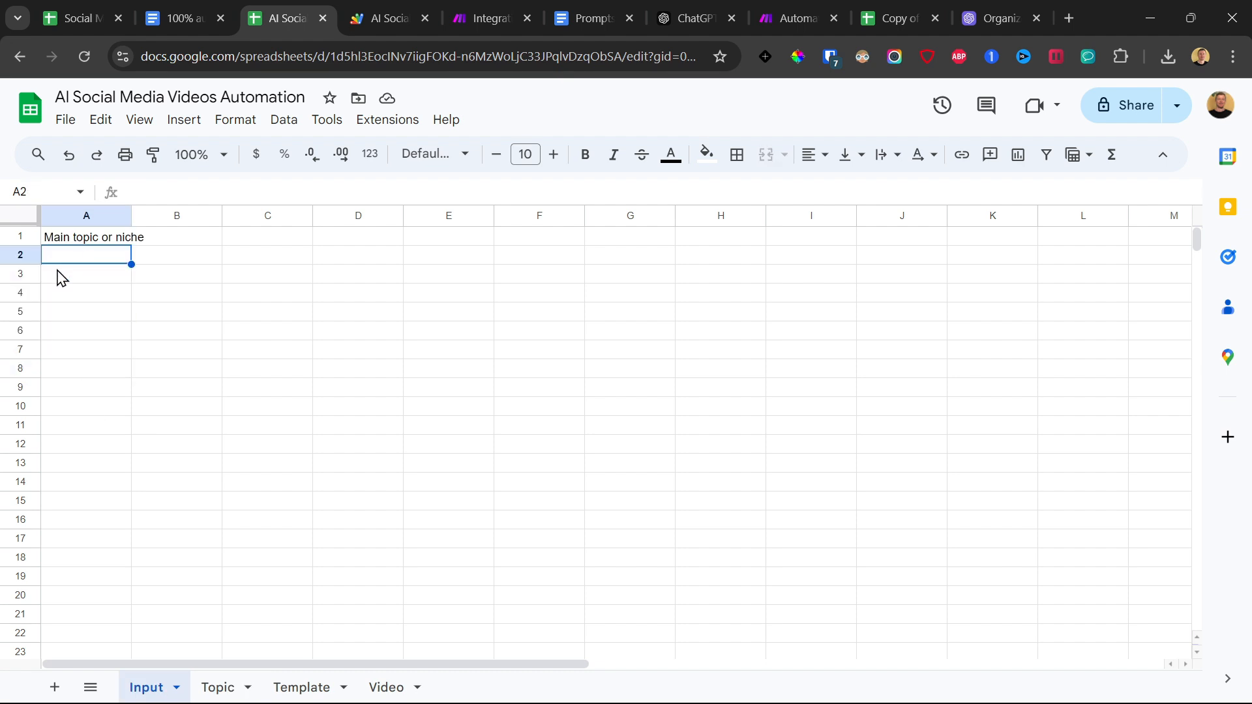
{"action": "type", "text": "vega"}
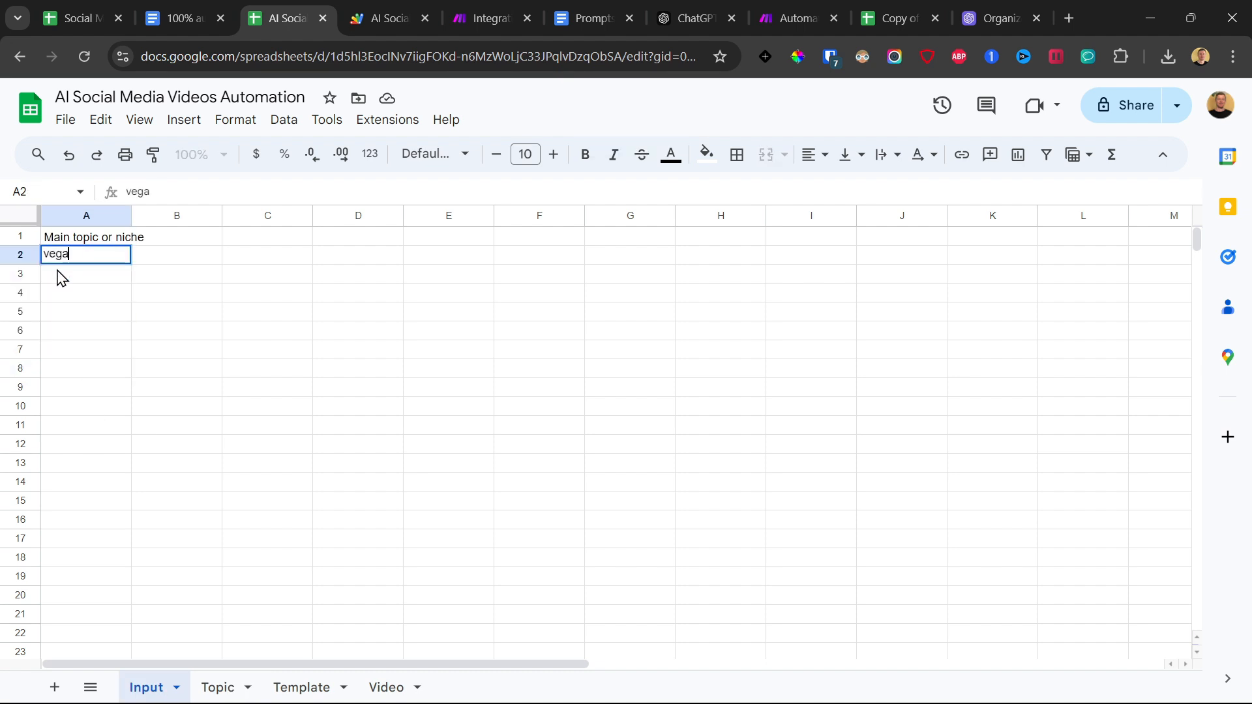
{"action": "type", "text": "n wel"}
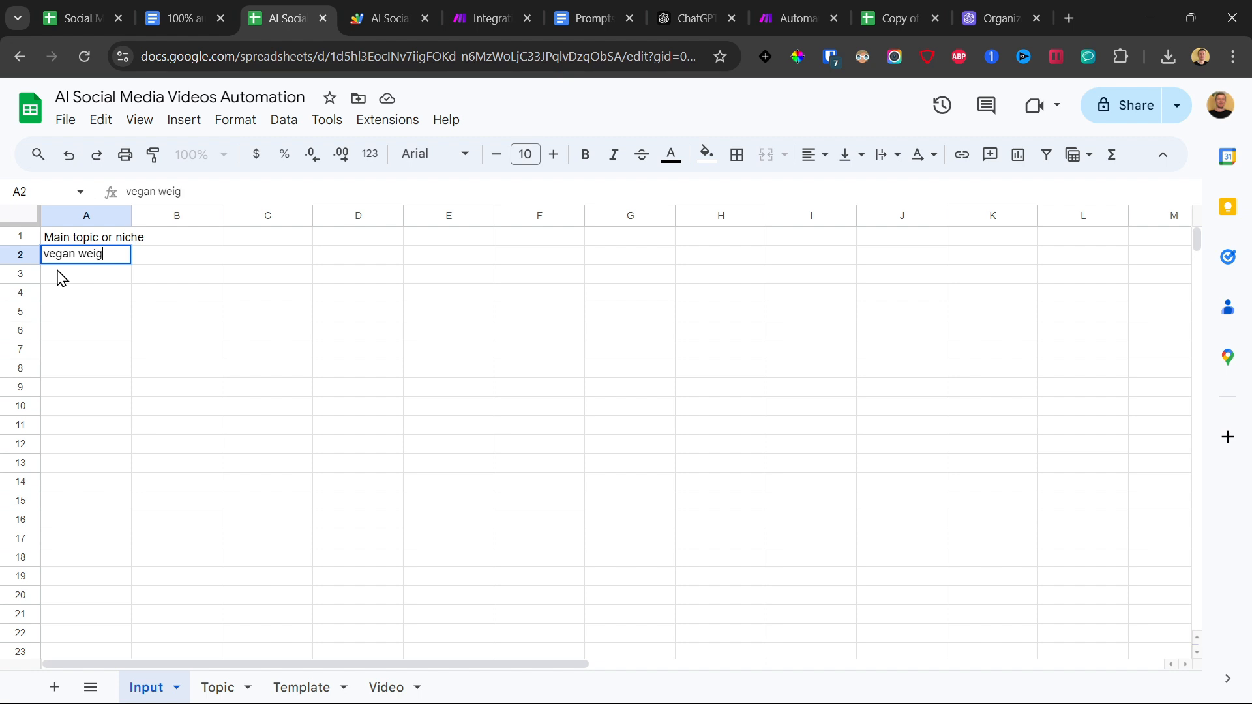
{"action": "type", "text": "ght loss"}
{"action": "key", "text": "Return"}
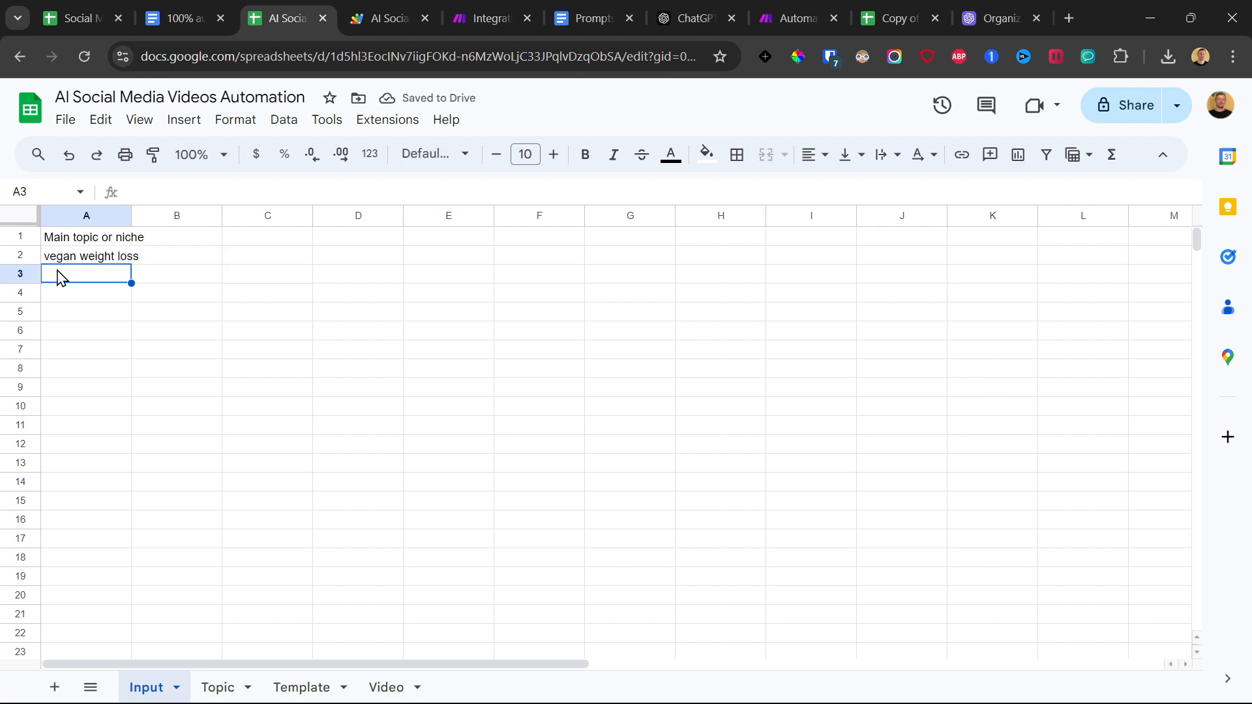
Add the niches "vegan muscle building" in cell A3 and "vegan nutrients" in cell A4.
{"action": "type", "text": "vegan "}
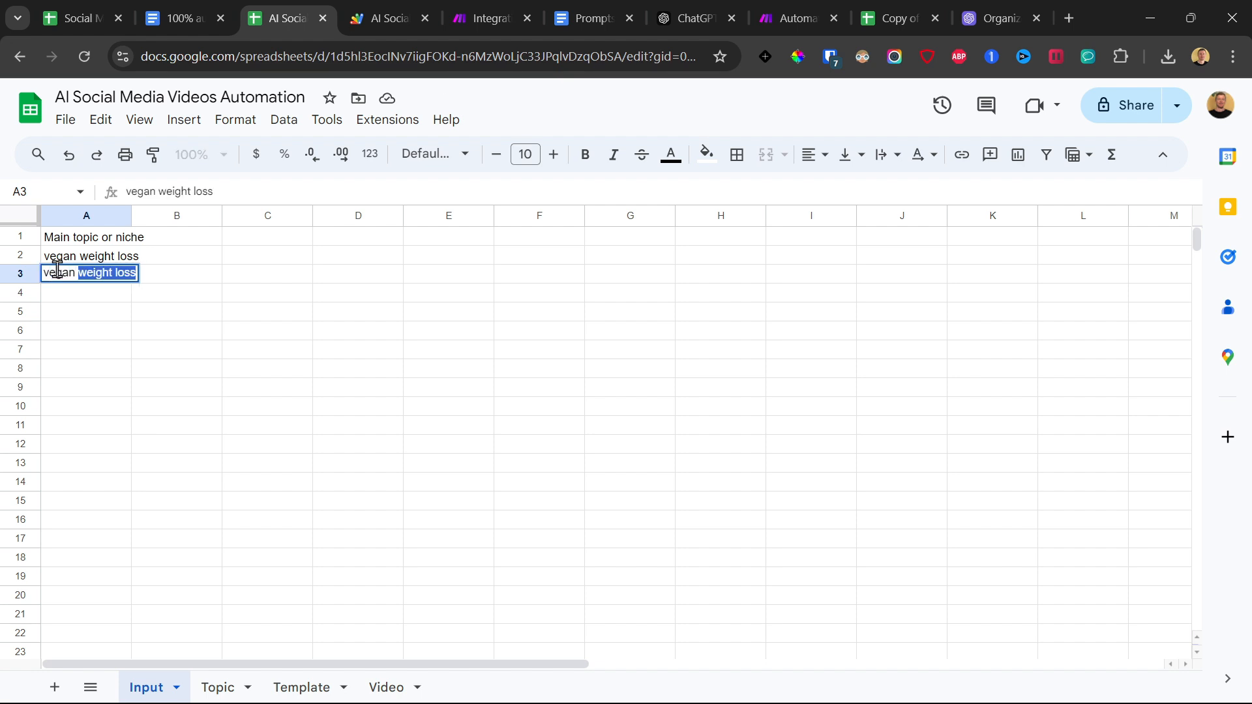
{"action": "type", "text": "muscle building"}
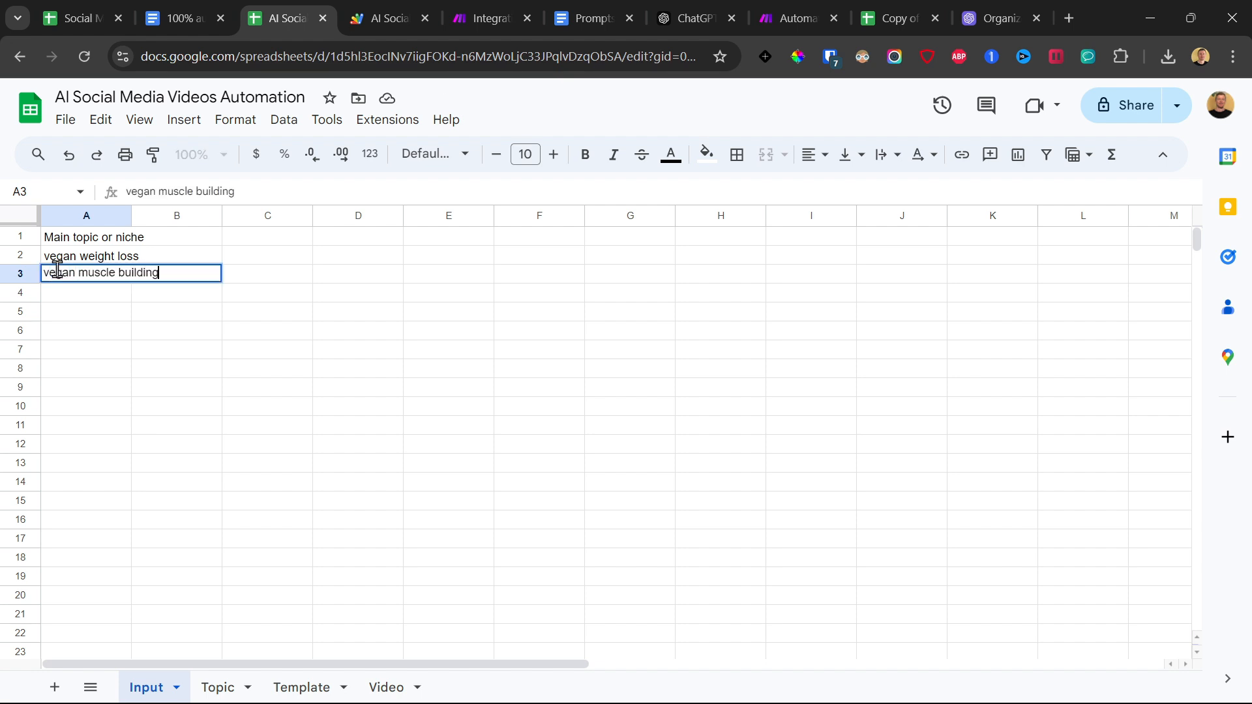
{"action": "key", "text": "Return"}
{"action": "type", "text": "vegan nutrients"}
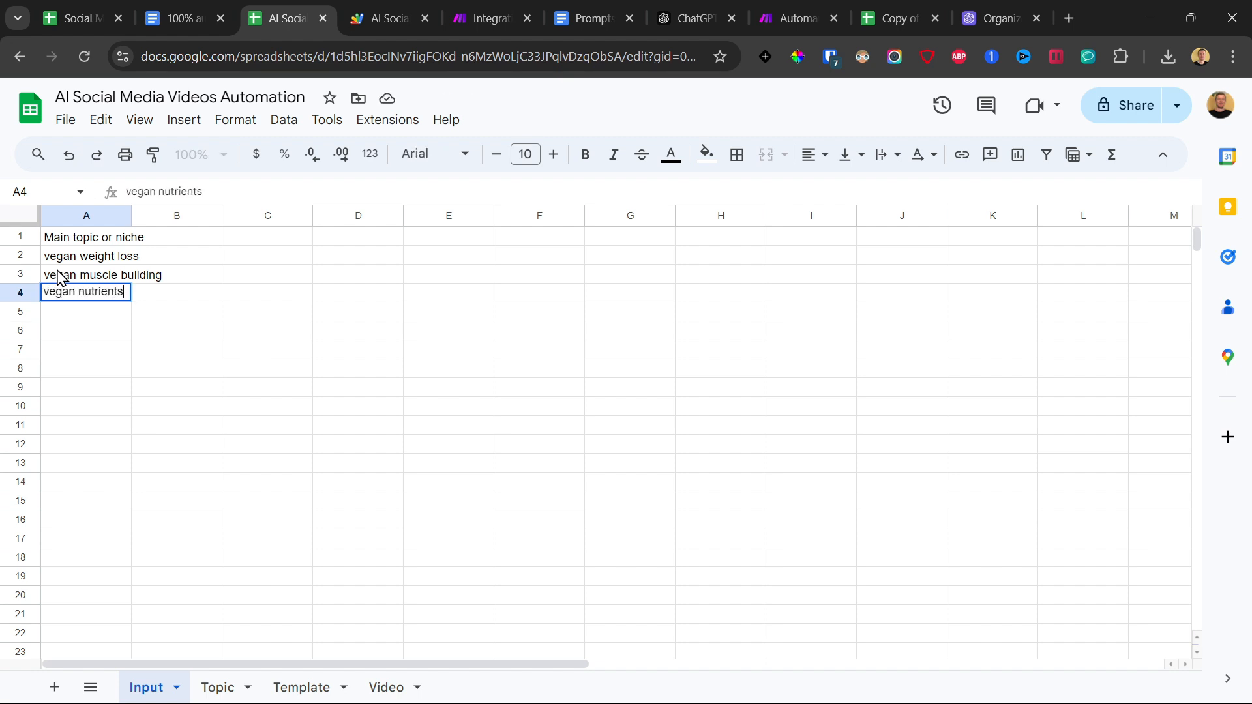
{"action": "key", "text": "Return"}
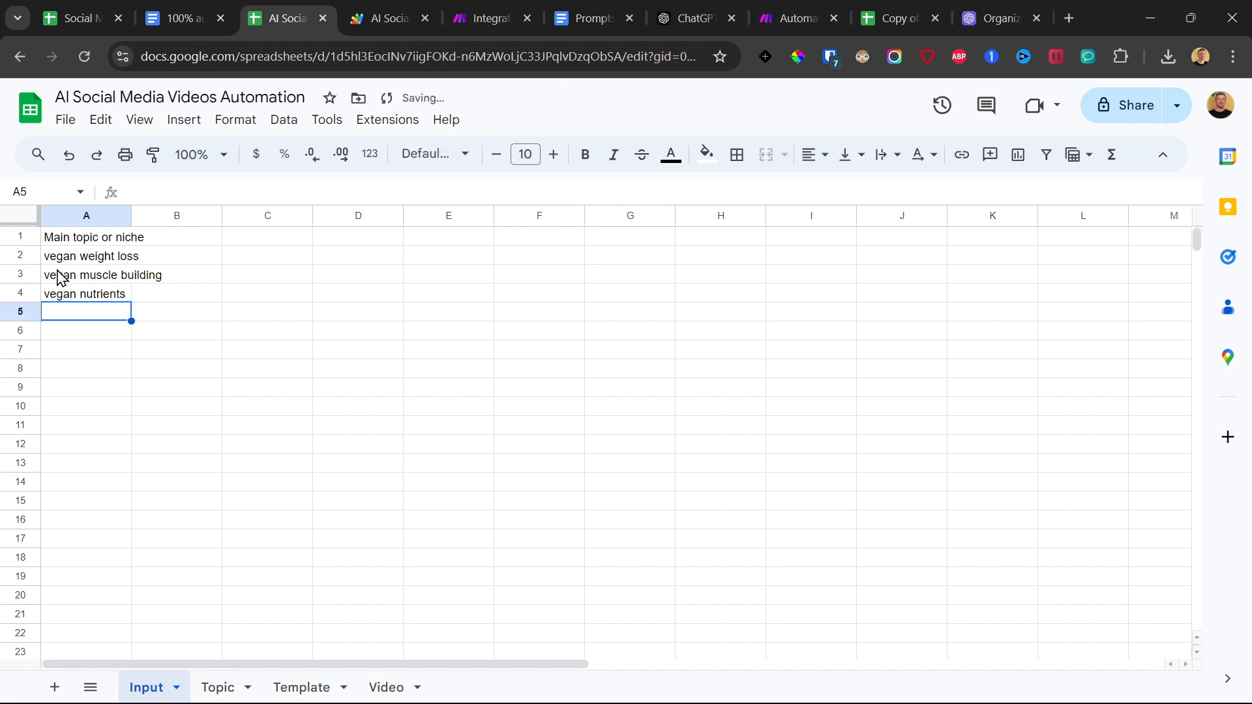
Enter a fourth niche about vegan food recipes in cell A5 under Main topic or niche.
{"action": "type", "text": "vegan"}
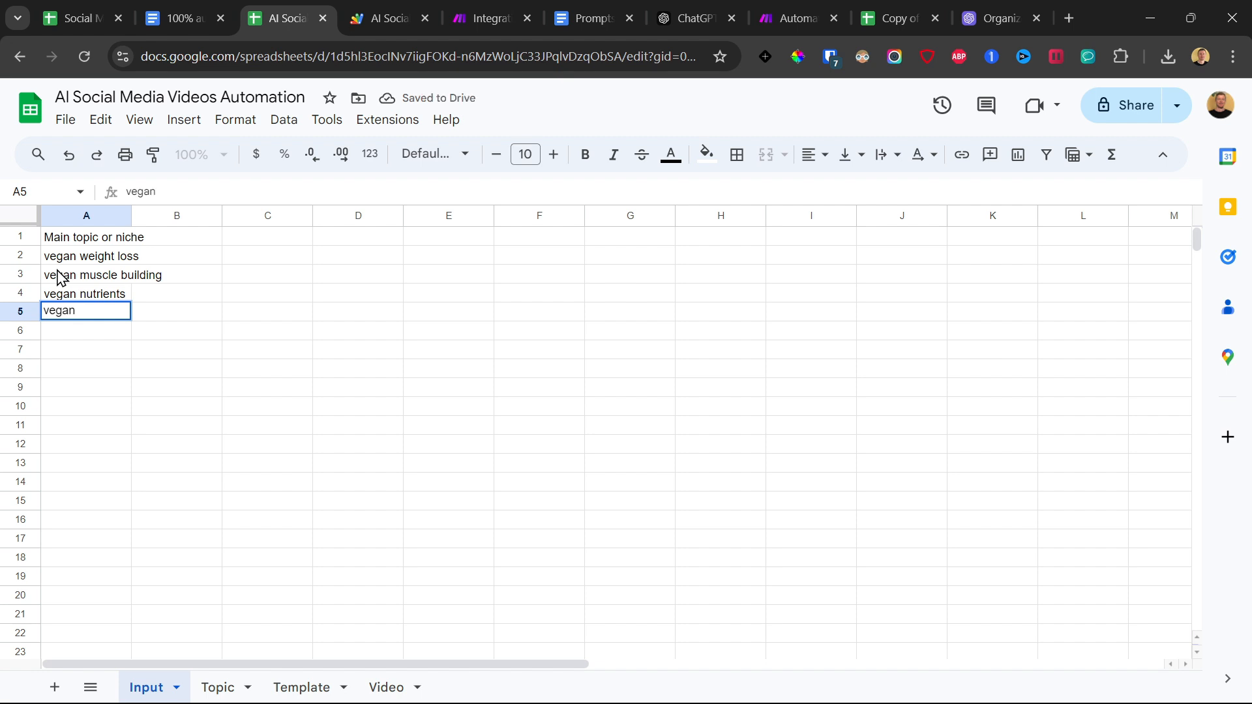
{"action": "type", "text": " food recepi"}
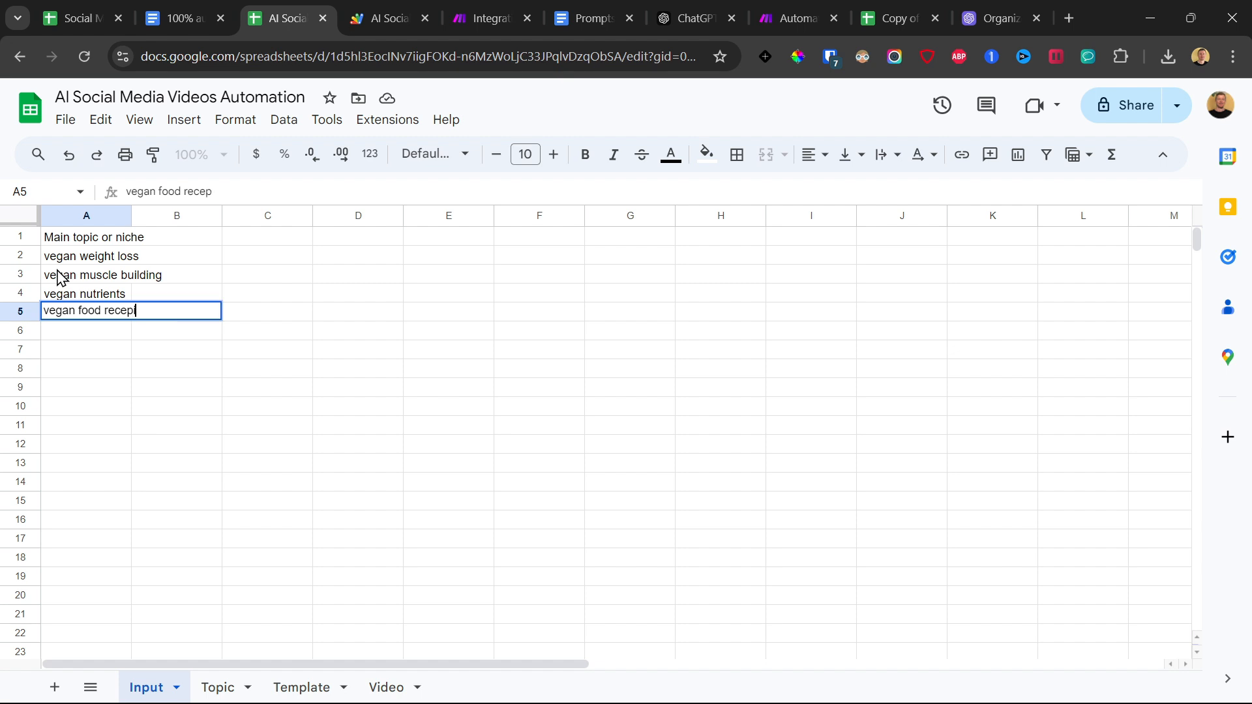
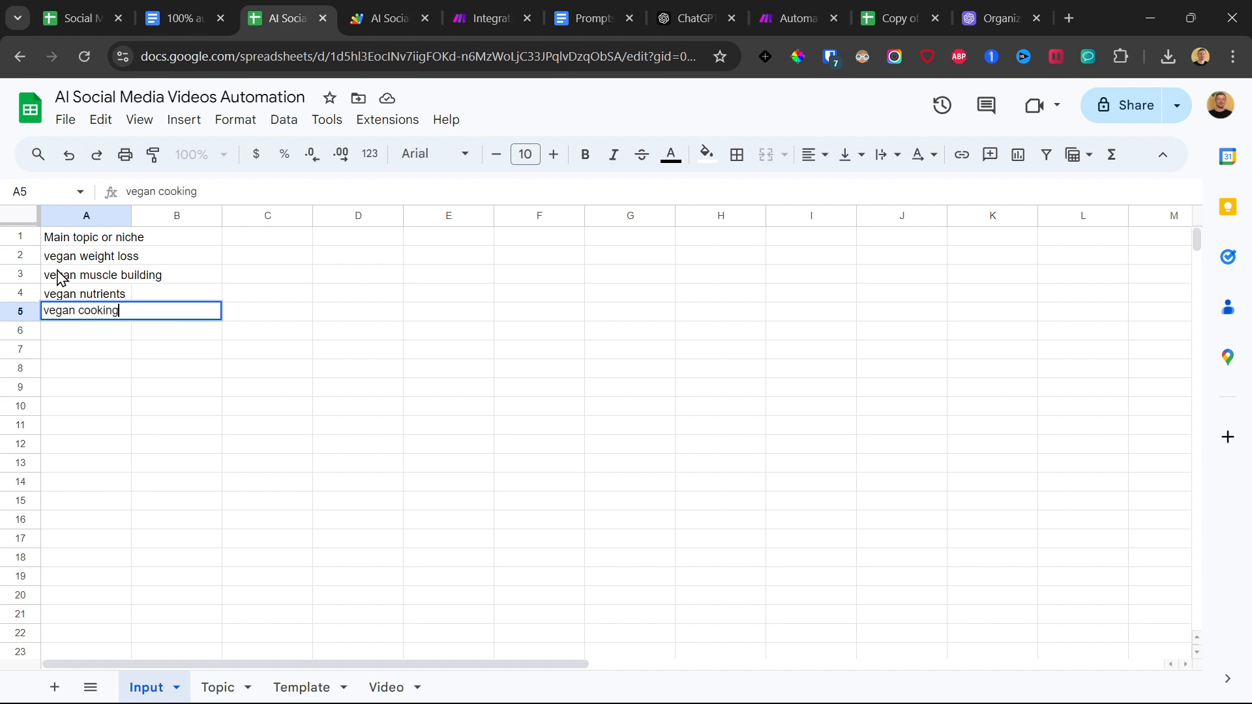
Commit "vegan cooking" in cell A5 of the Input sheet, then switch to Make and run the scenario once.
{"action": "key", "text": "Return"}
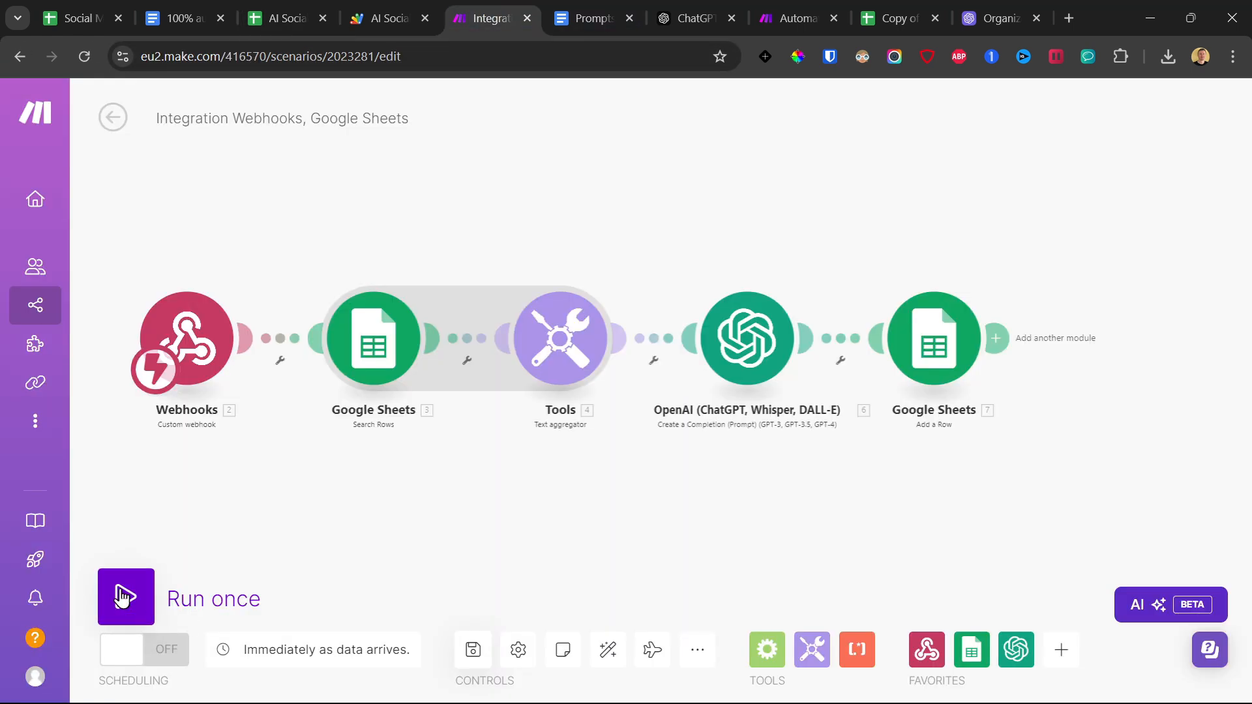
{"action": "left_click", "coordinate": [121, 596]}
{"action": "left_click", "coordinate": [415, 663]}
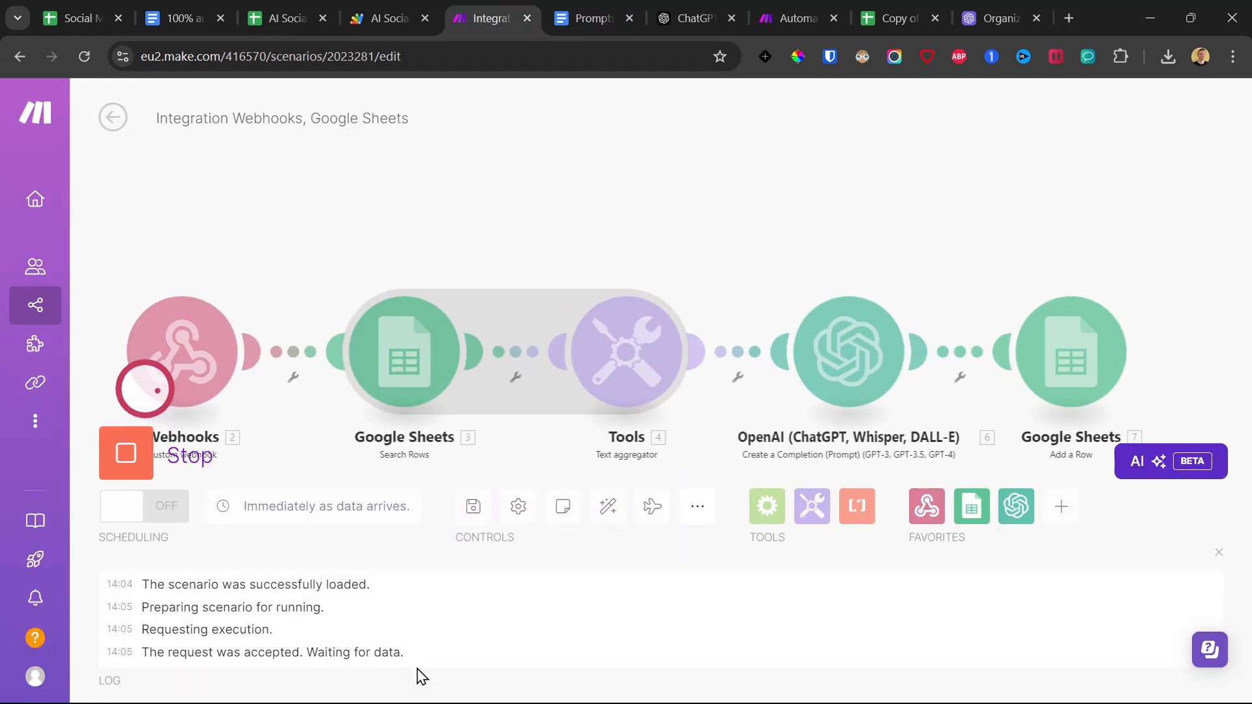
Run the rotateAndSendData function in Apps Script to send data to the webhook, and return to the Make scenario to check the run.
{"action": "left_click", "coordinate": [396, 3]}
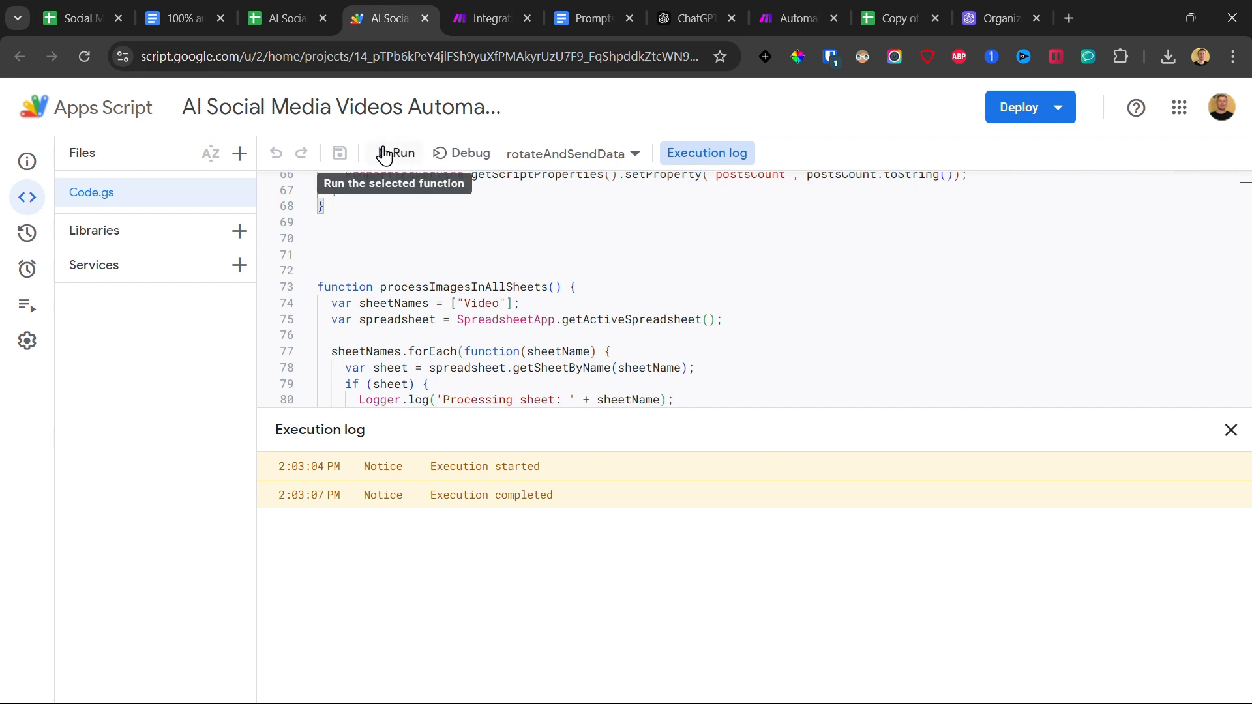
{"action": "left_click", "coordinate": [409, 154]}
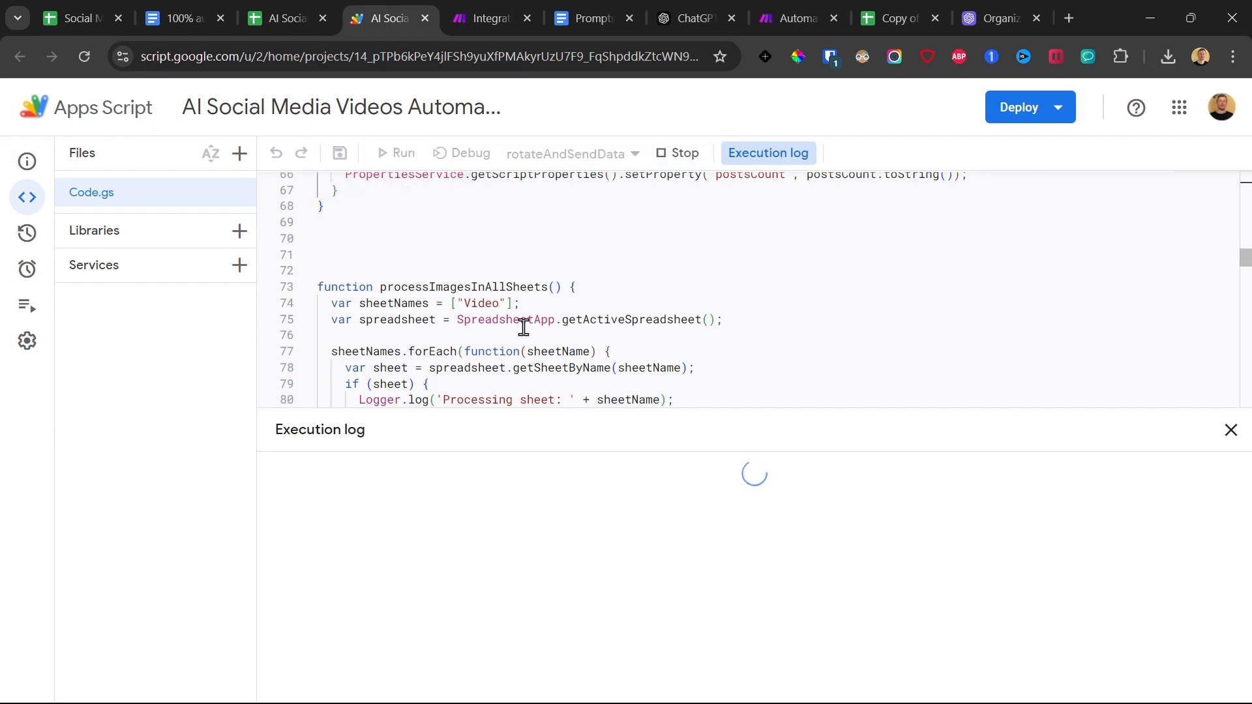
{"action": "left_click", "coordinate": [485, 5]}
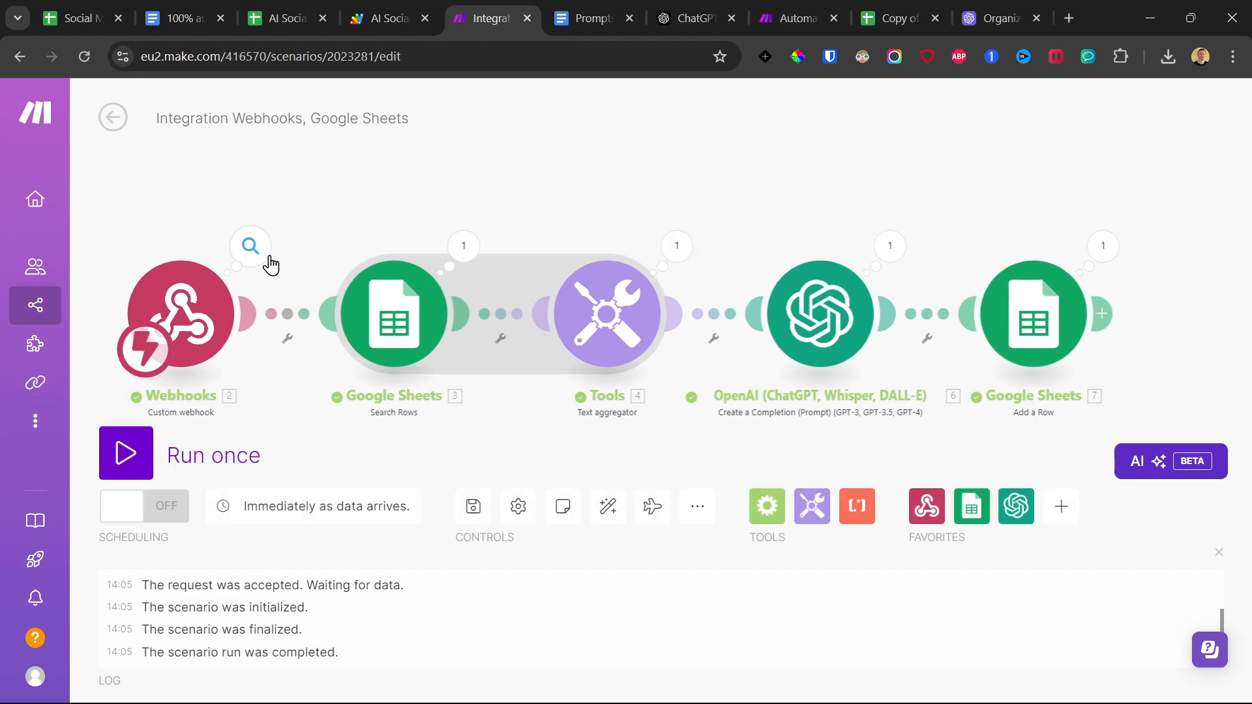
{"action": "left_click_drag", "start_coordinate": [855, 215], "coordinate": [820, 215]}
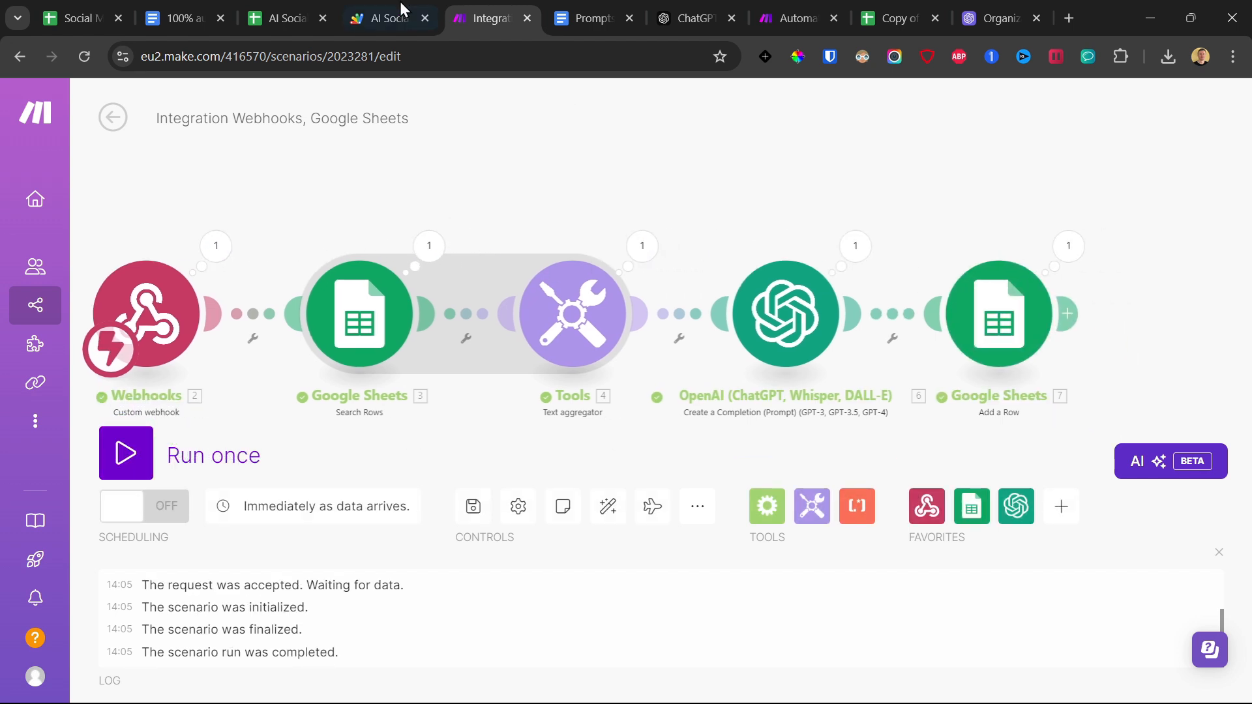
Switch to the AI Social Media Videos Automation spreadsheet and examine the generated subtopic in row 2 of the Topic sheet.
{"action": "left_click", "coordinate": [281, 8]}
{"action": "left_click", "coordinate": [77, 262]}
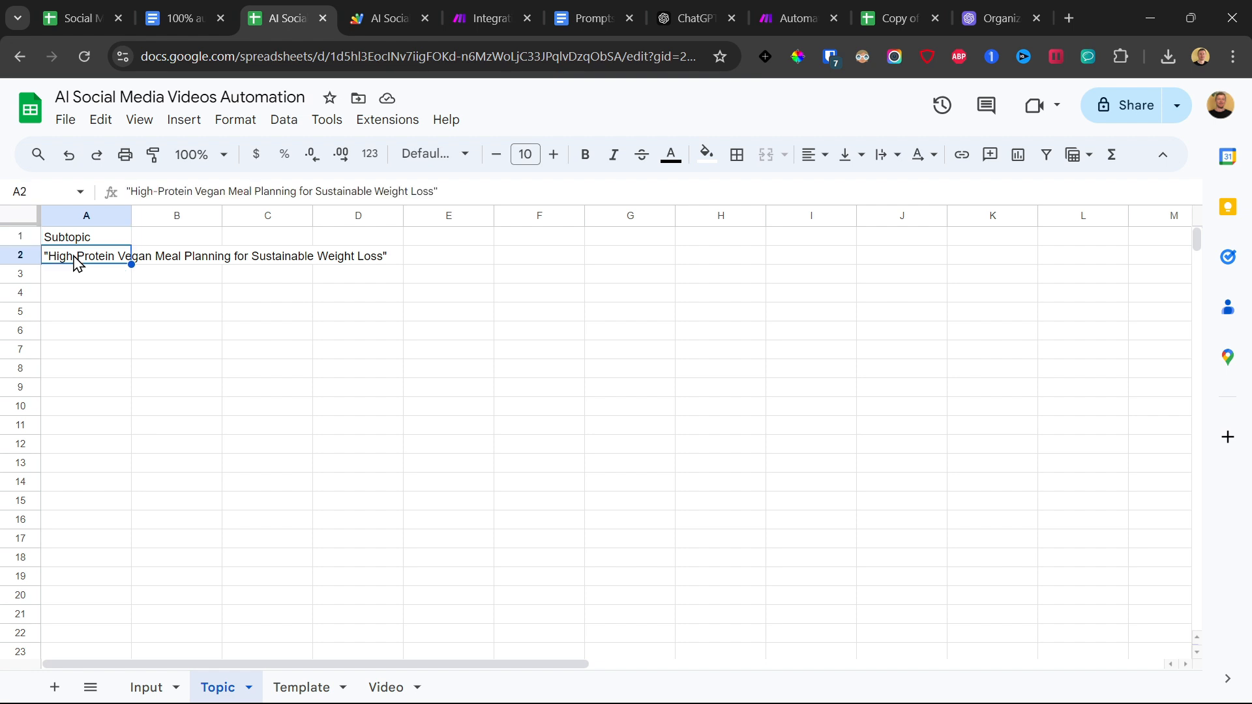
{"action": "left_click_drag", "start_coordinate": [118, 253], "coordinate": [147, 256]}
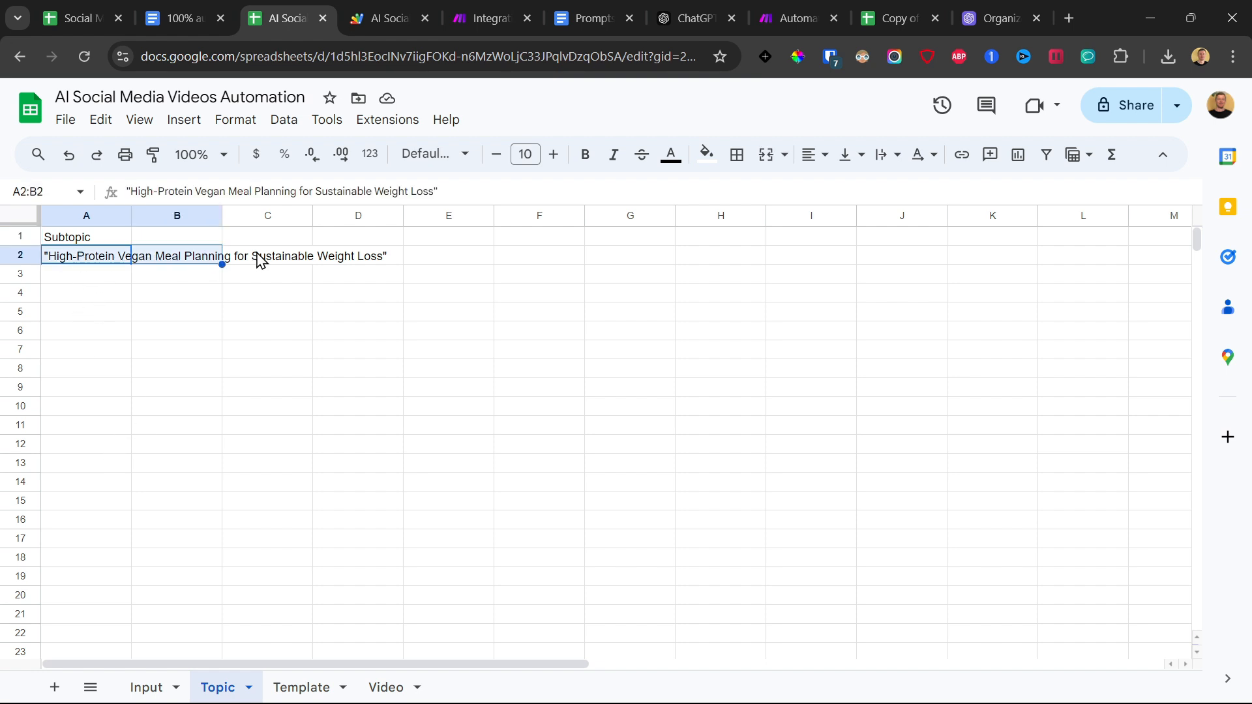
Compare the niches in A2:A5 of the Input sheet with the subtopic list on the Topic sheet.
{"action": "left_click", "coordinate": [147, 687]}
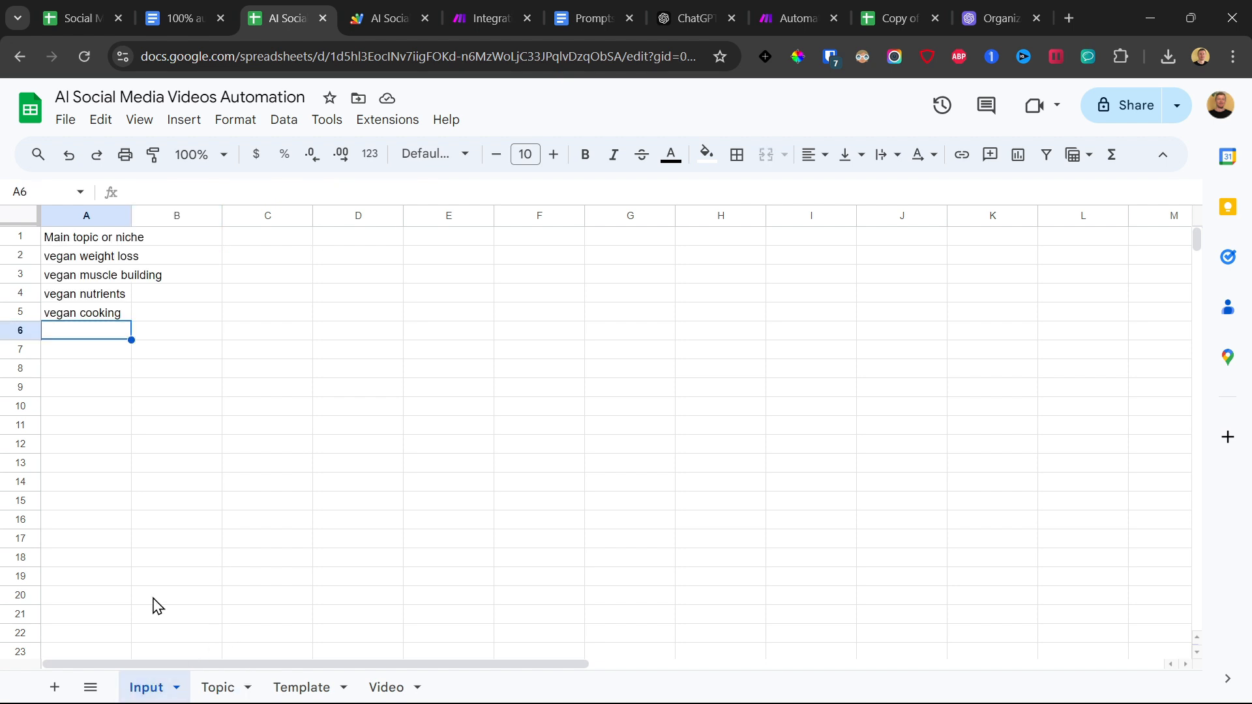
{"action": "left_click", "coordinate": [84, 257]}
{"action": "left_click_drag", "start_coordinate": [74, 260], "coordinate": [75, 322]}
{"action": "left_click", "coordinate": [79, 257]}
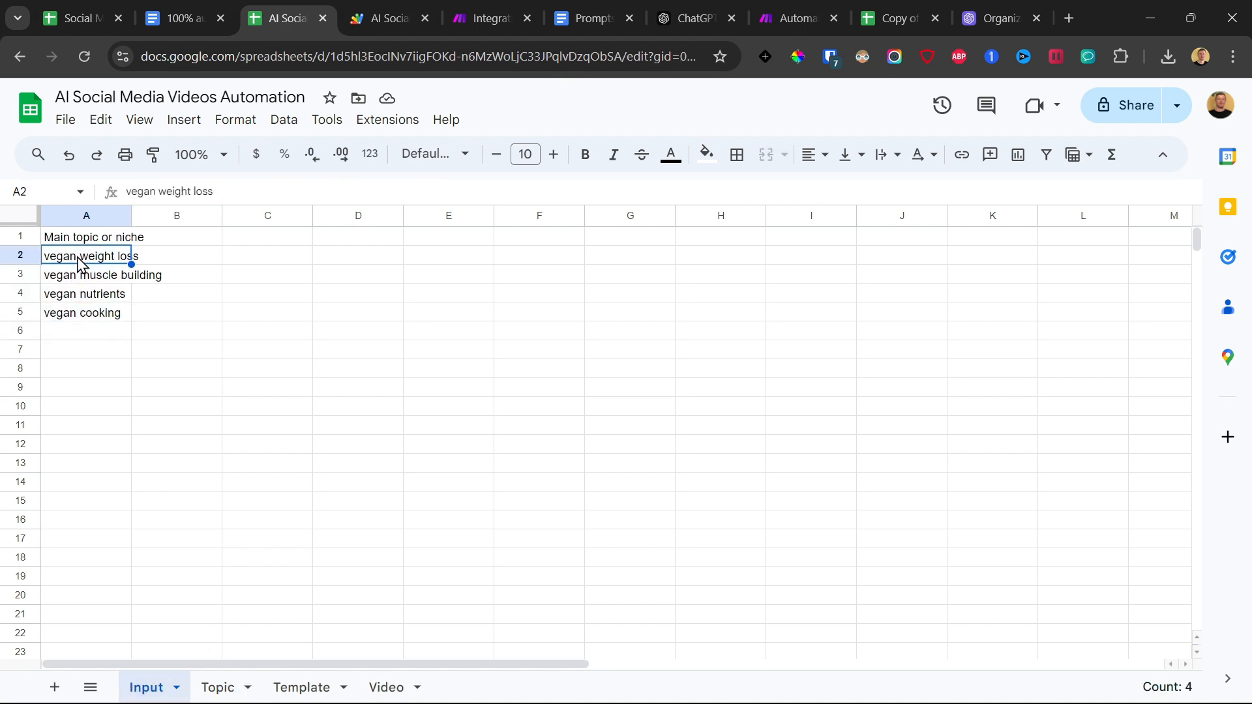
{"action": "left_click", "coordinate": [217, 687]}
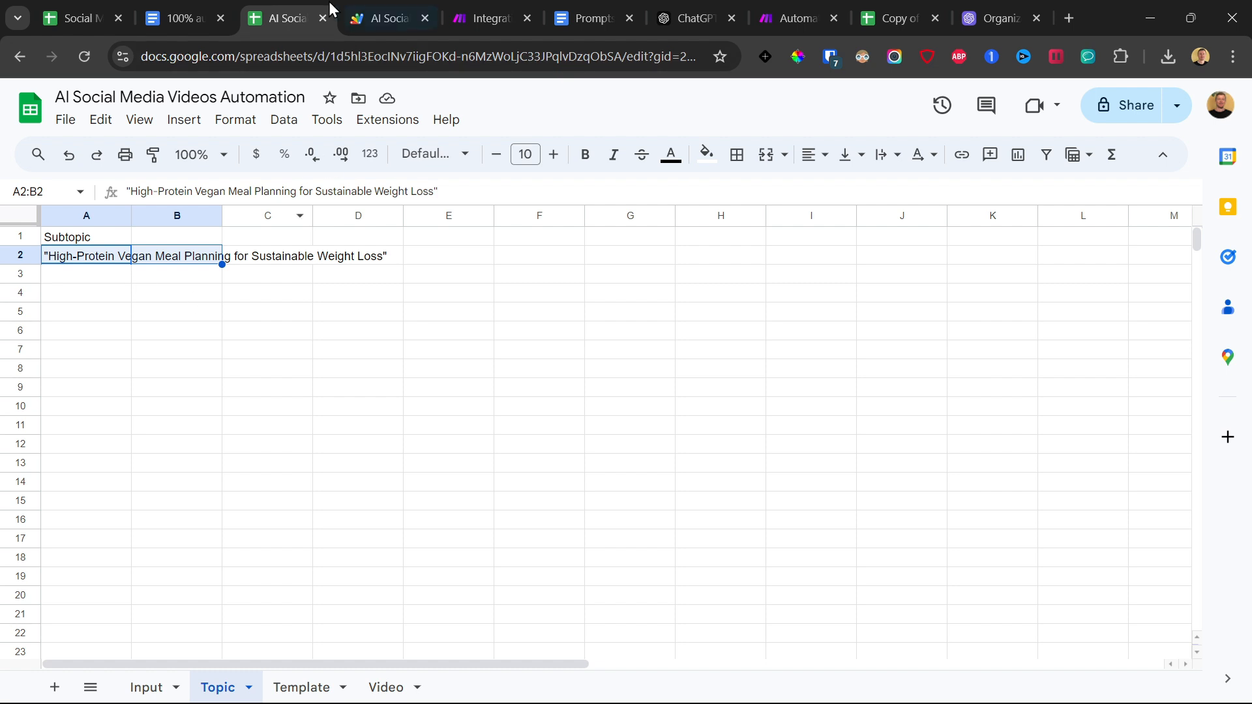
{"action": "left_click", "coordinate": [148, 687]}
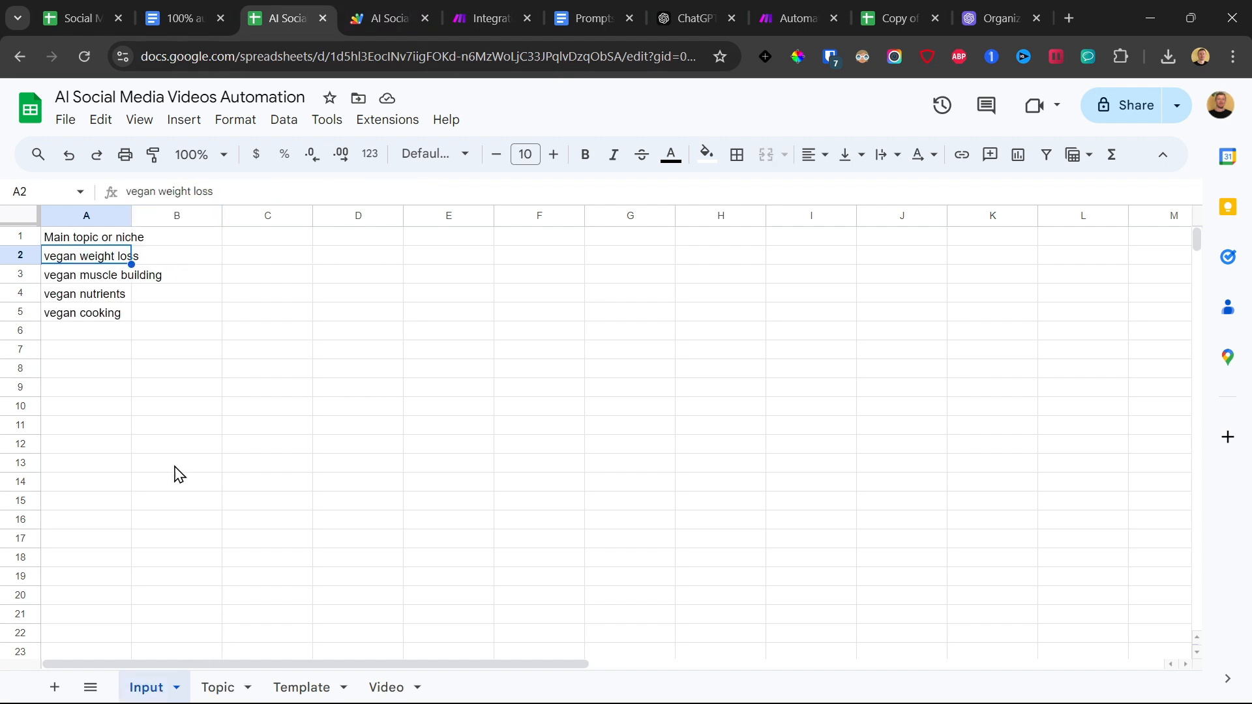
{"action": "left_click", "coordinate": [241, 681]}
{"action": "left_click_drag", "start_coordinate": [123, 276], "coordinate": [124, 327]}
{"action": "left_click", "coordinate": [167, 689]}
{"action": "left_click", "coordinate": [89, 282]}
{"action": "left_click_drag", "start_coordinate": [134, 280], "coordinate": [149, 279]}
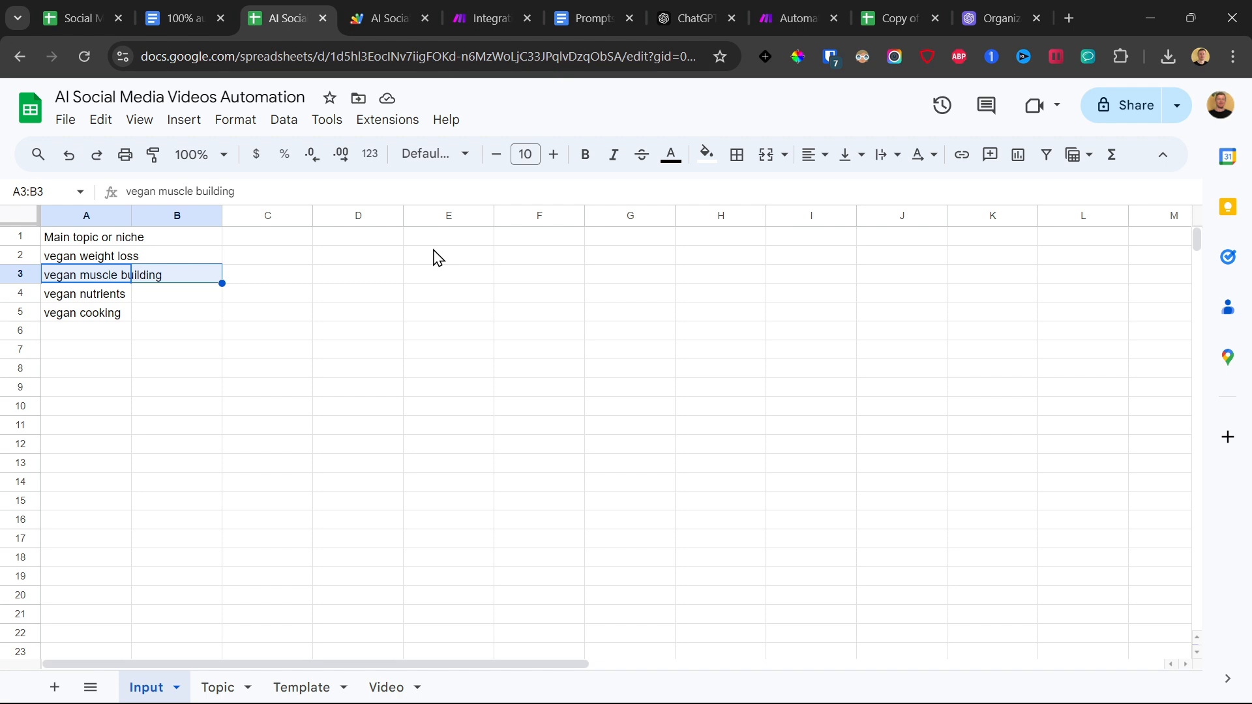
{"action": "left_click_drag", "start_coordinate": [65, 263], "coordinate": [106, 316]}
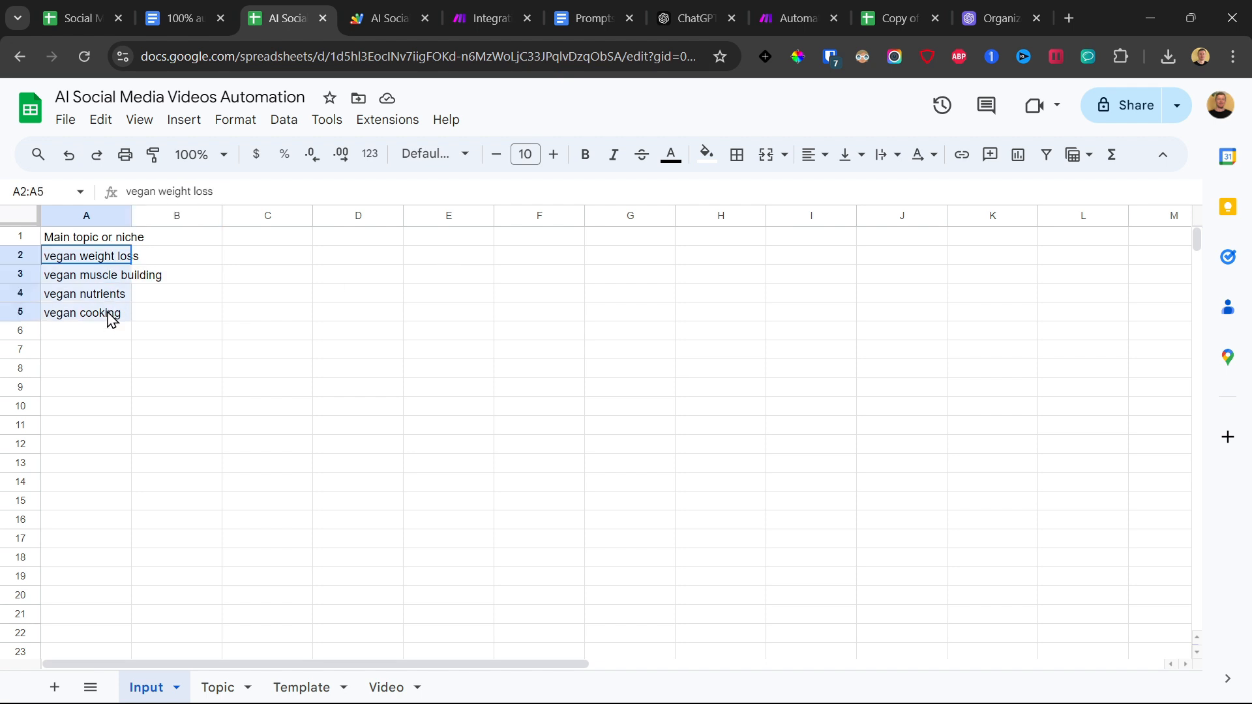
Return to the Make scenario and add an OpenAI Create a Completion (Prompt) module after the Google Sheets Add a Row module.
{"action": "left_click", "coordinate": [440, 3]}
{"action": "left_click", "coordinate": [482, 4]}
{"action": "scroll", "coordinate": [876, 216], "scroll_direction": "right", "scroll_amount": 8}
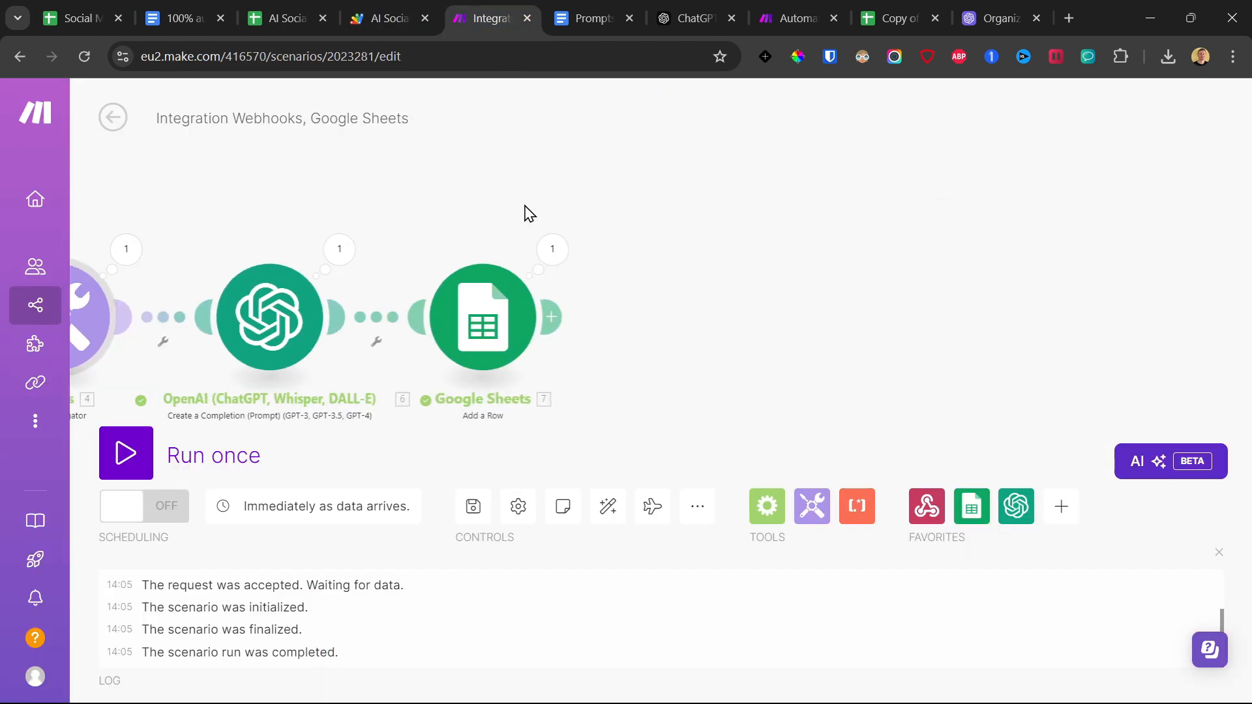
{"action": "left_click", "coordinate": [696, 316]}
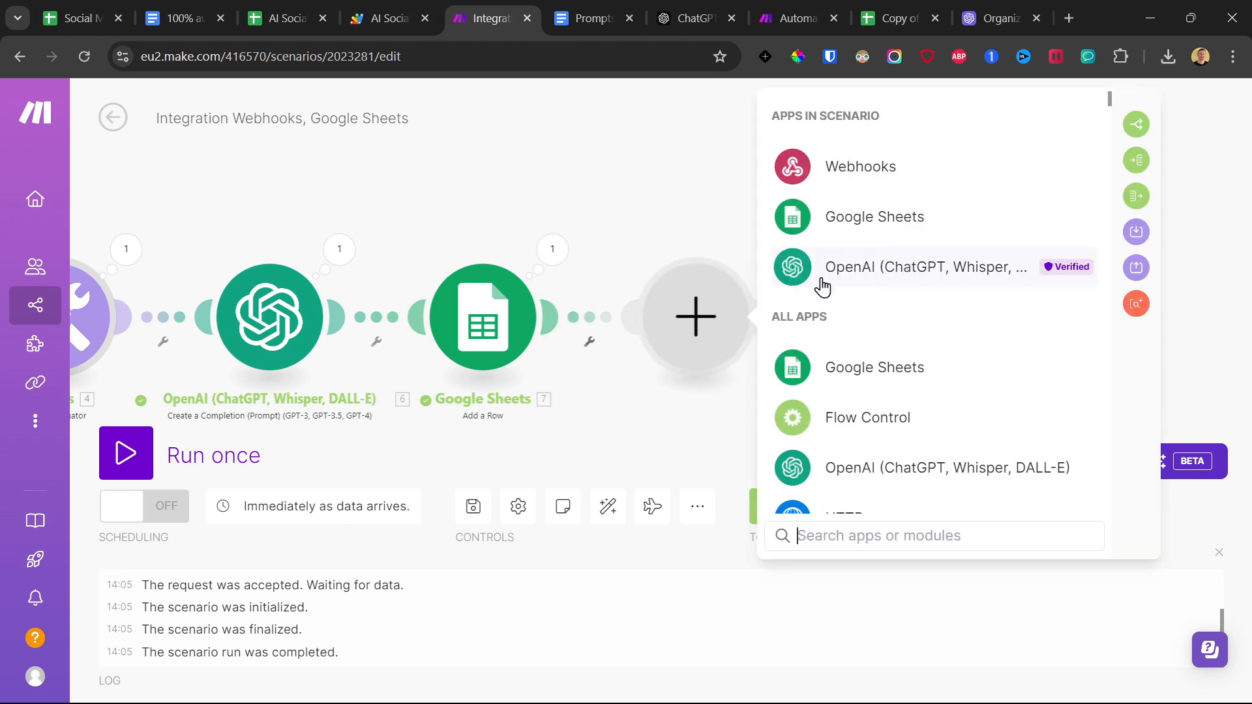
{"action": "left_click", "coordinate": [858, 278]}
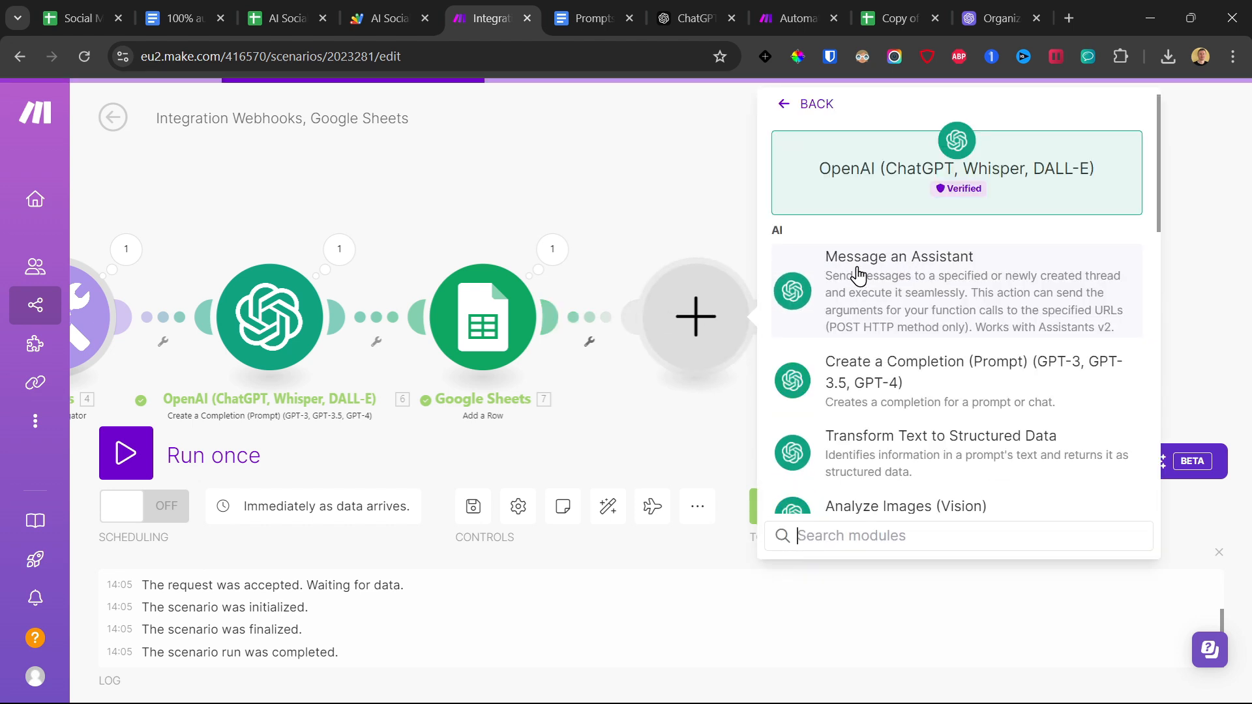
{"action": "left_click", "coordinate": [893, 381]}
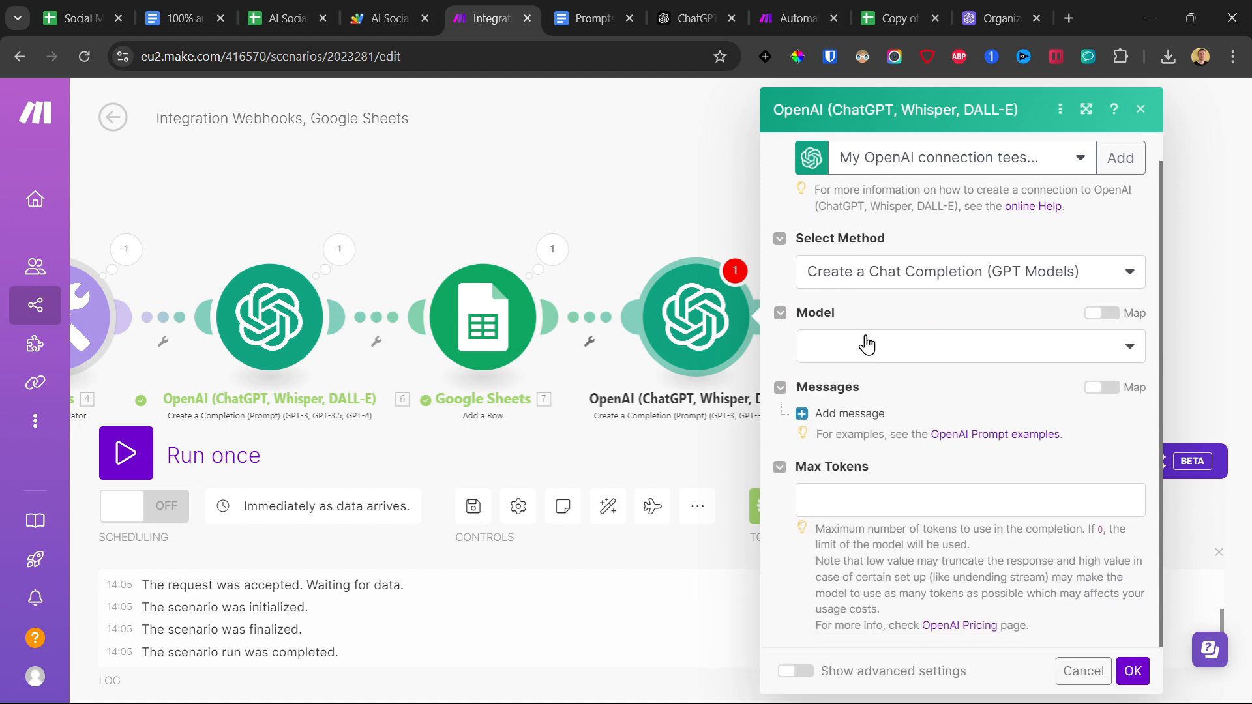
Set the new OpenAI module's model to GPT-4o (system) and add a first message with the User role.
{"action": "left_click", "coordinate": [867, 344]}
{"action": "left_click", "coordinate": [859, 428]}
{"action": "left_click", "coordinate": [847, 413]}
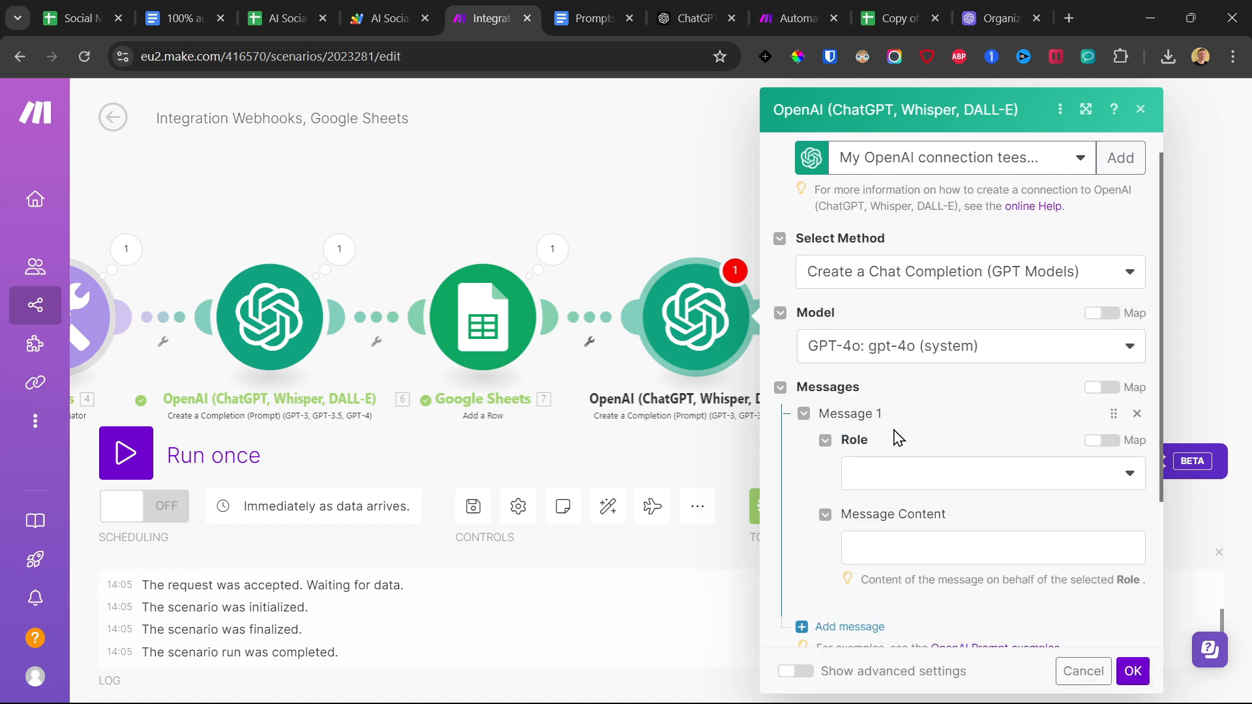
{"action": "left_click", "coordinate": [895, 472]}
{"action": "left_click", "coordinate": [904, 500]}
{"action": "scroll", "coordinate": [913, 457], "scroll_direction": "down", "scroll_amount": 3}
{"action": "left_click", "coordinate": [916, 334]}
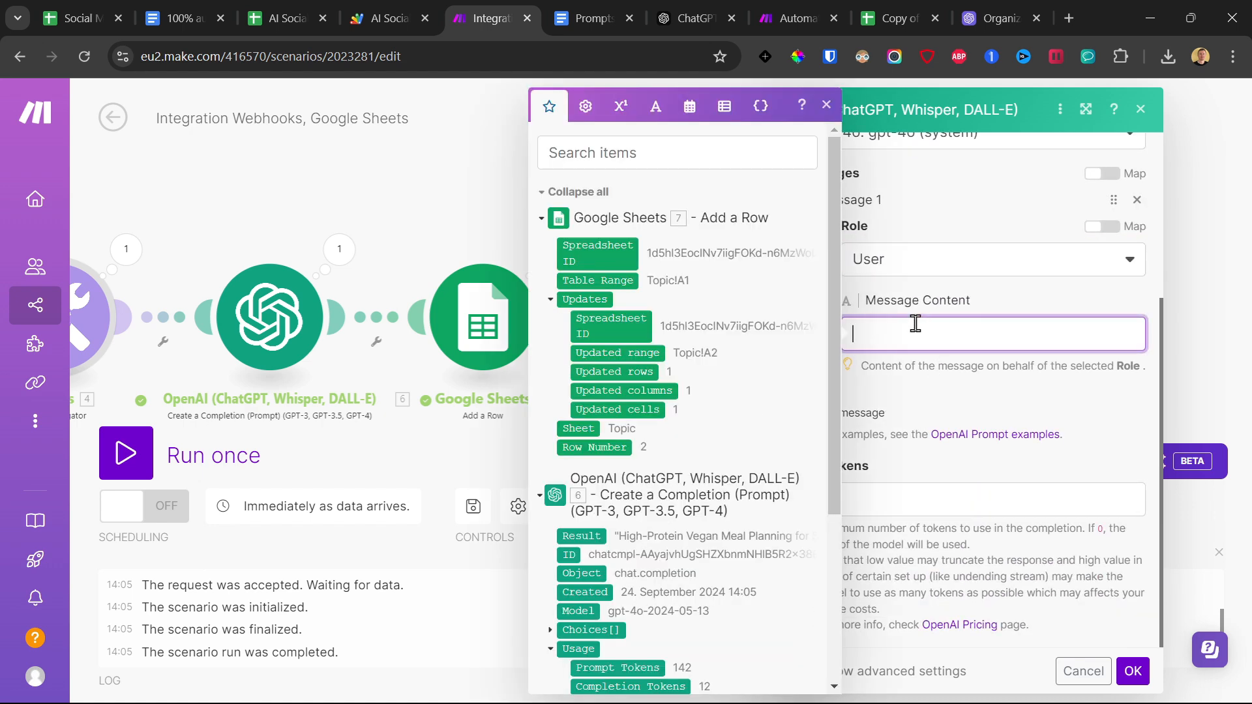
Copy the full Transcript Generator Prompt from the Prompts document and paste it into the message content of the new OpenAI module.
{"action": "left_click", "coordinate": [571, 8]}
{"action": "scroll", "coordinate": [456, 362], "scroll_direction": "down", "scroll_amount": 5}
{"action": "left_click", "coordinate": [340, 315]}
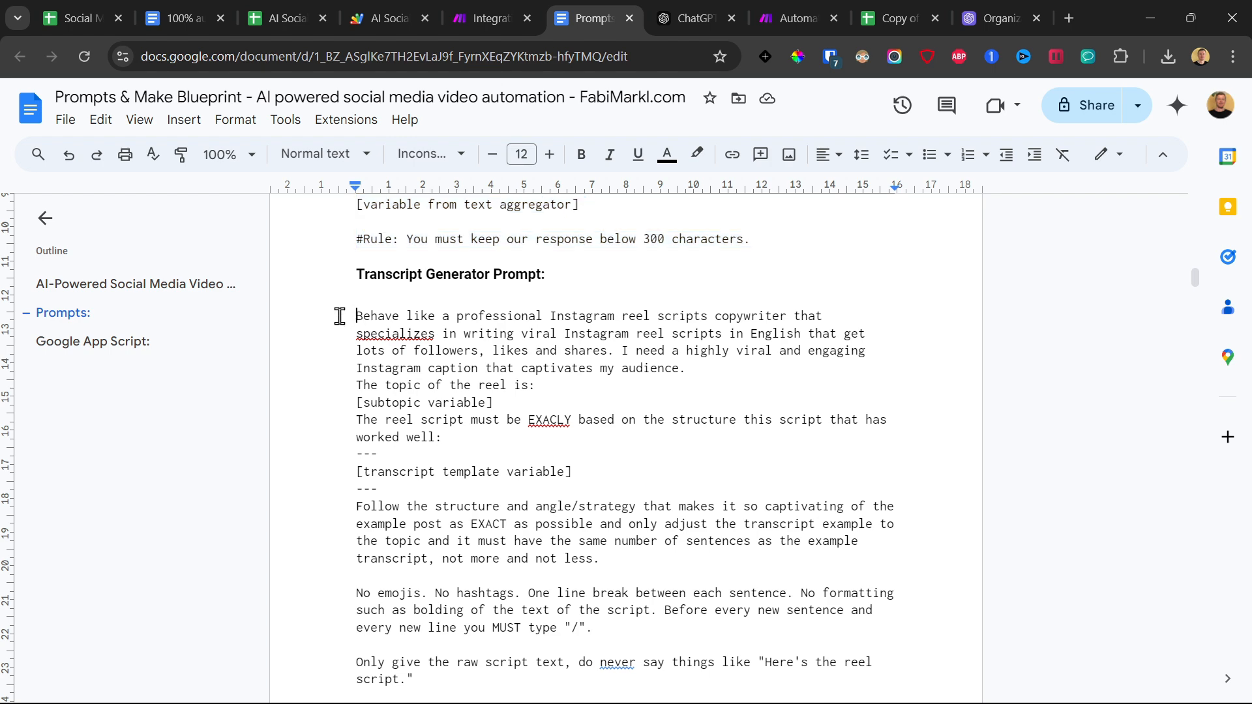
{"action": "scroll", "coordinate": [336, 319], "scroll_direction": "down", "scroll_amount": 4}
{"action": "scroll", "coordinate": [339, 300], "scroll_direction": "down", "scroll_amount": 5}
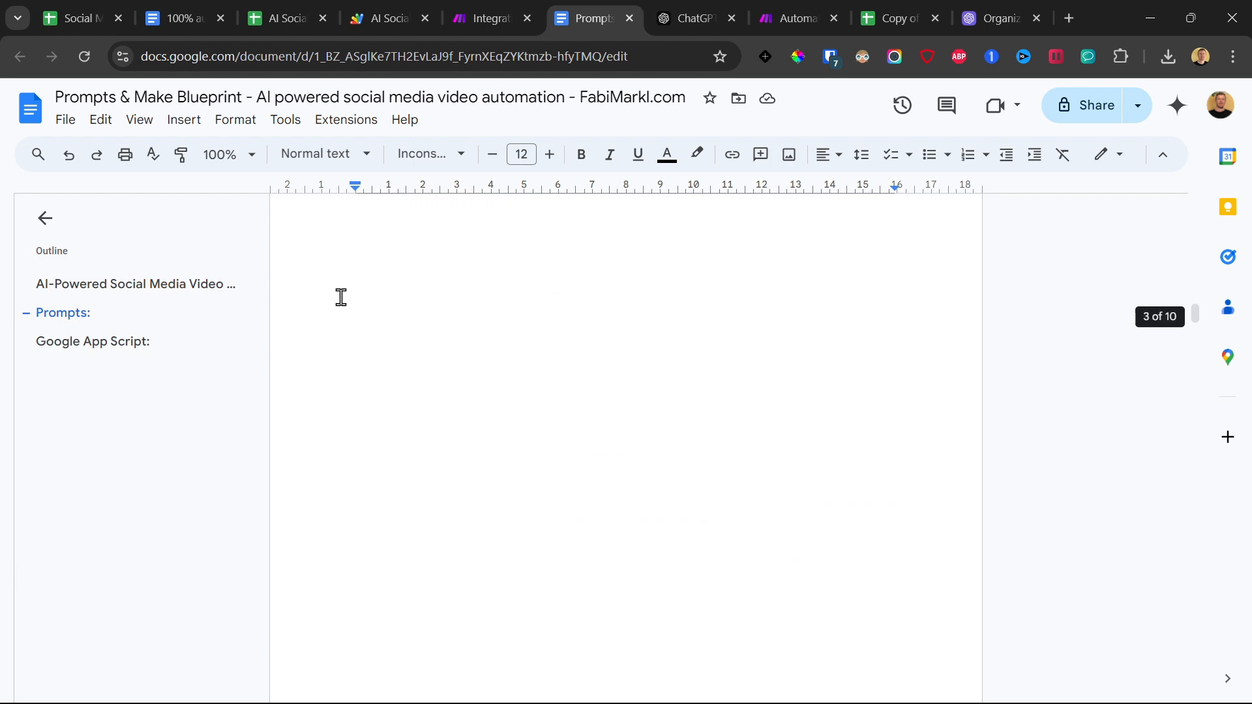
{"action": "left_click", "coordinate": [439, 401], "text": "shift"}
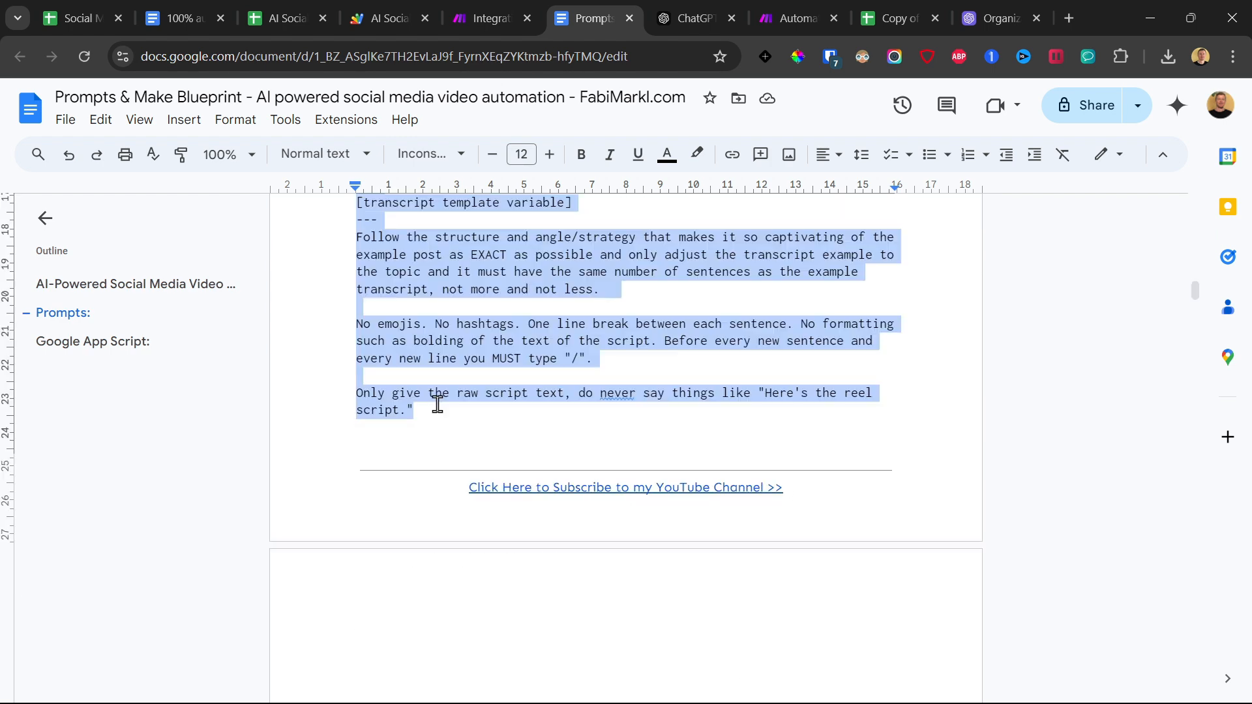
{"action": "right_click", "coordinate": [446, 399]}
{"action": "left_click", "coordinate": [512, 285]}
{"action": "key", "text": "ctrl+v"}
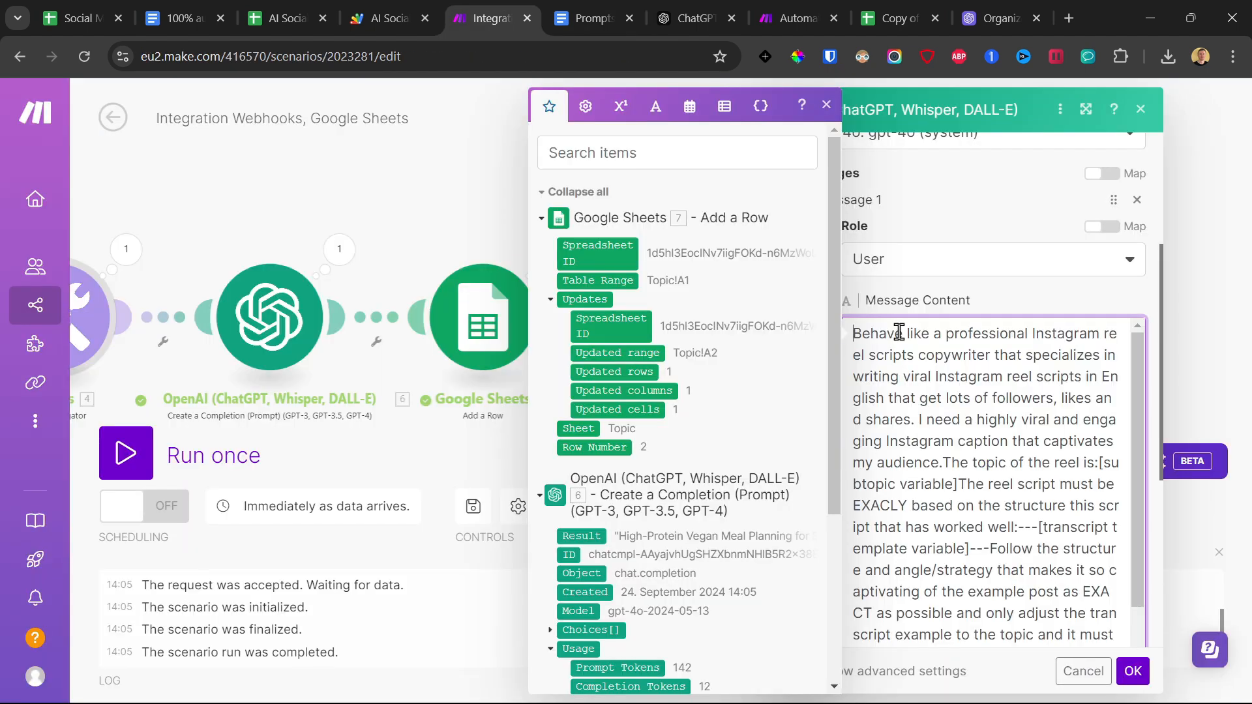
Break the pasted prompt into paragraphs and replace its [subtopic variable] placeholder with the first OpenAI module's Choices[]: Message.Content value.
{"action": "scroll", "coordinate": [984, 384], "scroll_direction": "down", "scroll_amount": 2}
{"action": "scroll", "coordinate": [1002, 410], "scroll_direction": "up", "scroll_amount": 1}
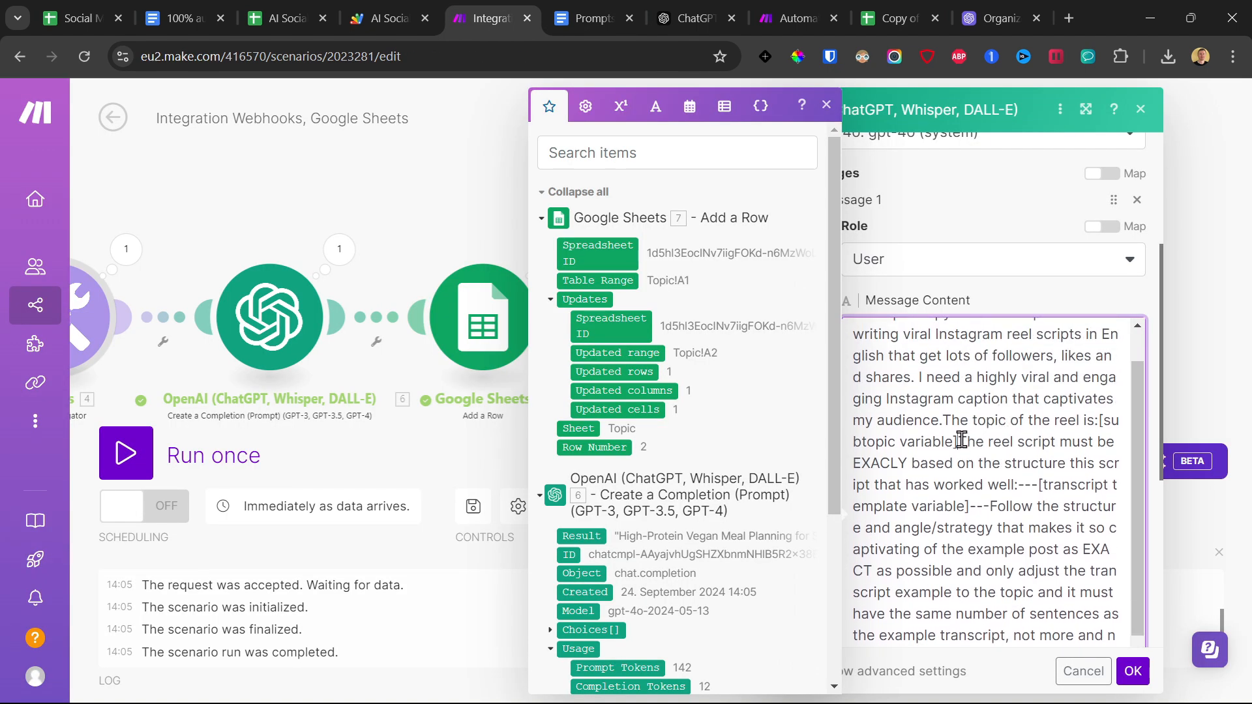
{"action": "left_click_drag", "start_coordinate": [983, 394], "coordinate": [1107, 366]}
{"action": "key", "text": "BackSpace"}
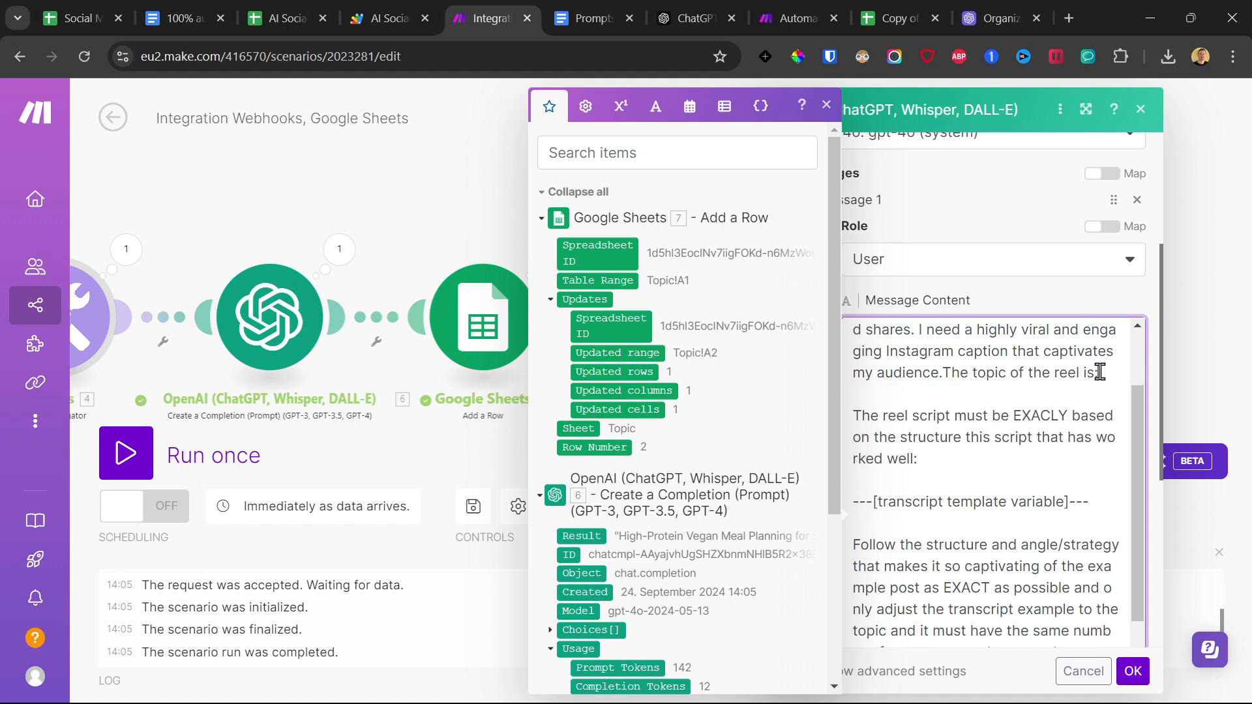
{"action": "key", "text": "Return"}
{"action": "key", "text": "Return"}
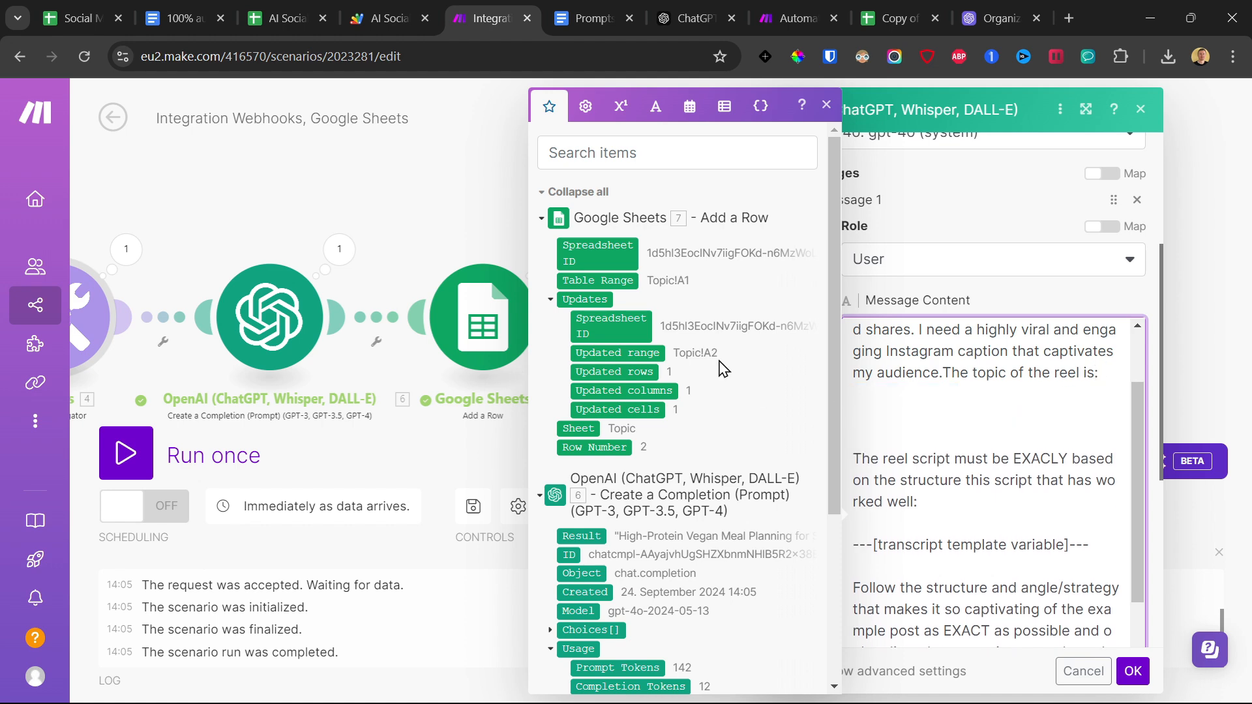
{"action": "scroll", "coordinate": [714, 358], "scroll_direction": "down", "scroll_amount": 4}
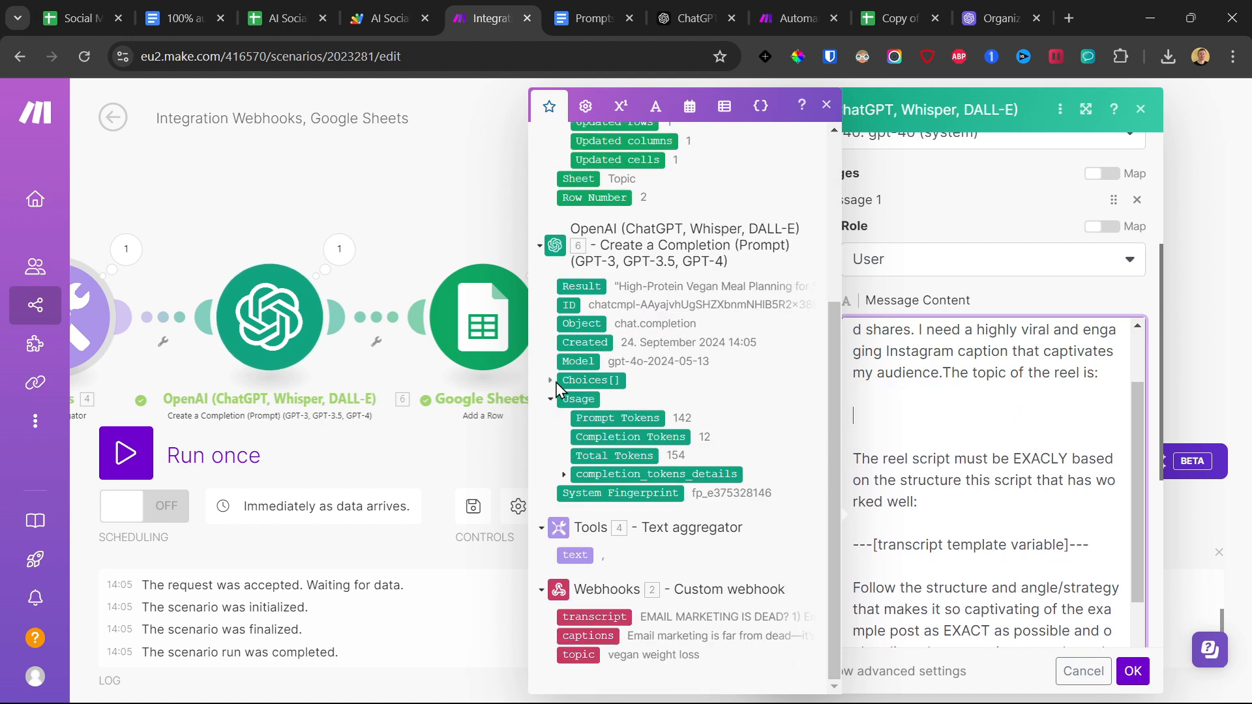
{"action": "left_click", "coordinate": [551, 381]}
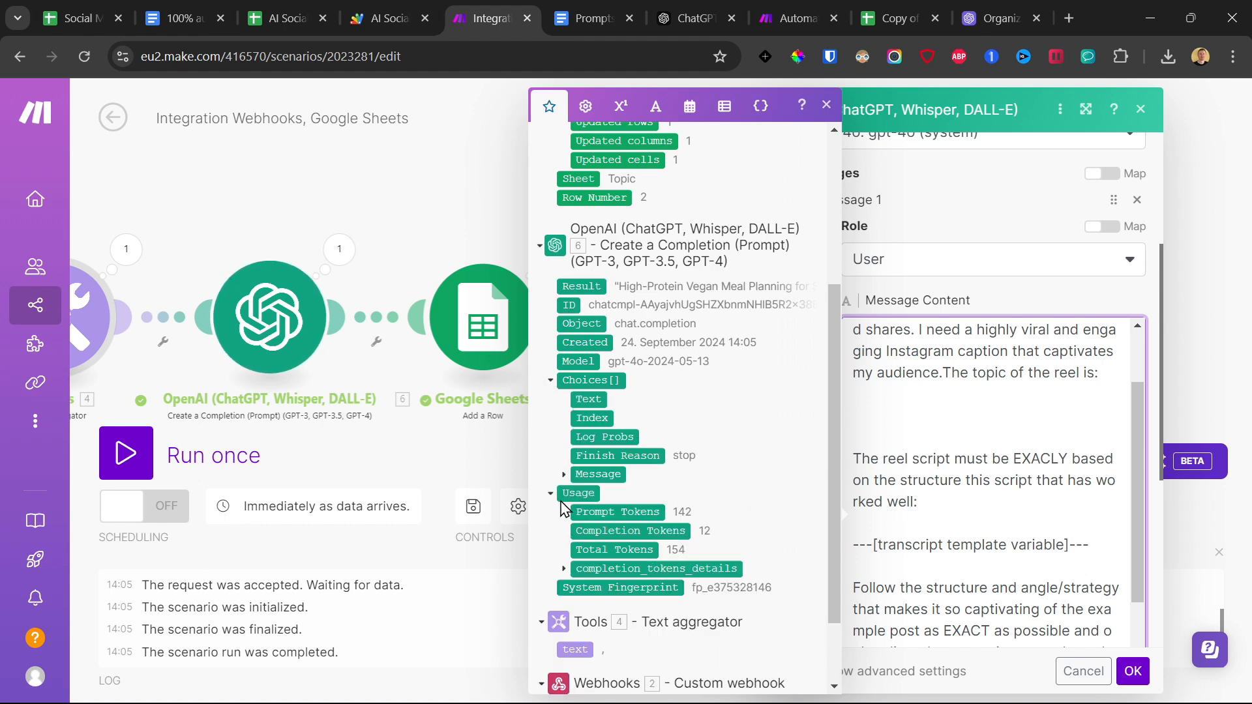
{"action": "left_click", "coordinate": [595, 473]}
{"action": "left_click", "coordinate": [599, 512]}
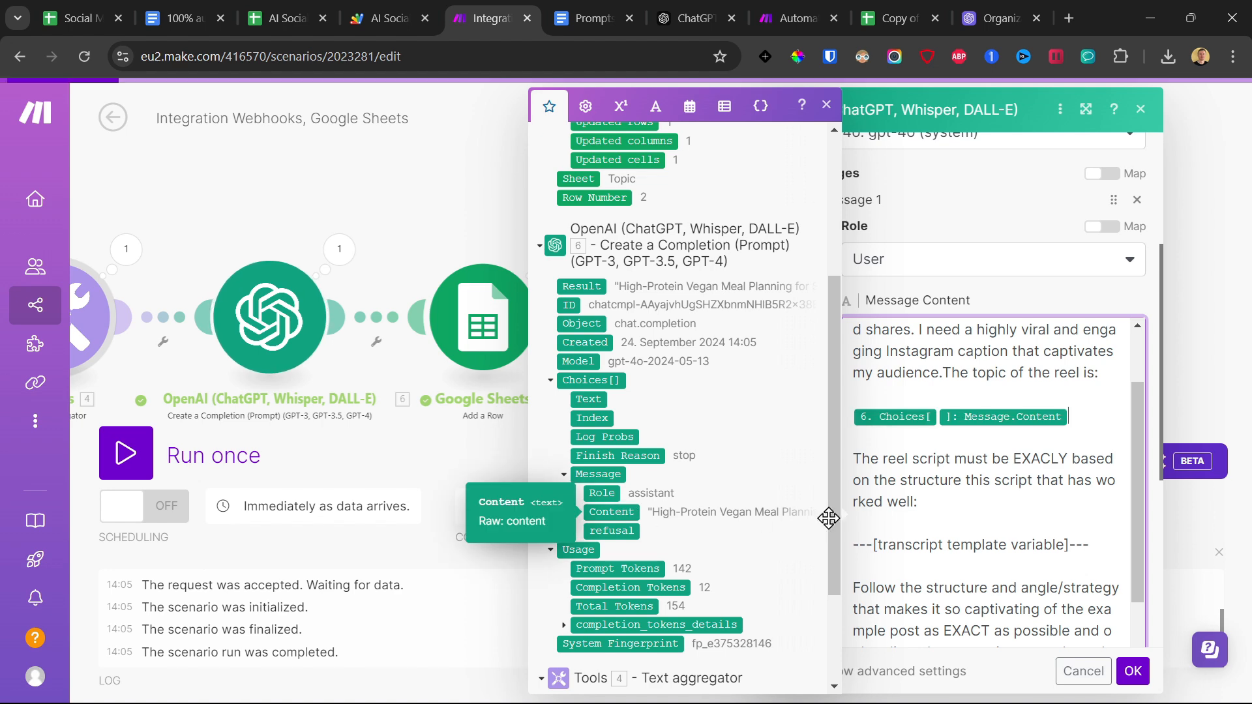
Replace the ---[transcript template variable]--- placeholder with the webhook's transcript value and review the sentence introducing it.
{"action": "scroll", "coordinate": [1072, 615], "scroll_direction": "down", "scroll_amount": 4}
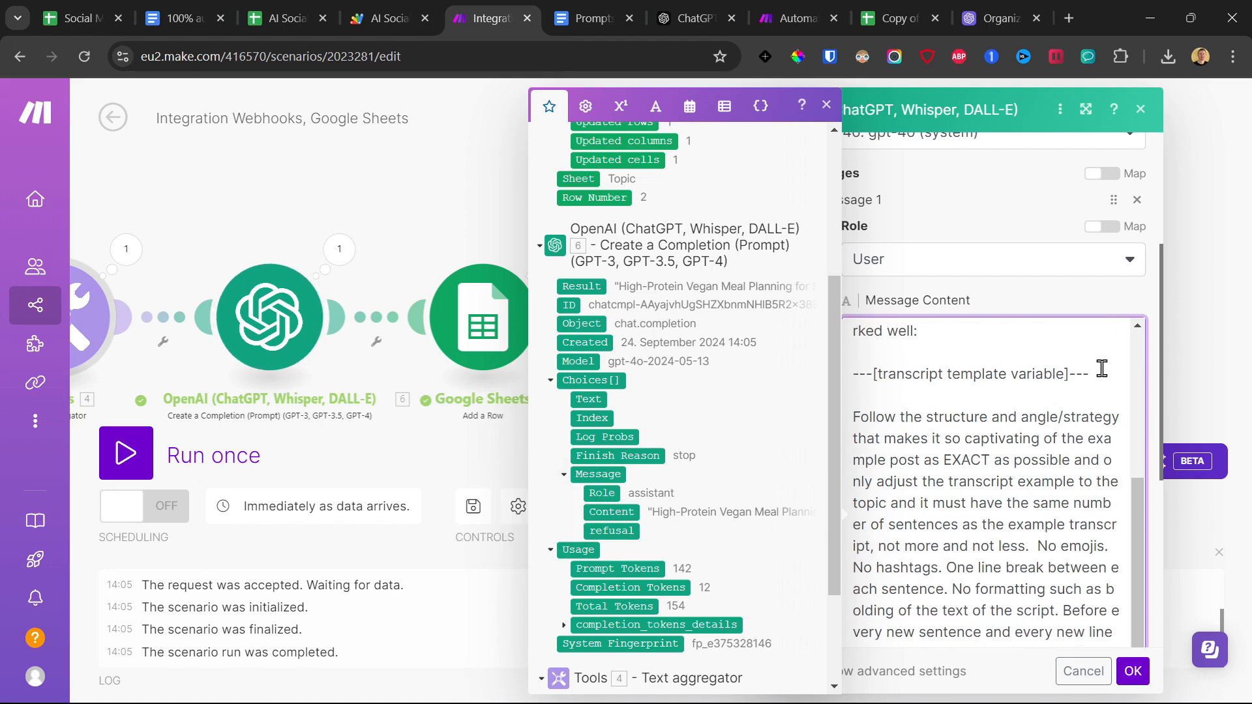
{"action": "left_click_drag", "start_coordinate": [1102, 373], "coordinate": [835, 374]}
{"action": "key", "text": "BackSpace"}
{"action": "scroll", "coordinate": [681, 420], "scroll_direction": "down", "scroll_amount": 3}
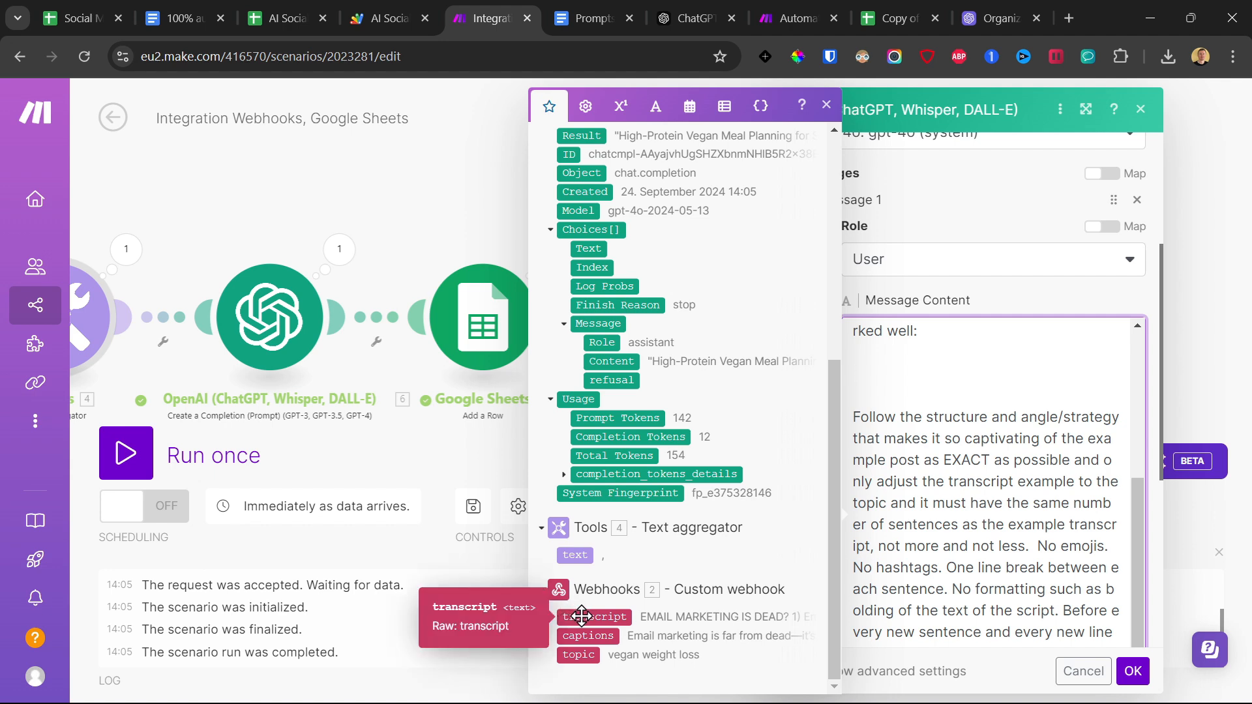
{"action": "left_click", "coordinate": [617, 614]}
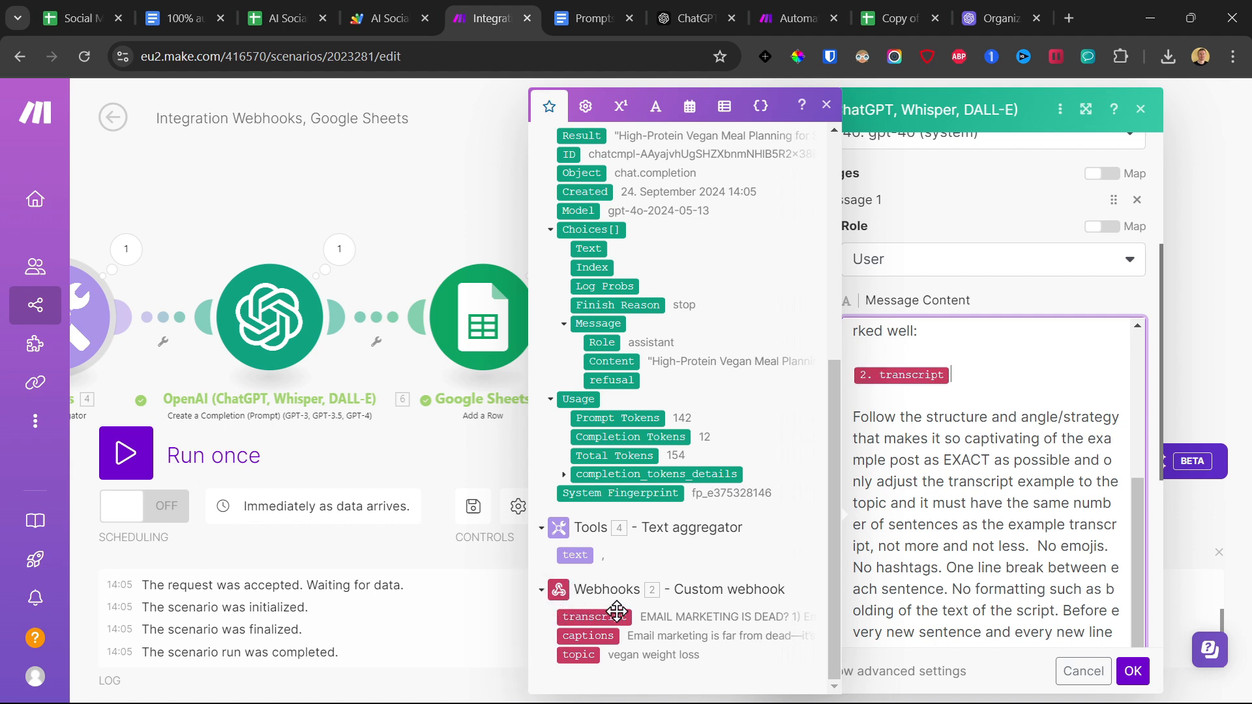
{"action": "scroll", "coordinate": [1001, 464], "scroll_direction": "up", "scroll_amount": 2}
{"action": "left_click_drag", "start_coordinate": [860, 271], "coordinate": [936, 319]}
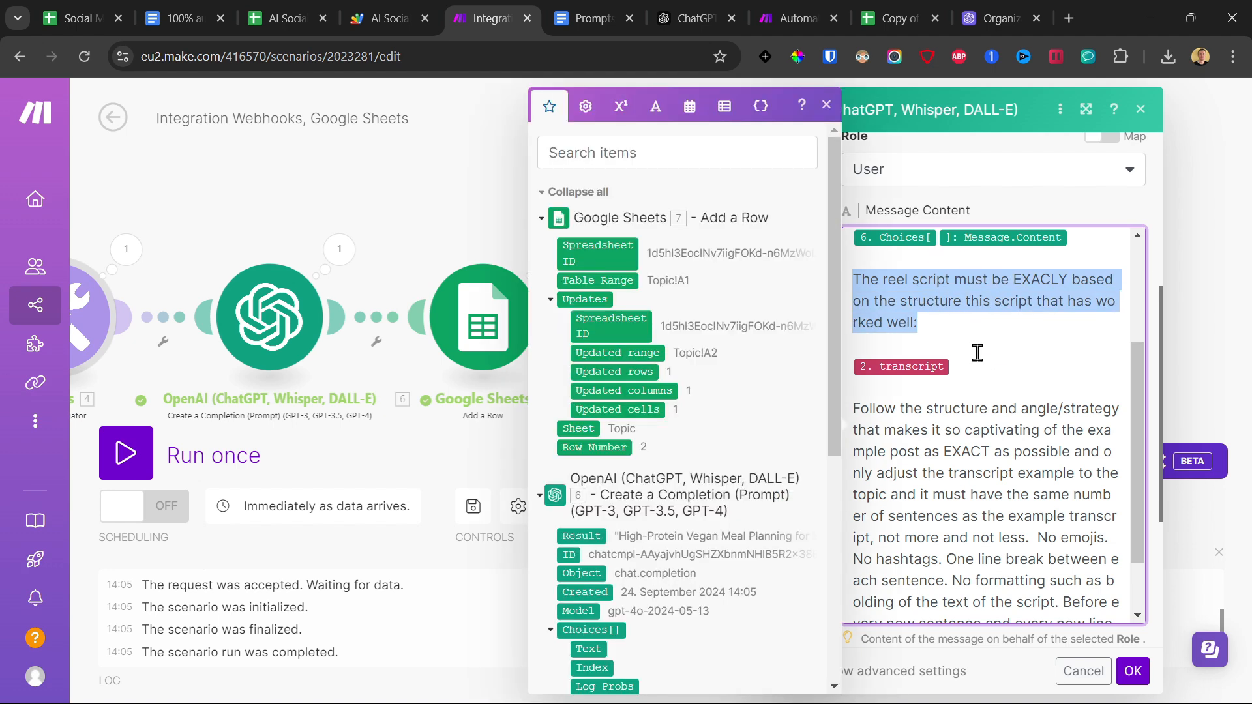
Examine the reel transcript templates in the Template sheet of the AI Social Media Videos Automation spreadsheet, from the STEPS row to the MYTHS row.
{"action": "left_click_drag", "start_coordinate": [990, 366], "coordinate": [858, 374]}
{"action": "left_click", "coordinate": [287, 18]}
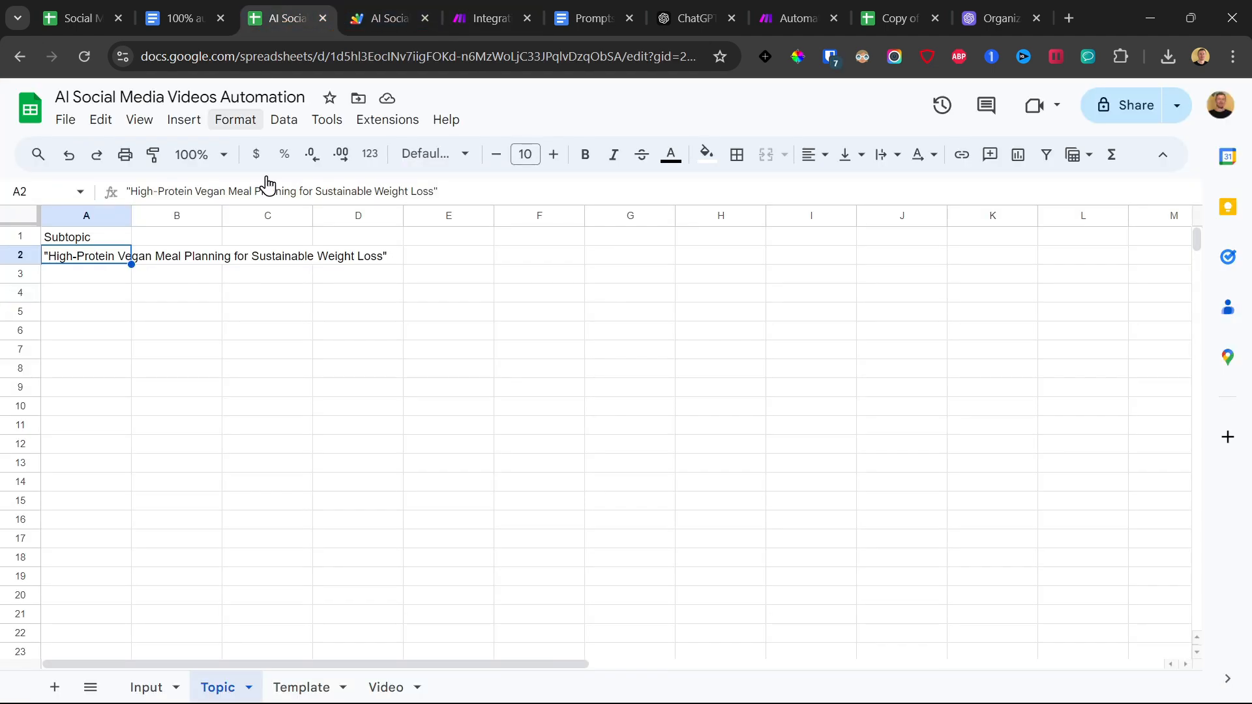
{"action": "left_click", "coordinate": [302, 688]}
{"action": "left_click", "coordinate": [204, 305]}
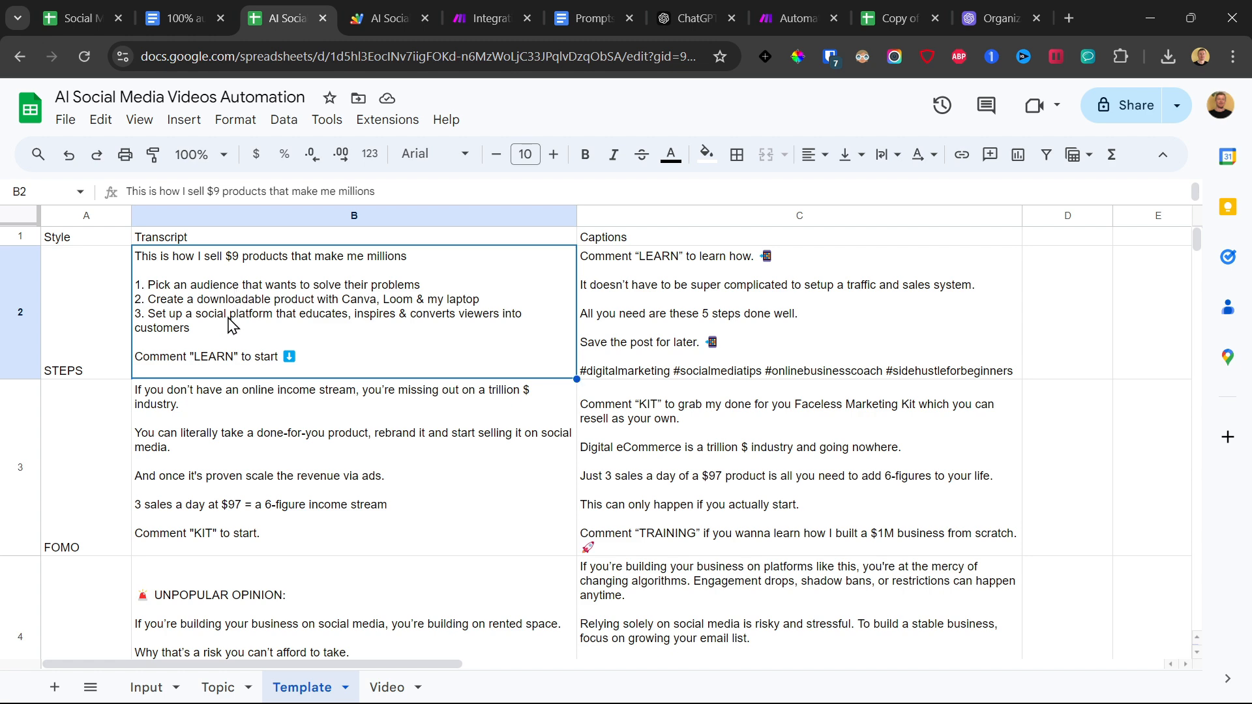
{"action": "left_click", "coordinate": [221, 397]}
{"action": "scroll", "coordinate": [225, 424], "scroll_direction": "down", "scroll_amount": 3}
{"action": "left_click", "coordinate": [221, 466]}
{"action": "scroll", "coordinate": [260, 385], "scroll_direction": "down", "scroll_amount": 1}
{"action": "left_click", "coordinate": [282, 499]}
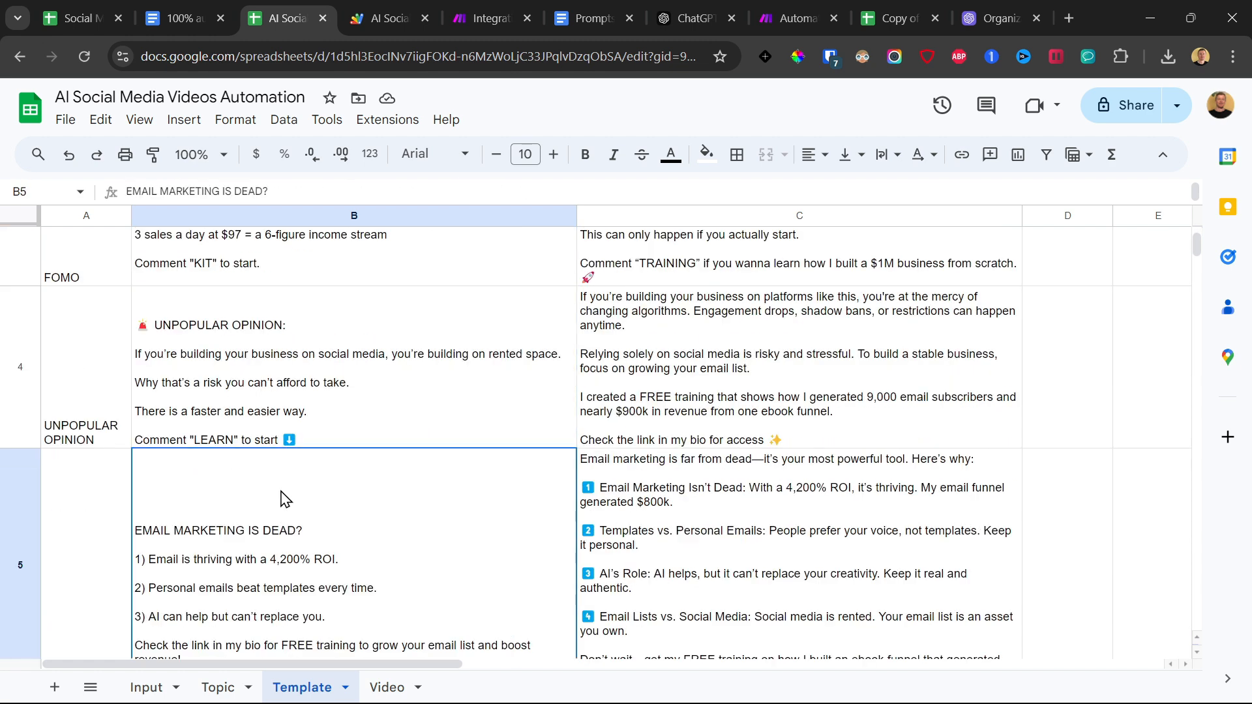
{"action": "scroll", "coordinate": [282, 500], "scroll_direction": "down", "scroll_amount": 5}
{"action": "scroll", "coordinate": [279, 475], "scroll_direction": "up", "scroll_amount": 4}
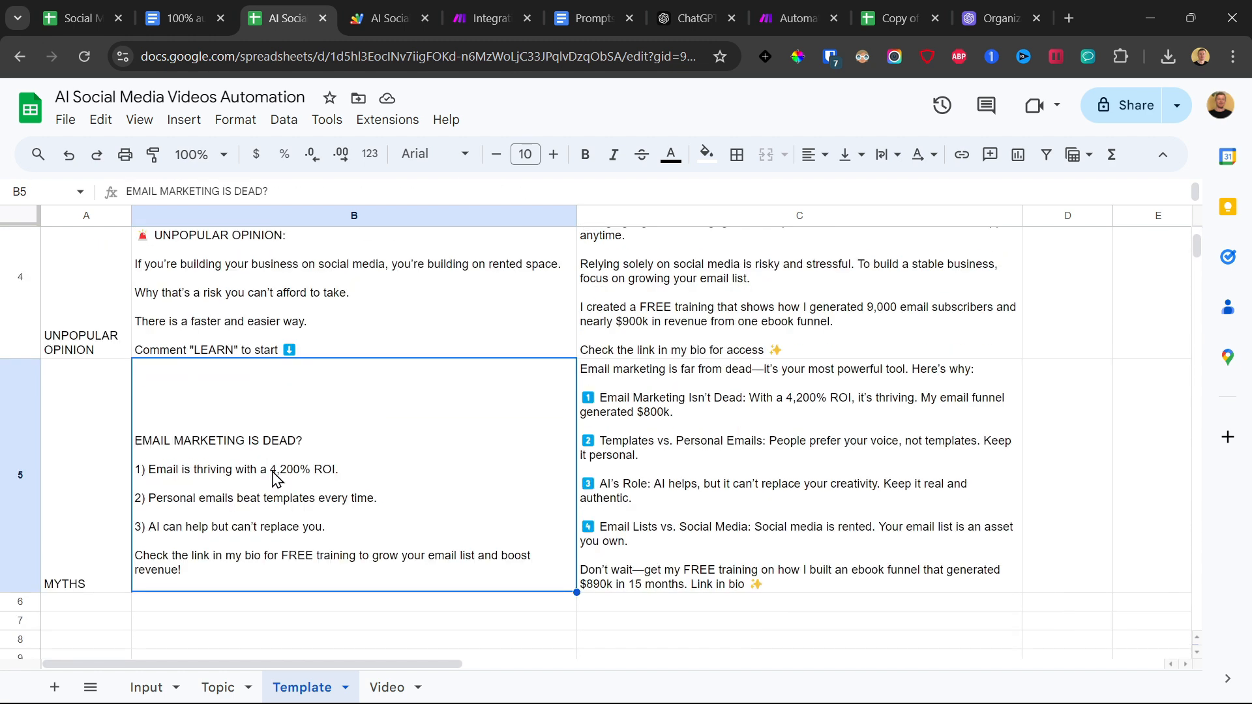
{"action": "scroll", "coordinate": [272, 472], "scroll_direction": "up", "scroll_amount": 4}
{"action": "left_click", "coordinate": [239, 290]}
{"action": "left_click", "coordinate": [241, 432]}
{"action": "scroll", "coordinate": [239, 437], "scroll_direction": "down", "scroll_amount": 3}
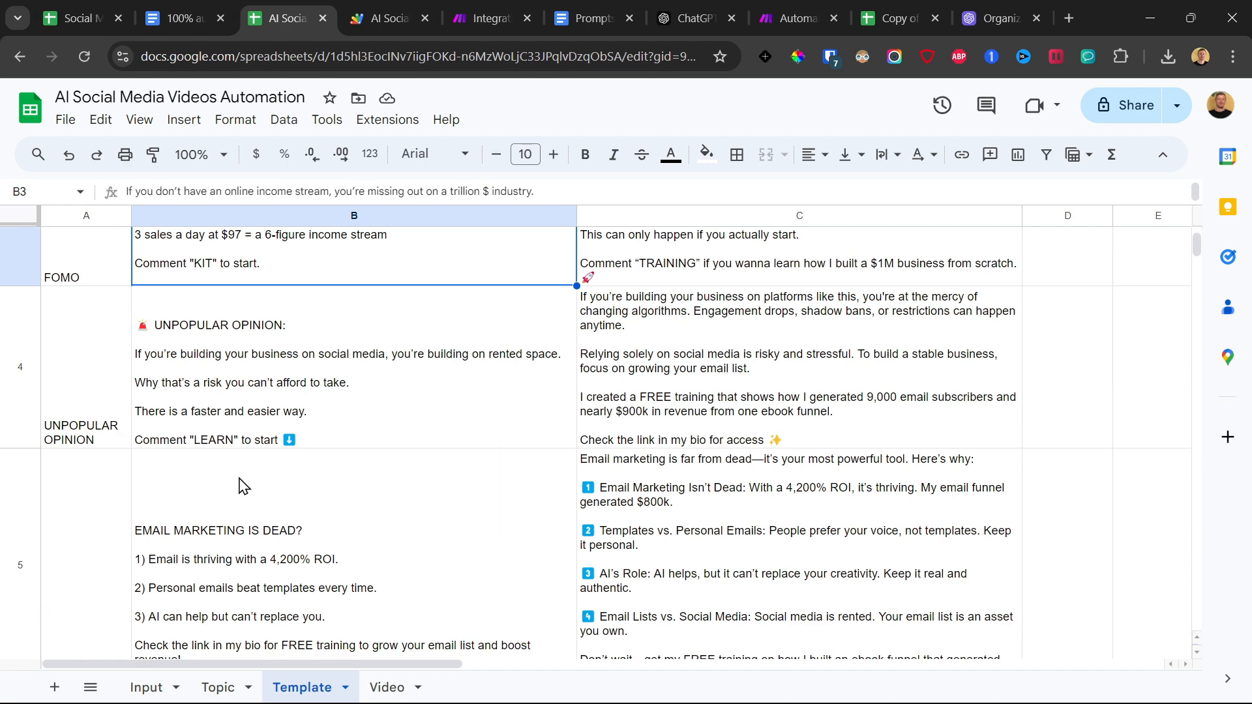
{"action": "left_click", "coordinate": [216, 387]}
{"action": "left_click", "coordinate": [251, 554]}
{"action": "scroll", "coordinate": [190, 451], "scroll_direction": "up", "scroll_amount": 5}
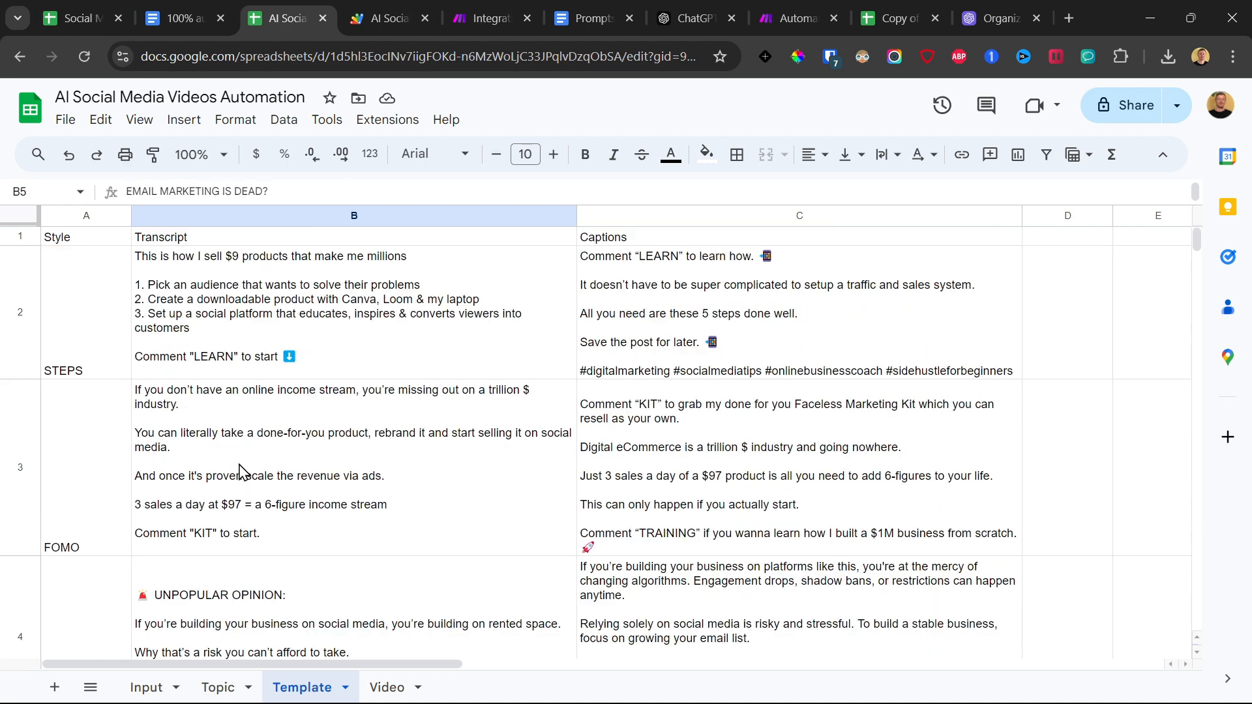
{"action": "left_click", "coordinate": [233, 346]}
{"action": "left_click", "coordinate": [236, 440]}
{"action": "left_click", "coordinate": [196, 590]}
{"action": "scroll", "coordinate": [195, 590], "scroll_direction": "down", "scroll_amount": 5}
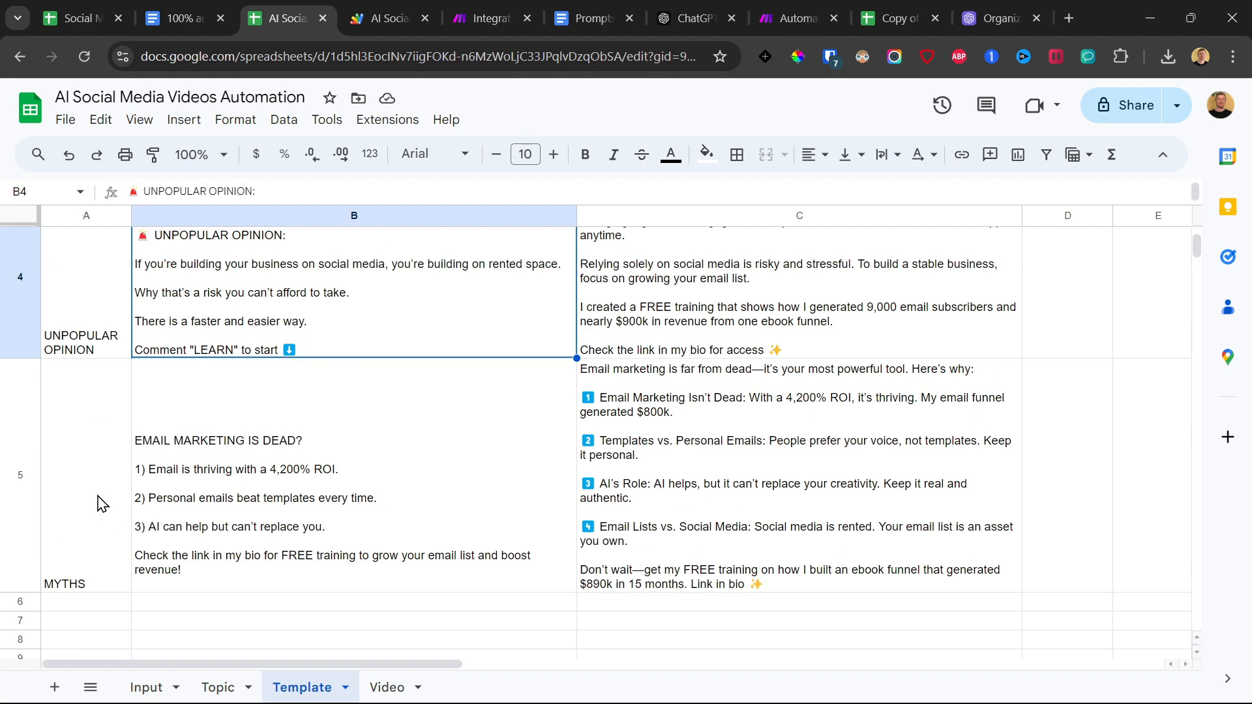
Review the style labels in the Style column of the Template sheet.
{"action": "left_click_drag", "start_coordinate": [98, 503], "coordinate": [70, 337]}
{"action": "scroll", "coordinate": [90, 308], "scroll_direction": "up", "scroll_amount": 5}
{"action": "left_click_drag", "start_coordinate": [79, 277], "coordinate": [76, 643]}
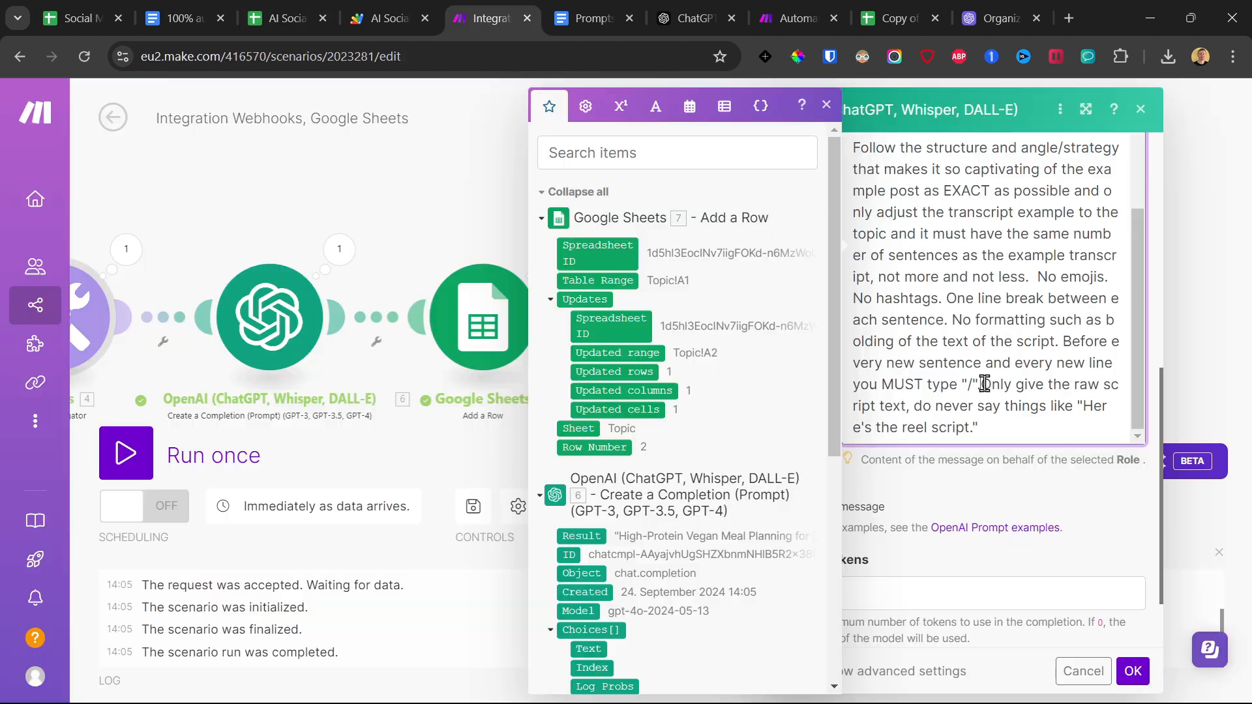
Back in the Make scenario, start a new paragraph before "Only give the raw script text" and review the instruction about typing "/".
{"action": "left_click", "coordinate": [986, 384]}
{"action": "key", "text": "Return"}
{"action": "key", "text": "Return"}
{"action": "left_click_drag", "start_coordinate": [986, 384], "coordinate": [933, 390]}
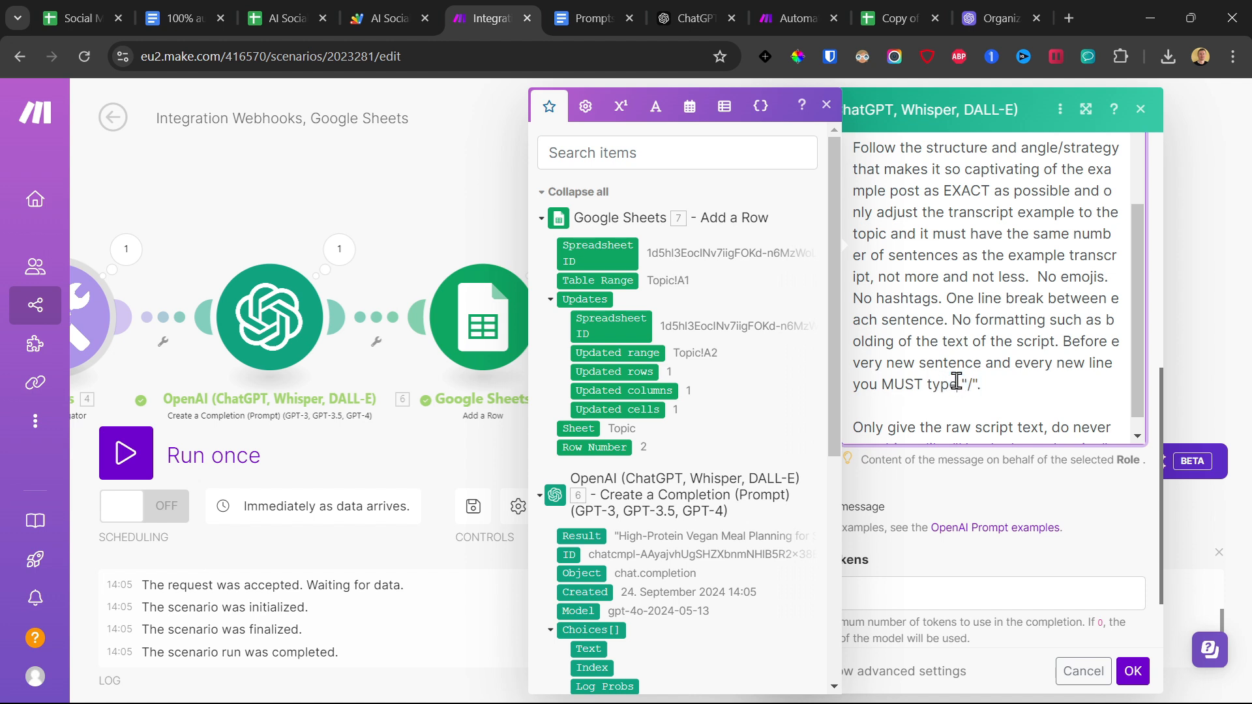
{"action": "left_click_drag", "start_coordinate": [1056, 385], "coordinate": [1064, 341]}
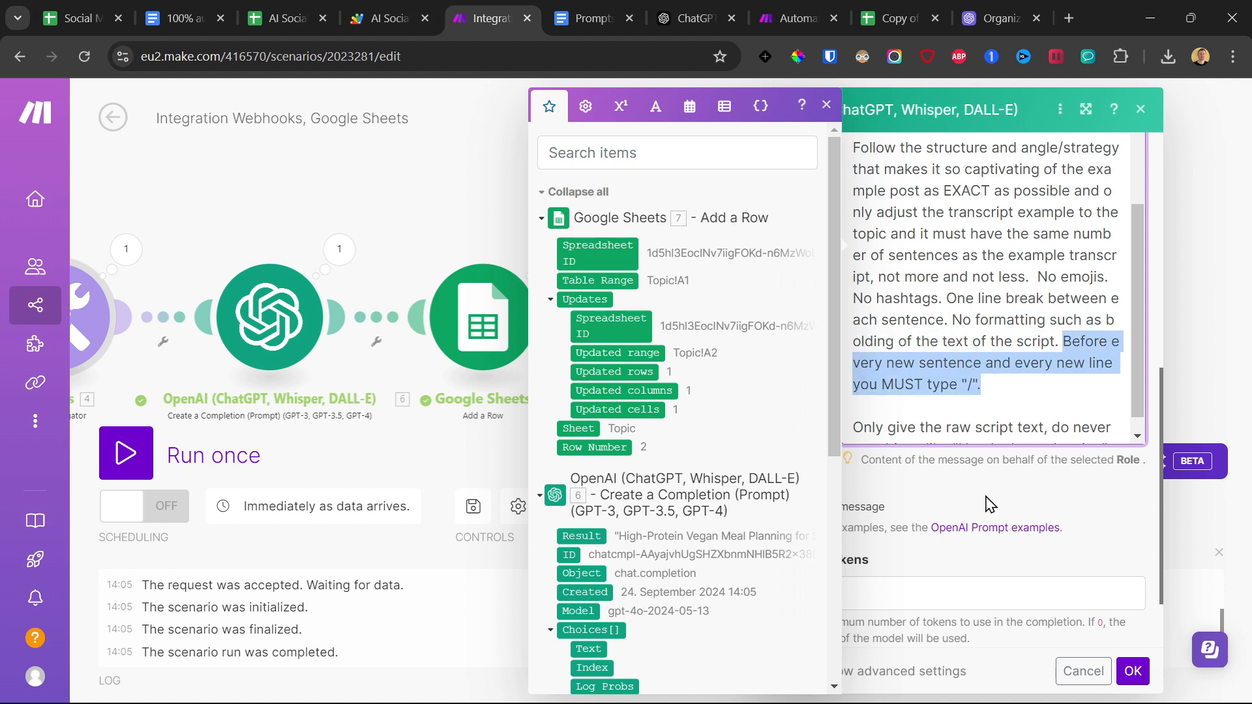
Set the transcript OpenAI module's Max Tokens to 4096 and save the module settings.
{"action": "scroll", "coordinate": [1017, 400], "scroll_direction": "down", "scroll_amount": 1}
{"action": "left_click", "coordinate": [992, 489]}
{"action": "scroll", "coordinate": [965, 490], "scroll_direction": "down", "scroll_amount": 3}
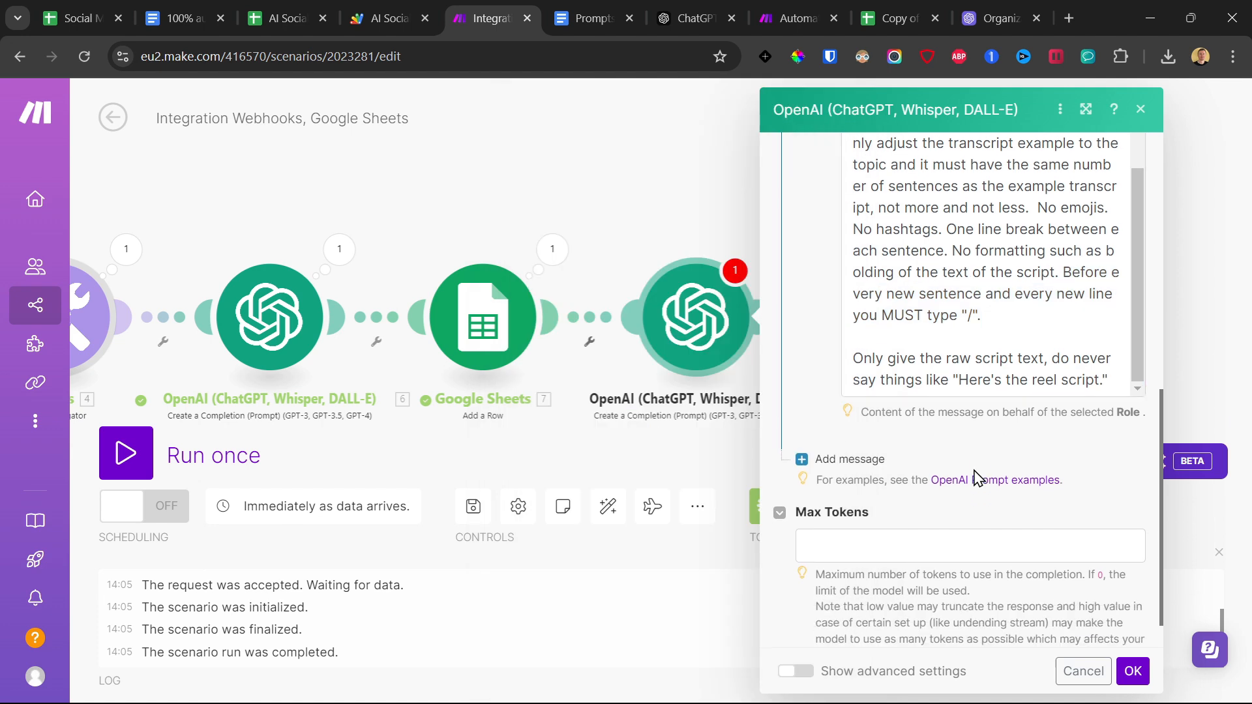
{"action": "left_click", "coordinate": [891, 494]}
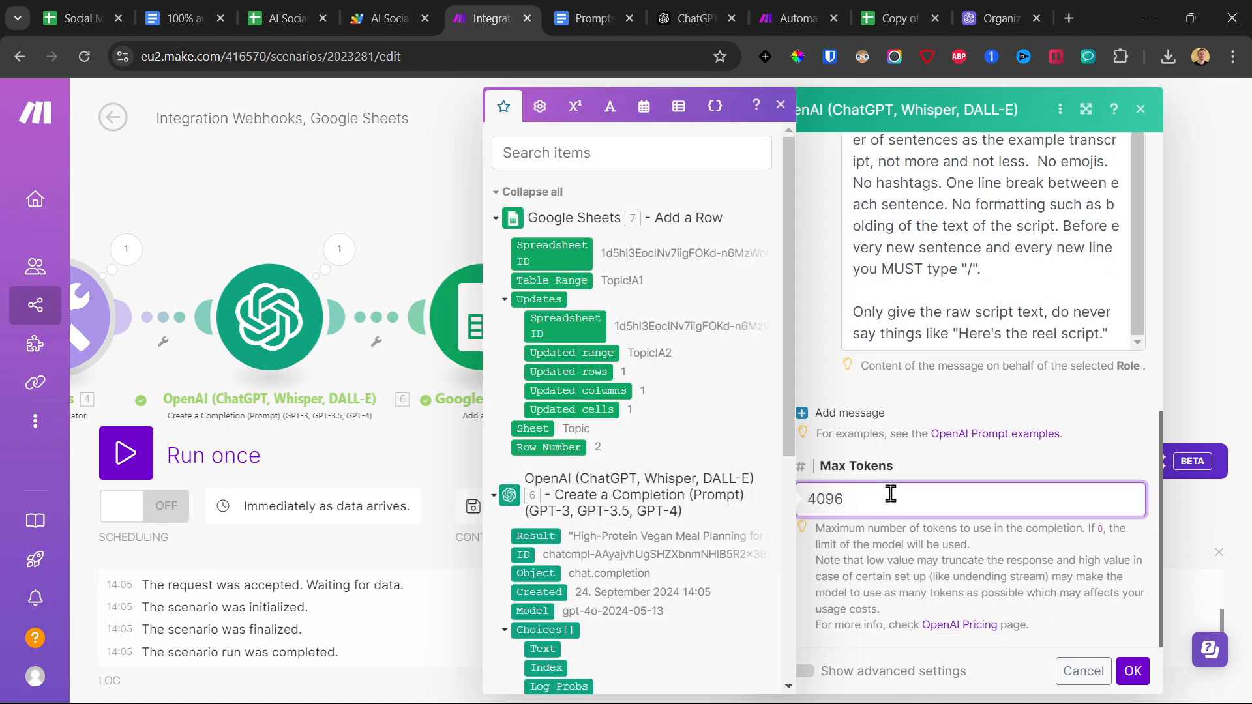
{"action": "left_click", "coordinate": [1133, 672]}
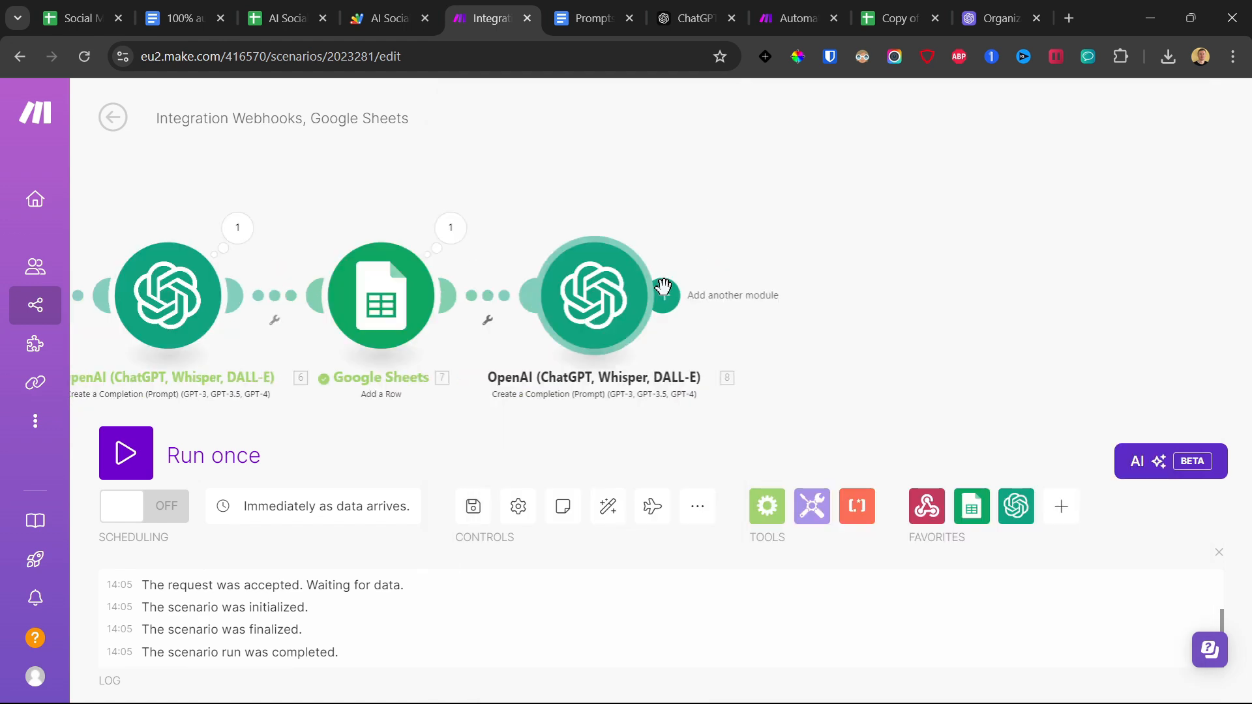
Add an OpenAI Create a Completion (Prompt) module after the transcript-generating OpenAI module.
{"action": "left_click", "coordinate": [665, 296]}
{"action": "left_click", "coordinate": [923, 278]}
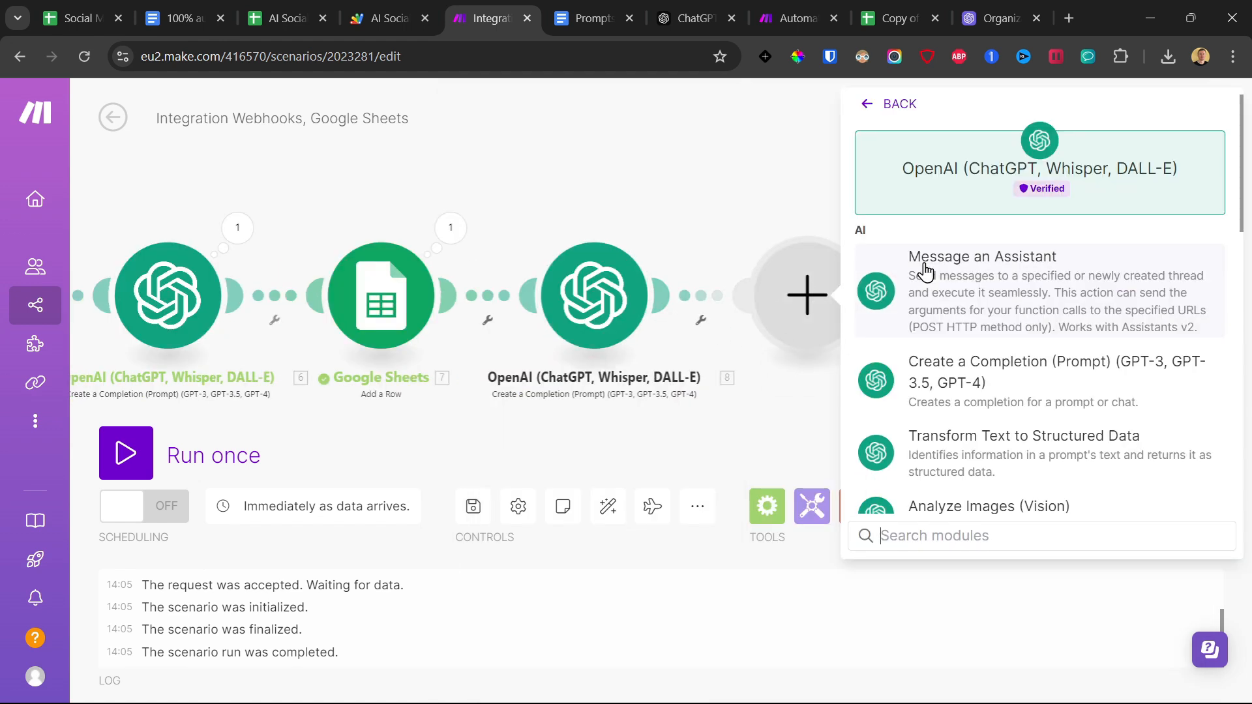
{"action": "left_click", "coordinate": [996, 361]}
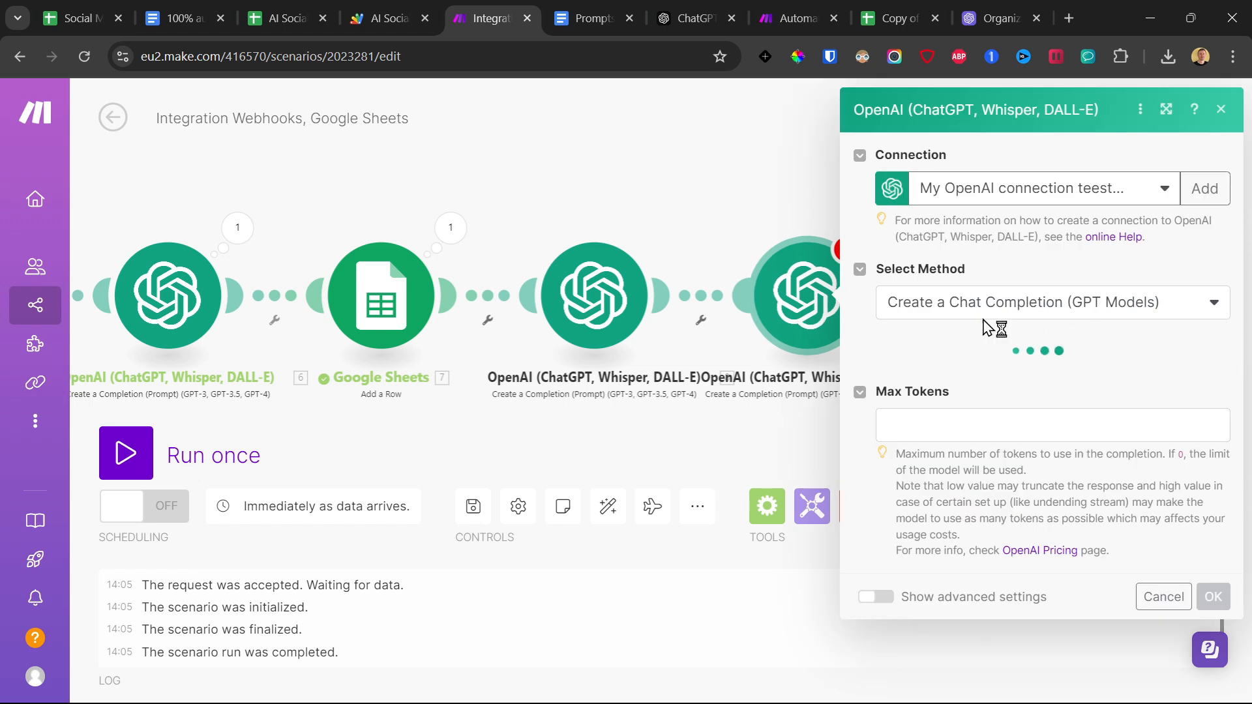
Set the added module's model to GPT-4o (system) and create its first message with the User role.
{"action": "left_click", "coordinate": [939, 456]}
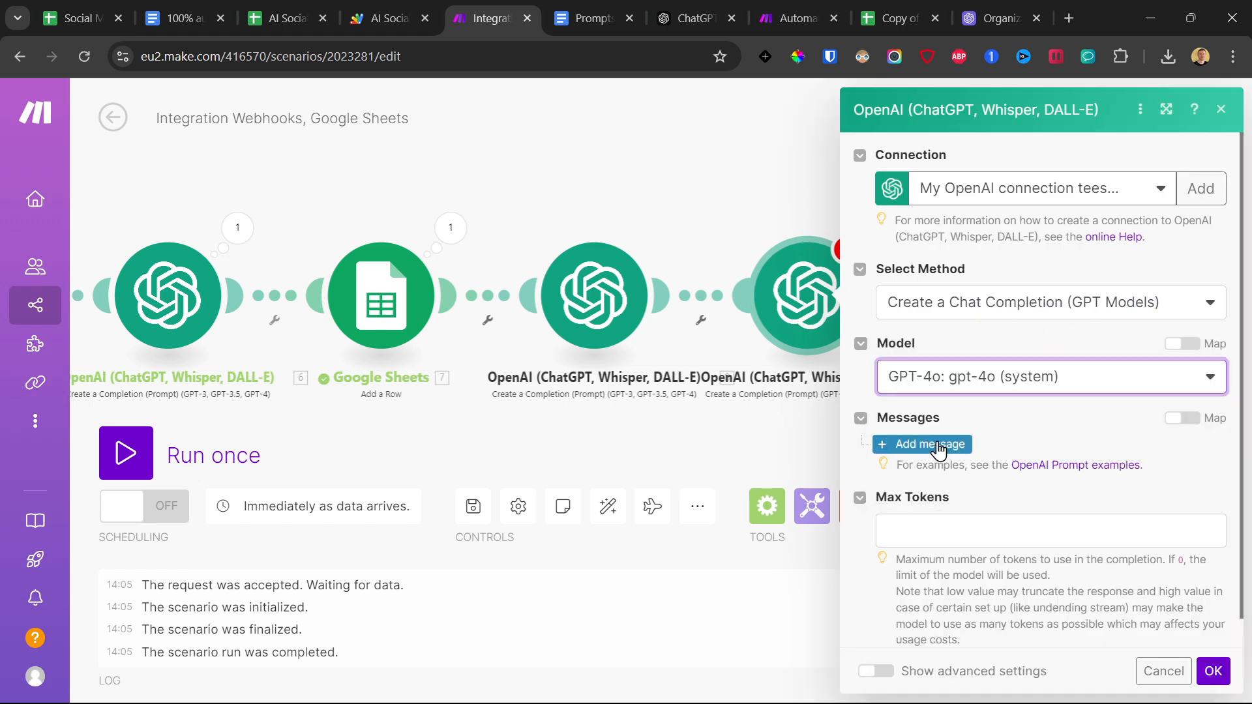
{"action": "left_click", "coordinate": [939, 450]}
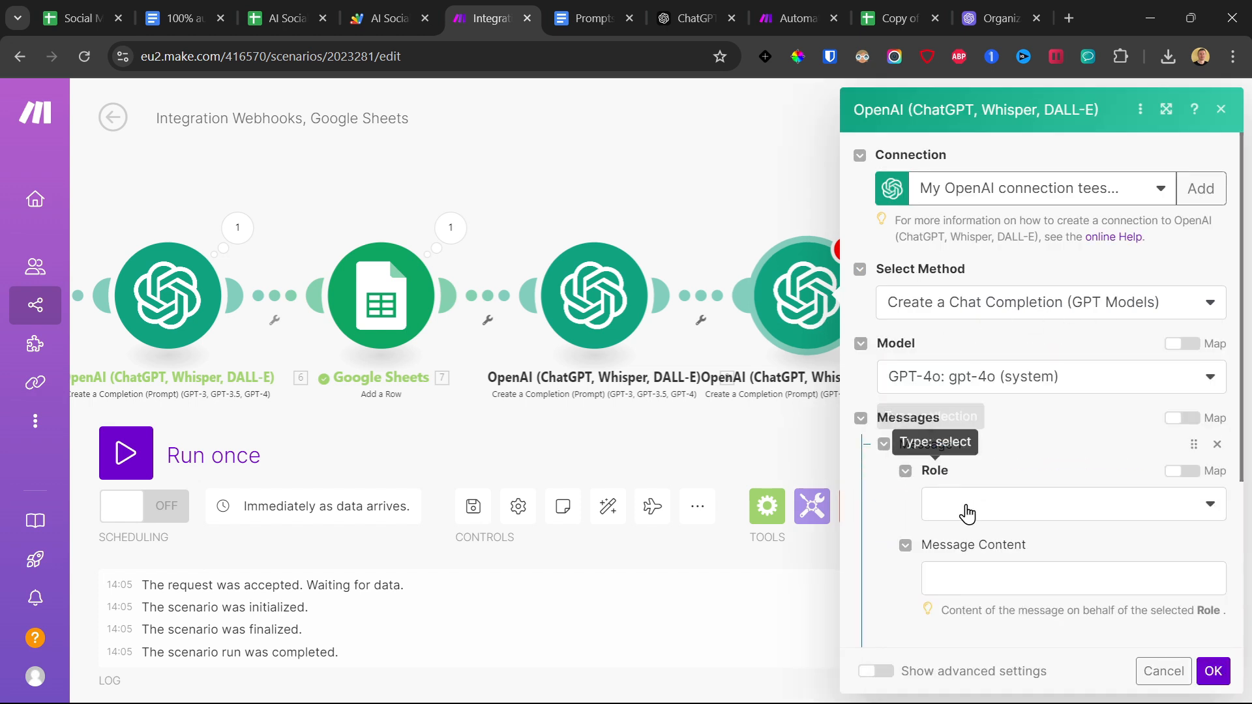
{"action": "left_click", "coordinate": [965, 508]}
{"action": "left_click", "coordinate": [970, 528]}
{"action": "left_click", "coordinate": [983, 574]}
Copy the full Caption Generator Prompt from the Prompts document and paste it into the new OpenAI module's message content.
{"action": "left_click", "coordinate": [585, 4]}
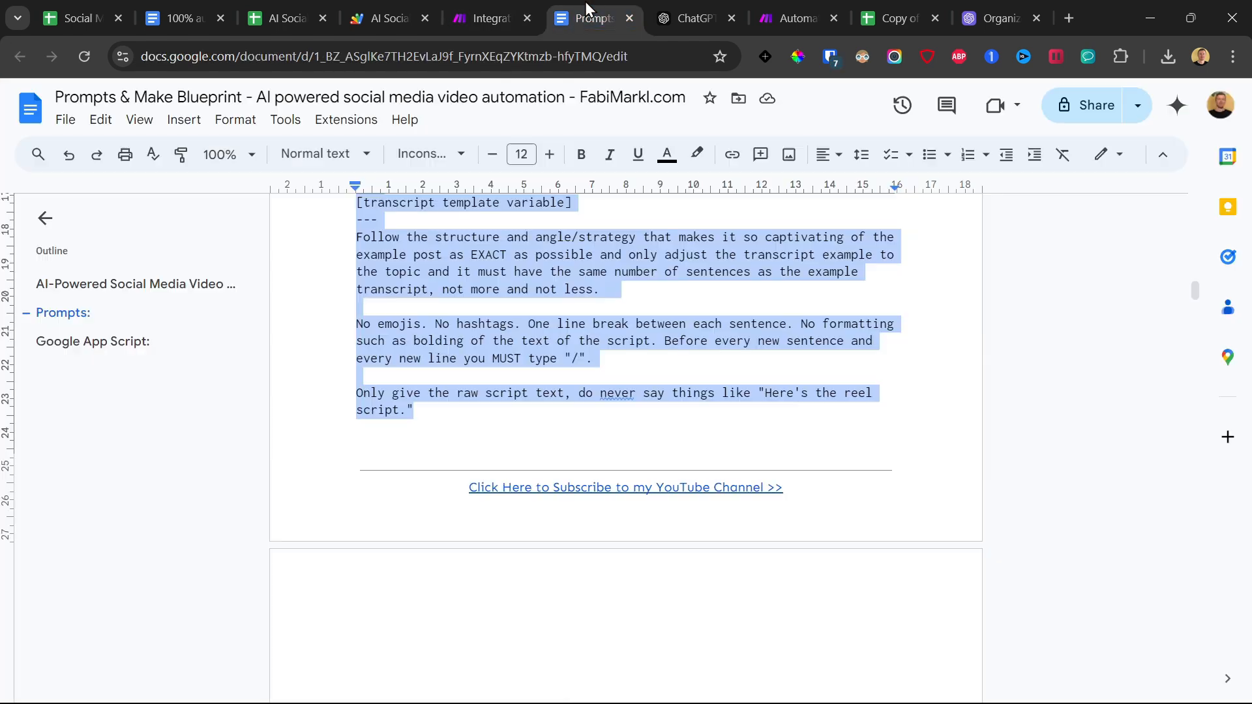
{"action": "scroll", "coordinate": [478, 378], "scroll_direction": "up", "scroll_amount": 10}
{"action": "scroll", "coordinate": [458, 355], "scroll_direction": "down", "scroll_amount": 15}
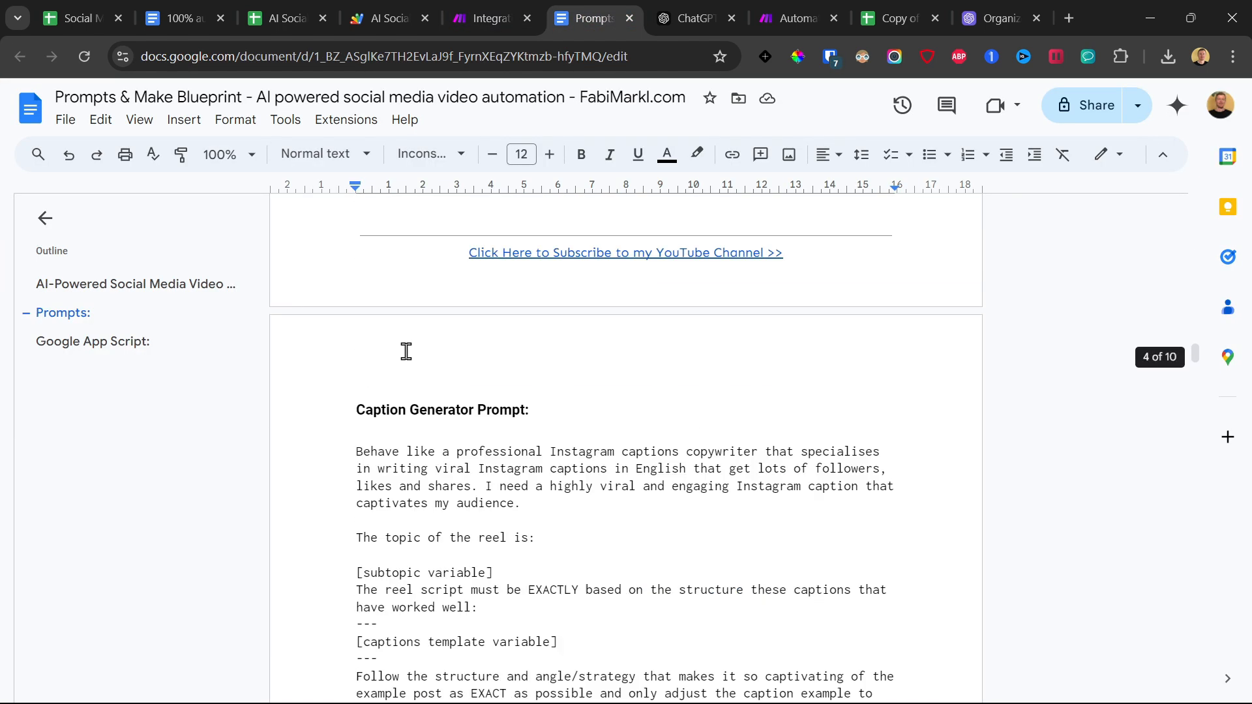
{"action": "scroll", "coordinate": [378, 341], "scroll_direction": "up", "scroll_amount": 1}
{"action": "left_click", "coordinate": [352, 354]}
{"action": "scroll", "coordinate": [391, 306], "scroll_direction": "down", "scroll_amount": 7}
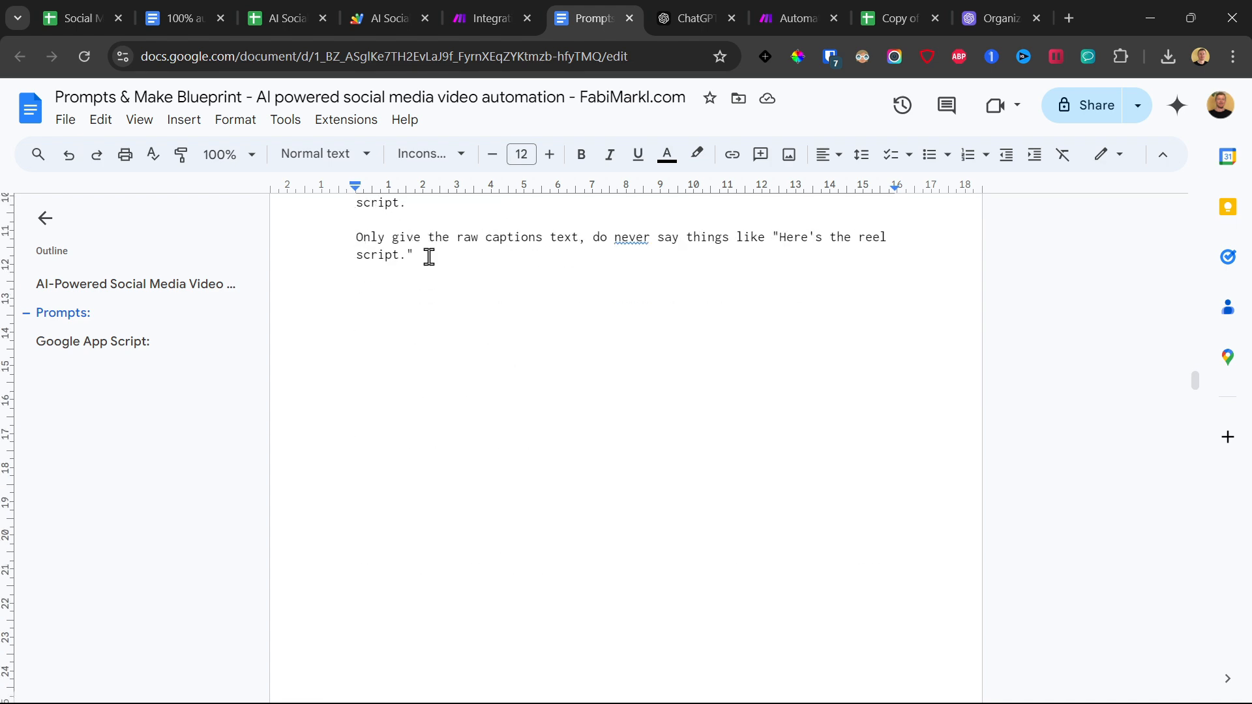
{"action": "left_click", "coordinate": [433, 253], "text": "shift"}
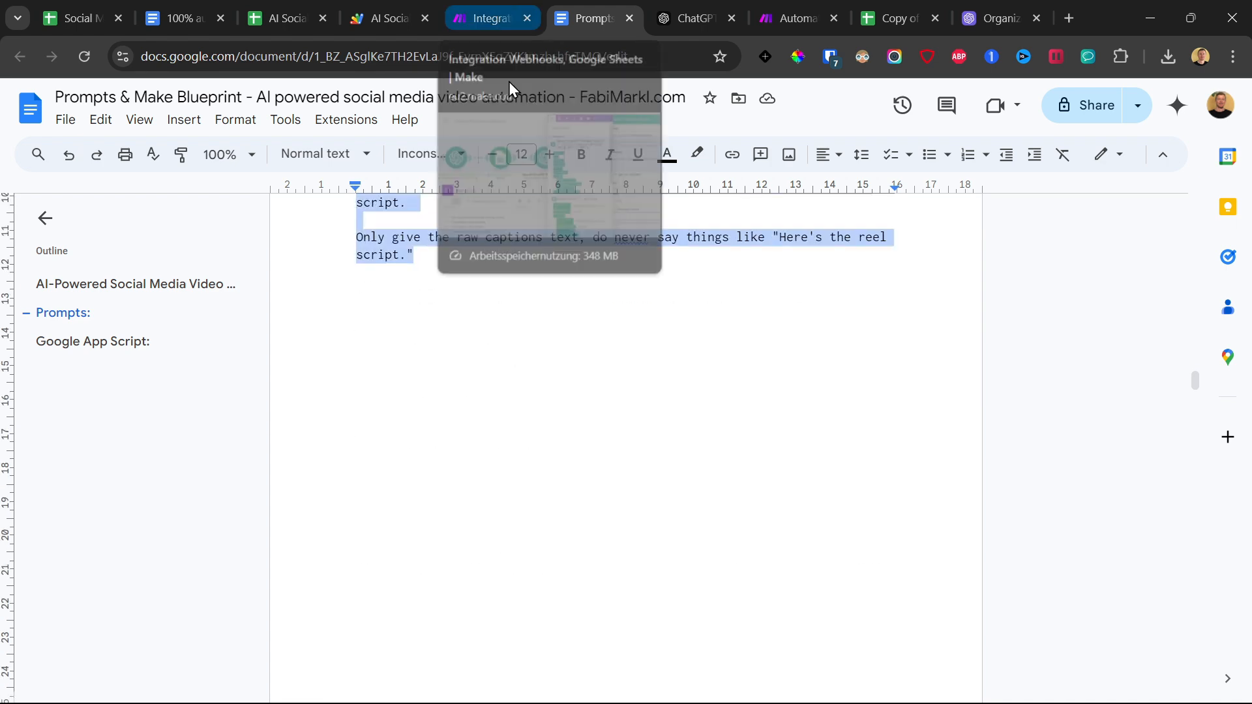
{"action": "right_click", "coordinate": [553, 238]}
{"action": "left_click", "coordinate": [629, 285]}
{"action": "left_click", "coordinate": [515, 18]}
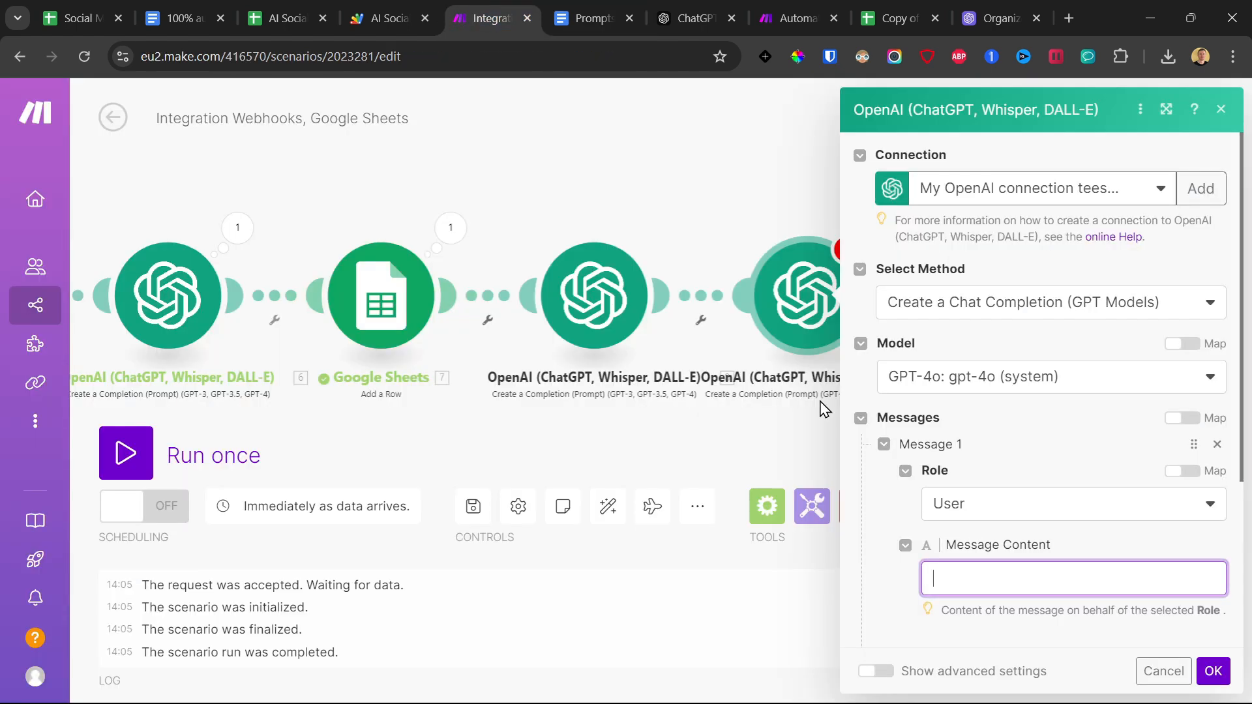
{"action": "left_click", "coordinate": [1010, 577]}
{"action": "key", "text": "ctrl+v"}
{"action": "scroll", "coordinate": [1094, 382], "scroll_direction": "down", "scroll_amount": 5}
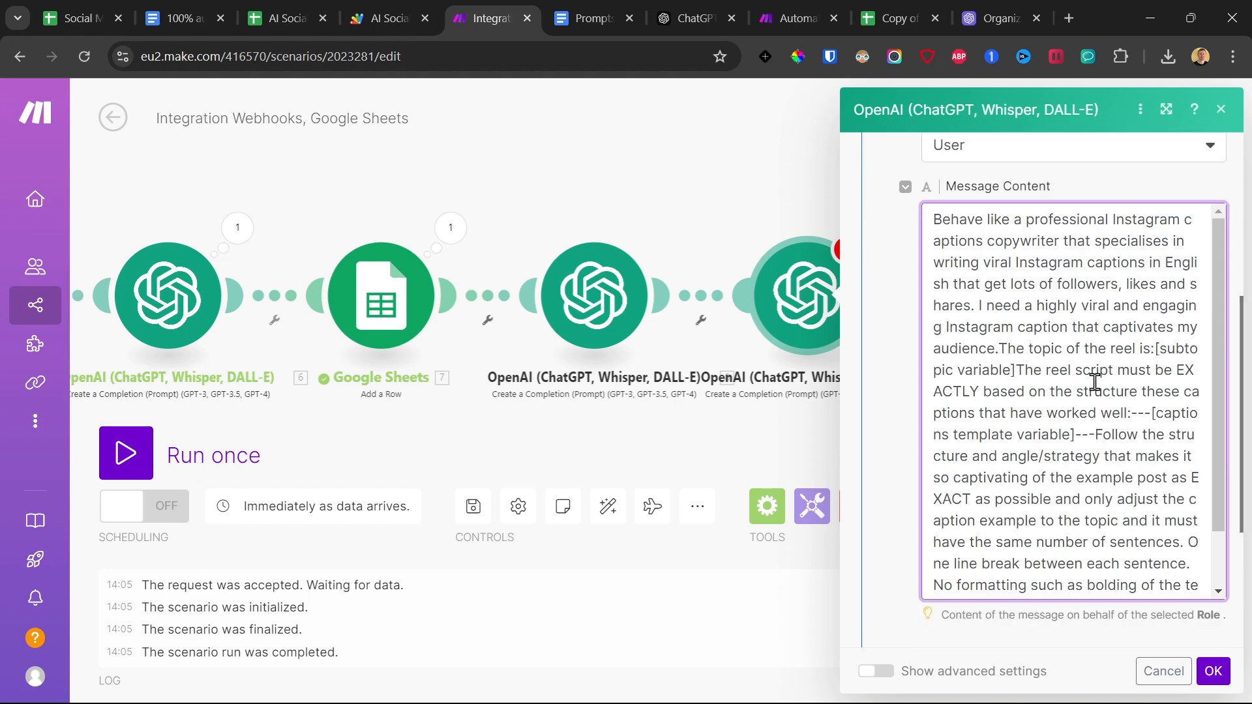
Replace the caption prompt's [subtopic variable] placeholder with OpenAI module 6's Choices[]: Message.Content value and start a new paragraph after it.
{"action": "left_click", "coordinate": [1013, 370]}
{"action": "key", "text": "Return"}
{"action": "key", "text": "Return"}
{"action": "left_click_drag", "start_coordinate": [1155, 348], "coordinate": [1015, 370]}
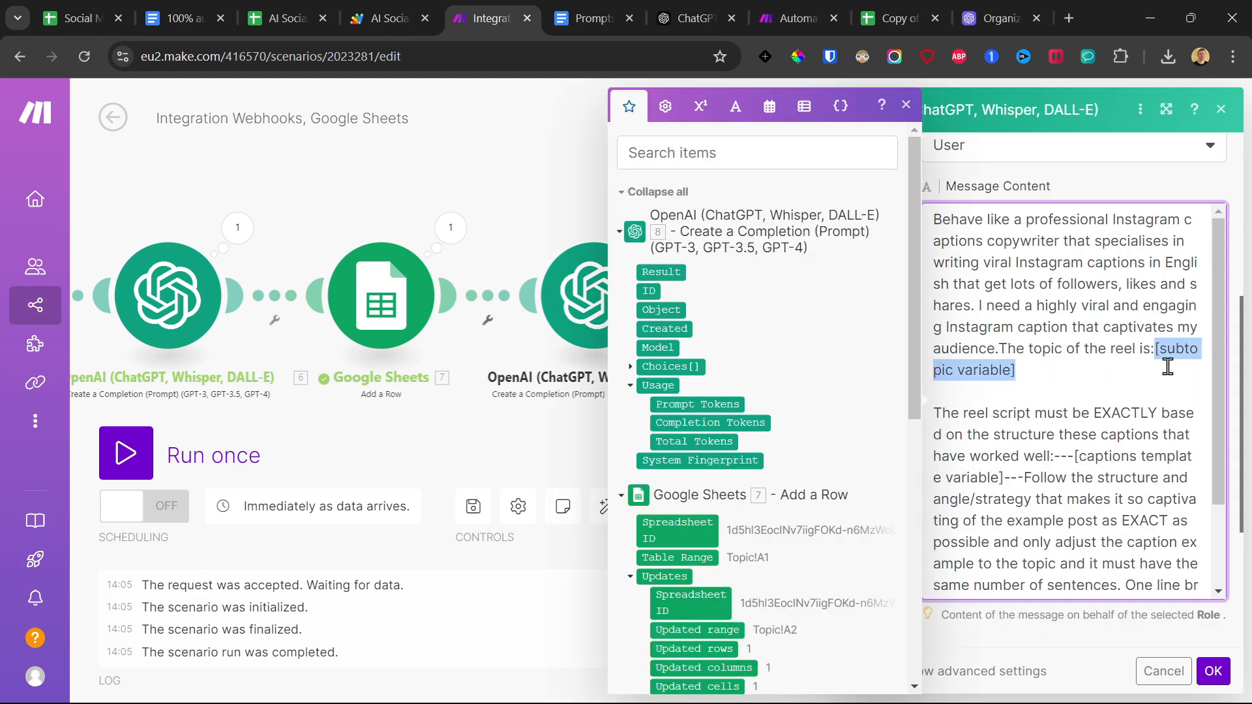
{"action": "key", "text": "BackSpace"}
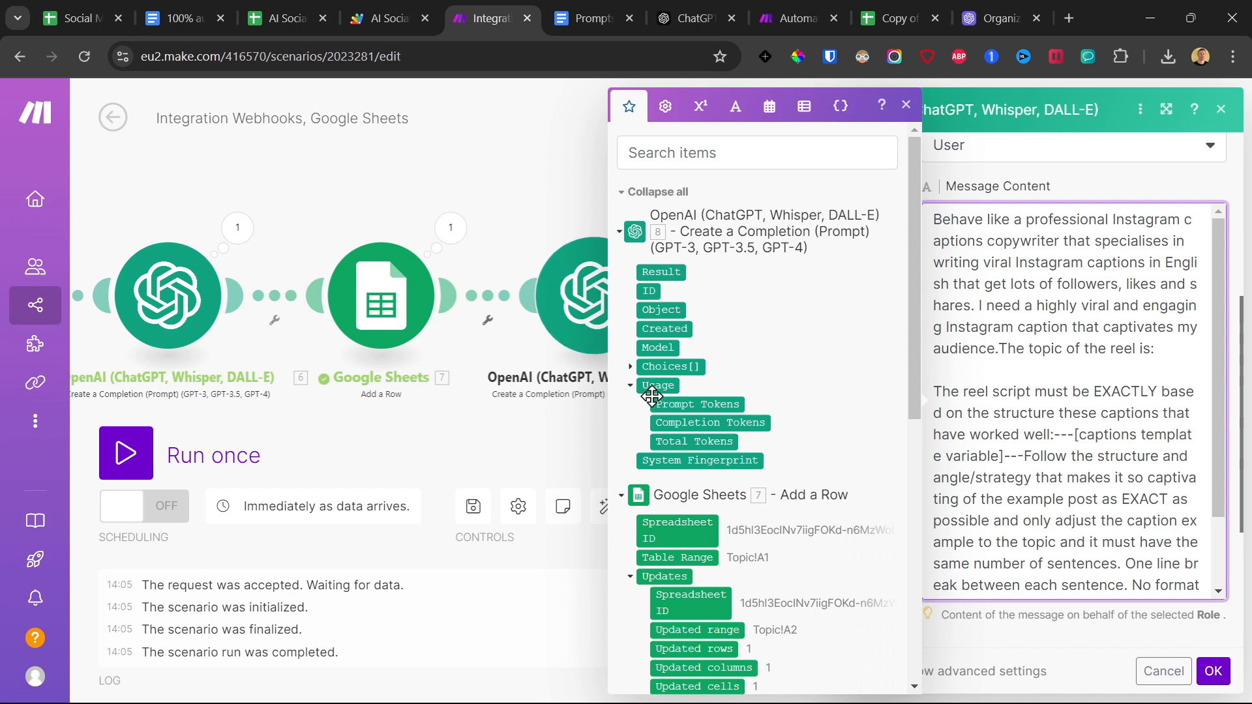
{"action": "left_click", "coordinate": [630, 367]}
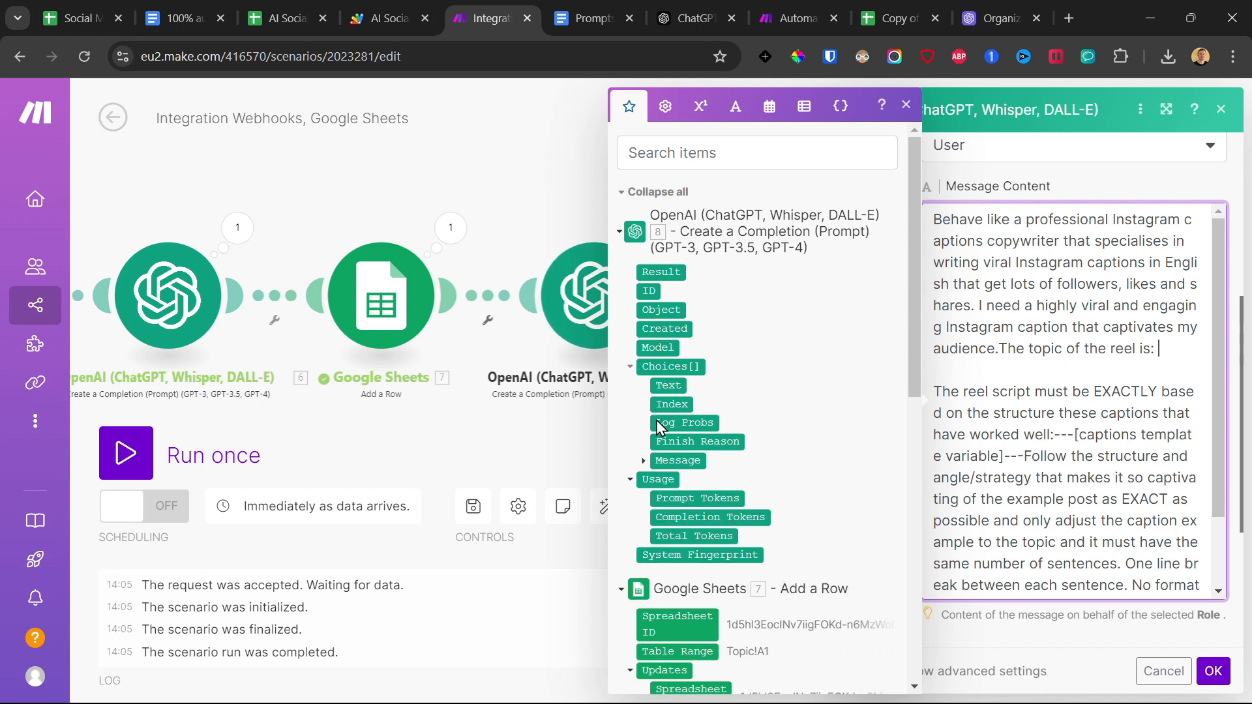
{"action": "left_click", "coordinate": [642, 461]}
{"action": "scroll", "coordinate": [666, 433], "scroll_direction": "down", "scroll_amount": 5}
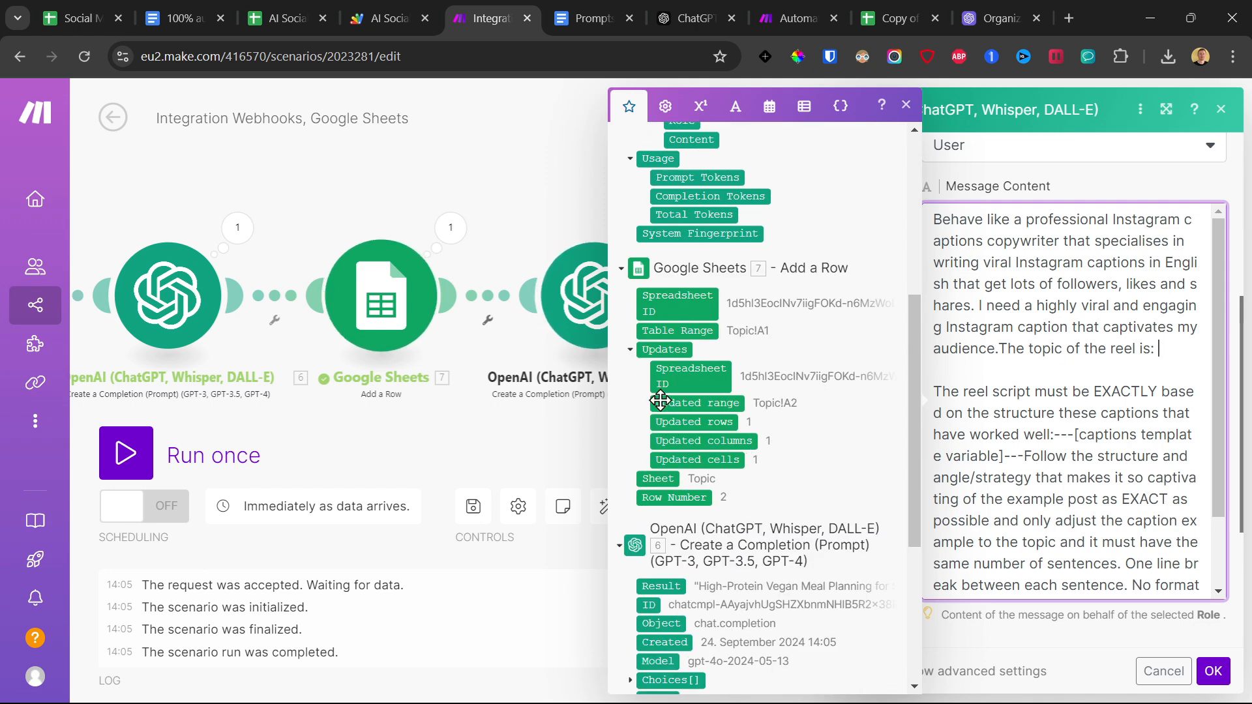
{"action": "scroll", "coordinate": [657, 375], "scroll_direction": "down", "scroll_amount": 3}
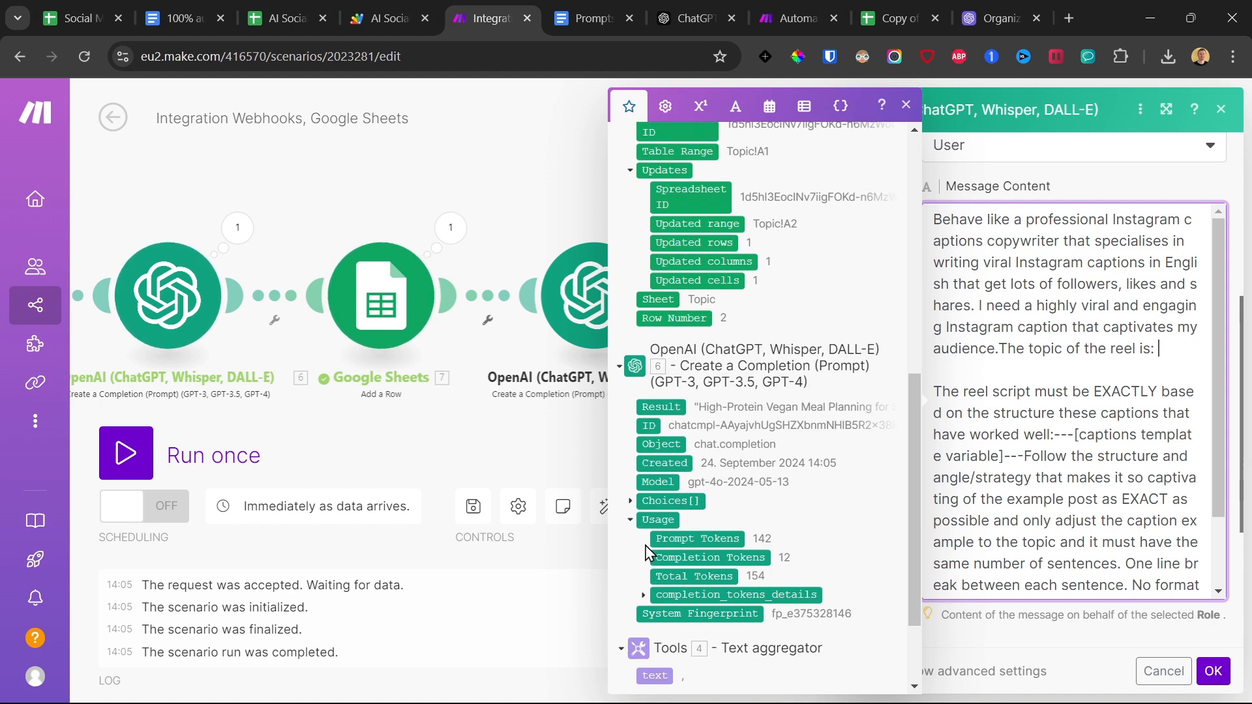
{"action": "left_click", "coordinate": [630, 501]}
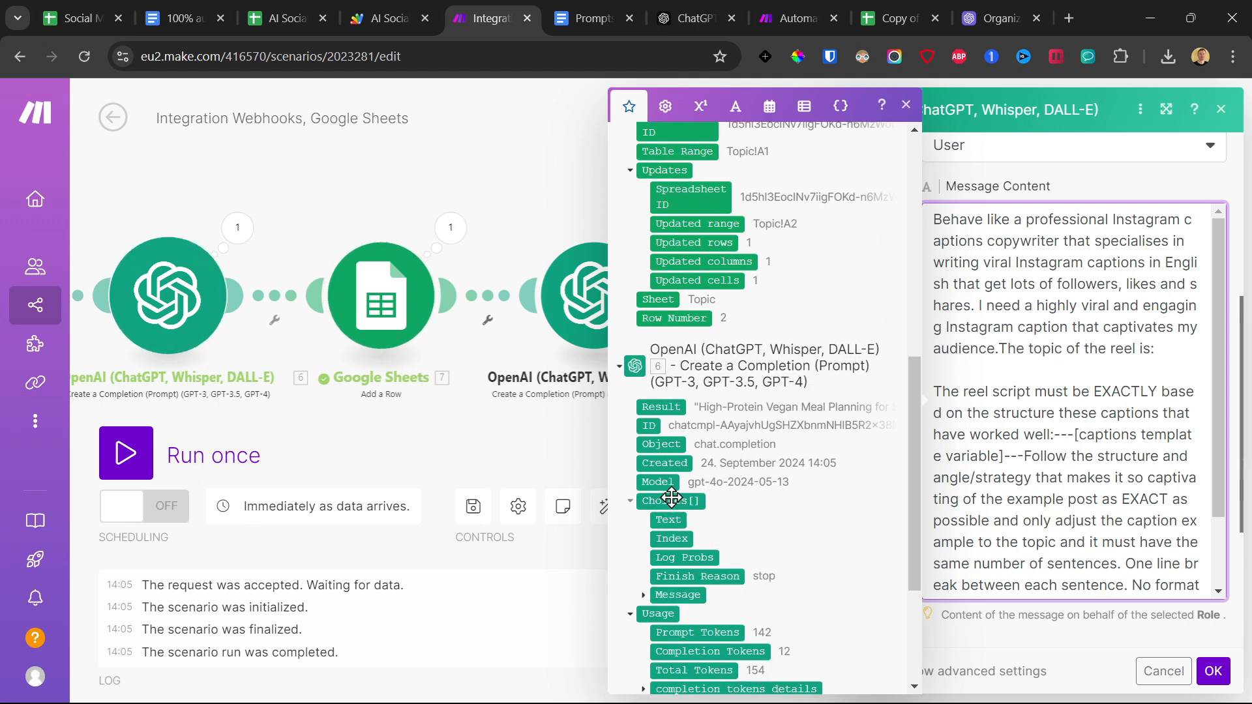
{"action": "scroll", "coordinate": [659, 506], "scroll_direction": "down", "scroll_amount": 1}
{"action": "left_click", "coordinate": [643, 505]}
{"action": "left_click", "coordinate": [683, 542]}
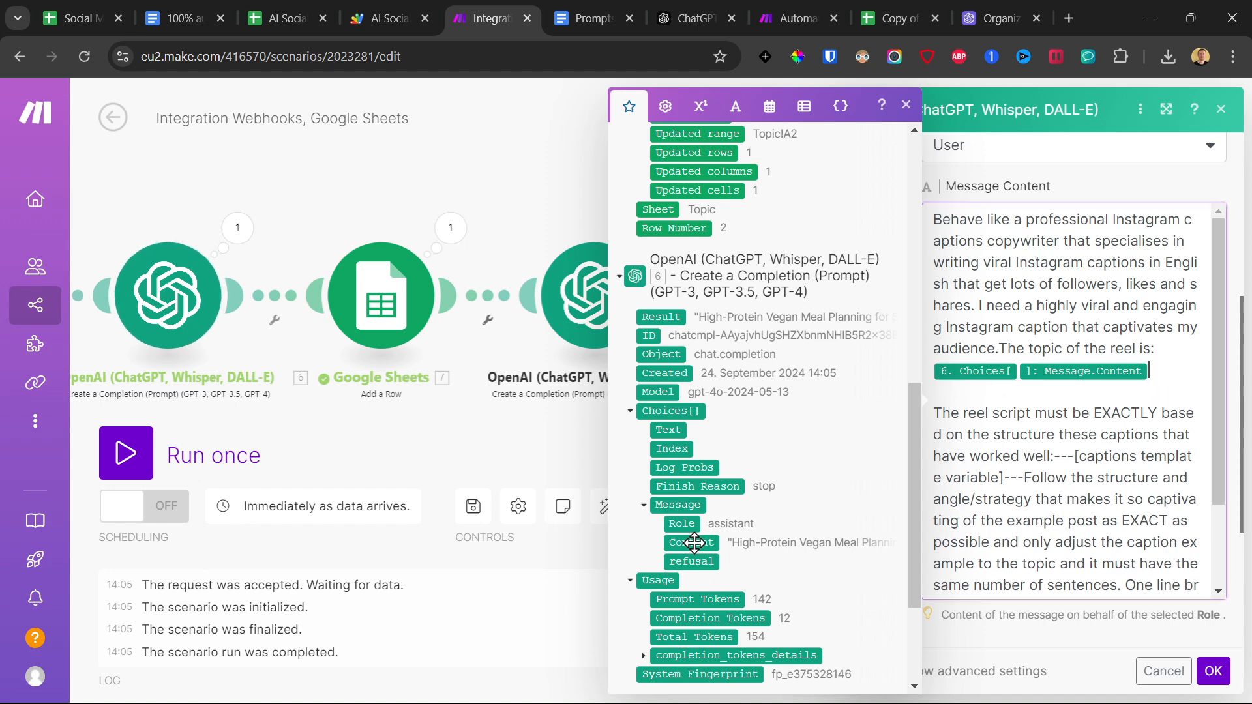
Replace the ---[captions template variable]--- placeholder with the webhook's captions value in its own paragraph and submit the module settings.
{"action": "scroll", "coordinate": [1065, 405], "scroll_direction": "down", "scroll_amount": 3}
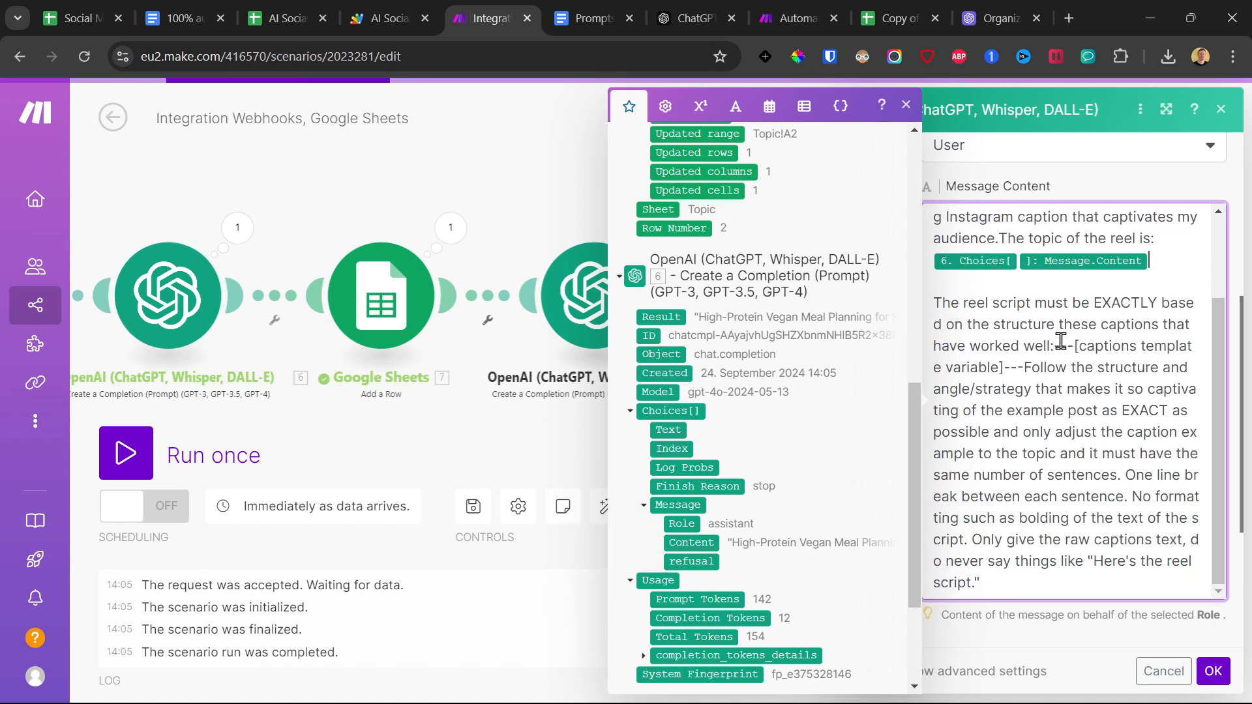
{"action": "key", "text": "Return"}
{"action": "key", "text": "Return"}
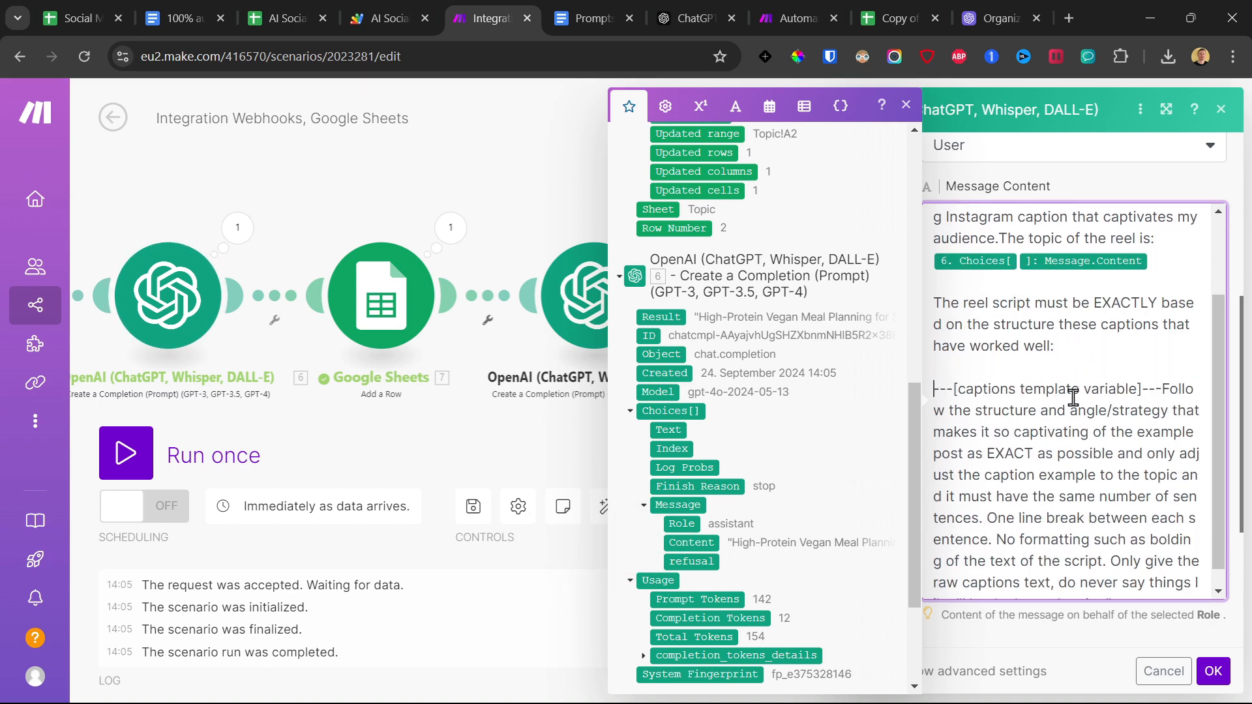
{"action": "left_click", "coordinate": [1162, 386]}
{"action": "key", "text": "Return"}
{"action": "key", "text": "Return"}
{"action": "left_click_drag", "start_coordinate": [1162, 386], "coordinate": [941, 388]}
{"action": "key", "text": "BackSpace"}
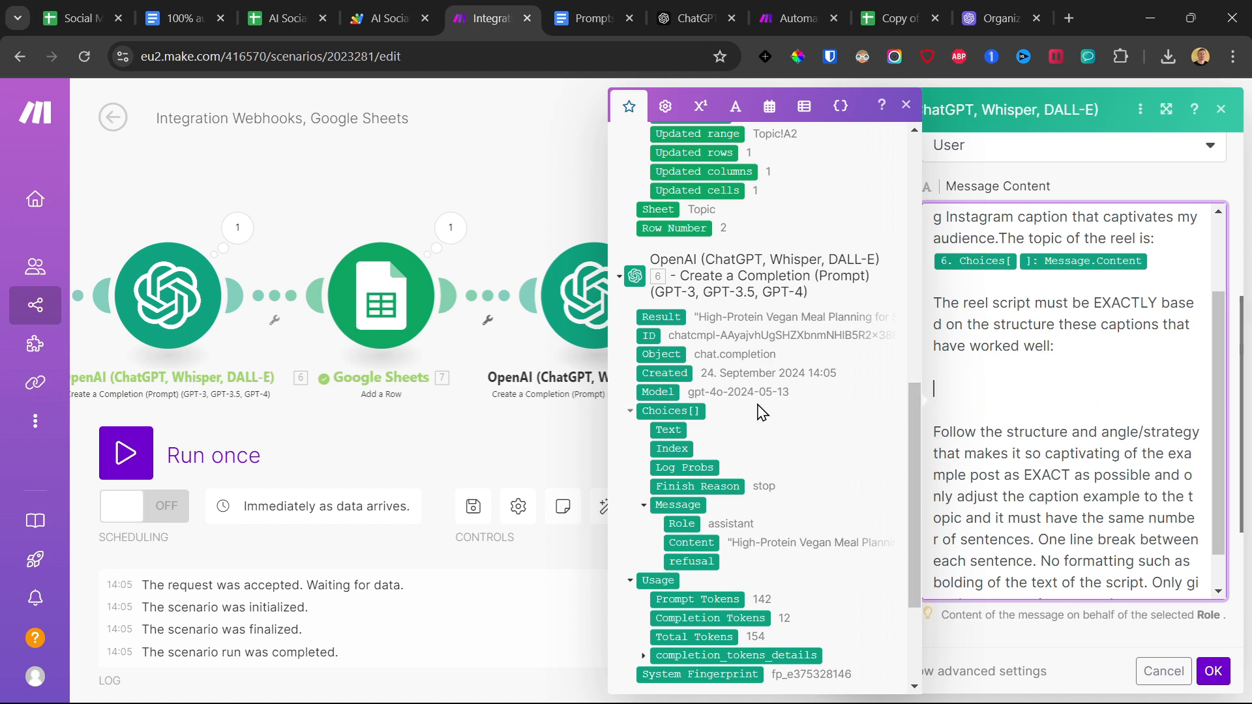
{"action": "scroll", "coordinate": [761, 412], "scroll_direction": "down", "scroll_amount": 3}
{"action": "left_click", "coordinate": [670, 634]}
{"action": "scroll", "coordinate": [959, 593], "scroll_direction": "down", "scroll_amount": 2}
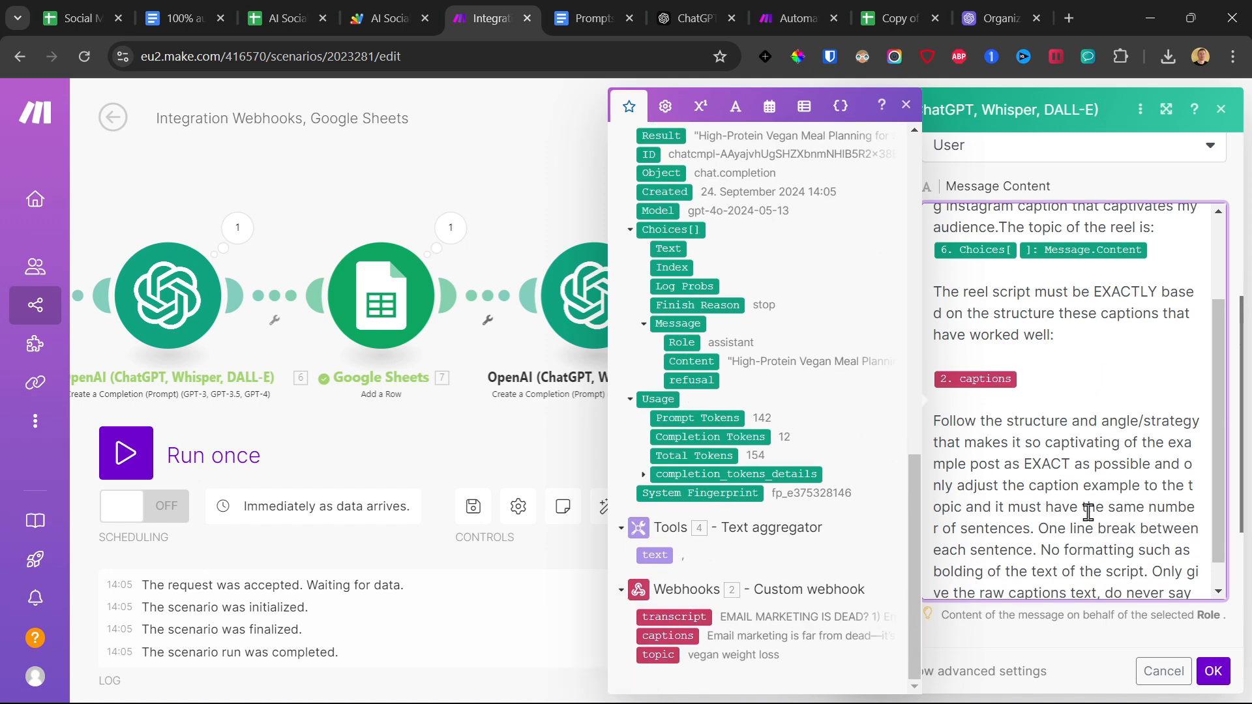
{"action": "left_click", "coordinate": [1212, 678]}
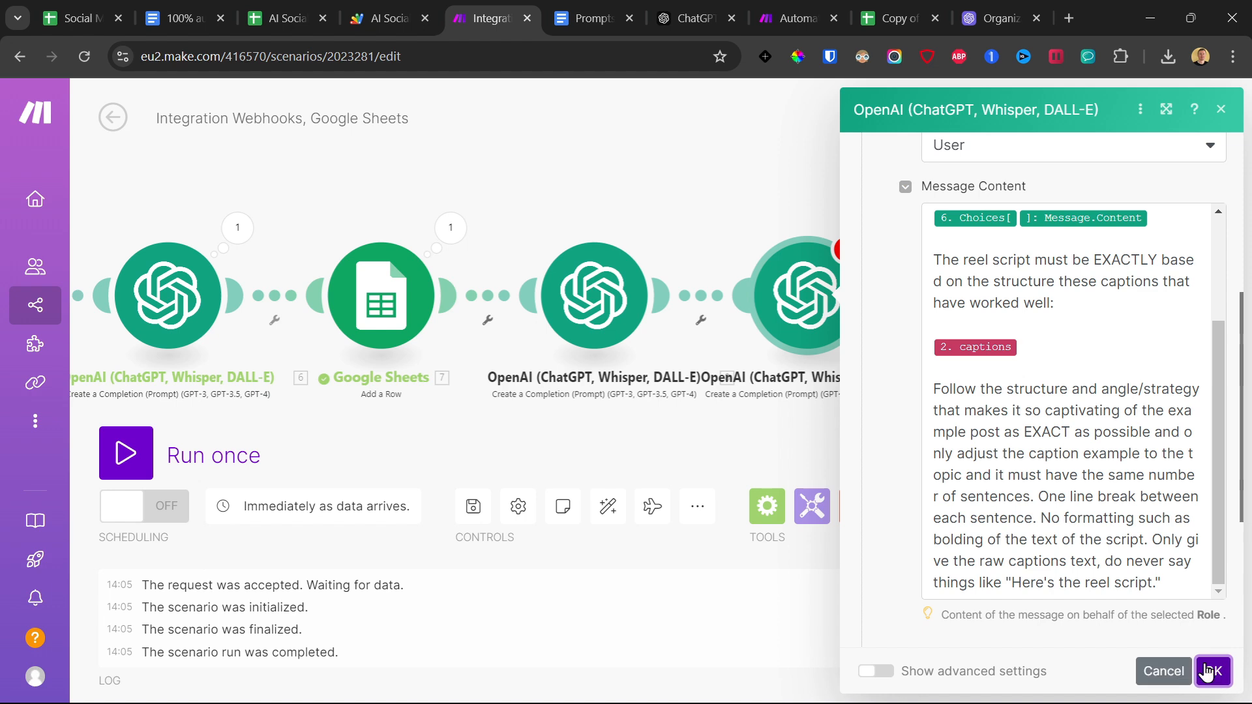
Set the caption module's Max Tokens to 4096, submit its settings and save the scenario.
{"action": "scroll", "coordinate": [986, 581], "scroll_direction": "down", "scroll_amount": 5}
{"action": "left_click", "coordinate": [945, 468]}
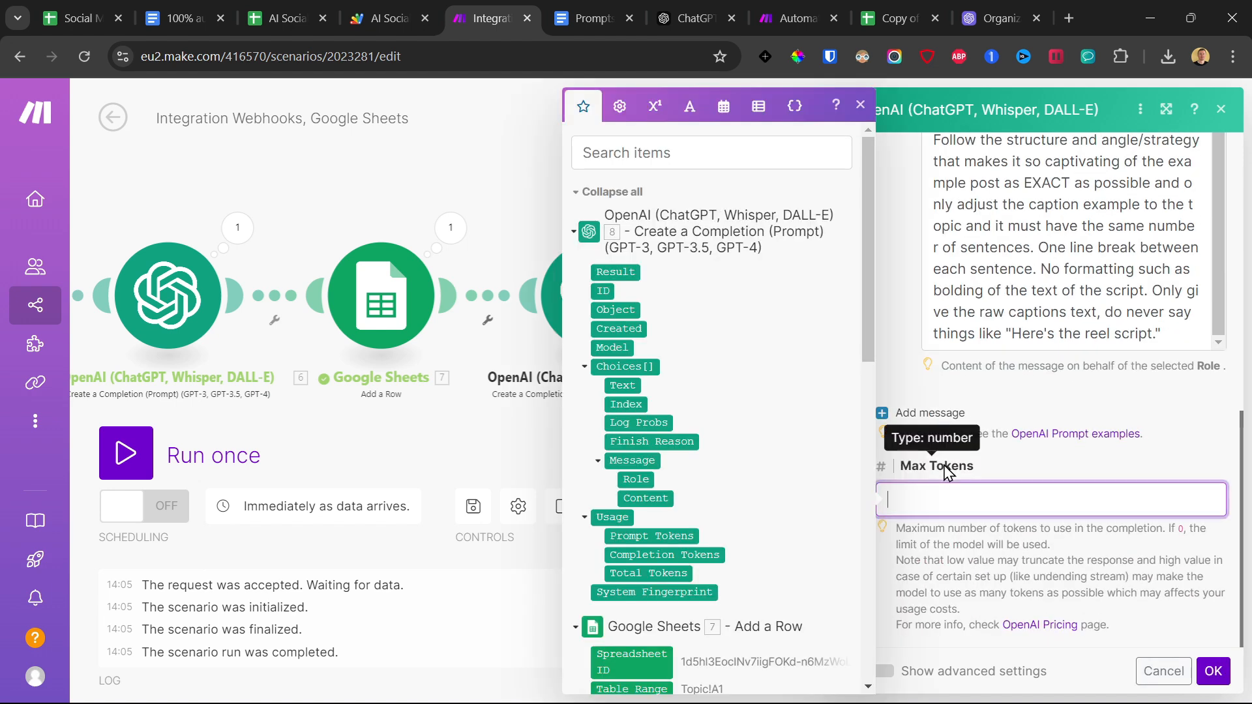
{"action": "type", "text": "4096"}
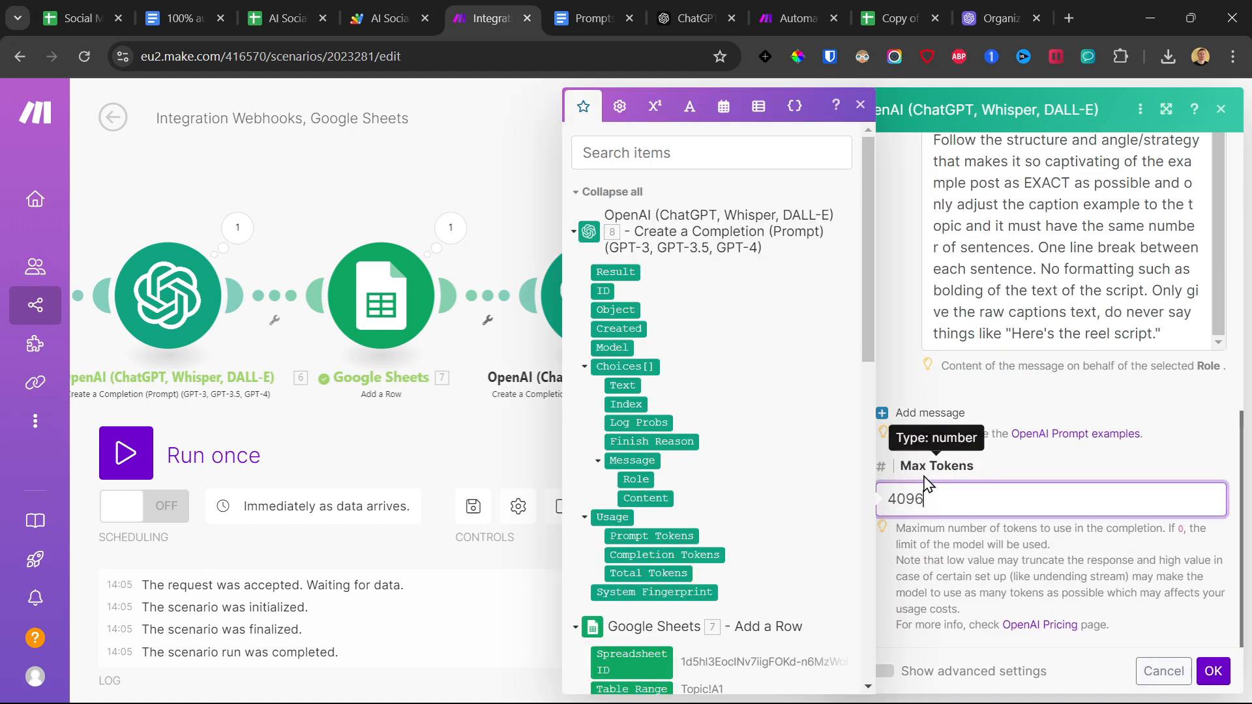
{"action": "left_click", "coordinate": [1213, 671]}
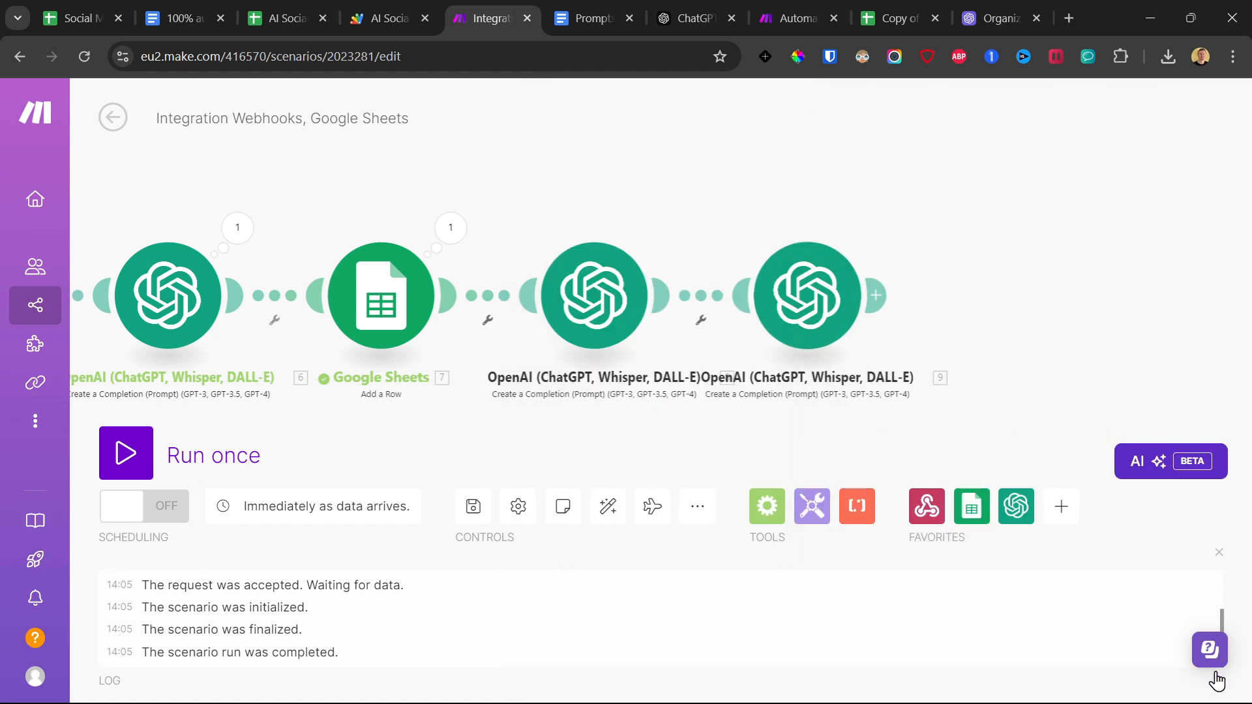
{"action": "left_click", "coordinate": [485, 511]}
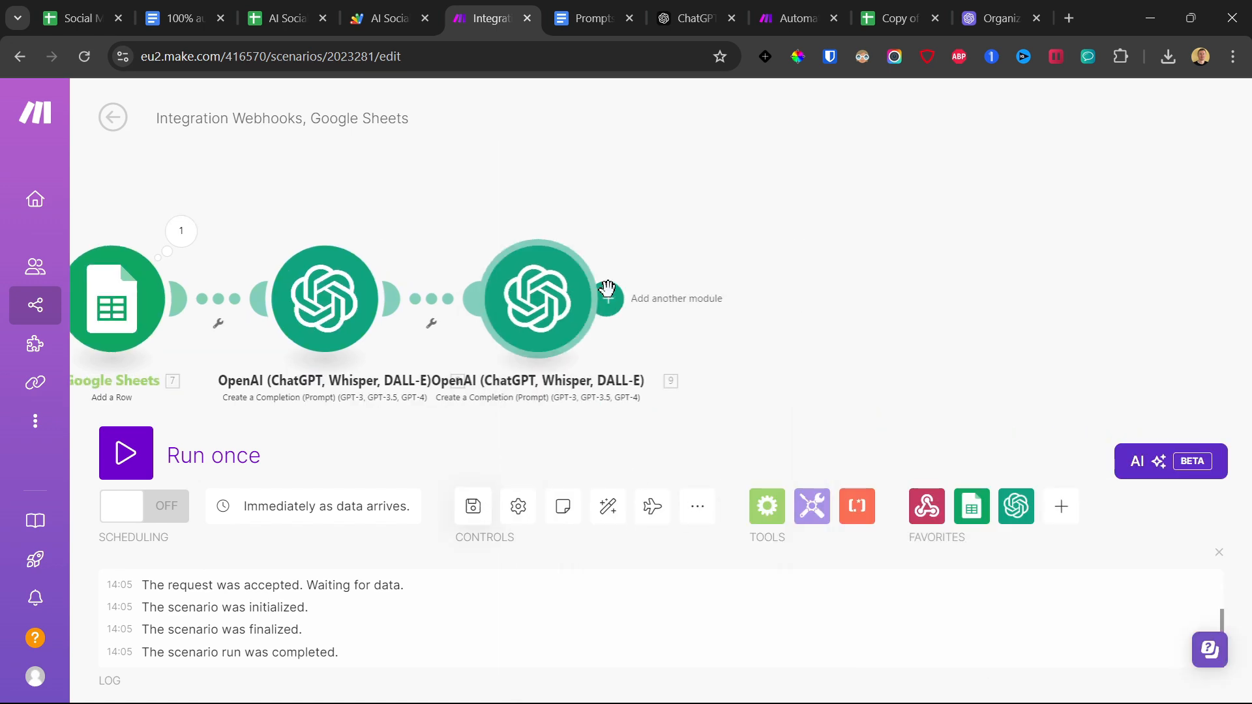
Add a Tools Set variable module at the end of the scenario and name its variable Reel Sentence.
{"action": "left_click", "coordinate": [608, 288]}
{"action": "type", "text": "tool"}
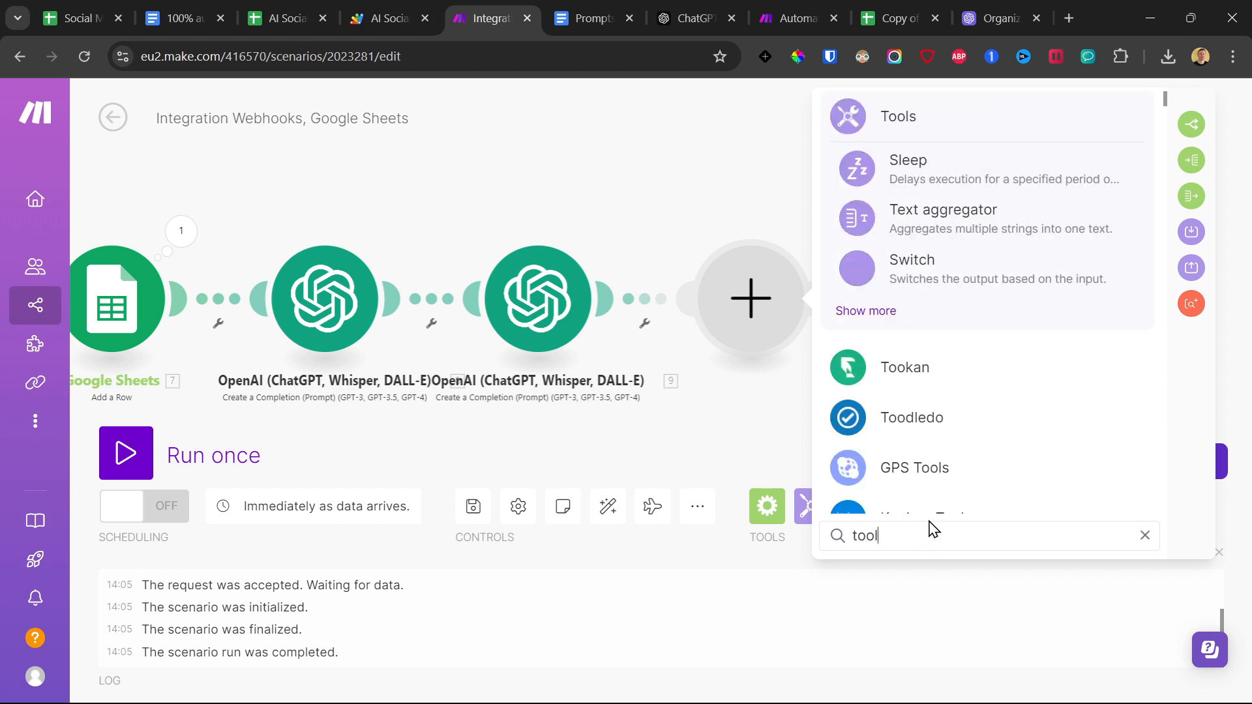
{"action": "left_click", "coordinate": [906, 277]}
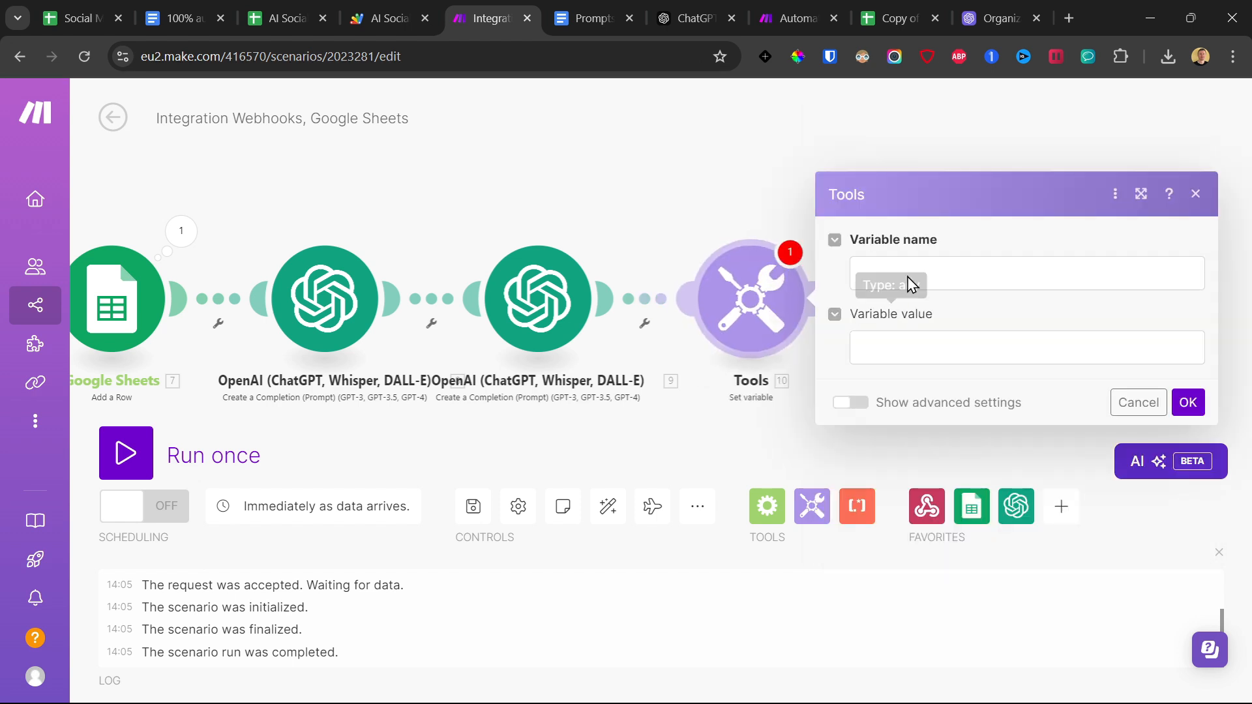
{"action": "left_click", "coordinate": [908, 280]}
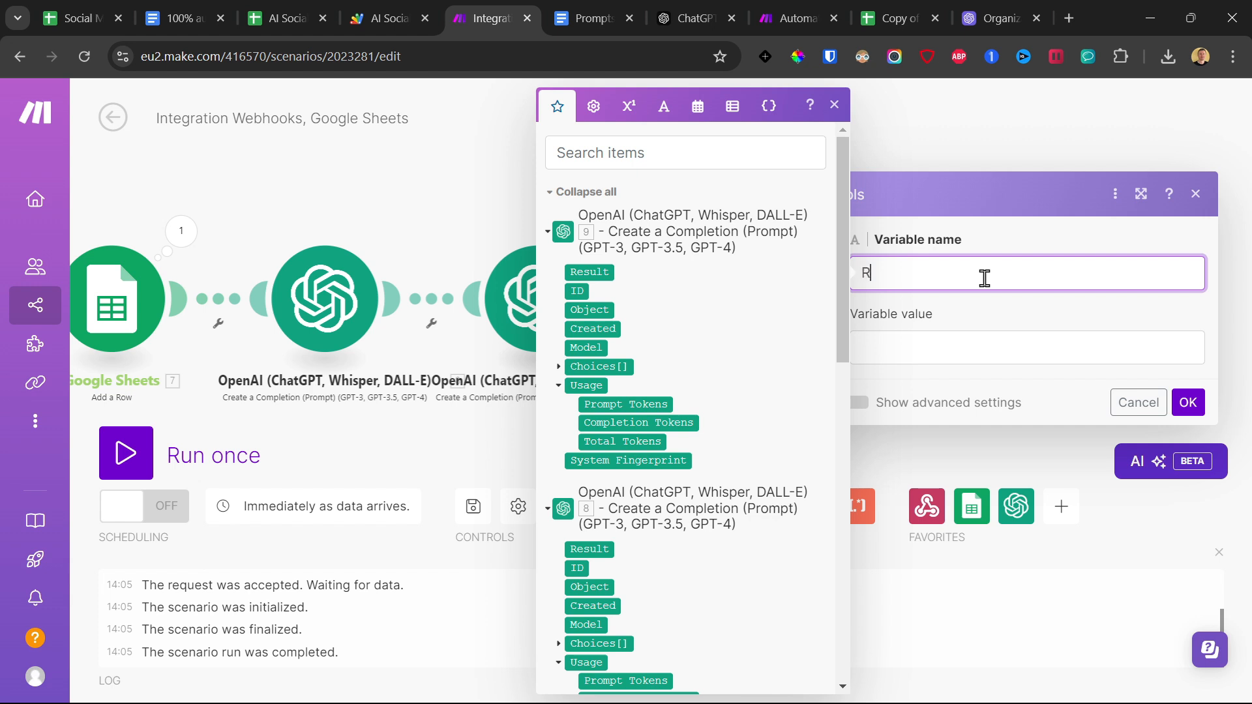
{"action": "type", "text": "Reel Sentence"}
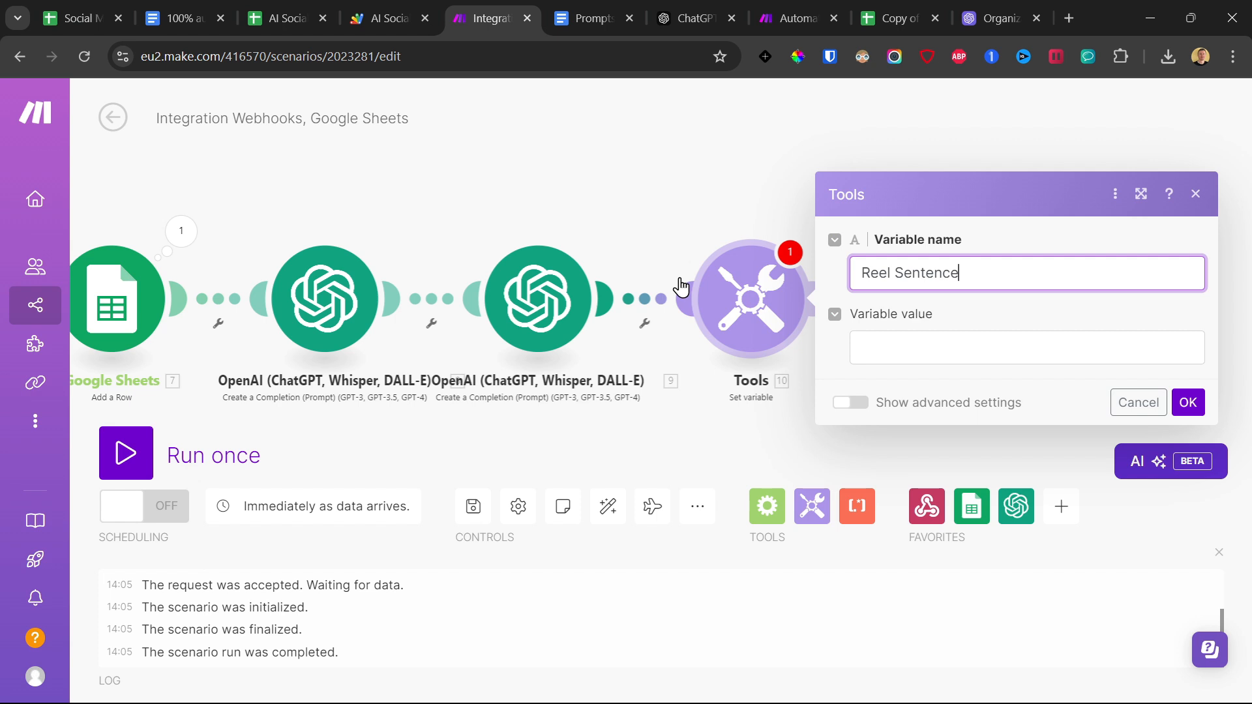
Set the variable value to split(8. Choices[]: Message.Content; /) using OpenAI module 8's output and submit the module settings.
{"action": "left_click", "coordinate": [880, 339]}
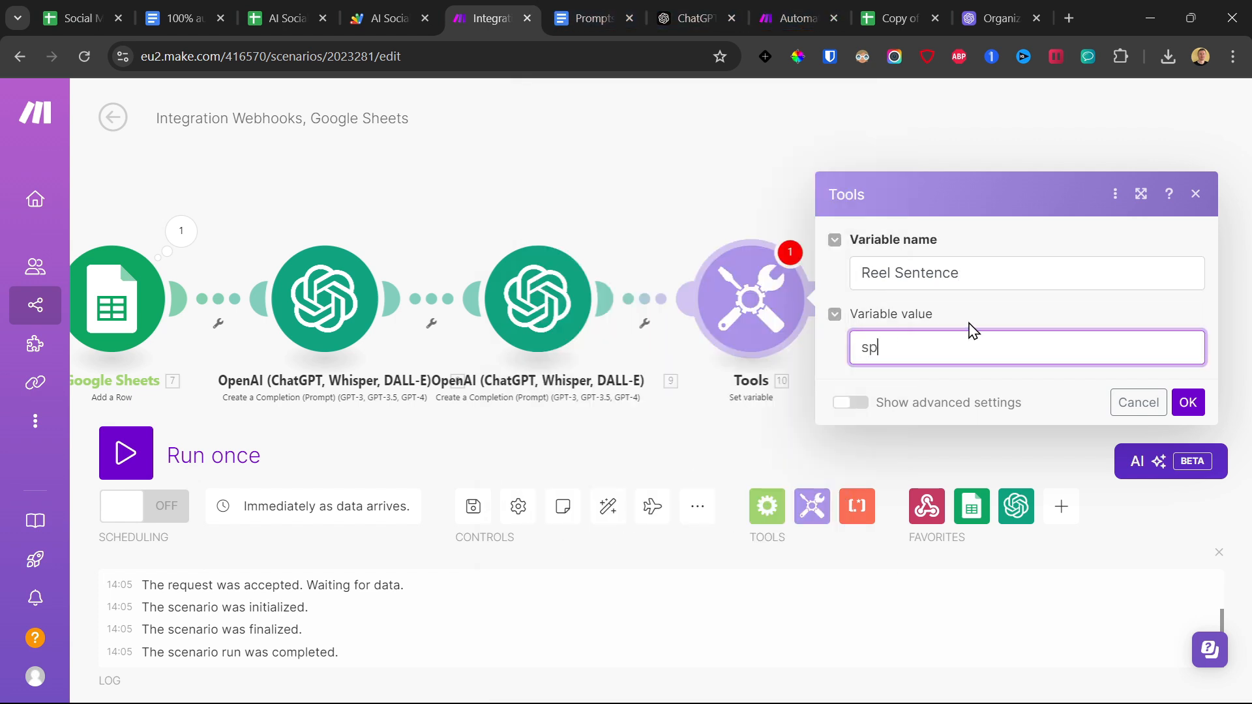
{"action": "type", "text": "split("}
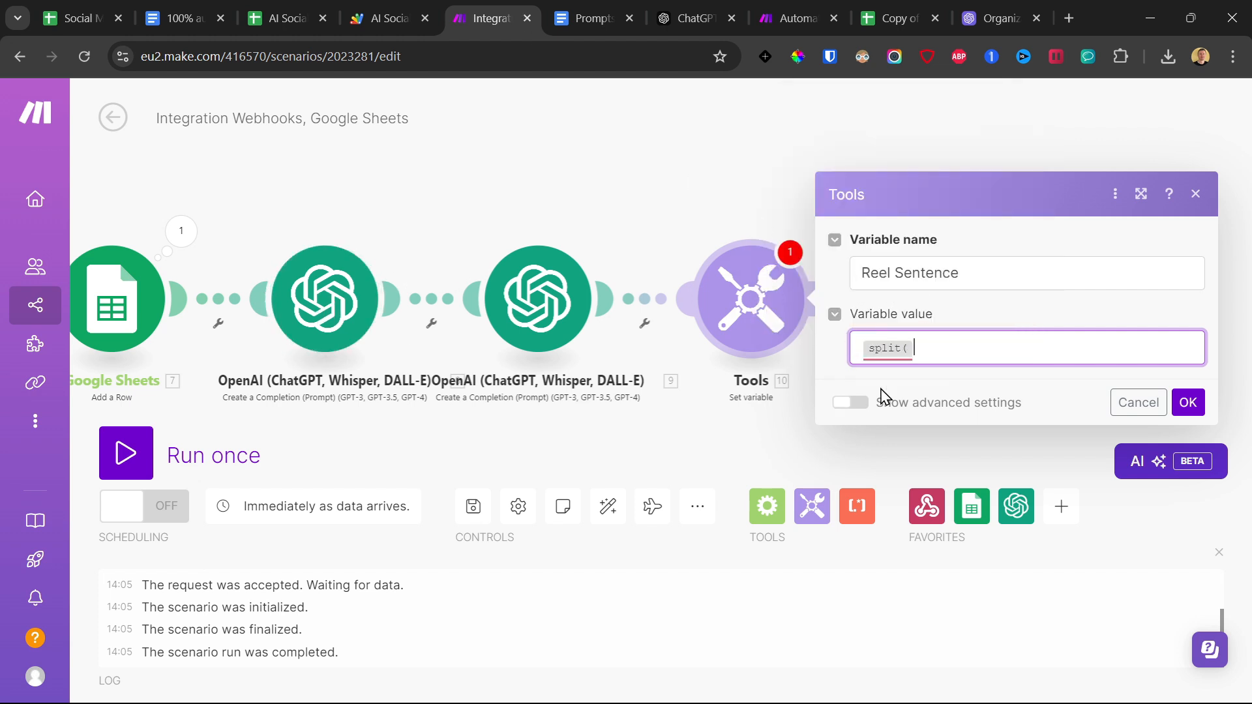
{"action": "left_click", "coordinate": [941, 348]}
{"action": "scroll", "coordinate": [659, 383], "scroll_direction": "down", "scroll_amount": 3}
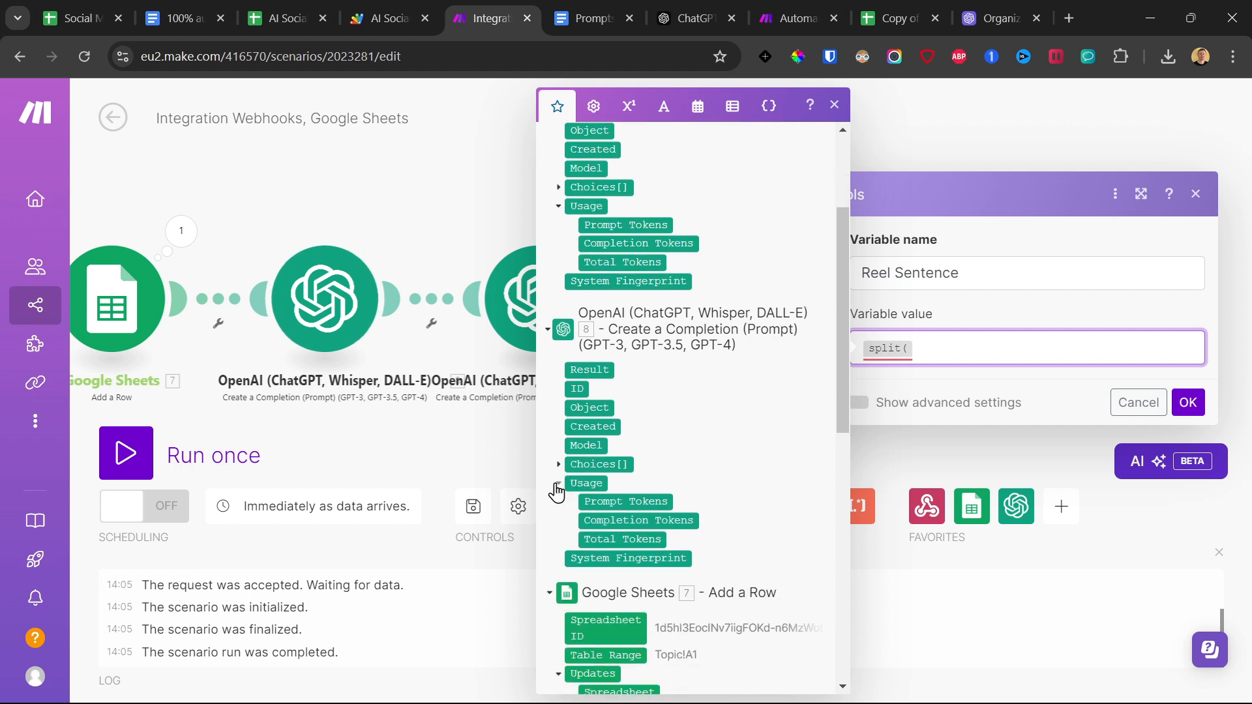
{"action": "left_click", "coordinate": [558, 464]}
{"action": "left_click", "coordinate": [572, 558]}
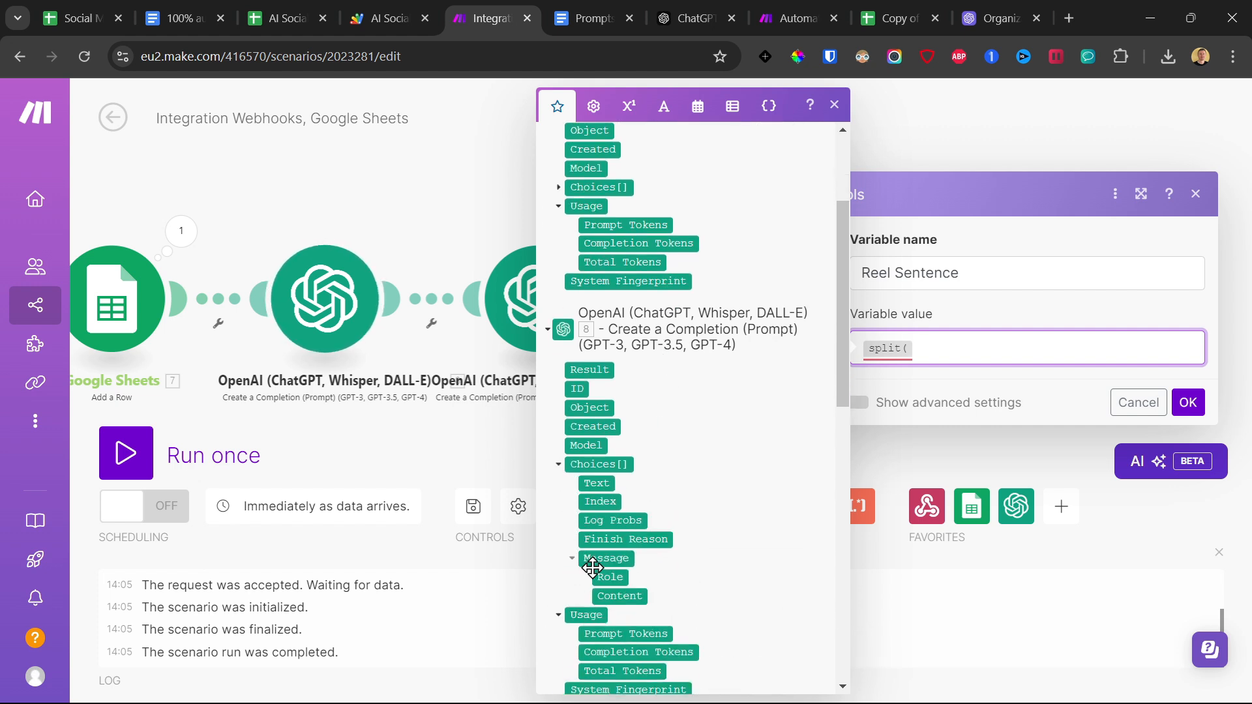
{"action": "left_click", "coordinate": [610, 595]}
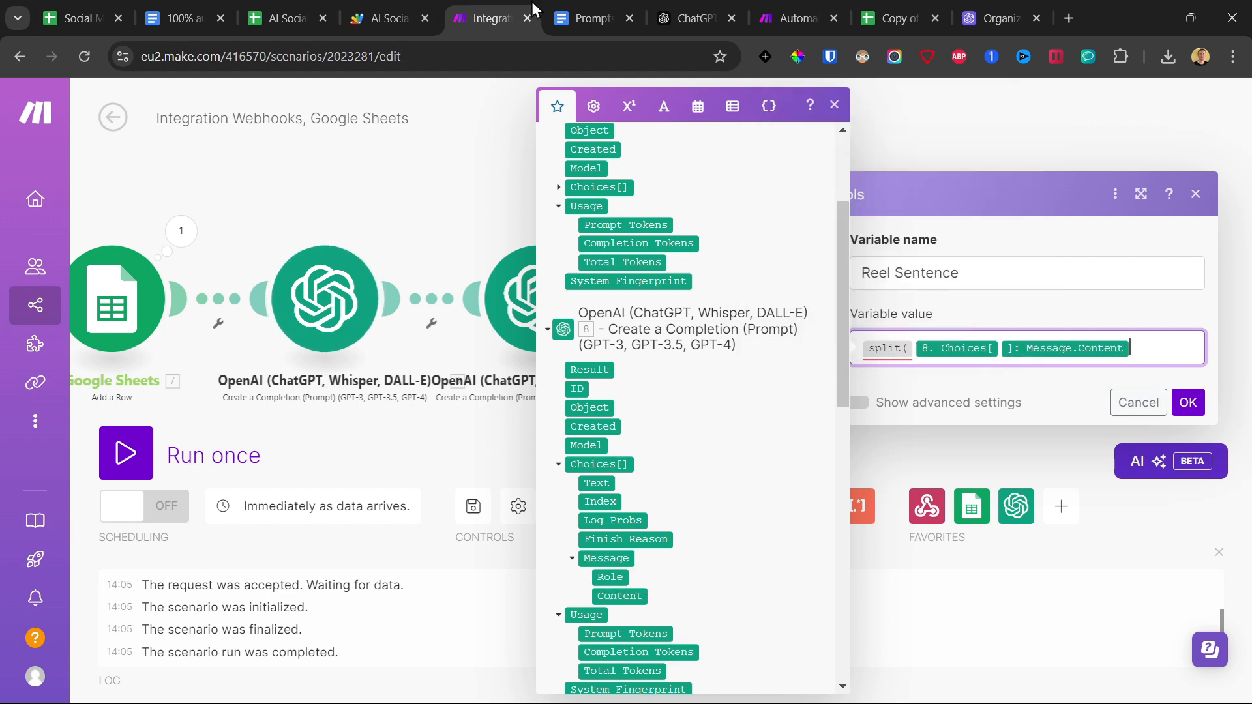
{"action": "type", "text": ";/)"}
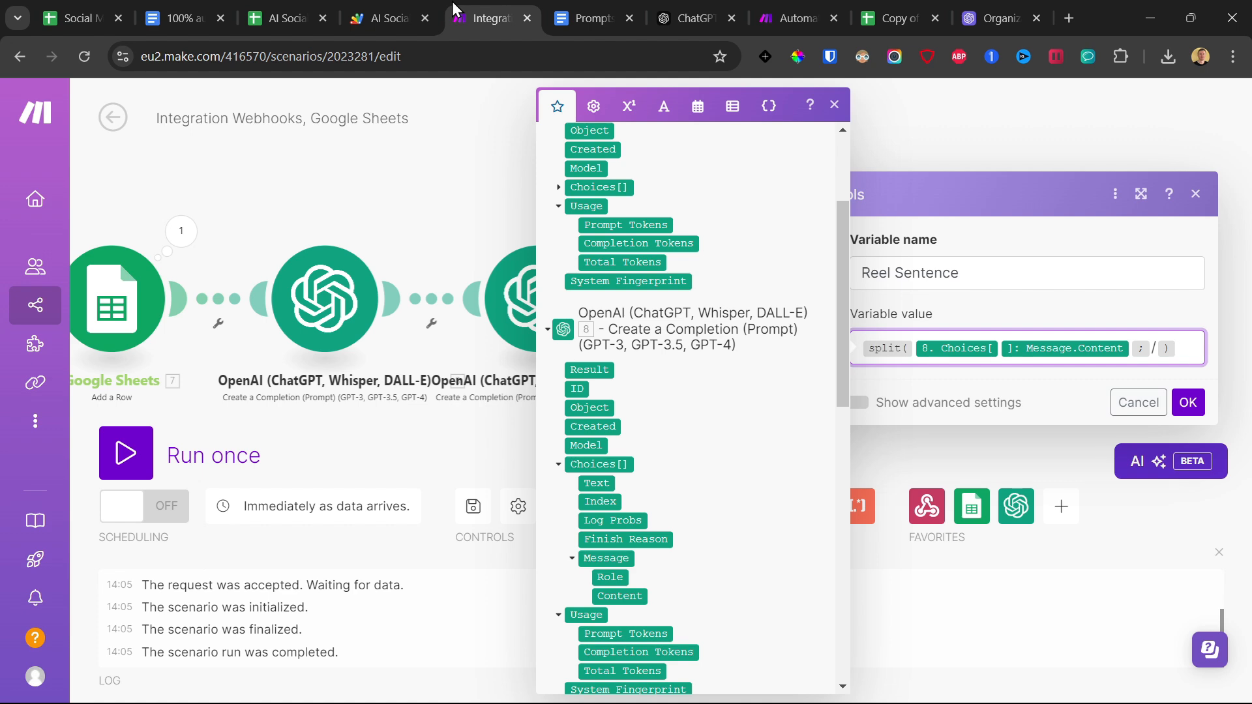
{"action": "left_click", "coordinate": [1188, 402]}
Rename OpenAI module 8 as transcript.
{"action": "right_click", "coordinate": [334, 295]}
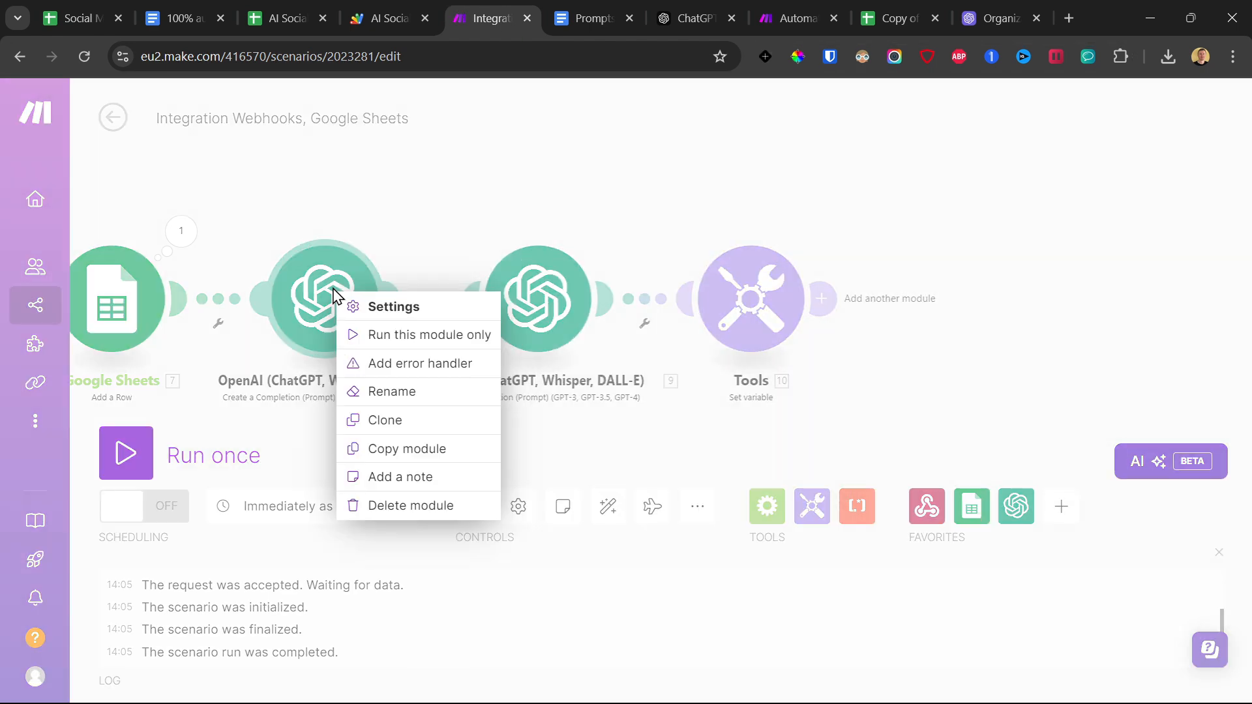
{"action": "left_click", "coordinate": [399, 393]}
{"action": "key", "text": "ctrl+a"}
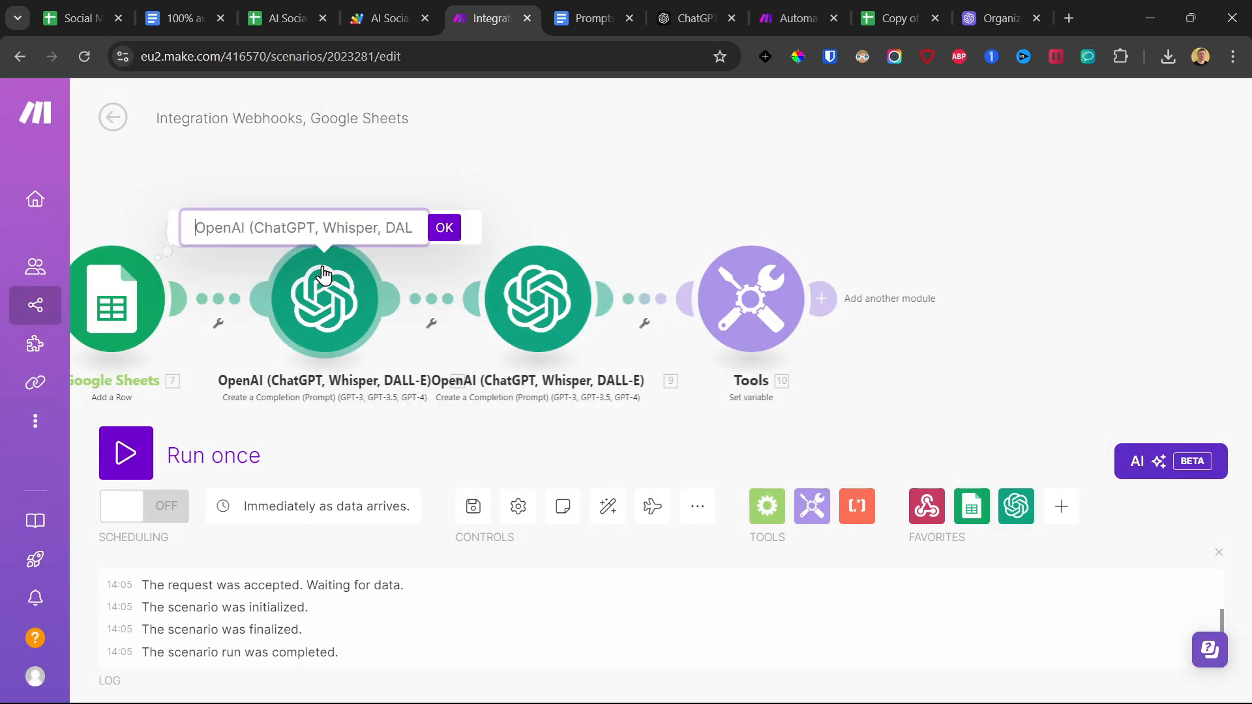
{"action": "type", "text": "transcript"}
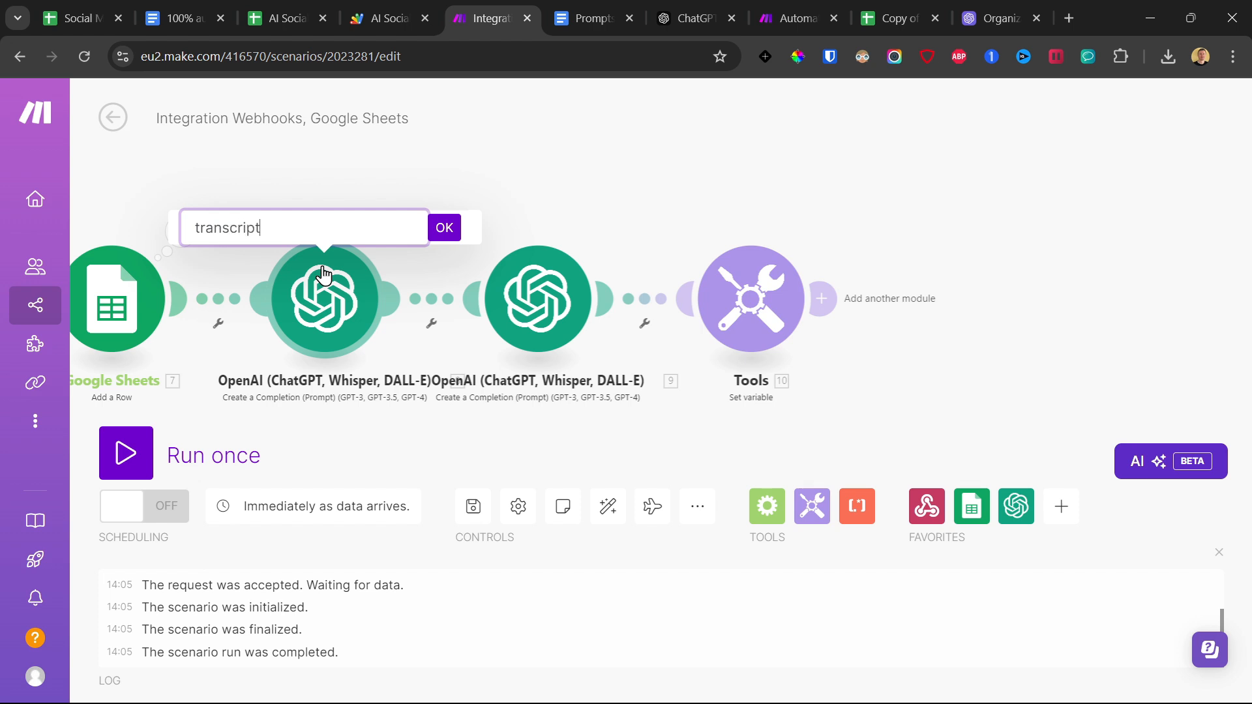
{"action": "key", "text": "Return"}
Rename OpenAI module 9 as captions.
{"action": "right_click", "coordinate": [533, 304]}
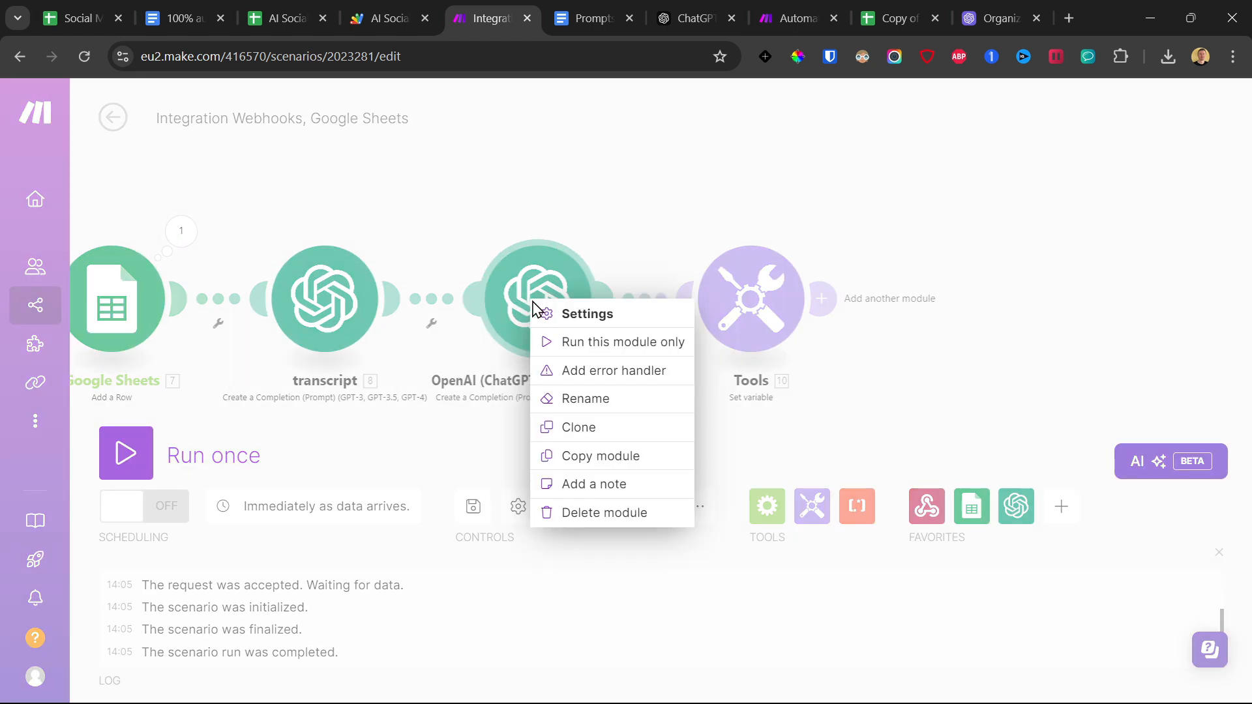
{"action": "left_click", "coordinate": [584, 398]}
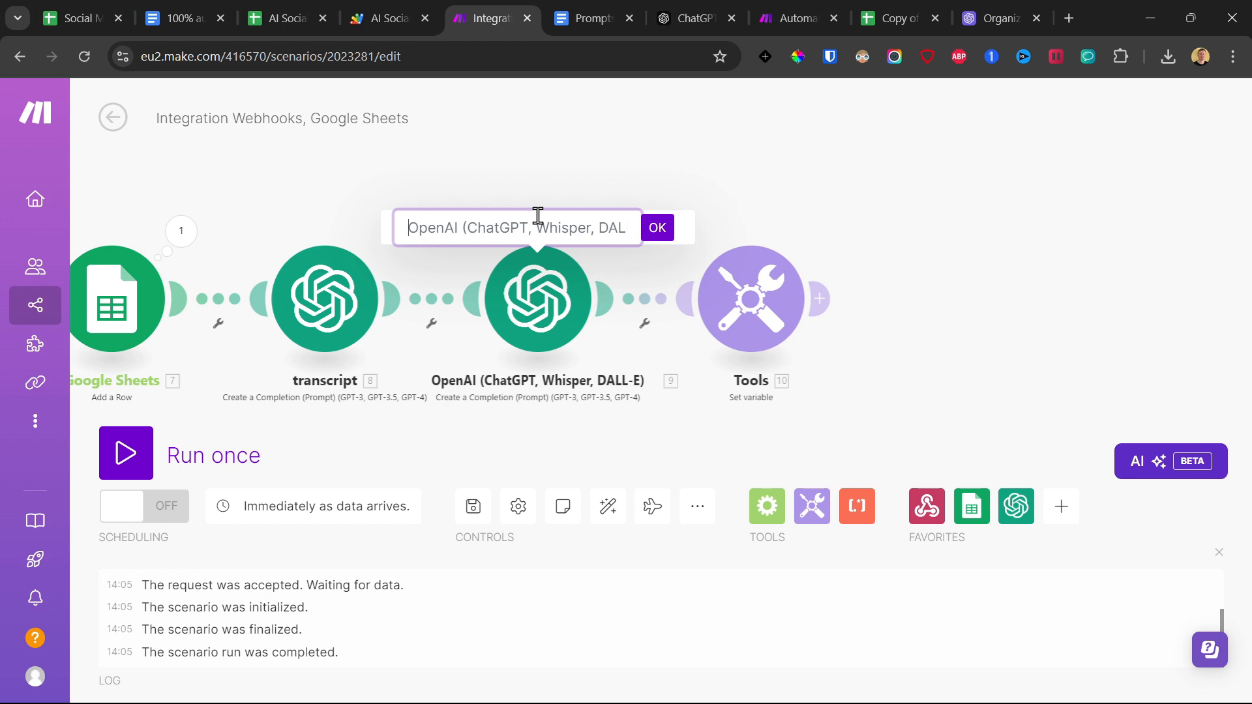
{"action": "type", "text": "captions"}
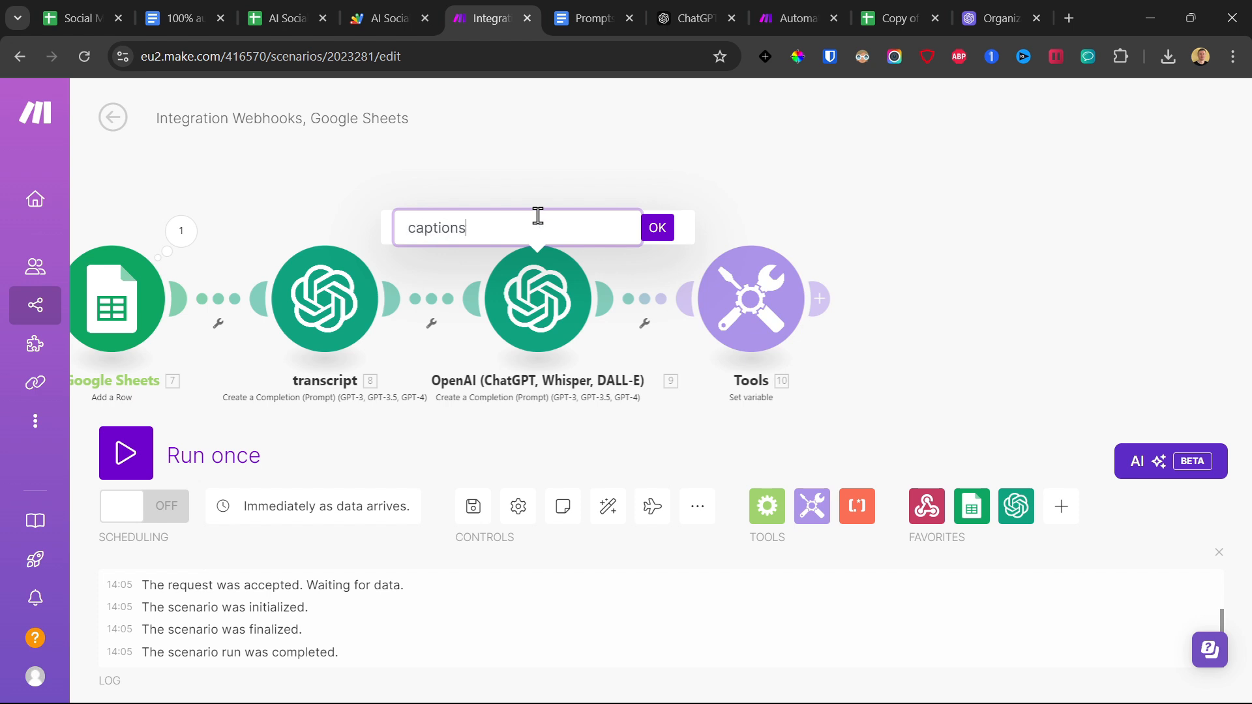
{"action": "key", "text": "Return"}
Reopen the Set variable module to check which OpenAI module its split formula draws on.
{"action": "left_click", "coordinate": [756, 300]}
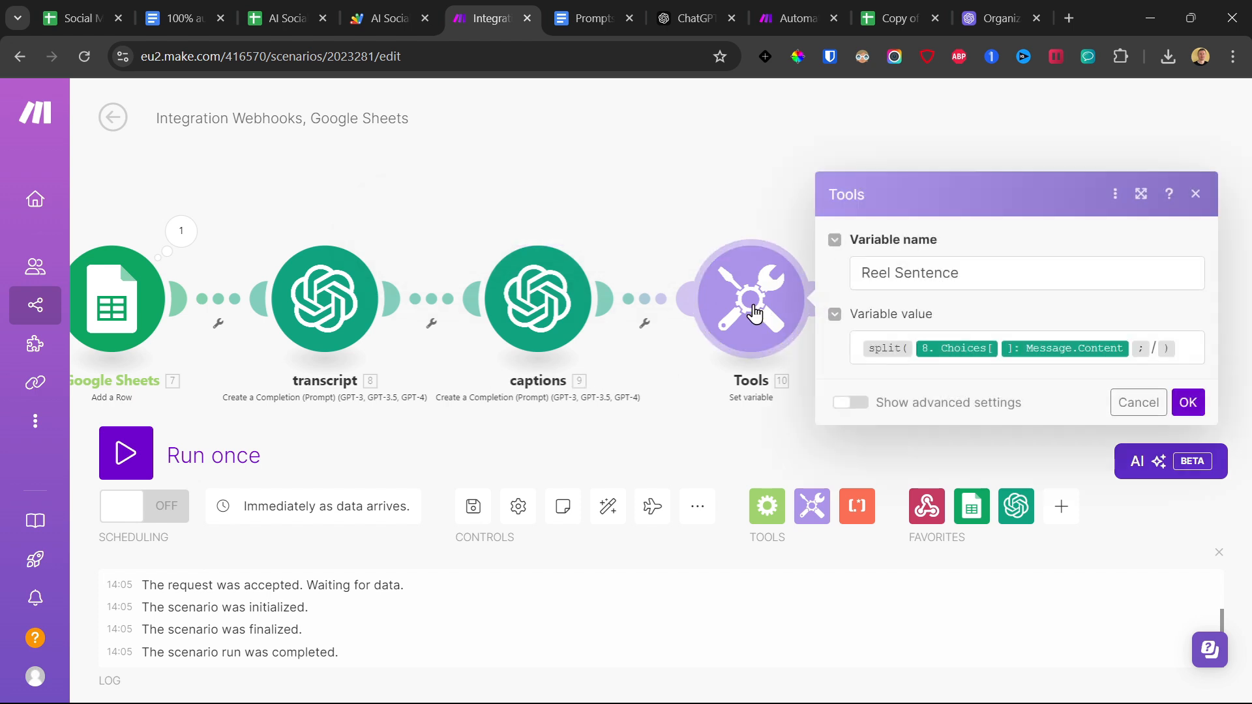
{"action": "left_click", "coordinate": [1001, 347]}
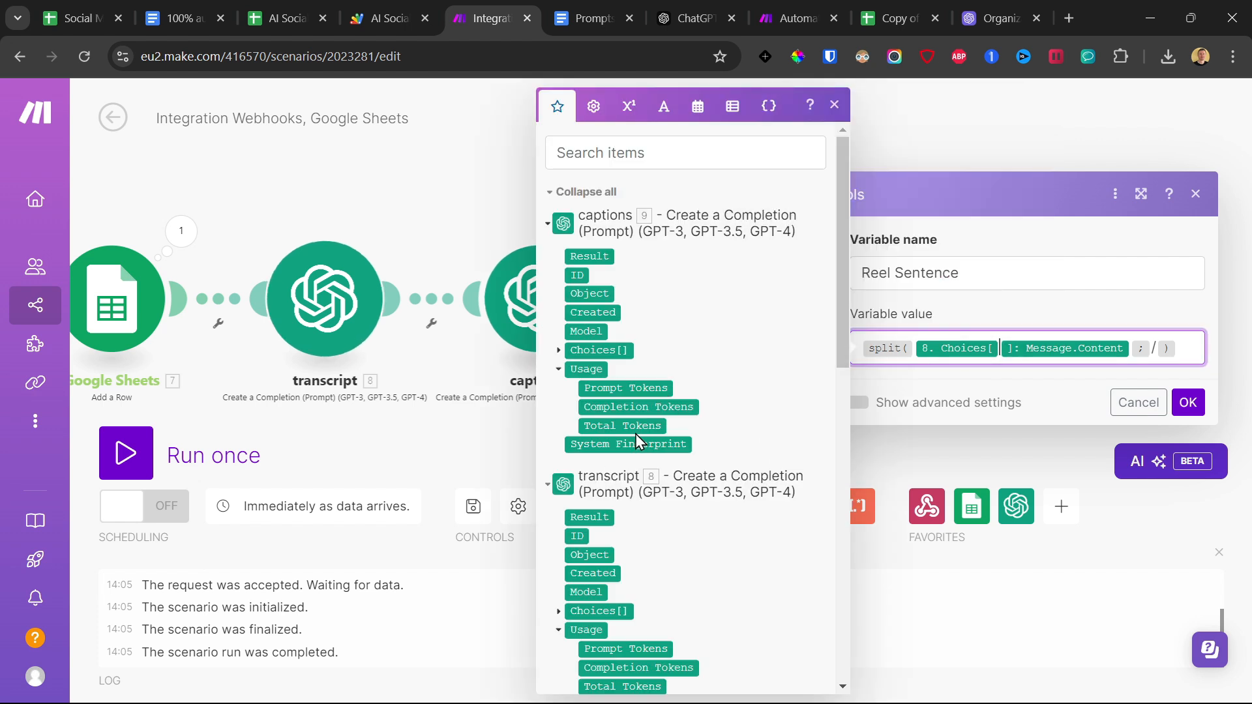
{"action": "left_click", "coordinate": [453, 447]}
Add an HTTP Make a request module after the Tools module.
{"action": "left_click", "coordinate": [704, 332]}
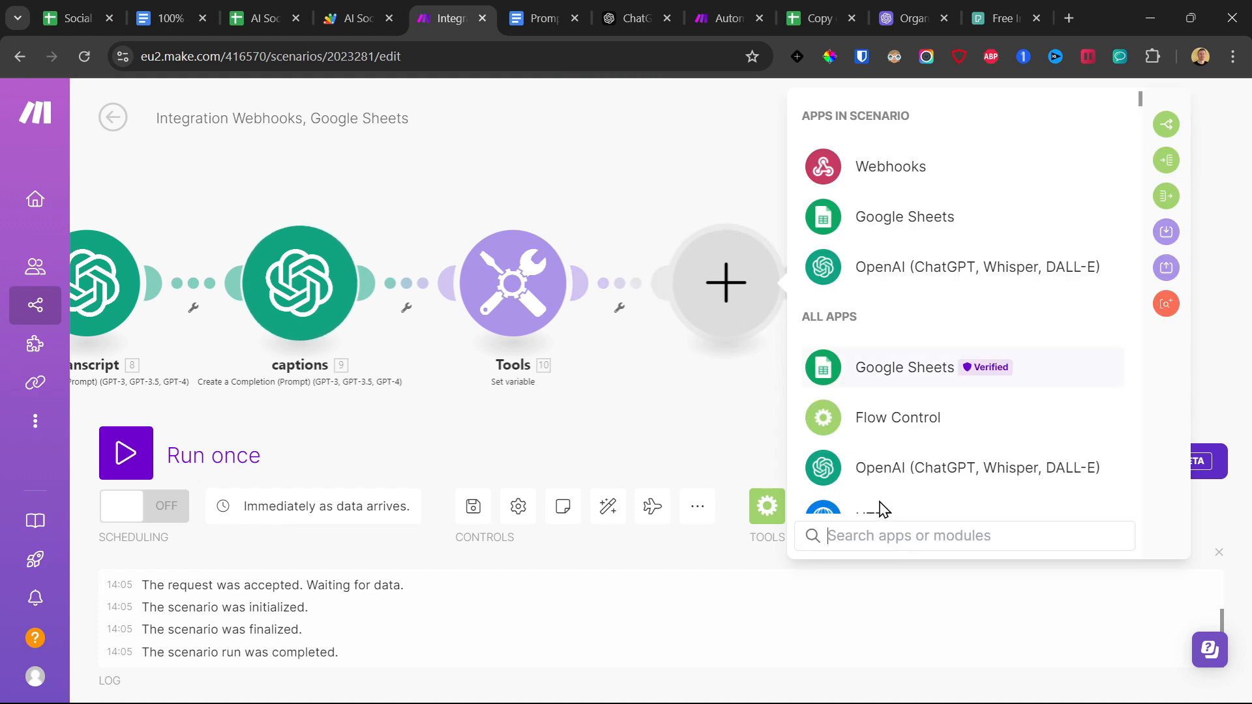
{"action": "type", "text": "htt"}
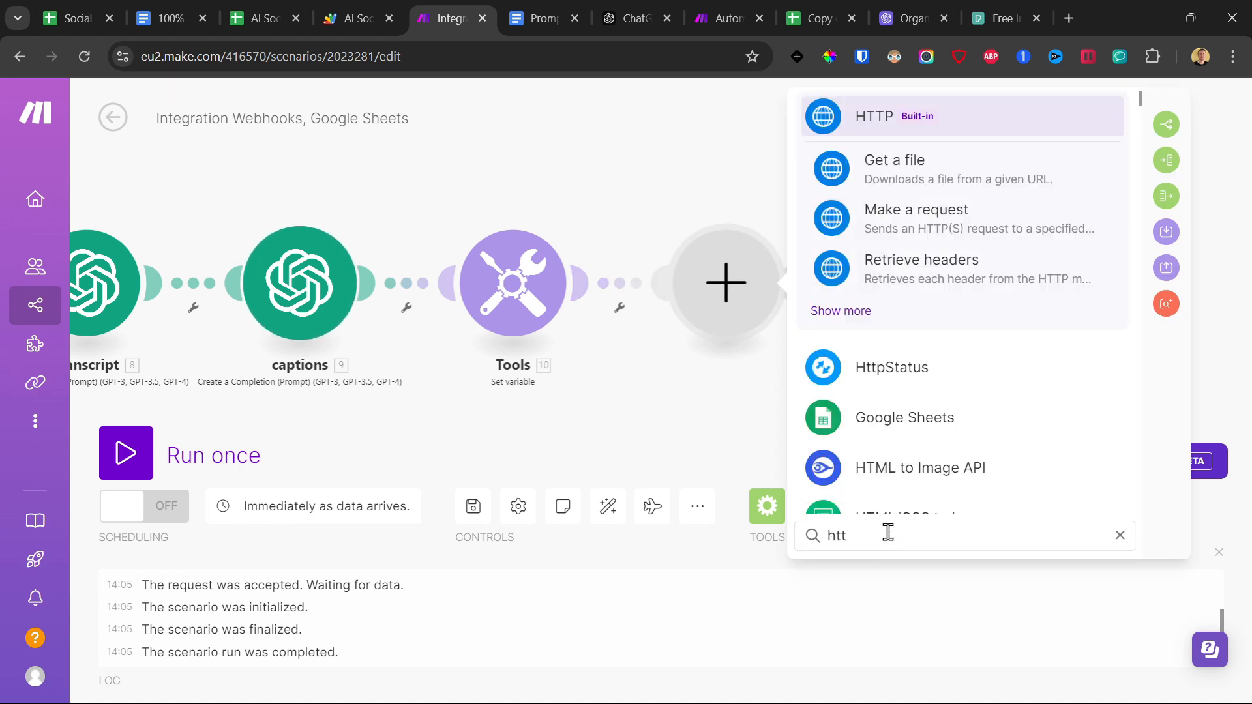
{"action": "left_click", "coordinate": [849, 228]}
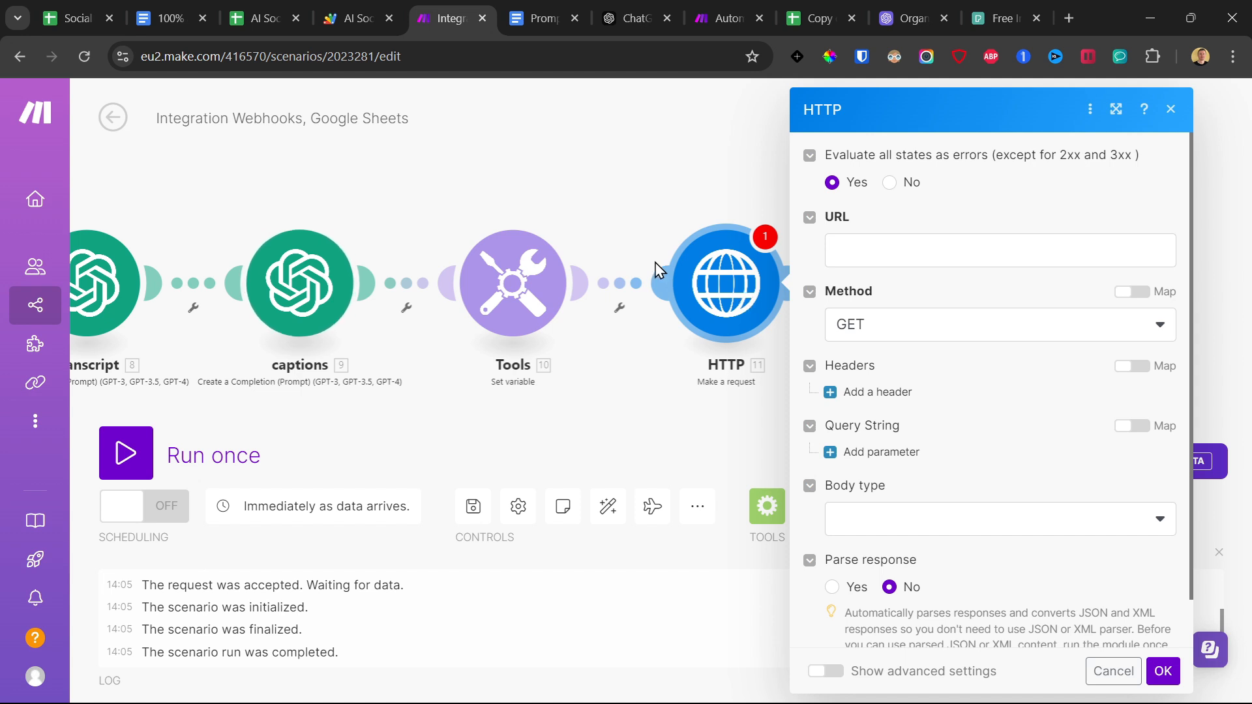
Review the Pexels API page and its web address, and return to the Make scenario.
{"action": "left_click", "coordinate": [1003, 17]}
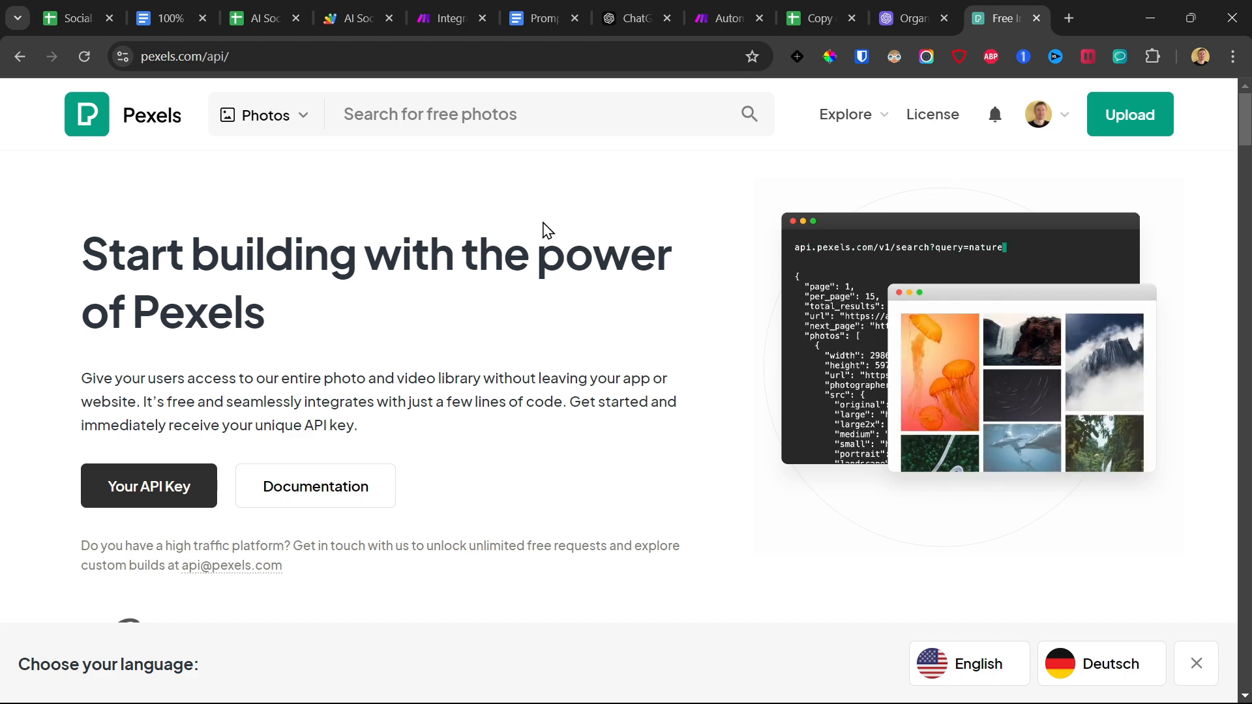
{"action": "left_click_drag", "start_coordinate": [178, 223], "coordinate": [778, 551]}
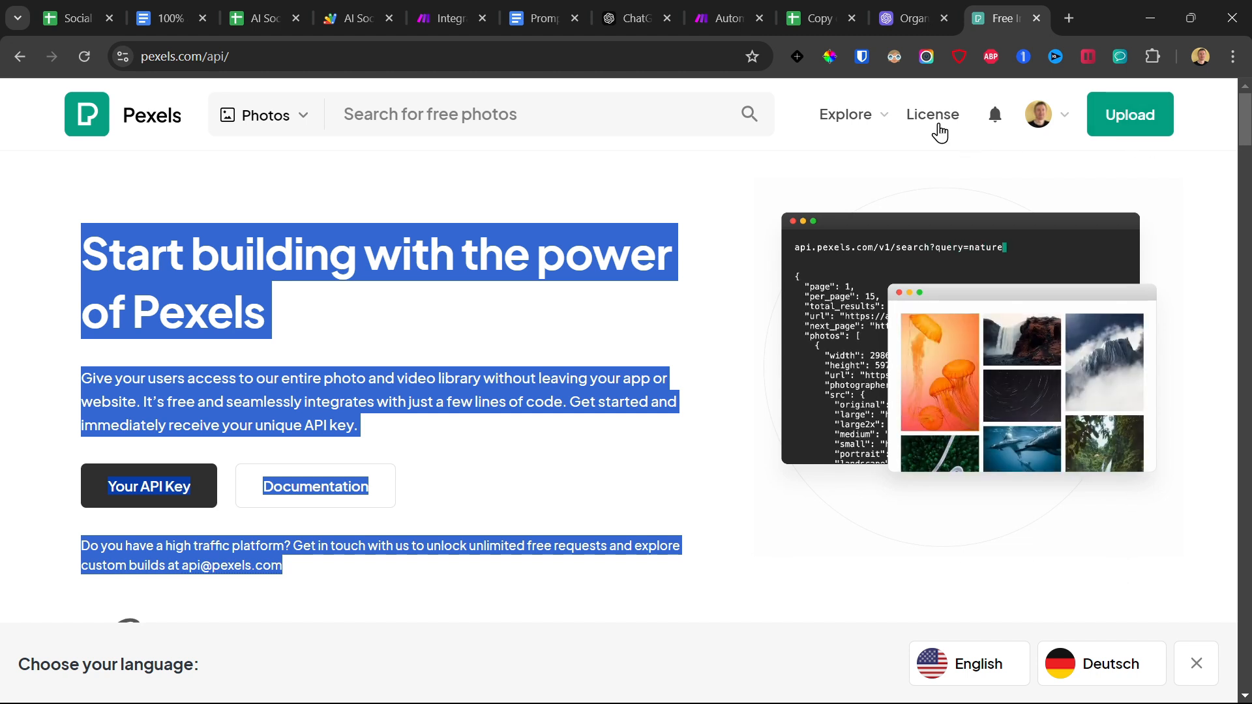
{"action": "left_click_drag", "start_coordinate": [203, 57], "coordinate": [139, 56]}
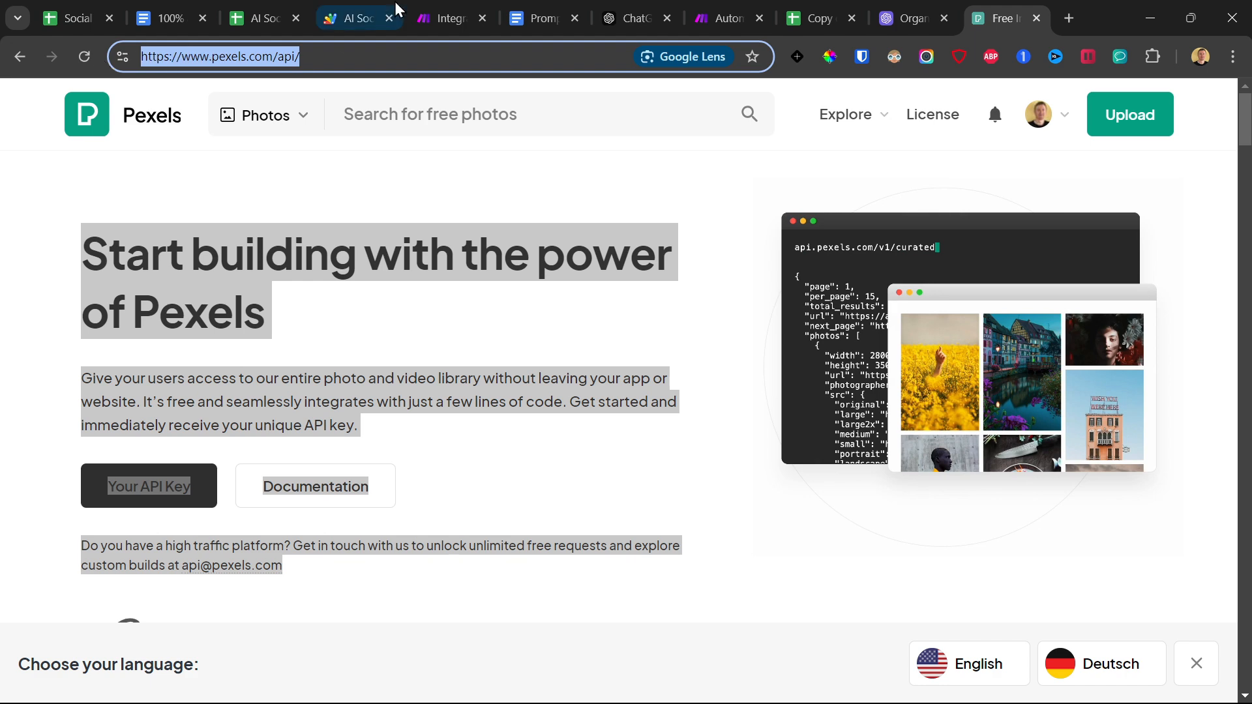
{"action": "left_click", "coordinate": [458, 18]}
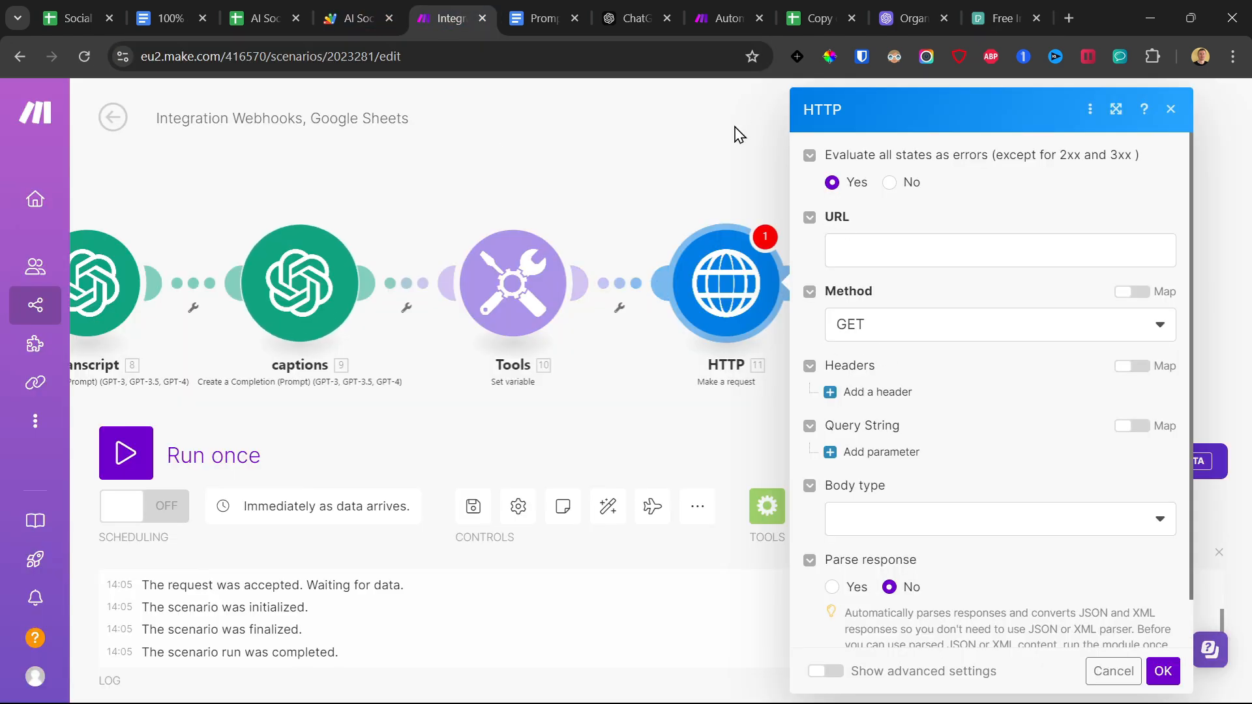
{"action": "left_click", "coordinate": [930, 254]}
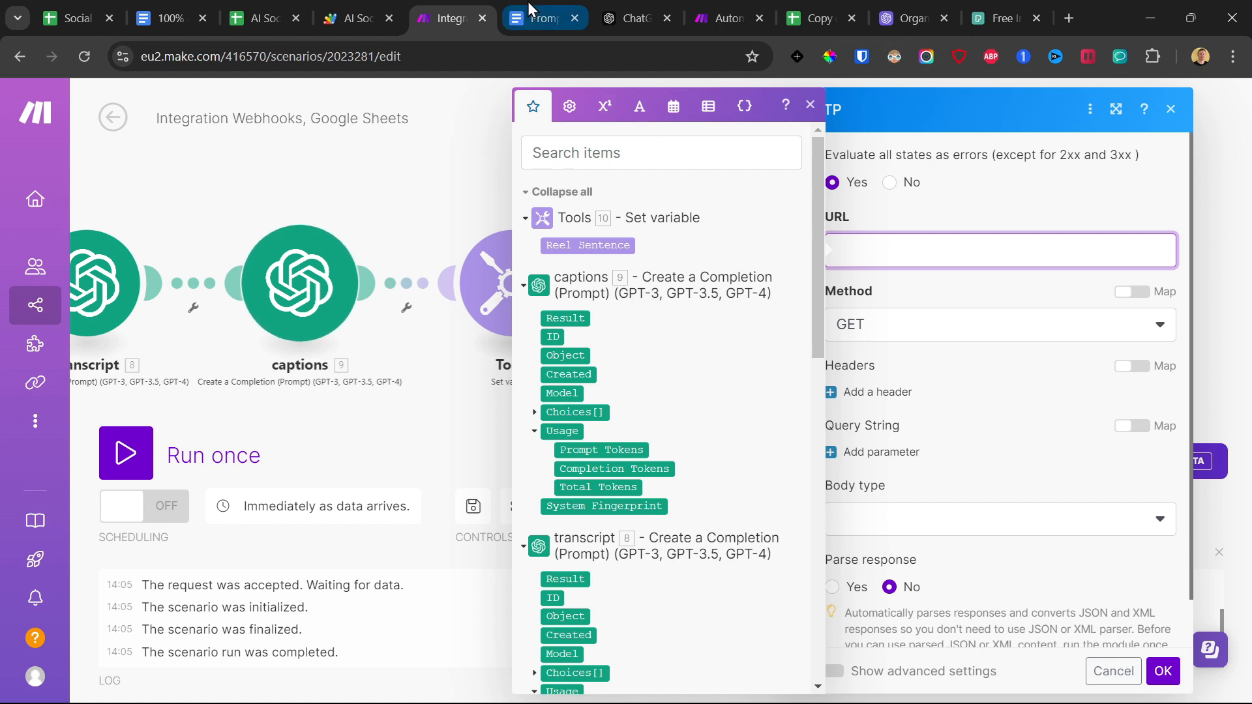
{"action": "left_click", "coordinate": [541, 17]}
{"action": "scroll", "coordinate": [597, 333], "scroll_direction": "down", "scroll_amount": 4}
{"action": "left_click_drag", "start_coordinate": [642, 473], "coordinate": [413, 480]}
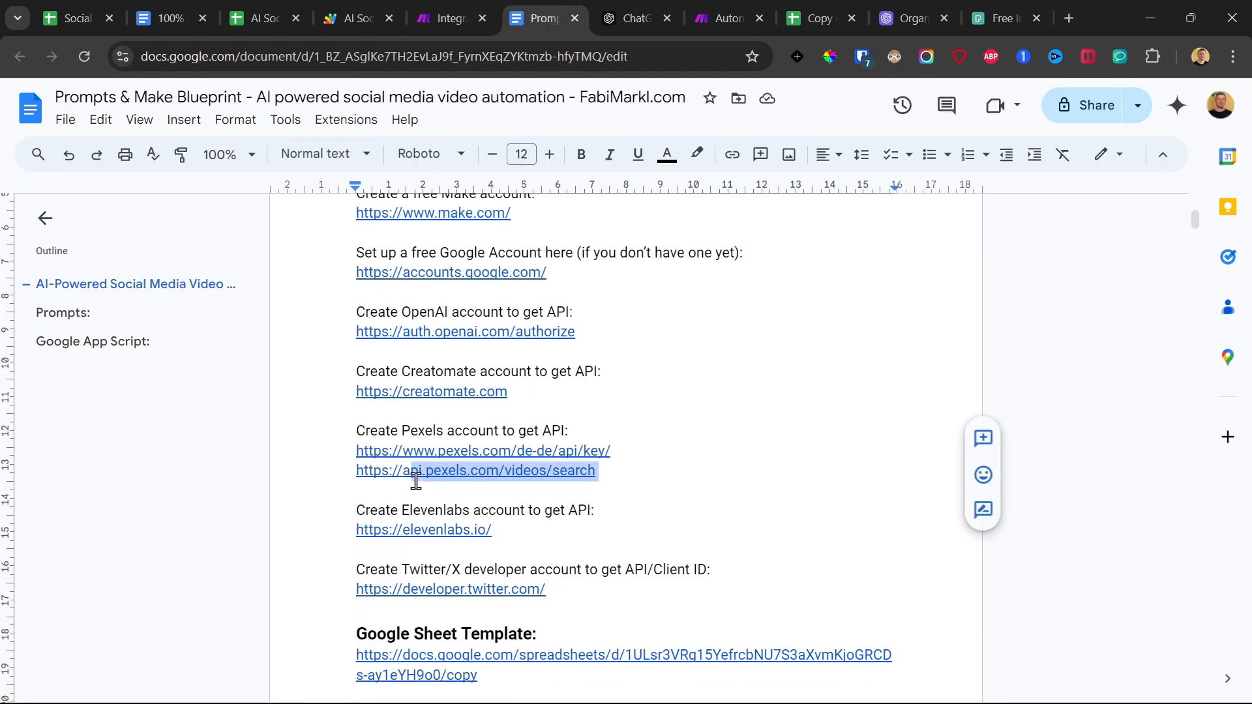
{"action": "left_click_drag", "start_coordinate": [604, 472], "coordinate": [339, 476]}
{"action": "key", "text": "ctrl+c"}
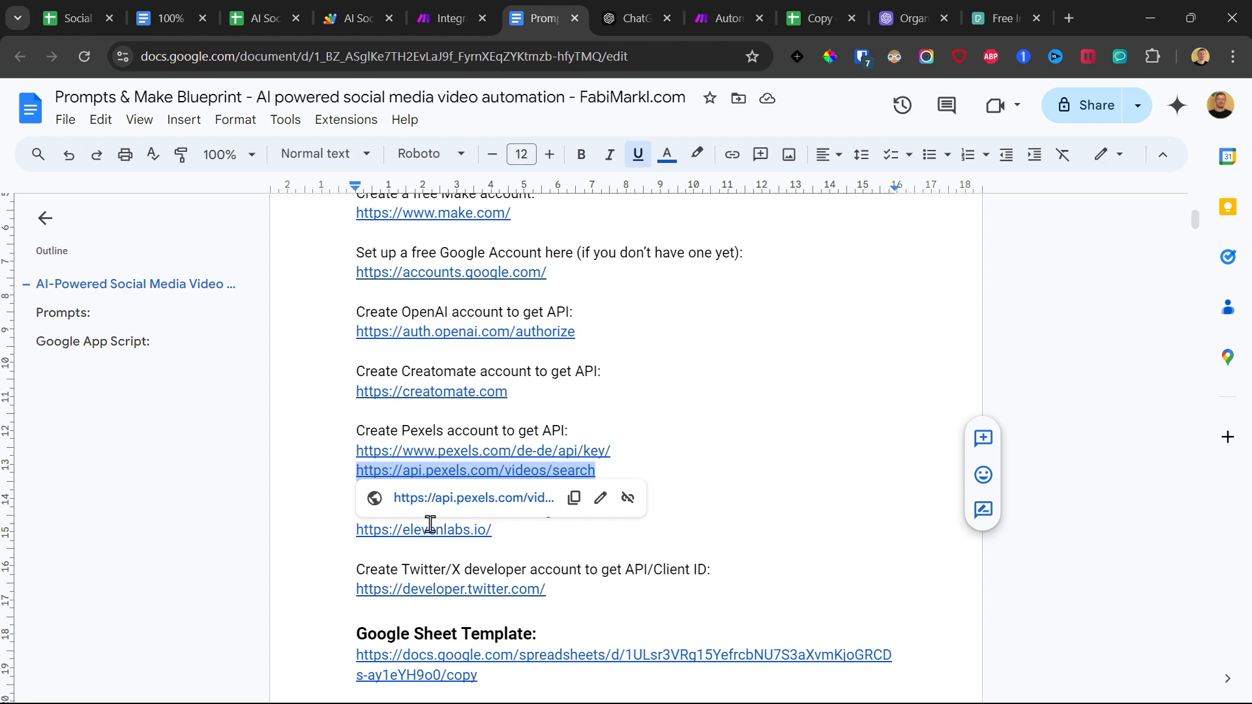
{"action": "left_click", "coordinate": [478, 9]}
{"action": "left_click", "coordinate": [890, 257]}
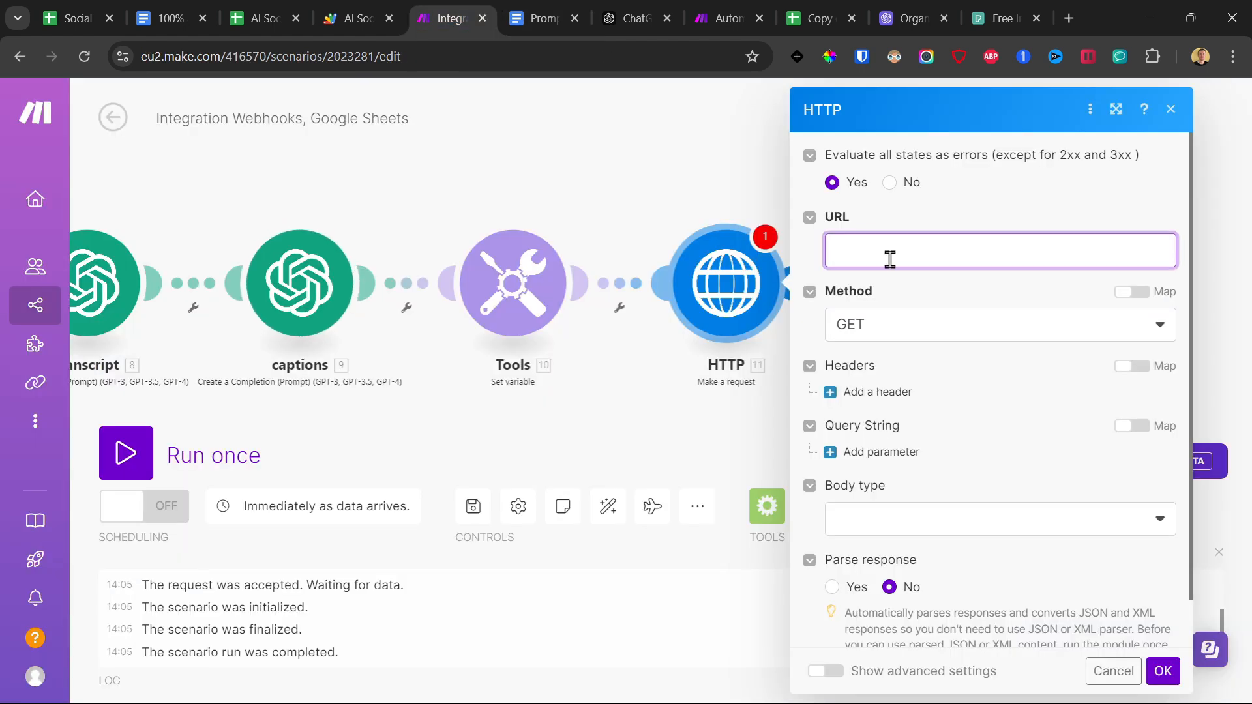
{"action": "key", "text": "ctrl+v"}
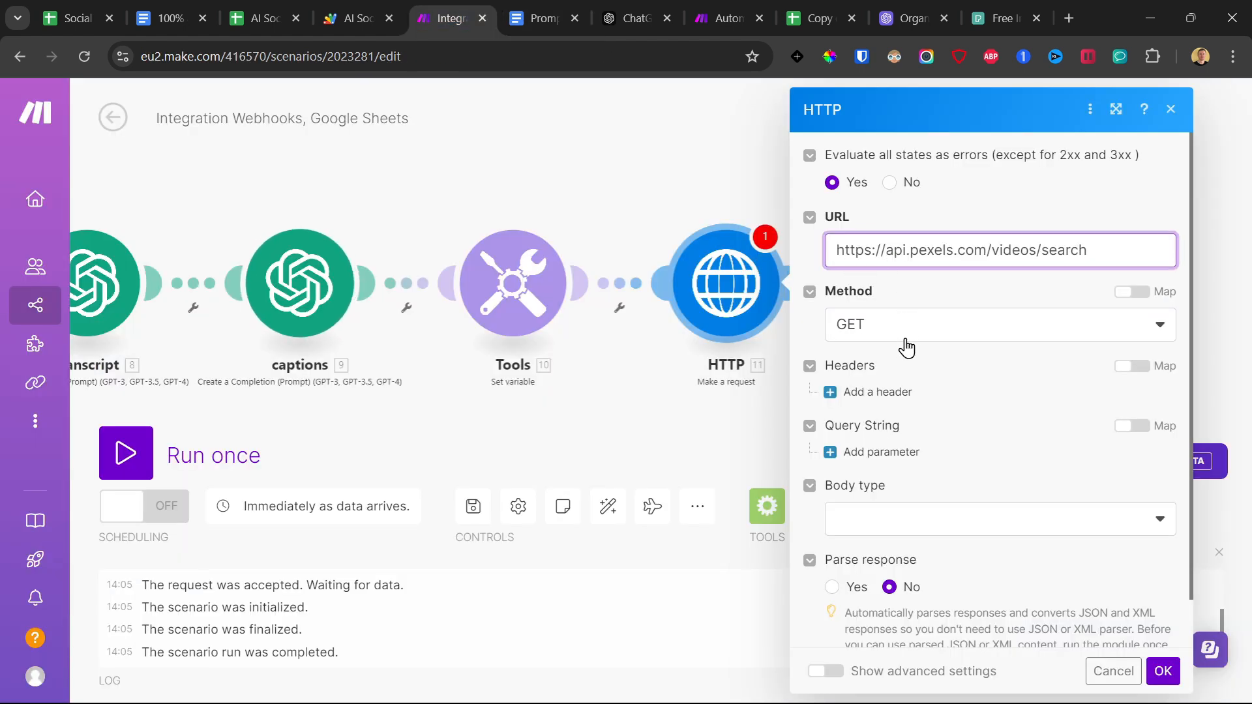
Add a header named Authorization to the HTTP request.
{"action": "left_click", "coordinate": [864, 392]}
{"action": "left_click", "coordinate": [903, 449]}
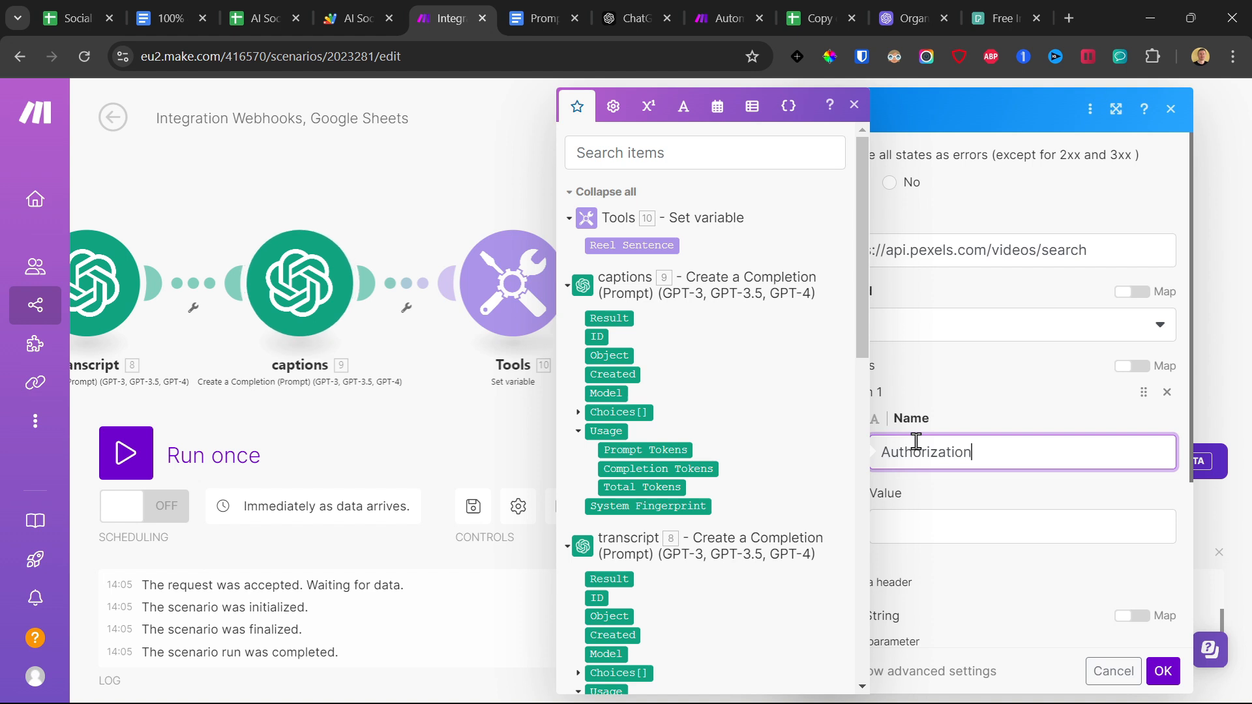
{"action": "left_click_drag", "start_coordinate": [1016, 449], "coordinate": [848, 456]}
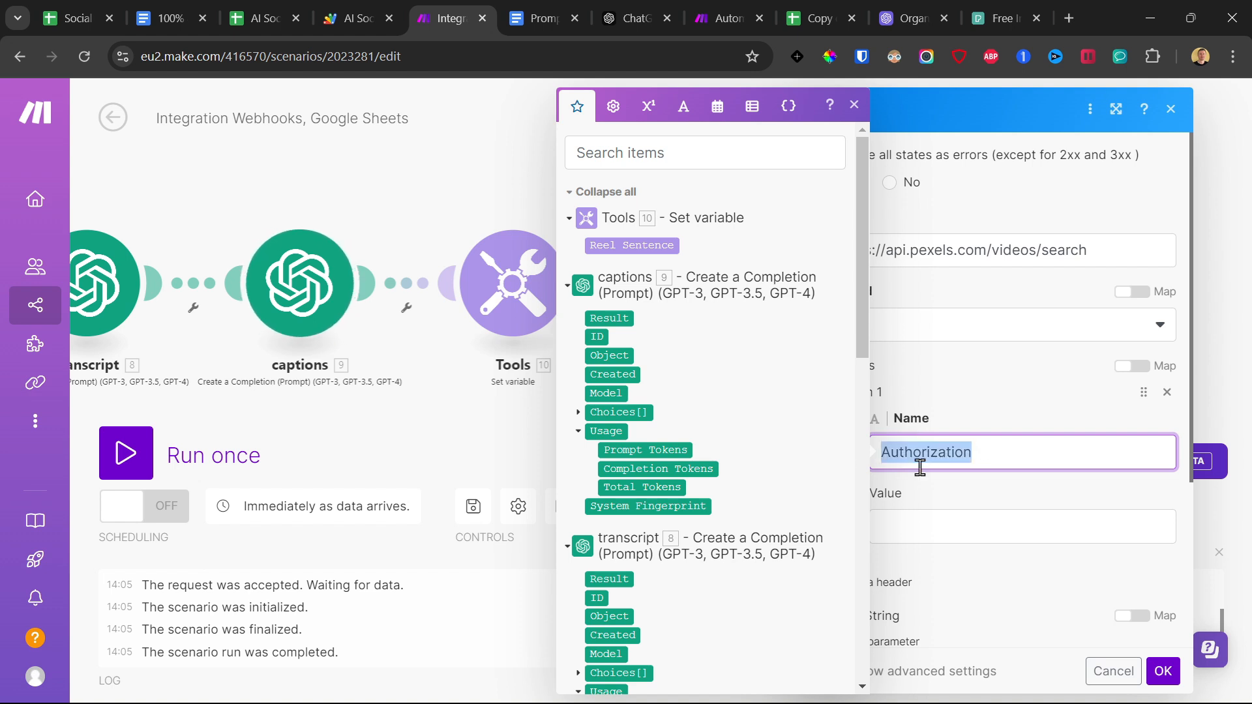
{"action": "left_click", "coordinate": [959, 408]}
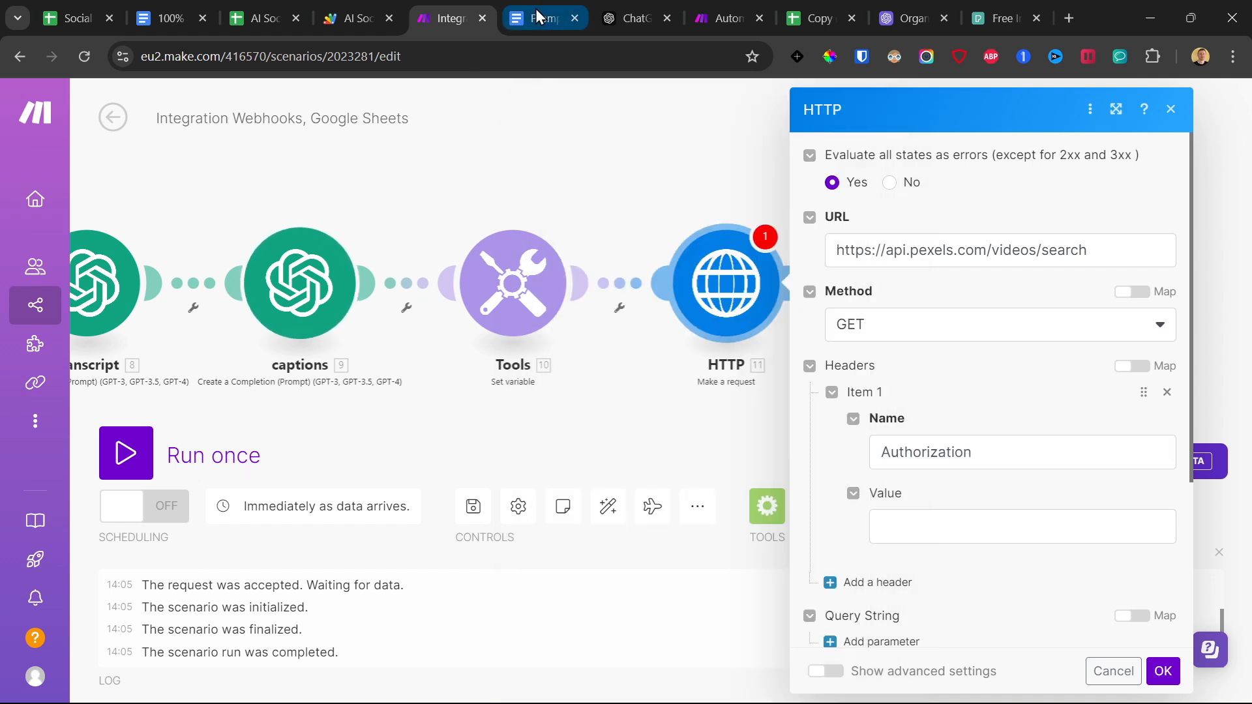
Copy the API key from the Pexels API key page into the Authorization header's value in the Make scenario.
{"action": "scroll", "coordinate": [882, 435], "scroll_direction": "down", "scroll_amount": 2}
{"action": "left_click", "coordinate": [971, 18]}
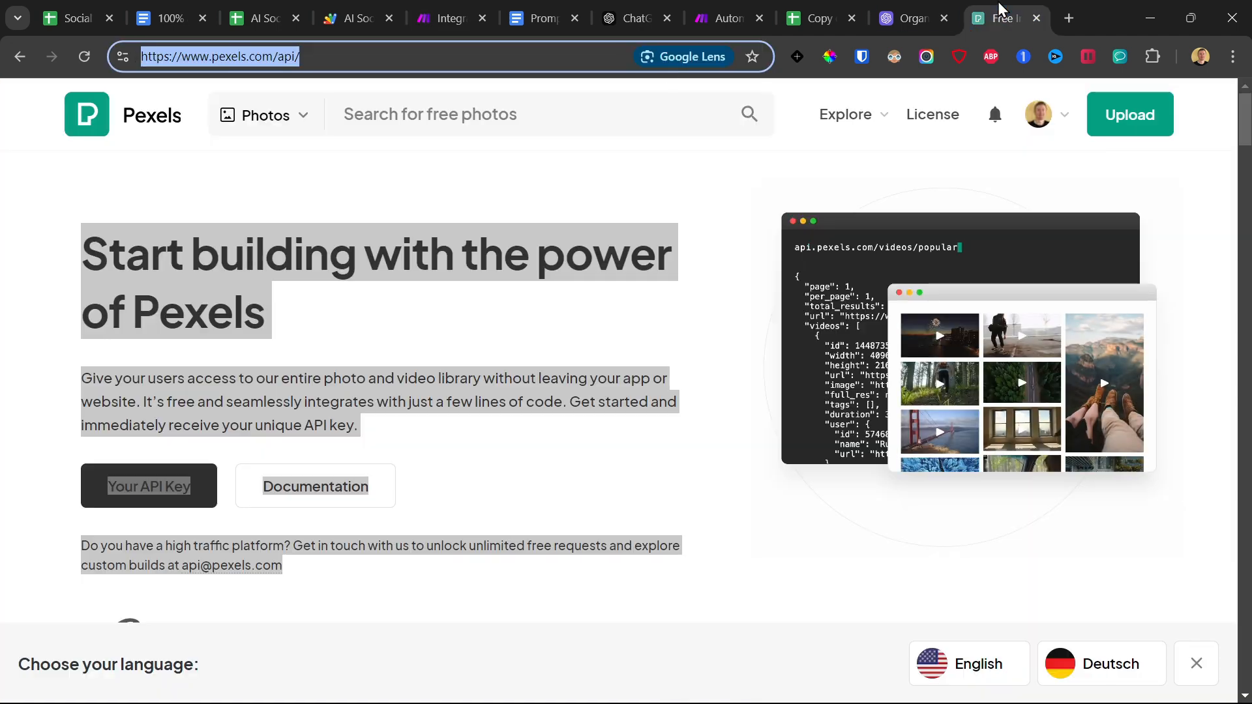
{"action": "left_click", "coordinate": [158, 500]}
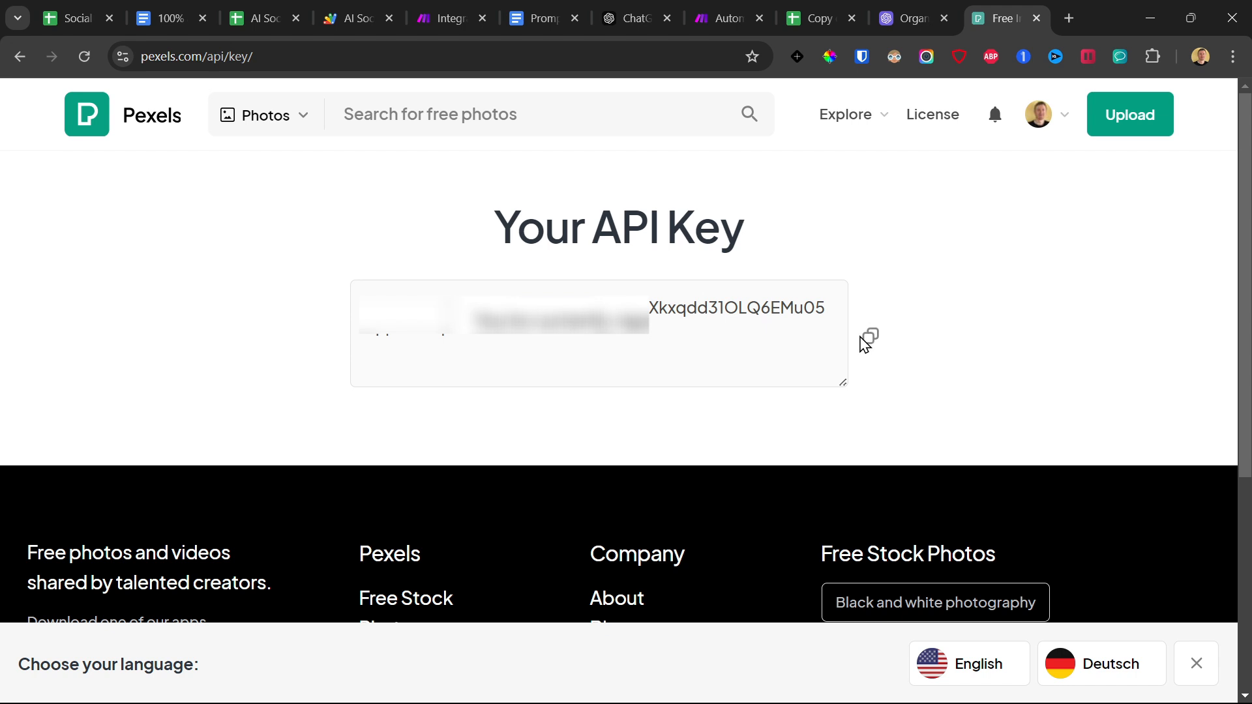
{"action": "left_click", "coordinate": [443, 18]}
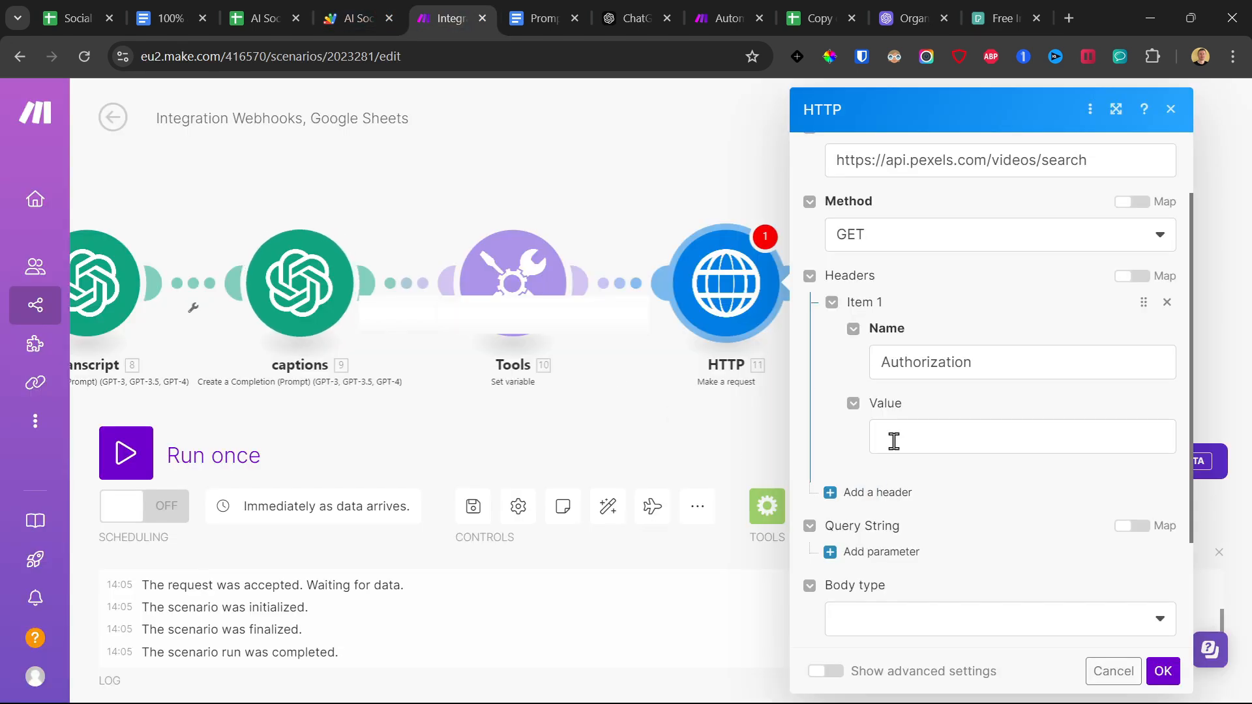
{"action": "left_click", "coordinate": [891, 439]}
{"action": "key", "text": "ctrl+v"}
Add a query string parameter named query to the HTTP request.
{"action": "scroll", "coordinate": [856, 494], "scroll_direction": "down", "scroll_amount": 2}
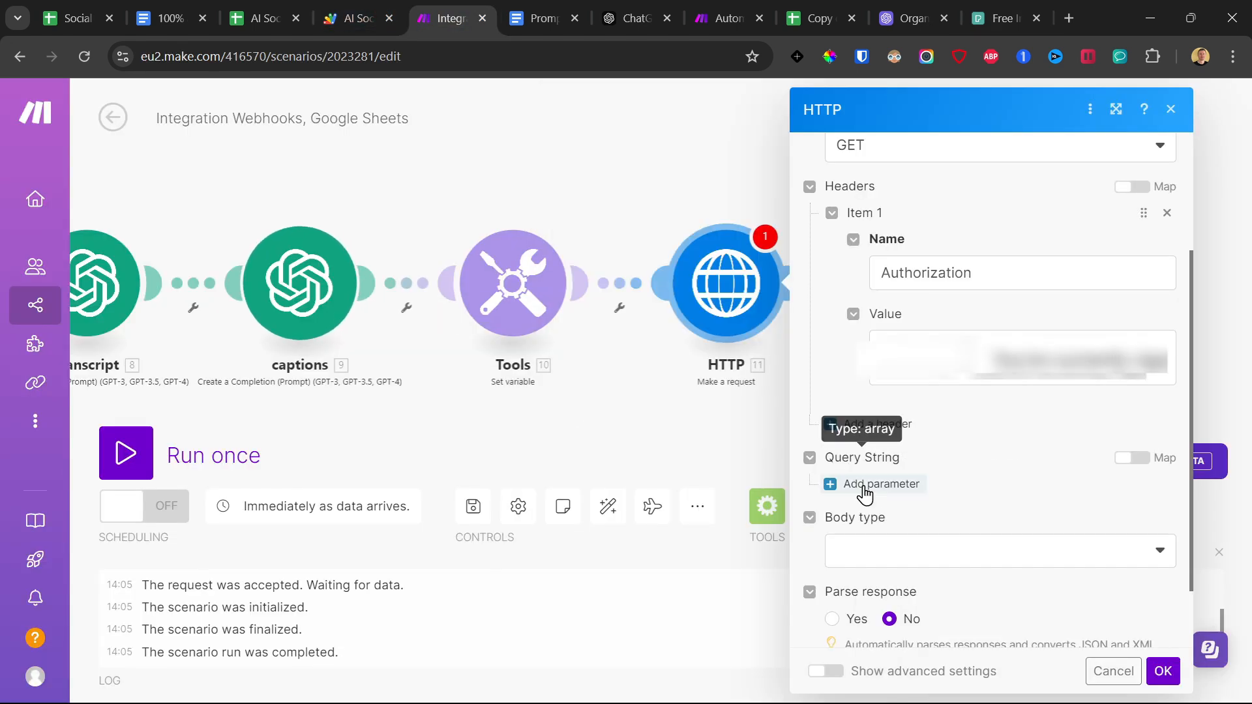
{"action": "left_click", "coordinate": [841, 485]}
{"action": "scroll", "coordinate": [913, 483], "scroll_direction": "down", "scroll_amount": 2}
{"action": "left_click", "coordinate": [908, 358]}
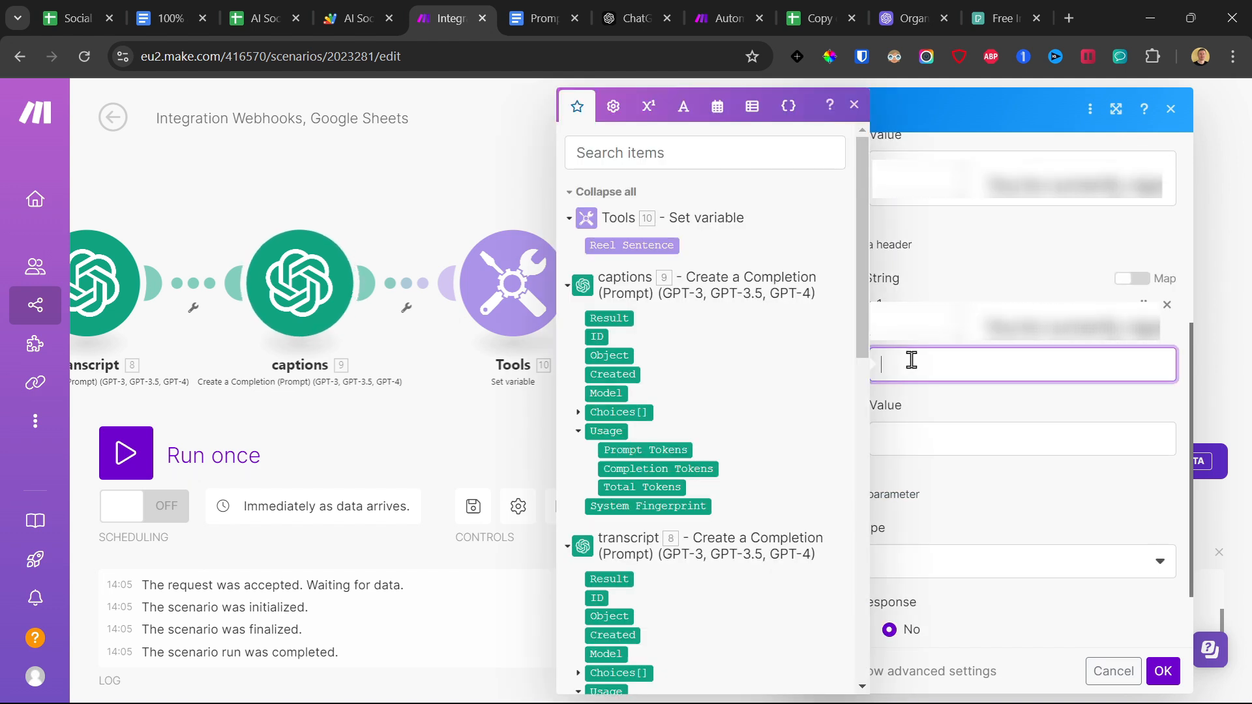
{"action": "type", "text": "query"}
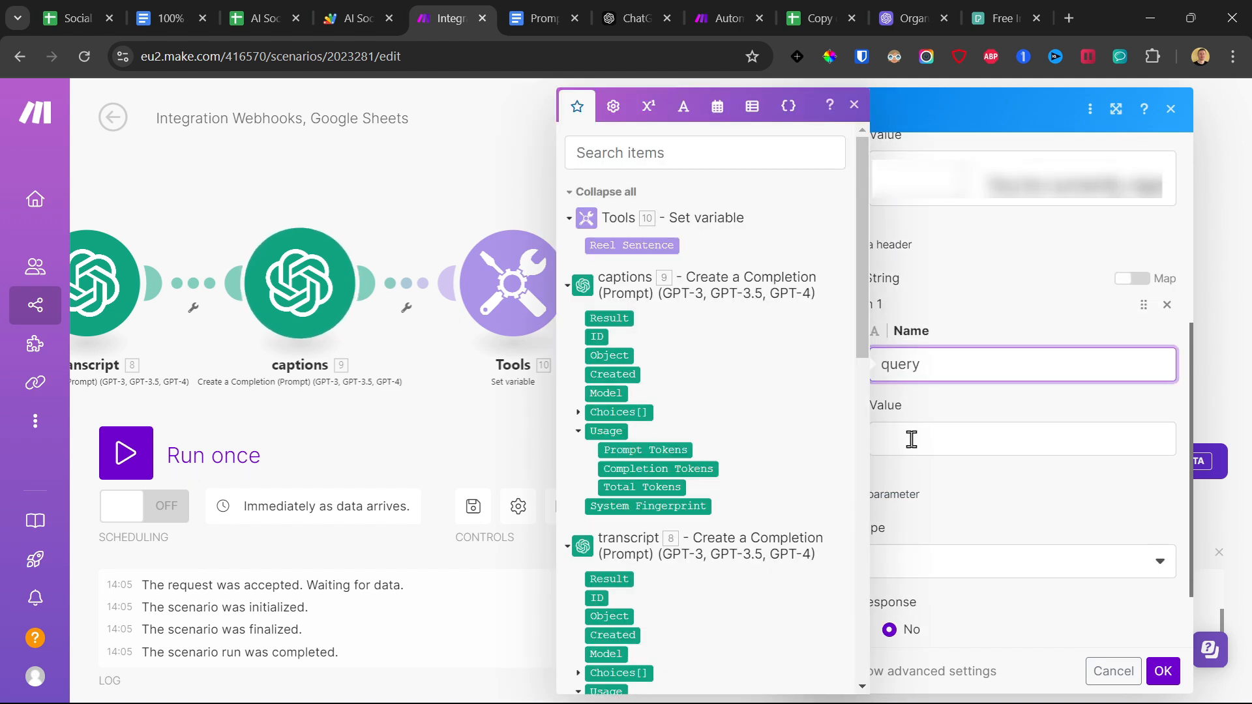
{"action": "left_click", "coordinate": [912, 440]}
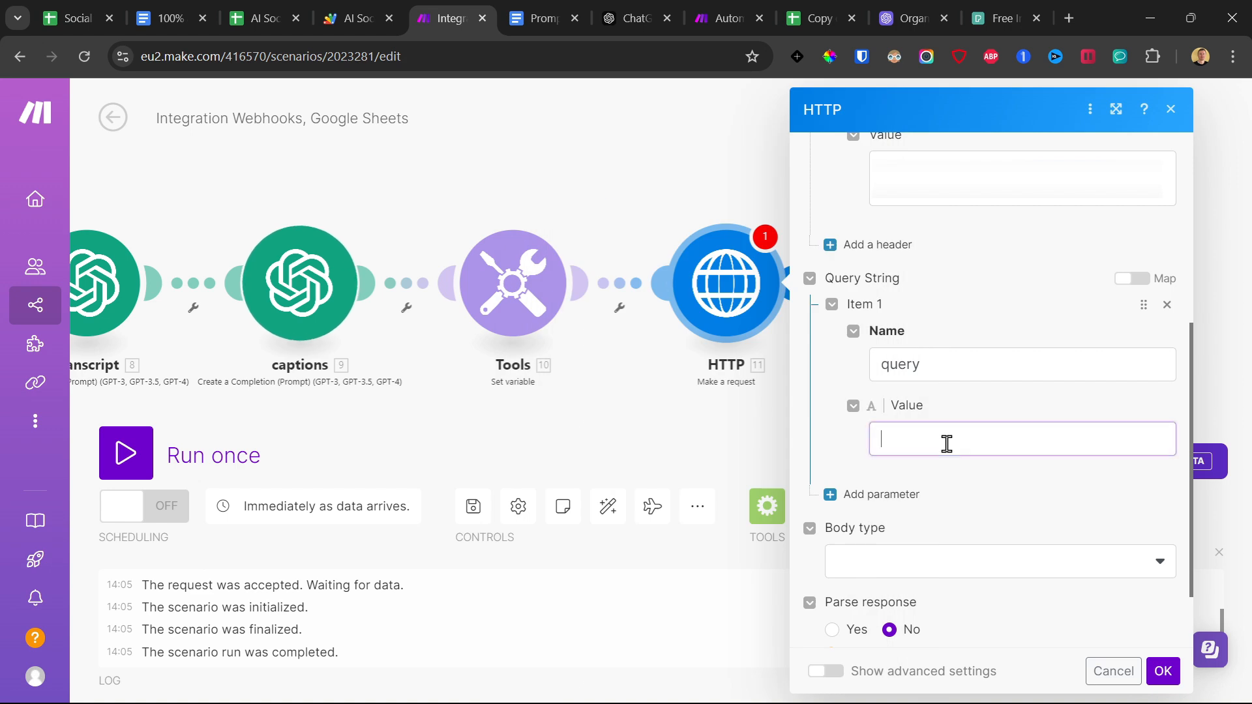
Switch to the Pexels site and search its videos for business.
{"action": "left_click", "coordinate": [997, 19]}
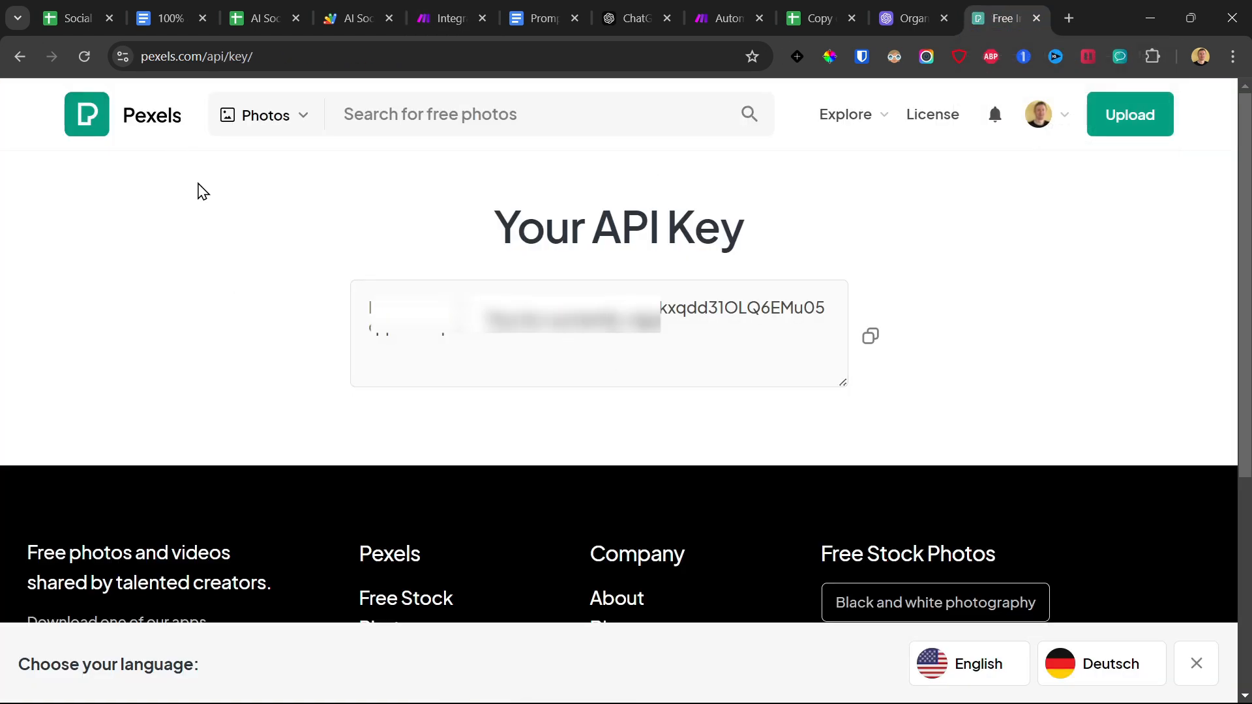
{"action": "left_click", "coordinate": [247, 117]}
{"action": "left_click", "coordinate": [369, 250]}
{"action": "left_click", "coordinate": [445, 116]}
{"action": "type", "text": "busine"}
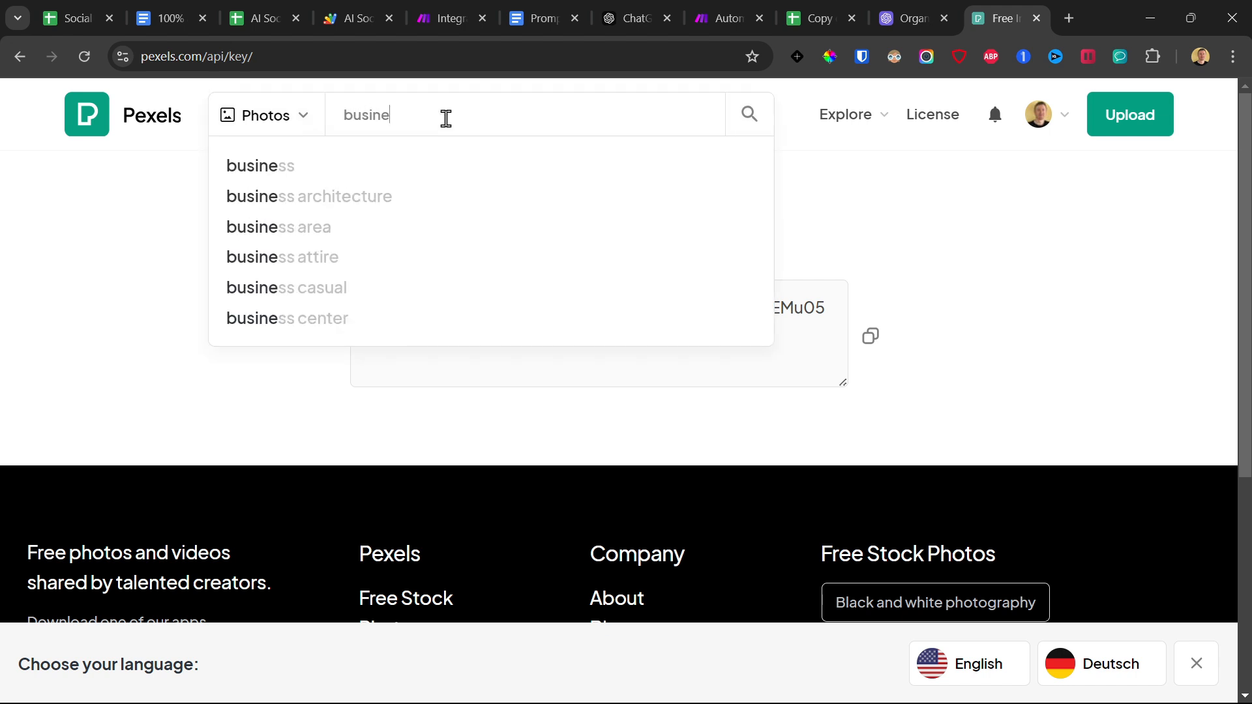
{"action": "type", "text": "ss"}
{"action": "left_click", "coordinate": [279, 127]}
{"action": "left_click", "coordinate": [264, 196]}
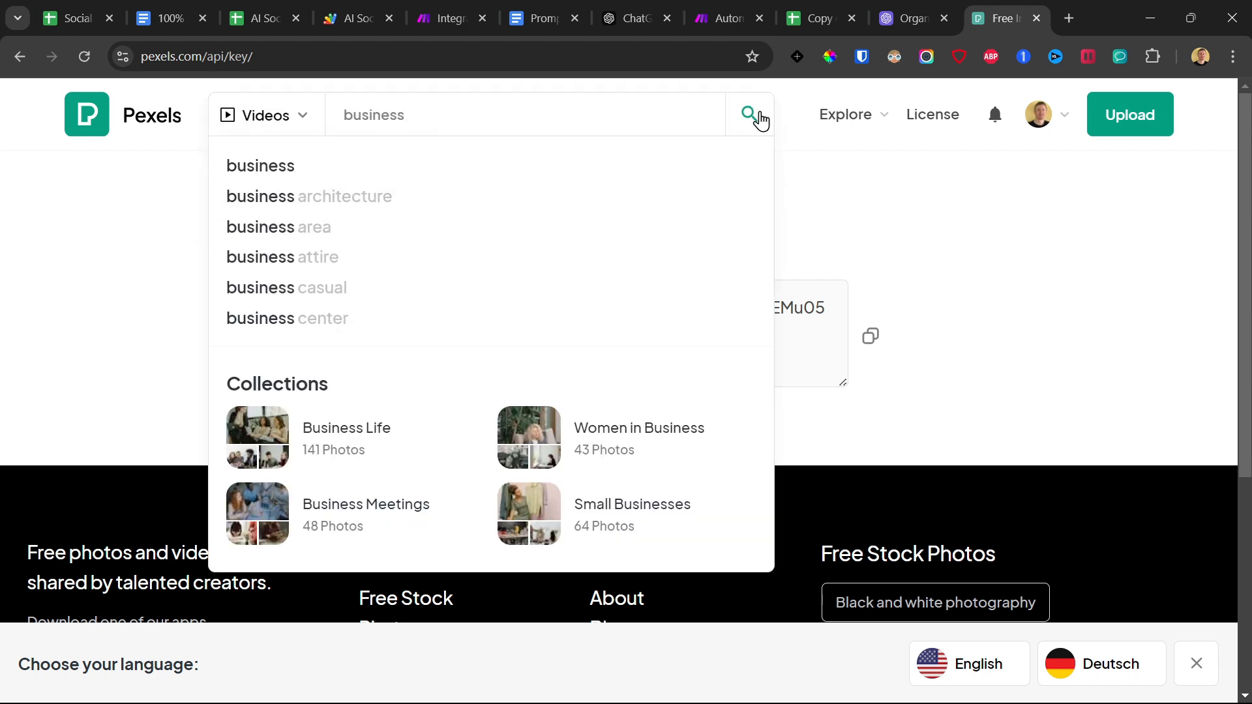
{"action": "left_click", "coordinate": [759, 120]}
Look through the Pexels video results for the business search to judge what footage the query returns.
{"action": "scroll", "coordinate": [490, 335], "scroll_direction": "down", "scroll_amount": 7}
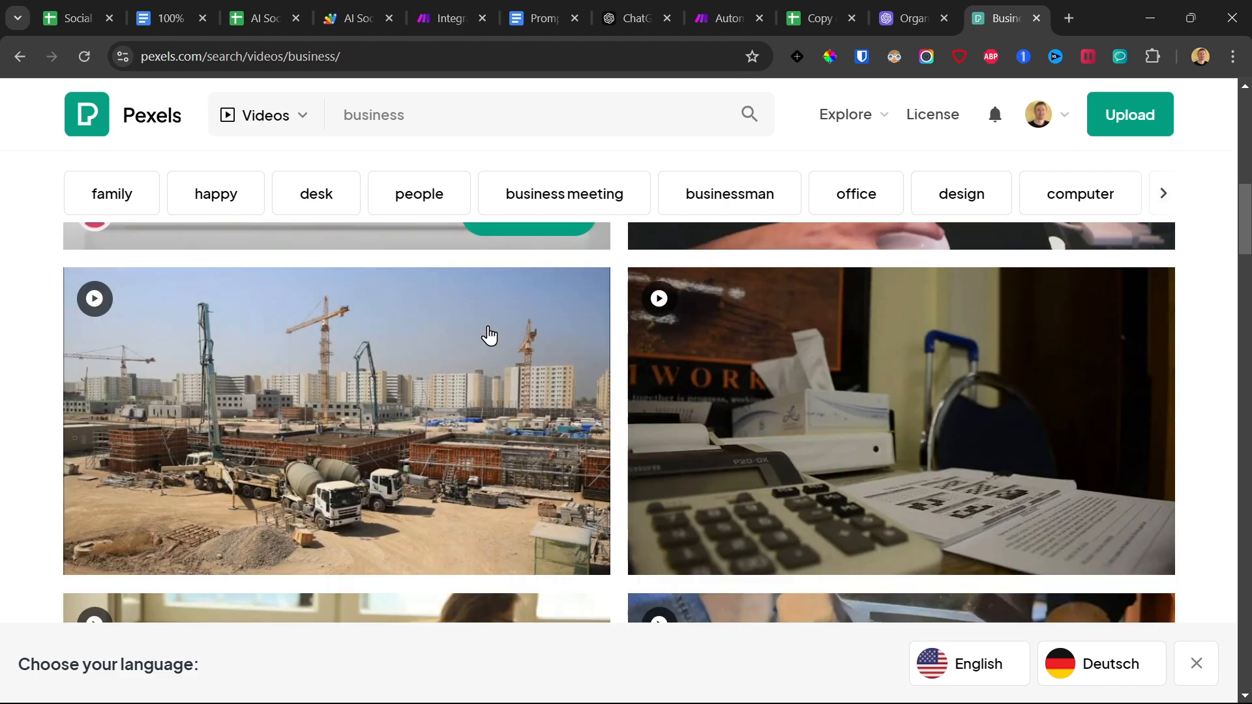
{"action": "scroll", "coordinate": [483, 341], "scroll_direction": "down", "scroll_amount": 3}
{"action": "scroll", "coordinate": [456, 363], "scroll_direction": "up", "scroll_amount": 5}
{"action": "scroll", "coordinate": [413, 374], "scroll_direction": "down", "scroll_amount": 6}
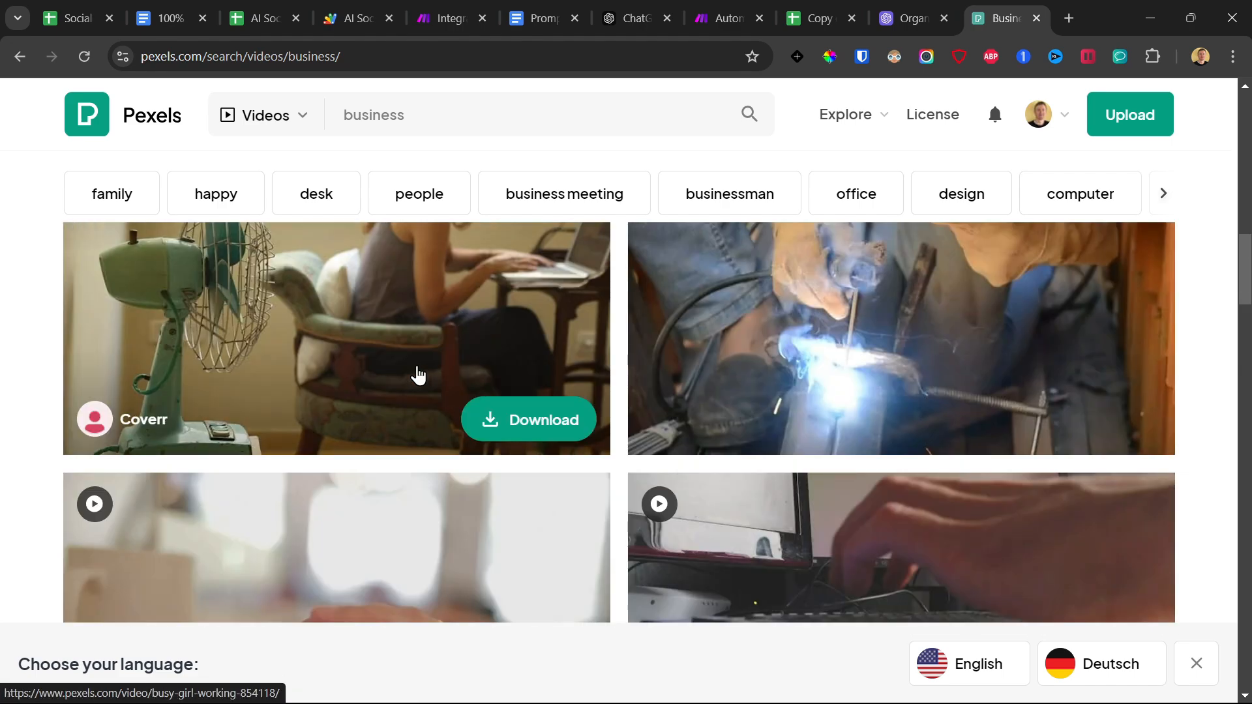
{"action": "scroll", "coordinate": [418, 375], "scroll_direction": "down", "scroll_amount": 10}
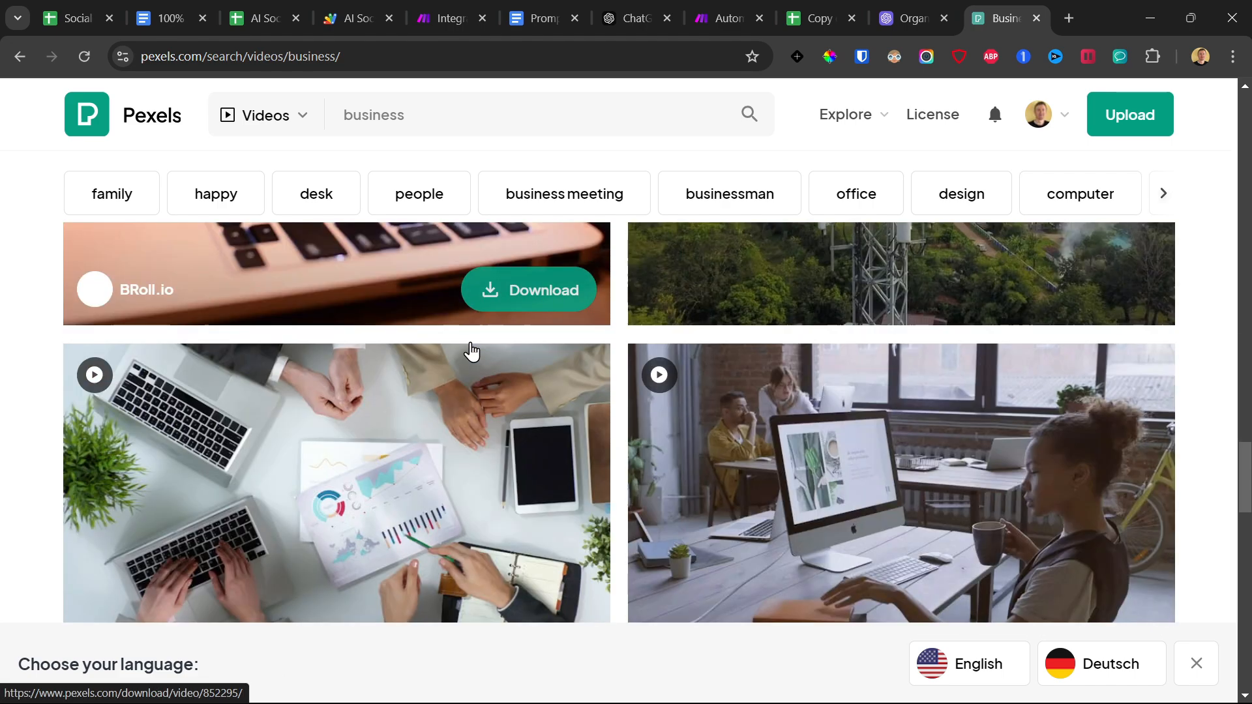
{"action": "scroll", "coordinate": [455, 357], "scroll_direction": "up", "scroll_amount": 5}
{"action": "scroll", "coordinate": [438, 391], "scroll_direction": "down", "scroll_amount": 5}
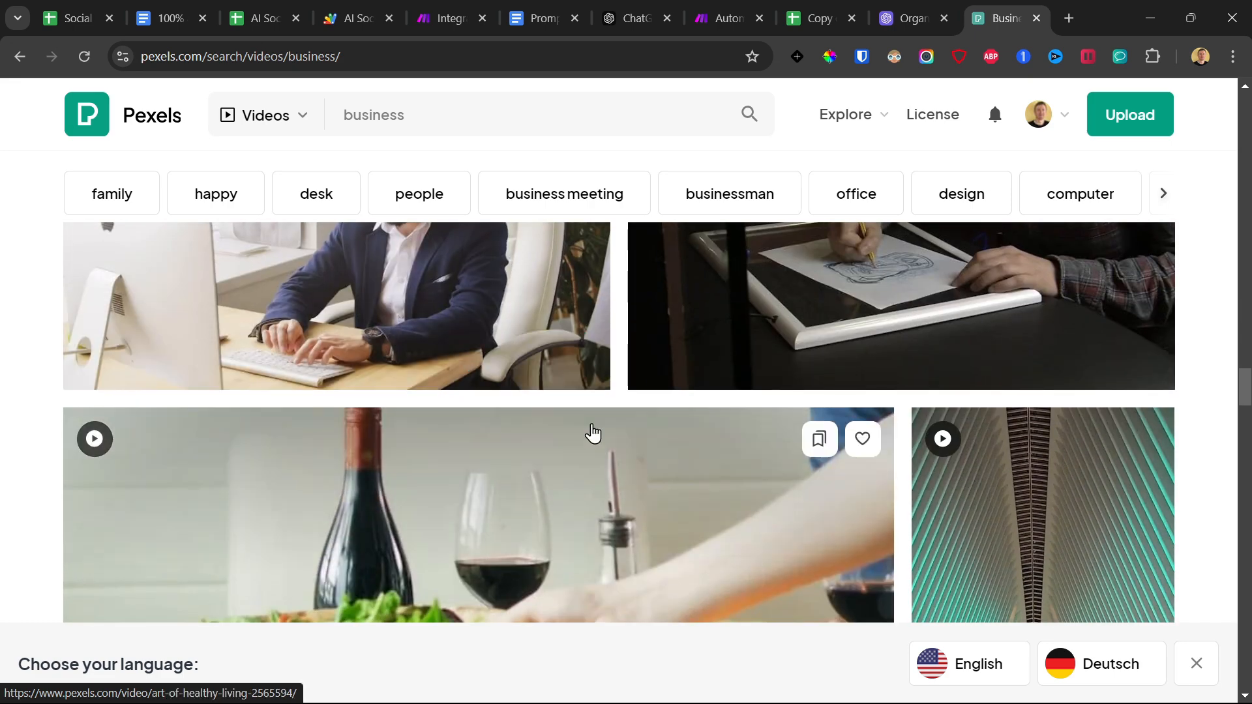
{"action": "scroll", "coordinate": [385, 189], "scroll_direction": "up", "scroll_amount": 3}
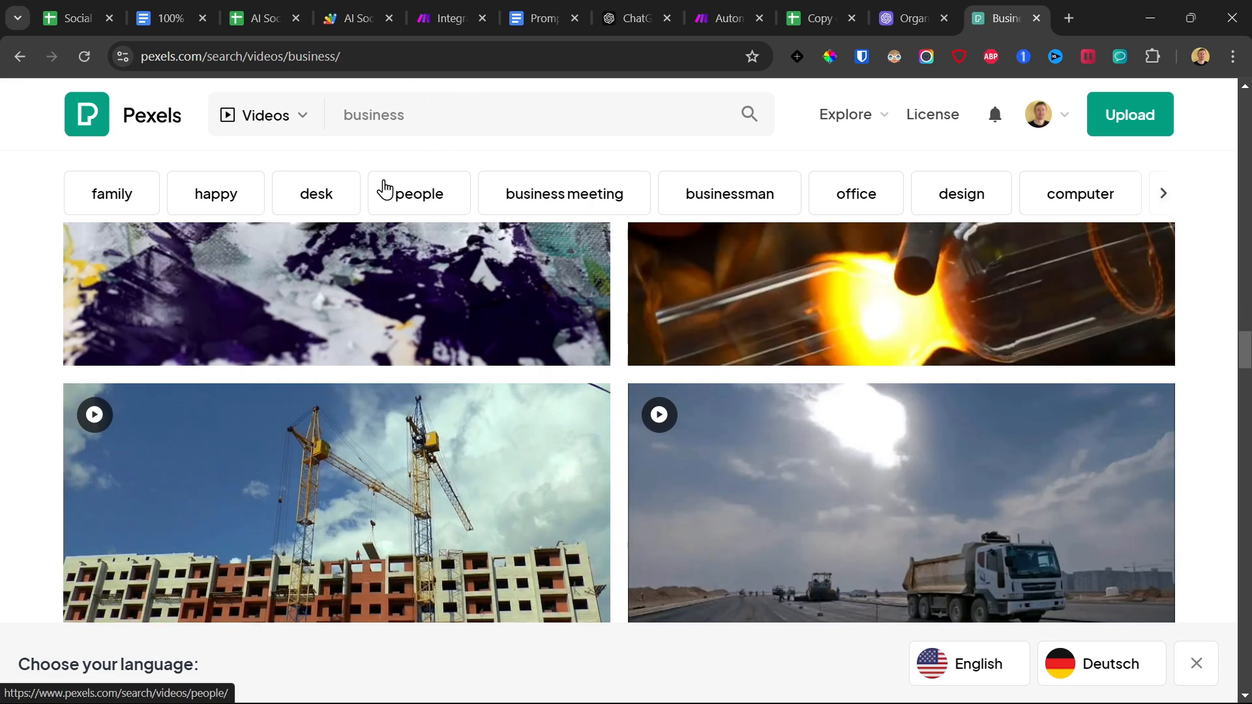
{"action": "double_click", "coordinate": [401, 108]}
{"action": "scroll", "coordinate": [360, 171], "scroll_direction": "down", "scroll_amount": 10}
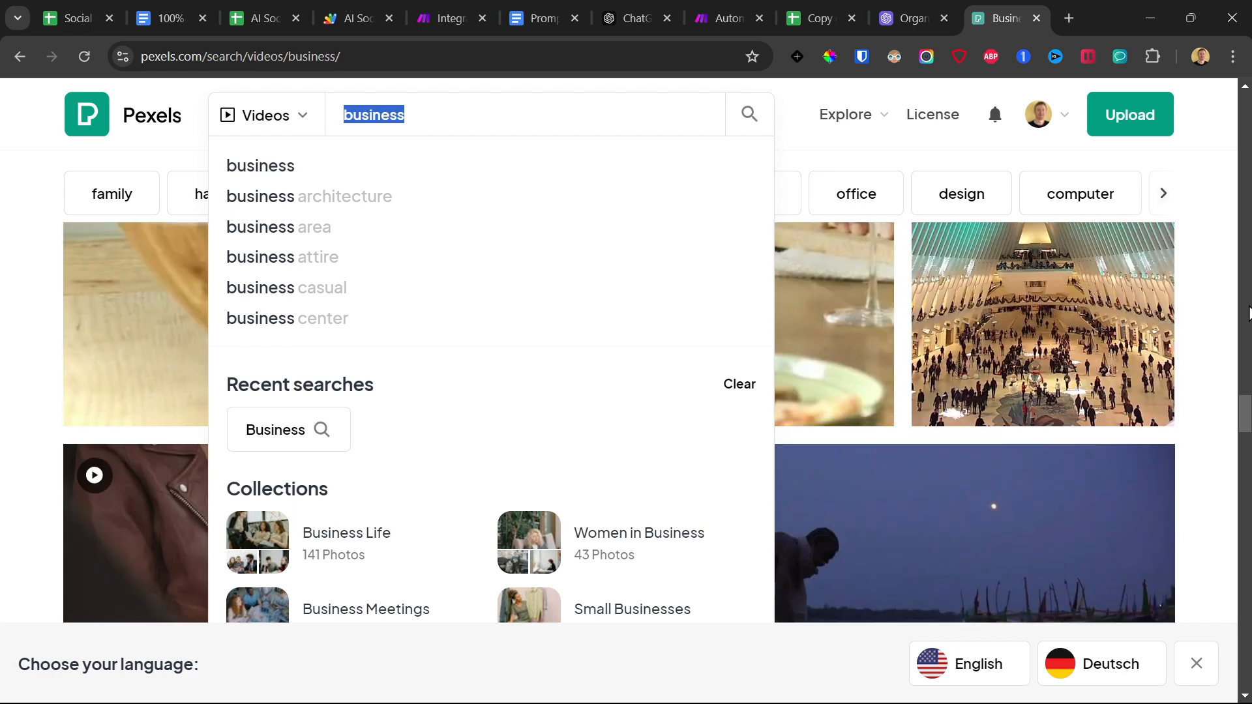
{"action": "scroll", "coordinate": [363, 435], "scroll_direction": "down", "scroll_amount": 3}
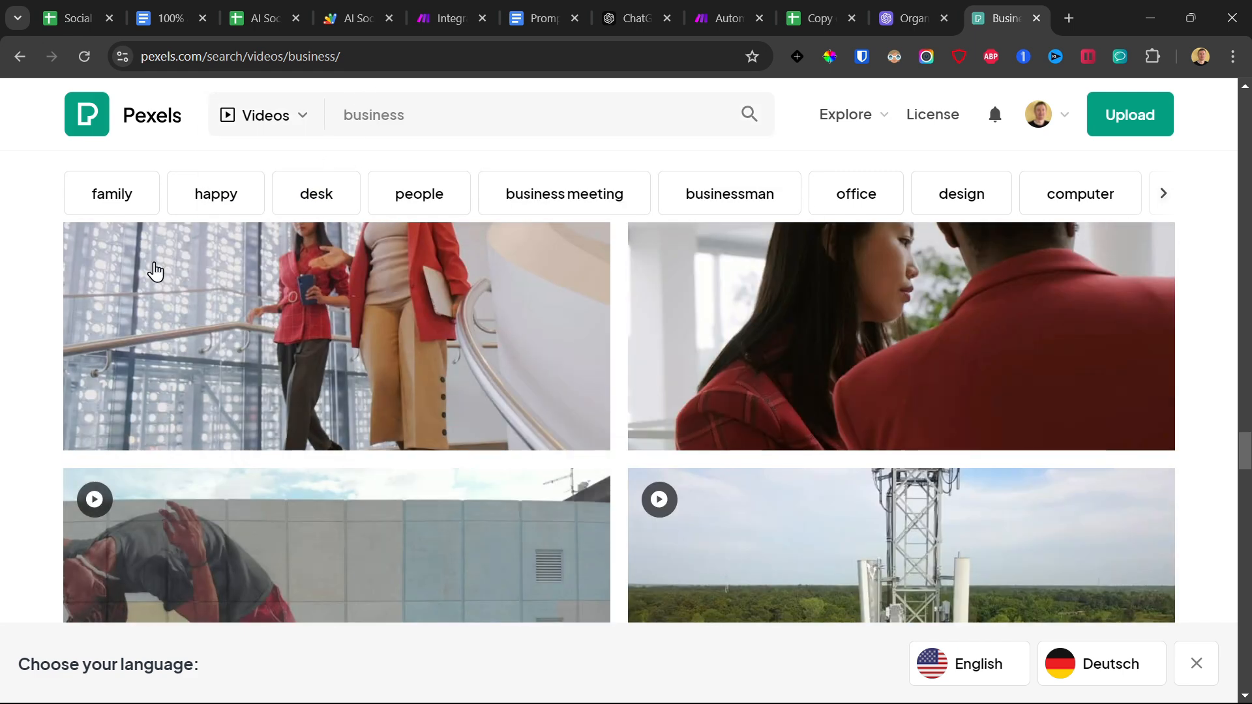
{"action": "mouse_move", "coordinate": [433, 327]}
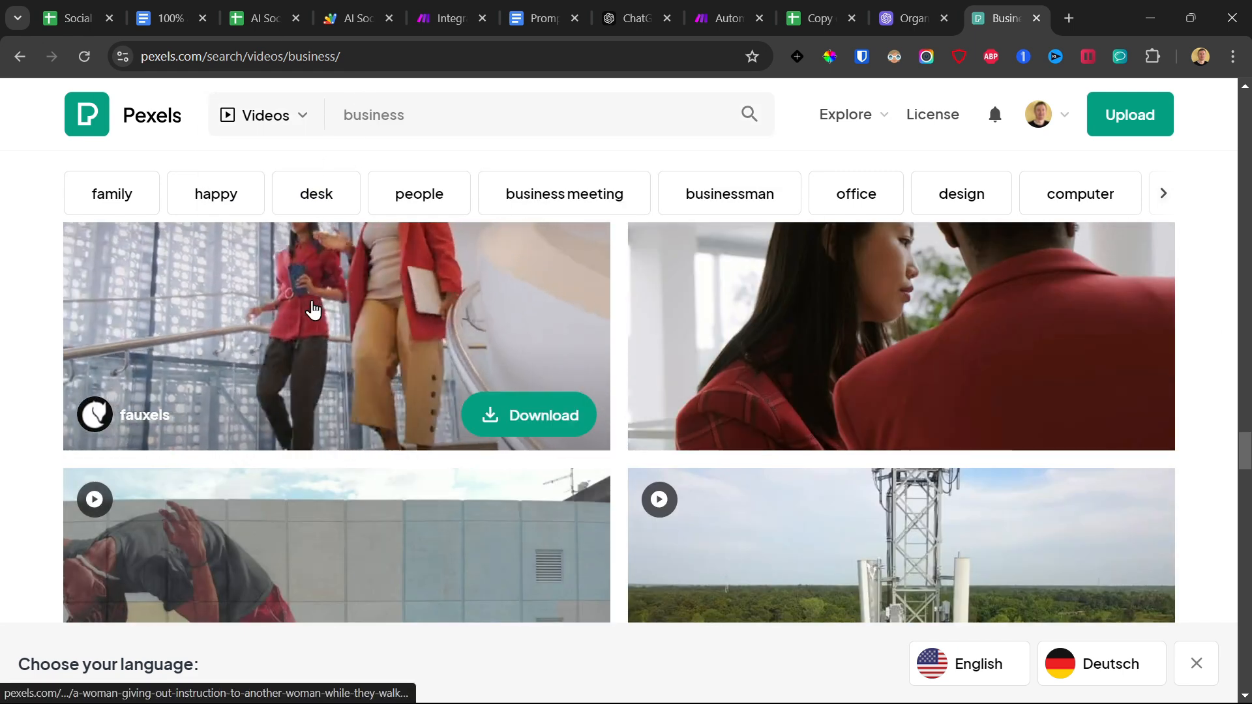
Return to the Make scenario, set the query parameter's value to business, and save the scenario.
{"action": "left_click", "coordinate": [471, 16]}
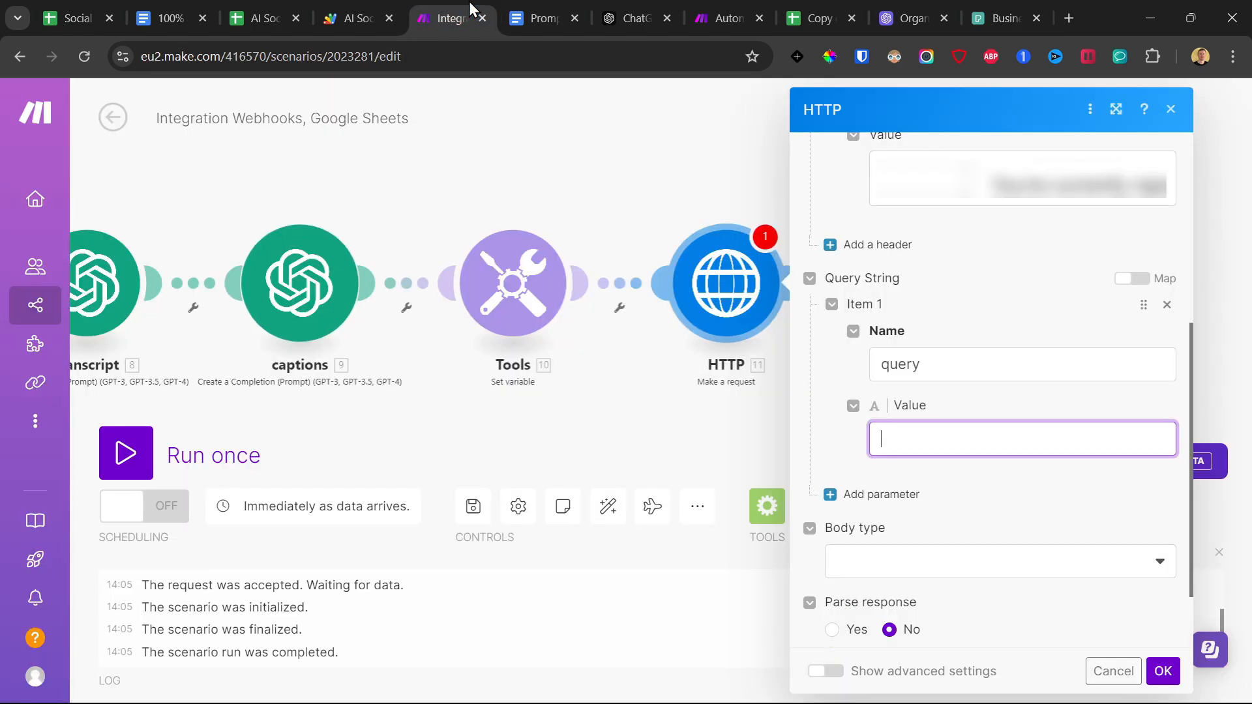
{"action": "type", "text": "bus"}
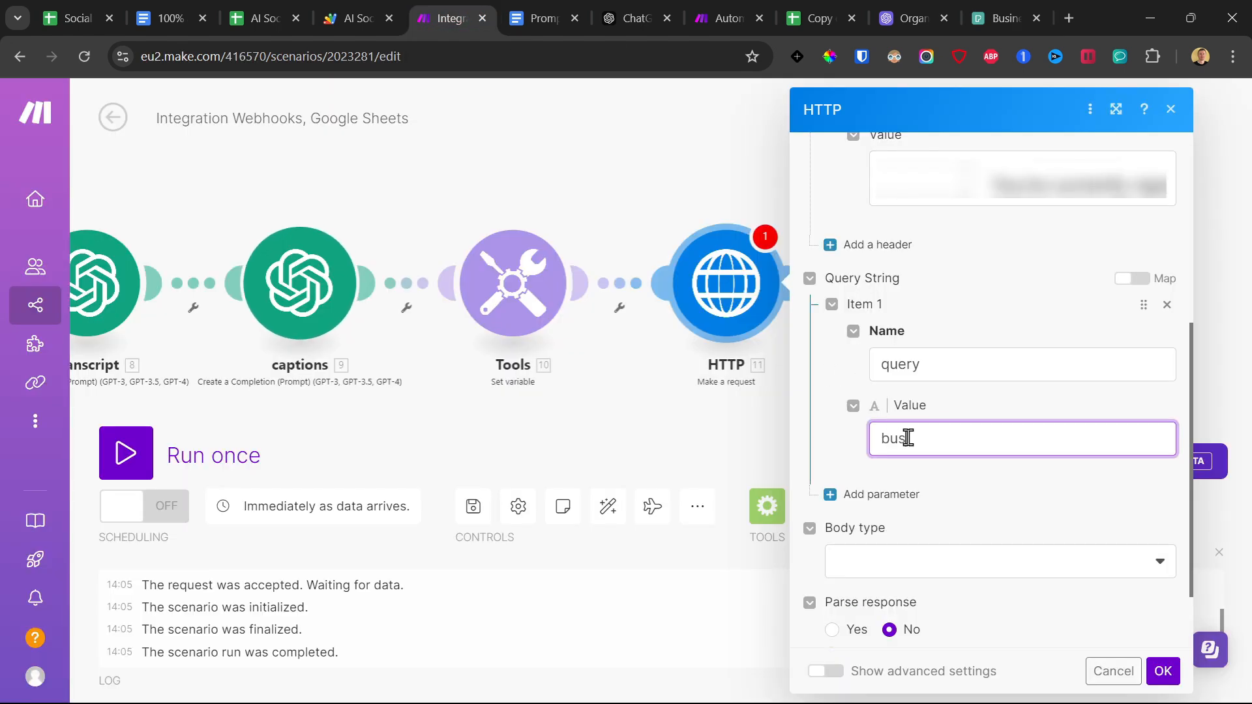
{"action": "type", "text": "iness"}
{"action": "left_click", "coordinate": [854, 443]}
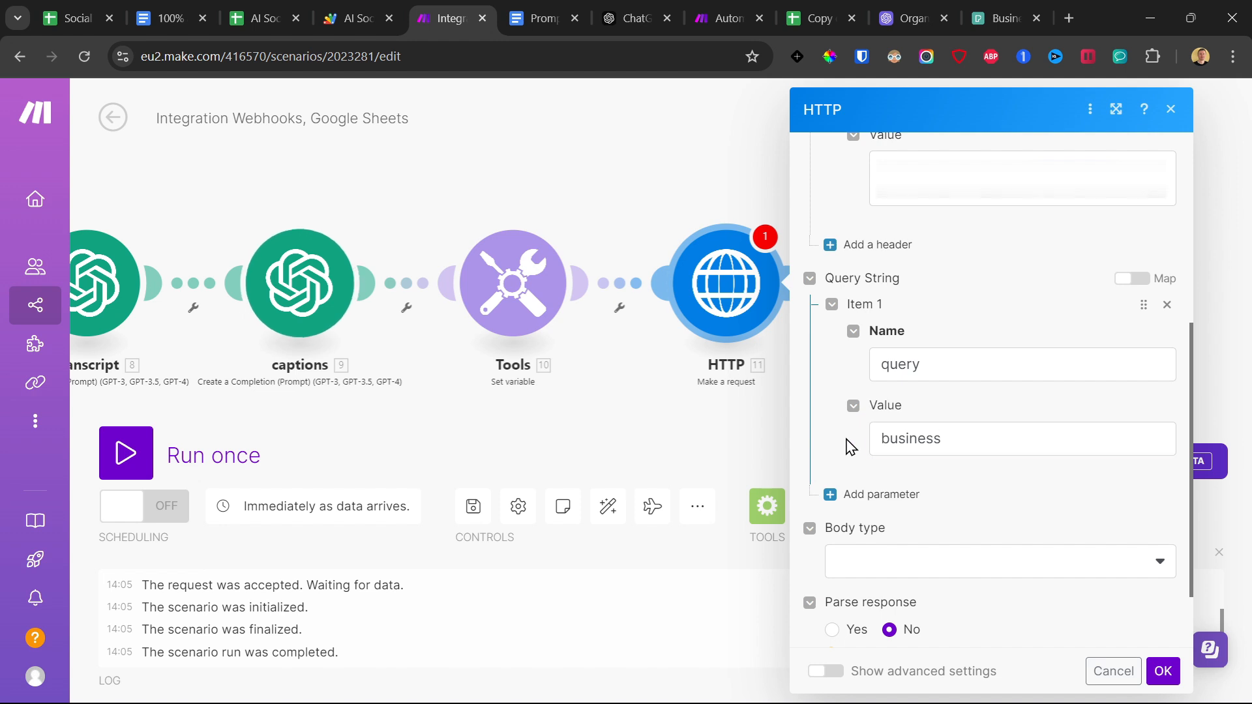
{"action": "scroll", "coordinate": [1004, 574], "scroll_direction": "down", "scroll_amount": 2}
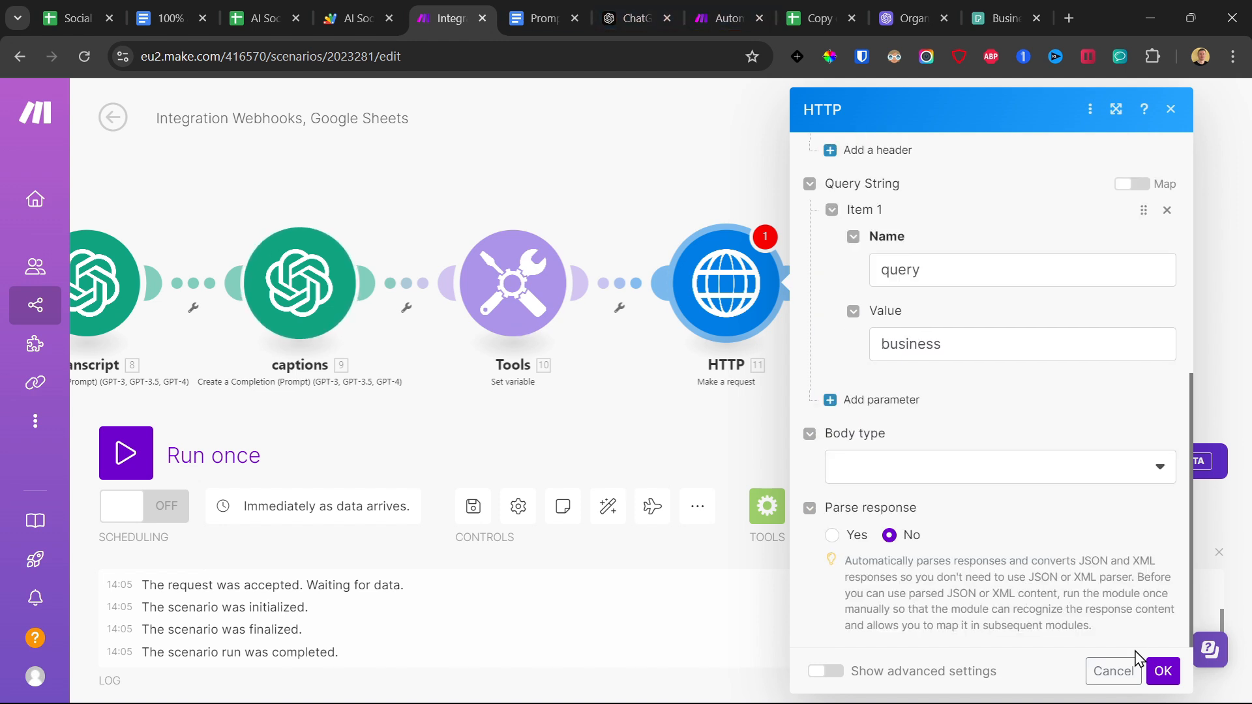
{"action": "left_click", "coordinate": [1160, 672]}
{"action": "left_click_drag", "start_coordinate": [913, 358], "coordinate": [636, 352]}
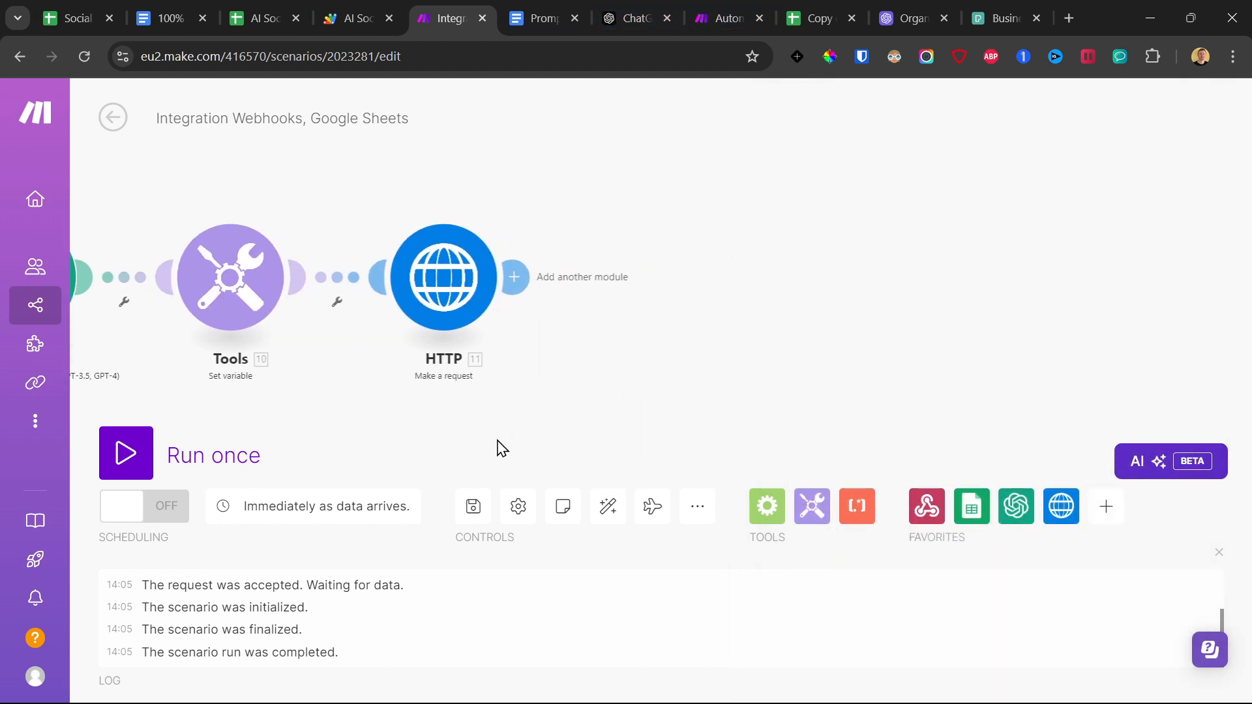
{"action": "left_click", "coordinate": [473, 506]}
Add a Parse JSON module after the HTTP module, with the HTTP module's Data as its JSON string.
{"action": "left_click", "coordinate": [513, 277]}
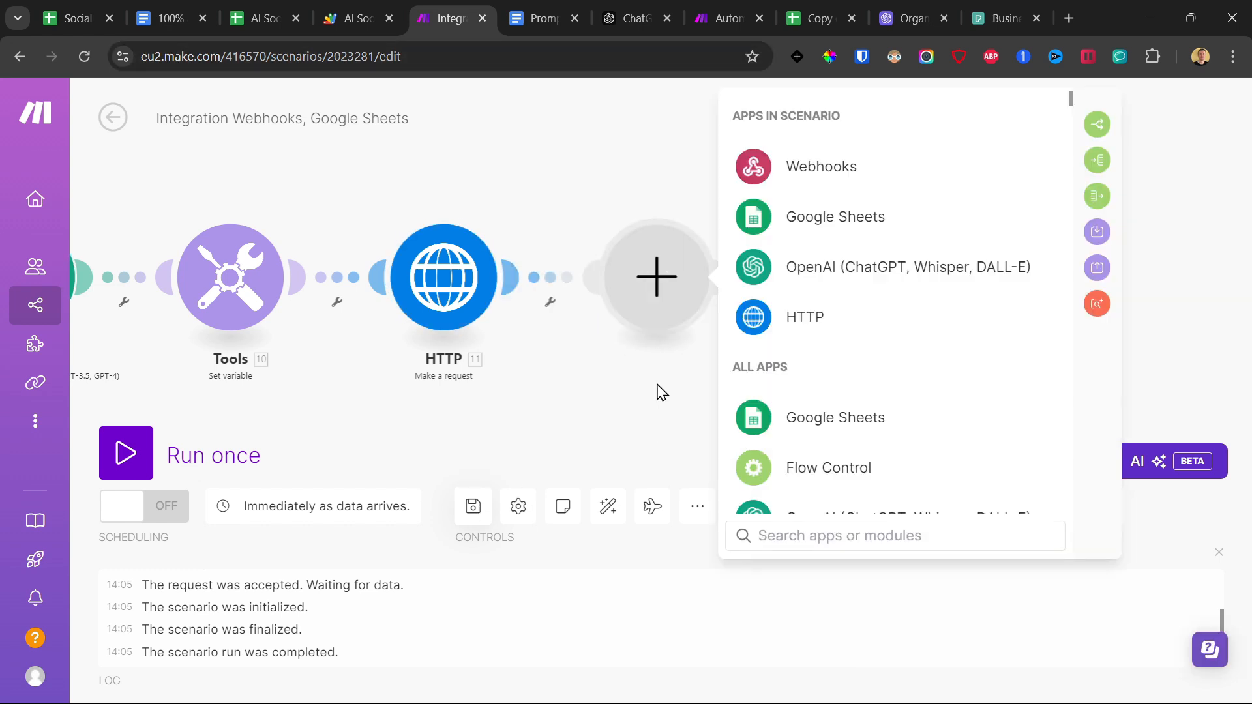
{"action": "type", "text": "json"}
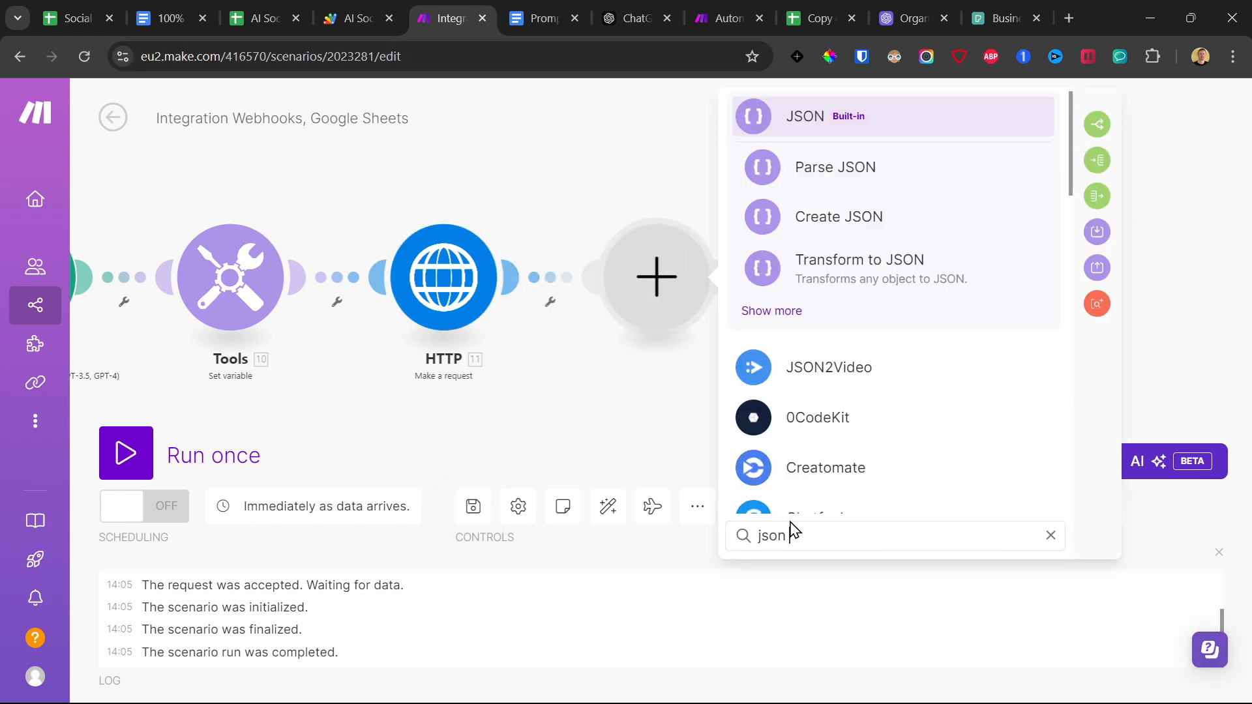
{"action": "left_click", "coordinate": [841, 165]}
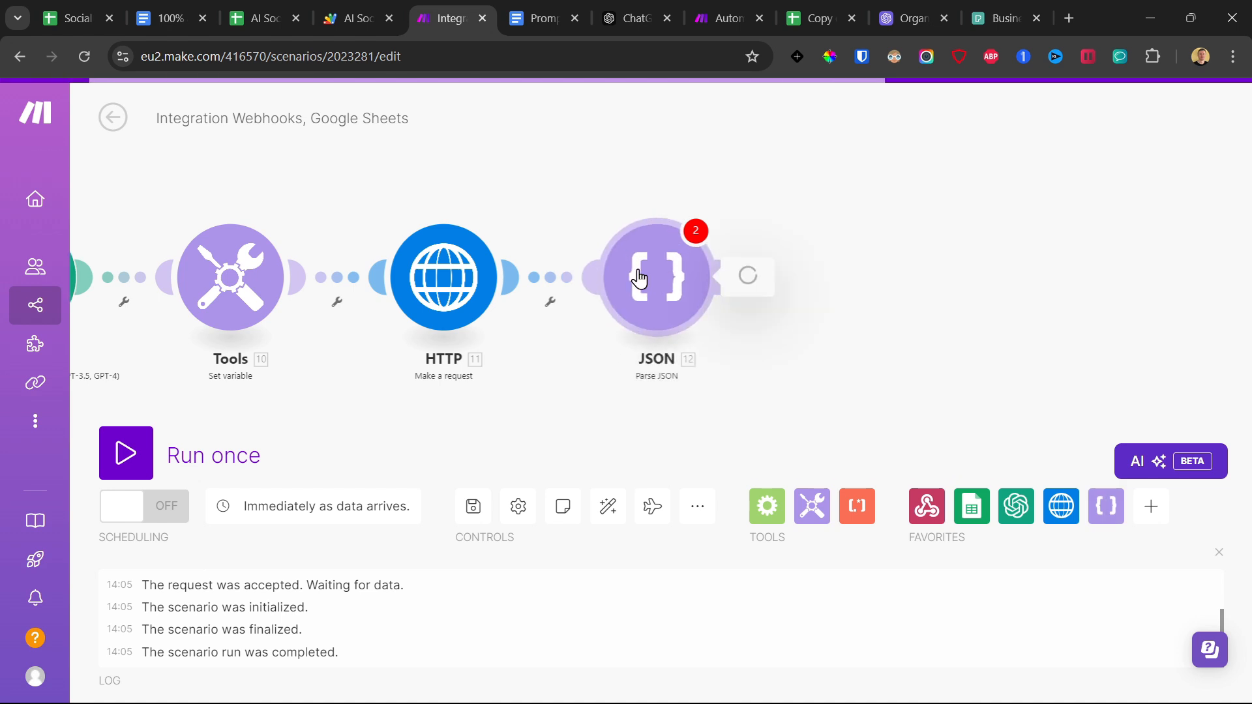
{"action": "left_click", "coordinate": [794, 353]}
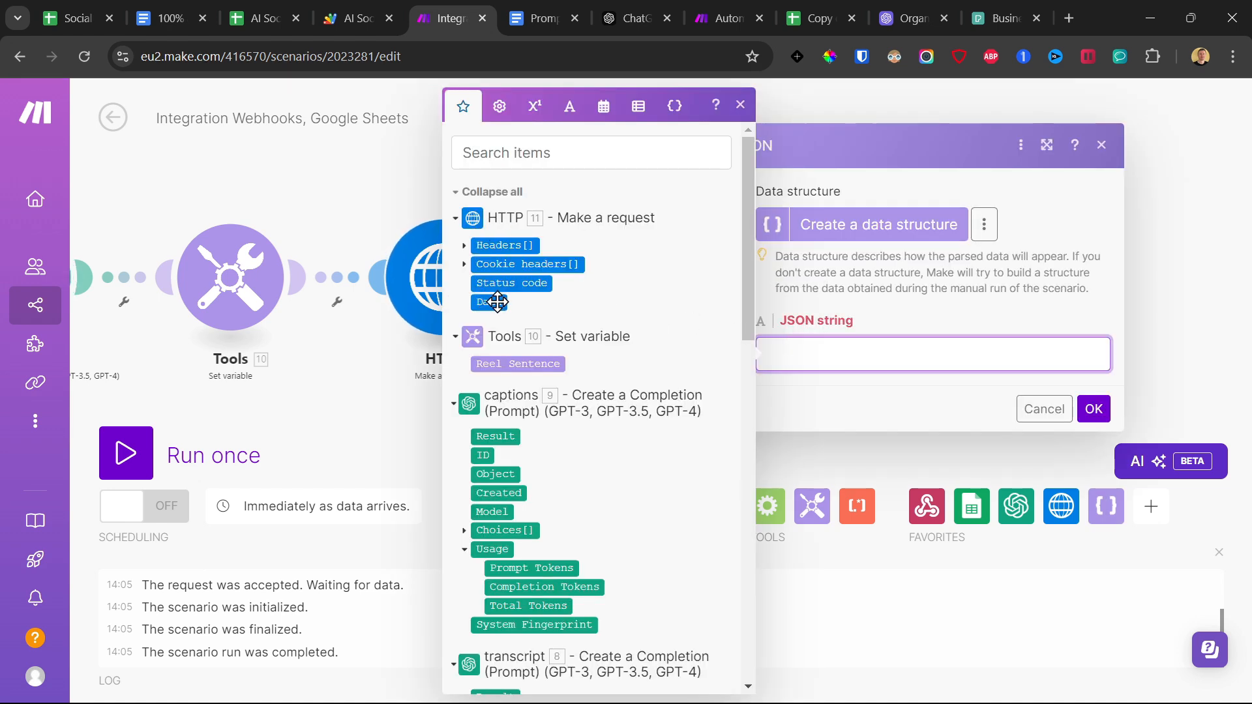
{"action": "left_click", "coordinate": [497, 301]}
{"action": "left_click", "coordinate": [1093, 409]}
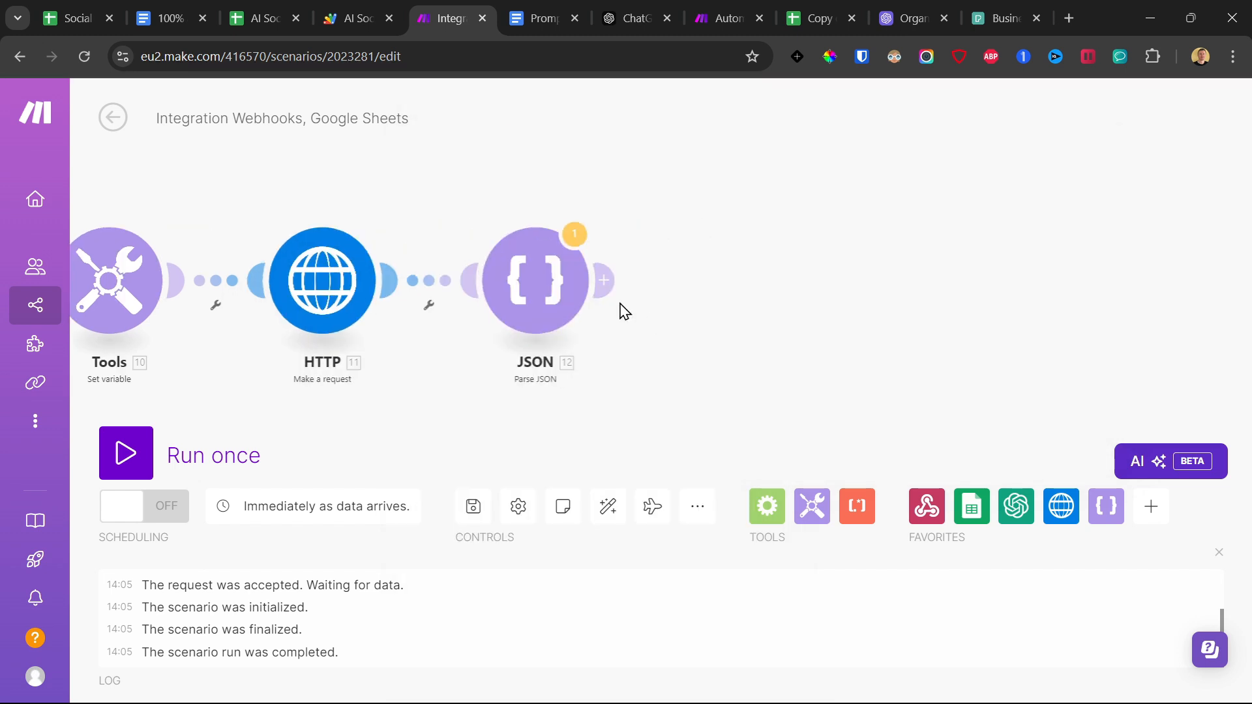
Add a Tools Set variable module after the JSON module and close its settings without naming the variable.
{"action": "left_click", "coordinate": [603, 280]}
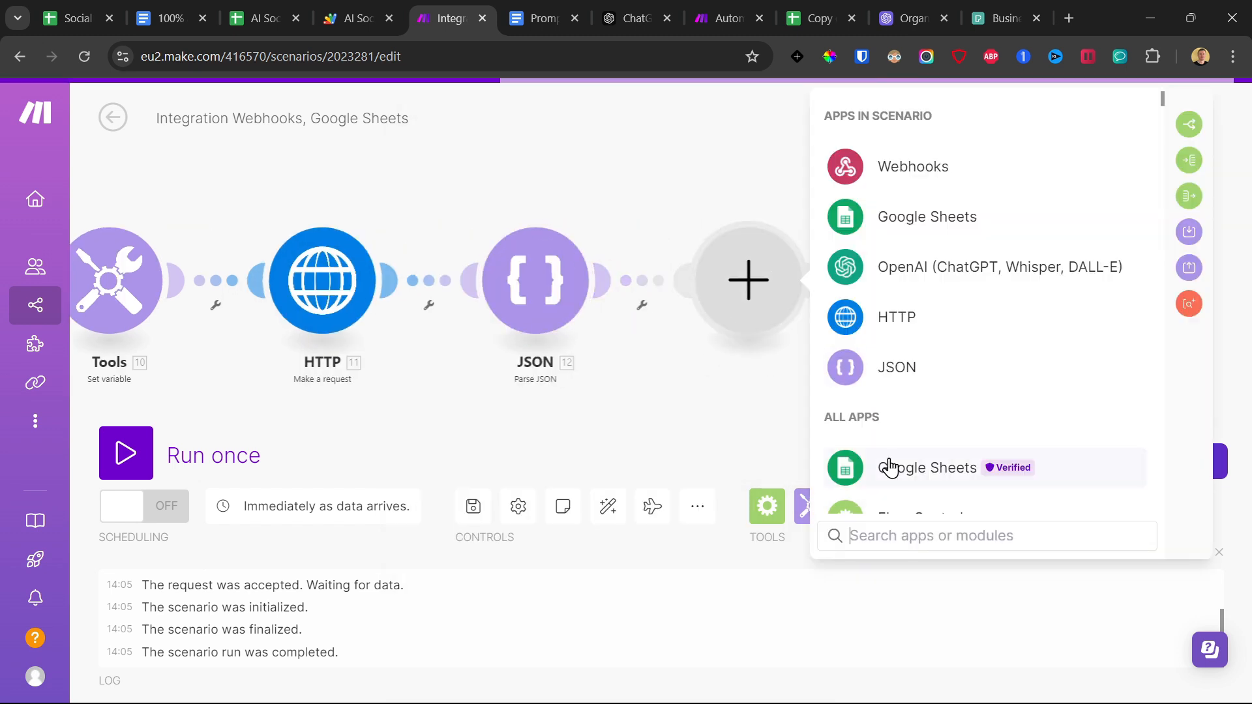
{"action": "type", "text": "tool"}
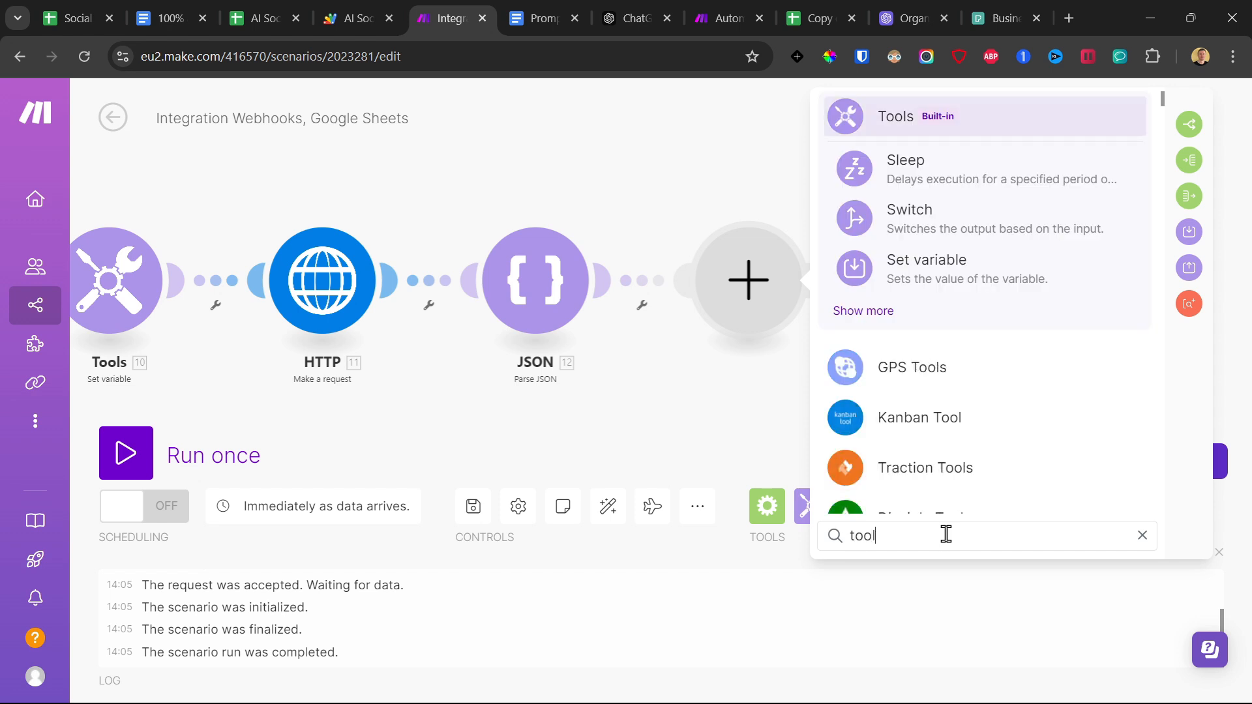
{"action": "left_click", "coordinate": [922, 271]}
{"action": "left_click", "coordinate": [925, 255]}
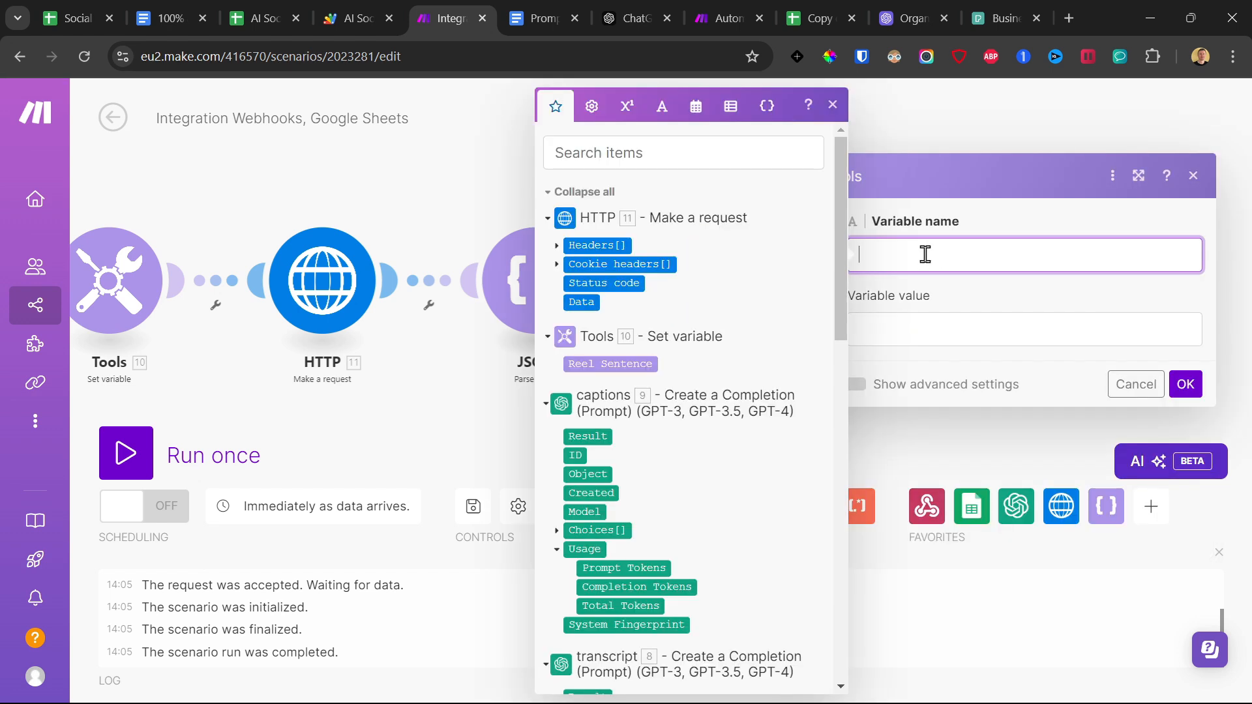
{"action": "left_click", "coordinate": [317, 194]}
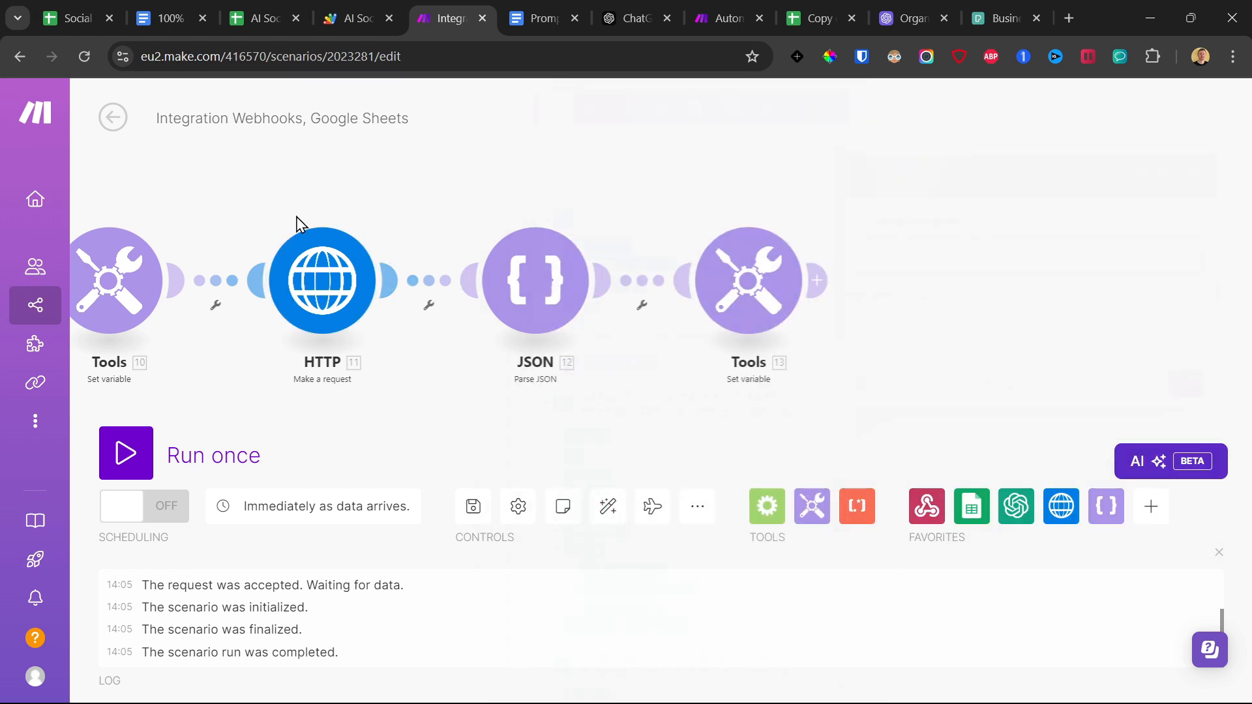
Look over the Pexels business video results again and return to the Make scenario.
{"action": "left_click", "coordinate": [976, 9]}
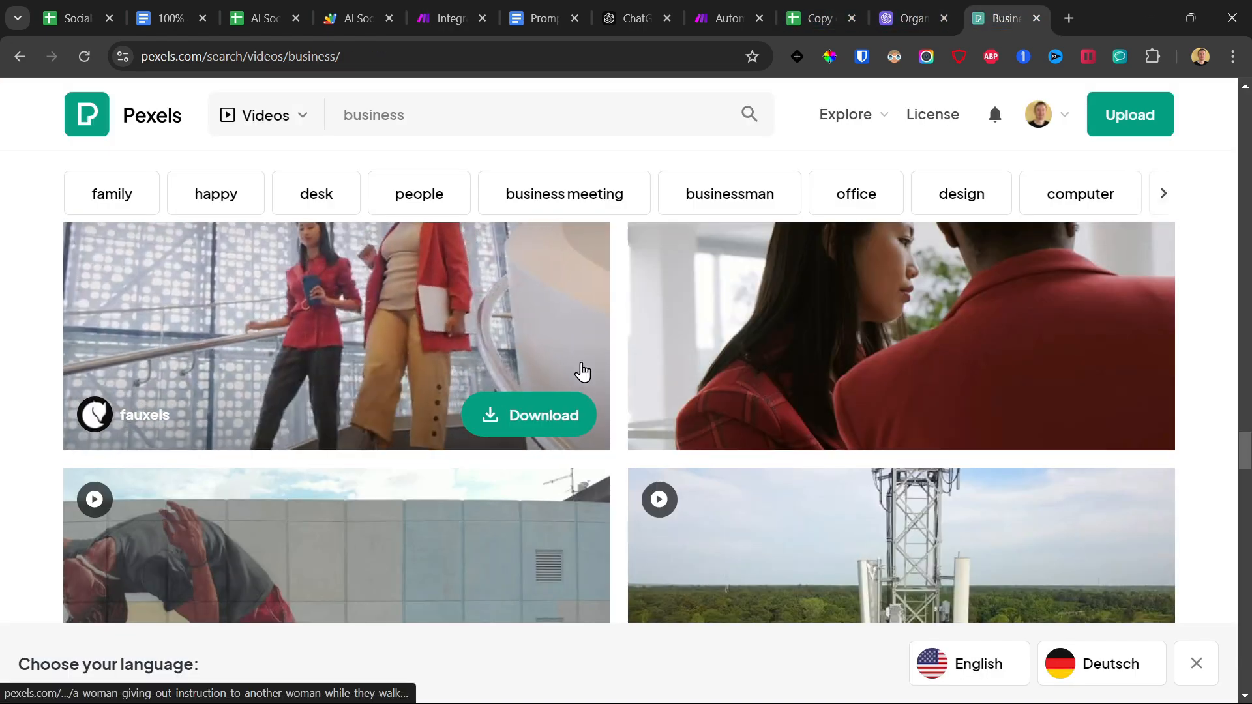
{"action": "scroll", "coordinate": [204, 517], "scroll_direction": "down", "scroll_amount": 5}
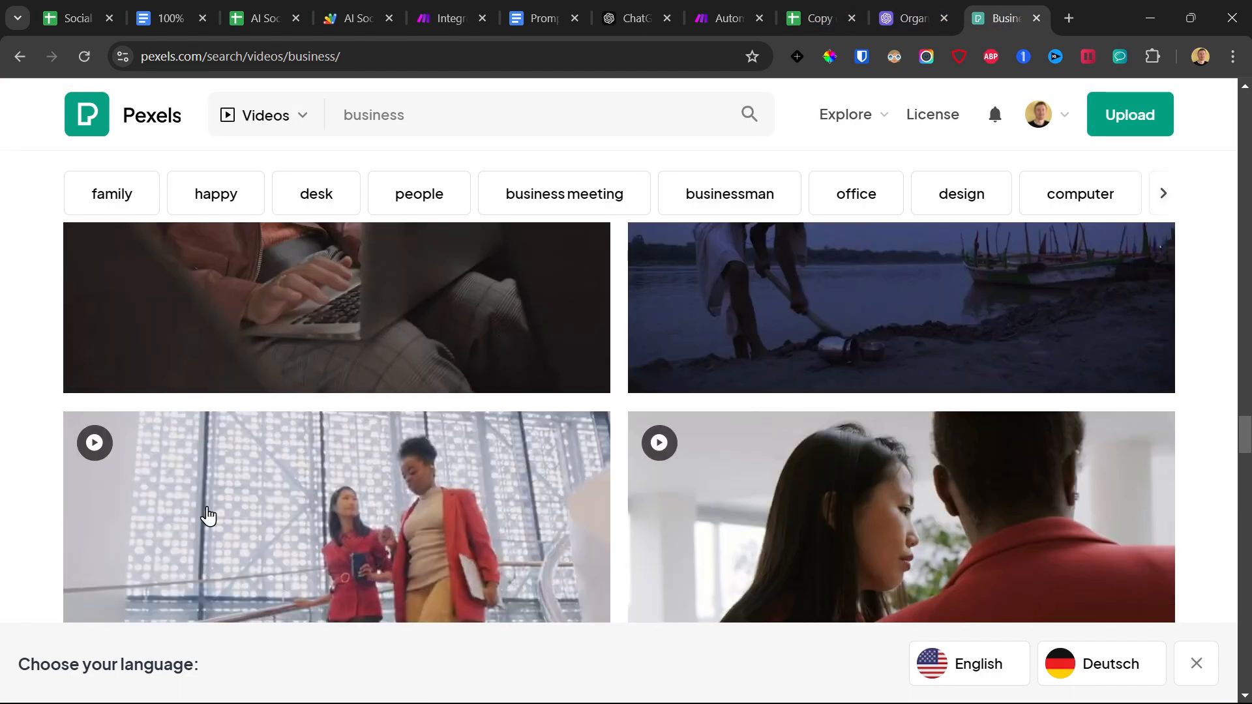
{"action": "left_click", "coordinate": [460, 8]}
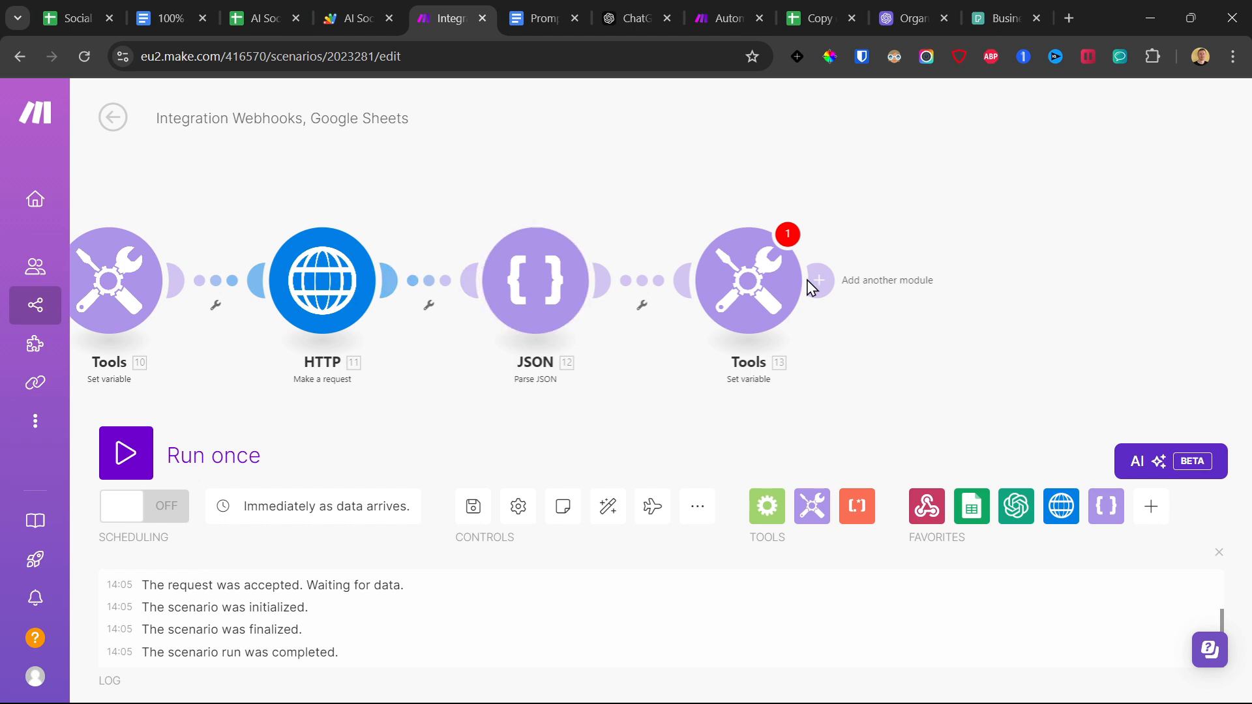
{"action": "left_click", "coordinate": [899, 9]}
{"action": "left_click", "coordinate": [992, 11]}
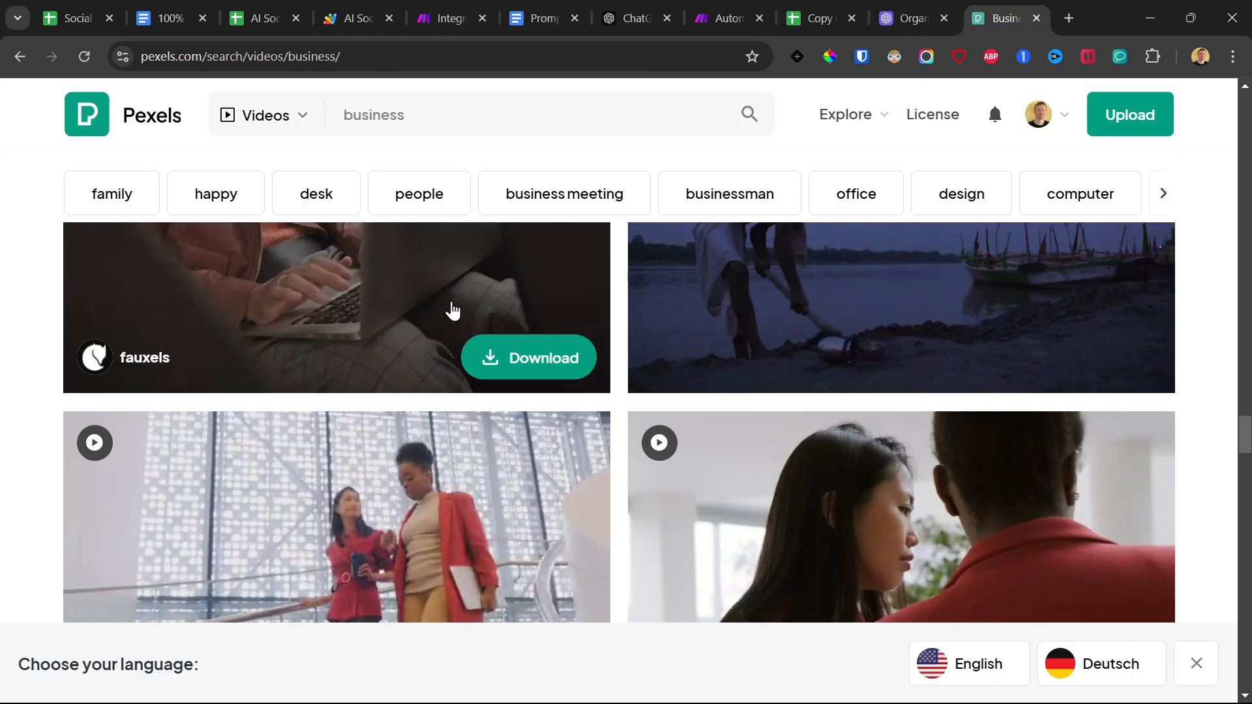
{"action": "left_click", "coordinate": [435, 9]}
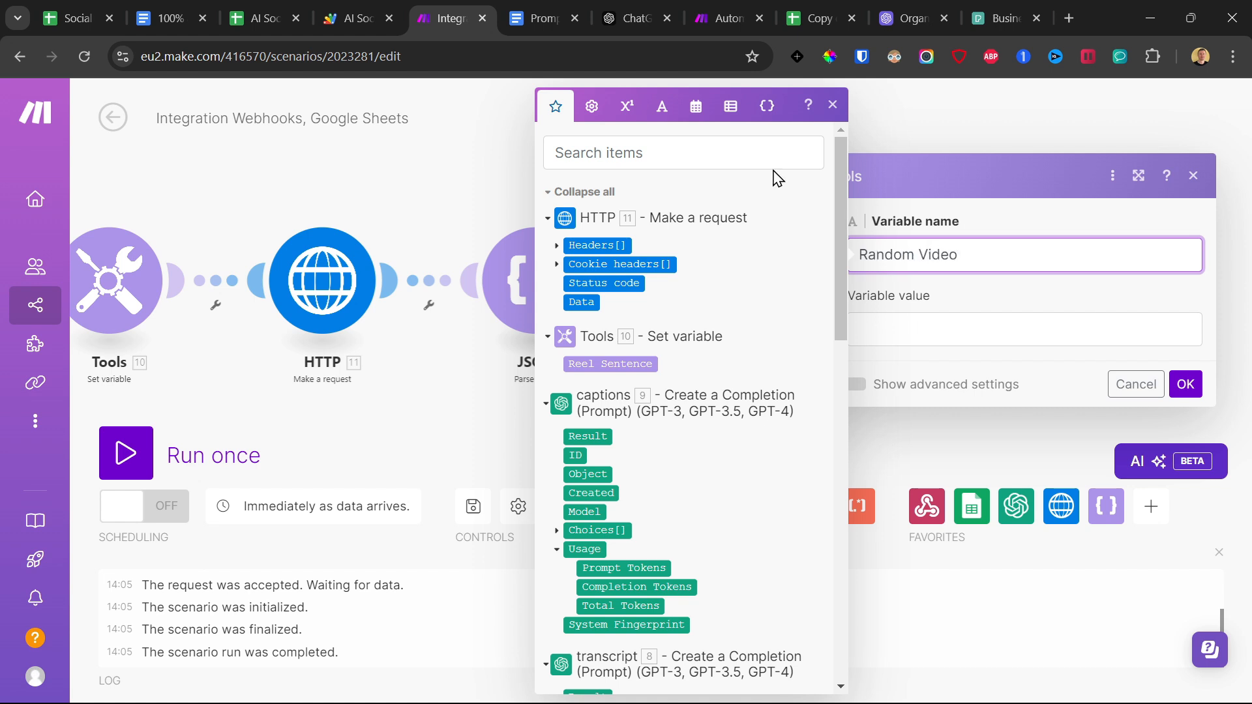
{"action": "left_click", "coordinate": [883, 334]}
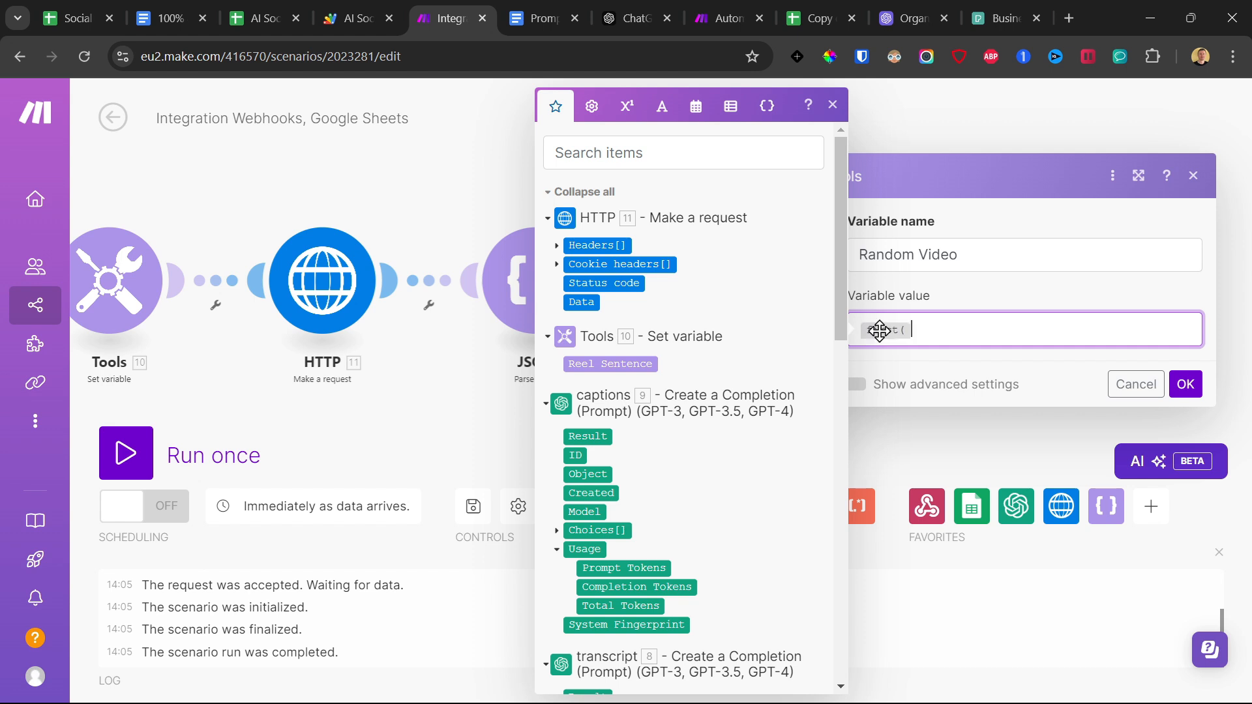
{"action": "mouse_move", "coordinate": [884, 335]}
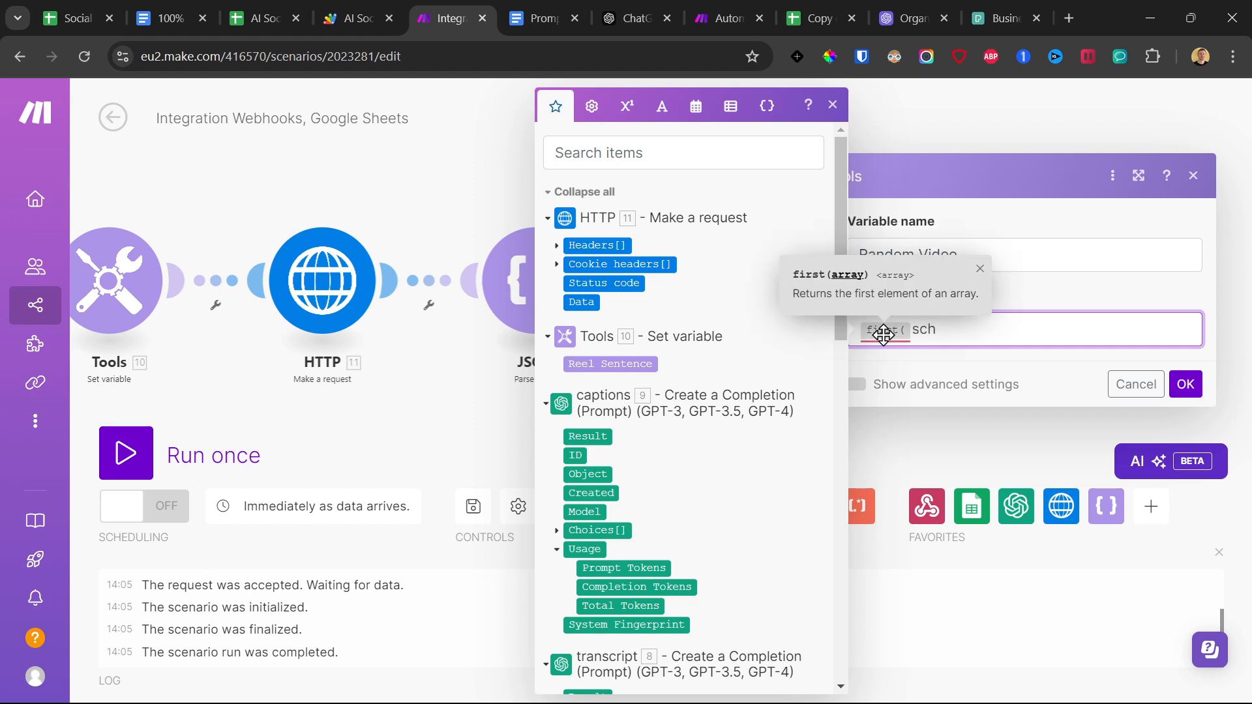
{"action": "type", "text": "shuffle("}
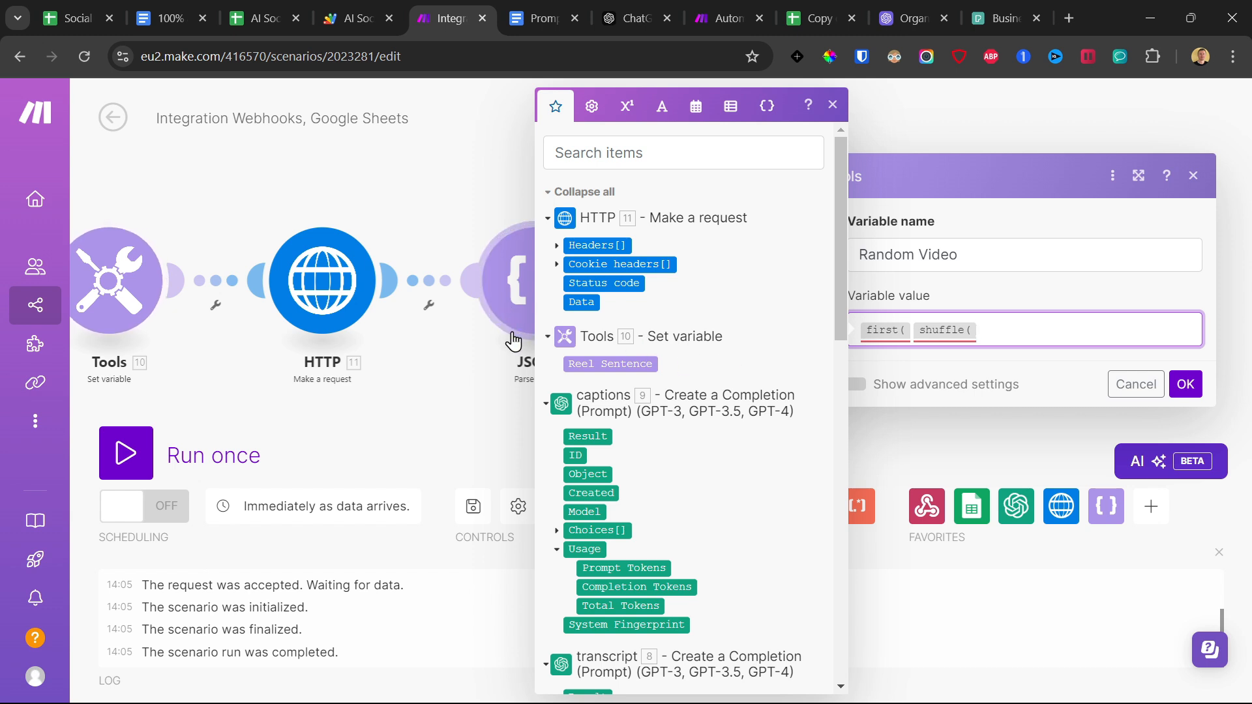
{"action": "left_click", "coordinate": [1174, 388]}
{"action": "left_click", "coordinate": [1050, 332]}
{"action": "key", "text": "BackSpace"}
{"action": "key", "text": "BackSpace"}
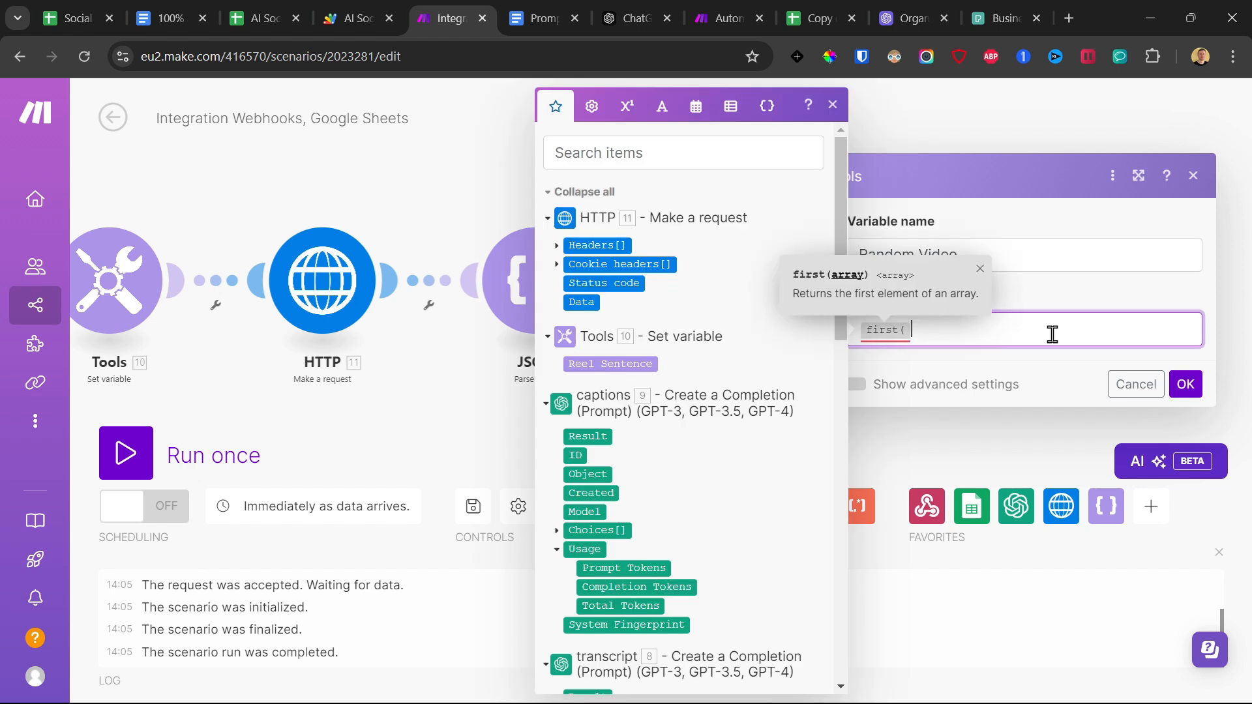
Confirm the Set variable module named Random Video with an empty value and save the scenario.
{"action": "left_click", "coordinate": [1171, 389]}
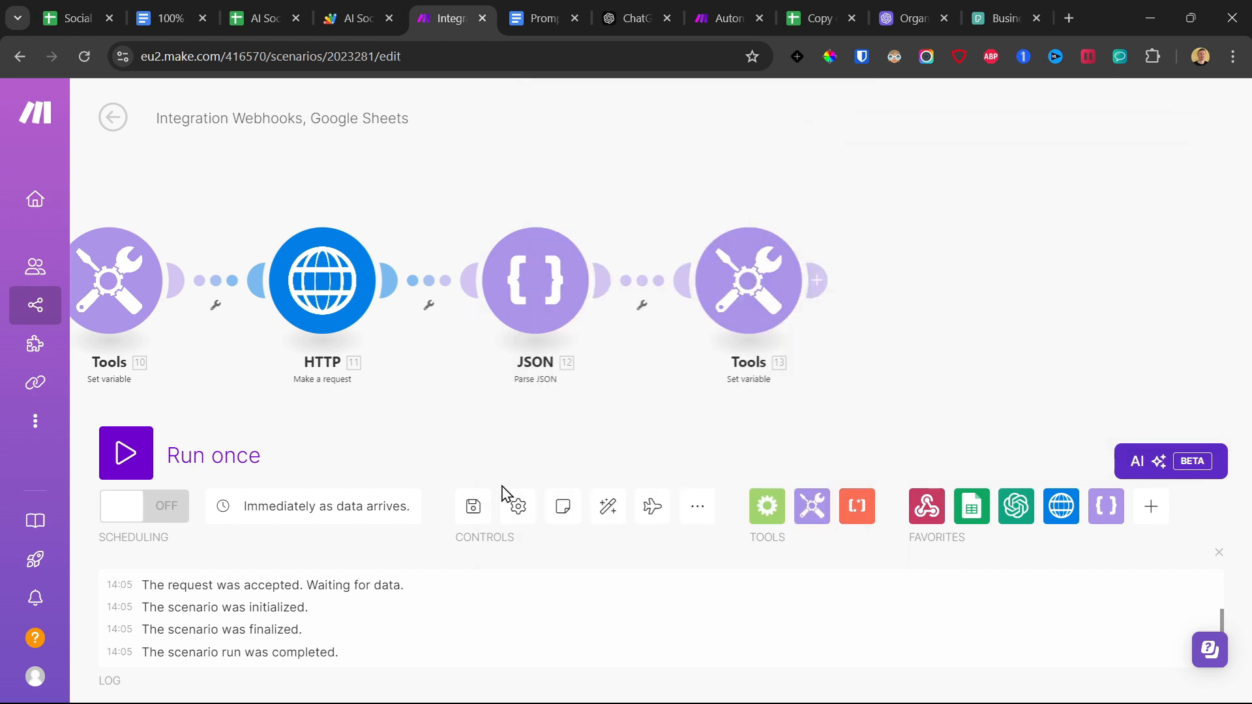
{"action": "left_click", "coordinate": [473, 506]}
{"action": "scroll", "coordinate": [410, 412], "scroll_direction": "down", "scroll_amount": 3}
{"action": "left_click_drag", "start_coordinate": [431, 421], "coordinate": [755, 354]}
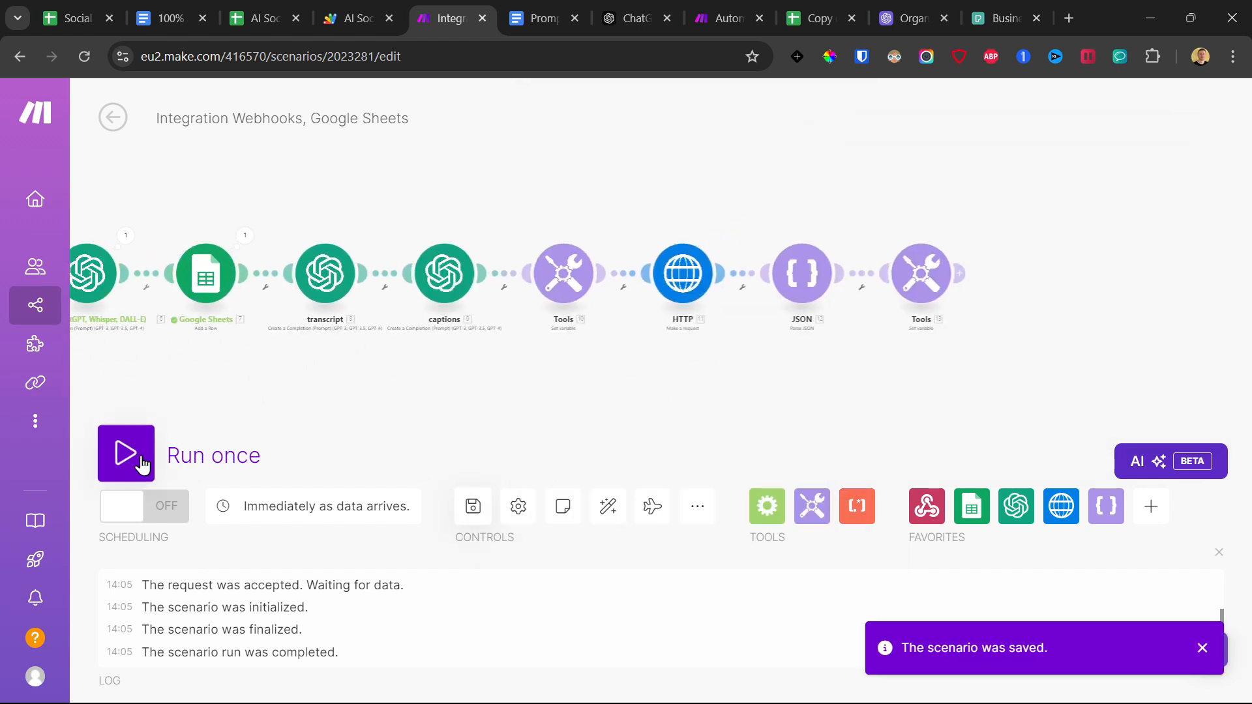
Run the scenario once, sending it data by executing rotateAndSendData in Apps Script, and watch the run in Make.
{"action": "left_click", "coordinate": [142, 464]}
{"action": "left_click", "coordinate": [476, 520]}
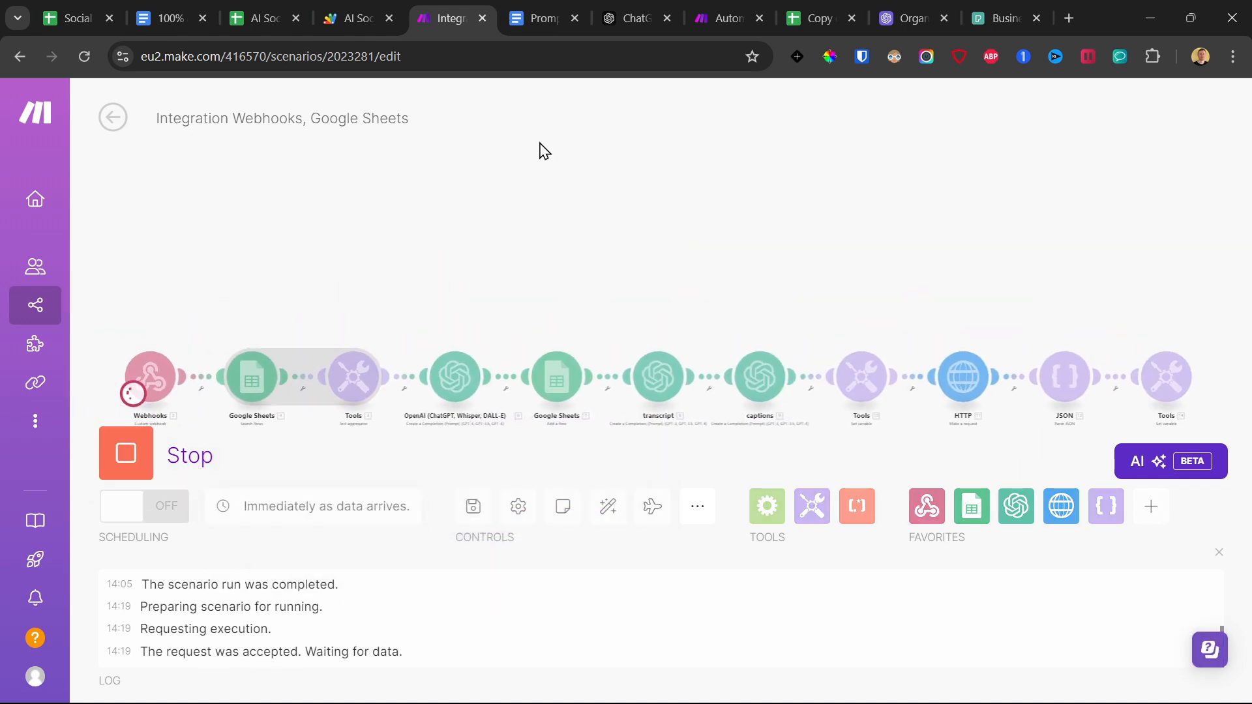
{"action": "left_click", "coordinate": [358, 17]}
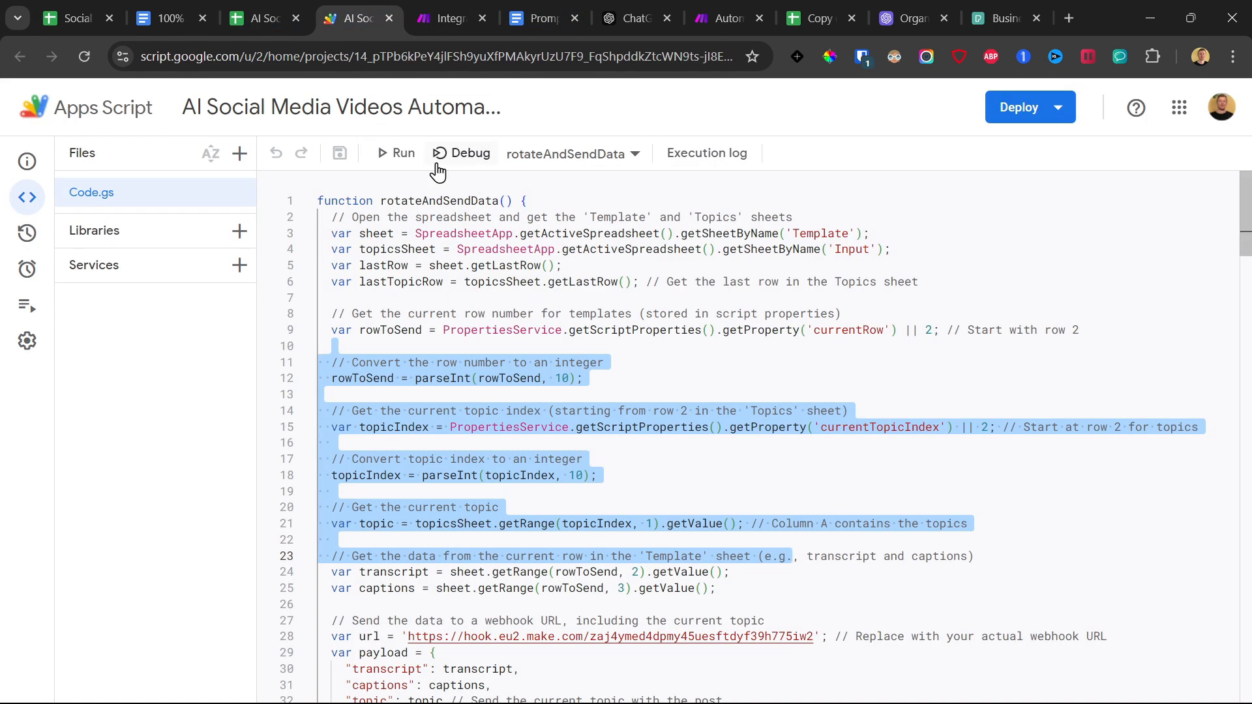
{"action": "left_click", "coordinate": [395, 152]}
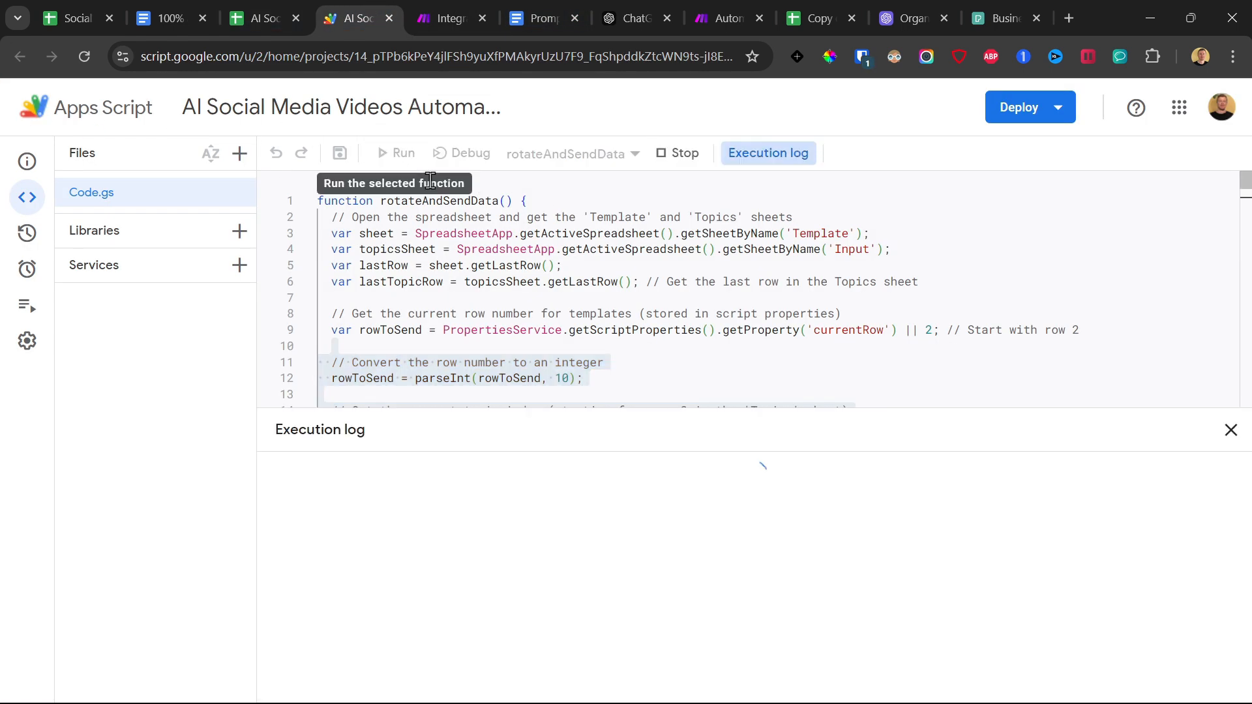
{"action": "left_click", "coordinate": [444, 14]}
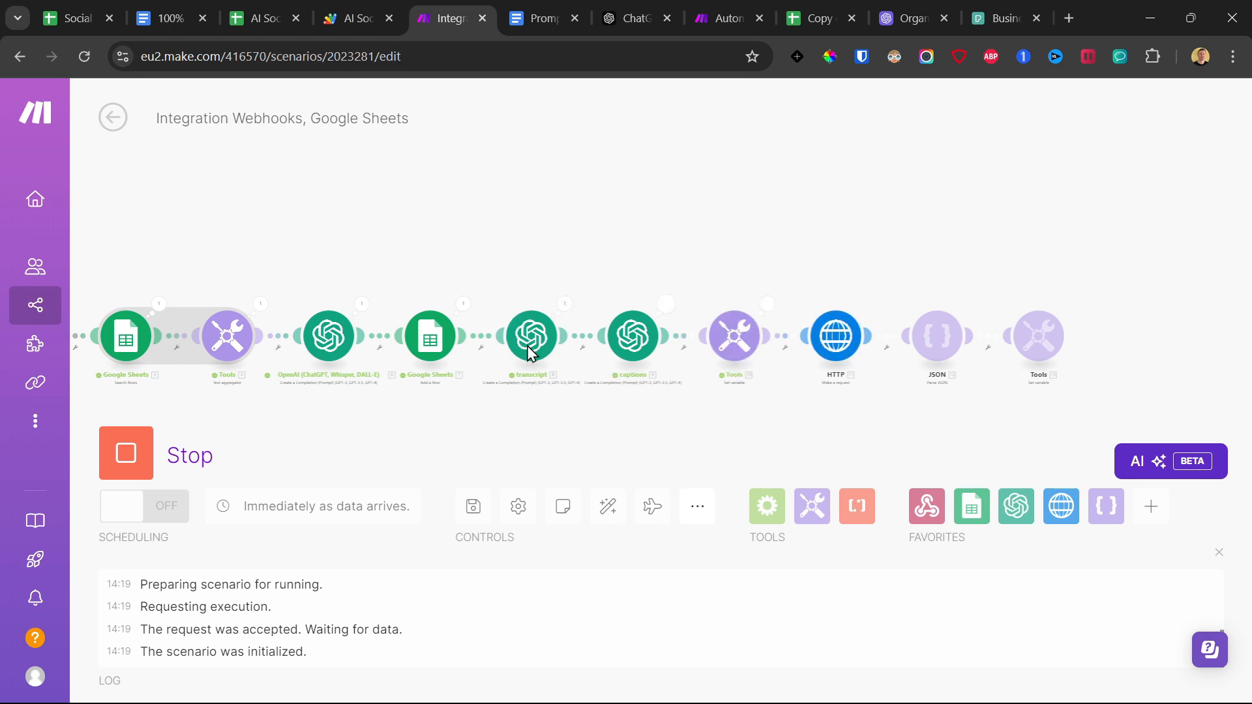
{"action": "left_click", "coordinate": [665, 305]}
{"action": "scroll", "coordinate": [891, 388], "scroll_direction": "down", "scroll_amount": 3}
{"action": "left_click", "coordinate": [597, 233]}
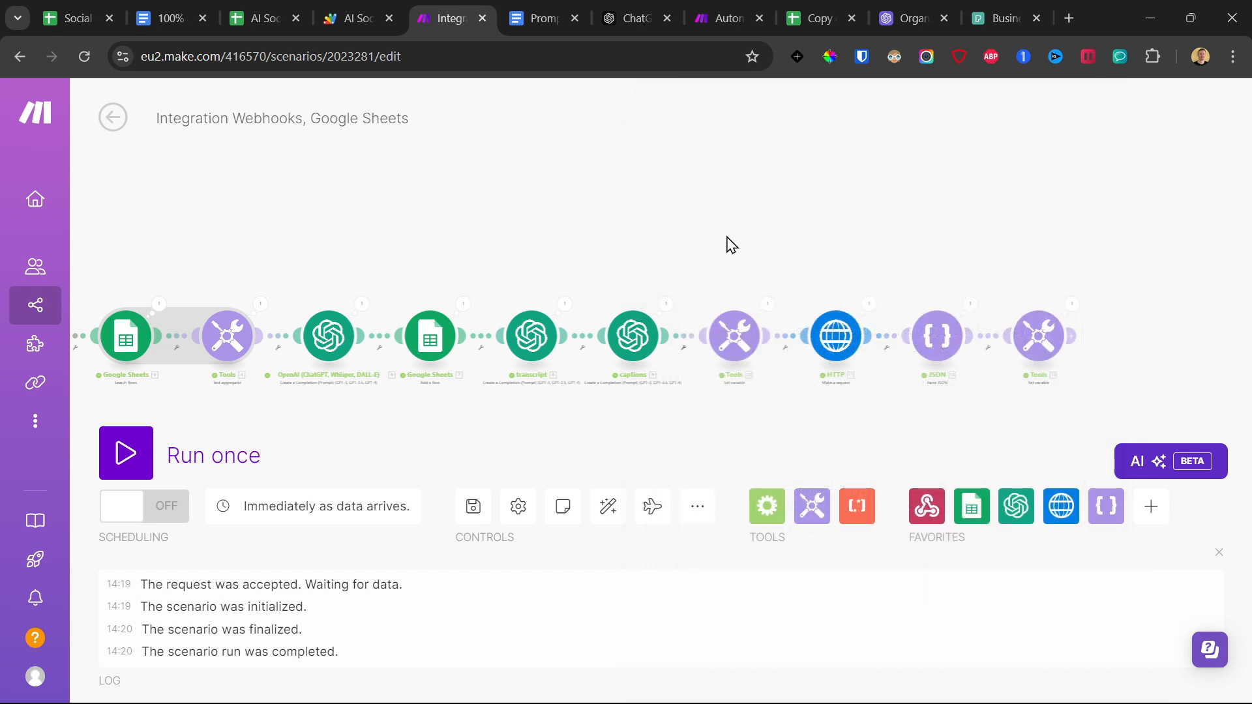
Set the Random Video variable's value to first(shuffle(videos[])), using the videos array from the Parse JSON module.
{"action": "left_click_drag", "start_coordinate": [894, 278], "coordinate": [672, 264]}
{"action": "left_click_drag", "start_coordinate": [916, 332], "coordinate": [760, 324]}
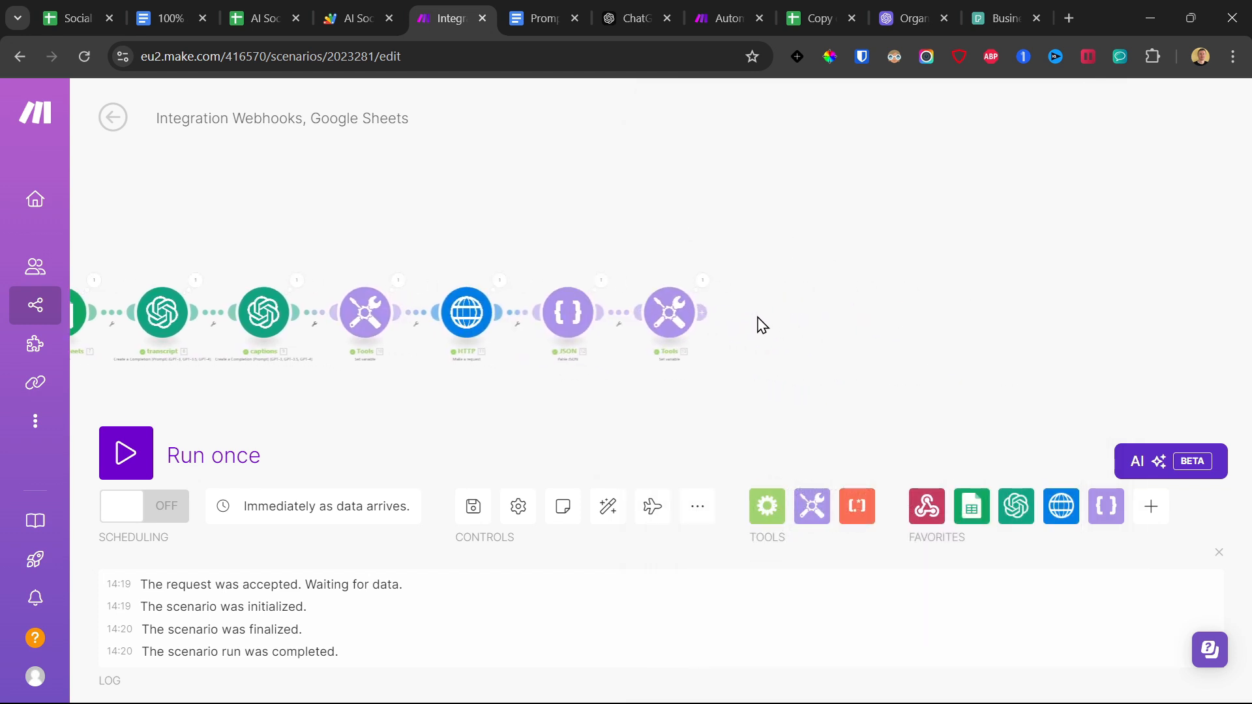
{"action": "scroll", "coordinate": [760, 324], "scroll_direction": "up", "scroll_amount": 2}
{"action": "left_click", "coordinate": [680, 309]}
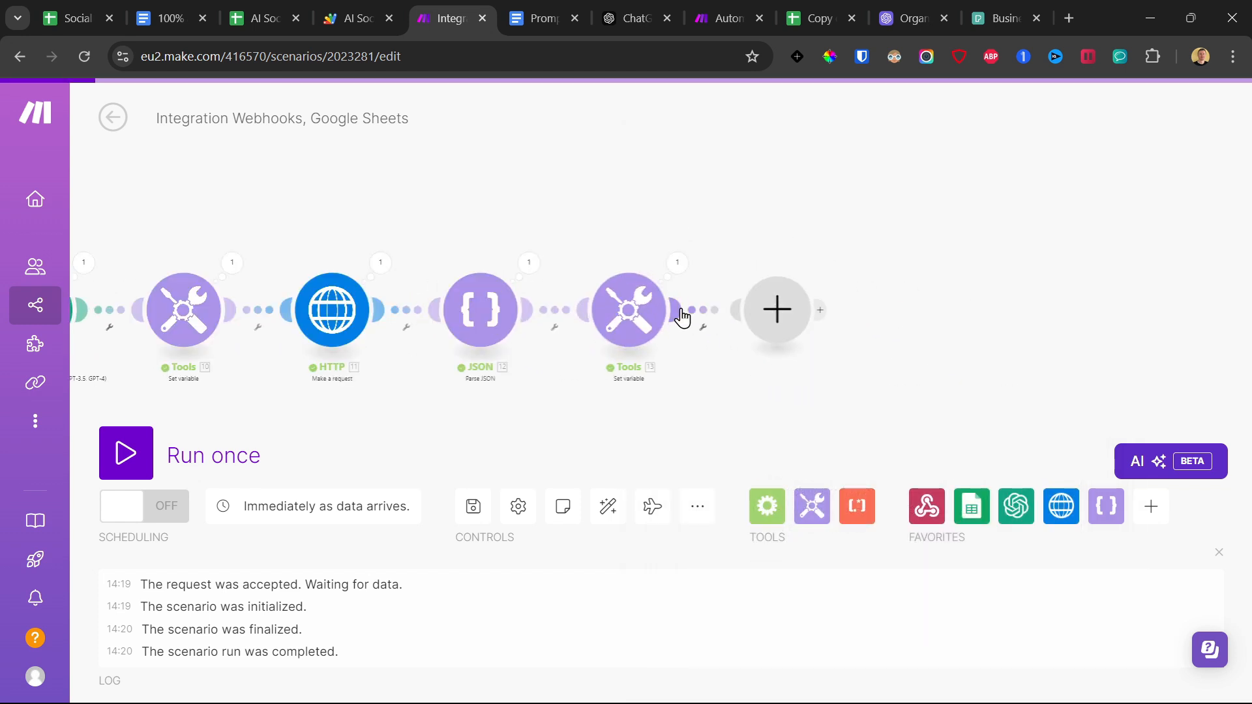
{"action": "left_click", "coordinate": [628, 300]}
{"action": "left_click", "coordinate": [770, 362]}
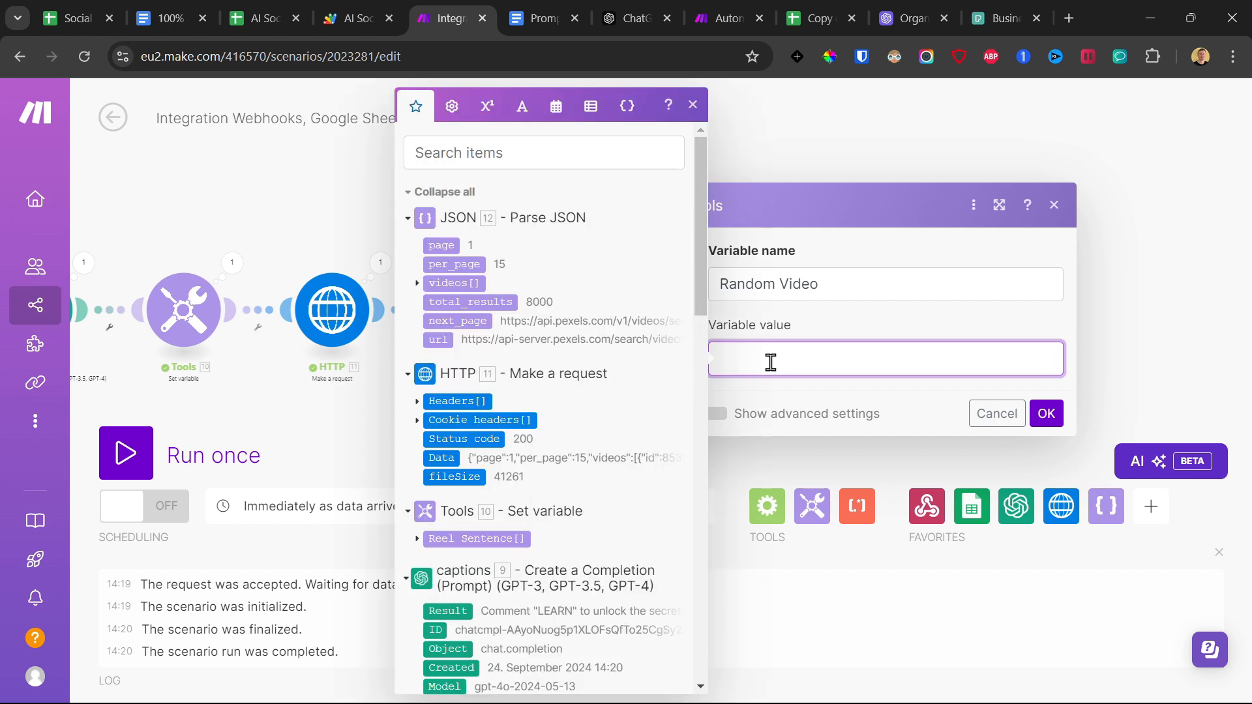
{"action": "type", "text": "first( shuffle"}
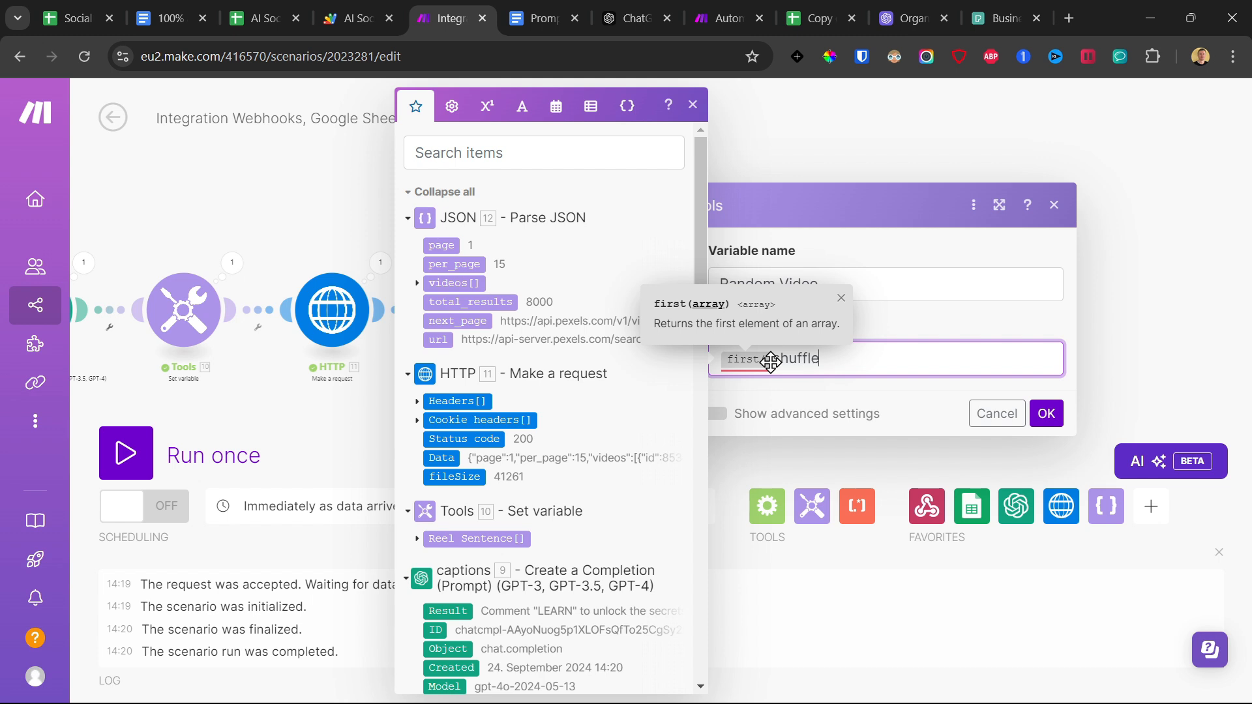
{"action": "type", "text": "("}
{"action": "left_click", "coordinate": [461, 282]}
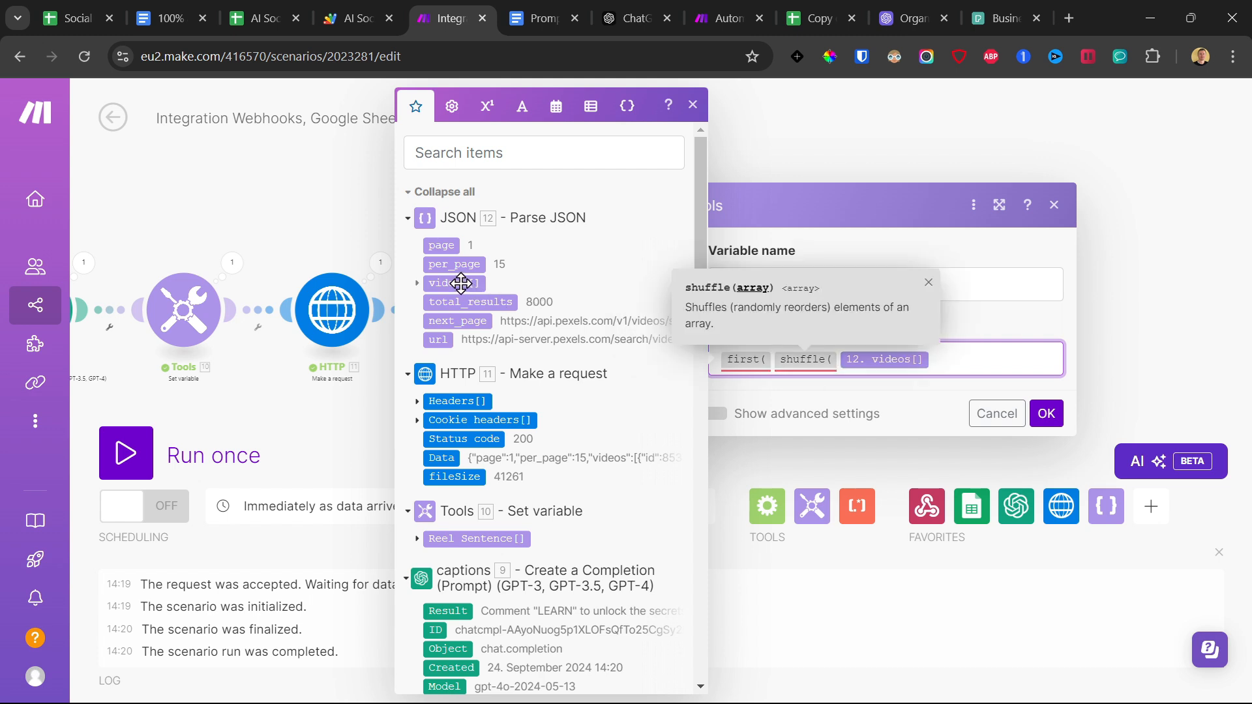
{"action": "type", "text": "))"}
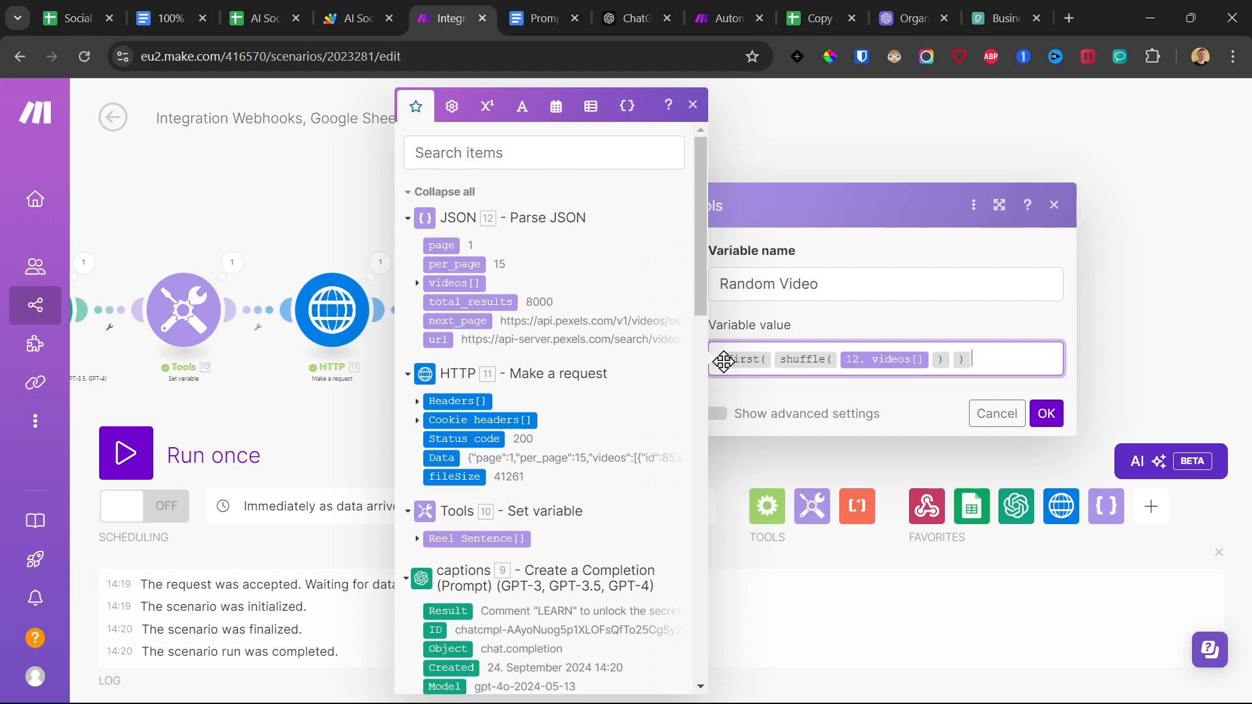
Browse the Pexels business videos from which a random clip is picked and return to the Make scenario.
{"action": "left_click", "coordinate": [1002, 18]}
{"action": "scroll", "coordinate": [904, 457], "scroll_direction": "up", "scroll_amount": 20}
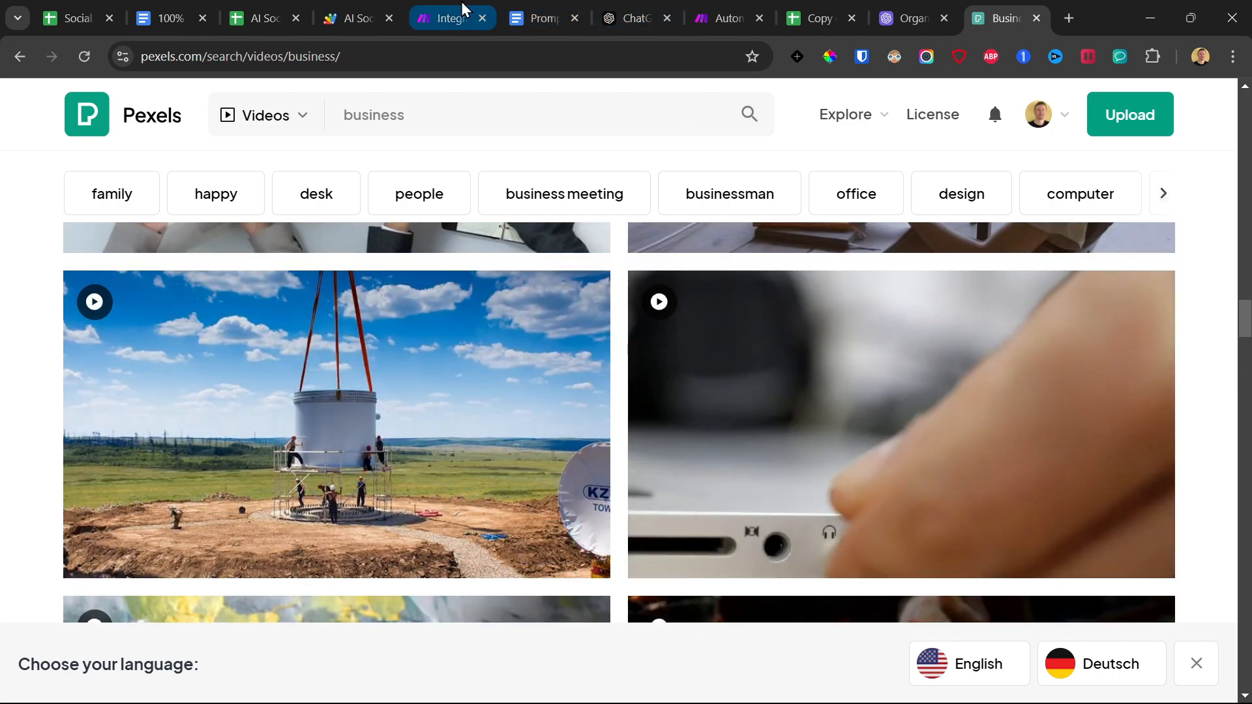
{"action": "scroll", "coordinate": [279, 279], "scroll_direction": "down", "scroll_amount": 5}
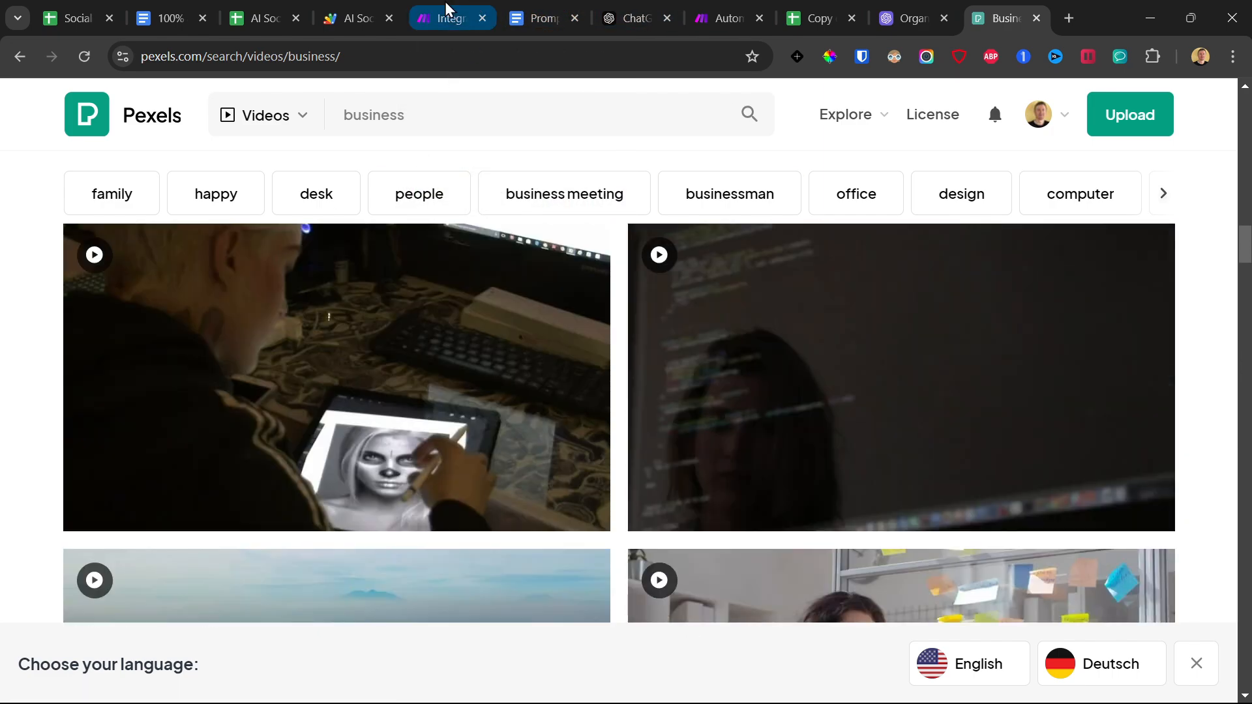
{"action": "left_click", "coordinate": [444, 14]}
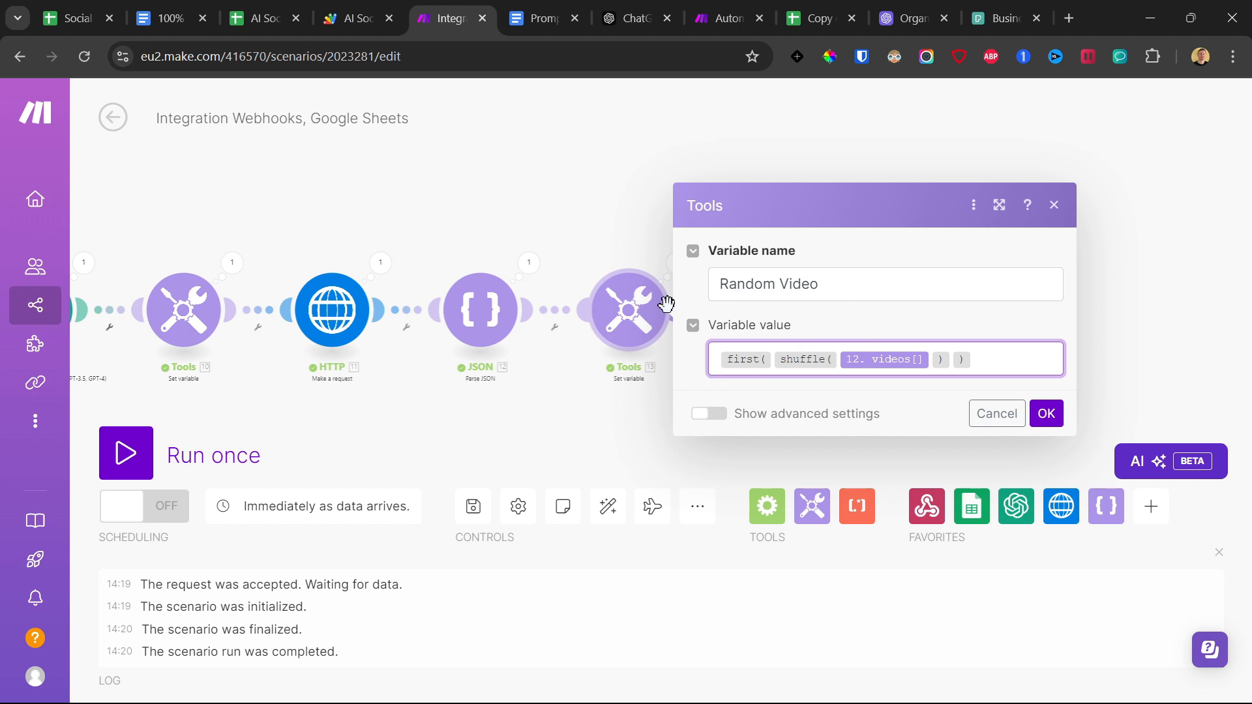
Confirm the Random Video variable and add an ElevenLabs Create a Speech Synthesis module after it.
{"action": "left_click", "coordinate": [1046, 415]}
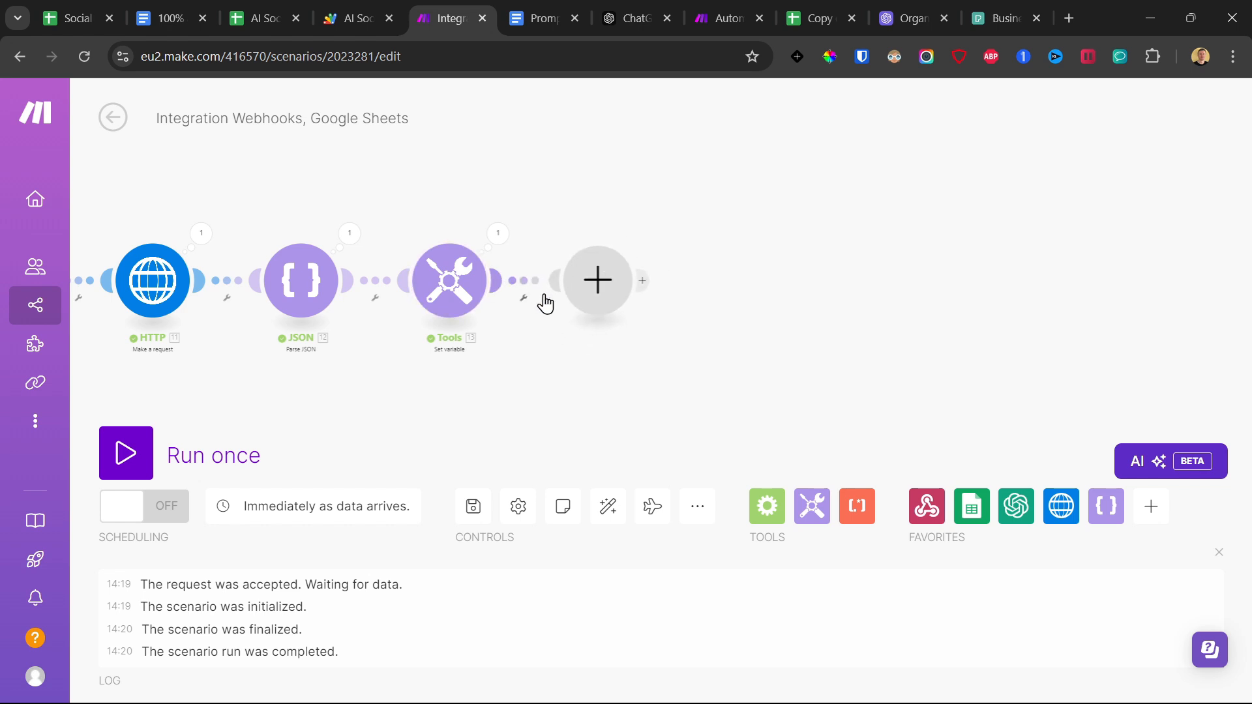
{"action": "left_click", "coordinate": [597, 281]}
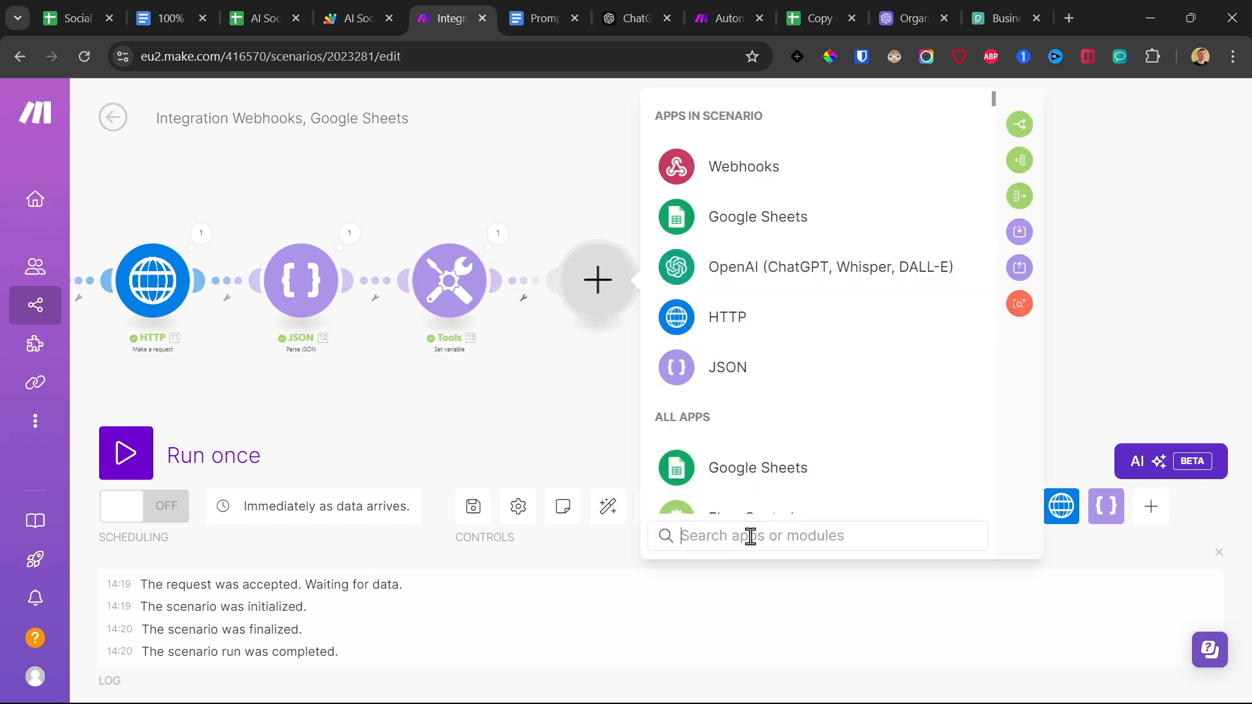
{"action": "type", "text": "eleve"}
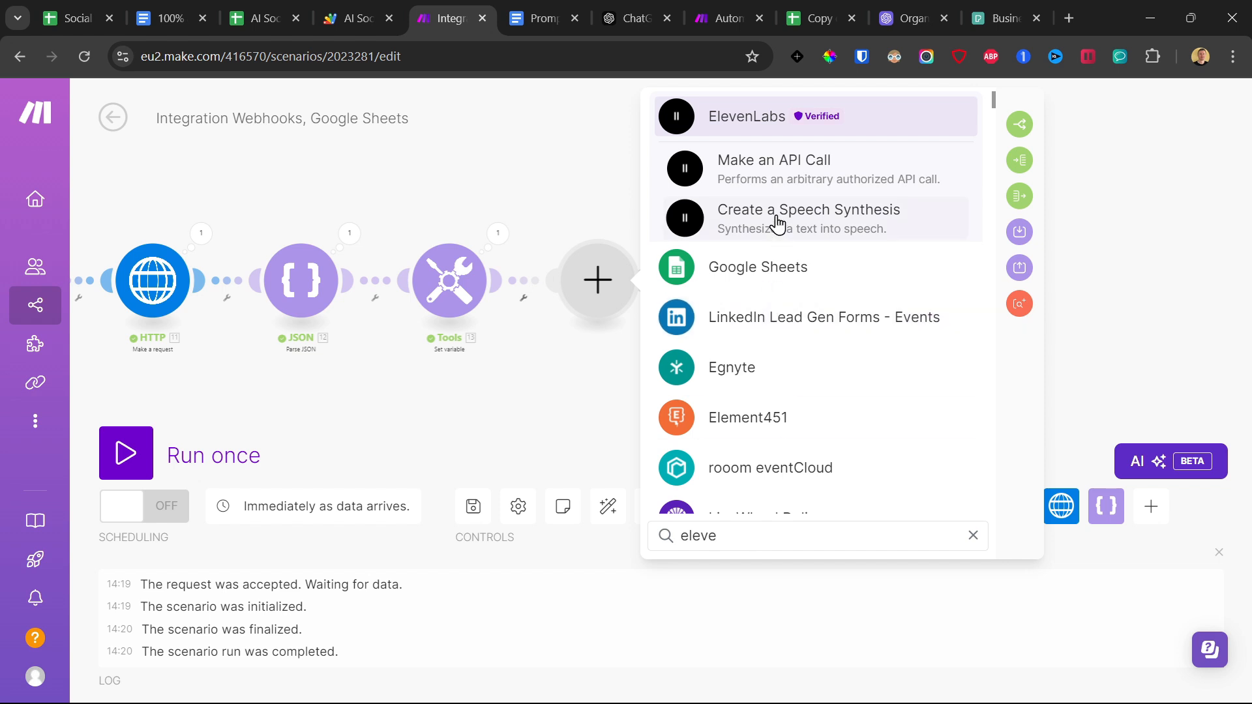
{"action": "left_click", "coordinate": [778, 224]}
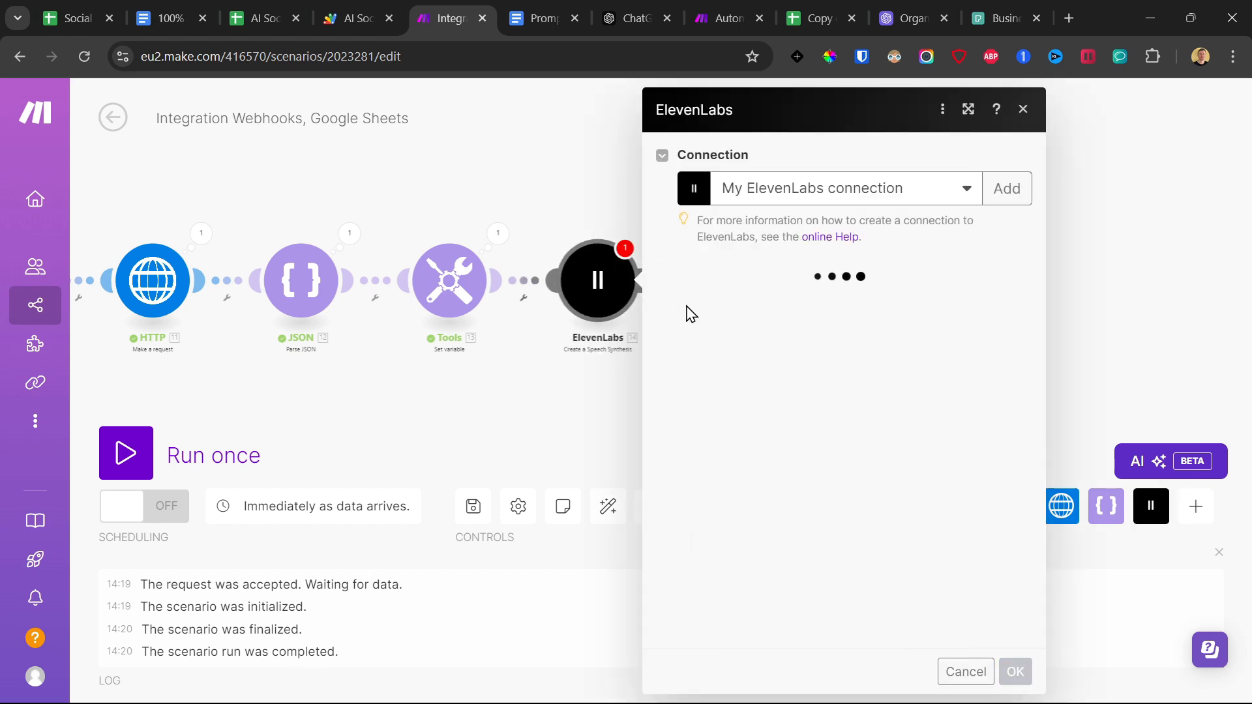
Open the ElevenLabs website in a new tab and examine its subscription plans and account options.
{"action": "left_click", "coordinate": [1069, 18]}
{"action": "type", "text": "elevenlabs.io/app/dubbing"}
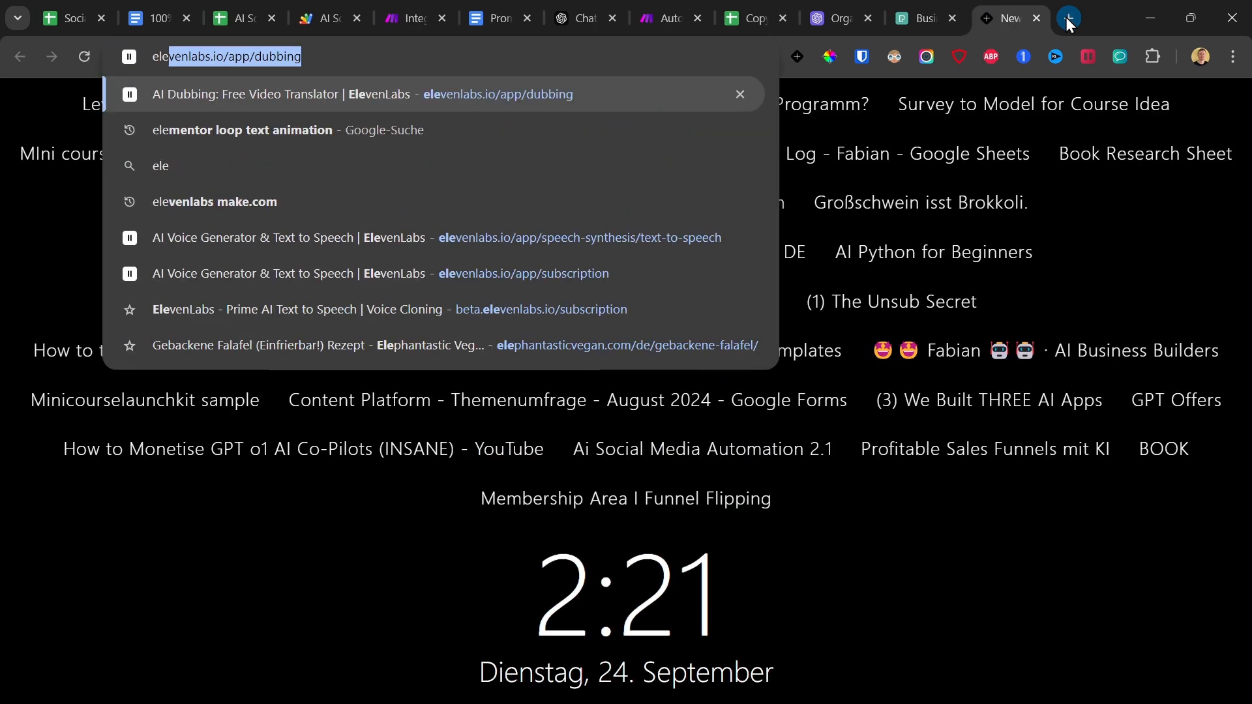
{"action": "key", "text": "Return"}
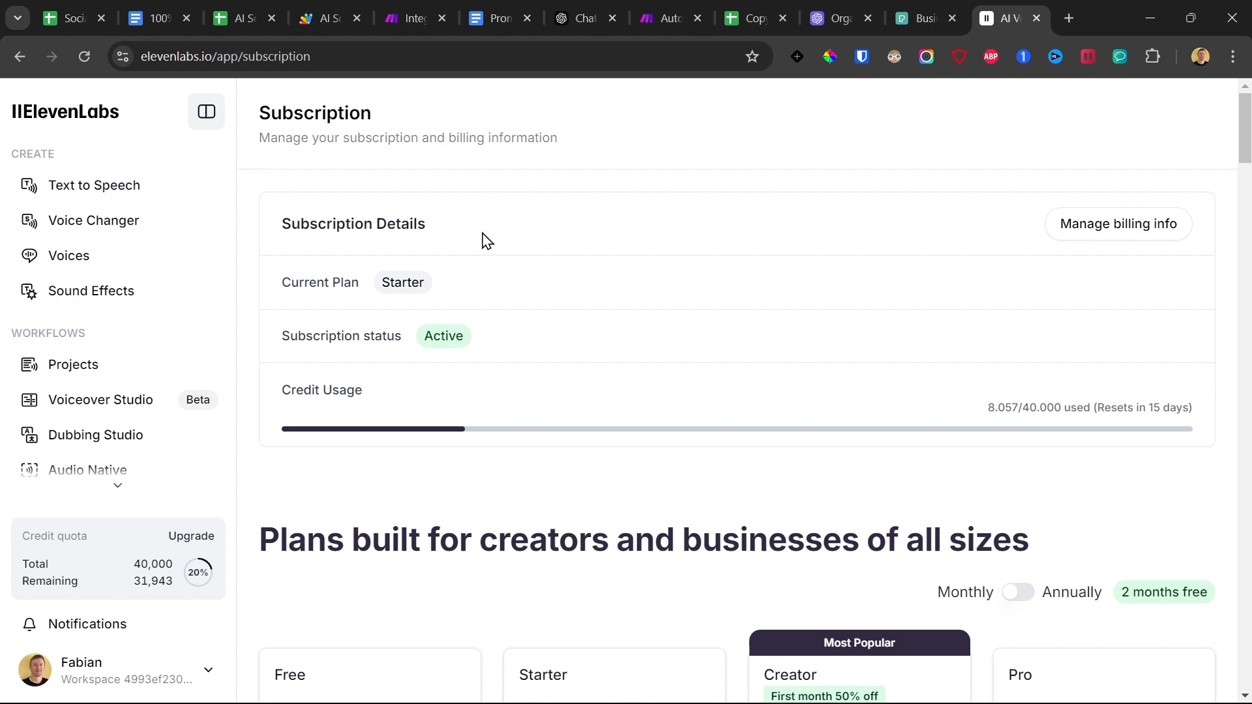
{"action": "scroll", "coordinate": [358, 316], "scroll_direction": "down", "scroll_amount": 7}
{"action": "left_click_drag", "start_coordinate": [390, 528], "coordinate": [290, 530]}
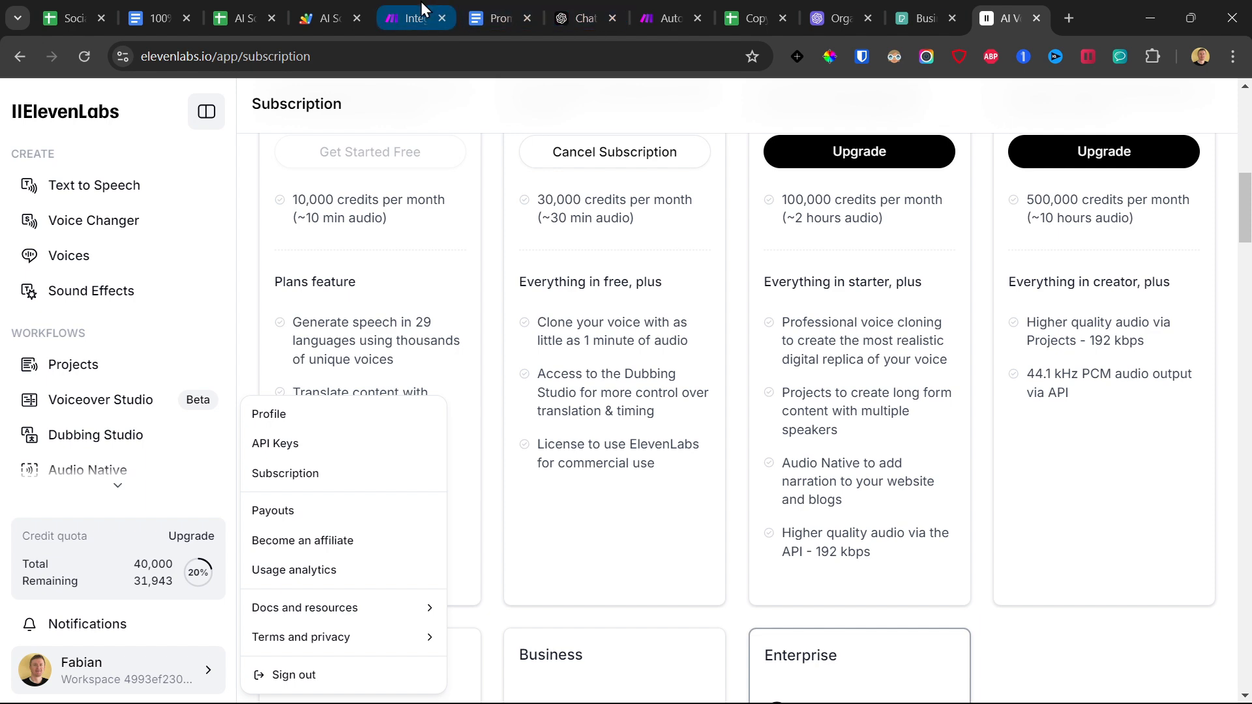
Check the Voice setting of the ElevenLabs module in Make and return to the ElevenLabs subscription page.
{"action": "left_click", "coordinate": [443, 8]}
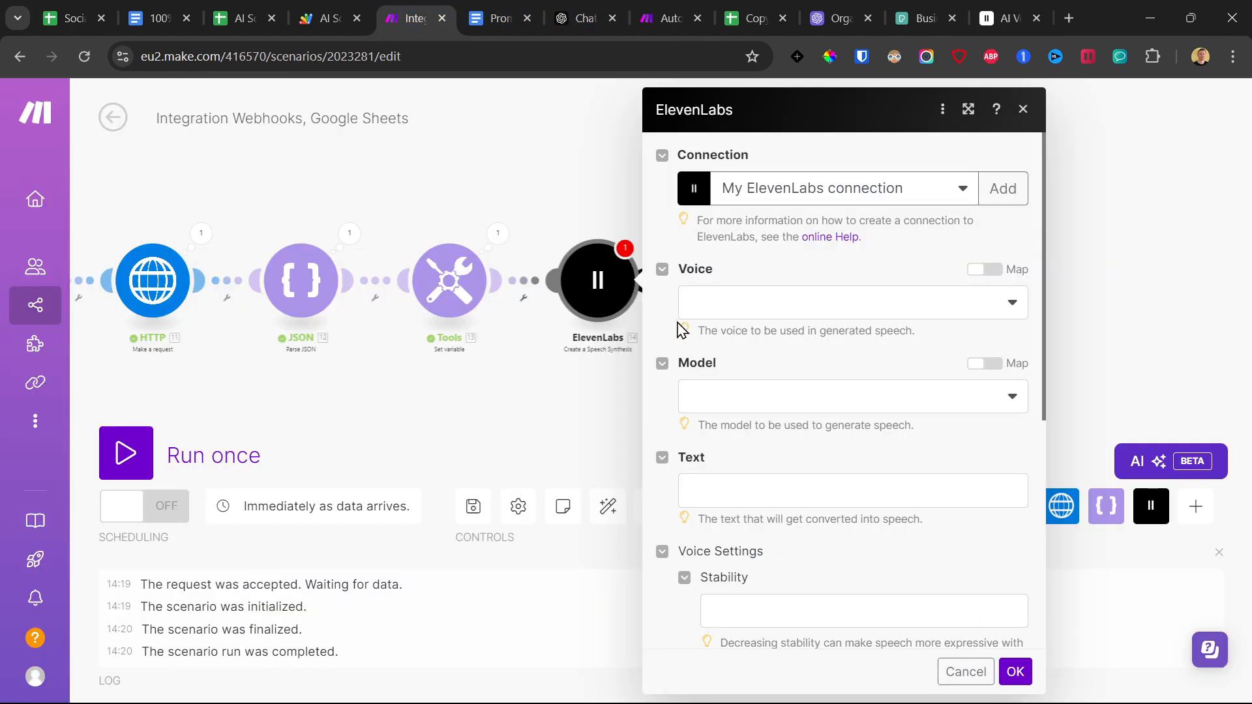
{"action": "left_click", "coordinate": [756, 304]}
{"action": "left_click", "coordinate": [1001, 18]}
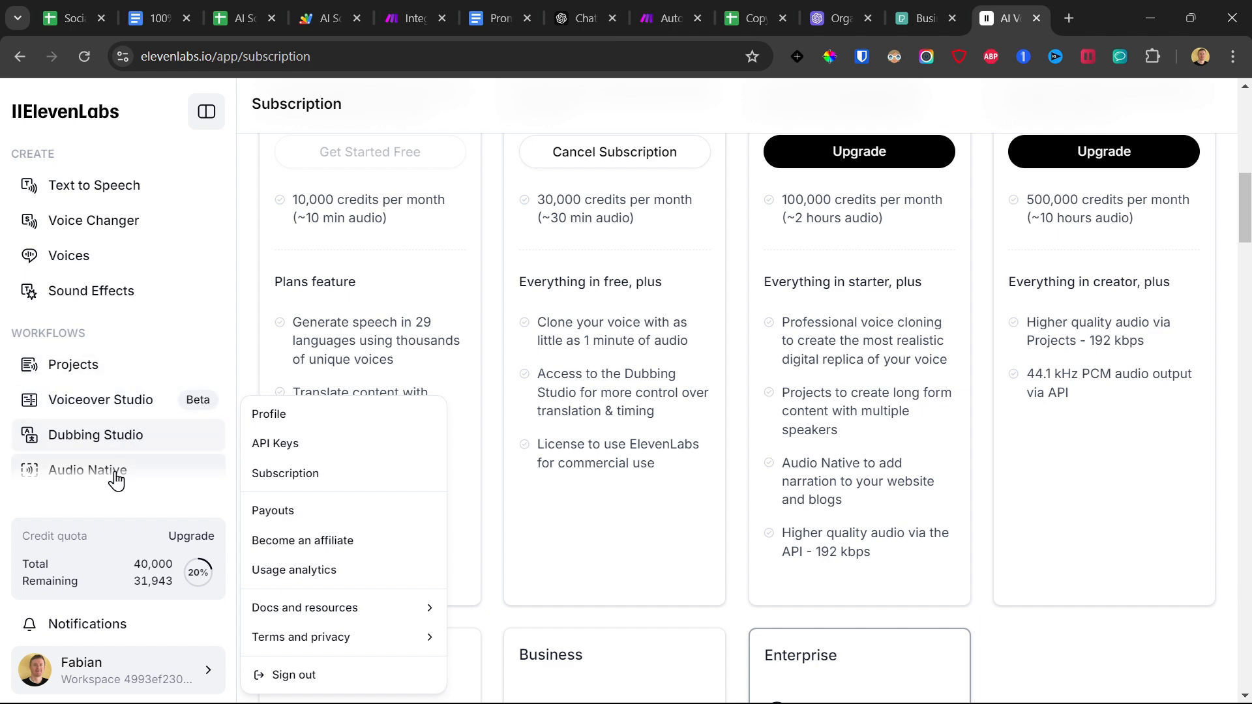
{"action": "left_click", "coordinate": [342, 326]}
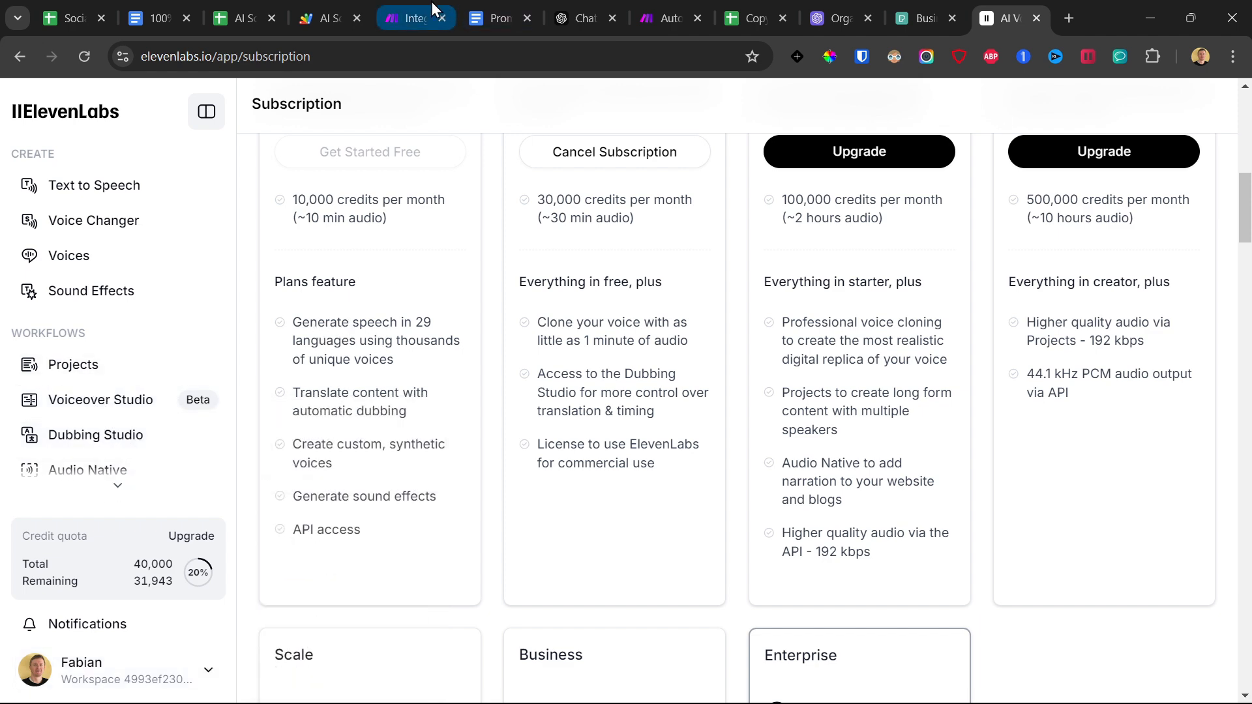
Return to the Make scenario and set the ElevenLabs voice to premade/George and the model to Eleven Multilingual v2 (eleven_multilingual_v2).
{"action": "left_click", "coordinate": [401, 15]}
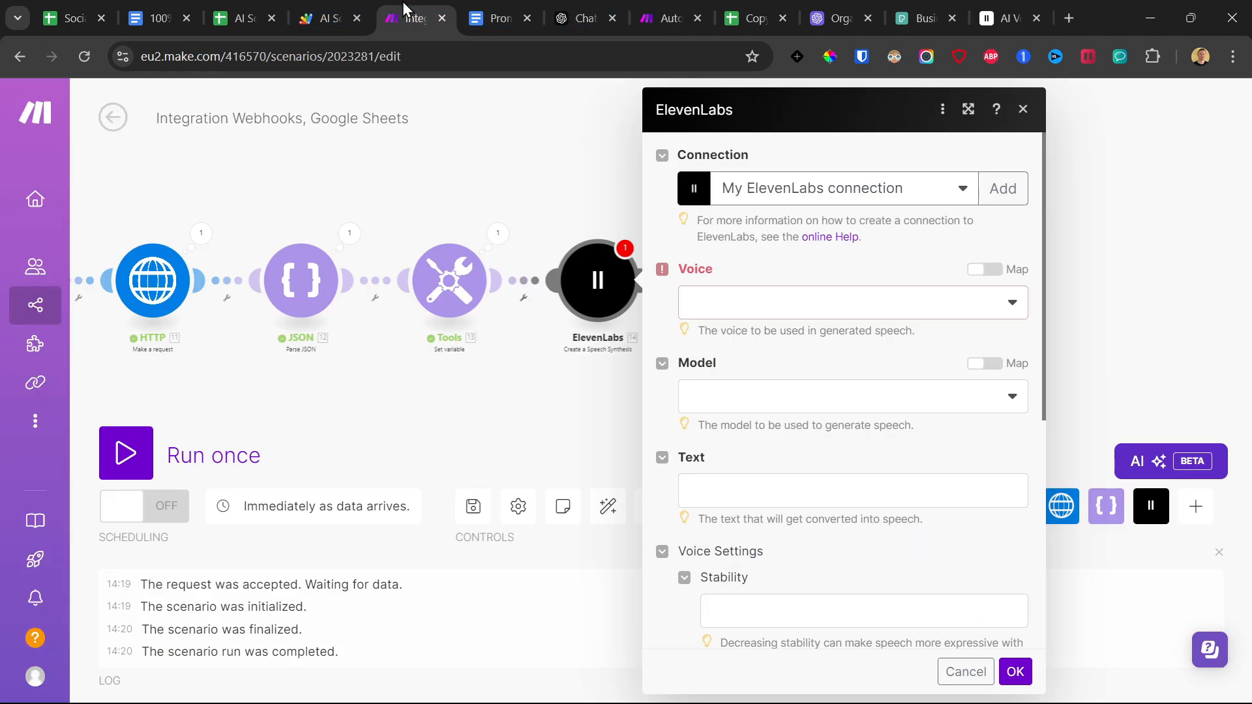
{"action": "left_click", "coordinate": [762, 308]}
{"action": "left_click", "coordinate": [779, 517]}
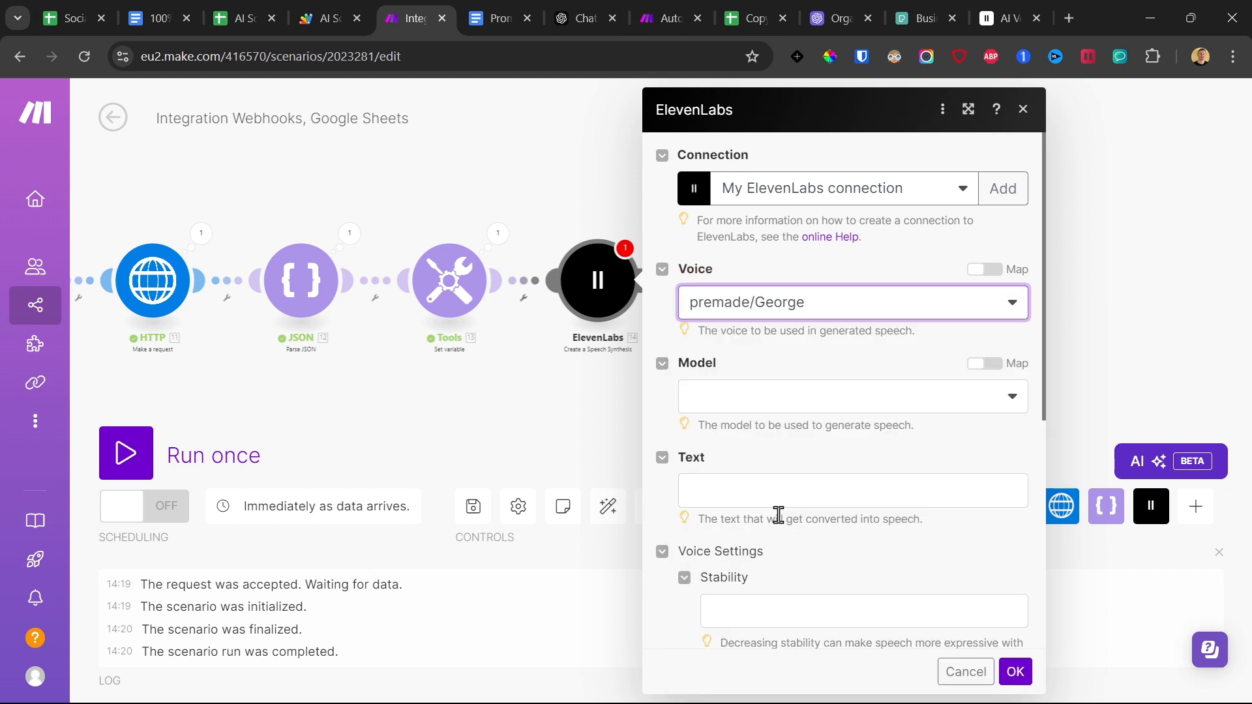
{"action": "left_click", "coordinate": [741, 399]}
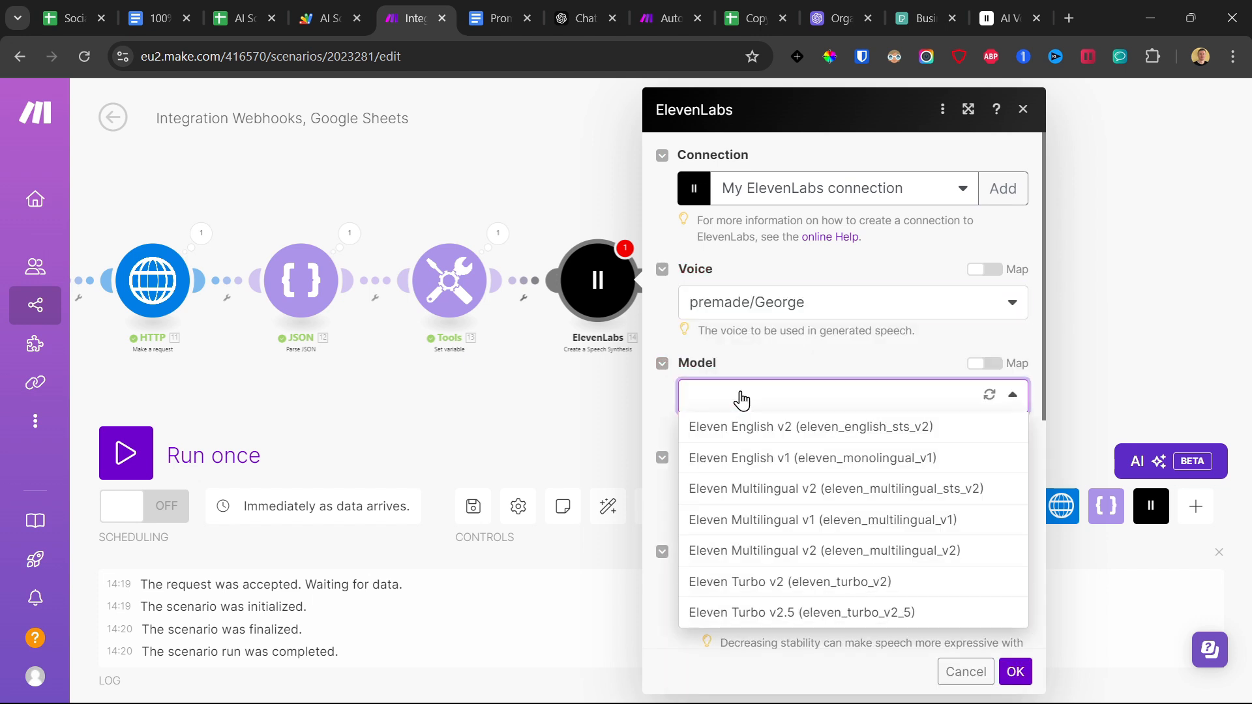
{"action": "left_click", "coordinate": [774, 562]}
Fill the ElevenLabs Text with a get function returning item 1 of the Reel Sentence[] array.
{"action": "scroll", "coordinate": [756, 423], "scroll_direction": "down", "scroll_amount": 3}
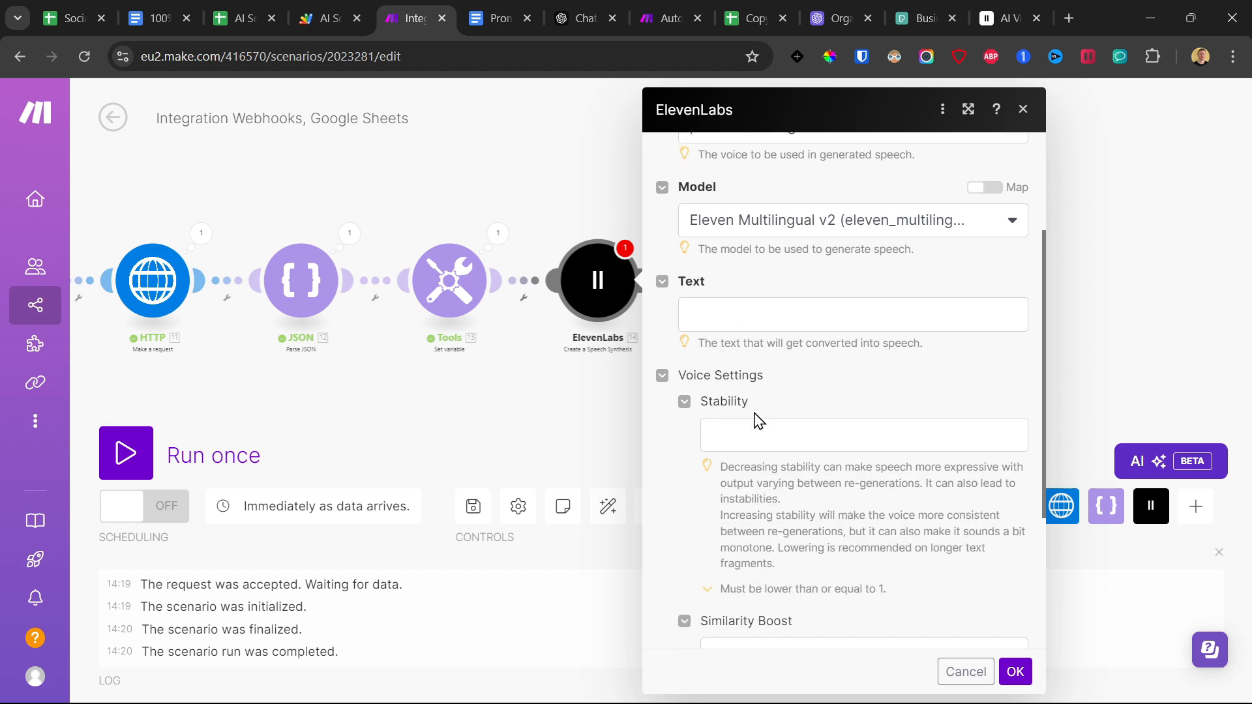
{"action": "left_click", "coordinate": [730, 306]}
{"action": "type", "text": "get"}
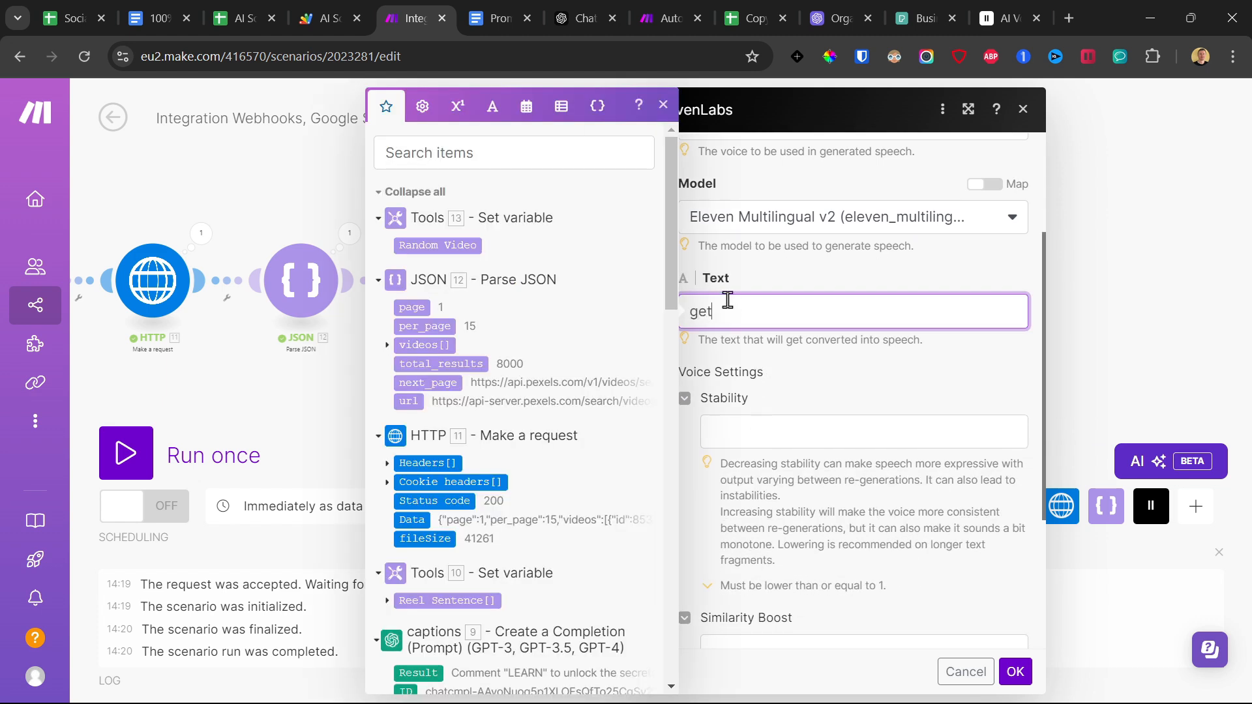
{"action": "type", "text": "("}
{"action": "left_click", "coordinate": [387, 601]}
{"action": "scroll", "coordinate": [476, 518], "scroll_direction": "down", "scroll_amount": 2}
{"action": "scroll", "coordinate": [522, 352], "scroll_direction": "up", "scroll_amount": 1}
{"action": "scroll", "coordinate": [434, 468], "scroll_direction": "down", "scroll_amount": 2}
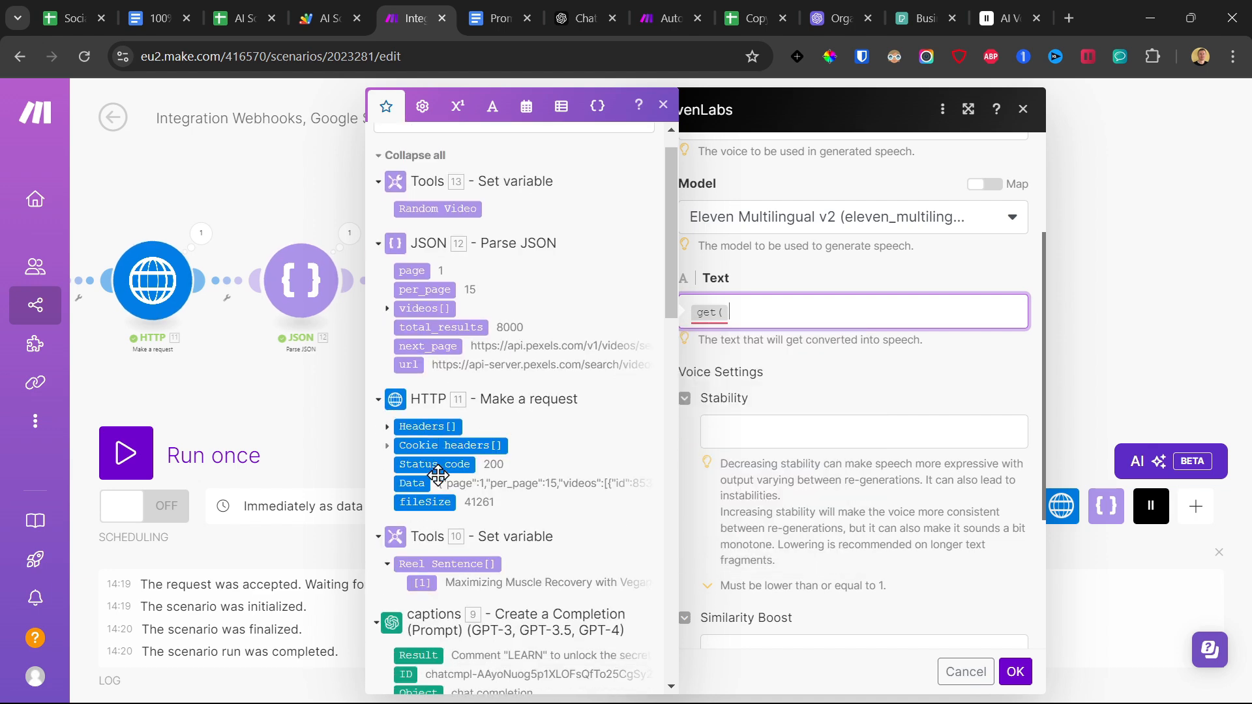
{"action": "left_click", "coordinate": [427, 421]}
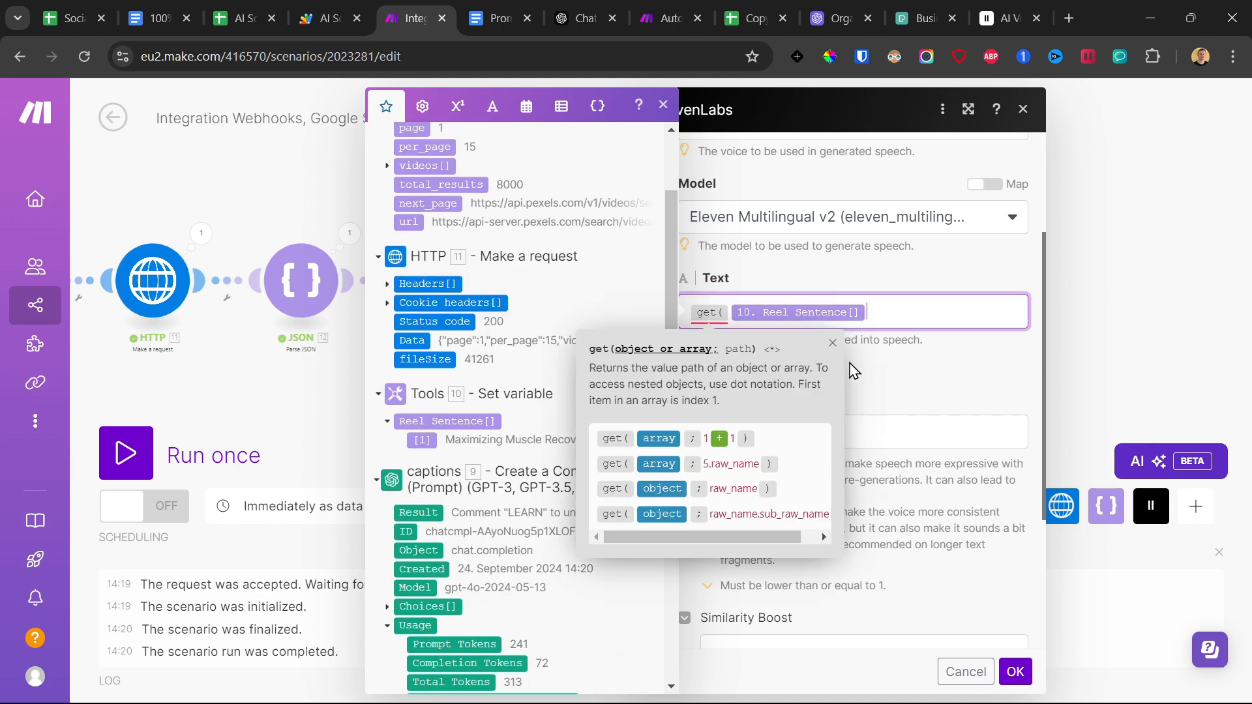
{"action": "type", "text": "1"}
{"action": "key", "text": "BackSpace"}
{"action": "type", "text": "; 1 "}
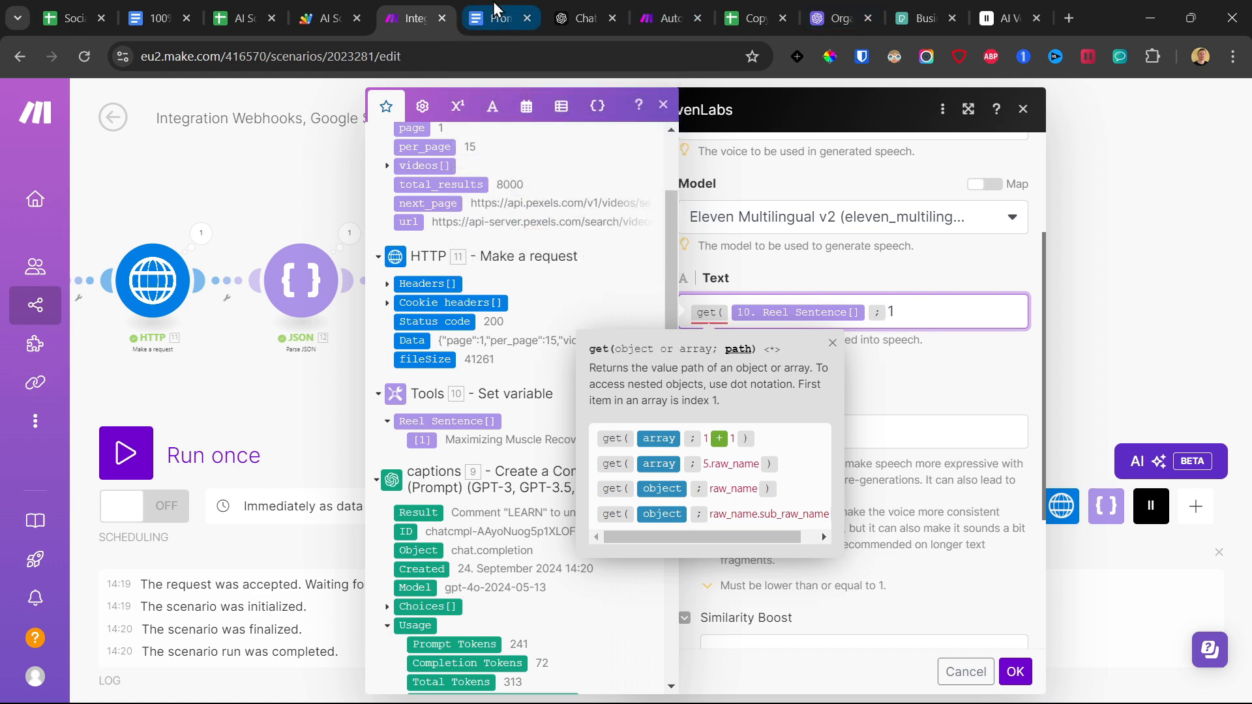
{"action": "type", "text": ")"}
Copy the get expression onto four further lines of the ElevenLabs Text.
{"action": "key", "text": "ctrl+a"}
{"action": "key", "text": "ctrl+c"}
{"action": "left_click", "coordinate": [941, 309]}
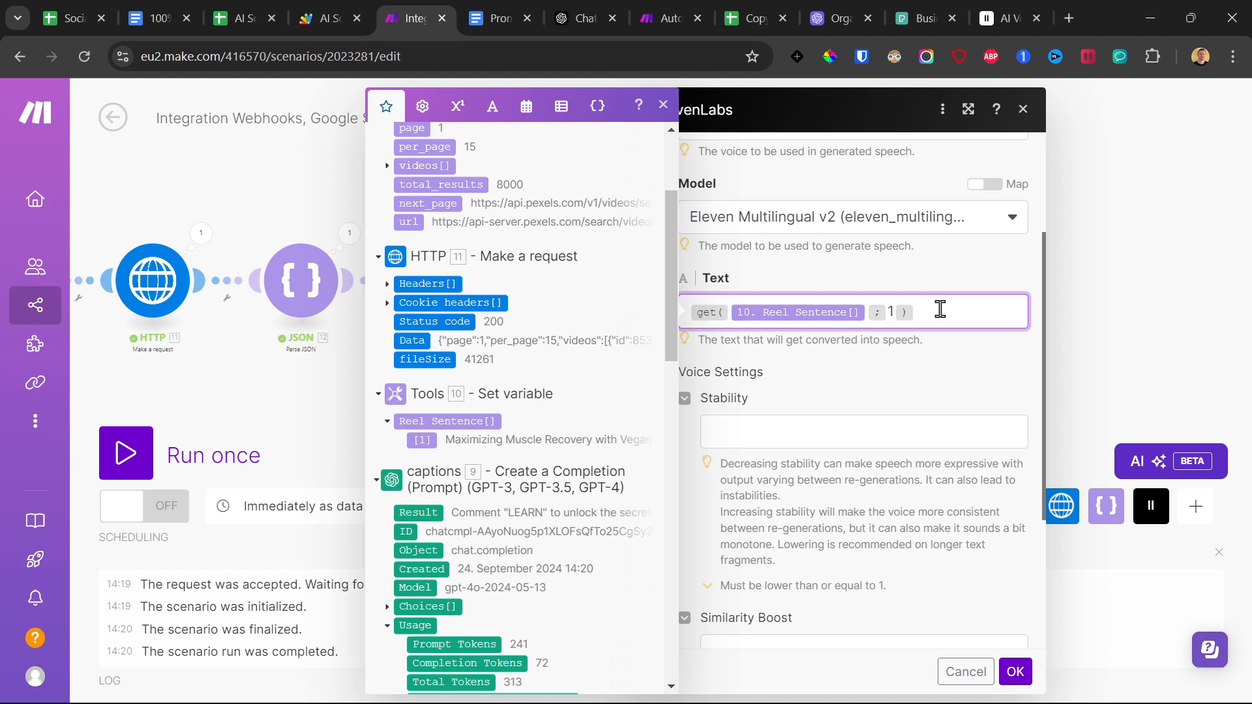
{"action": "key", "text": "Return"}
{"action": "key", "text": "ctrl+v"}
{"action": "key", "text": "Return"}
{"action": "key", "text": "ctrl+v"}
{"action": "key", "text": "Return"}
{"action": "key", "text": "ctrl+v"}
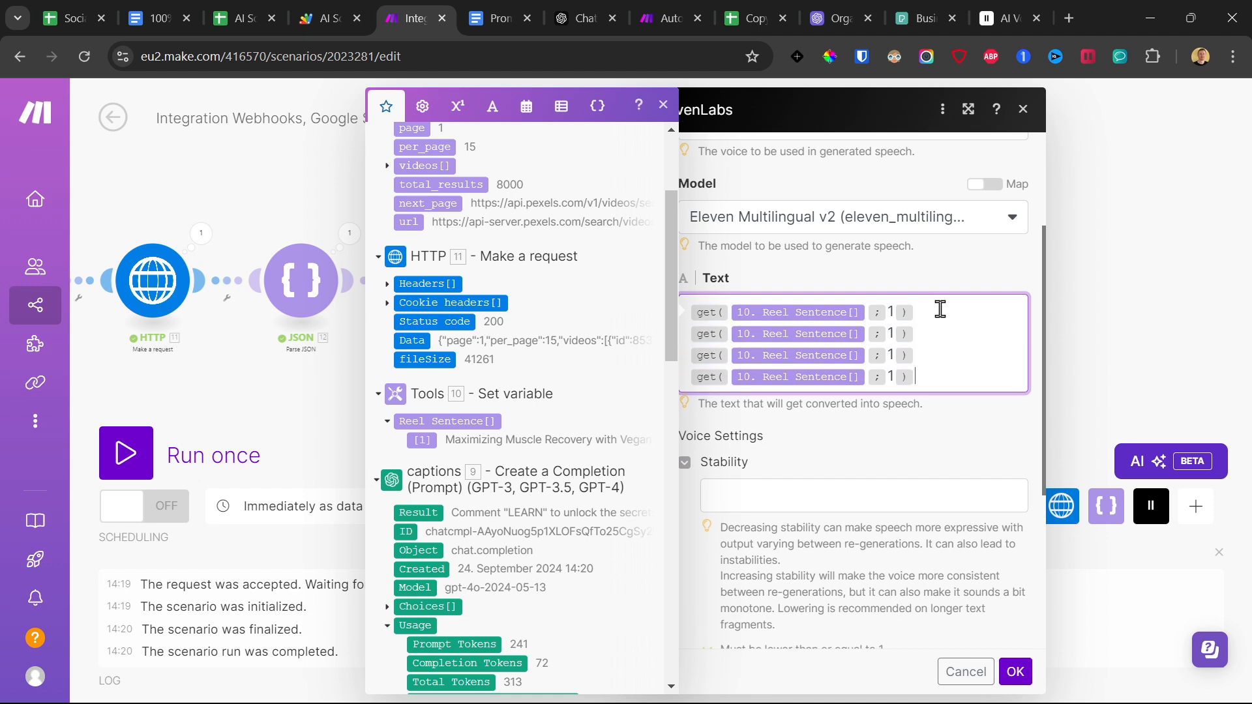
{"action": "key", "text": "Return"}
{"action": "key", "text": "ctrl+v"}
Set the array indexes of the second to fifth get expressions to 2, 3, 4 and 5.
{"action": "key", "text": "Left"}
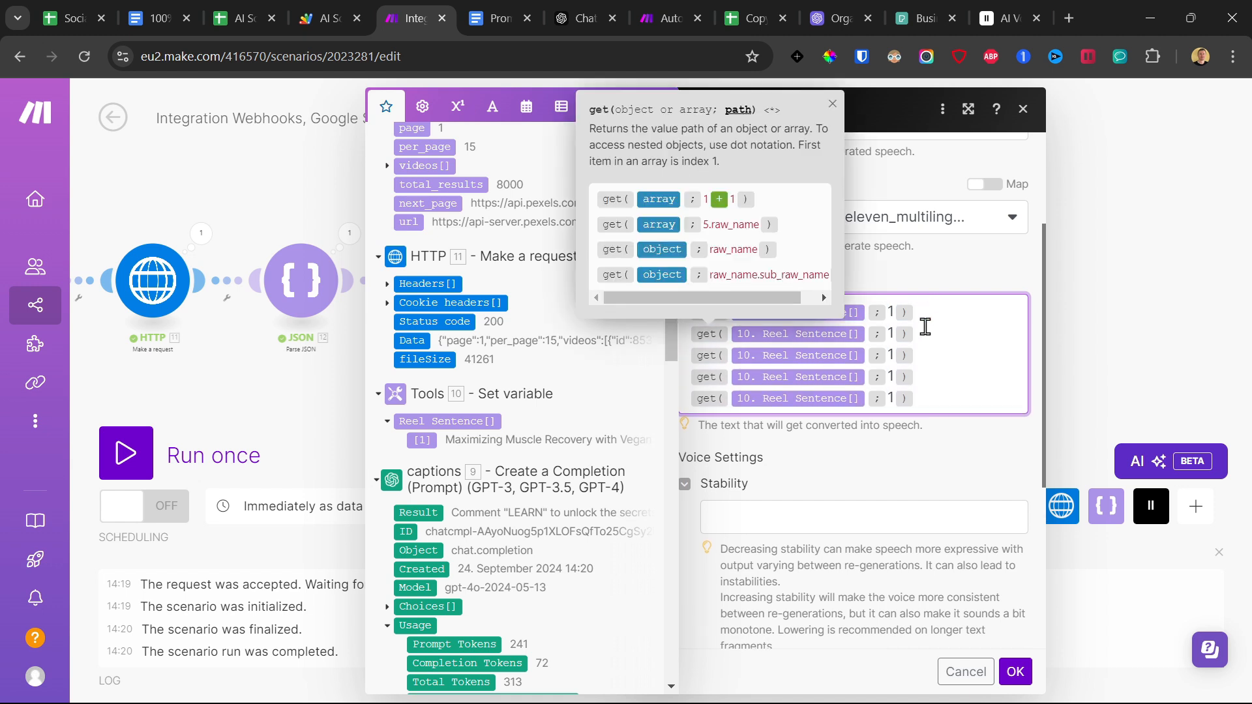
{"action": "key", "text": "Down"}
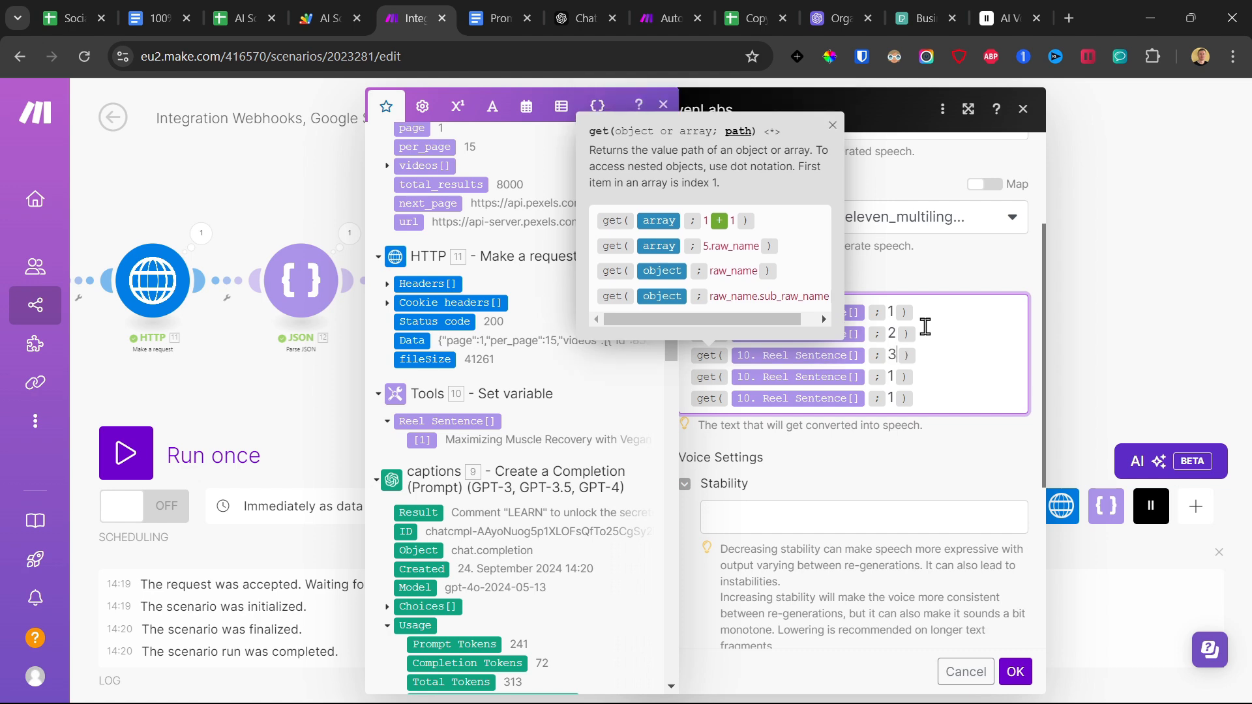
{"action": "key", "text": "Down"}
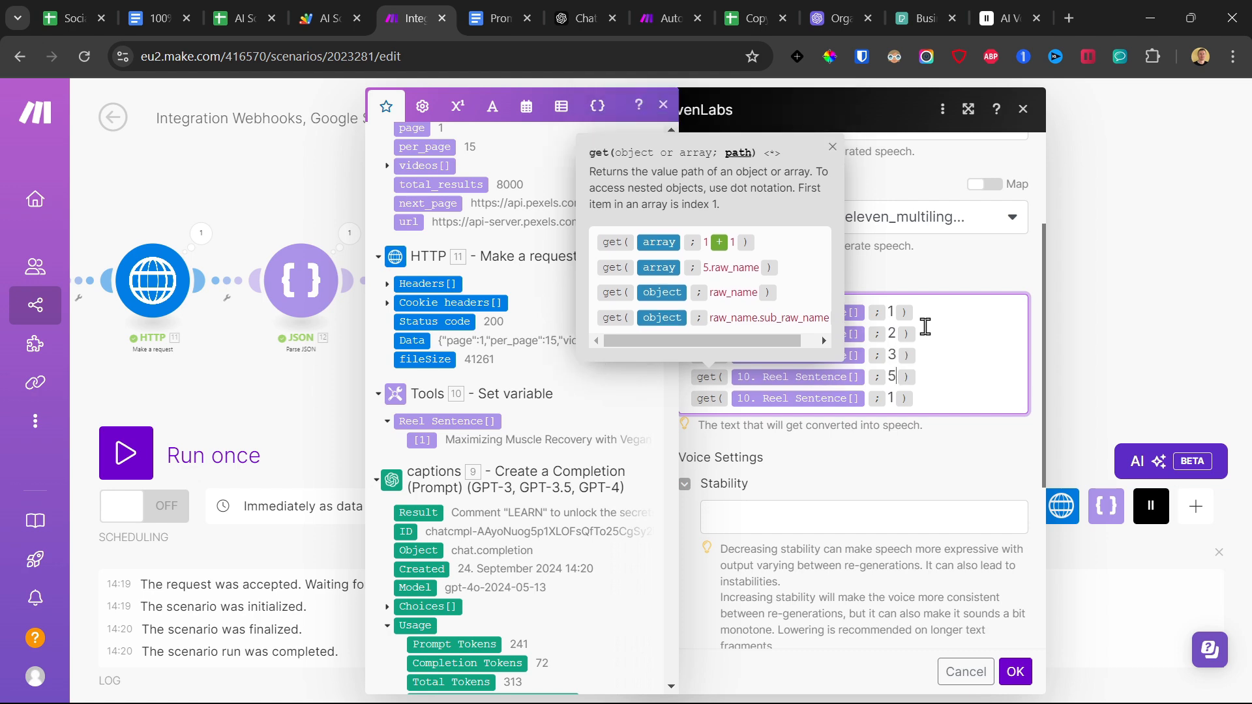
{"action": "left_click", "coordinate": [663, 105]}
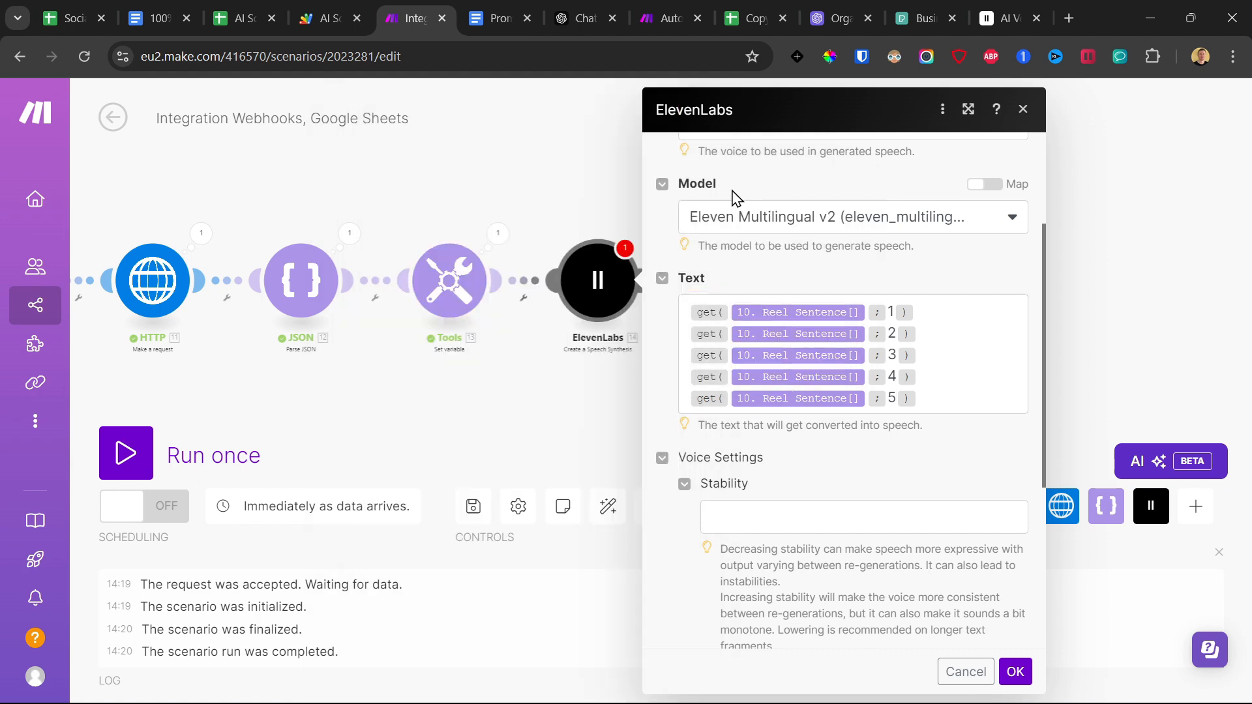
Examine the form for a new ElevenLabs connection and the API Keys list in the ElevenLabs account, and close the form in Make.
{"action": "scroll", "coordinate": [769, 228], "scroll_direction": "up", "scroll_amount": 3}
{"action": "left_click", "coordinate": [1004, 183]}
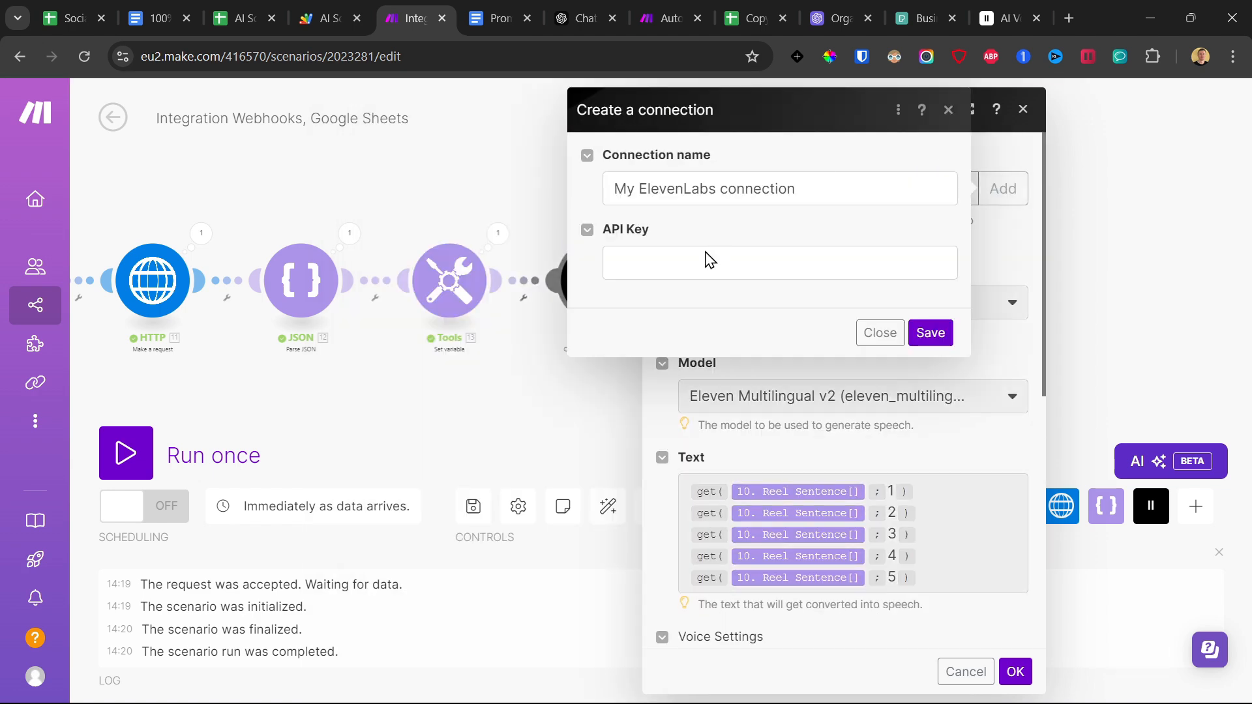
{"action": "left_click", "coordinate": [1017, 14]}
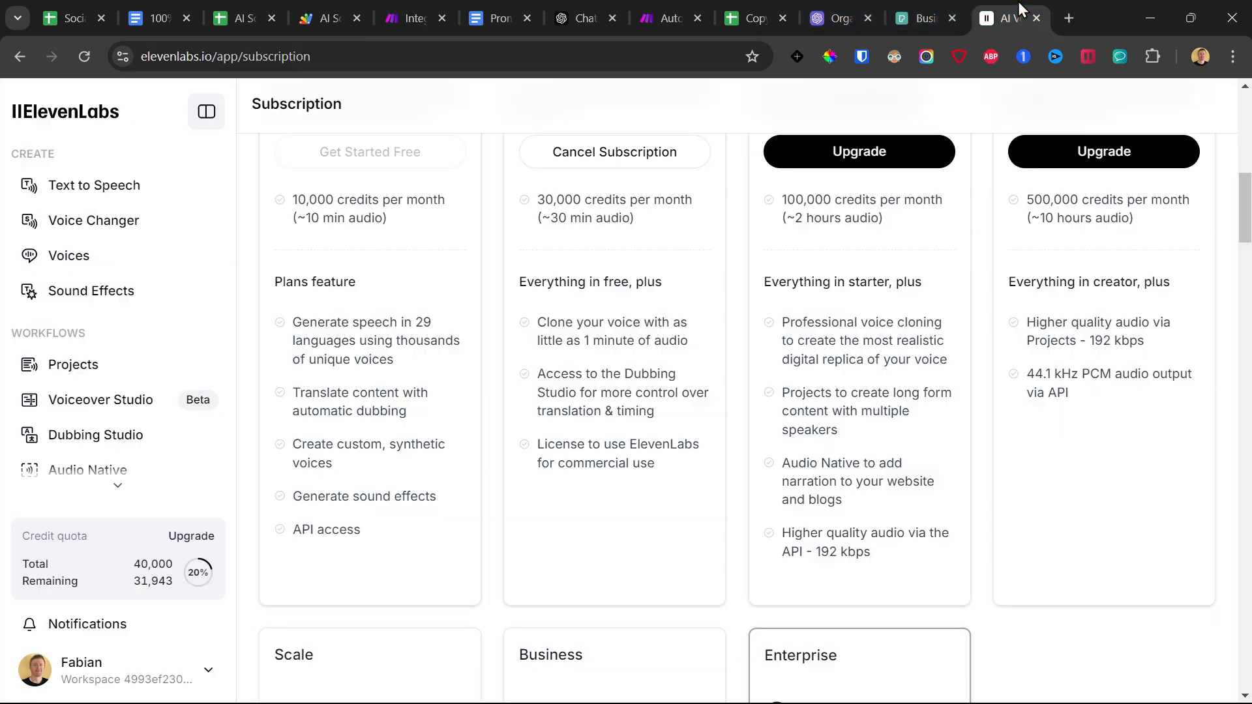
{"action": "left_click", "coordinate": [145, 667]}
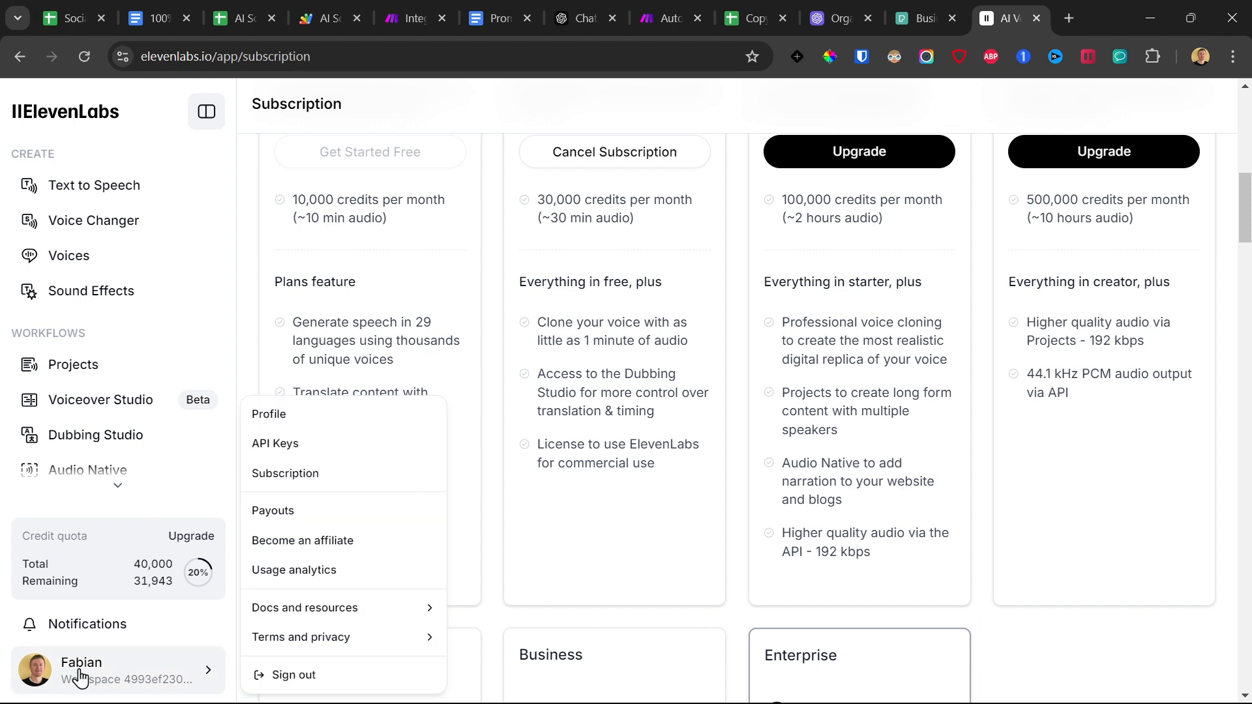
{"action": "left_click", "coordinate": [294, 449]}
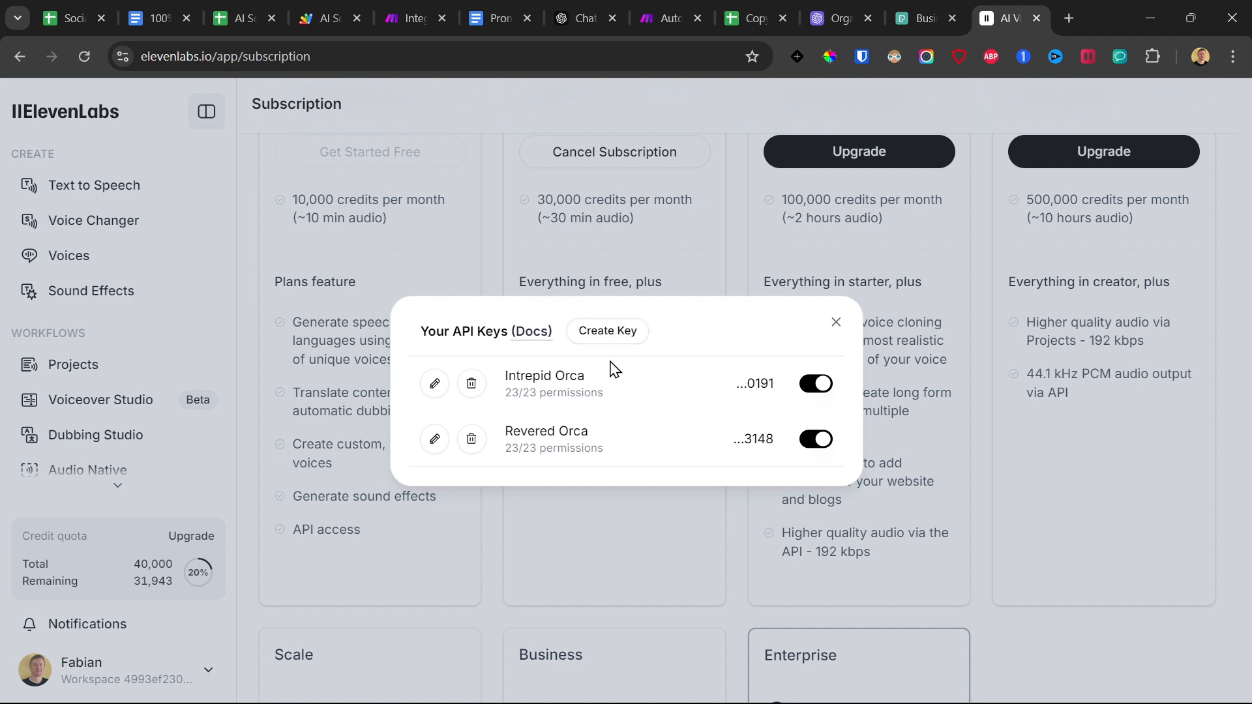
{"action": "left_click", "coordinate": [397, 1]}
{"action": "left_click", "coordinate": [656, 266]}
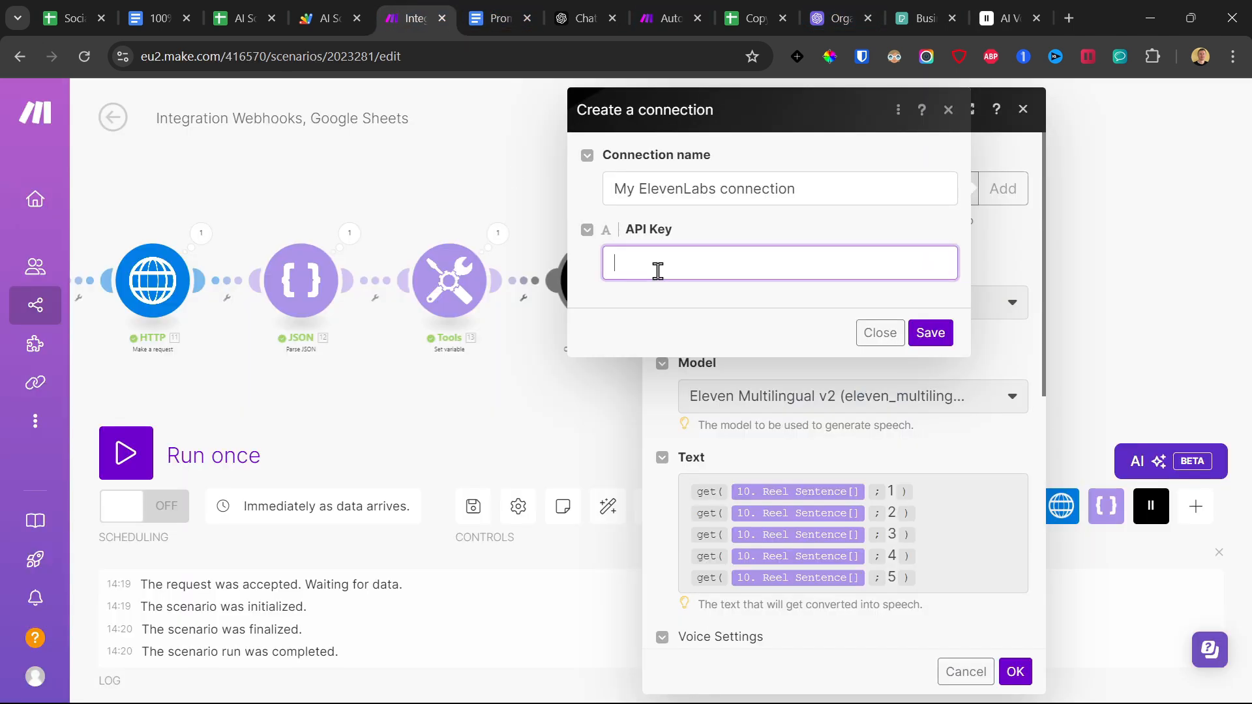
{"action": "left_click", "coordinate": [930, 333]}
Confirm the ElevenLabs module settings and add a Google Drive Create a Folder module after it.
{"action": "scroll", "coordinate": [906, 470], "scroll_direction": "down", "scroll_amount": 5}
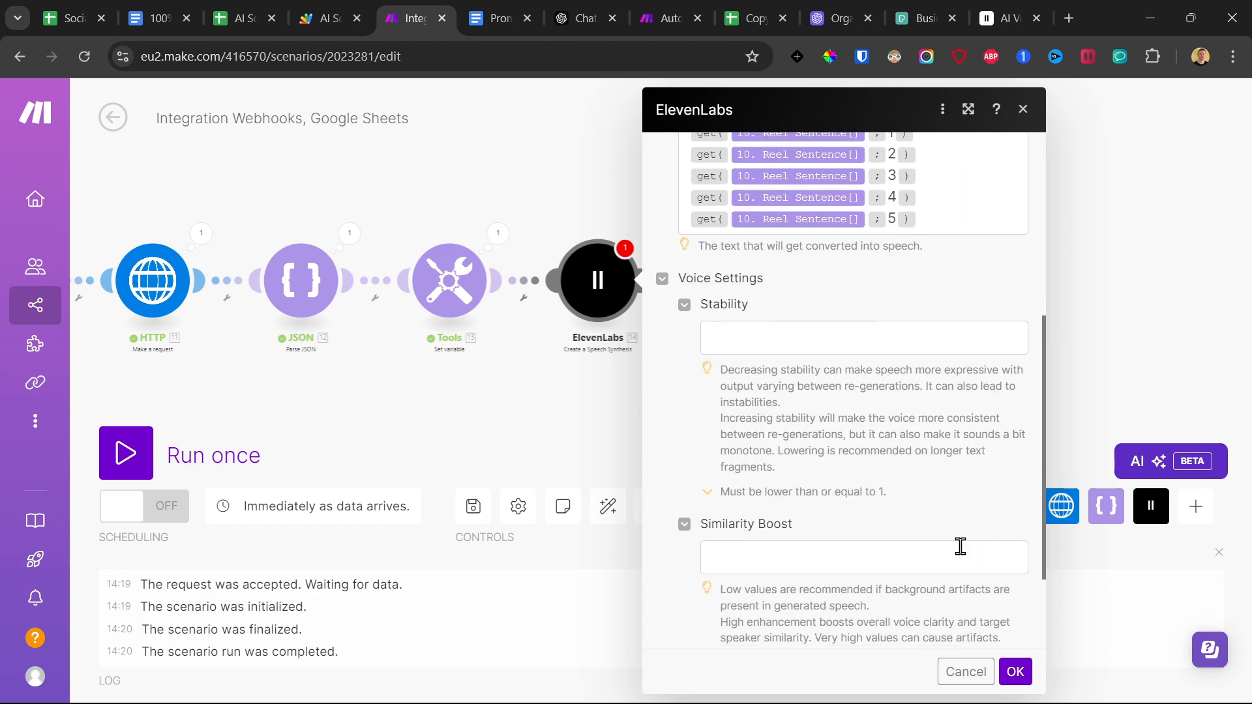
{"action": "left_click", "coordinate": [1015, 671]}
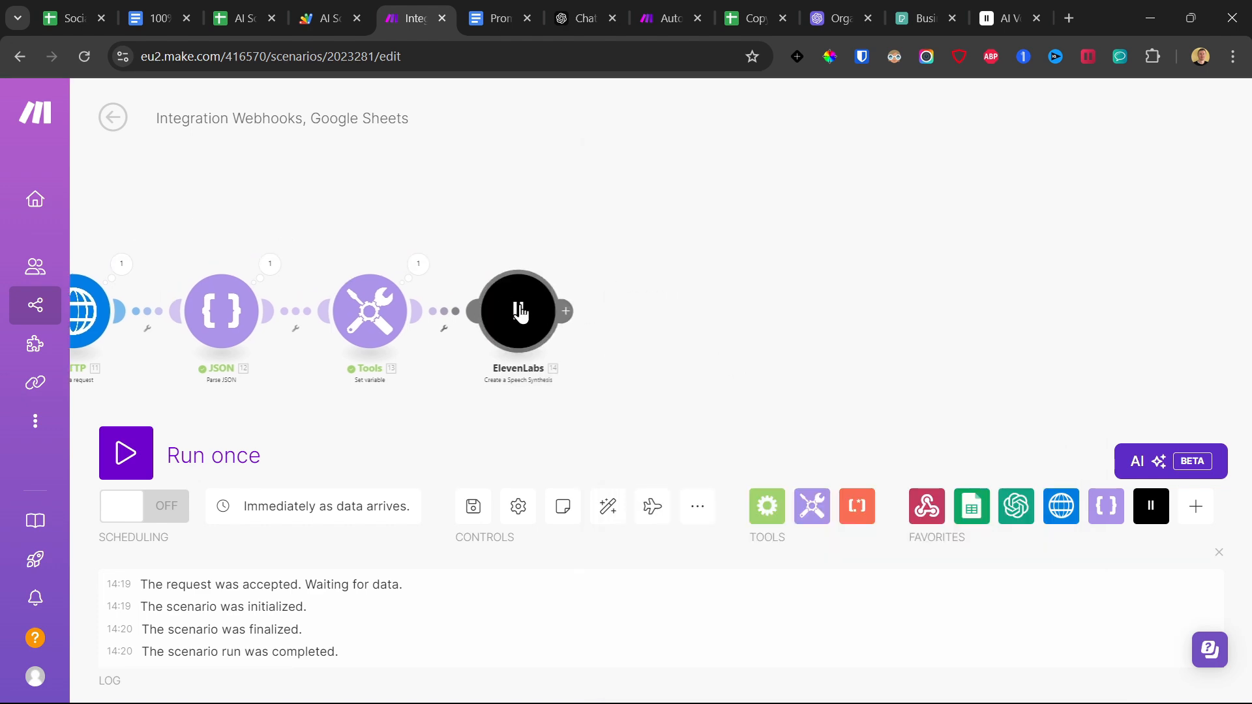
{"action": "left_click", "coordinate": [566, 311]}
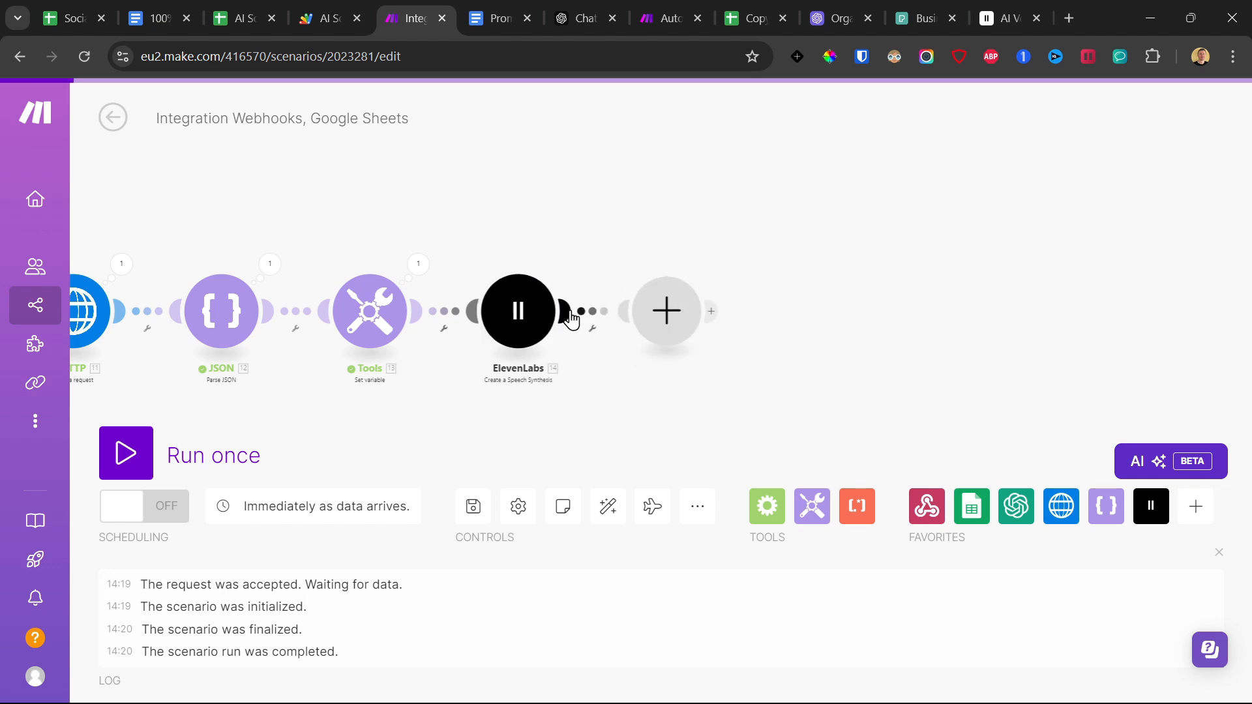
{"action": "type", "text": "g"}
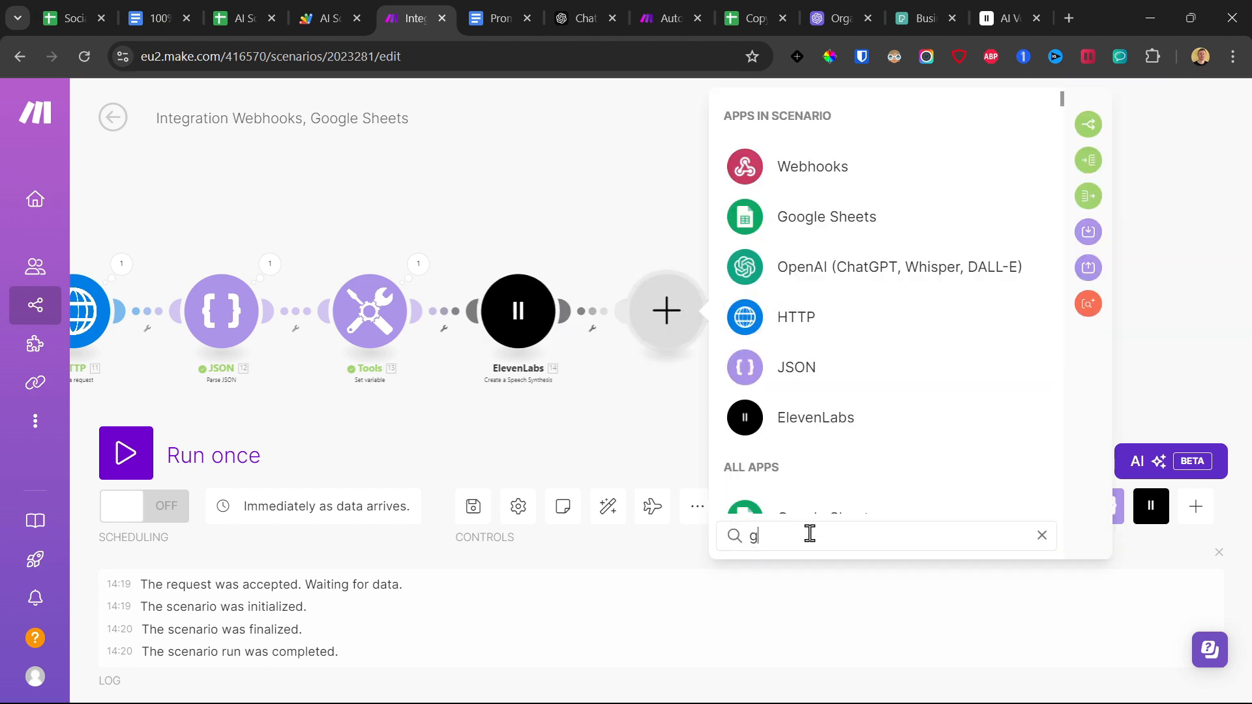
{"action": "type", "text": "oolge dr"}
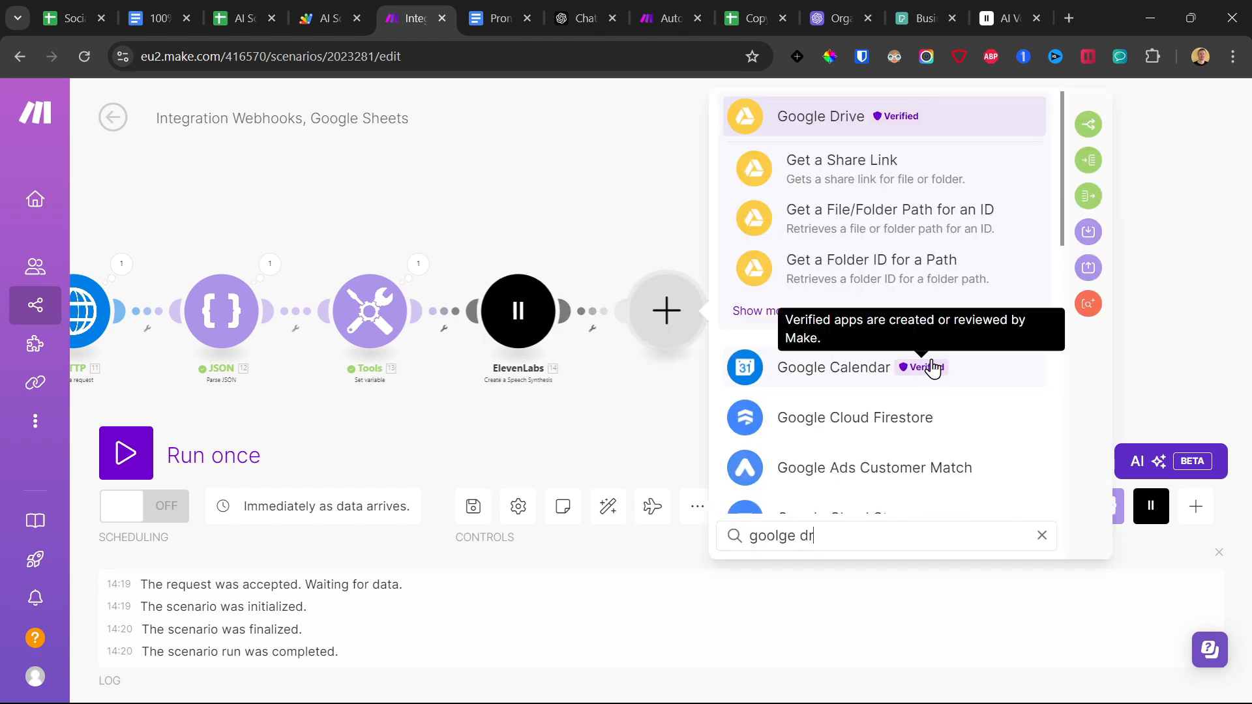
{"action": "left_click", "coordinate": [789, 313]}
{"action": "left_click", "coordinate": [841, 422]}
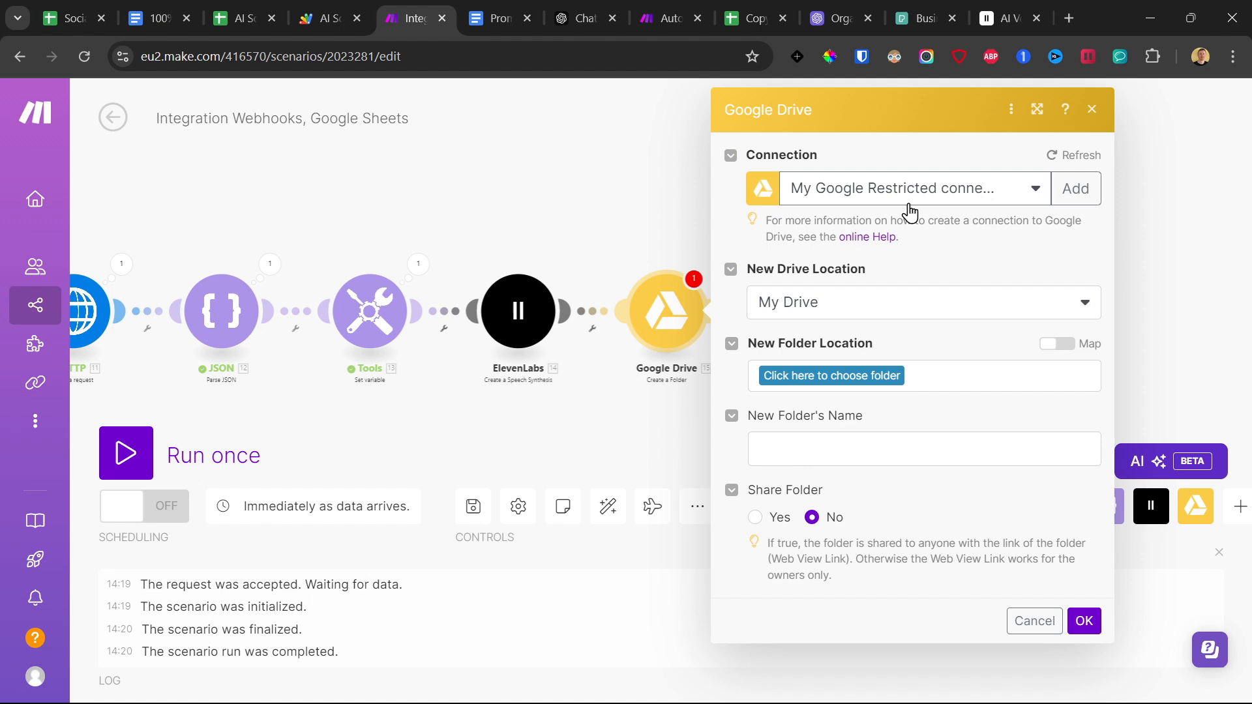
Set the new folder's location to AI Projects and its name to "Ai Social Media Video Voice Over", and confirm the module.
{"action": "left_click", "coordinate": [843, 376]}
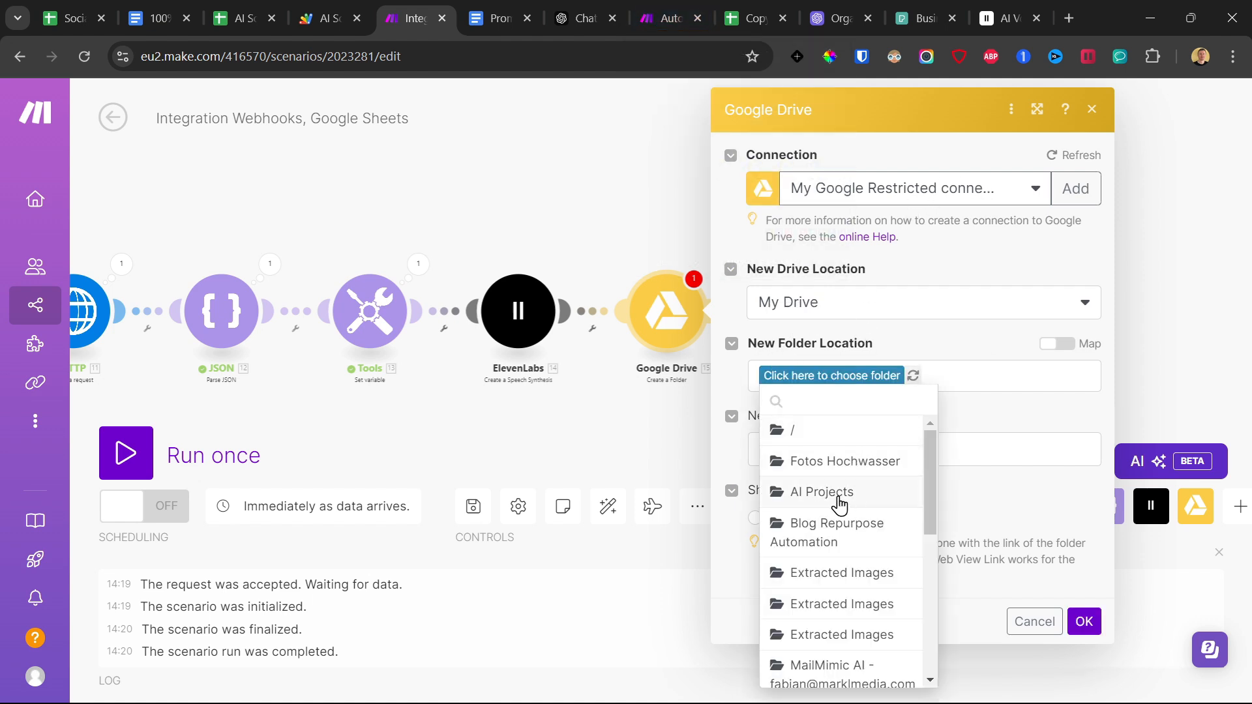
{"action": "left_click", "coordinate": [839, 499]}
{"action": "left_click", "coordinate": [808, 455]}
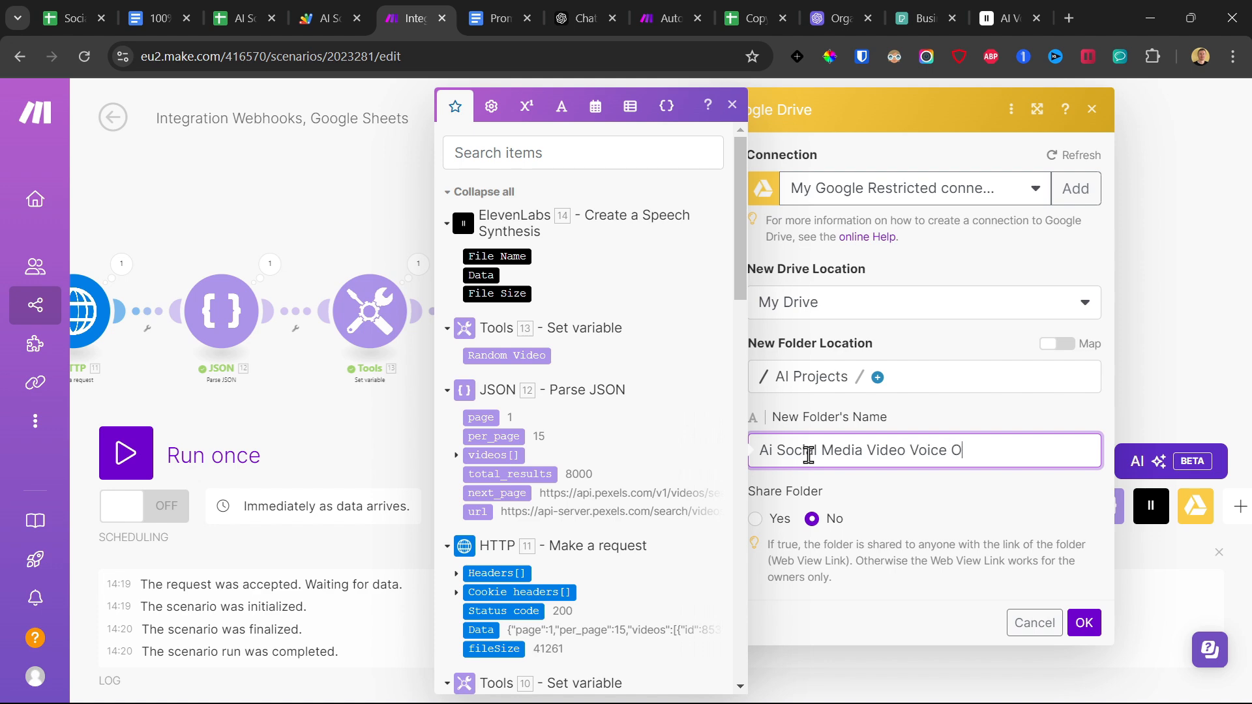
{"action": "left_click", "coordinate": [969, 510]}
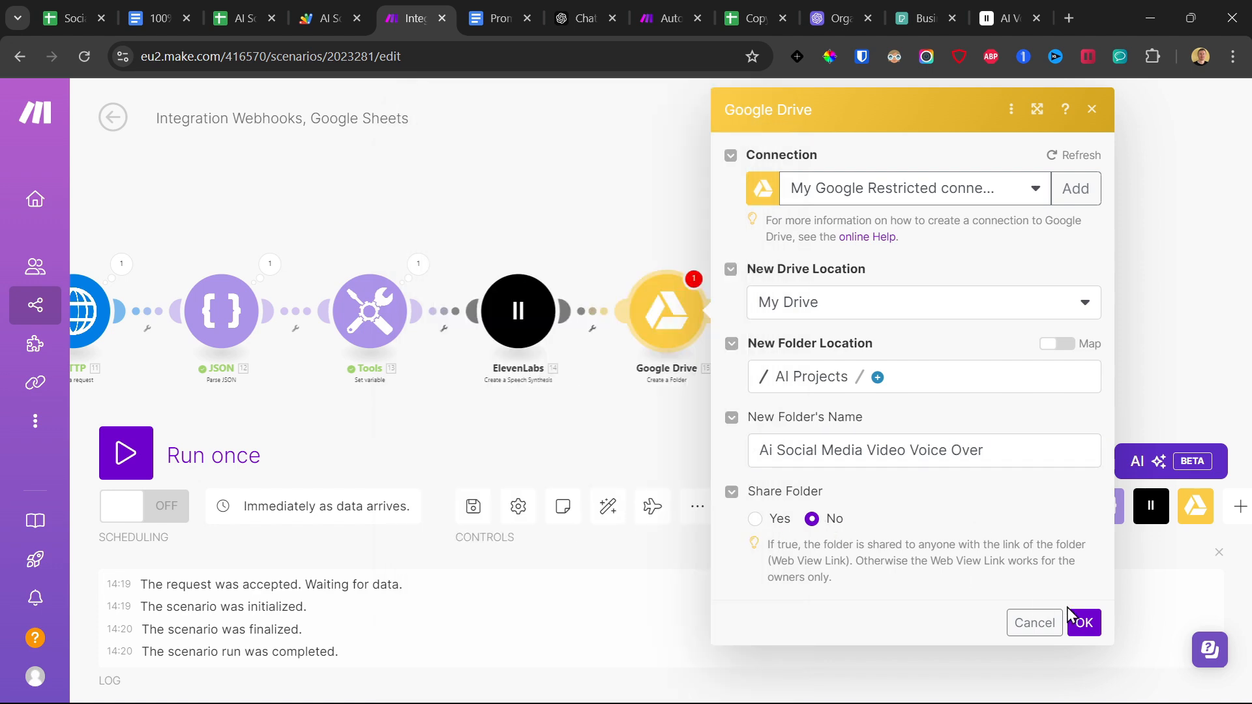
{"action": "left_click", "coordinate": [1074, 623]}
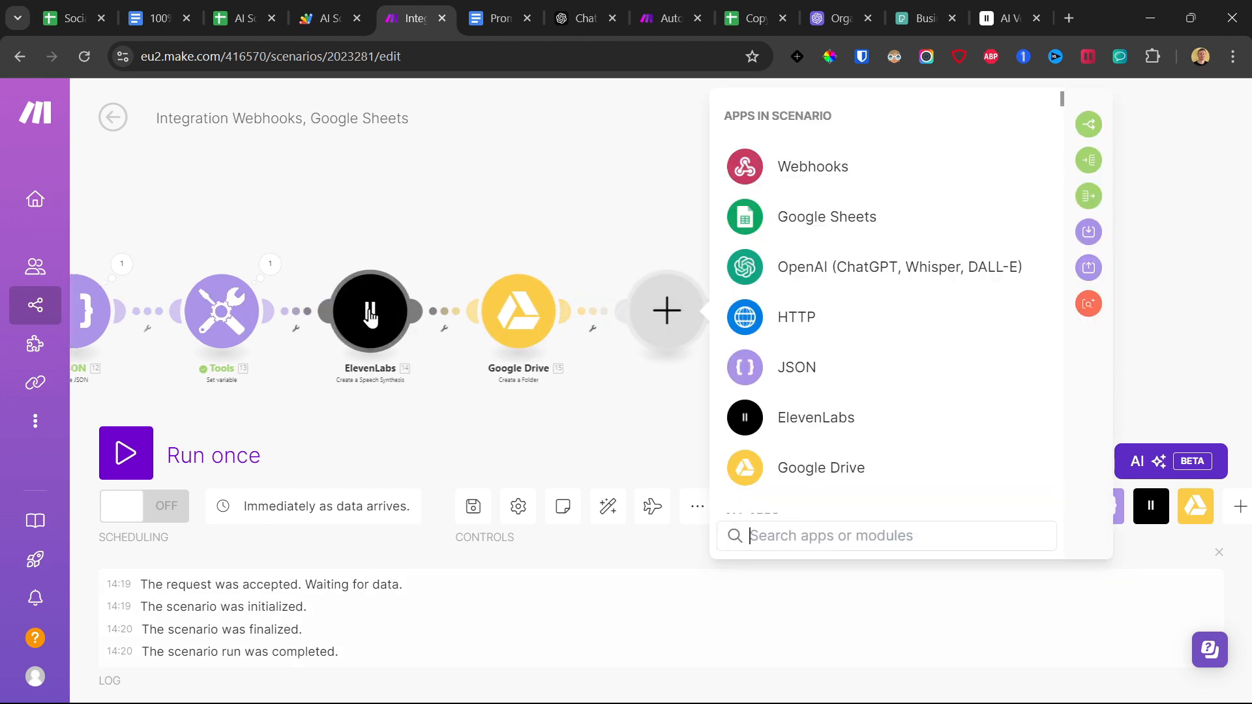
Add a Google Drive Upload a File module after the Create a Folder module.
{"action": "left_click", "coordinate": [811, 469]}
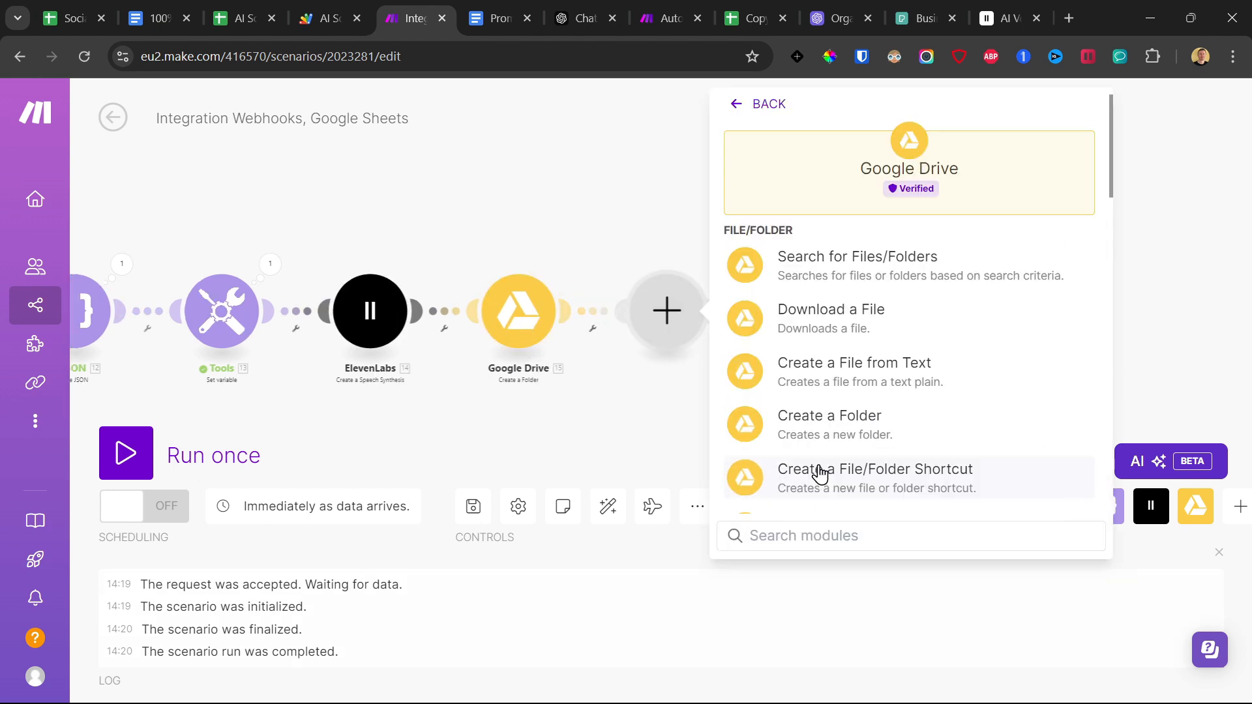
{"action": "scroll", "coordinate": [918, 361], "scroll_direction": "down", "scroll_amount": 1}
{"action": "scroll", "coordinate": [918, 361], "scroll_direction": "down", "scroll_amount": 2}
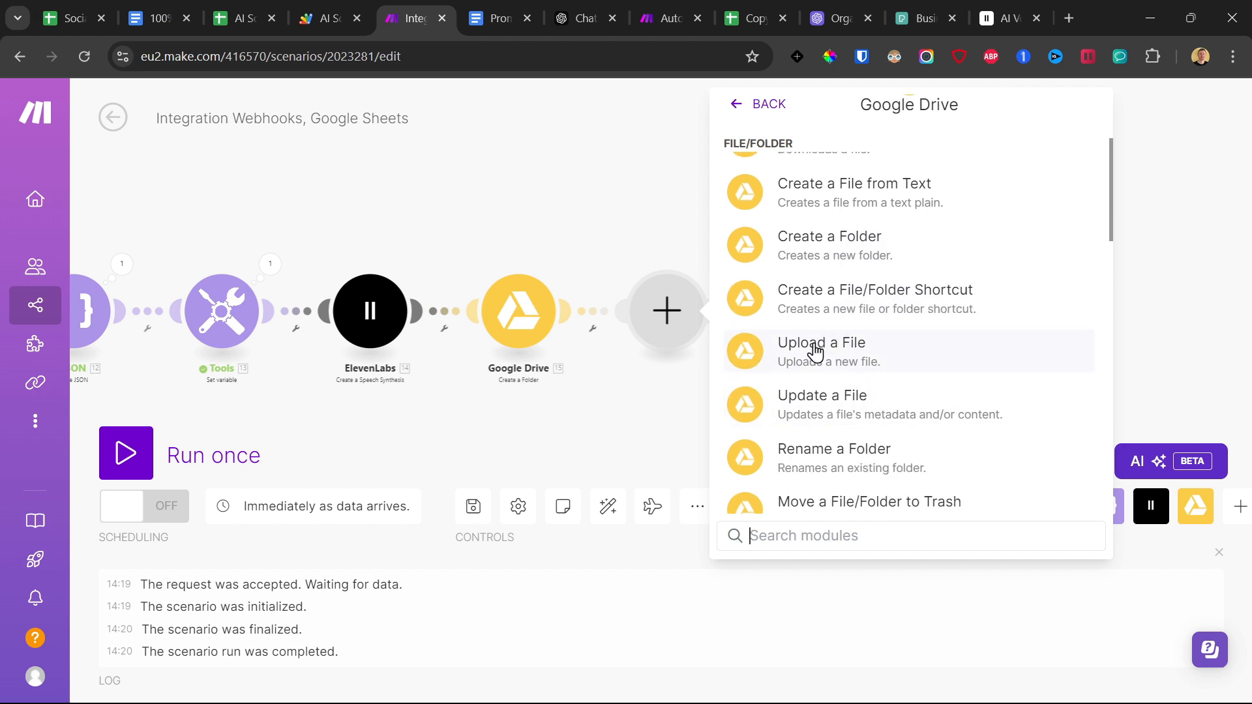
{"action": "left_click", "coordinate": [814, 350]}
Map the upload's Folder ID to the created folder's Folder ID, use the ElevenLabs speech file, and confirm the module.
{"action": "left_click", "coordinate": [791, 378]}
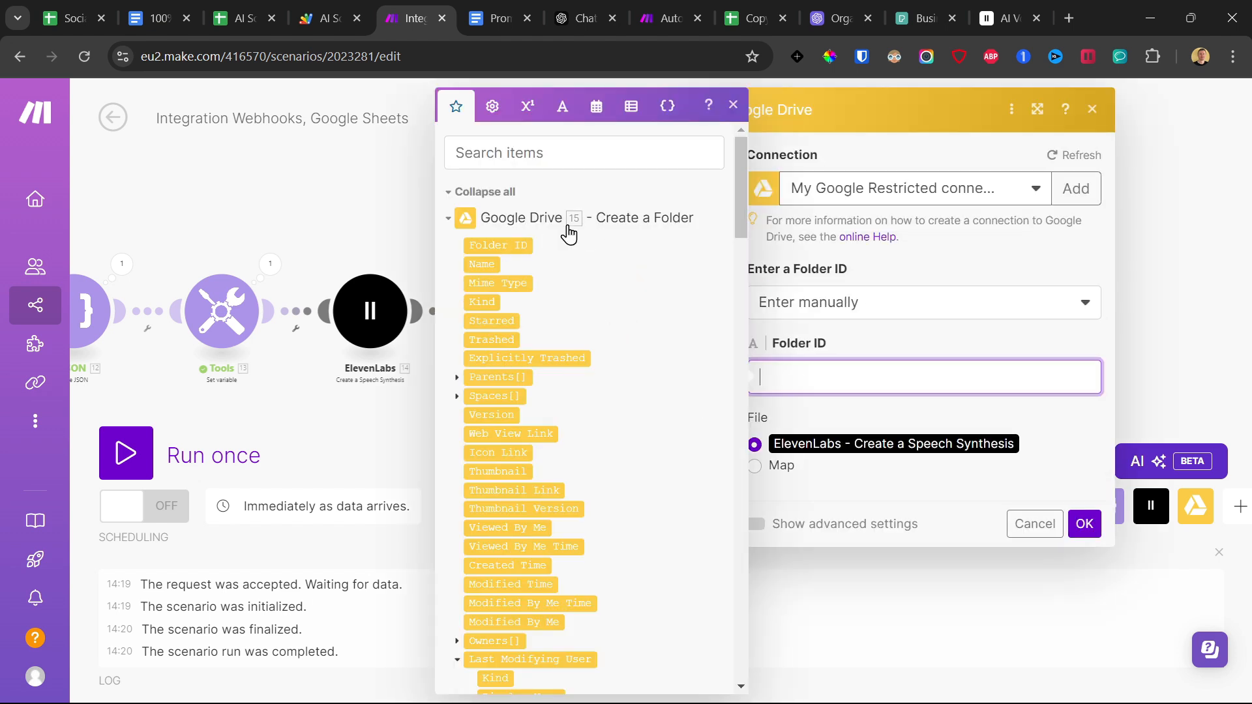
{"action": "left_click", "coordinate": [512, 246]}
{"action": "left_click", "coordinate": [769, 446]}
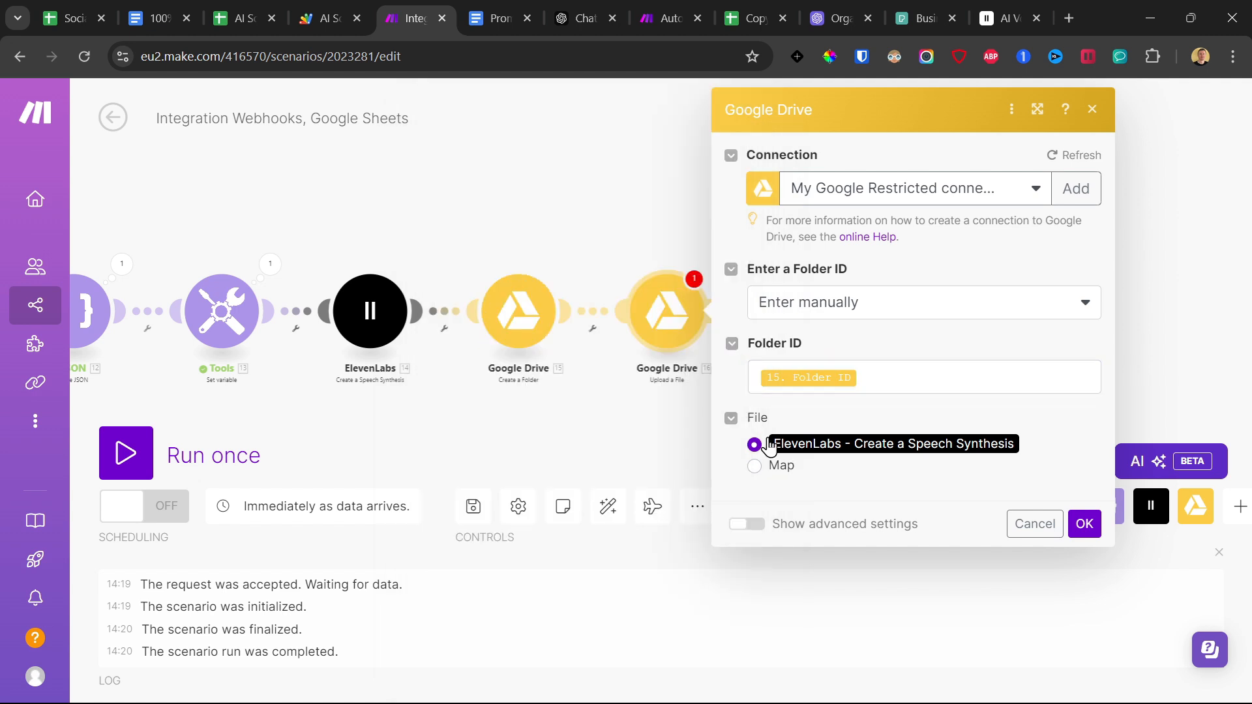
{"action": "left_click", "coordinate": [1084, 523]}
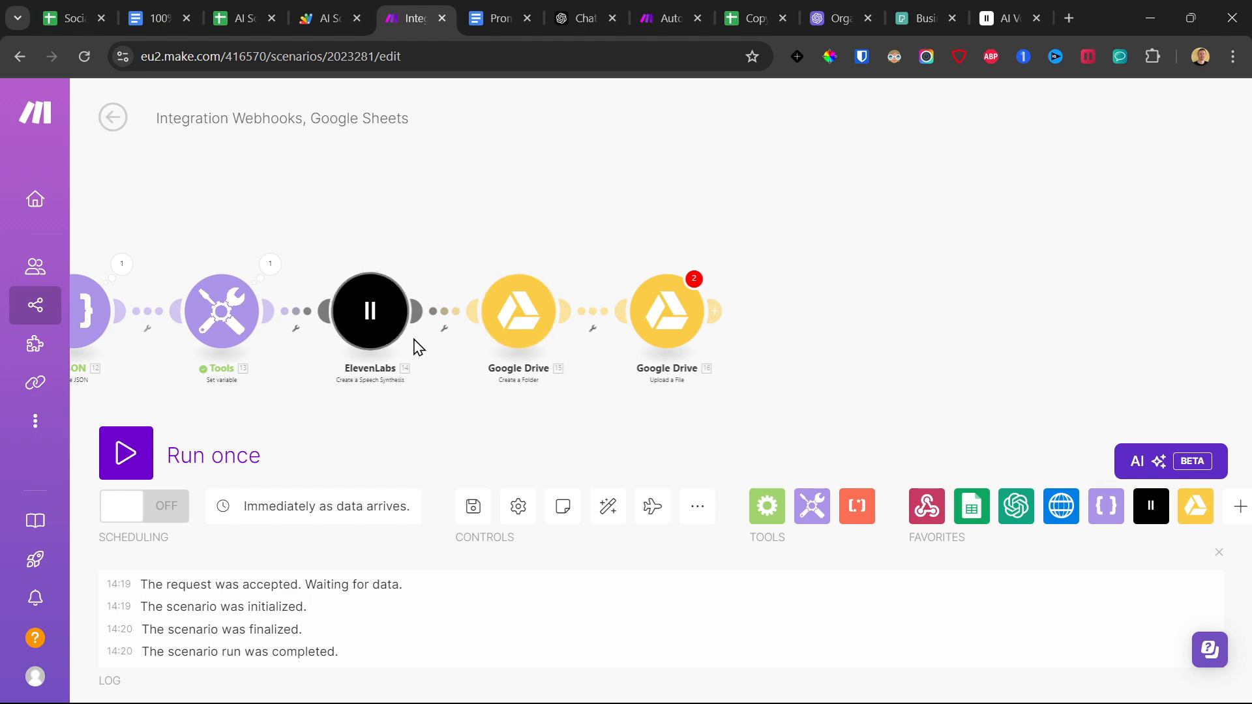
Add a Google Drive Get a Share Link module after the Upload a File module.
{"action": "left_click", "coordinate": [717, 311]}
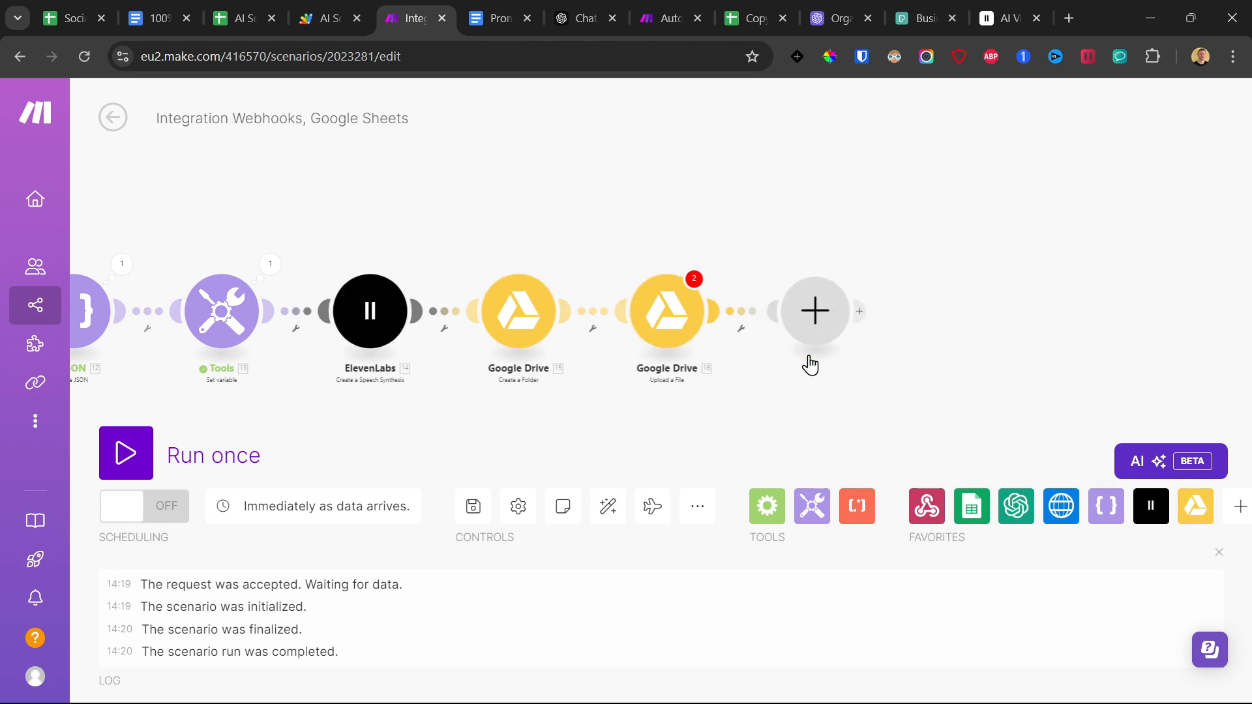
{"action": "left_click", "coordinate": [941, 484]}
{"action": "scroll", "coordinate": [1030, 349], "scroll_direction": "down", "scroll_amount": 4}
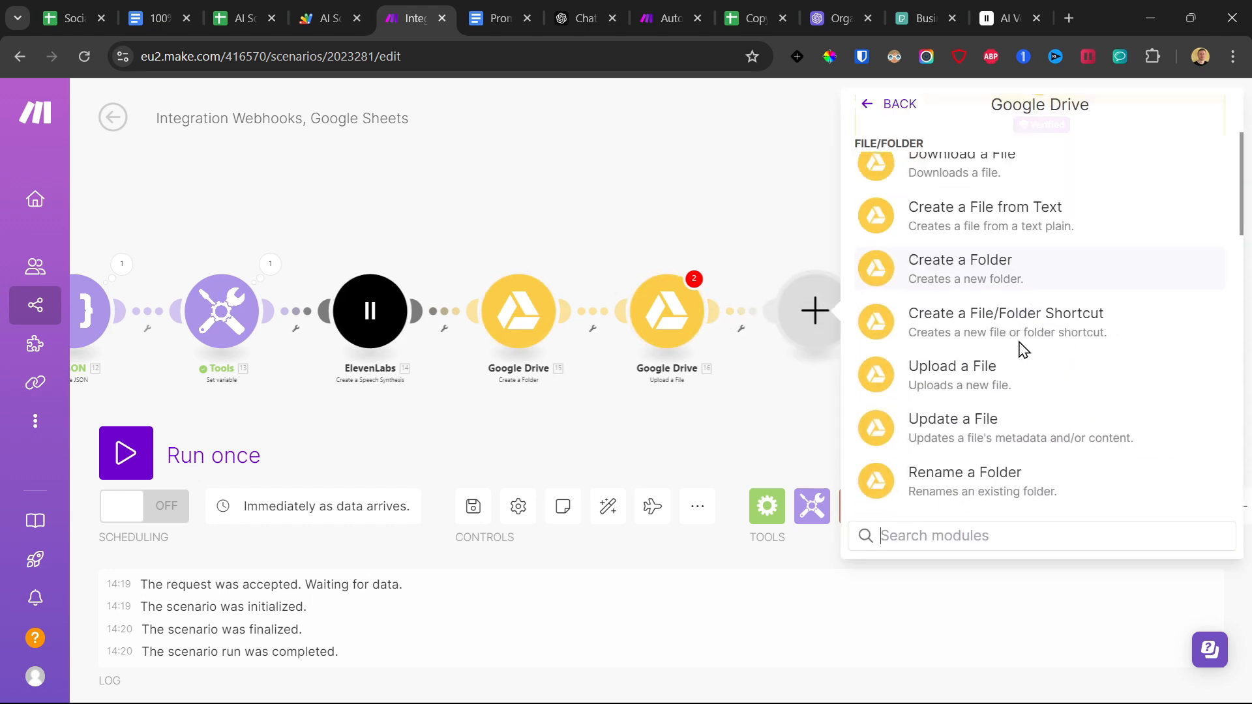
{"action": "scroll", "coordinate": [1020, 351], "scroll_direction": "down", "scroll_amount": 5}
{"action": "left_click", "coordinate": [1019, 329]}
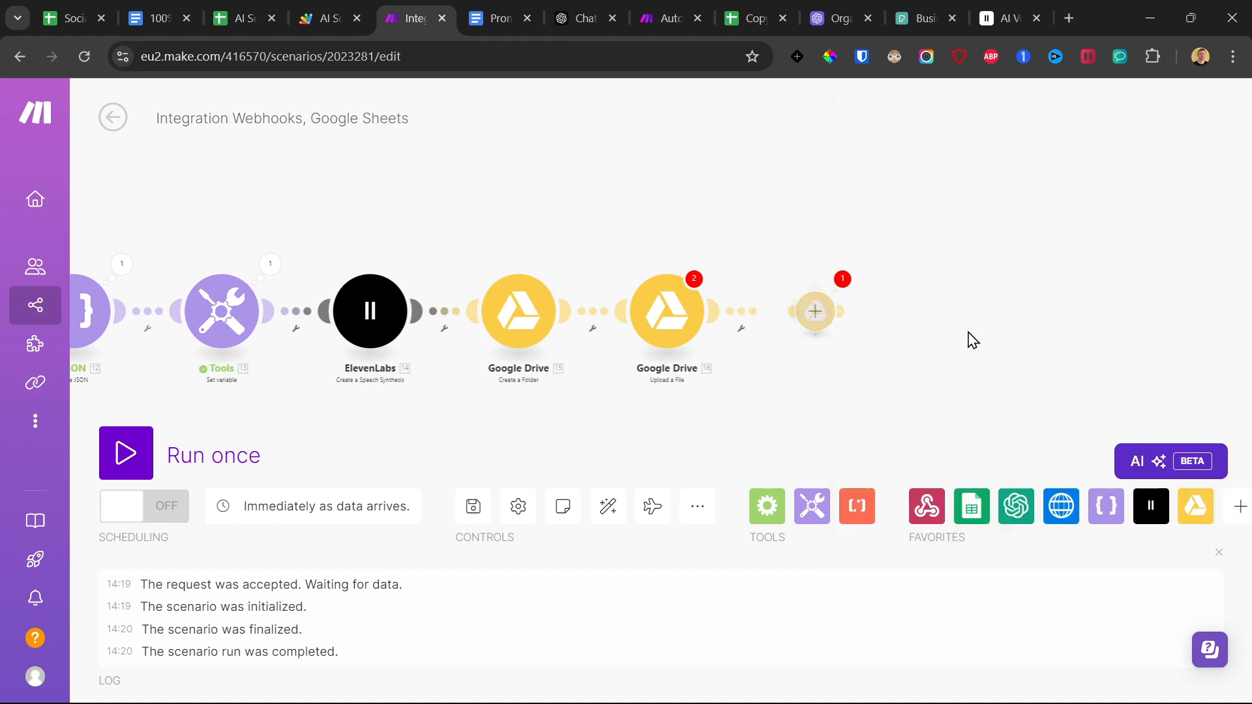
Map the share link's File ID to the uploaded file's File ID, set its type to Anyone, and confirm the module.
{"action": "left_click", "coordinate": [906, 354]}
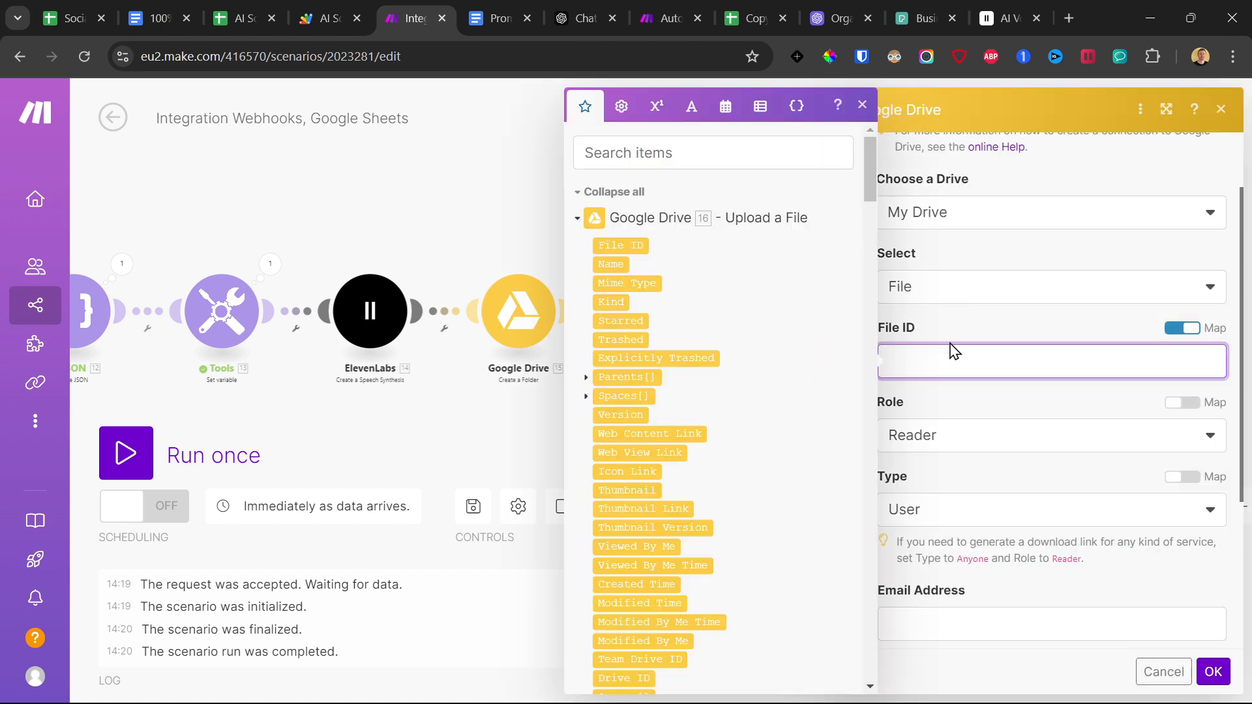
{"action": "left_click", "coordinate": [627, 242]}
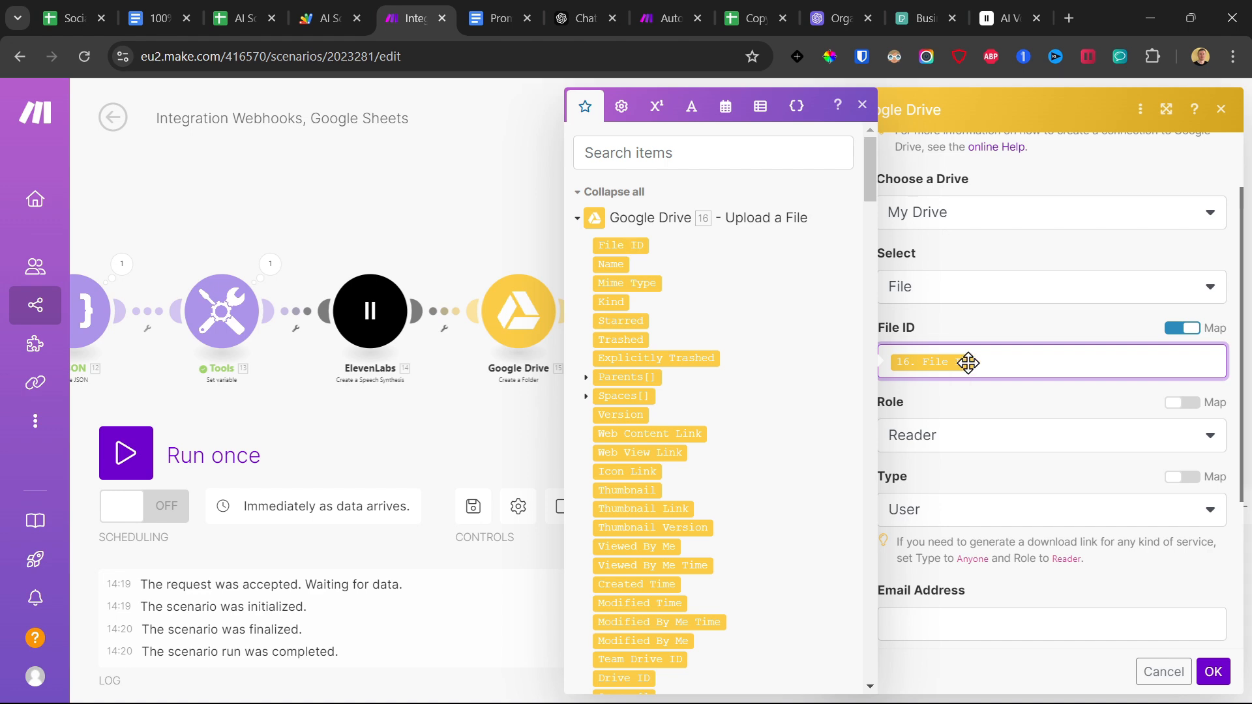
{"action": "scroll", "coordinate": [965, 358], "scroll_direction": "down", "scroll_amount": 3}
{"action": "left_click", "coordinate": [936, 333]}
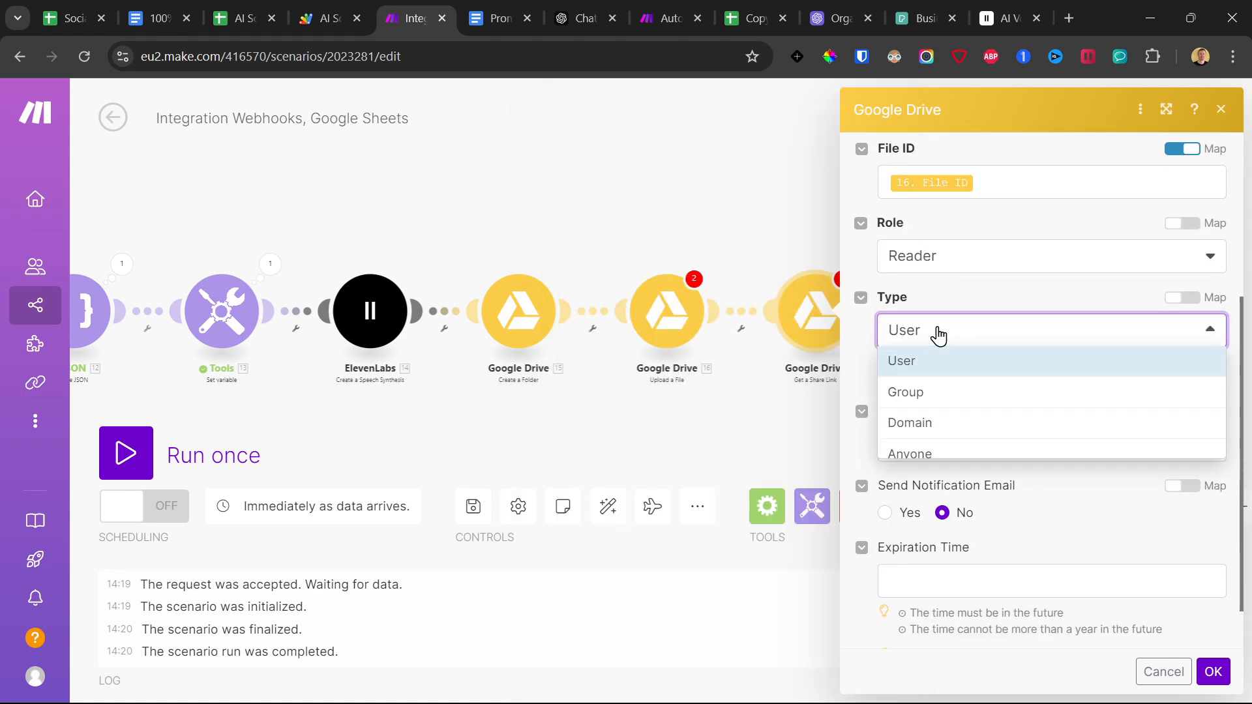
{"action": "left_click", "coordinate": [934, 454]}
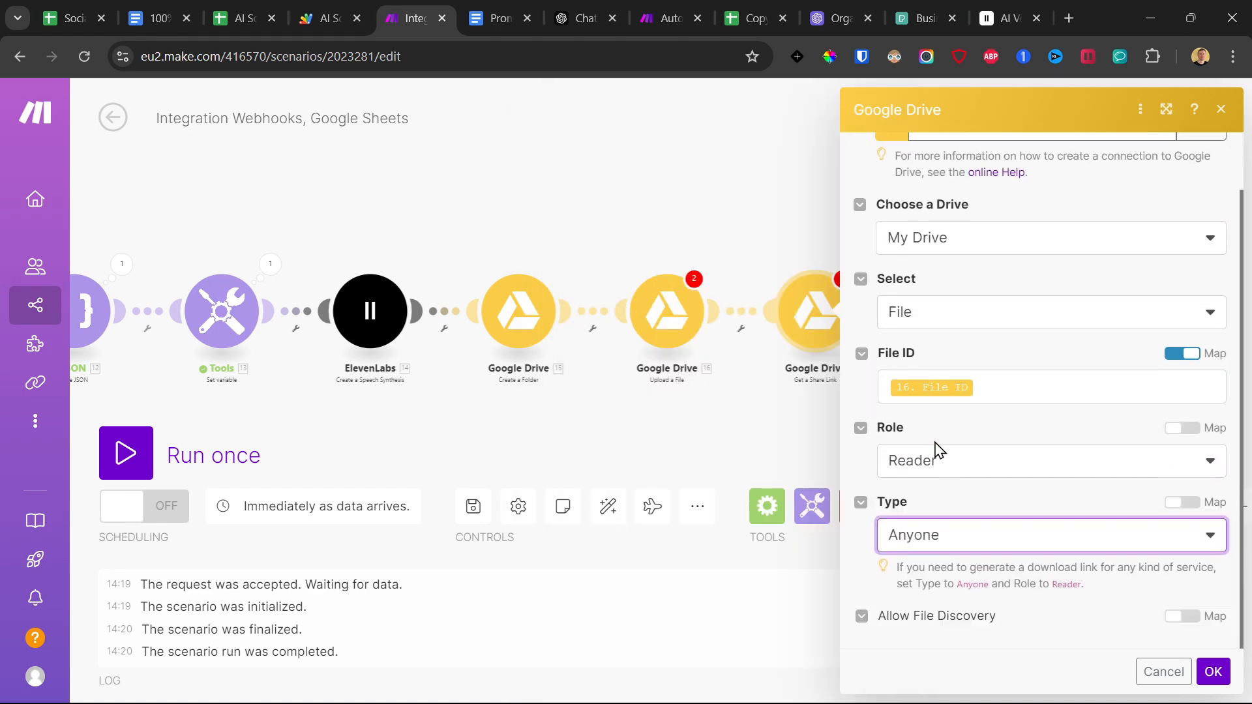
{"action": "left_click", "coordinate": [1213, 672]}
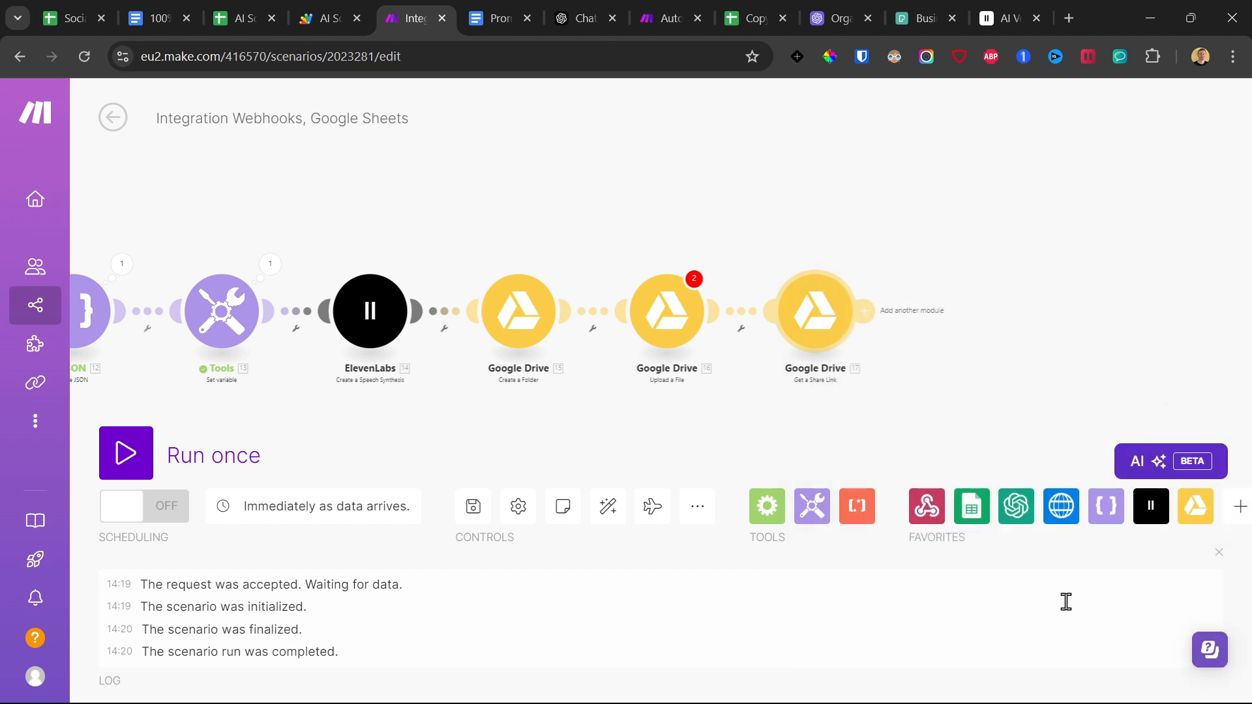
Save the scenario despite the warnings and add a Creatomate Render a Template module after Get a Share Link.
{"action": "left_click", "coordinate": [472, 505]}
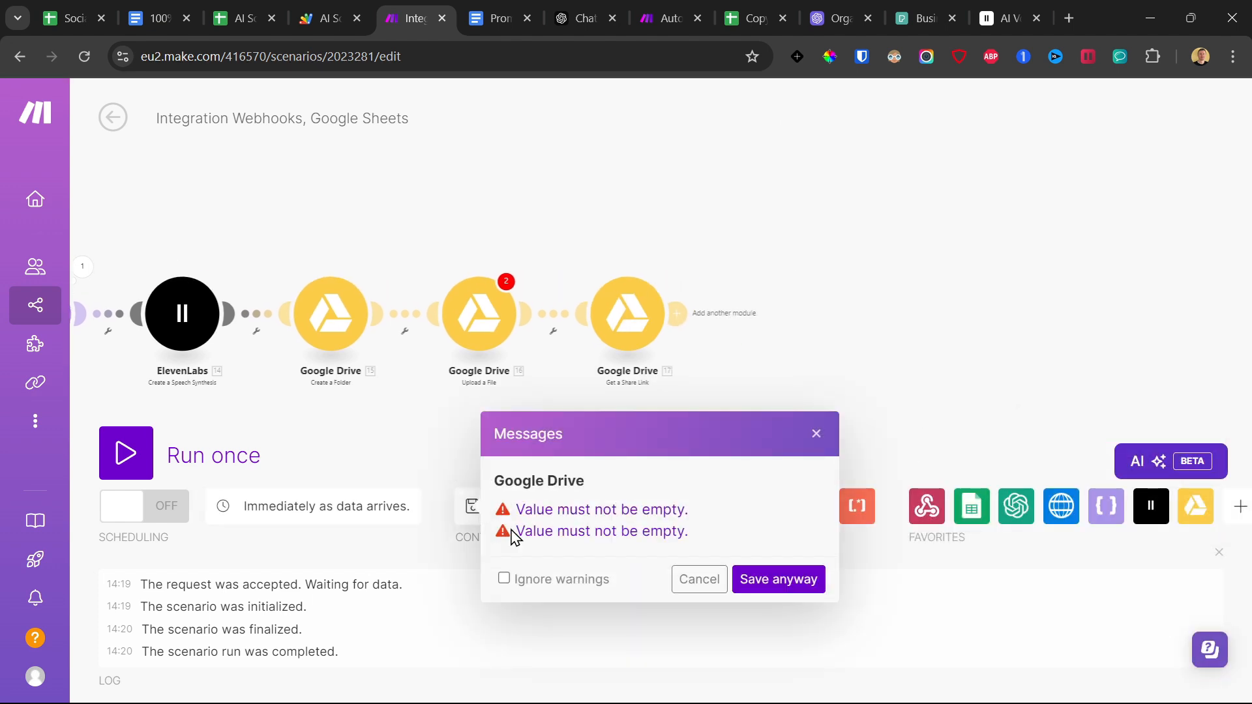
{"action": "left_click", "coordinate": [778, 579]}
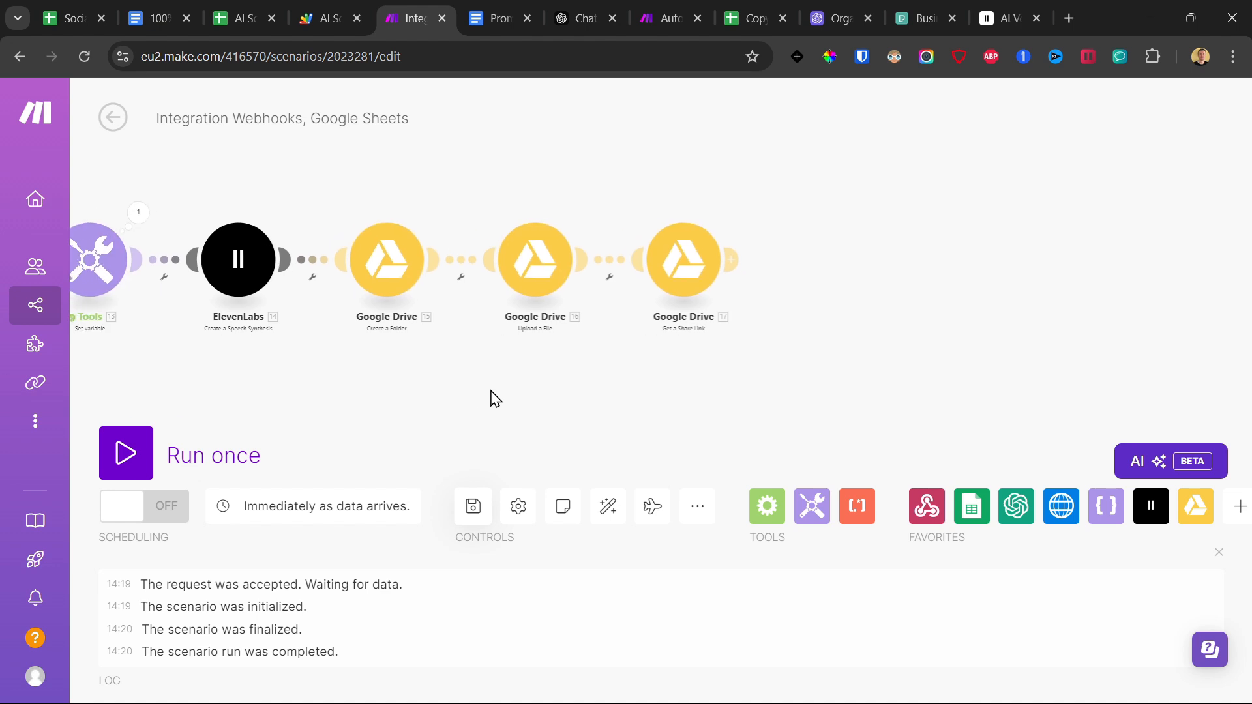
{"action": "left_click", "coordinate": [744, 259]}
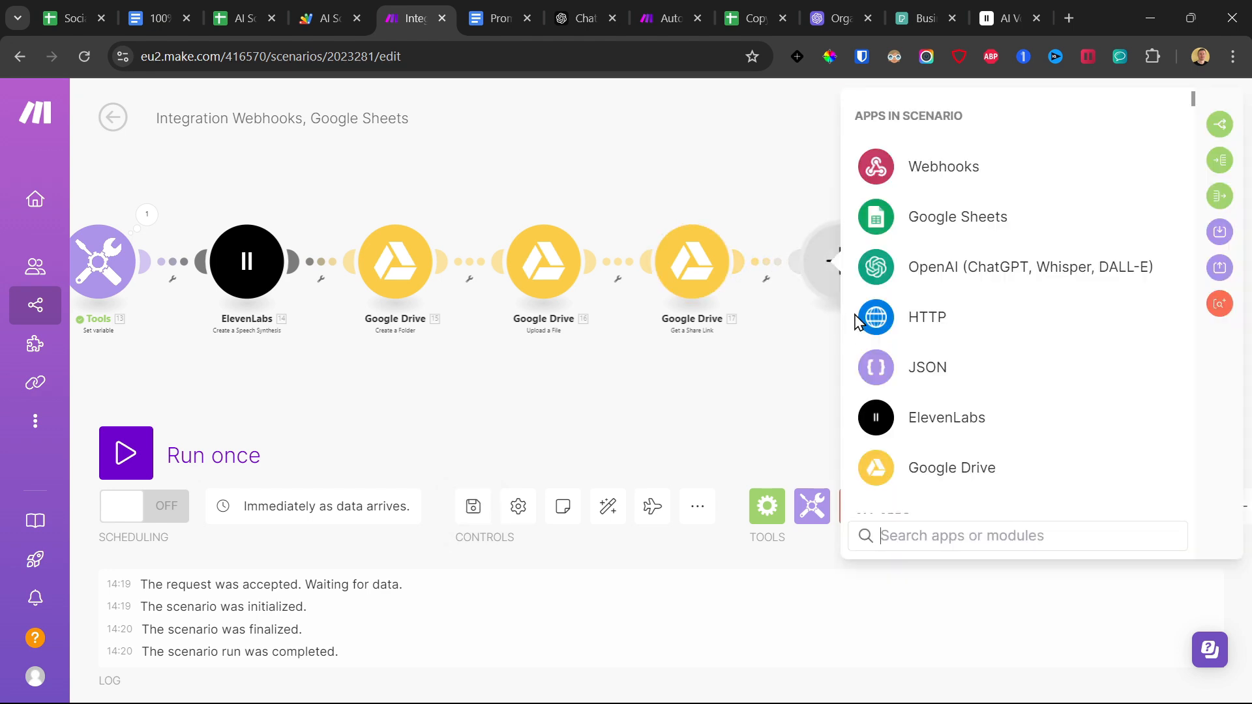
{"action": "type", "text": "cre"}
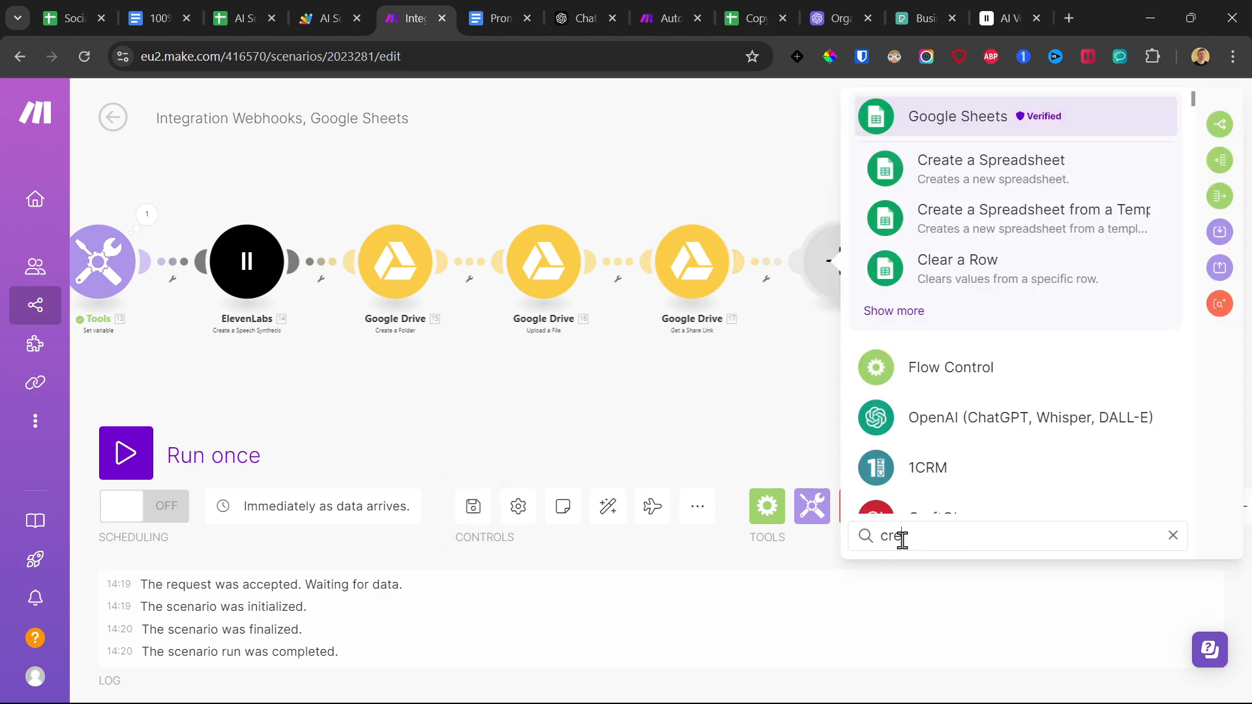
{"action": "type", "text": "a"}
{"action": "left_click", "coordinate": [962, 415]}
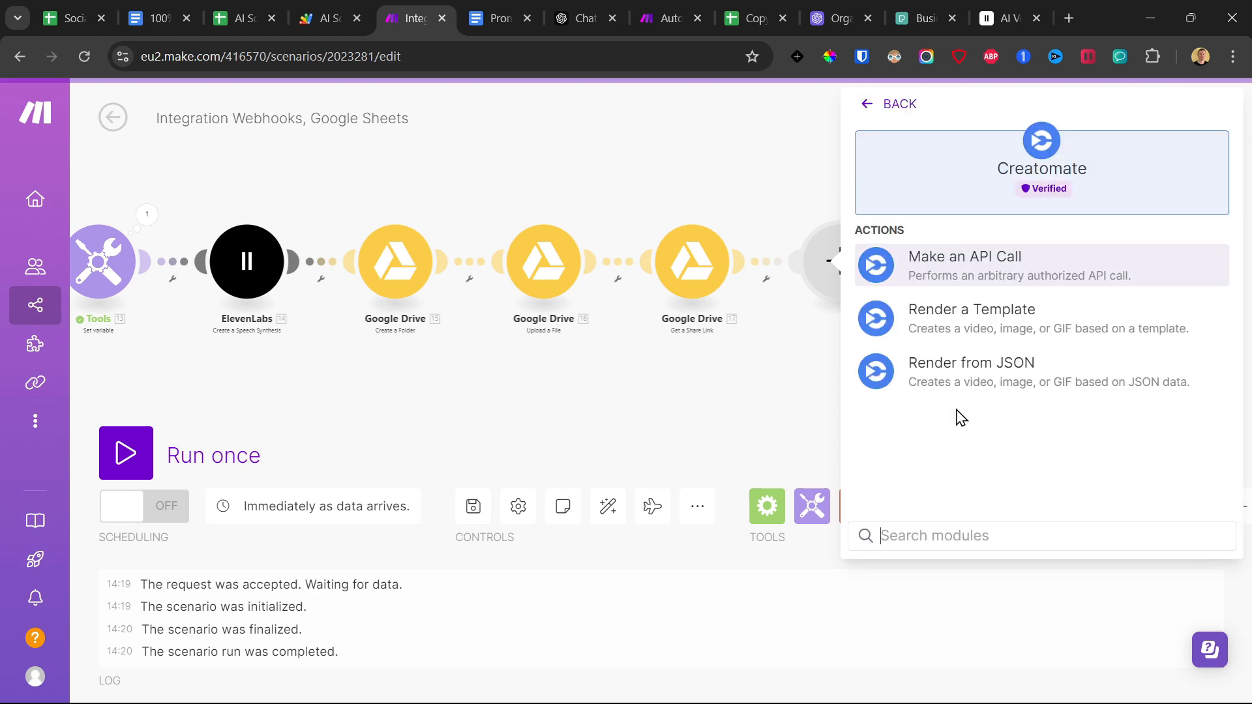
{"action": "left_click", "coordinate": [1017, 316]}
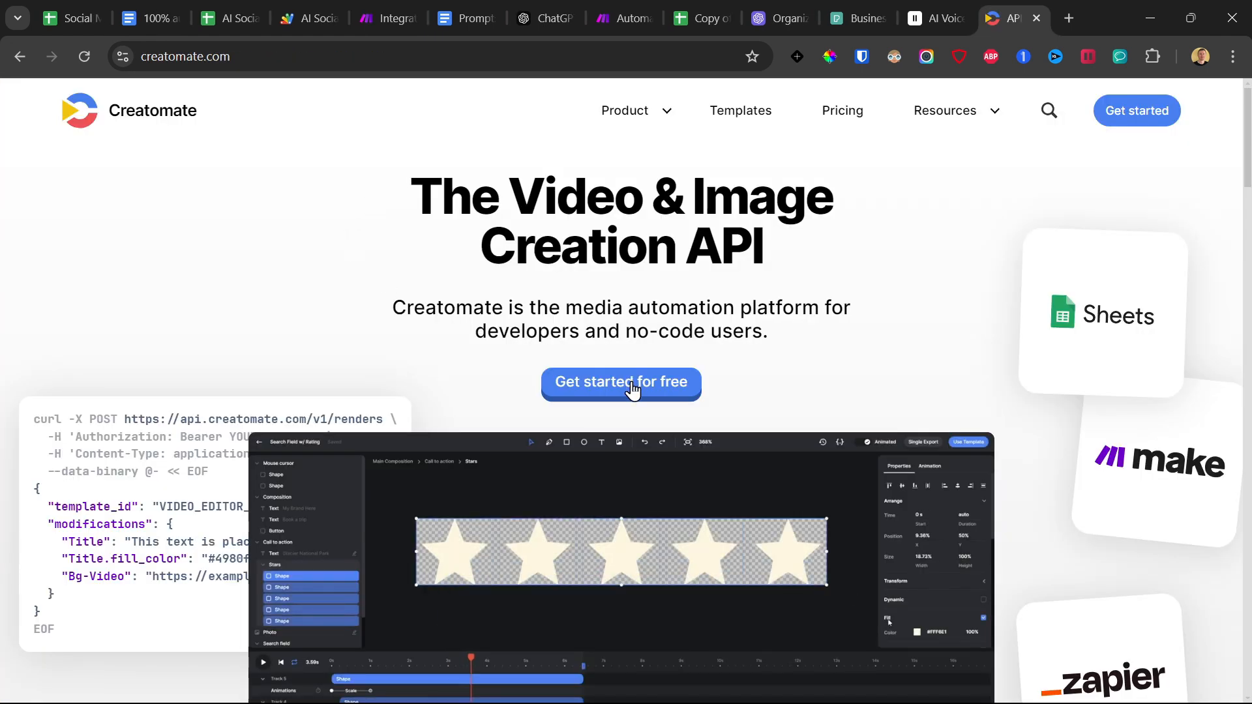
Open the Creatomate dashboard from its website and check the account's credit usage.
{"action": "left_click", "coordinate": [632, 396]}
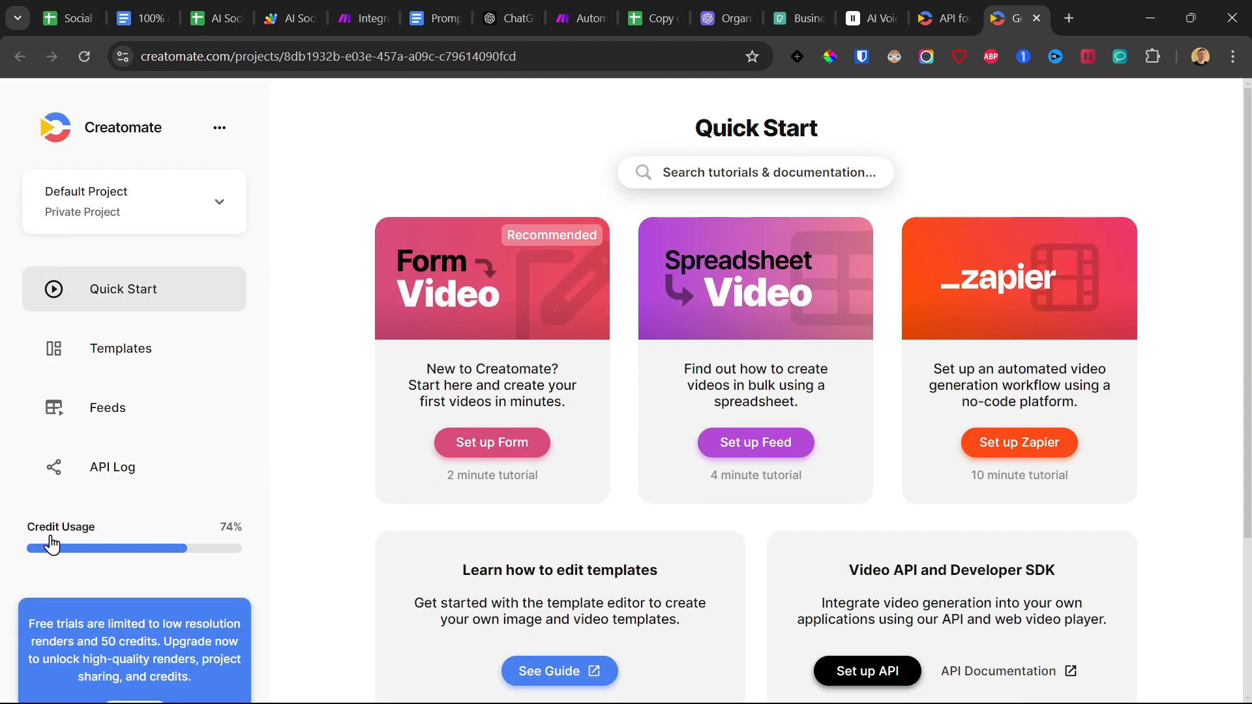
{"action": "left_click", "coordinate": [73, 550]}
{"action": "left_click_drag", "start_coordinate": [585, 466], "coordinate": [695, 469]}
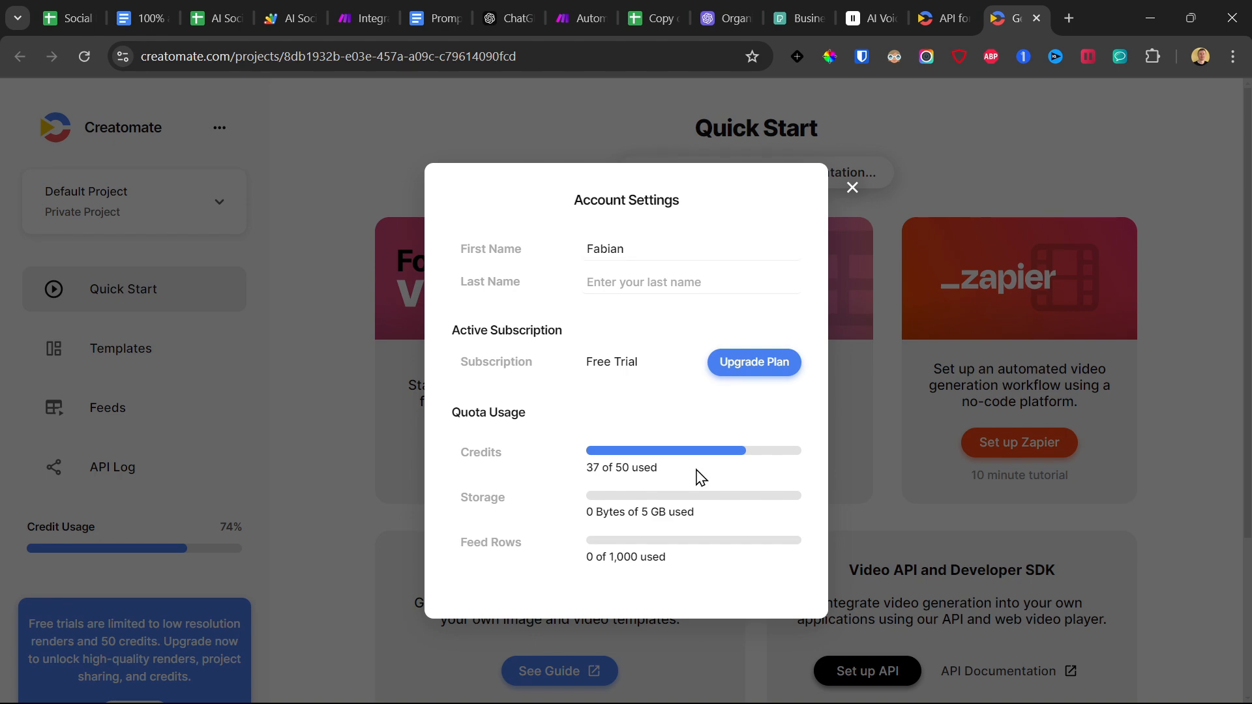
{"action": "left_click", "coordinate": [852, 188]}
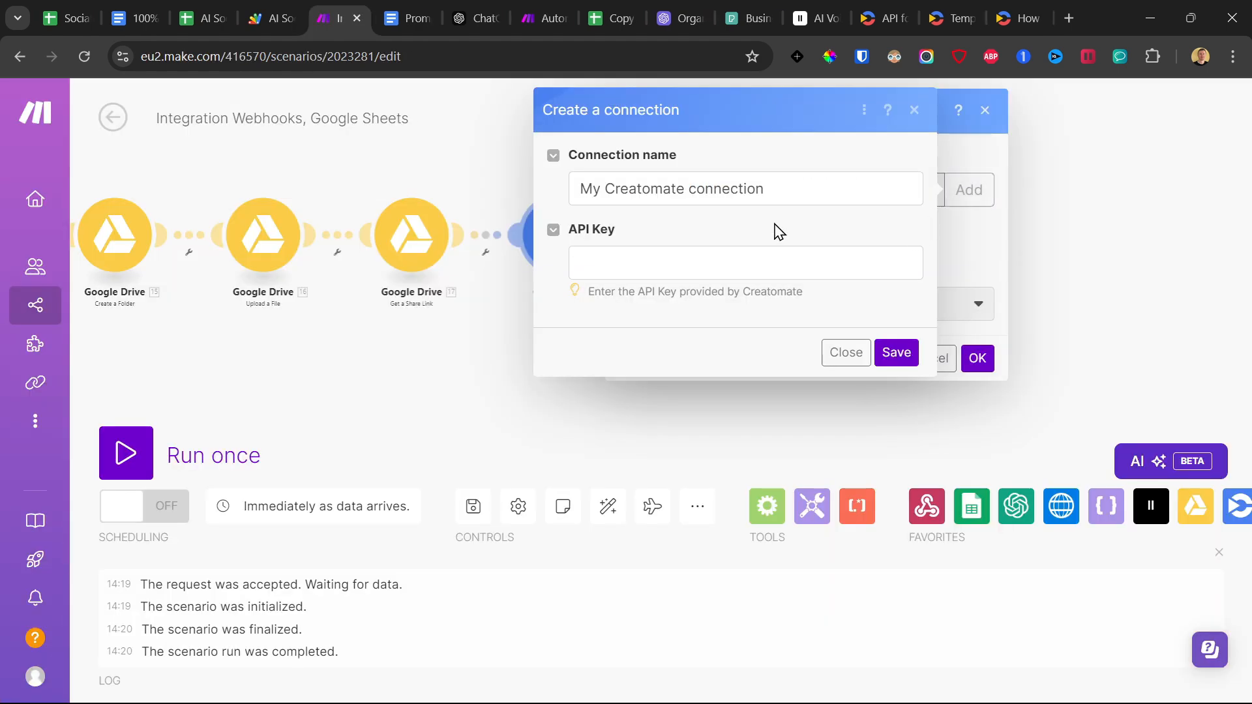
Name the Make connection "My Creatomate connection test" and copy the API key from the project settings in Creatomate.
{"action": "left_click", "coordinate": [844, 187]}
{"action": "type", "text": "test"}
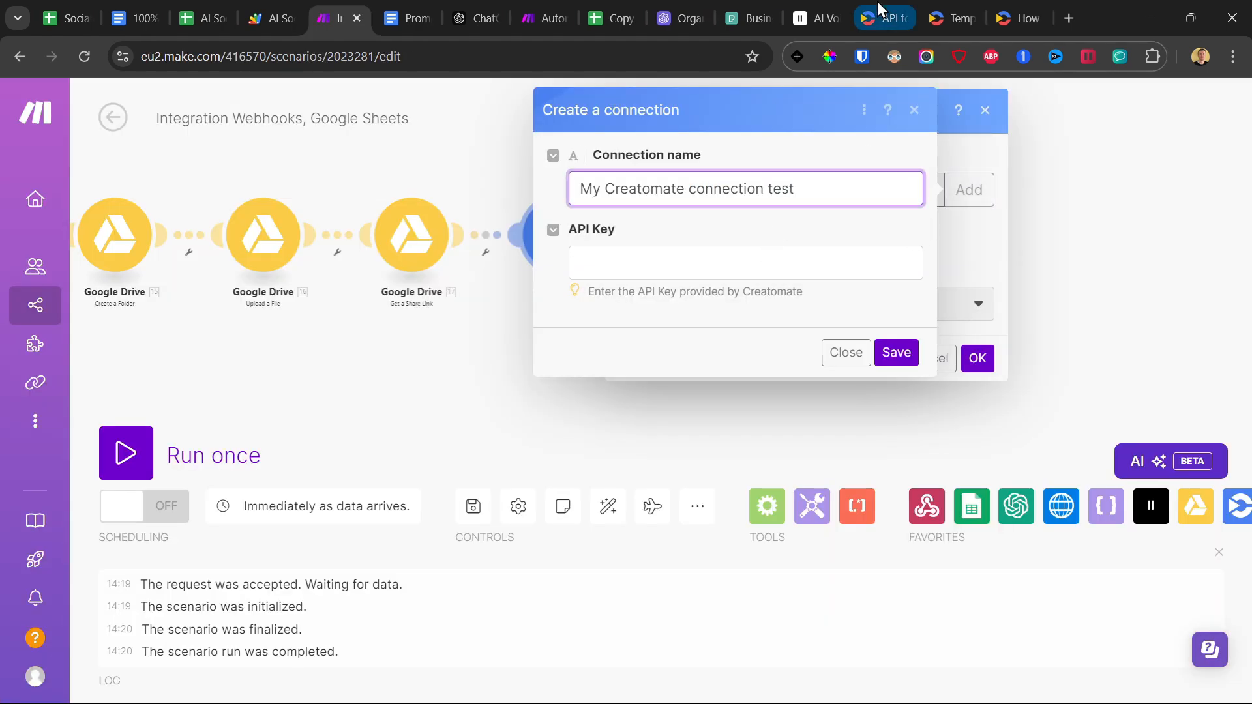
{"action": "left_click", "coordinate": [877, 2]}
{"action": "left_click", "coordinate": [951, 10]}
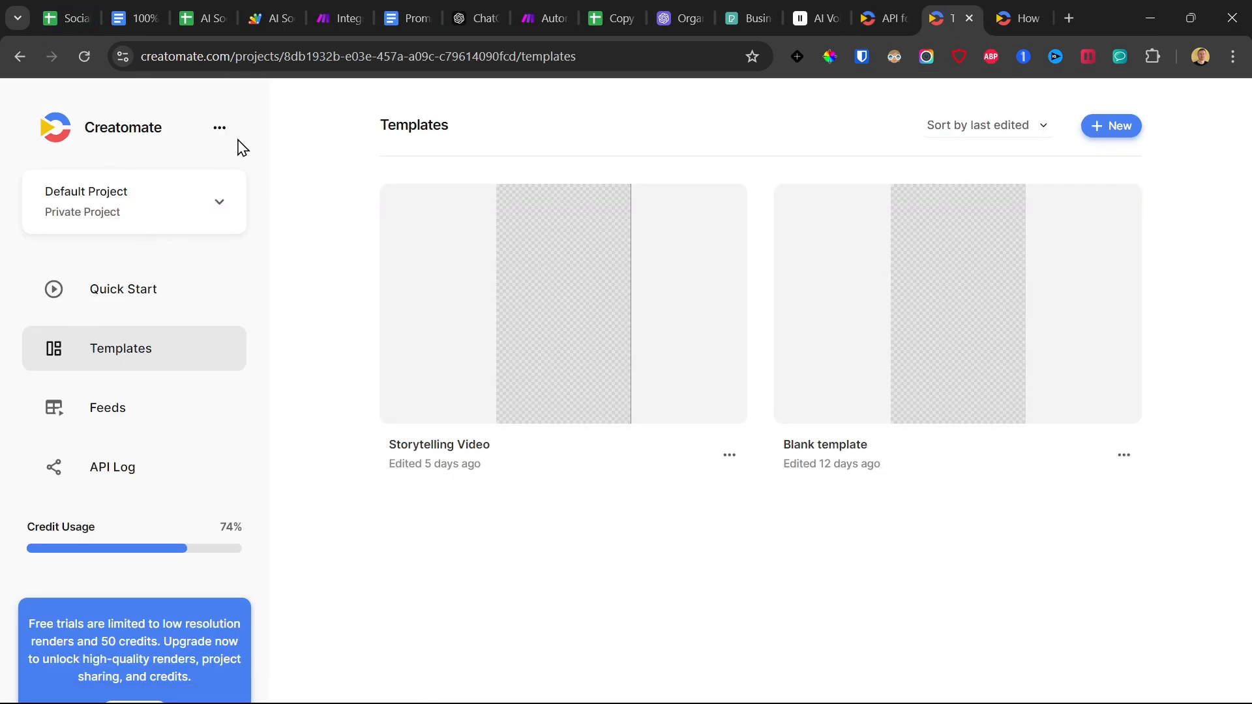
{"action": "left_click", "coordinate": [221, 129]}
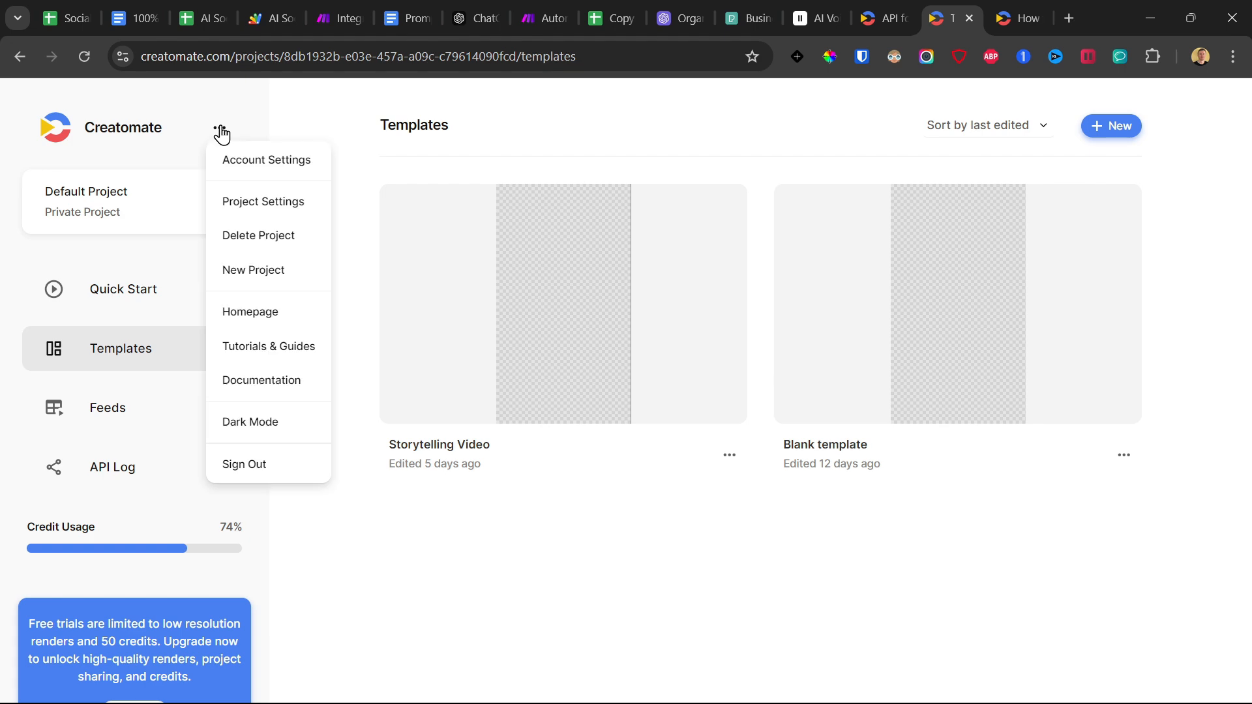
{"action": "left_click", "coordinate": [240, 200]}
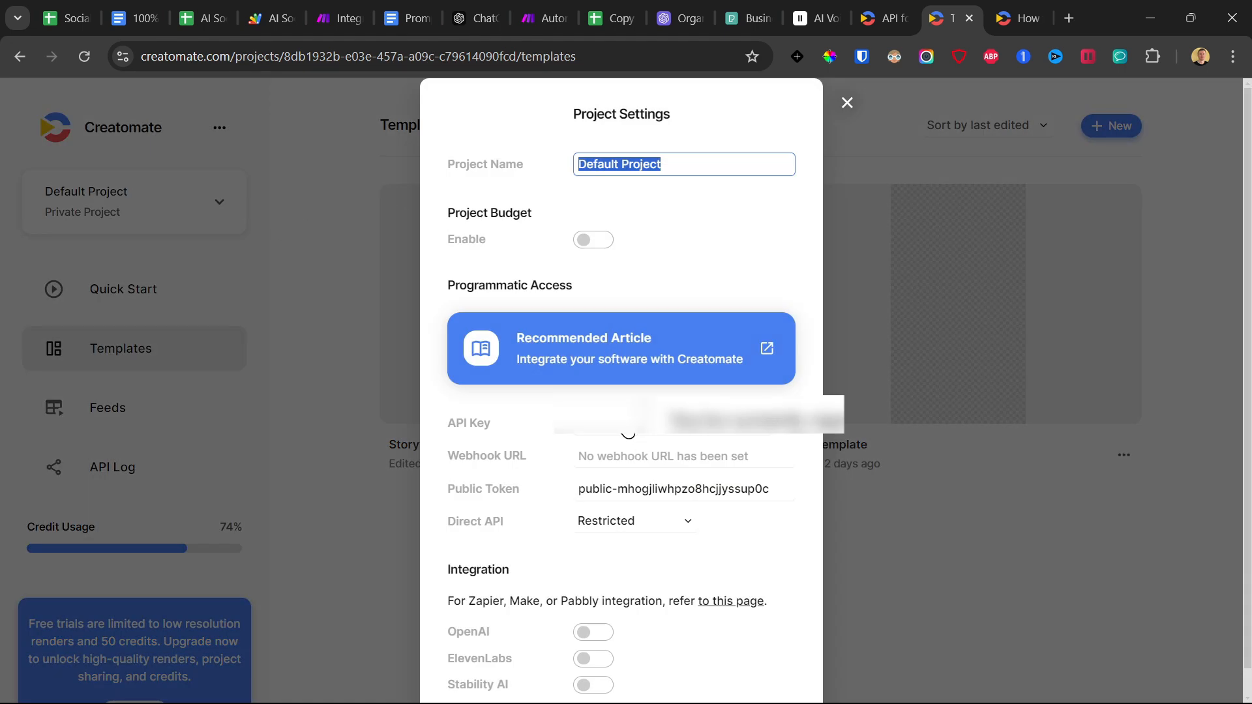
{"action": "left_click", "coordinate": [626, 424]}
{"action": "right_click", "coordinate": [710, 432]}
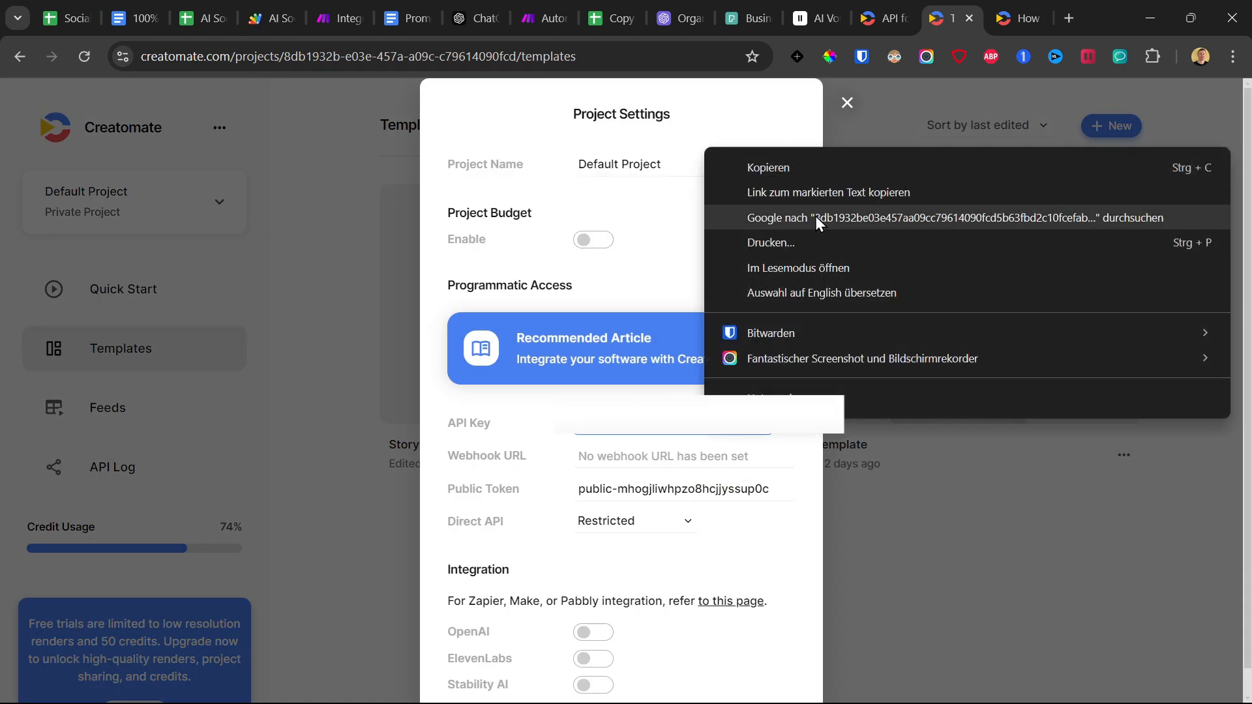
{"action": "left_click", "coordinate": [800, 175]}
Back in Make, paste the Creatomate API key into the new connection and save it.
{"action": "left_click", "coordinate": [339, 18]}
{"action": "left_click", "coordinate": [632, 263]}
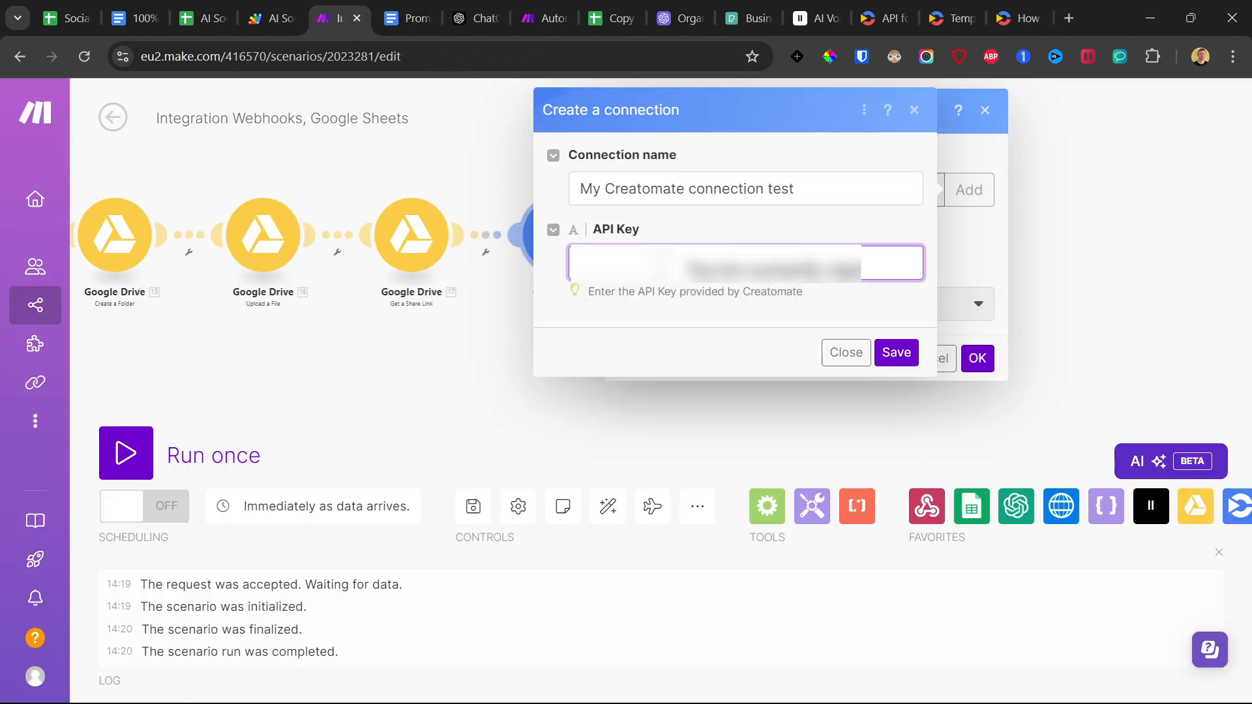
{"action": "right_click", "coordinate": [633, 260]}
{"action": "left_click", "coordinate": [695, 428]}
{"action": "left_click", "coordinate": [906, 354]}
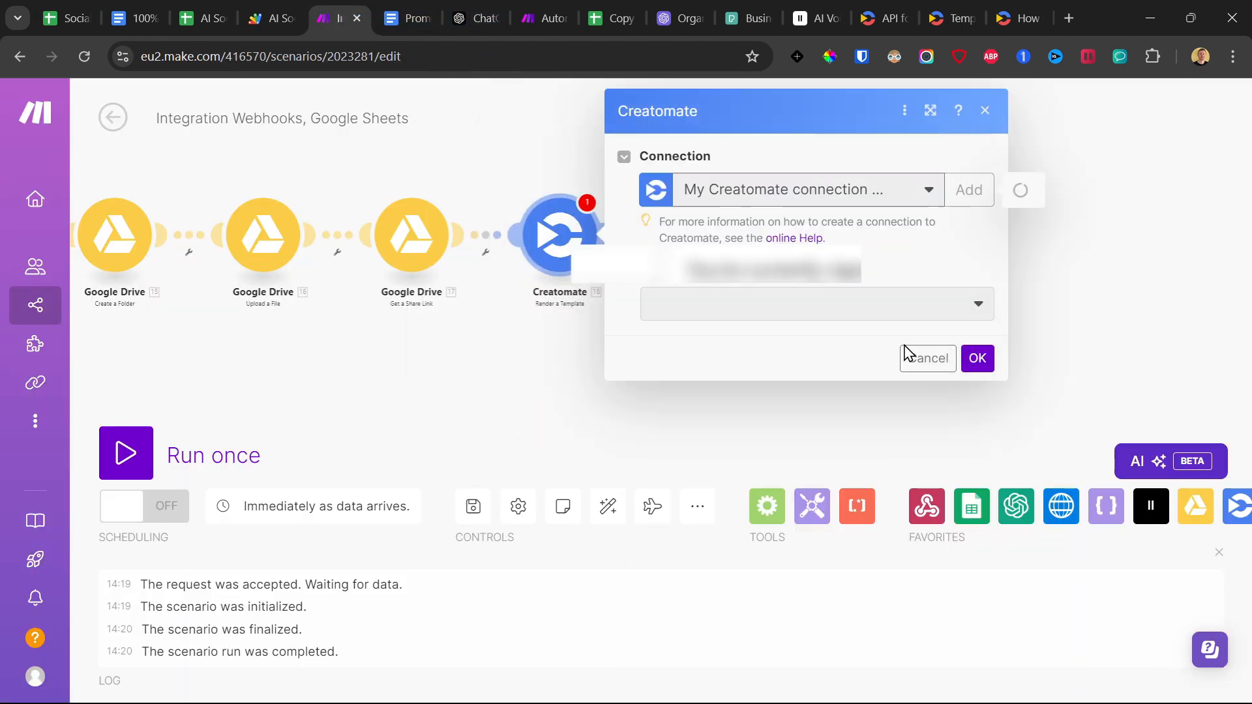
Switch to Creatomate and create a new blank template from scratch in the 9:16 Vertical format.
{"action": "left_click", "coordinate": [724, 311]}
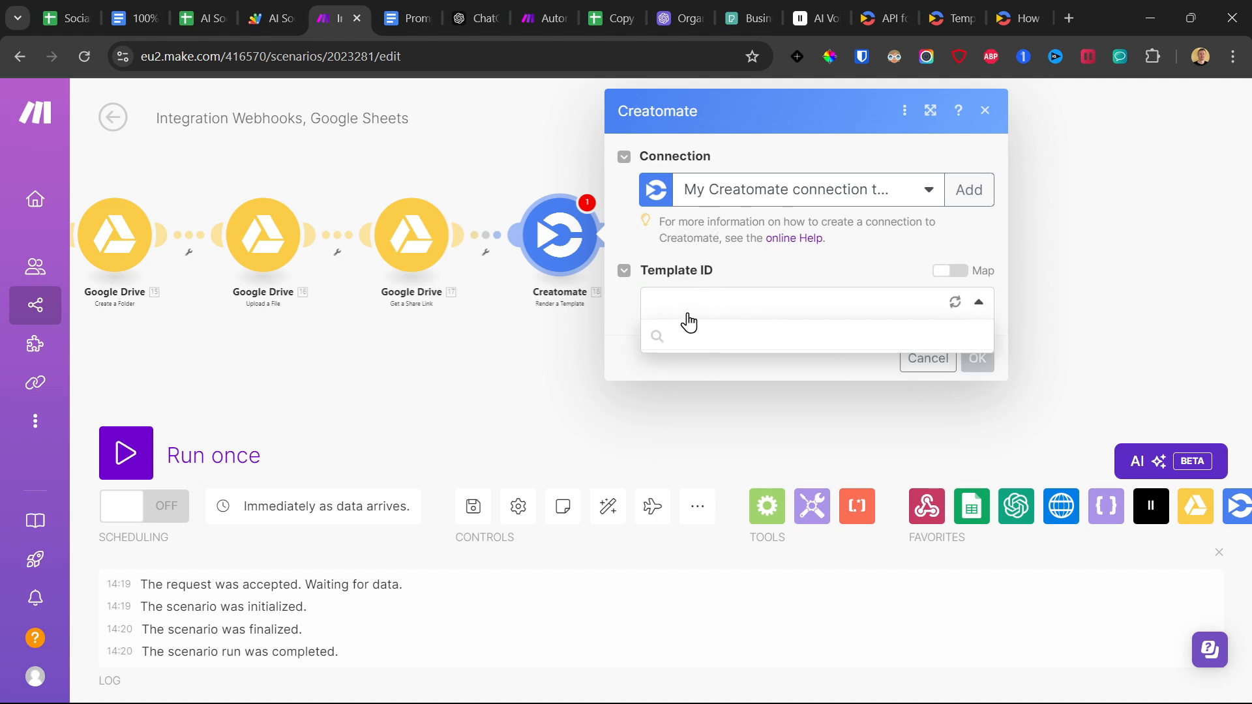
{"action": "left_click", "coordinate": [952, 18]}
{"action": "left_click", "coordinate": [846, 101]}
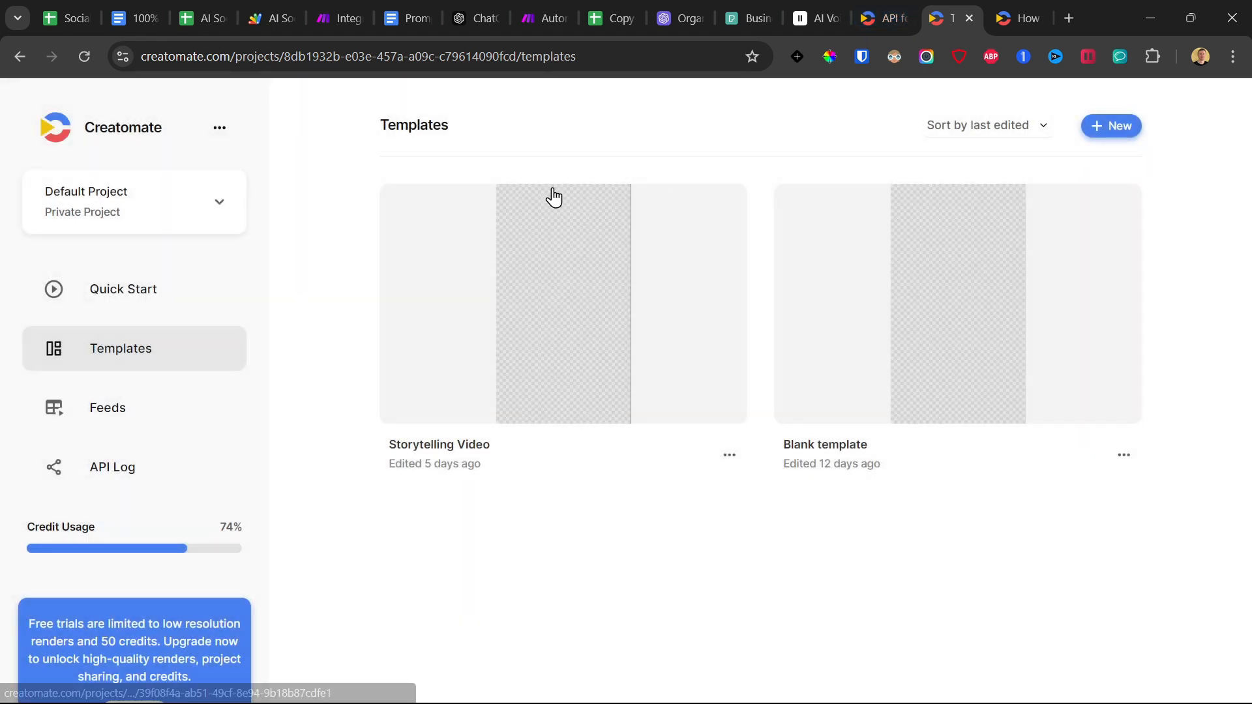
{"action": "left_click", "coordinate": [1117, 126]}
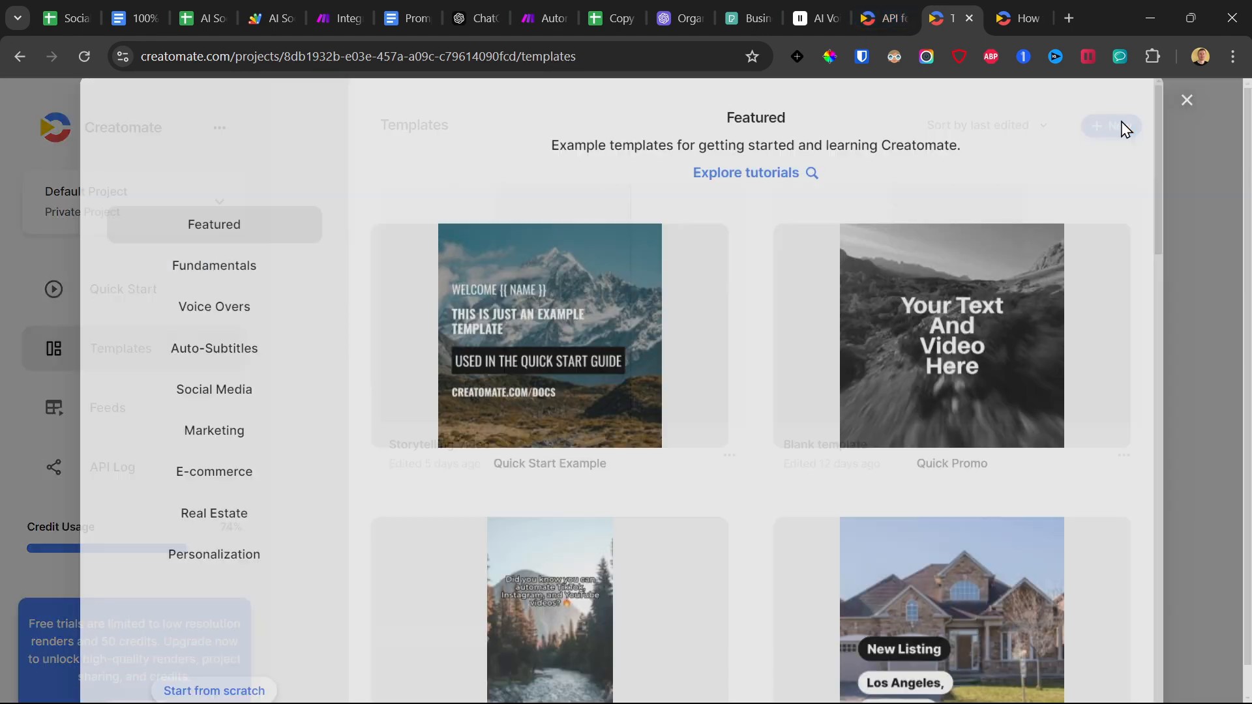
{"action": "scroll", "coordinate": [838, 360], "scroll_direction": "down", "scroll_amount": 10}
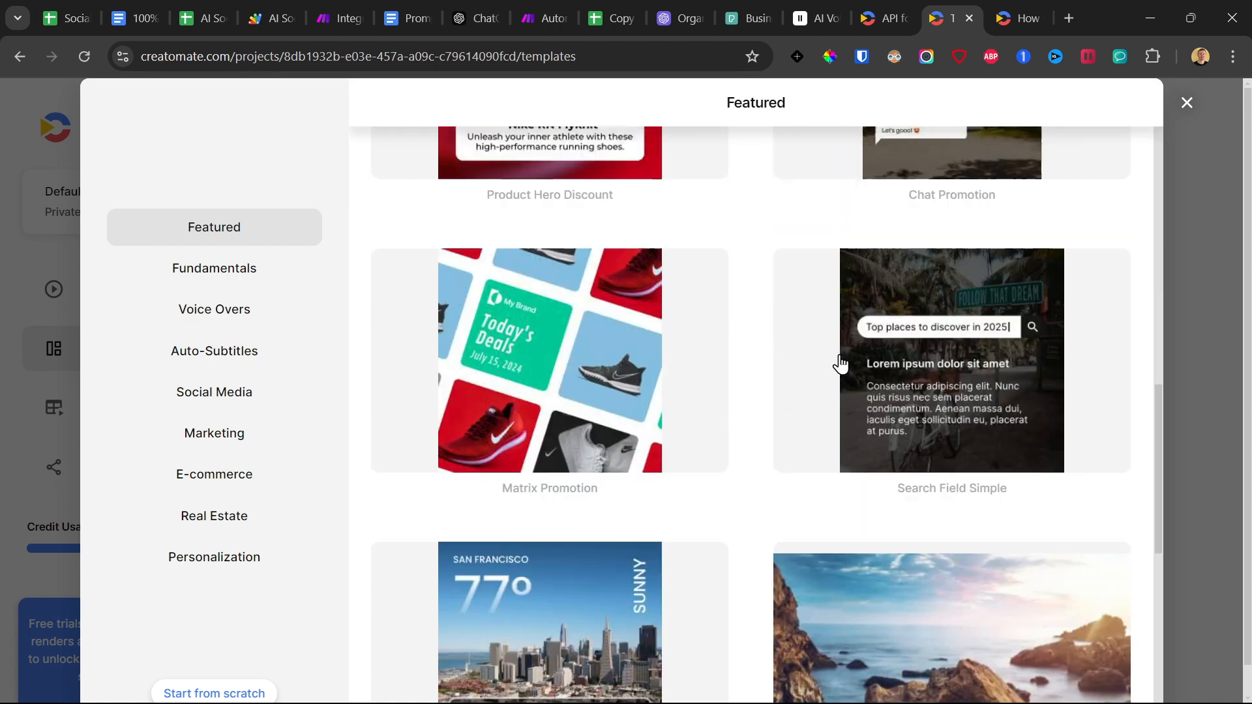
{"action": "scroll", "coordinate": [839, 360], "scroll_direction": "up", "scroll_amount": 6}
{"action": "scroll", "coordinate": [666, 319], "scroll_direction": "down", "scroll_amount": 3}
{"action": "left_click", "coordinate": [202, 693]}
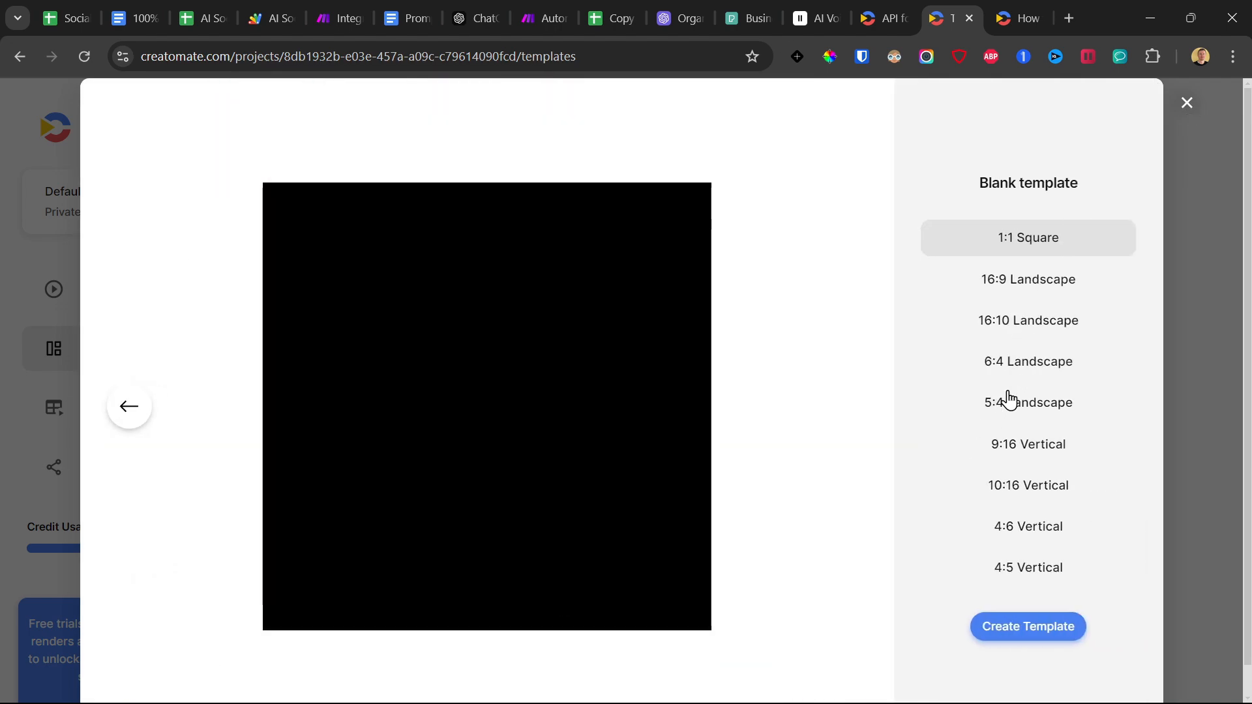
{"action": "left_click", "coordinate": [1017, 448]}
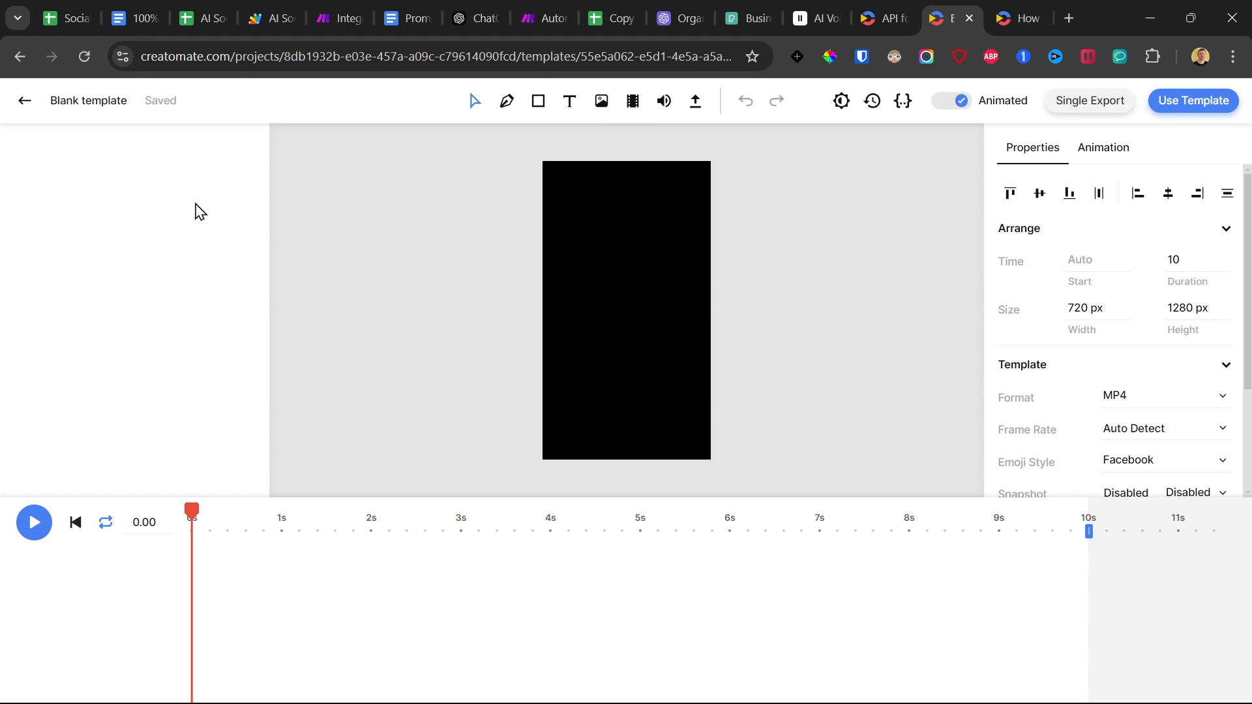
Add a video element covering the whole frame and an audio element, extending both to the full 10 s.
{"action": "left_click", "coordinate": [630, 111]}
{"action": "left_click_drag", "start_coordinate": [542, 160], "coordinate": [712, 464]}
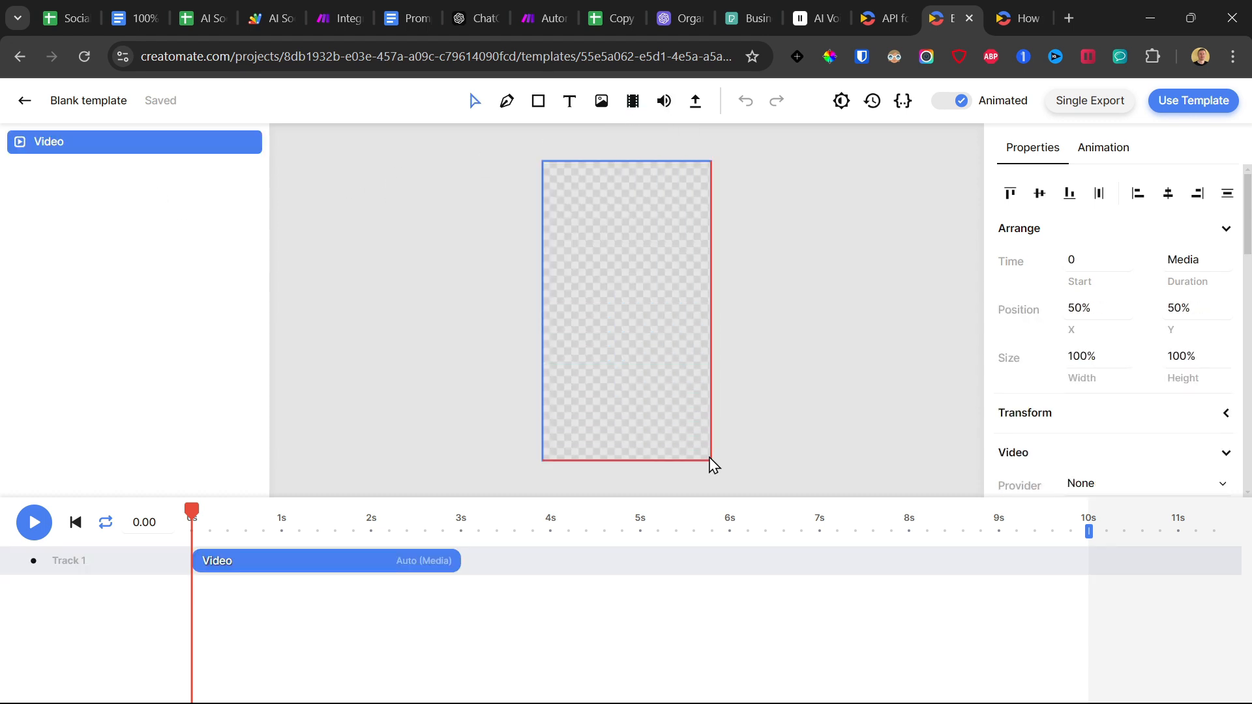
{"action": "left_click_drag", "start_coordinate": [451, 567], "coordinate": [1089, 551]}
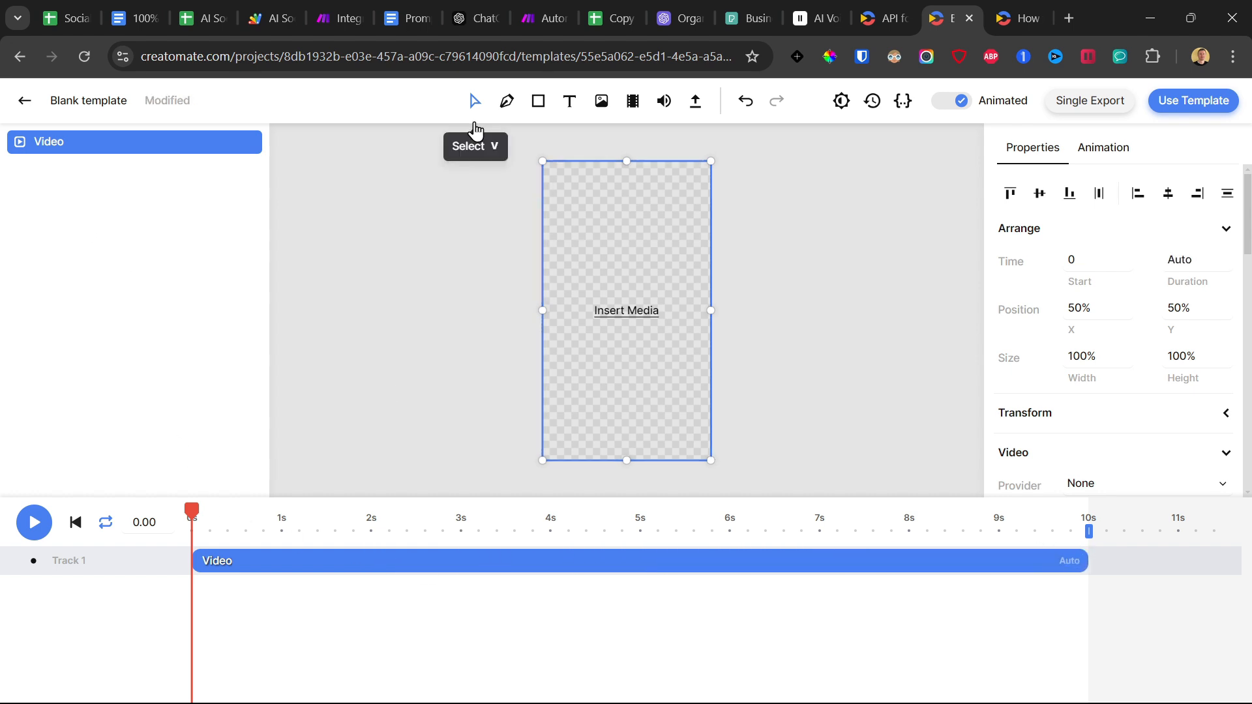
{"action": "left_click", "coordinate": [665, 104]}
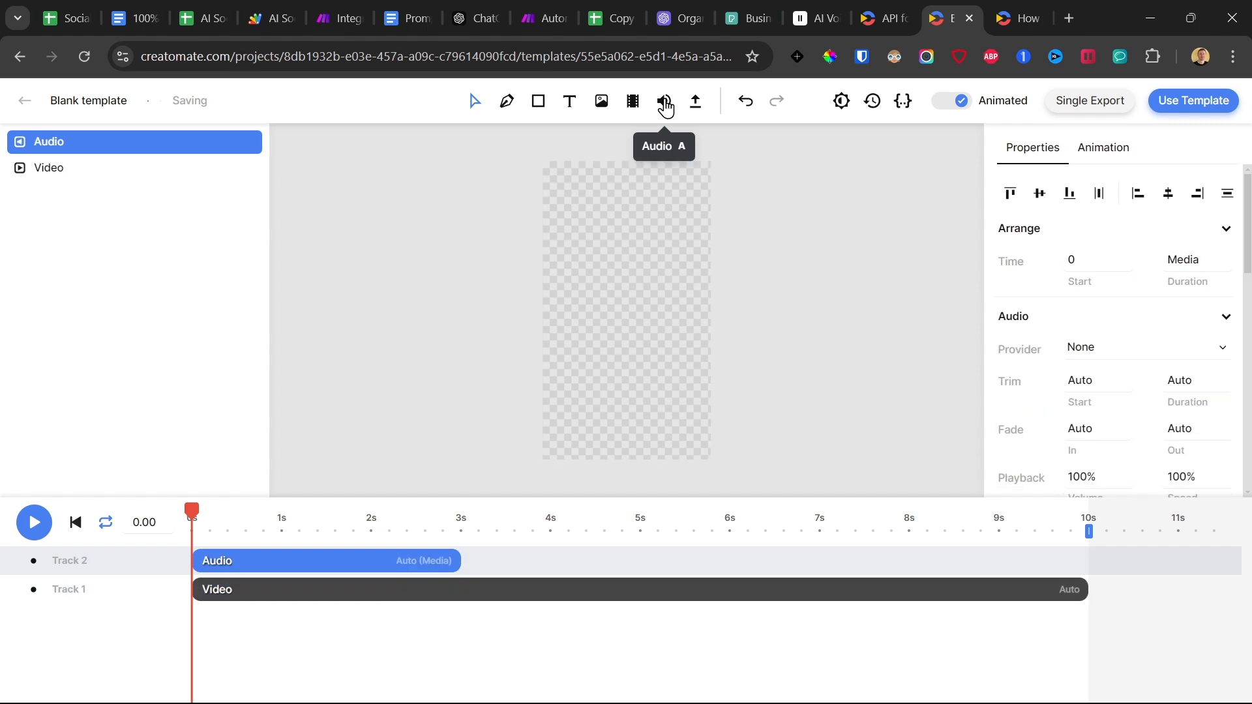
{"action": "left_click_drag", "start_coordinate": [460, 558], "coordinate": [1083, 545]}
Add a text element near the top of the vertical frame and rename it Text 1.
{"action": "left_click", "coordinate": [569, 101]}
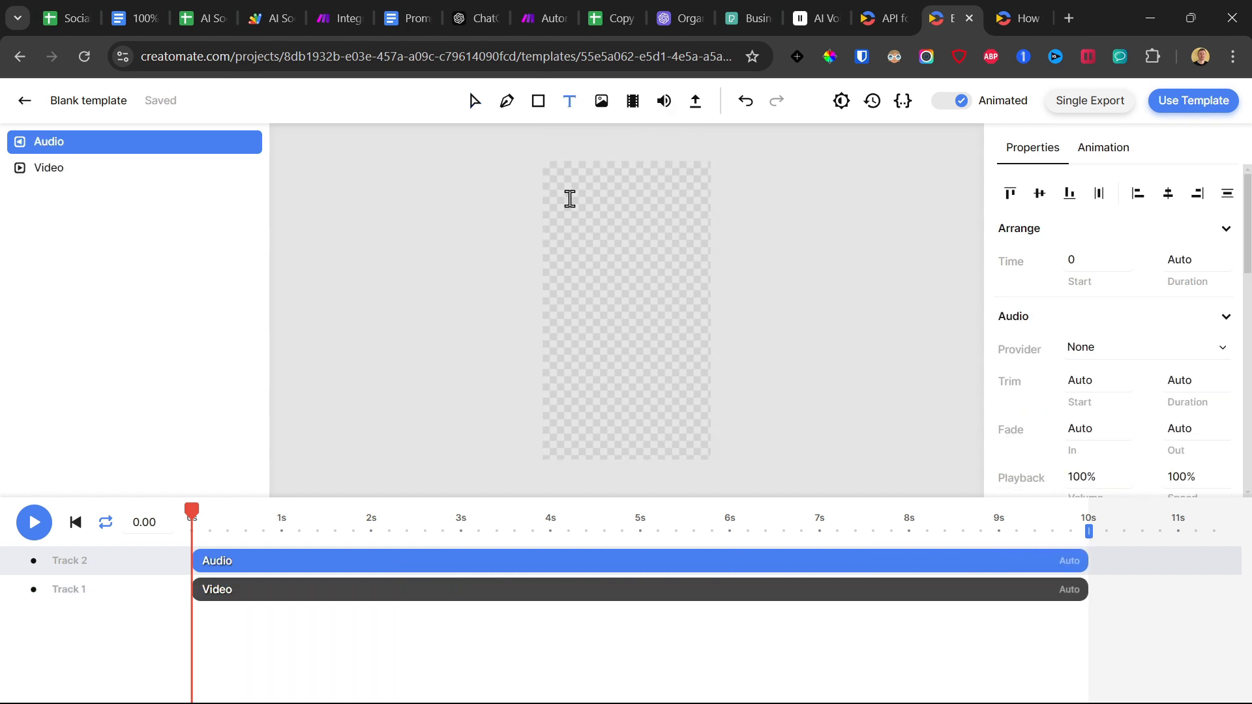
{"action": "left_click", "coordinate": [570, 200]}
{"action": "right_click", "coordinate": [45, 145]}
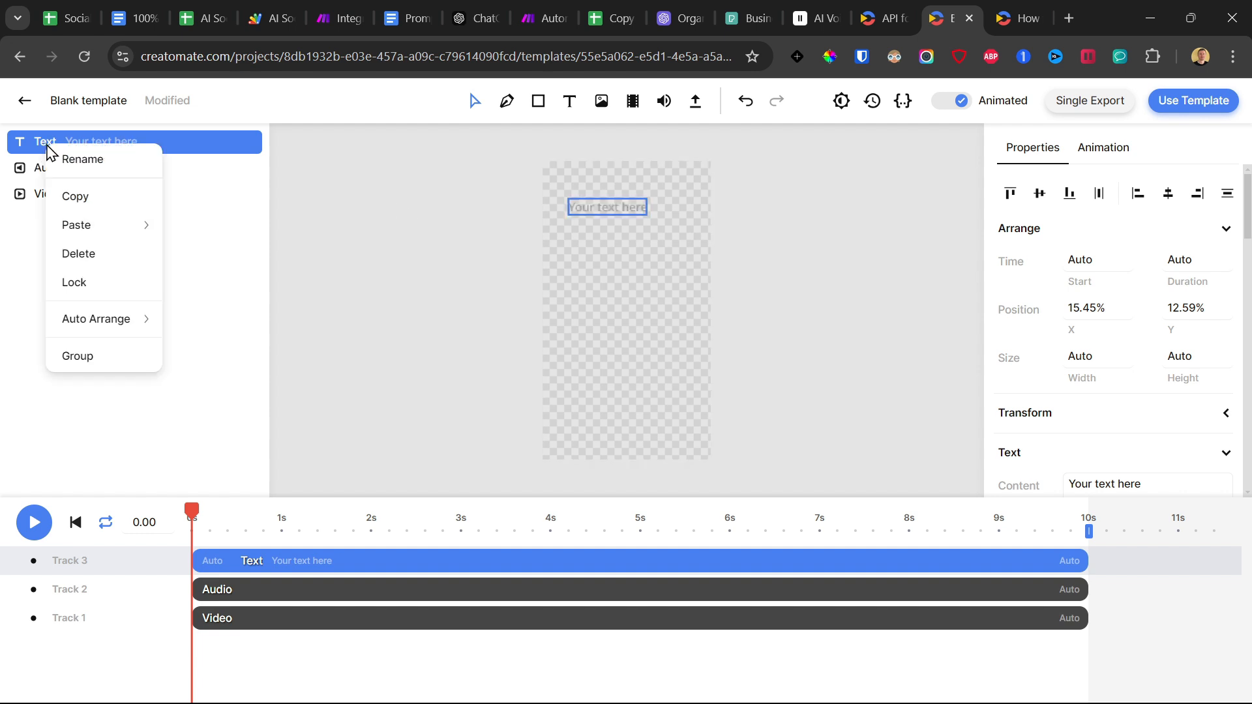
{"action": "left_click", "coordinate": [83, 161]}
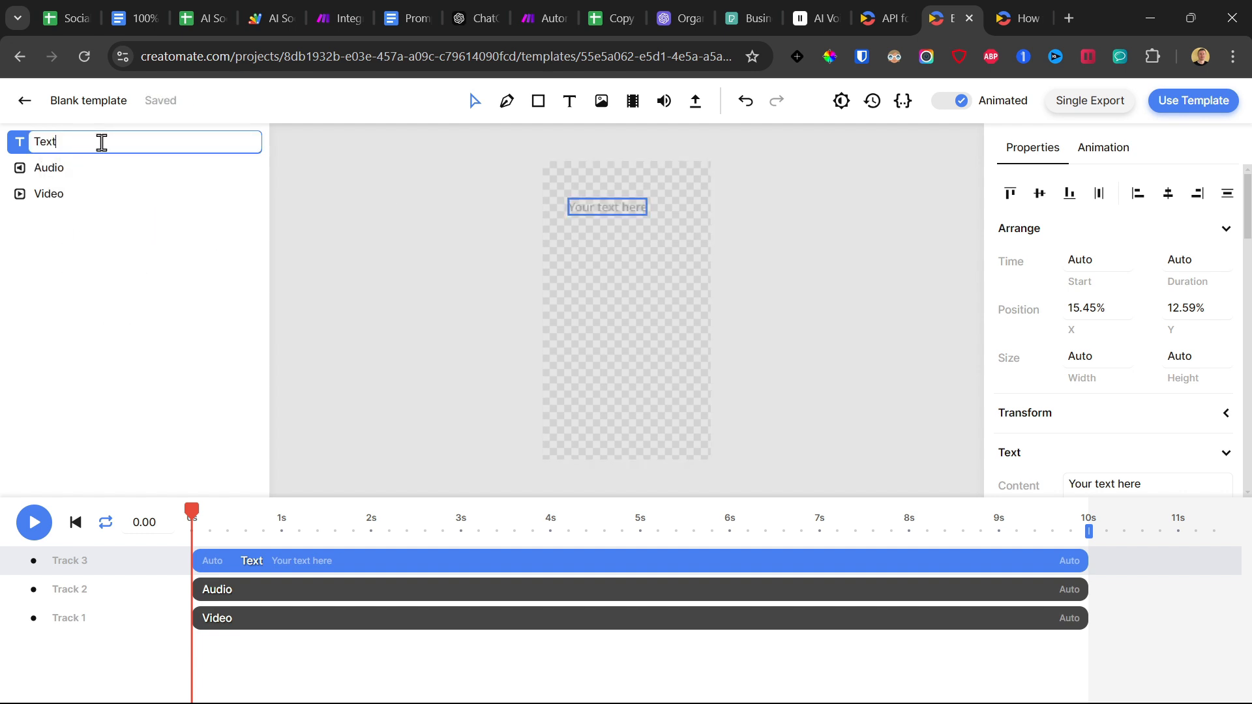
{"action": "type", "text": "1"}
{"action": "key", "text": "Return"}
Copy the Text 1 element and paste three duplicates of it into the template.
{"action": "right_click", "coordinate": [107, 143]}
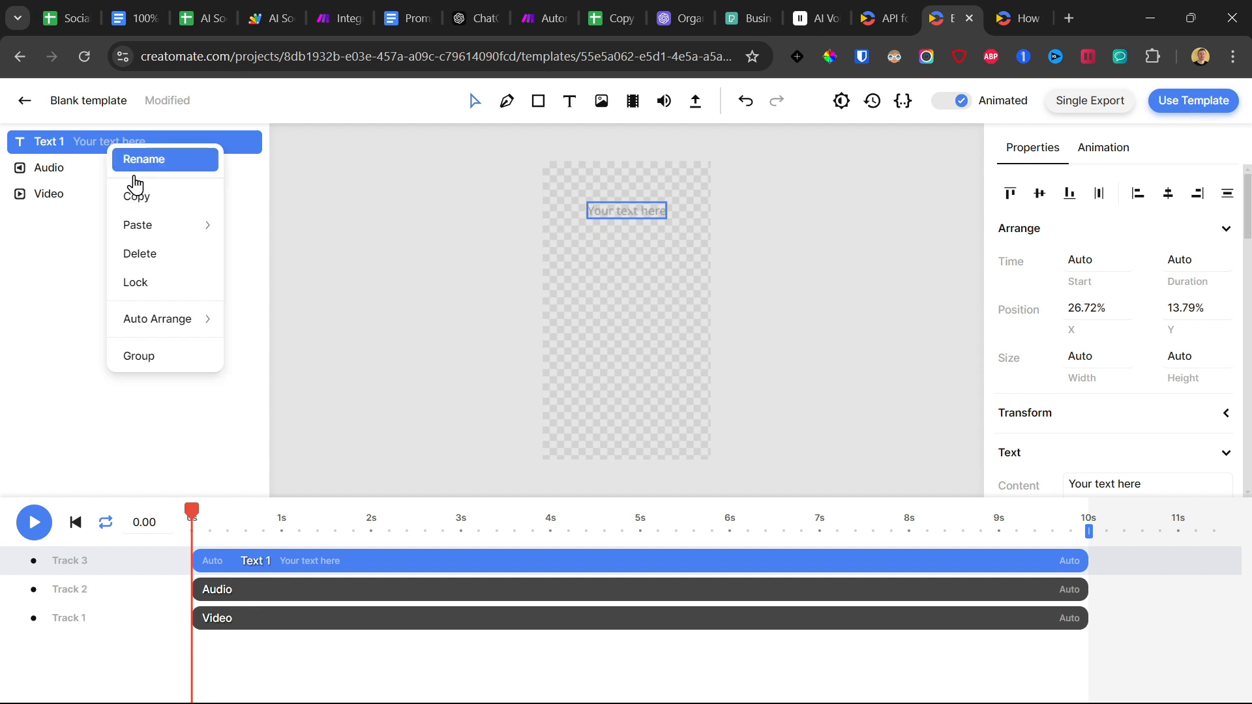
{"action": "left_click", "coordinate": [140, 199]}
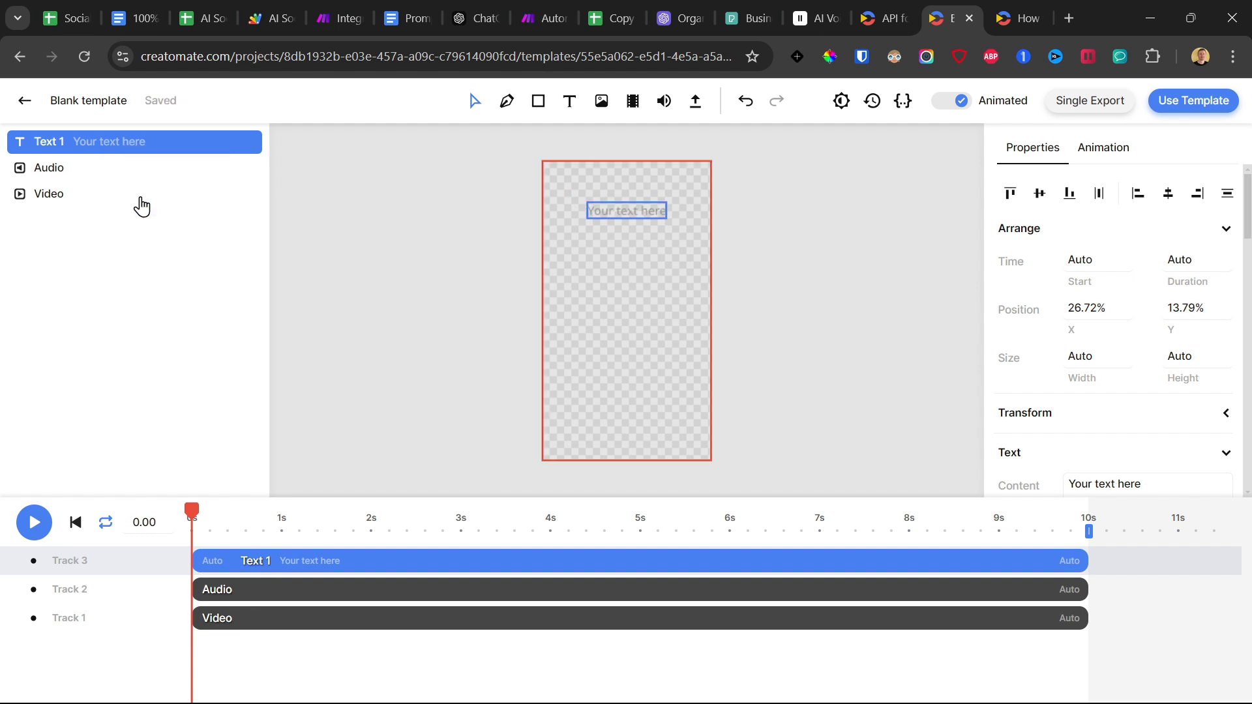
{"action": "key", "text": "ctrl+v"}
{"action": "key", "text": "ctrl+v"}
{"action": "key", "text": "ctrl+v"}
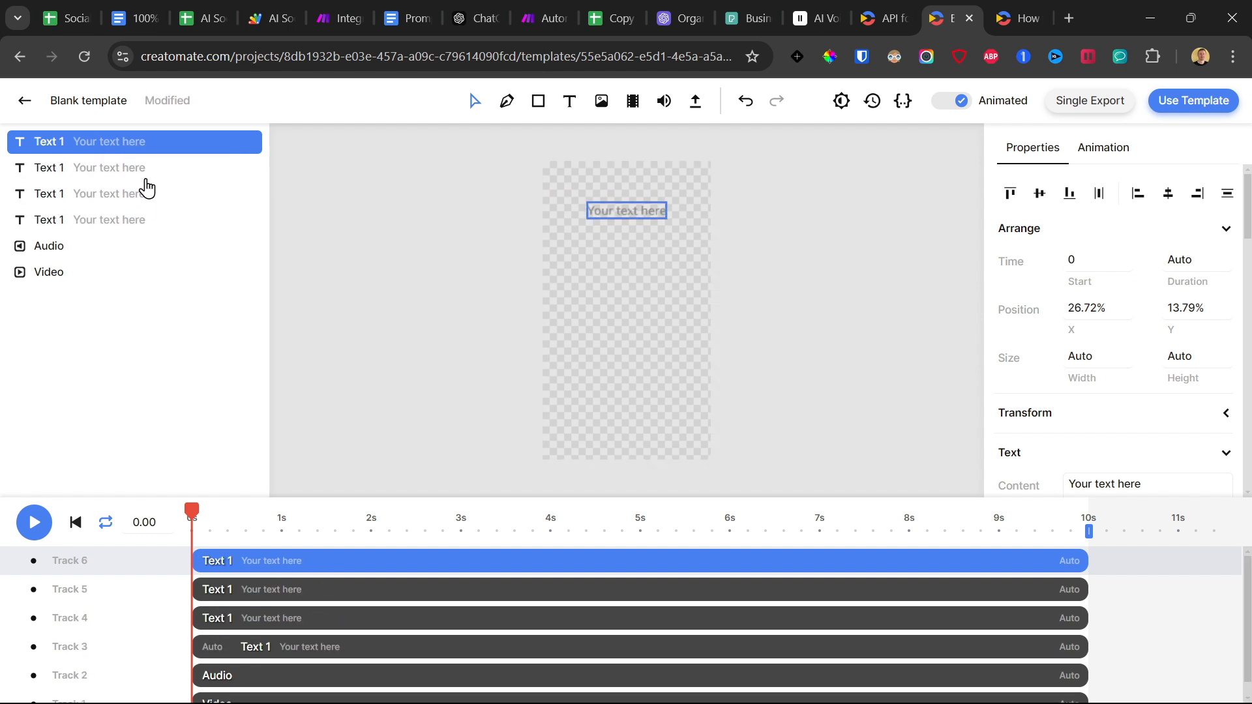
Rename the second and third text elements in the layer list as Text 2 and Text 3.
{"action": "left_click", "coordinate": [135, 170]}
{"action": "right_click", "coordinate": [135, 170]}
{"action": "left_click", "coordinate": [169, 185]}
{"action": "left_click", "coordinate": [94, 173]}
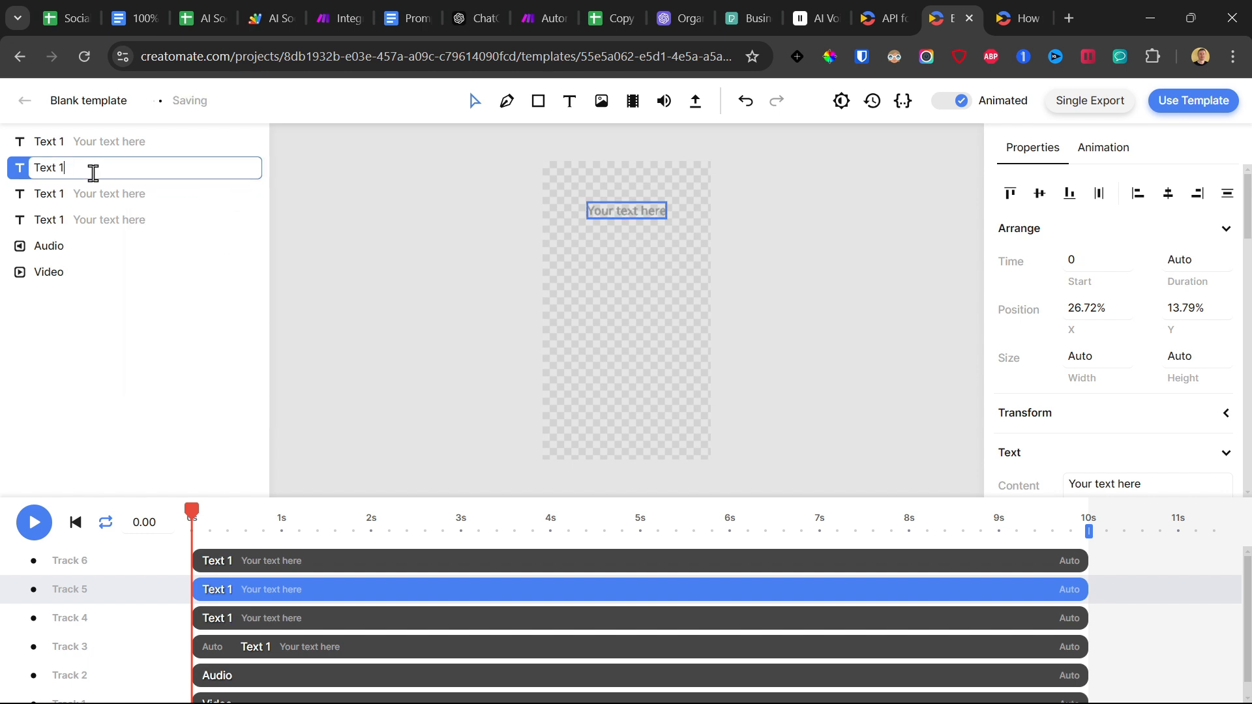
{"action": "type", "text": "2"}
{"action": "key", "text": "Return"}
{"action": "right_click", "coordinate": [107, 199]}
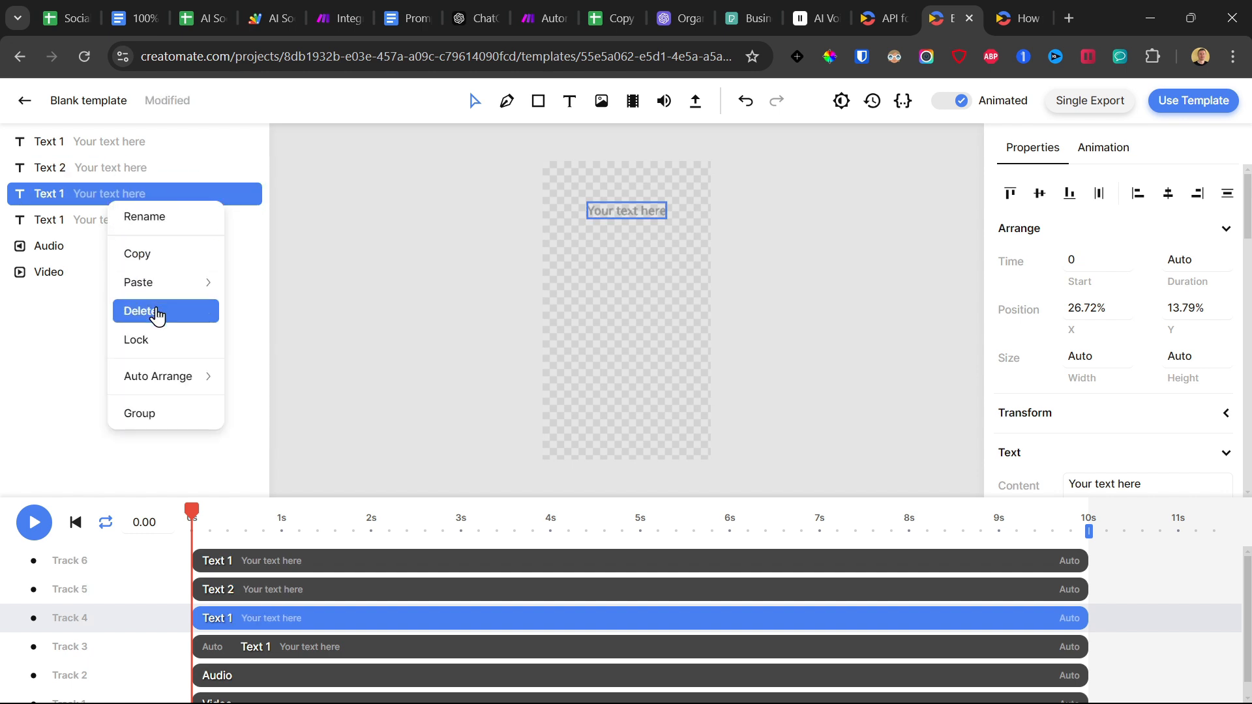
{"action": "left_click", "coordinate": [127, 215]}
{"action": "type", "text": "3"}
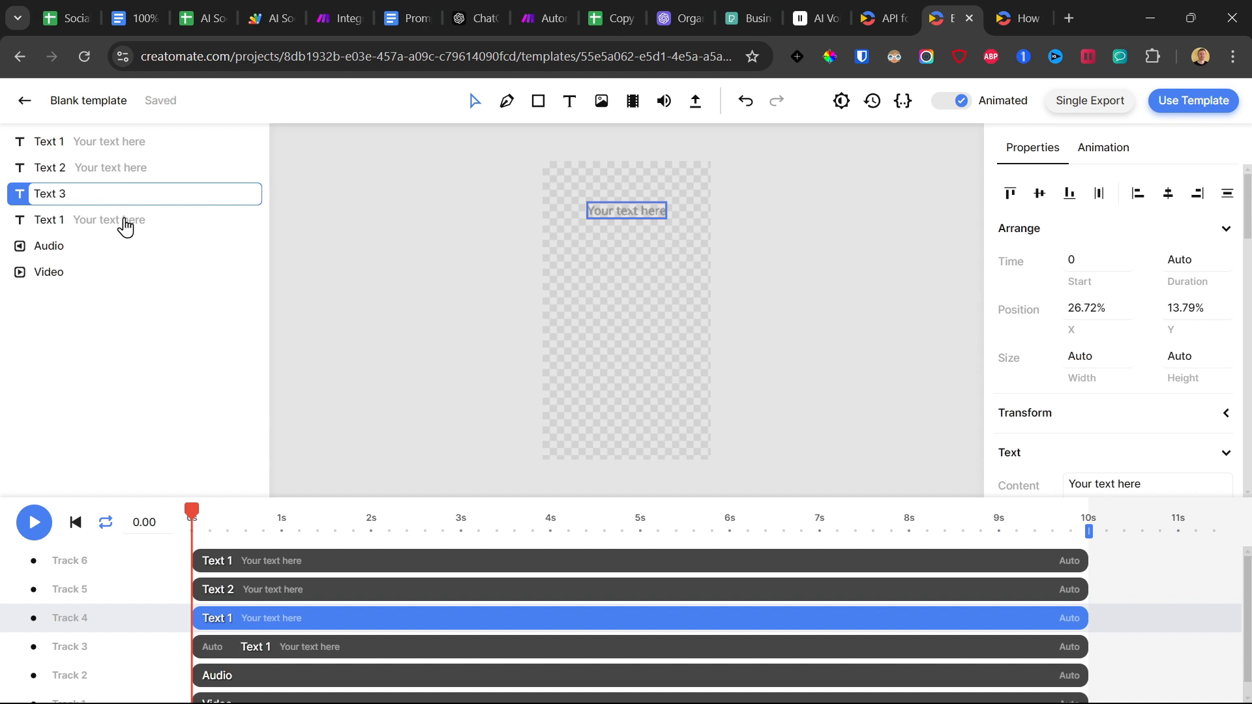
Rename the last text element, just above the audio layer, as Text 4.
{"action": "right_click", "coordinate": [121, 225]}
{"action": "left_click", "coordinate": [160, 240]}
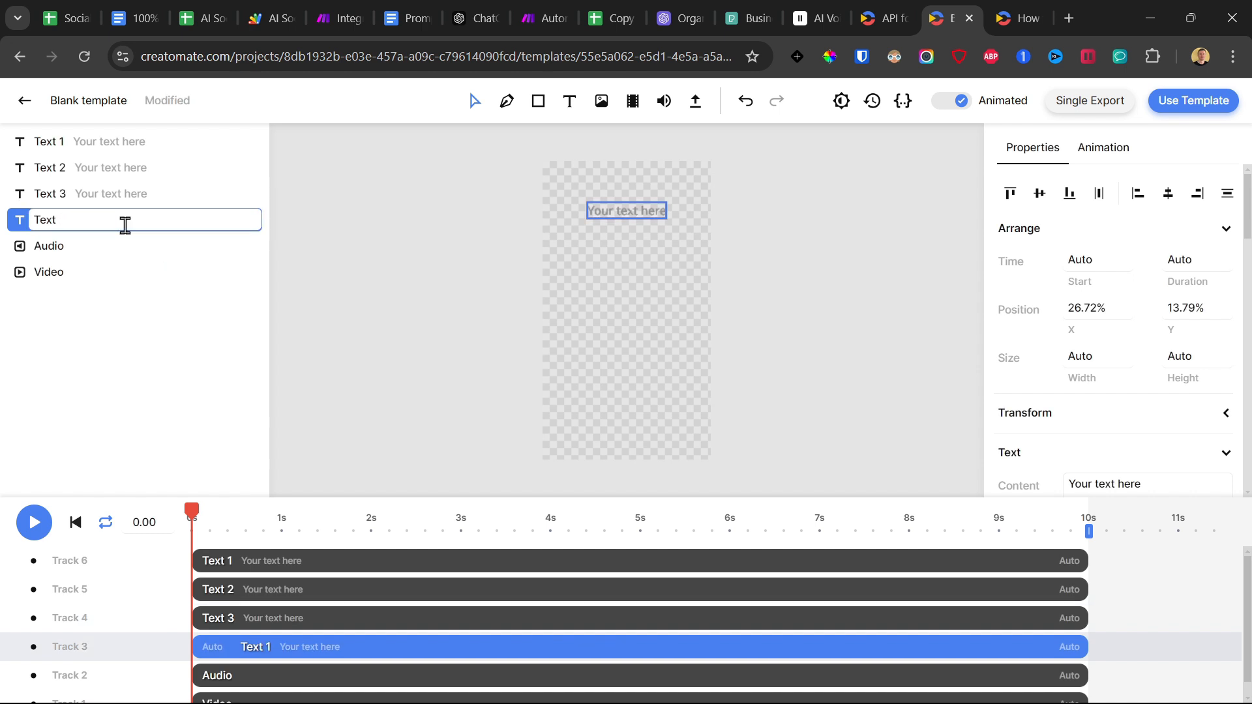
{"action": "type", "text": "5"}
{"action": "key", "text": "BackSpace"}
{"action": "type", "text": "4"}
{"action": "key", "text": "Return"}
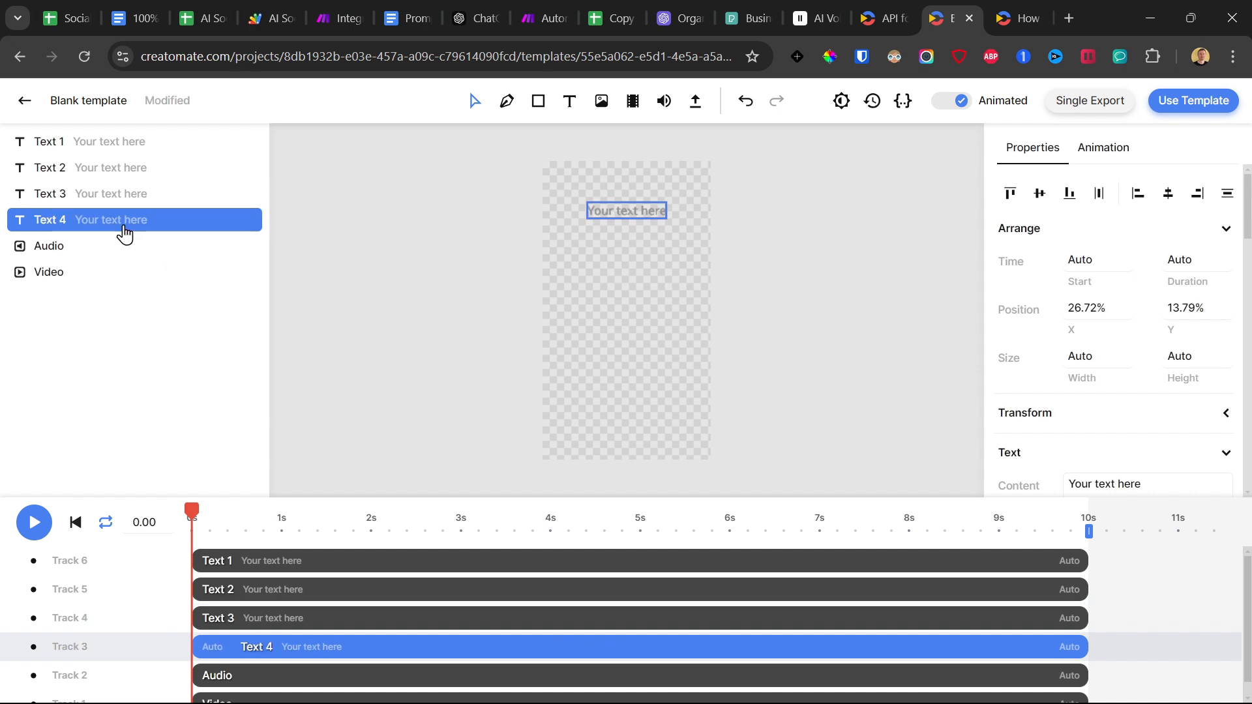
Paste one more copy of the text element, rename it Text 5 and move it below Text 4 in the layer order.
{"action": "key", "text": "ctrl+v"}
{"action": "right_click", "coordinate": [92, 157]}
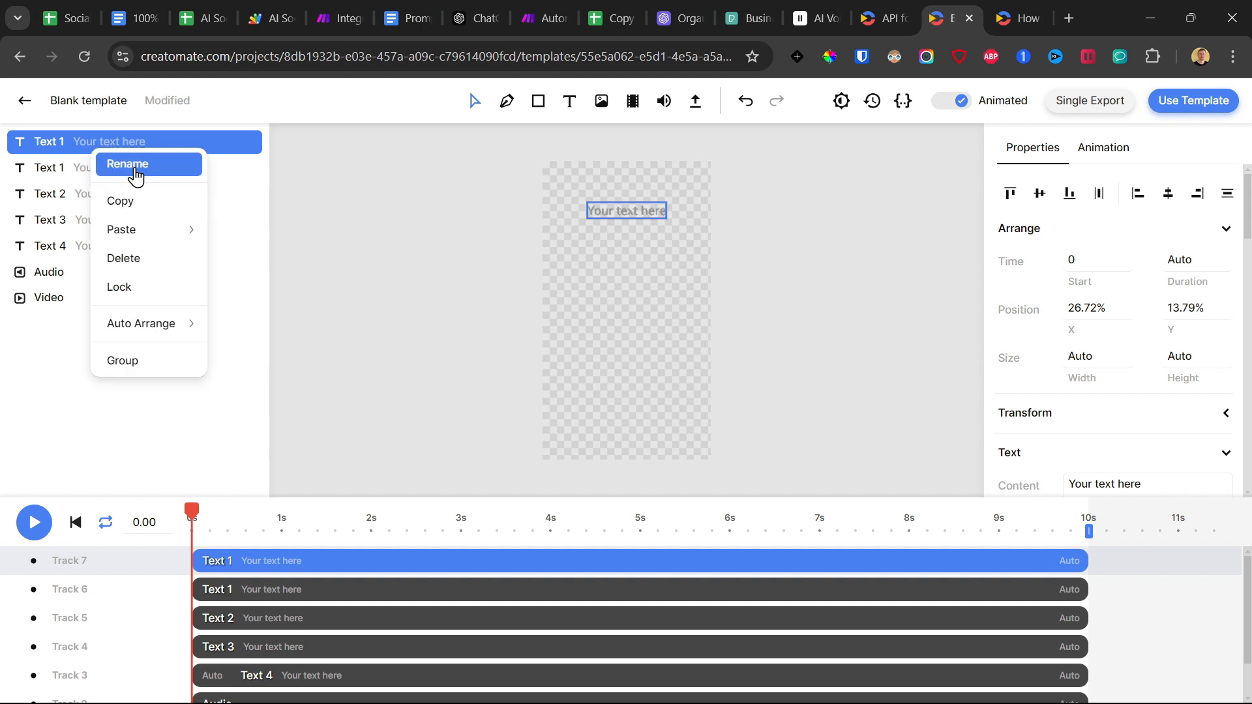
{"action": "left_click", "coordinate": [98, 163]}
{"action": "left_click", "coordinate": [103, 140]}
{"action": "type", "text": "5"}
{"action": "left_click", "coordinate": [76, 165]}
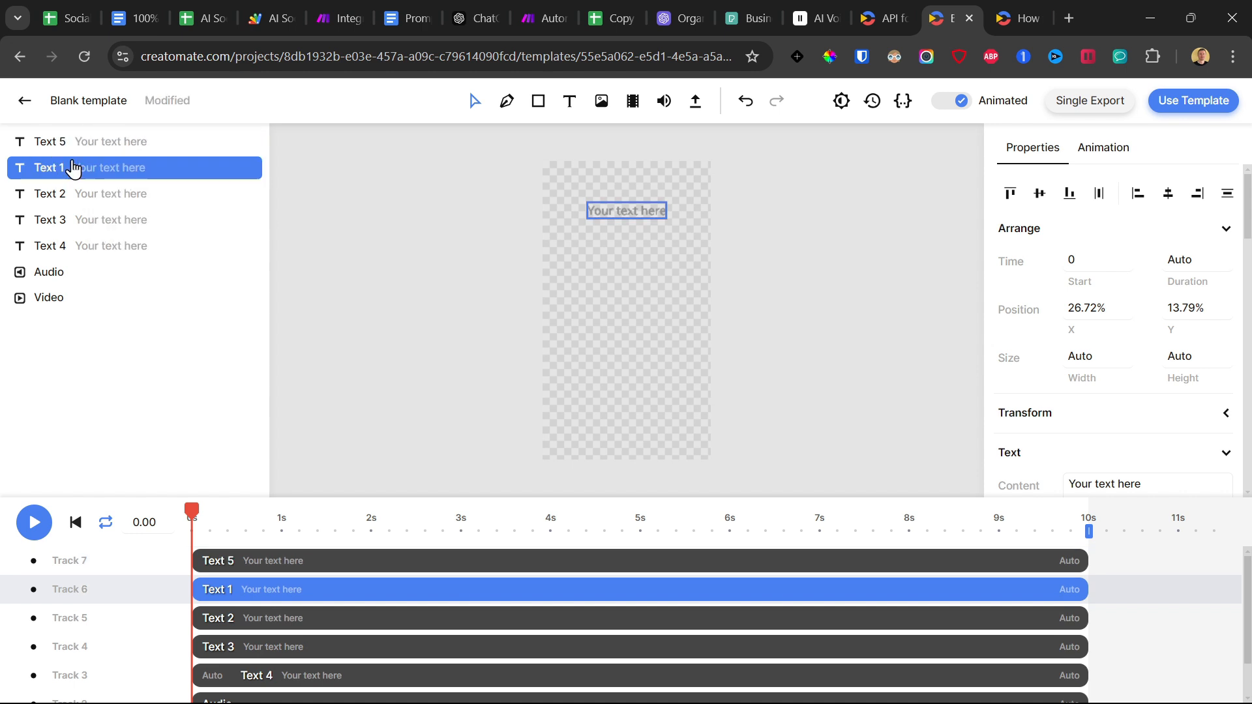
{"action": "left_click", "coordinate": [70, 154]}
{"action": "left_click_drag", "start_coordinate": [70, 154], "coordinate": [92, 257]}
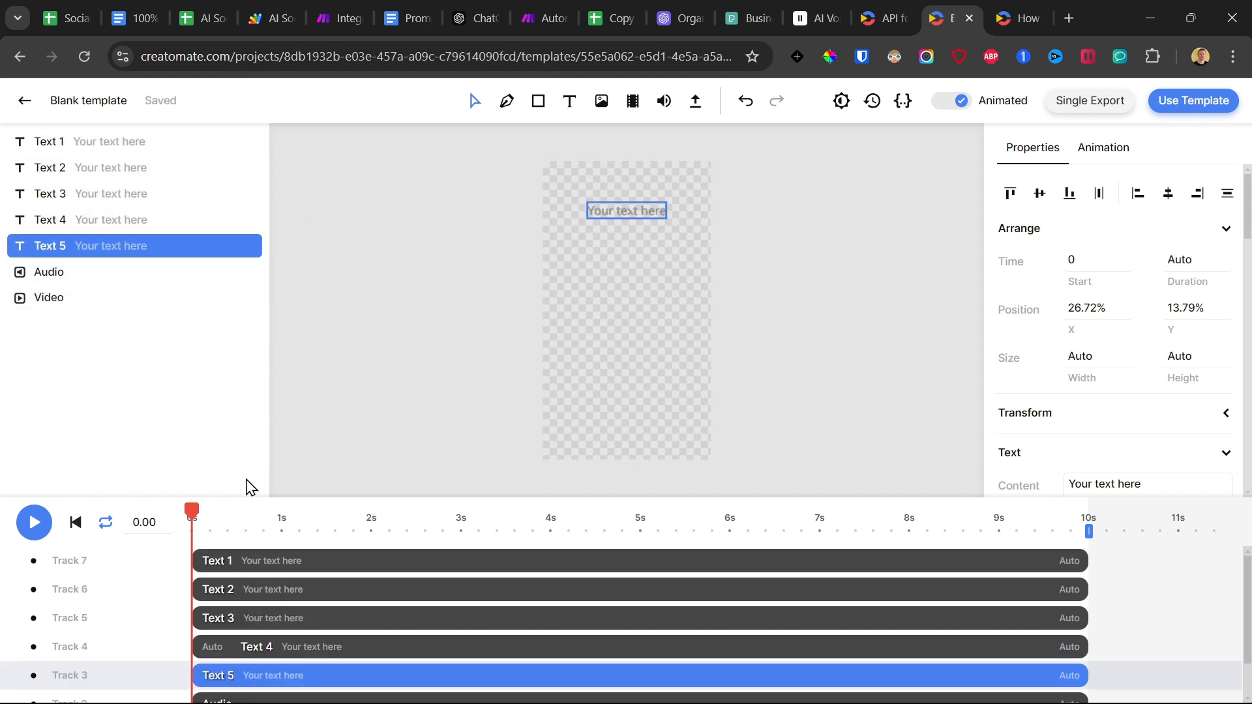
Move Text 2 down to about 45% Y and Text 3 to about 71% Y in the frame, directly below Text 1.
{"action": "left_click", "coordinate": [55, 154]}
{"action": "left_click", "coordinate": [56, 166]}
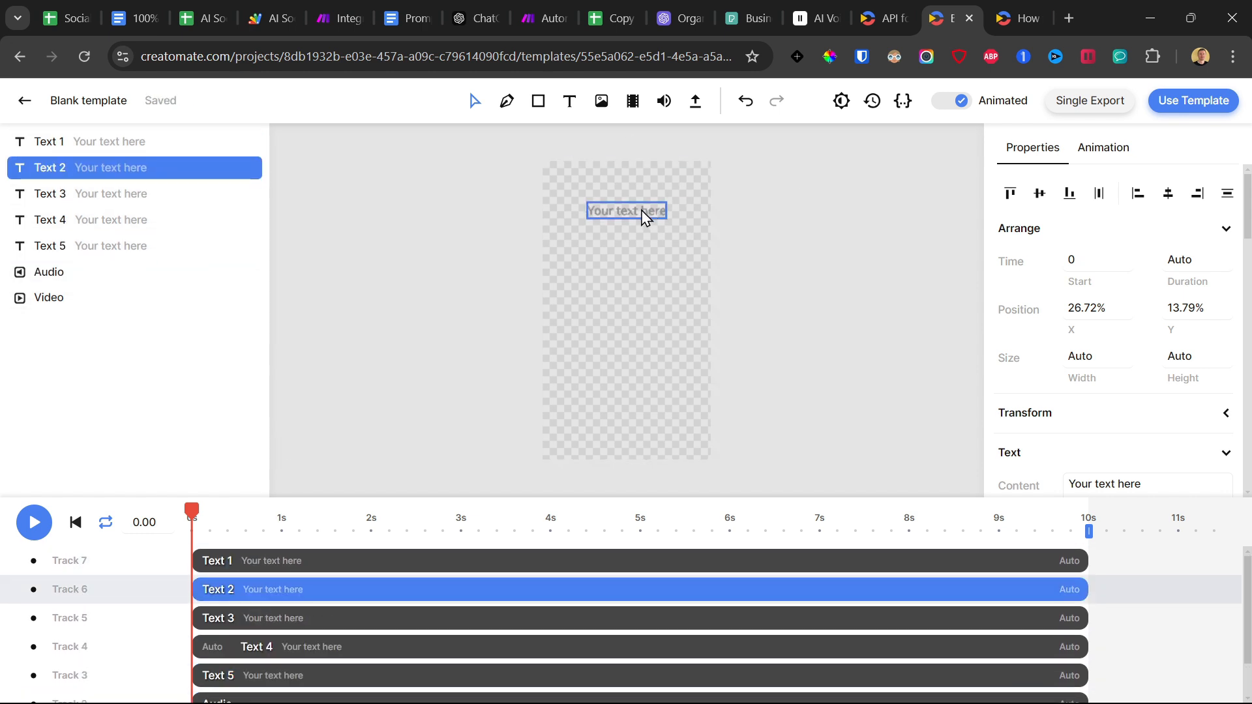
{"action": "left_click_drag", "start_coordinate": [644, 215], "coordinate": [640, 307]}
{"action": "left_click", "coordinate": [73, 196]}
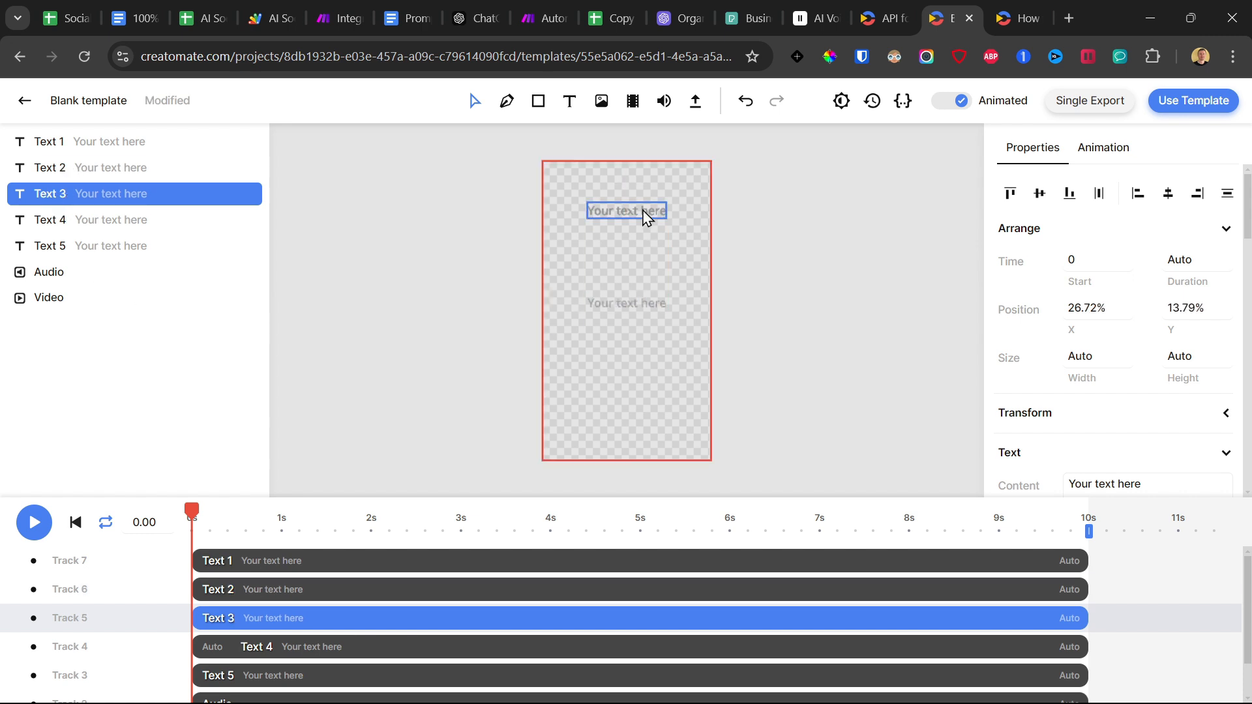
{"action": "left_click_drag", "start_coordinate": [629, 215], "coordinate": [637, 383]}
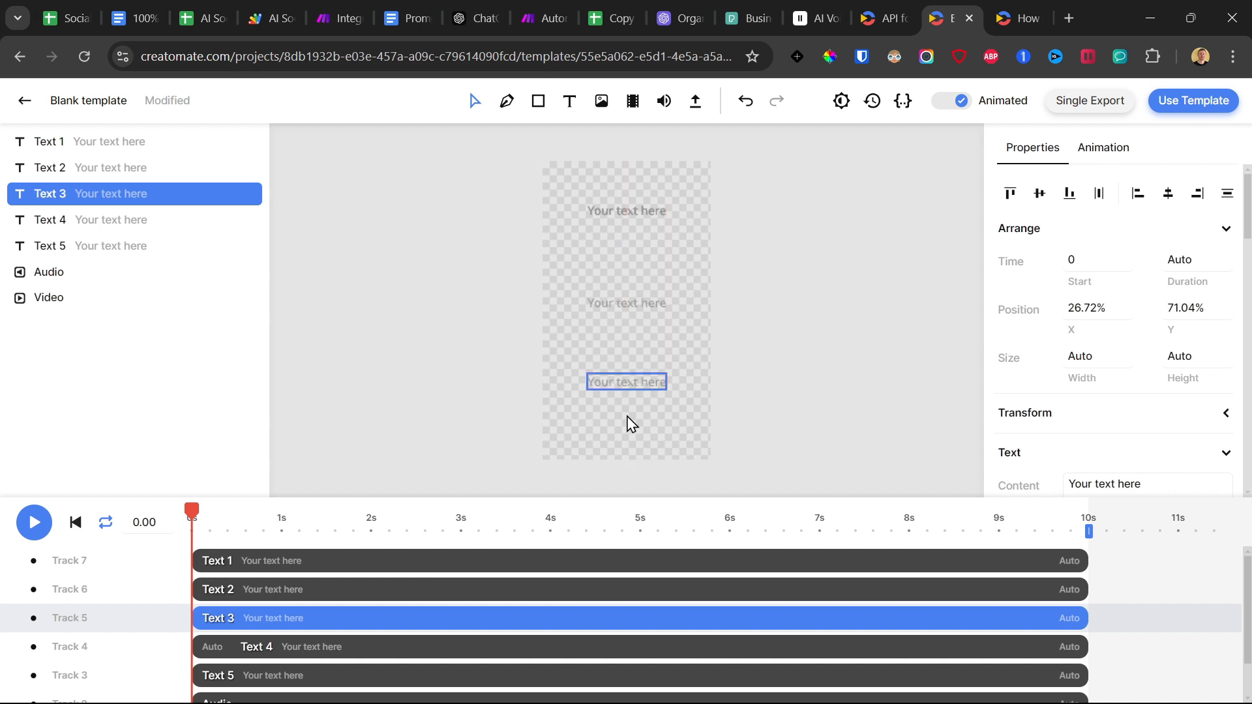
Start Text 2 at 2.45 s and Text 3 at 4.27 s, and end Text 1, Text 2 and Text 3 together at 7.75 s.
{"action": "left_click_drag", "start_coordinate": [193, 589], "coordinate": [412, 577]}
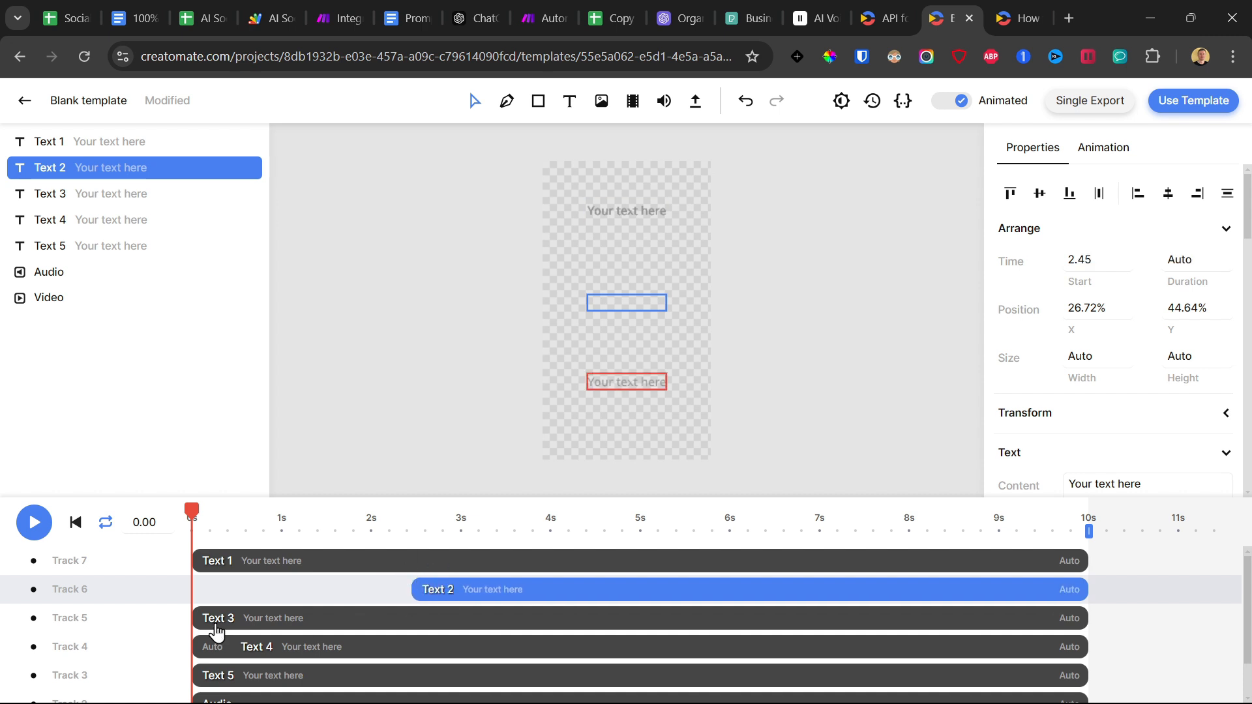
{"action": "left_click_drag", "start_coordinate": [195, 619], "coordinate": [580, 623]}
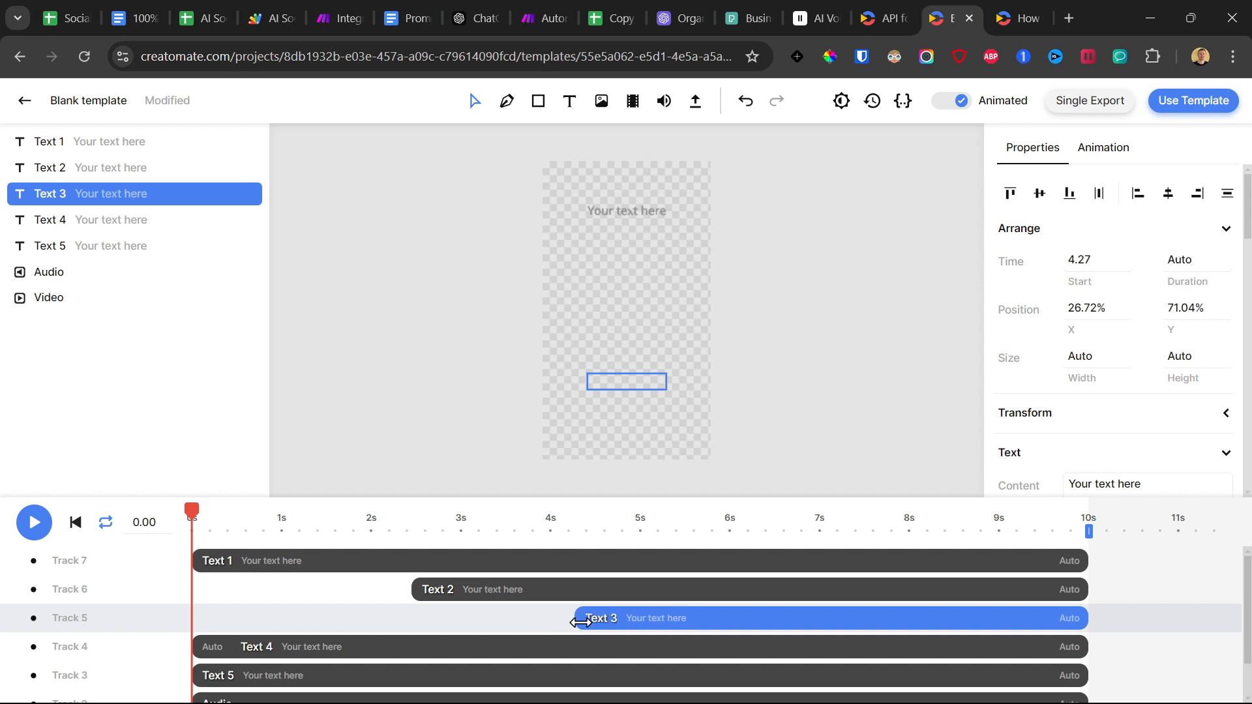
{"action": "left_click_drag", "start_coordinate": [1088, 613], "coordinate": [886, 618]}
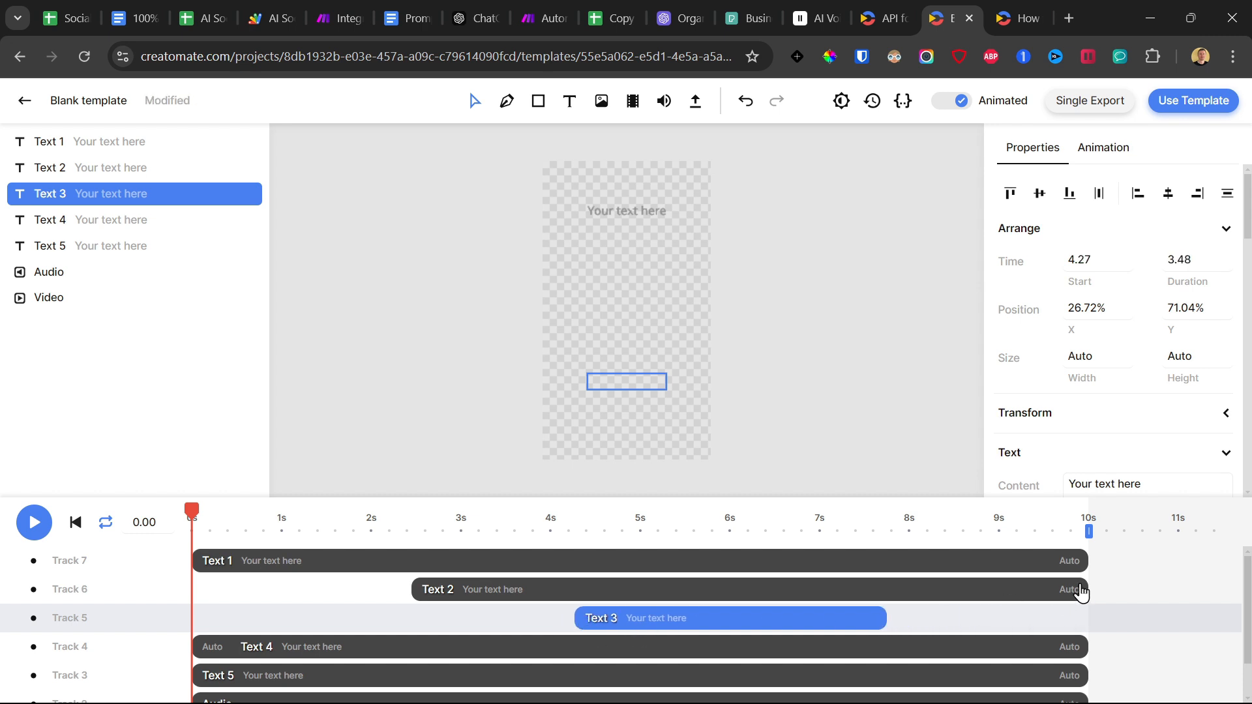
{"action": "left_click_drag", "start_coordinate": [1083, 592], "coordinate": [889, 588]}
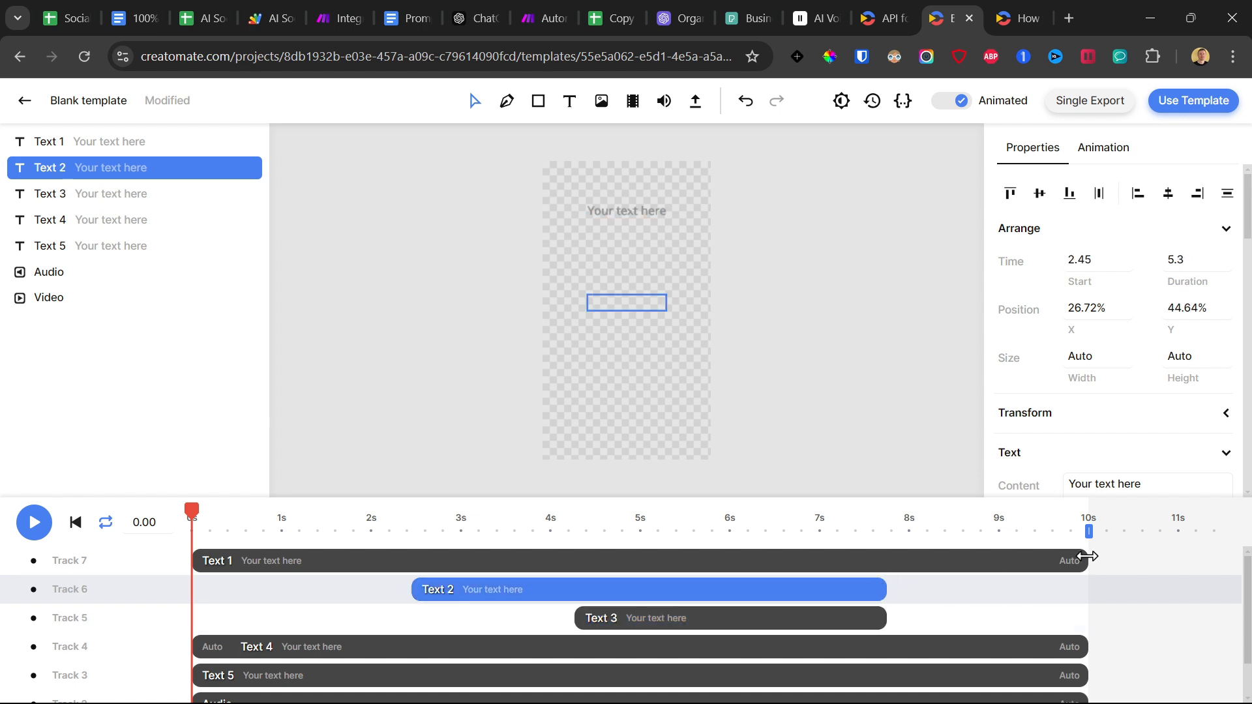
{"action": "left_click_drag", "start_coordinate": [1087, 556], "coordinate": [886, 556]}
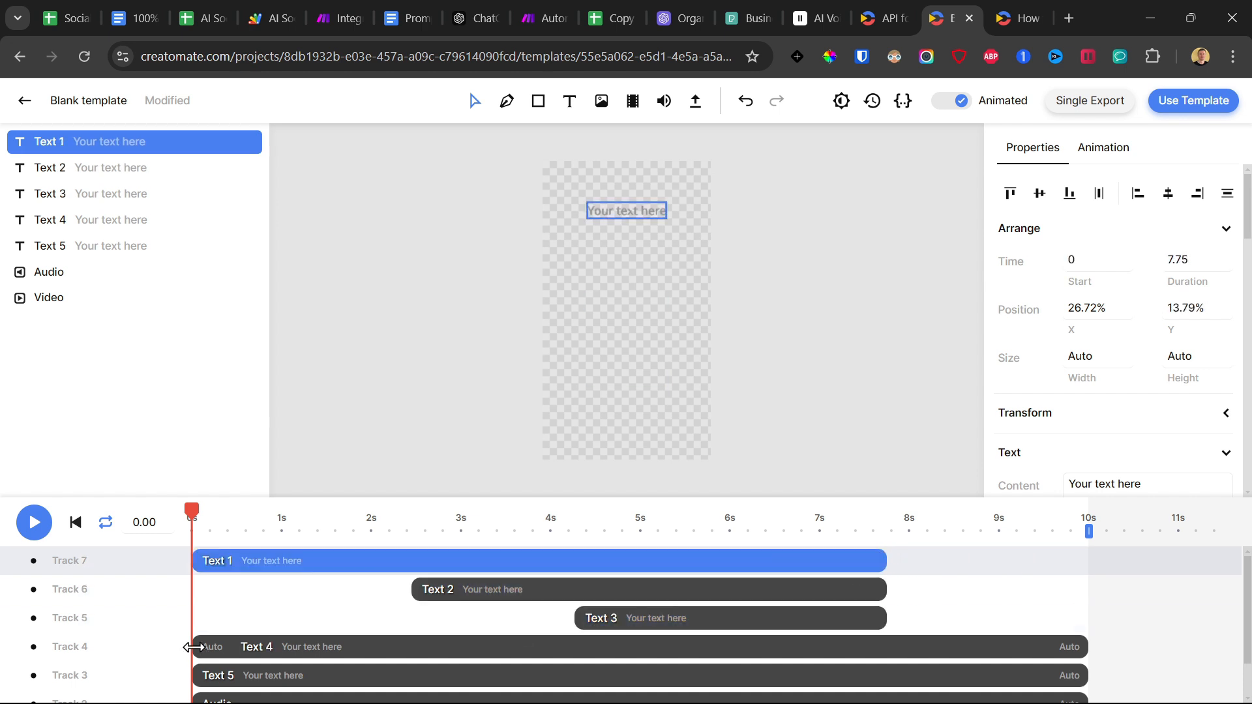
Start Text 4 at 7.75 s for 2.76 s and Text 5 at 9.19 s for 2.95 s, moving Text 5 down to about 59% Y.
{"action": "left_click_drag", "start_coordinate": [193, 647], "coordinate": [885, 641]}
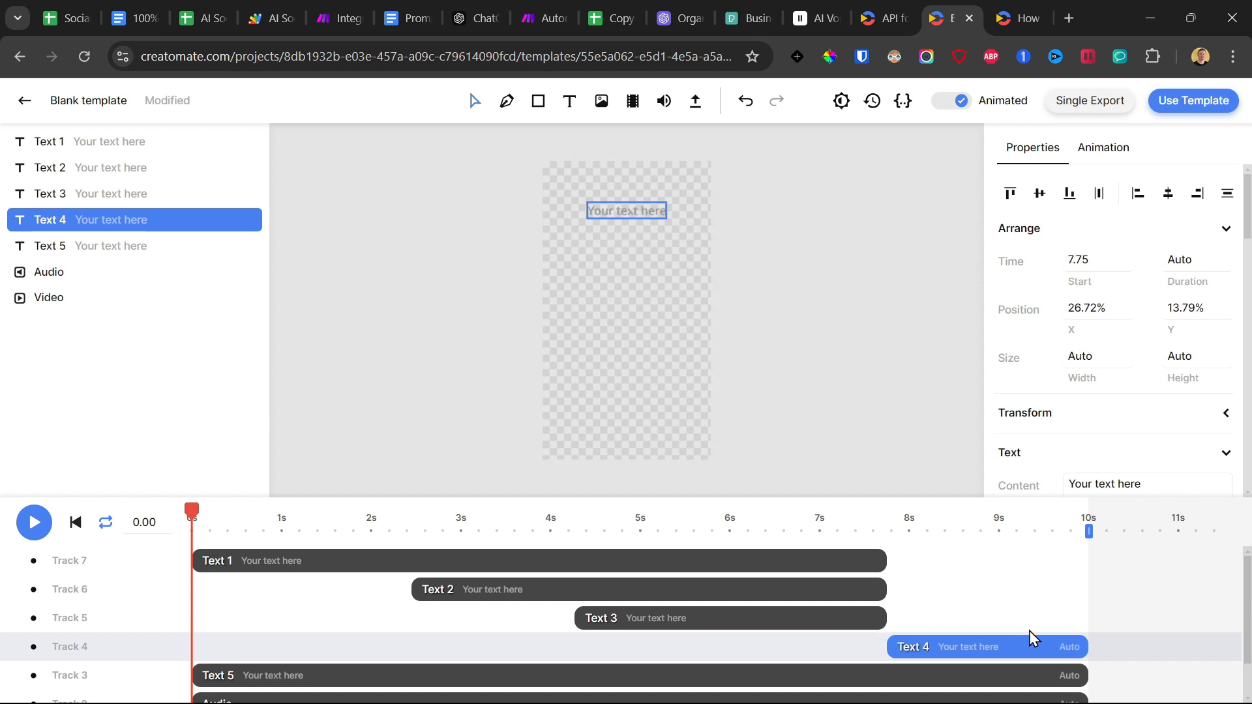
{"action": "left_click_drag", "start_coordinate": [1086, 641], "coordinate": [1133, 641]}
{"action": "scroll", "coordinate": [411, 654], "scroll_direction": "down", "scroll_amount": 1}
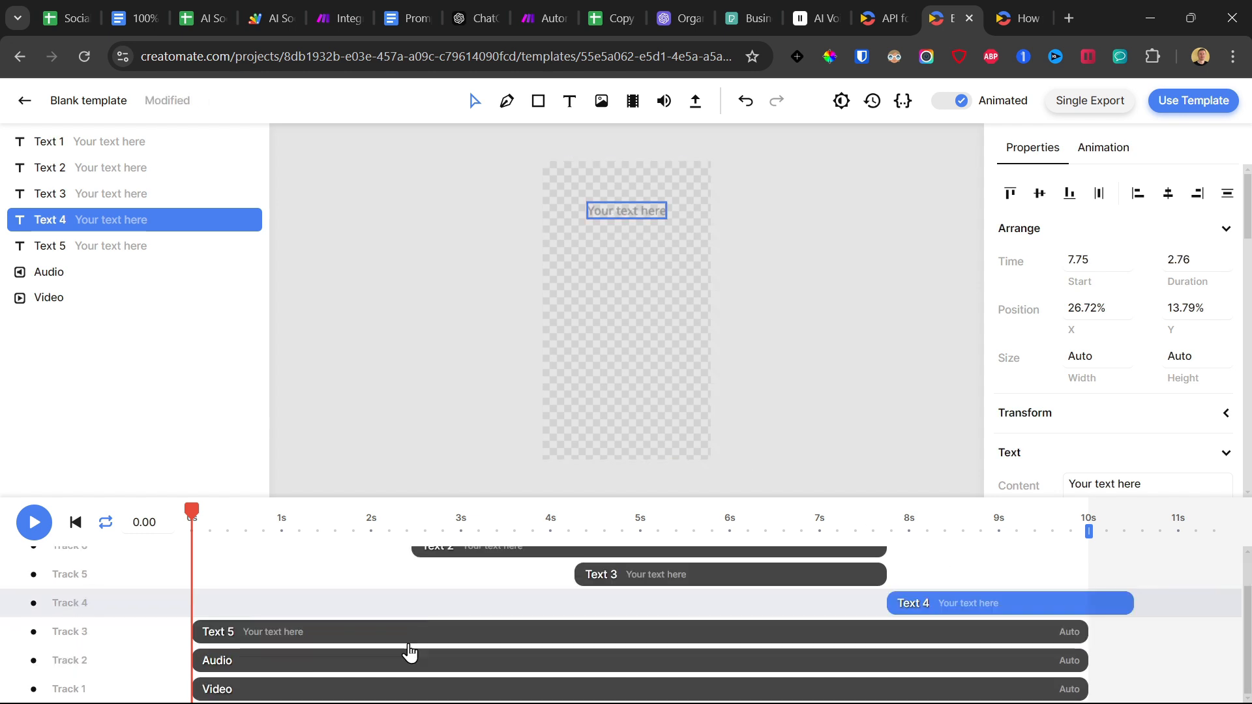
{"action": "left_click_drag", "start_coordinate": [334, 641], "coordinate": [399, 638]}
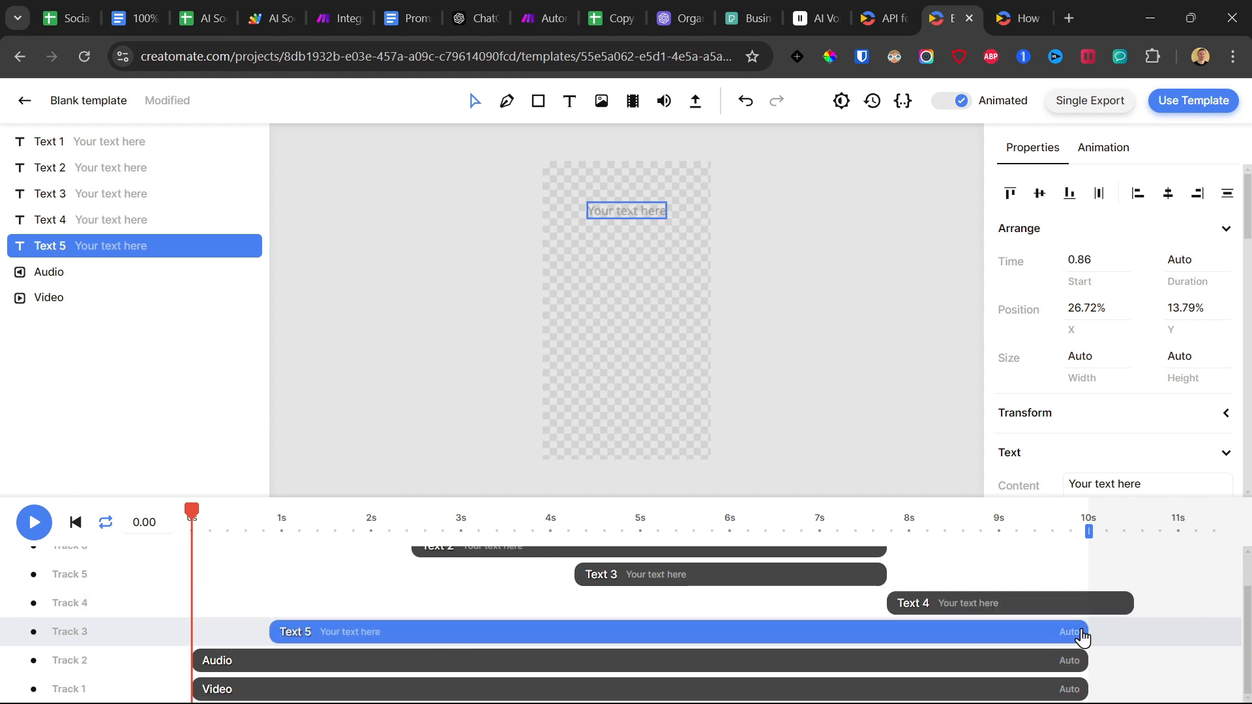
{"action": "left_click_drag", "start_coordinate": [1085, 629], "coordinate": [534, 631]}
{"action": "left_click_drag", "start_coordinate": [350, 631], "coordinate": [1094, 625]}
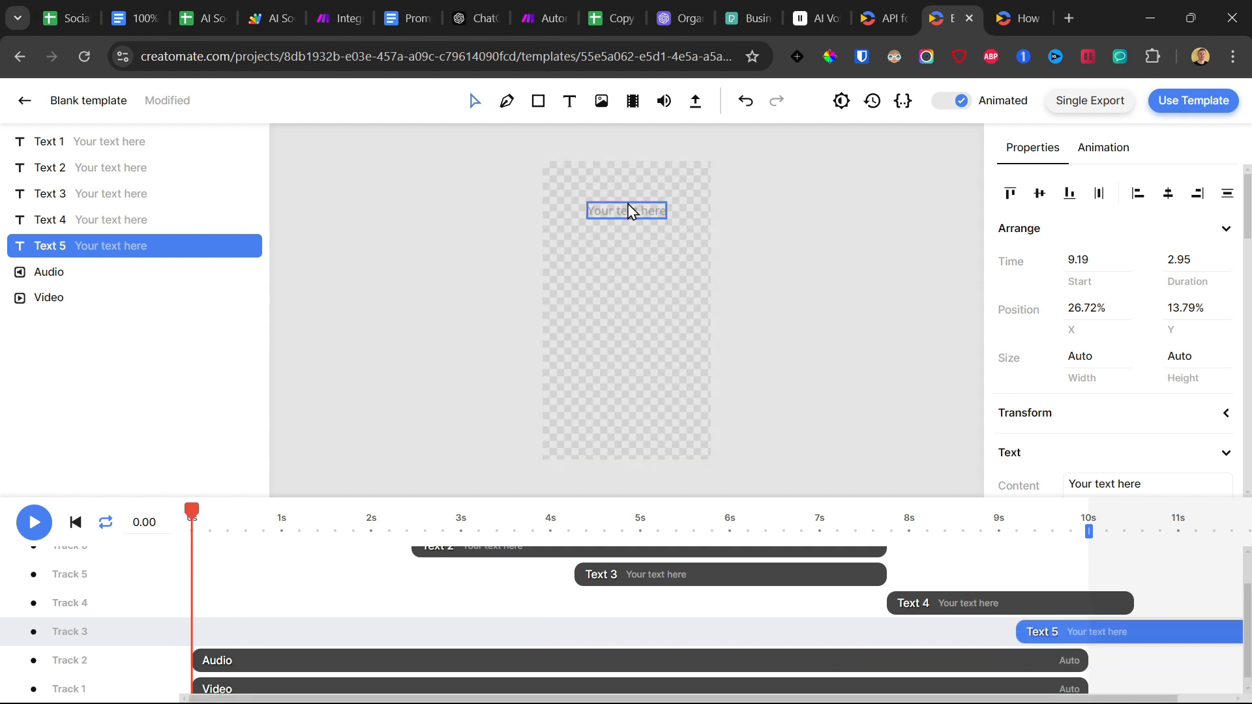
{"action": "left_click_drag", "start_coordinate": [631, 209], "coordinate": [639, 346]}
{"action": "left_click", "coordinate": [1076, 573]}
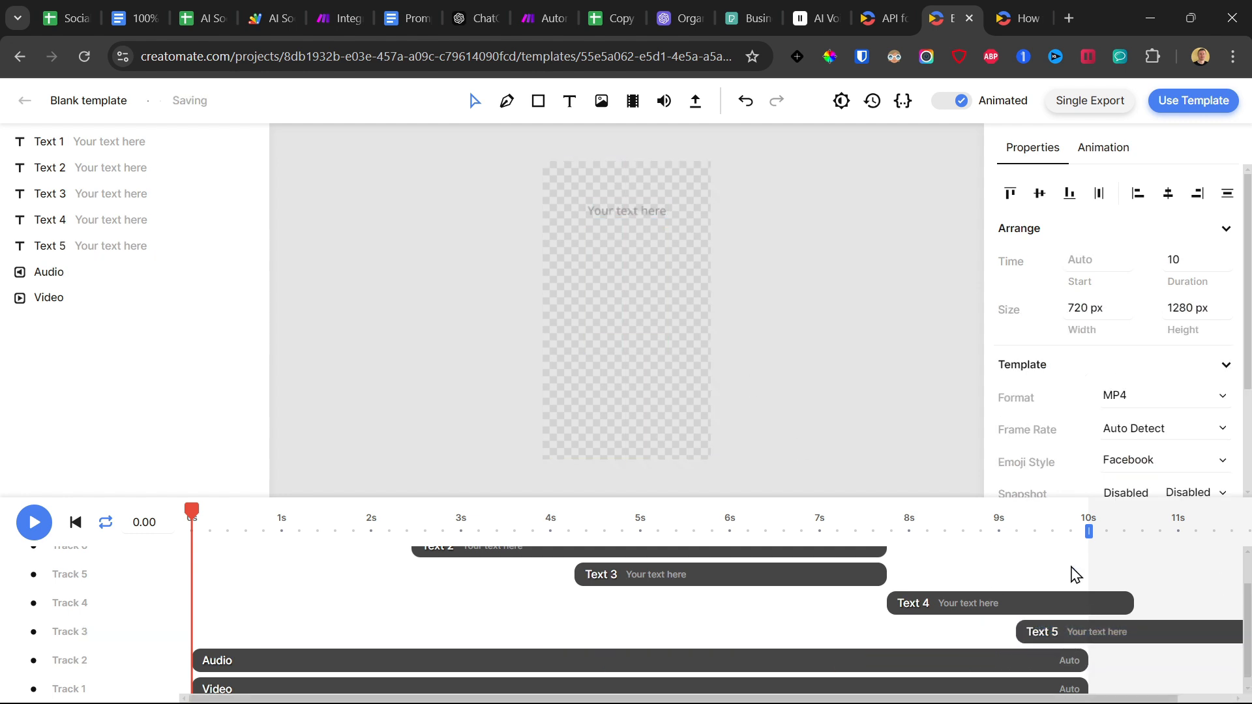
Extend the audio and video elements to a duration of 12.14 s, matching the end of Text 5.
{"action": "left_click", "coordinate": [1047, 653]}
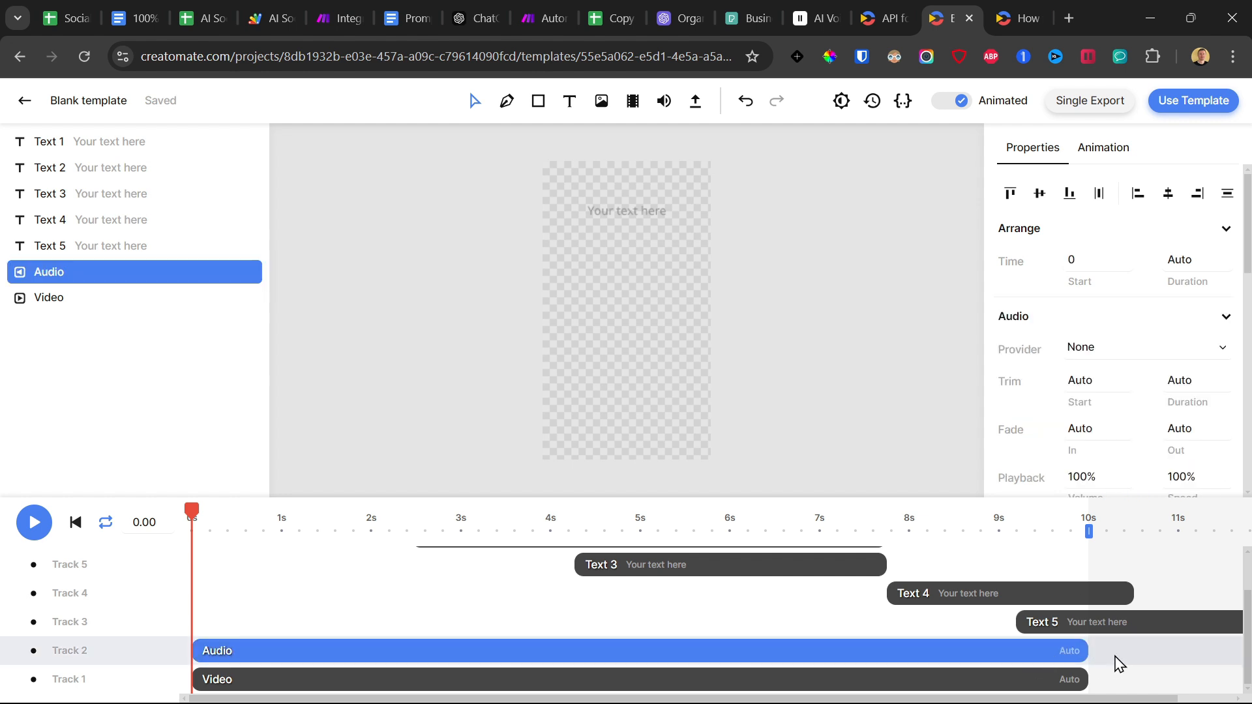
{"action": "scroll", "coordinate": [789, 586], "scroll_direction": "down", "scroll_amount": 4}
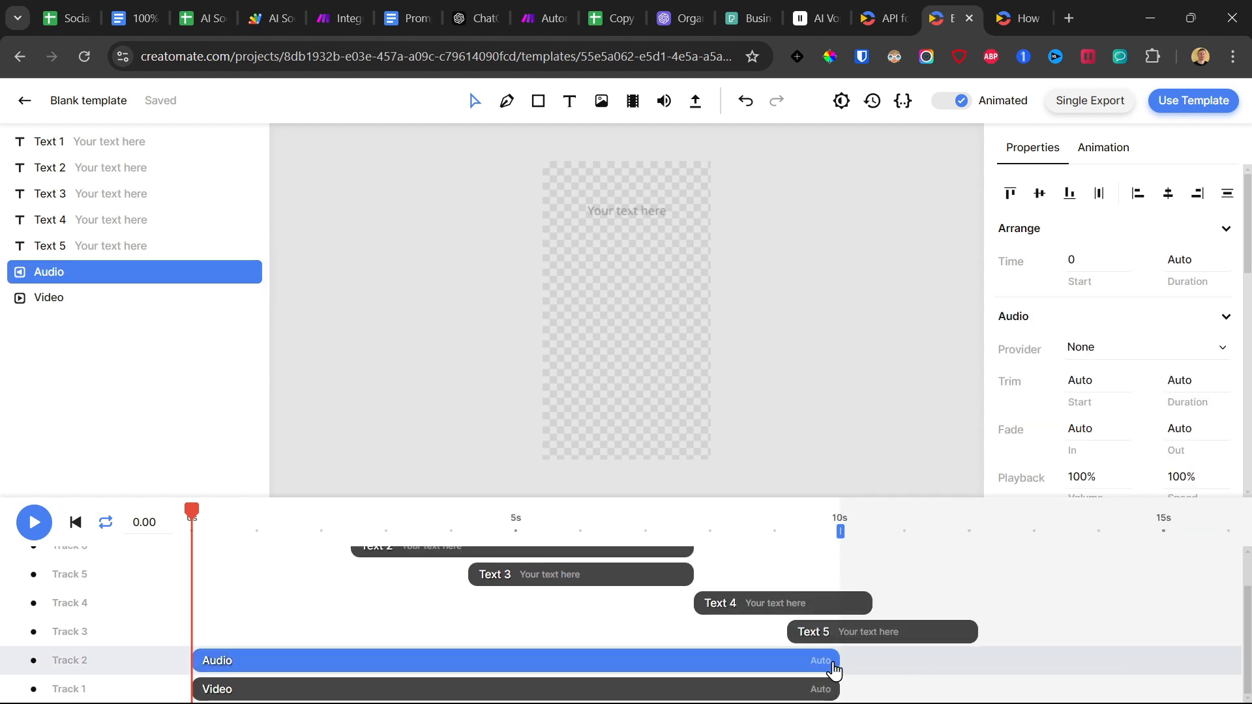
{"action": "left_click_drag", "start_coordinate": [839, 662], "coordinate": [978, 660]}
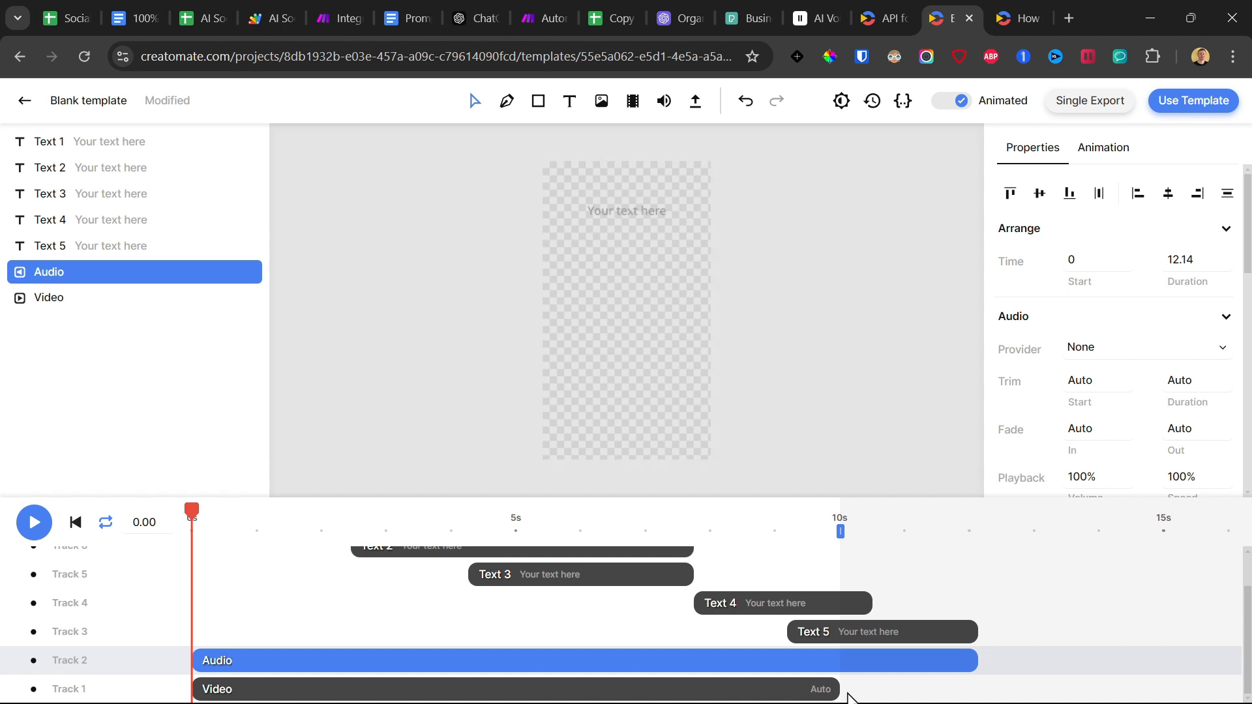
{"action": "left_click_drag", "start_coordinate": [839, 689], "coordinate": [962, 685]}
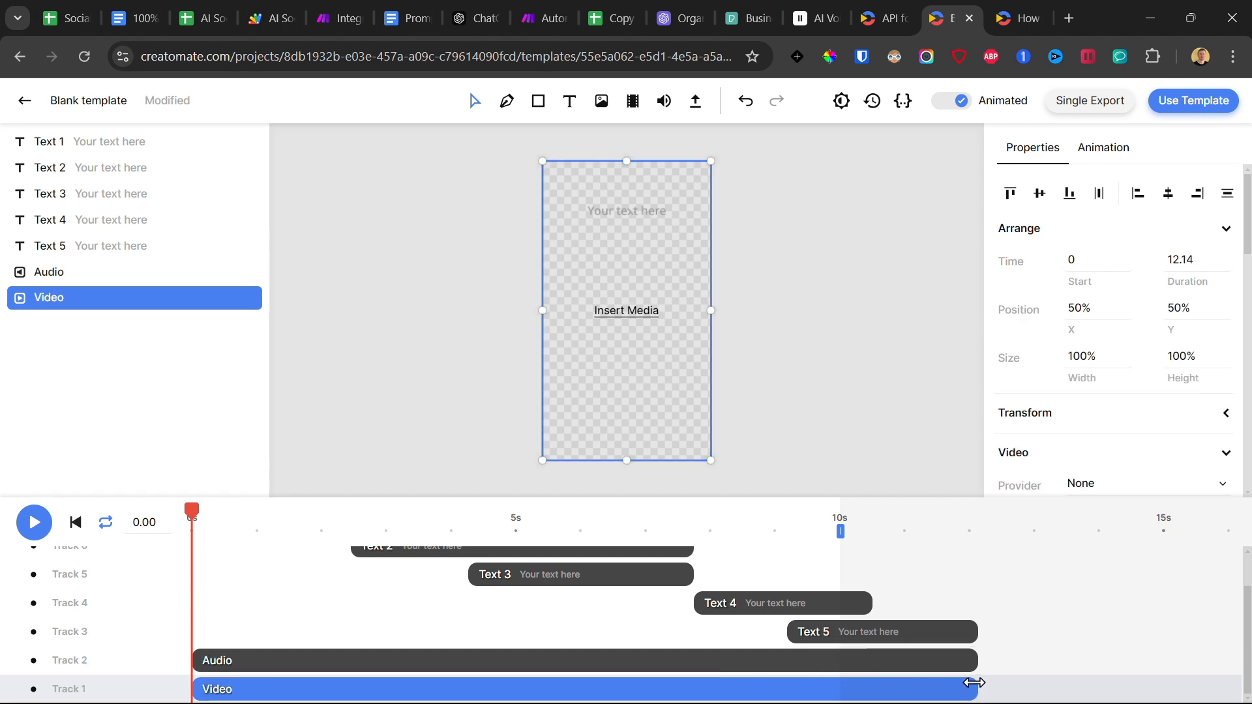
Clear the placeholder content of the Text 5 element.
{"action": "left_click", "coordinate": [946, 632]}
{"action": "triple_click", "coordinate": [1133, 483]}
{"action": "key", "text": "BackSpace"}
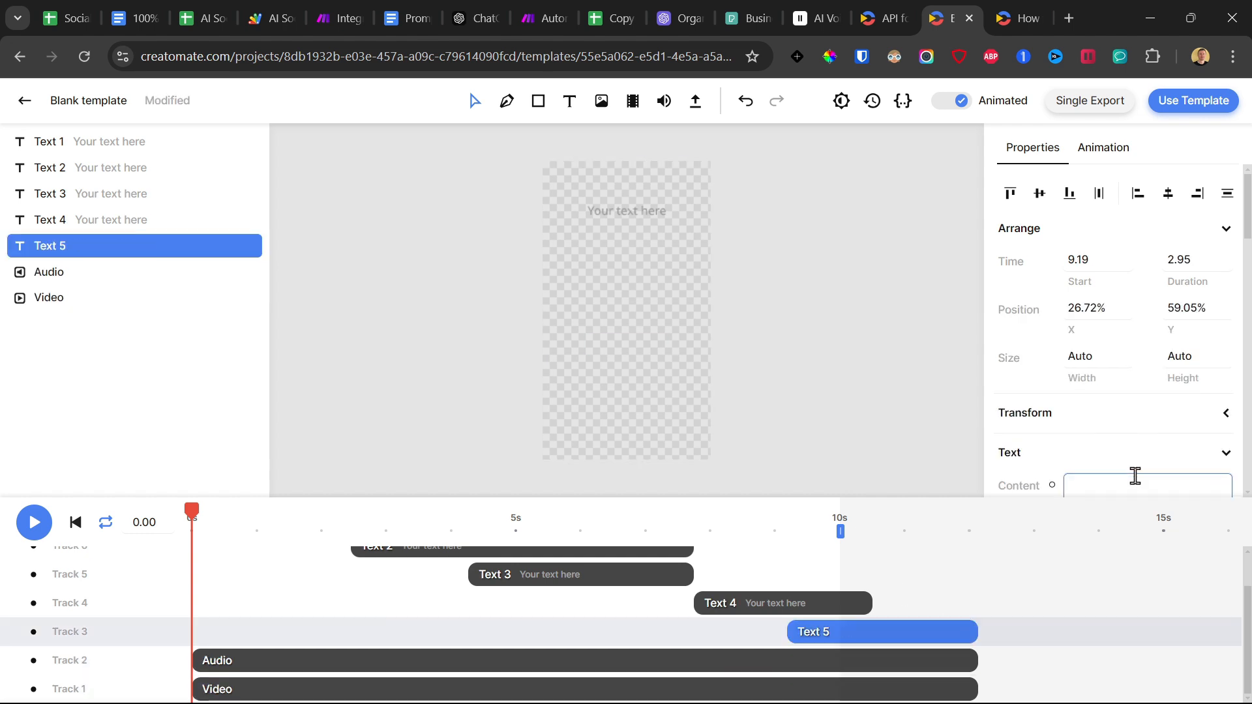
Turn on the Dynamic option for the Text 5 element.
{"action": "scroll", "coordinate": [1141, 433], "scroll_direction": "down", "scroll_amount": 1}
{"action": "scroll", "coordinate": [1184, 405], "scroll_direction": "down", "scroll_amount": 4}
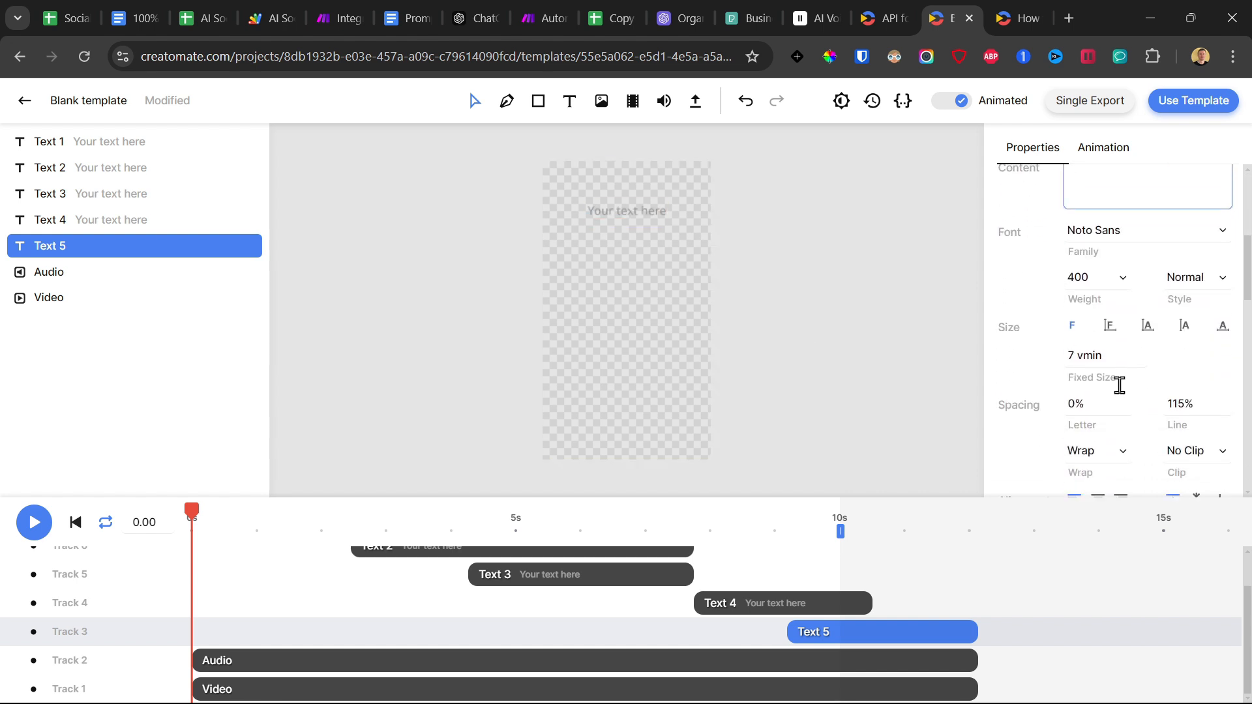
{"action": "scroll", "coordinate": [1137, 313], "scroll_direction": "up", "scroll_amount": 5}
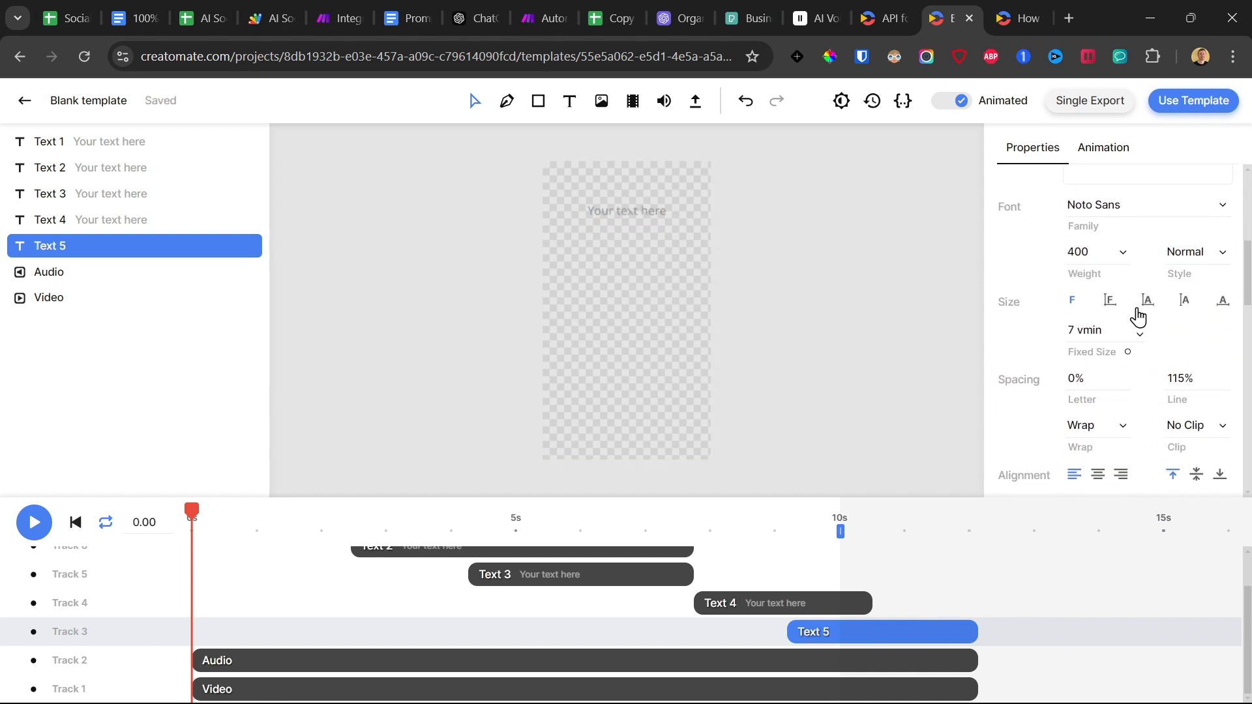
{"action": "scroll", "coordinate": [1104, 326], "scroll_direction": "down", "scroll_amount": 7}
{"action": "scroll", "coordinate": [1104, 333], "scroll_direction": "up", "scroll_amount": 2}
{"action": "scroll", "coordinate": [1103, 330], "scroll_direction": "down", "scroll_amount": 4}
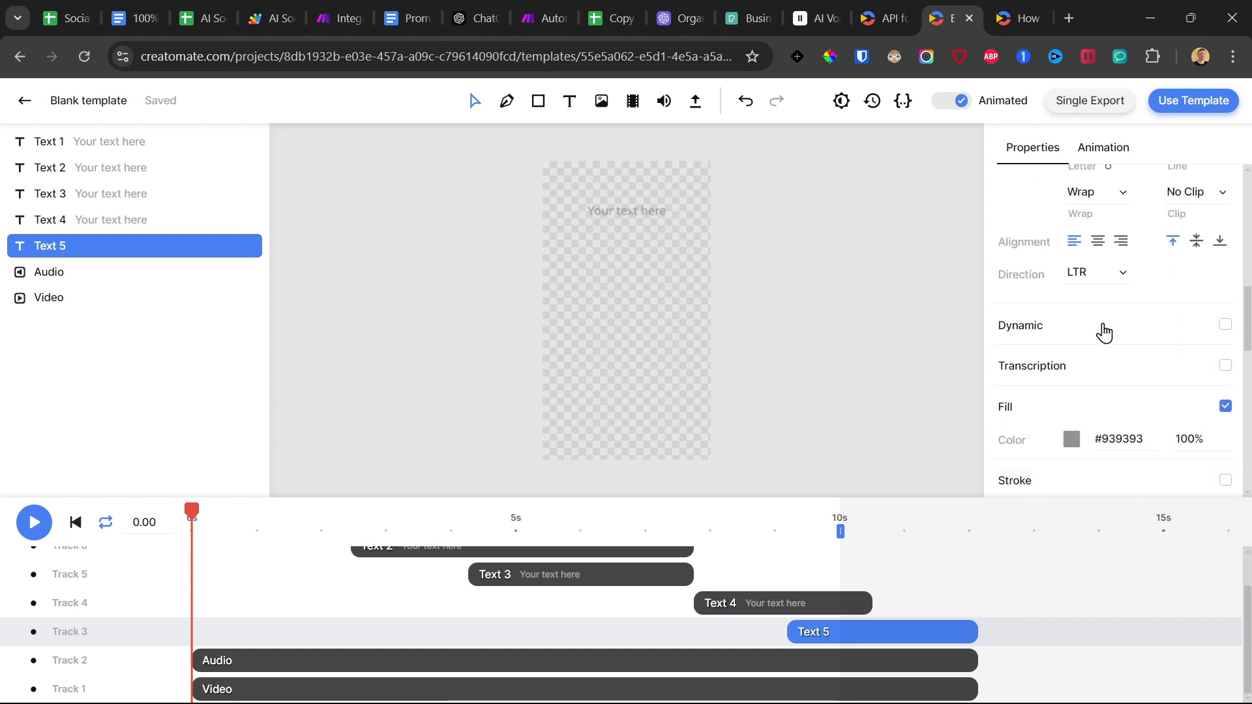
{"action": "left_click", "coordinate": [1226, 275]}
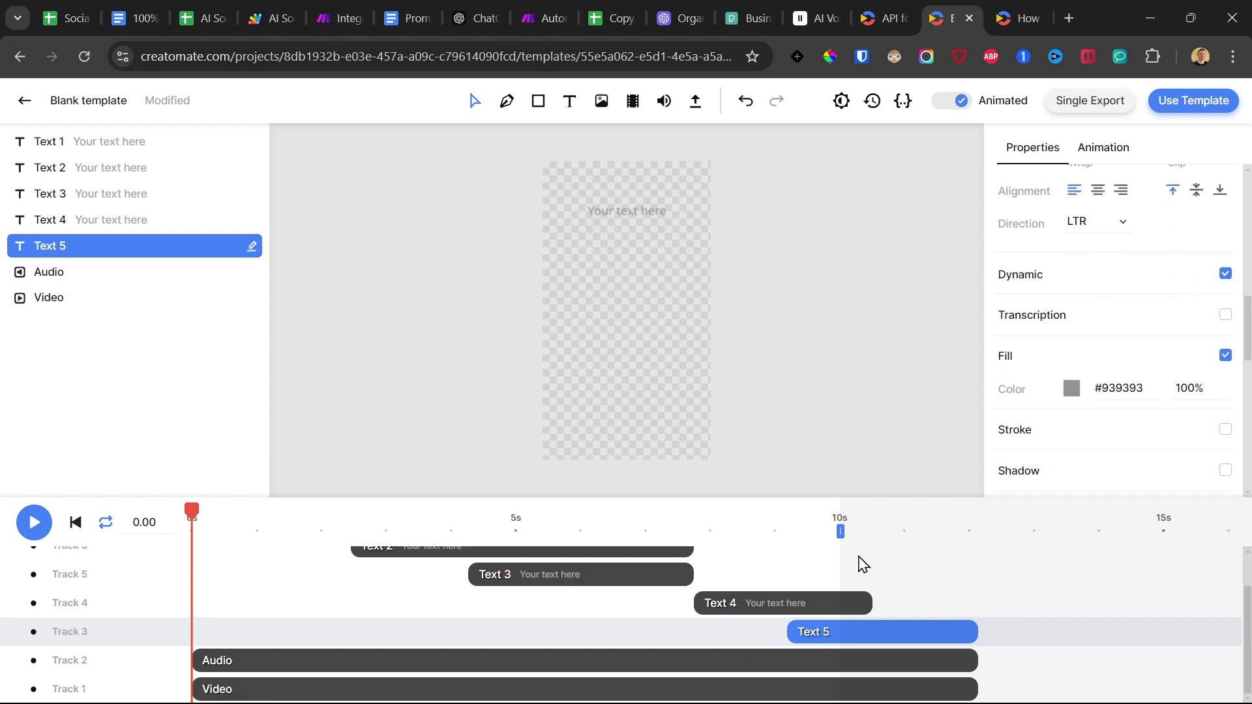
Make the Text 4 element dynamic and clear its placeholder content.
{"action": "left_click", "coordinate": [804, 600]}
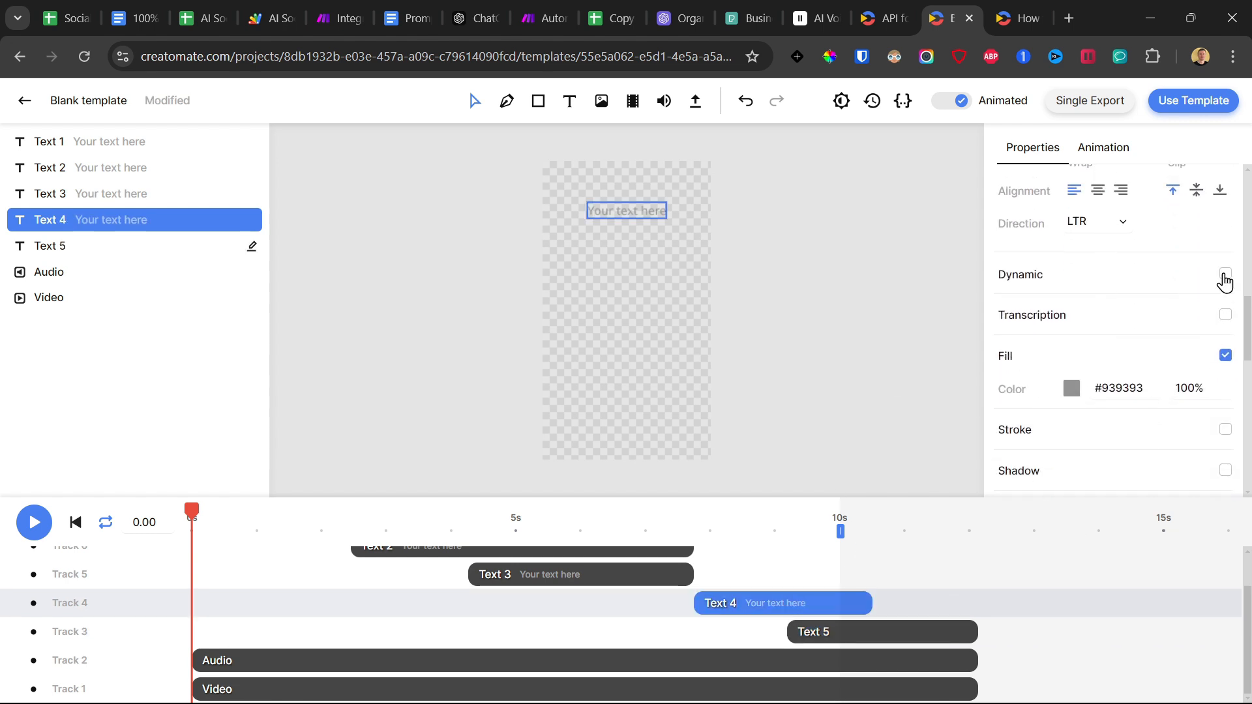
{"action": "left_click", "coordinate": [1225, 274]}
{"action": "scroll", "coordinate": [1062, 365], "scroll_direction": "down", "scroll_amount": 3}
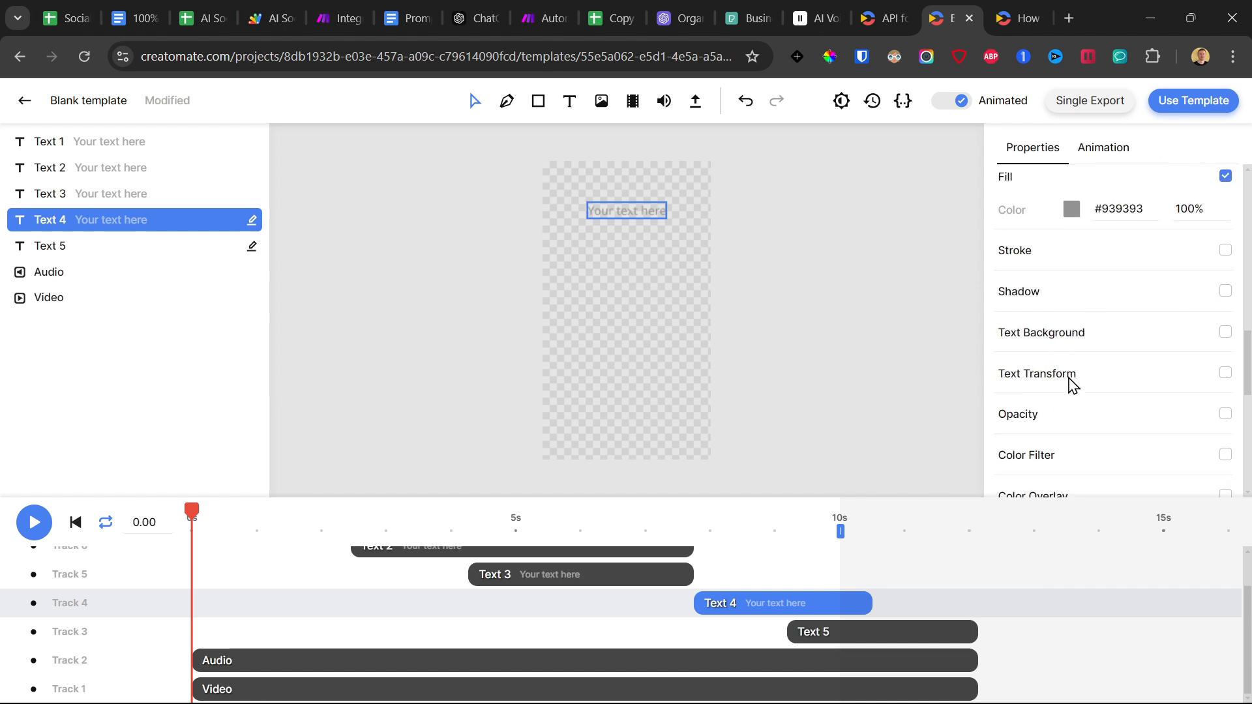
{"action": "scroll", "coordinate": [1075, 385], "scroll_direction": "up", "scroll_amount": 10}
{"action": "triple_click", "coordinate": [1136, 391]}
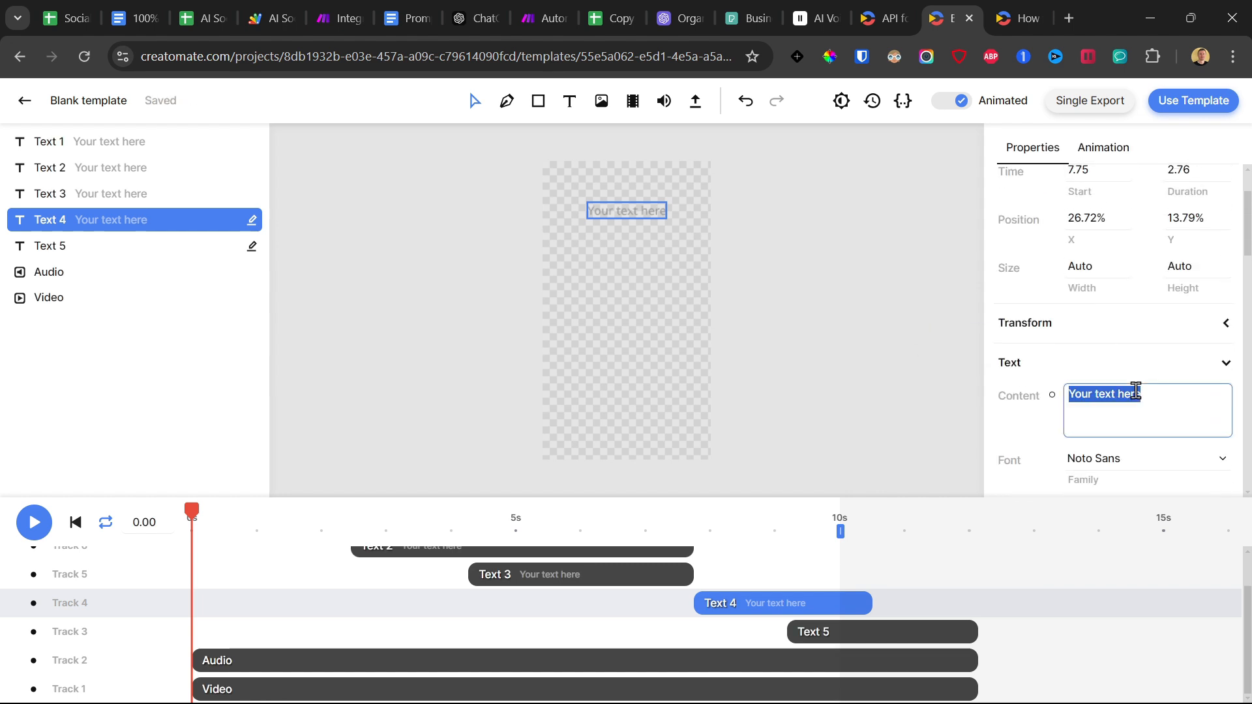
{"action": "key", "text": "BackSpace"}
Clear the placeholder content of the Text 3 element and make it dynamic.
{"action": "left_click", "coordinate": [589, 585]}
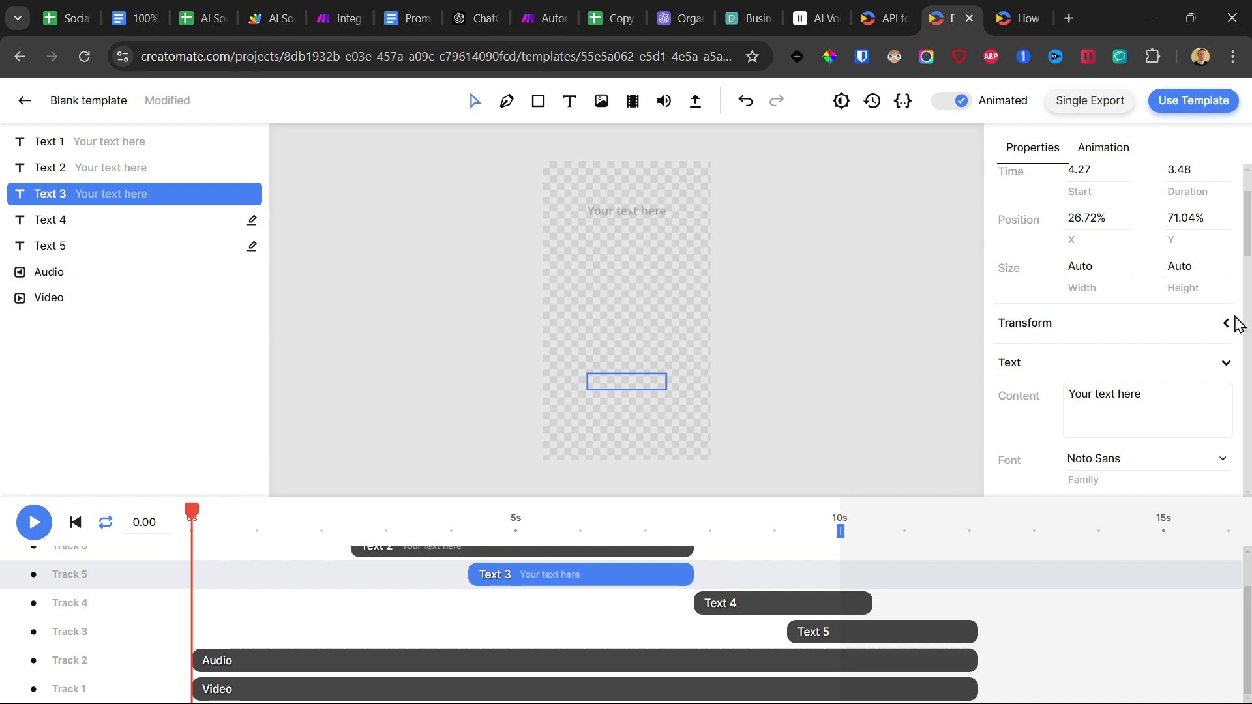
{"action": "triple_click", "coordinate": [1147, 399]}
{"action": "key", "text": "BackSpace"}
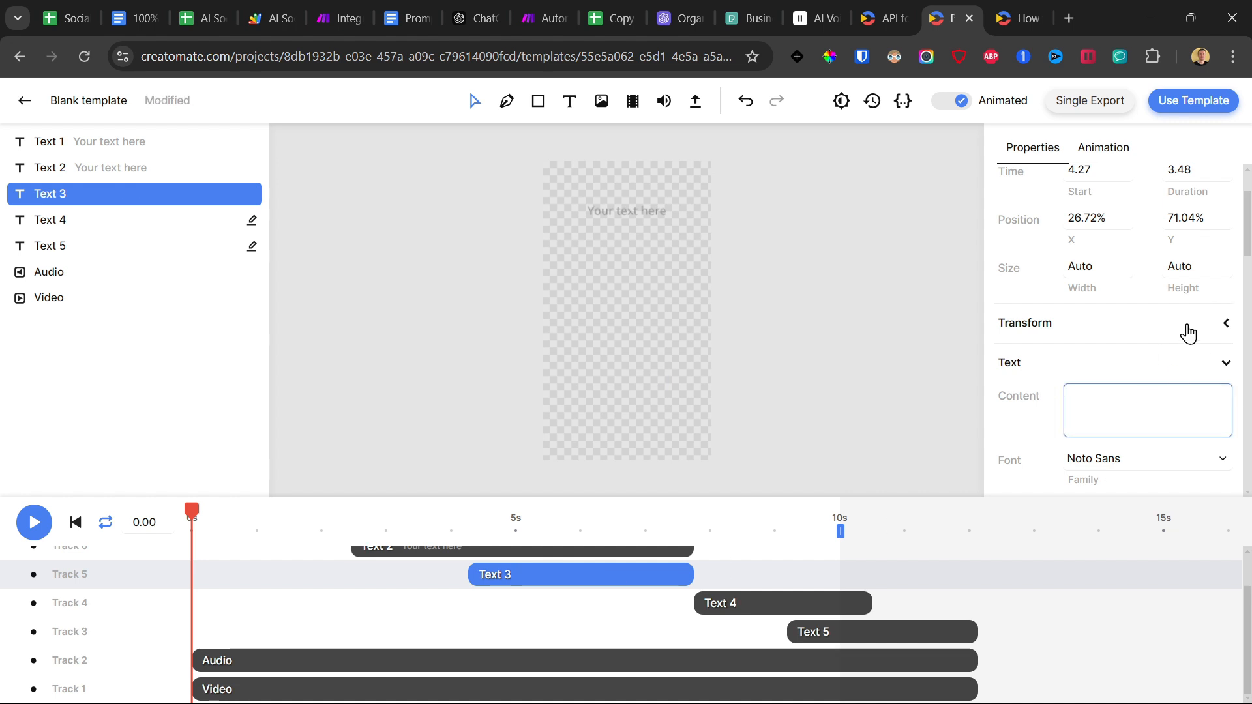
{"action": "scroll", "coordinate": [1188, 332], "scroll_direction": "down", "scroll_amount": 6}
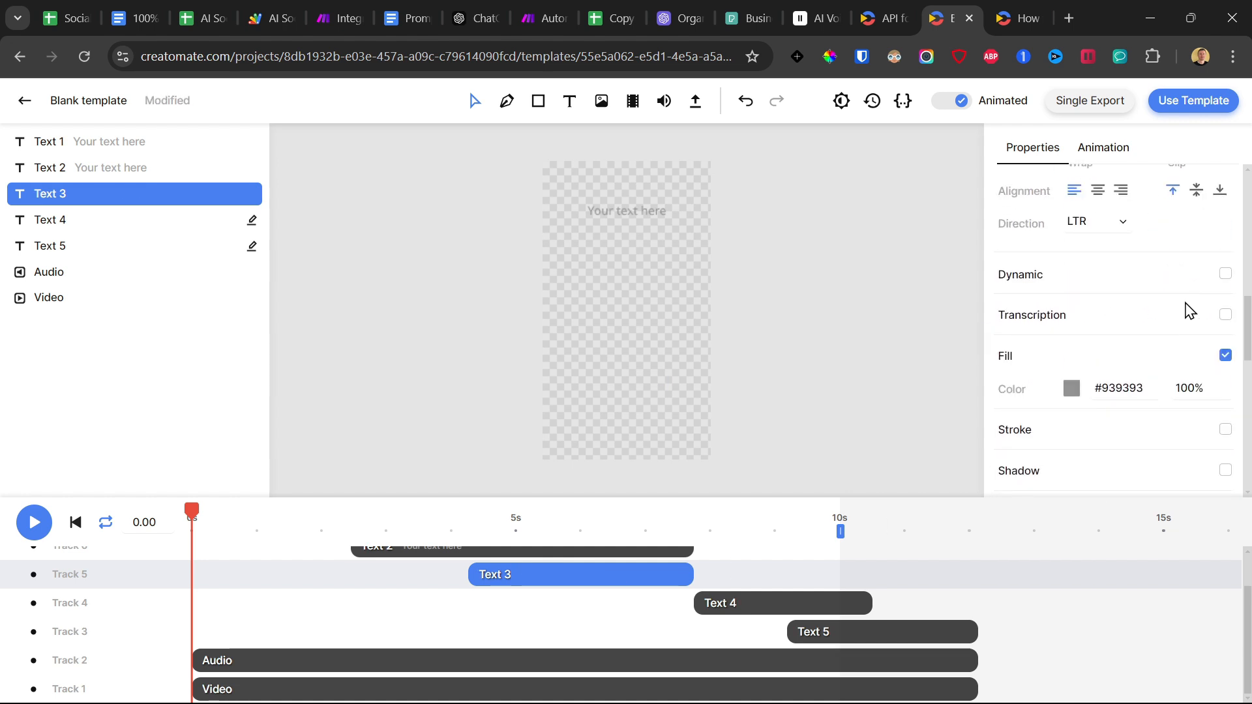
{"action": "left_click", "coordinate": [1225, 274]}
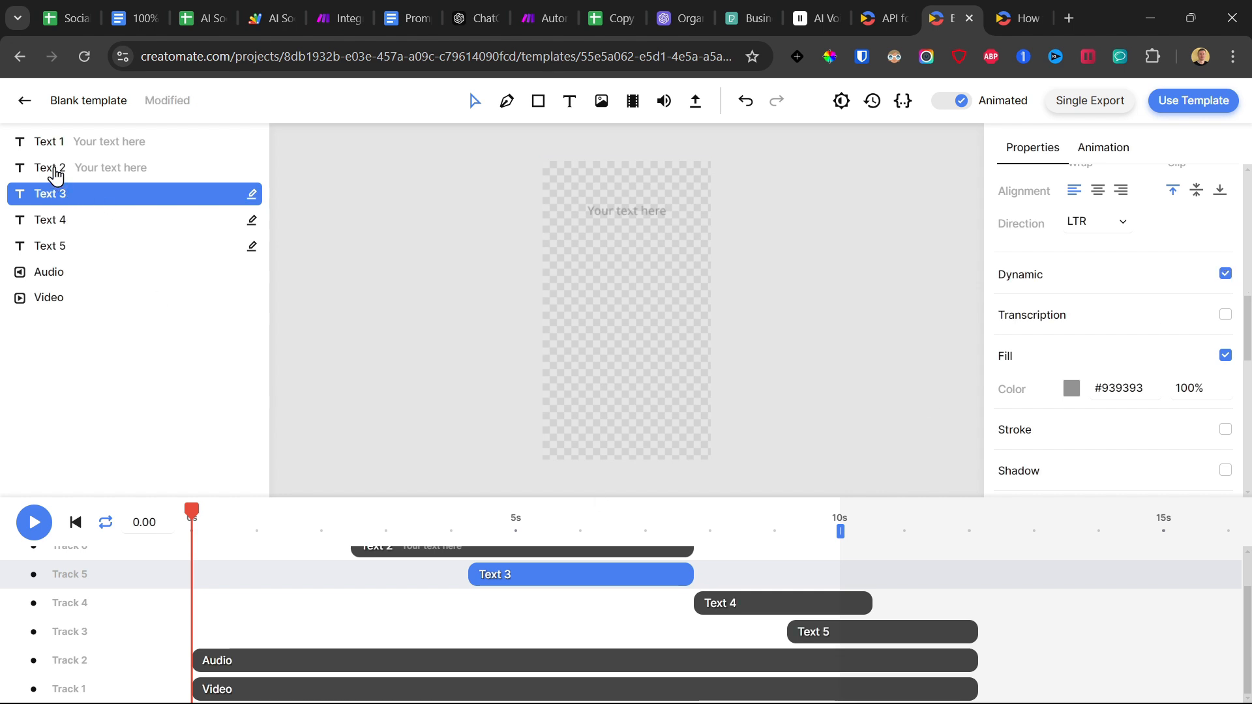
Make the Text 2 element dynamic and remove its placeholder content.
{"action": "left_click", "coordinate": [55, 173]}
{"action": "left_click", "coordinate": [1225, 275]}
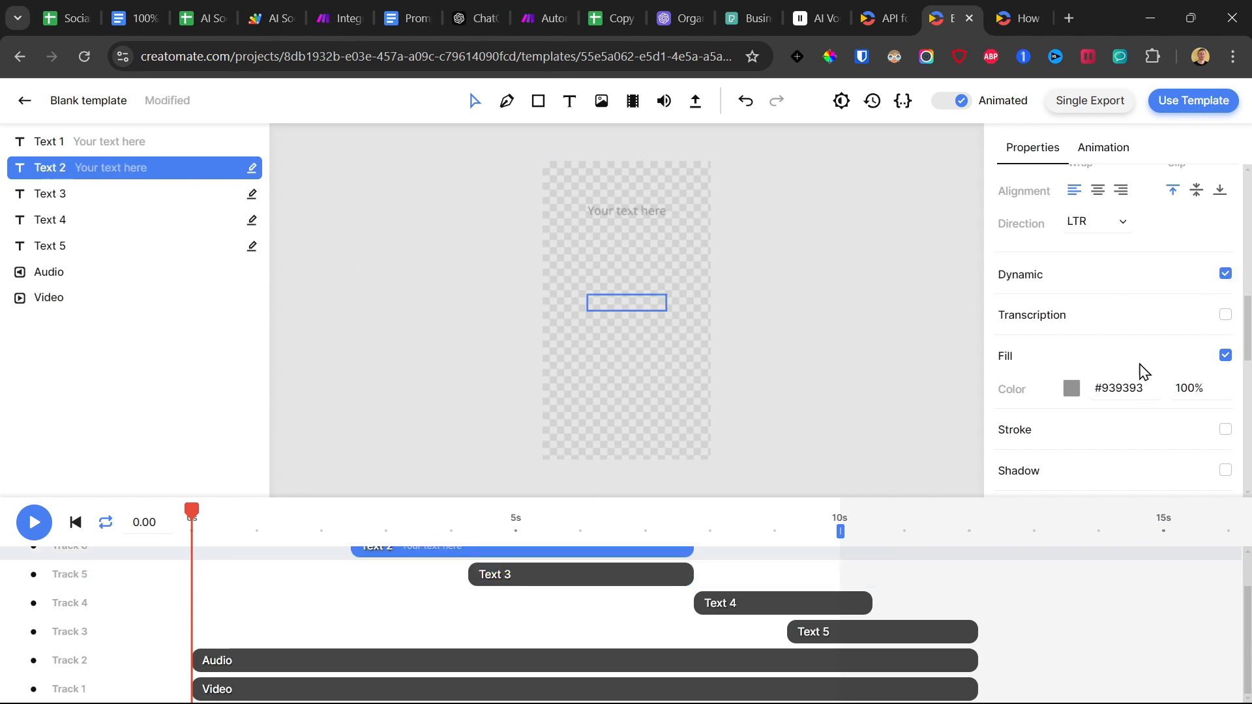
{"action": "scroll", "coordinate": [1126, 380], "scroll_direction": "up", "scroll_amount": 5}
{"action": "scroll", "coordinate": [1101, 398], "scroll_direction": "up", "scroll_amount": 3}
{"action": "triple_click", "coordinate": [1126, 399]}
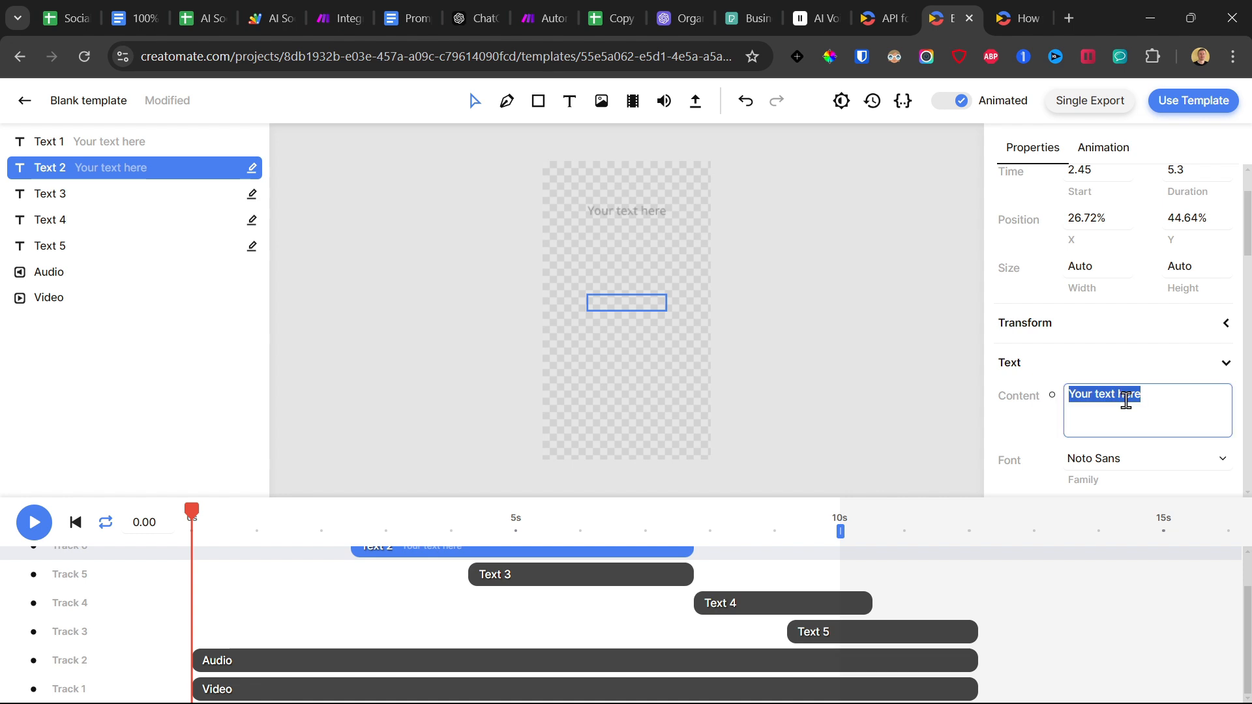
{"action": "key", "text": "BackSpace"}
Empty the placeholder content of the Text 1 element and turn on its Dynamic option.
{"action": "left_click", "coordinate": [112, 139]}
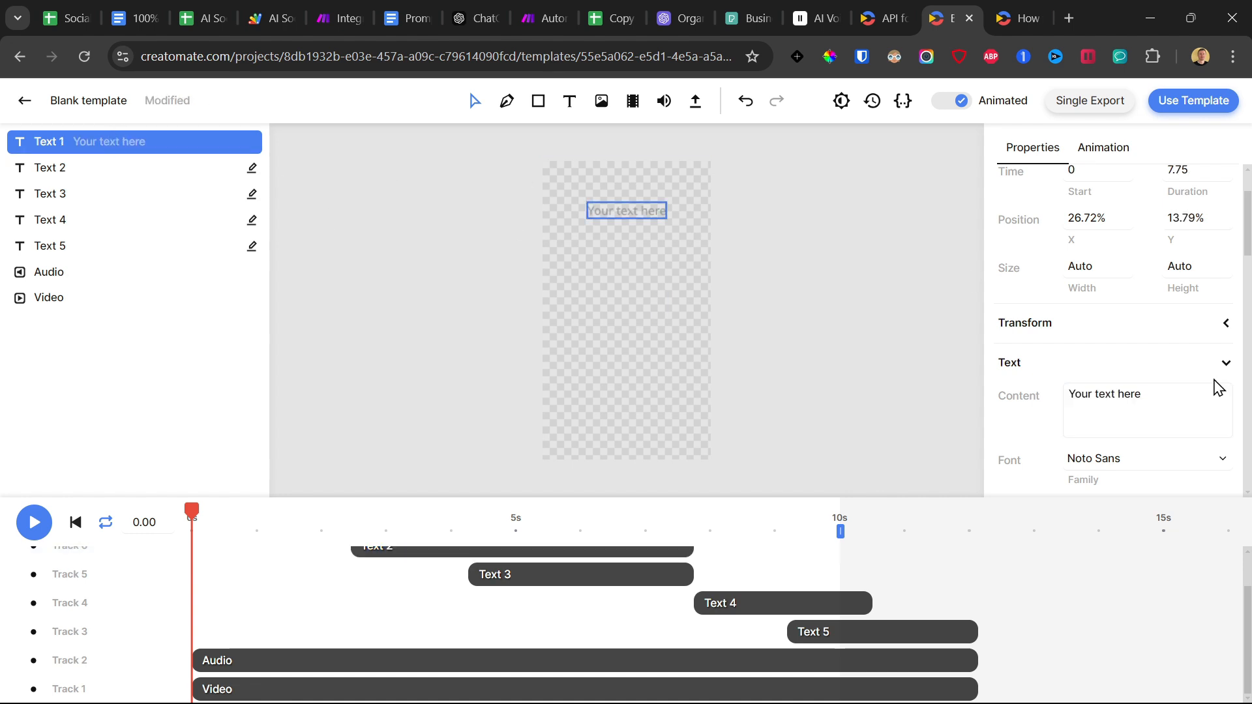
{"action": "triple_click", "coordinate": [1173, 398]}
{"action": "key", "text": "BackSpace"}
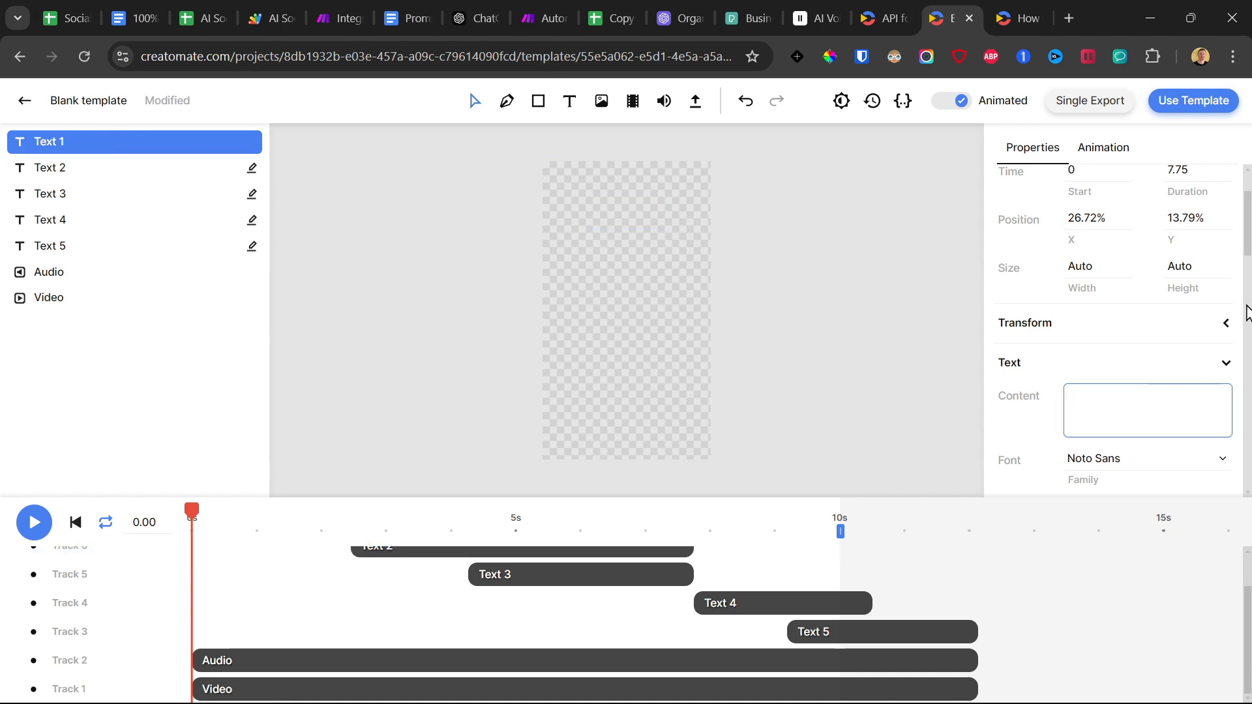
{"action": "scroll", "coordinate": [1212, 365], "scroll_direction": "down", "scroll_amount": 5}
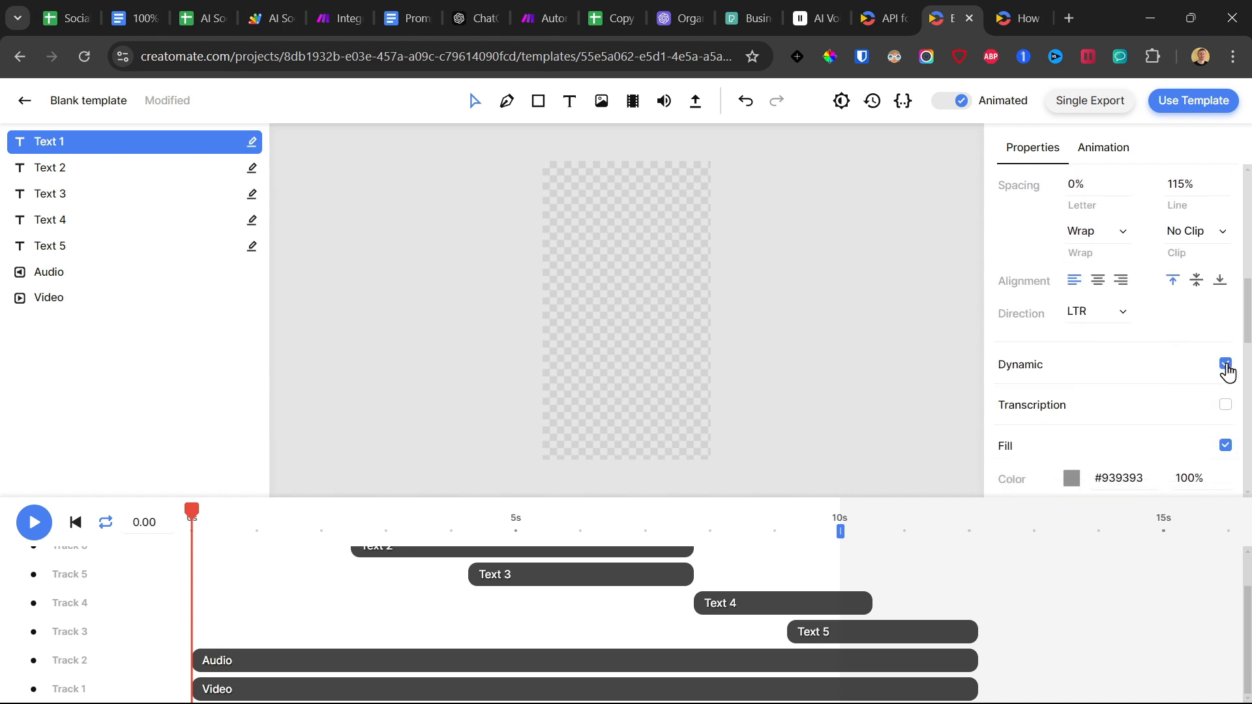
Select the Video element on the canvas.
{"action": "left_click", "coordinate": [605, 266]}
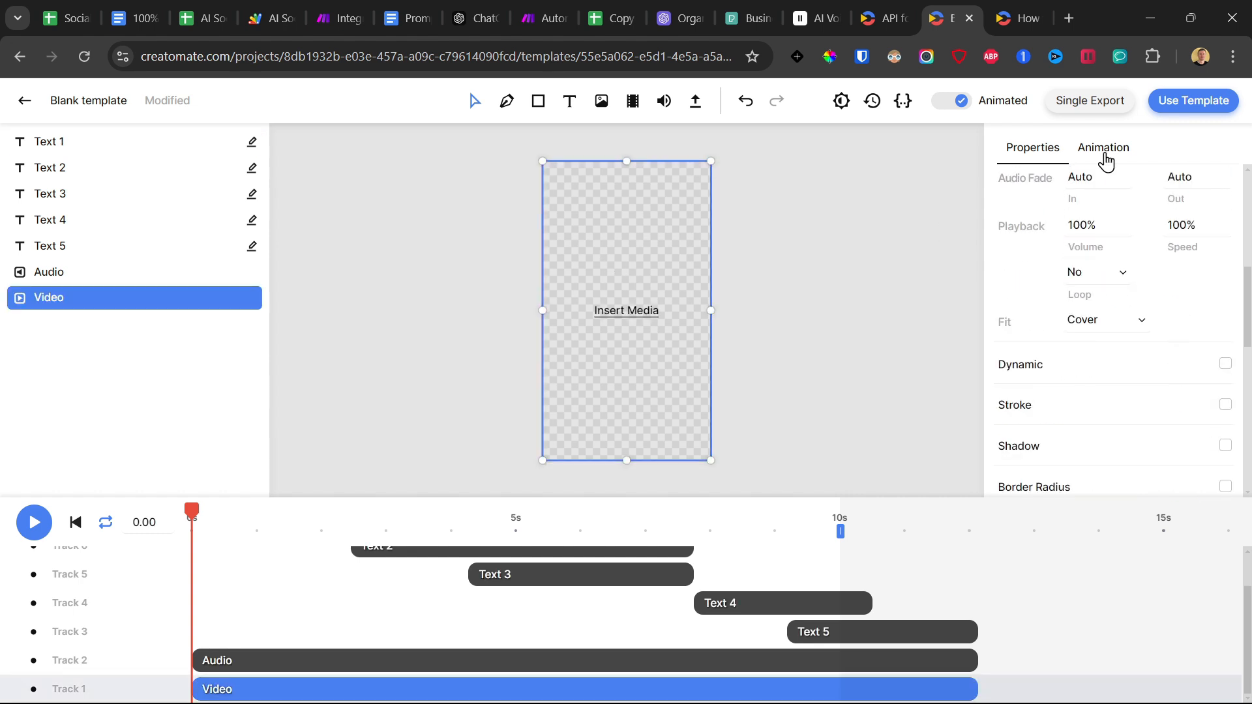
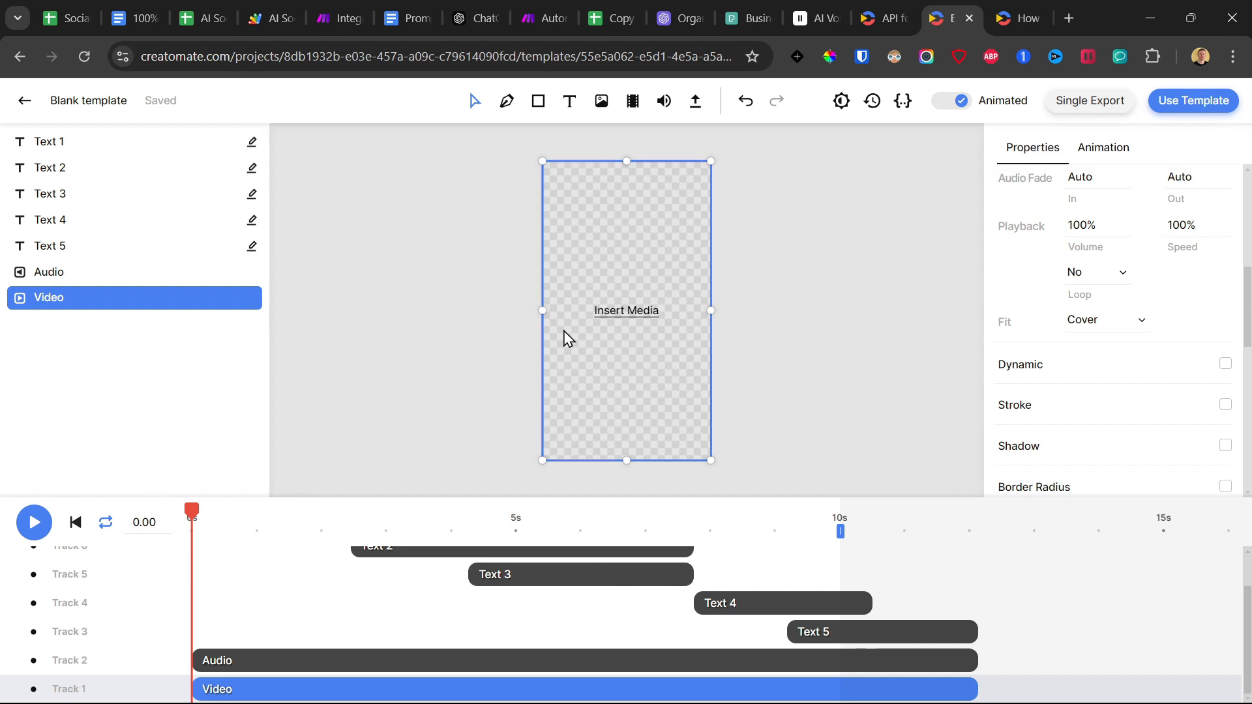
Leave the Blank template in Creatomate and open the Storytelling Video template from the project's template list.
{"action": "left_click", "coordinate": [352, 17]}
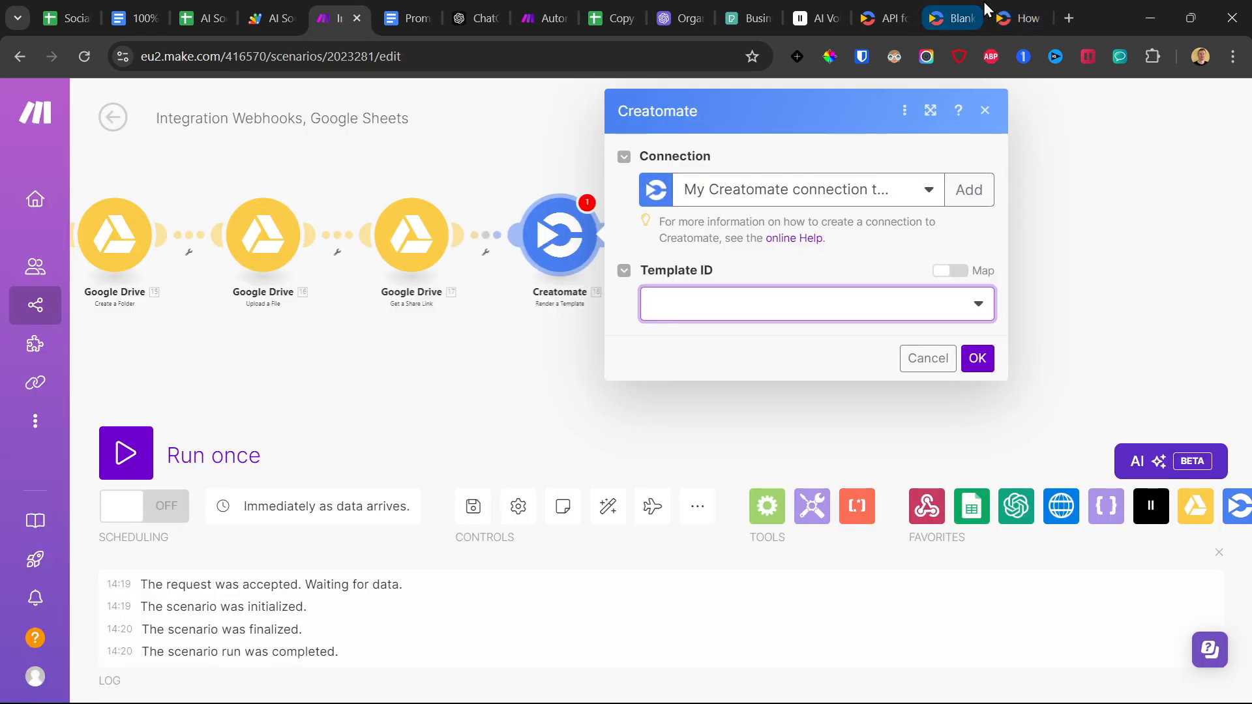
{"action": "left_click", "coordinate": [1011, 1]}
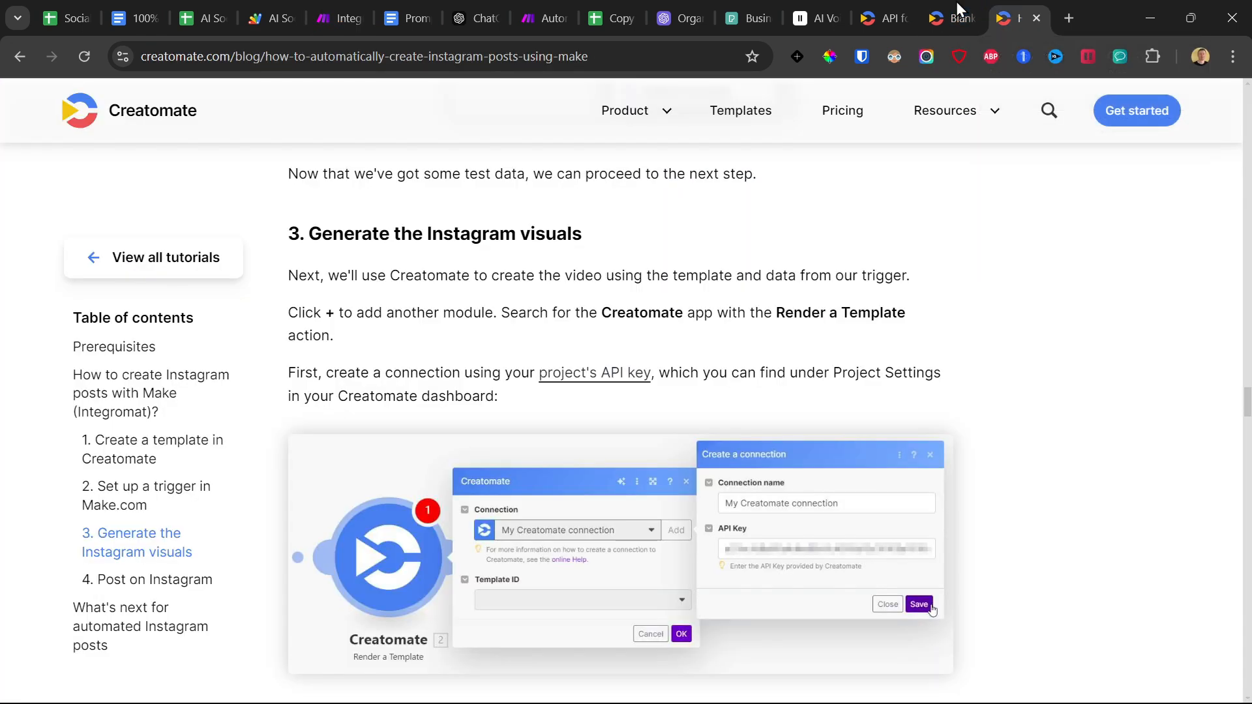
{"action": "left_click", "coordinate": [956, 1]}
{"action": "left_click", "coordinate": [51, 167]}
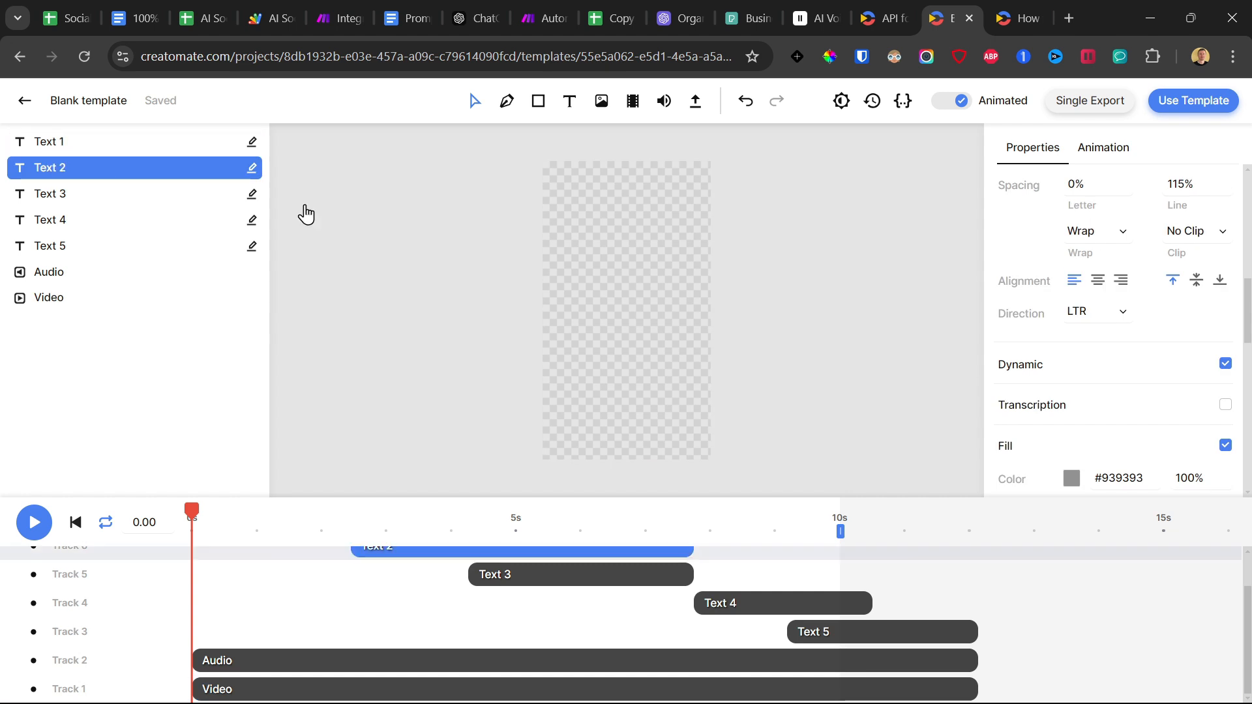
{"action": "scroll", "coordinate": [1098, 289], "scroll_direction": "down", "scroll_amount": 3}
{"action": "scroll", "coordinate": [1056, 395], "scroll_direction": "up", "scroll_amount": 5}
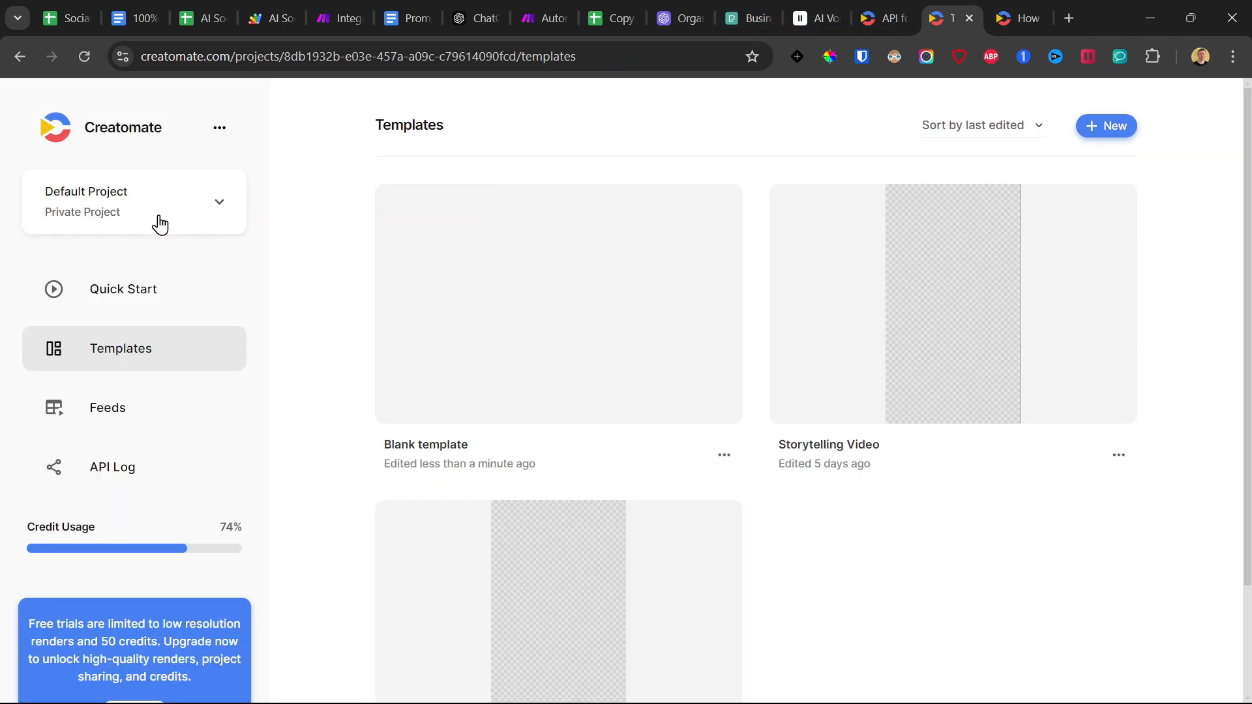
{"action": "scroll", "coordinate": [556, 369], "scroll_direction": "down", "scroll_amount": 2}
{"action": "left_click", "coordinate": [953, 237]}
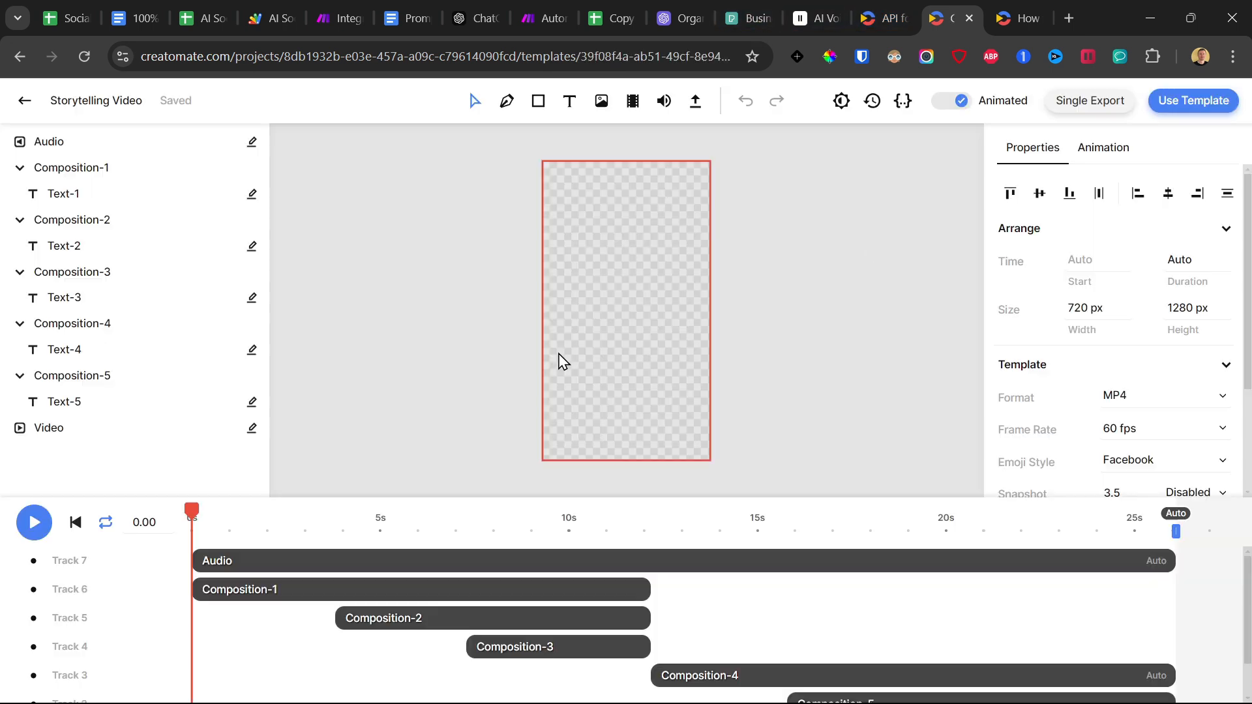
Review the Text-1 to Text-5 elements inside the compositions of the Storytelling Video template.
{"action": "left_click", "coordinate": [82, 196]}
{"action": "left_click", "coordinate": [81, 251]}
{"action": "left_click", "coordinate": [94, 301]}
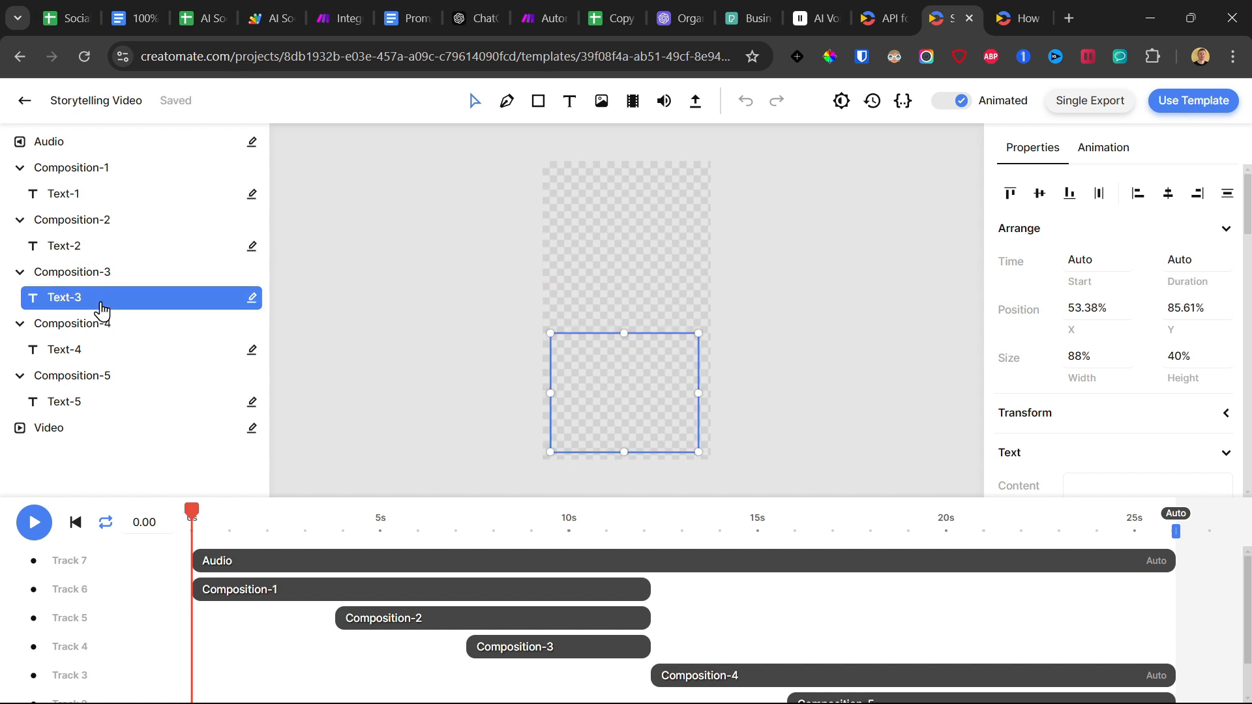
{"action": "left_click", "coordinate": [98, 354]}
{"action": "left_click", "coordinate": [92, 404]}
Switch to Make, refresh the Creatomate module's template list and select Storytelling Video as the Template ID.
{"action": "left_click", "coordinate": [335, 9]}
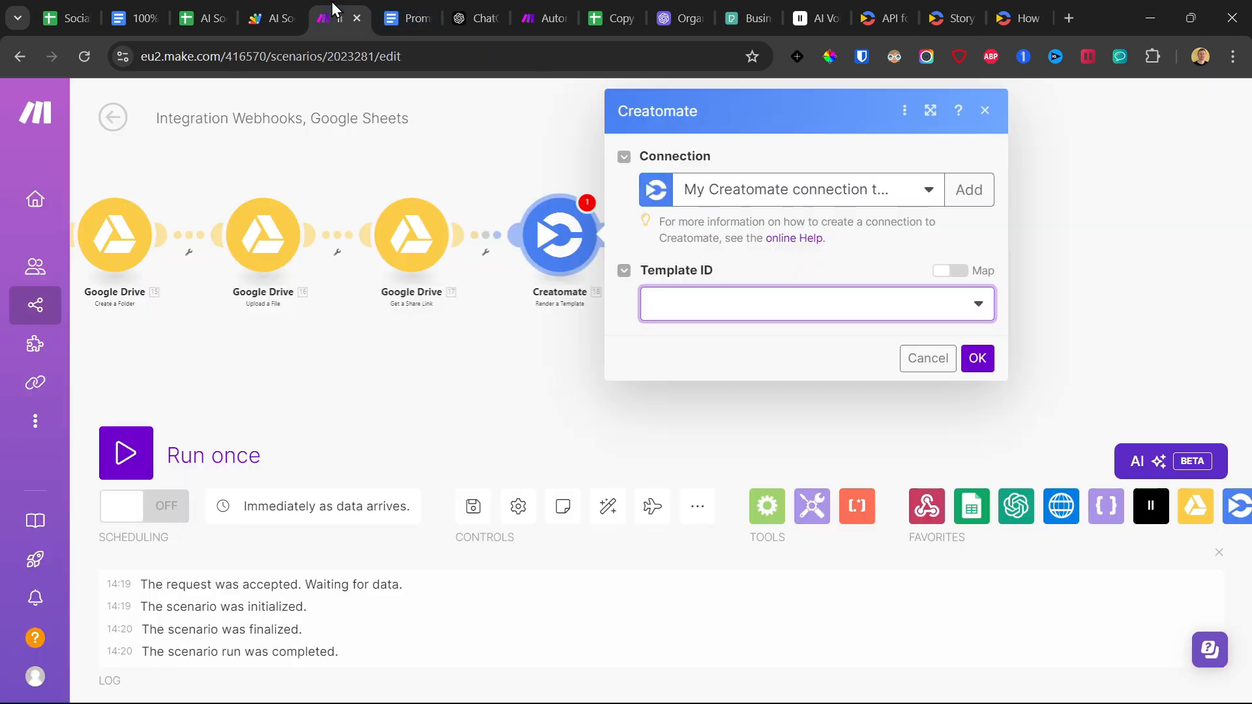
{"action": "left_click", "coordinate": [747, 309]}
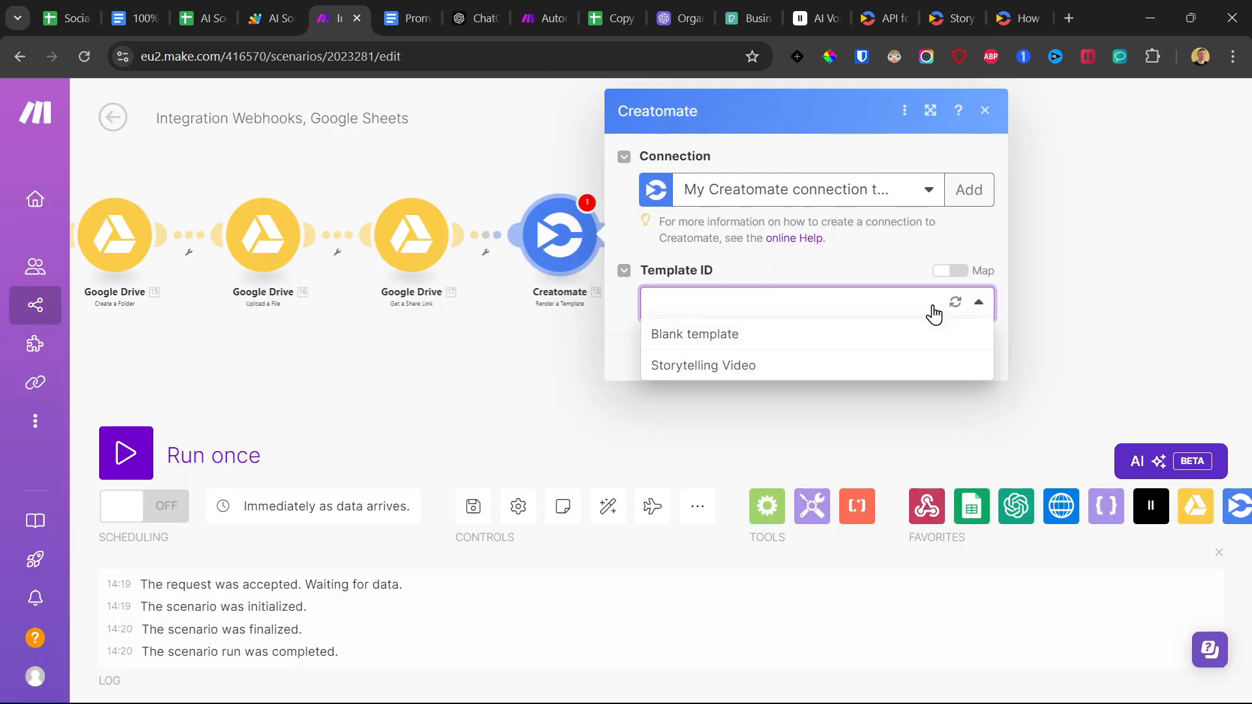
{"action": "left_click", "coordinate": [956, 302]}
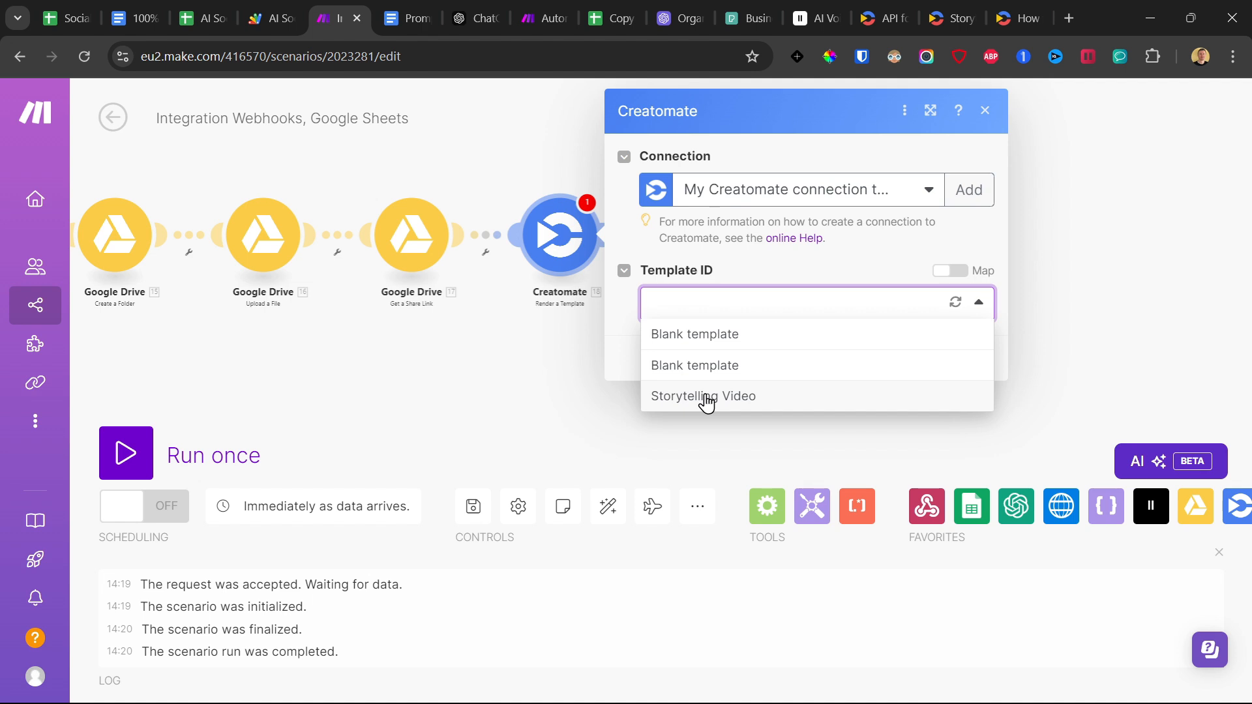
{"action": "left_click", "coordinate": [706, 397]}
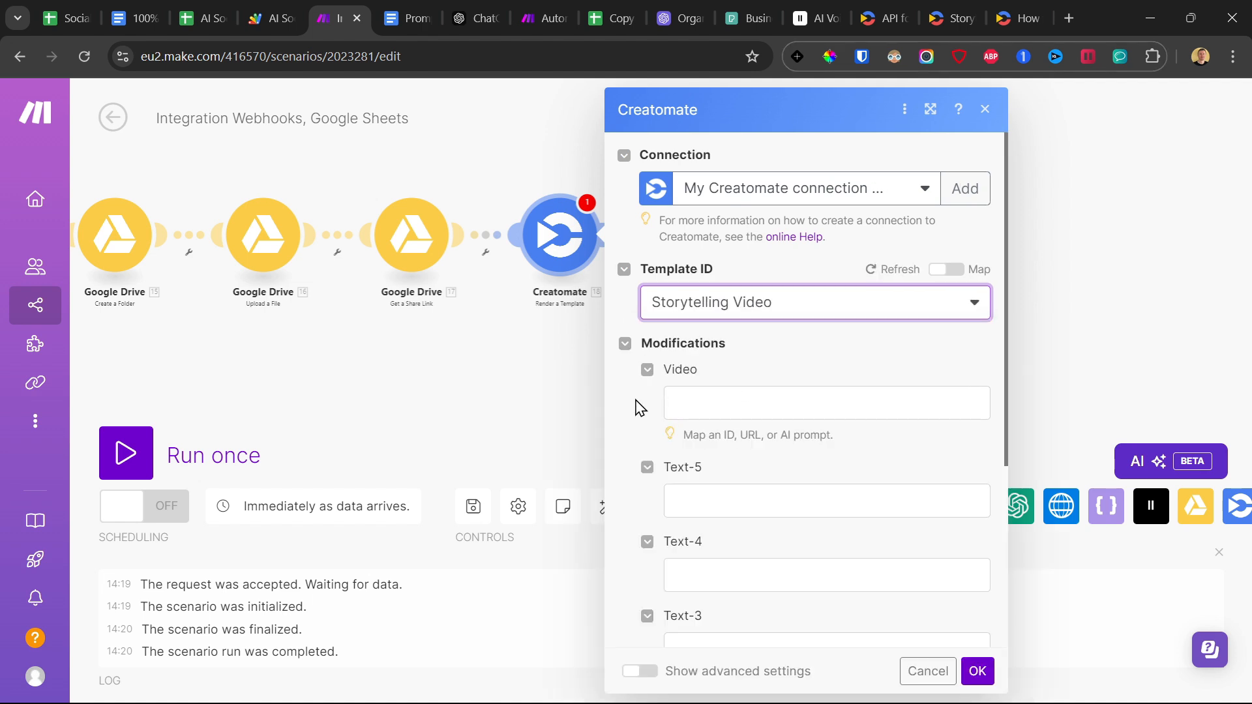
Copy the Pexels download video URL from the prompts document into the Video modification of the Creatomate module.
{"action": "scroll", "coordinate": [642, 411], "scroll_direction": "down", "scroll_amount": 2}
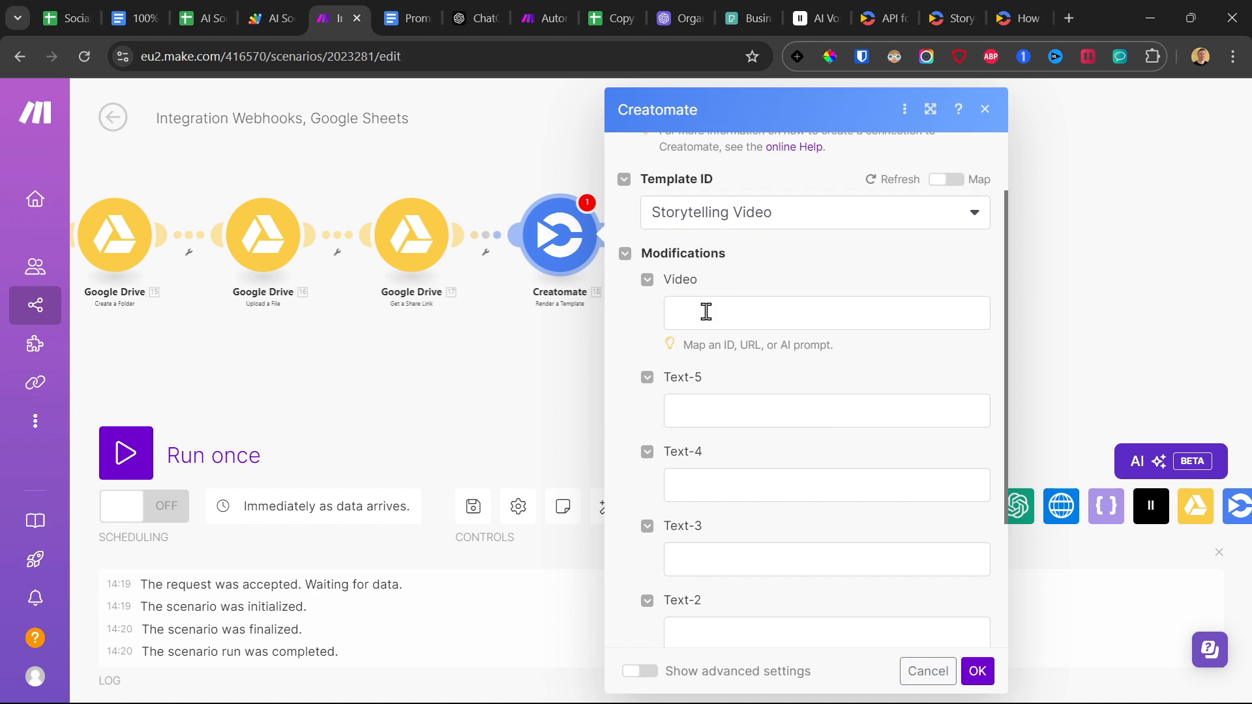
{"action": "left_click", "coordinate": [706, 311]}
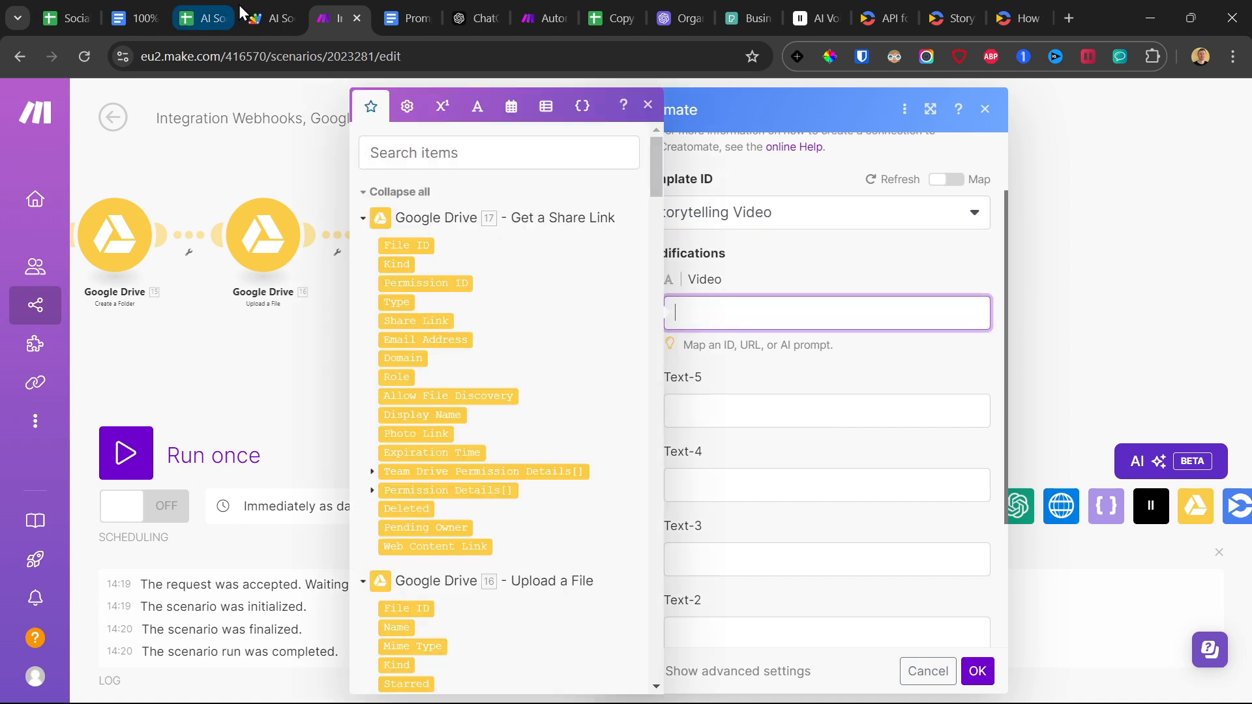
{"action": "left_click", "coordinate": [404, 18]}
{"action": "left_click_drag", "start_coordinate": [808, 489], "coordinate": [348, 491]}
{"action": "key", "text": "ctrl+c"}
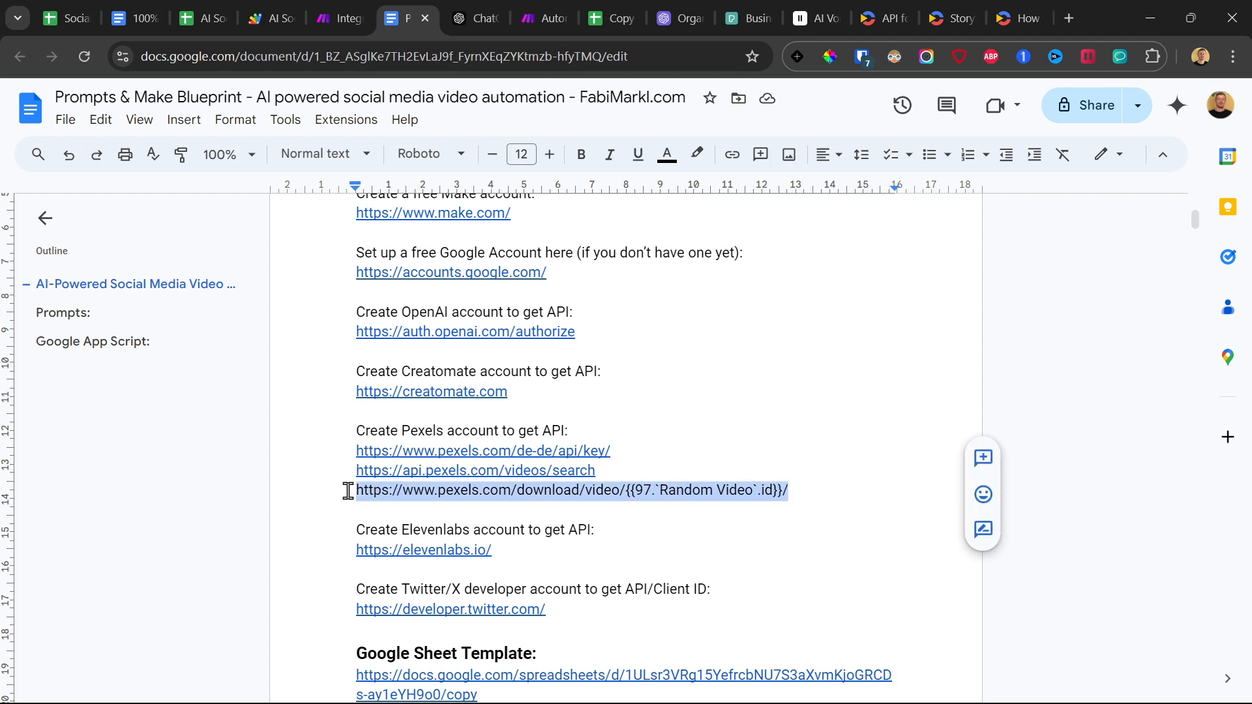
{"action": "left_click", "coordinate": [339, 18]}
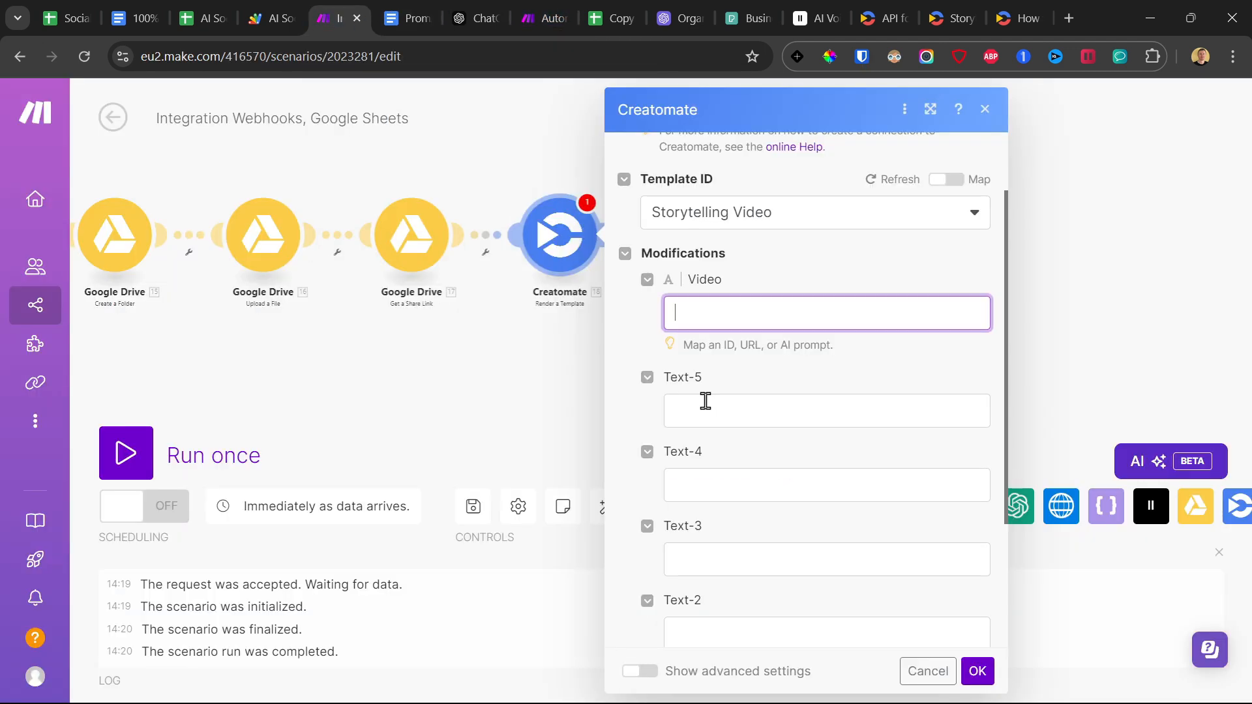
{"action": "key", "text": "ctrl+v"}
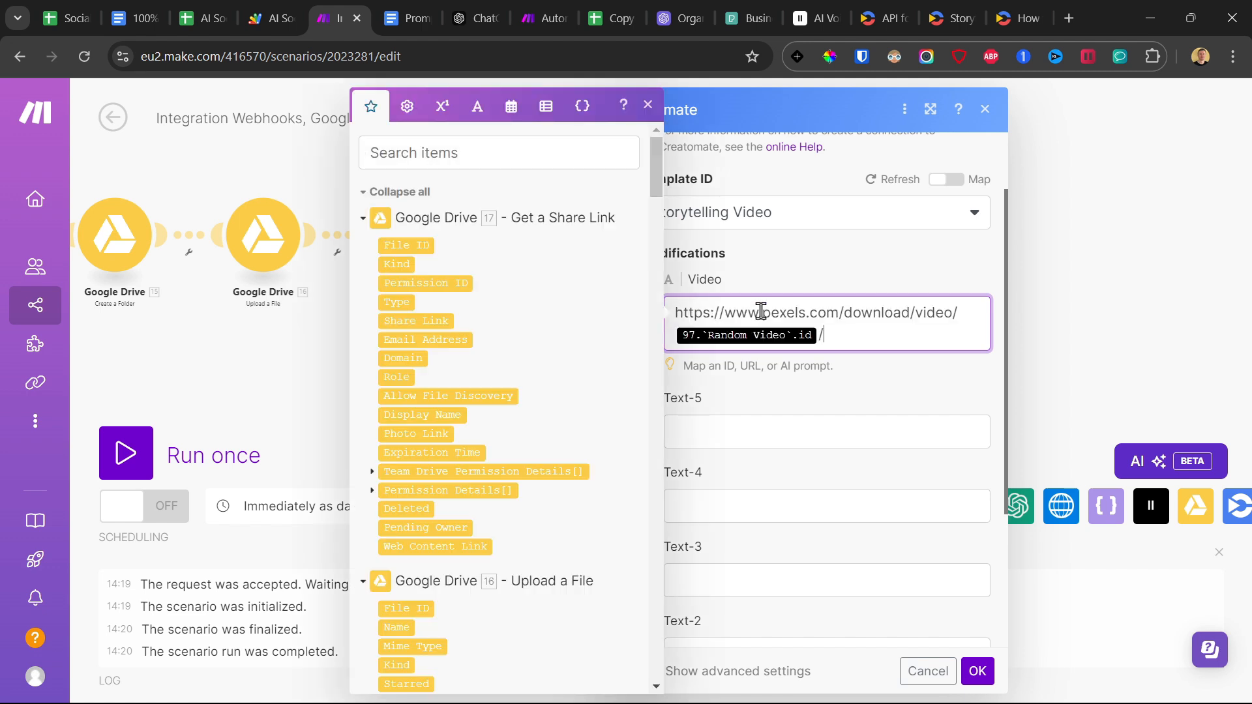
Delete the pasted Random Video id reference from the Video URL and confirm the Creatomate module settings.
{"action": "left_click", "coordinate": [822, 334]}
{"action": "key", "text": "BackSpace"}
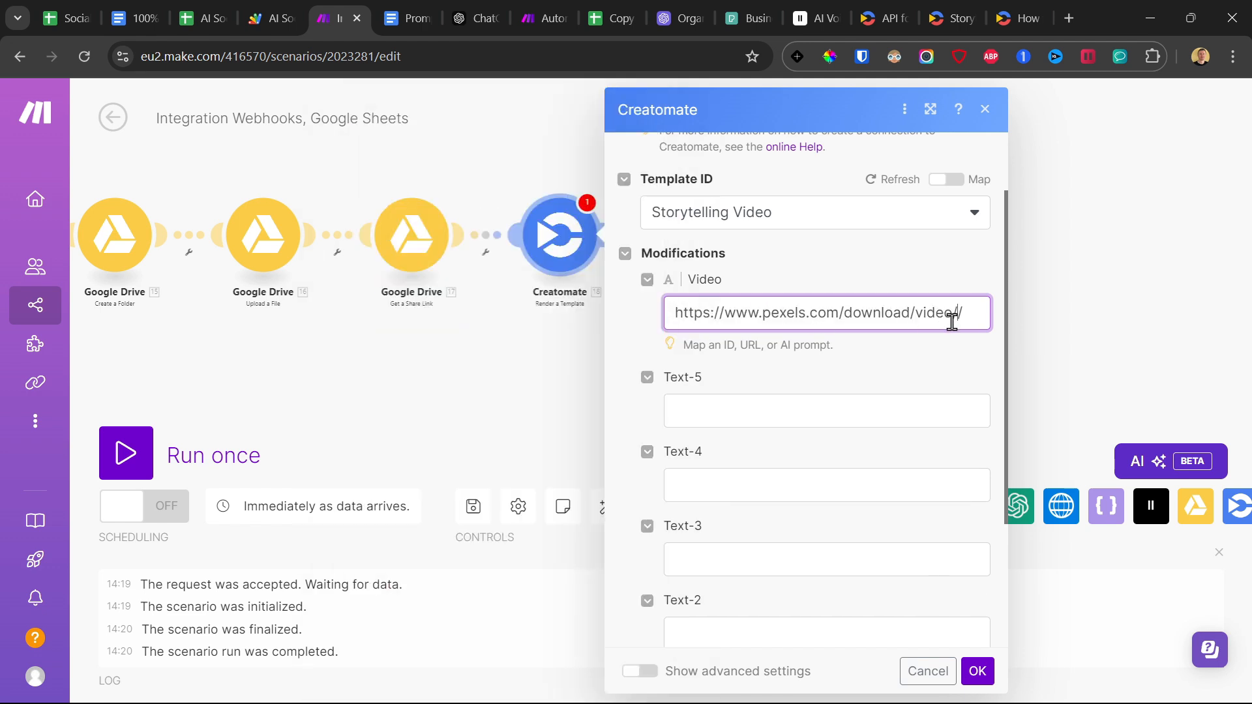
{"action": "left_click", "coordinate": [957, 316]}
{"action": "scroll", "coordinate": [422, 241], "scroll_direction": "down", "scroll_amount": 20}
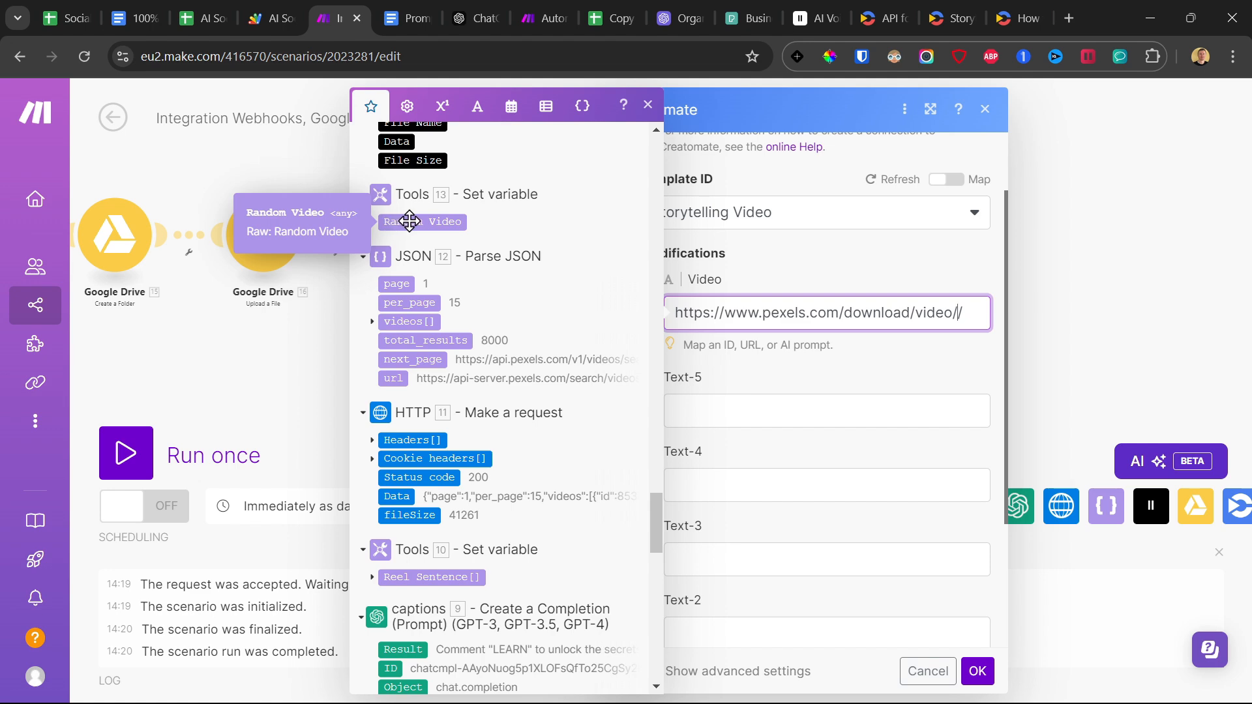
{"action": "left_click", "coordinate": [978, 672]}
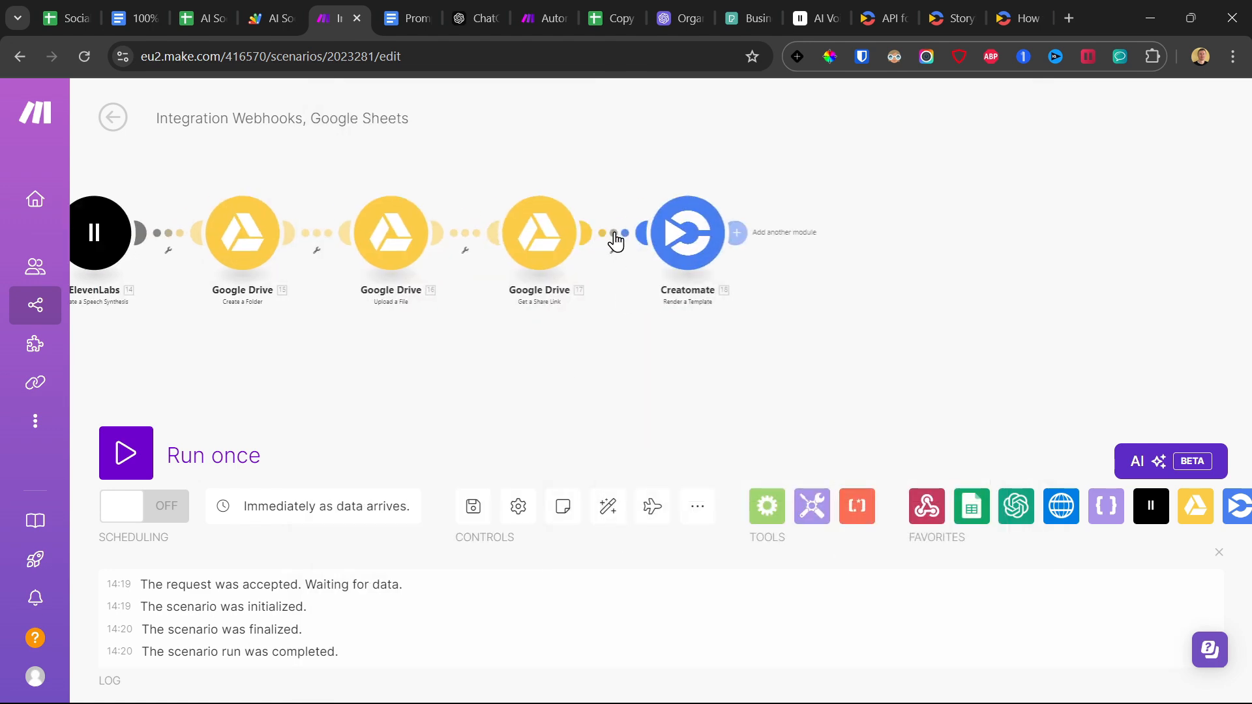
Unlink the Creatomate module from the Google Drive Get a Share Link module and save the scenario.
{"action": "left_click", "coordinate": [618, 243]}
{"action": "left_click", "coordinate": [662, 276]}
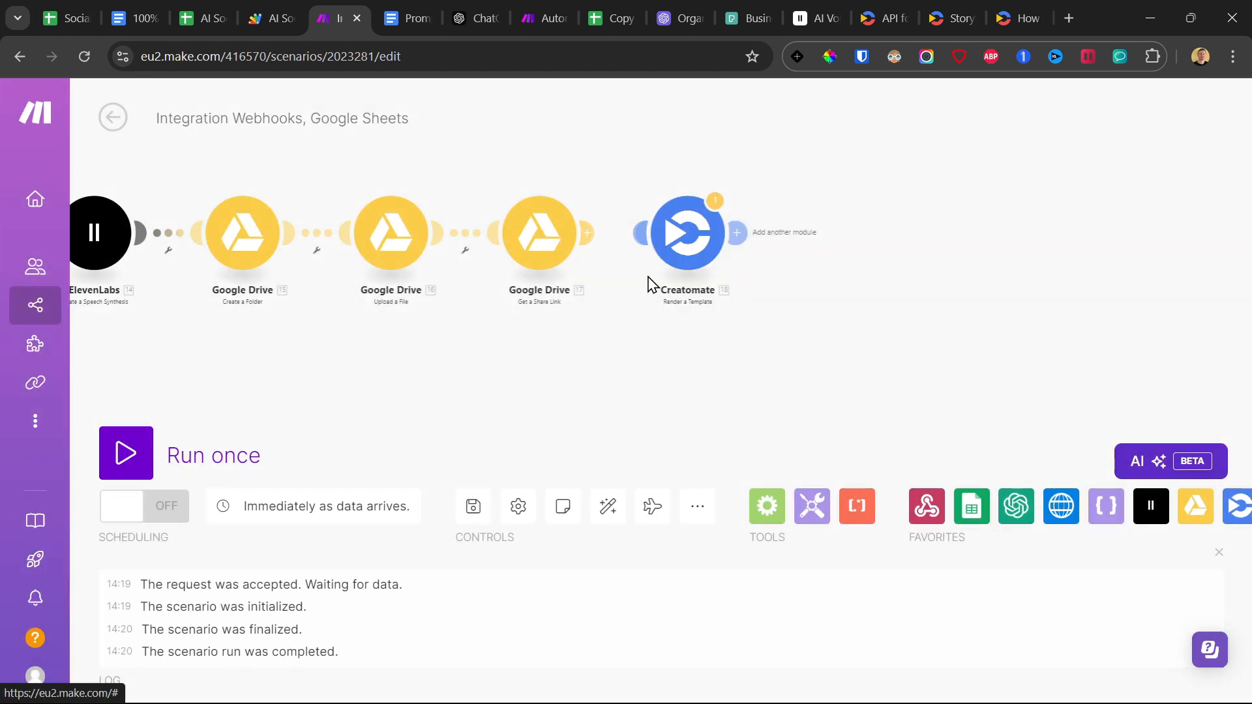
{"action": "left_click", "coordinate": [476, 512]}
{"action": "scroll", "coordinate": [643, 343], "scroll_direction": "down", "scroll_amount": 5}
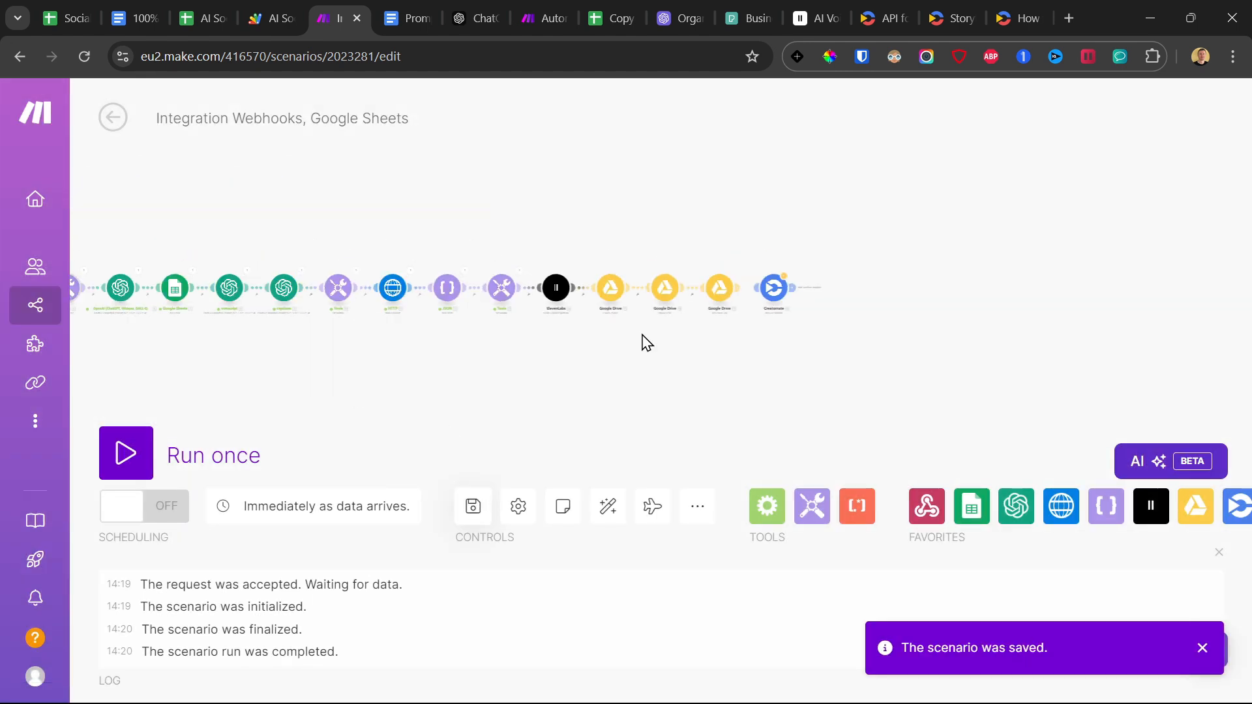
Run the scenario once and trigger it by running the rotateAndSendData function in Apps Script.
{"action": "left_click", "coordinate": [157, 456]}
{"action": "left_click", "coordinate": [427, 522]}
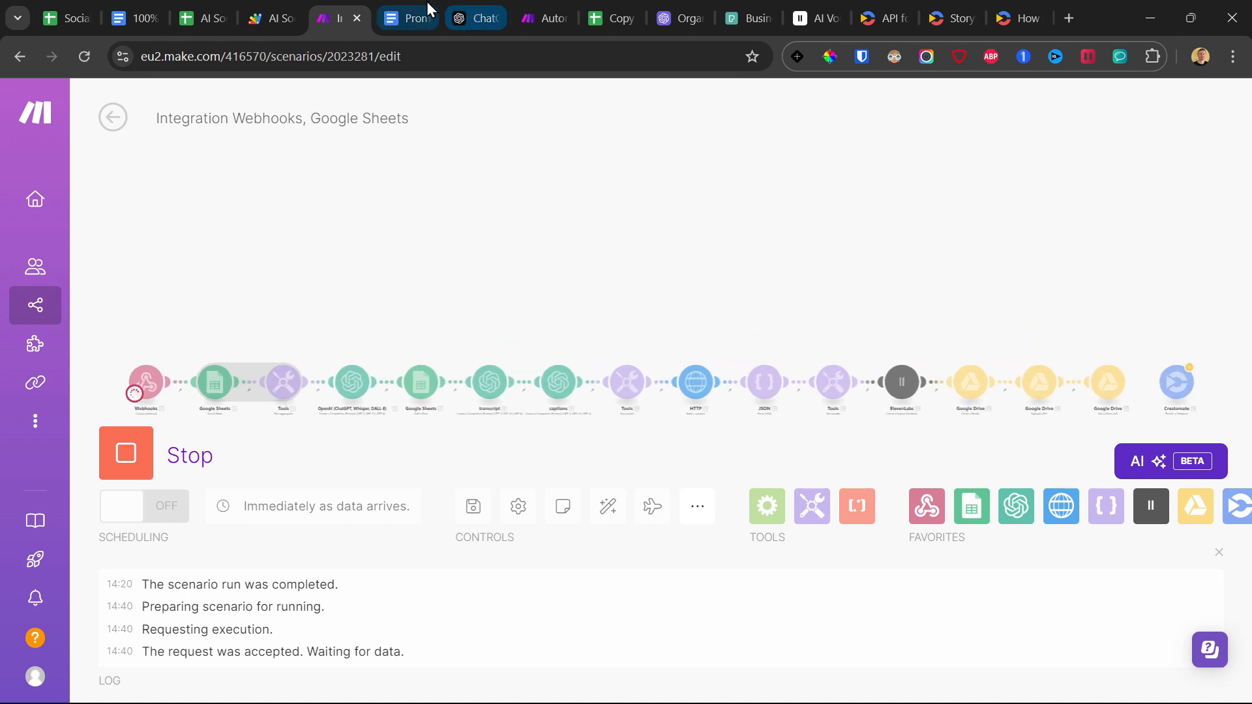
{"action": "left_click", "coordinate": [215, 11]}
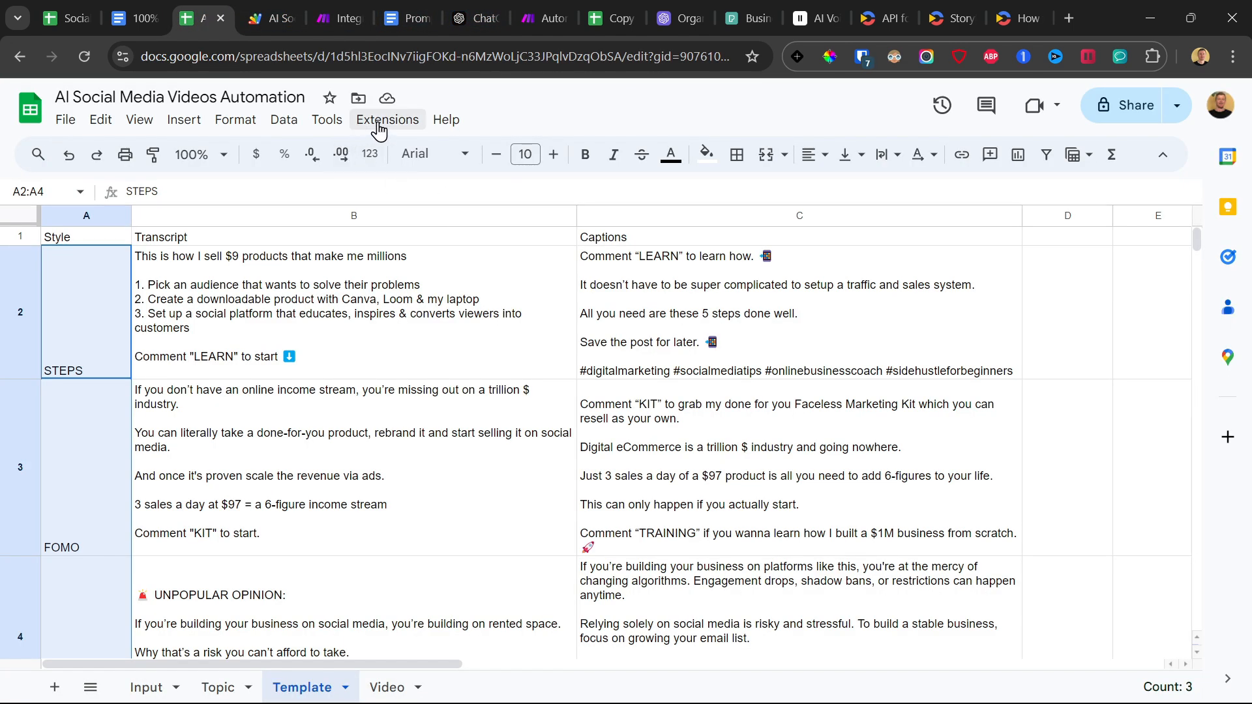
{"action": "left_click", "coordinate": [274, 13]}
{"action": "left_click", "coordinate": [399, 154]}
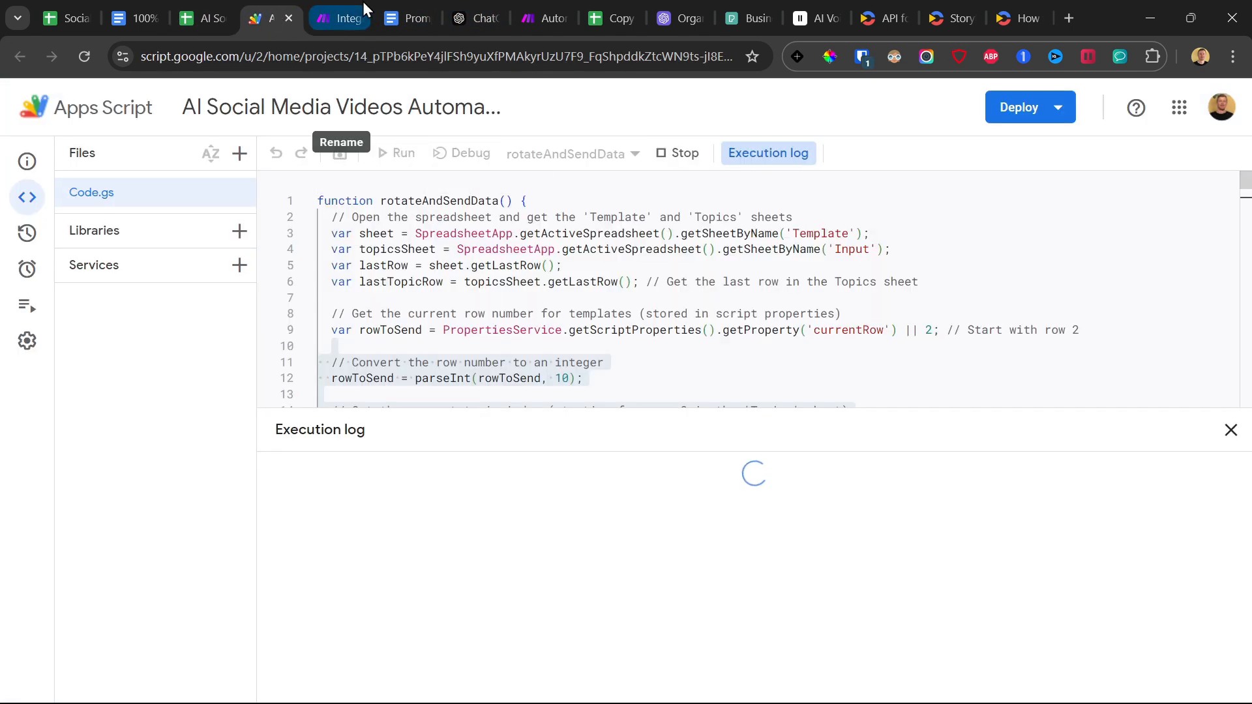
Return to Make, reconnect the Creatomate module to Google Drive, and insert the Random Video id between the Video URL's final slashes.
{"action": "left_click", "coordinate": [336, 18]}
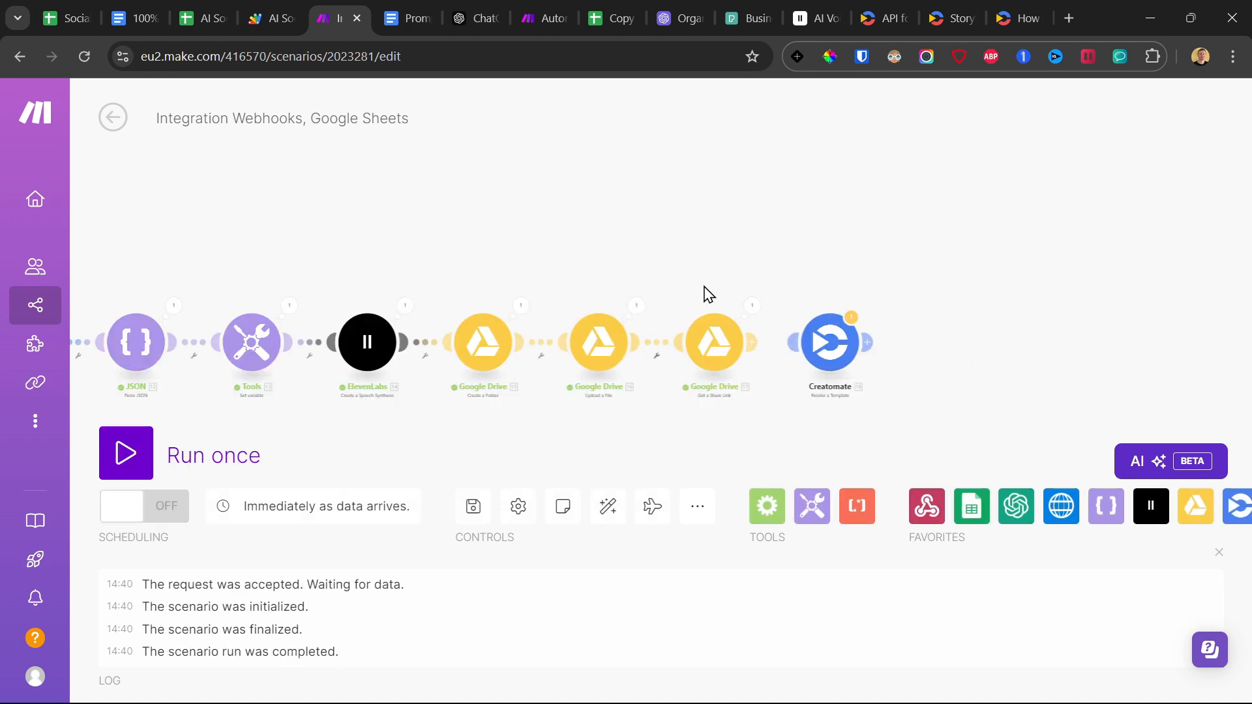
{"action": "left_click_drag", "start_coordinate": [707, 288], "coordinate": [653, 253]}
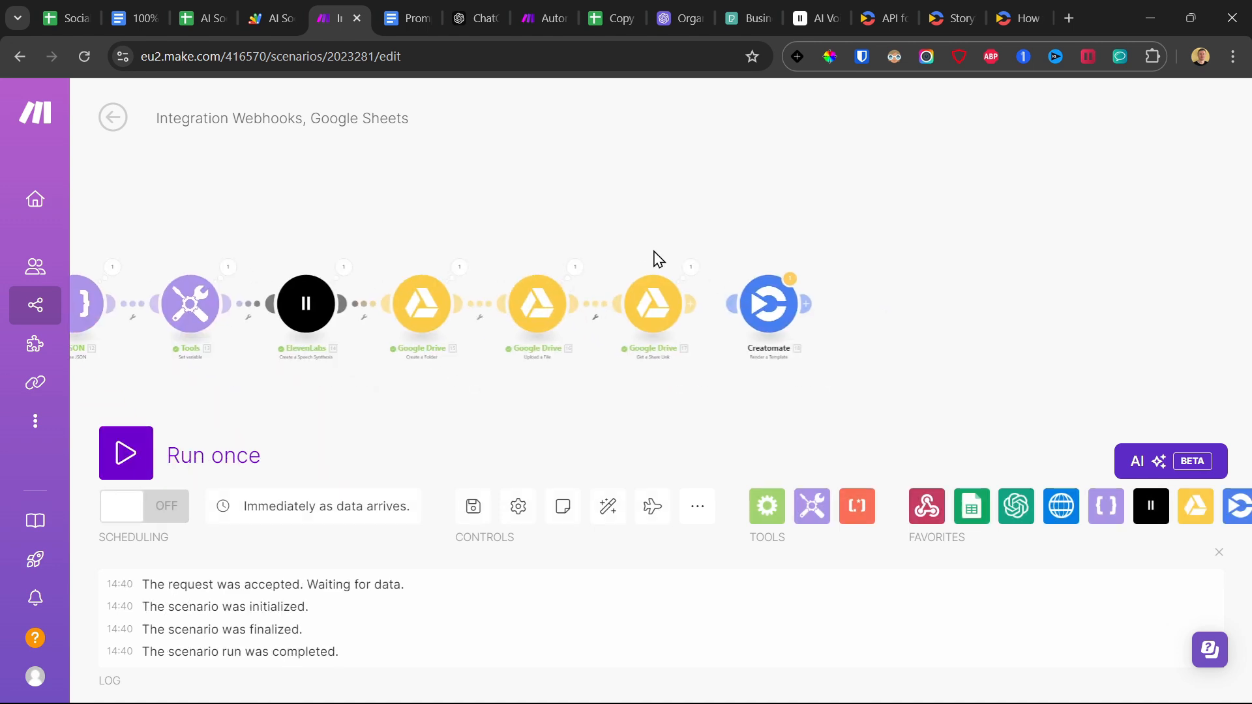
{"action": "left_click", "coordinate": [768, 310]}
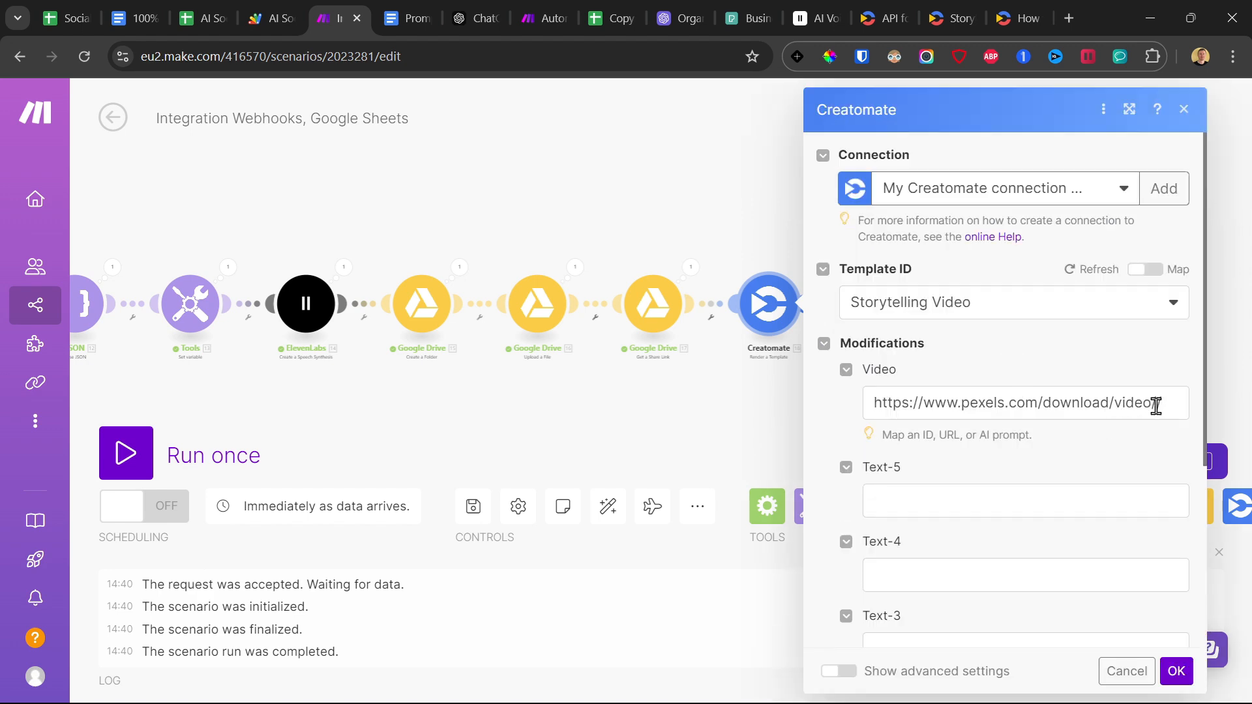
{"action": "left_click", "coordinate": [1156, 406]}
{"action": "scroll", "coordinate": [665, 394], "scroll_direction": "down", "scroll_amount": 15}
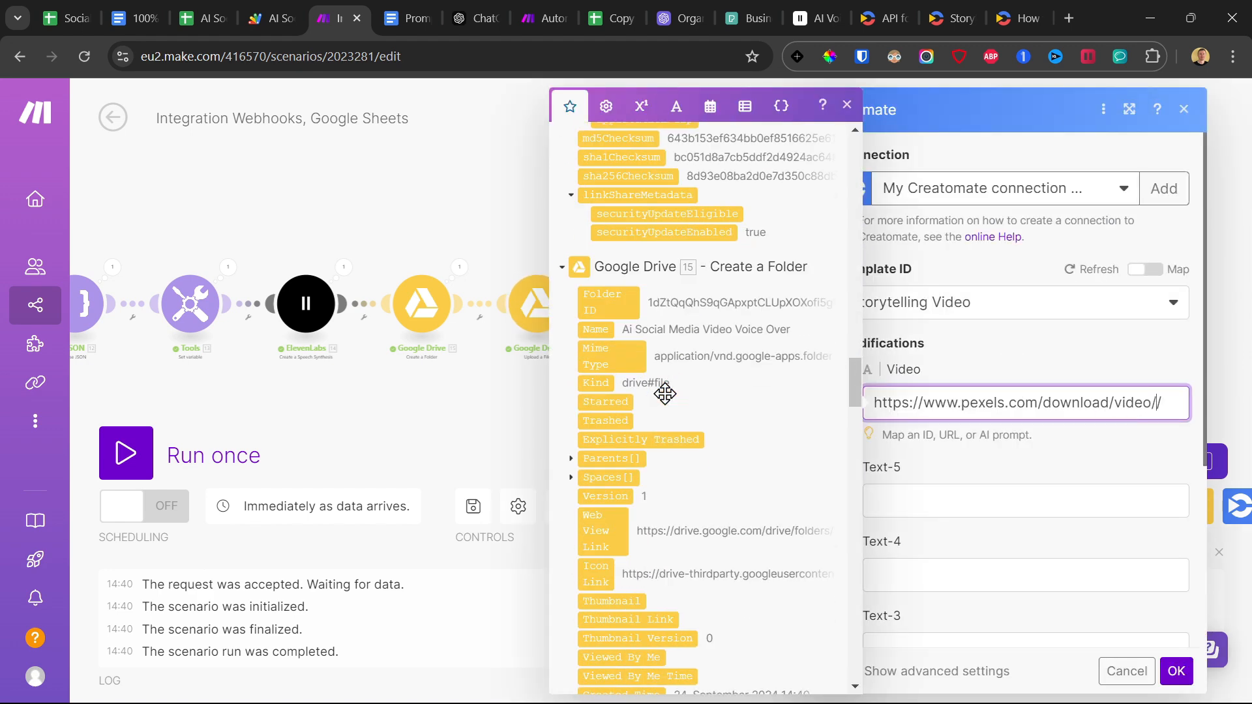
{"action": "scroll", "coordinate": [665, 393], "scroll_direction": "down", "scroll_amount": 15}
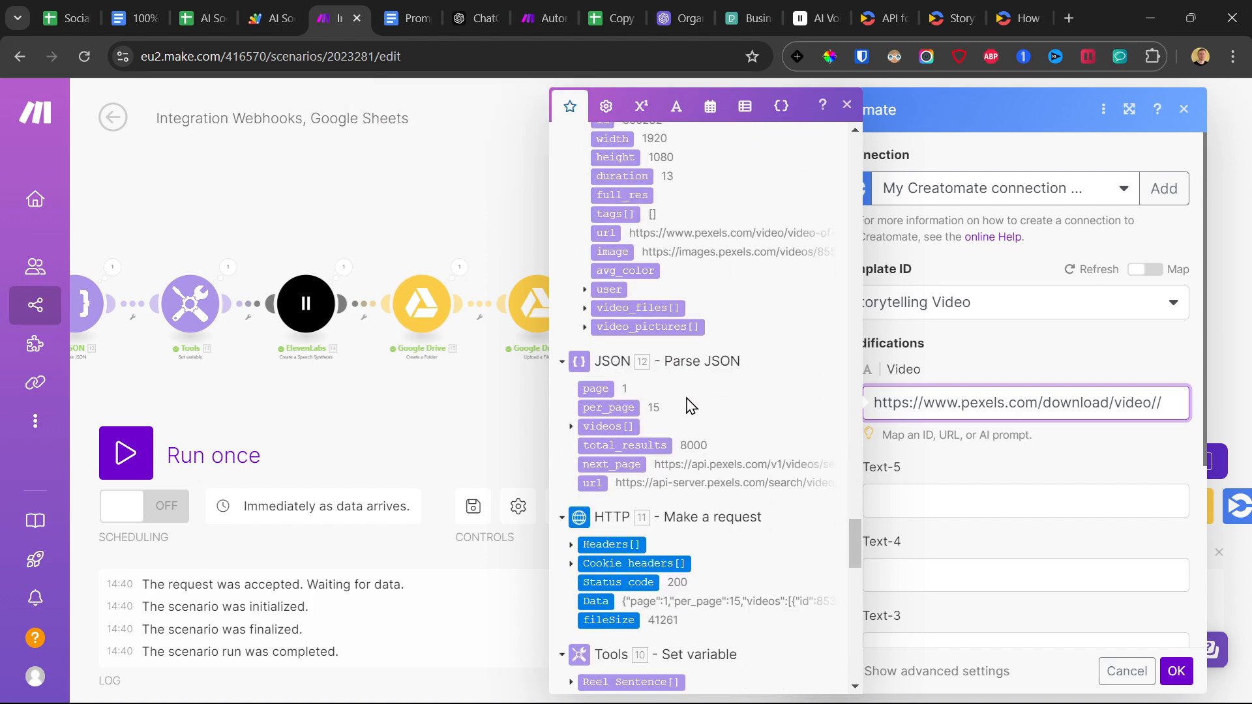
{"action": "scroll", "coordinate": [691, 406], "scroll_direction": "up", "scroll_amount": 3}
{"action": "left_click_drag", "start_coordinate": [600, 301], "coordinate": [1043, 414]}
{"action": "scroll", "coordinate": [856, 354], "scroll_direction": "down", "scroll_amount": 1}
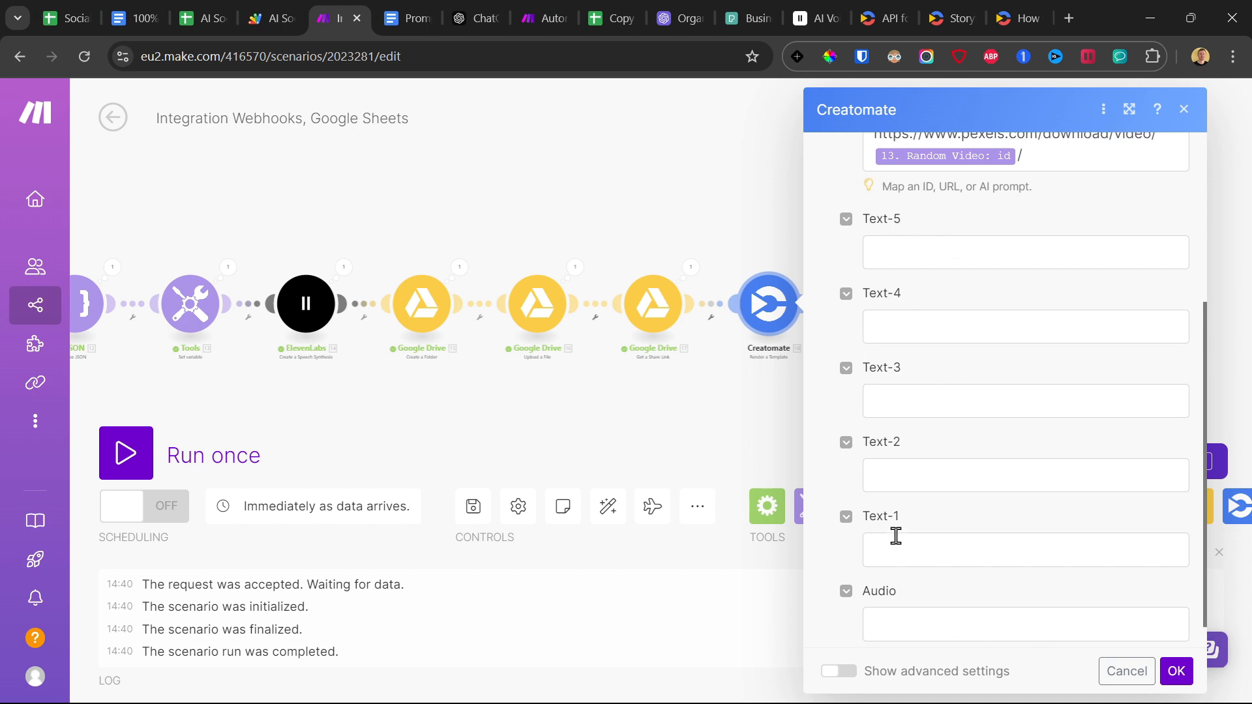
Check the Storytelling Video template in Creatomate, and back in Make map Text-5 with get(10. Reel Sentence[]; 5).
{"action": "left_click", "coordinate": [952, 18]}
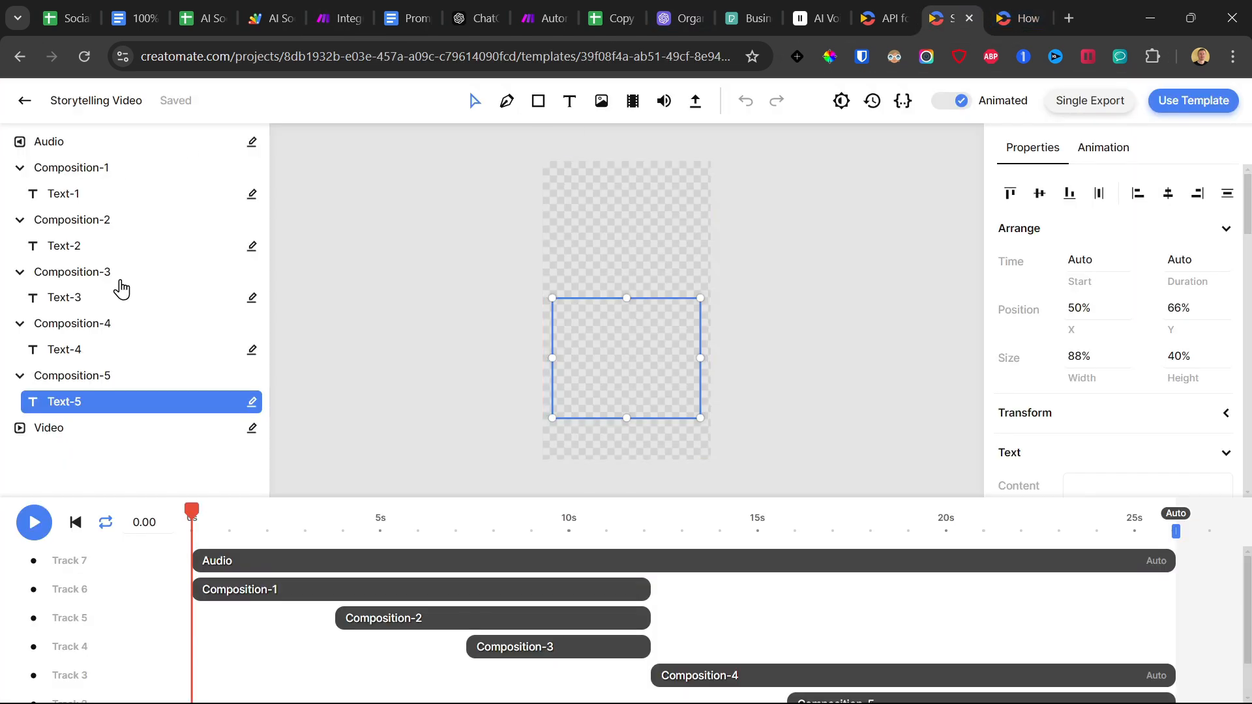
{"action": "left_click", "coordinate": [344, 3]}
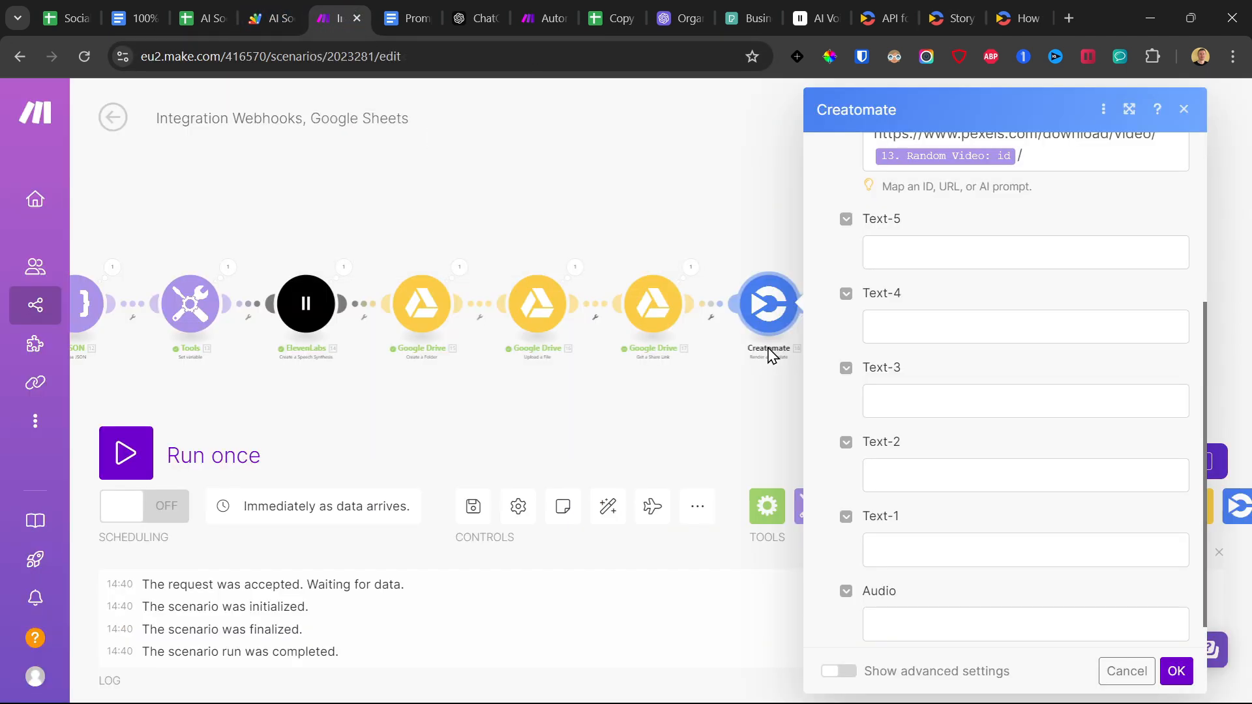
{"action": "left_click", "coordinate": [906, 247]}
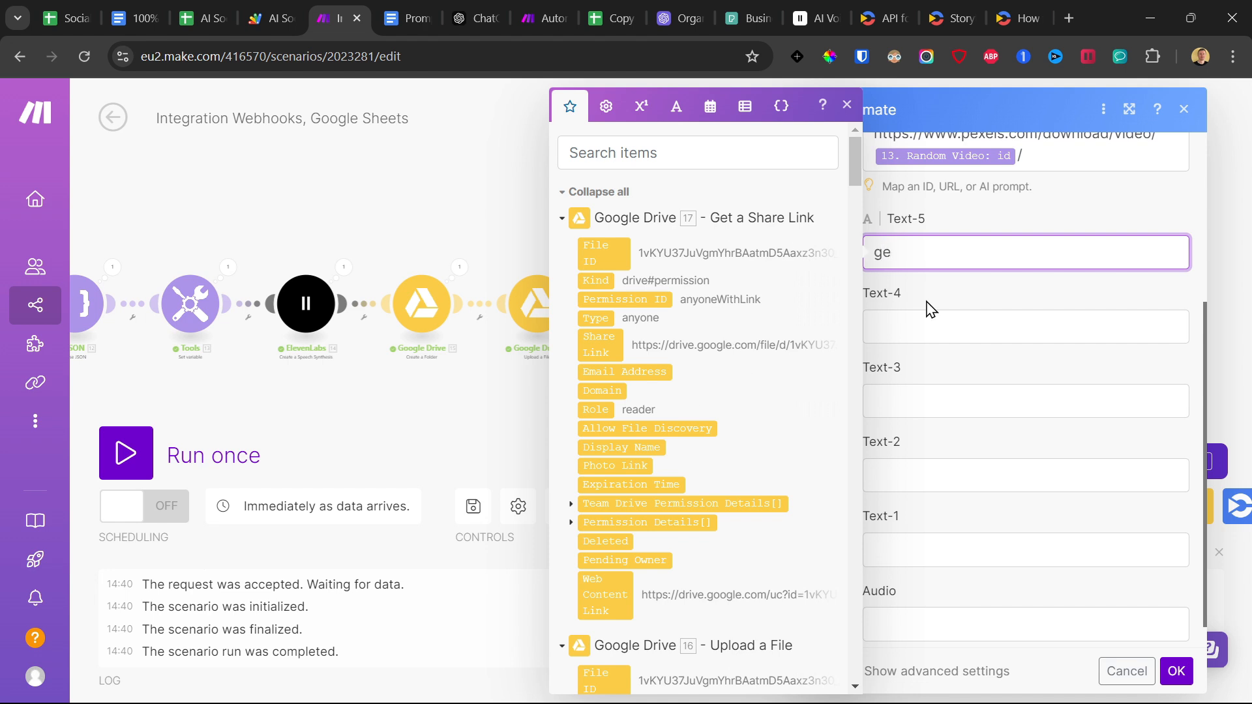
{"action": "type", "text": "get("}
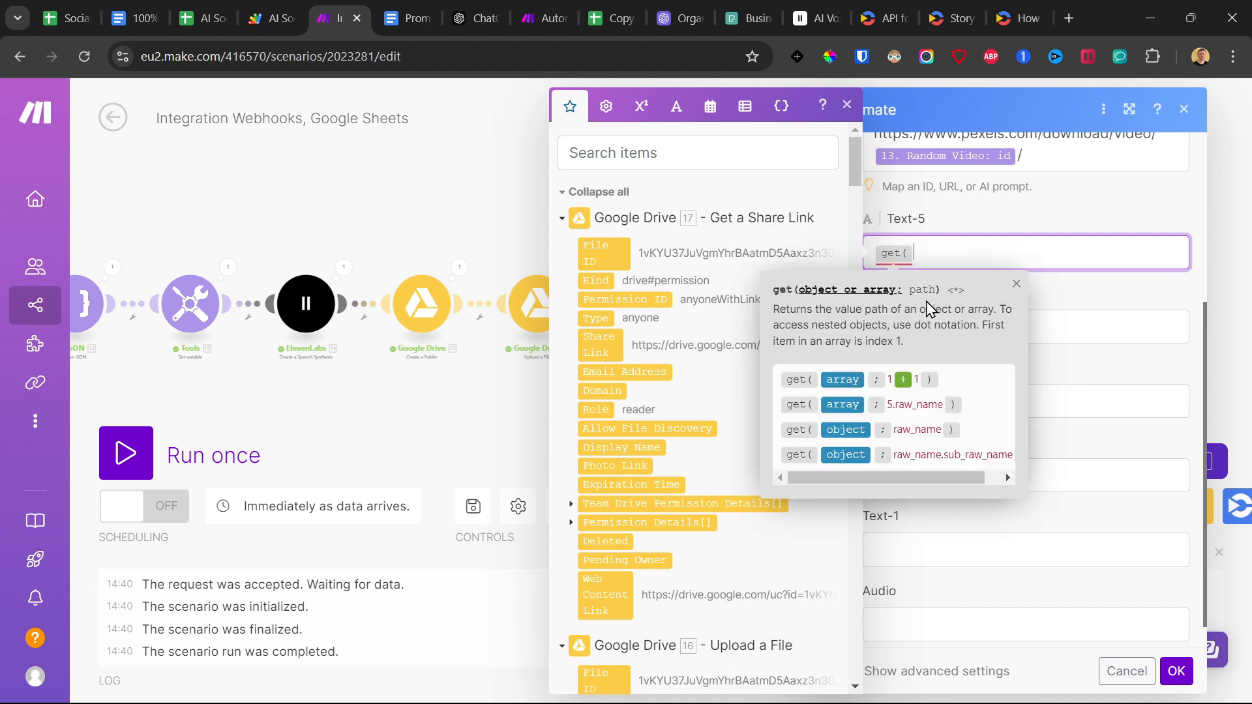
{"action": "left_click", "coordinate": [1016, 283]}
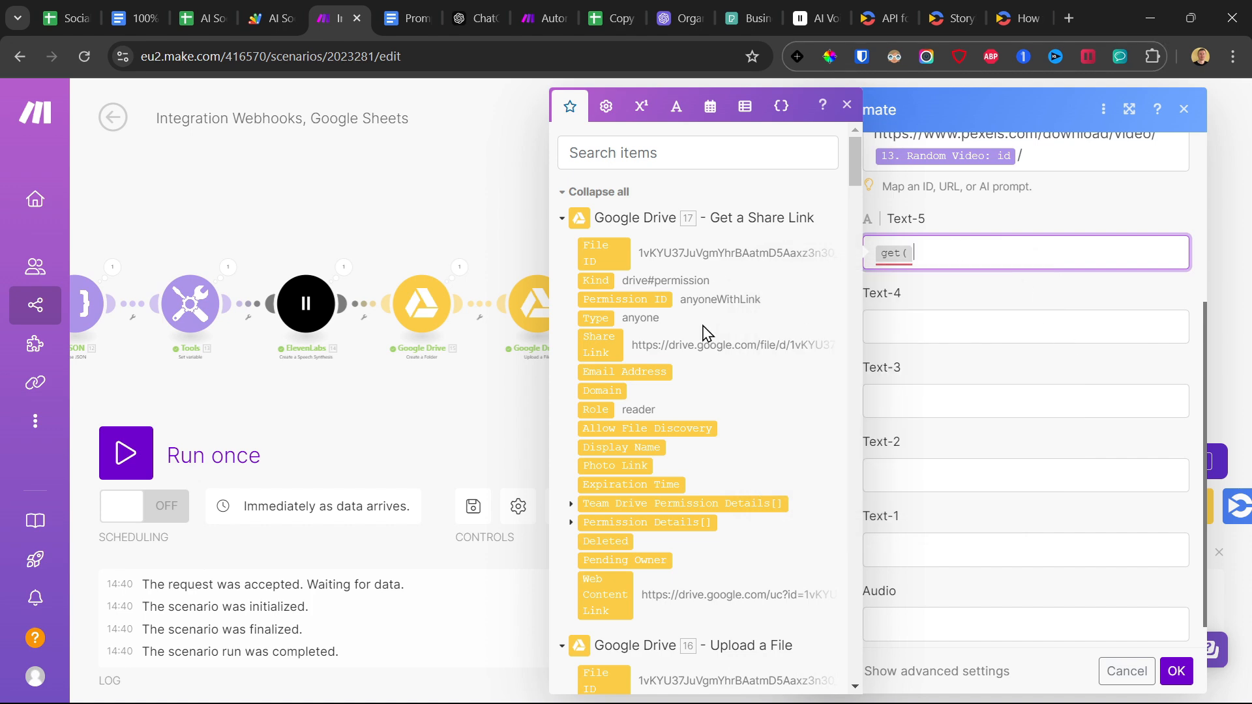
{"action": "scroll", "coordinate": [717, 329], "scroll_direction": "down", "scroll_amount": 20}
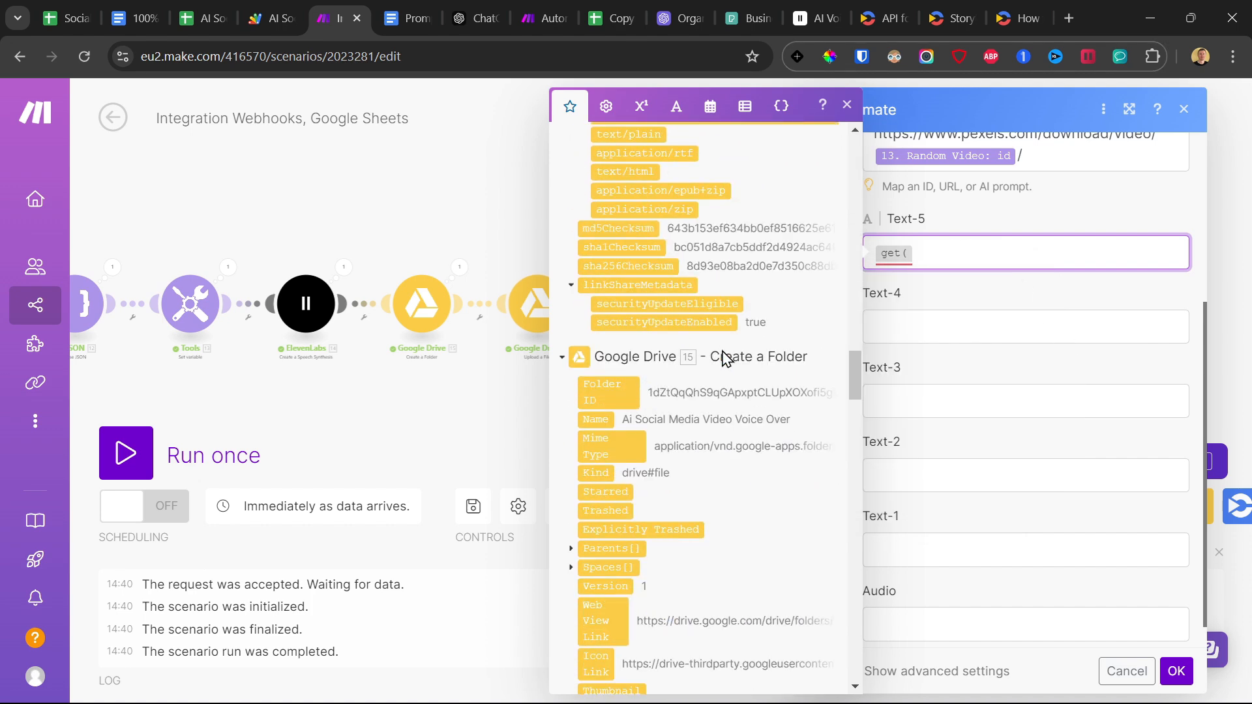
{"action": "scroll", "coordinate": [726, 359], "scroll_direction": "down", "scroll_amount": 10}
{"action": "scroll", "coordinate": [721, 355], "scroll_direction": "down", "scroll_amount": 15}
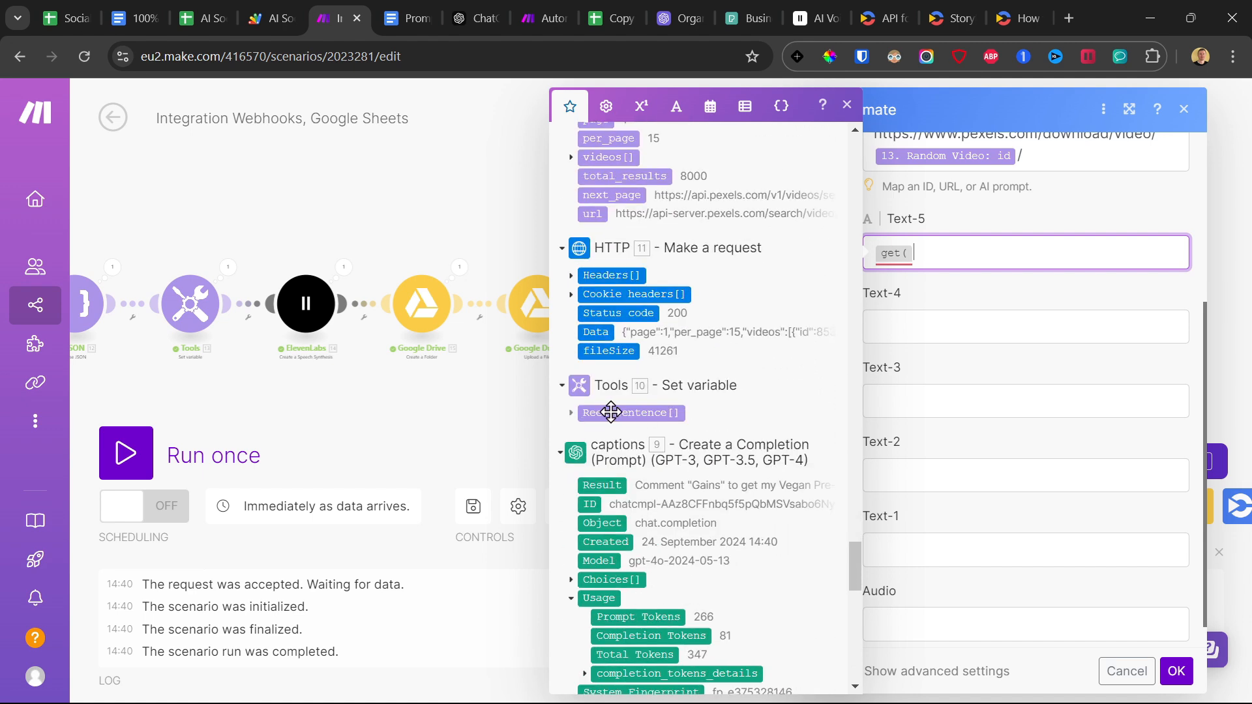
{"action": "left_click", "coordinate": [610, 412]}
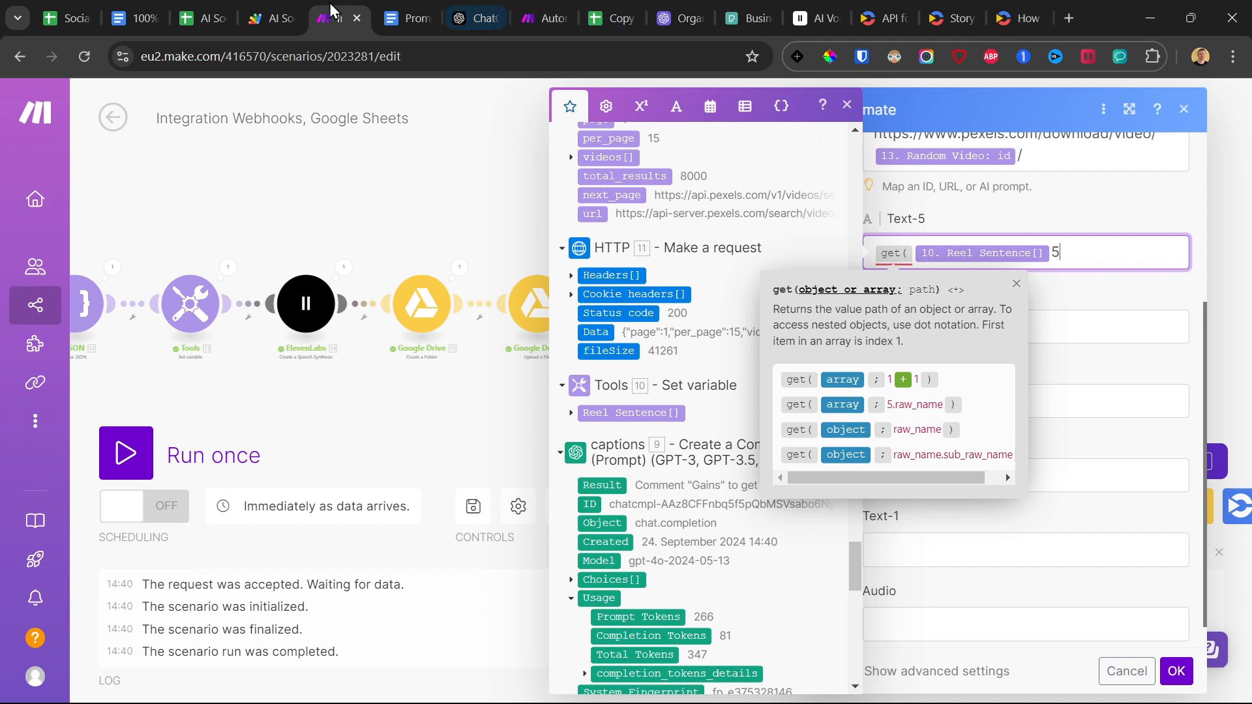
{"action": "type", "text": "; 5 "}
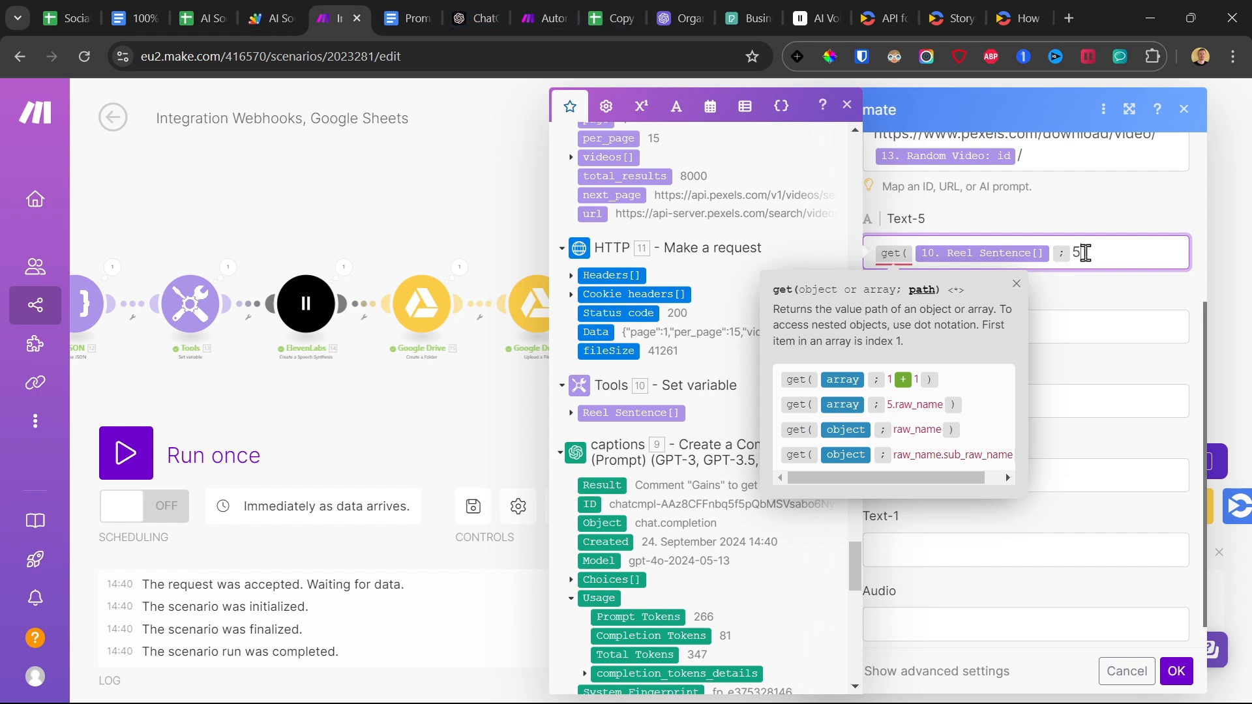
{"action": "type", "text": ")"}
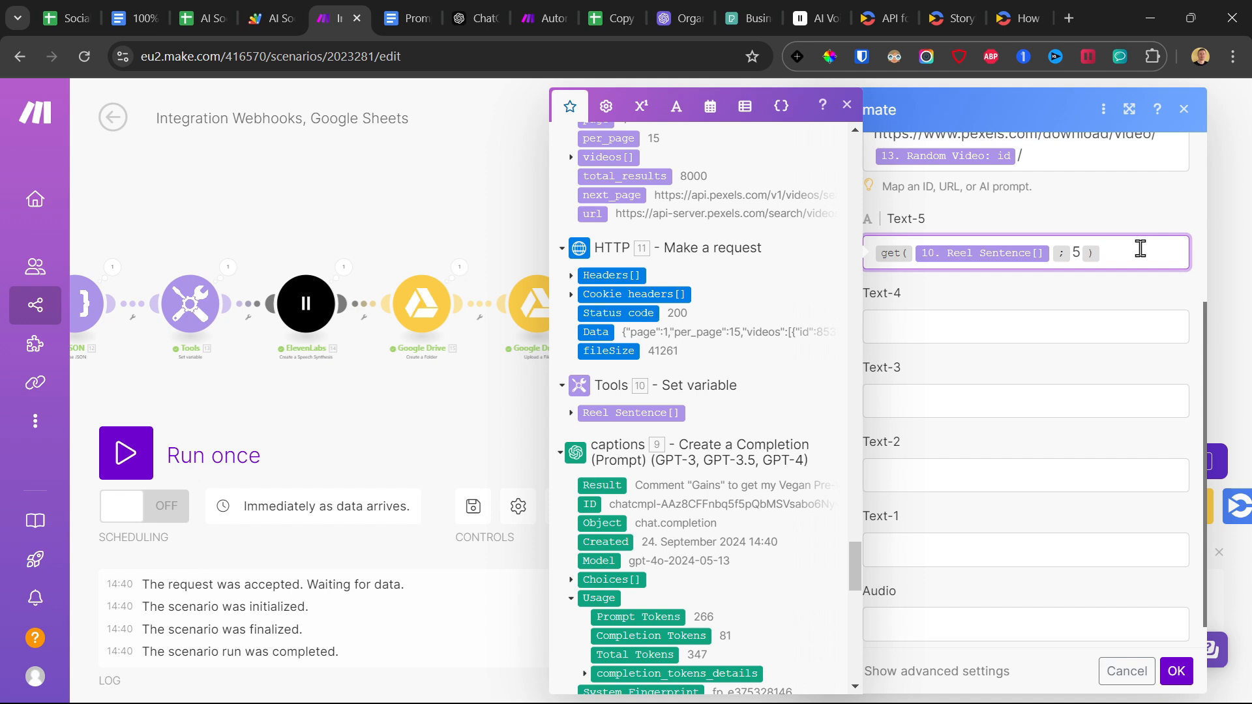
Copy the Text-5 formula into Text-4 and Text-3, setting their Reel Sentence indexes to 4 and 3.
{"action": "key", "text": "ctrl+a"}
{"action": "key", "text": "ctrl+c"}
{"action": "left_click", "coordinate": [1013, 318]}
{"action": "key", "text": "ctrl+v"}
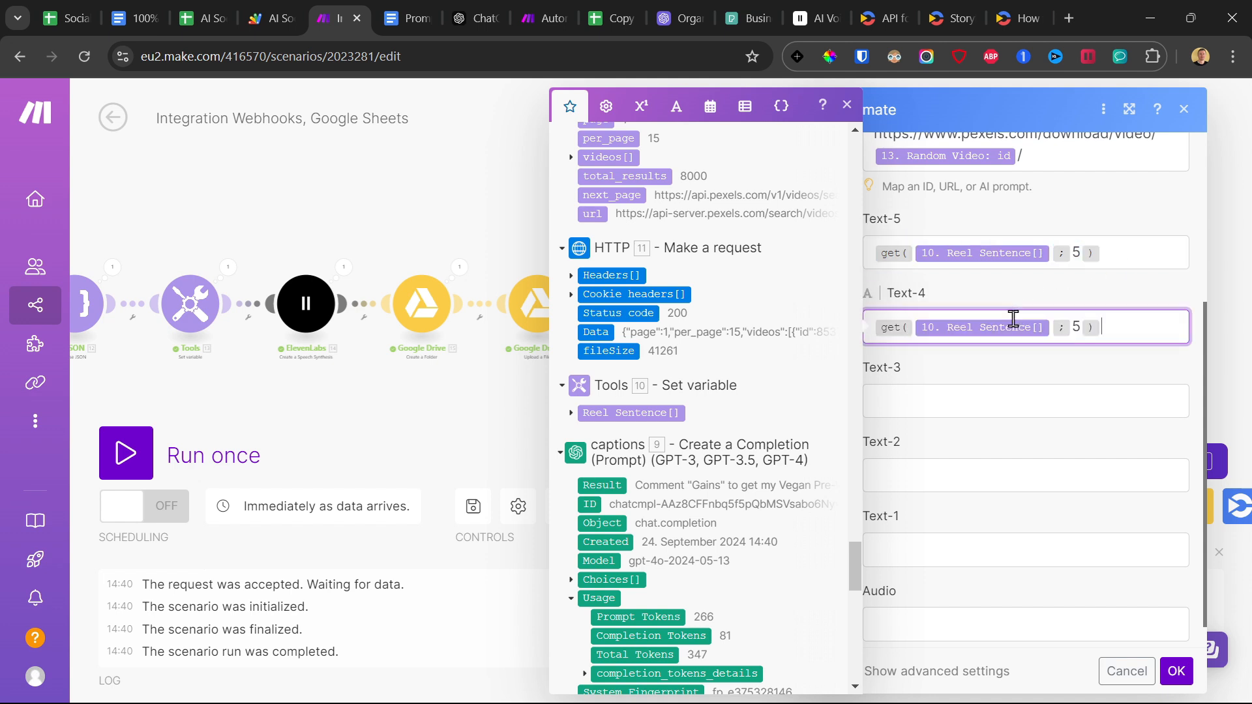
{"action": "double_click", "coordinate": [1076, 328]}
{"action": "left_click", "coordinate": [1034, 394]}
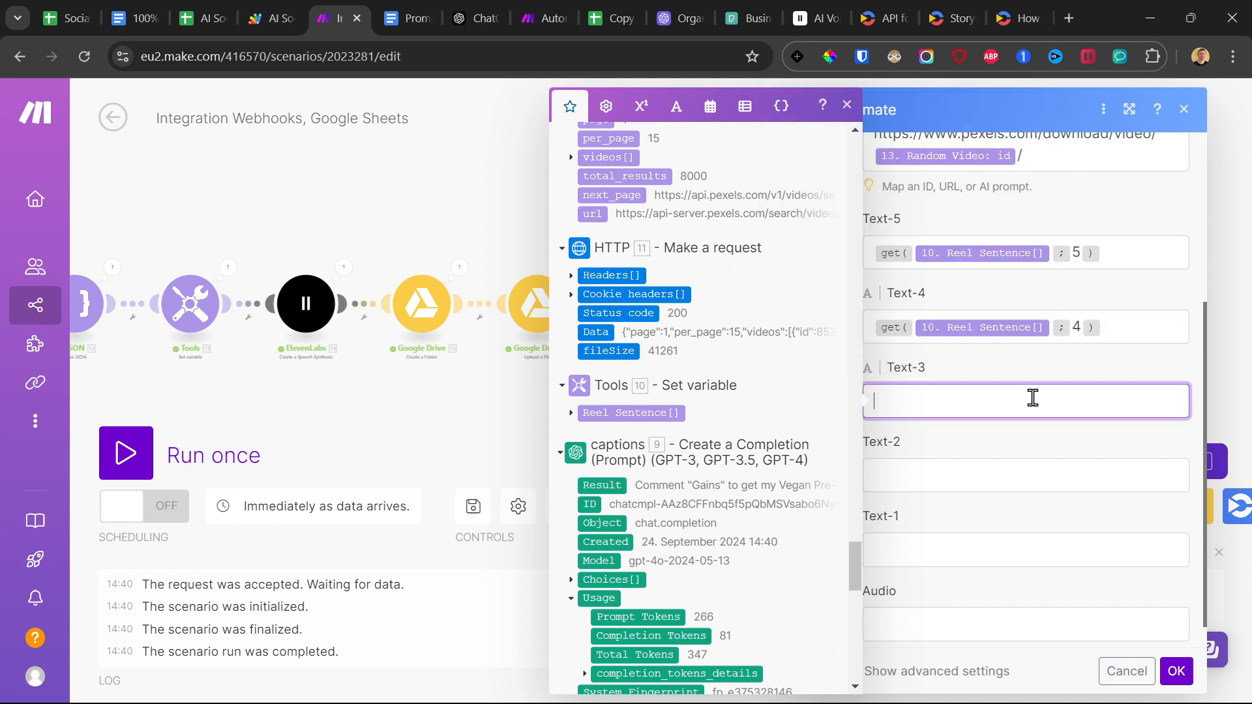
{"action": "key", "text": "ctrl+v"}
{"action": "double_click", "coordinate": [1078, 401]}
Paste the Reel Sentence get formula into Text-2 and Text-1, setting the indexes to 2 and 1.
{"action": "left_click", "coordinate": [1052, 483]}
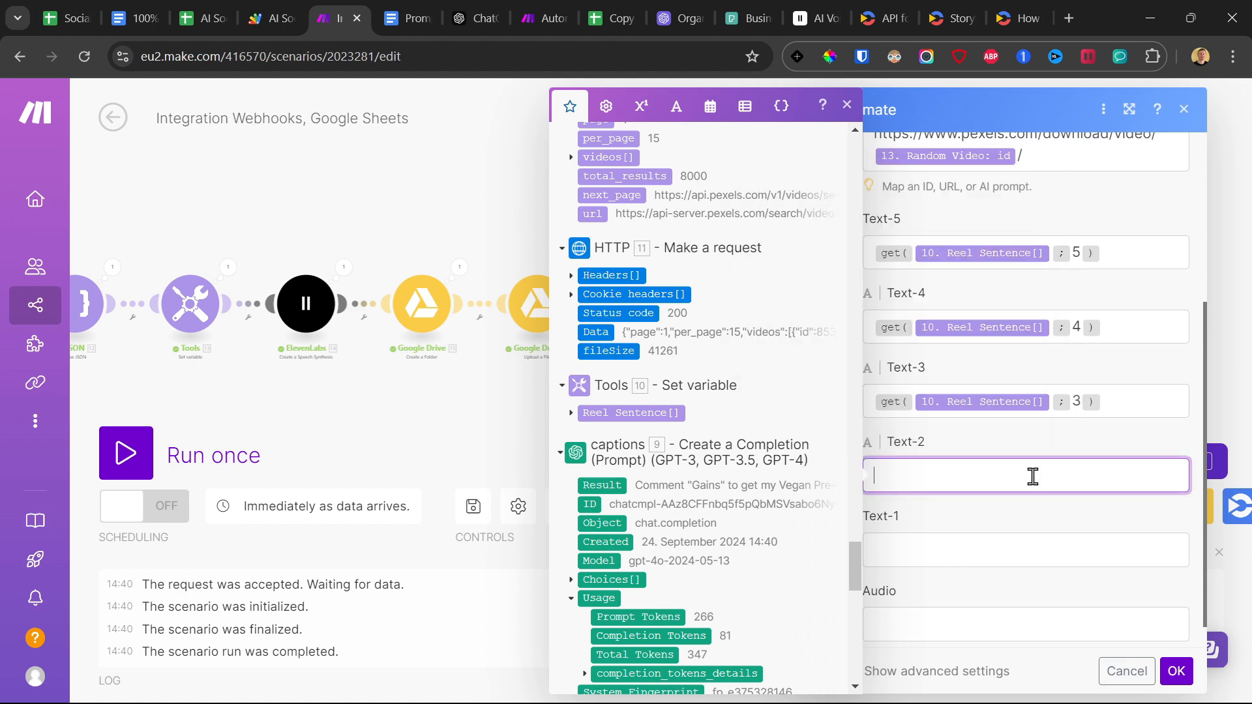
{"action": "key", "text": "ctrl+v"}
{"action": "double_click", "coordinate": [1078, 476]}
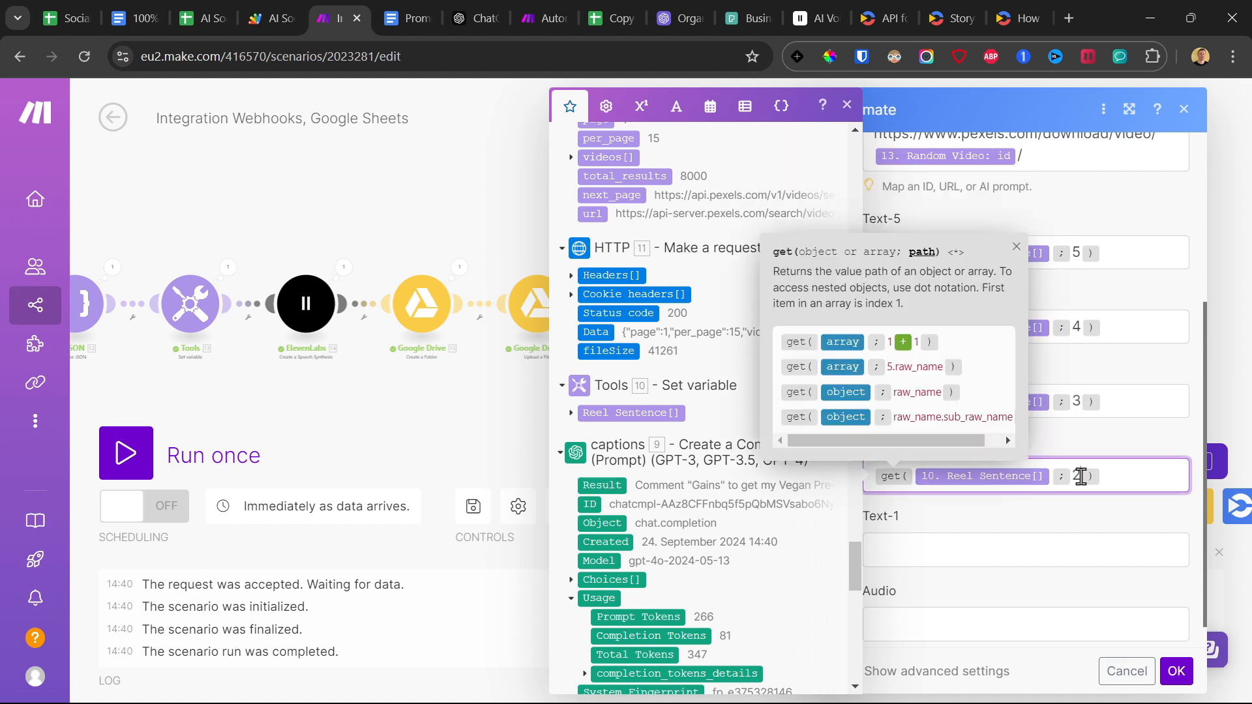
{"action": "left_click", "coordinate": [948, 559]}
{"action": "key", "text": "ctrl+v"}
{"action": "double_click", "coordinate": [1077, 551]}
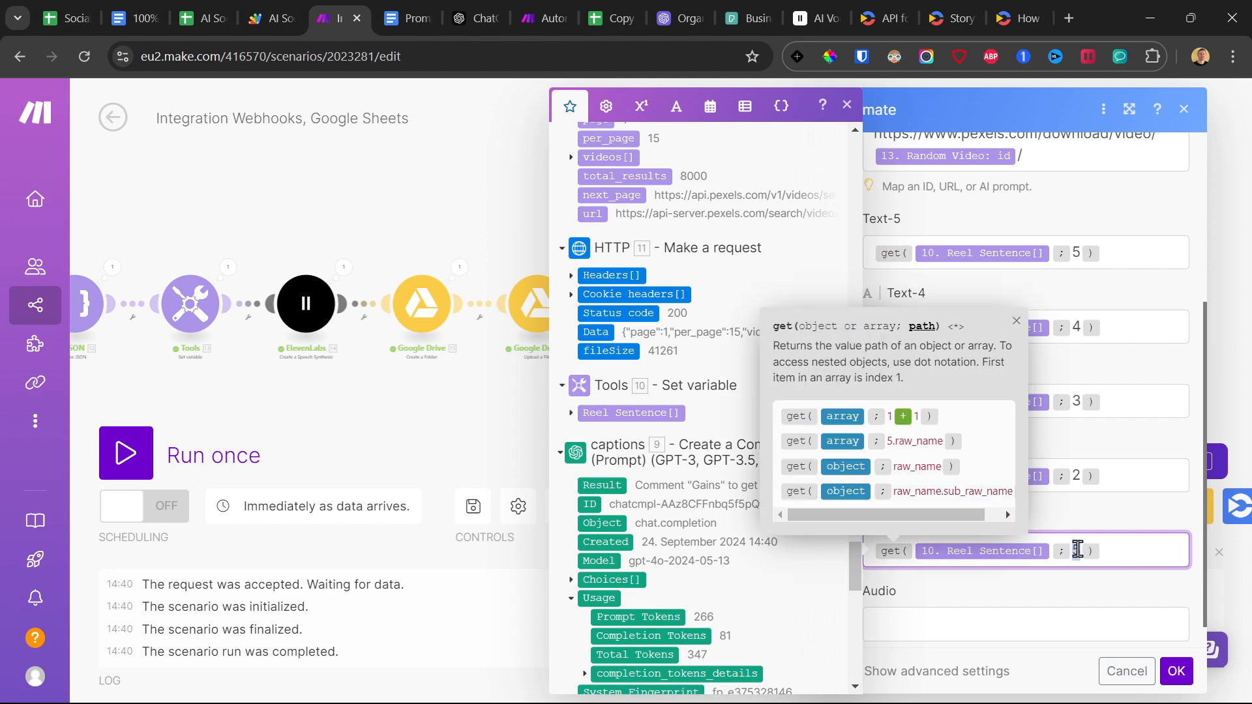
{"action": "type", "text": "1"}
Map the Share Link from Google Drive's Get a Share Link to Audio, confirm the Creatomate settings, and save the scenario.
{"action": "scroll", "coordinate": [1114, 522], "scroll_direction": "down", "scroll_amount": 1}
{"action": "left_click", "coordinate": [979, 595]}
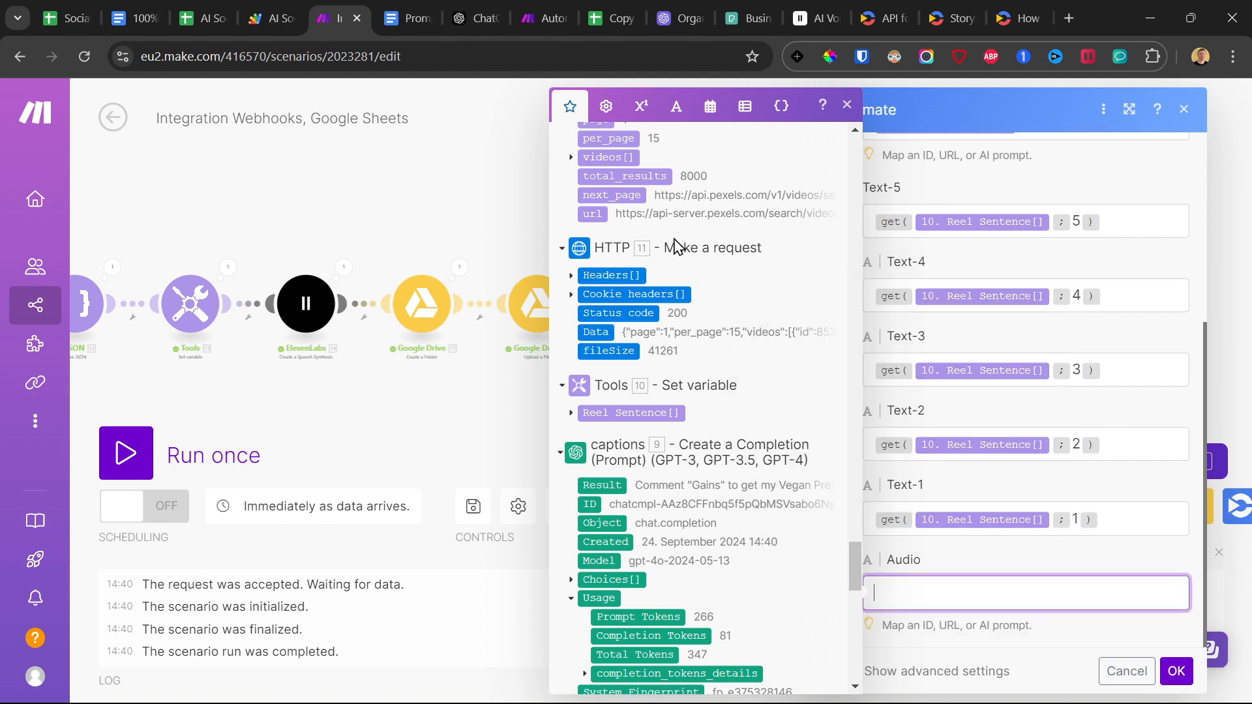
{"action": "scroll", "coordinate": [707, 312], "scroll_direction": "down", "scroll_amount": 8}
{"action": "scroll", "coordinate": [714, 326], "scroll_direction": "up", "scroll_amount": 15}
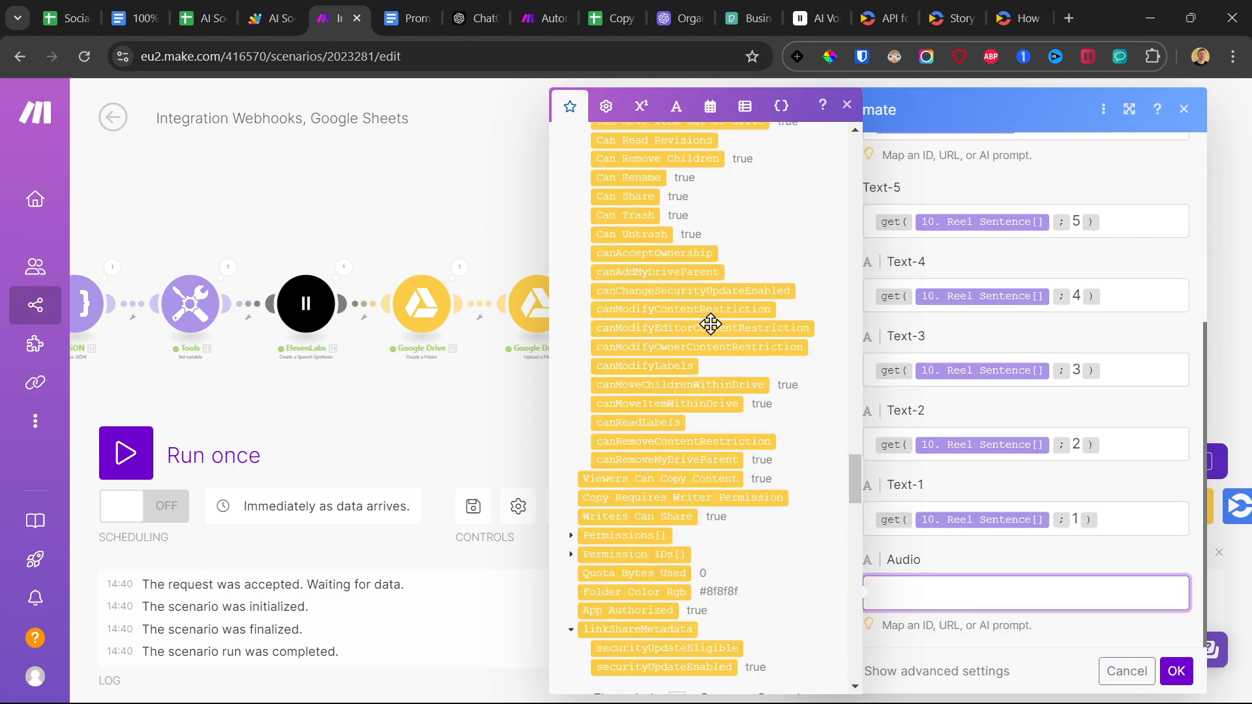
{"action": "scroll", "coordinate": [714, 331], "scroll_direction": "down", "scroll_amount": 15}
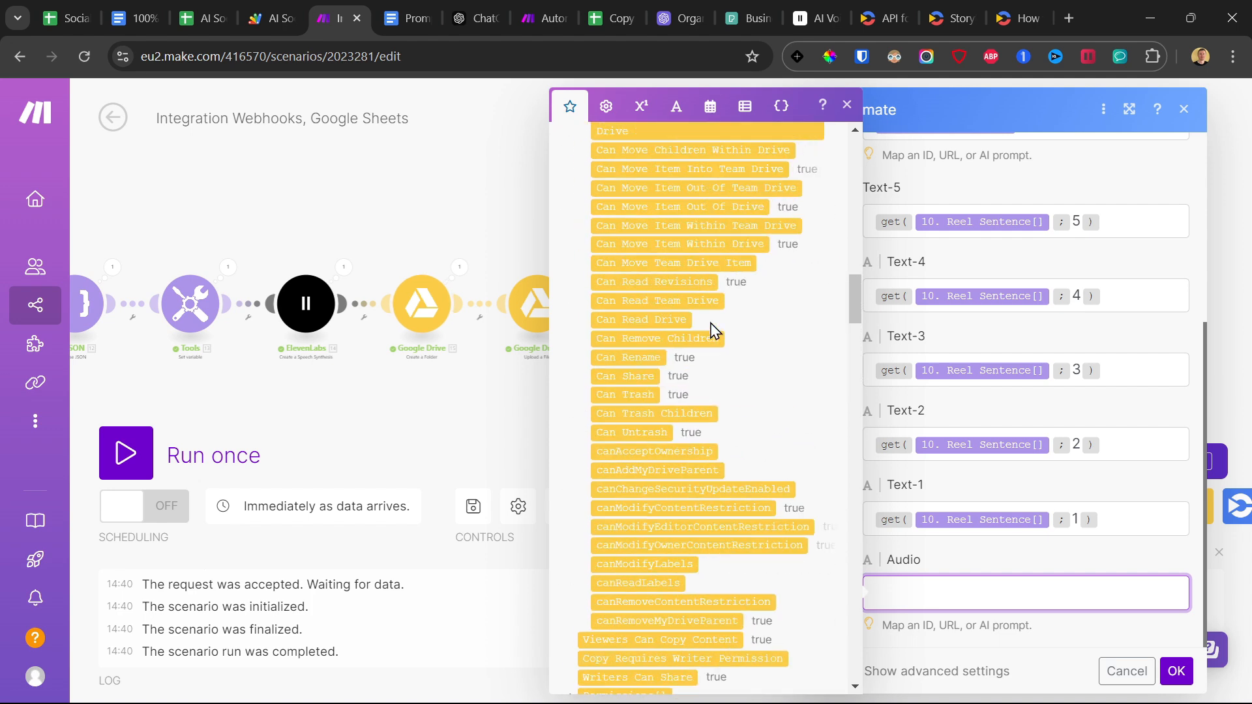
{"action": "scroll", "coordinate": [715, 331], "scroll_direction": "up", "scroll_amount": 20}
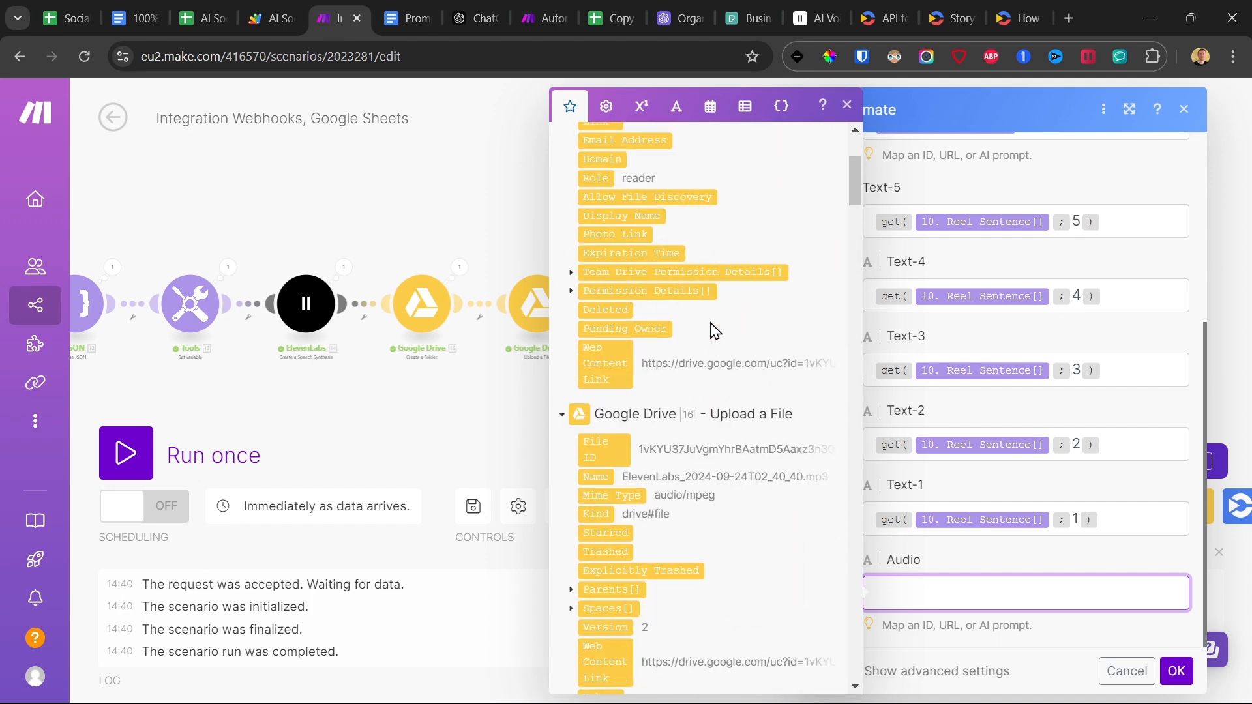
{"action": "left_click_drag", "start_coordinate": [611, 343], "coordinate": [877, 592]}
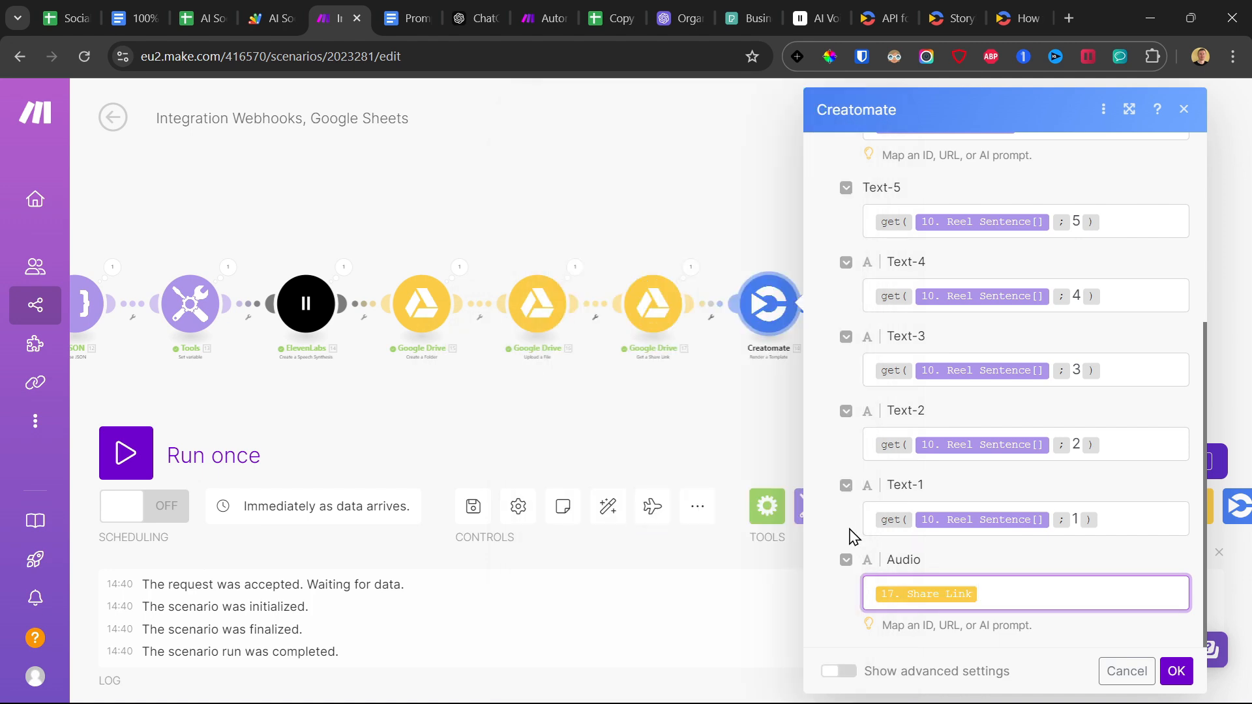
{"action": "left_click", "coordinate": [1177, 671]}
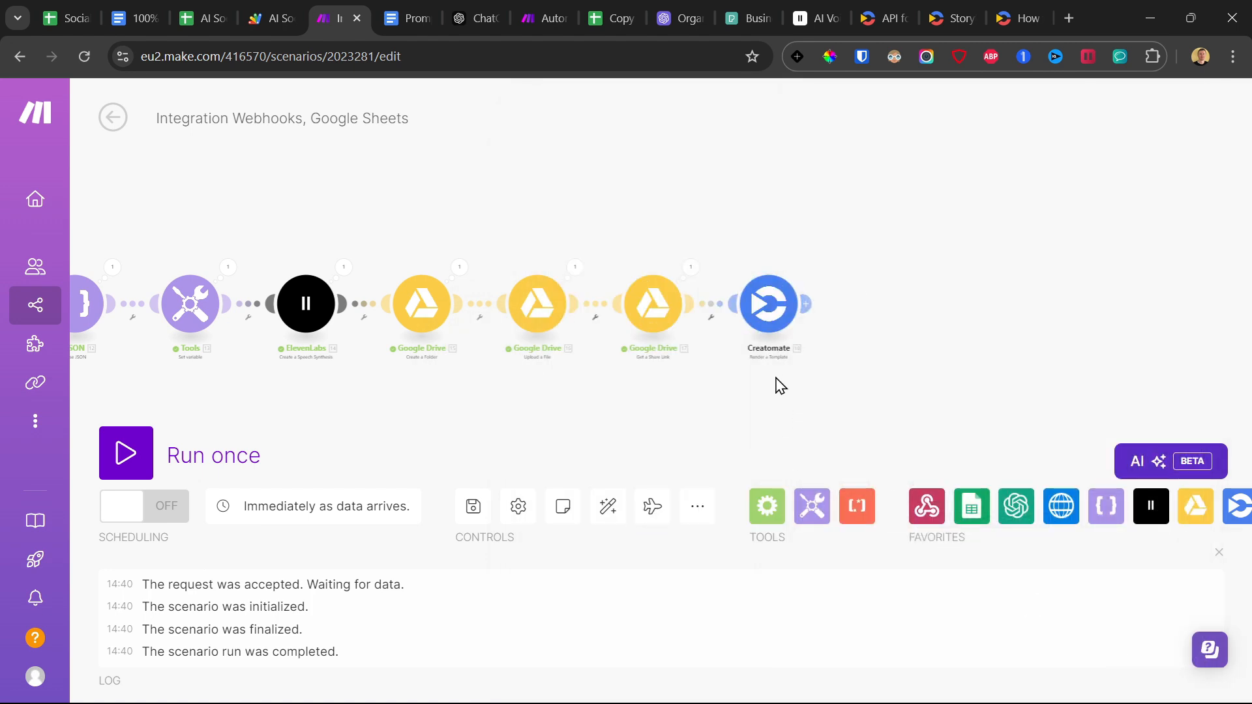
{"action": "left_click", "coordinate": [471, 507]}
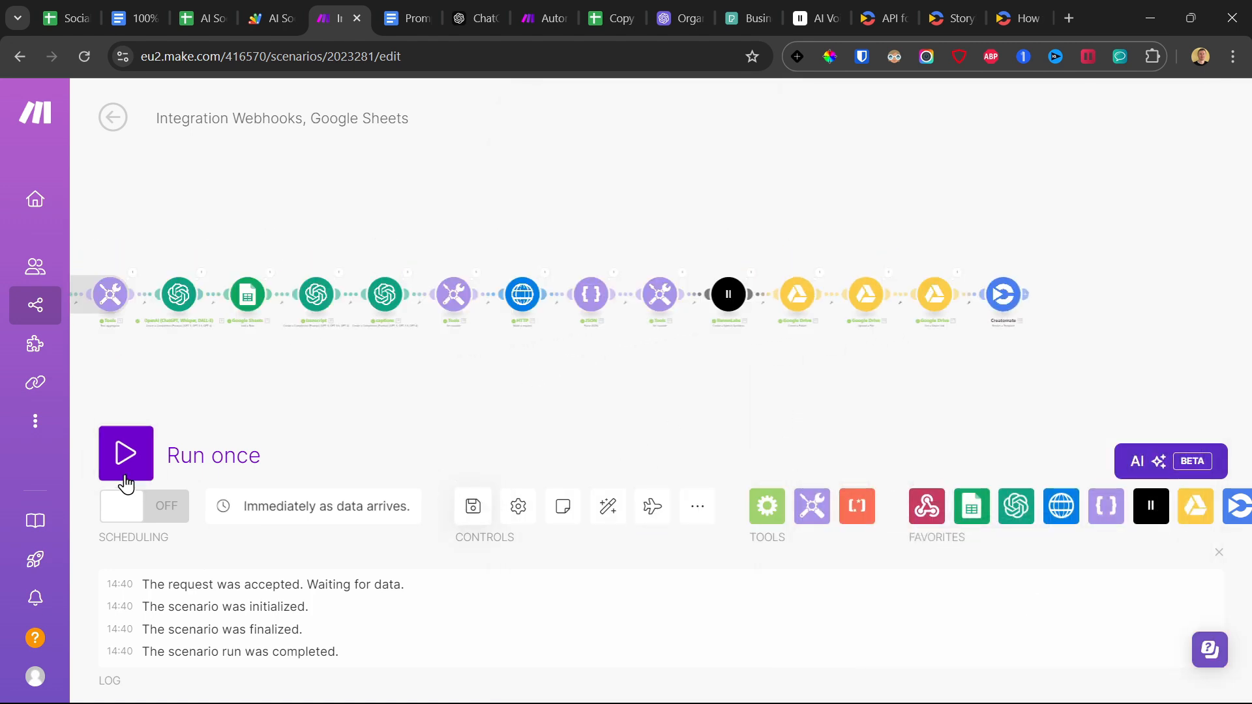
Run the updated scenario once and trigger it by executing rotateAndSendData in Apps Script.
{"action": "left_click", "coordinate": [121, 456]}
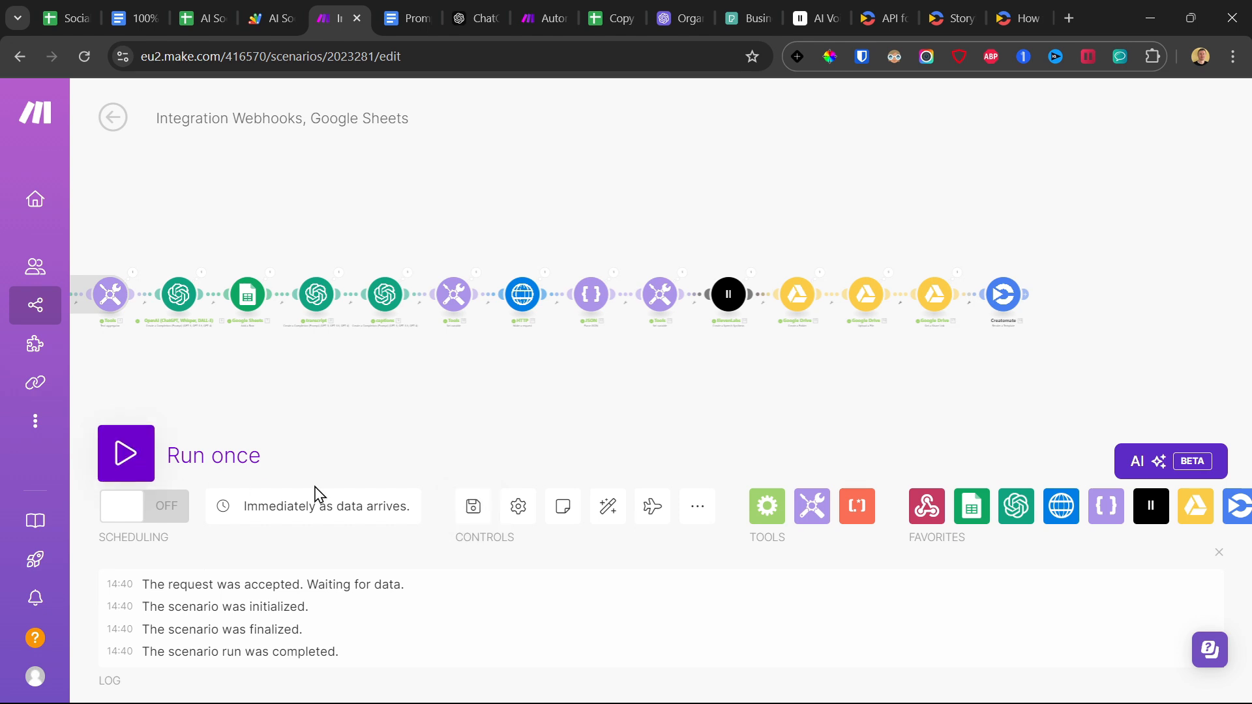
{"action": "left_click", "coordinate": [457, 525]}
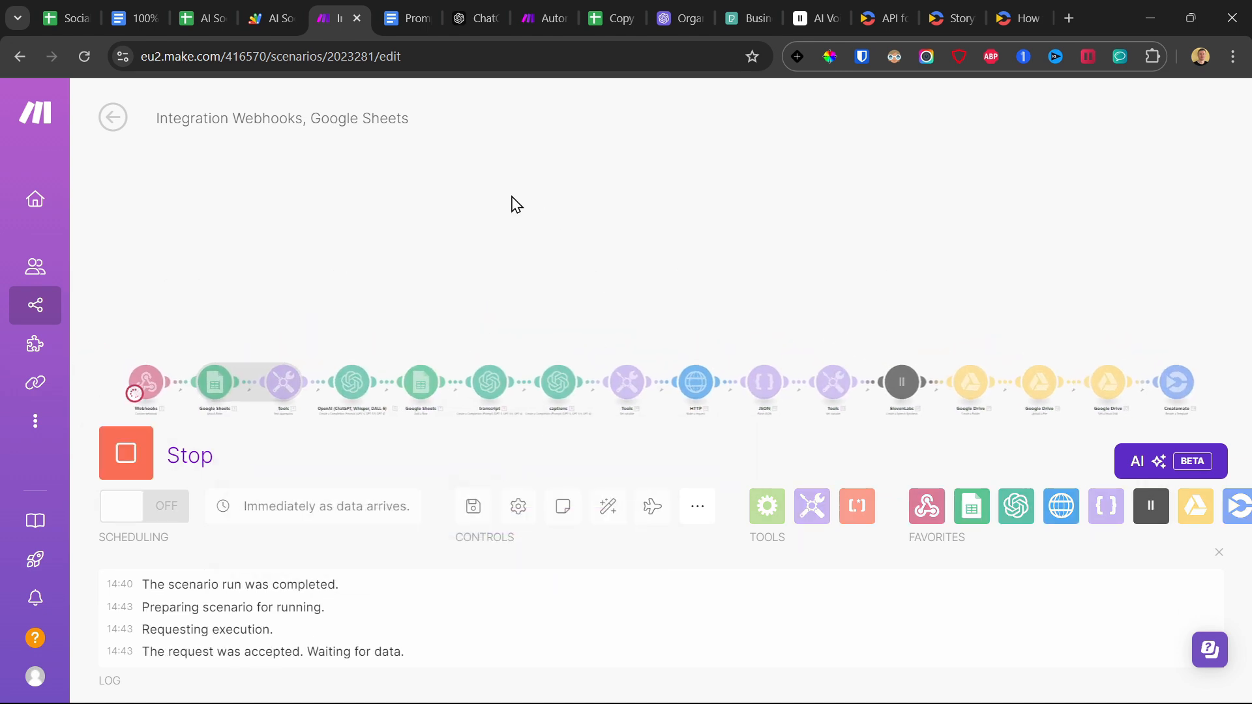
{"action": "left_click", "coordinate": [271, 17]}
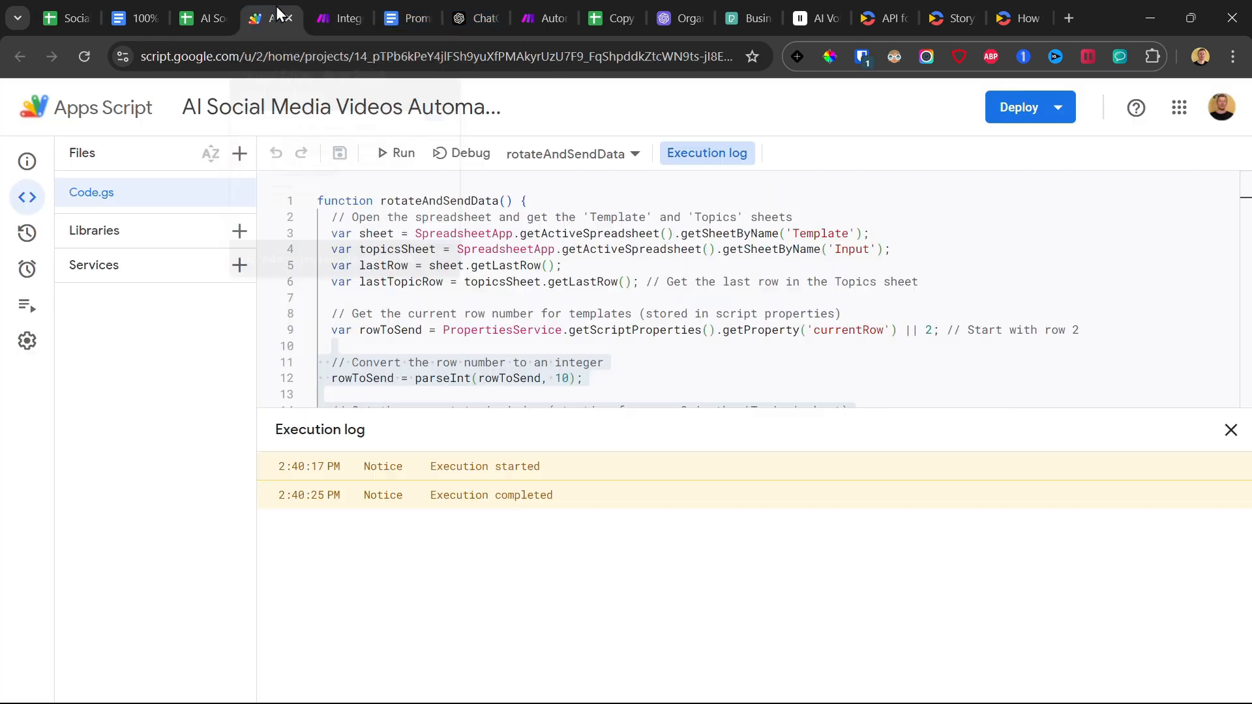
{"action": "left_click", "coordinate": [396, 153]}
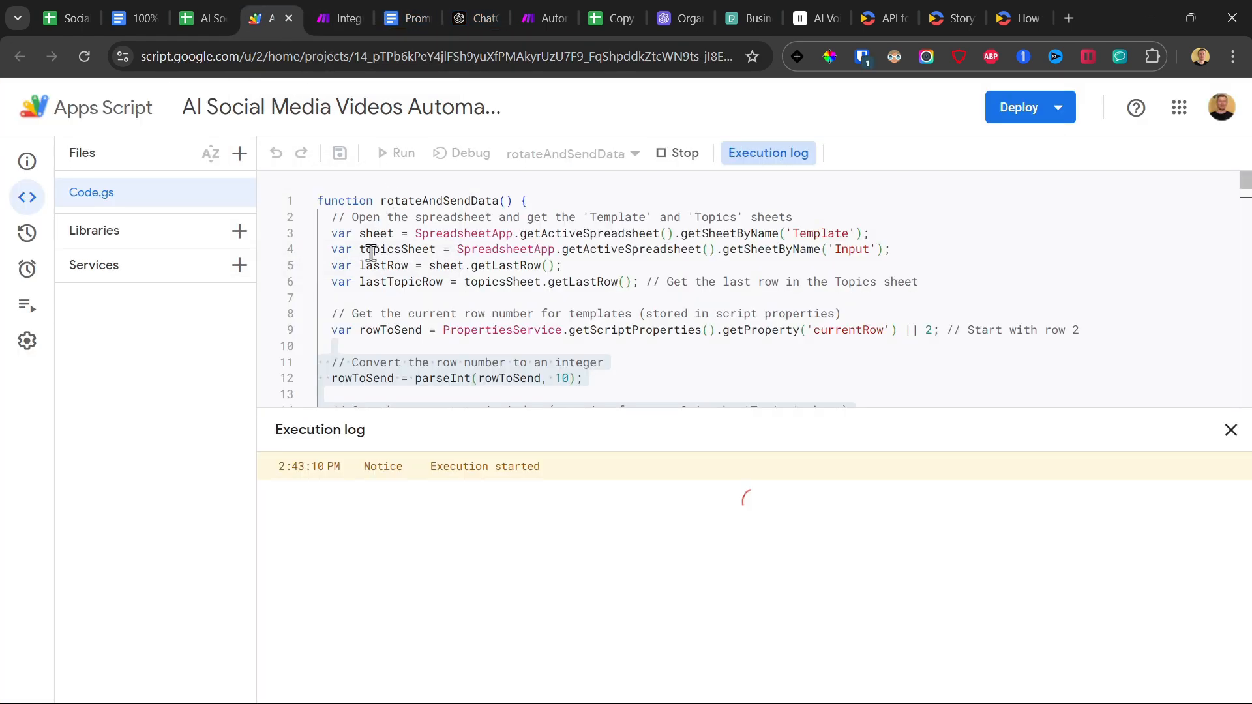
Return to Make, open the Creatomate module's output, and play the rendered video from its URL in a new tab.
{"action": "left_click", "coordinate": [339, 19]}
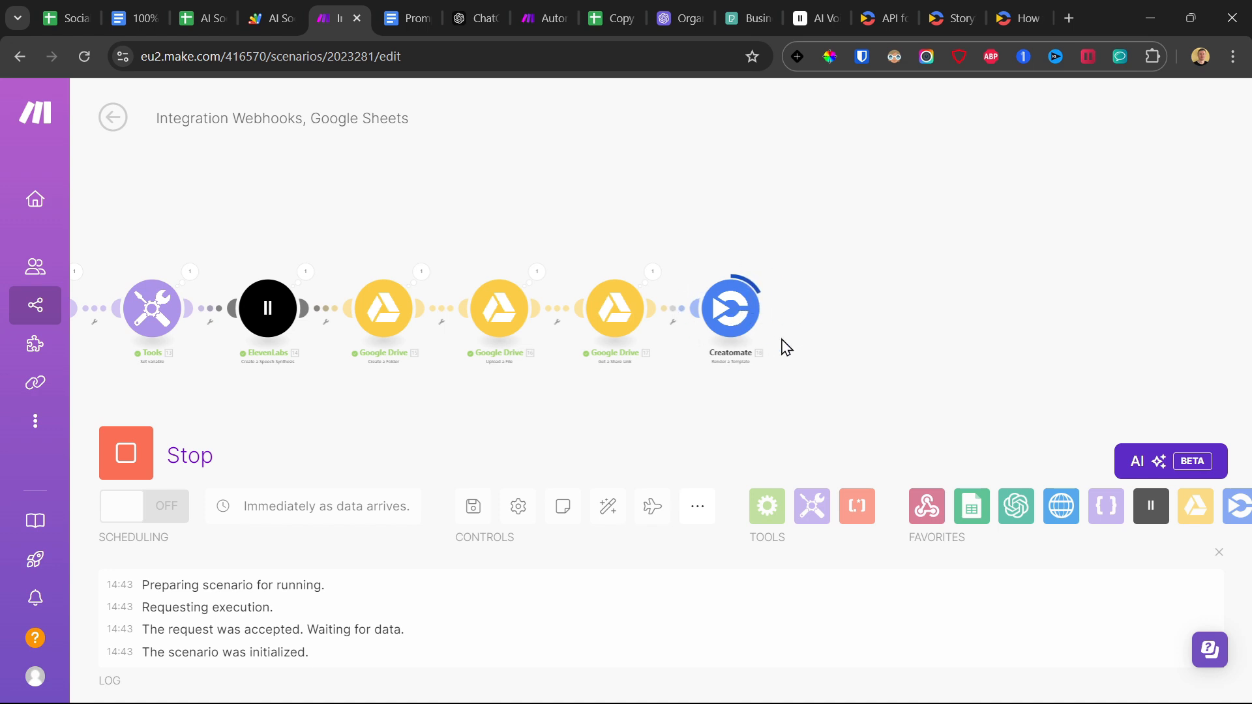
{"action": "left_click", "coordinate": [768, 272]}
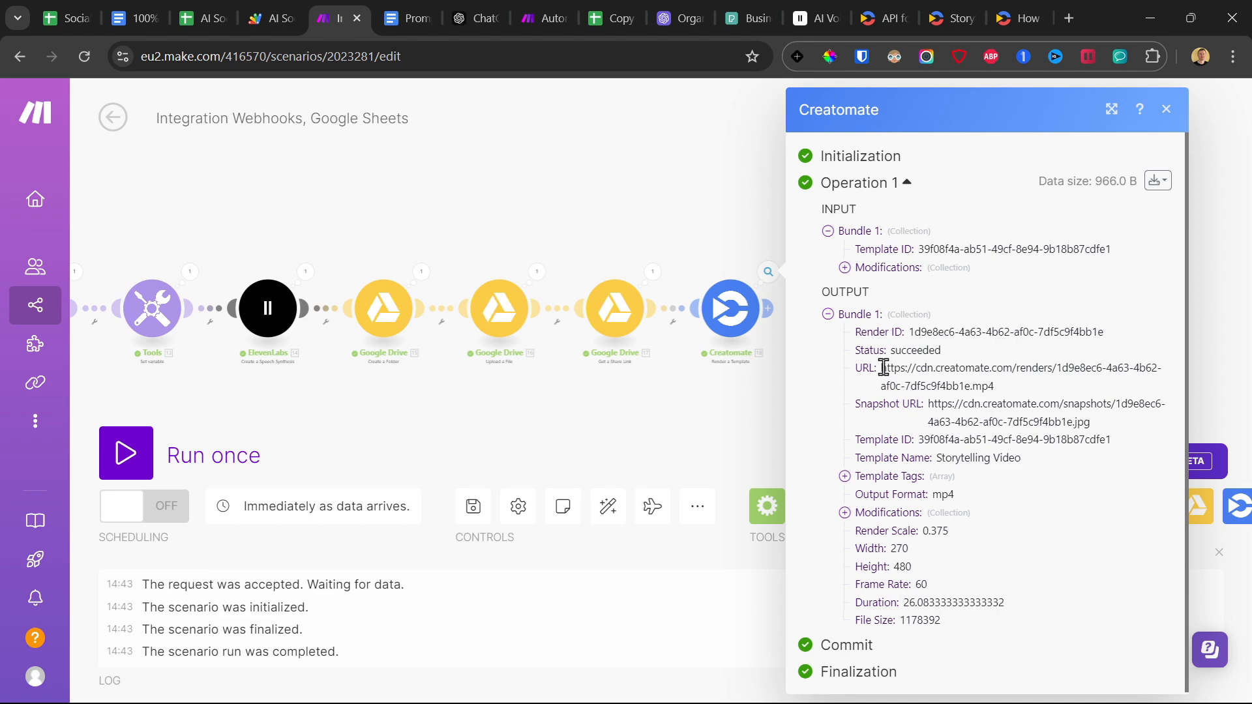
{"action": "left_click_drag", "start_coordinate": [883, 368], "coordinate": [1024, 391]}
{"action": "right_click", "coordinate": [970, 368]}
{"action": "left_click", "coordinate": [850, 433]}
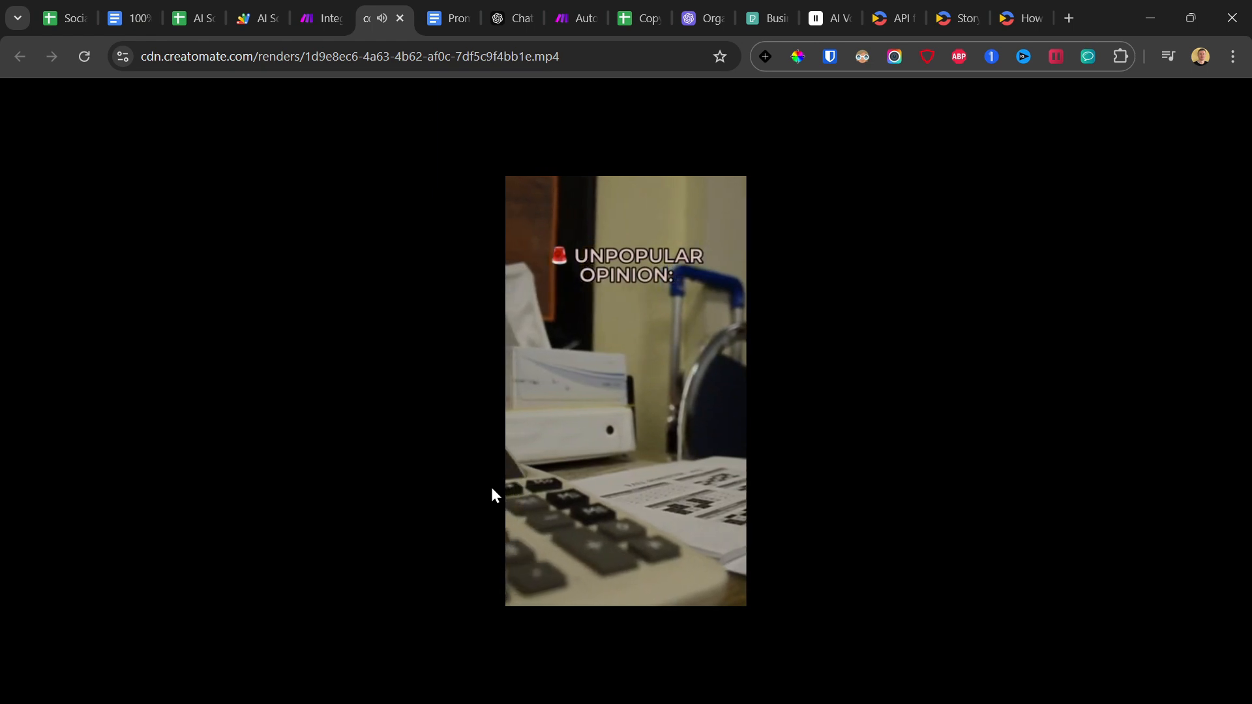
{"action": "key", "text": "XF86AudioRaiseVolume"}
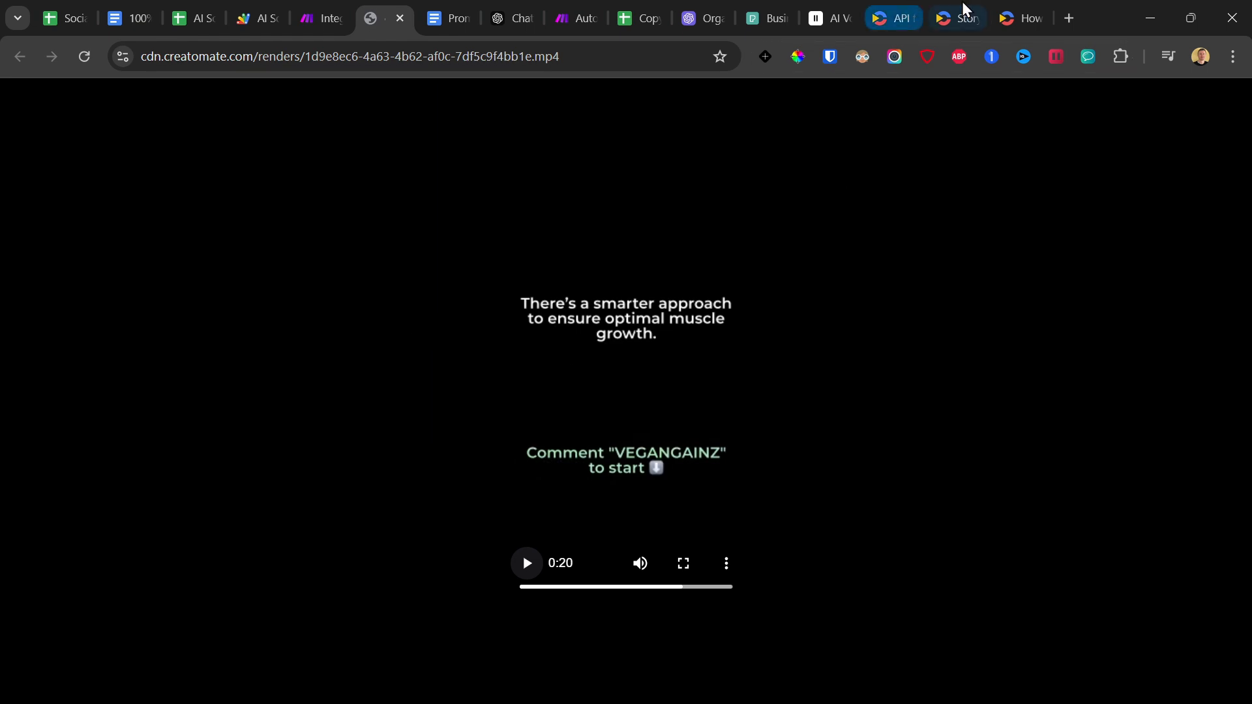
Switch to the Storytelling Video template in Creatomate and inspect Composition-1 on the timeline.
{"action": "left_click", "coordinate": [950, 16]}
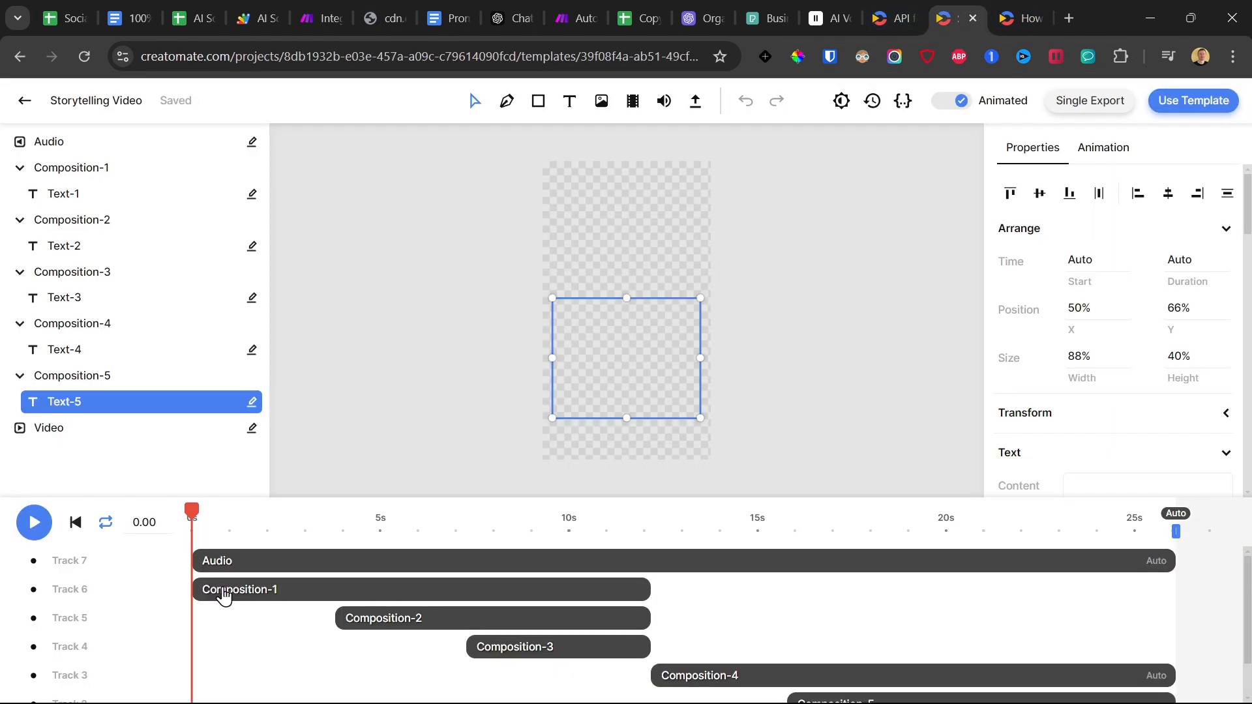
{"action": "left_click", "coordinate": [224, 595]}
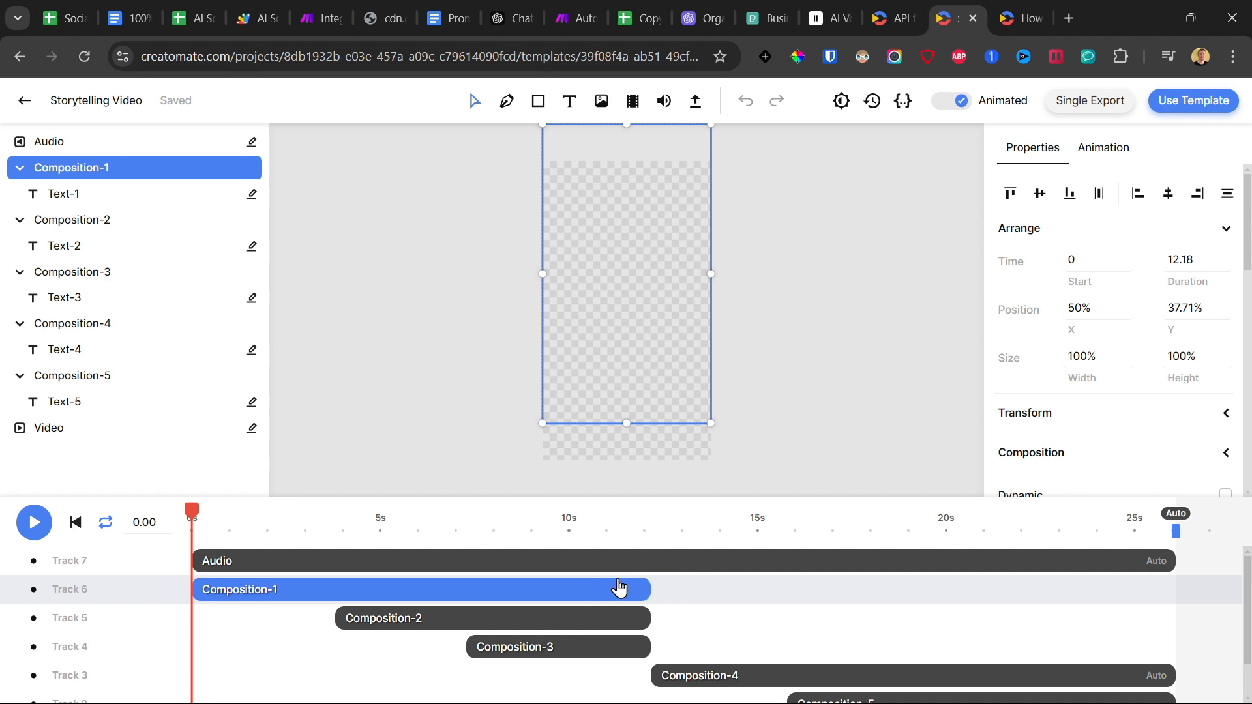
{"action": "left_click", "coordinate": [391, 9]}
Return to the Make scenario and add a Google Sheets Add a Row module after the Creatomate module.
{"action": "left_click", "coordinate": [319, 9]}
{"action": "left_click", "coordinate": [638, 240]}
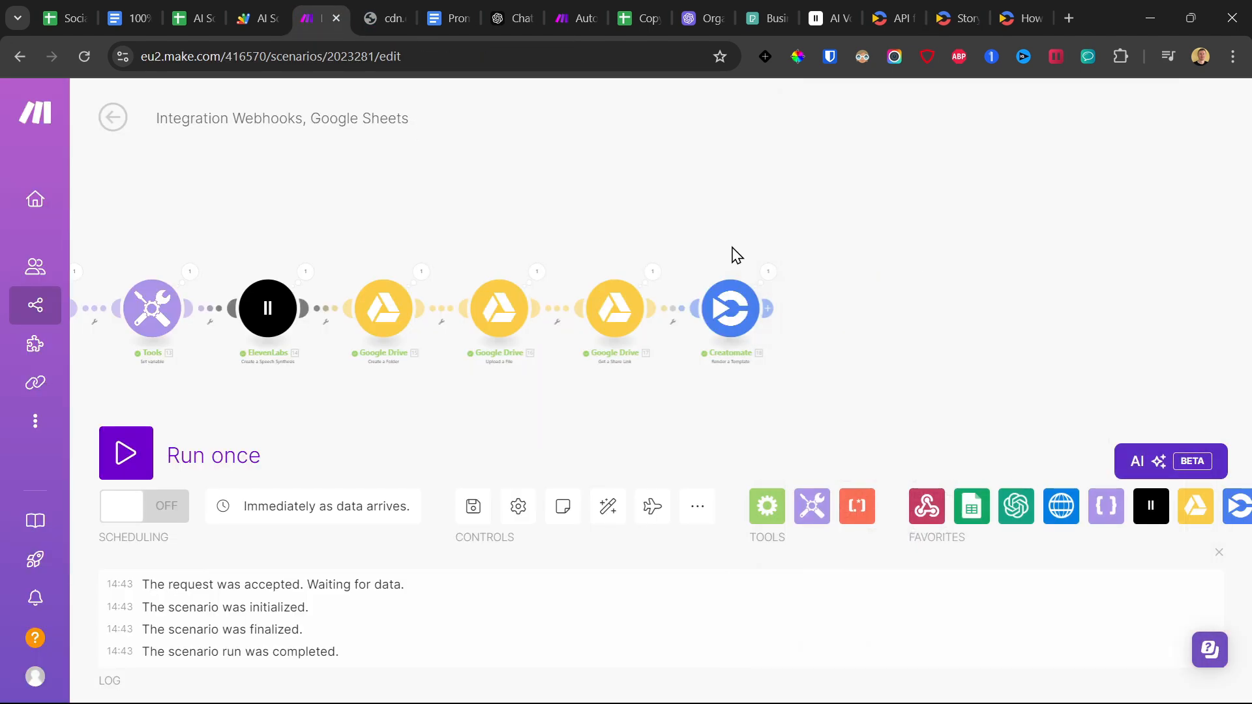
{"action": "scroll", "coordinate": [675, 360], "scroll_direction": "up", "scroll_amount": 3}
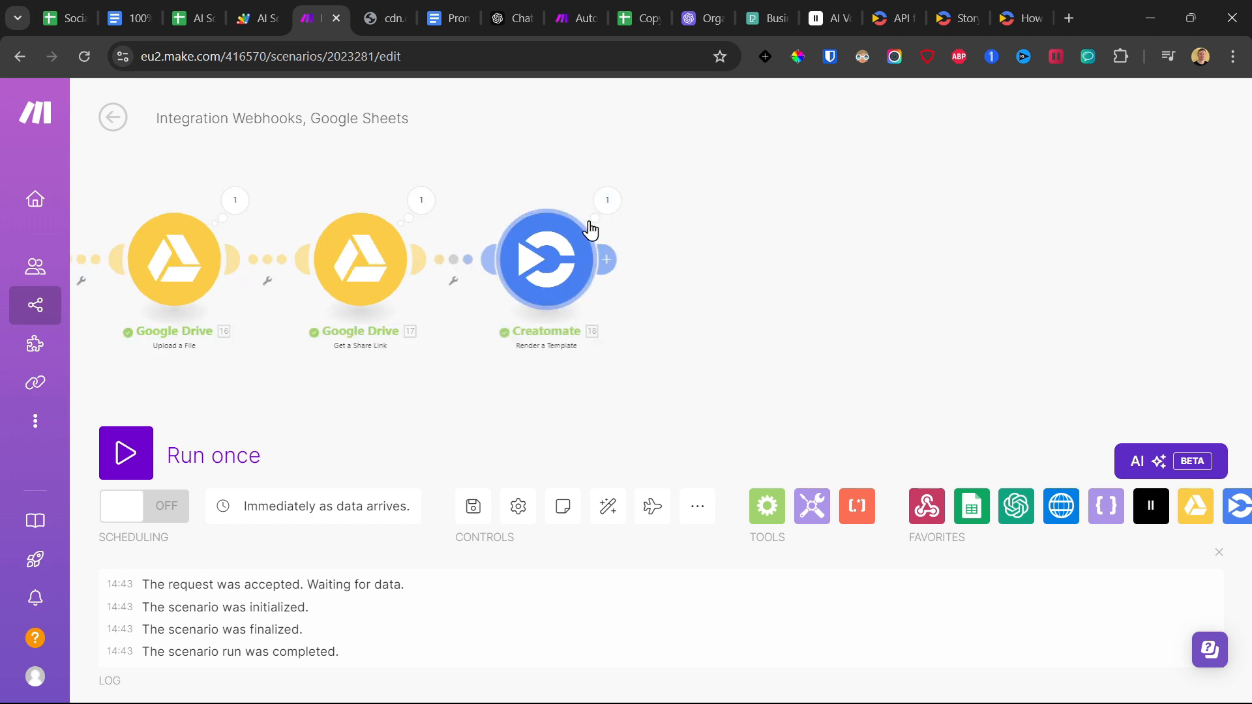
{"action": "left_click", "coordinate": [608, 258]}
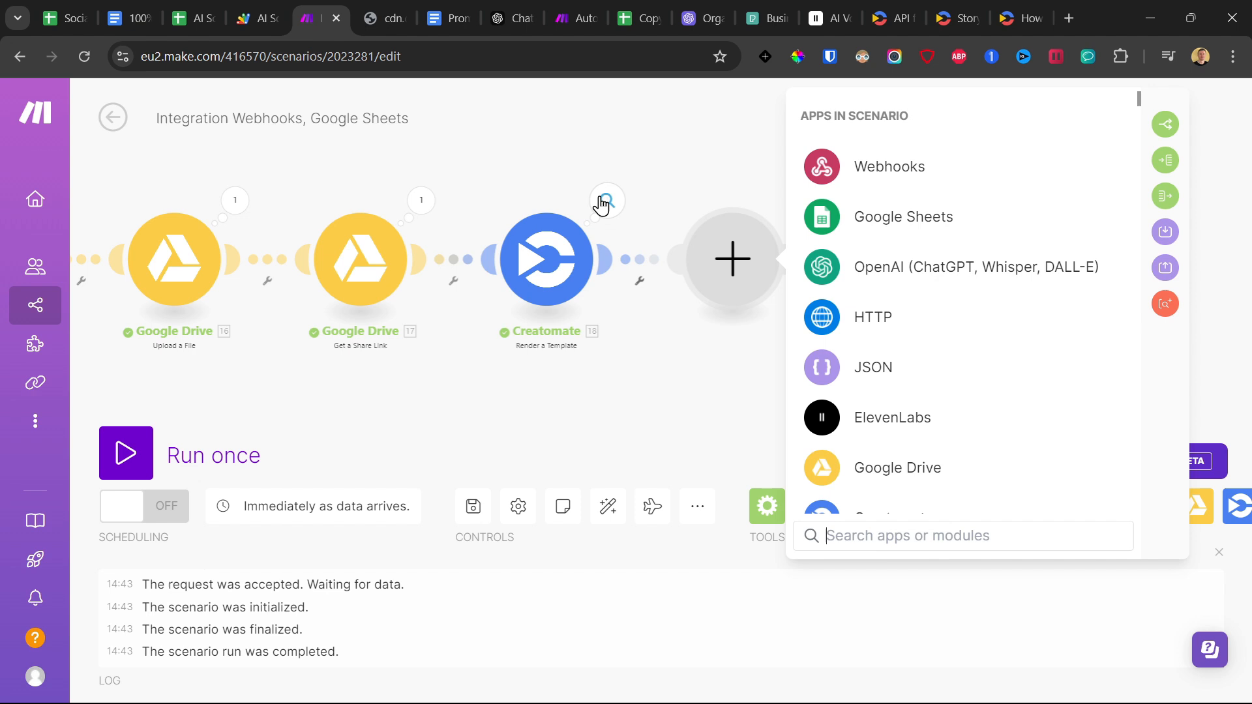
{"action": "left_click", "coordinate": [875, 216]}
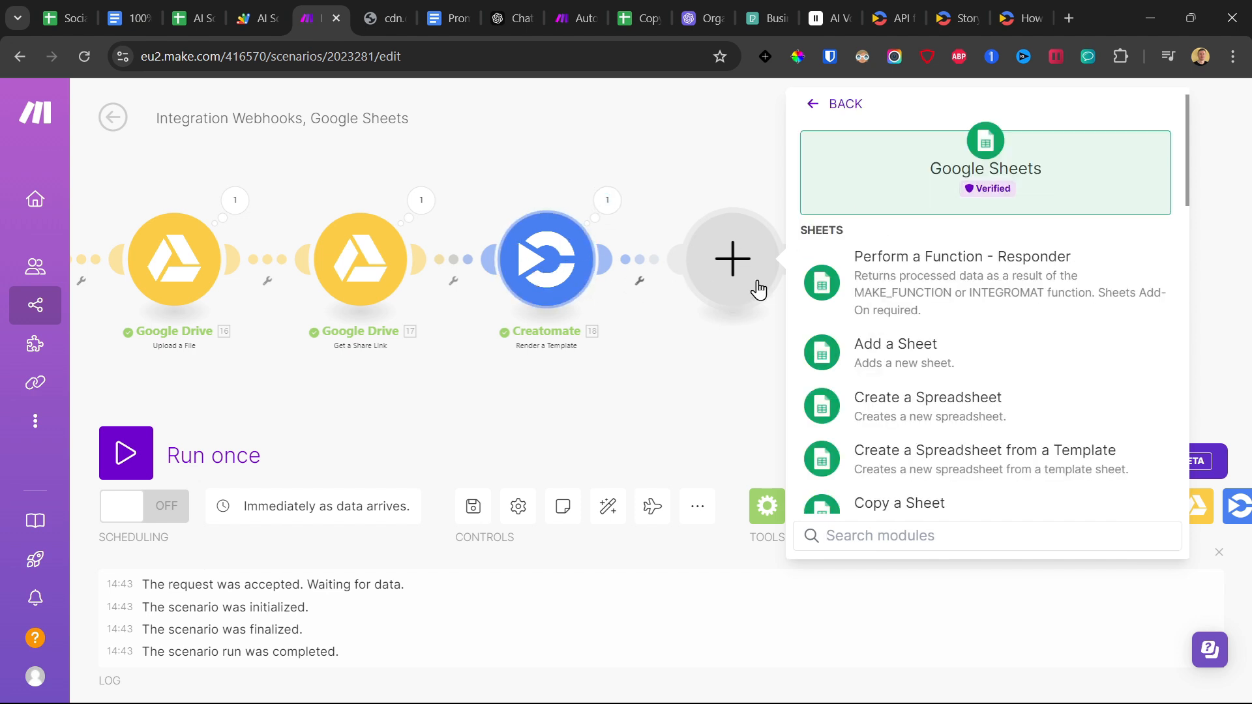
{"action": "scroll", "coordinate": [925, 365], "scroll_direction": "down", "scroll_amount": 9}
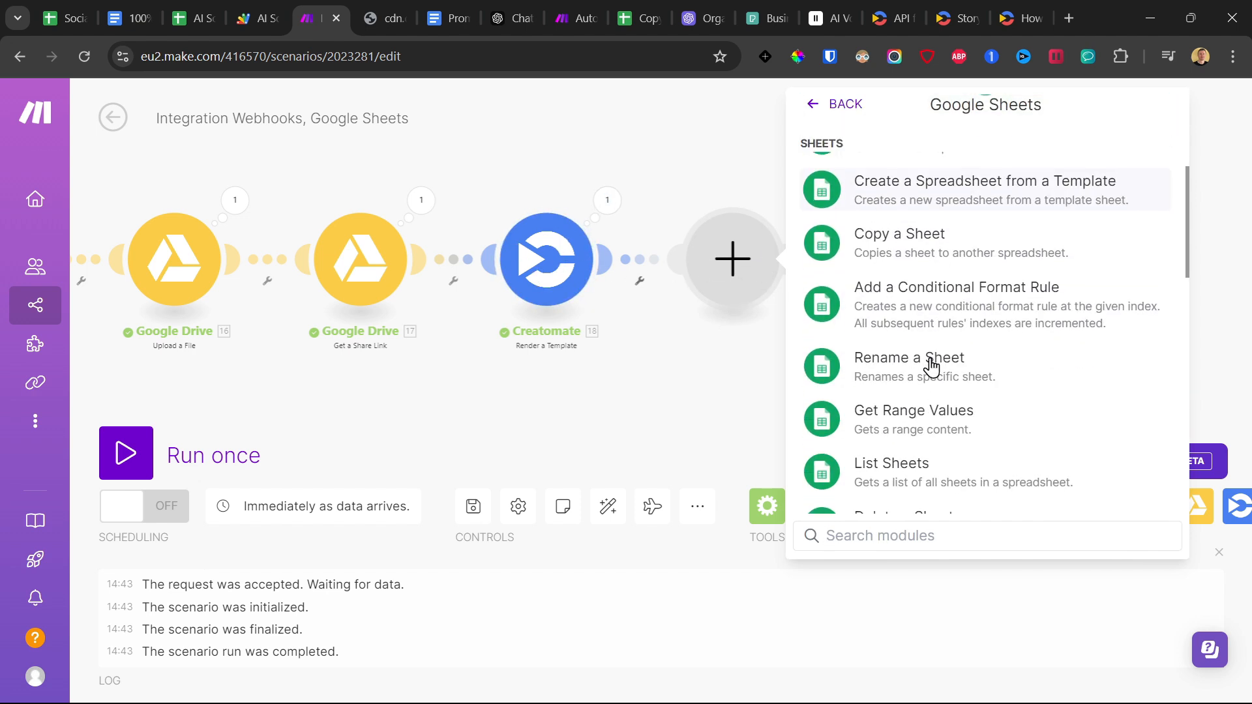
{"action": "scroll", "coordinate": [931, 367], "scroll_direction": "down", "scroll_amount": 2}
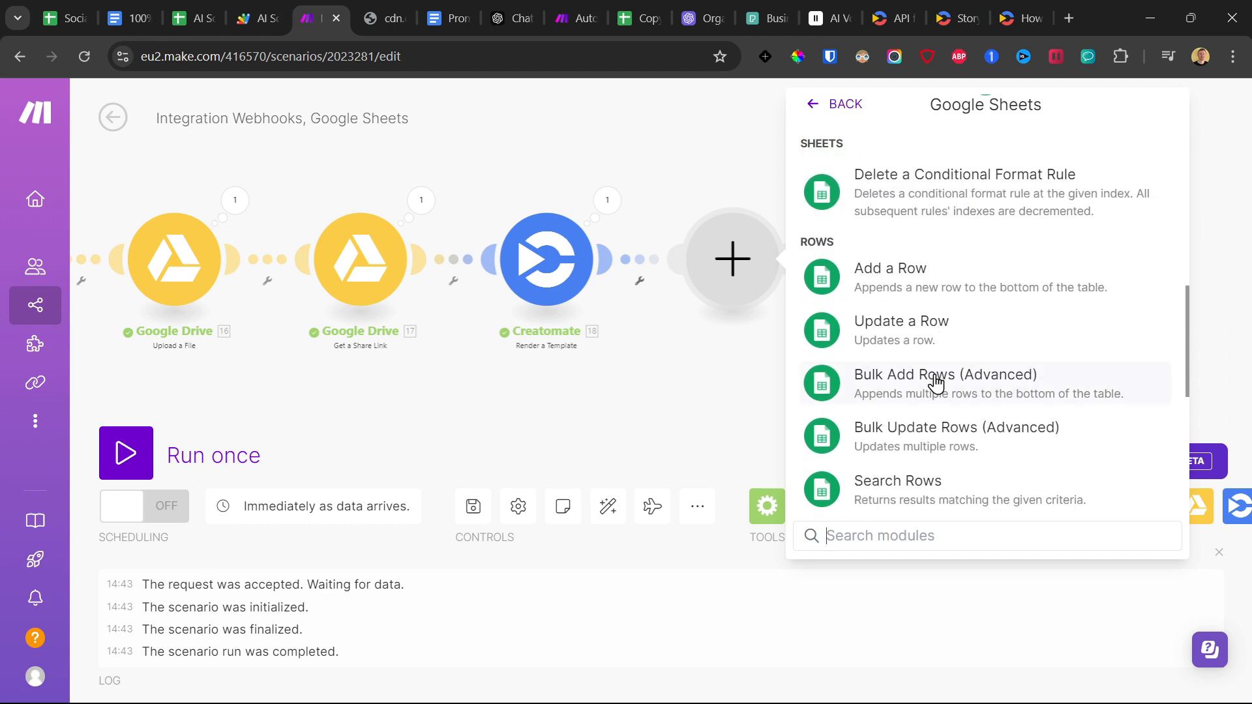
{"action": "left_click", "coordinate": [911, 279]}
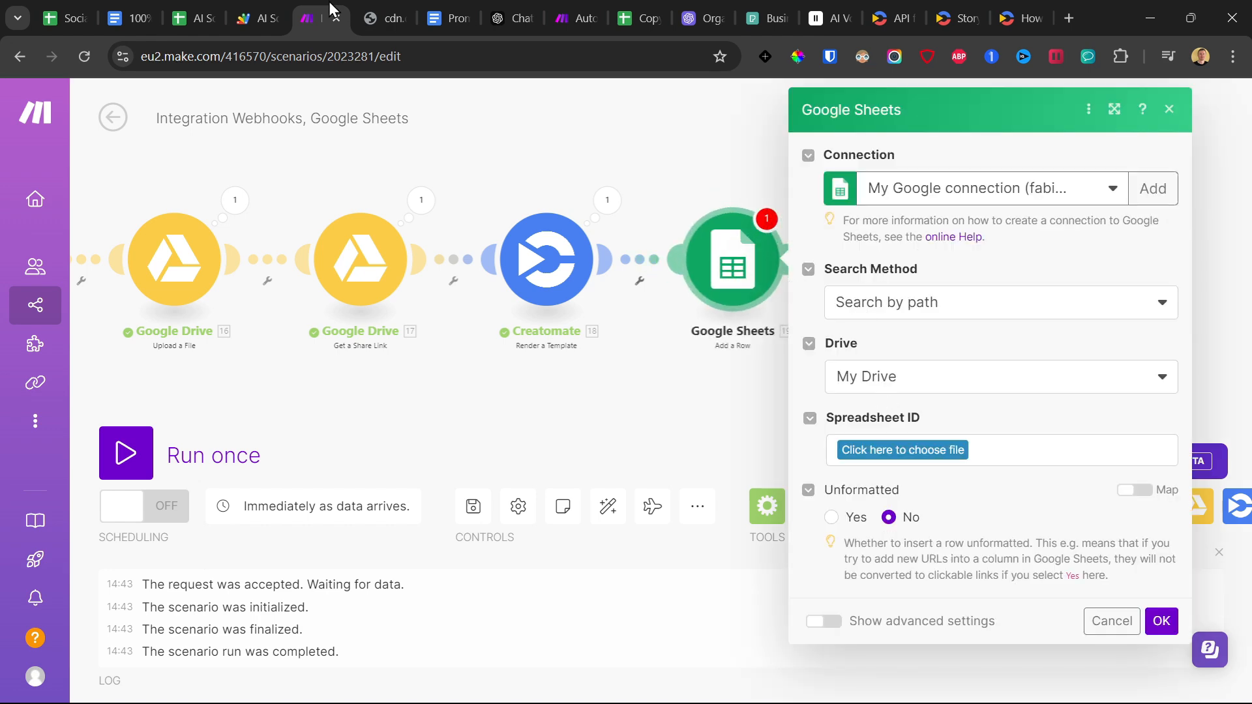
Copy the AI Social Media Videos Automation spreadsheet's ID, set the module's Search Method to Select from all, enter that ID, and choose the Video sheet.
{"action": "left_click", "coordinate": [206, 13]}
{"action": "double_click", "coordinate": [621, 56]}
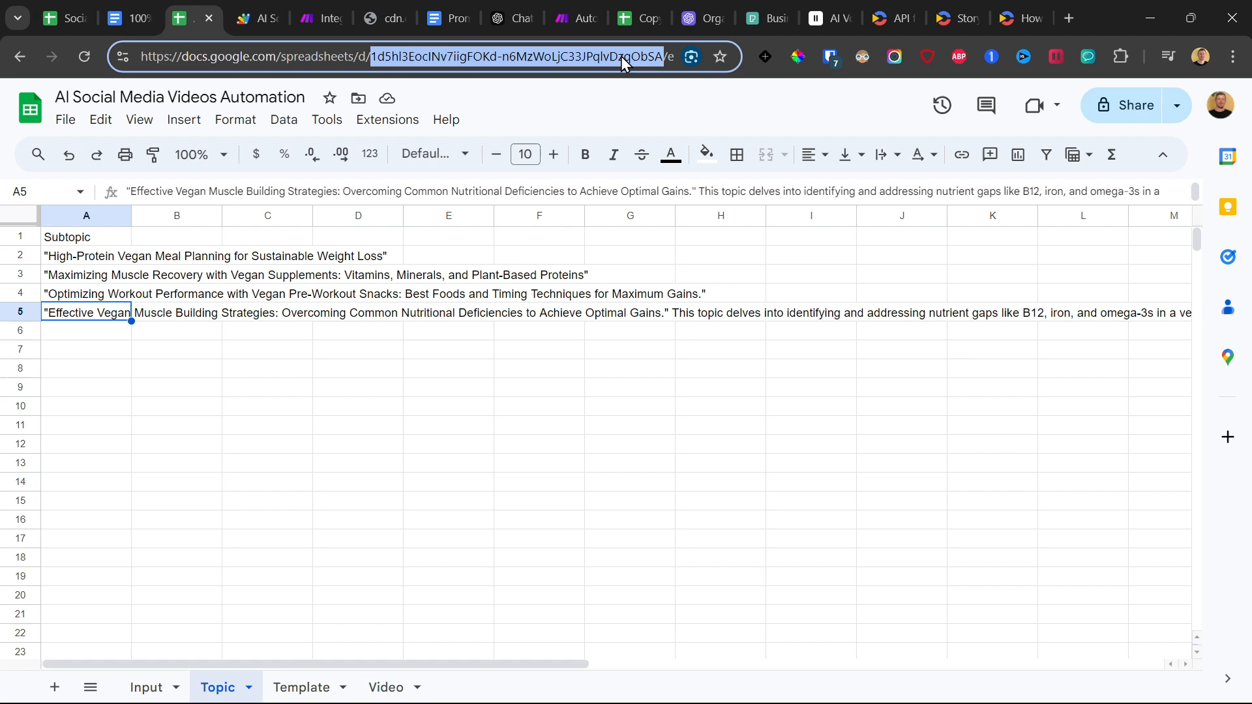
{"action": "left_click", "coordinate": [319, 17]}
{"action": "left_click", "coordinate": [887, 301]}
{"action": "left_click", "coordinate": [884, 371]}
{"action": "left_click", "coordinate": [911, 366]}
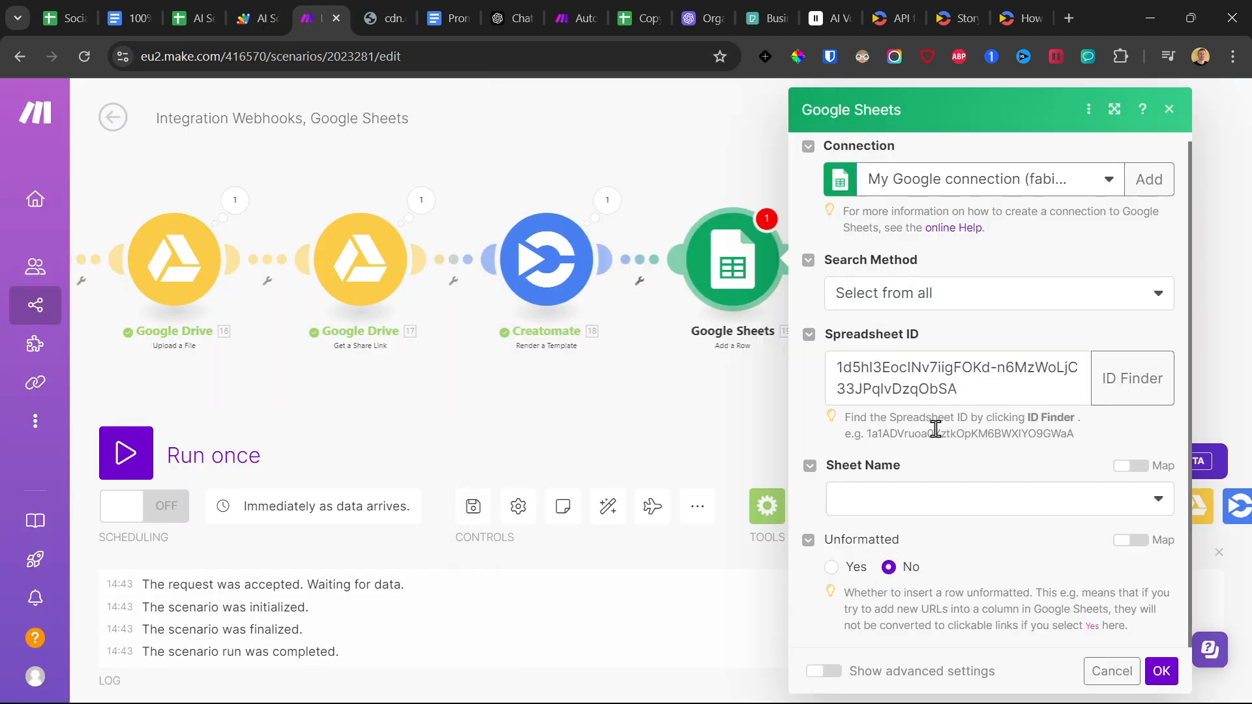
{"action": "left_click", "coordinate": [920, 502]}
{"action": "left_click", "coordinate": [893, 587]}
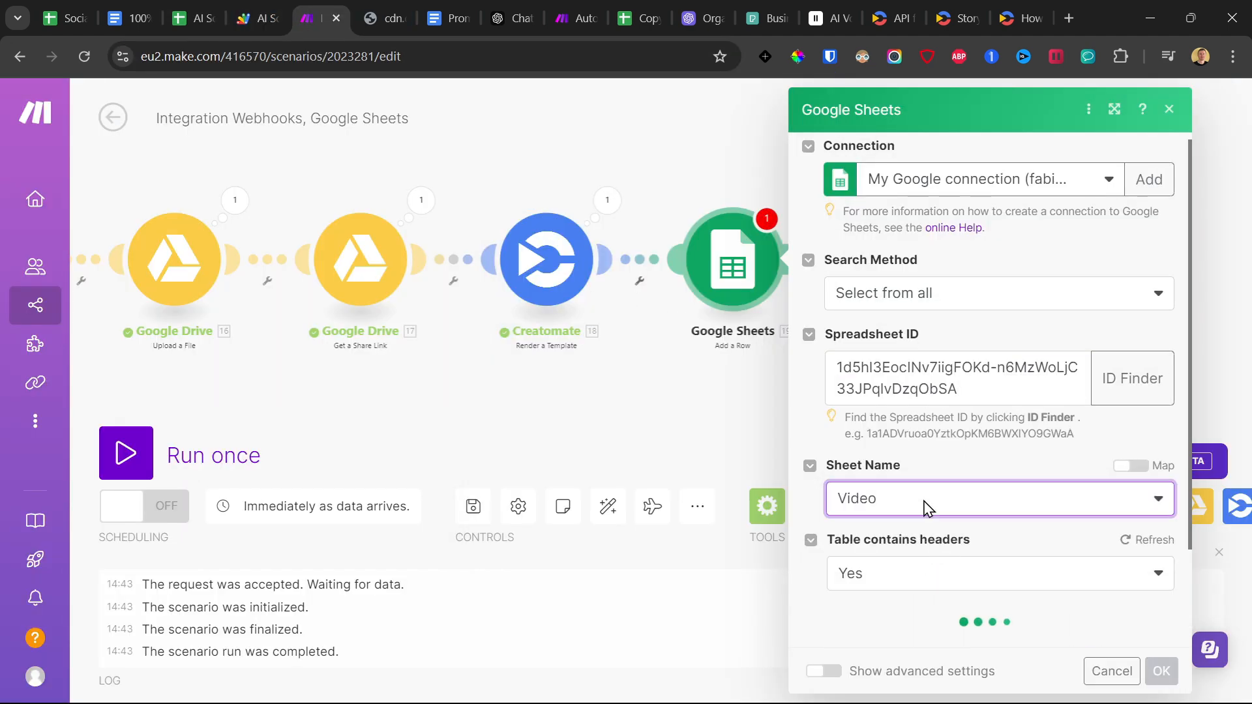
Map the captions completion's Choices Message Content to the Text (A) column of the new row.
{"action": "scroll", "coordinate": [921, 506], "scroll_direction": "down", "scroll_amount": 5}
{"action": "left_click", "coordinate": [903, 366]}
{"action": "scroll", "coordinate": [665, 378], "scroll_direction": "down", "scroll_amount": 5}
{"action": "scroll", "coordinate": [665, 375], "scroll_direction": "down", "scroll_amount": 15}
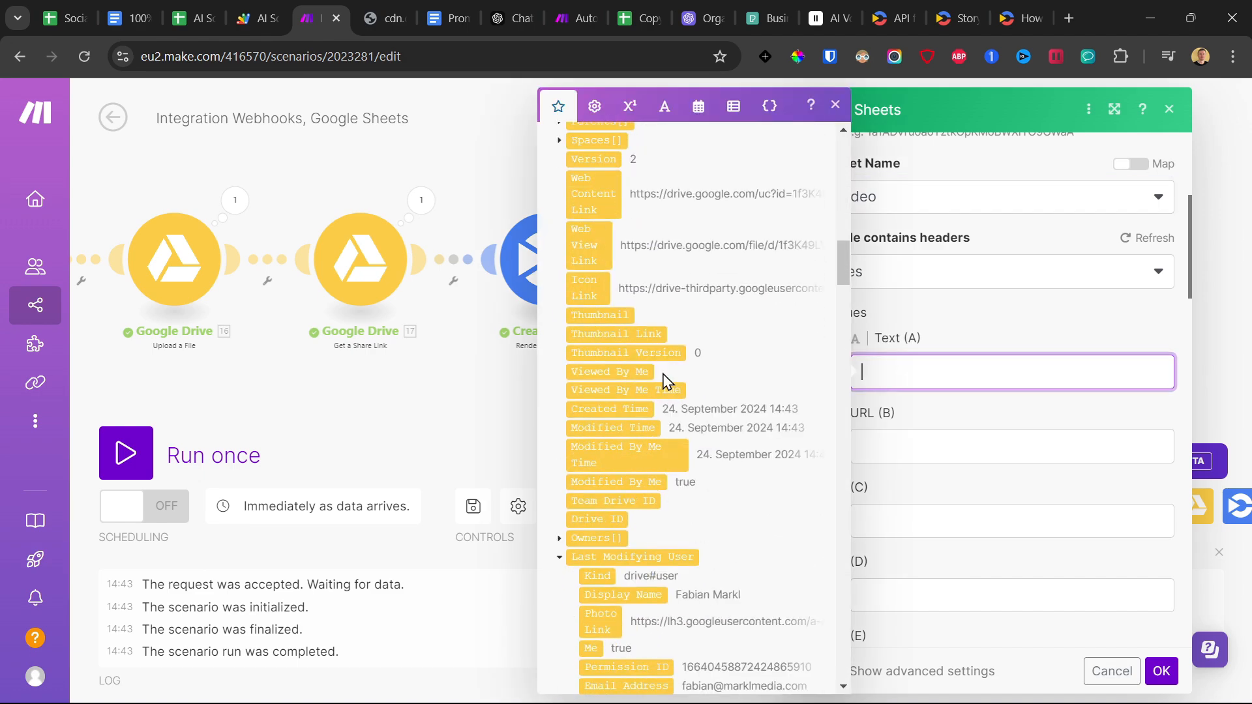
{"action": "scroll", "coordinate": [675, 367], "scroll_direction": "down", "scroll_amount": 20}
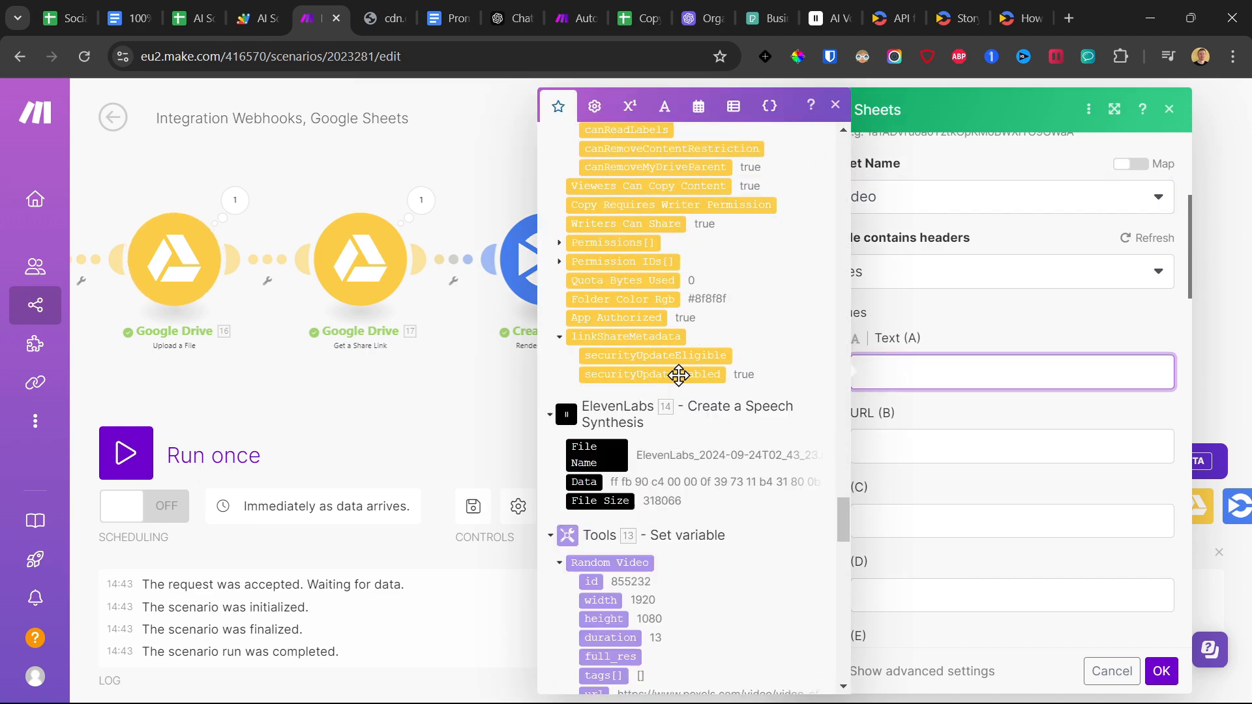
{"action": "scroll", "coordinate": [652, 369], "scroll_direction": "up", "scroll_amount": 3}
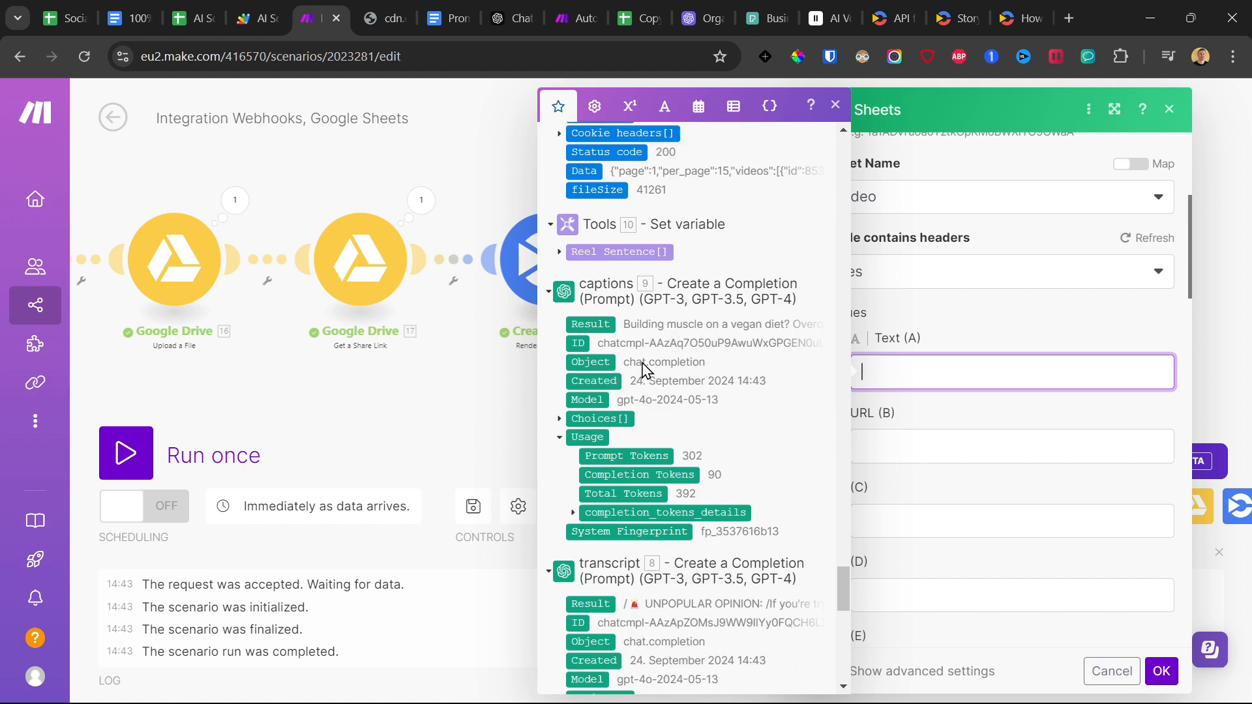
{"action": "left_click", "coordinate": [560, 421]}
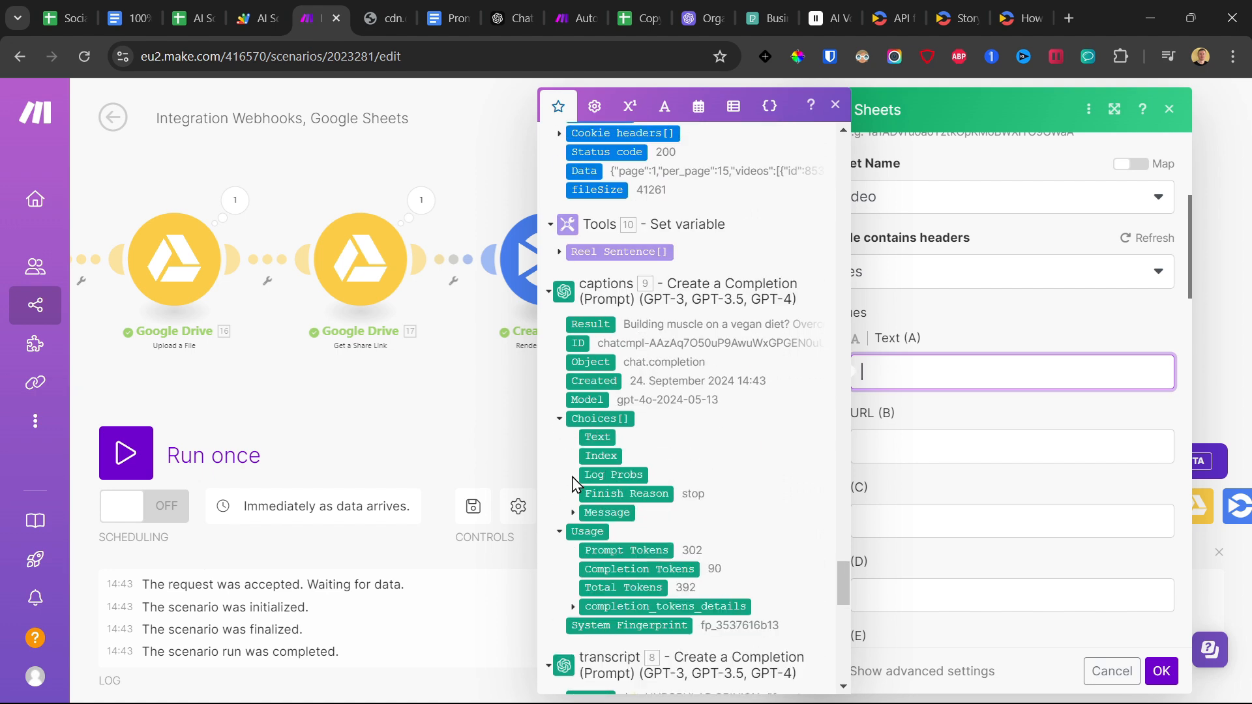
{"action": "left_click", "coordinate": [572, 513]}
{"action": "scroll", "coordinate": [573, 515], "scroll_direction": "down", "scroll_amount": 3}
{"action": "left_click", "coordinate": [620, 371]}
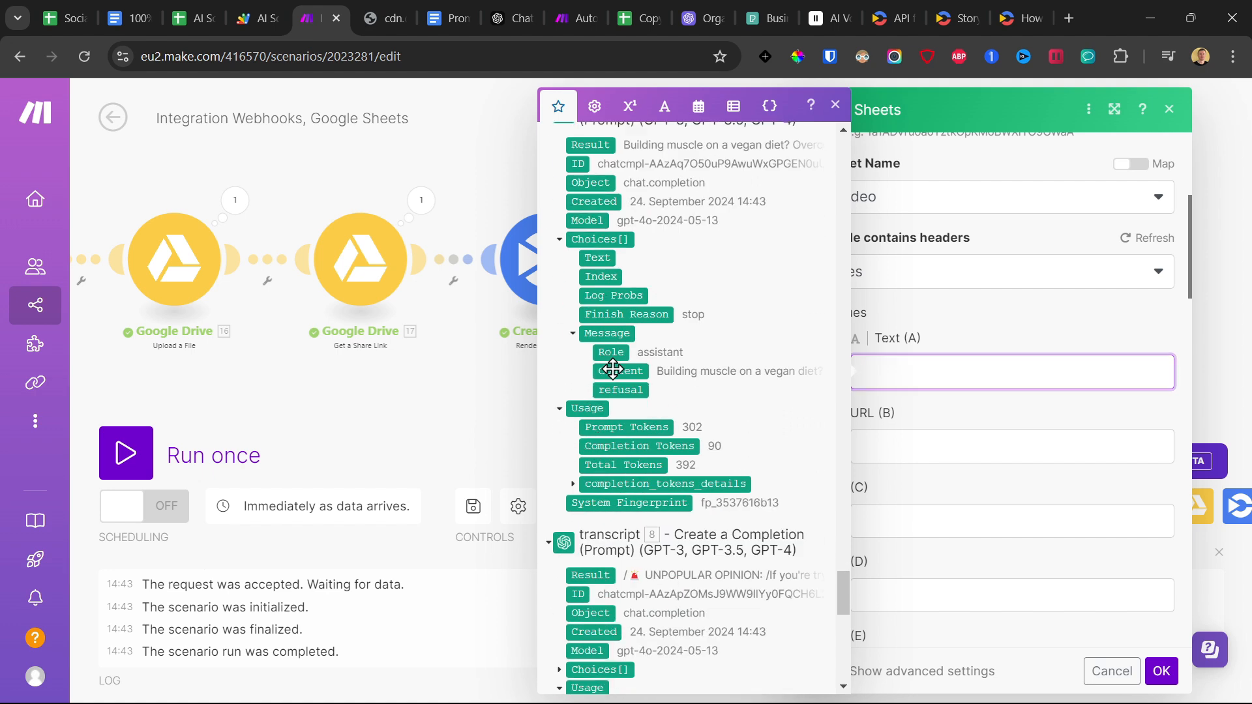
Map Creatomate's URL to URL (B) and its Snapshot URL to column C, and confirm the Google Sheets settings.
{"action": "left_click", "coordinate": [915, 441]}
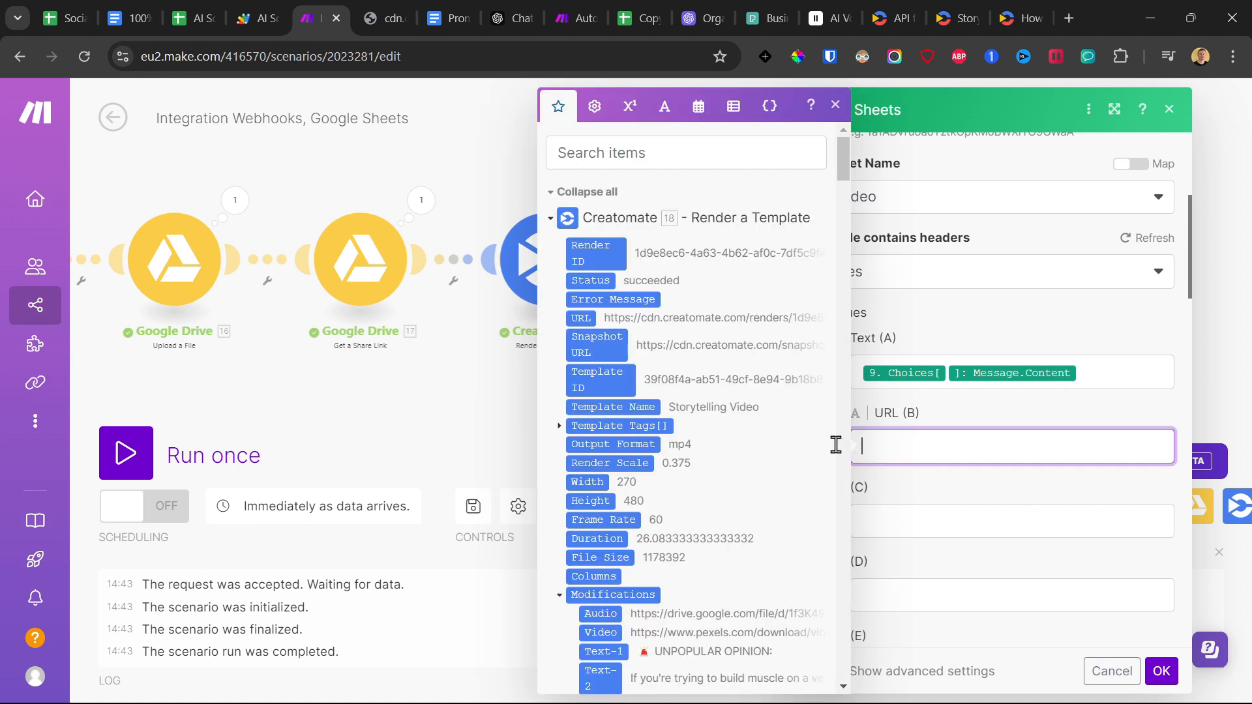
{"action": "left_click", "coordinate": [580, 319]}
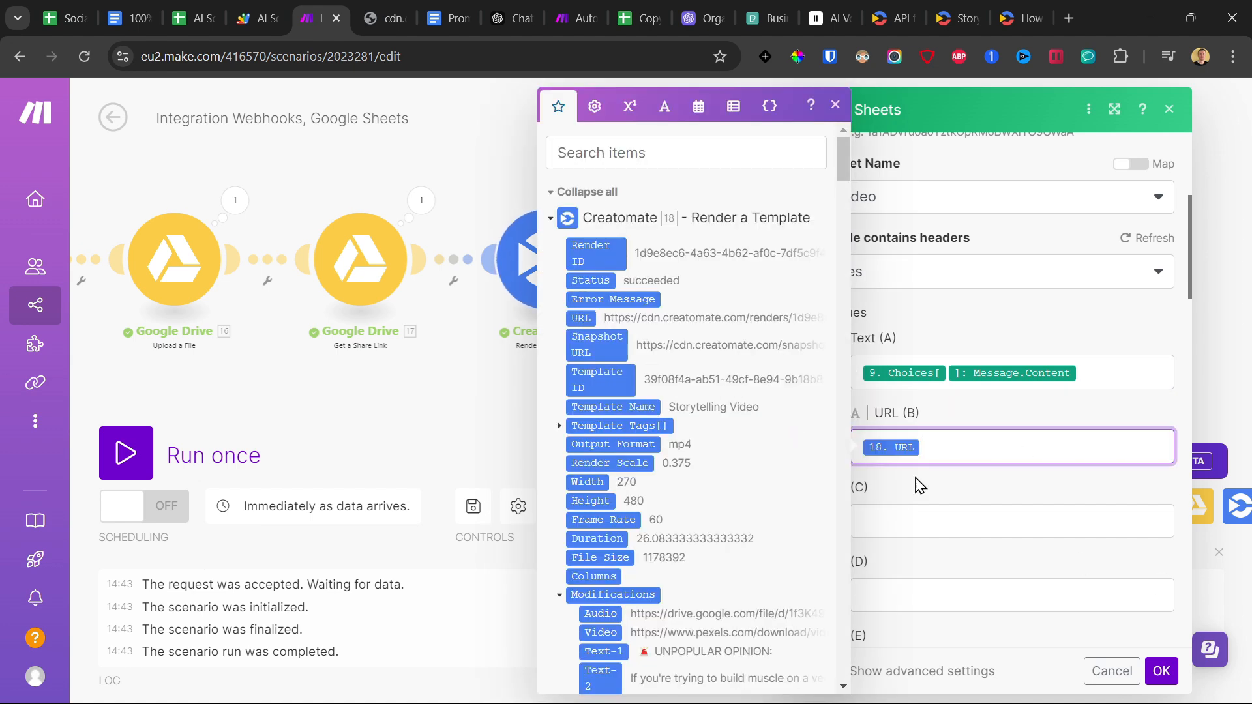
{"action": "left_click", "coordinate": [930, 517]}
{"action": "left_click", "coordinate": [587, 345]}
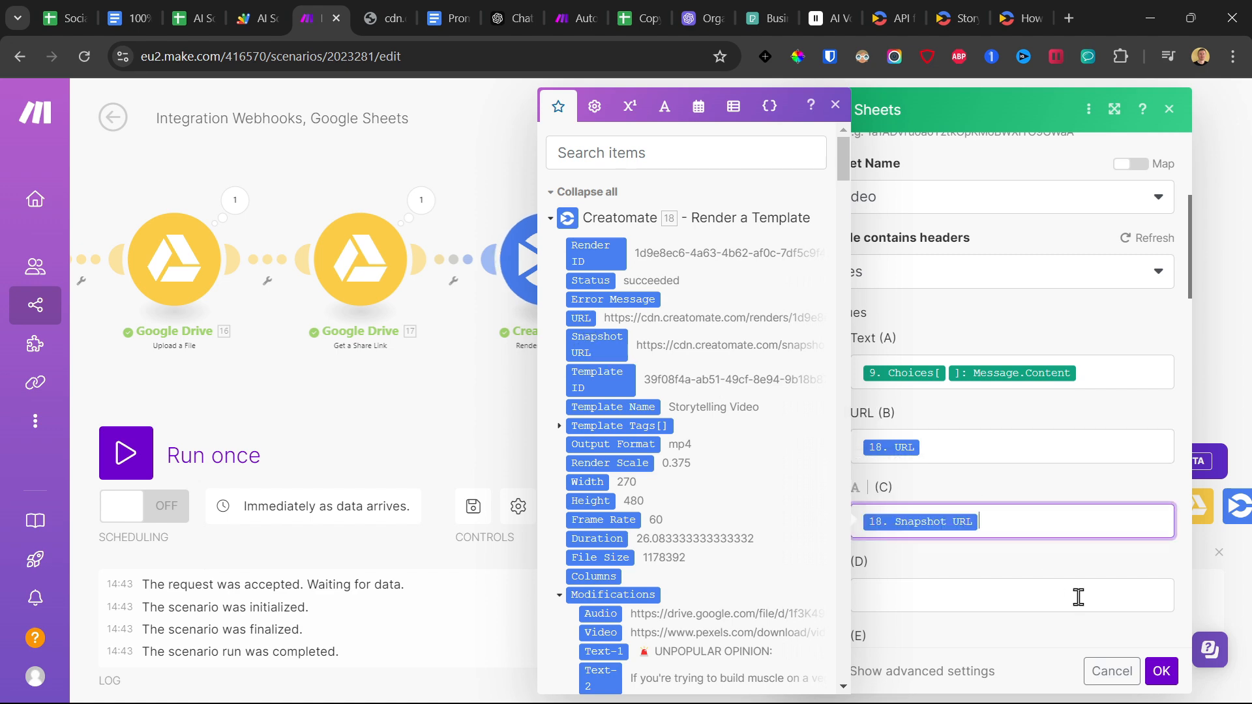
{"action": "left_click", "coordinate": [1160, 670]}
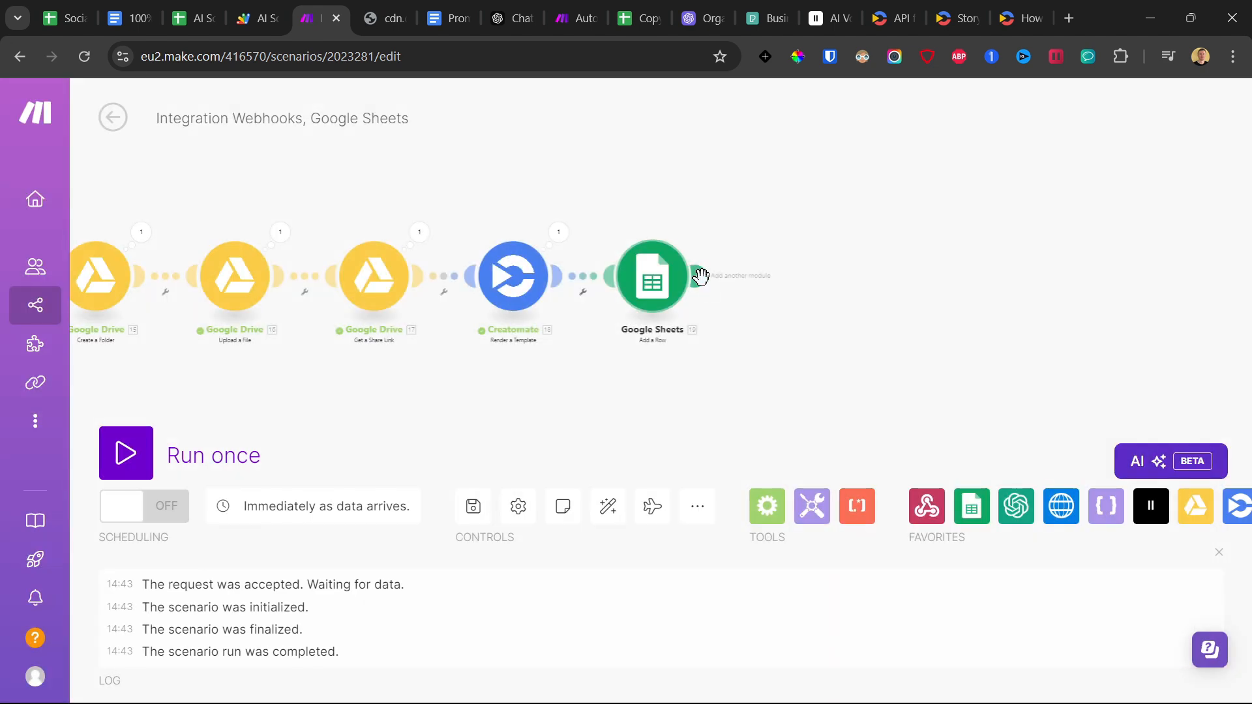
Add a Flow Control Router after the Google Sheets Add a Row module.
{"action": "left_click", "coordinate": [790, 279]}
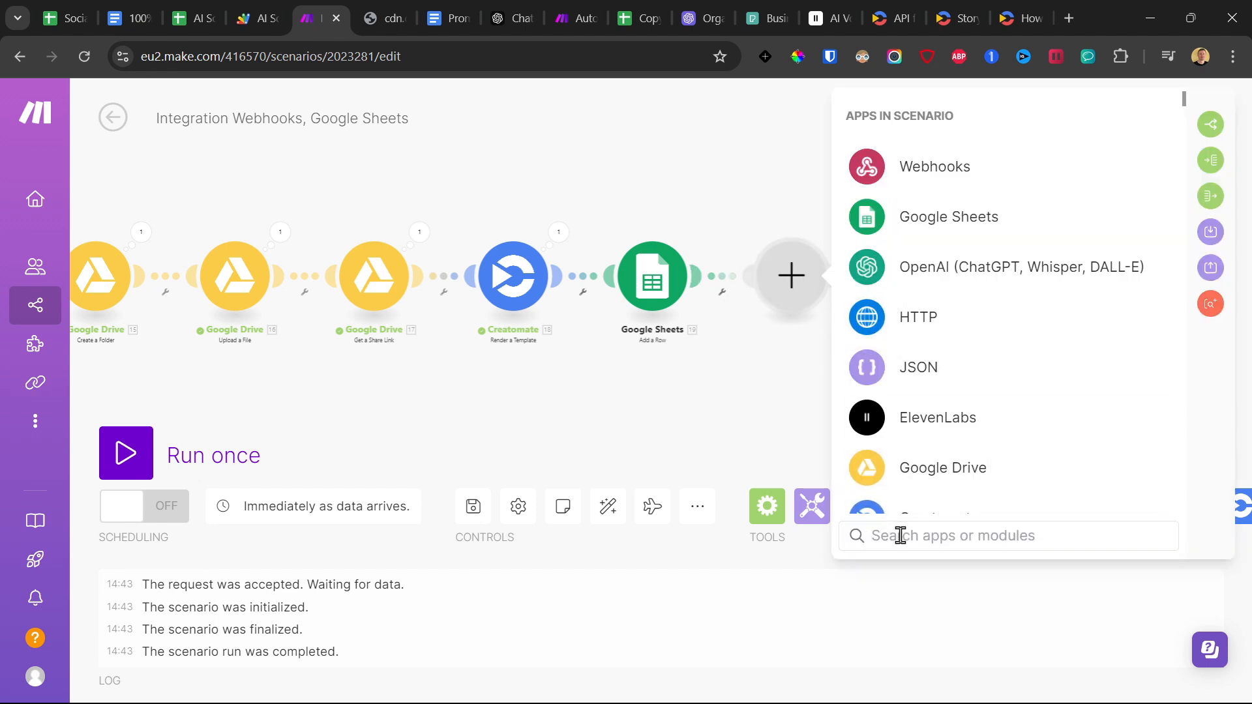
{"action": "type", "text": "route"}
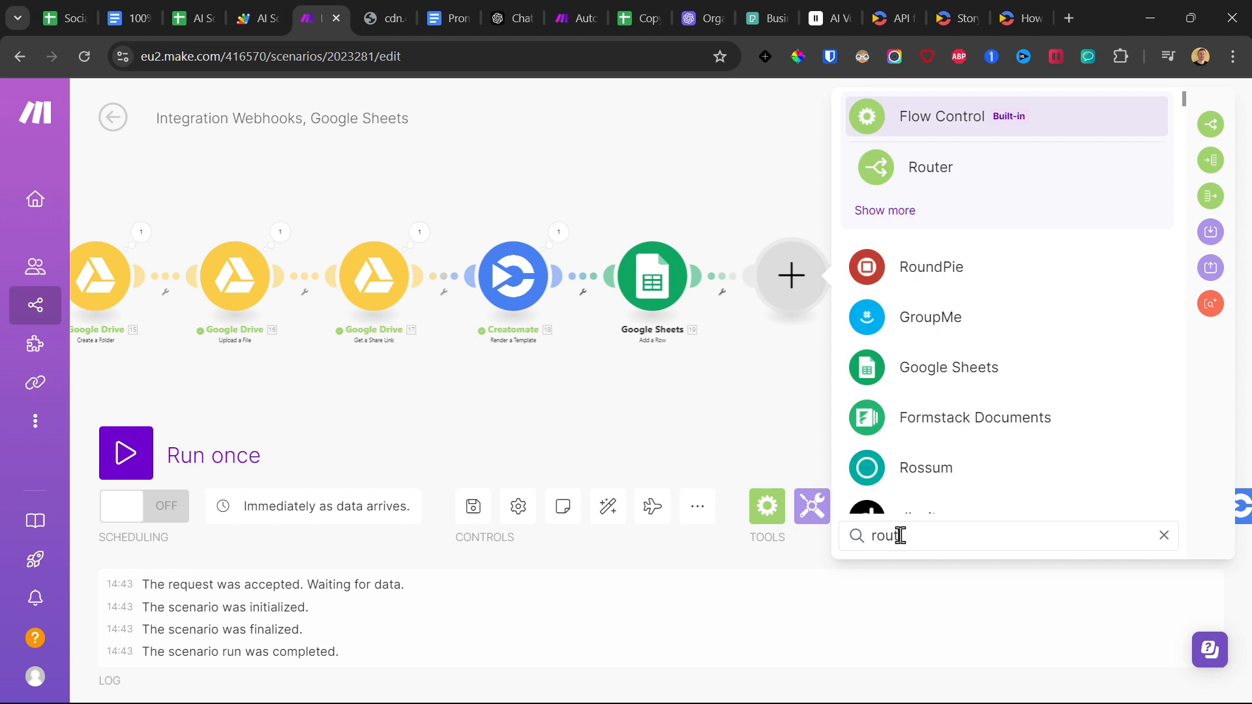
{"action": "left_click", "coordinate": [961, 185]}
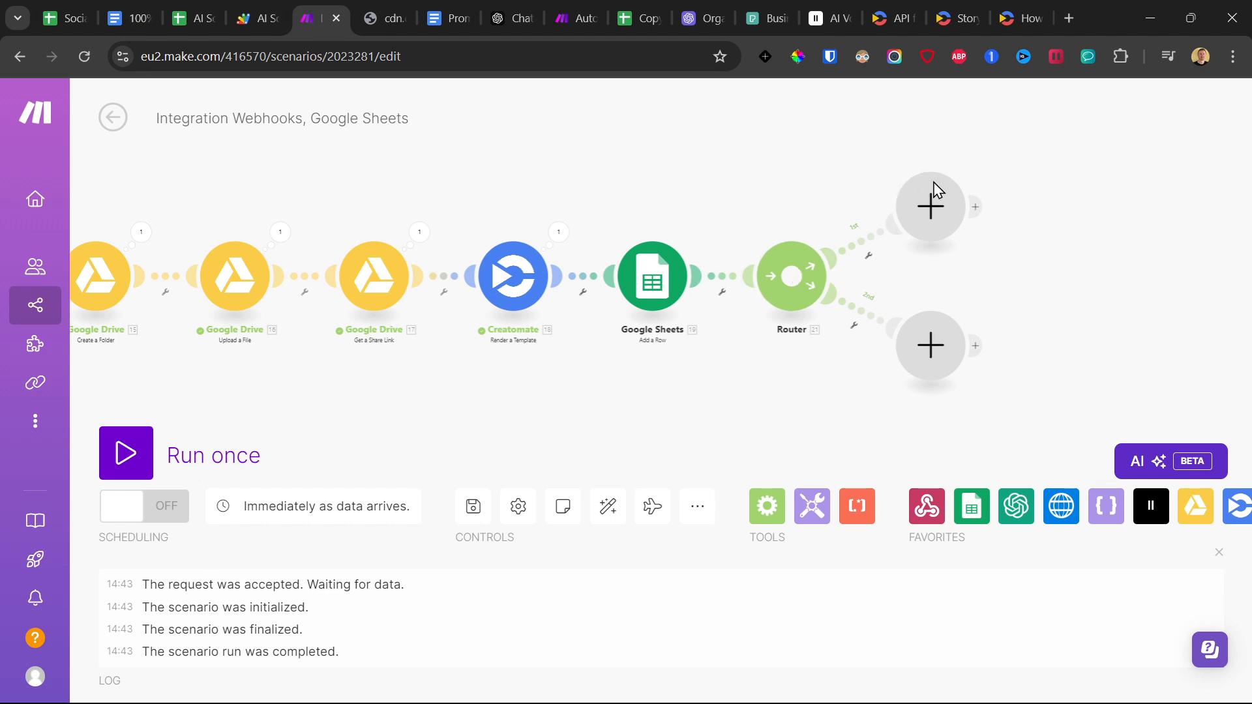
Add an Instagram for Business Create a Reel Post module to the router's first route, keeping the existing Facebook connection after viewing the new-connection dialog.
{"action": "left_click_drag", "start_coordinate": [779, 179], "coordinate": [565, 232]}
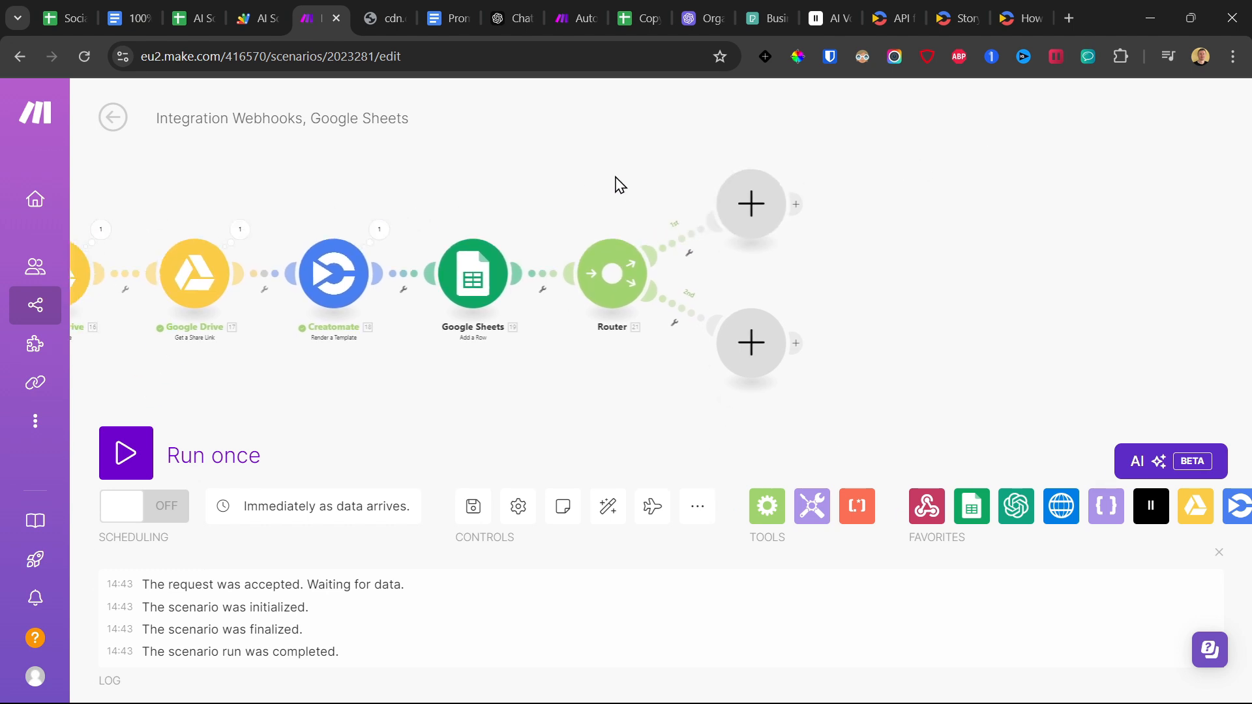
{"action": "left_click", "coordinate": [754, 207]}
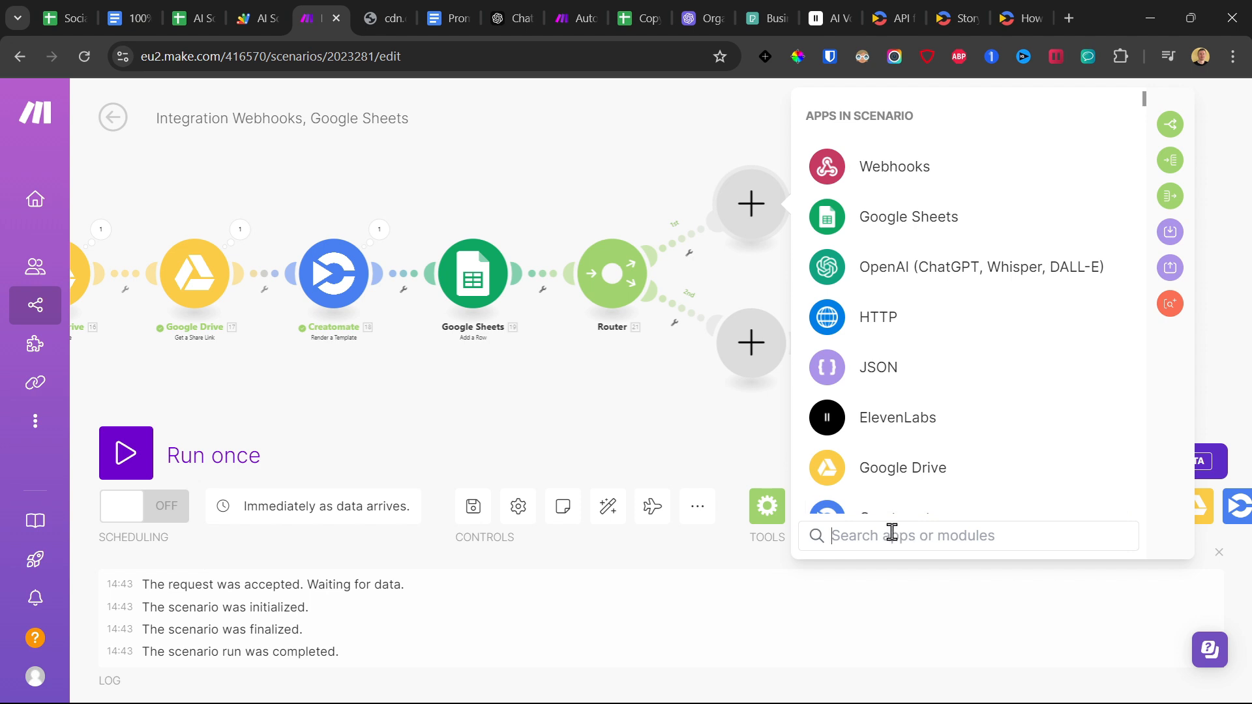
{"action": "type", "text": "inst"}
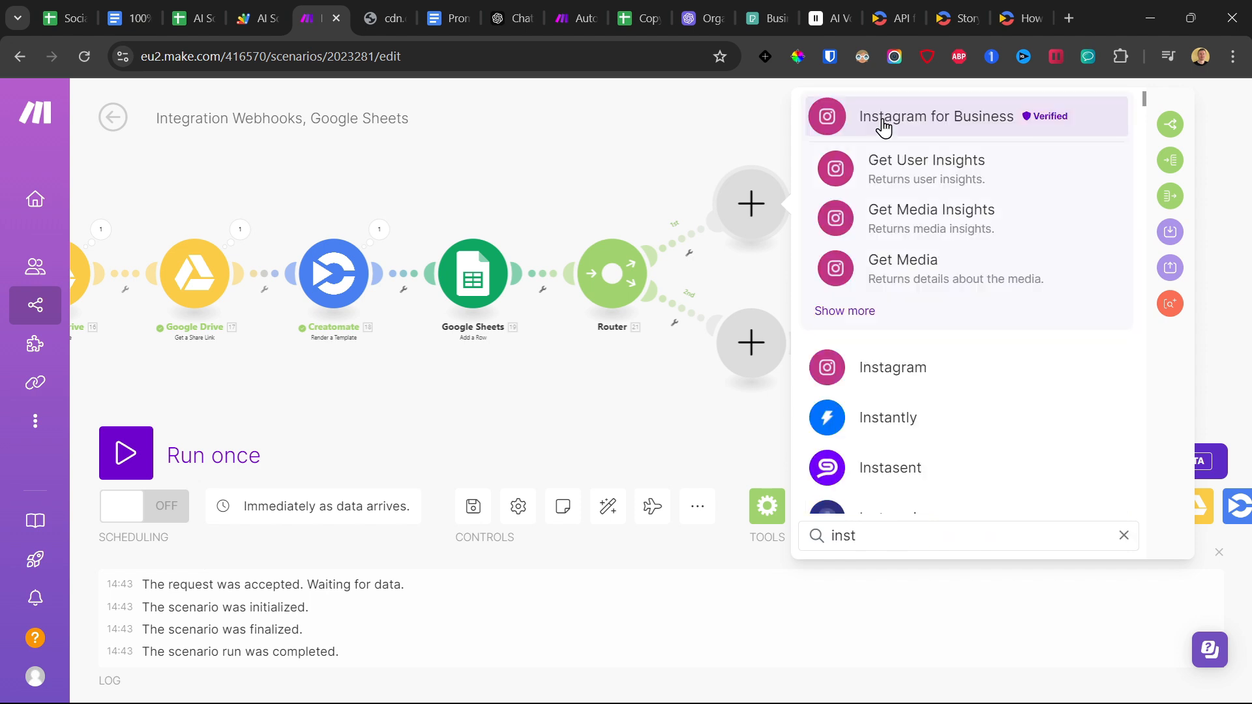
{"action": "left_click", "coordinate": [883, 127]}
{"action": "scroll", "coordinate": [914, 267], "scroll_direction": "down", "scroll_amount": 3}
{"action": "left_click", "coordinate": [913, 268]}
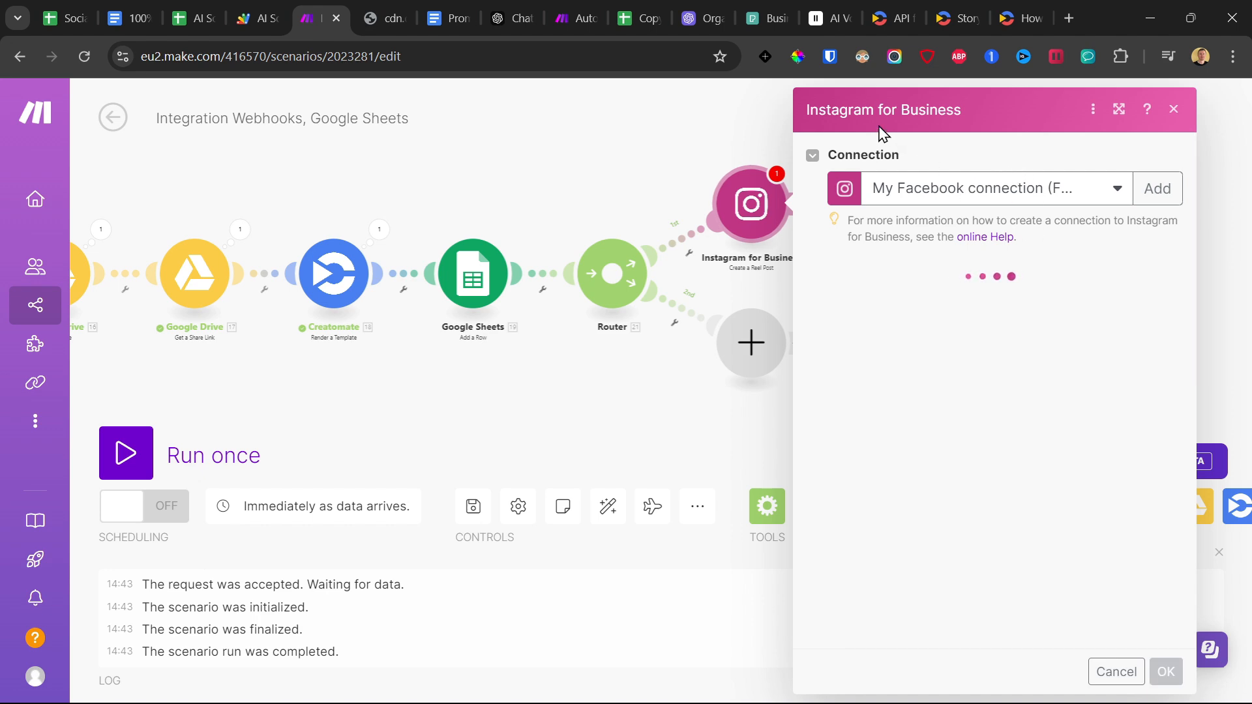
{"action": "left_click", "coordinate": [1171, 196]}
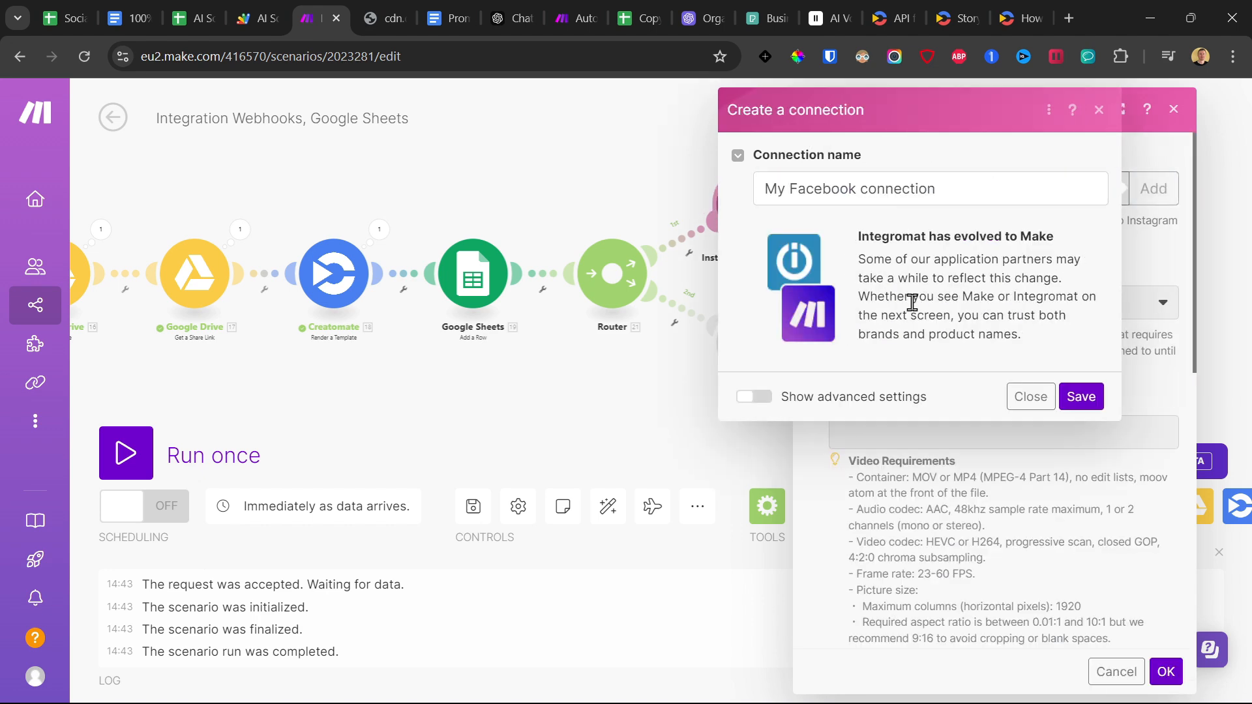
{"action": "left_click", "coordinate": [1030, 412]}
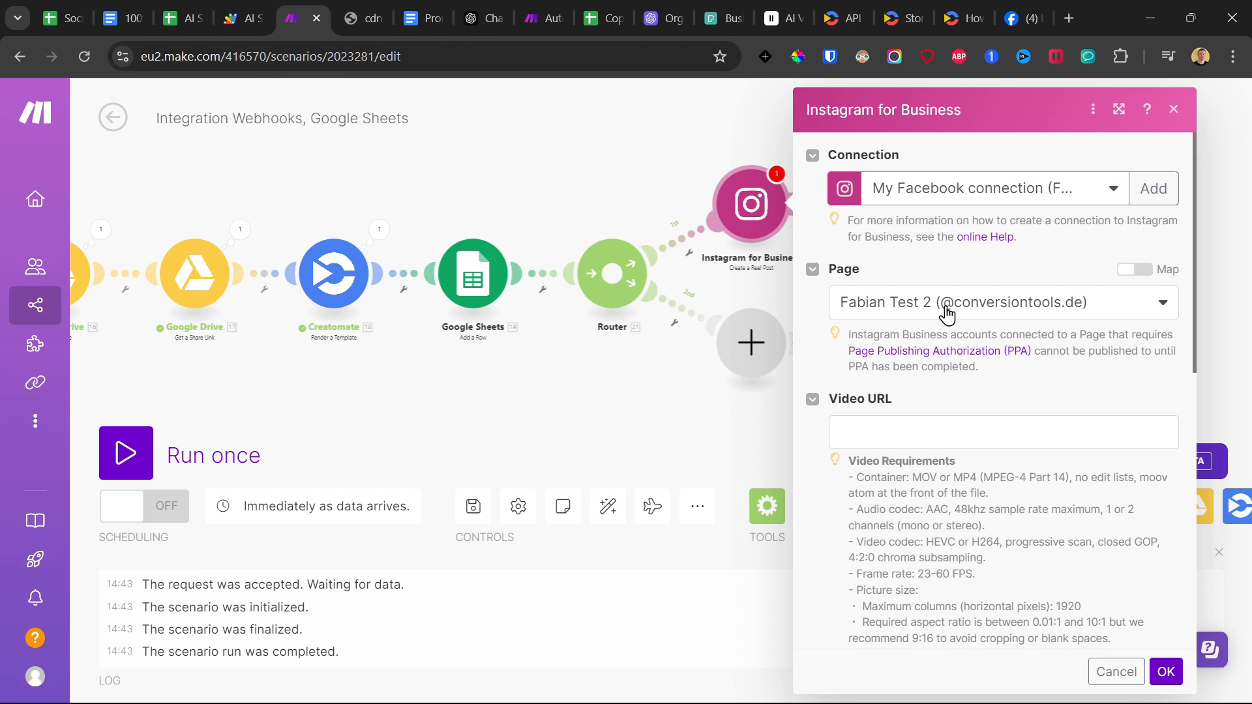
Switch to Facebook, inspect the Instagram link in the page's linked accounts settings, and return to the Make scenario.
{"action": "left_click", "coordinate": [1020, 5]}
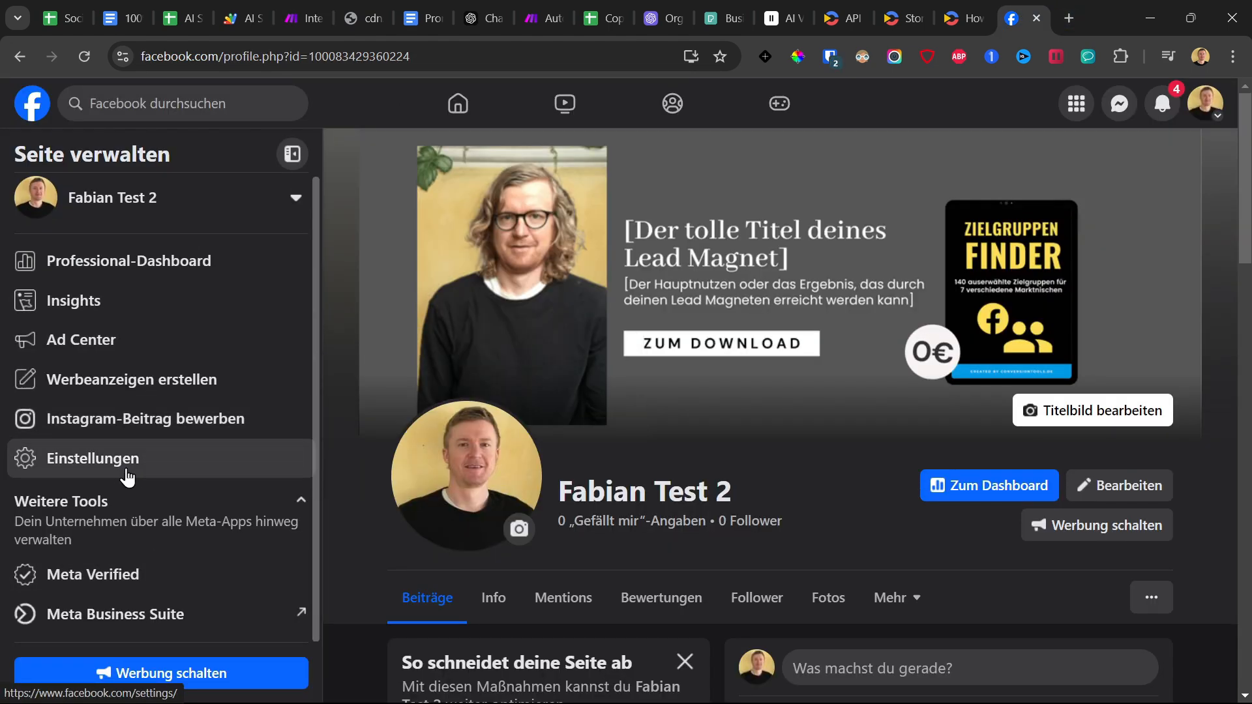
{"action": "left_click", "coordinate": [202, 471]}
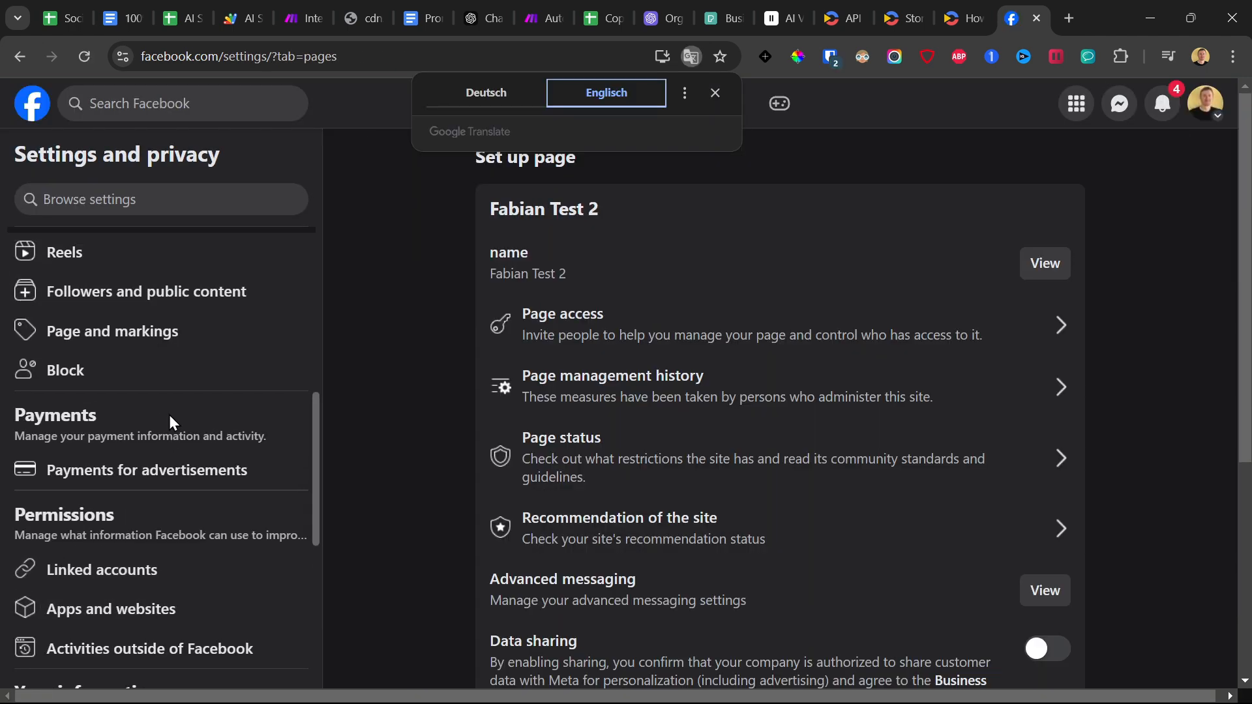
{"action": "scroll", "coordinate": [159, 467], "scroll_direction": "down", "scroll_amount": 4}
{"action": "left_click", "coordinate": [131, 300]}
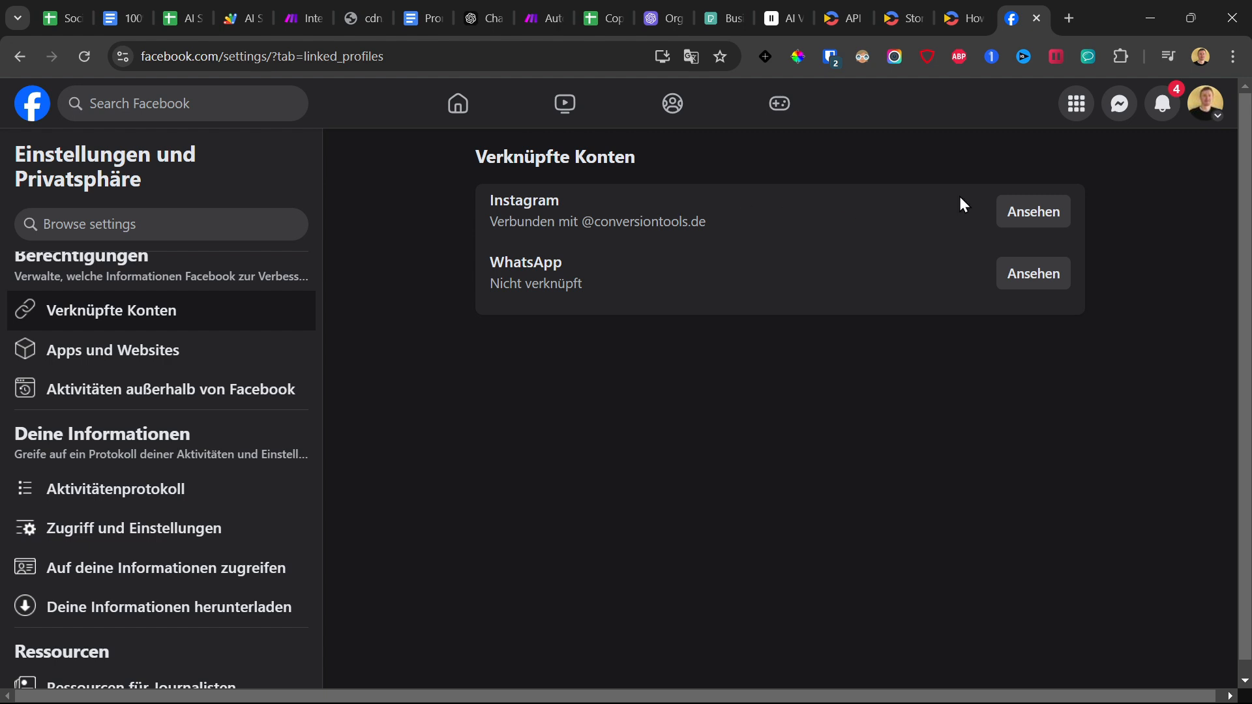
{"action": "left_click_drag", "start_coordinate": [480, 207], "coordinate": [689, 217]}
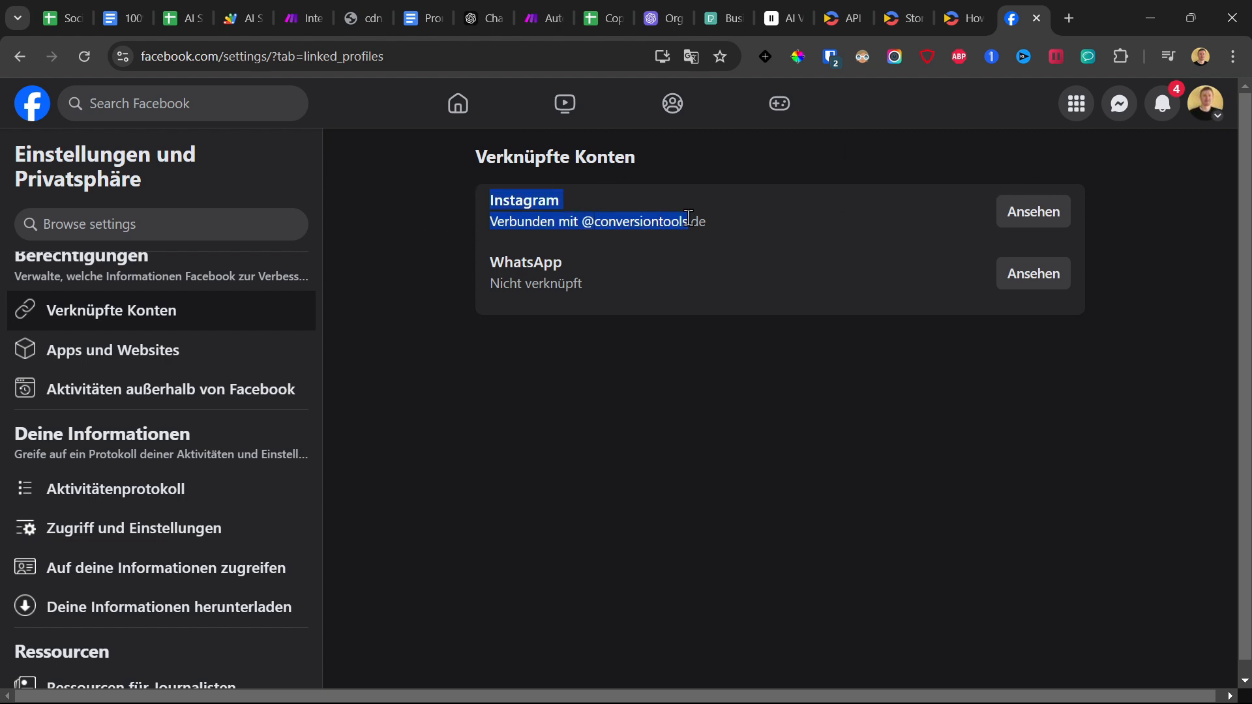
{"action": "left_click", "coordinate": [1051, 217]}
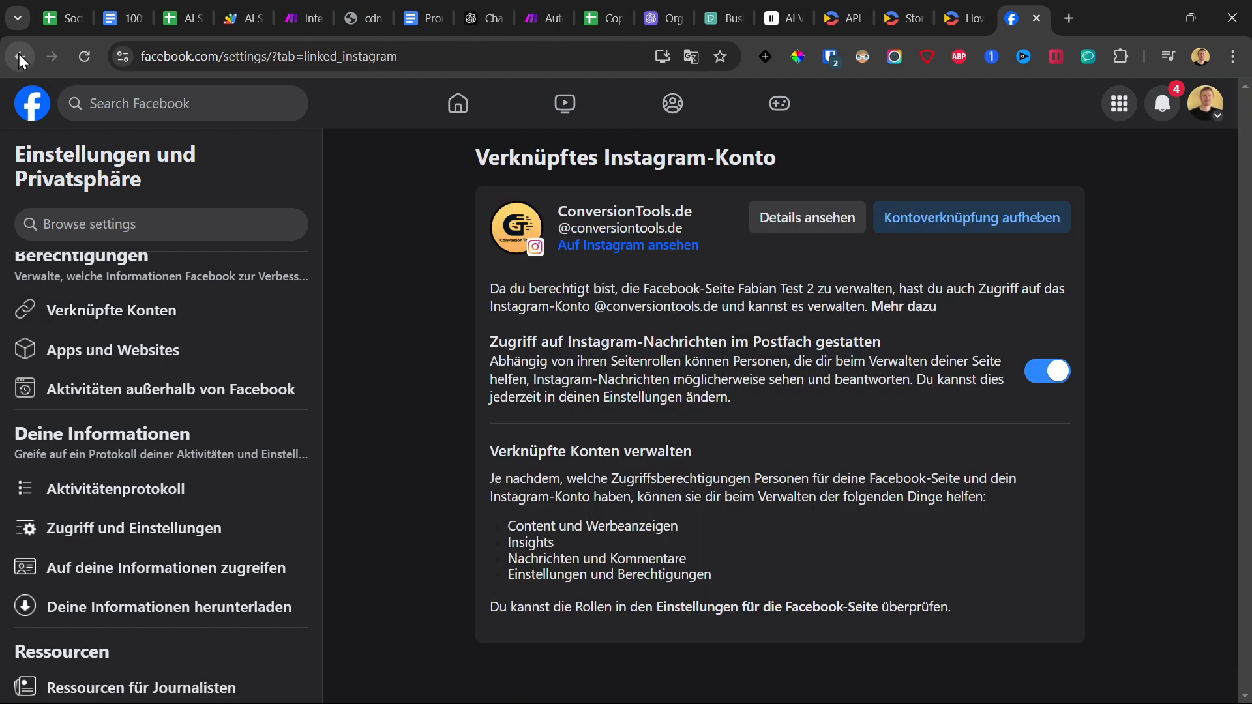
{"action": "key", "text": "alt+Left"}
{"action": "left_click_drag", "start_coordinate": [481, 209], "coordinate": [740, 234]}
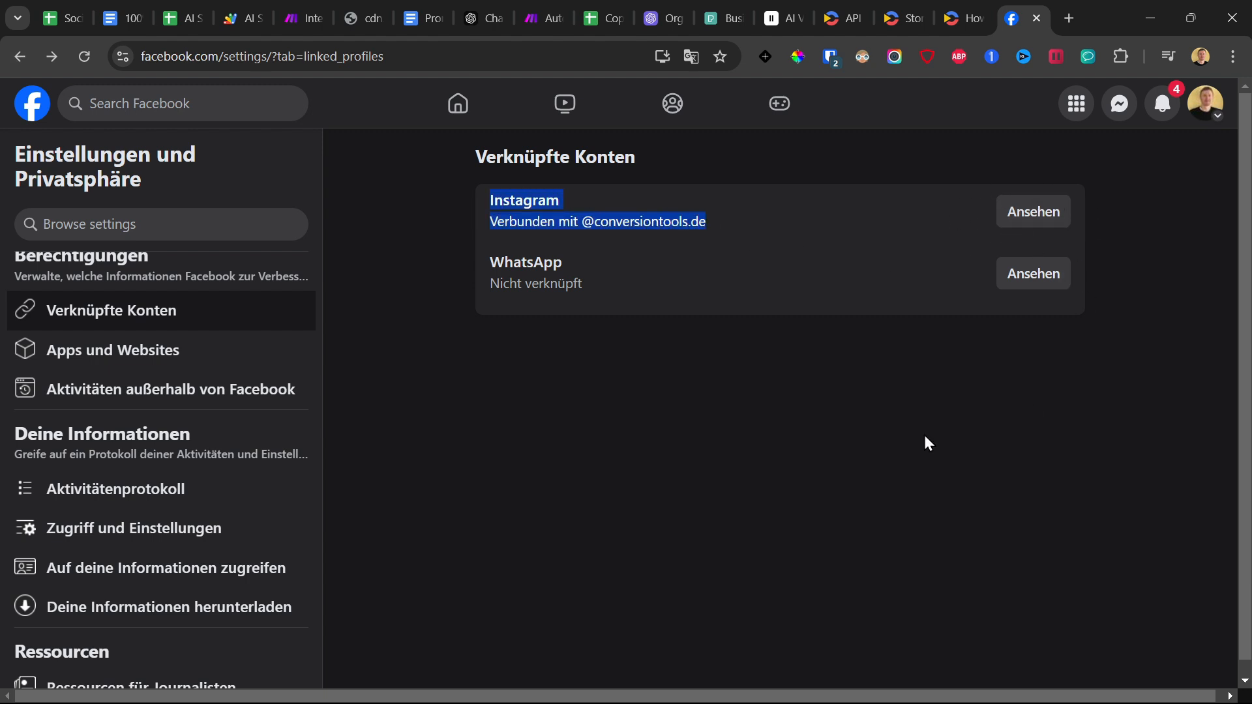
{"action": "left_click", "coordinate": [323, 13]}
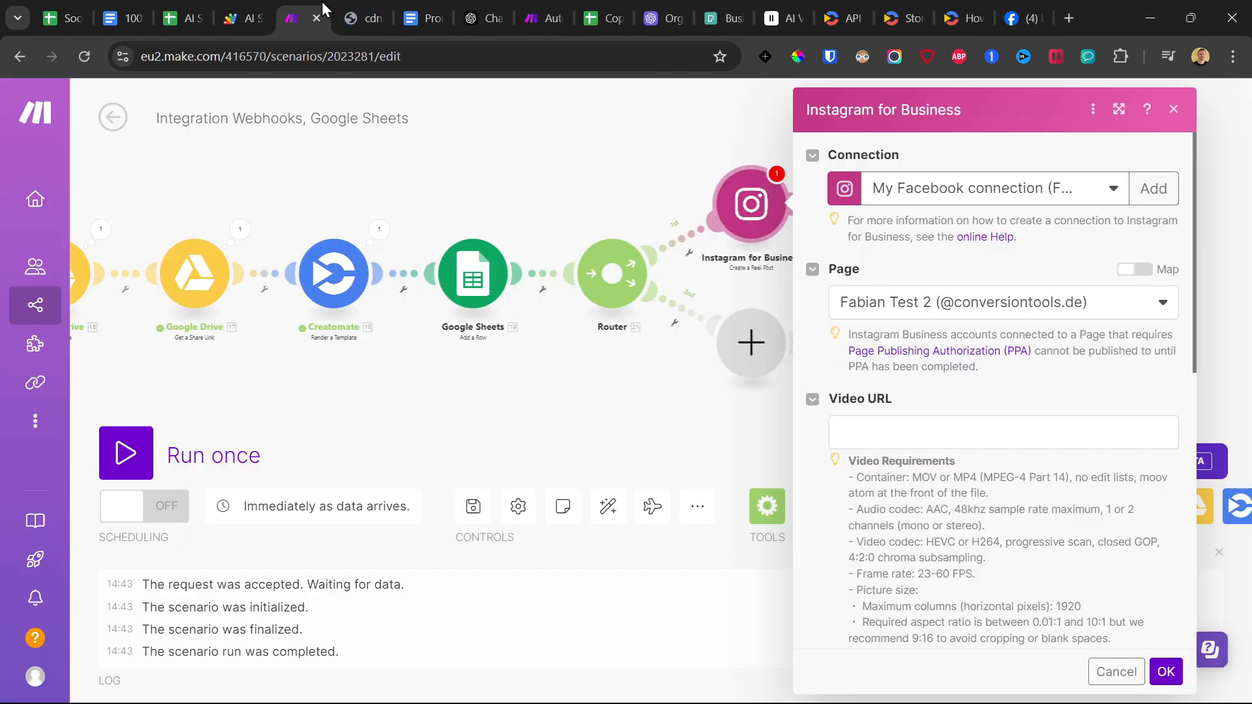
Map Creatomate's rendered URL to the Video URL of the Instagram reel post.
{"action": "left_click", "coordinate": [1151, 188]}
{"action": "scroll", "coordinate": [1043, 339], "scroll_direction": "down", "scroll_amount": 2}
{"action": "left_click", "coordinate": [970, 339]}
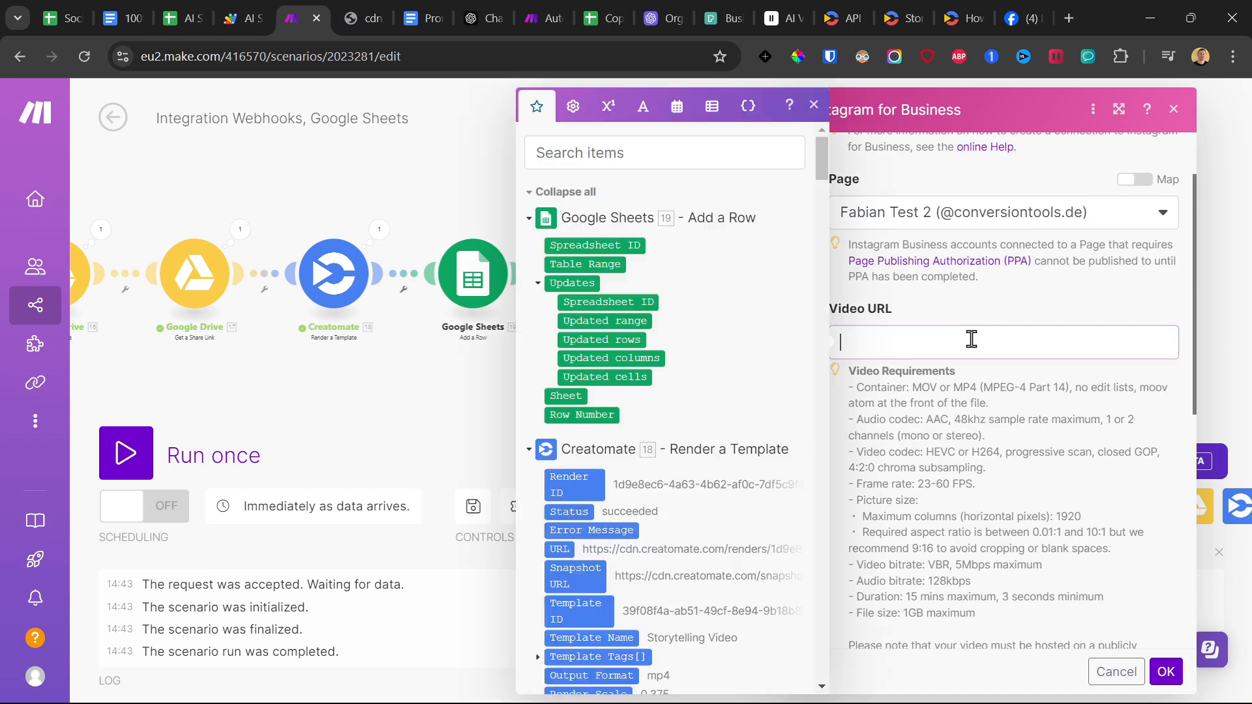
{"action": "scroll", "coordinate": [597, 402], "scroll_direction": "down", "scroll_amount": 4}
{"action": "scroll", "coordinate": [550, 378], "scroll_direction": "down", "scroll_amount": 1}
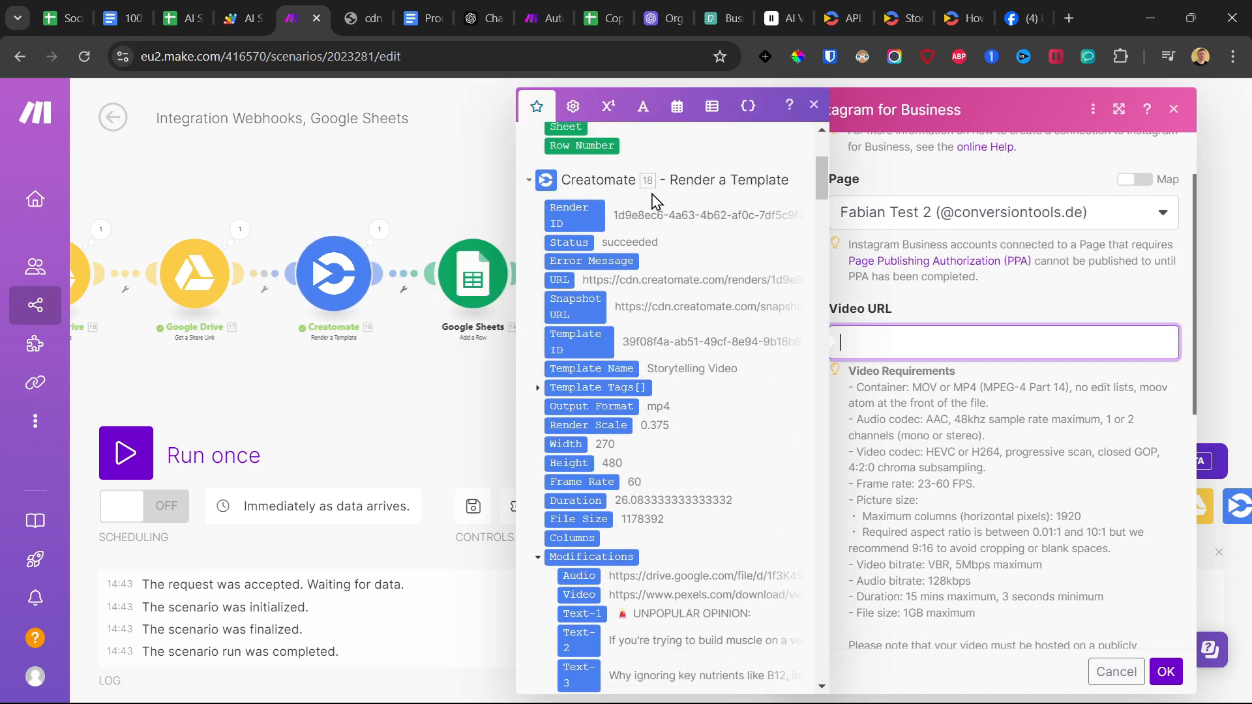
{"action": "left_click", "coordinate": [559, 280]}
{"action": "left_click", "coordinate": [973, 308]}
Map the Message Content from the captions completion's Choices to the reel's Caption.
{"action": "scroll", "coordinate": [973, 307], "scroll_direction": "down", "scroll_amount": 5}
{"action": "left_click", "coordinate": [914, 417]}
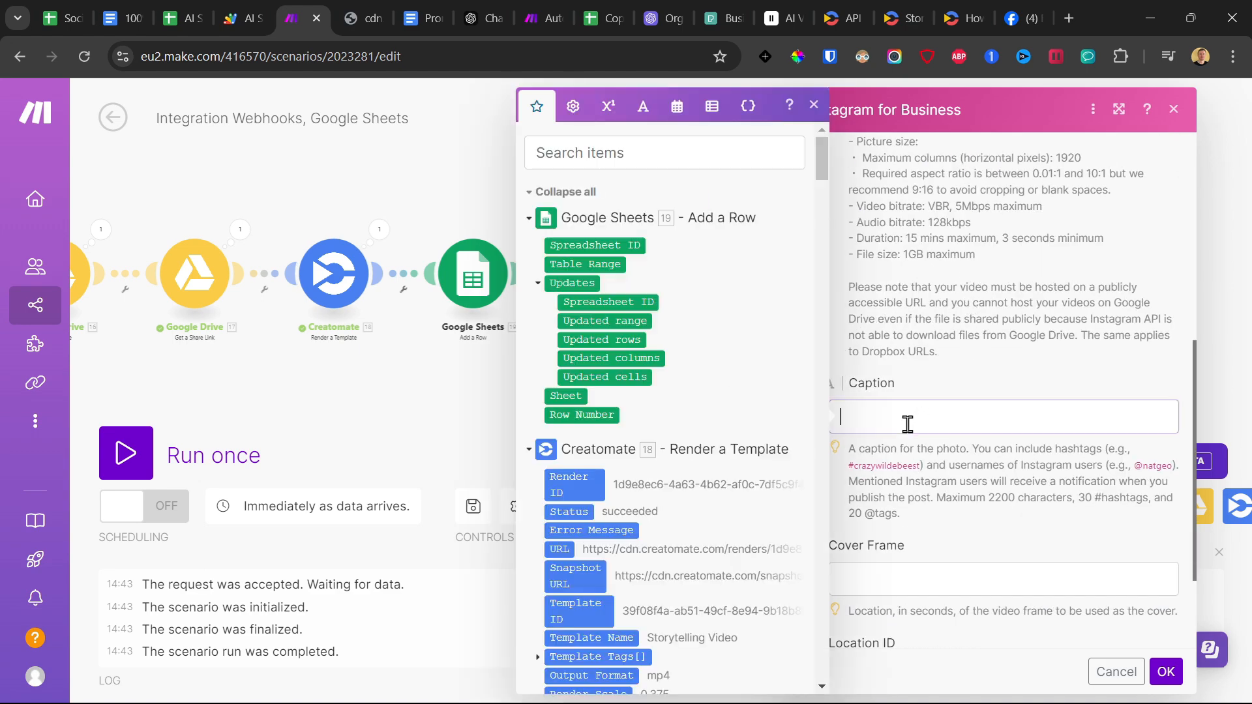
{"action": "scroll", "coordinate": [611, 345], "scroll_direction": "down", "scroll_amount": 5}
{"action": "scroll", "coordinate": [626, 371], "scroll_direction": "down", "scroll_amount": 15}
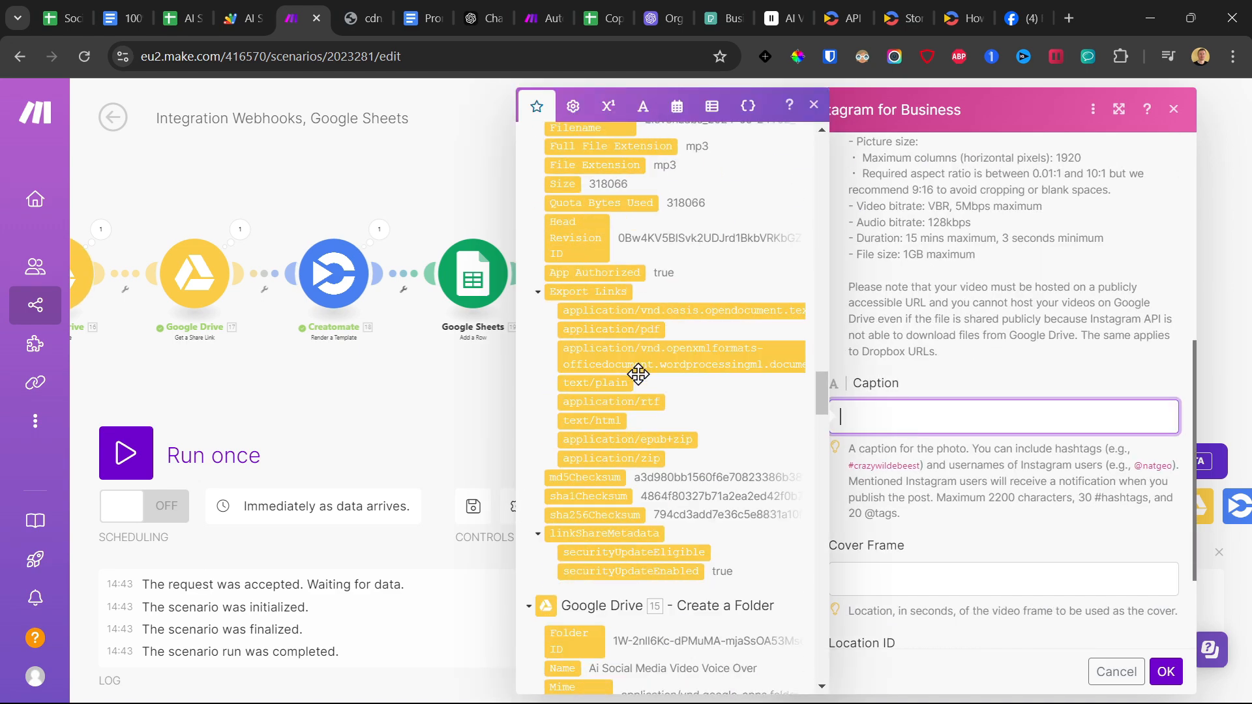
{"action": "scroll", "coordinate": [646, 391], "scroll_direction": "down", "scroll_amount": 10}
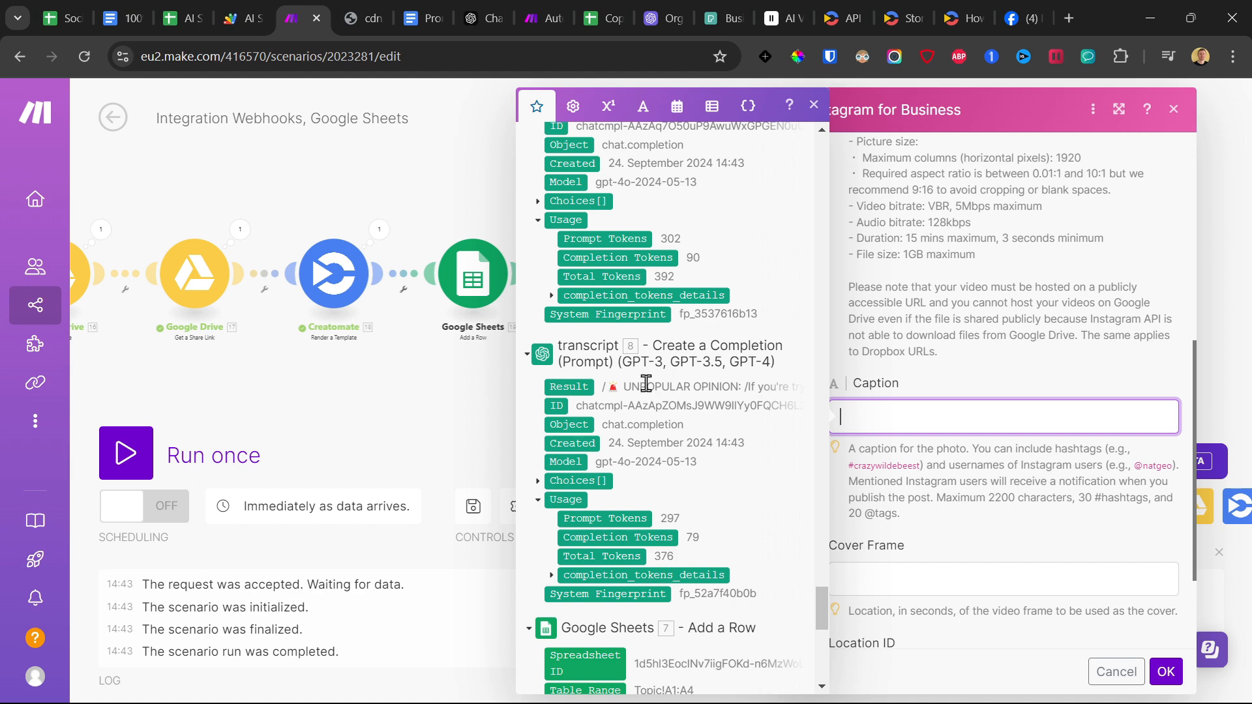
{"action": "scroll", "coordinate": [644, 365], "scroll_direction": "up", "scroll_amount": 3}
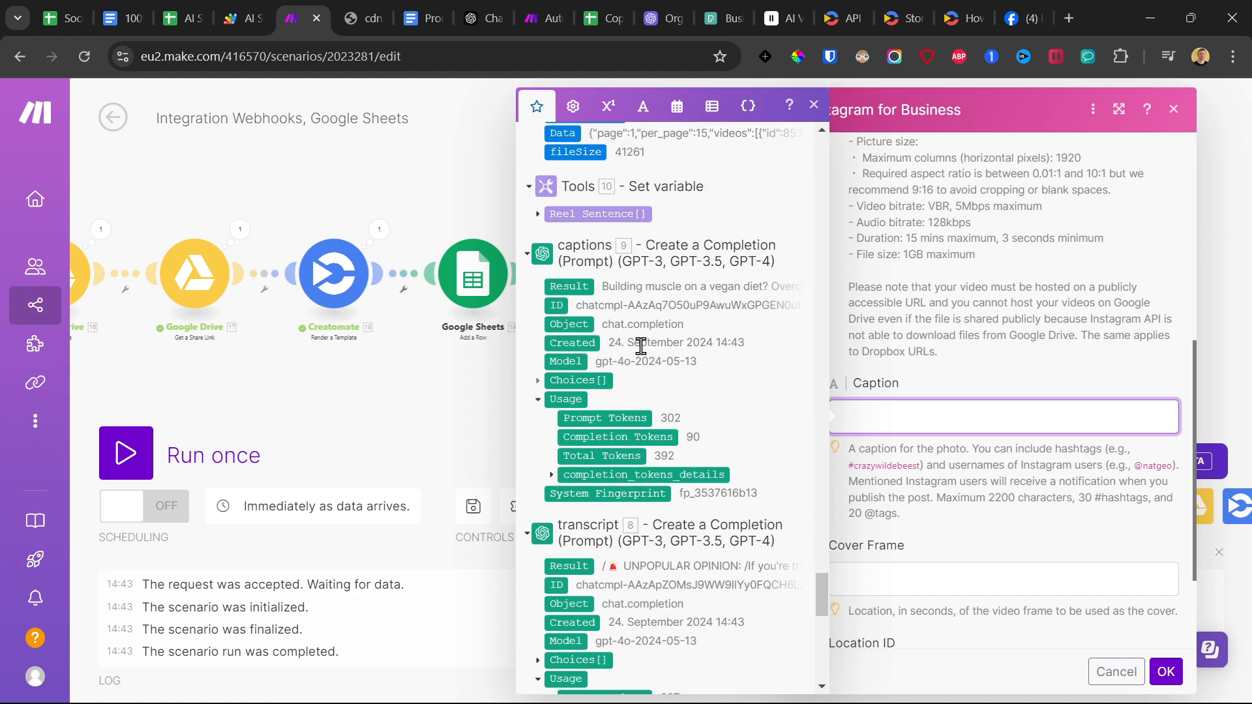
{"action": "left_click", "coordinate": [538, 381]}
{"action": "left_click", "coordinate": [551, 475]}
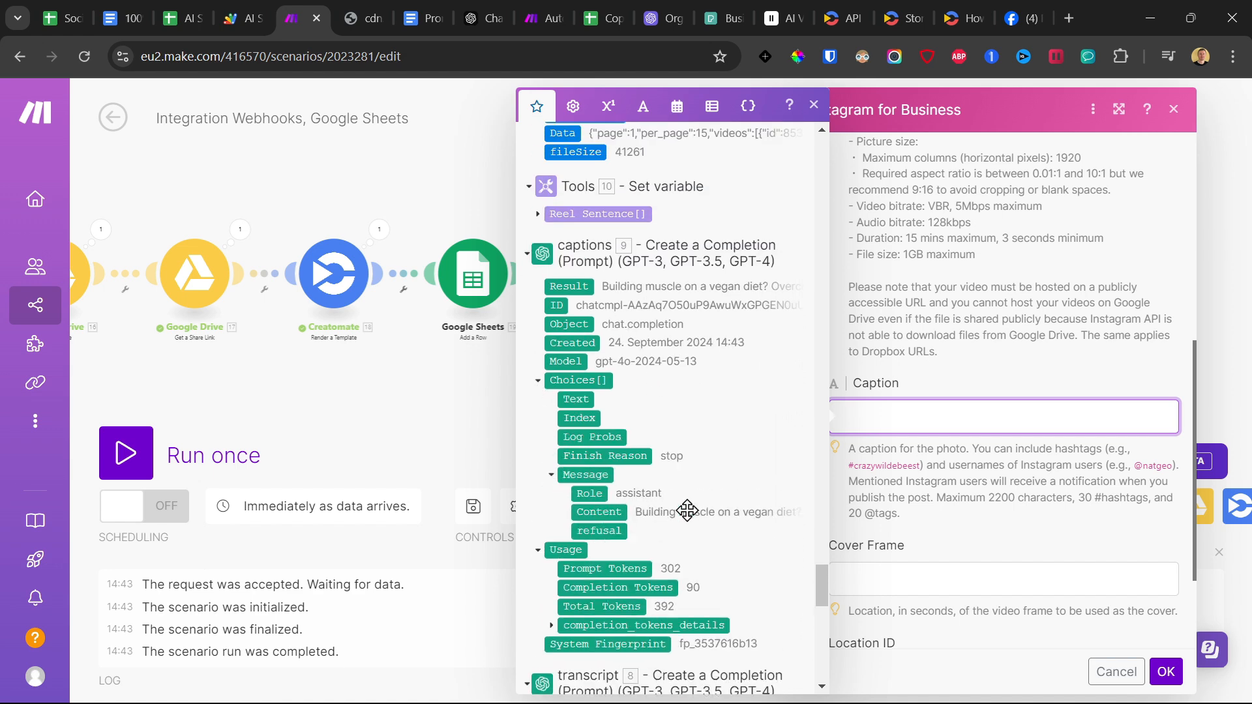
{"action": "left_click_drag", "start_coordinate": [687, 511], "coordinate": [945, 417]}
Set the reel's Cover Frame to 5000 and confirm the Instagram for Business settings.
{"action": "scroll", "coordinate": [912, 433], "scroll_direction": "down", "scroll_amount": 2}
{"action": "left_click", "coordinate": [912, 442]}
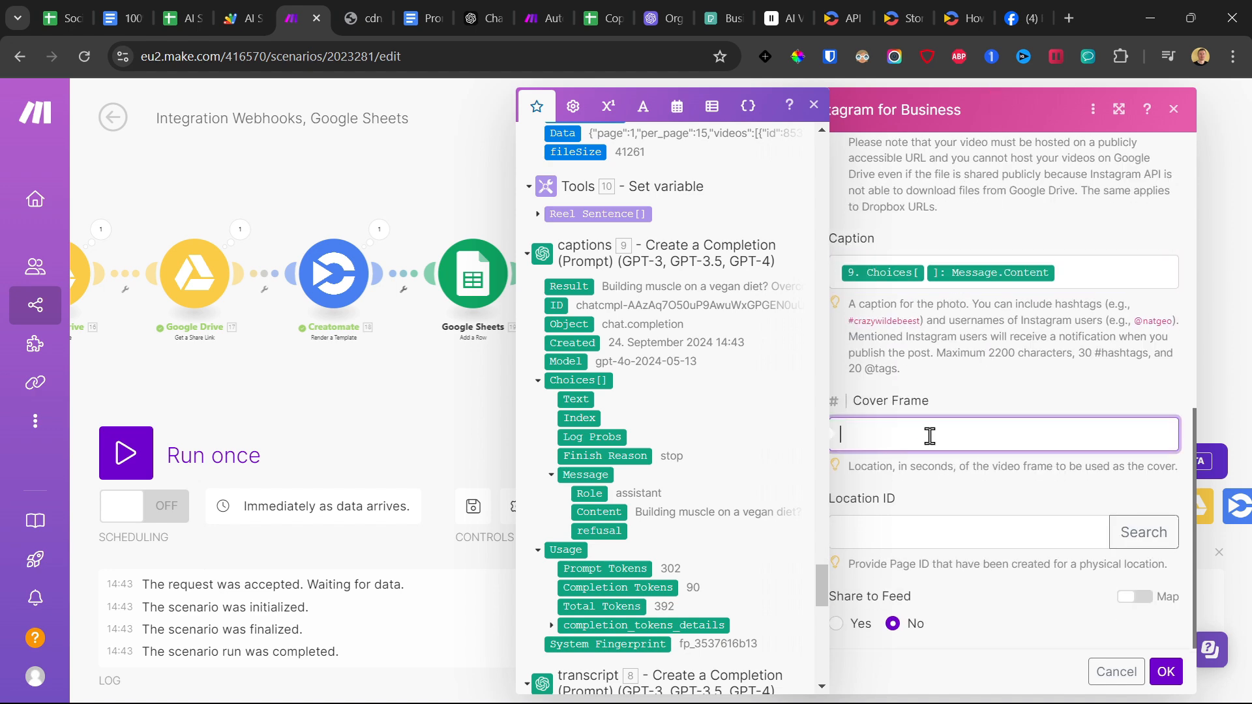
{"action": "type", "text": "5000"}
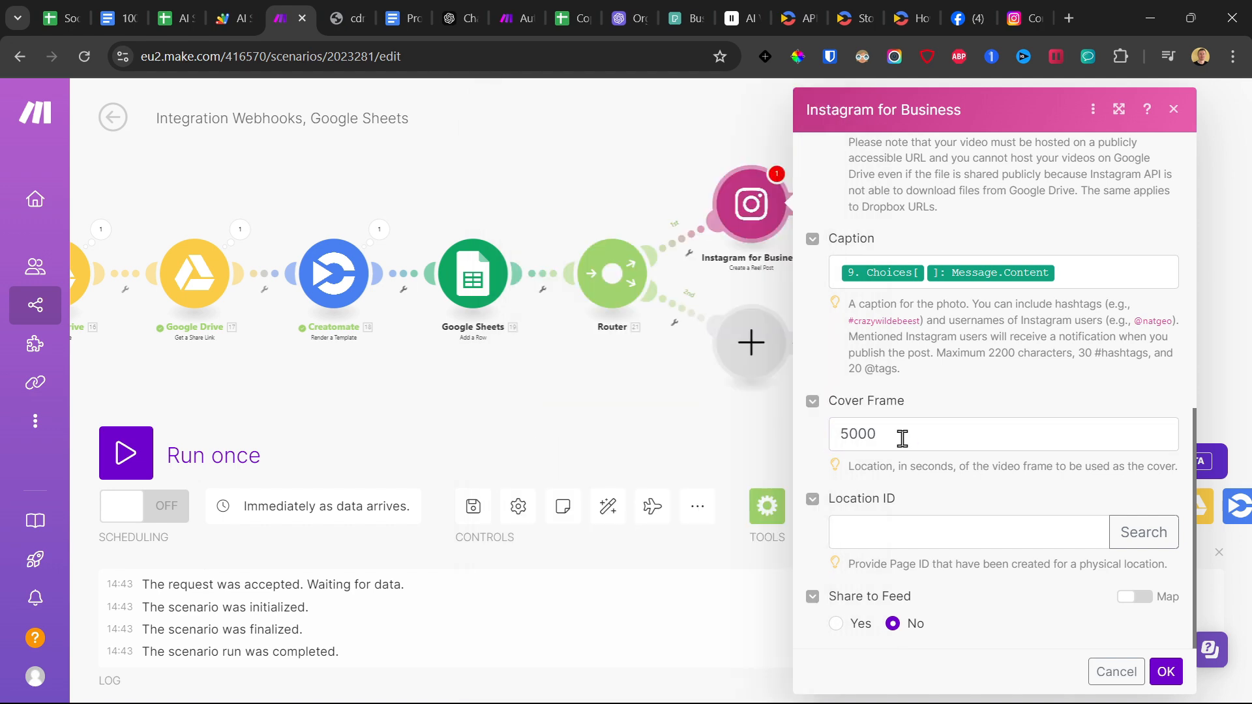
{"action": "left_click_drag", "start_coordinate": [900, 439], "coordinate": [796, 458]}
{"action": "left_click", "coordinate": [1000, 407]}
{"action": "double_click", "coordinate": [843, 433]}
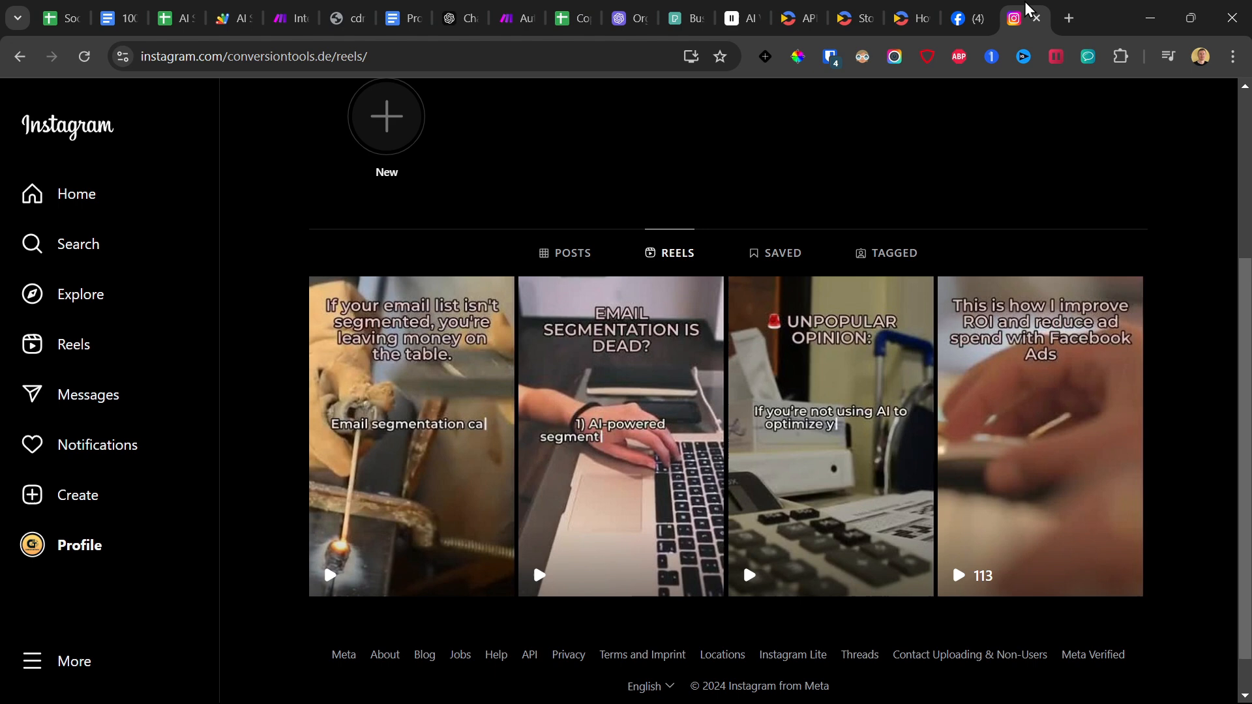
{"action": "left_click", "coordinate": [1020, 6]}
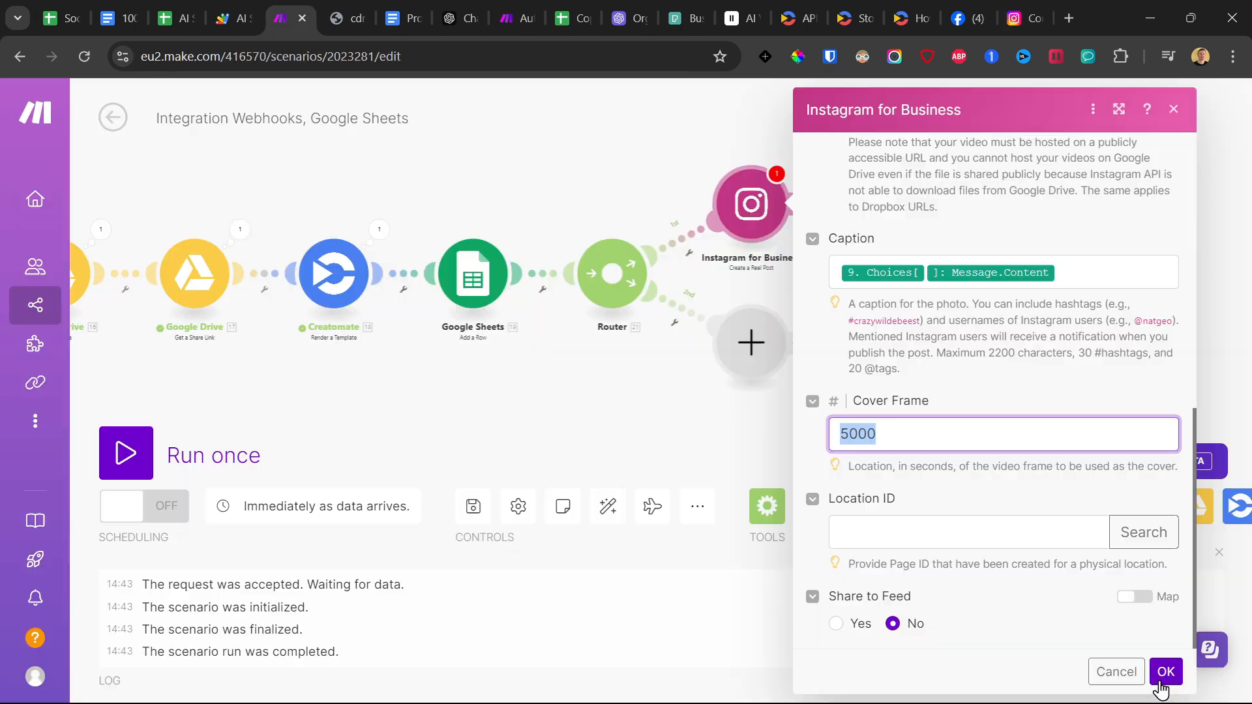
{"action": "left_click", "coordinate": [1162, 671]}
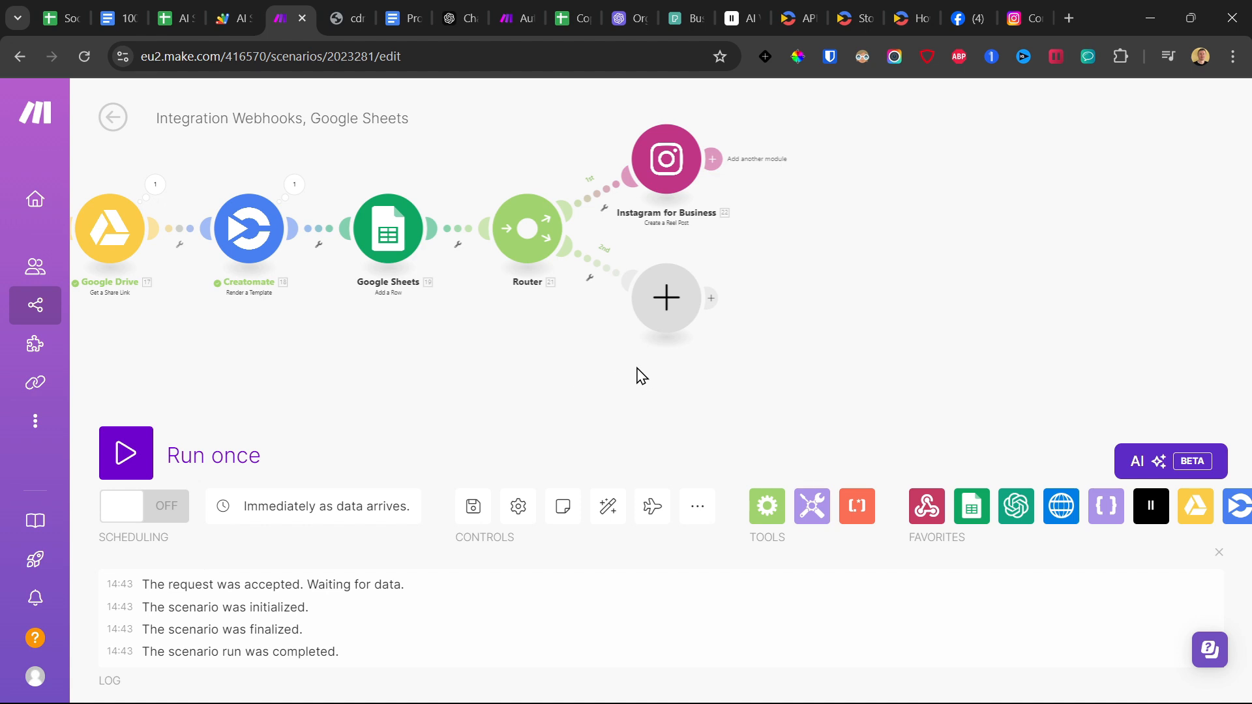
Add a Facebook Pages Upload a Video module to the router's empty route and select the test page.
{"action": "left_click", "coordinate": [664, 298]}
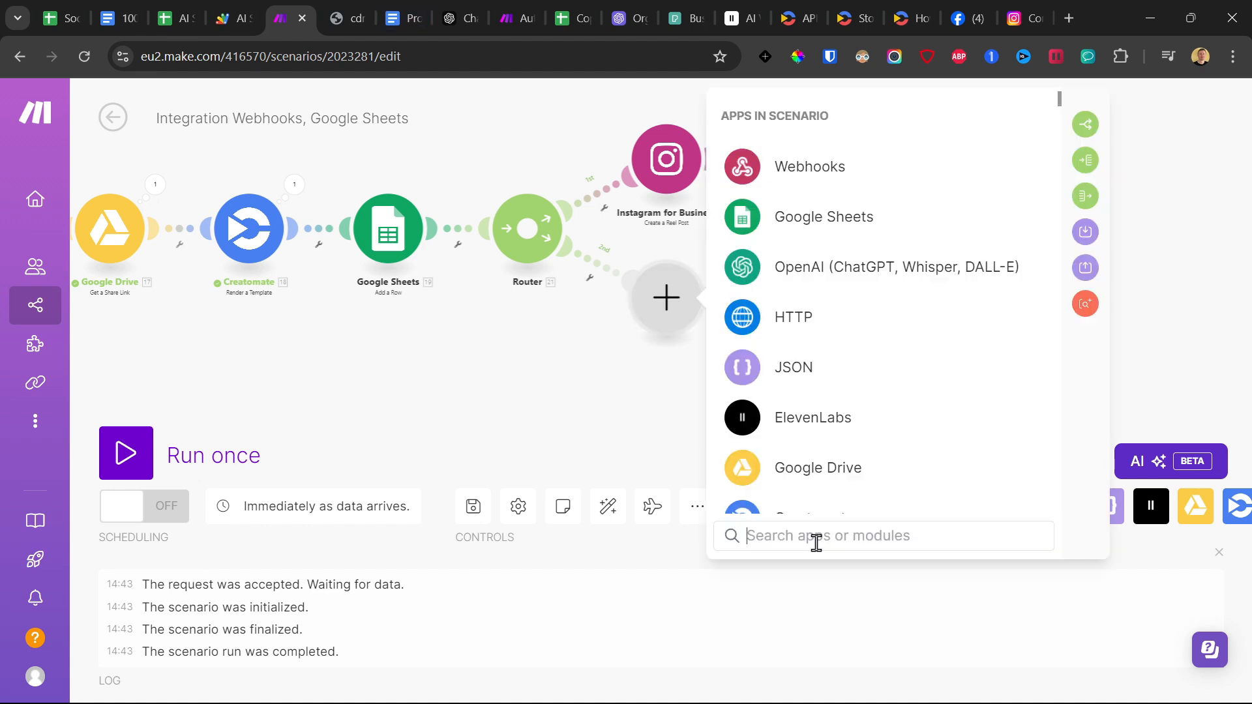
{"action": "type", "text": "face"}
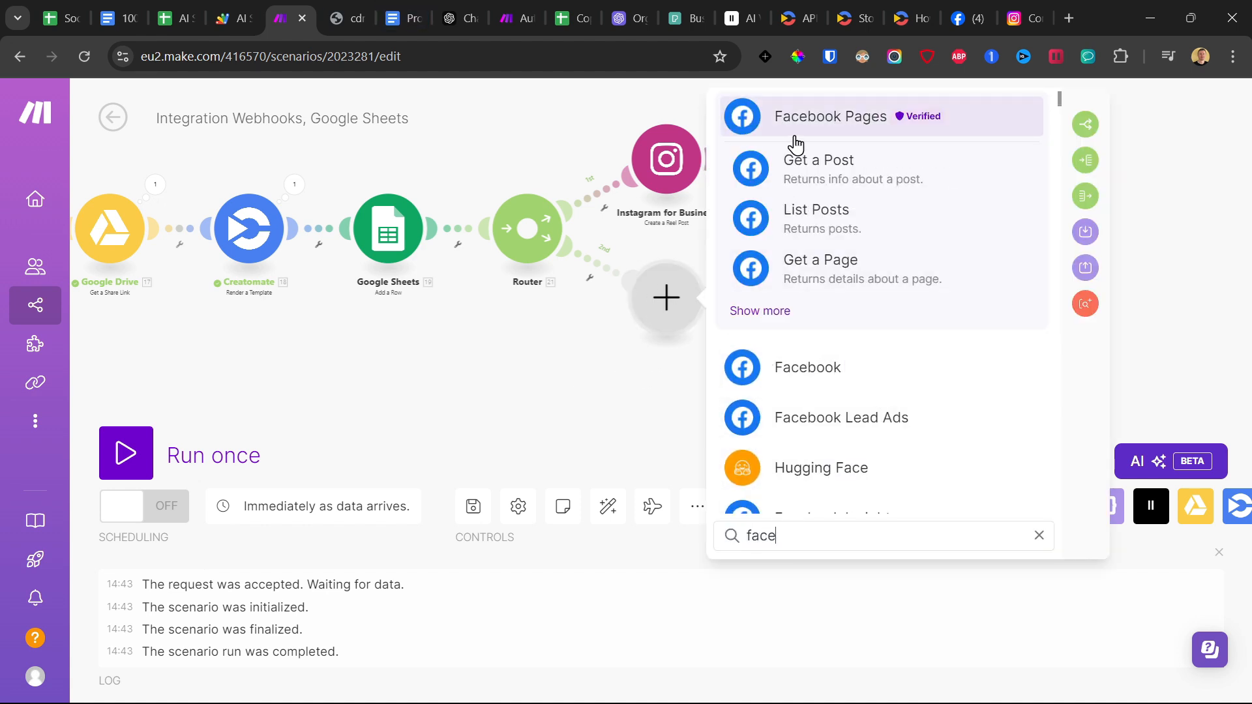
{"action": "left_click", "coordinate": [805, 131]}
{"action": "scroll", "coordinate": [873, 339], "scroll_direction": "down", "scroll_amount": 3}
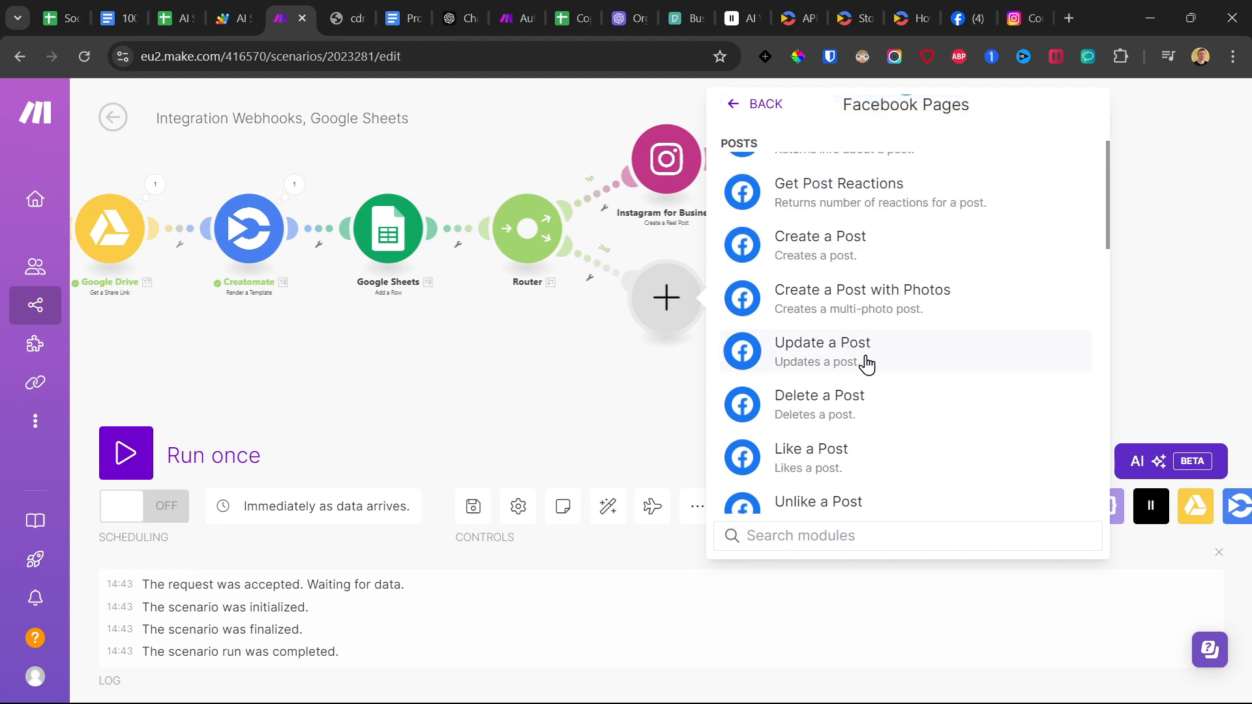
{"action": "scroll", "coordinate": [869, 368], "scroll_direction": "down", "scroll_amount": 4}
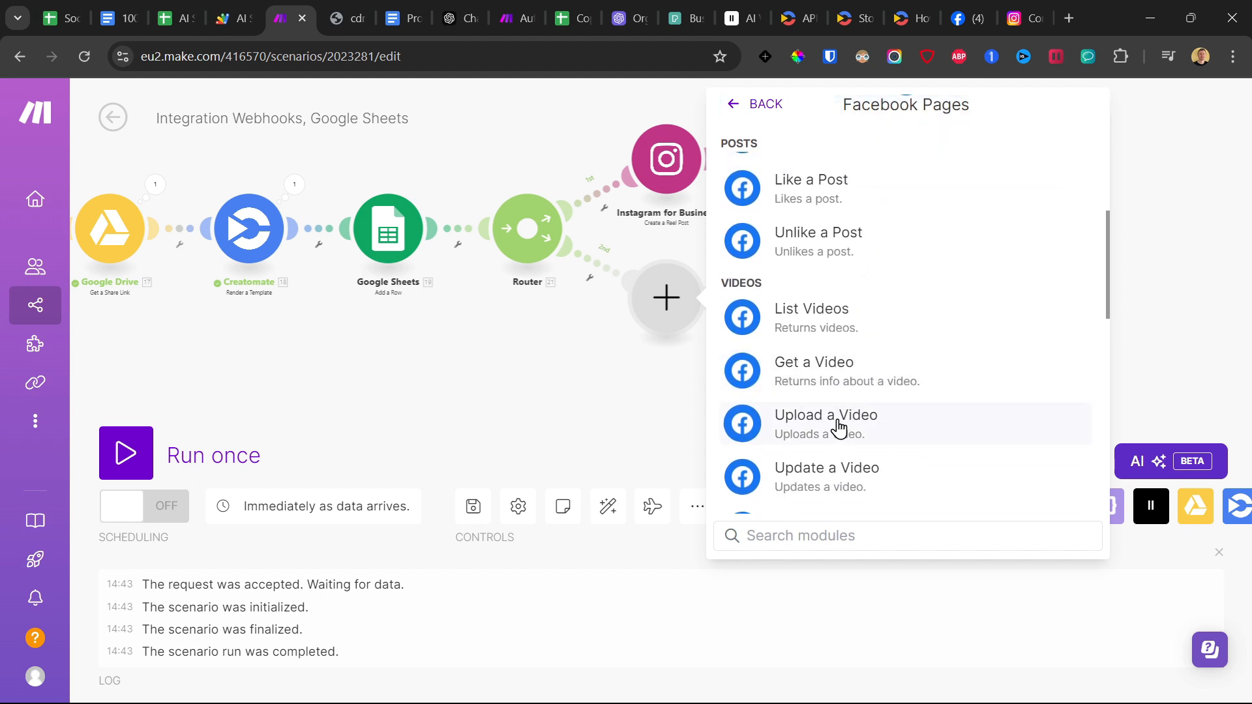
{"action": "left_click", "coordinate": [839, 429]}
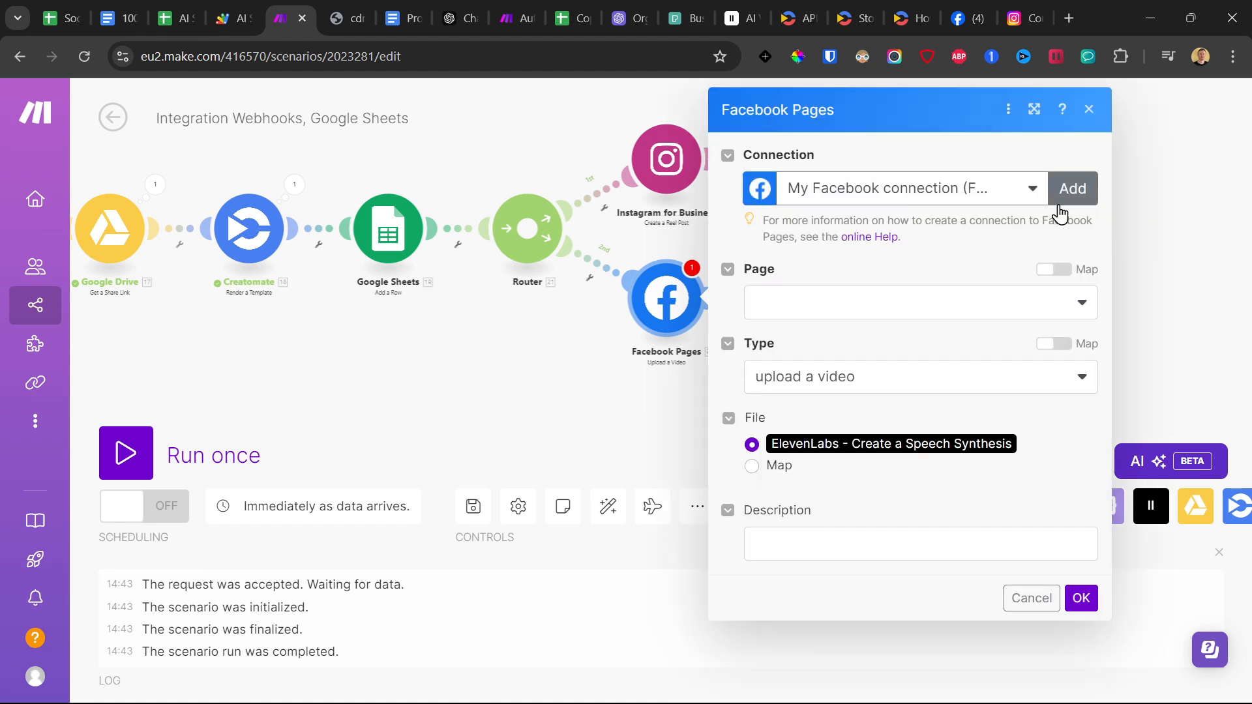
{"action": "left_click", "coordinate": [794, 305]}
{"action": "left_click", "coordinate": [810, 398]}
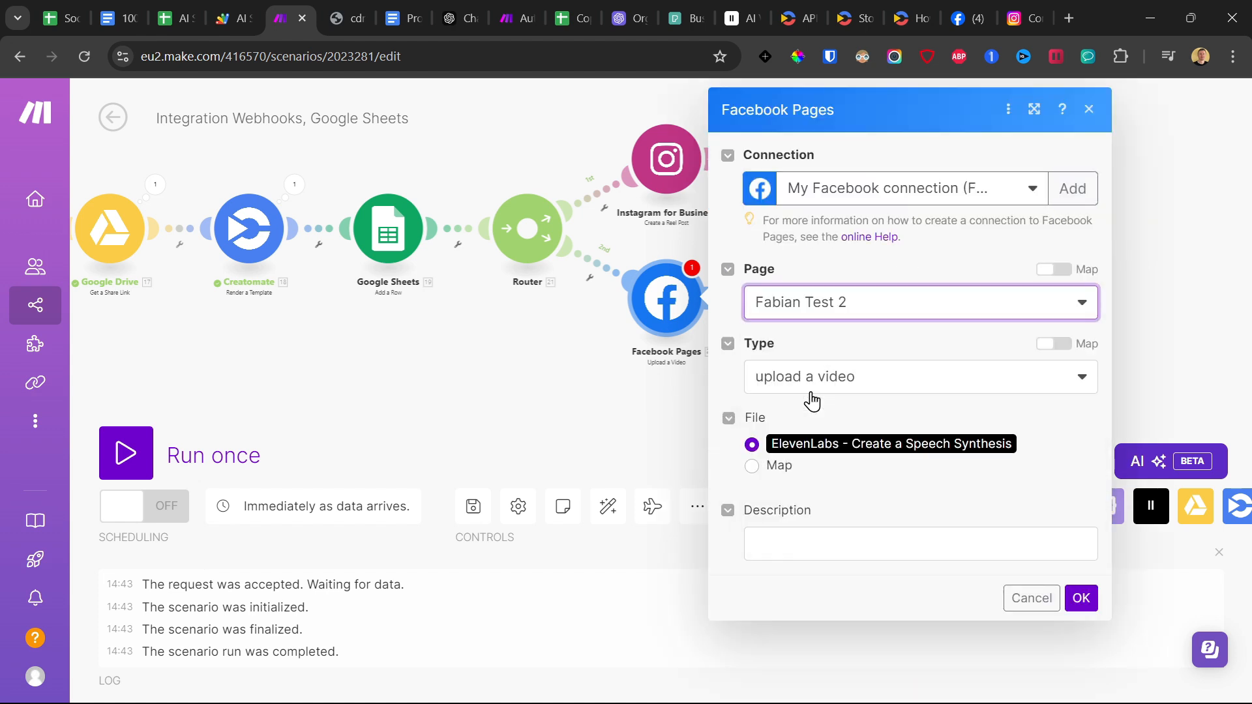
{"action": "left_click", "coordinate": [605, 461]}
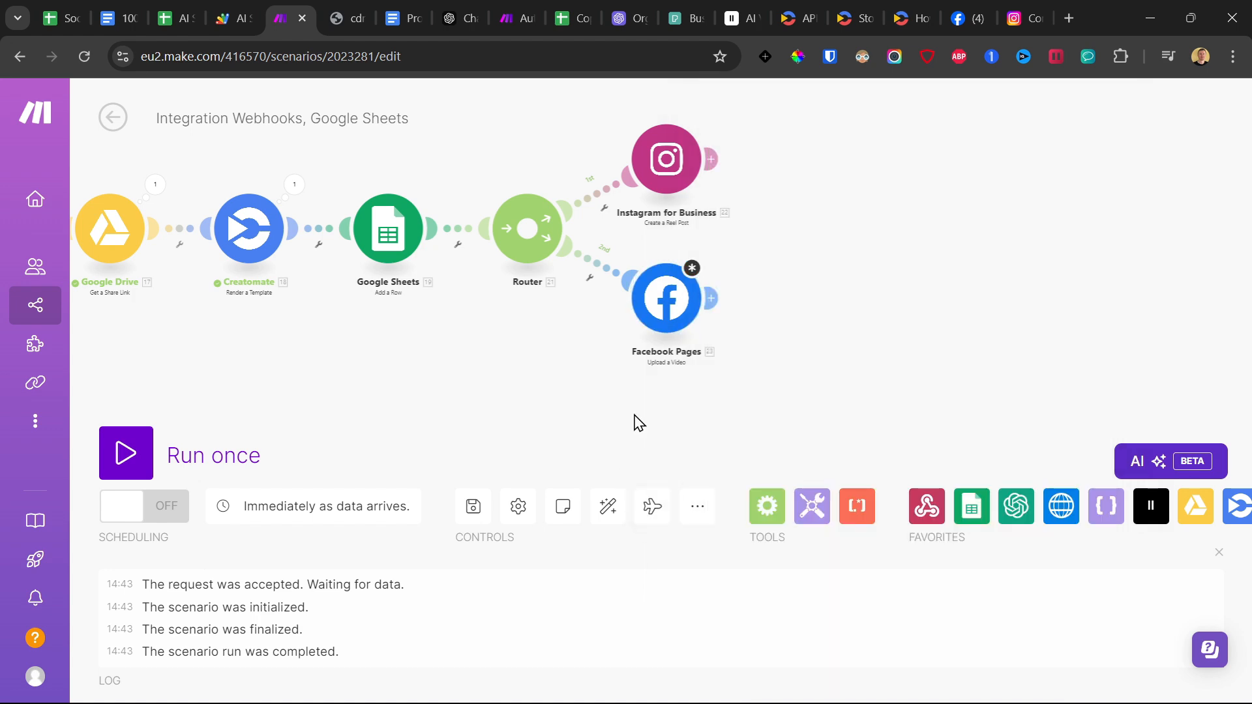
Unlink the Facebook Pages module from the router, set it aside, and add a new empty route.
{"action": "right_click", "coordinate": [599, 269]}
{"action": "left_click", "coordinate": [635, 318]}
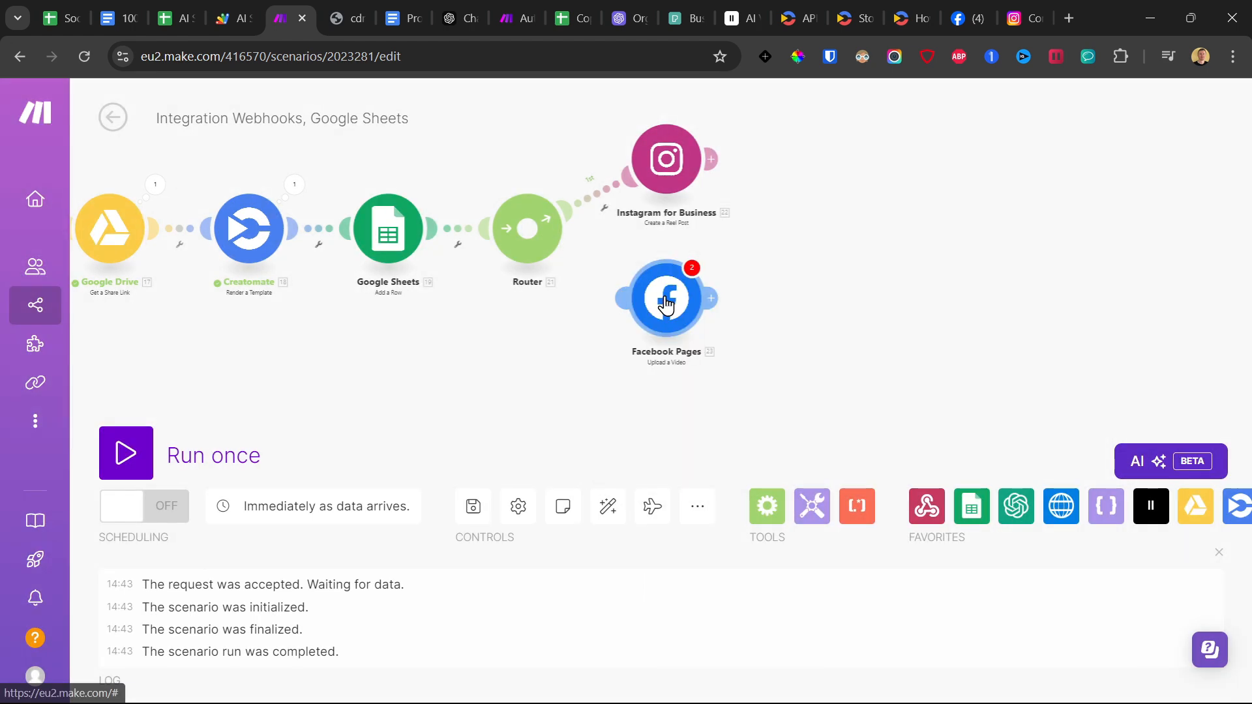
{"action": "left_click", "coordinate": [548, 247]}
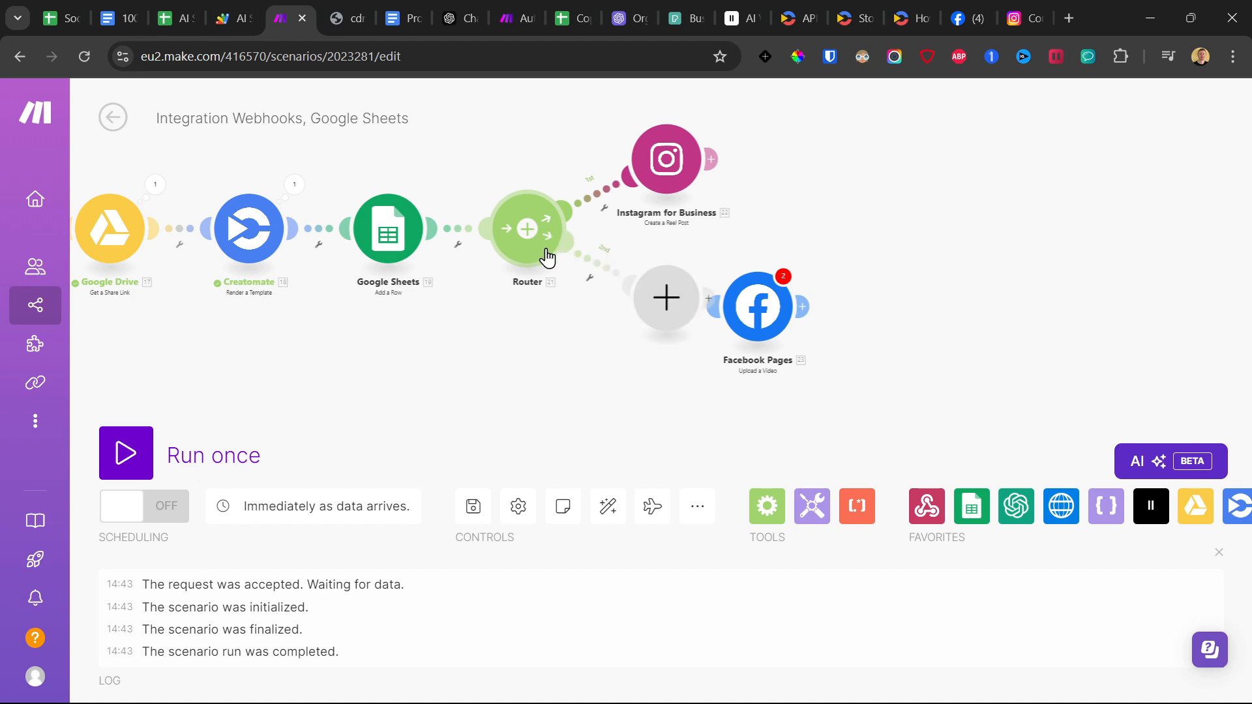
Add an HTTP Get a file module to the router's empty route, with Creatomate's URL mapped as its URL.
{"action": "left_click", "coordinate": [671, 303]}
{"action": "left_click", "coordinate": [788, 317]}
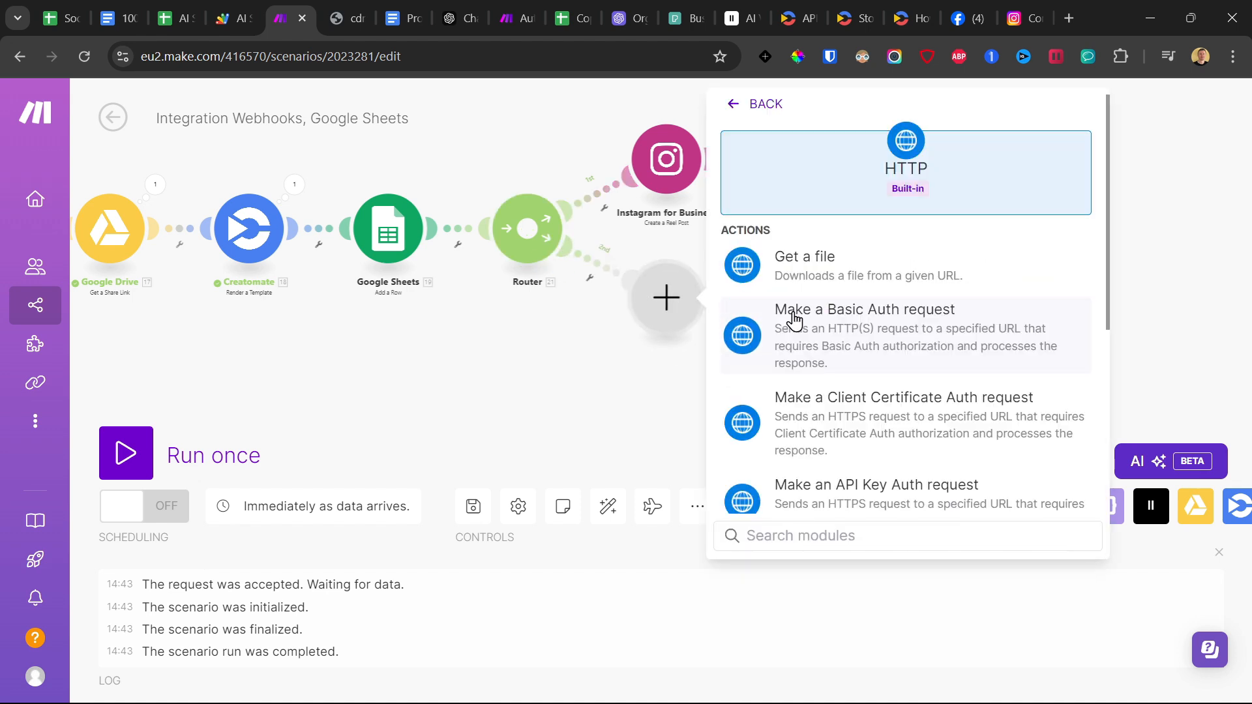
{"action": "left_click", "coordinate": [811, 264]}
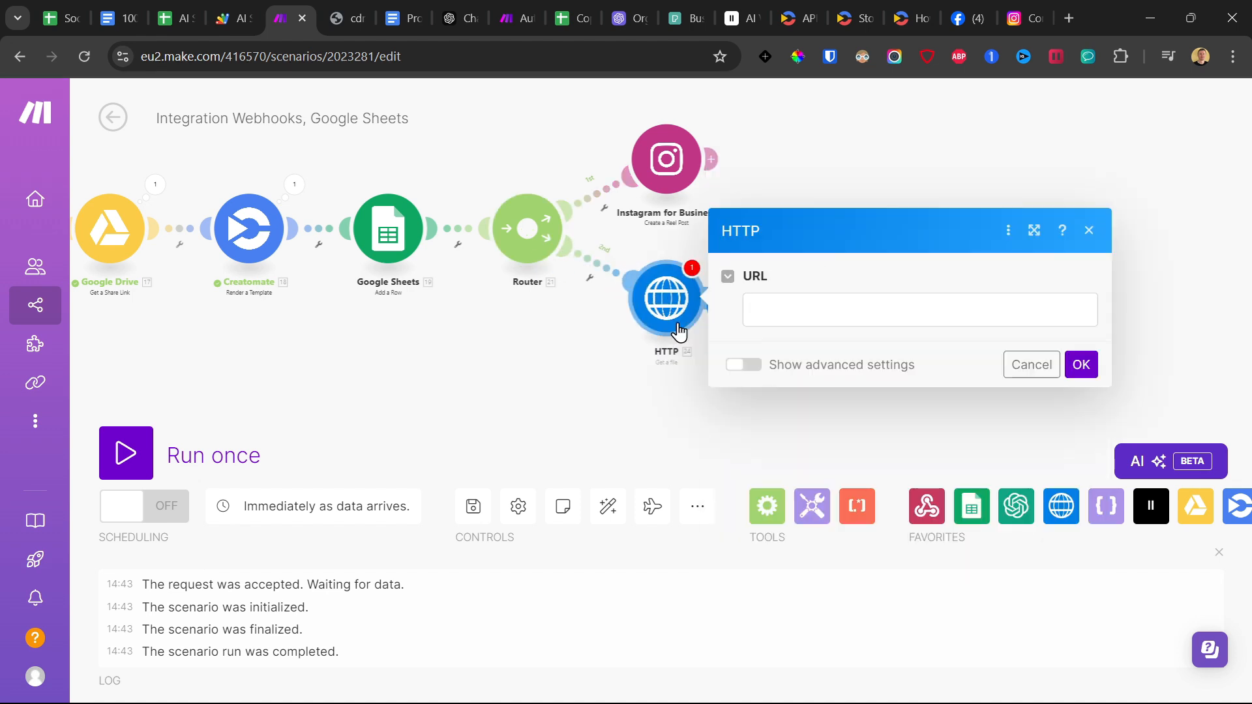
{"action": "left_click", "coordinate": [810, 304]}
{"action": "scroll", "coordinate": [479, 408], "scroll_direction": "down", "scroll_amount": 2}
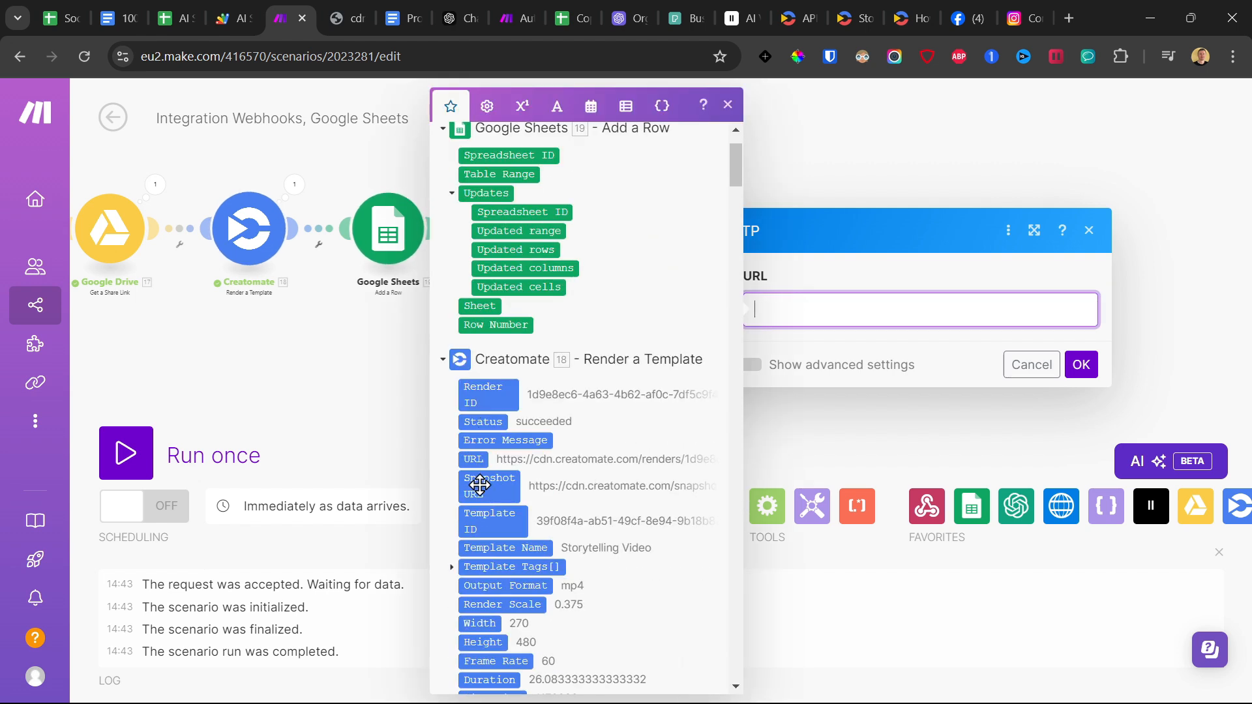
{"action": "left_click", "coordinate": [473, 459]}
{"action": "key", "text": "Return"}
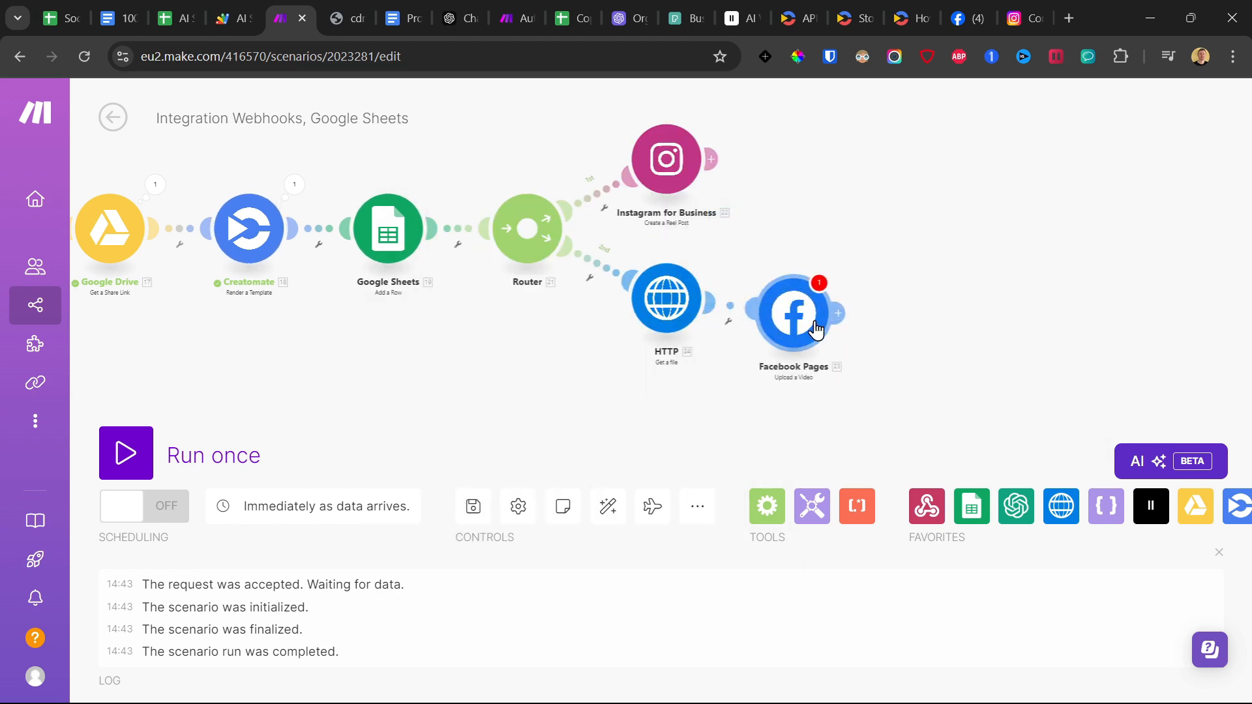
Link the HTTP module to the detached Facebook Pages module and save the scenario.
{"action": "left_click", "coordinate": [833, 316]}
{"action": "left_click", "coordinate": [743, 384]}
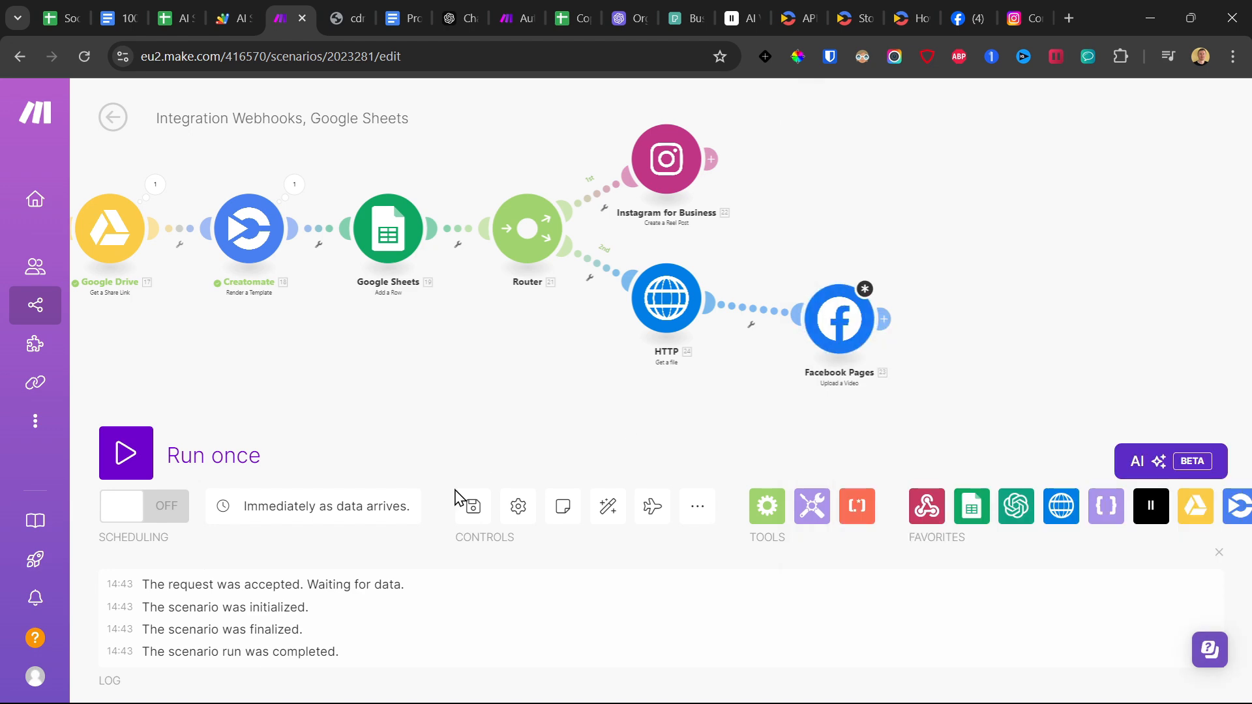
{"action": "left_click", "coordinate": [472, 506]}
{"action": "left_click", "coordinate": [766, 580]}
Unlink the Facebook Pages module from the HTTP module and delete it.
{"action": "left_click", "coordinate": [837, 319]}
{"action": "right_click", "coordinate": [749, 319]}
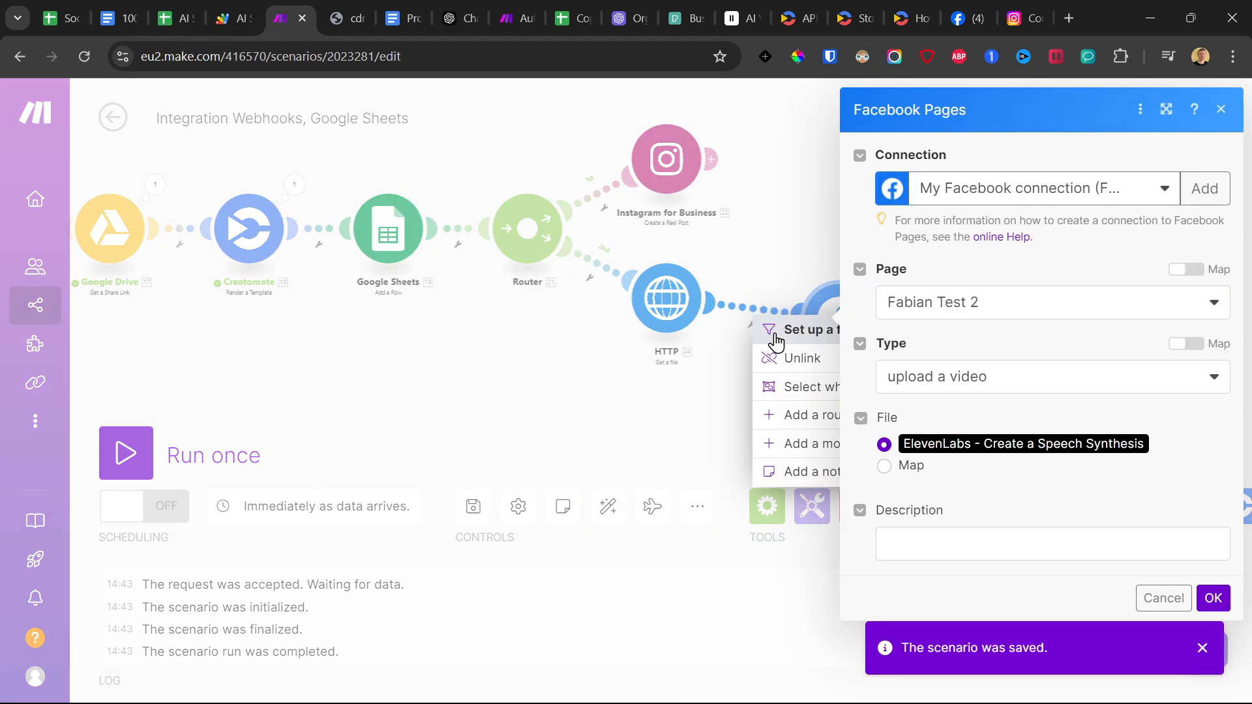
{"action": "left_click", "coordinate": [799, 358]}
{"action": "left_click_drag", "start_coordinate": [715, 301], "coordinate": [820, 339]}
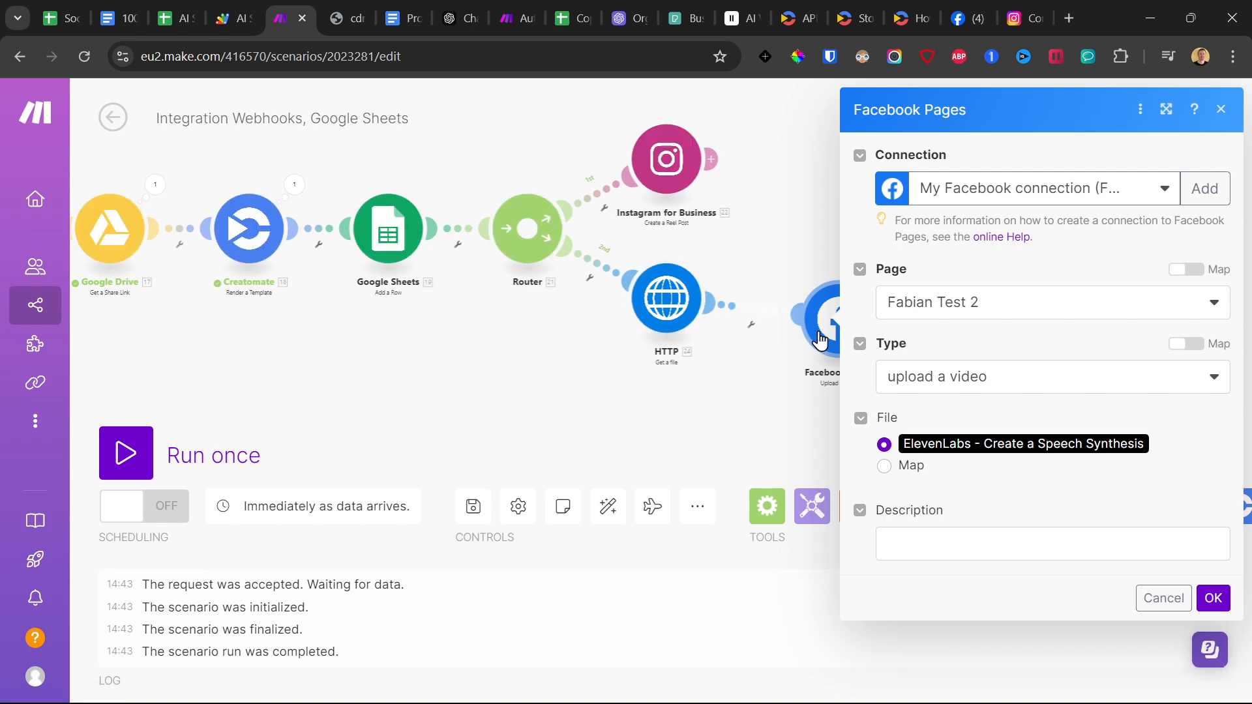
{"action": "left_click", "coordinate": [813, 322]}
{"action": "right_click", "coordinate": [829, 318]}
{"action": "left_click", "coordinate": [876, 522]}
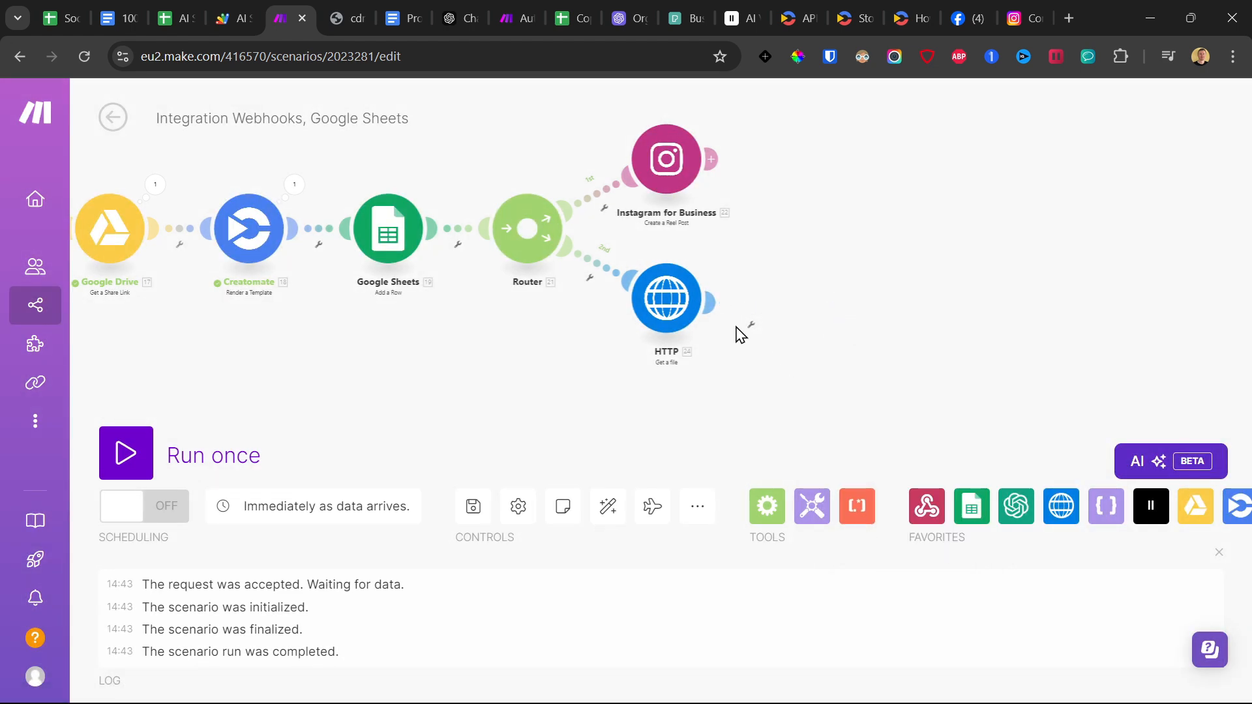
Add a Facebook Pages Upload a Video module after the HTTP Get a file module.
{"action": "left_click", "coordinate": [717, 298]}
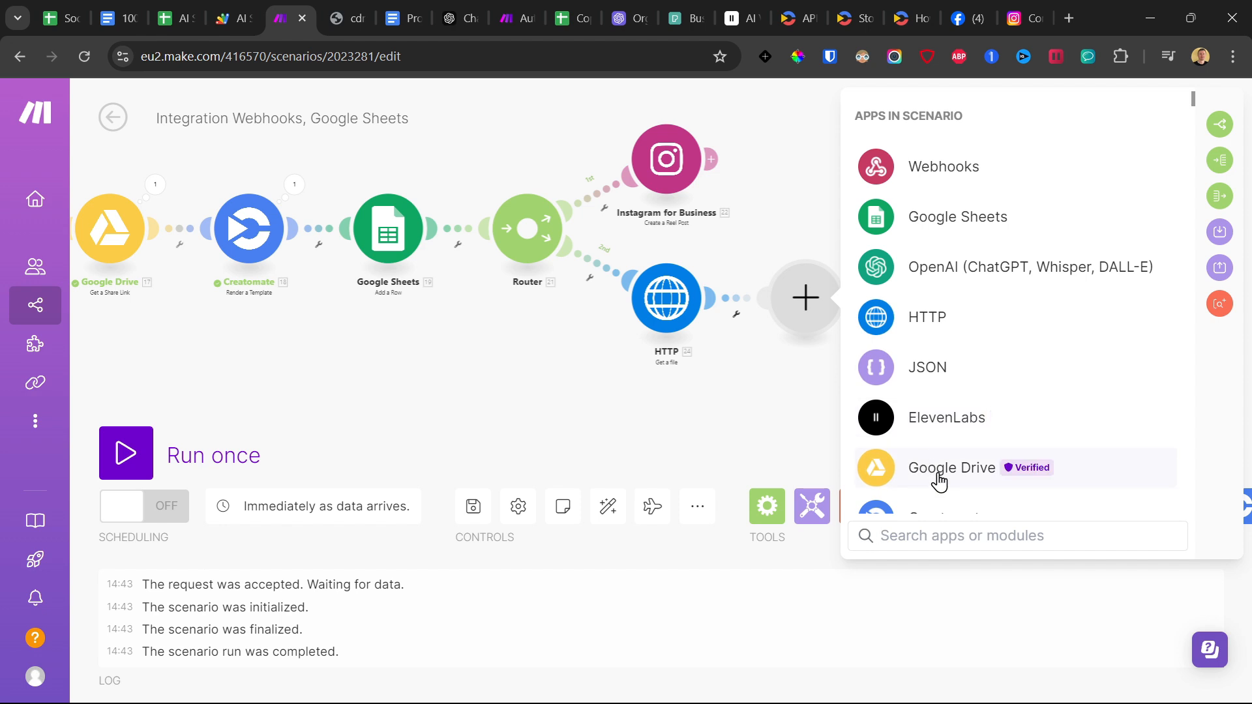
{"action": "scroll", "coordinate": [916, 380], "scroll_direction": "down", "scroll_amount": 1}
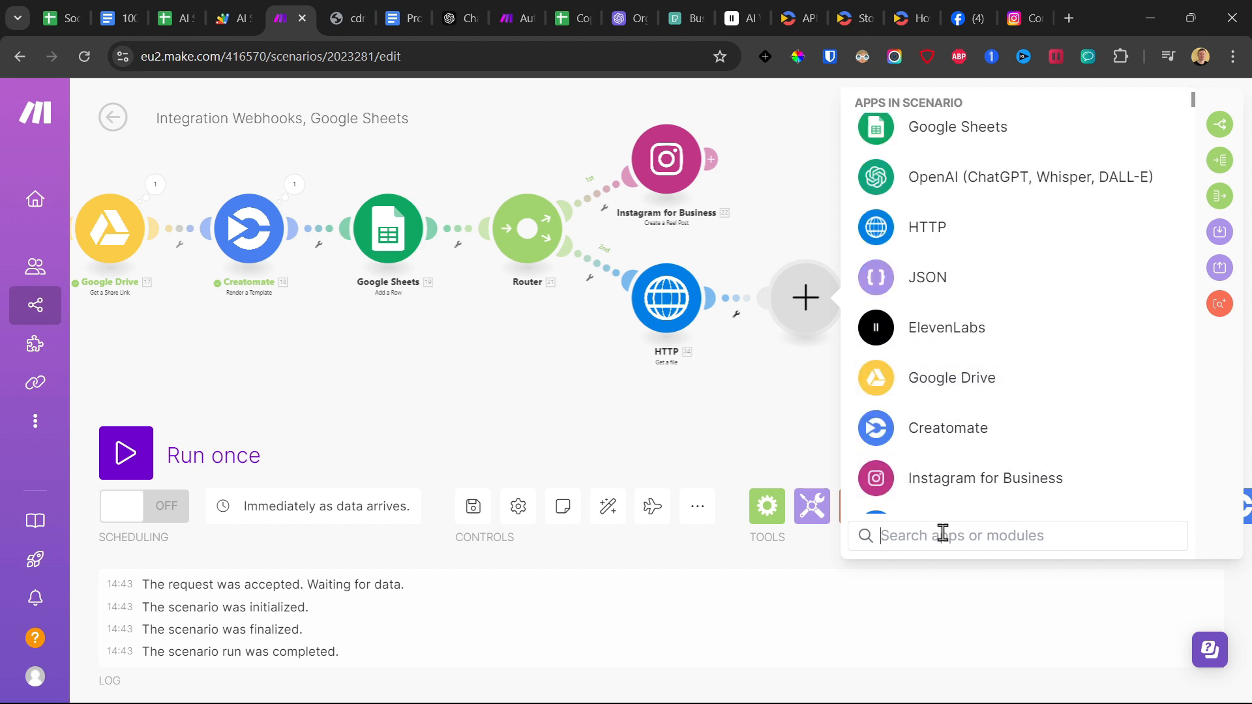
{"action": "type", "text": "fac"}
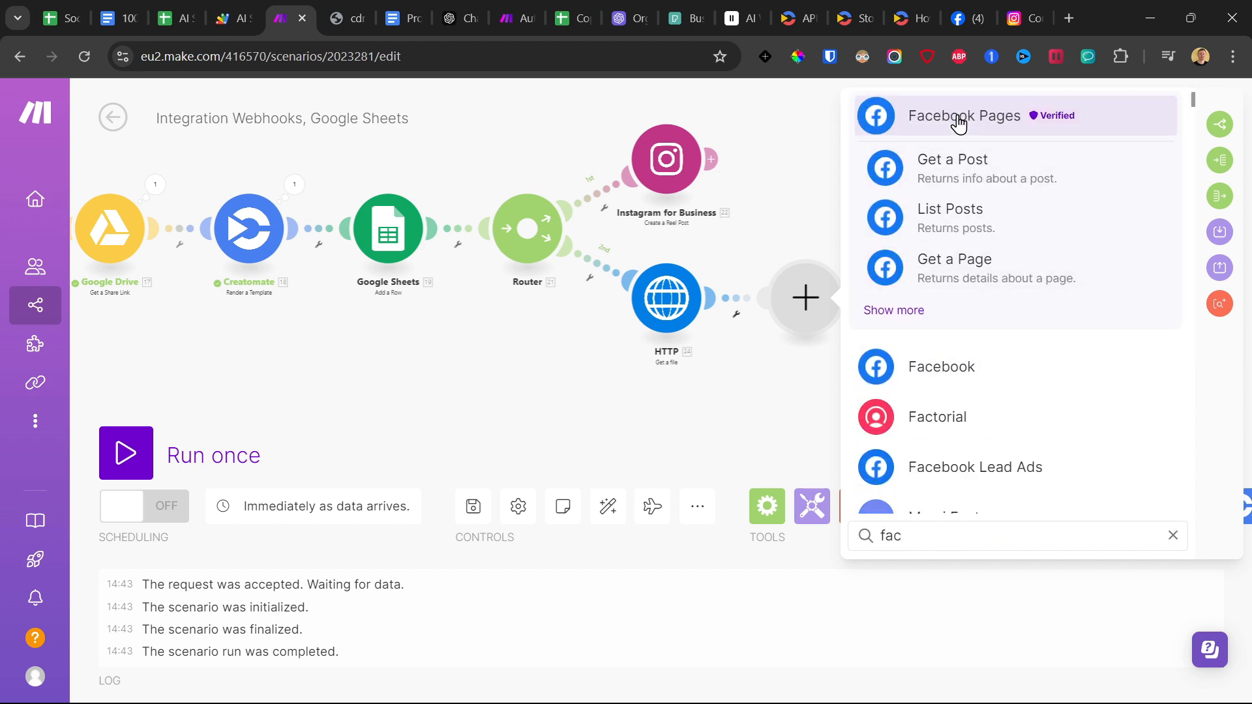
{"action": "left_click", "coordinate": [959, 124]}
{"action": "scroll", "coordinate": [1021, 388], "scroll_direction": "down", "scroll_amount": 2}
{"action": "scroll", "coordinate": [955, 411], "scroll_direction": "down", "scroll_amount": 2}
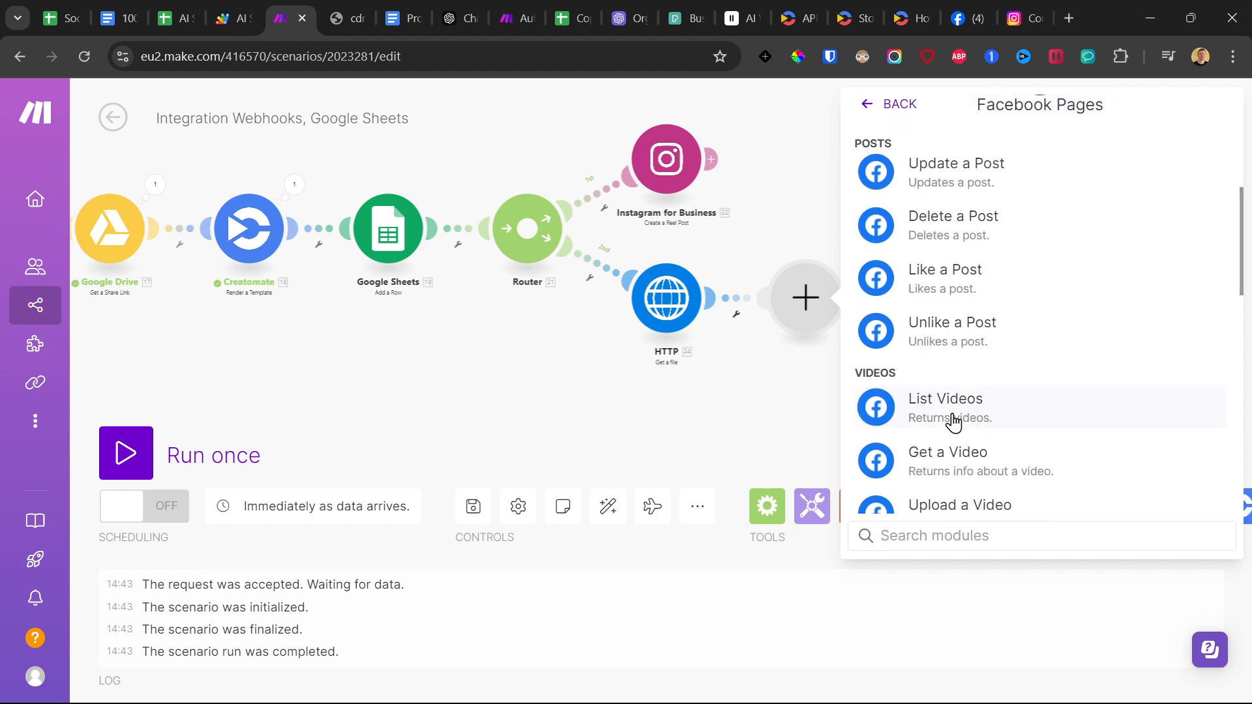
{"action": "scroll", "coordinate": [953, 422], "scroll_direction": "down", "scroll_amount": 2}
{"action": "left_click", "coordinate": [942, 417]}
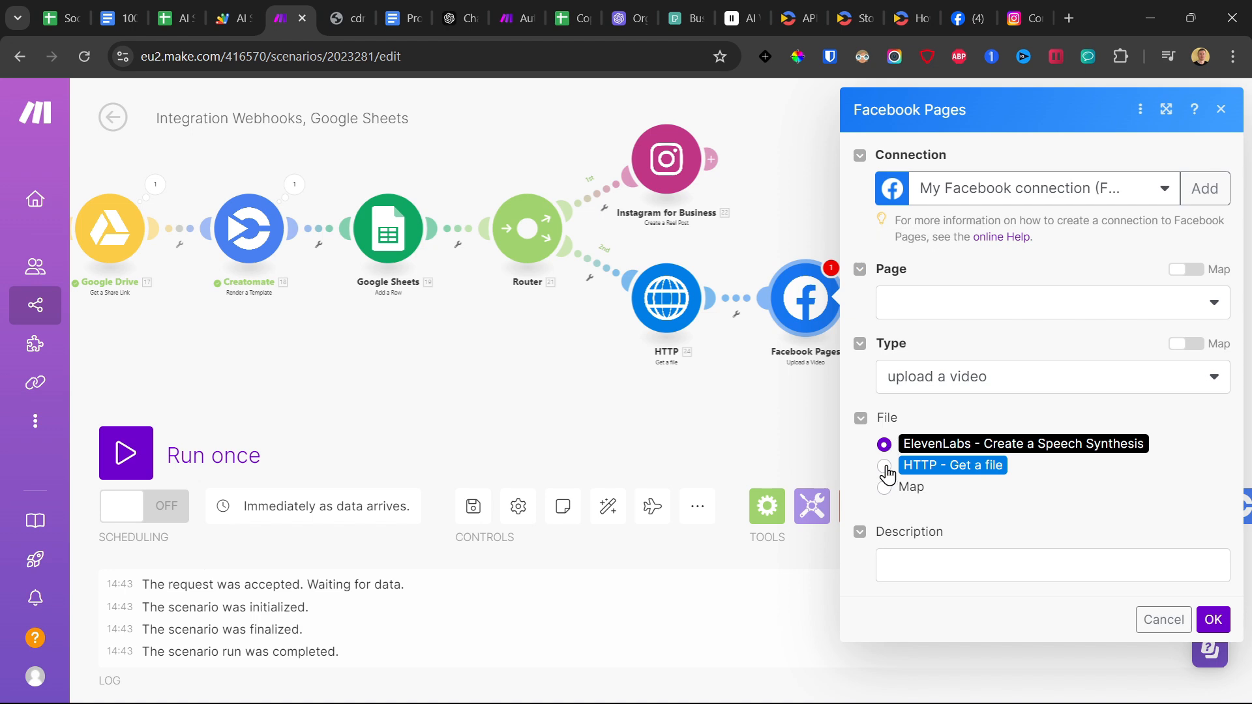
Set up the Facebook upload with the second test page, the HTTP - Get a file output, and the captions completion's Message Content as description.
{"action": "left_click", "coordinate": [922, 299]}
{"action": "left_click", "coordinate": [936, 394]}
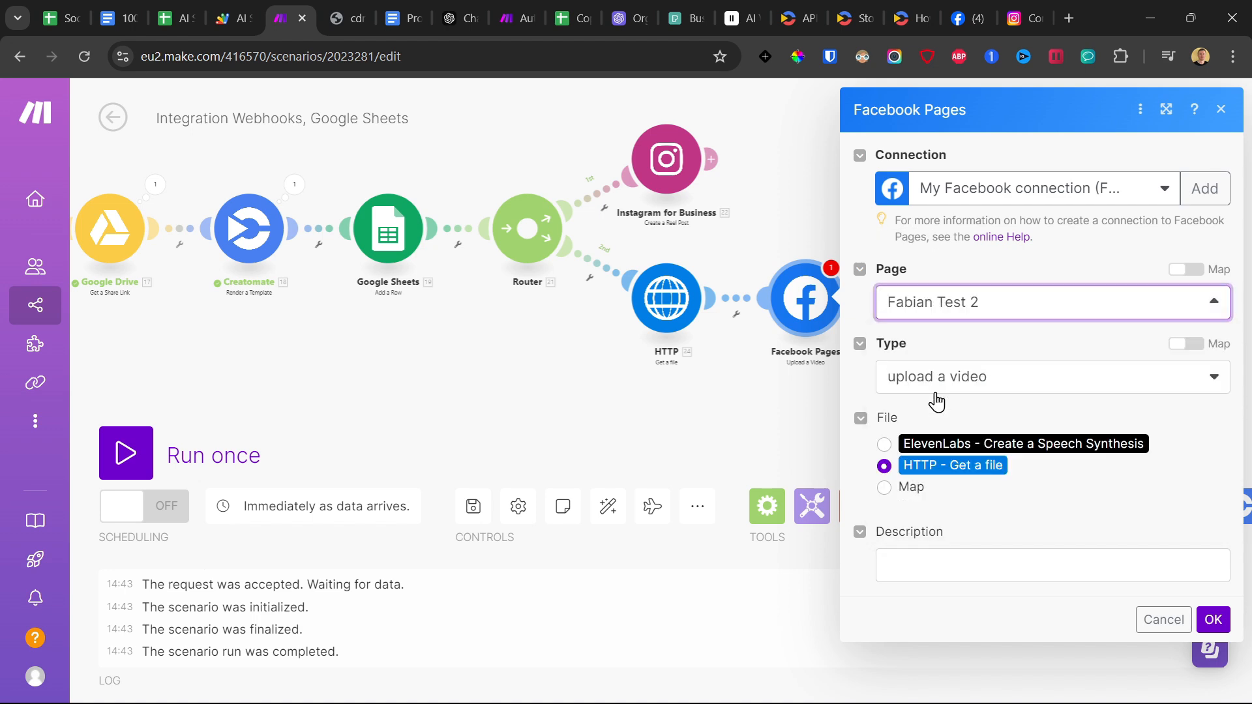
{"action": "left_click", "coordinate": [922, 559]}
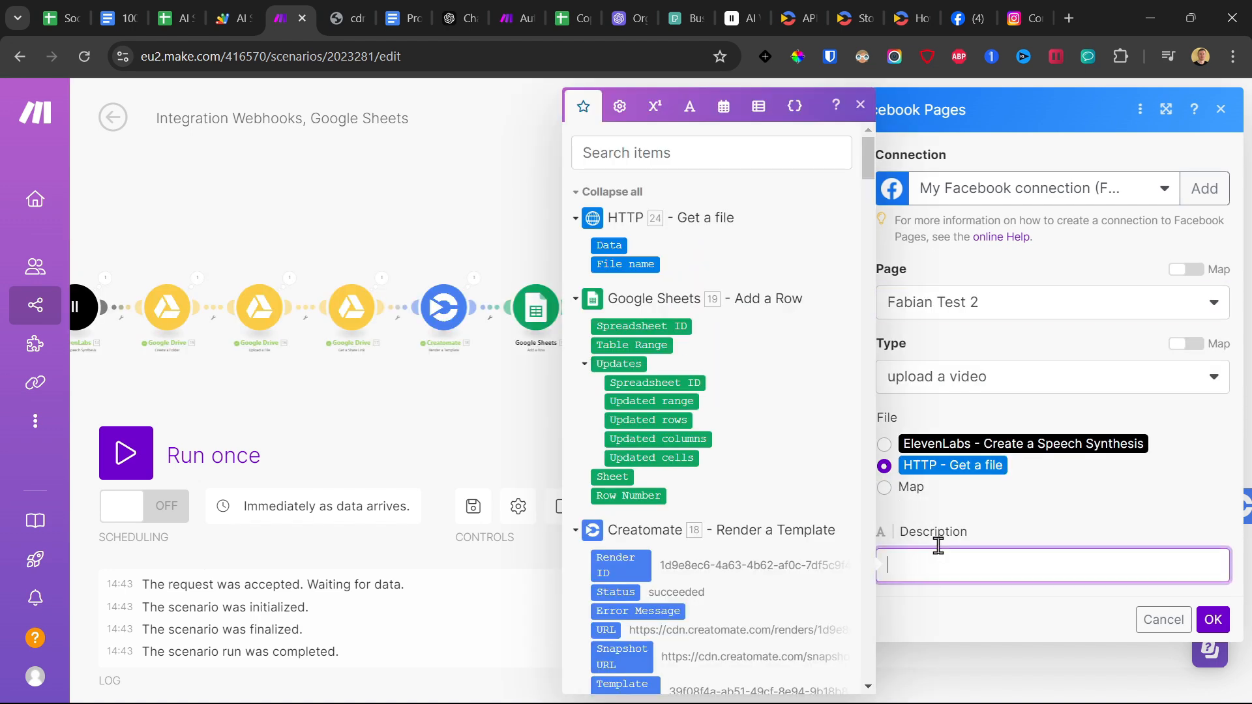
{"action": "scroll", "coordinate": [722, 412], "scroll_direction": "down", "scroll_amount": 20}
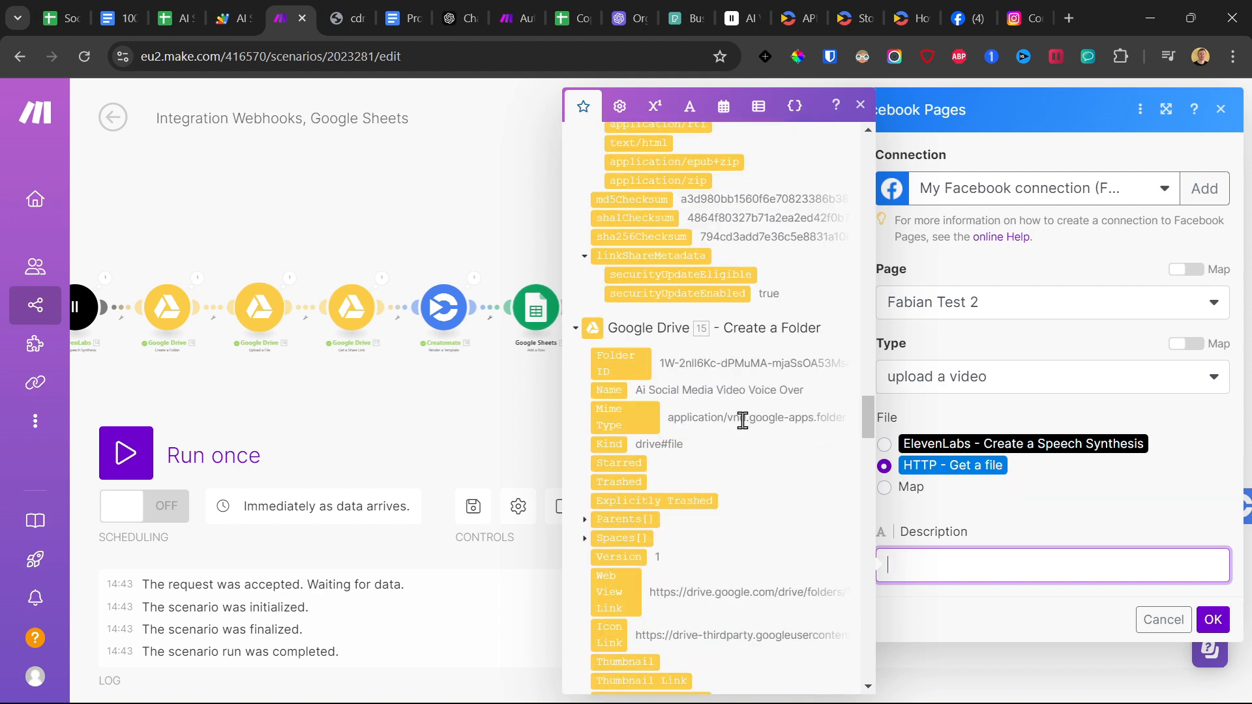
{"action": "scroll", "coordinate": [724, 430], "scroll_direction": "down", "scroll_amount": 15}
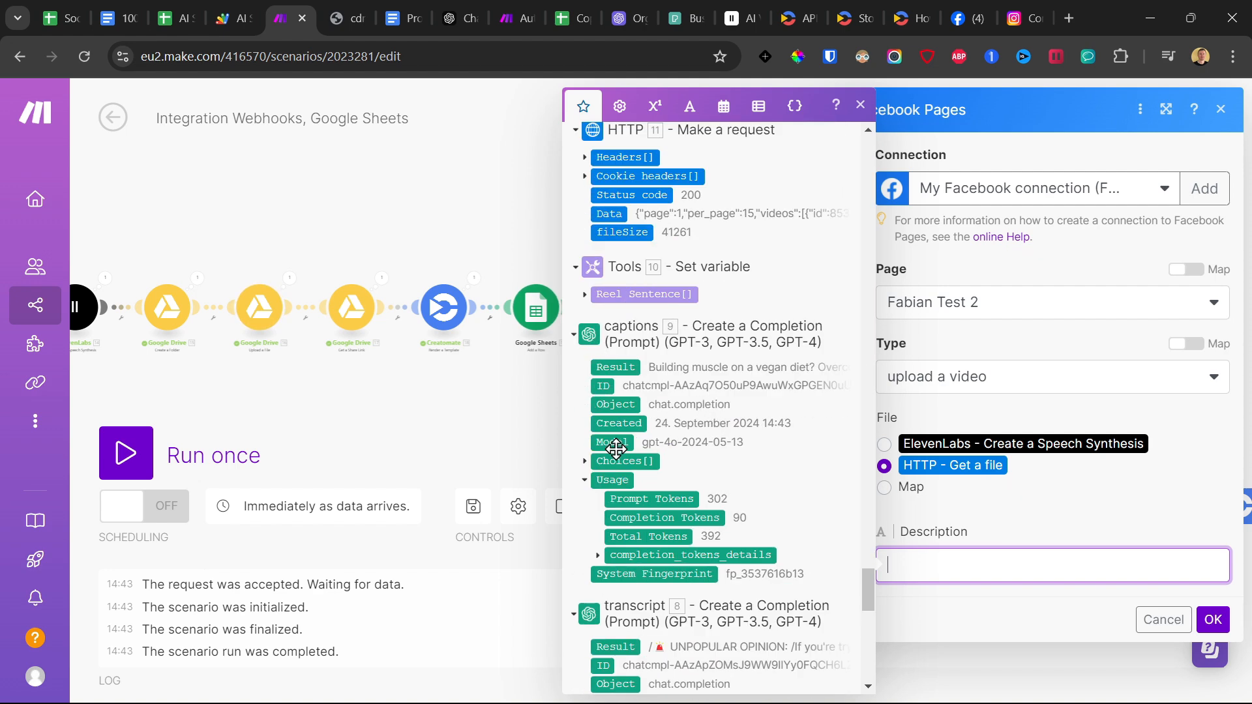
{"action": "left_click", "coordinate": [584, 462]}
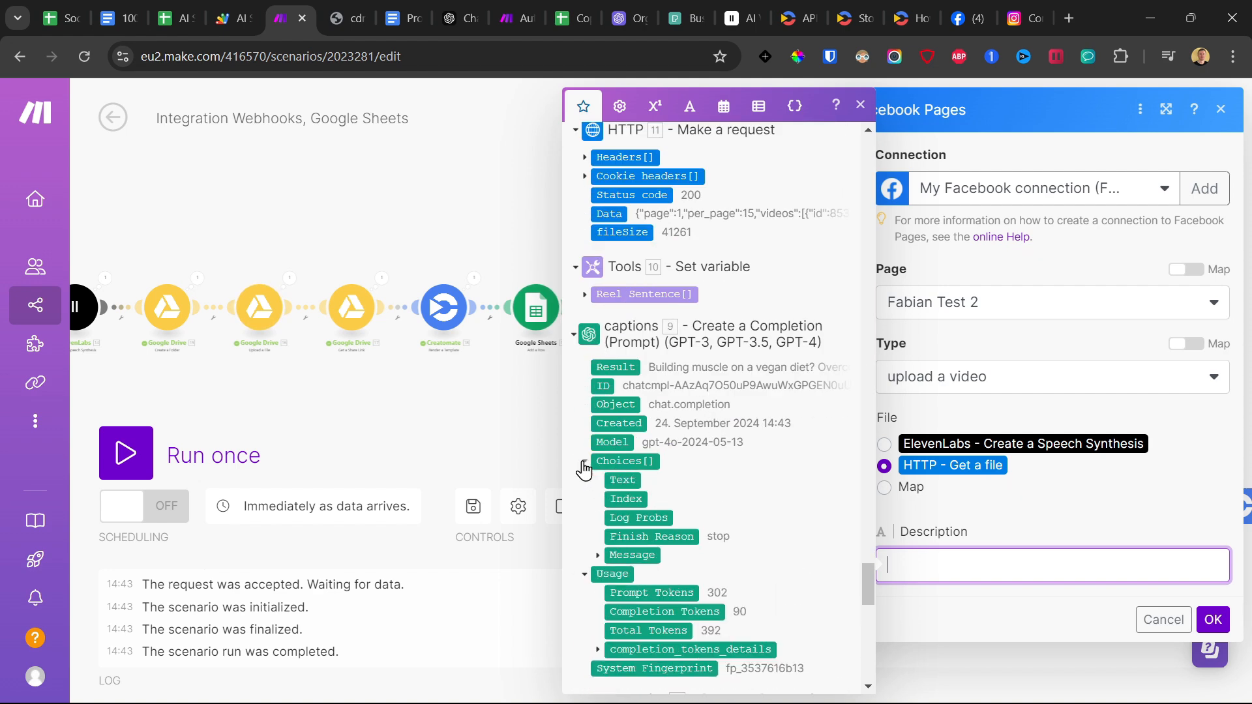
{"action": "left_click", "coordinate": [598, 556]}
{"action": "left_click_drag", "start_coordinate": [635, 592], "coordinate": [1043, 564]}
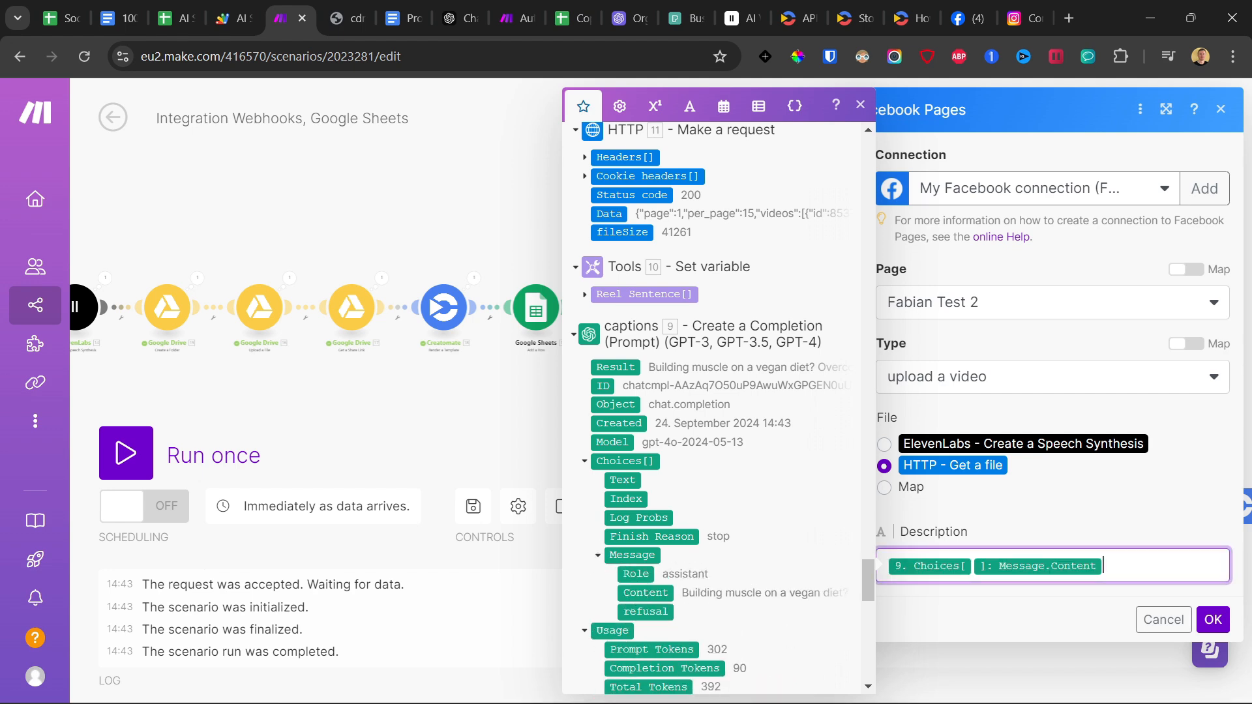
{"action": "left_click", "coordinate": [1212, 619]}
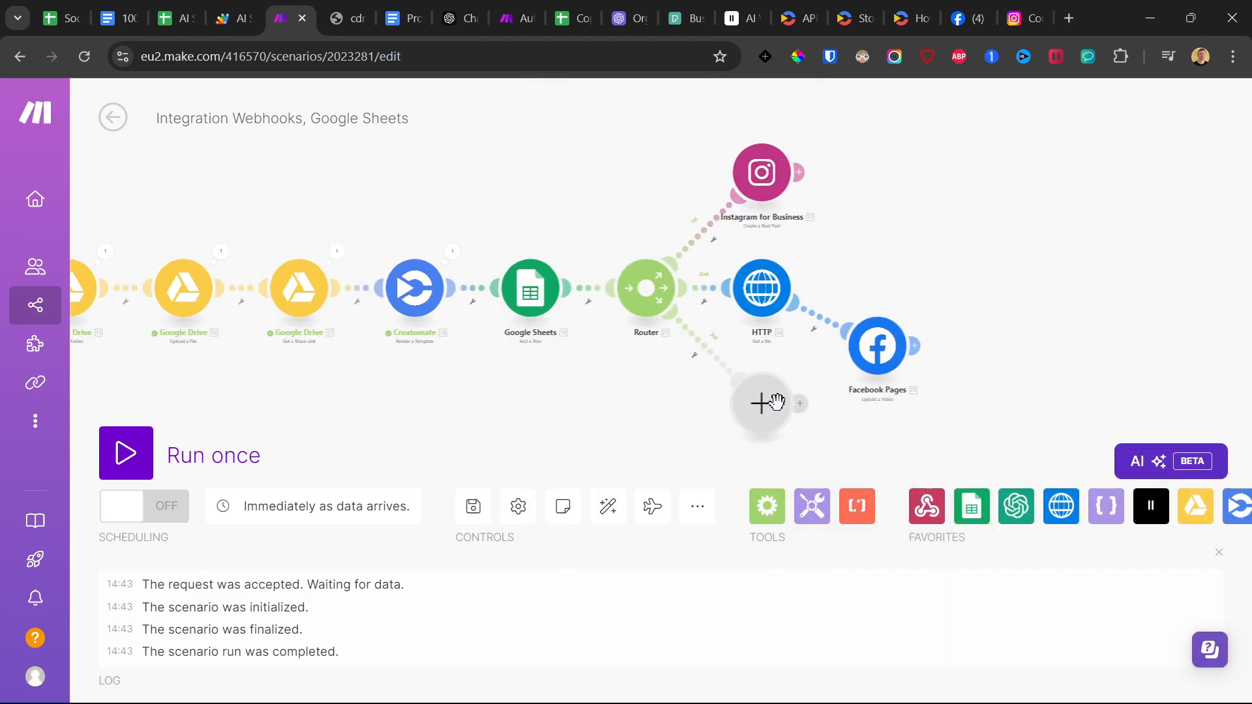
Add an HTTP Get a file module on a third router route, with Creatomate's URL mapped as its URL.
{"action": "left_click", "coordinate": [779, 417]}
{"action": "left_click", "coordinate": [882, 397]}
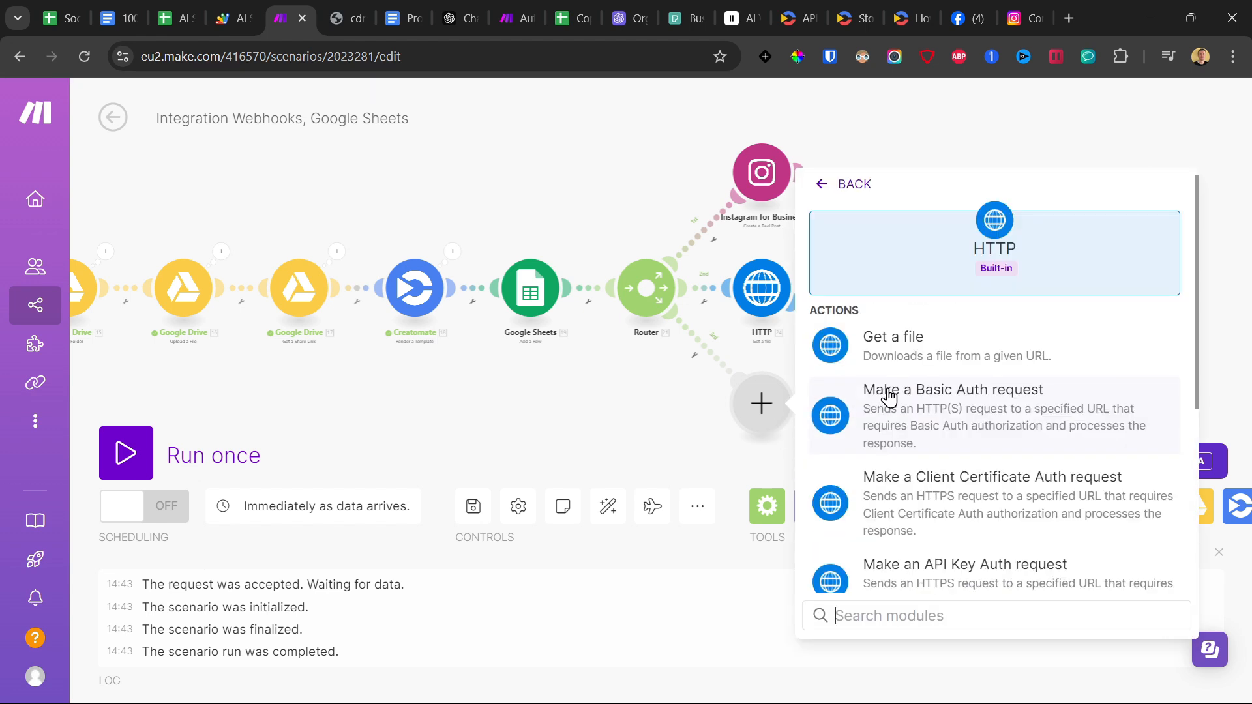
{"action": "left_click", "coordinate": [893, 342]}
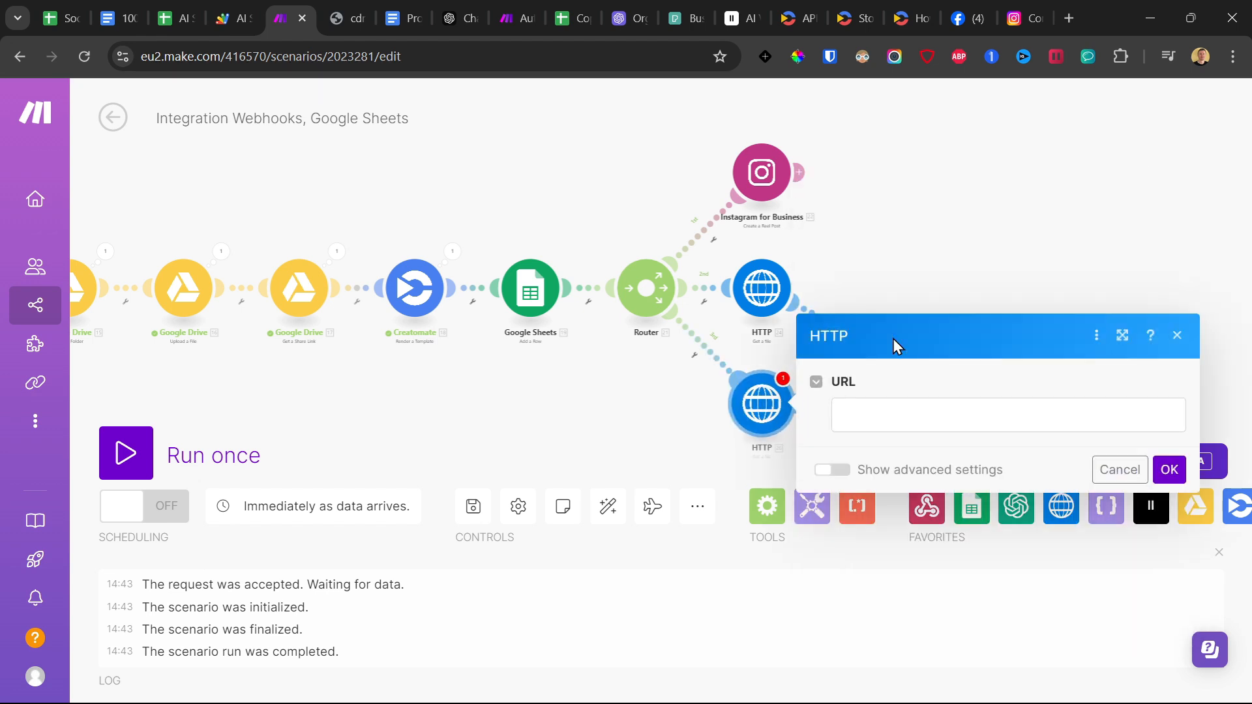
{"action": "left_click", "coordinate": [895, 410]}
{"action": "left_click", "coordinate": [568, 548]}
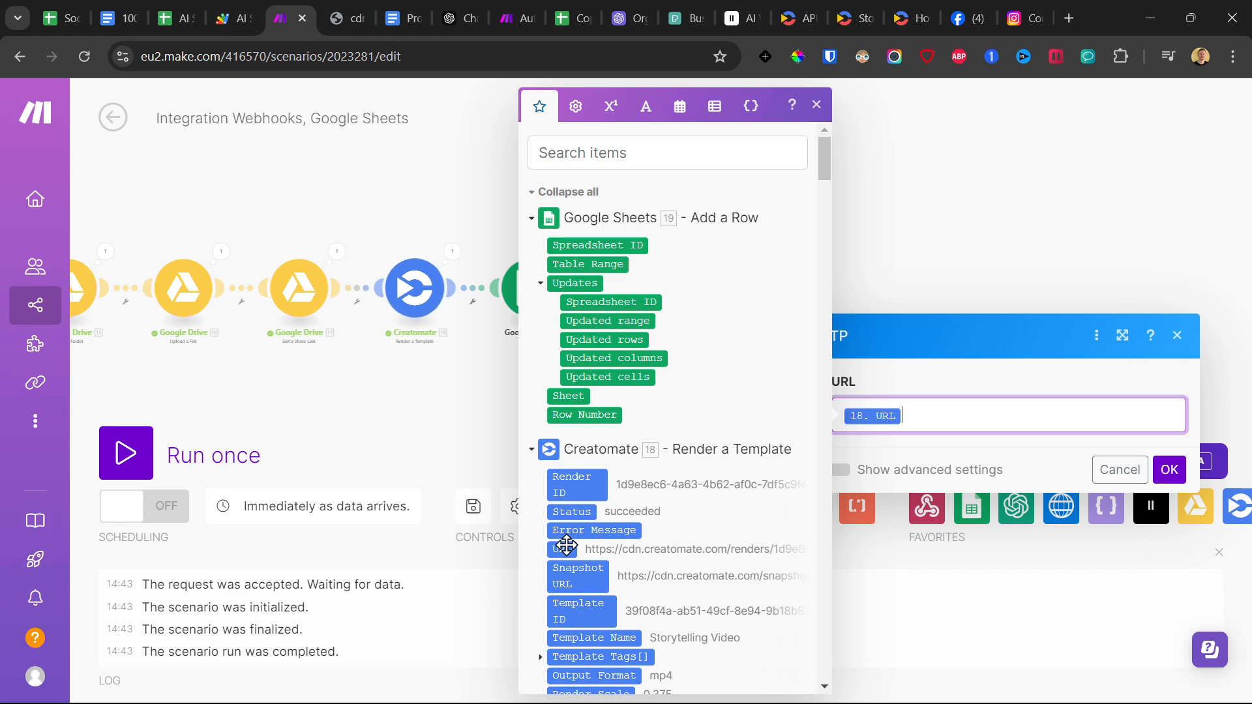
{"action": "left_click", "coordinate": [1170, 470]}
Add a YouTube Upload a Video module after the third route's HTTP module.
{"action": "left_click", "coordinate": [799, 402]}
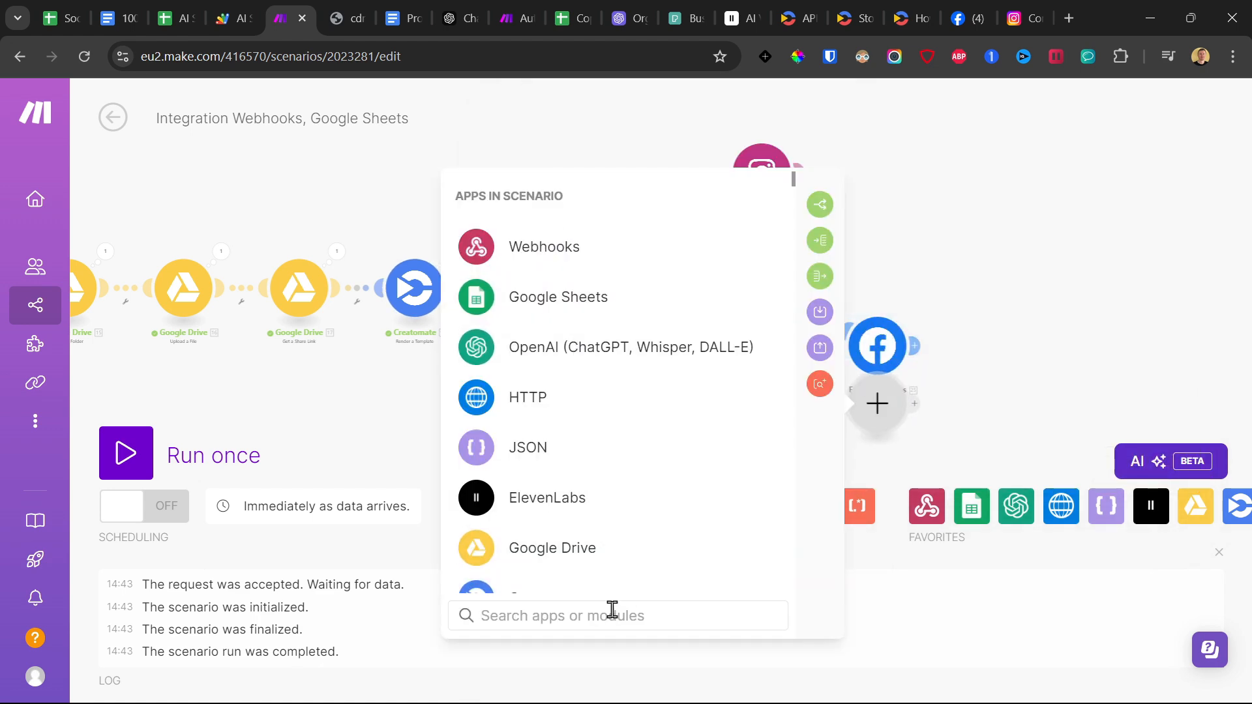
{"action": "type", "text": "youtube"}
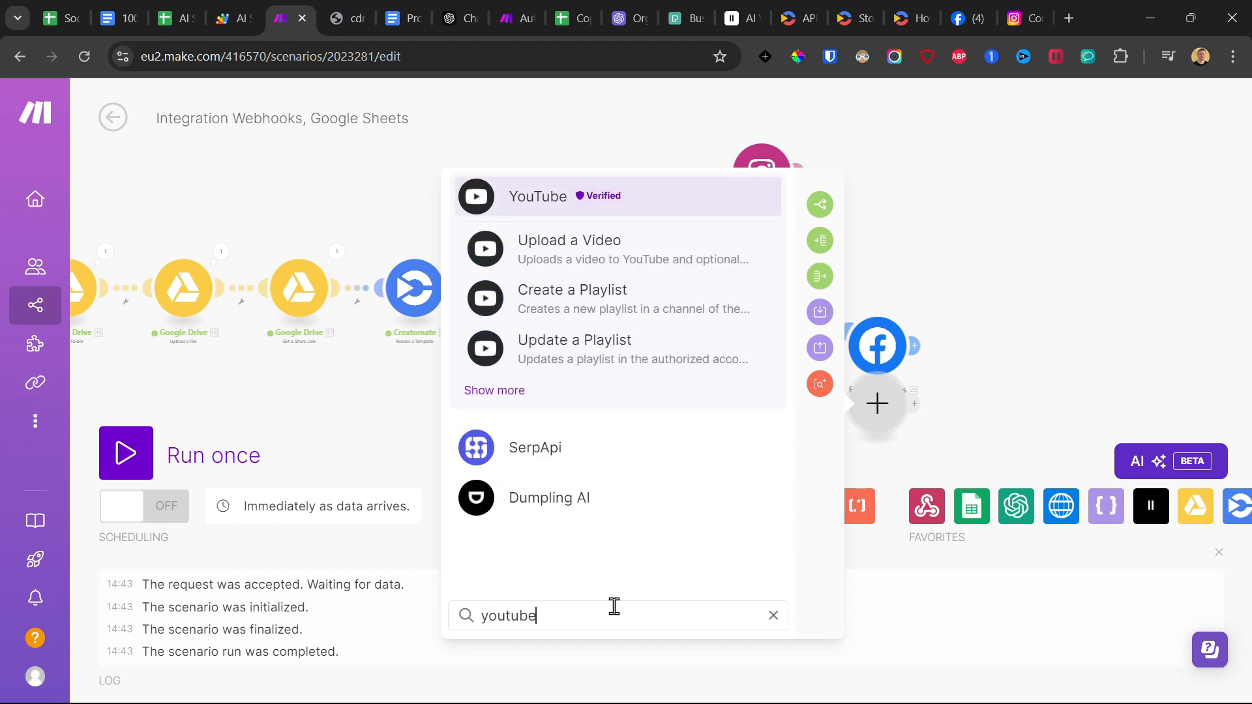
{"action": "left_click", "coordinate": [622, 254]}
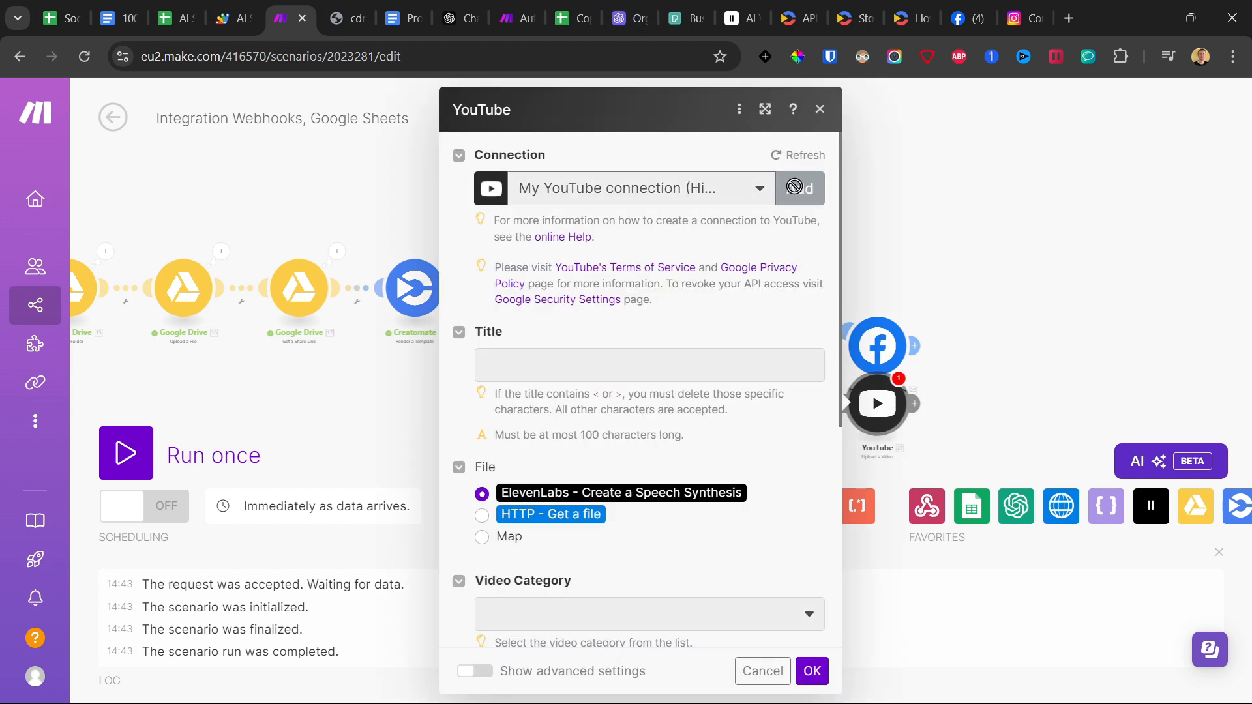
{"action": "left_click", "coordinate": [798, 188]}
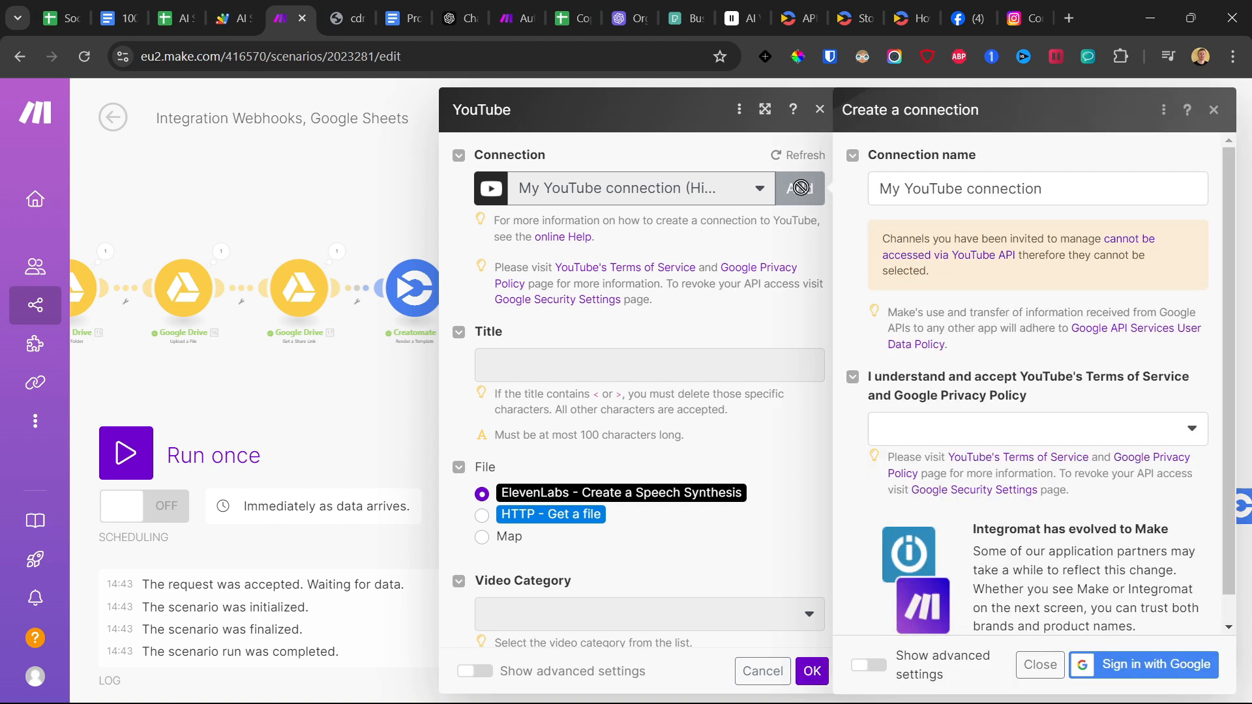
{"action": "left_click", "coordinate": [927, 428]}
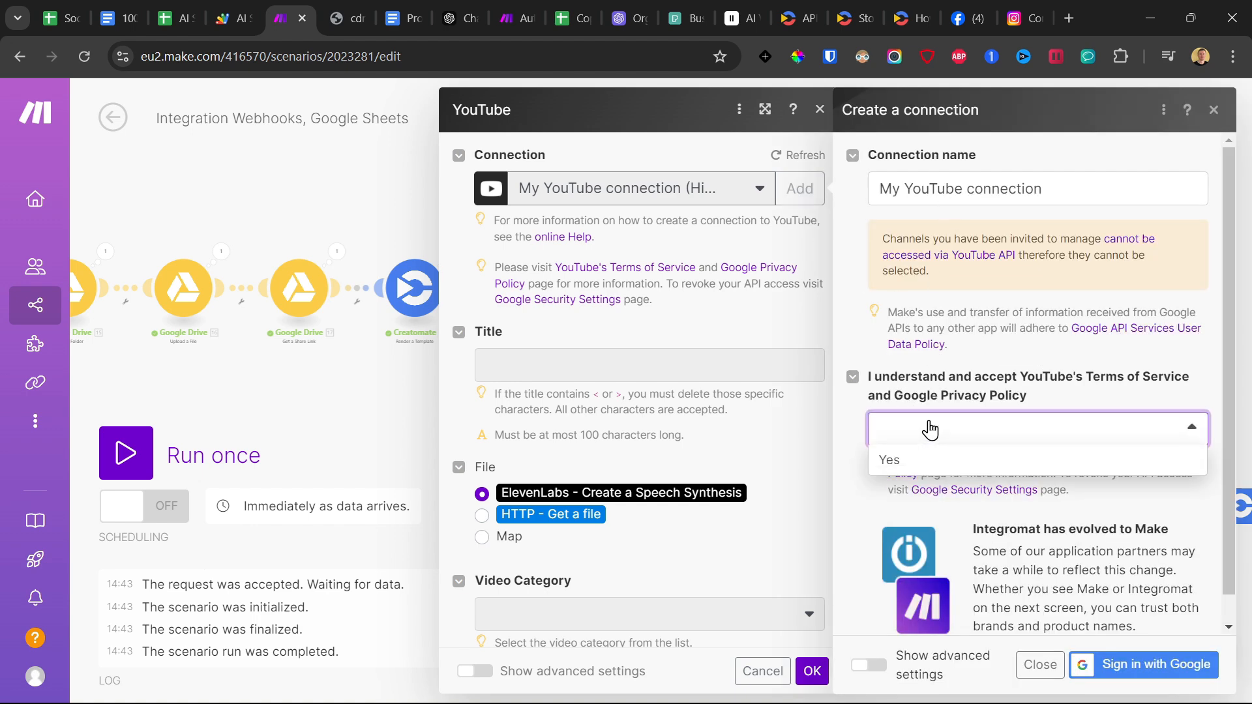
{"action": "left_click", "coordinate": [925, 456]}
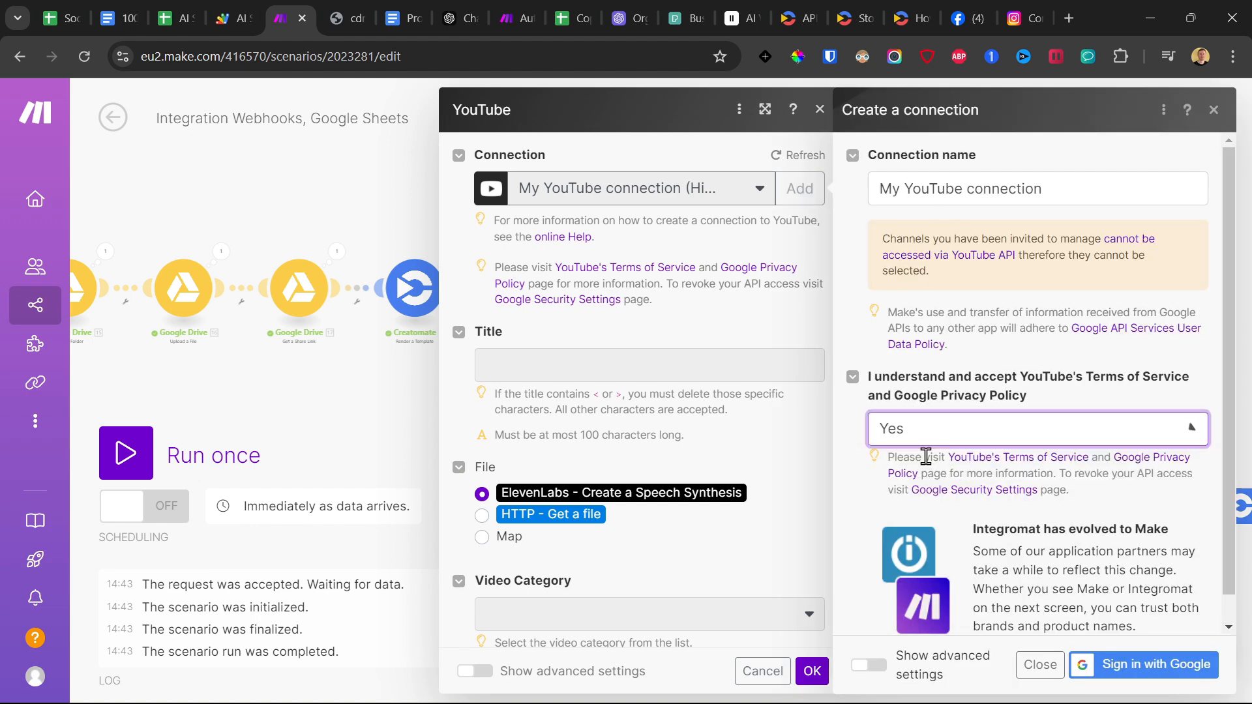
{"action": "left_click", "coordinate": [676, 236]}
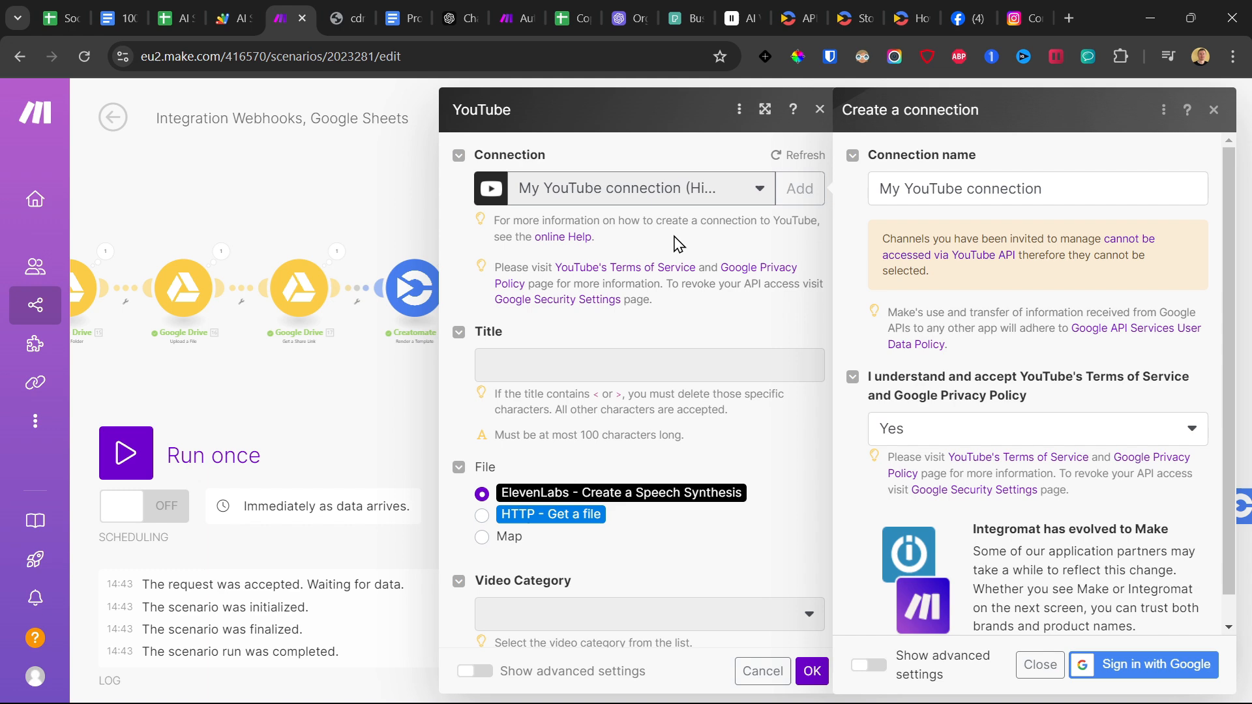
{"action": "left_click", "coordinate": [1213, 110]}
Map Creatomate's Text-1 modification as the YouTube video title and choose HTTP - Get a file as the file source.
{"action": "left_click", "coordinate": [543, 358]}
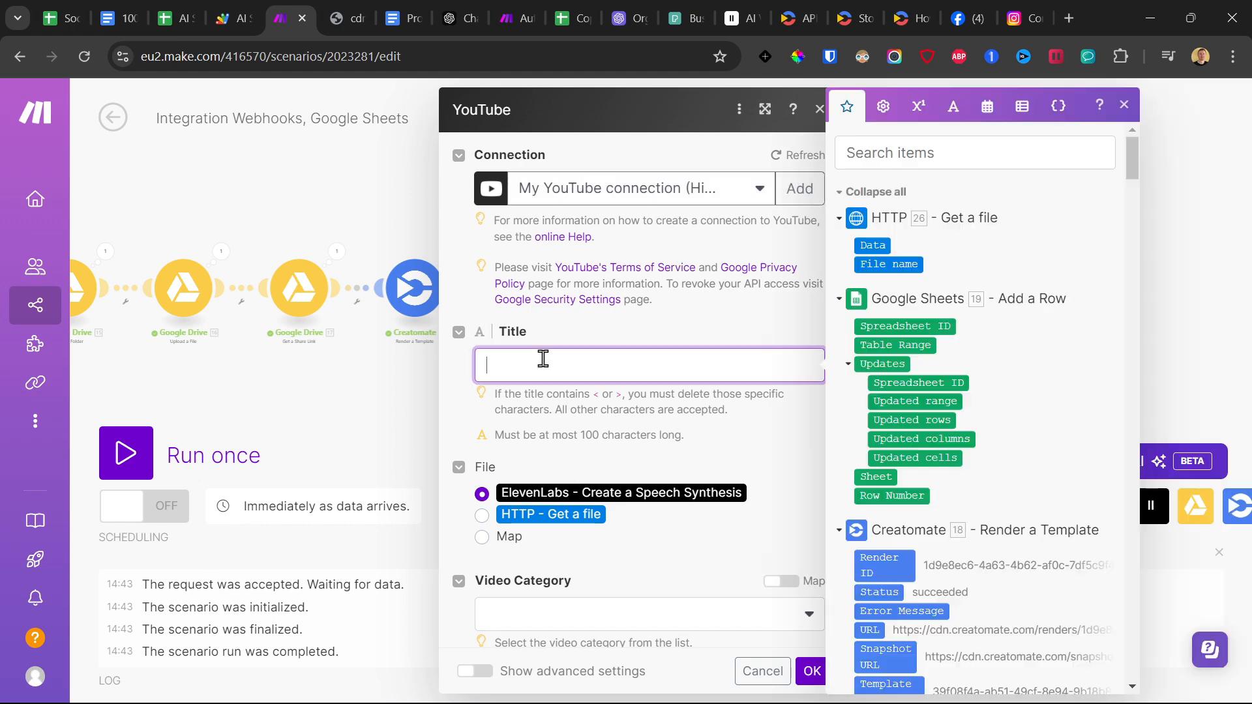
{"action": "scroll", "coordinate": [926, 315], "scroll_direction": "down", "scroll_amount": 12}
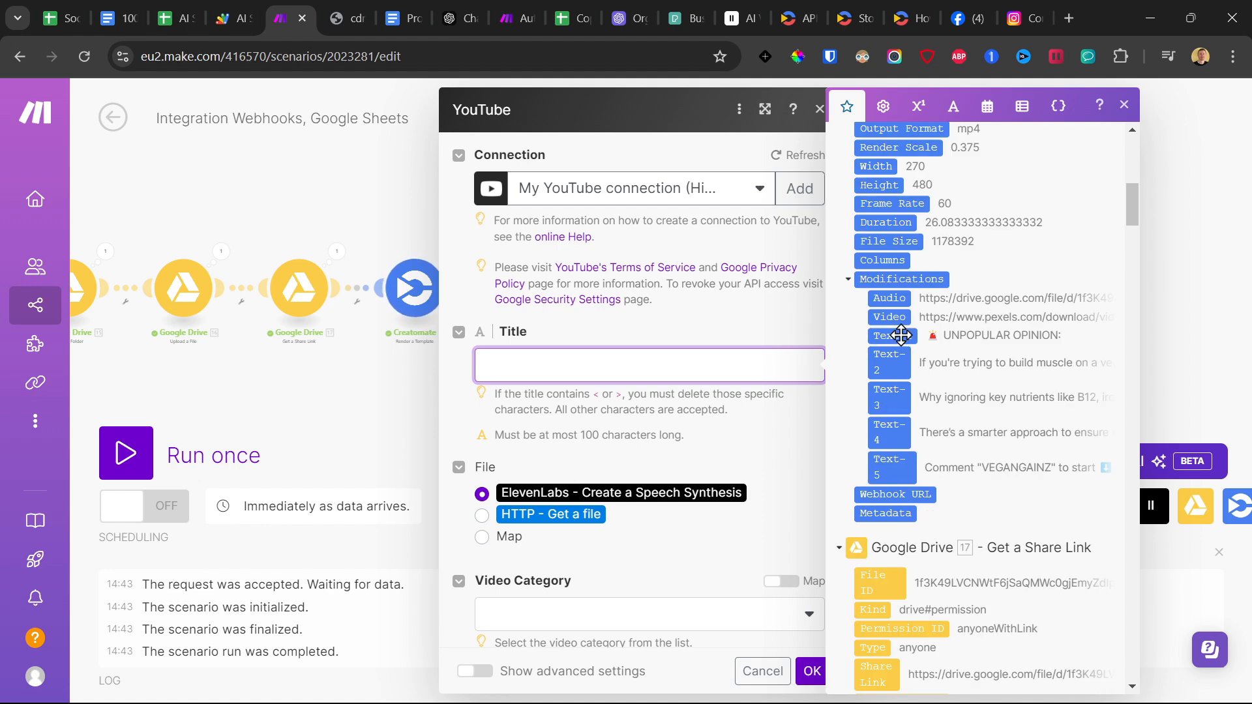
{"action": "left_click", "coordinate": [901, 334]}
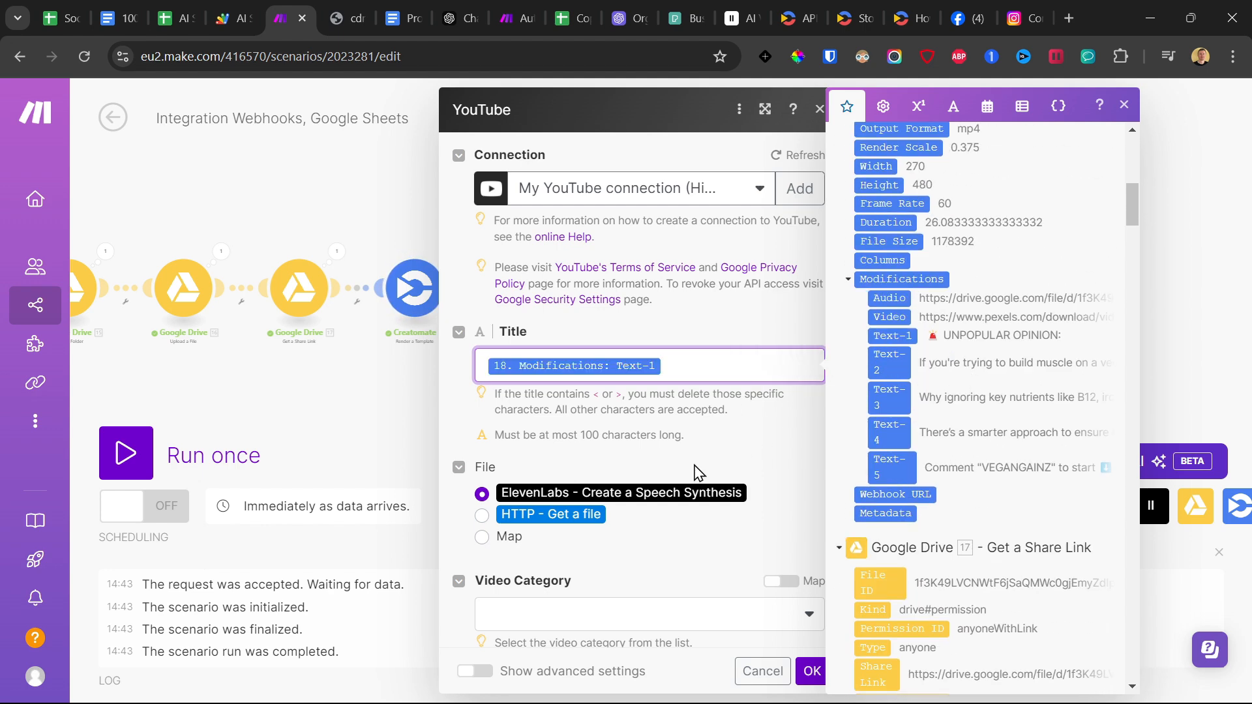
{"action": "left_click", "coordinate": [486, 516]}
Set the YouTube video category to Howto & Style and the privacy status to Public.
{"action": "scroll", "coordinate": [531, 413], "scroll_direction": "down", "scroll_amount": 4}
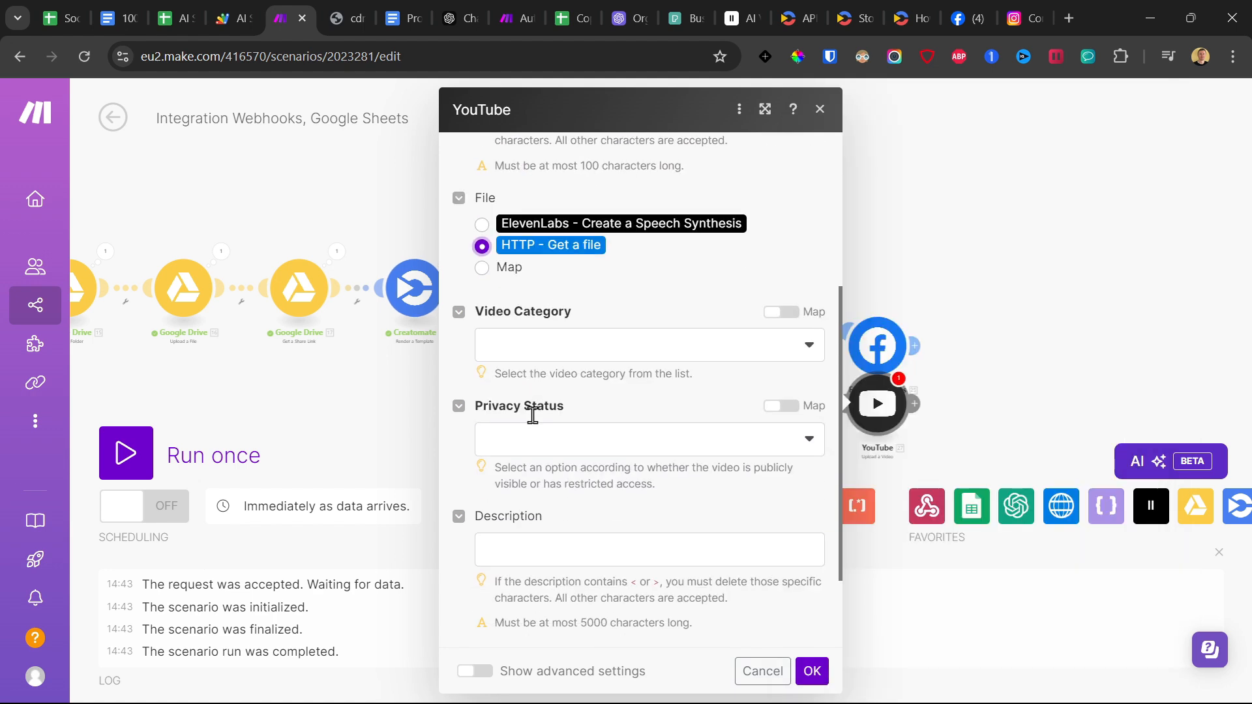
{"action": "left_click", "coordinate": [561, 344]}
{"action": "scroll", "coordinate": [617, 541], "scroll_direction": "down", "scroll_amount": 2}
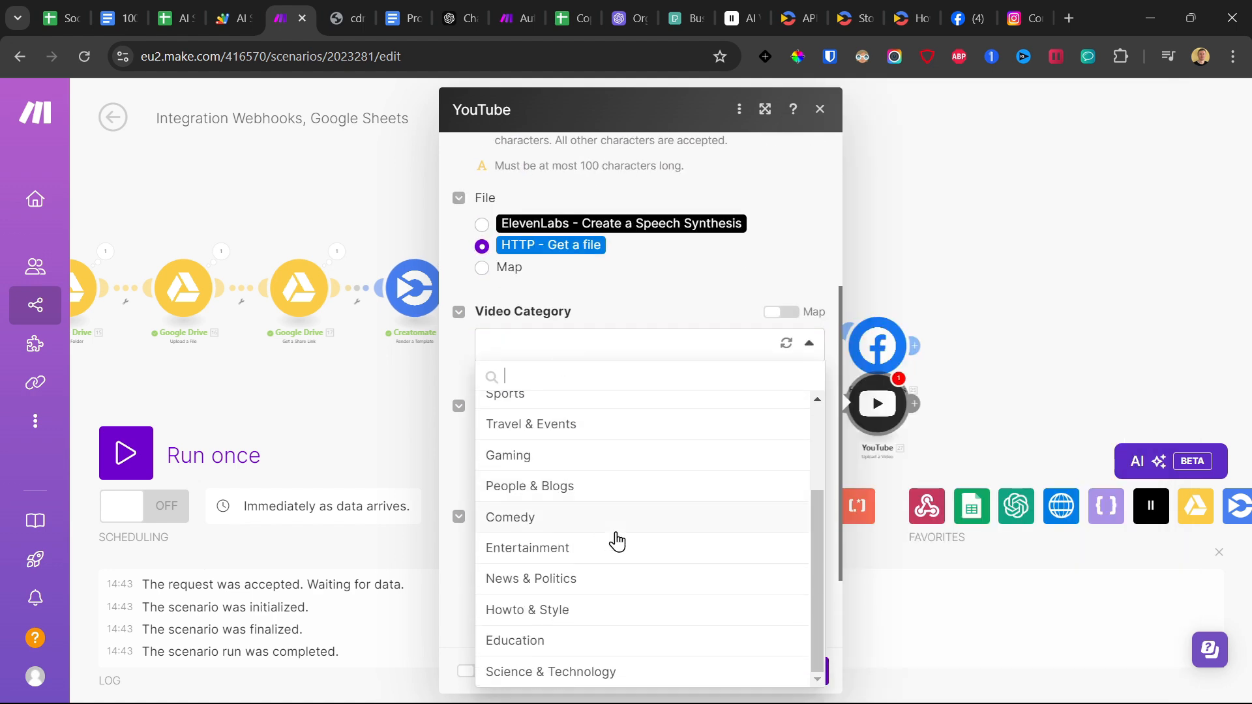
{"action": "left_click", "coordinate": [586, 613]}
{"action": "left_click", "coordinate": [554, 442]}
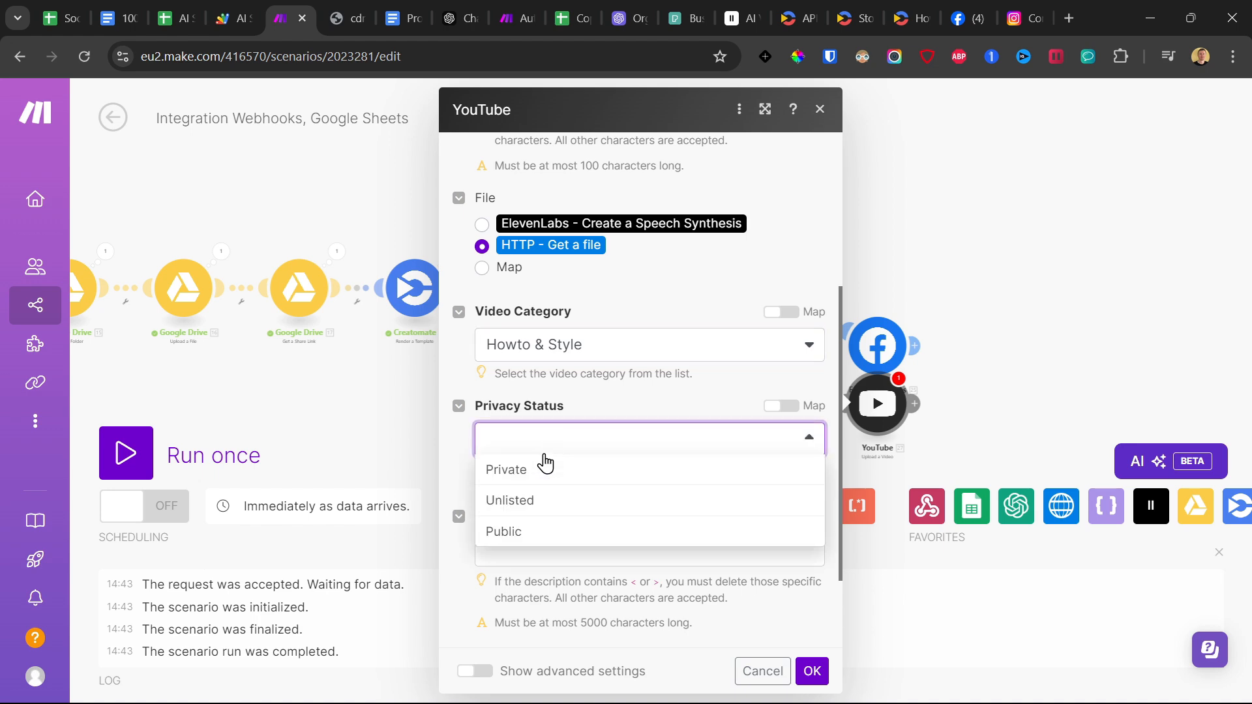
{"action": "left_click", "coordinate": [531, 533]}
{"action": "scroll", "coordinate": [461, 450], "scroll_direction": "down", "scroll_amount": 2}
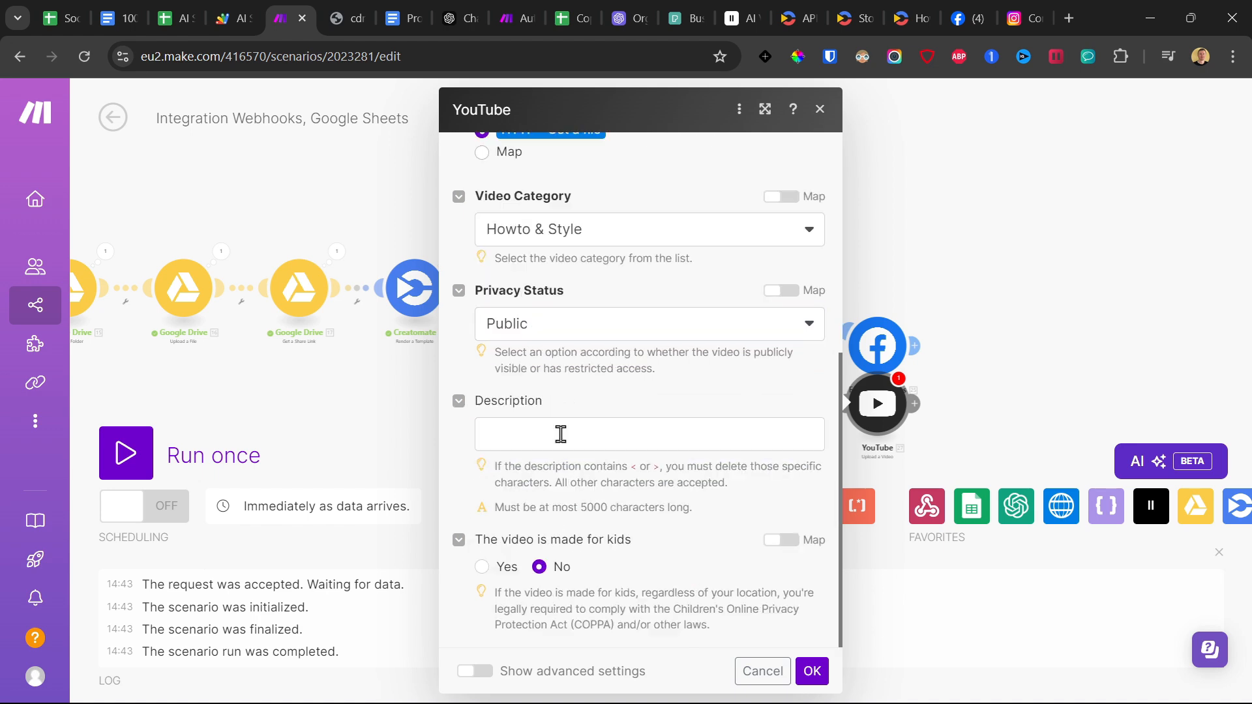
Map the captions completion's Message Content as the YouTube video description and apply the module settings.
{"action": "left_click", "coordinate": [571, 429]}
{"action": "scroll", "coordinate": [983, 372], "scroll_direction": "down", "scroll_amount": 15}
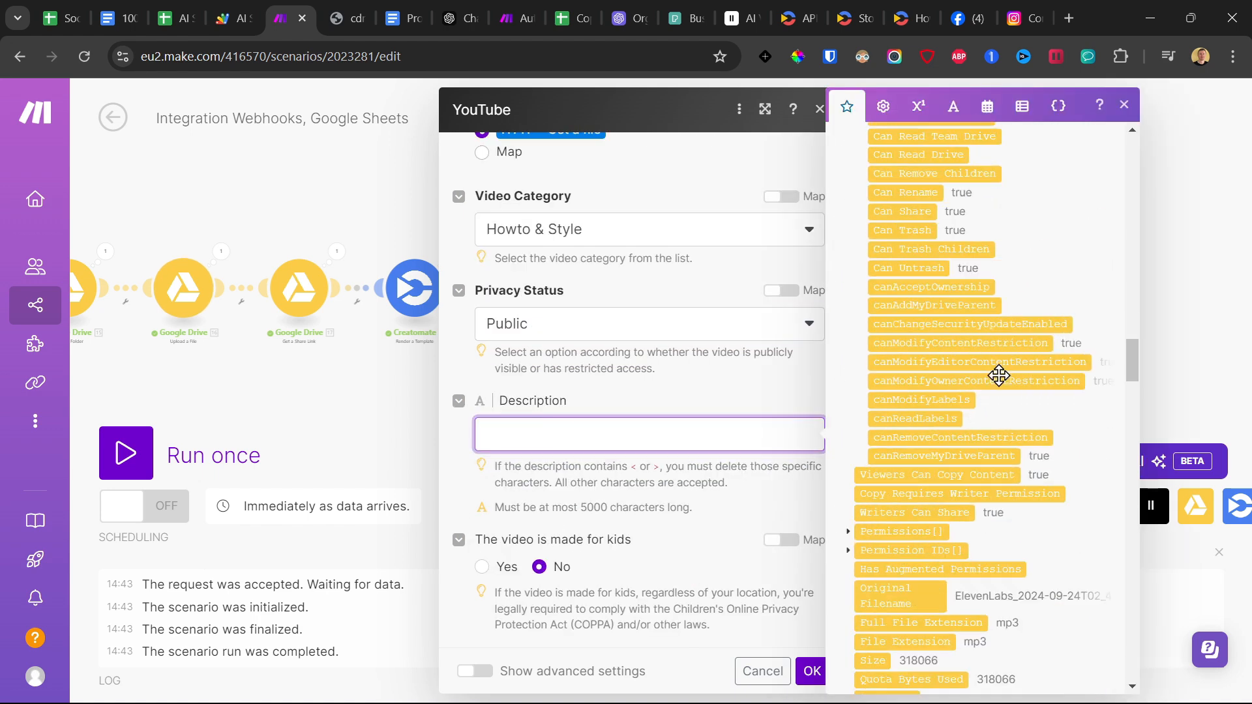
{"action": "scroll", "coordinate": [985, 400], "scroll_direction": "down", "scroll_amount": 10}
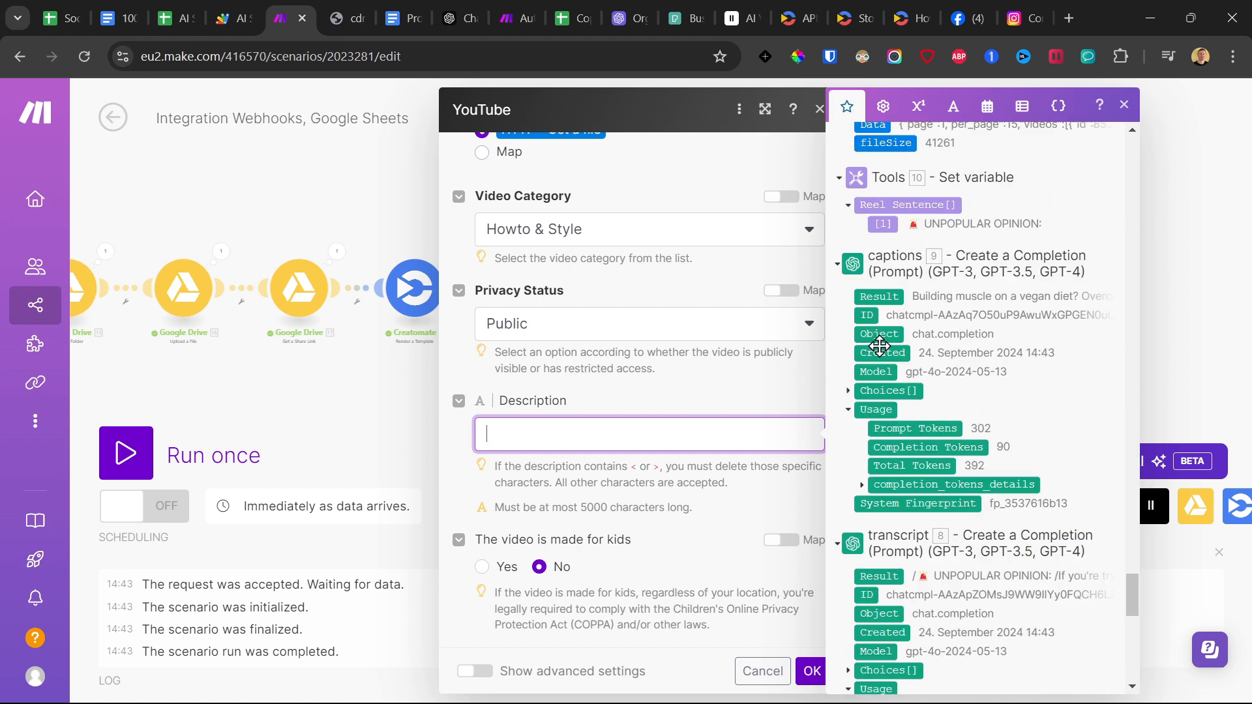
{"action": "left_click", "coordinate": [849, 391]}
{"action": "left_click", "coordinate": [861, 486]}
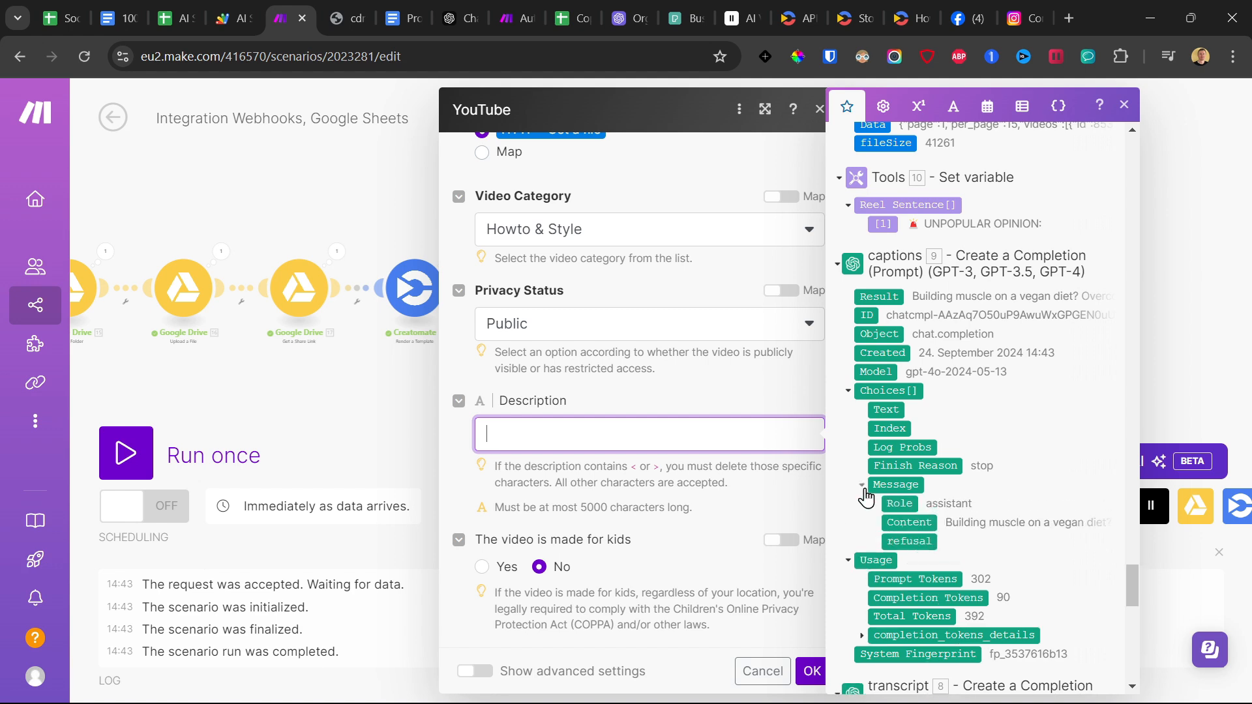
{"action": "left_click", "coordinate": [910, 520]}
{"action": "left_click", "coordinate": [742, 513]}
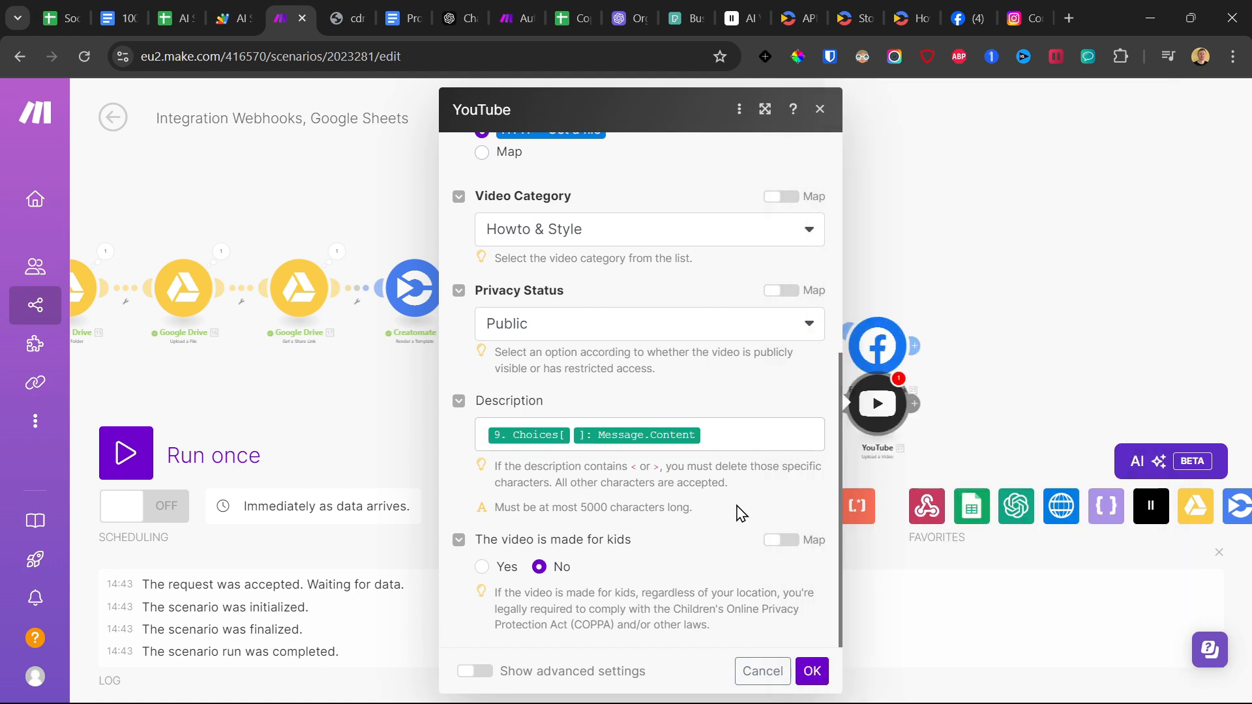
{"action": "left_click", "coordinate": [813, 671]}
Save the scenario and auto-align its modules.
{"action": "left_click", "coordinate": [473, 506]}
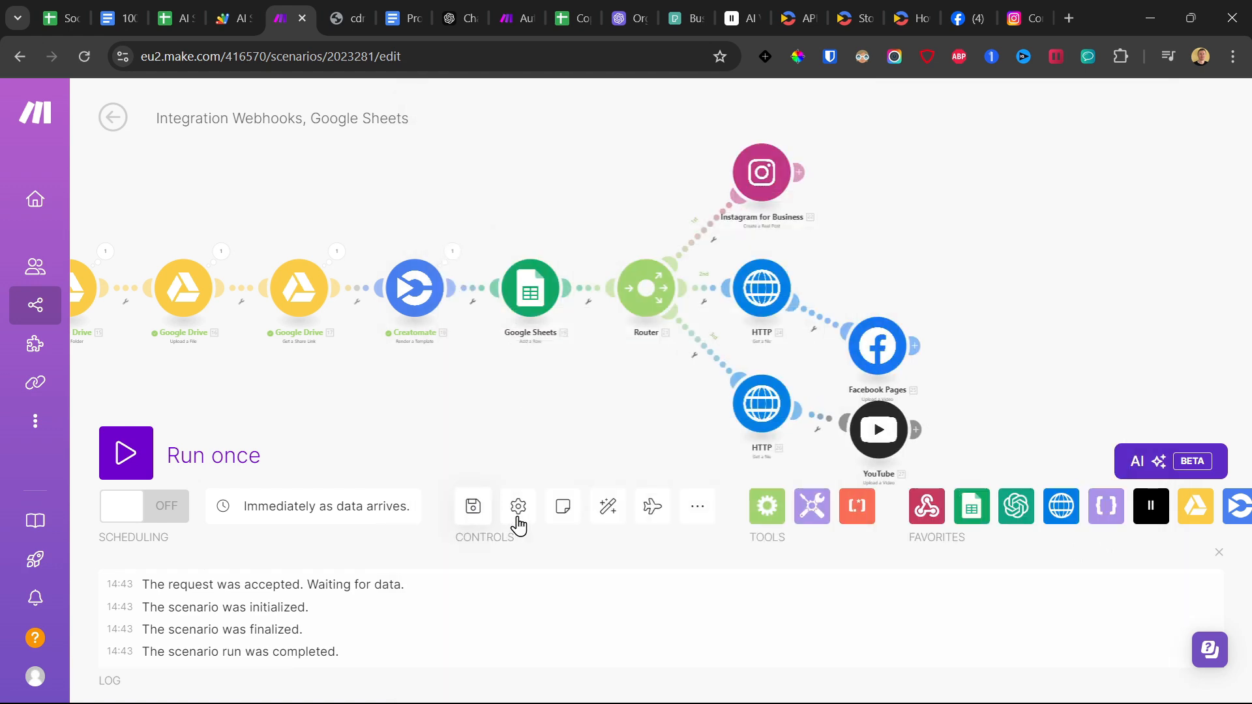
{"action": "left_click", "coordinate": [608, 506]}
{"action": "scroll", "coordinate": [895, 247], "scroll_direction": "down", "scroll_amount": 1}
{"action": "left_click_drag", "start_coordinate": [894, 247], "coordinate": [627, 219]}
{"action": "scroll", "coordinate": [684, 246], "scroll_direction": "up", "scroll_amount": 2}
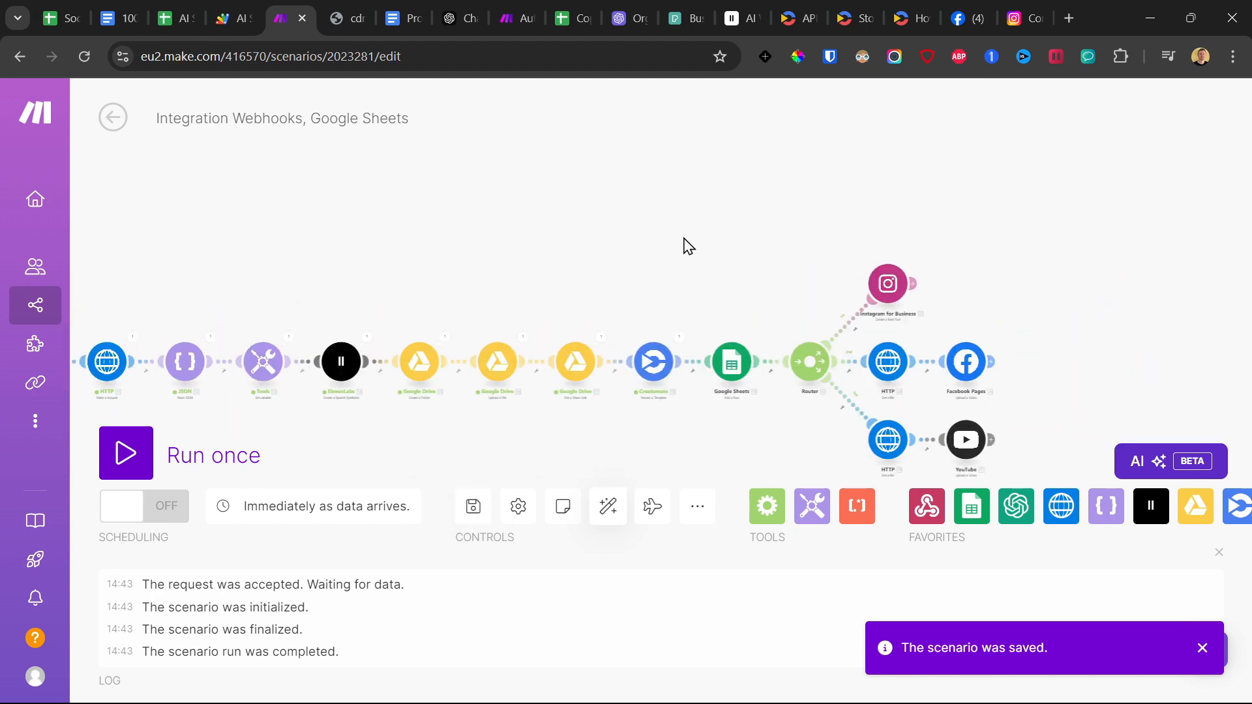
Add a fourth branch to the router with an HTTP Get a file module that downloads Creatomate's rendered video URL.
{"action": "left_click_drag", "start_coordinate": [725, 267], "coordinate": [648, 228]}
{"action": "left_click", "coordinate": [728, 326]}
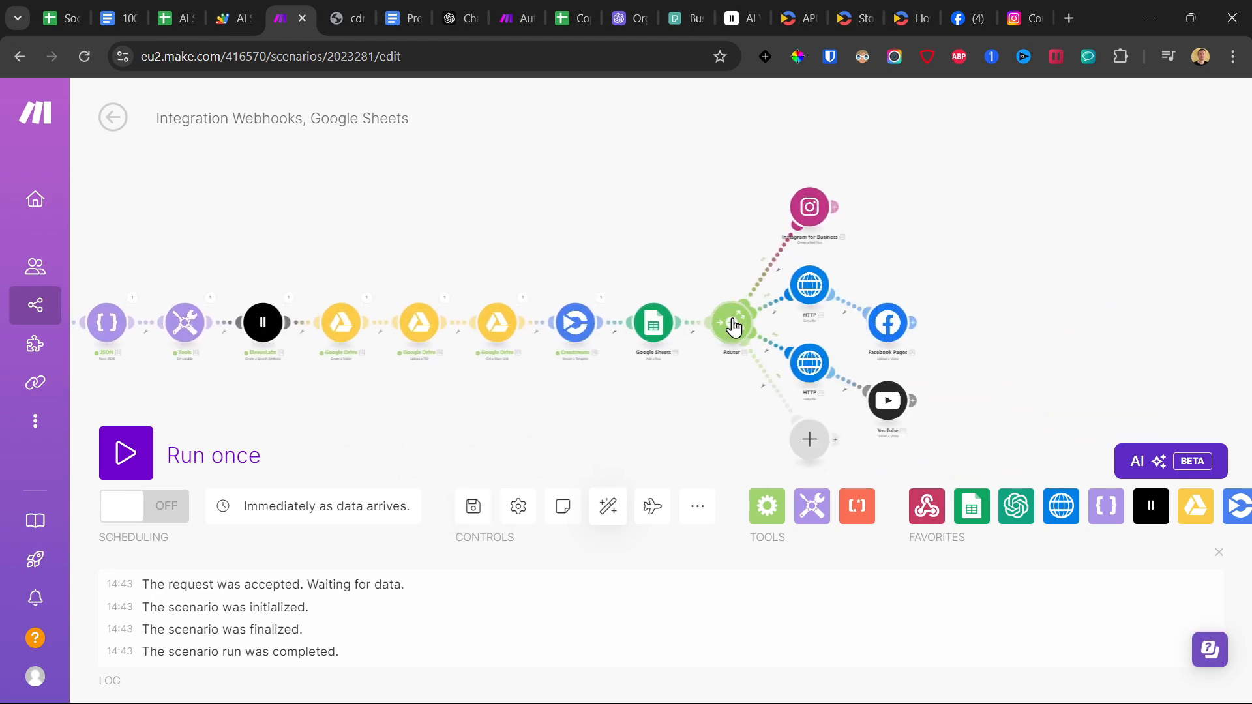
{"action": "left_click", "coordinate": [811, 443]}
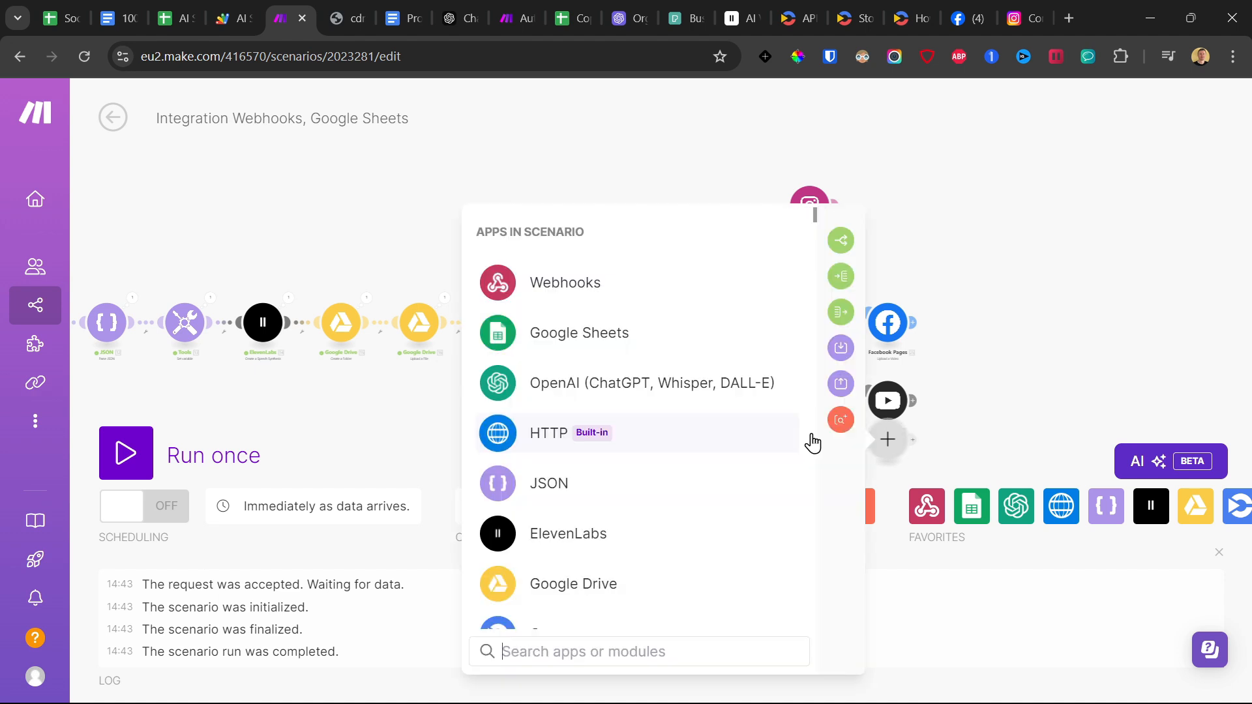
{"action": "left_click", "coordinate": [956, 435]}
{"action": "left_click", "coordinate": [804, 446]}
{"action": "left_click", "coordinate": [958, 433]}
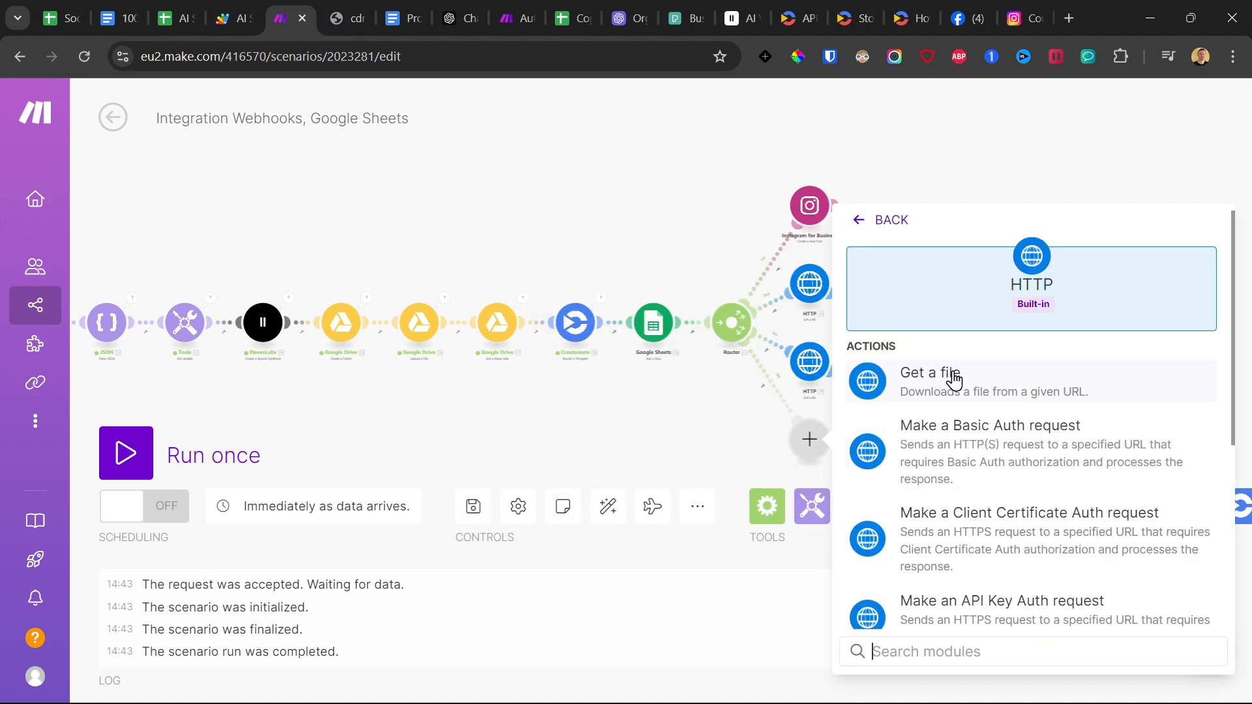
{"action": "left_click", "coordinate": [953, 374]}
{"action": "left_click", "coordinate": [902, 447]}
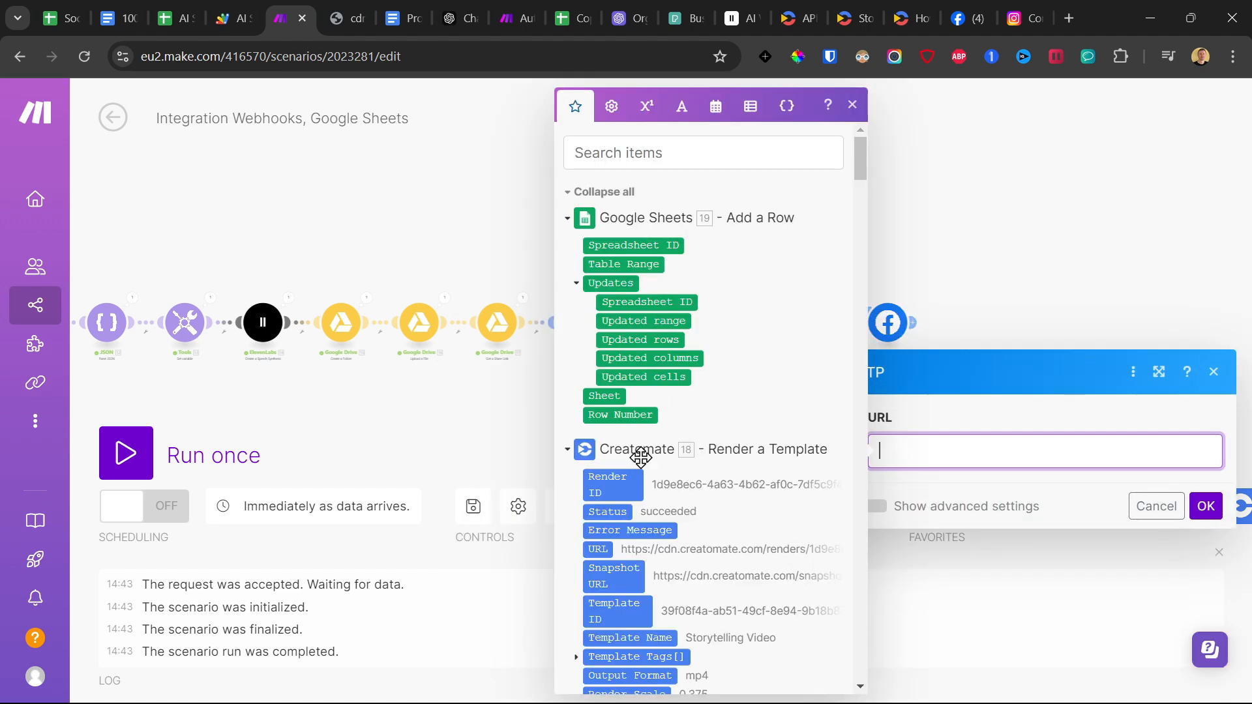
{"action": "scroll", "coordinate": [626, 492], "scroll_direction": "down", "scroll_amount": 1}
{"action": "left_click", "coordinate": [598, 459]}
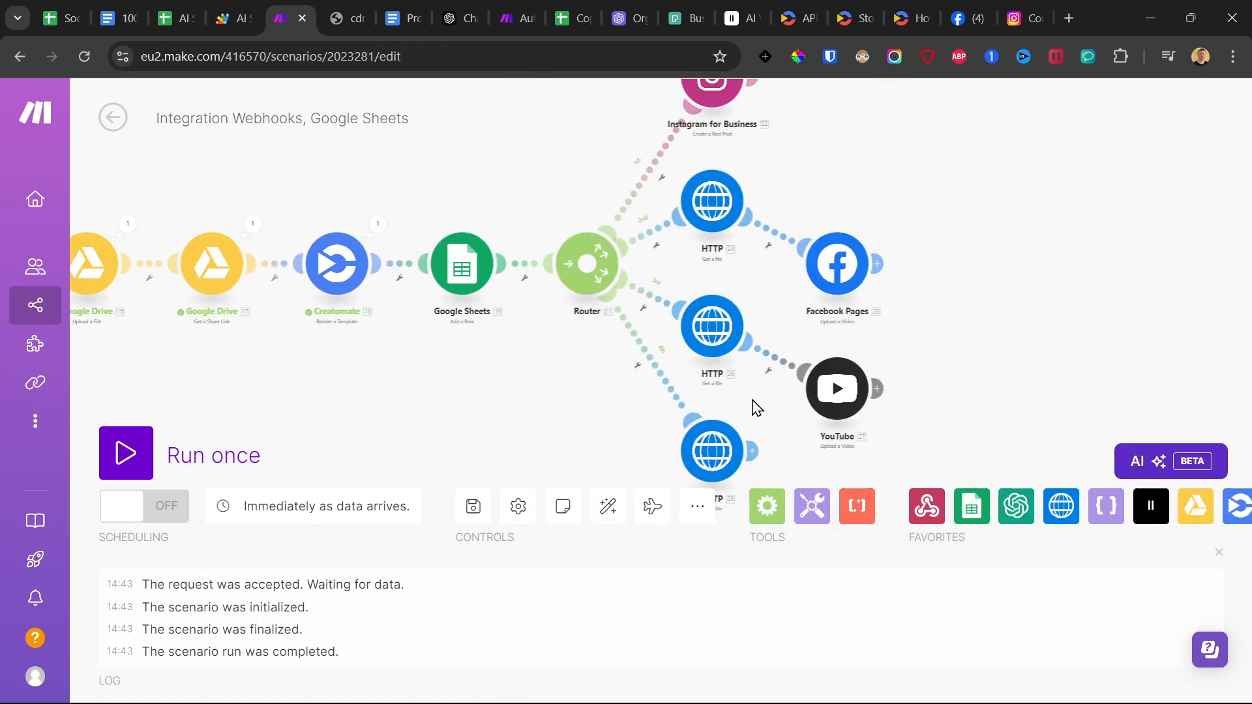
Attach a LinkedIn Create a User Video Post module to the new HTTP module.
{"action": "left_click_drag", "start_coordinate": [754, 408], "coordinate": [717, 309]}
{"action": "left_click", "coordinate": [713, 350]}
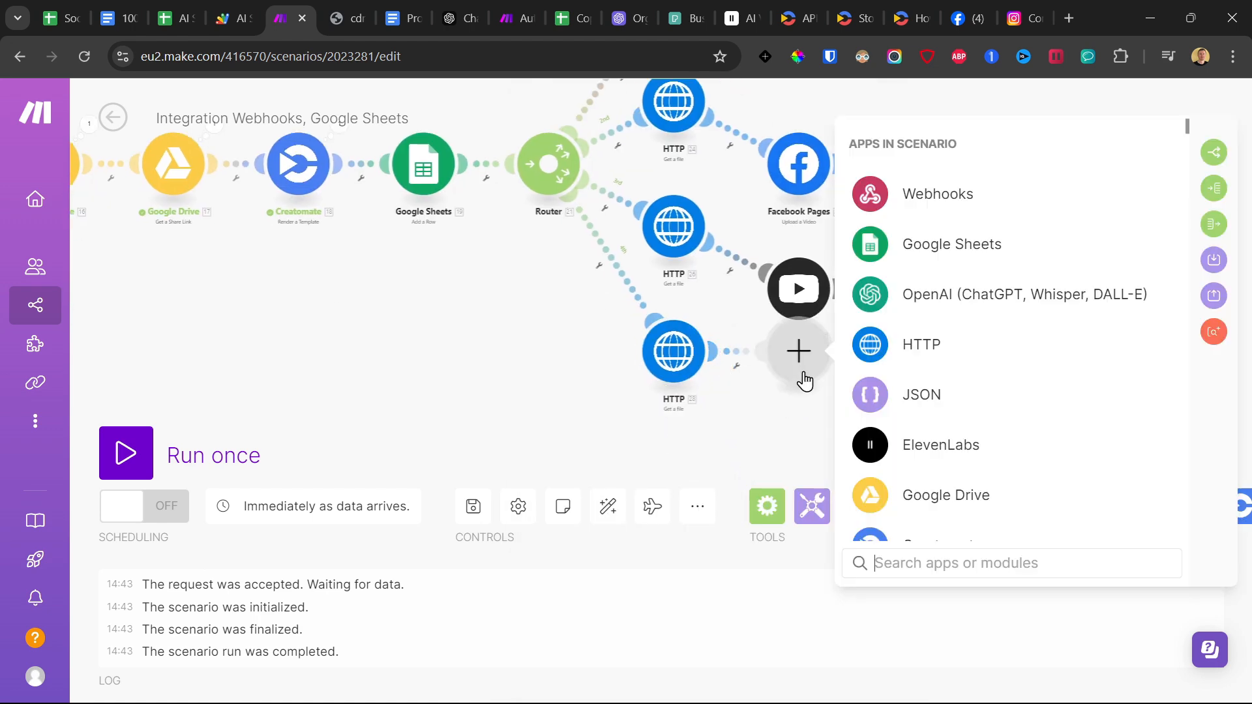
{"action": "type", "text": "linked"}
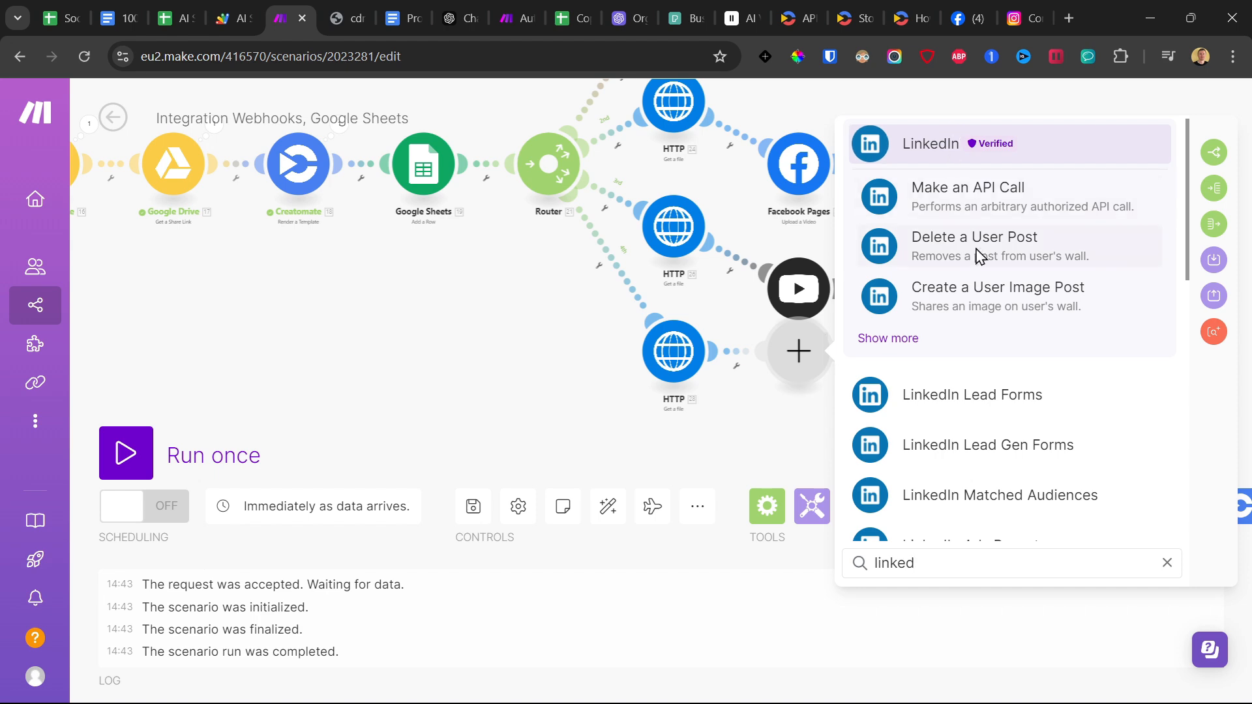
{"action": "left_click", "coordinate": [895, 344]}
{"action": "scroll", "coordinate": [1057, 355], "scroll_direction": "down", "scroll_amount": 2}
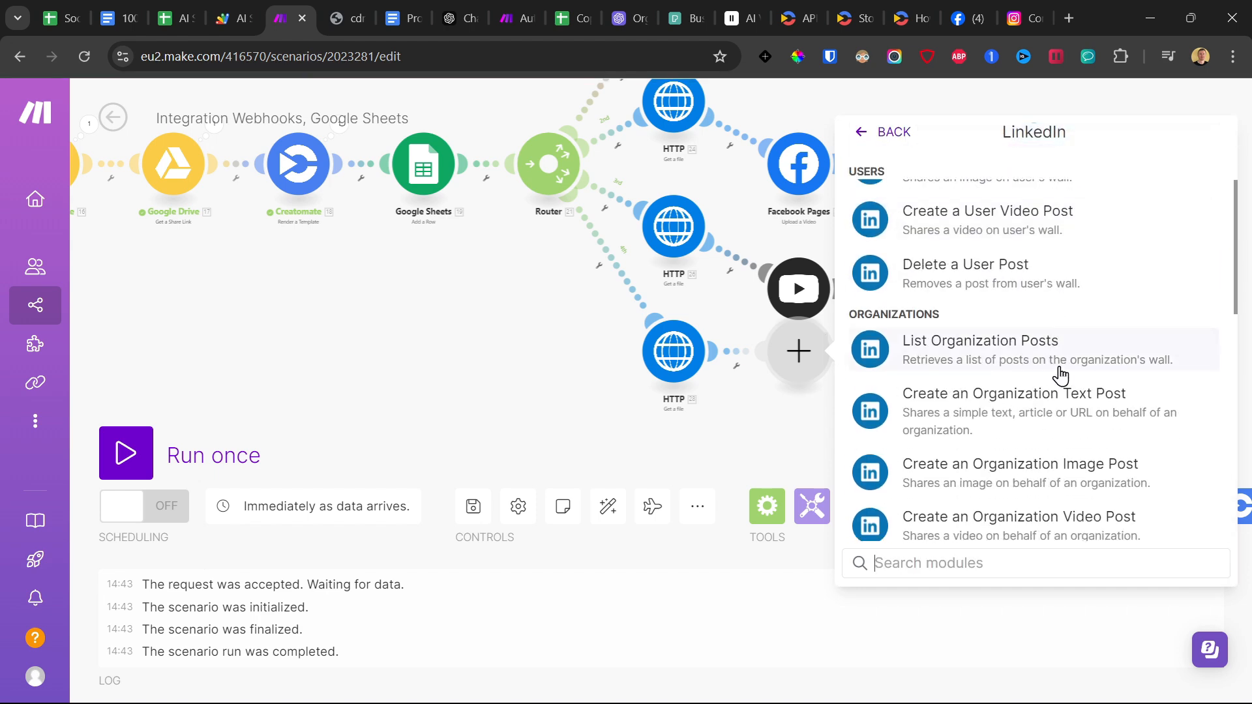
{"action": "scroll", "coordinate": [1024, 345], "scroll_direction": "up", "scroll_amount": 2}
{"action": "left_click", "coordinate": [981, 316]}
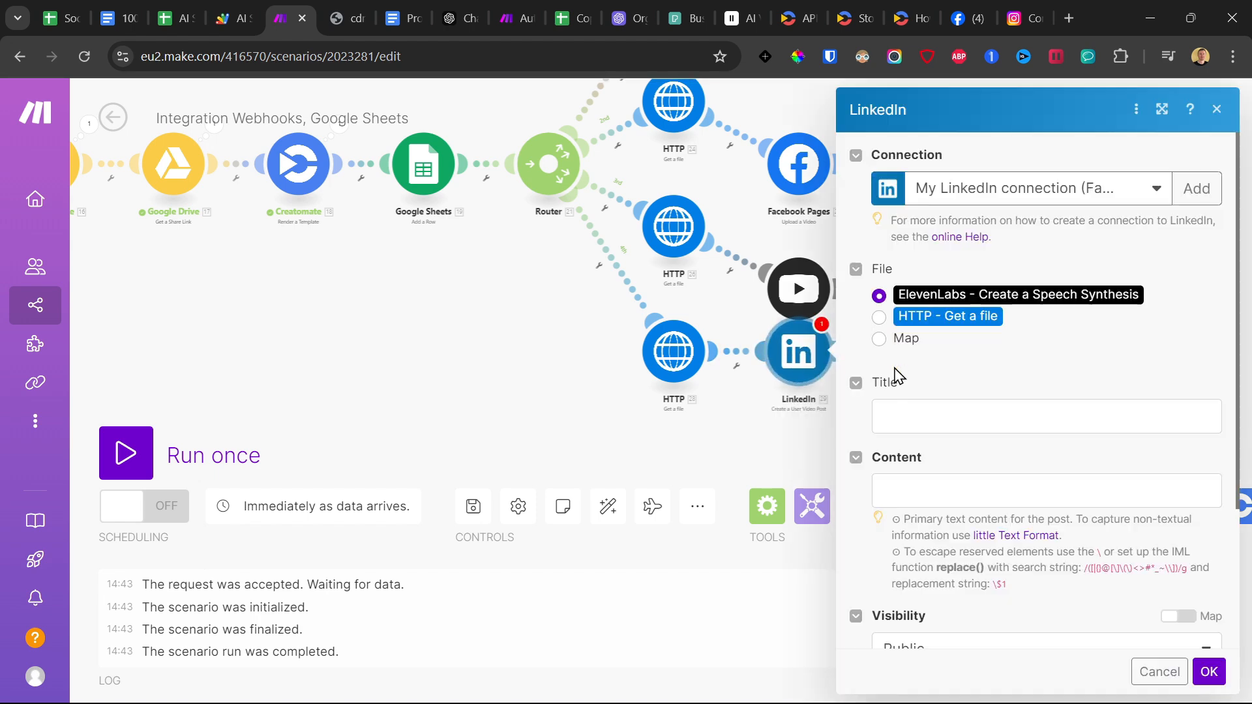
Create a connection of type LinkedIn for the module and choose HTTP - Get a file as the file source.
{"action": "left_click", "coordinate": [1198, 189]}
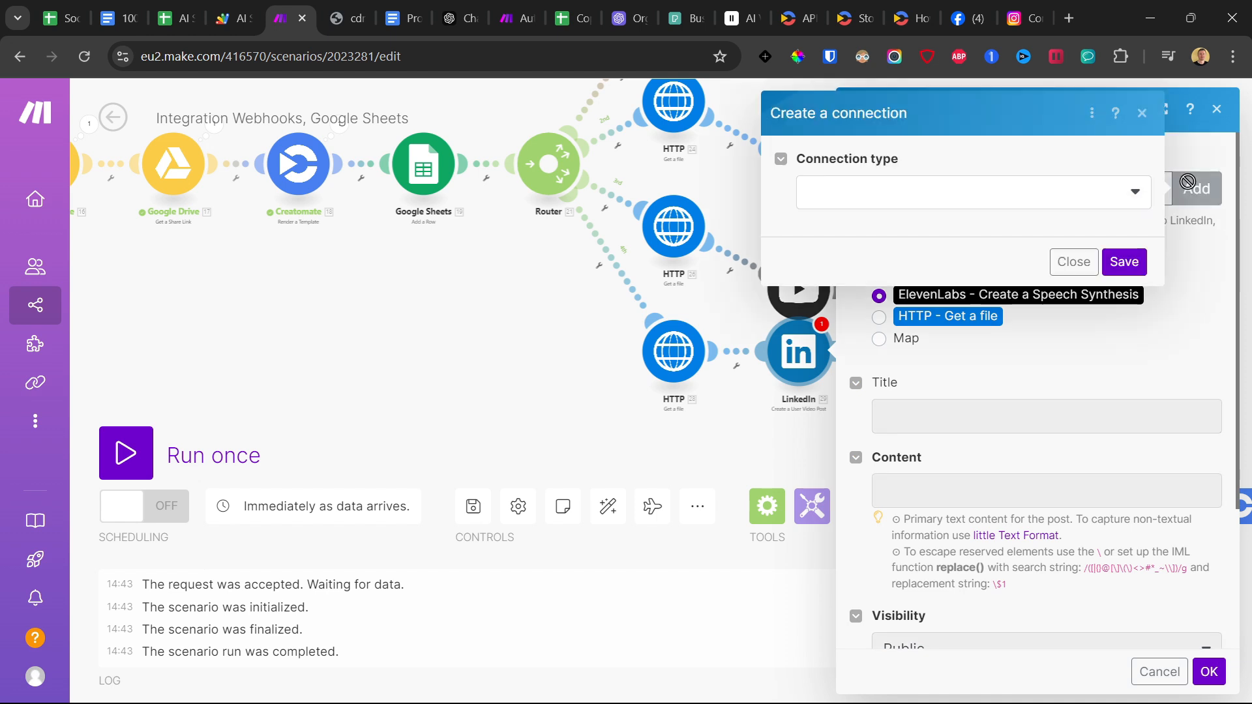
{"action": "left_click", "coordinate": [865, 193]}
{"action": "left_click", "coordinate": [864, 224]}
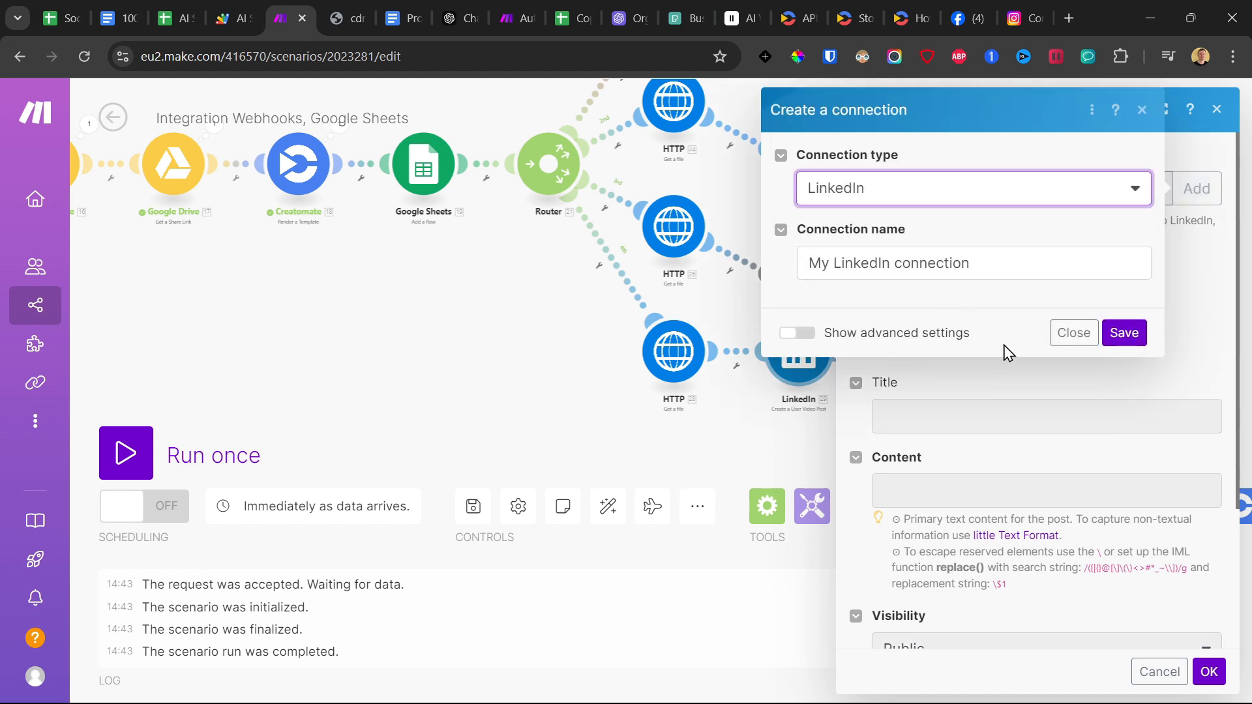
{"action": "left_click", "coordinate": [1116, 329]}
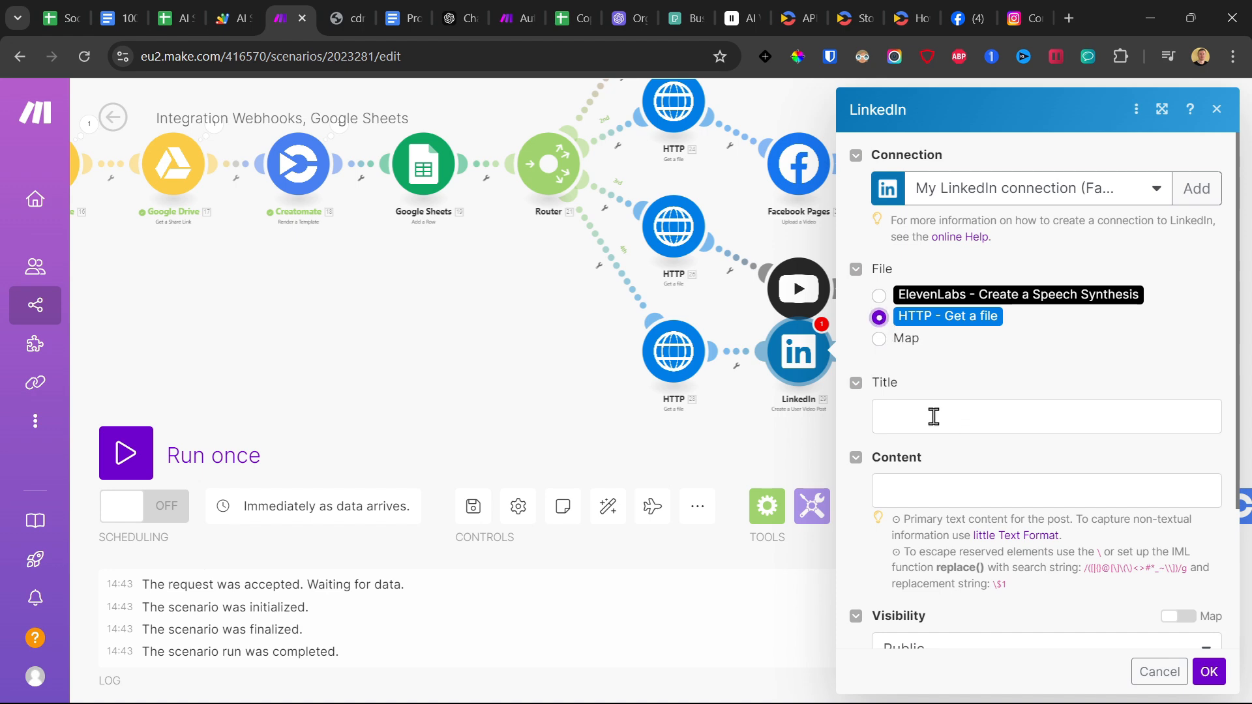
Map the captions completion's Message Content as the LinkedIn post content and apply the module settings.
{"action": "left_click", "coordinate": [956, 490]}
{"action": "scroll", "coordinate": [719, 389], "scroll_direction": "down", "scroll_amount": 20}
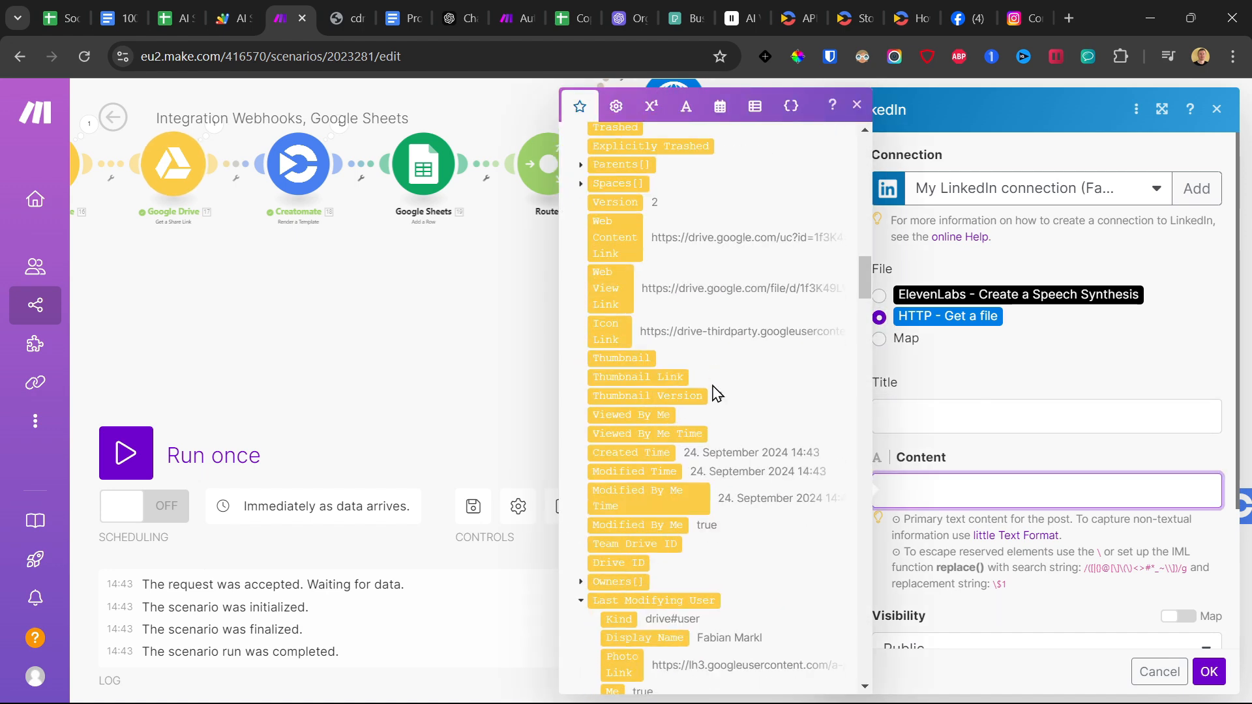
{"action": "right_click", "coordinate": [707, 405]}
{"action": "left_click", "coordinate": [704, 421]}
{"action": "scroll", "coordinate": [766, 445], "scroll_direction": "down", "scroll_amount": 10}
{"action": "scroll", "coordinate": [766, 445], "scroll_direction": "down", "scroll_amount": 20}
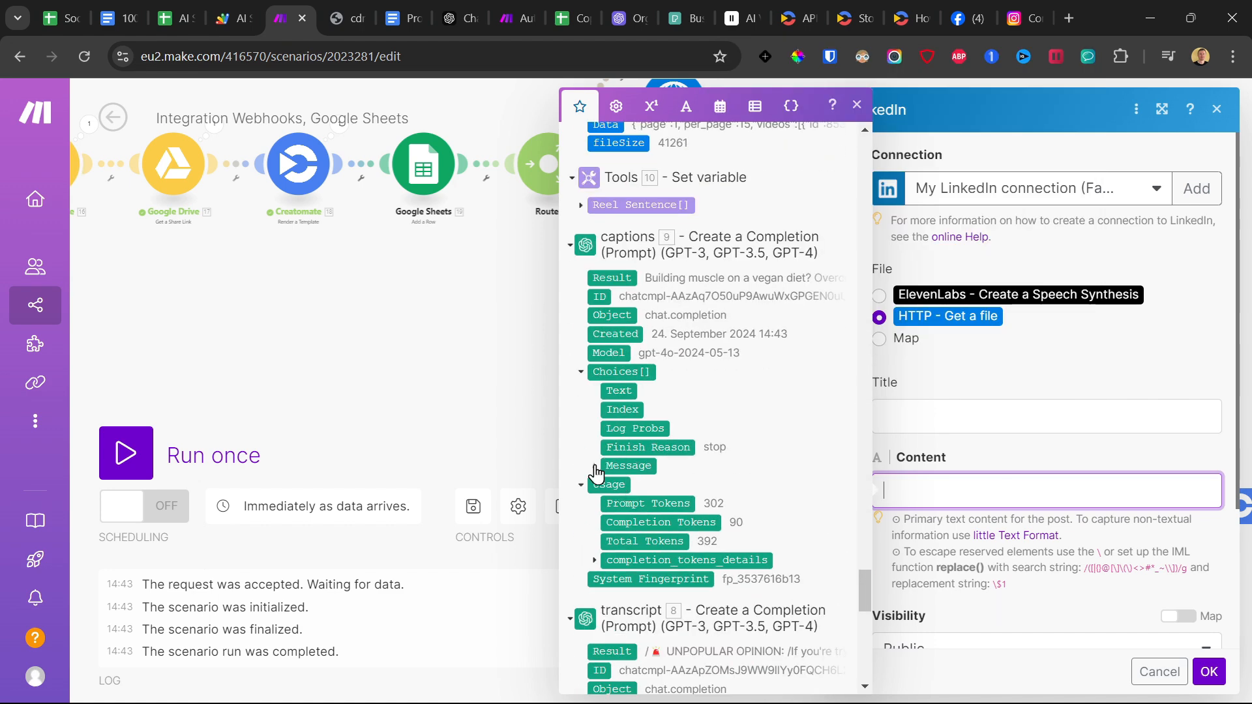
{"action": "left_click", "coordinate": [595, 467]}
{"action": "left_click", "coordinate": [641, 500]}
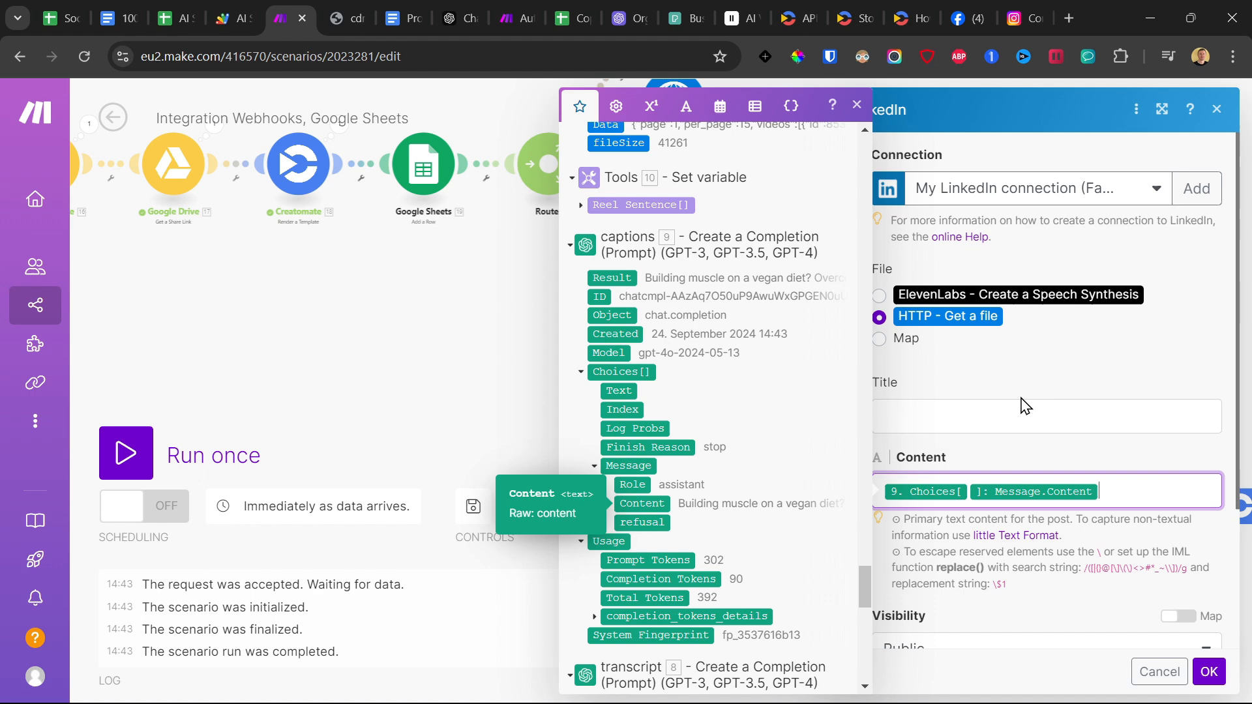
{"action": "left_click", "coordinate": [1028, 363]}
{"action": "scroll", "coordinate": [1037, 385], "scroll_direction": "down", "scroll_amount": 3}
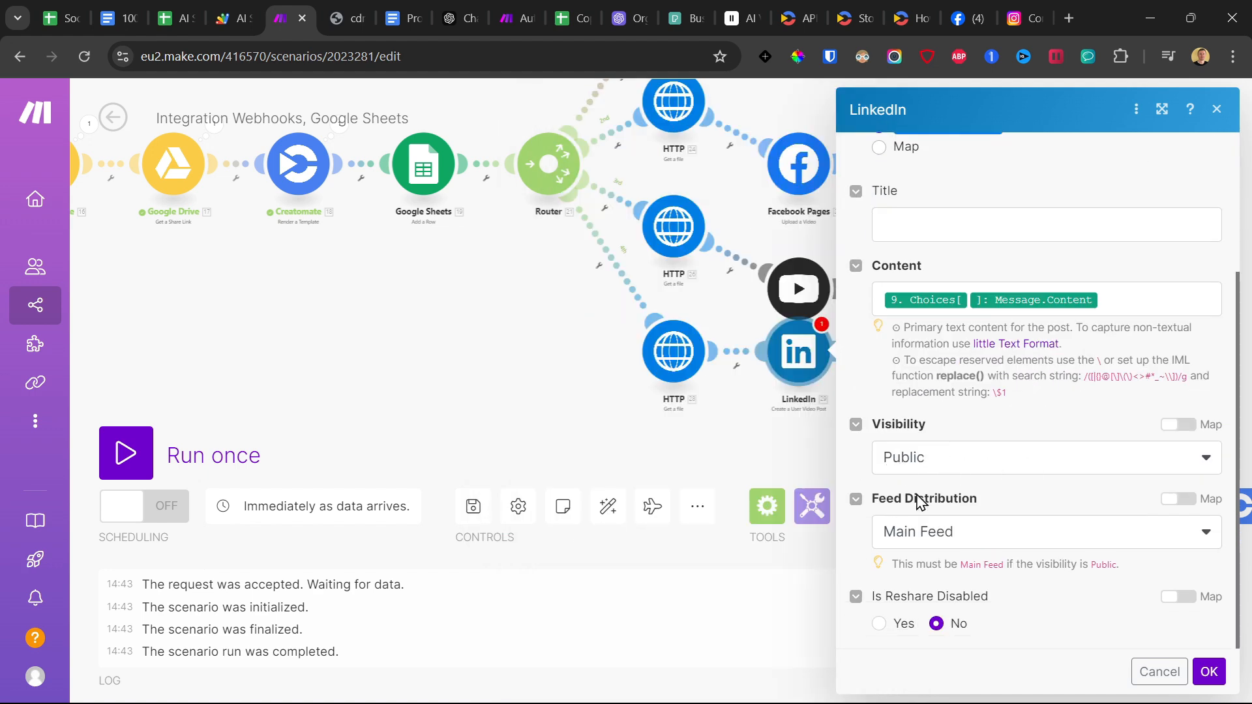
{"action": "left_click", "coordinate": [1208, 672]}
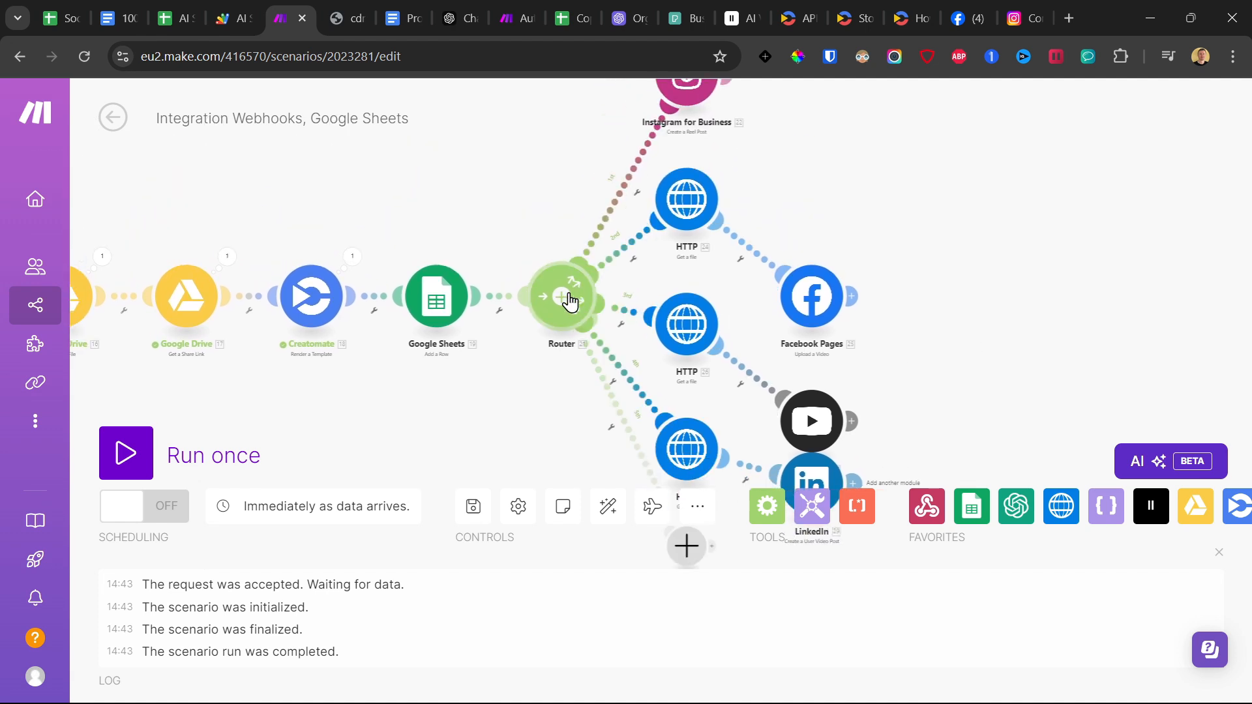
Add an HTTP Get a file module on a fifth router branch, using Creatomate's URL as its source.
{"action": "scroll", "coordinate": [580, 376], "scroll_direction": "down", "scroll_amount": 4}
{"action": "left_click_drag", "start_coordinate": [587, 421], "coordinate": [600, 296]}
{"action": "scroll", "coordinate": [600, 310], "scroll_direction": "up", "scroll_amount": 3}
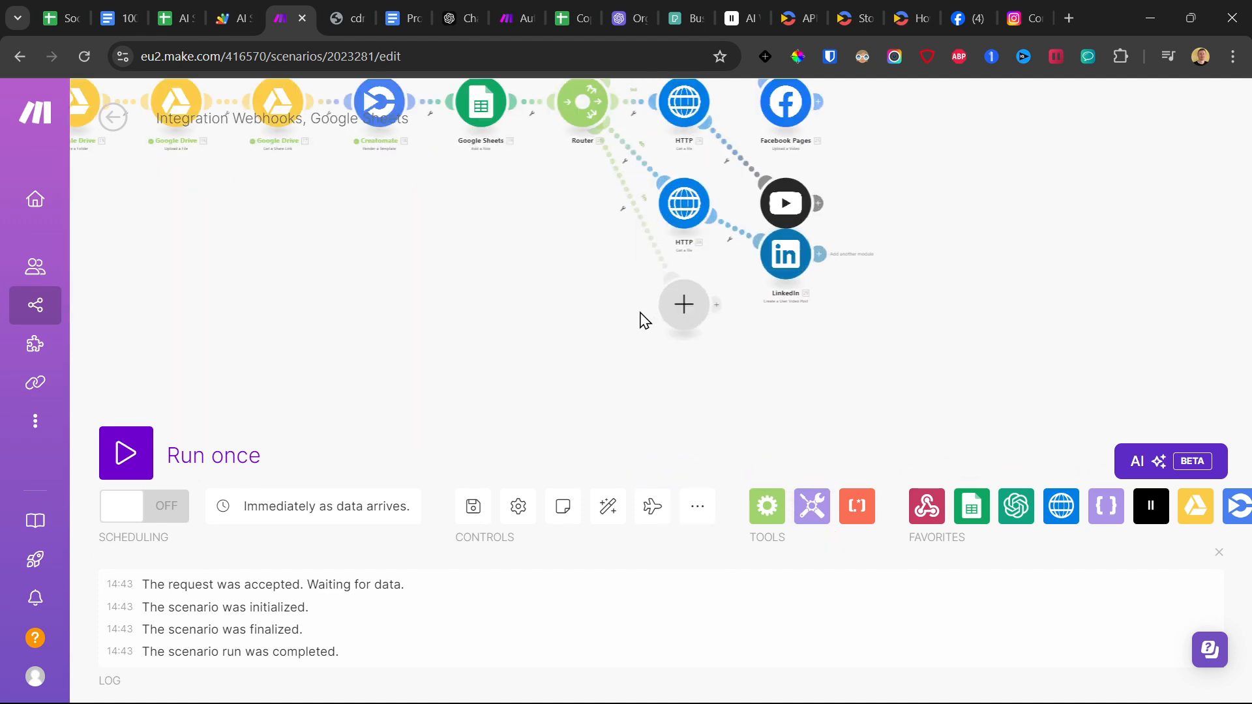
{"action": "left_click", "coordinate": [683, 304]}
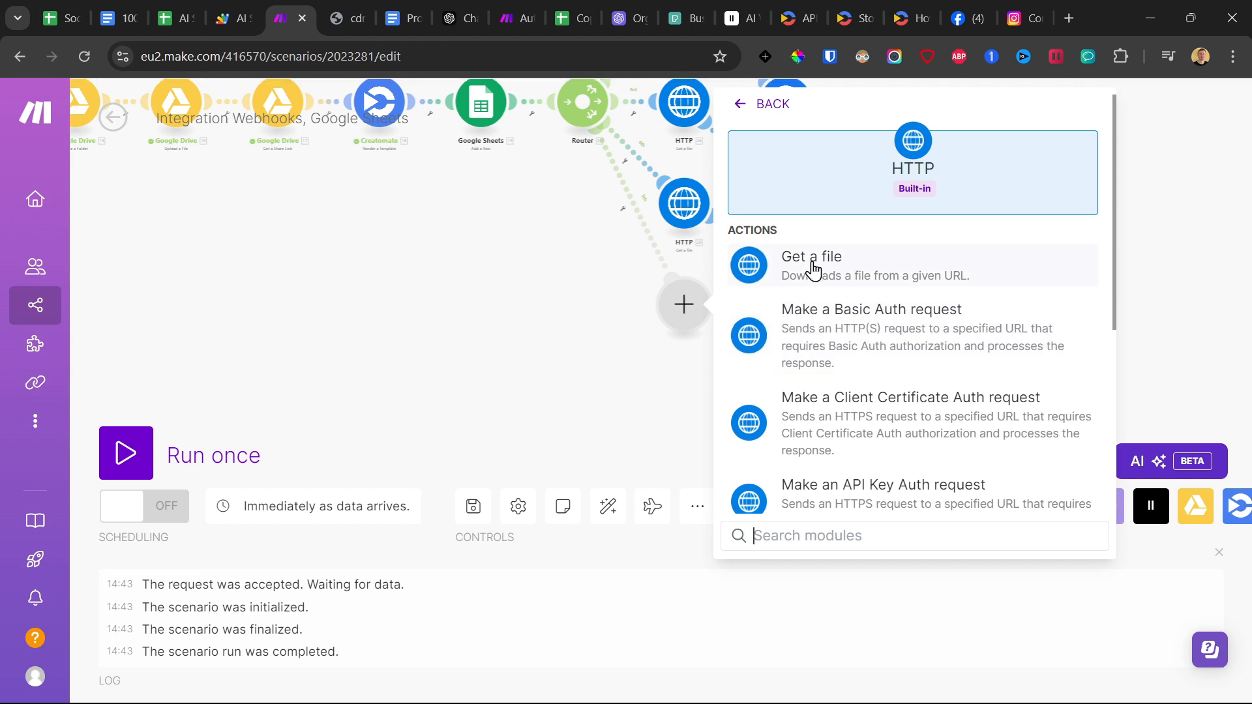
{"action": "left_click", "coordinate": [738, 261]}
{"action": "left_click", "coordinate": [801, 316]}
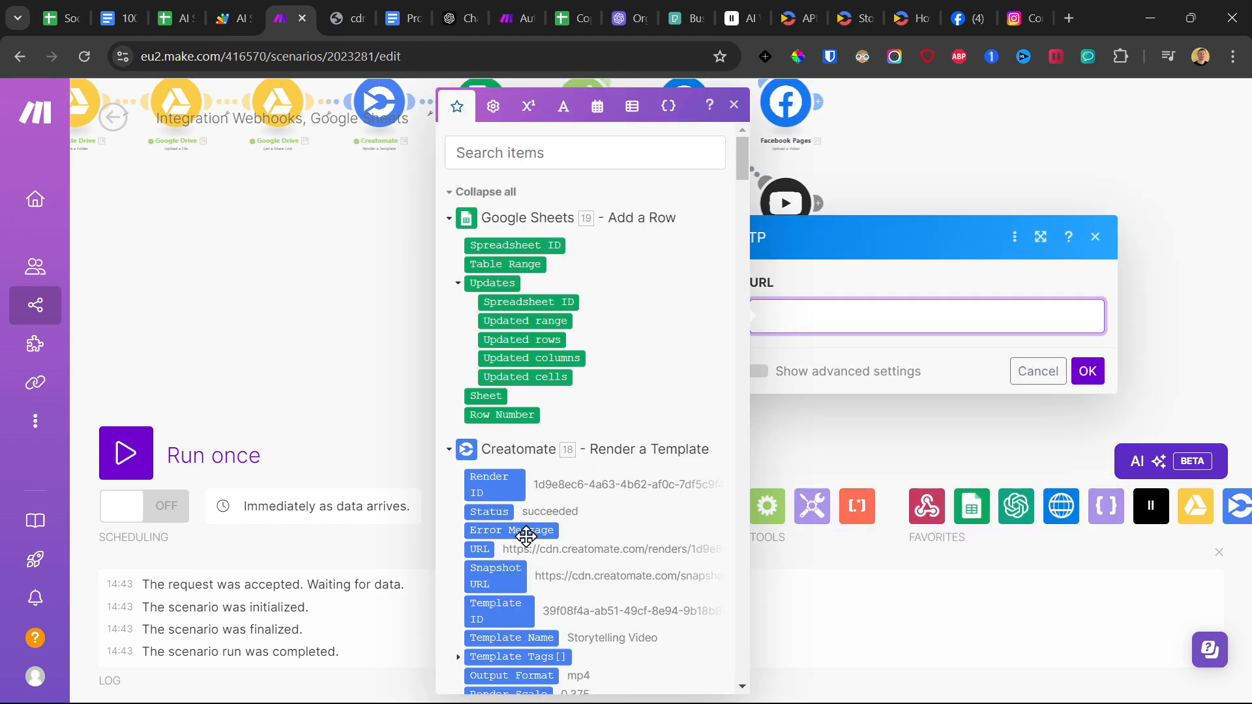
{"action": "left_click", "coordinate": [488, 549]}
{"action": "left_click", "coordinate": [1088, 371]}
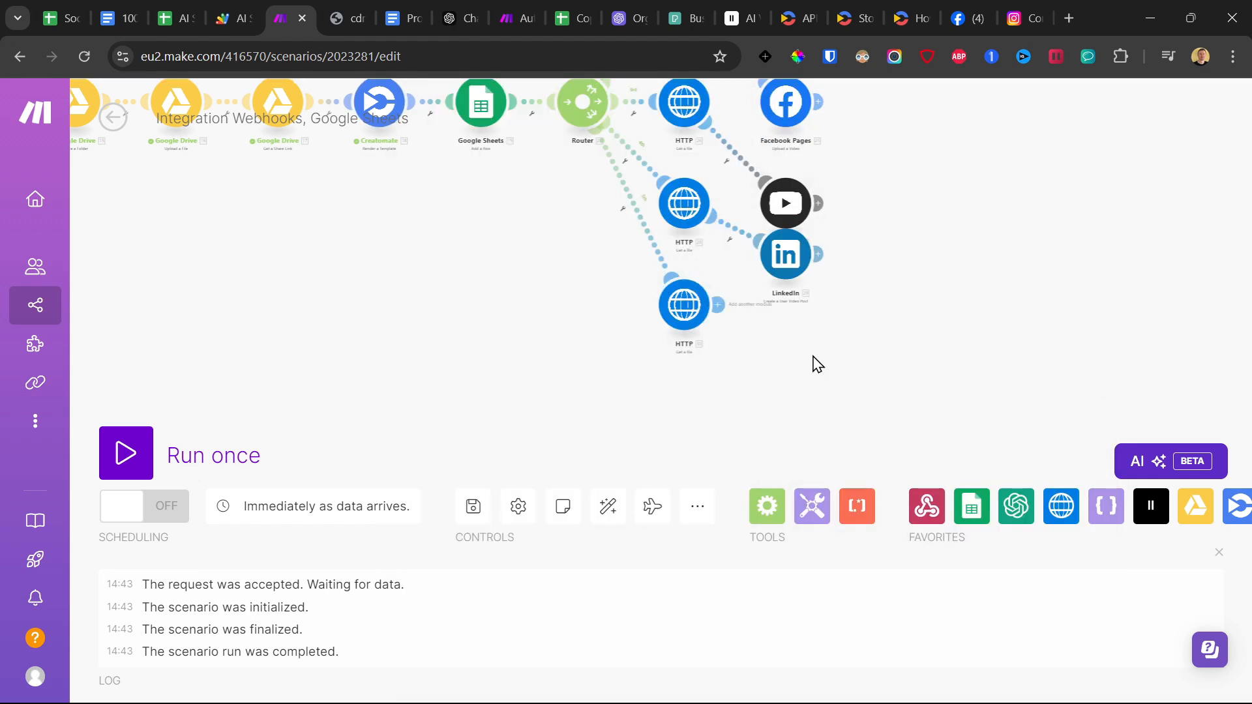
Attach the v5 X (formerly Twitter) Upload a Media module to the fifth branch's HTTP module.
{"action": "scroll", "coordinate": [747, 397], "scroll_direction": "up", "scroll_amount": 3}
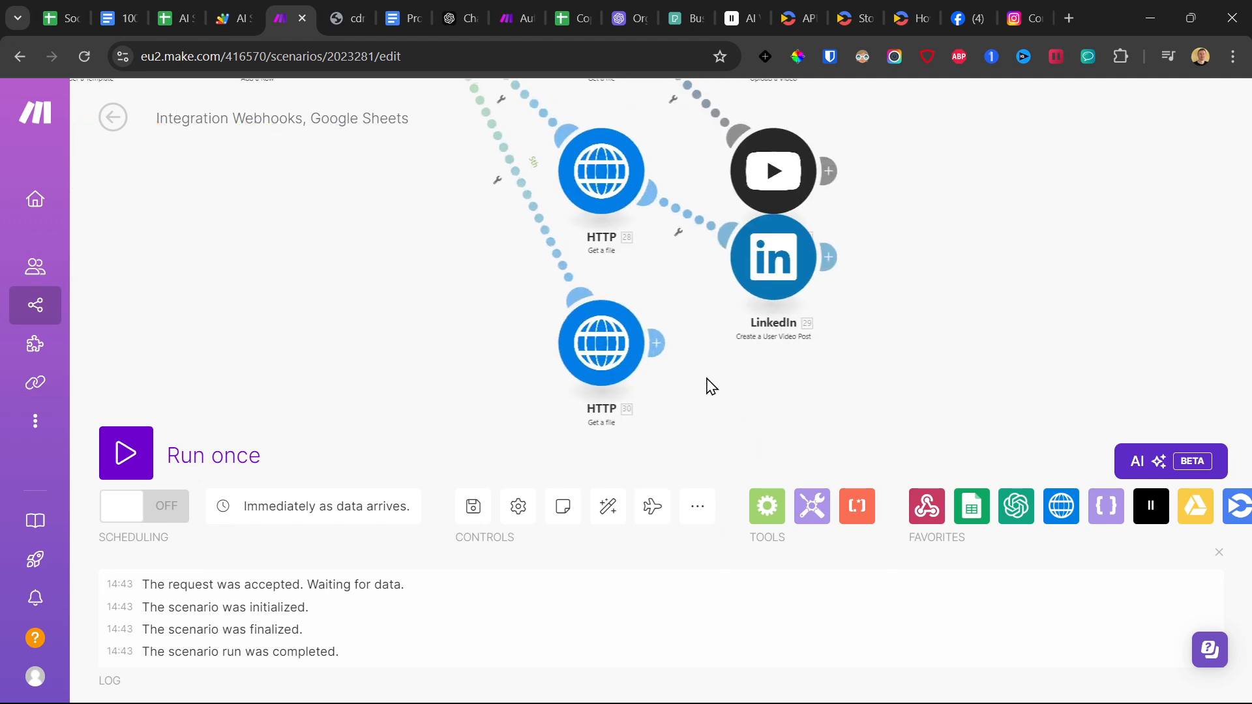
{"action": "left_click", "coordinate": [656, 343]}
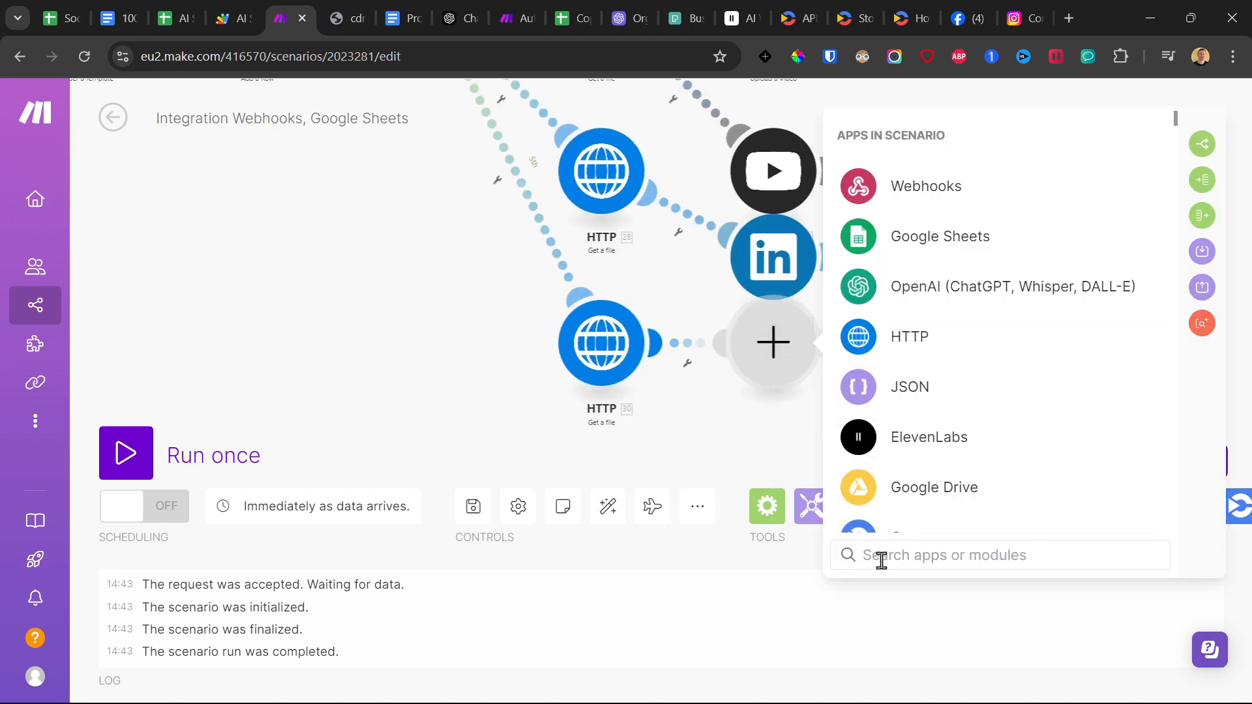
{"action": "type", "text": "twi"}
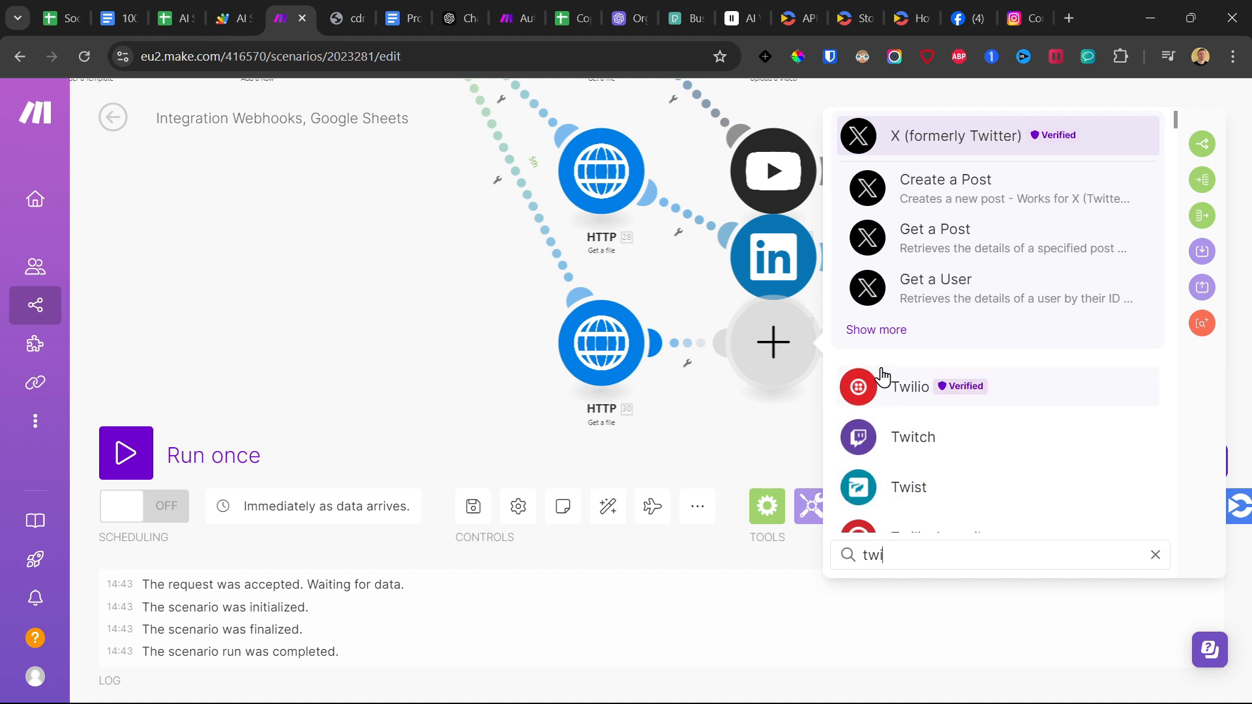
{"action": "left_click", "coordinate": [887, 340]}
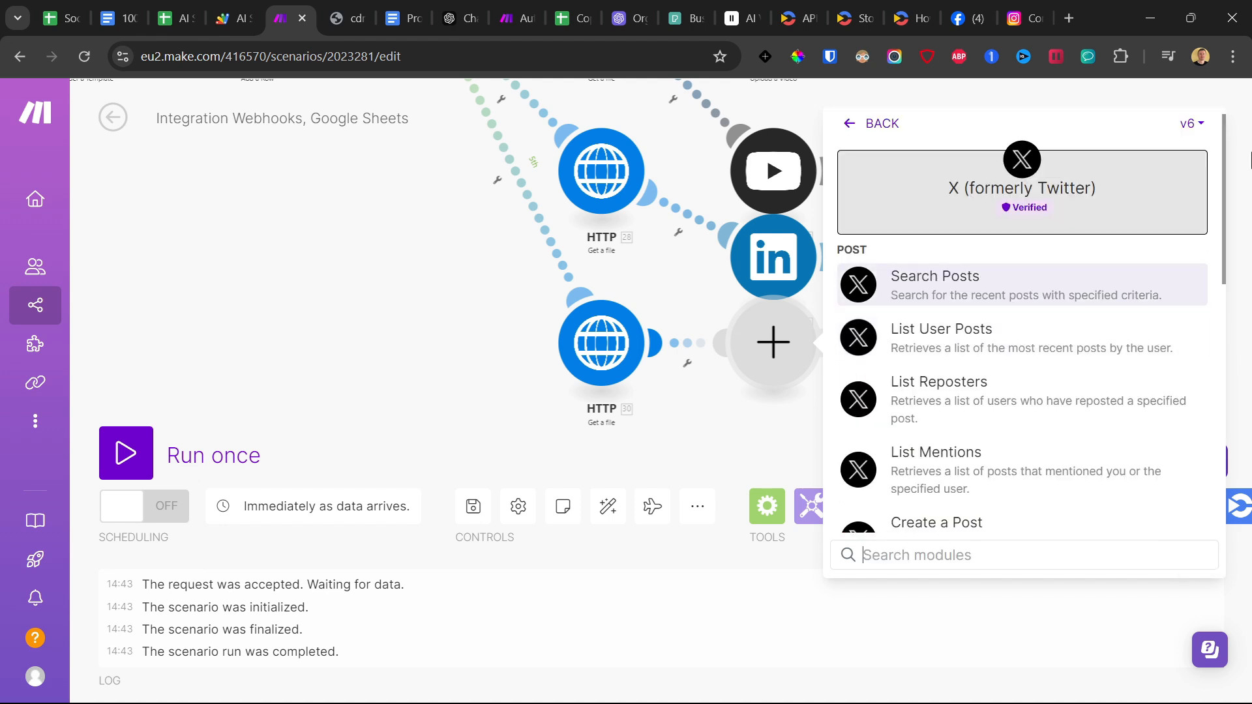
{"action": "left_click", "coordinate": [1201, 127]}
{"action": "left_click", "coordinate": [1174, 190]}
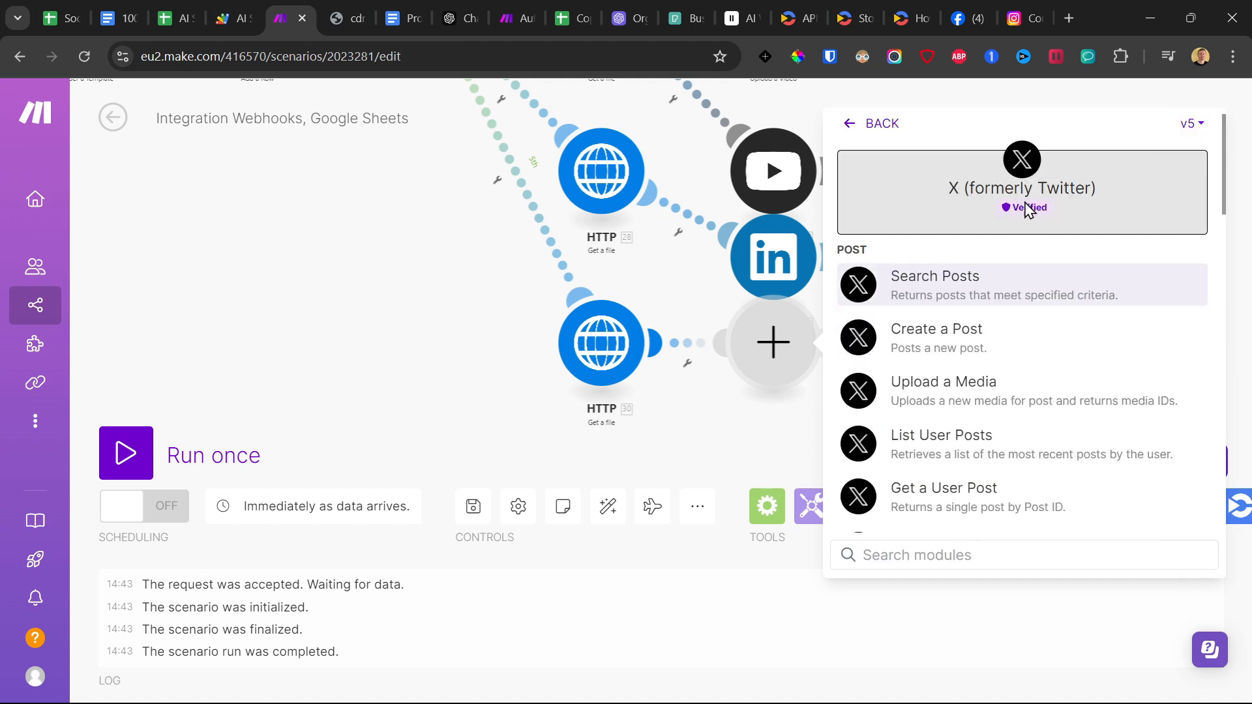
{"action": "left_click", "coordinate": [955, 395]}
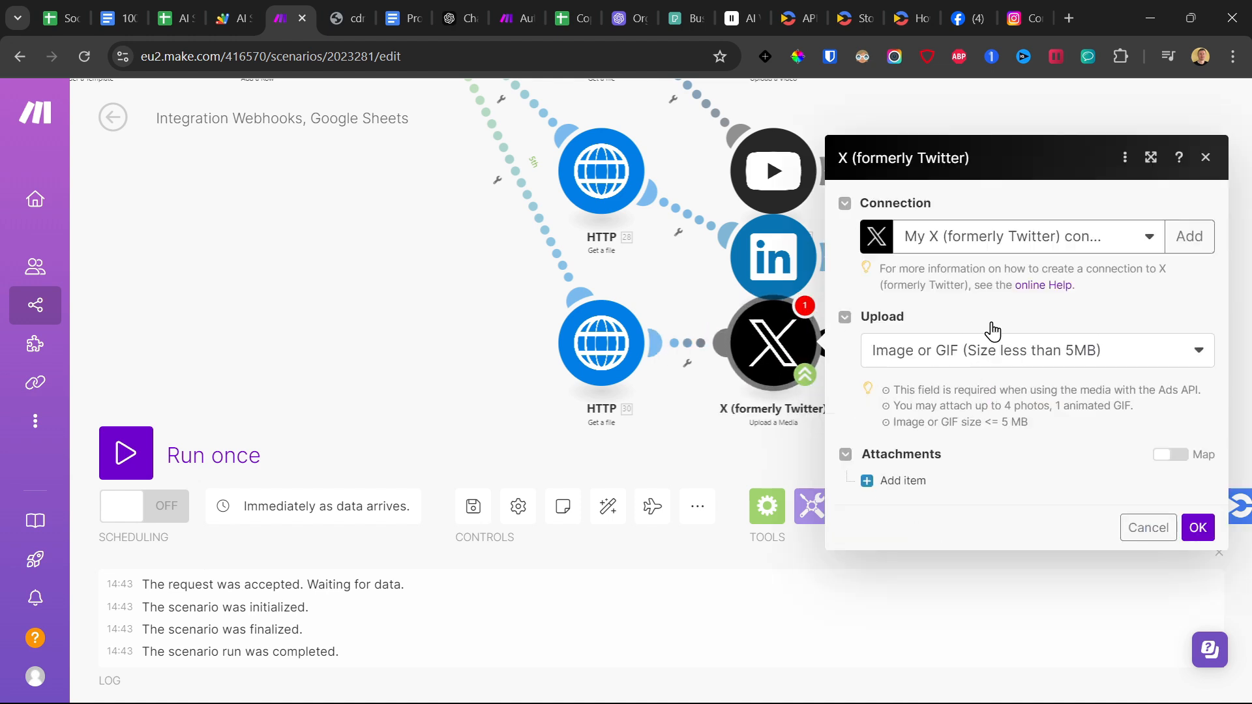
Start a new X connection and show its advanced settings for the API Key and API Key Secret.
{"action": "left_click", "coordinate": [1189, 242]}
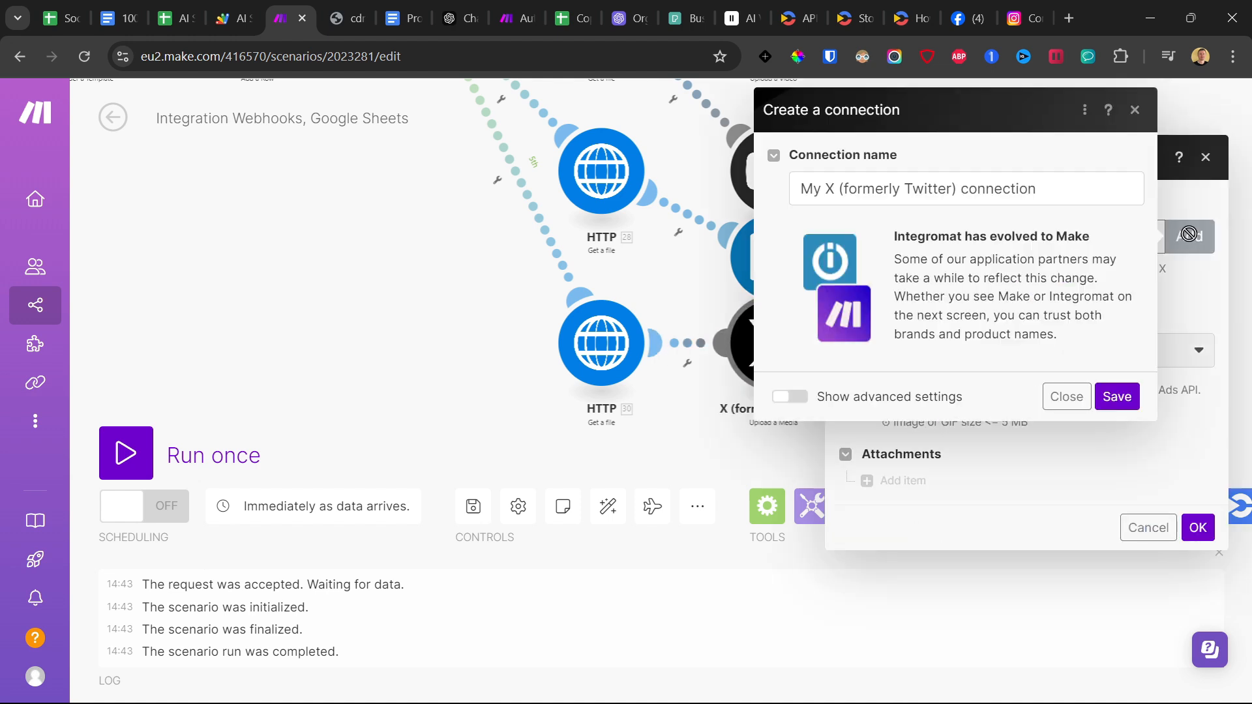
{"action": "left_click", "coordinate": [787, 397]}
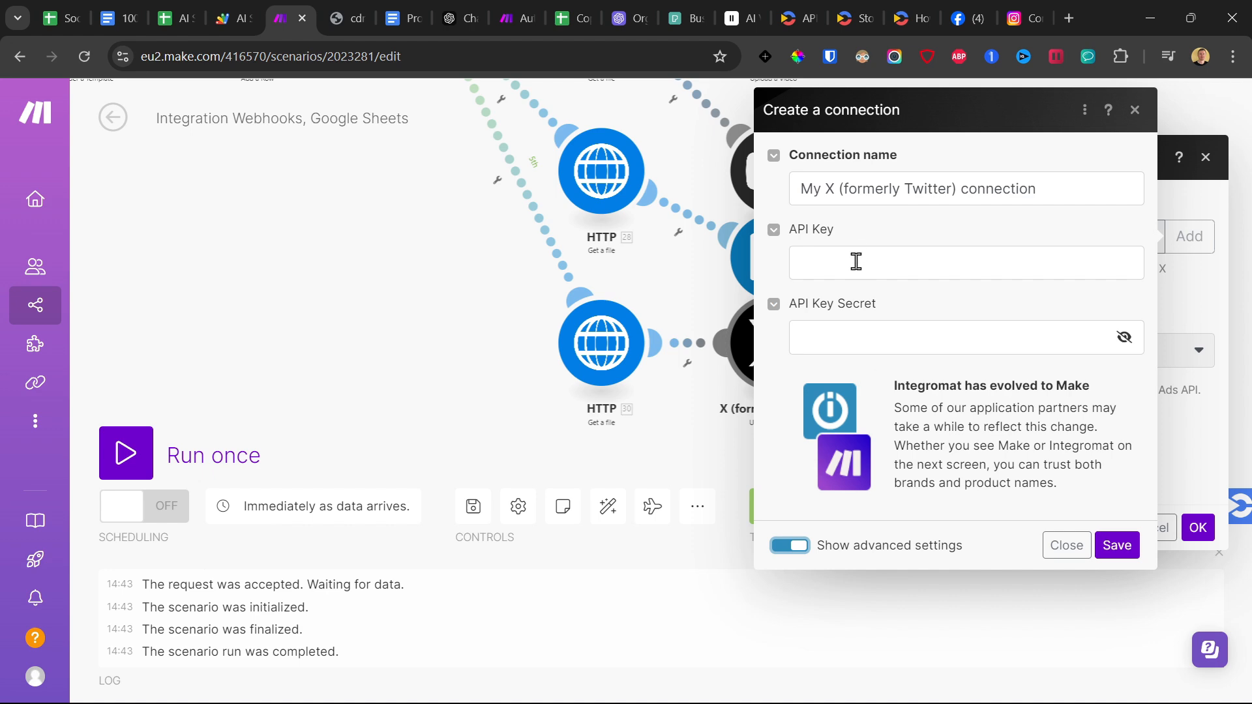
{"action": "left_click", "coordinate": [854, 339]}
Open the X Developer Portal at developer.twitter.com in a new browser tab.
{"action": "left_click", "coordinate": [1069, 18]}
{"action": "type", "text": "dev"}
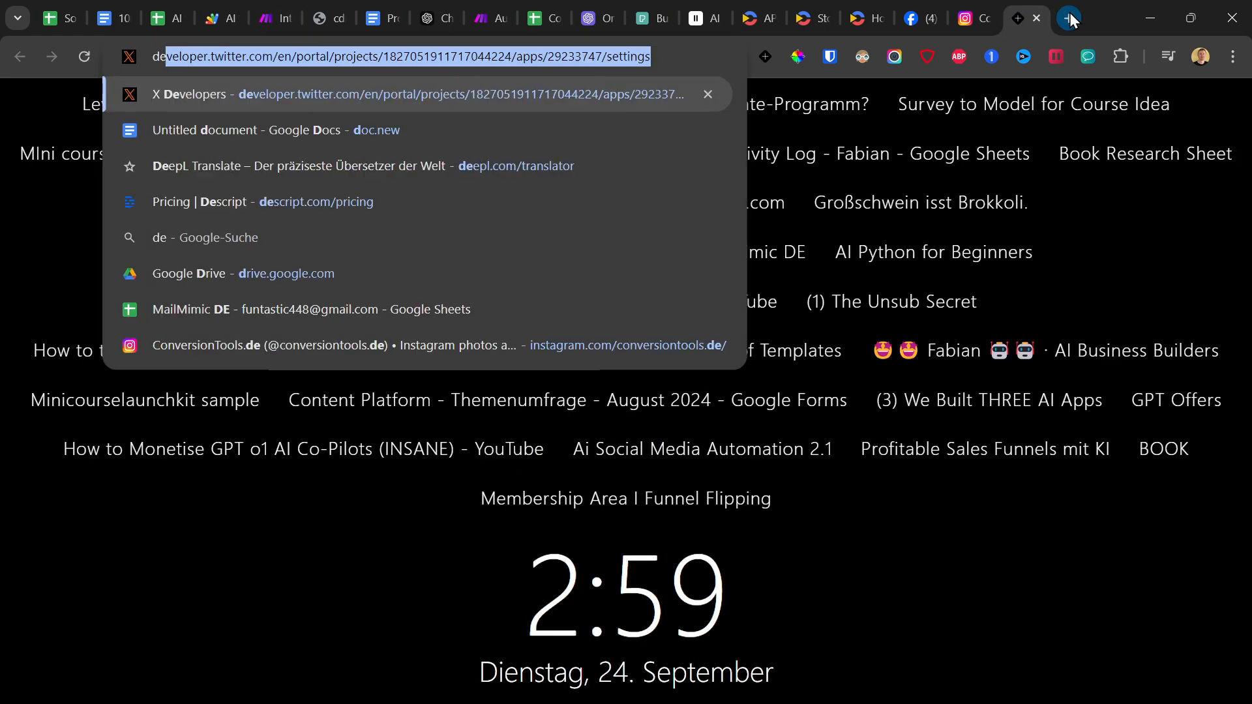
{"action": "type", "text": "e"}
{"action": "key", "text": "BackSpace"}
{"action": "key", "text": "BackSpace"}
{"action": "type", "text": "vel"}
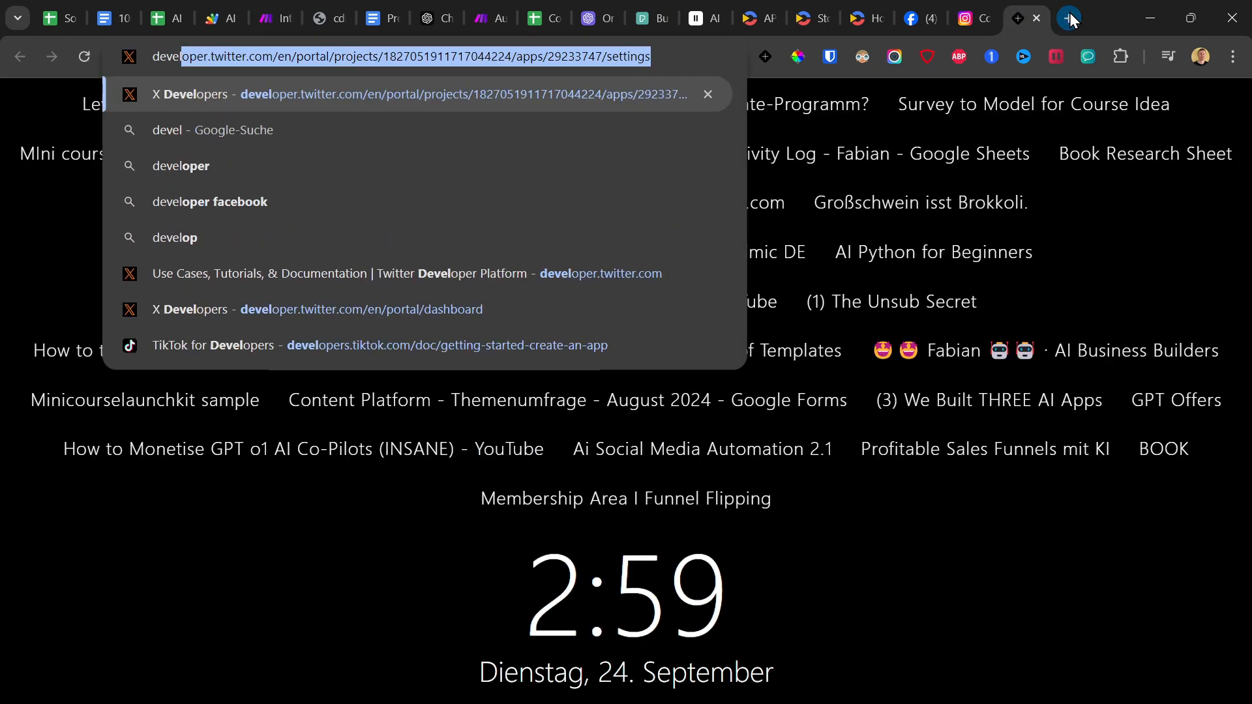
{"action": "key", "text": "Return"}
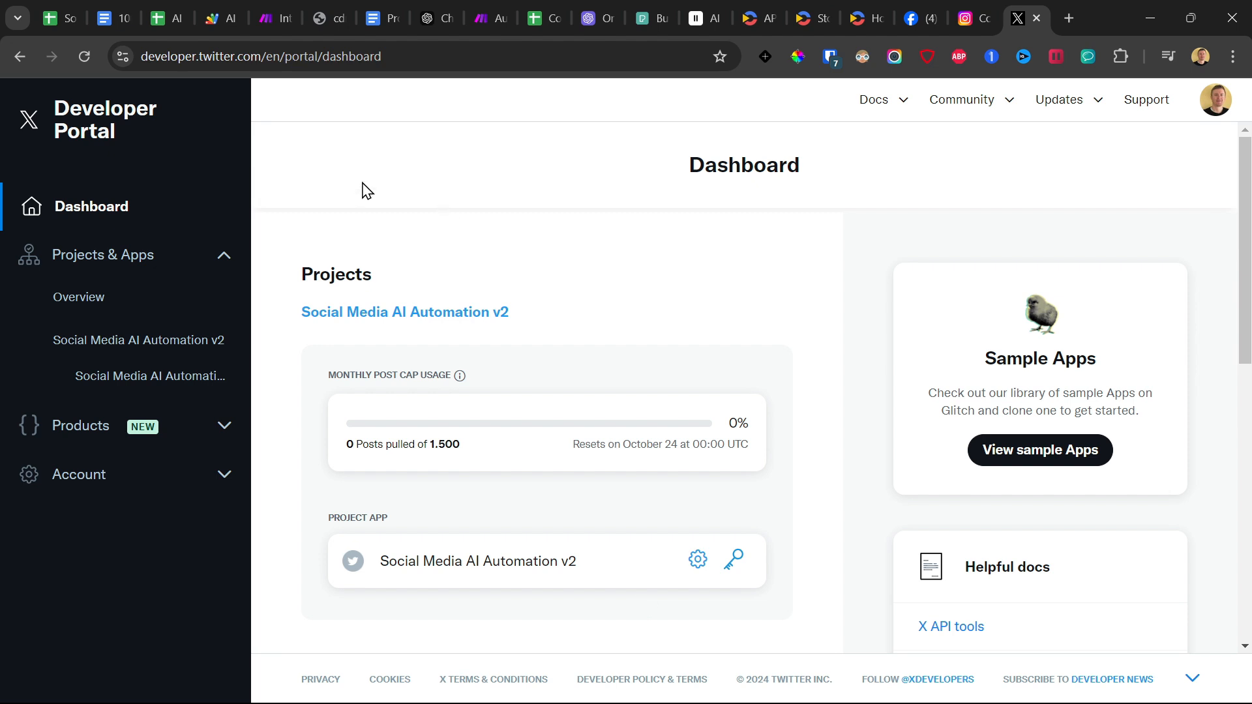
Open the settings of the Social Media AI Automation v2 project and its project details for editing.
{"action": "left_click", "coordinate": [383, 313]}
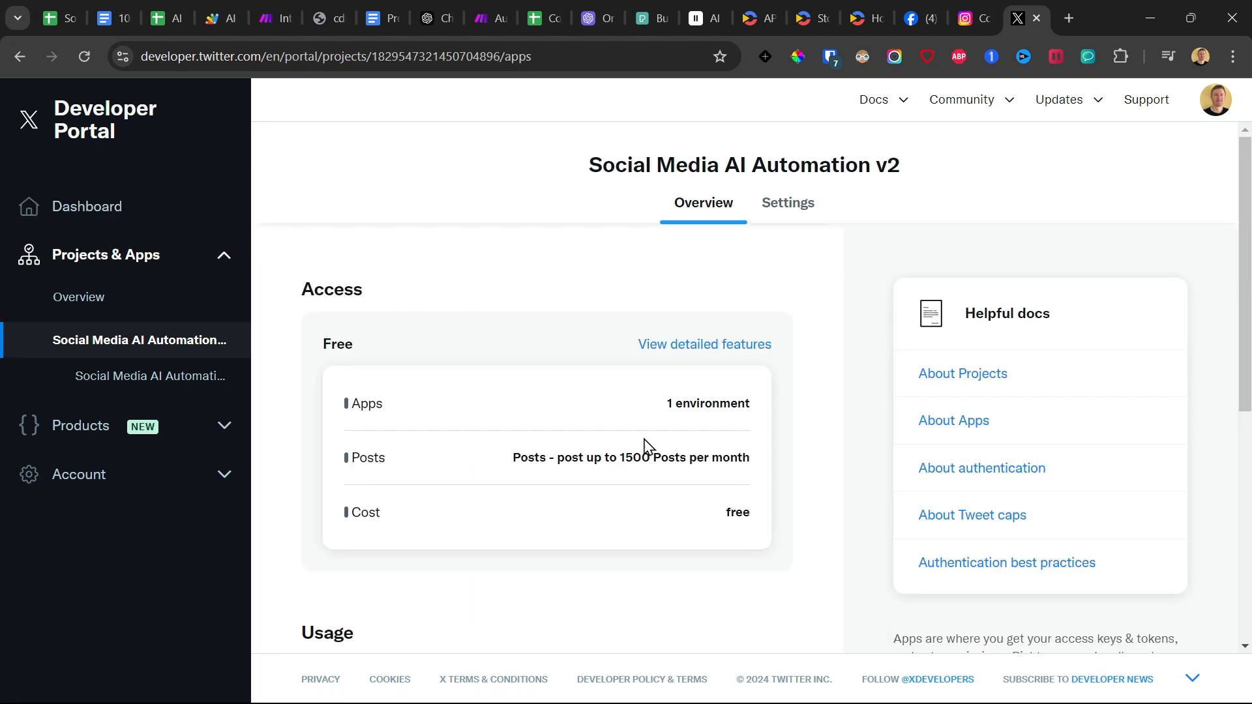
{"action": "left_click", "coordinate": [782, 204]}
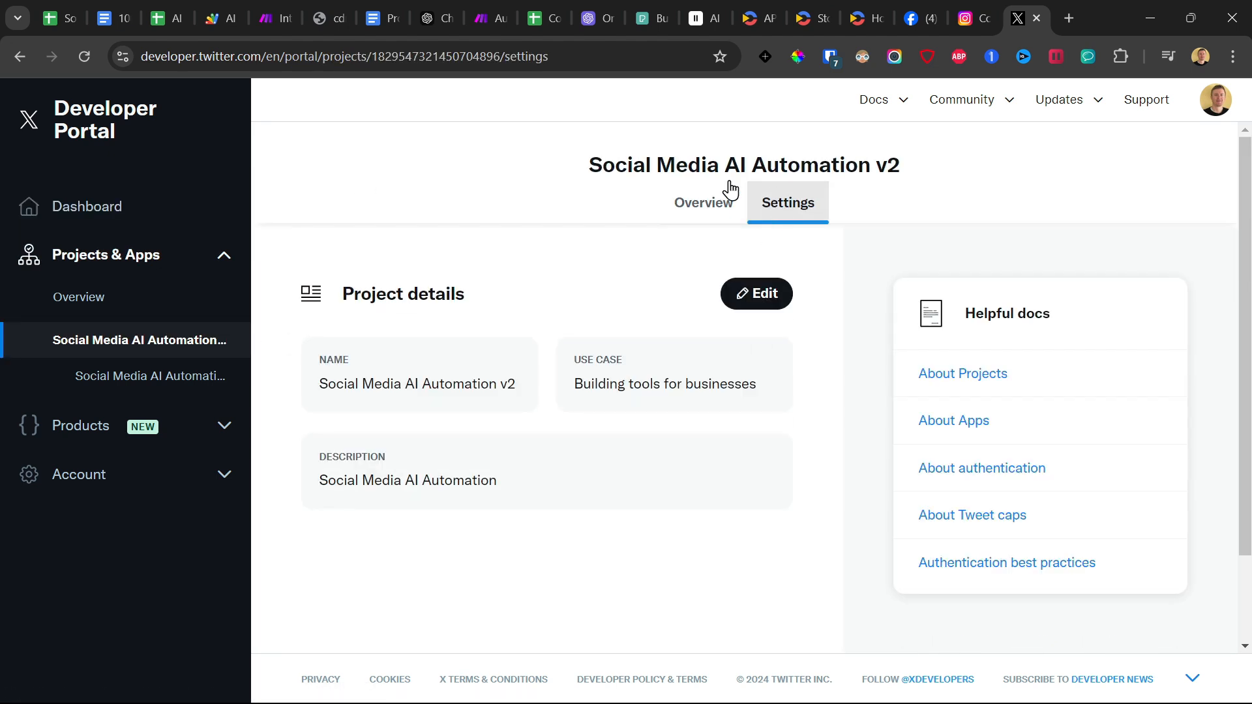
{"action": "left_click", "coordinate": [765, 296]}
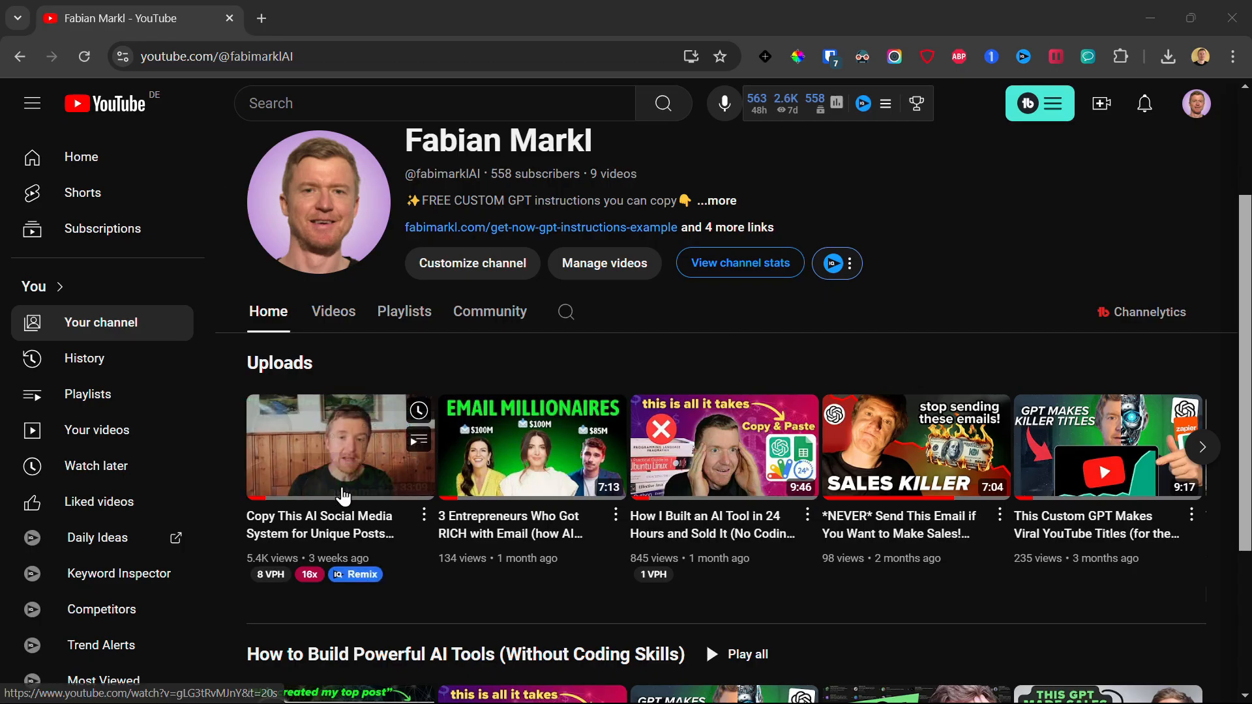
Watch the X app setup section of the YouTube video "Copy This AI Social Media System for Unique Posts Daily" and return to the Developer Portal.
{"action": "left_click", "coordinate": [343, 495]}
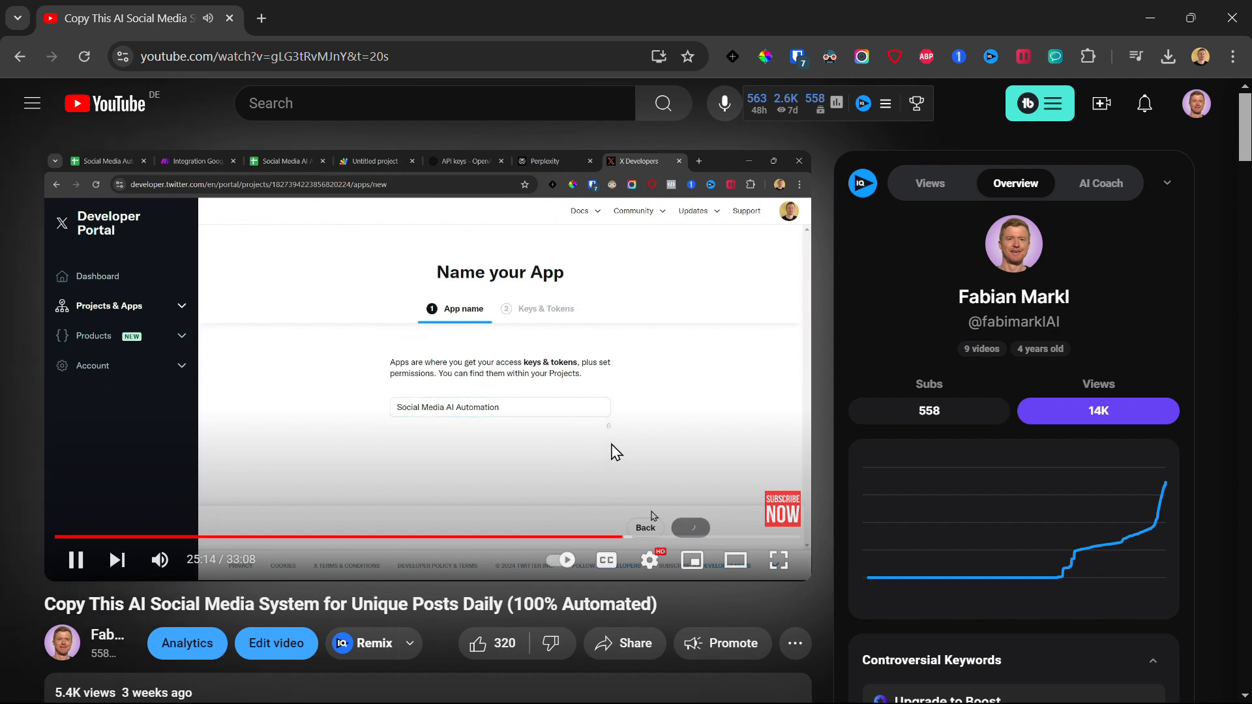
{"action": "left_click", "coordinate": [525, 459]}
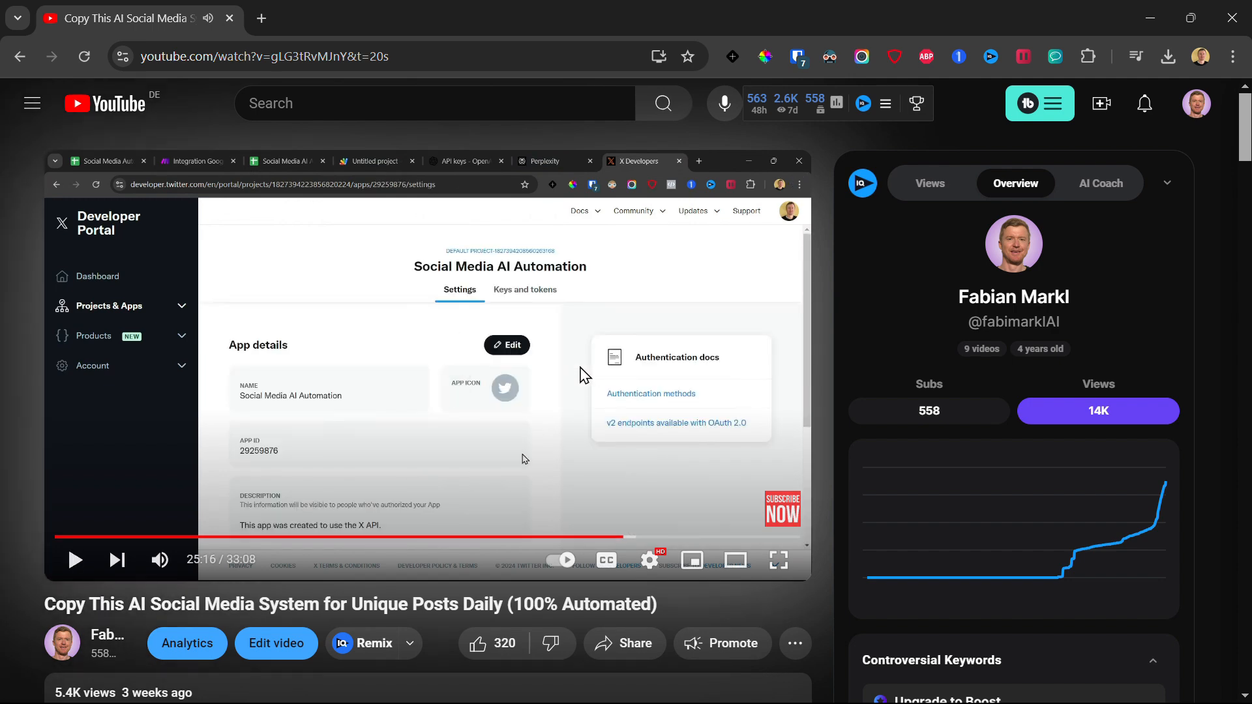
{"action": "key", "text": "alt+Tab"}
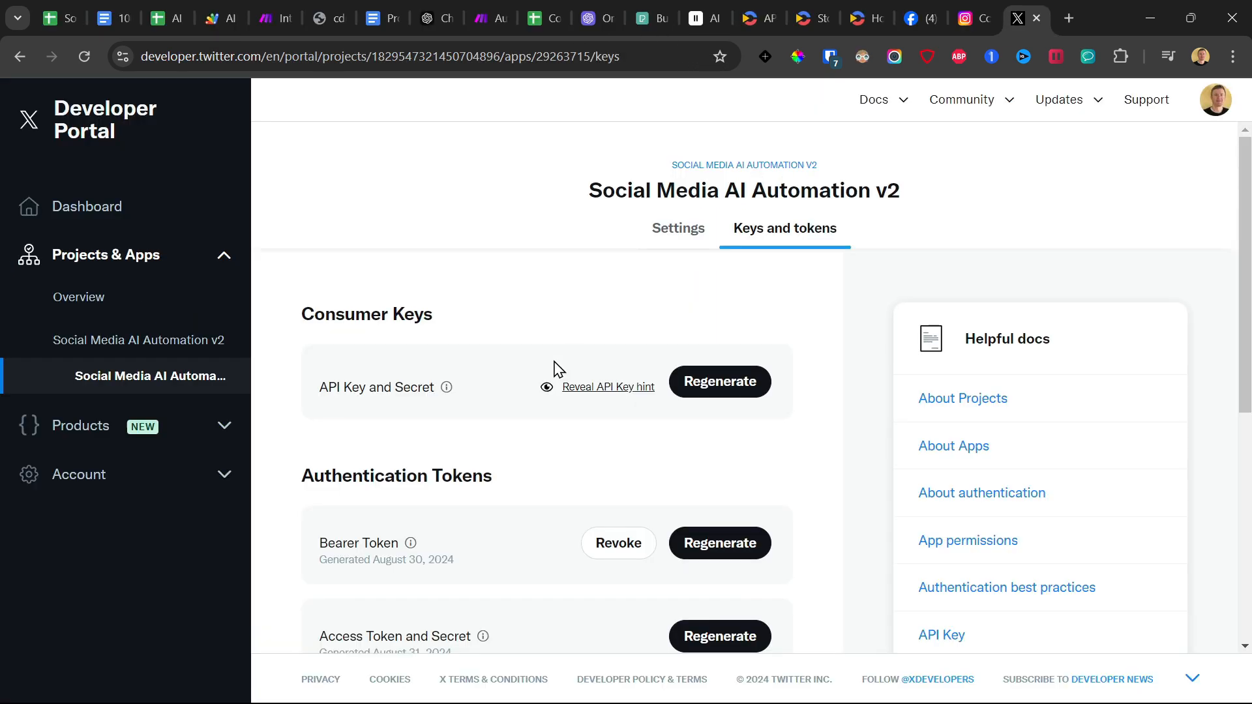
Regenerate the Social Media AI Automation v2 app's API Key and Secret, and paste the API Key into the new X connection in Make.
{"action": "scroll", "coordinate": [538, 271], "scroll_direction": "down", "scroll_amount": 1}
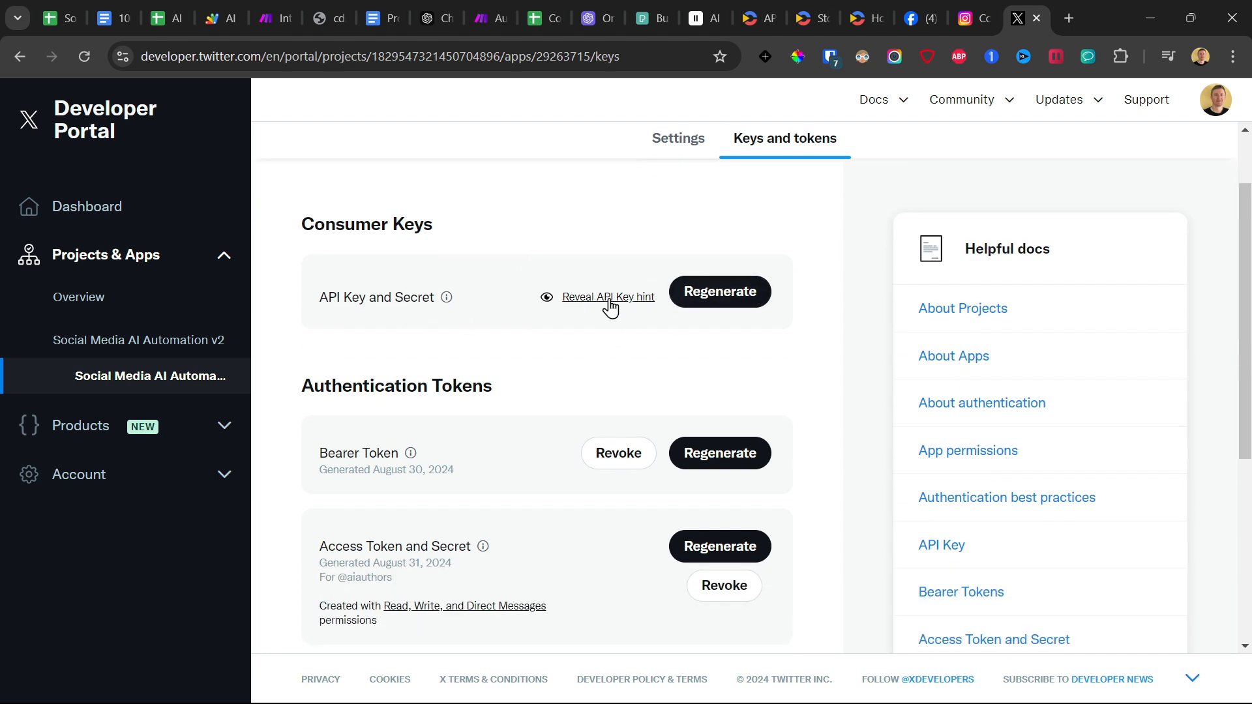
{"action": "left_click", "coordinate": [714, 296]}
{"action": "left_click", "coordinate": [603, 460]}
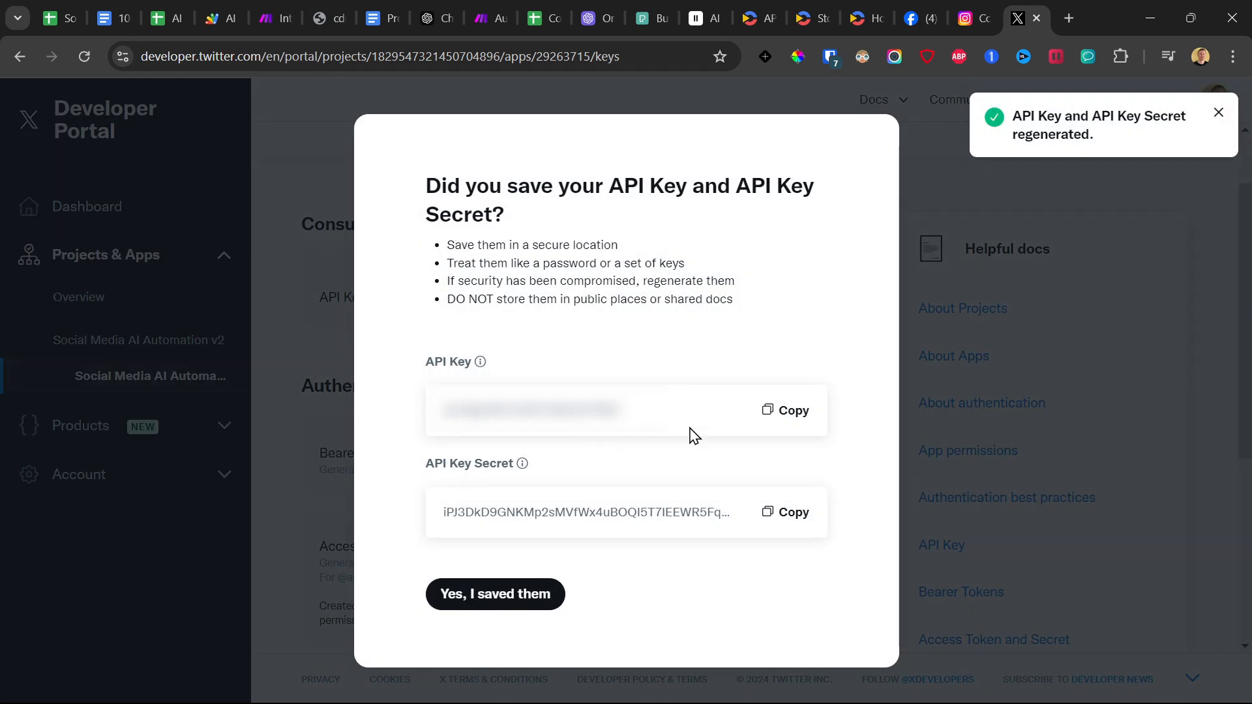
{"action": "left_click", "coordinate": [796, 413]}
{"action": "left_click", "coordinate": [237, 3]}
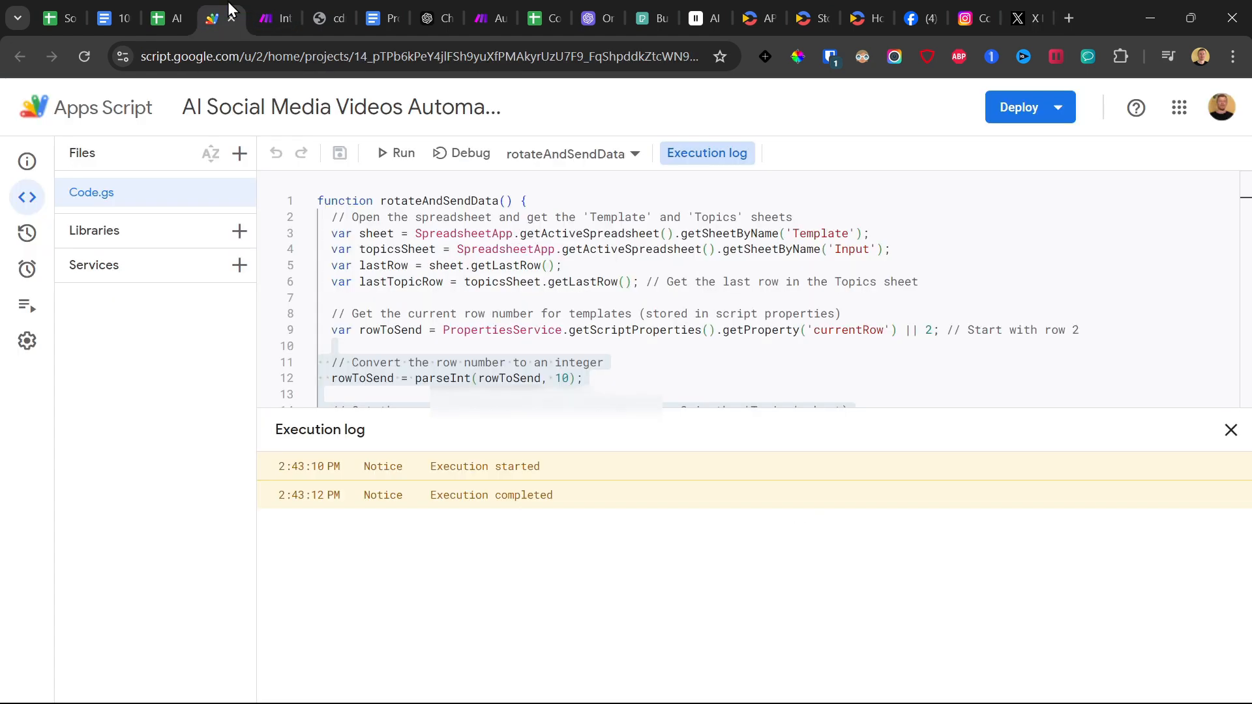
{"action": "left_click", "coordinate": [289, 3]}
{"action": "left_click", "coordinate": [841, 264]}
{"action": "key", "text": "ctrl+v"}
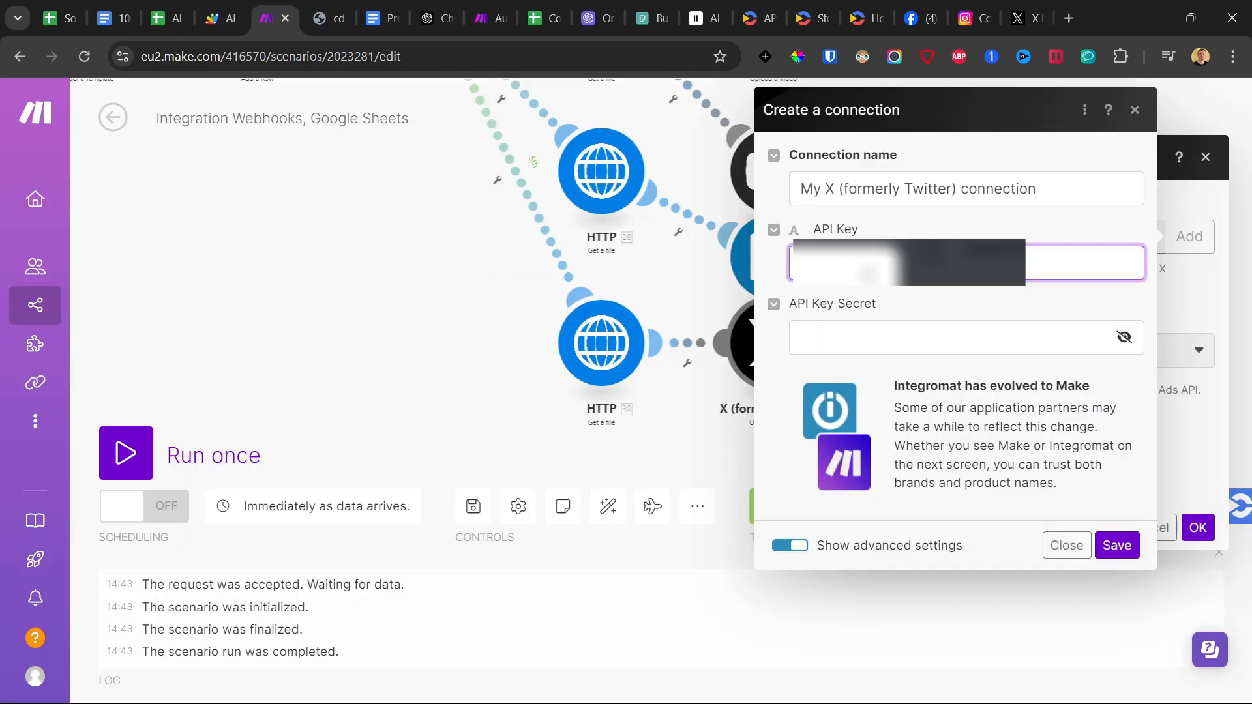
Copy the API Key Secret from the X Developer Portal and paste it into the new X connection in Make.
{"action": "left_click", "coordinate": [1030, 14]}
{"action": "left_click", "coordinate": [786, 514]}
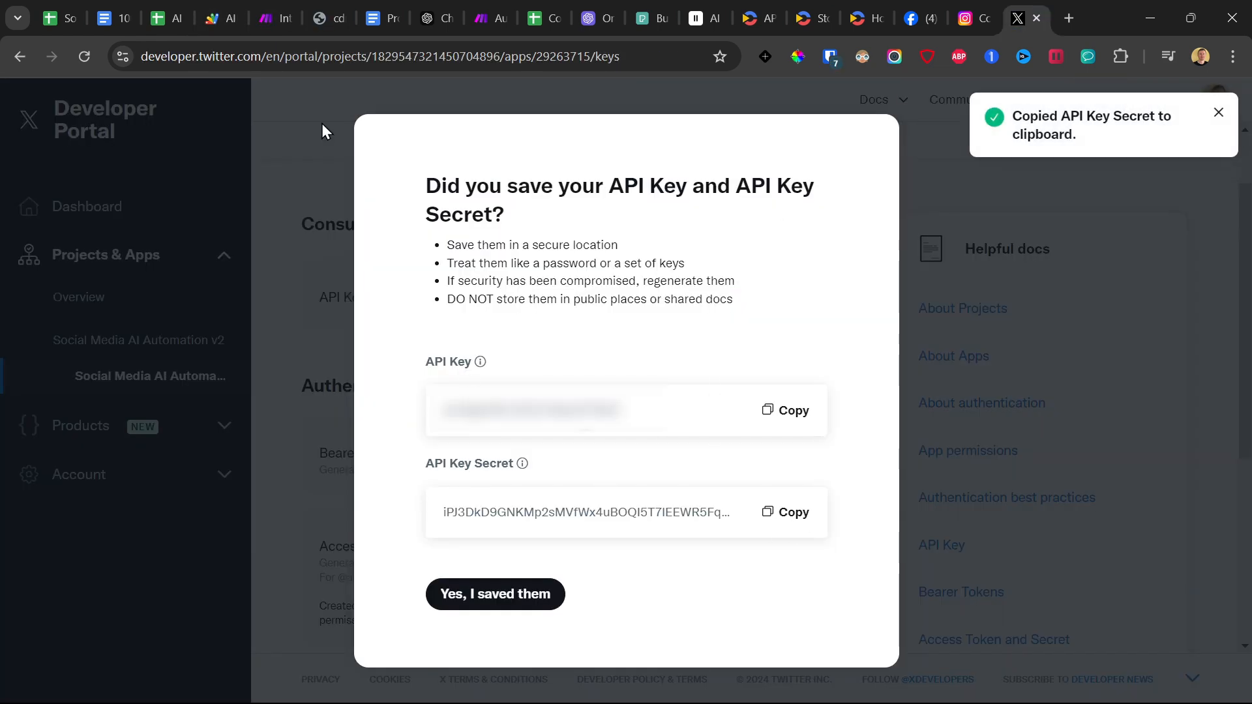
{"action": "left_click", "coordinate": [241, 6]}
{"action": "left_click", "coordinate": [287, 6]}
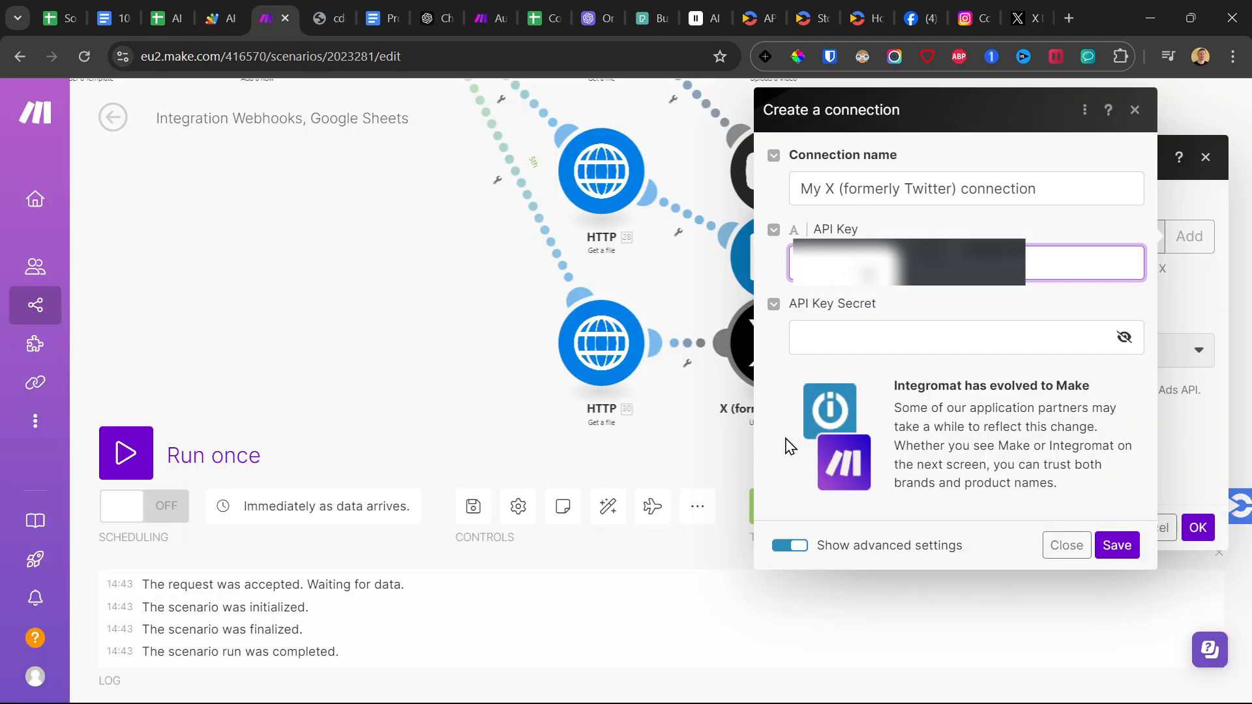
{"action": "left_click", "coordinate": [890, 334]}
{"action": "key", "text": "ctrl+v"}
Name the connection "My X (formerly Twitter) connection test video", authorize it, and confirm the Upload a Media module with HTTP - Get a file as attachment.
{"action": "left_click", "coordinate": [1053, 193]}
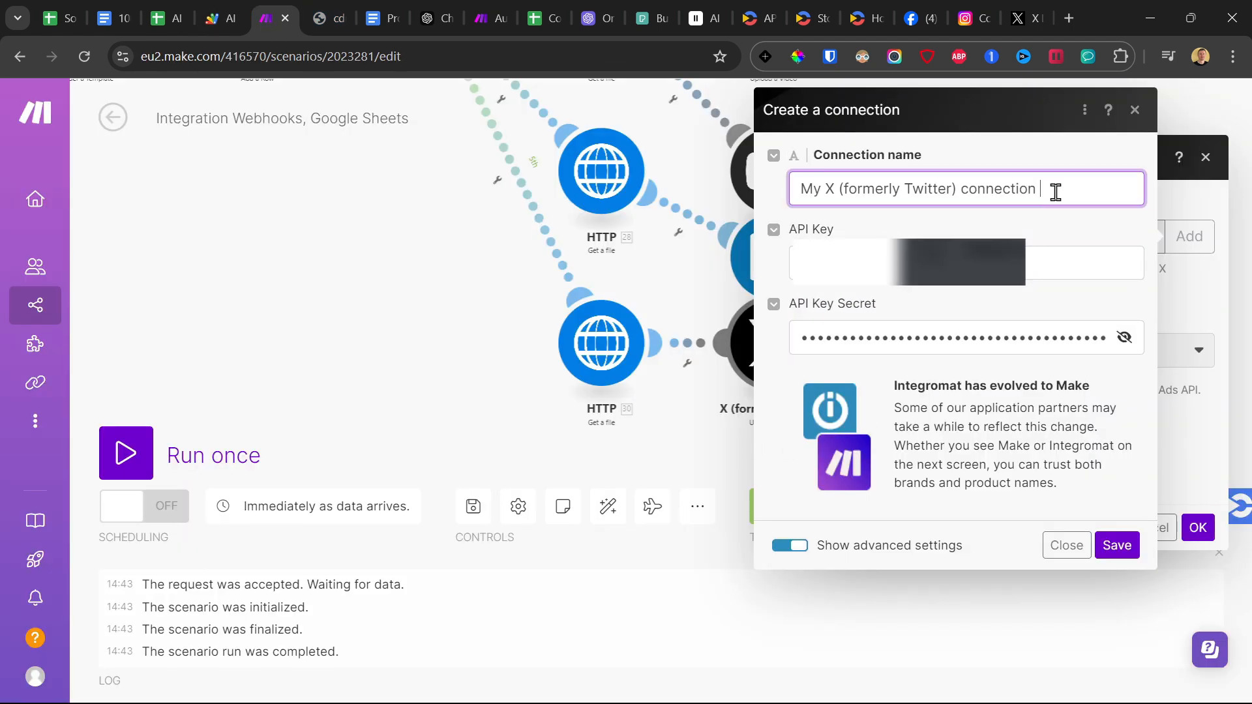
{"action": "type", "text": "test video"}
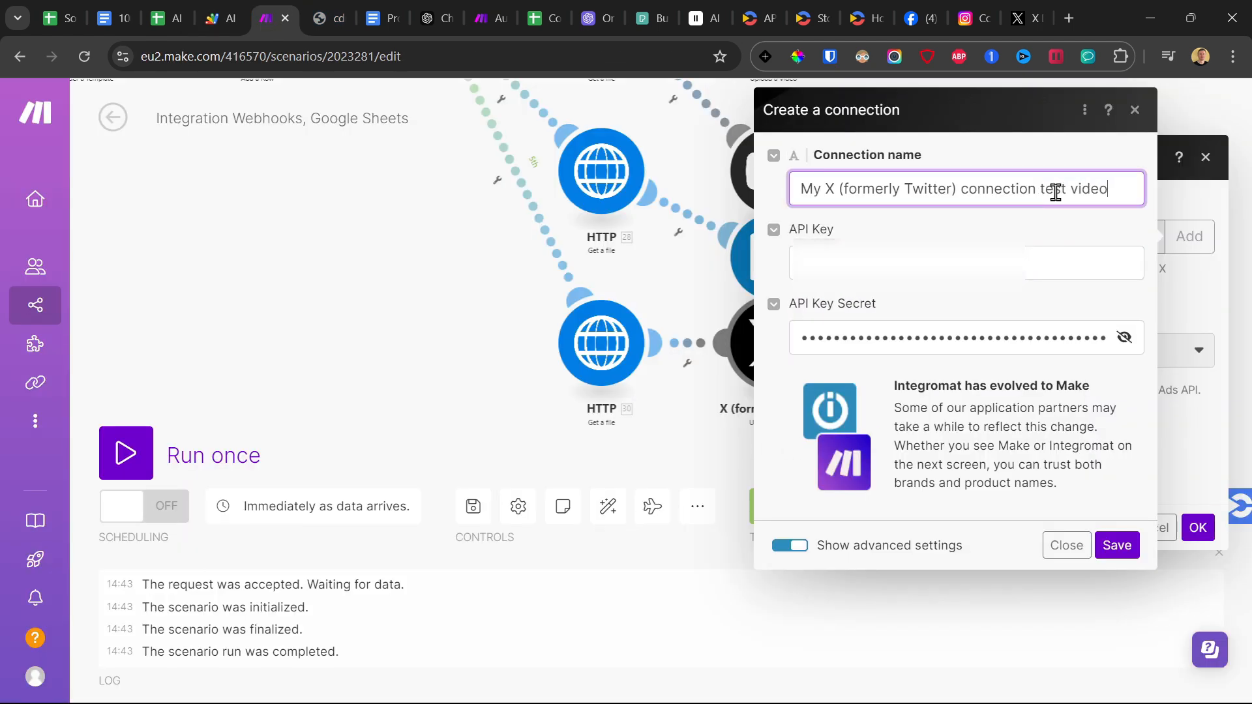
{"action": "left_click", "coordinate": [1126, 550]}
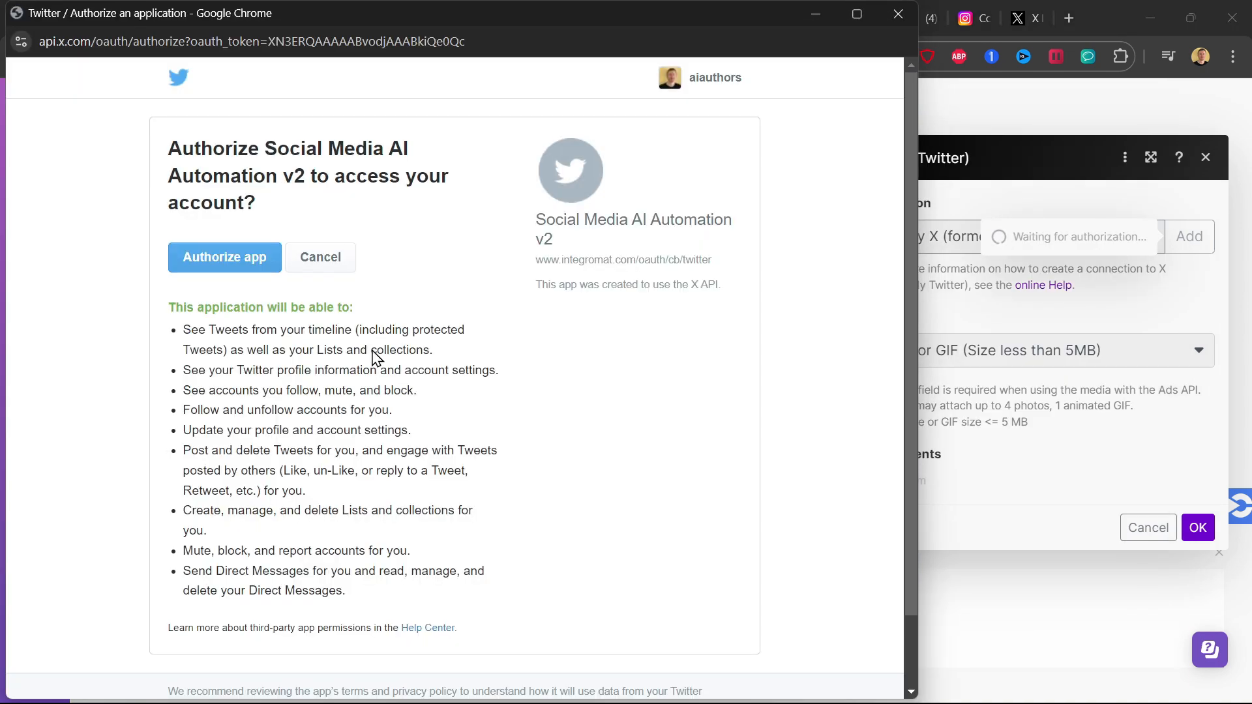
{"action": "key", "text": "Return"}
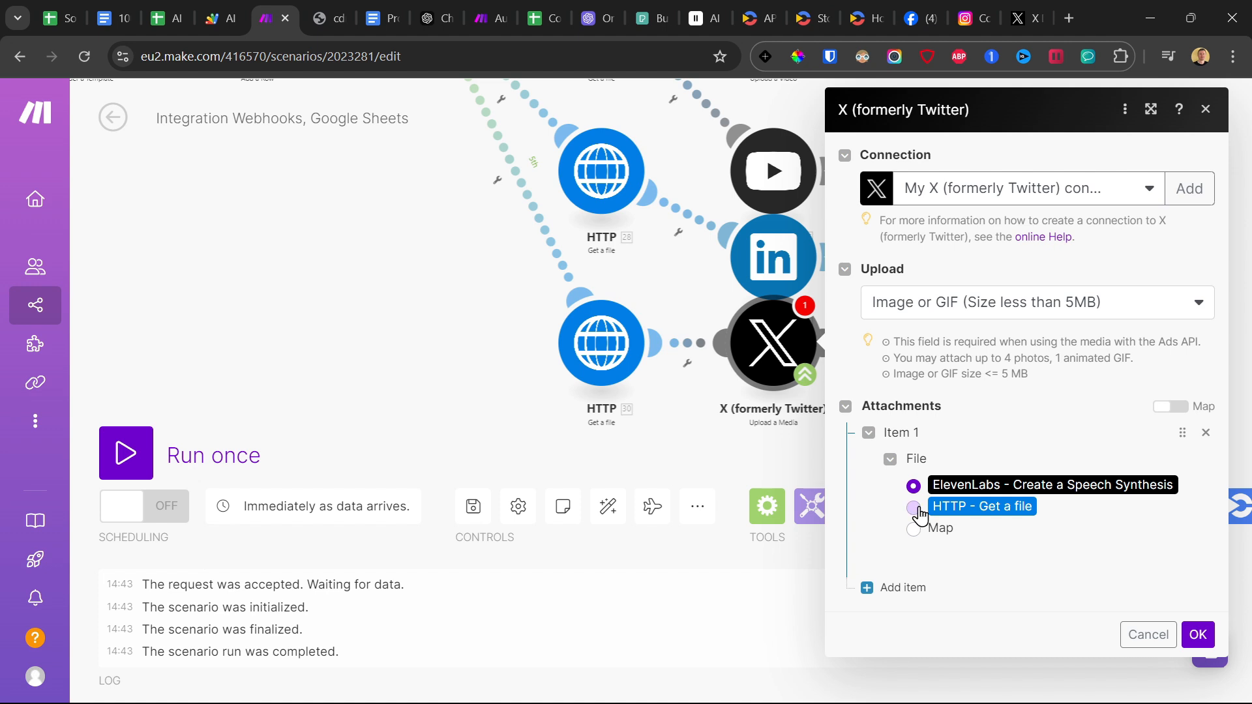
{"action": "left_click", "coordinate": [1196, 635]}
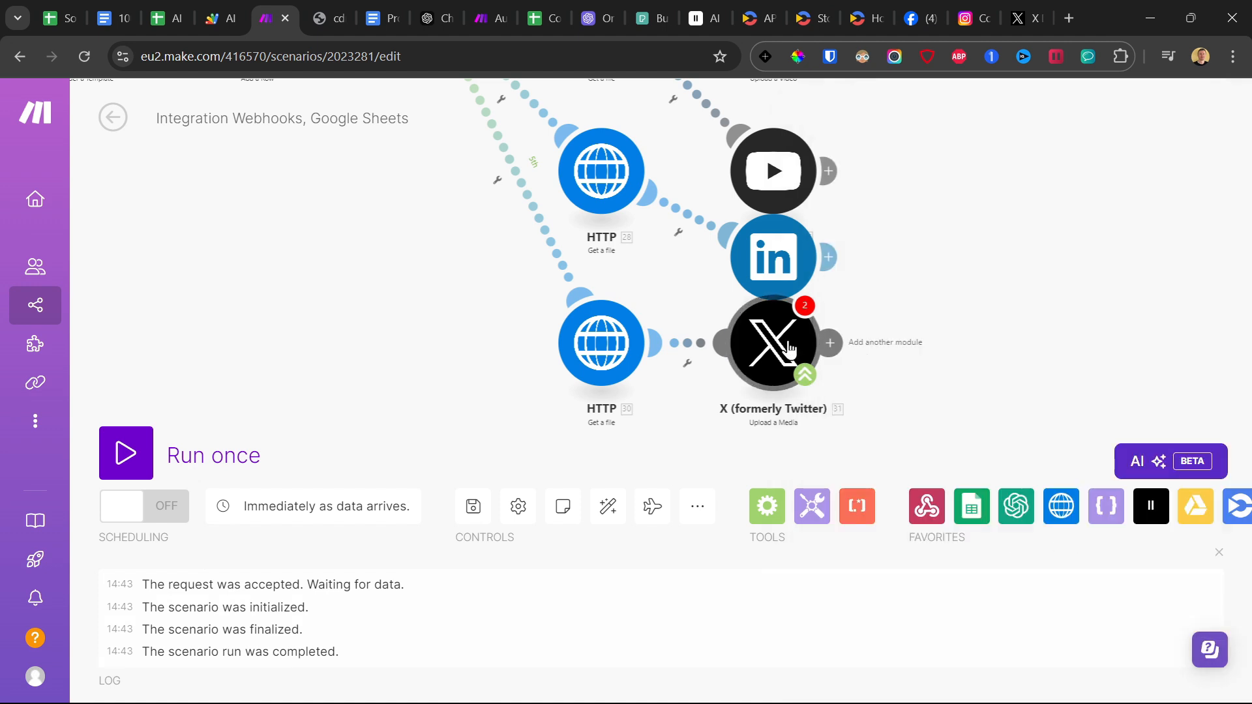
Add the v6 X (formerly Twitter) Create a Post module after the Upload a Media module.
{"action": "left_click", "coordinate": [831, 341]}
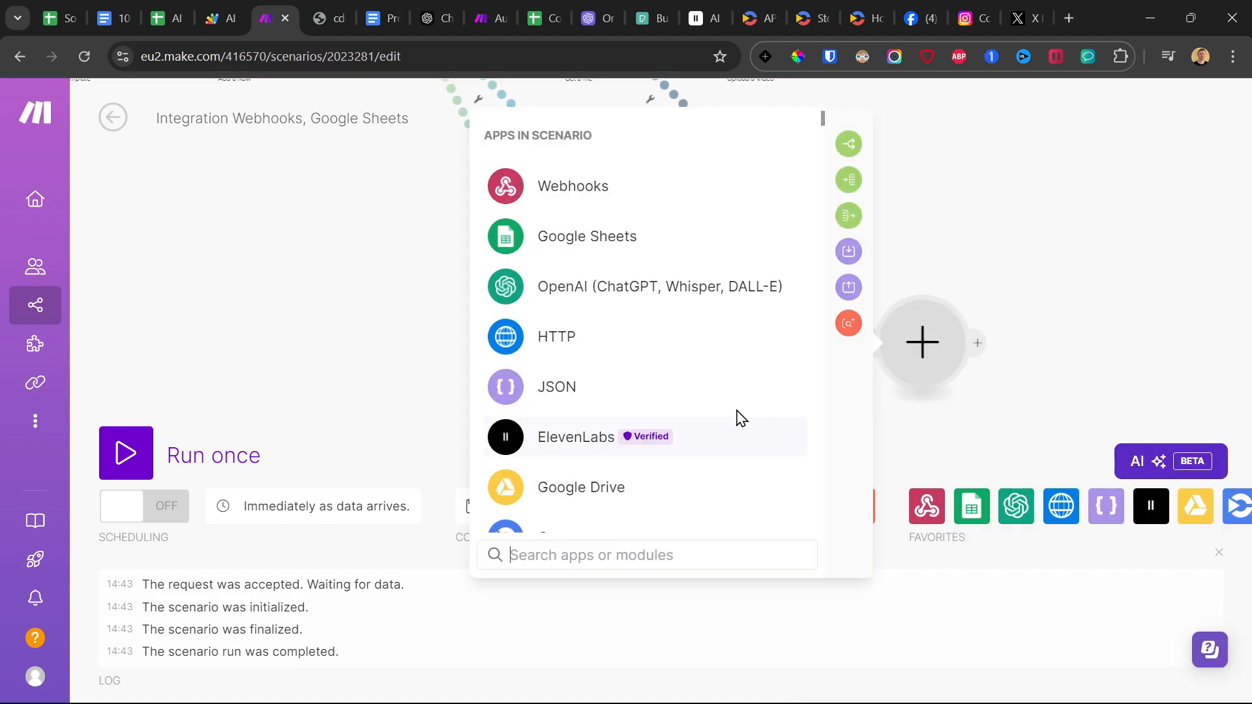
{"action": "type", "text": "twi"}
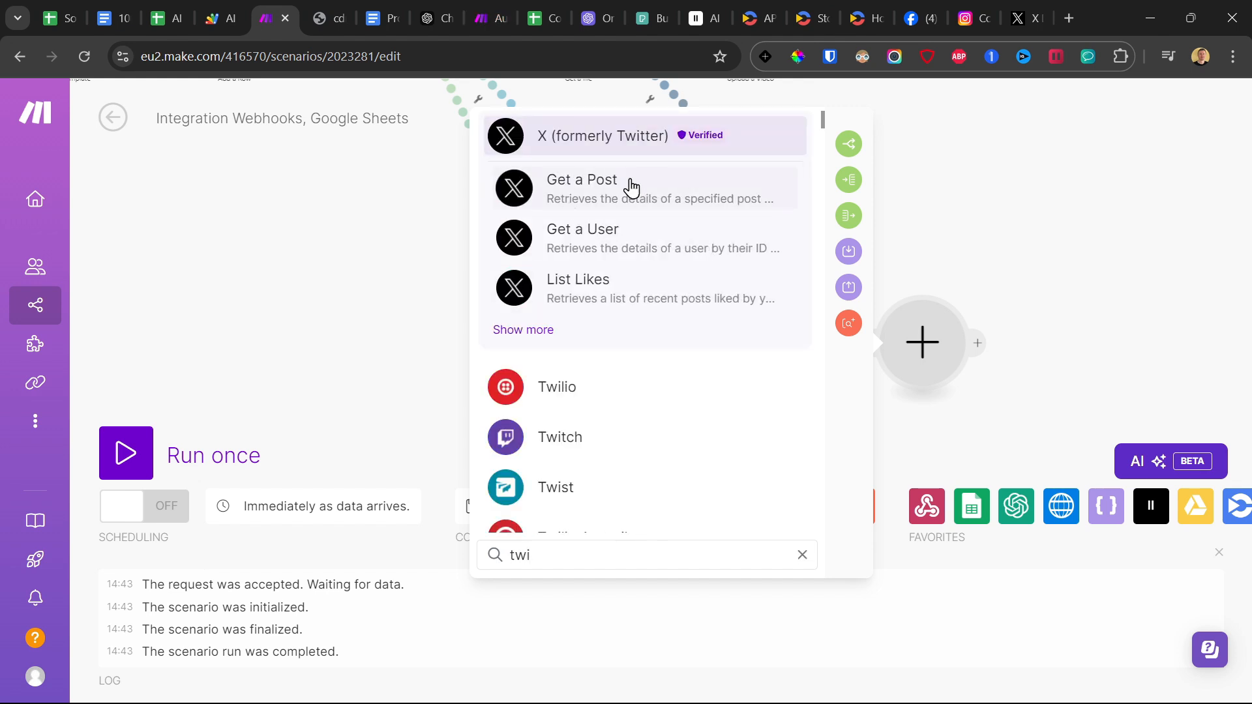
{"action": "left_click", "coordinate": [652, 150]}
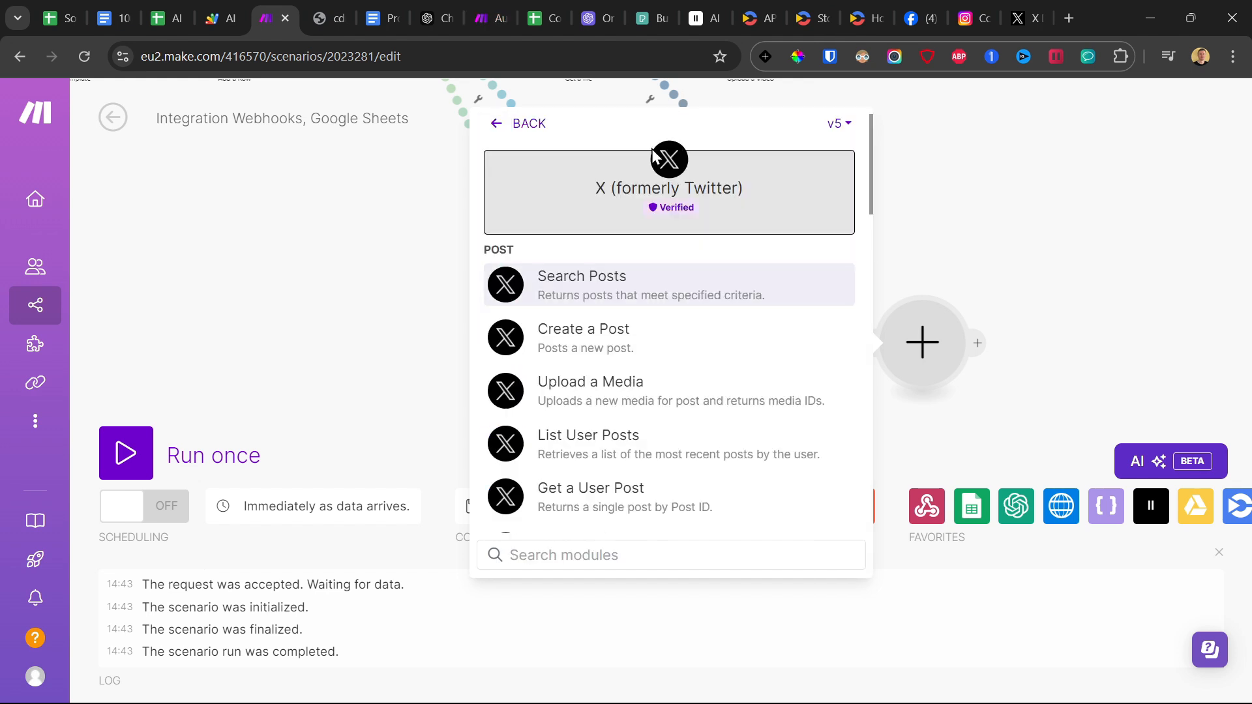
{"action": "left_click", "coordinate": [833, 124]}
{"action": "left_click", "coordinate": [827, 159]}
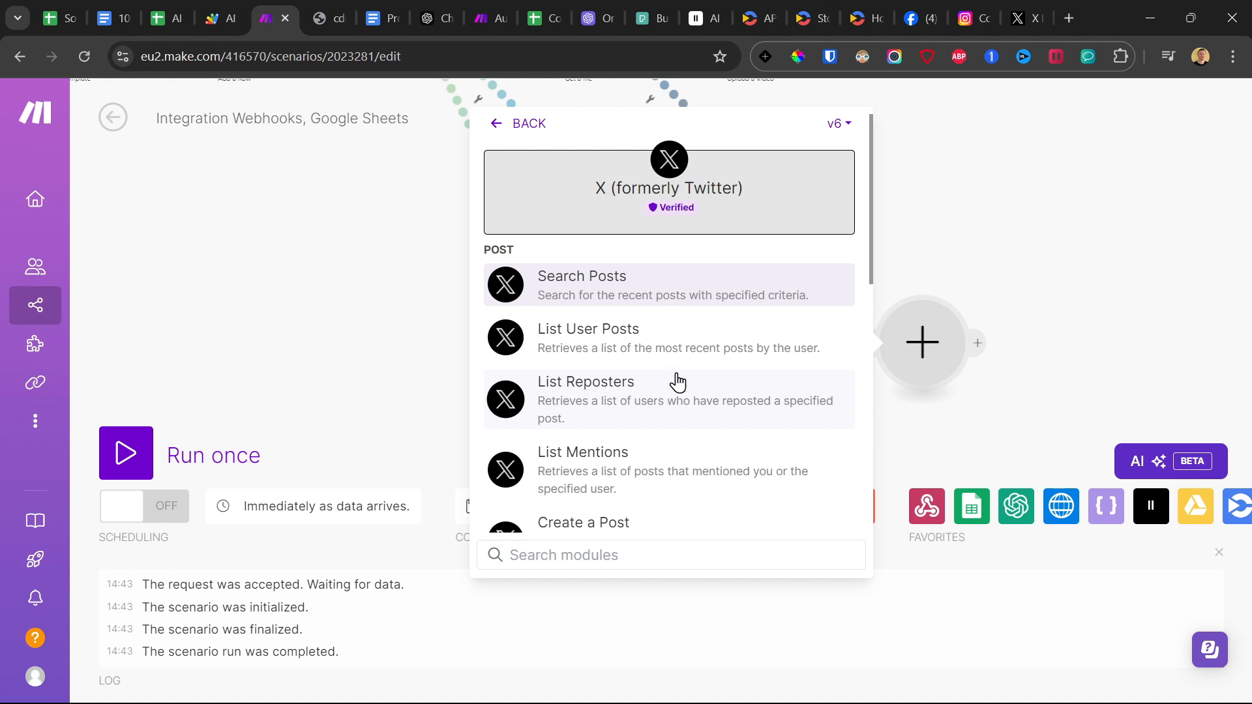
{"action": "scroll", "coordinate": [678, 382], "scroll_direction": "down", "scroll_amount": 4}
{"action": "left_click", "coordinate": [587, 260]}
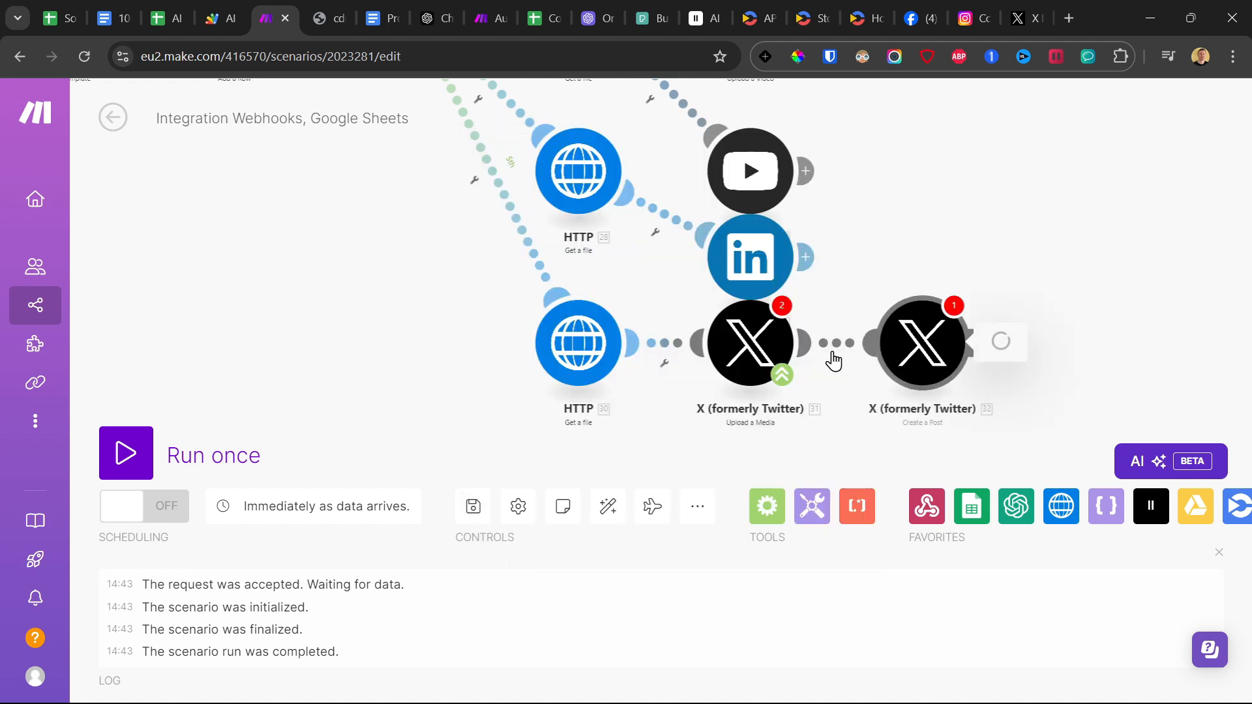
Start a new X OAuth 2.0 connection for the Create a Post module and paste in the Client ID from the X Developer Portal.
{"action": "left_click", "coordinate": [832, 279]}
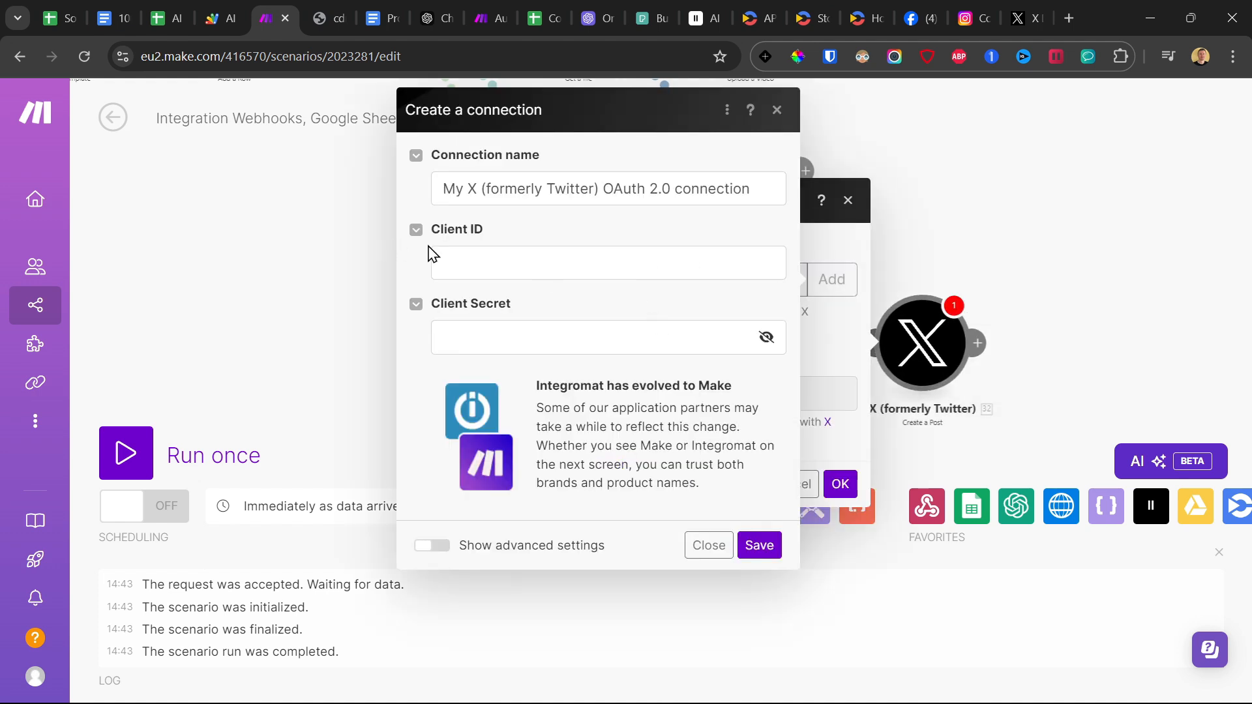
{"action": "left_click", "coordinate": [1020, 14]}
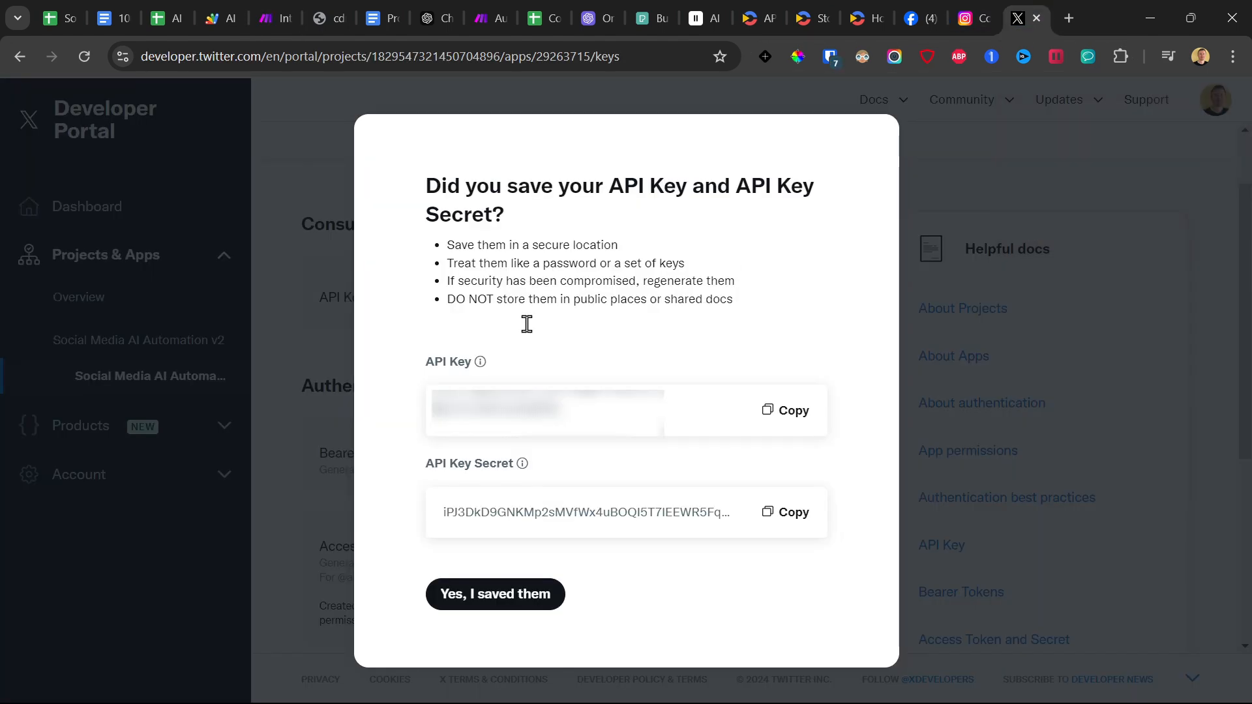
{"action": "left_click", "coordinate": [509, 599]}
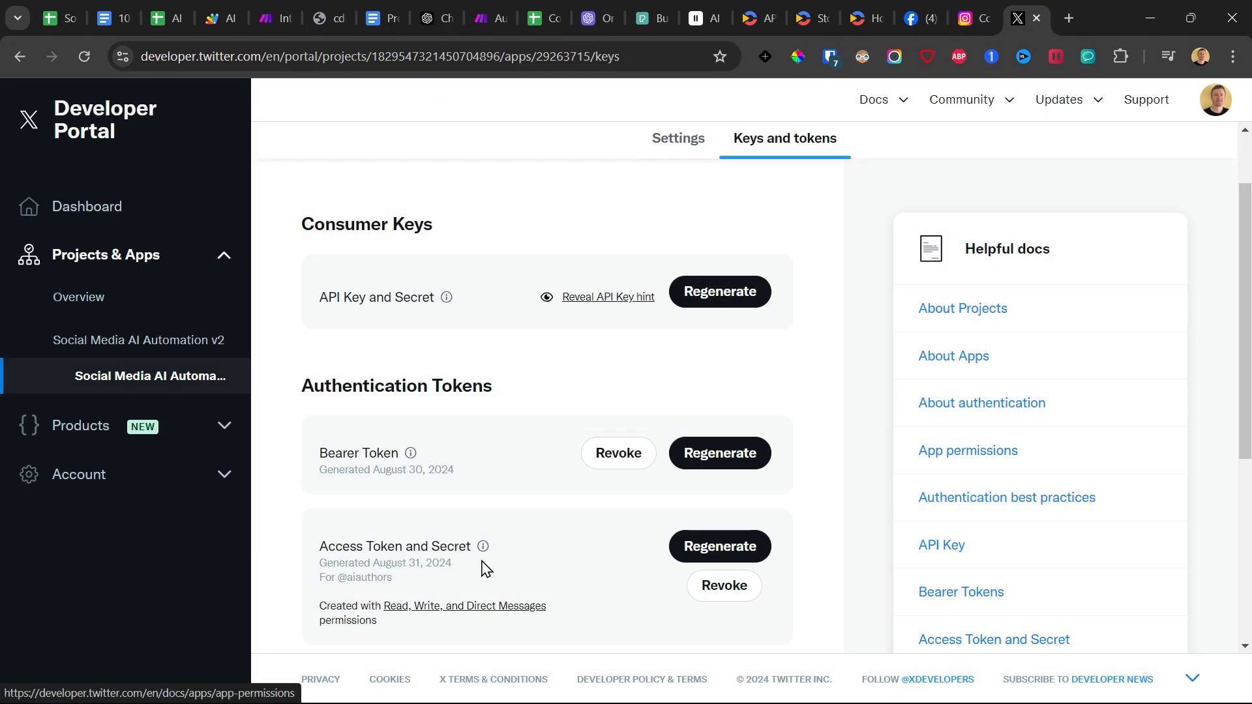
{"action": "scroll", "coordinate": [533, 381], "scroll_direction": "down", "scroll_amount": 5}
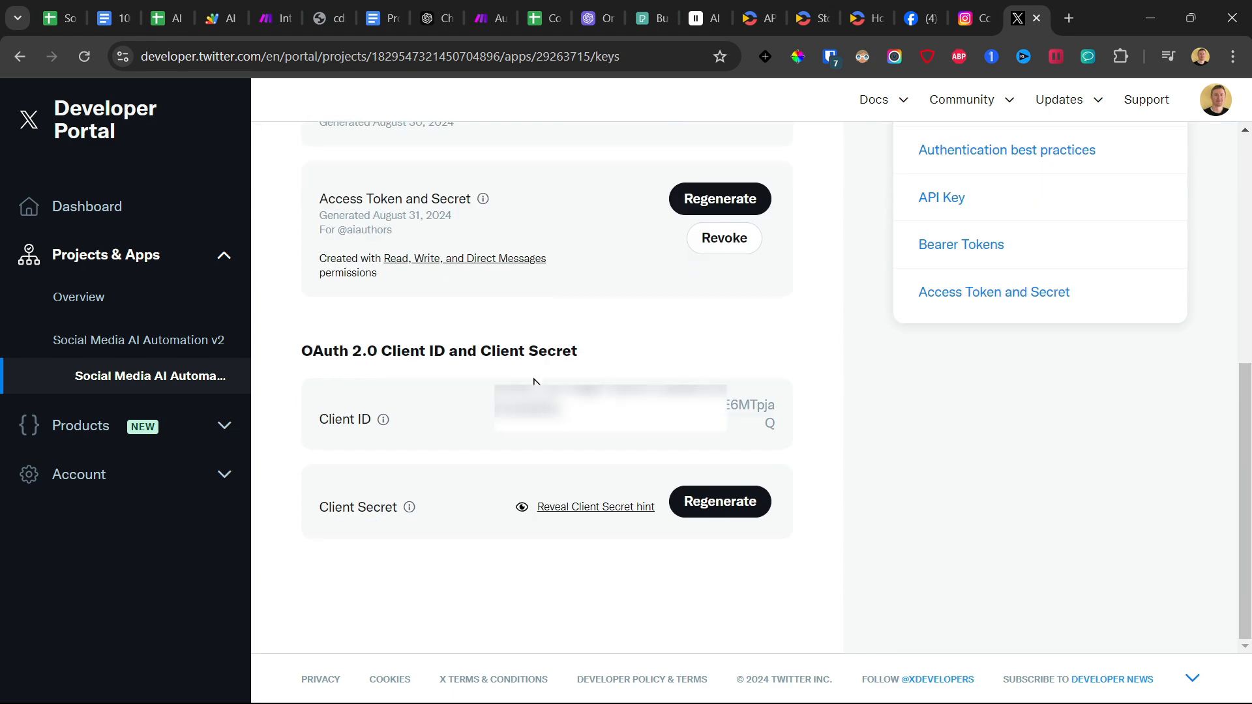
{"action": "double_click", "coordinate": [652, 428]}
{"action": "right_click", "coordinate": [686, 424]}
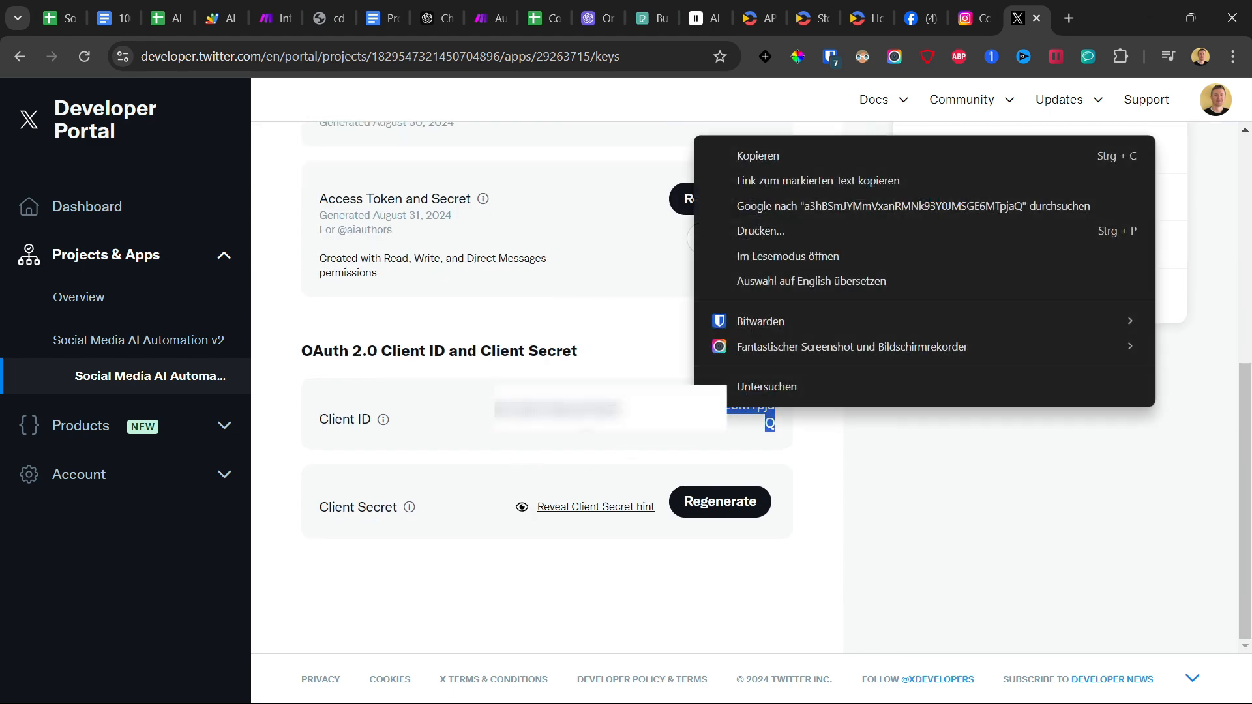
{"action": "left_click", "coordinate": [793, 147]}
{"action": "left_click", "coordinate": [217, 19]}
{"action": "left_click", "coordinate": [271, 18]}
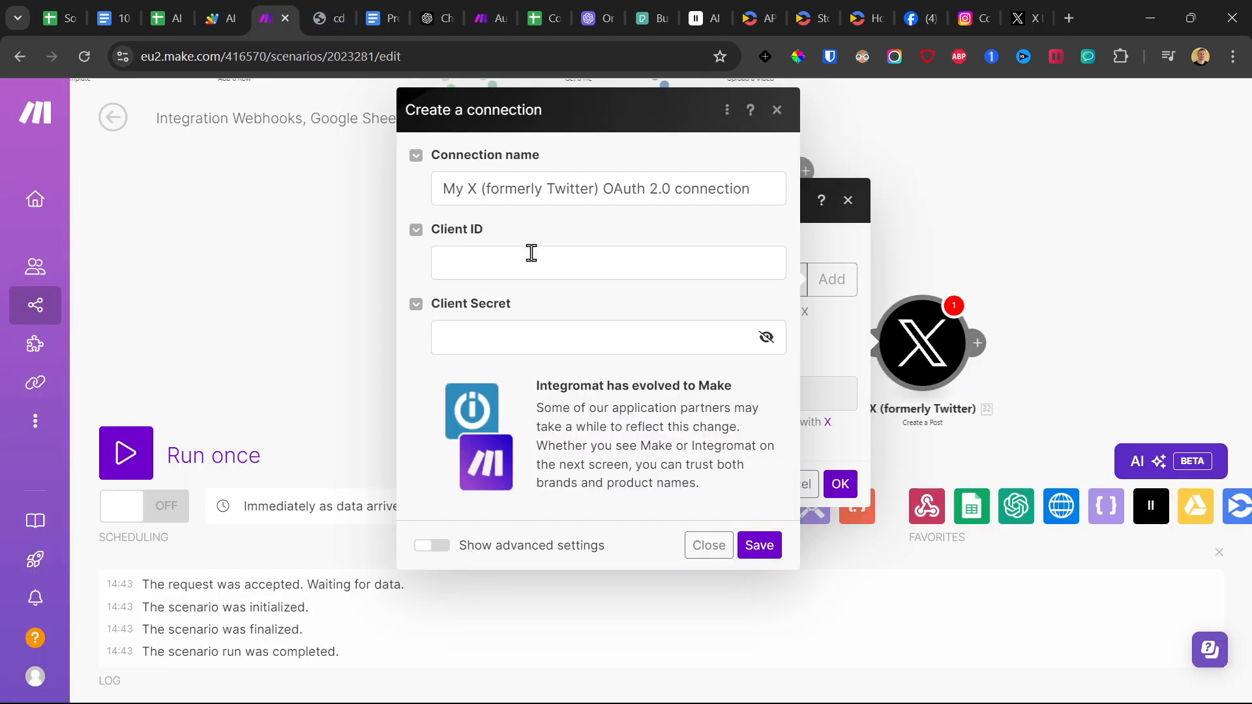
{"action": "left_click", "coordinate": [528, 258]}
{"action": "key", "text": "ctrl+v"}
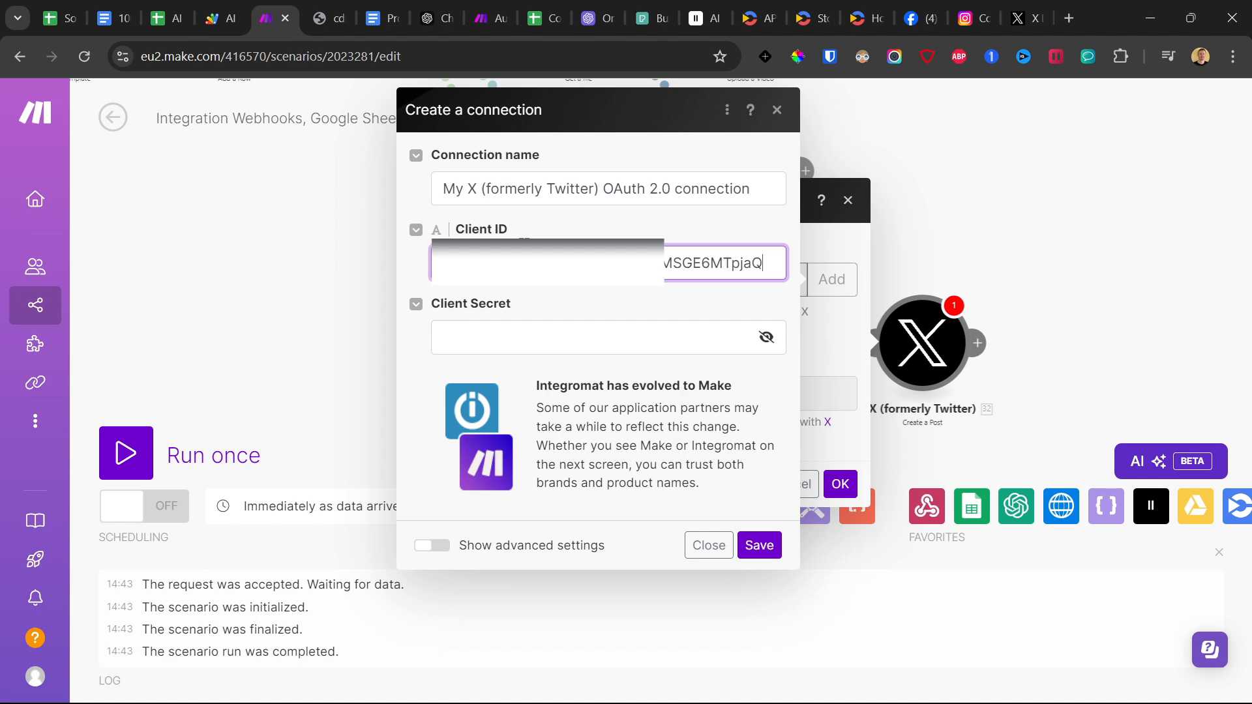
Regenerate the app's OAuth 2.0 Client Secret in the X Developer Portal and paste it into the Make connection.
{"action": "left_click", "coordinate": [1068, 18]}
{"action": "left_click", "coordinate": [980, 6]}
{"action": "left_click", "coordinate": [719, 501]}
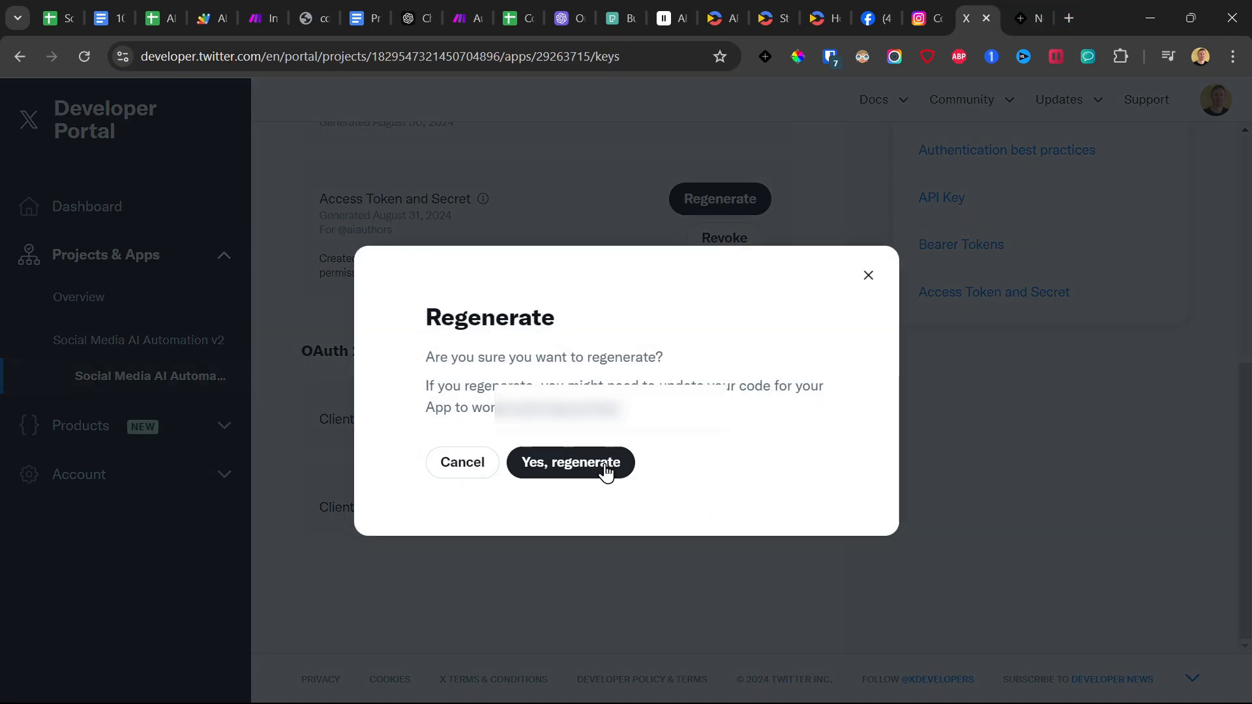
{"action": "left_click", "coordinate": [594, 464]}
{"action": "left_click", "coordinate": [792, 461]}
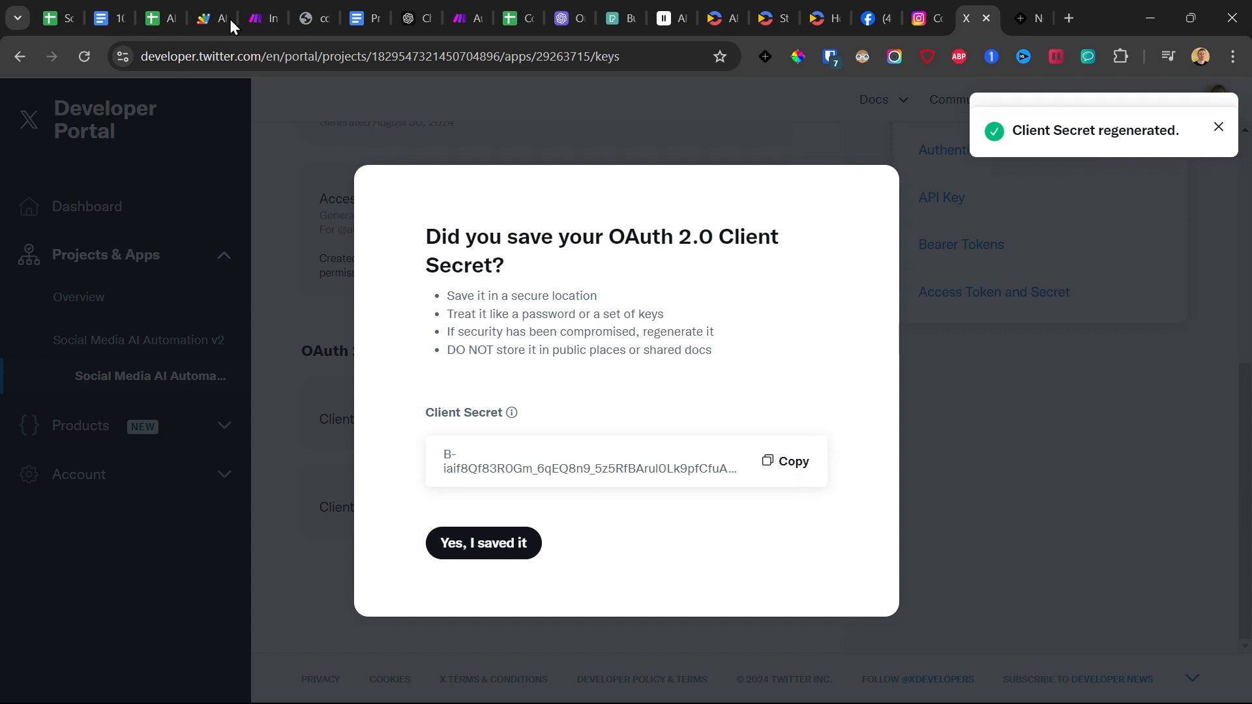
{"action": "left_click", "coordinate": [202, 14]}
{"action": "left_click", "coordinate": [284, 3]}
{"action": "left_click", "coordinate": [524, 330]}
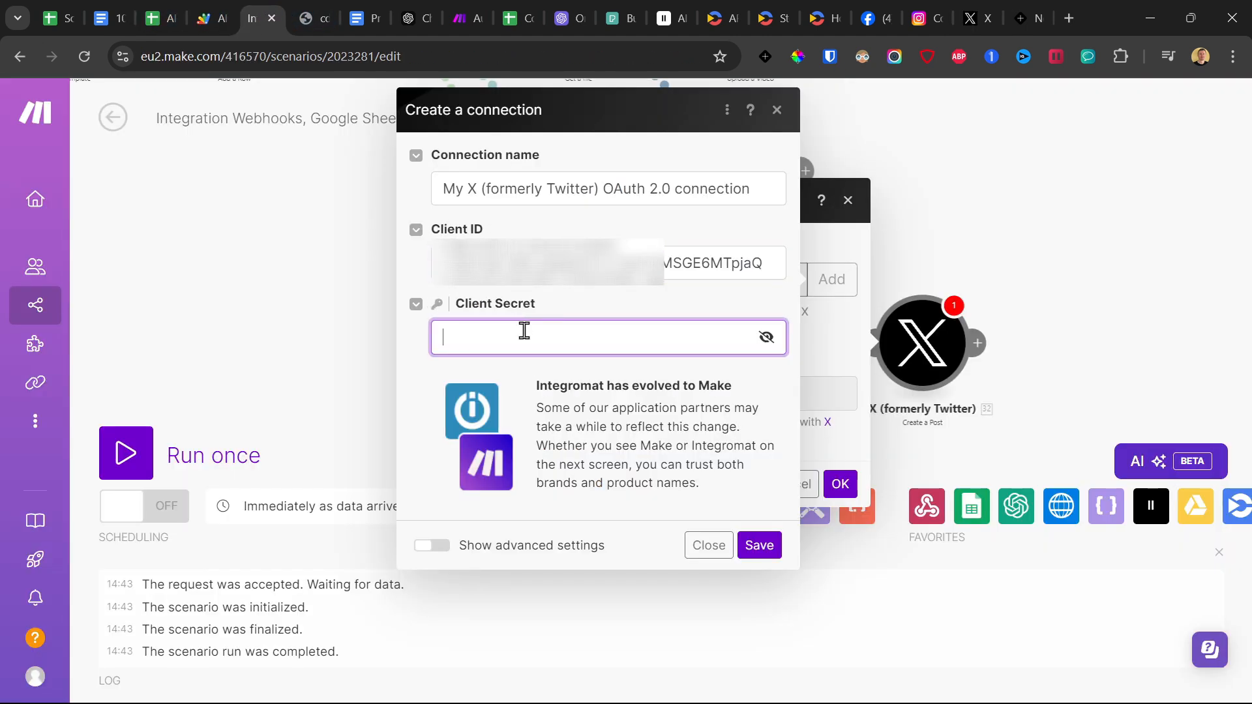
Name the connection "My X (formerly Twitter) OAuth 2.0 connection test video", save it, and authorize the app's access to X.
{"action": "left_click", "coordinate": [755, 188]}
{"action": "type", "text": "tes"}
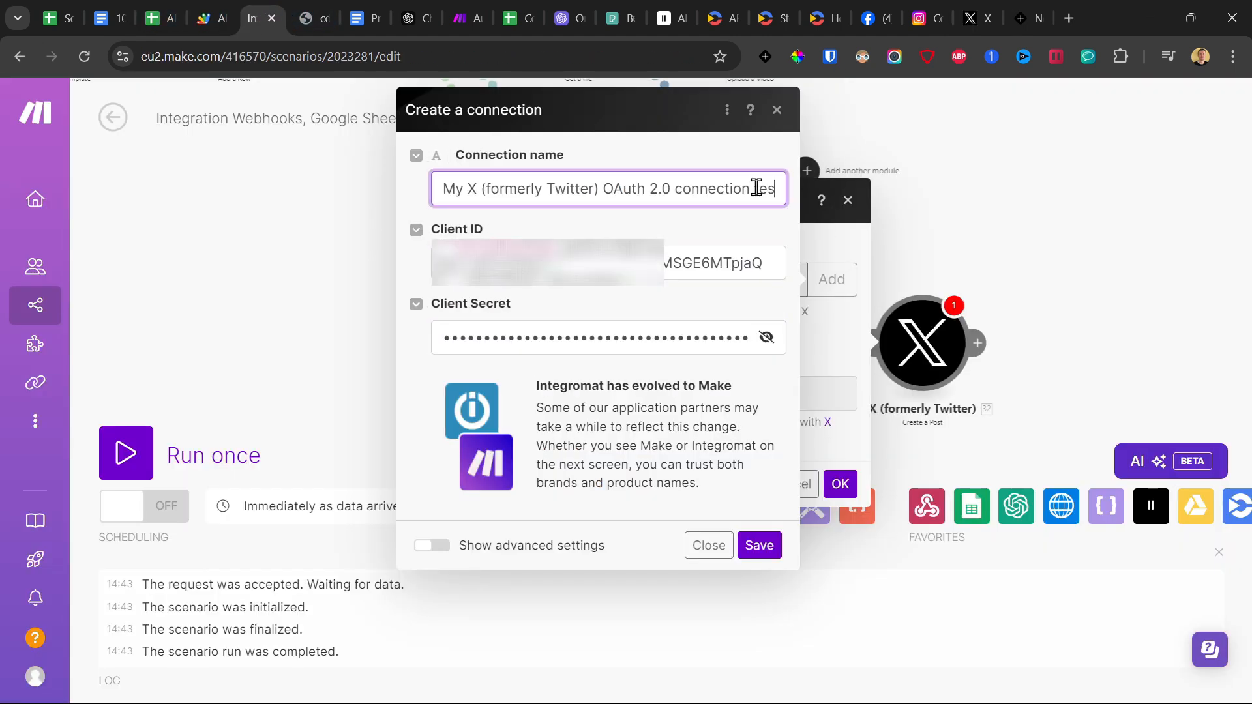
{"action": "type", "text": "t video"}
{"action": "left_click", "coordinate": [758, 545]}
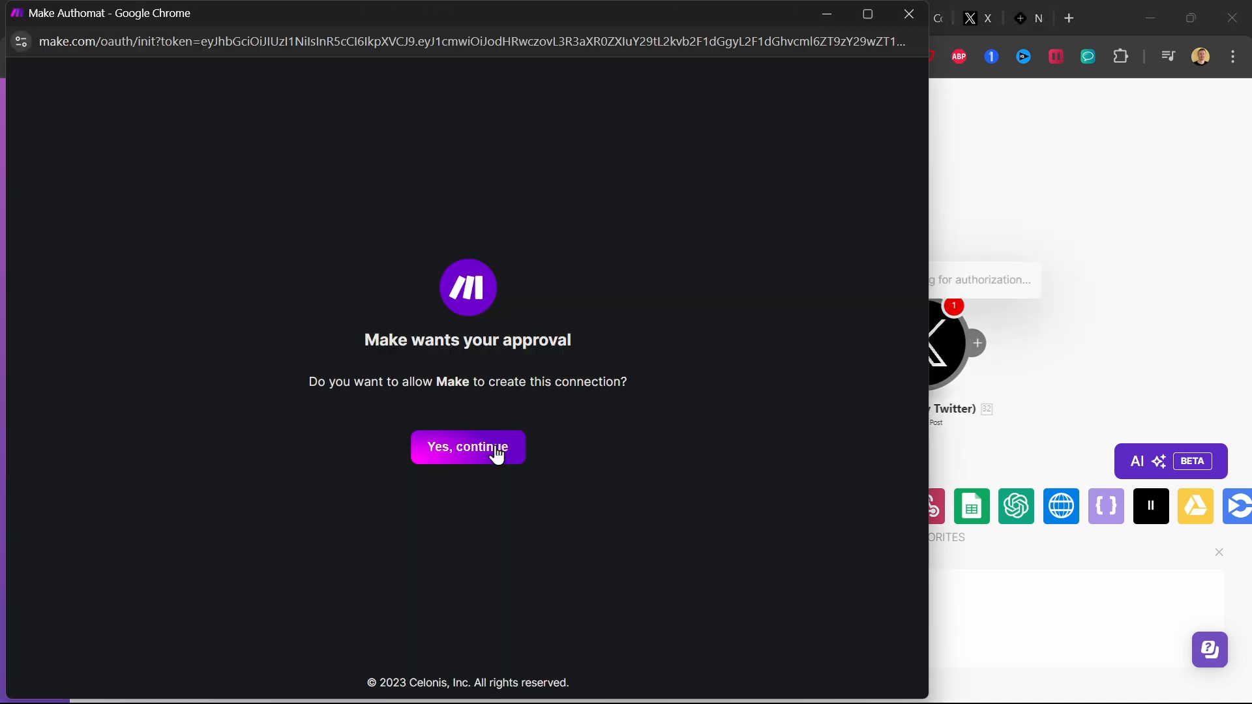
{"action": "left_click", "coordinate": [495, 449]}
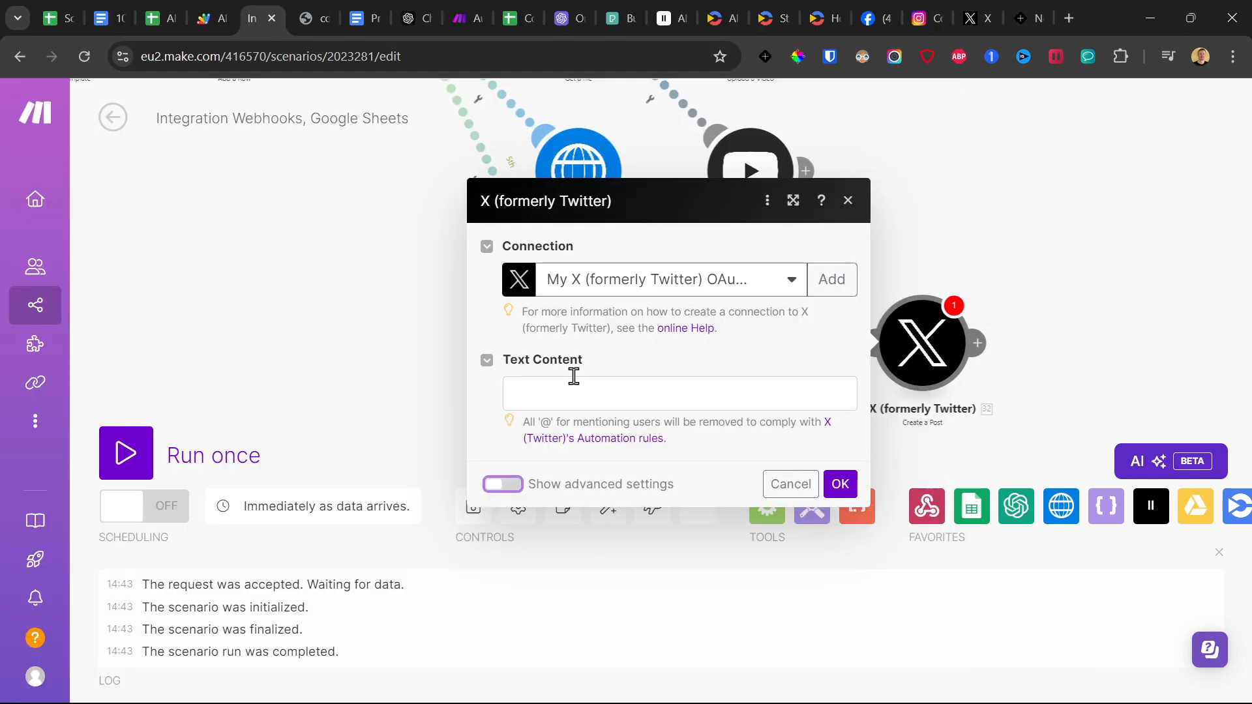
Open the Create a Post module's Text Content for mapping and look through the available Creatomate and Google Drive items.
{"action": "left_click", "coordinate": [573, 378]}
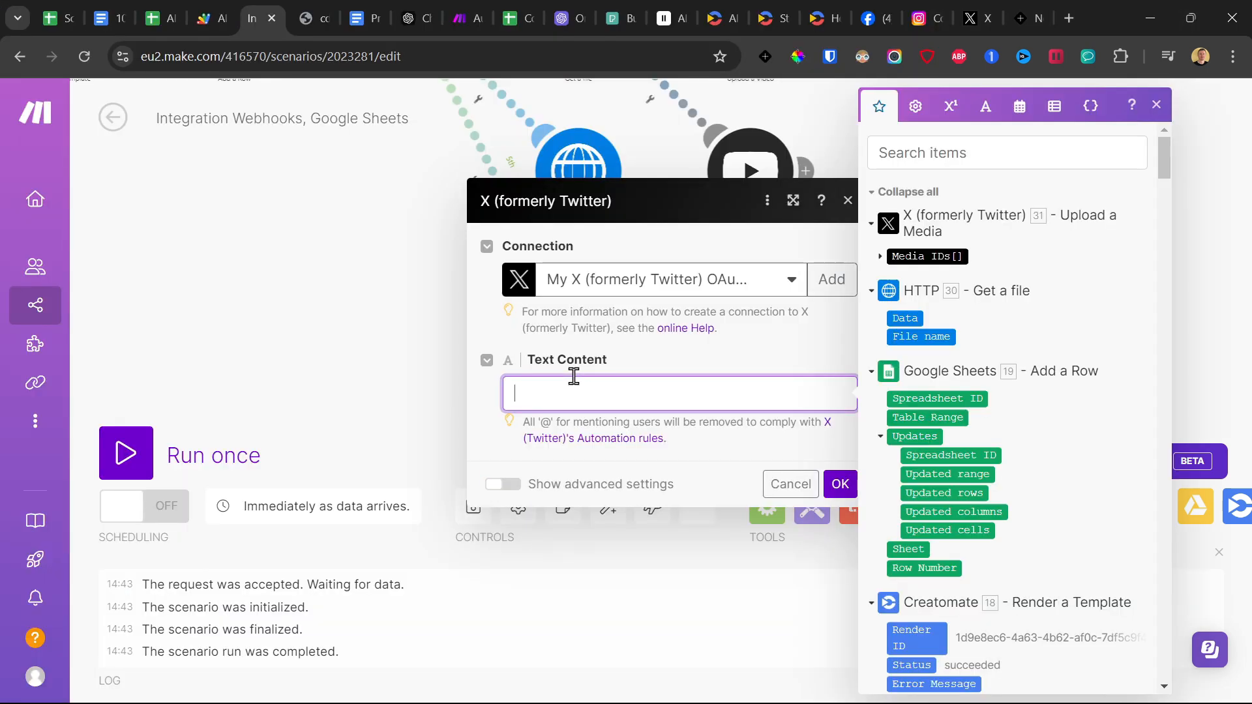
{"action": "scroll", "coordinate": [932, 352], "scroll_direction": "down", "scroll_amount": 10}
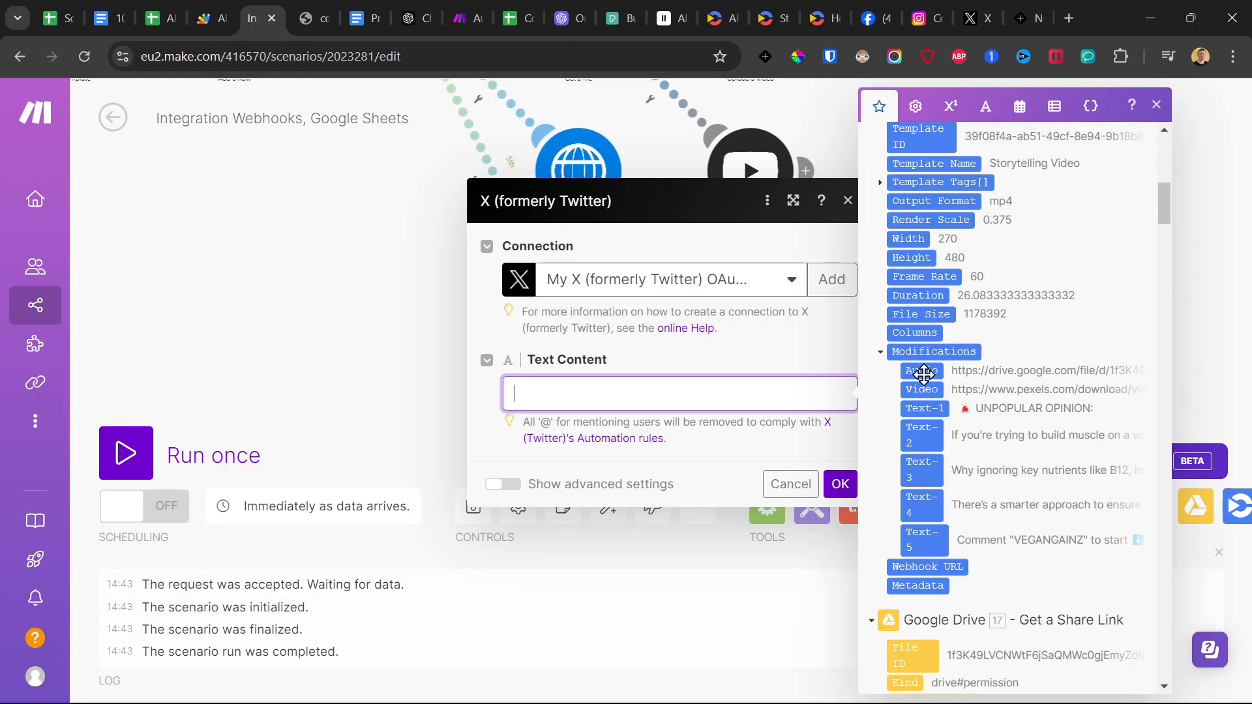
{"action": "scroll", "coordinate": [924, 373], "scroll_direction": "down", "scroll_amount": 3}
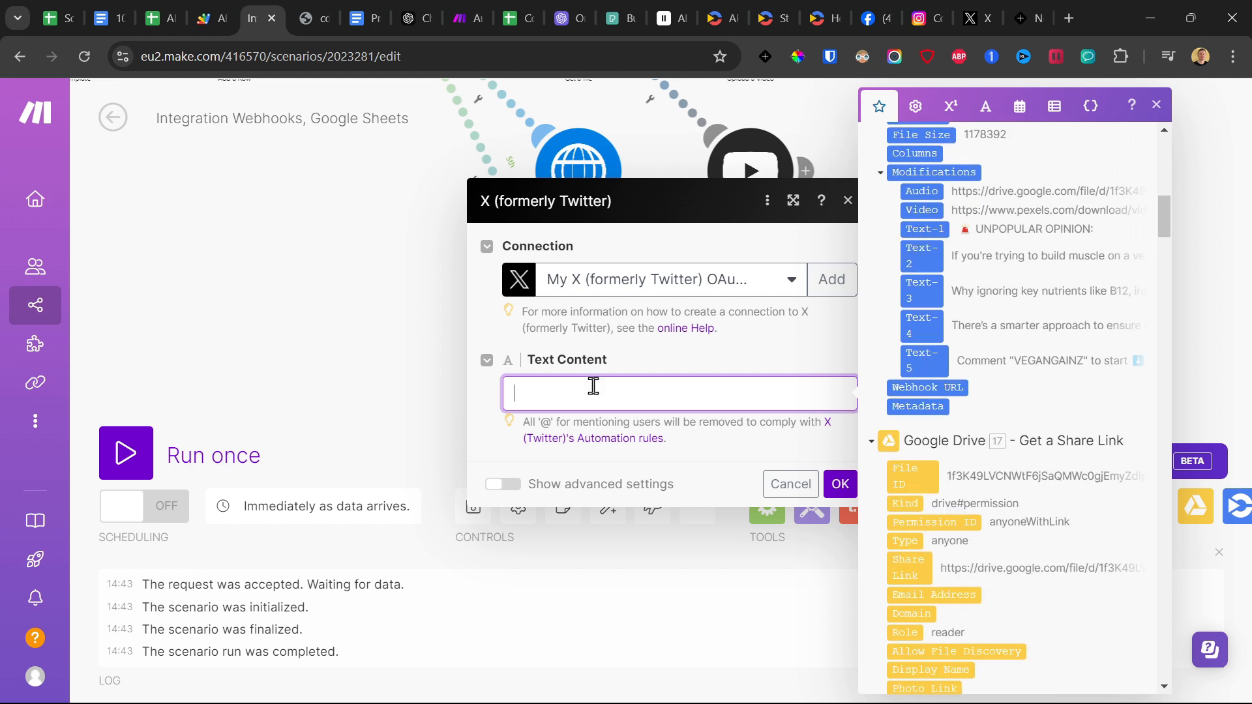
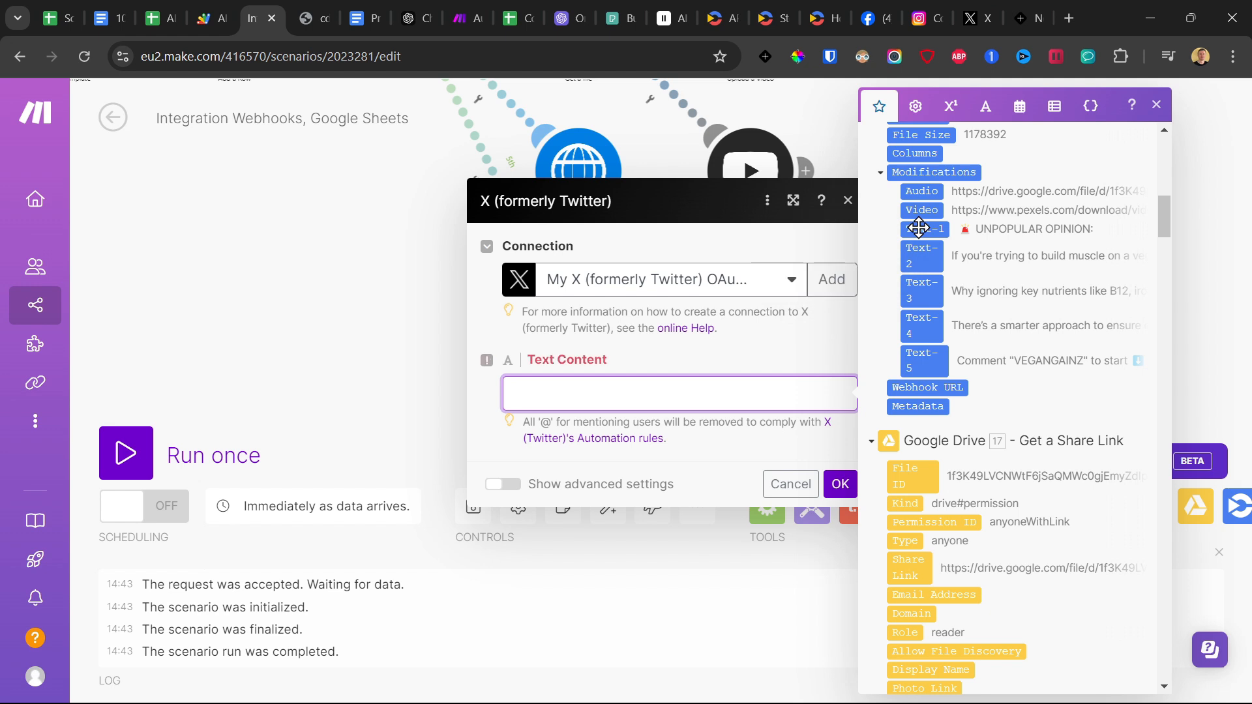
Map Creatomate's Modifications Text-1 and Text-2 on separate lines as the X post's Text Content.
{"action": "left_click", "coordinate": [919, 228]}
{"action": "key", "text": "Return"}
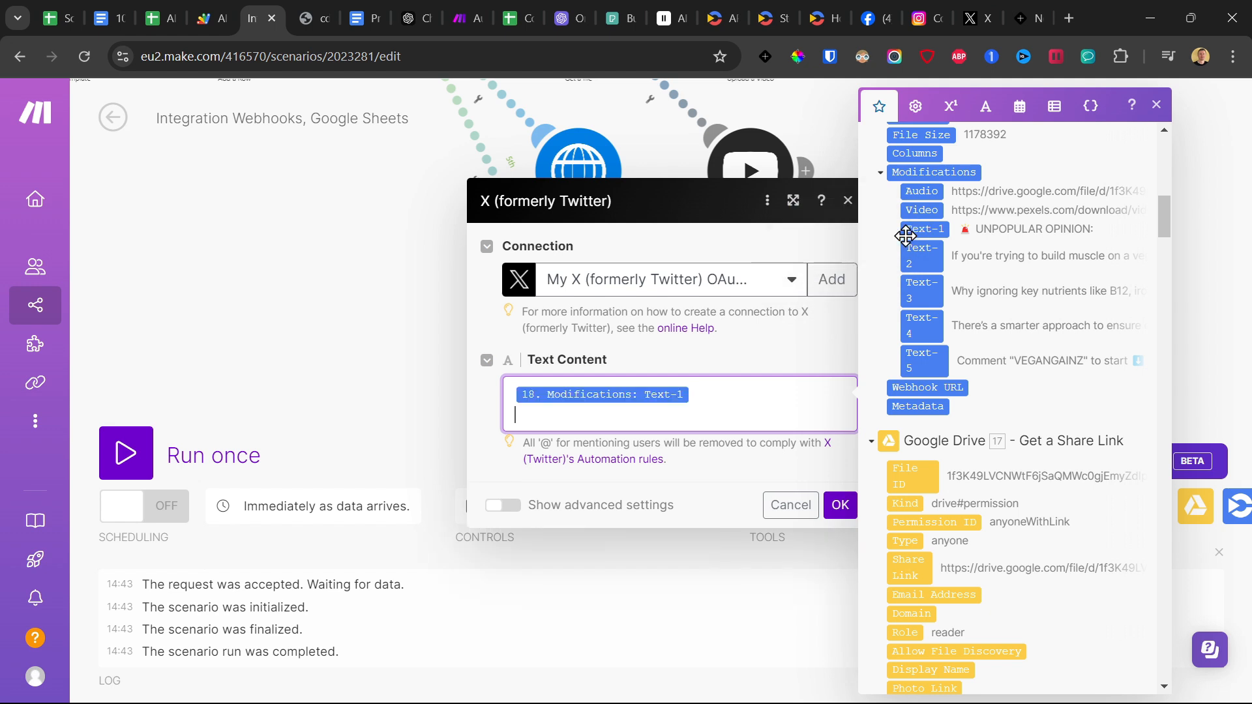
{"action": "left_click", "coordinate": [923, 255]}
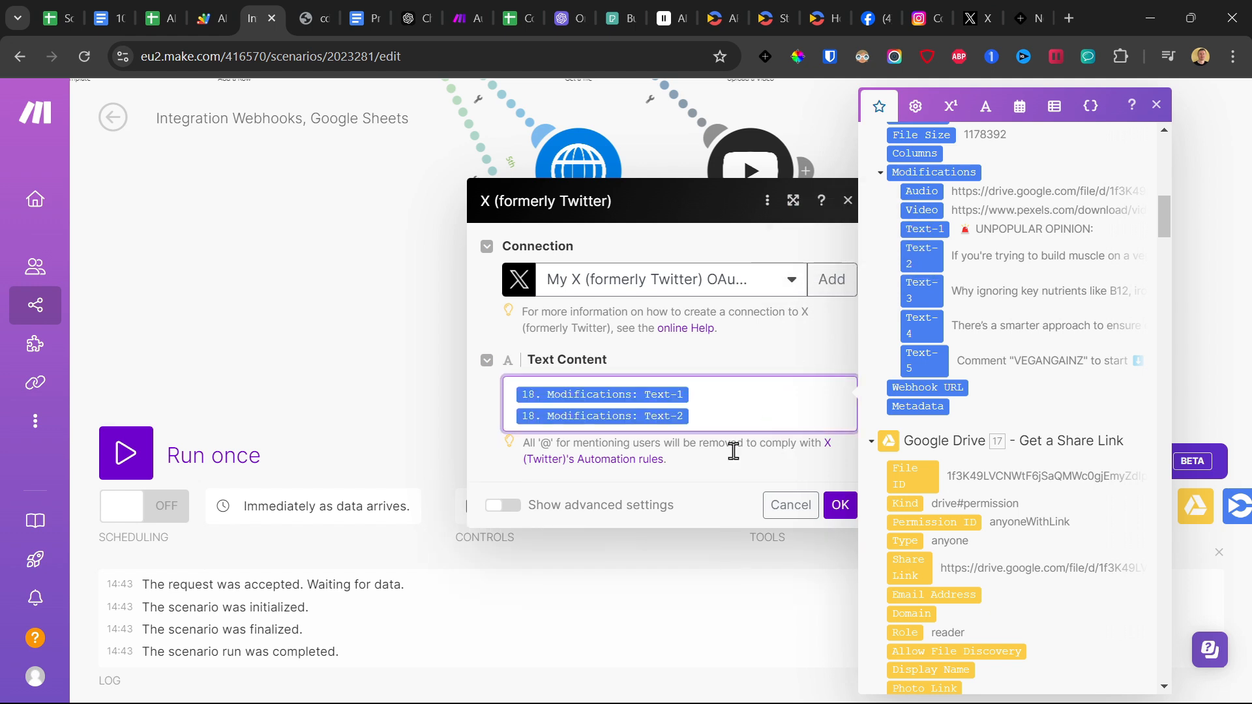
Show the Create a Post module's advanced settings, map Media IDs[] from Upload a Media into Media IDs, and confirm the module.
{"action": "left_click", "coordinate": [502, 506]}
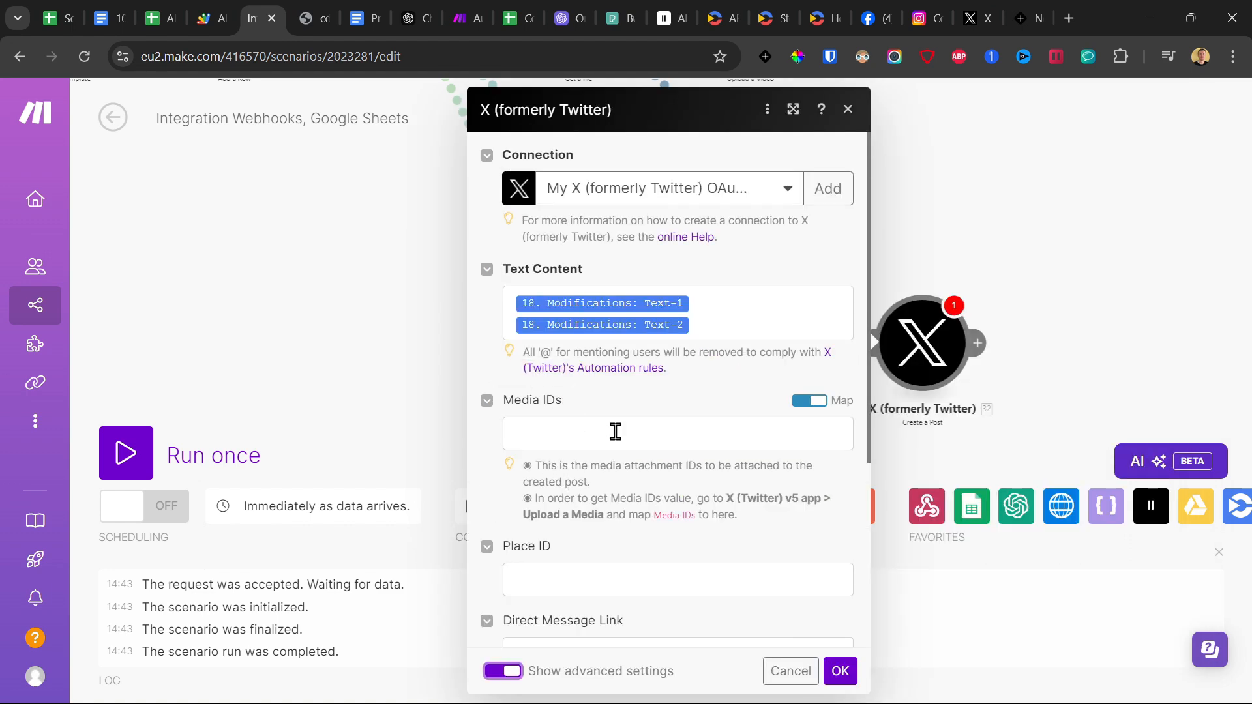
{"action": "left_click", "coordinate": [588, 431]}
{"action": "left_click", "coordinate": [876, 257]}
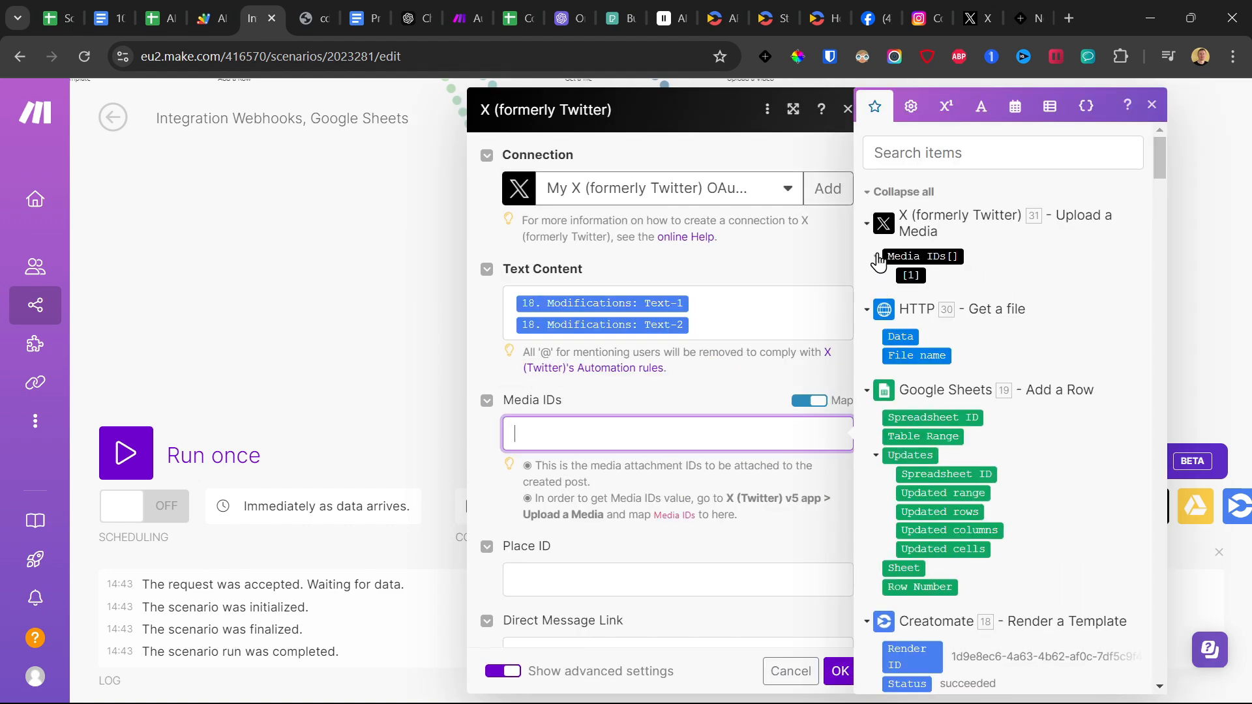
{"action": "left_click", "coordinate": [914, 275]}
{"action": "left_click", "coordinate": [913, 275]}
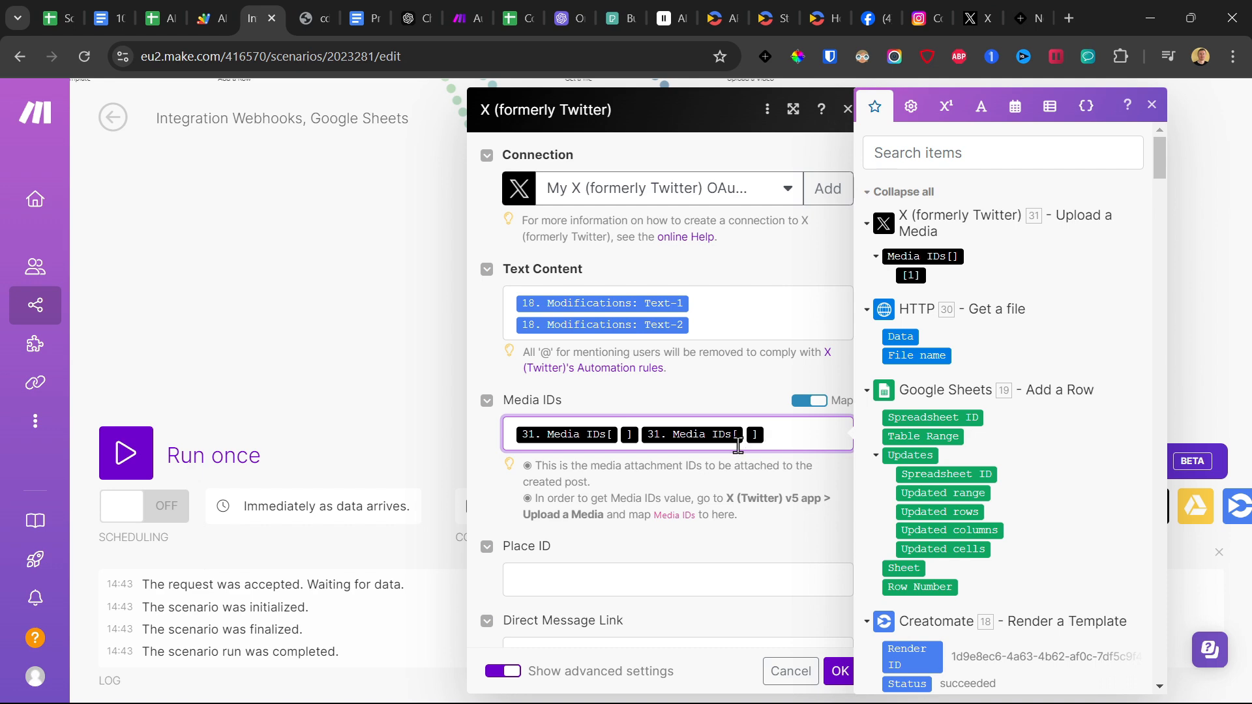
{"action": "key", "text": "BackSpace"}
{"action": "scroll", "coordinate": [729, 442], "scroll_direction": "down", "scroll_amount": 4}
{"action": "left_click", "coordinate": [838, 671]}
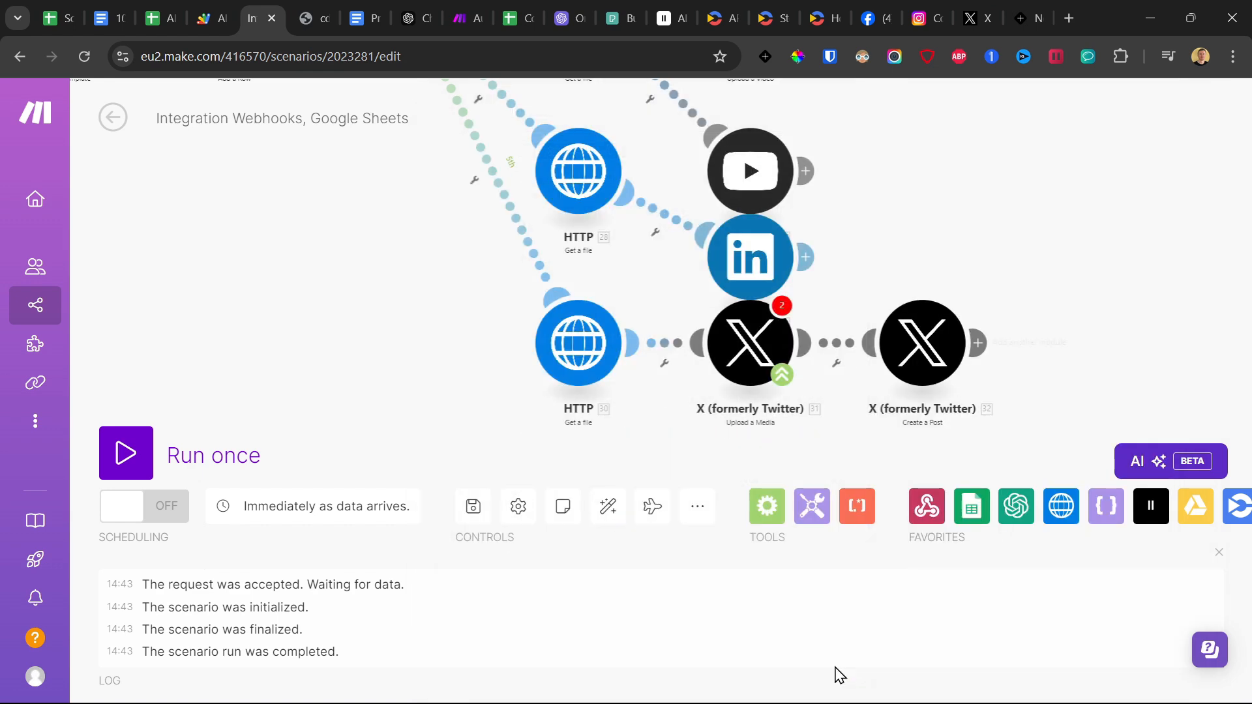
Save the scenario, confirm the X Upload a Media module with HTTP - Get a file as its attachment, and save again.
{"action": "left_click", "coordinate": [474, 508]}
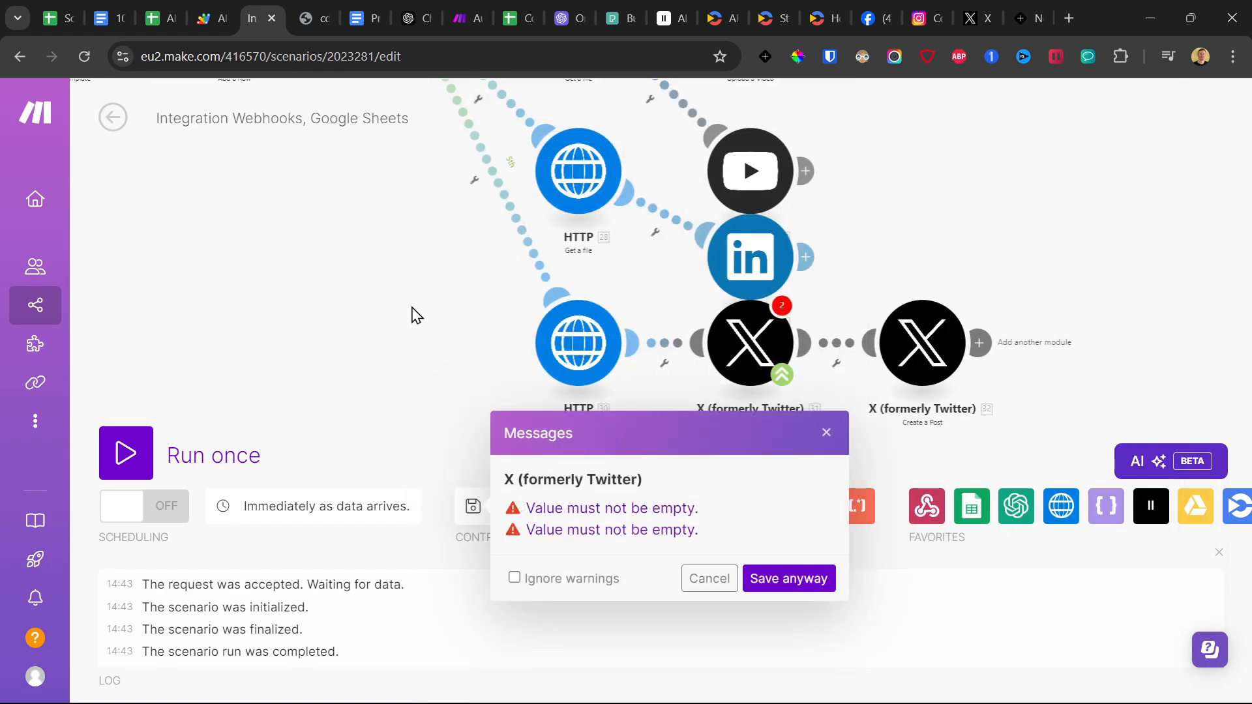
{"action": "left_click", "coordinate": [766, 574]}
{"action": "left_click", "coordinate": [781, 307]}
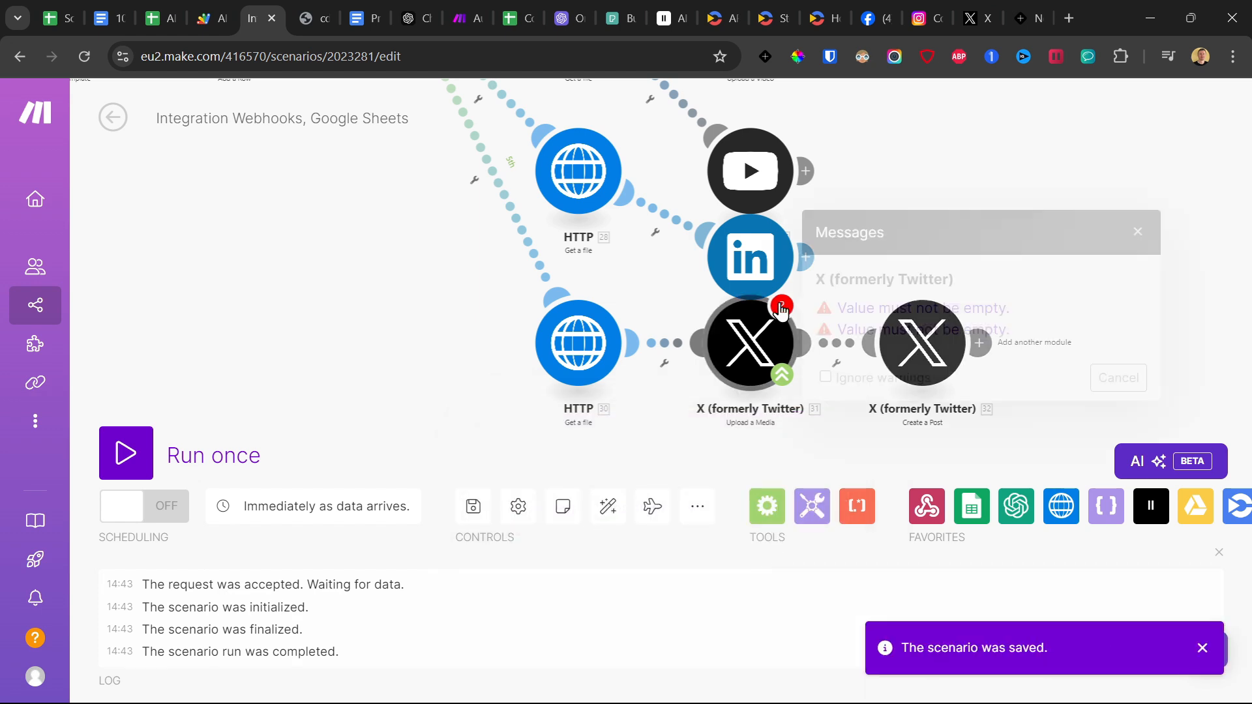
{"action": "left_click", "coordinate": [884, 310]}
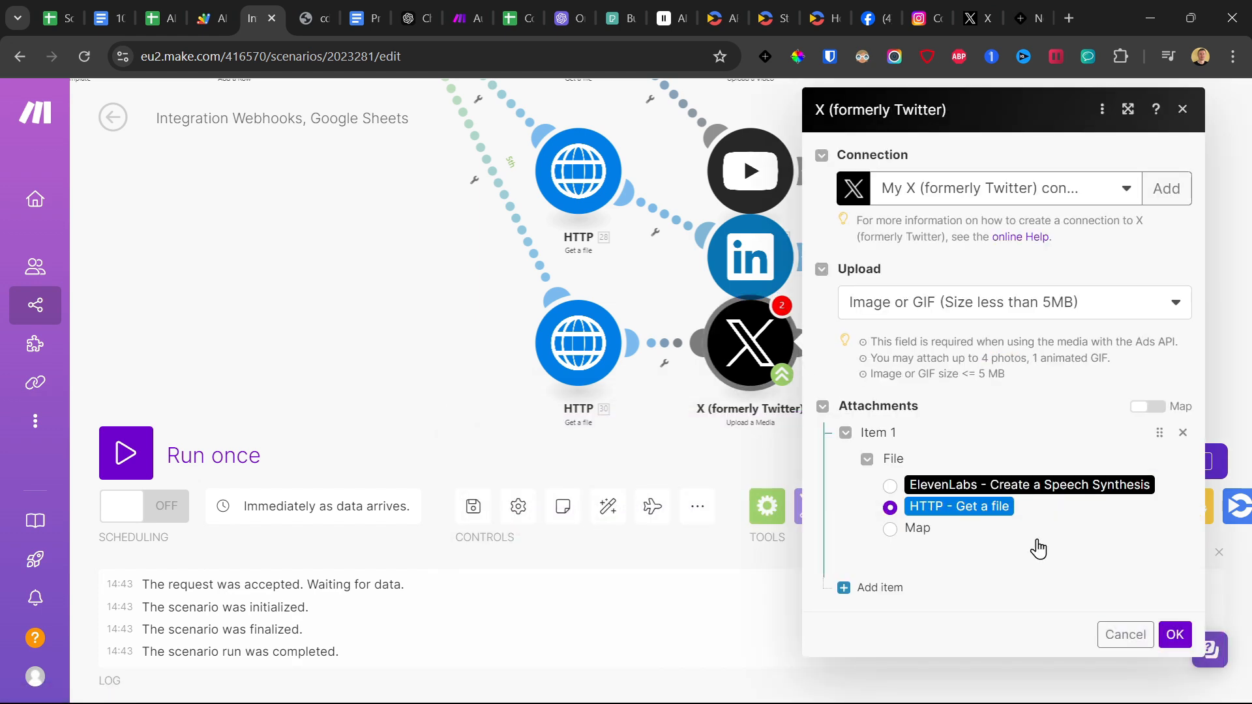
{"action": "left_click", "coordinate": [1173, 634]}
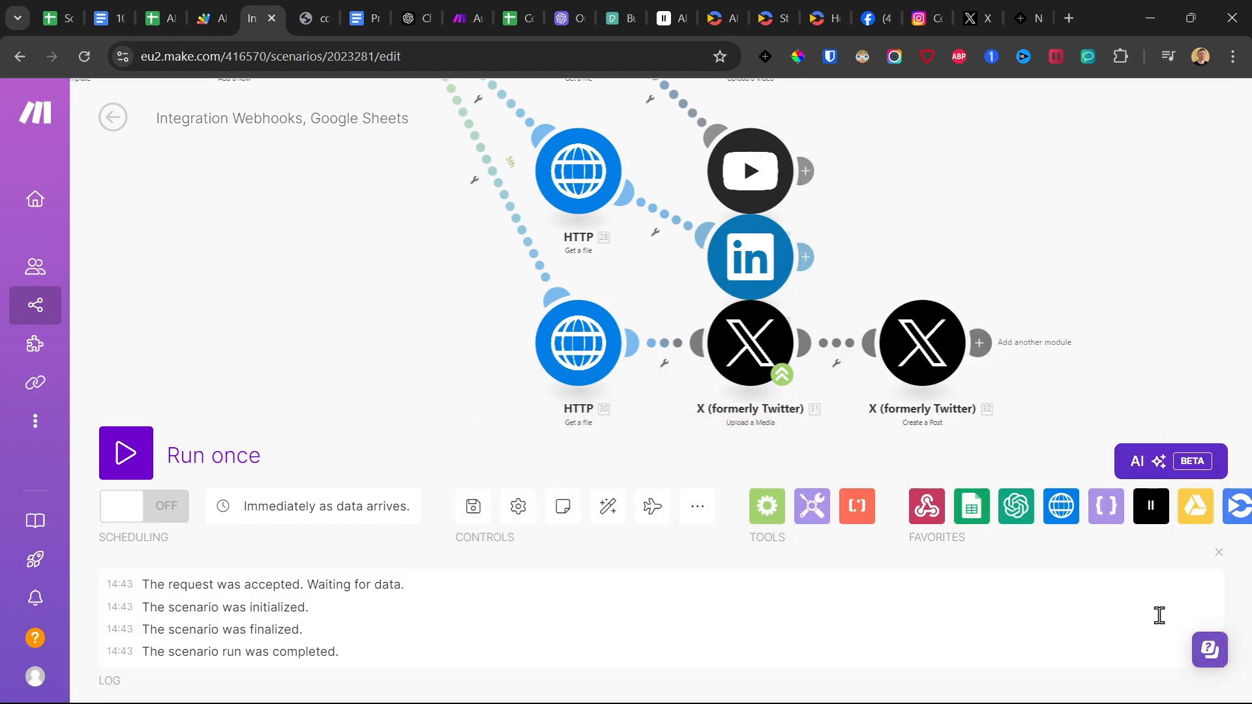
{"action": "left_click", "coordinate": [474, 508]}
Auto-align all modules of the scenario.
{"action": "scroll", "coordinate": [368, 287], "scroll_direction": "down", "scroll_amount": 4}
{"action": "left_click_drag", "start_coordinate": [325, 281], "coordinate": [528, 393]}
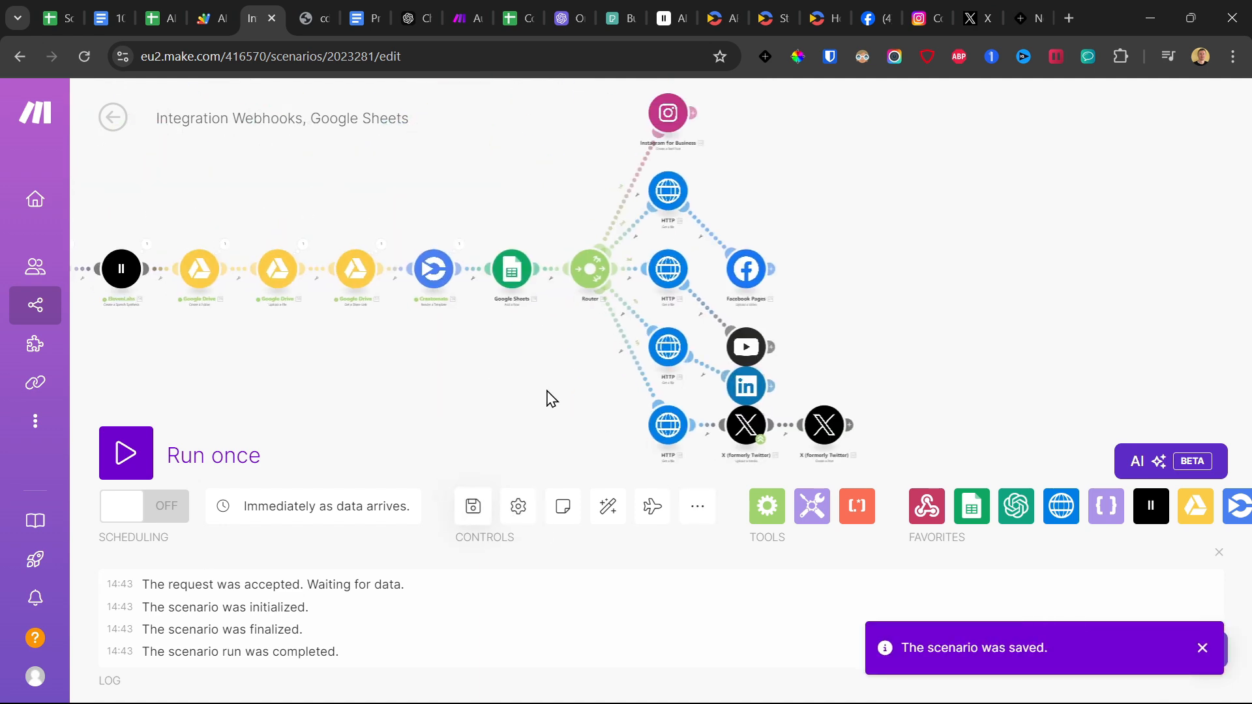
{"action": "left_click", "coordinate": [612, 508]}
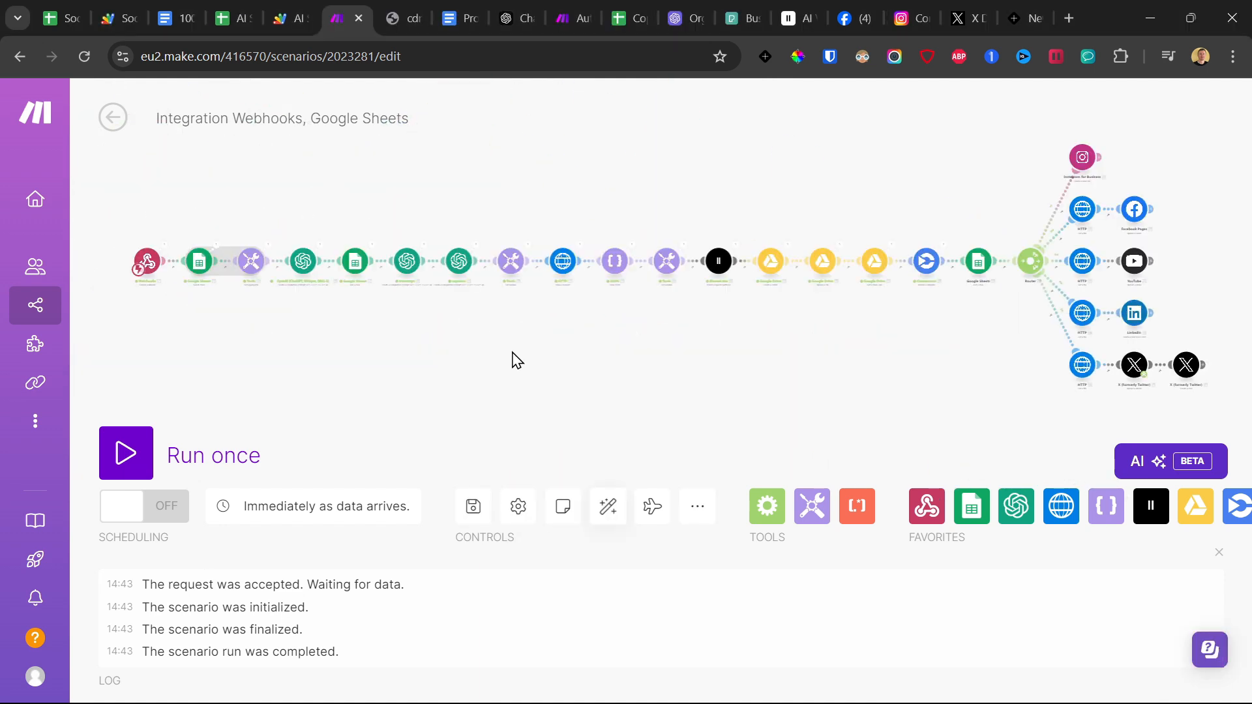
In the AI Social Media Videos Automation Apps Script project, start a rotateAndSendData trigger with a time-driven source and a day timer.
{"action": "left_click", "coordinate": [235, 11]}
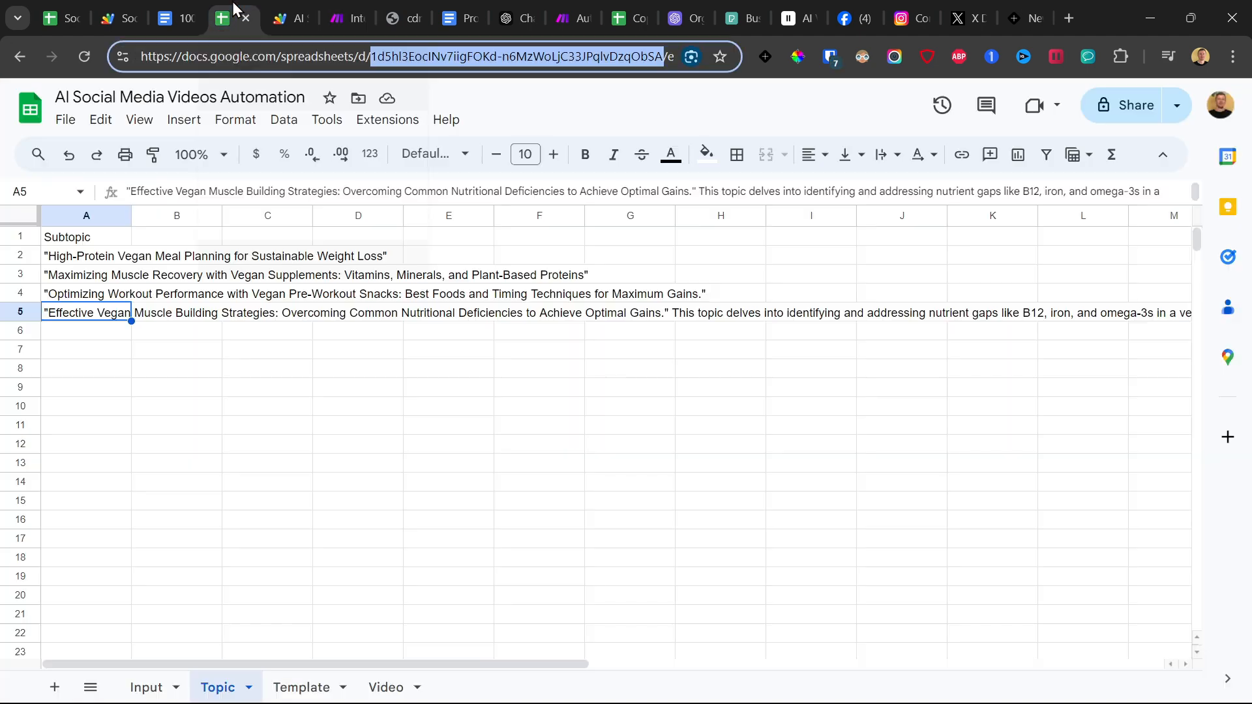
{"action": "left_click", "coordinate": [293, 9]}
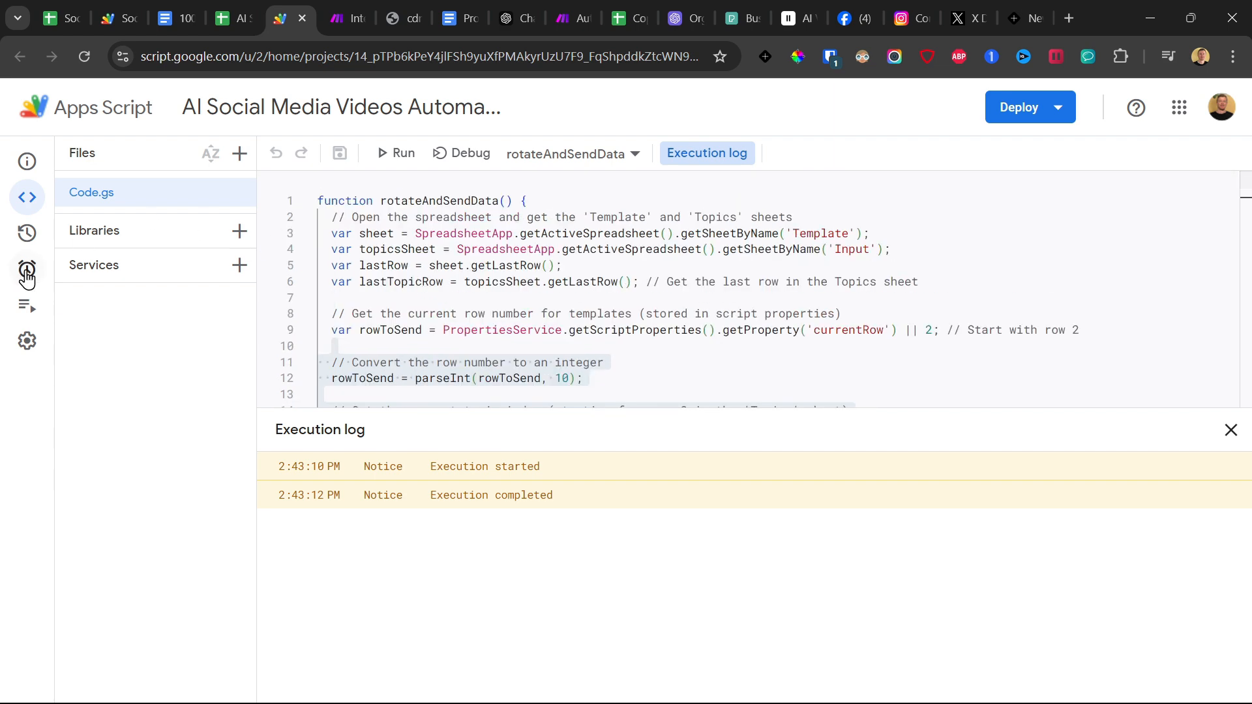
{"action": "left_click", "coordinate": [56, 273]}
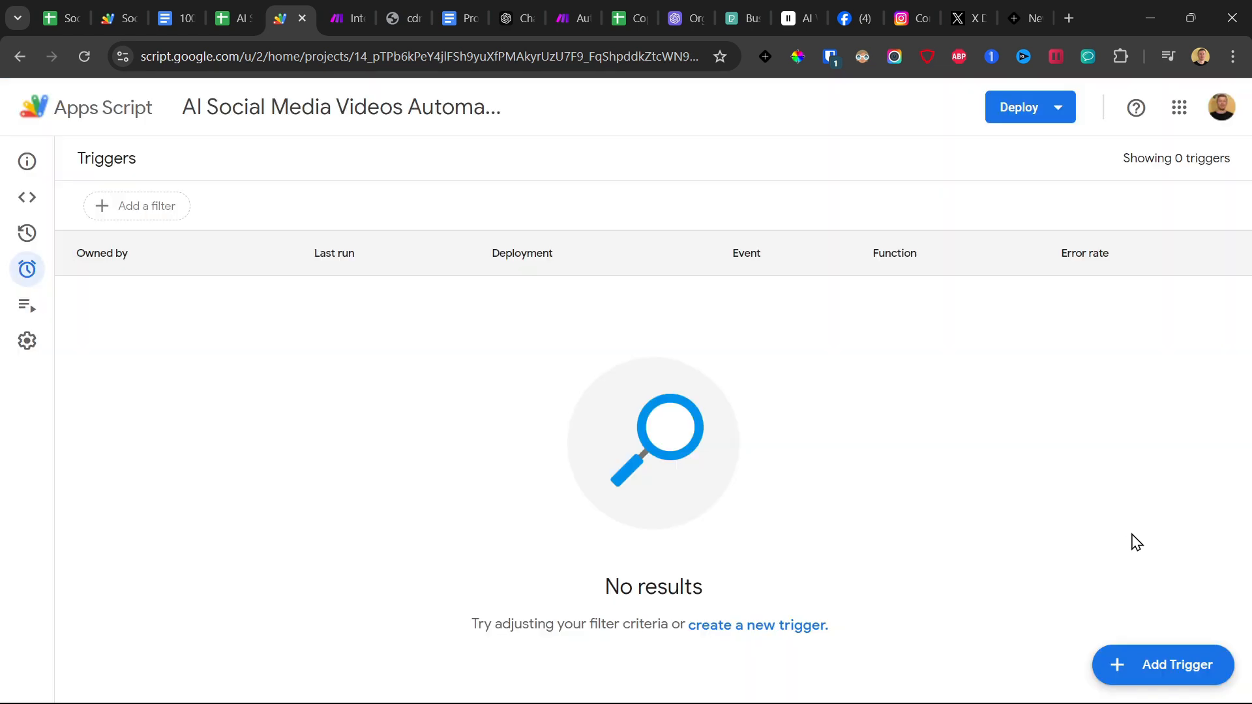
{"action": "left_click", "coordinate": [1164, 665]}
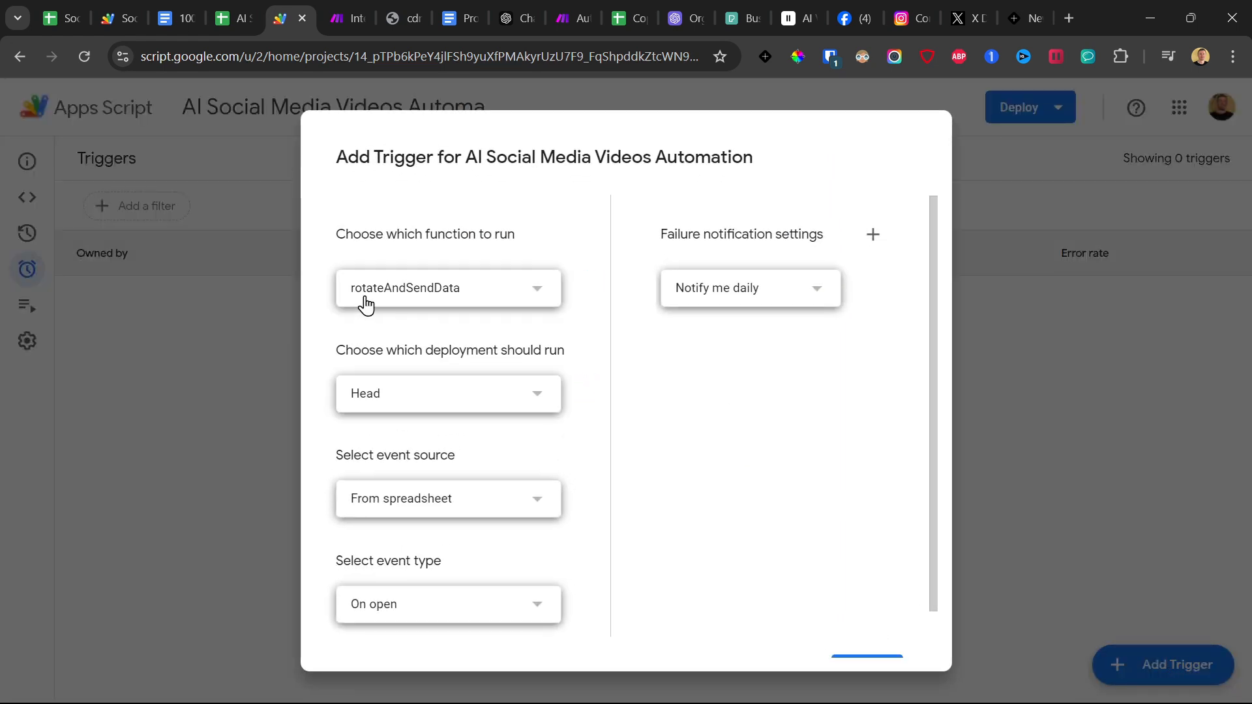
{"action": "scroll", "coordinate": [427, 340], "scroll_direction": "down", "scroll_amount": 1}
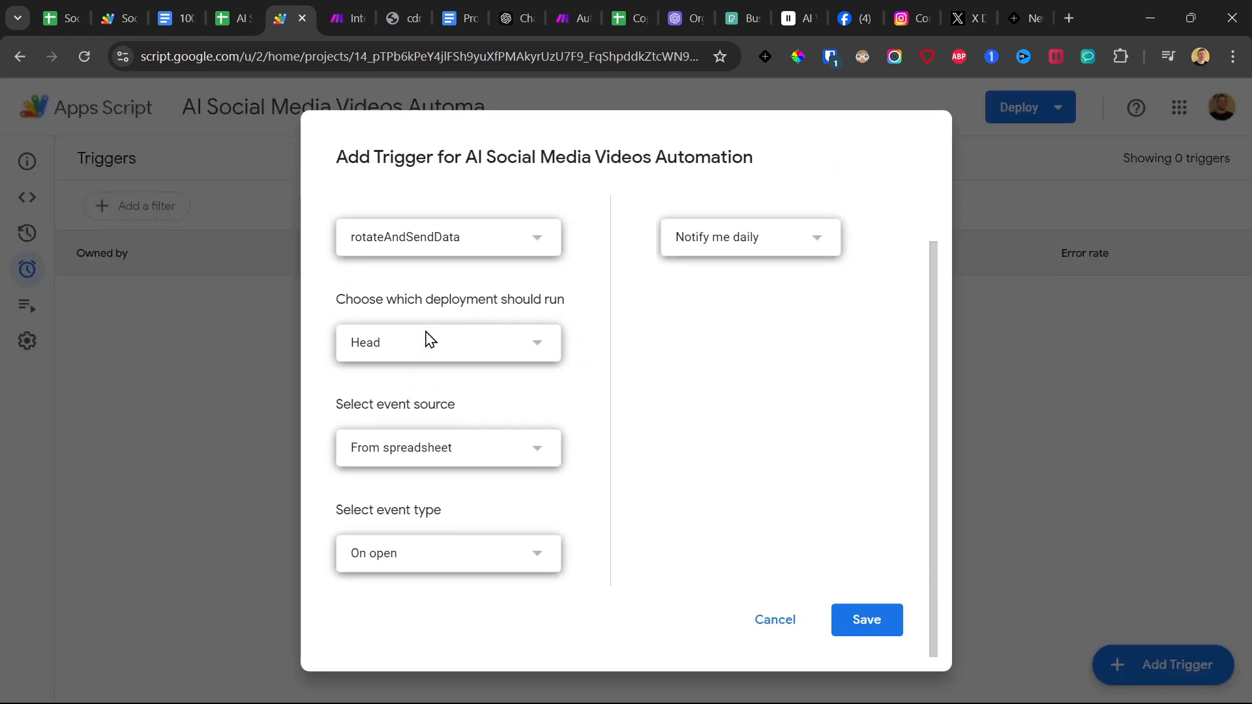
{"action": "left_click", "coordinate": [391, 451]}
{"action": "left_click", "coordinate": [390, 482]}
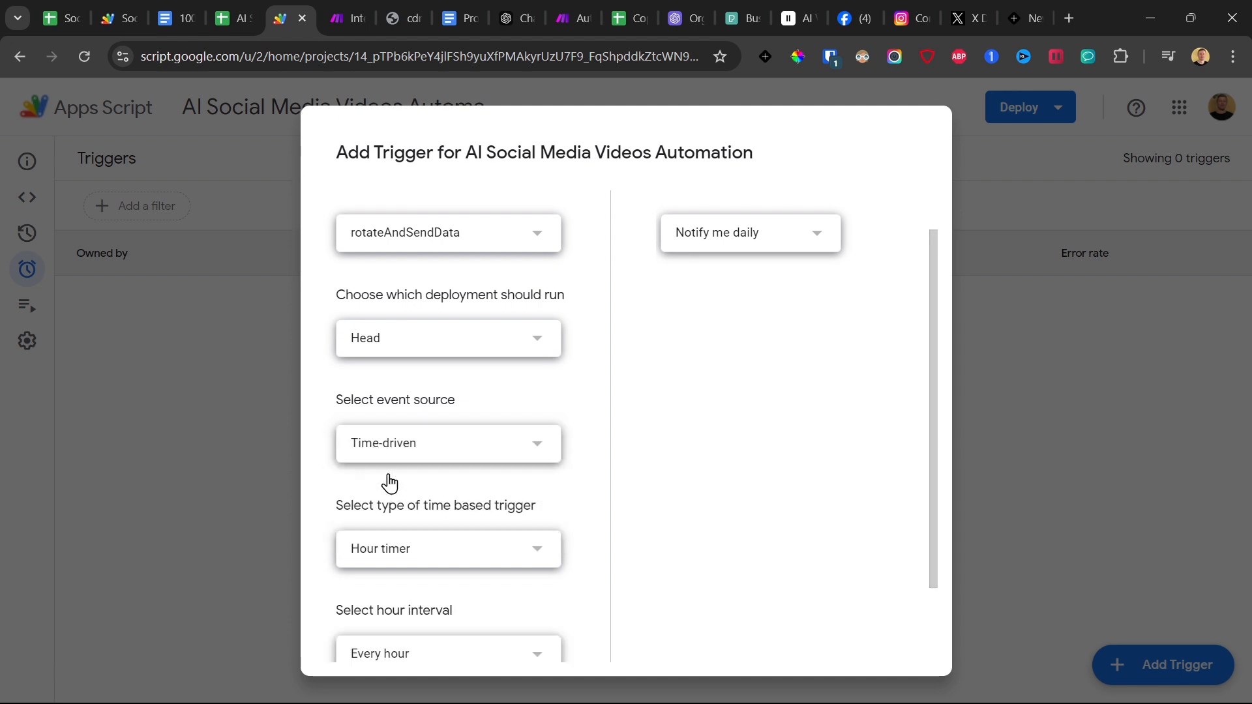
{"action": "scroll", "coordinate": [372, 445], "scroll_direction": "down", "scroll_amount": 2}
{"action": "left_click", "coordinate": [390, 467]}
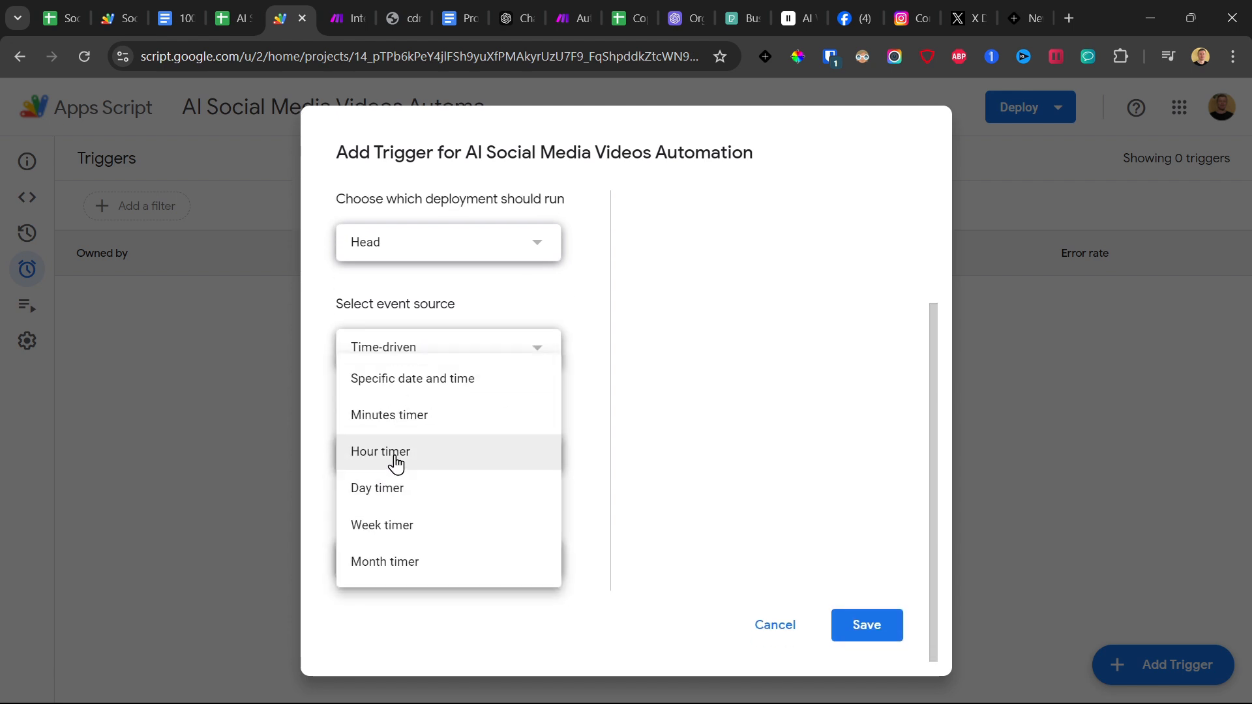
{"action": "left_click", "coordinate": [391, 490]}
{"action": "scroll", "coordinate": [392, 551], "scroll_direction": "down", "scroll_amount": 1}
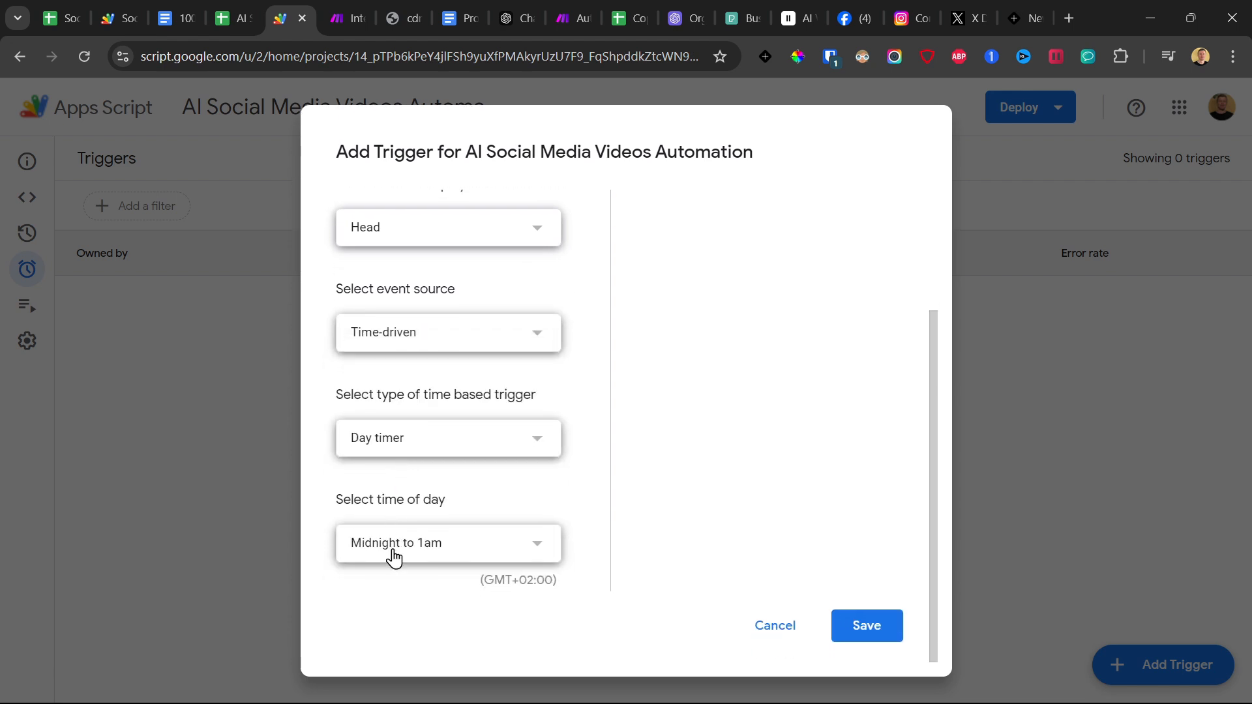
Set the trigger's time of day to 6am to 7am.
{"action": "left_click", "coordinate": [394, 554]}
{"action": "scroll", "coordinate": [483, 335], "scroll_direction": "down", "scroll_amount": 3}
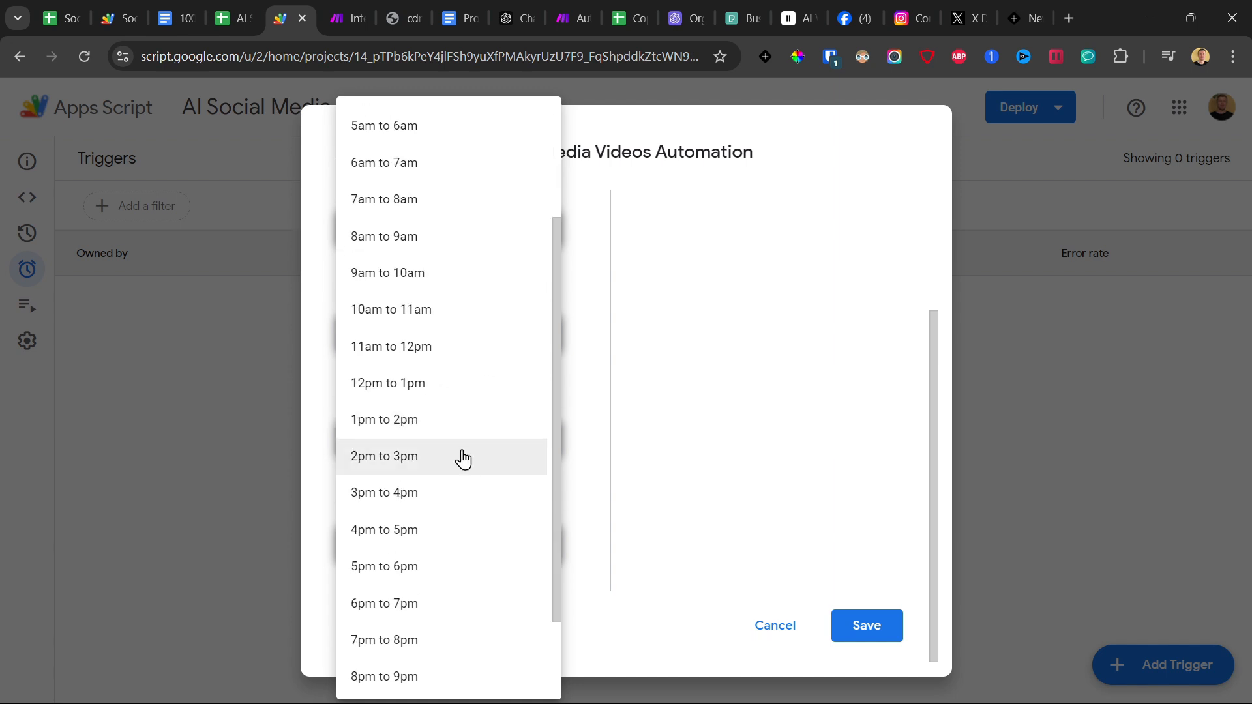
{"action": "scroll", "coordinate": [483, 375], "scroll_direction": "up", "scroll_amount": 3}
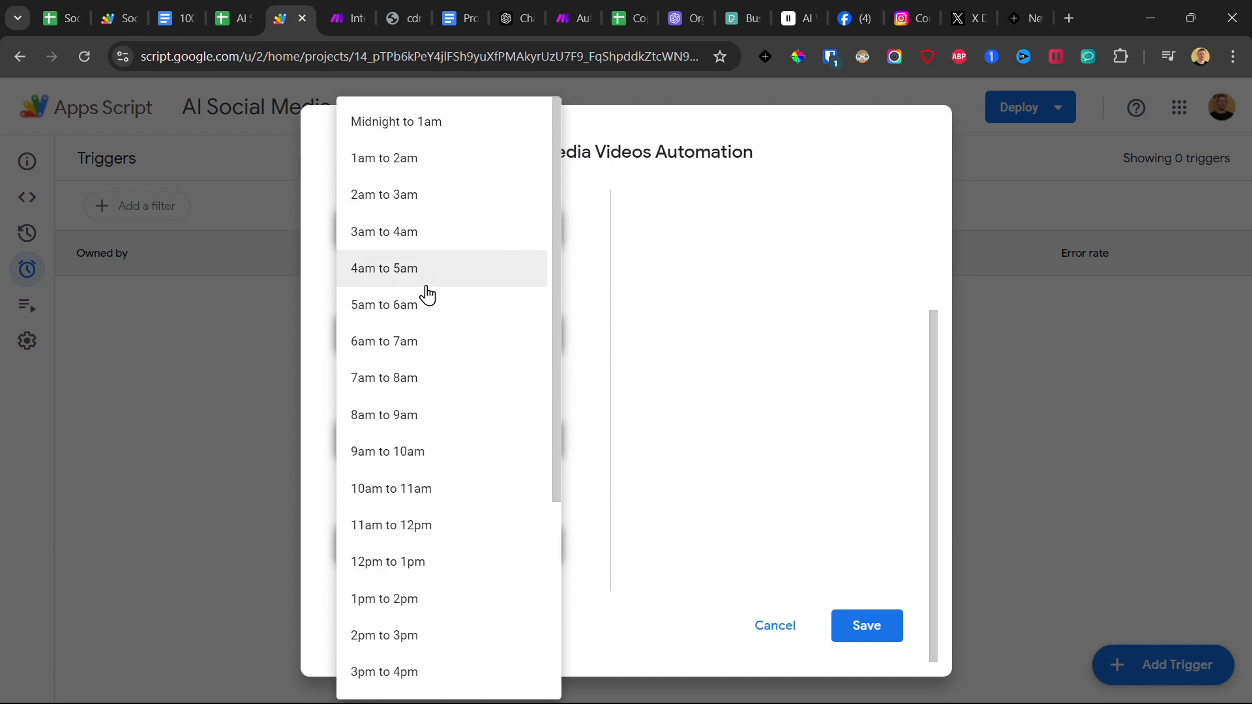
{"action": "left_click", "coordinate": [410, 341]}
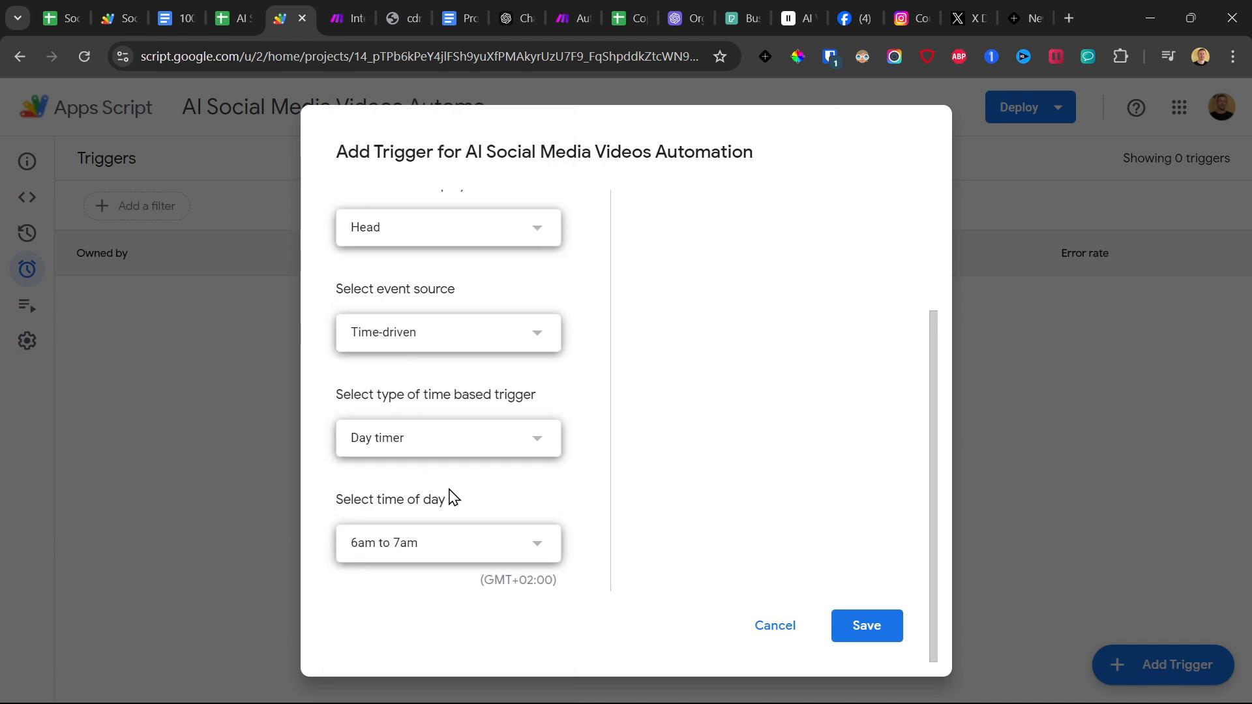
Set the trigger's time of day to 5pm to 6pm and save the trigger.
{"action": "left_click", "coordinate": [418, 550]}
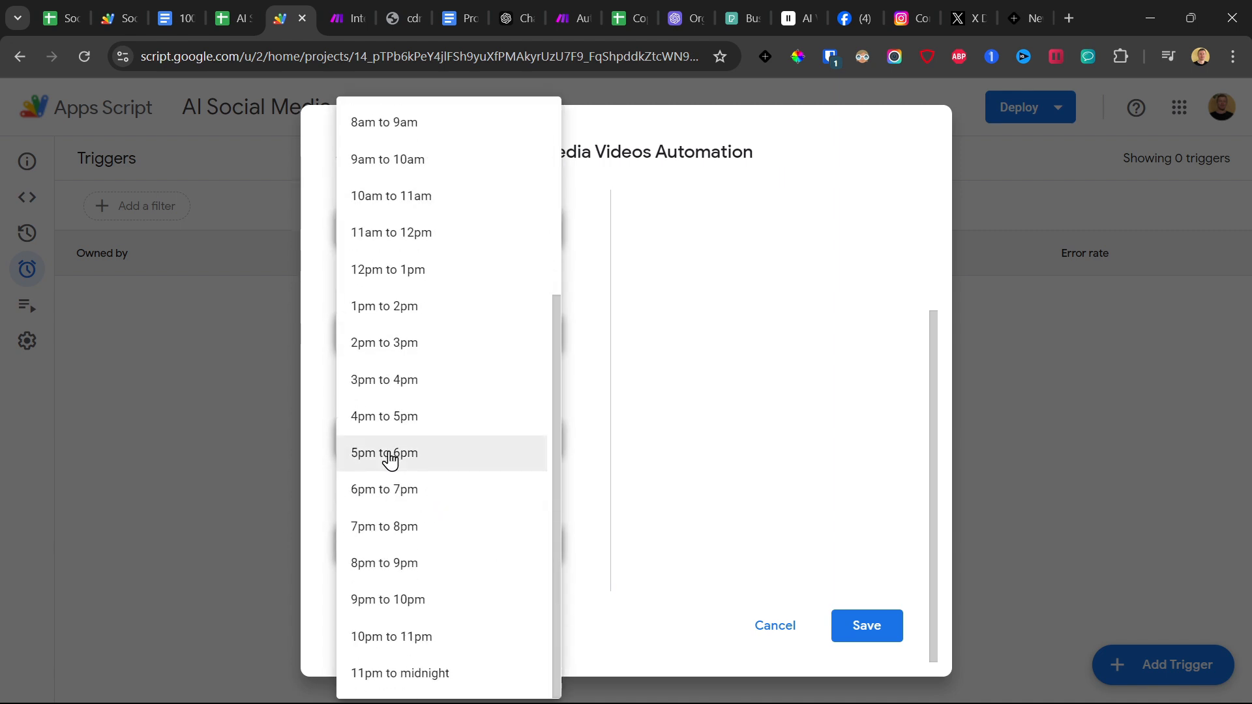
{"action": "left_click", "coordinate": [411, 461]}
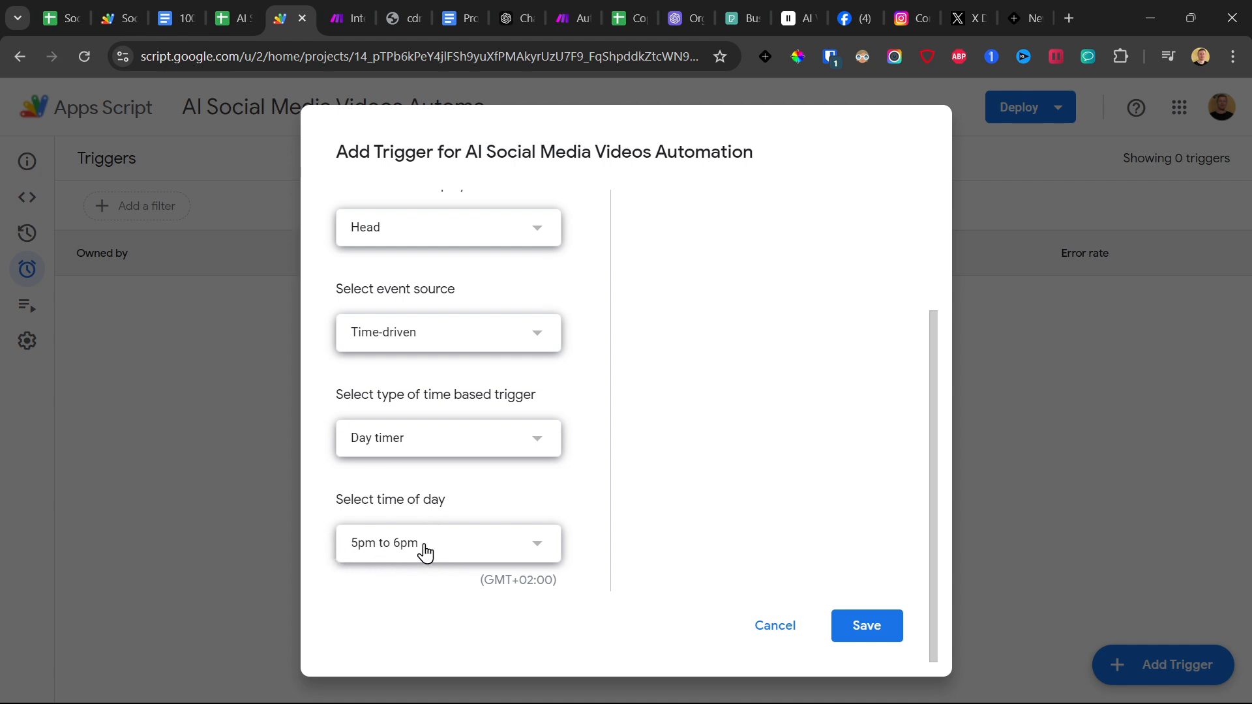
{"action": "scroll", "coordinate": [512, 500], "scroll_direction": "up", "scroll_amount": 3}
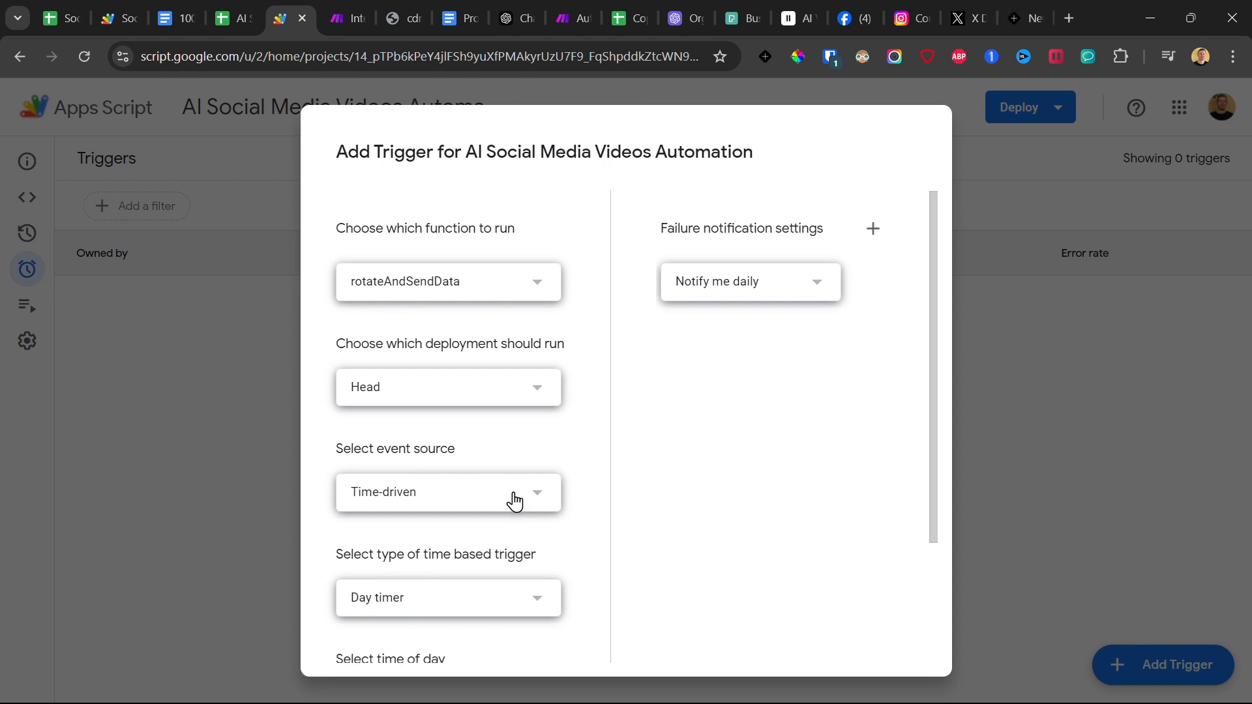
{"action": "scroll", "coordinate": [513, 501], "scroll_direction": "down", "scroll_amount": 3}
{"action": "left_click", "coordinate": [873, 627]}
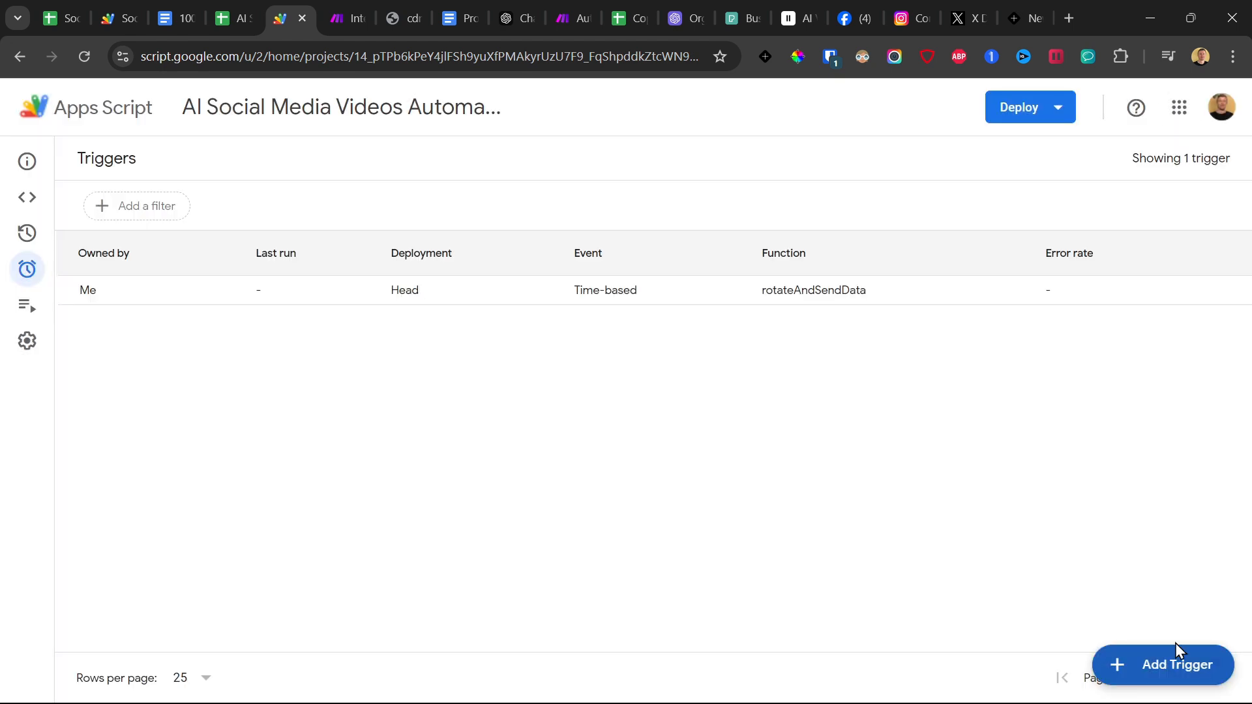
Add a second trigger that runs onChange from the spreadsheet with the On change event type, and save it.
{"action": "left_click", "coordinate": [1167, 652]}
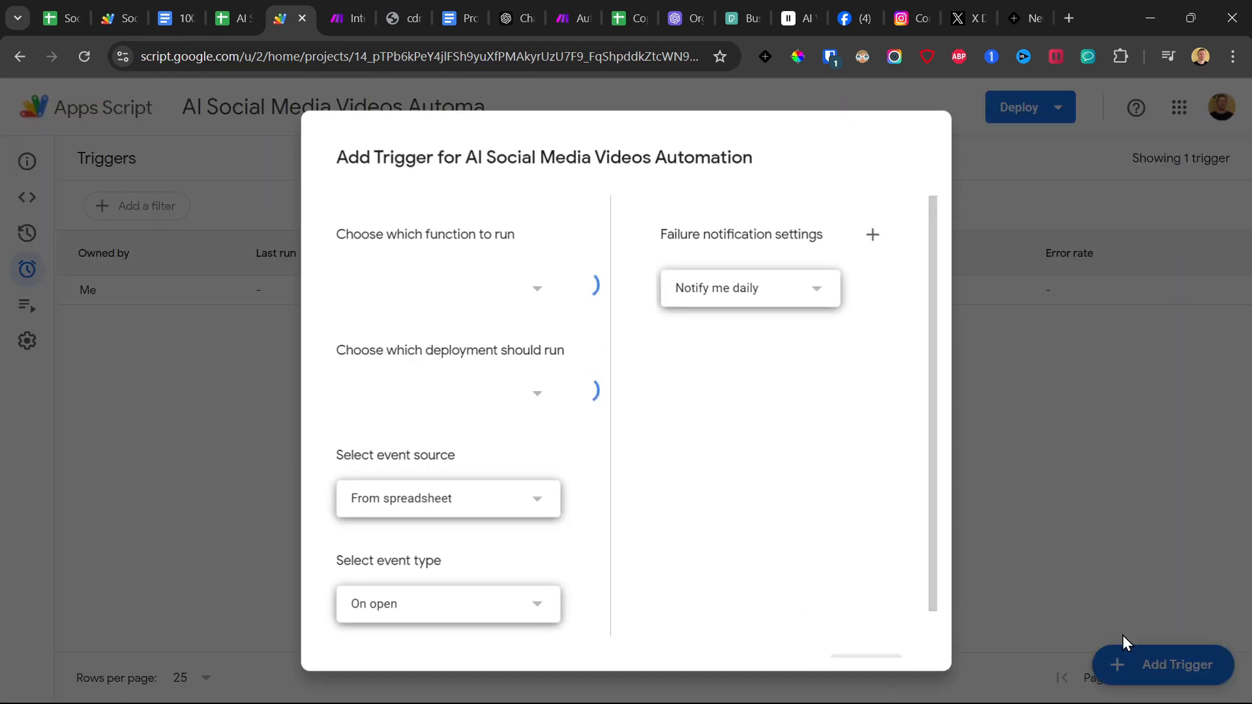
{"action": "left_click", "coordinate": [407, 297]}
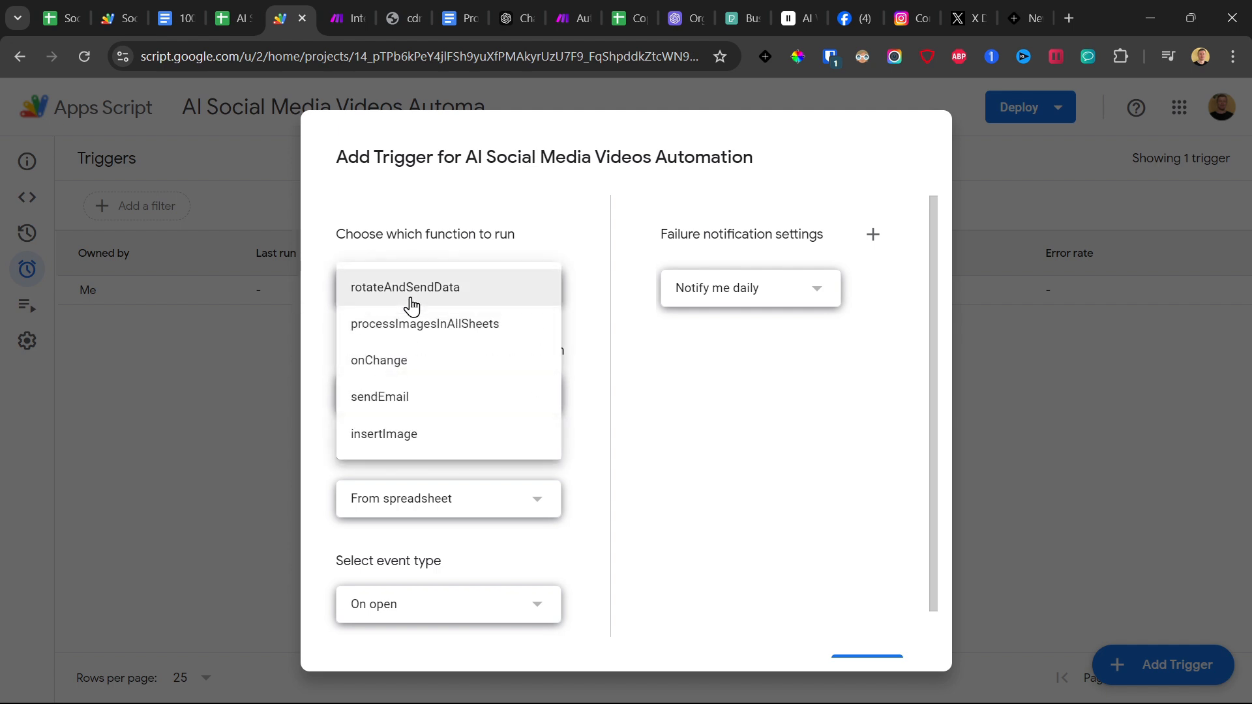
{"action": "left_click", "coordinate": [405, 367]}
{"action": "left_click", "coordinate": [415, 622]}
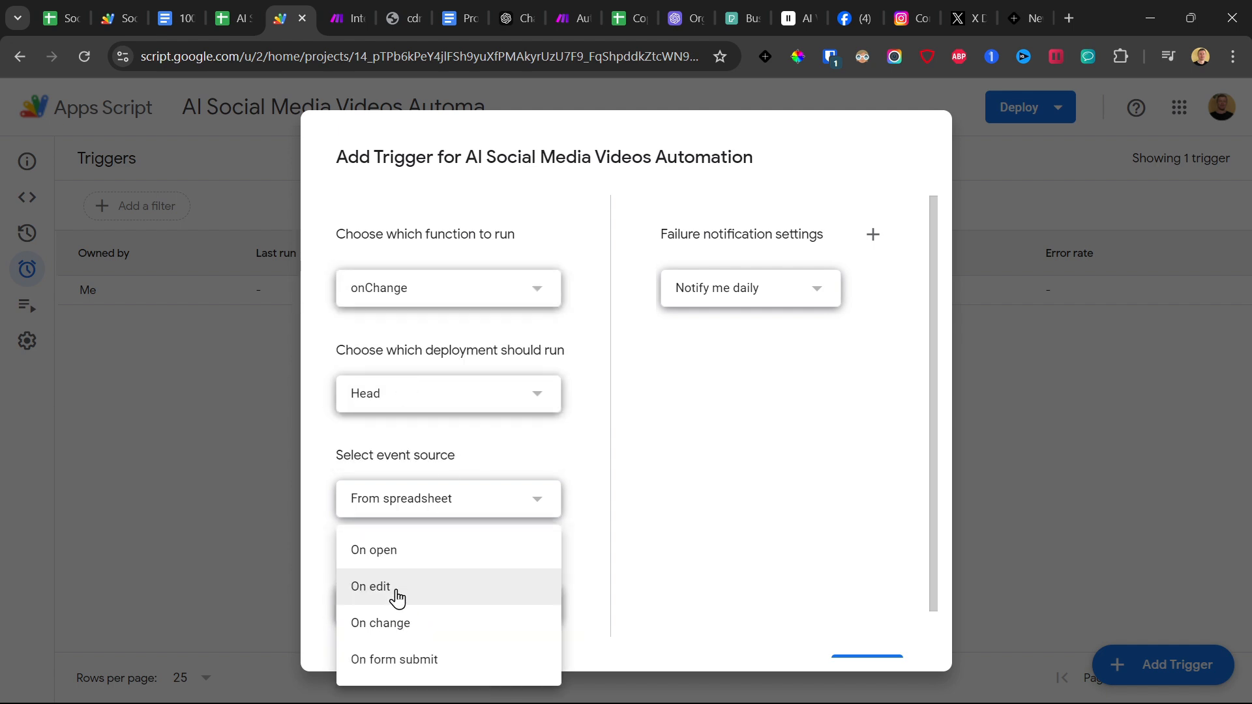
{"action": "left_click", "coordinate": [413, 616]}
{"action": "left_click", "coordinate": [857, 626]}
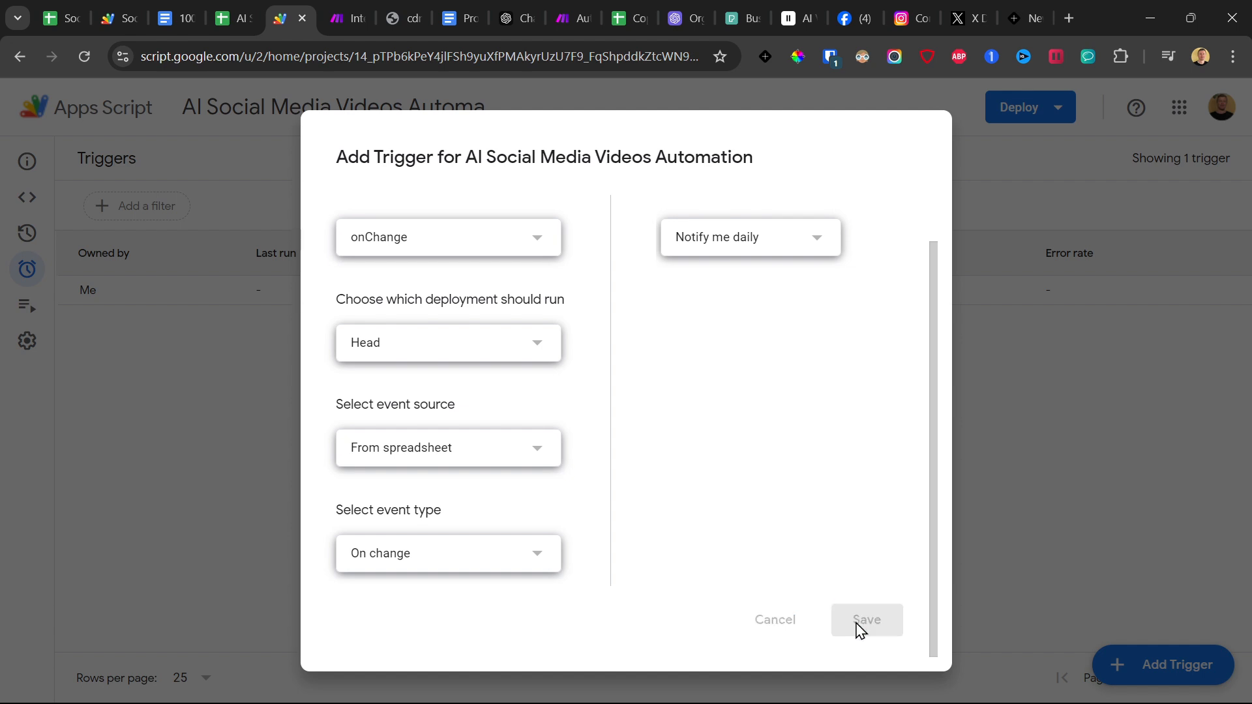
Examine the video links and preview images on the Video sheet of the Social Media Video AI Automation spreadsheet.
{"action": "left_click", "coordinate": [77, 11]}
{"action": "left_click", "coordinate": [389, 689]}
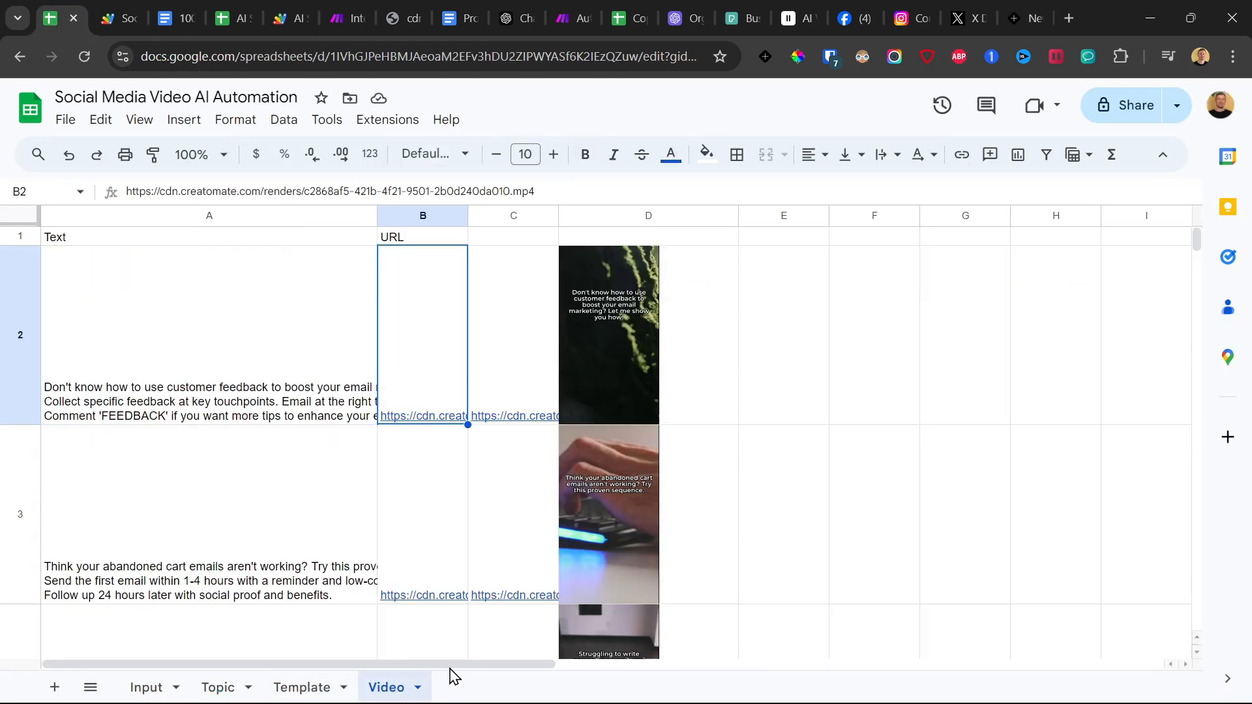
{"action": "left_click", "coordinate": [526, 411]}
{"action": "left_click", "coordinate": [607, 315]}
{"action": "left_click", "coordinate": [607, 500]}
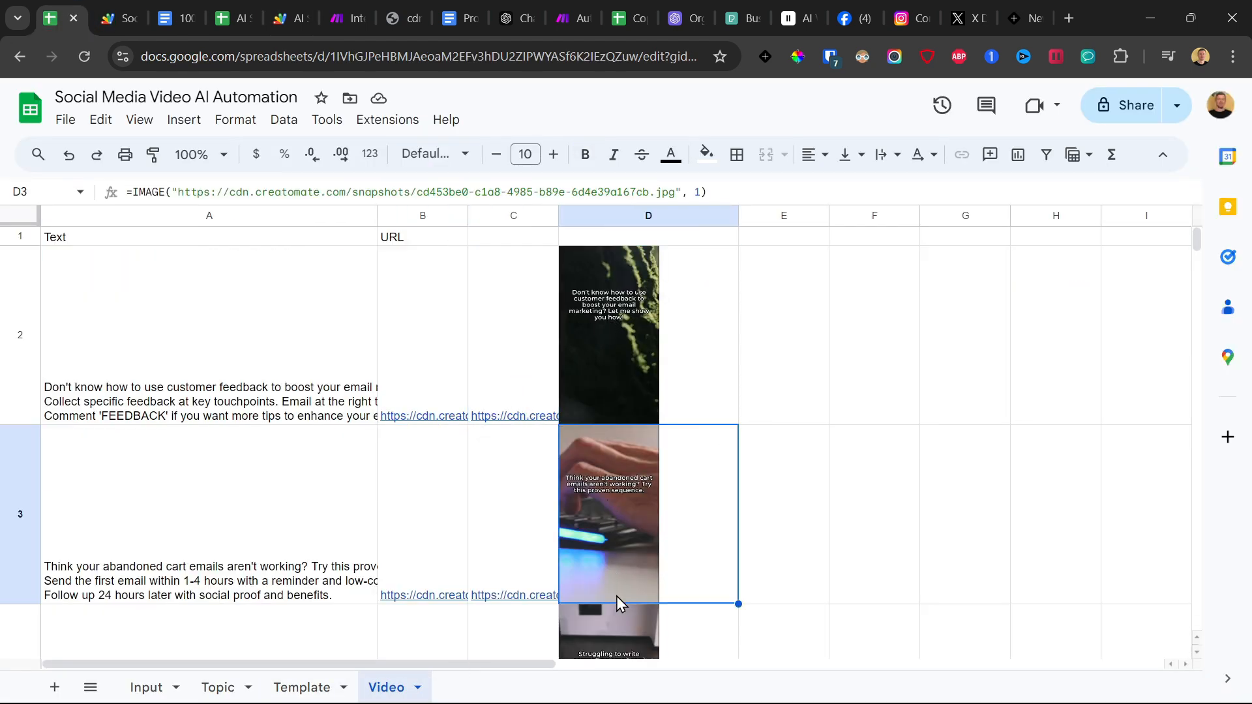
{"action": "left_click", "coordinate": [618, 620]}
Switch to the AI Social Media Videos Automation project in Apps Script and open its code editor.
{"action": "left_click", "coordinate": [236, 18]}
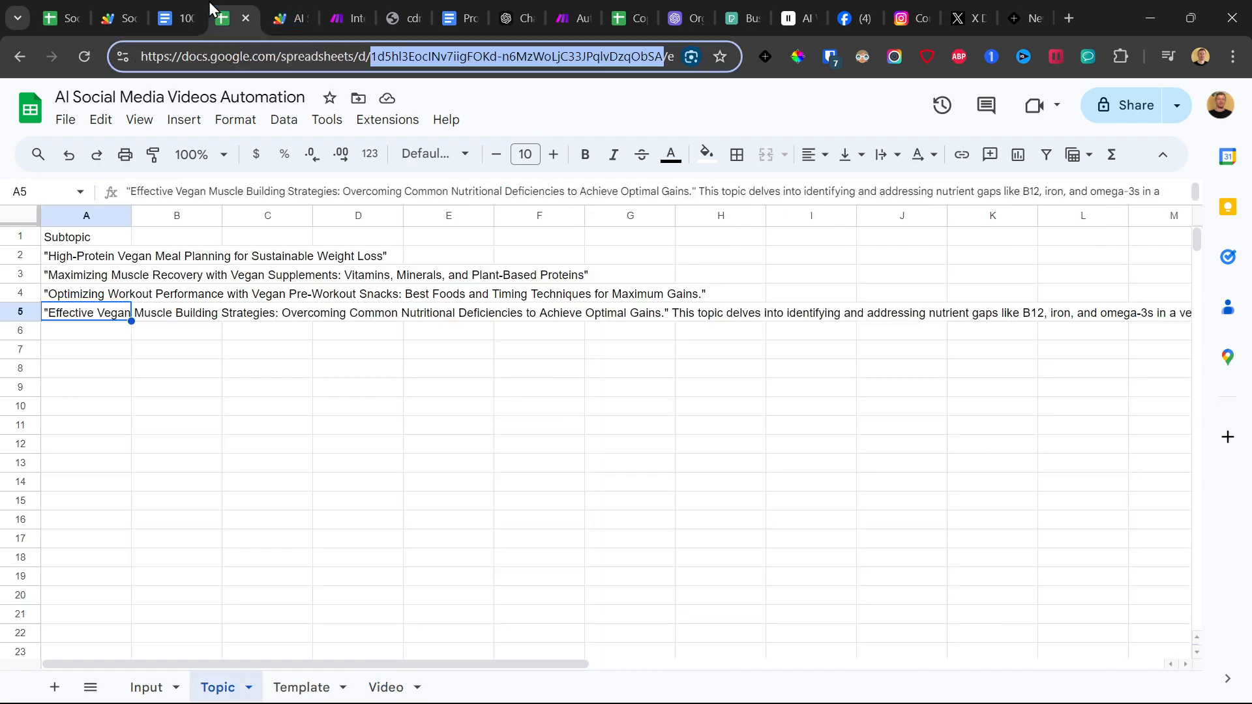
{"action": "left_click", "coordinate": [373, 688]}
{"action": "key", "text": "ctrl+Tab"}
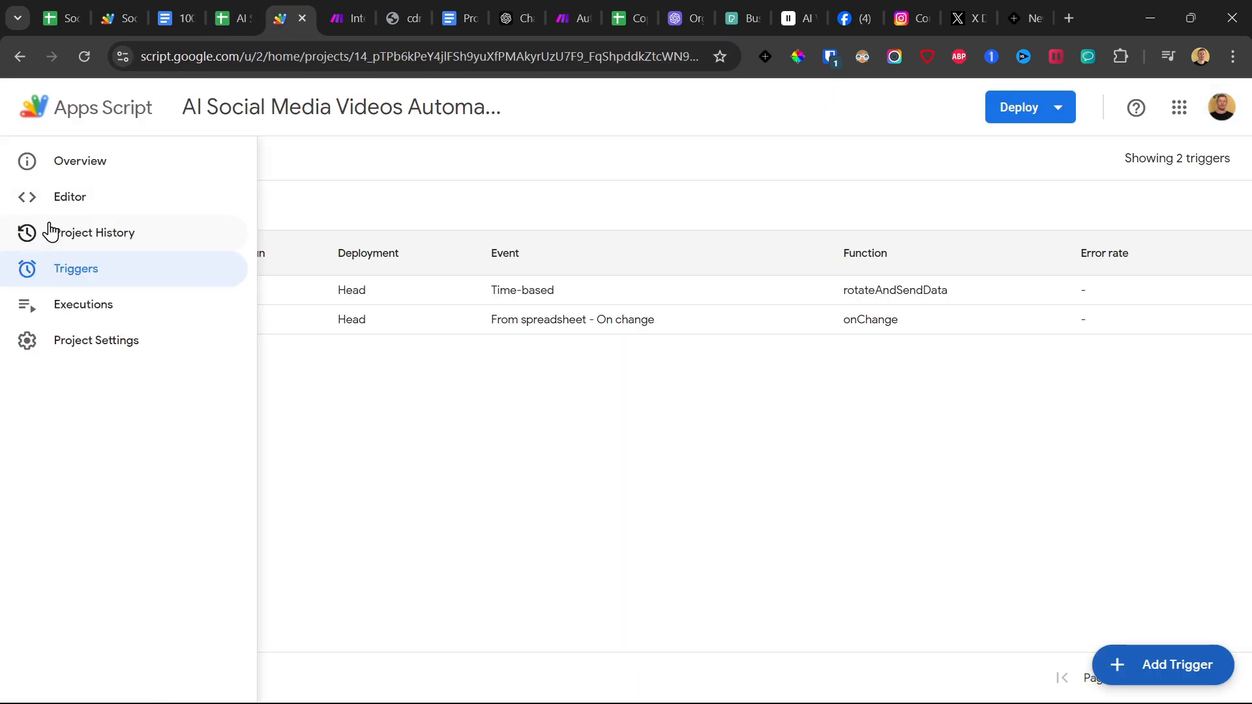
{"action": "left_click", "coordinate": [62, 199]}
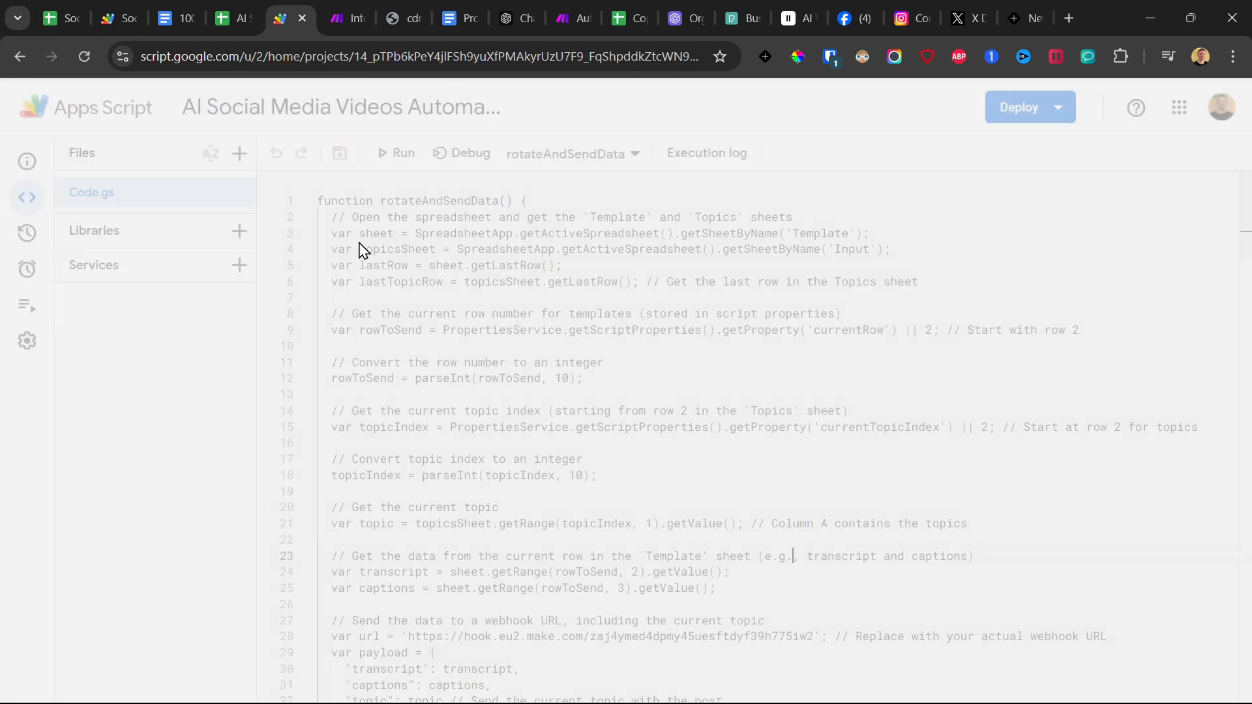
In Make, save and activate the Integration Webhooks, Google Sheets scenario, deleting the old data from the webhook queue.
{"action": "left_click", "coordinate": [355, 13]}
{"action": "left_click", "coordinate": [112, 119]}
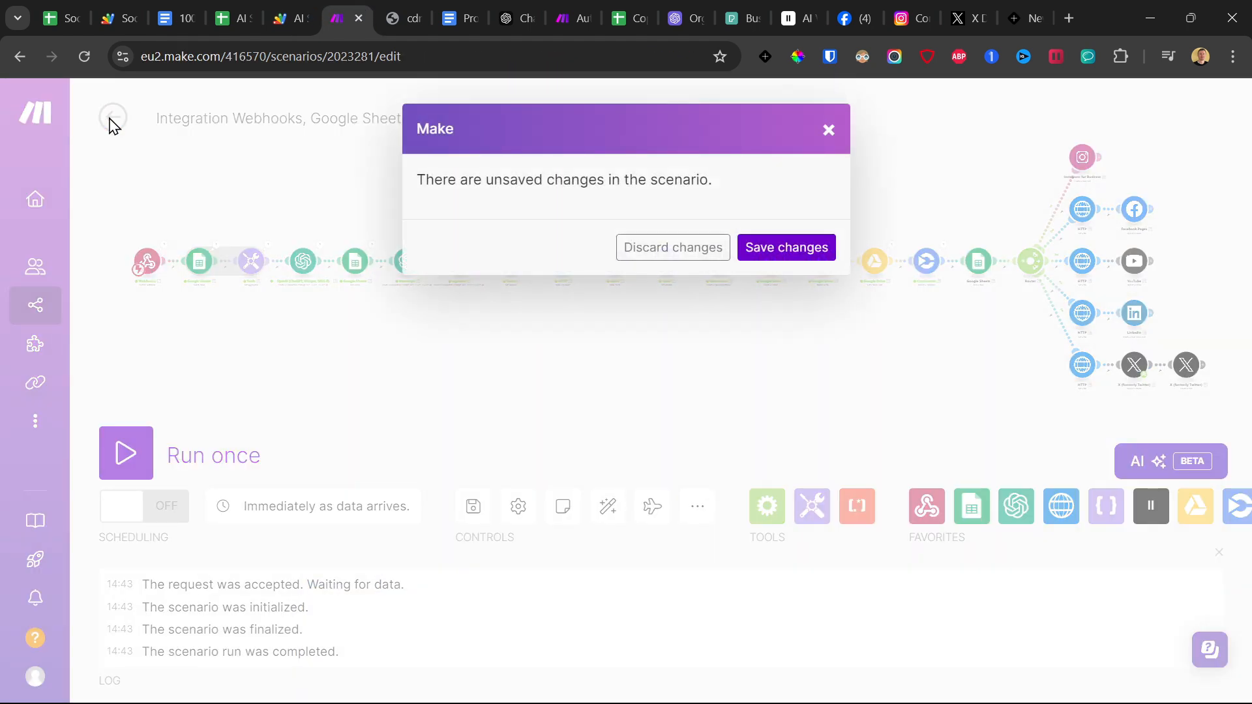
{"action": "left_click", "coordinate": [780, 263]}
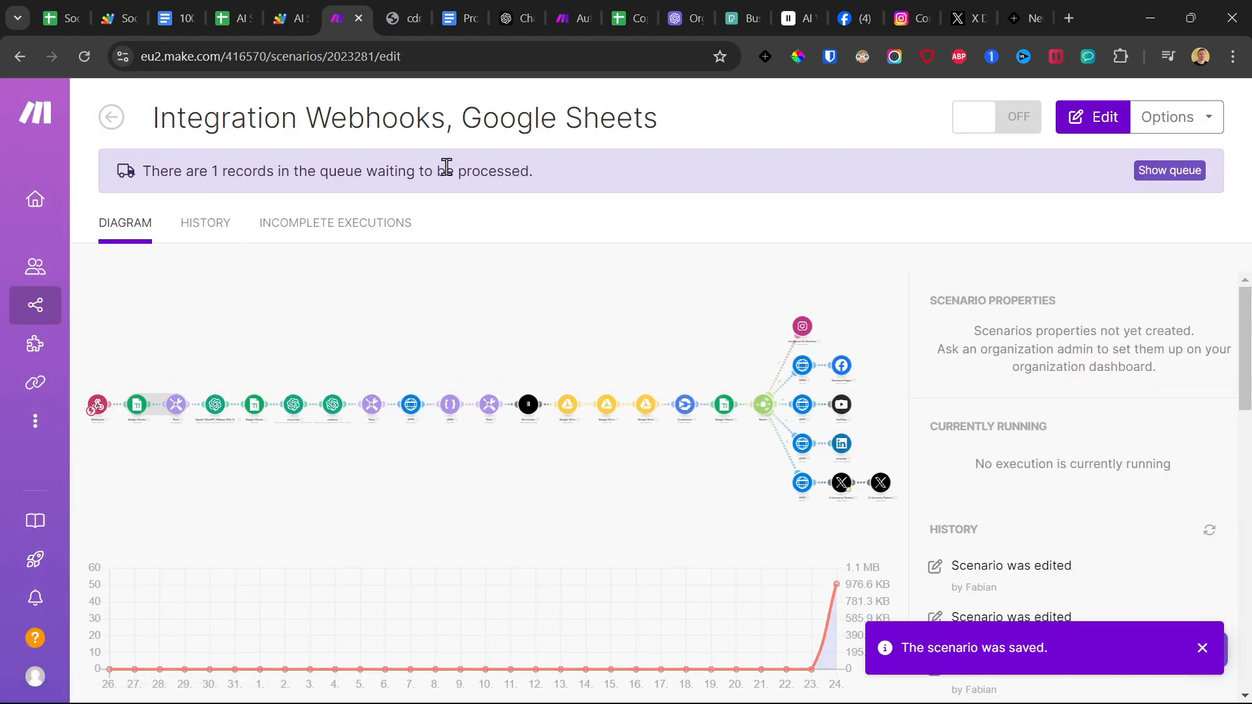
{"action": "left_click", "coordinate": [984, 118]}
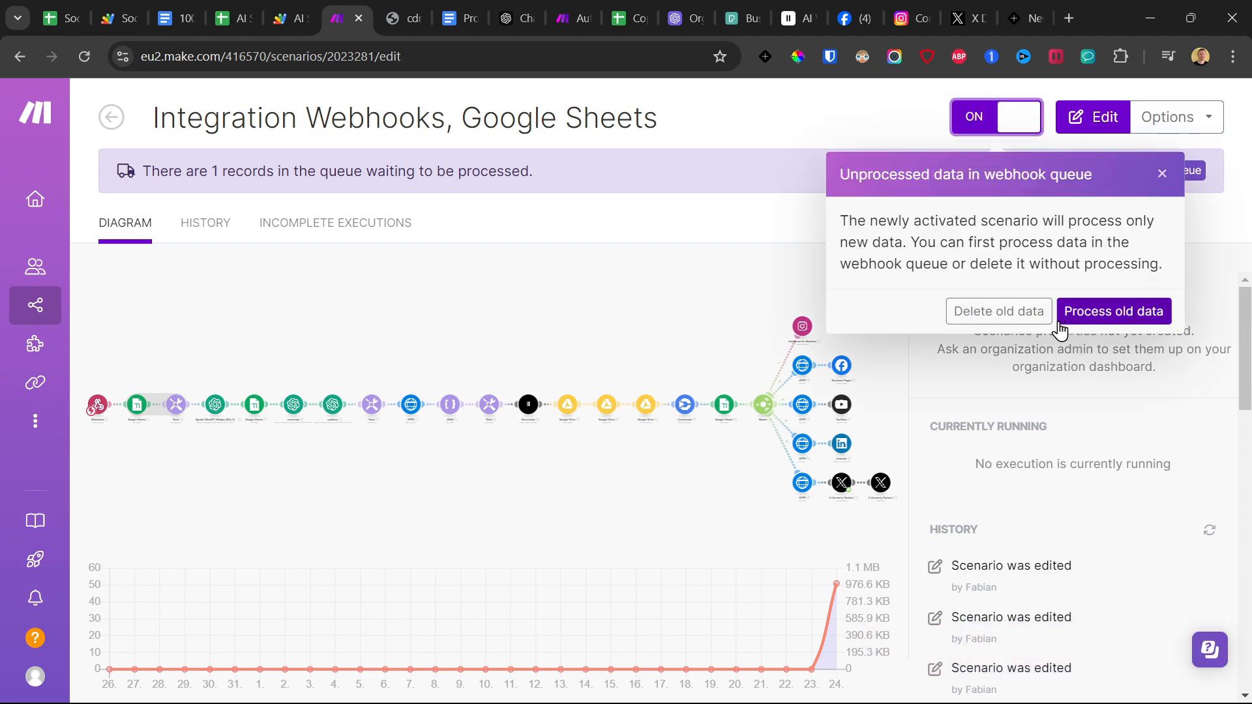
{"action": "left_click", "coordinate": [990, 313]}
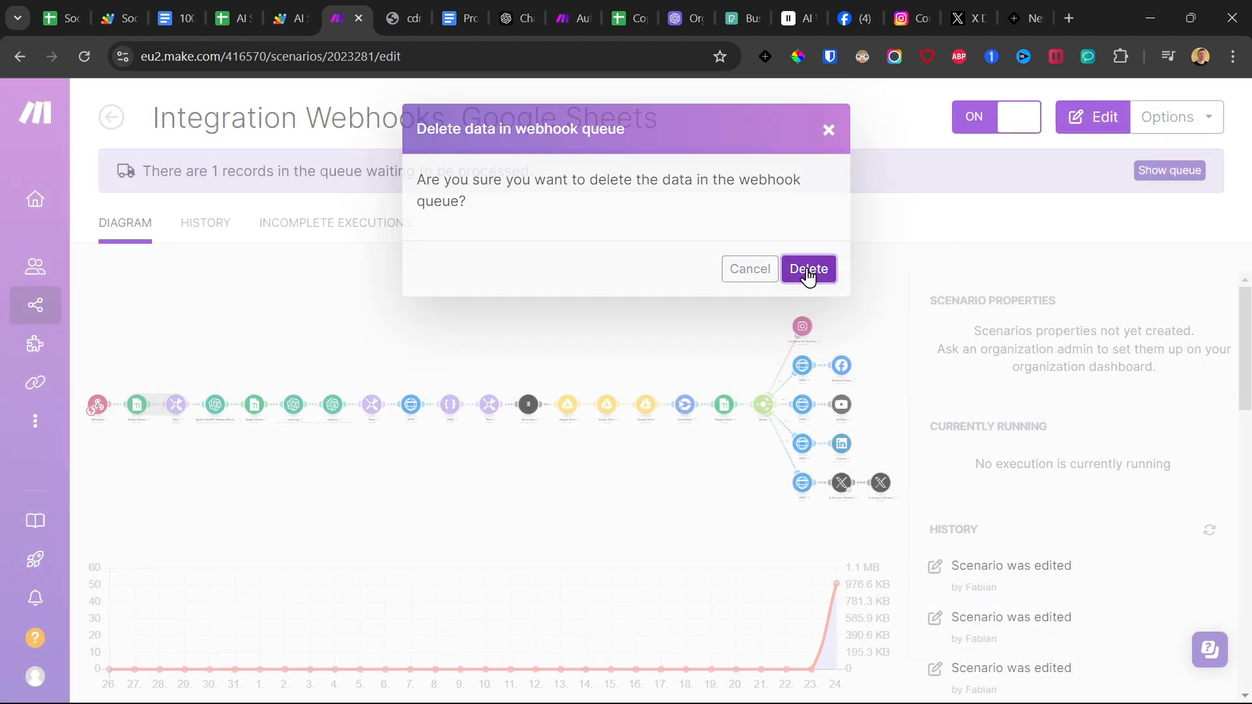
{"action": "left_click", "coordinate": [808, 268]}
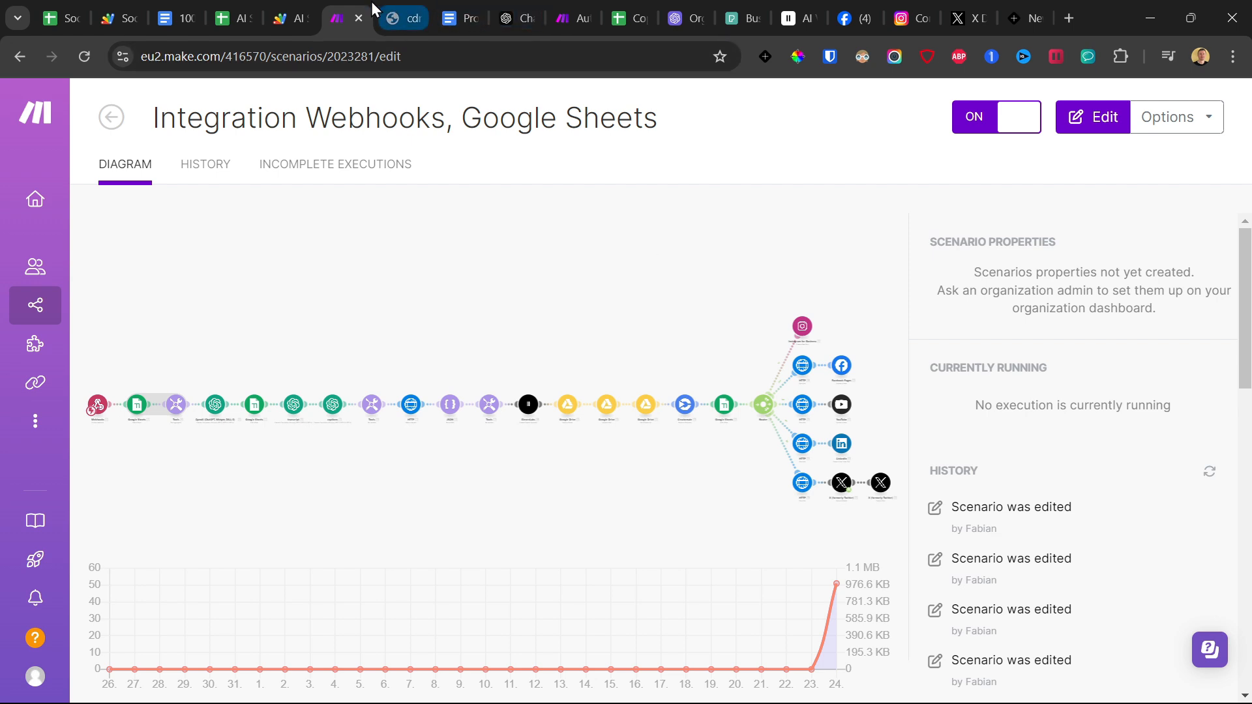
Run the rotateAndSendData function in Apps Script, and return to the scenario in Make.
{"action": "left_click", "coordinate": [290, 17]}
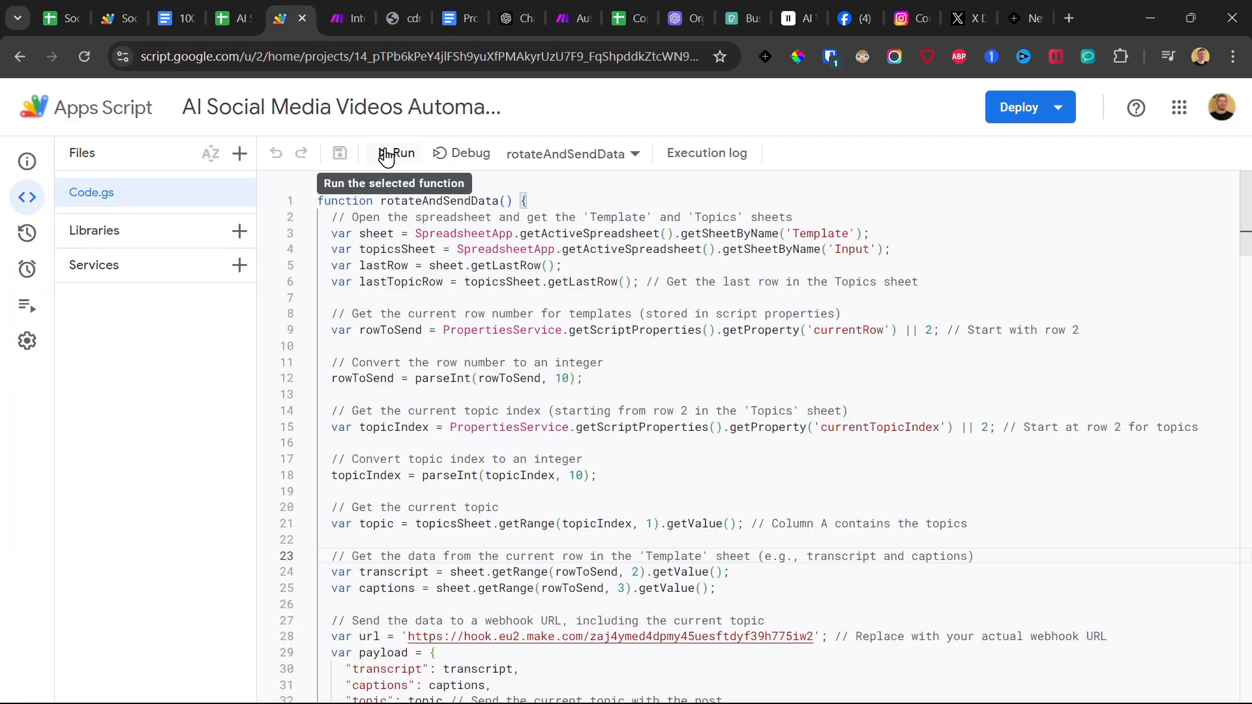
{"action": "mouse_move", "coordinate": [89, 276]}
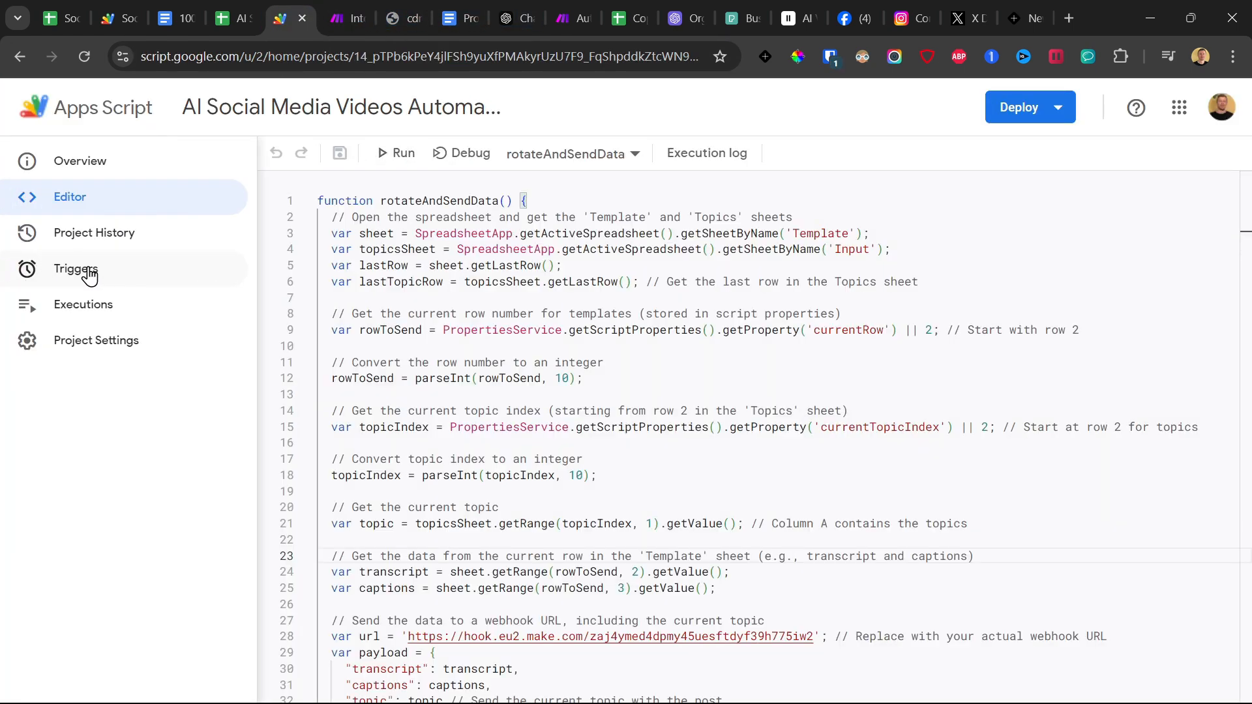
{"action": "left_click", "coordinate": [402, 158]}
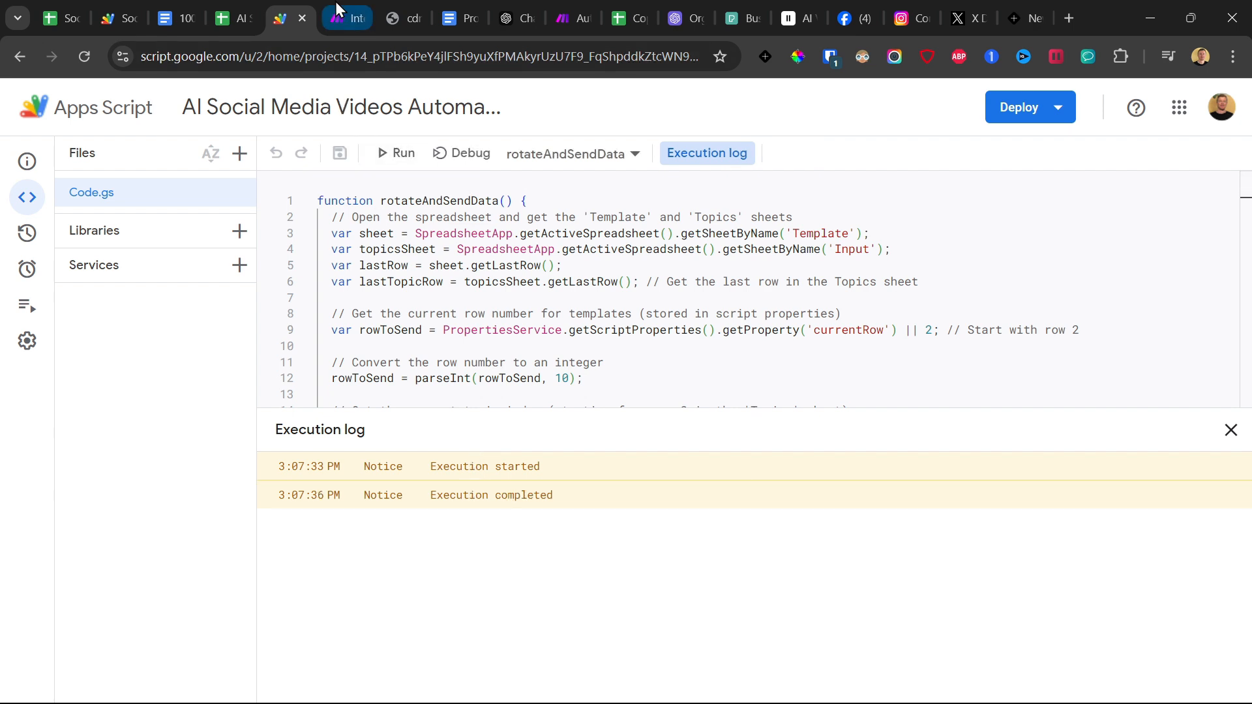
{"action": "left_click", "coordinate": [346, 18]}
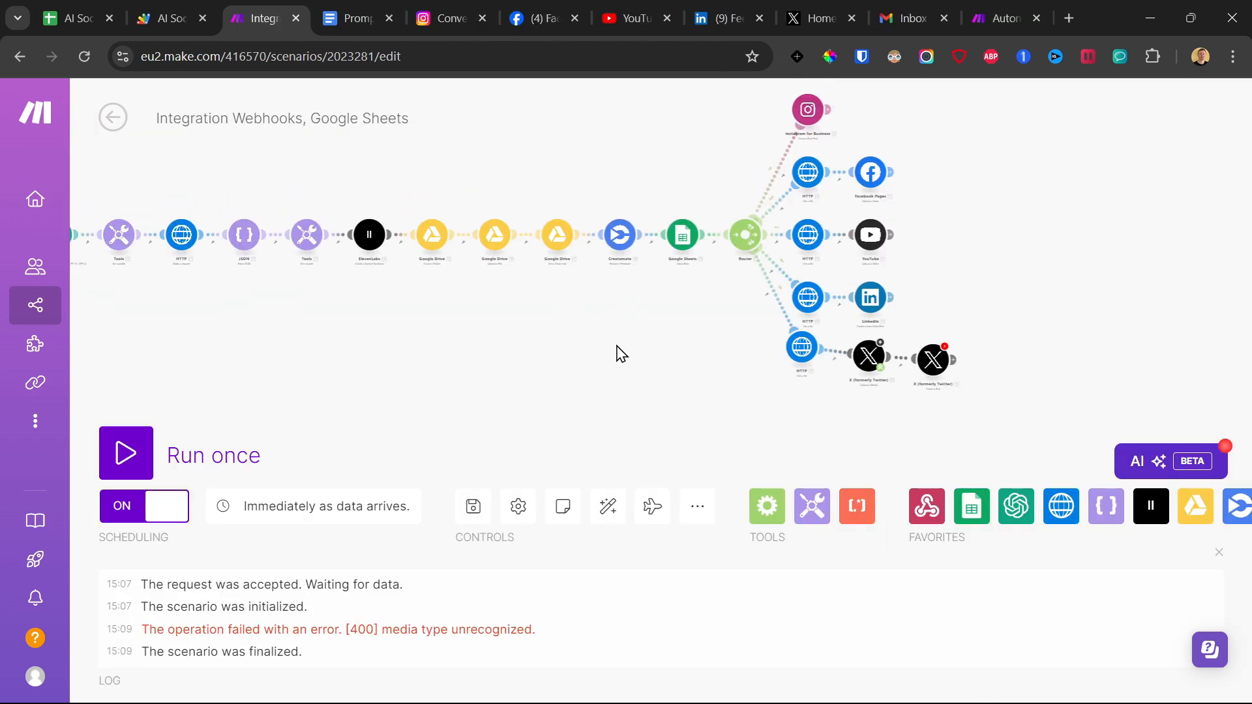
In the AI Social Media Videos Automation spreadsheet, check the newest subtopic on the Topic sheet and the video row on the Video sheet.
{"action": "left_click", "coordinate": [111, 9]}
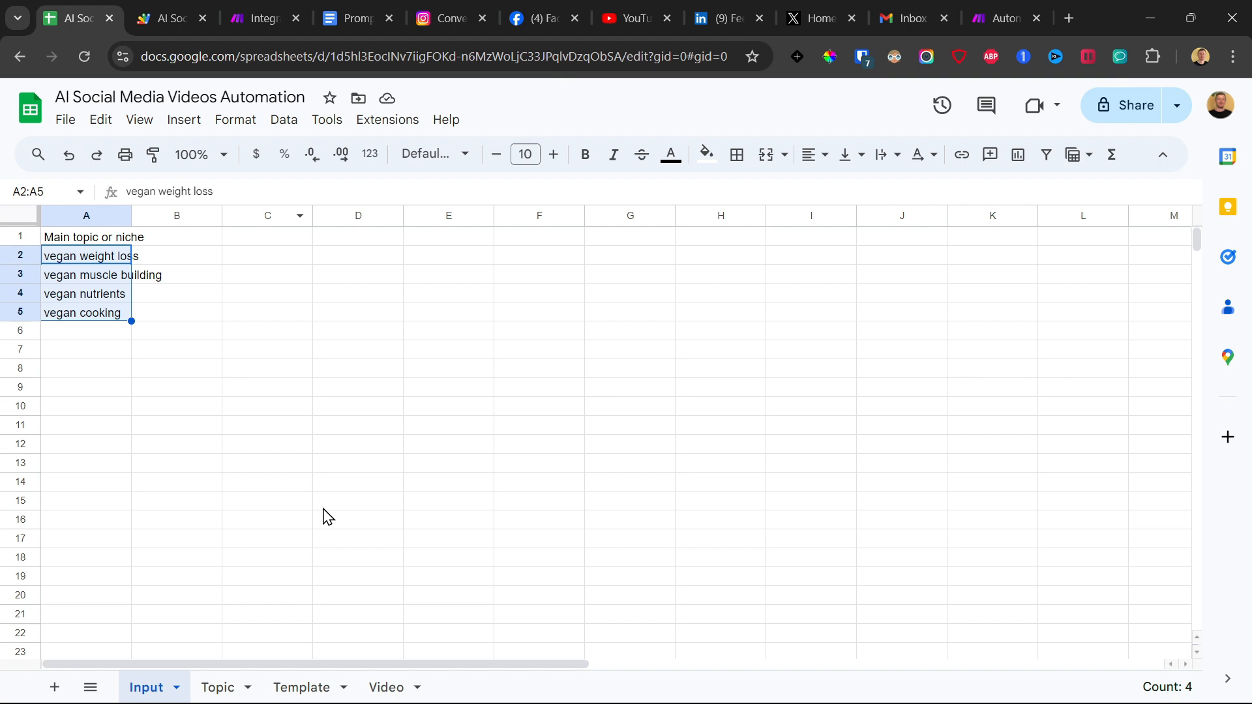
{"action": "left_click", "coordinate": [223, 686]}
{"action": "left_click", "coordinate": [104, 338]}
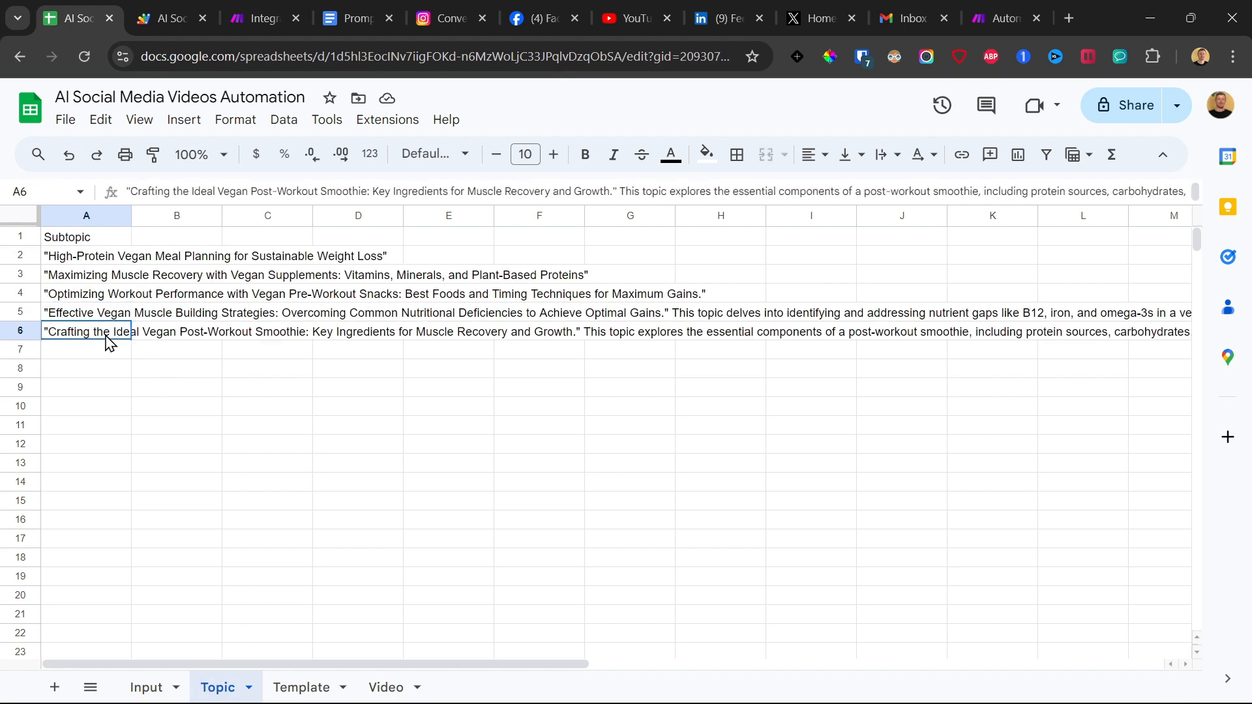
{"action": "left_click", "coordinate": [365, 690]}
{"action": "left_click", "coordinate": [119, 272]}
{"action": "left_click", "coordinate": [302, 324]}
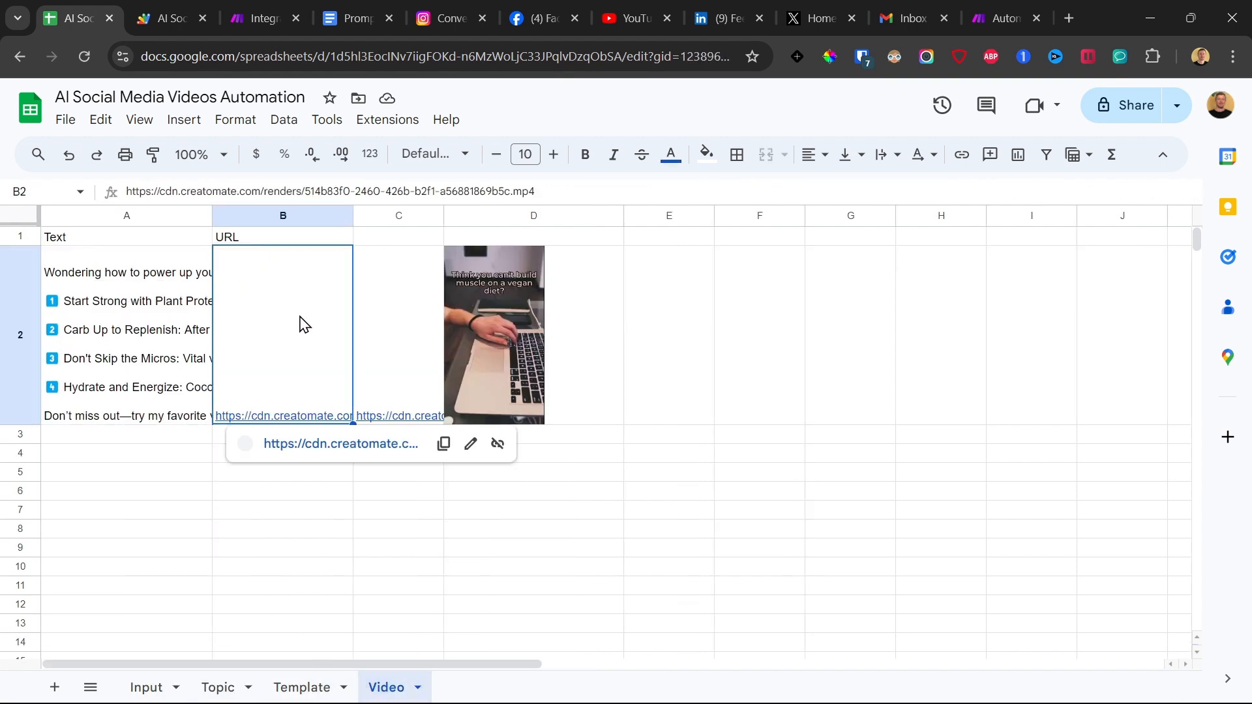
{"action": "left_click", "coordinate": [481, 298]}
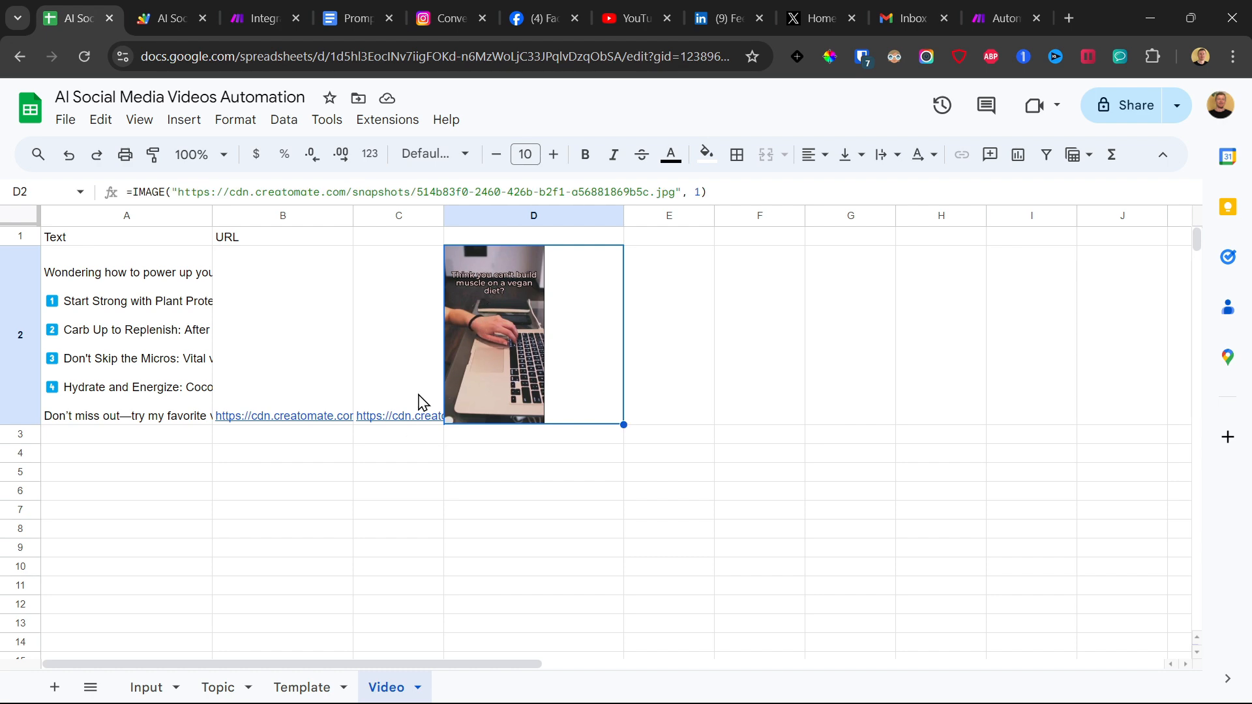
Switch to Instagram, open the newest reel on the conversiontools.de profile, and play it with sound.
{"action": "left_click", "coordinate": [448, 5]}
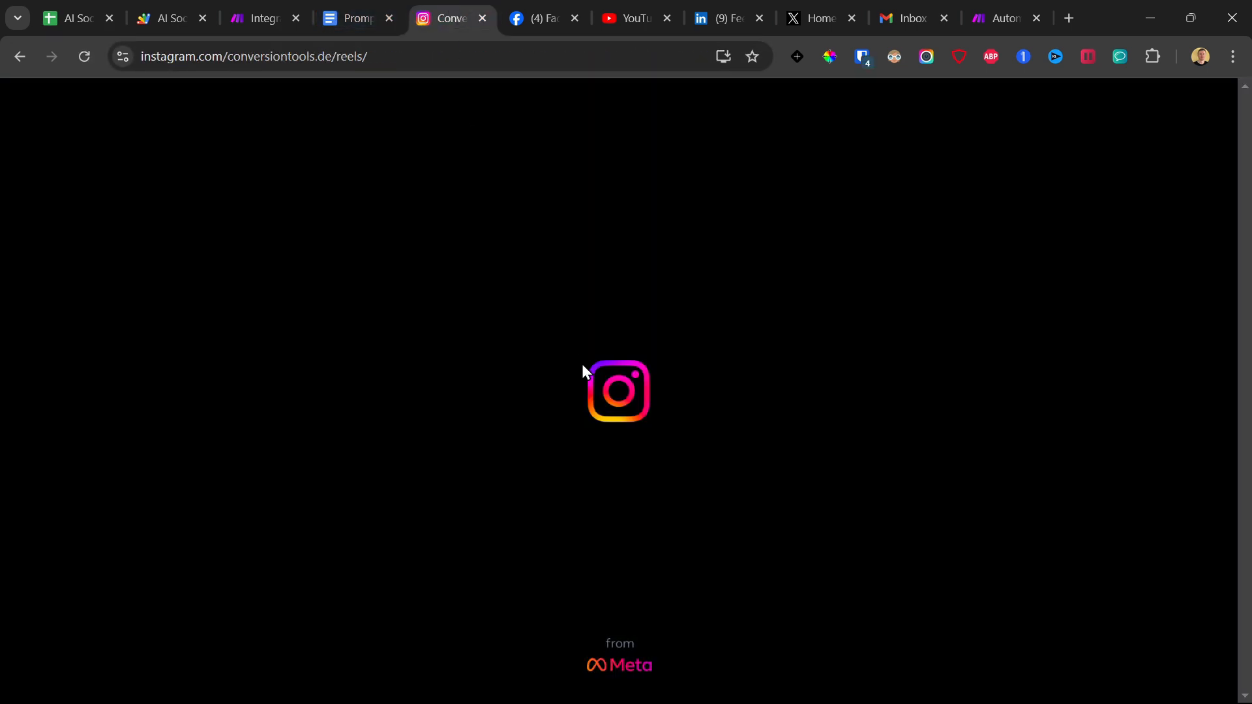
{"action": "scroll", "coordinate": [609, 360], "scroll_direction": "down", "scroll_amount": 4}
{"action": "left_click", "coordinate": [398, 397]}
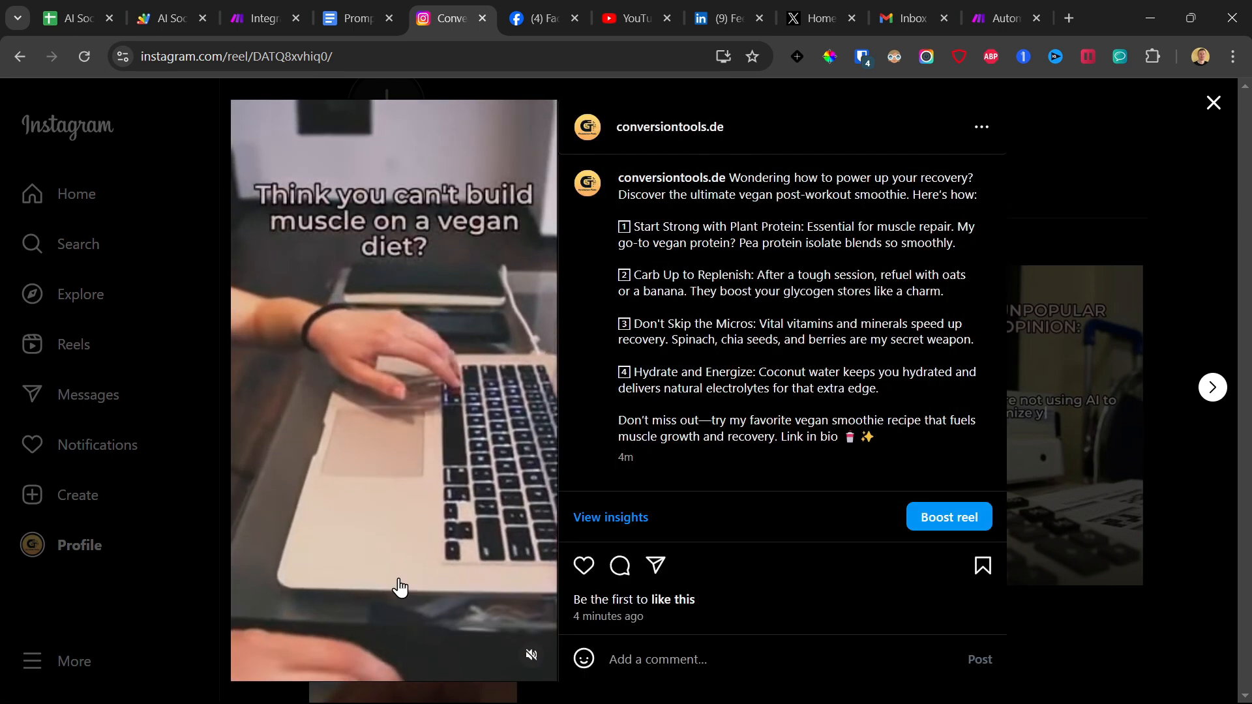
{"action": "left_click", "coordinate": [531, 654]}
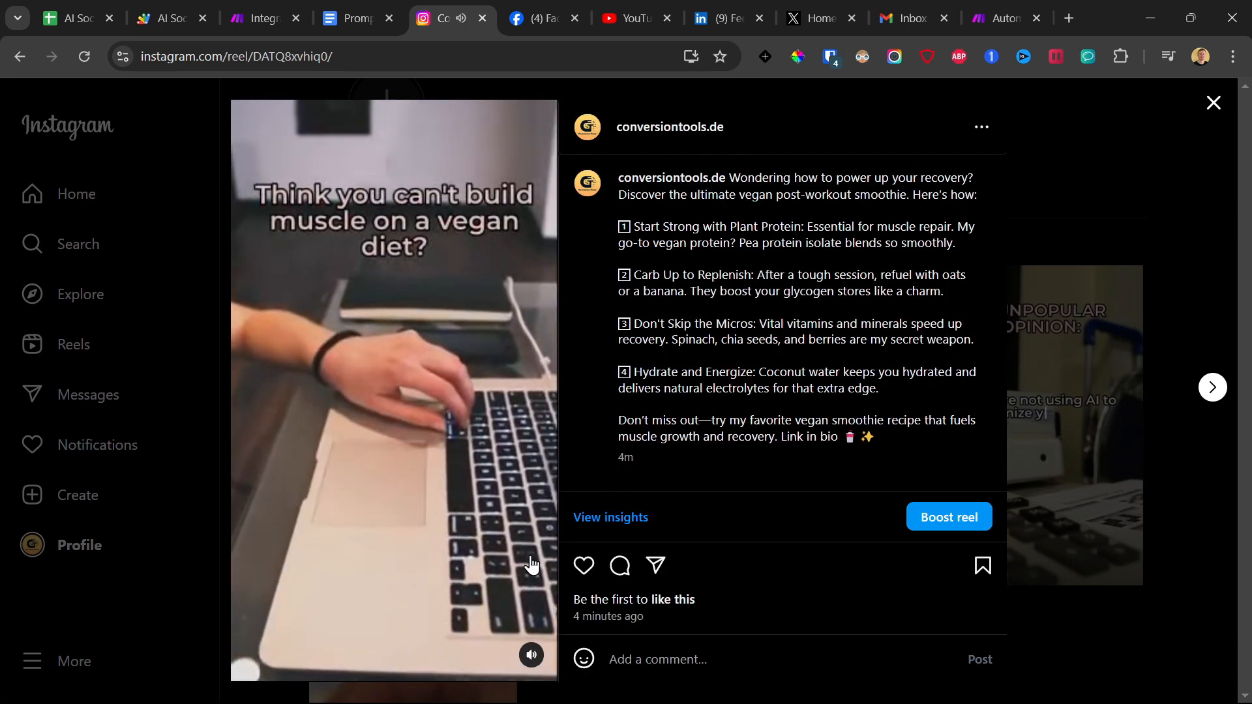
Switch to Facebook, open the test page, and check its timeline for the vegan muscle video post.
{"action": "left_click", "coordinate": [583, 9]}
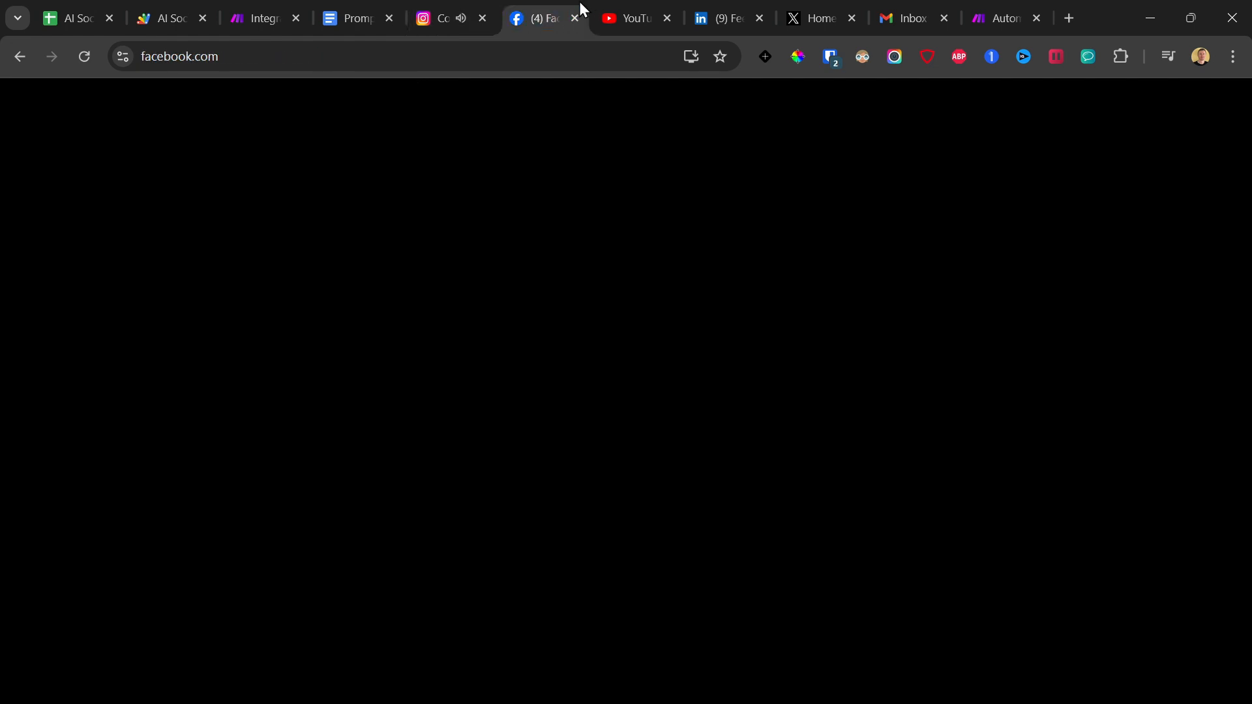
{"action": "left_click", "coordinate": [103, 163]}
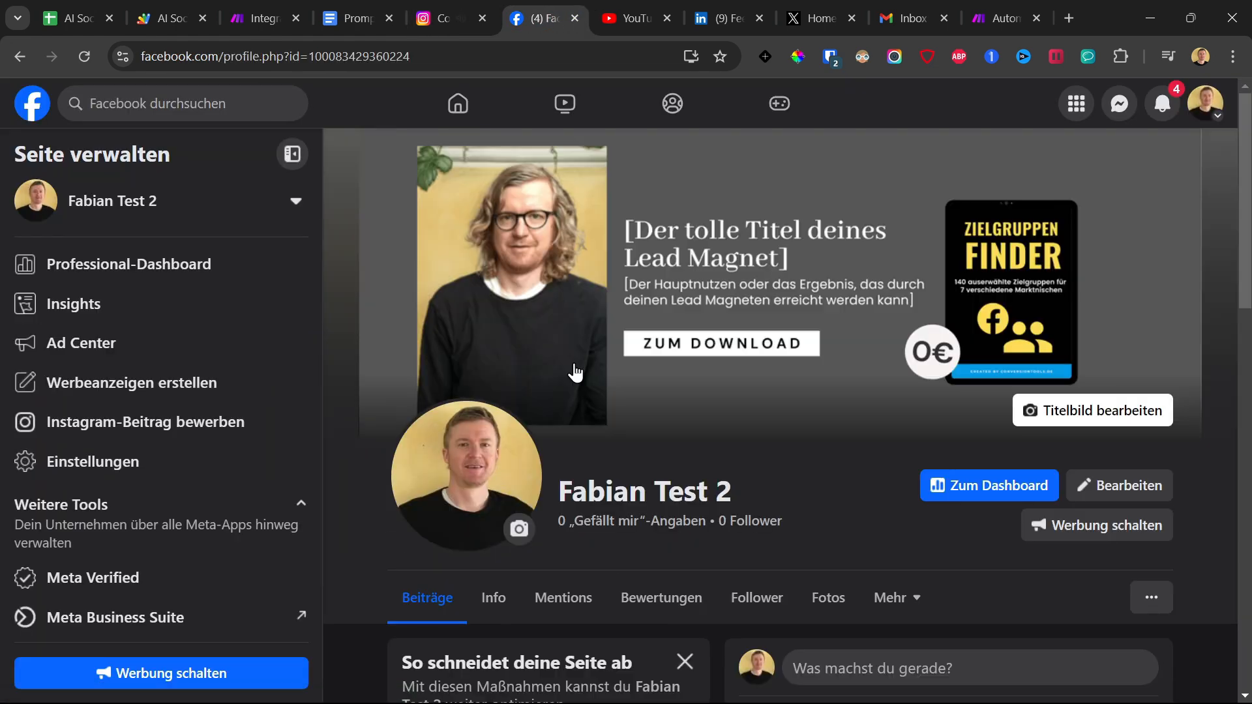
{"action": "scroll", "coordinate": [574, 372], "scroll_direction": "down", "scroll_amount": 12}
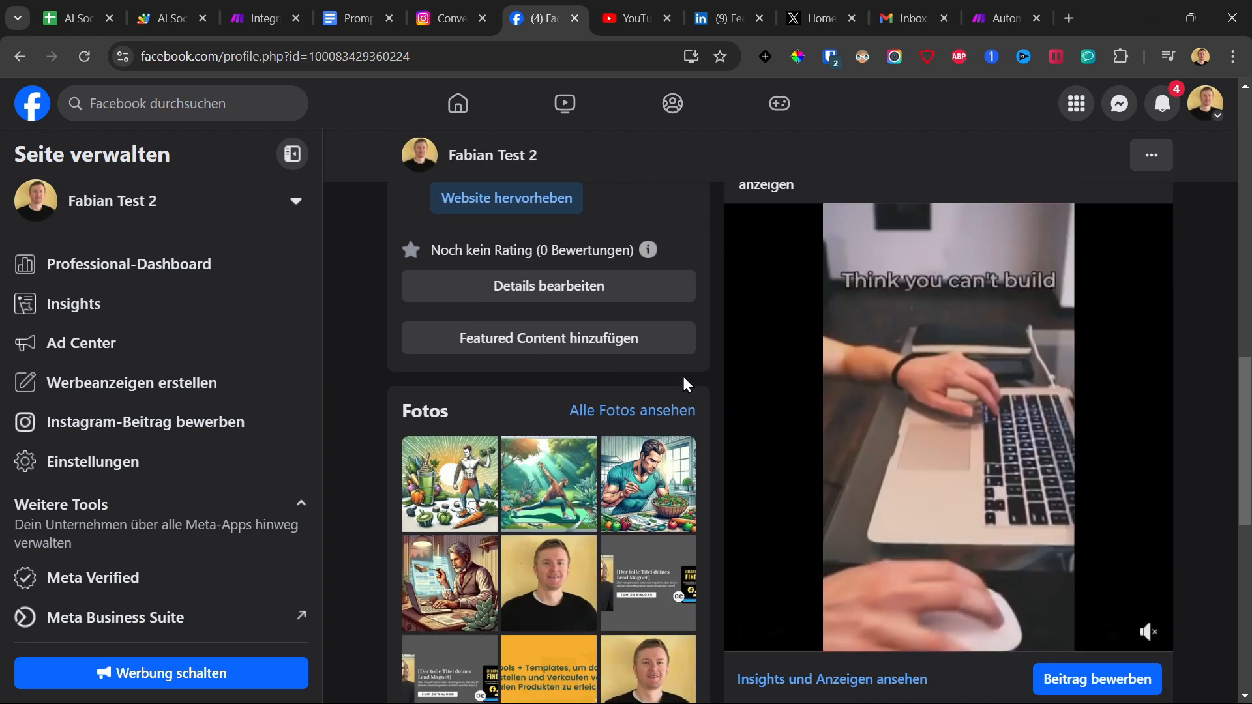
{"action": "scroll", "coordinate": [686, 384], "scroll_direction": "up", "scroll_amount": 4}
Switch to YouTube and play the "Think you can't build muscle on a vegan diet?" Short from the Richer Minds channel.
{"action": "left_click", "coordinate": [716, 13]}
{"action": "left_click", "coordinate": [627, 18]}
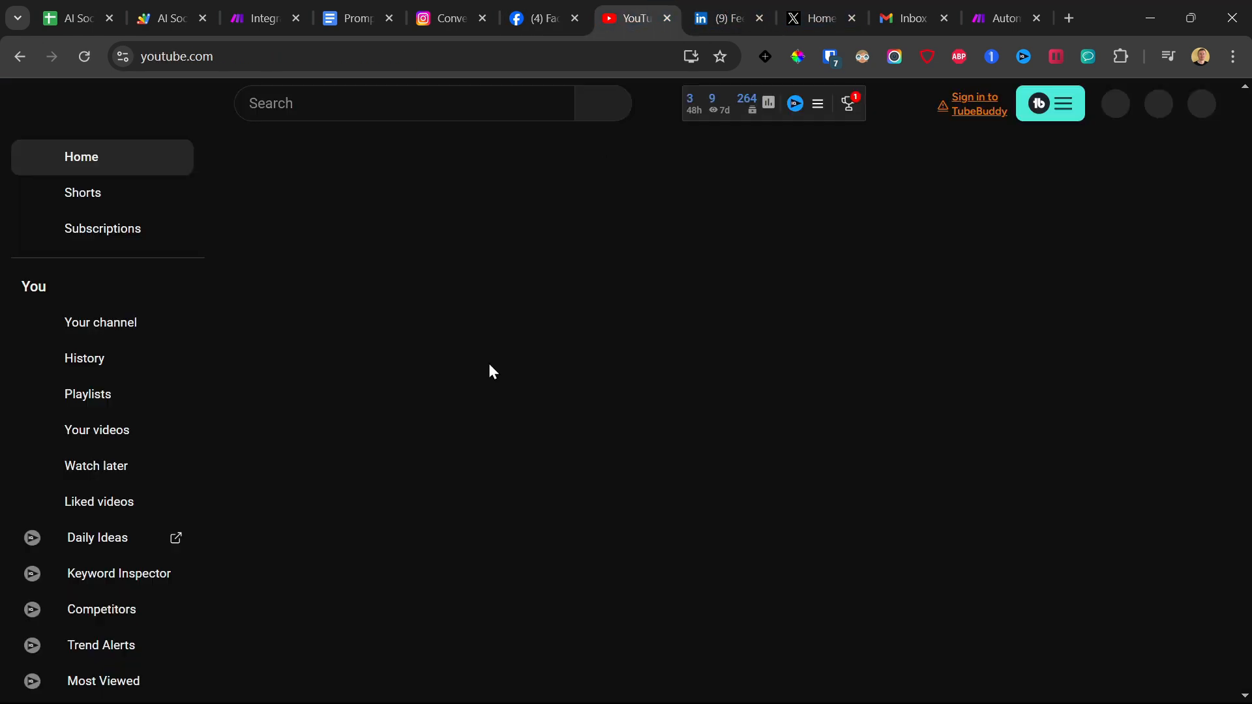
{"action": "left_click", "coordinate": [104, 338]}
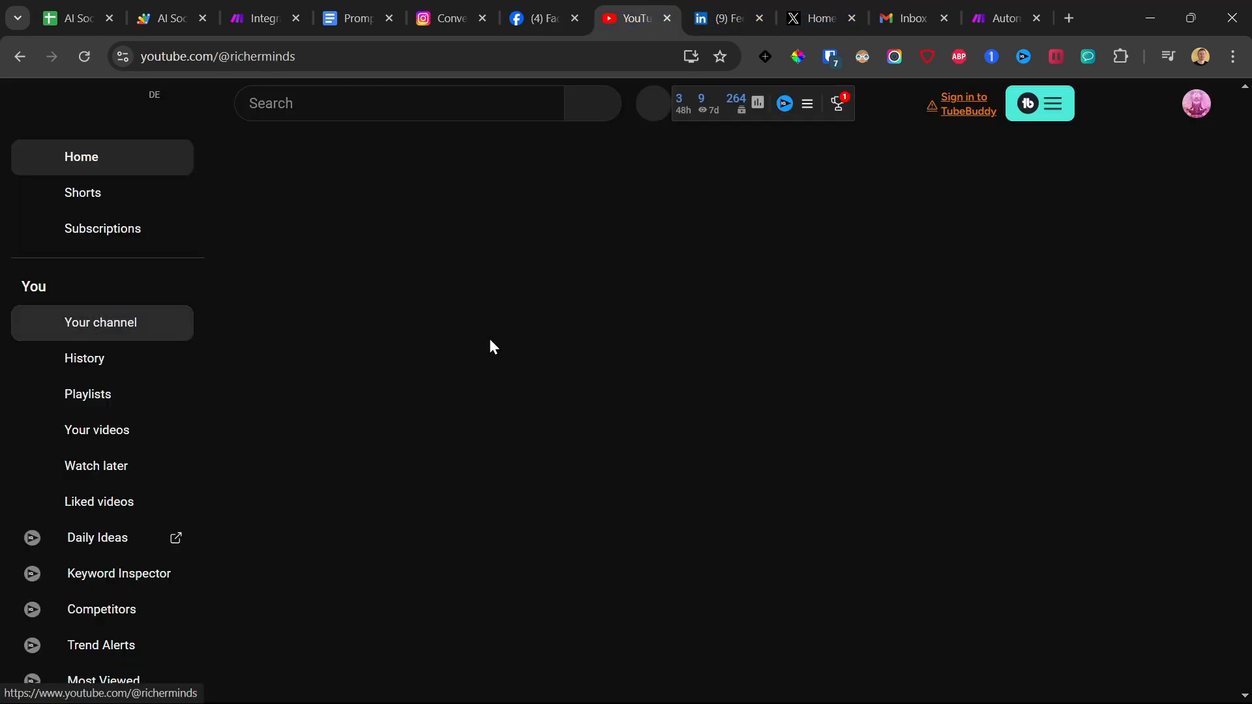
{"action": "left_click", "coordinate": [408, 495]}
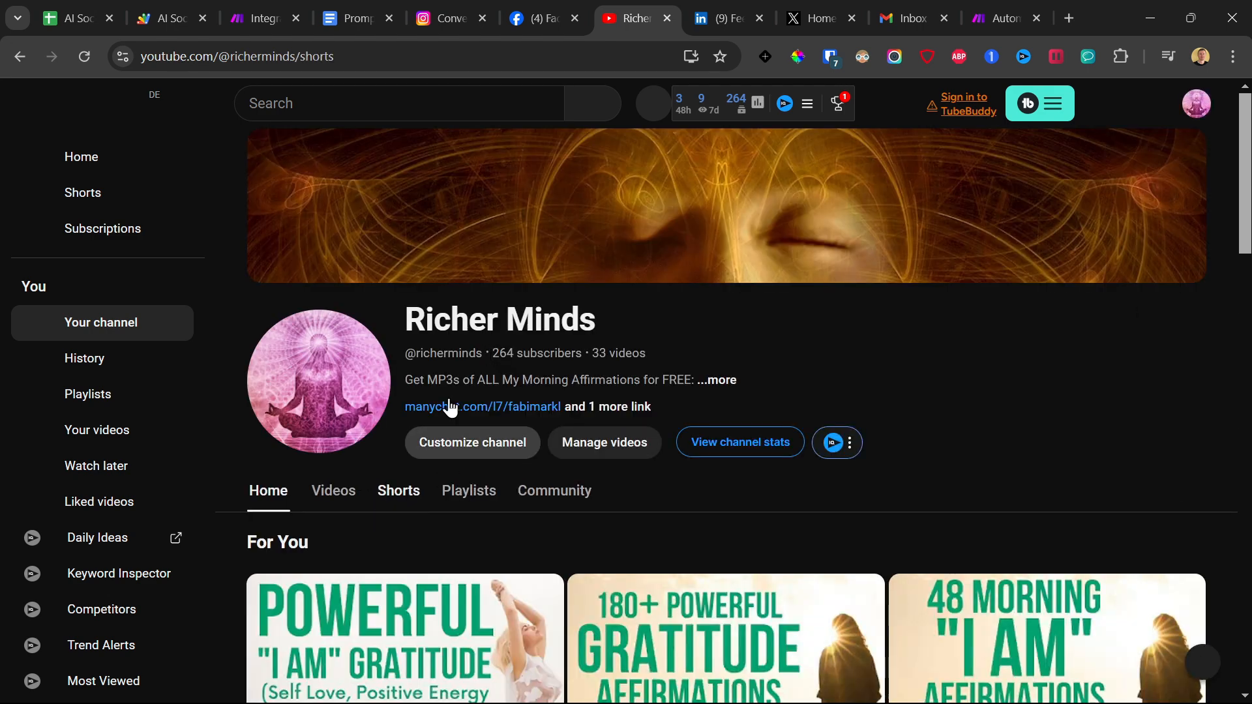
{"action": "scroll", "coordinate": [445, 332], "scroll_direction": "down", "scroll_amount": 4}
{"action": "scroll", "coordinate": [455, 330], "scroll_direction": "down", "scroll_amount": 1}
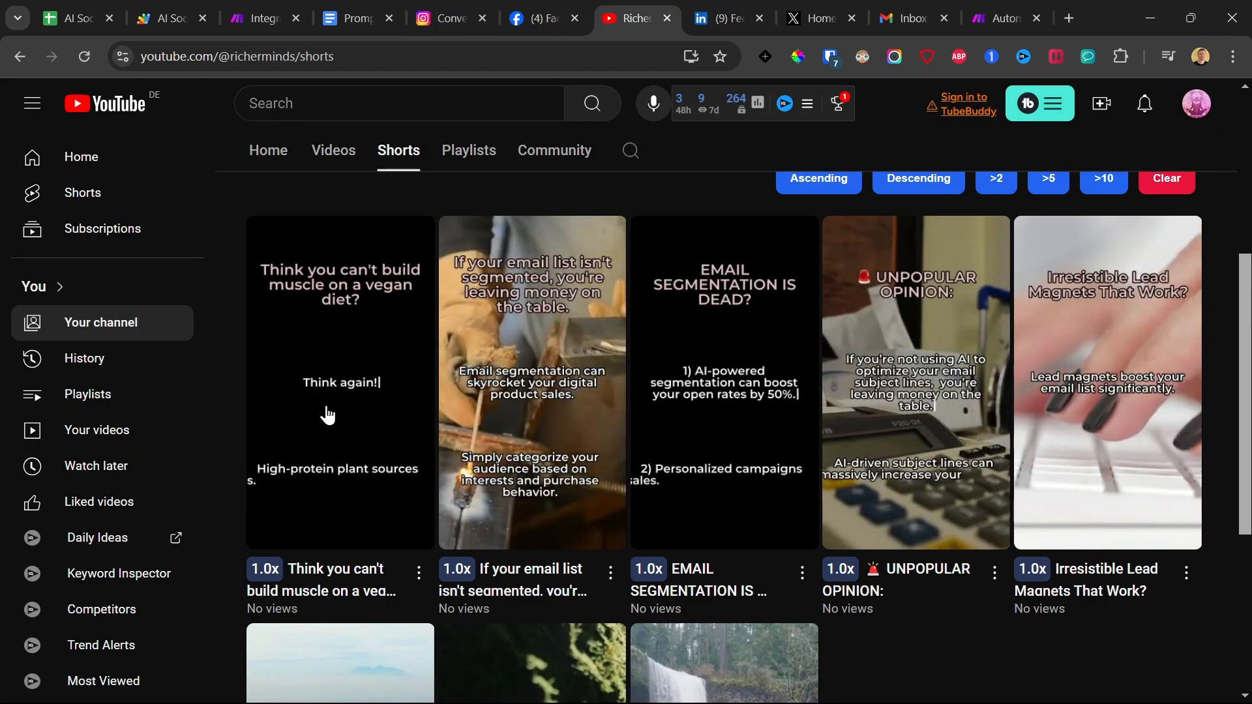
{"action": "left_click", "coordinate": [323, 416]}
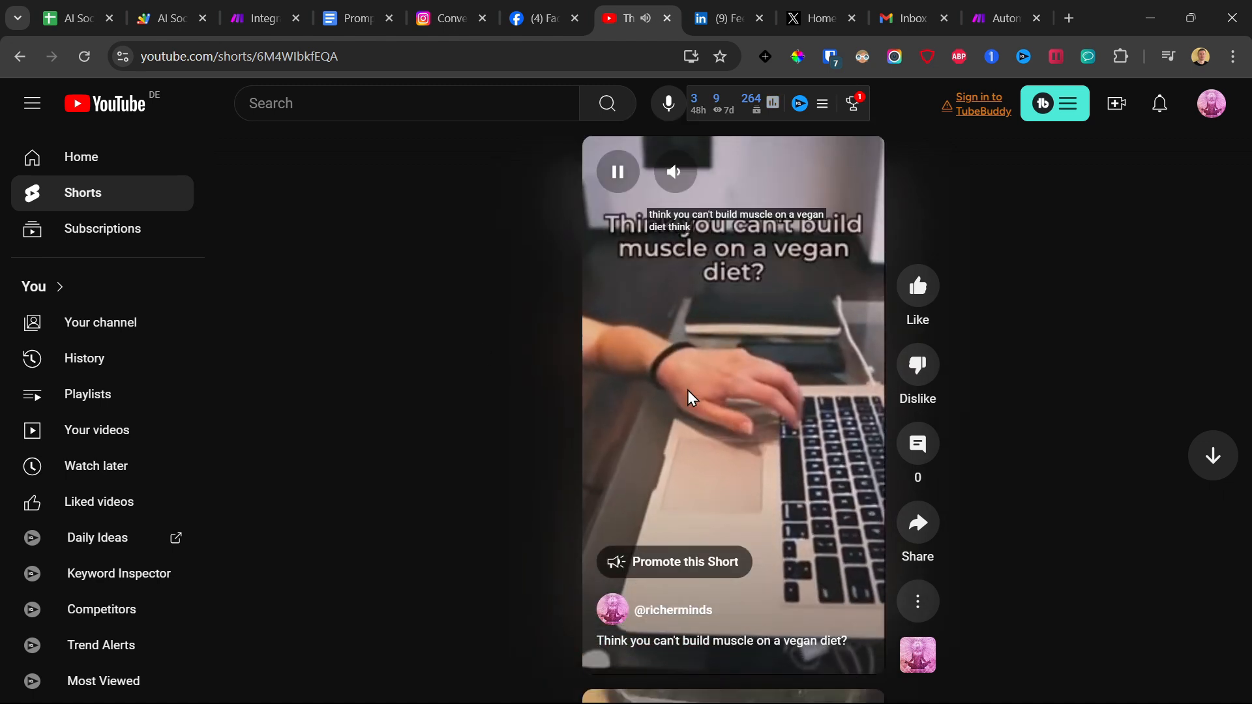
Switch to LinkedIn, open the newest post about the vegan post-workout smoothie from the profile's activity, and review its text and video.
{"action": "left_click", "coordinate": [700, 18]}
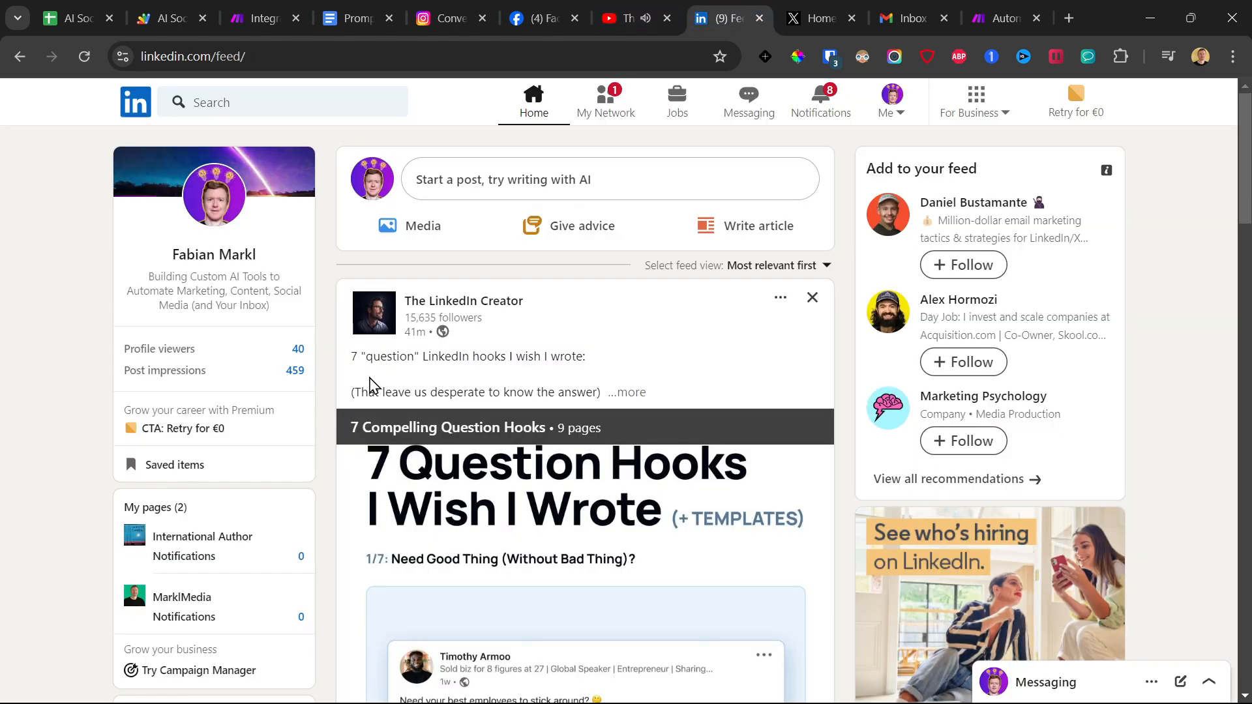
{"action": "left_click", "coordinate": [214, 261]}
{"action": "scroll", "coordinate": [287, 418], "scroll_direction": "down", "scroll_amount": 8}
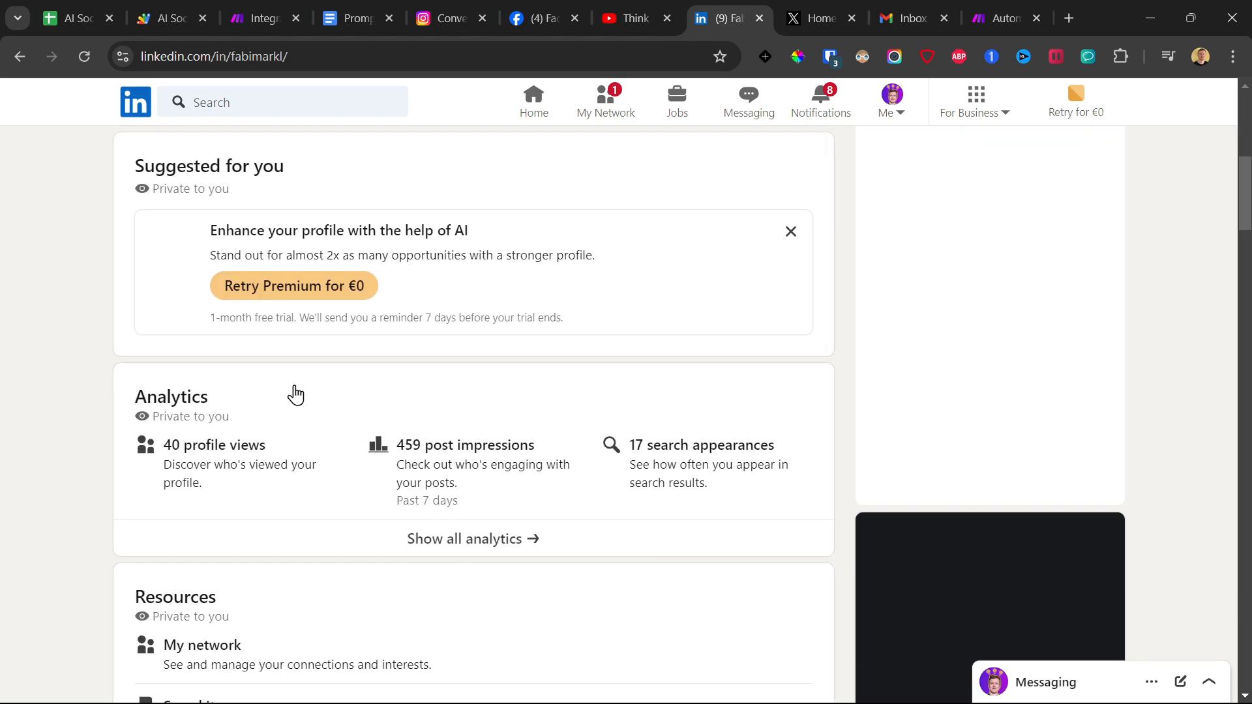
{"action": "scroll", "coordinate": [273, 417], "scroll_direction": "down", "scroll_amount": 10}
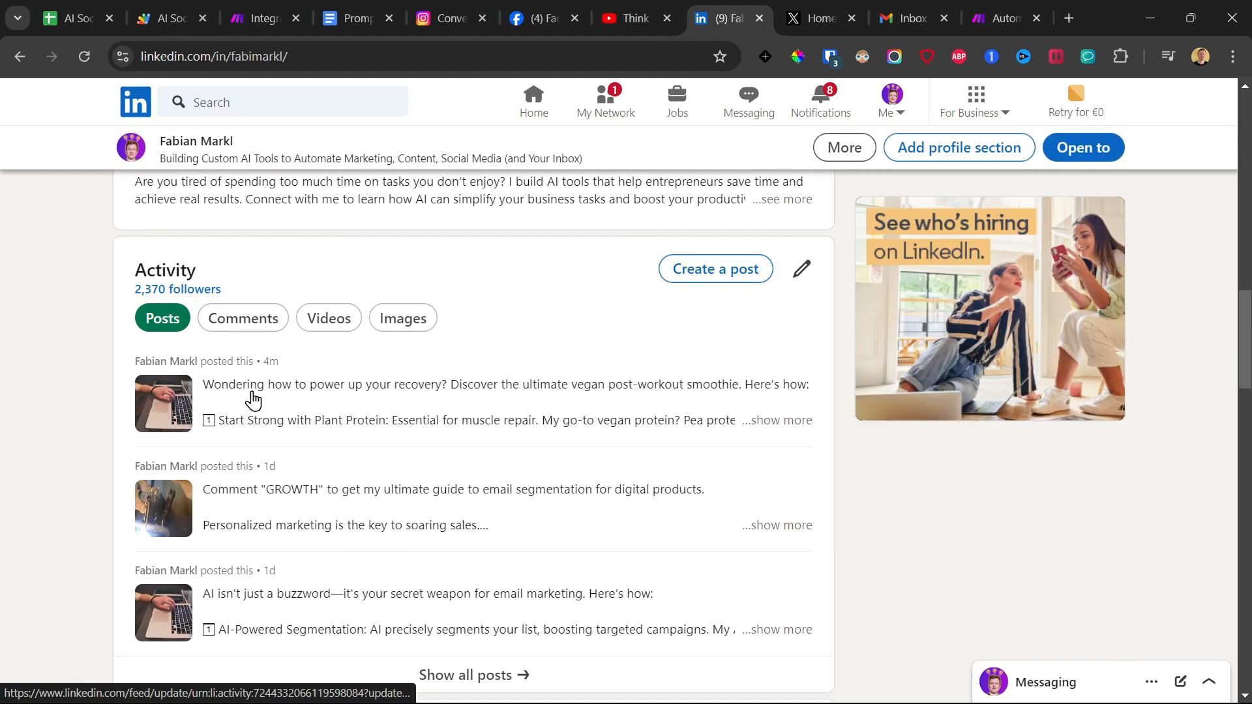
{"action": "left_click", "coordinate": [253, 401]}
{"action": "scroll", "coordinate": [698, 378], "scroll_direction": "down", "scroll_amount": 3}
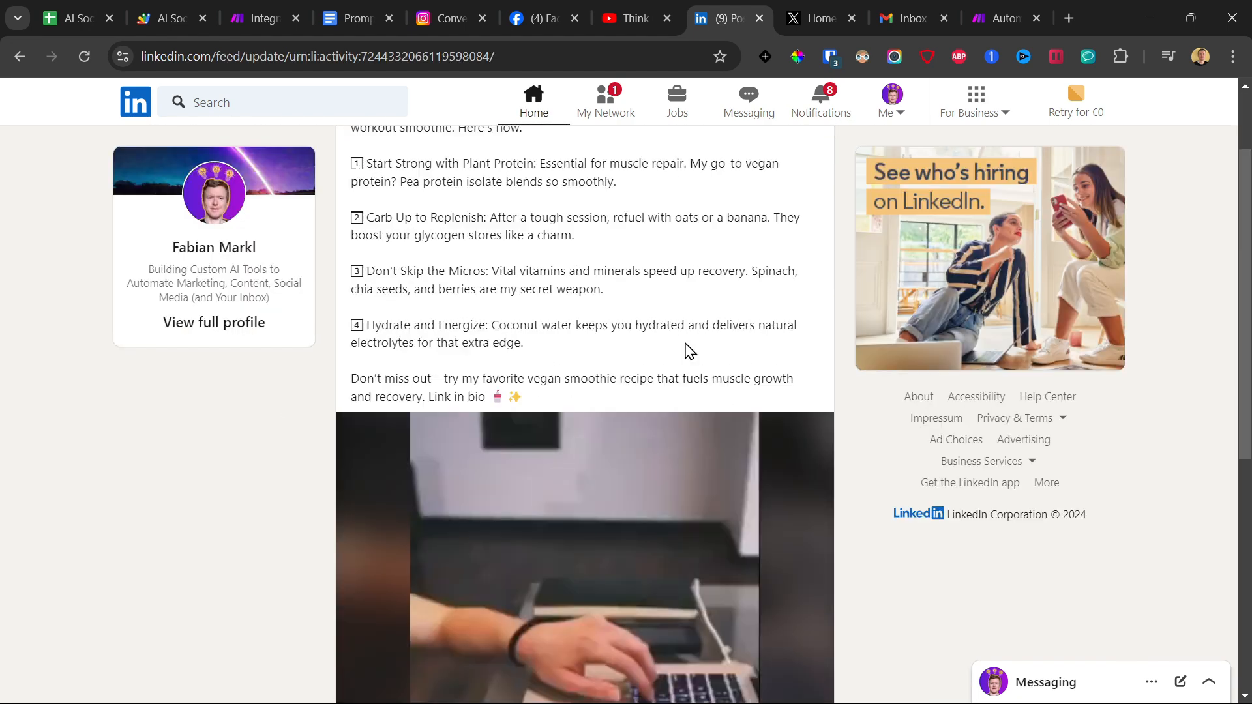
{"action": "scroll", "coordinate": [686, 345], "scroll_direction": "down", "scroll_amount": 6}
{"action": "scroll", "coordinate": [688, 352], "scroll_direction": "up", "scroll_amount": 7}
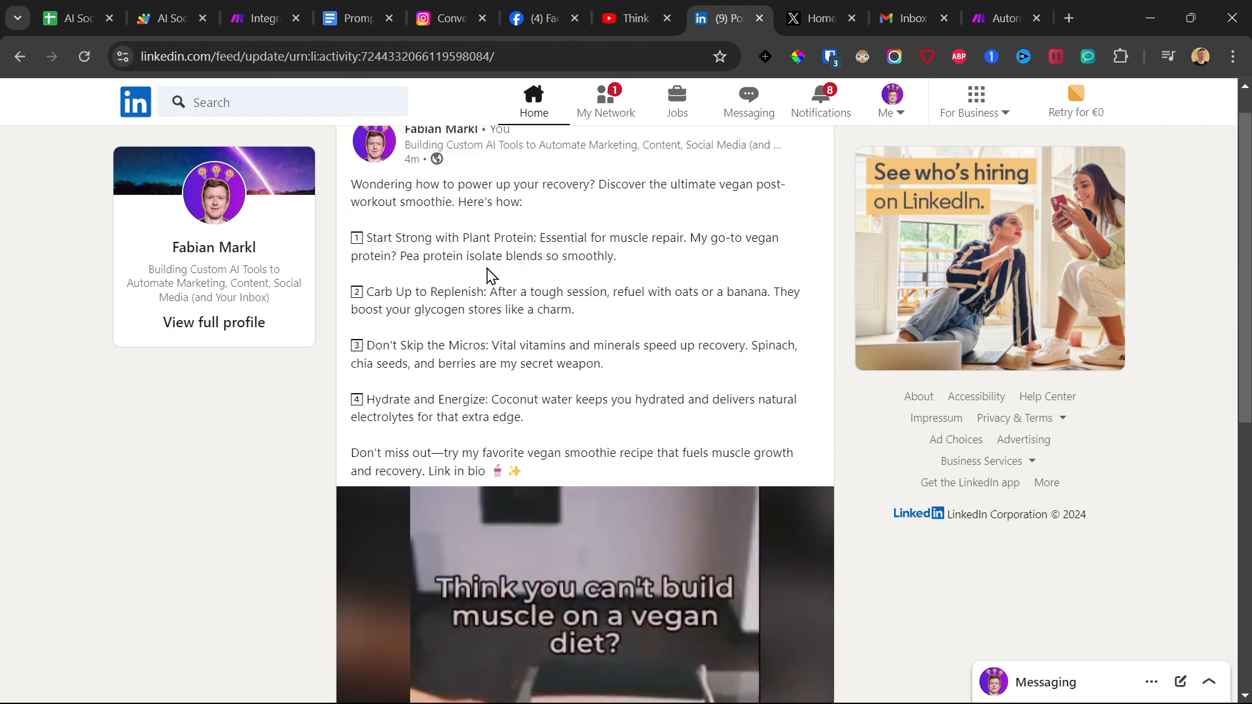
{"action": "scroll", "coordinate": [545, 377], "scroll_direction": "down", "scroll_amount": 3}
Switch to X, check the posts on The AI Author profile, and return to the scenario in Make.
{"action": "left_click", "coordinate": [815, 18]}
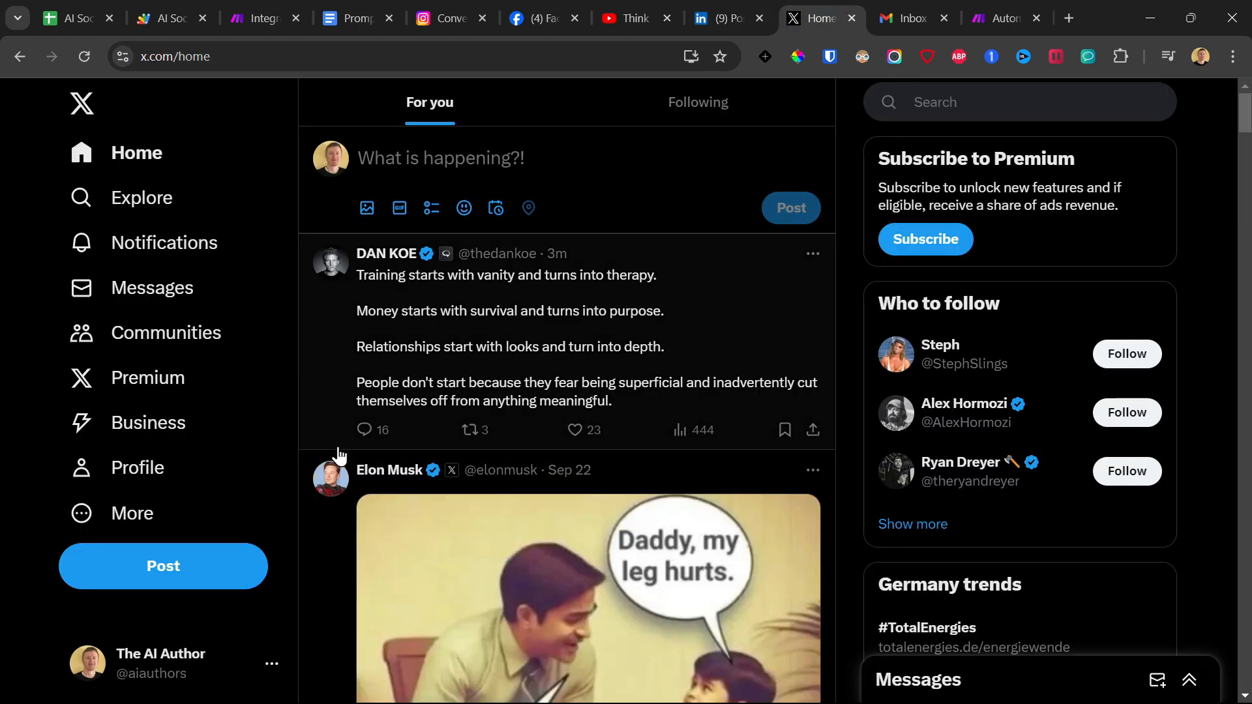
{"action": "left_click", "coordinate": [131, 468]}
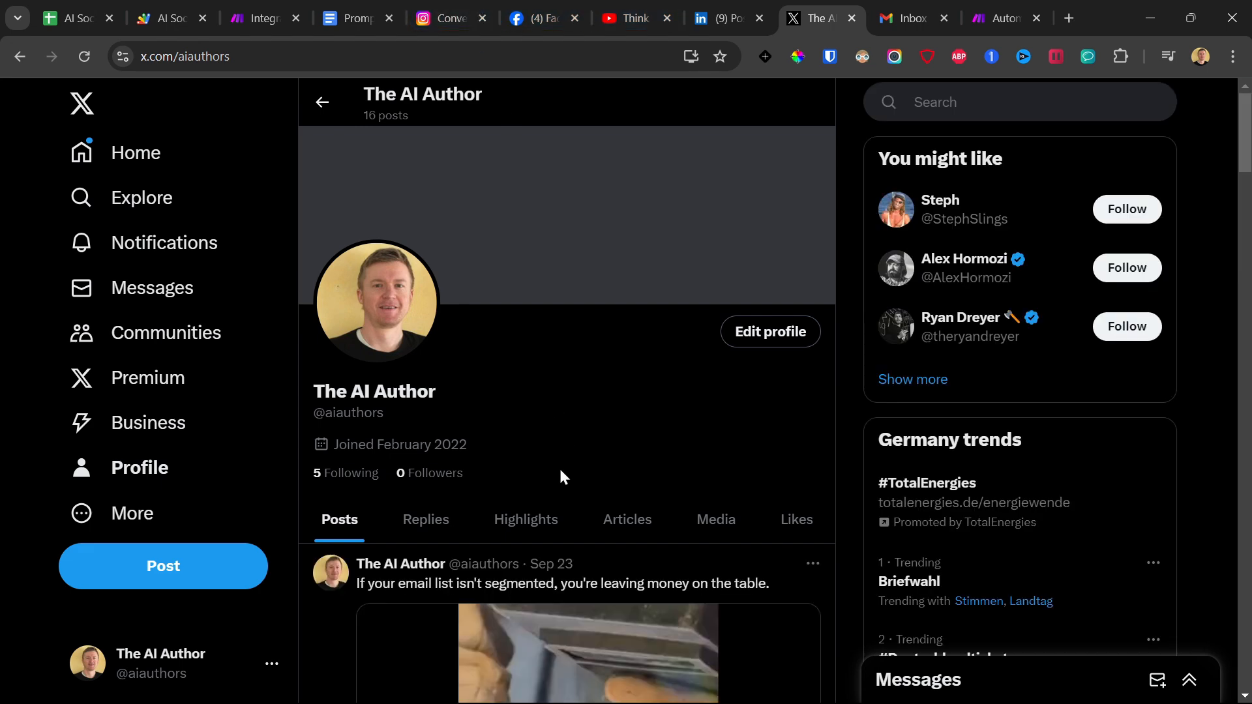
{"action": "scroll", "coordinate": [563, 478], "scroll_direction": "down", "scroll_amount": 6}
{"action": "scroll", "coordinate": [564, 478], "scroll_direction": "up", "scroll_amount": 6}
{"action": "left_click", "coordinate": [260, 18]}
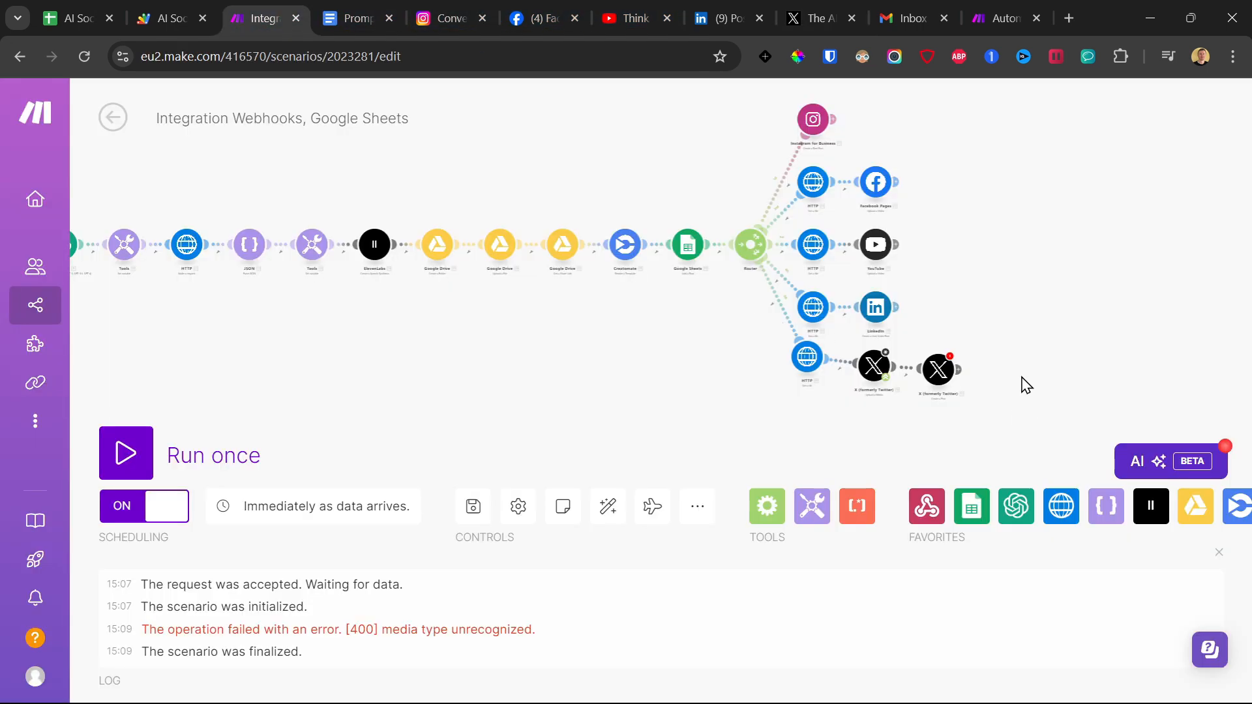
Set the X media upload module to Video or GIF (Size more than 5MB) using HTTP - Get a file, and save the scenario despite warnings.
{"action": "scroll", "coordinate": [947, 387], "scroll_direction": "up", "scroll_amount": 3}
{"action": "left_click", "coordinate": [830, 353]}
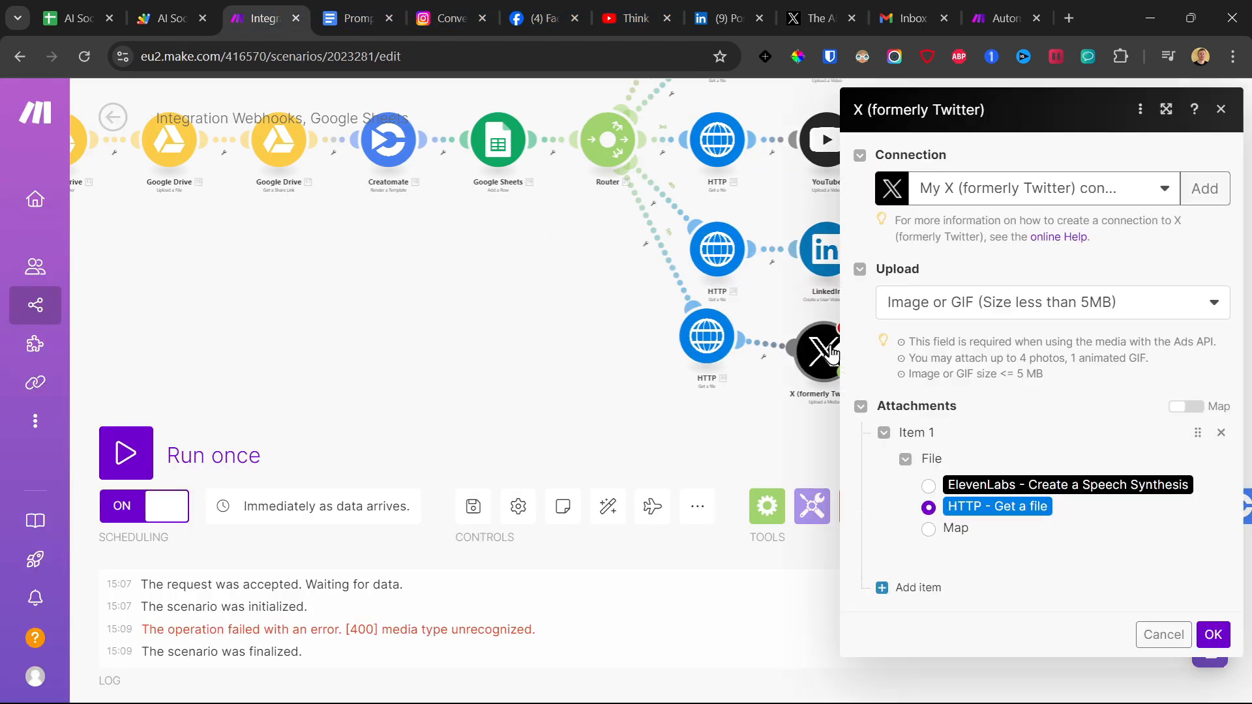
{"action": "left_click", "coordinate": [947, 305]}
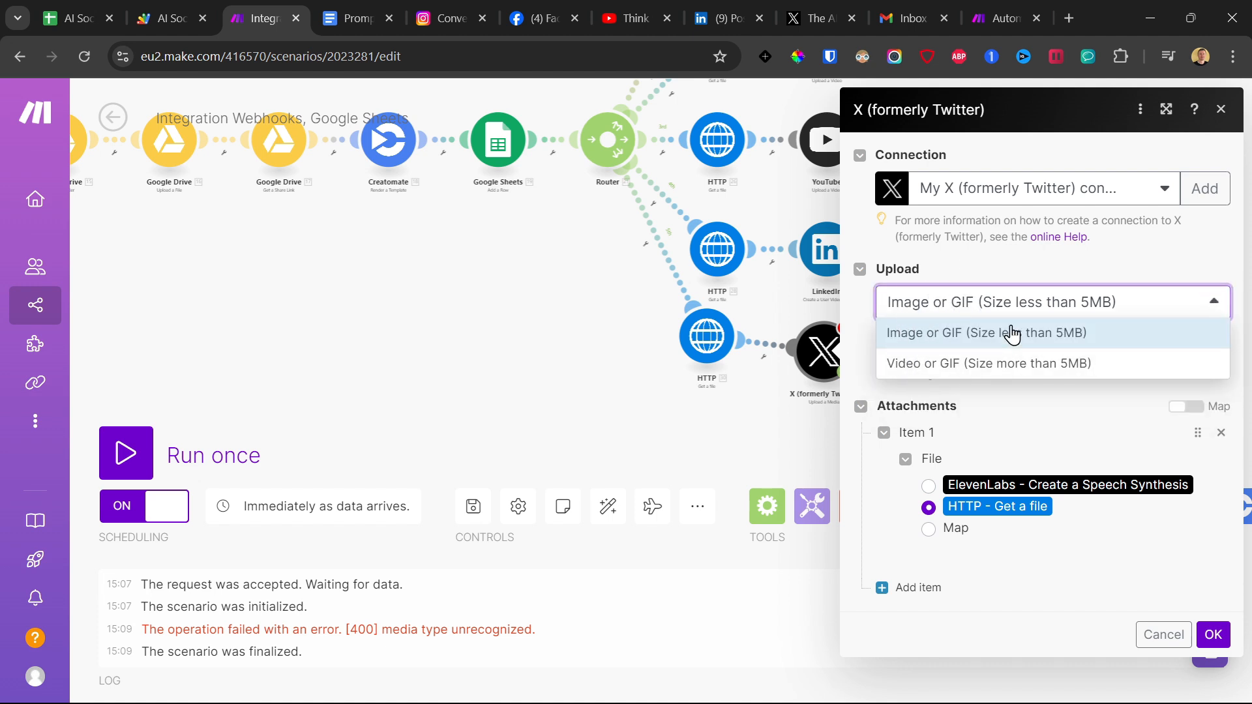
{"action": "left_click", "coordinate": [953, 365]}
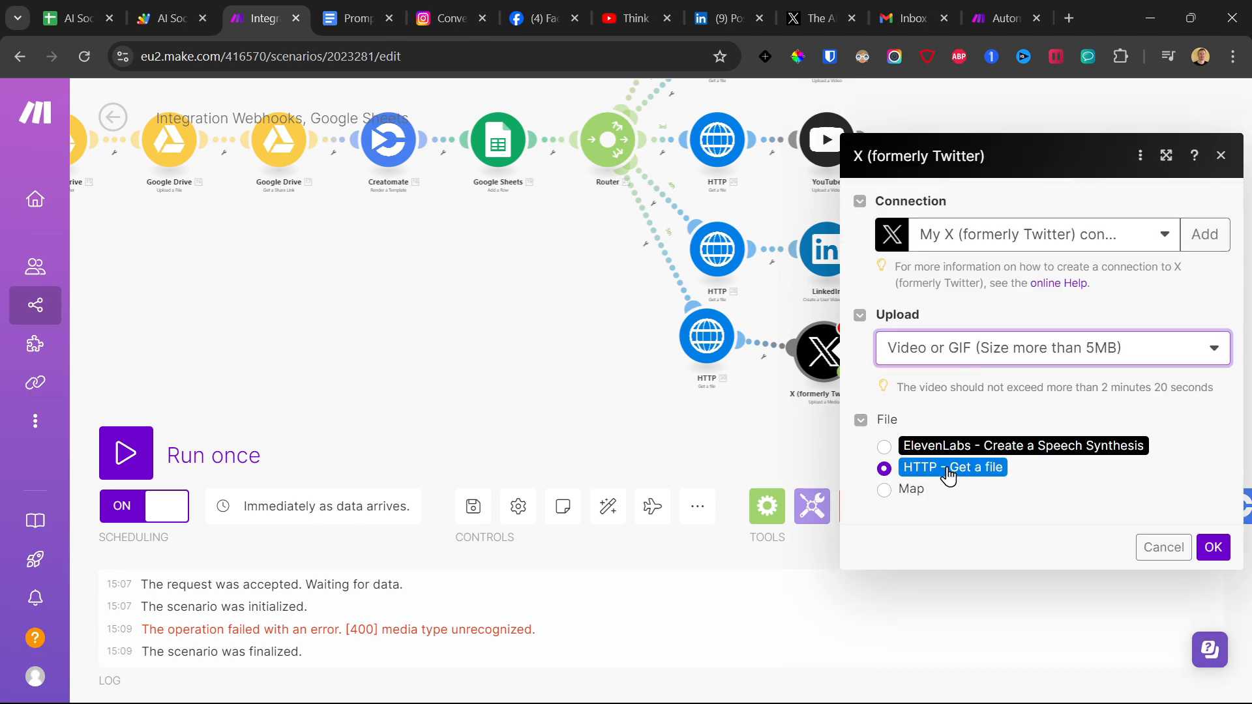
{"action": "left_click", "coordinate": [1211, 547]}
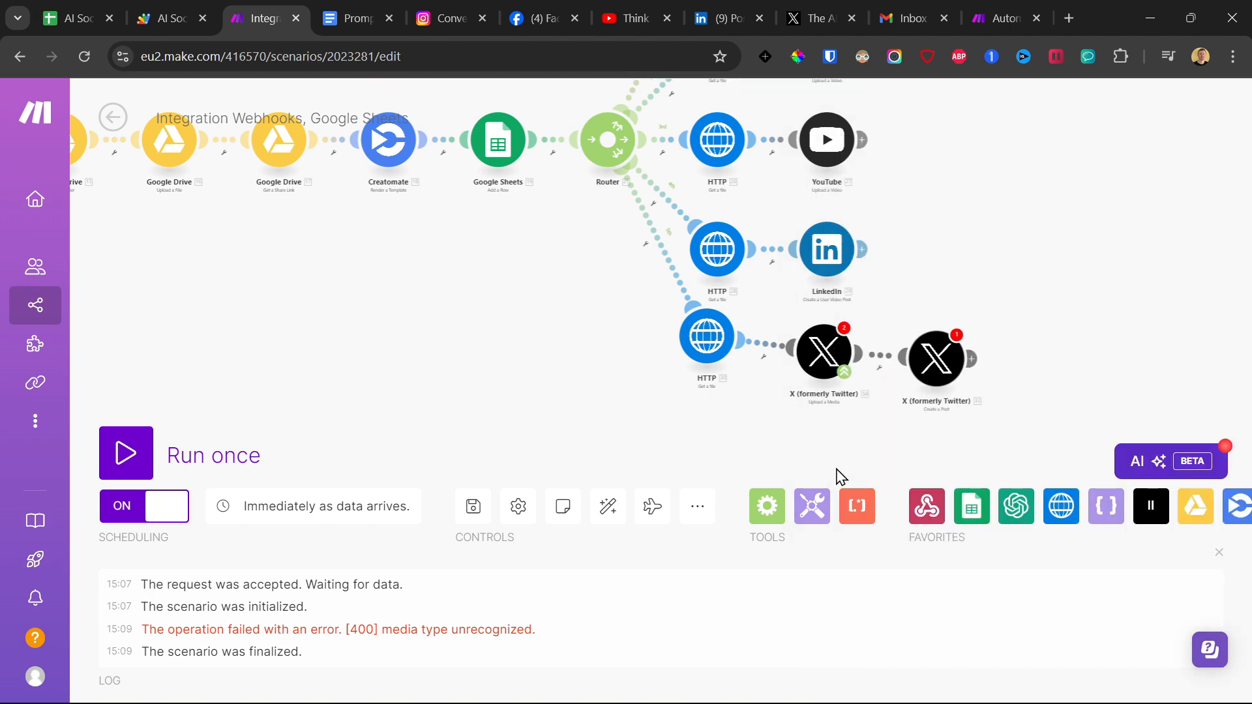
{"action": "left_click", "coordinate": [473, 506]}
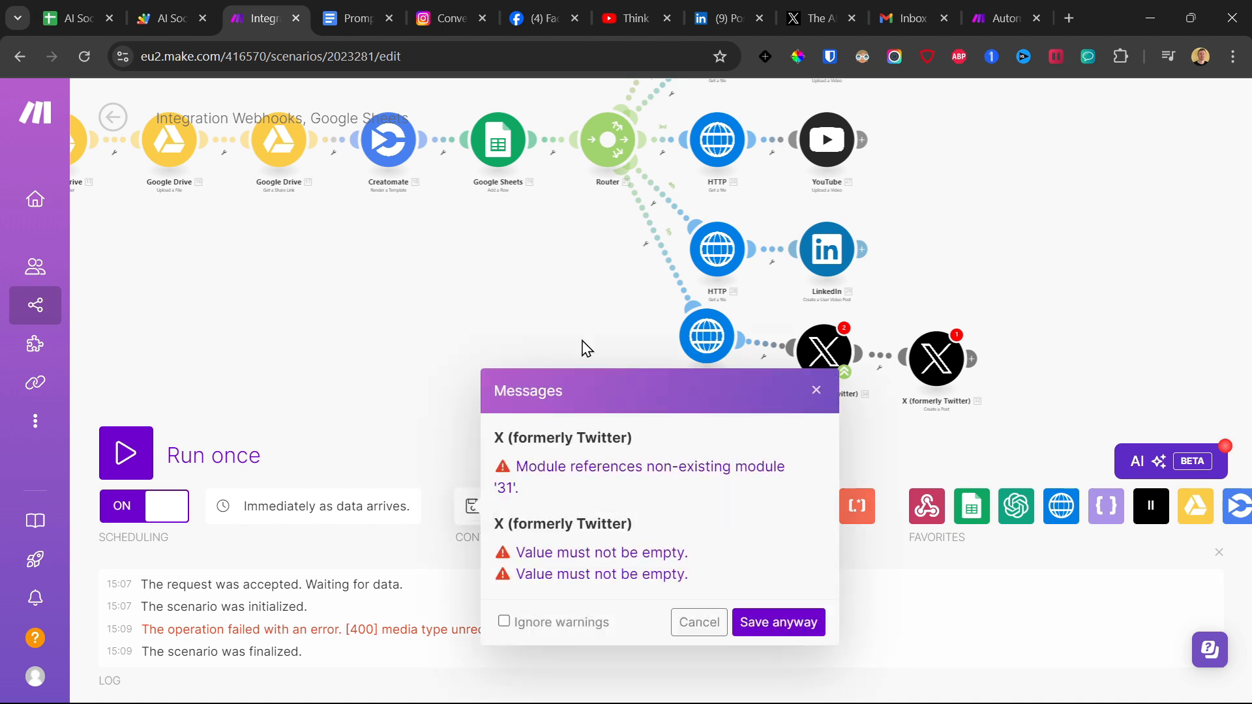
{"action": "left_click", "coordinate": [778, 620]}
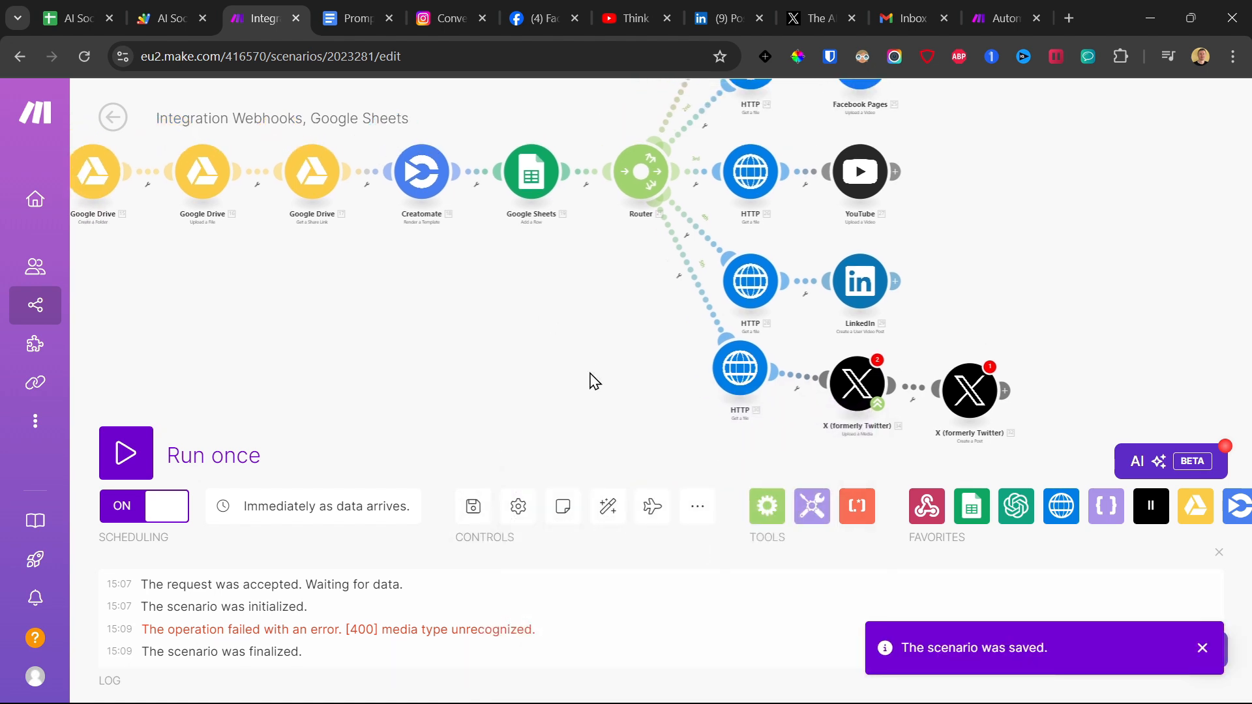
Try to run the whole scenario once.
{"action": "scroll", "coordinate": [557, 344], "scroll_direction": "down", "scroll_amount": 5}
{"action": "left_click_drag", "start_coordinate": [408, 340], "coordinate": [643, 323]}
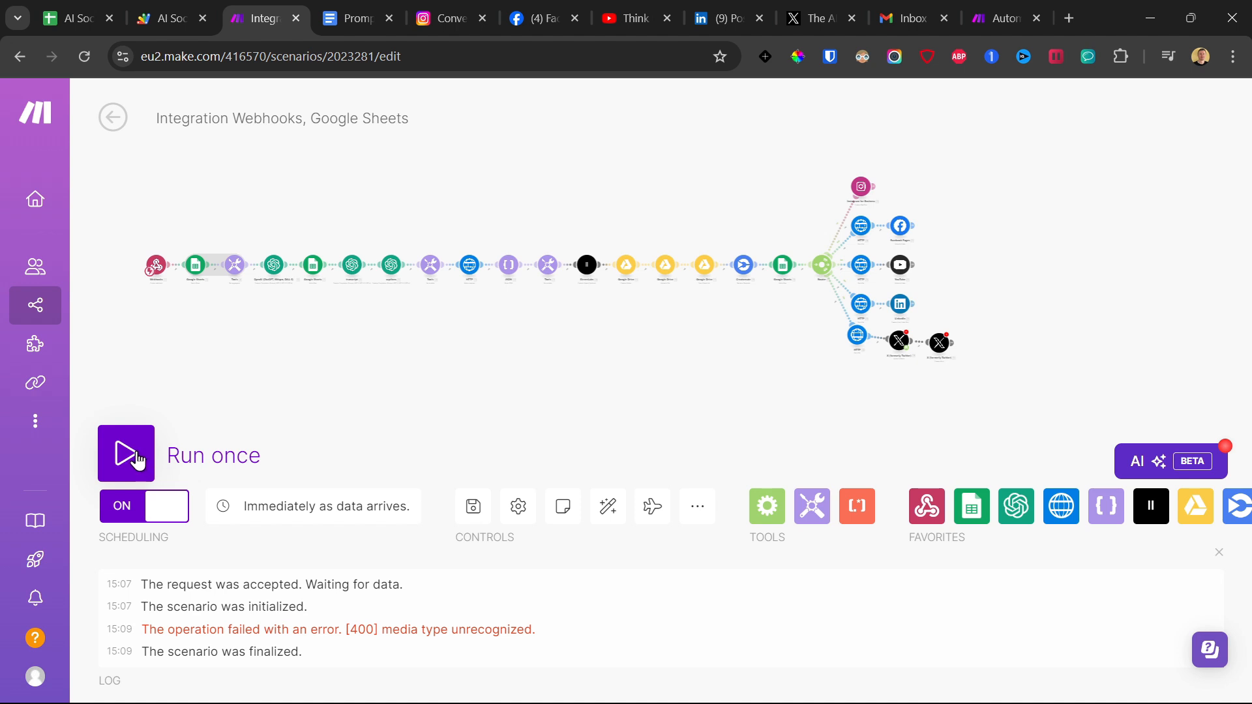
{"action": "left_click", "coordinate": [133, 458]}
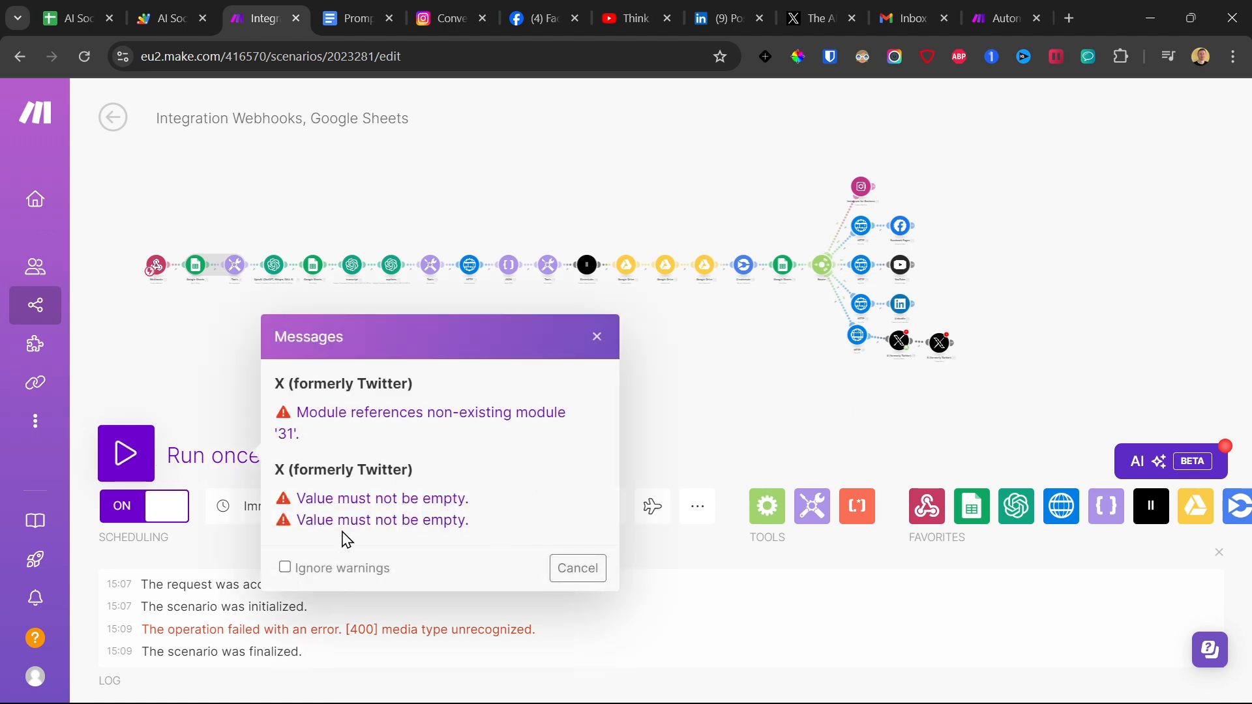
Resolve the flagged errors in the X media upload and post modules, reconfirming the upload settings, and save the scenario.
{"action": "scroll", "coordinate": [792, 405], "scroll_direction": "up", "scroll_amount": 5}
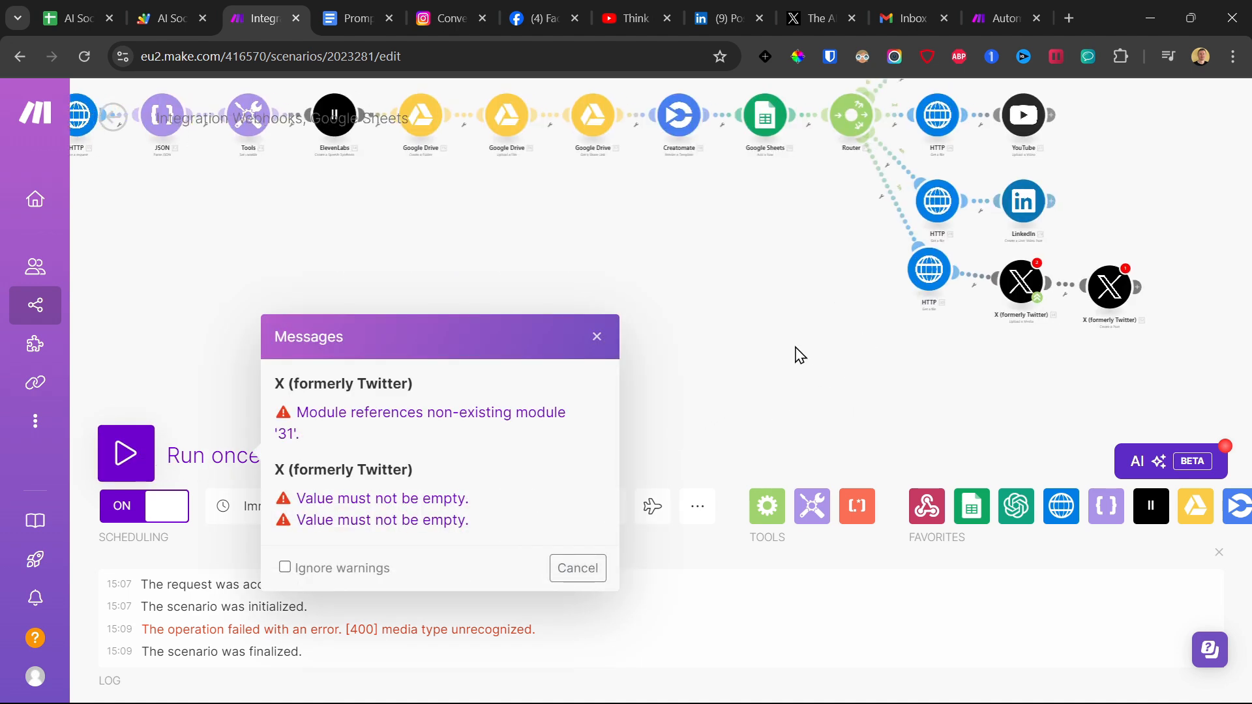
{"action": "left_click", "coordinate": [906, 293]}
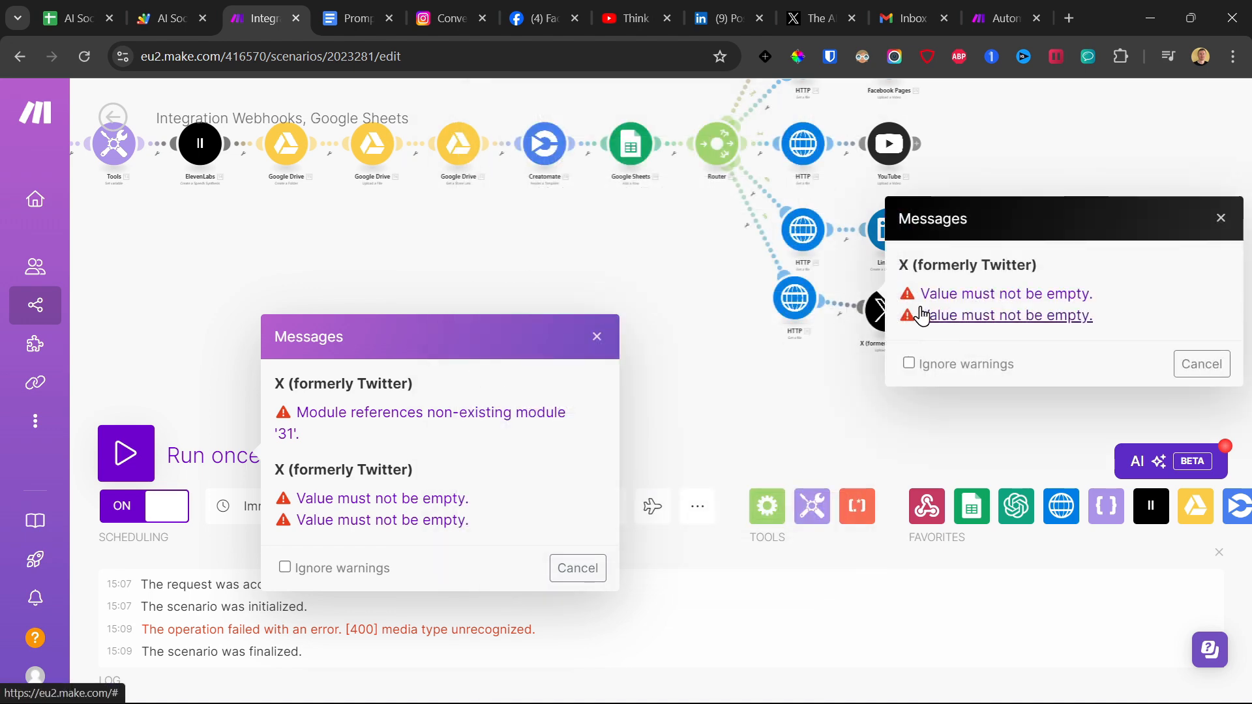
{"action": "left_click", "coordinate": [984, 295]}
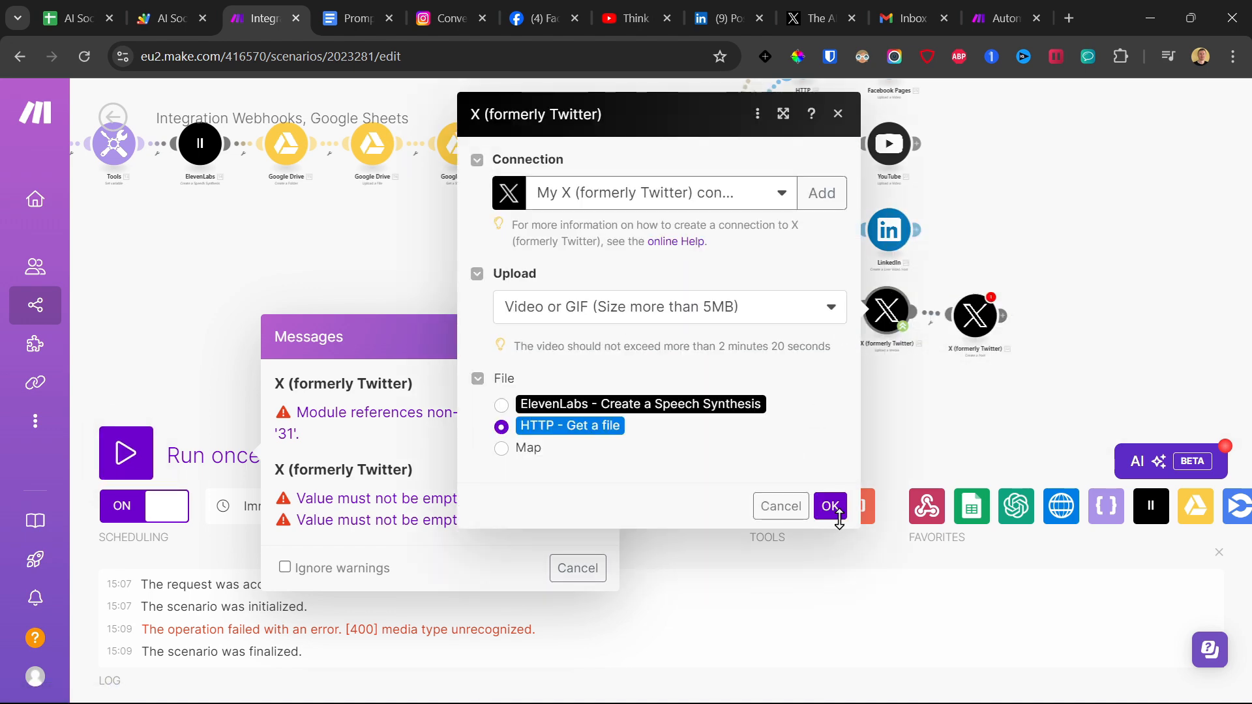
{"action": "left_click", "coordinate": [838, 515]}
{"action": "left_click", "coordinate": [992, 301]}
{"action": "left_click", "coordinate": [732, 299]}
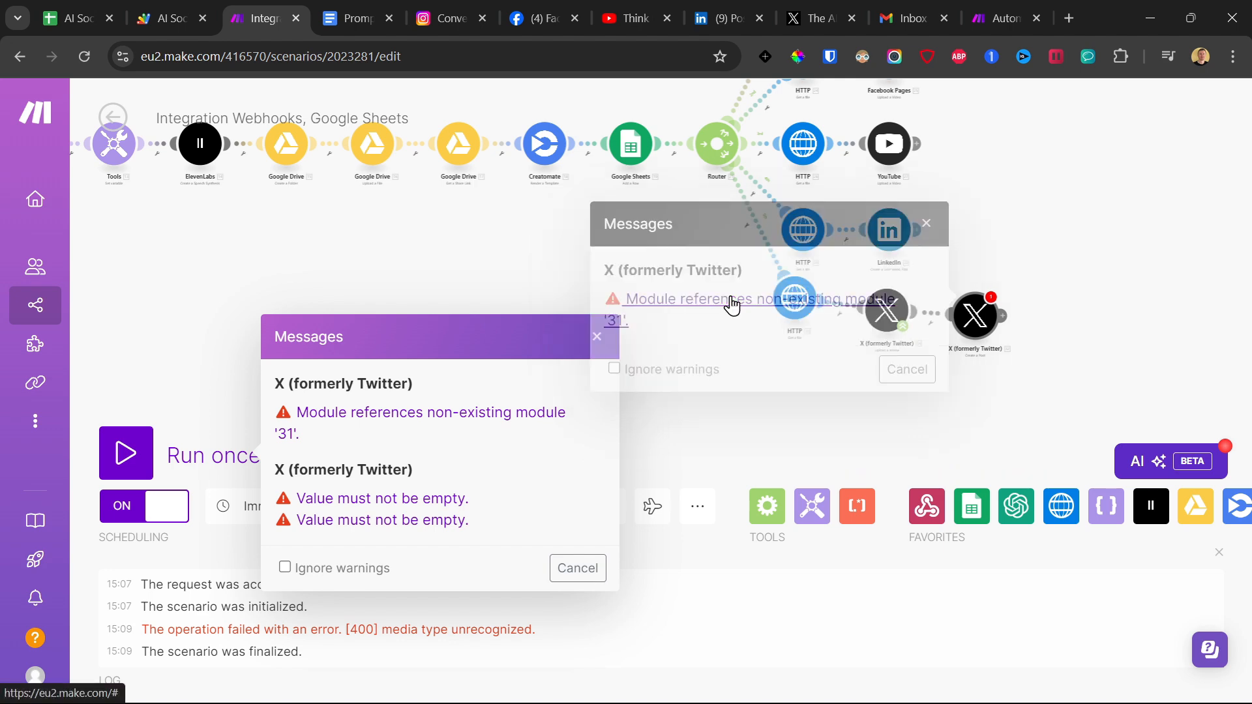
{"action": "left_click", "coordinate": [1052, 307]}
{"action": "left_click", "coordinate": [474, 506]}
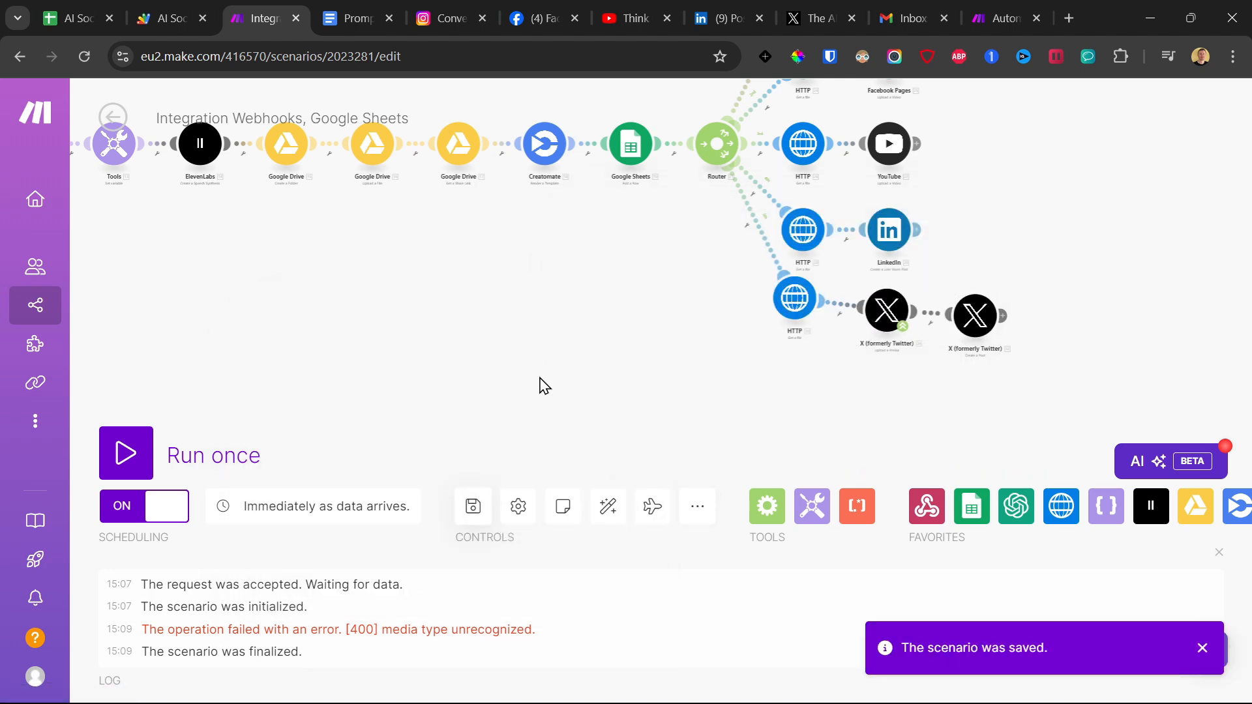
Run the scenario once, trigger it by running rotateAndSendData in Apps Script, and return to the scenario in Make.
{"action": "scroll", "coordinate": [372, 388], "scroll_direction": "down", "scroll_amount": 3}
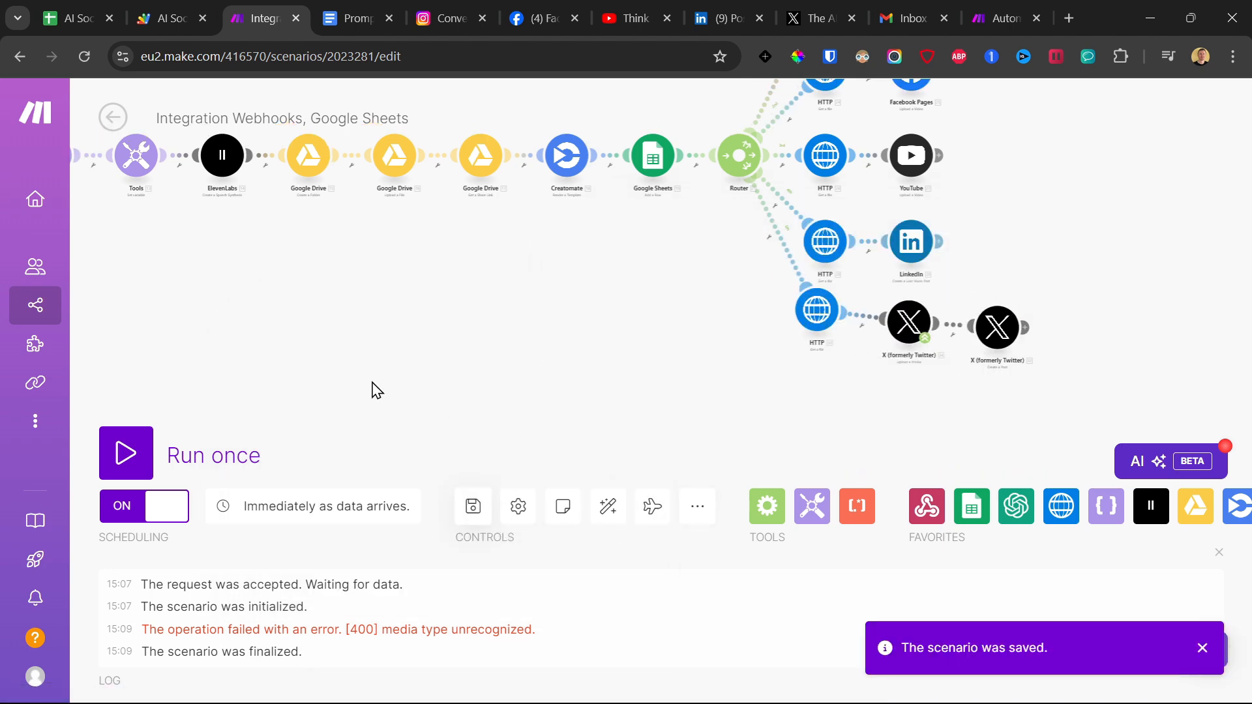
{"action": "left_click", "coordinate": [134, 454]}
{"action": "left_click", "coordinate": [438, 523]}
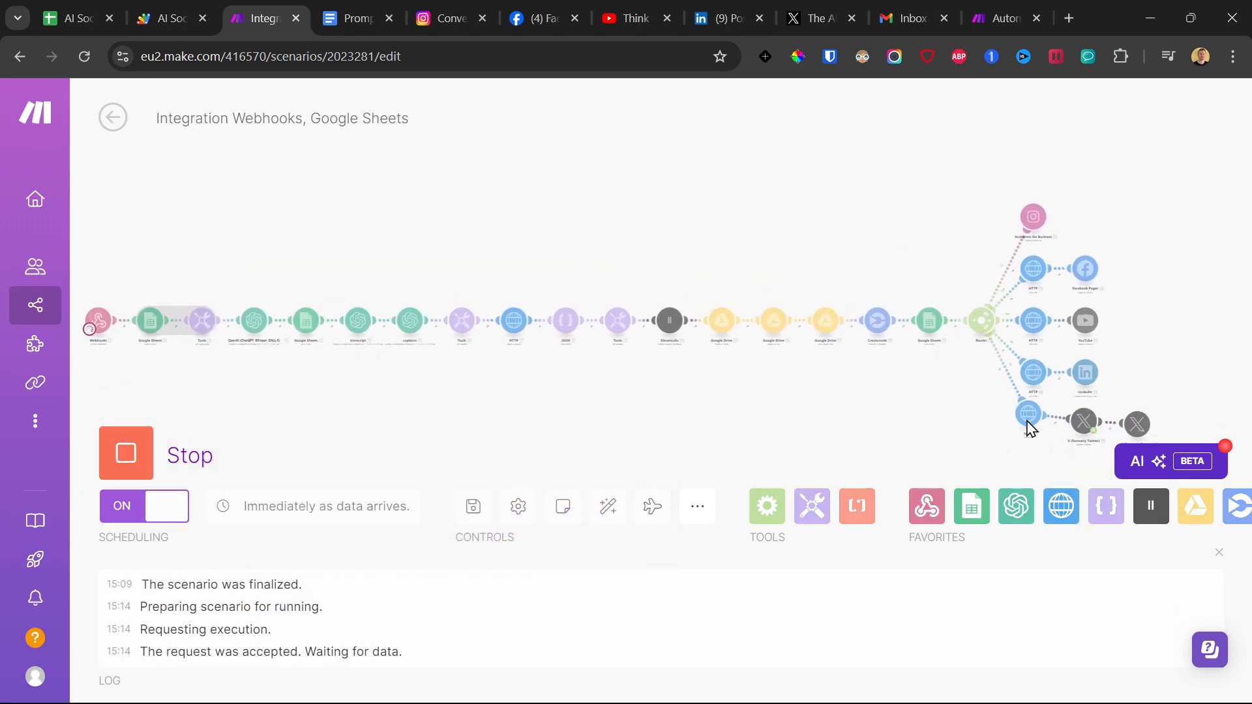
{"action": "left_click", "coordinate": [168, 18]}
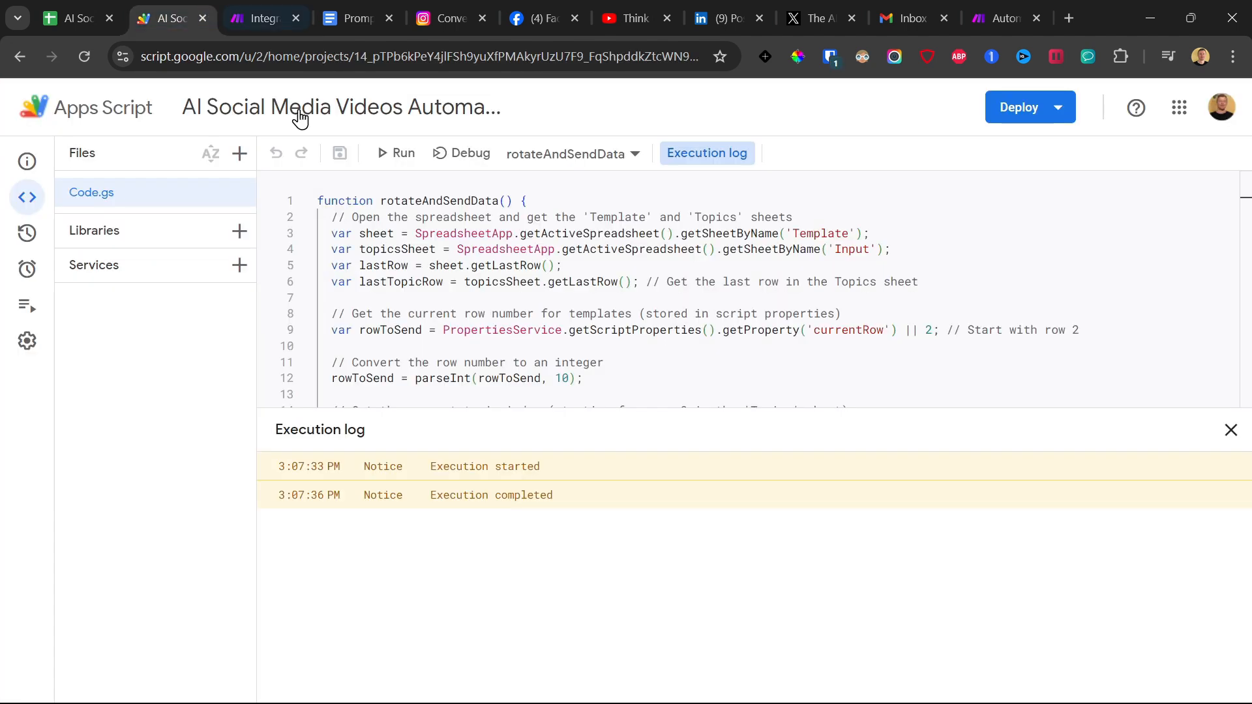
{"action": "left_click", "coordinate": [373, 158]}
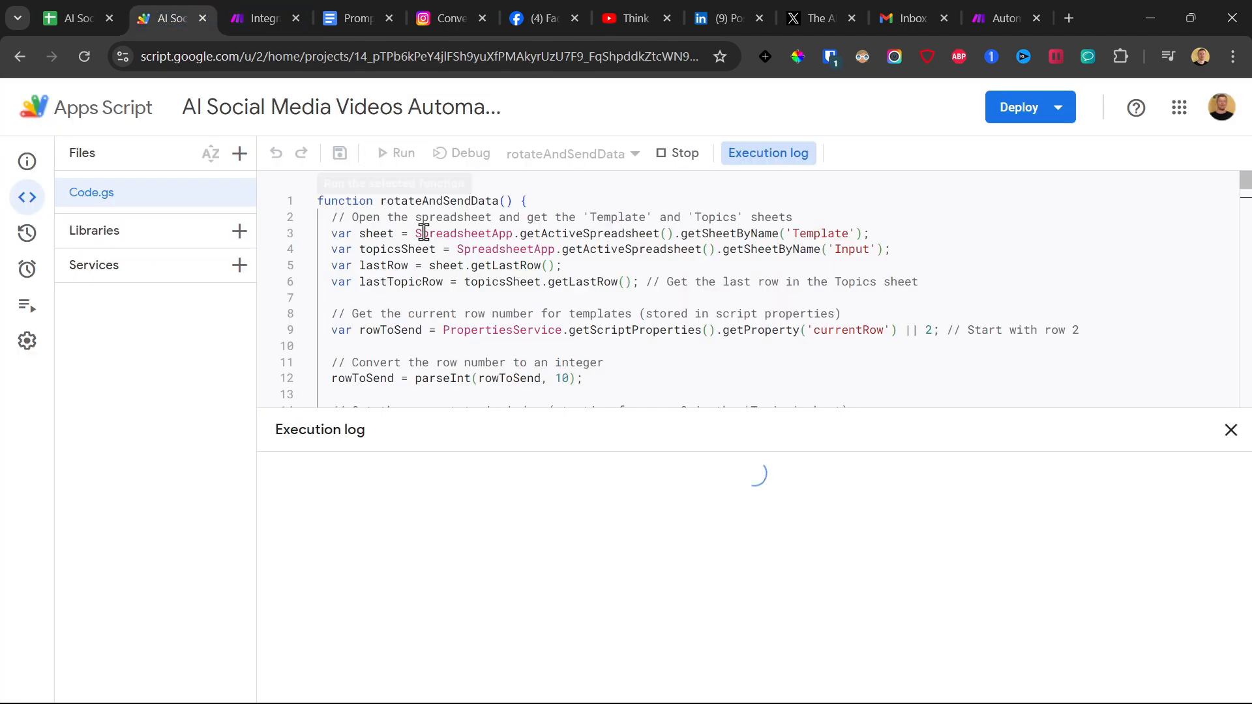
{"action": "left_click", "coordinate": [248, 1]}
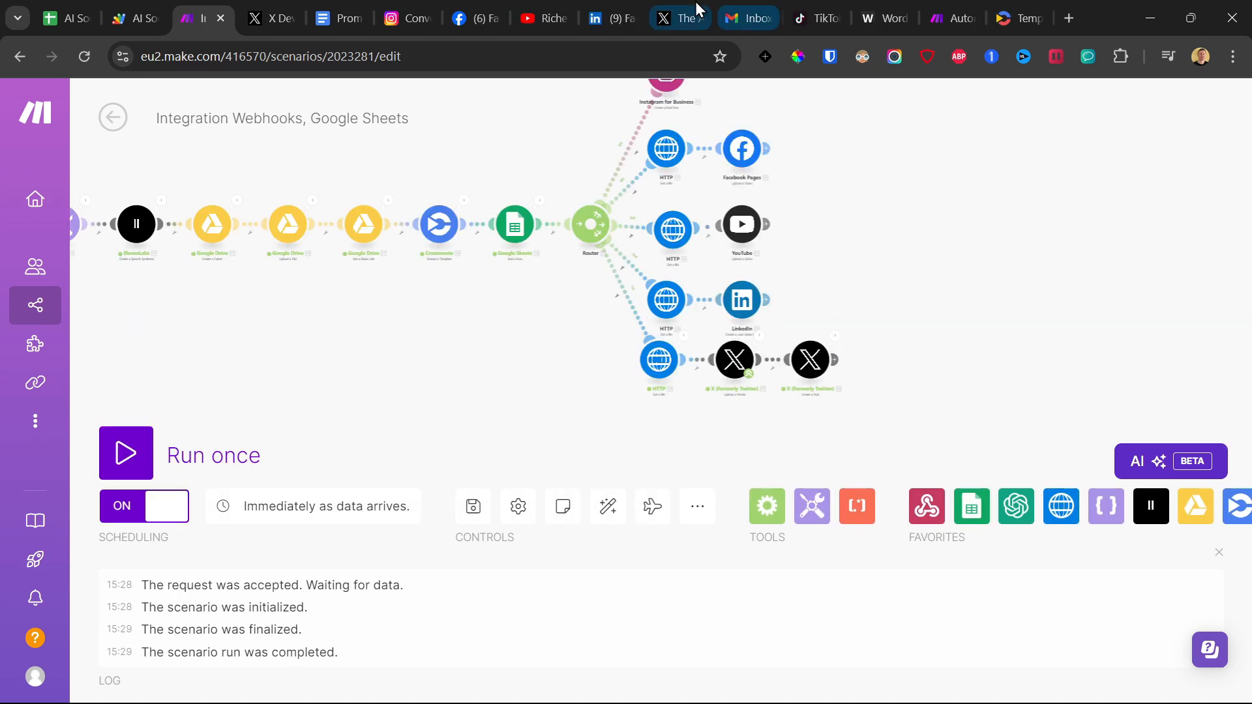
Switch to X, reload The AI Author profile, and check its newest video post.
{"action": "left_click", "coordinate": [697, 14]}
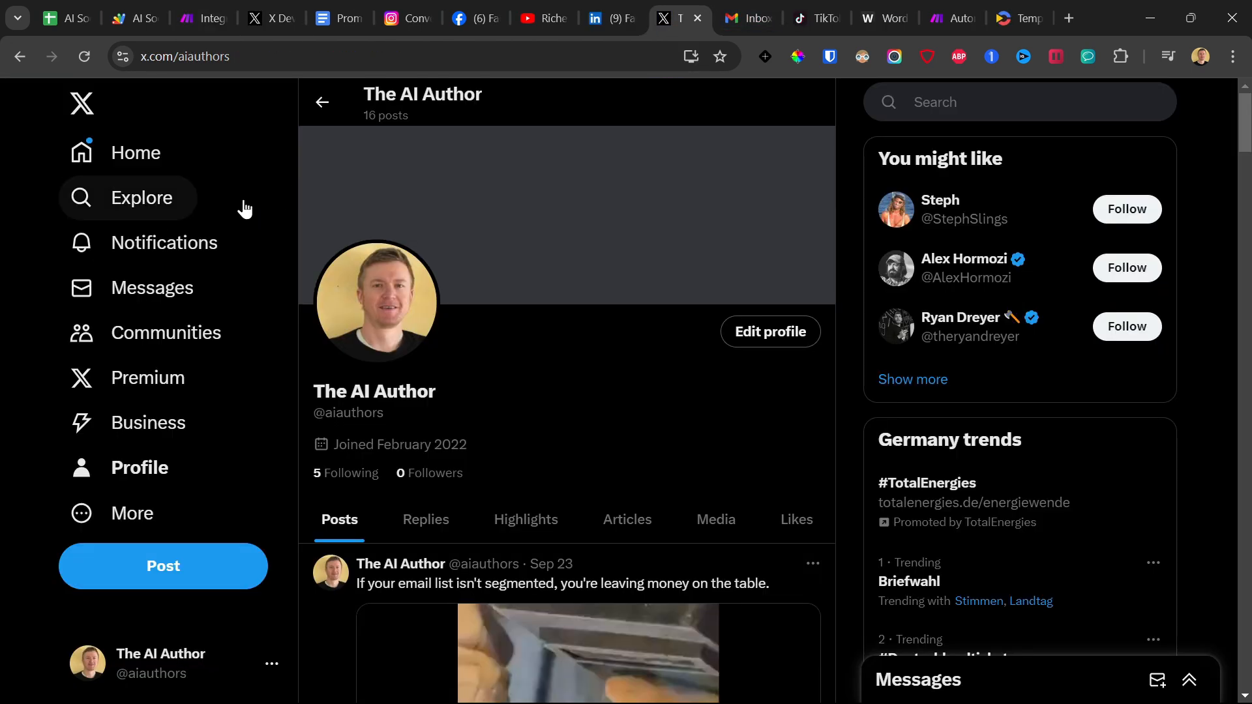
{"action": "left_click", "coordinate": [80, 52]}
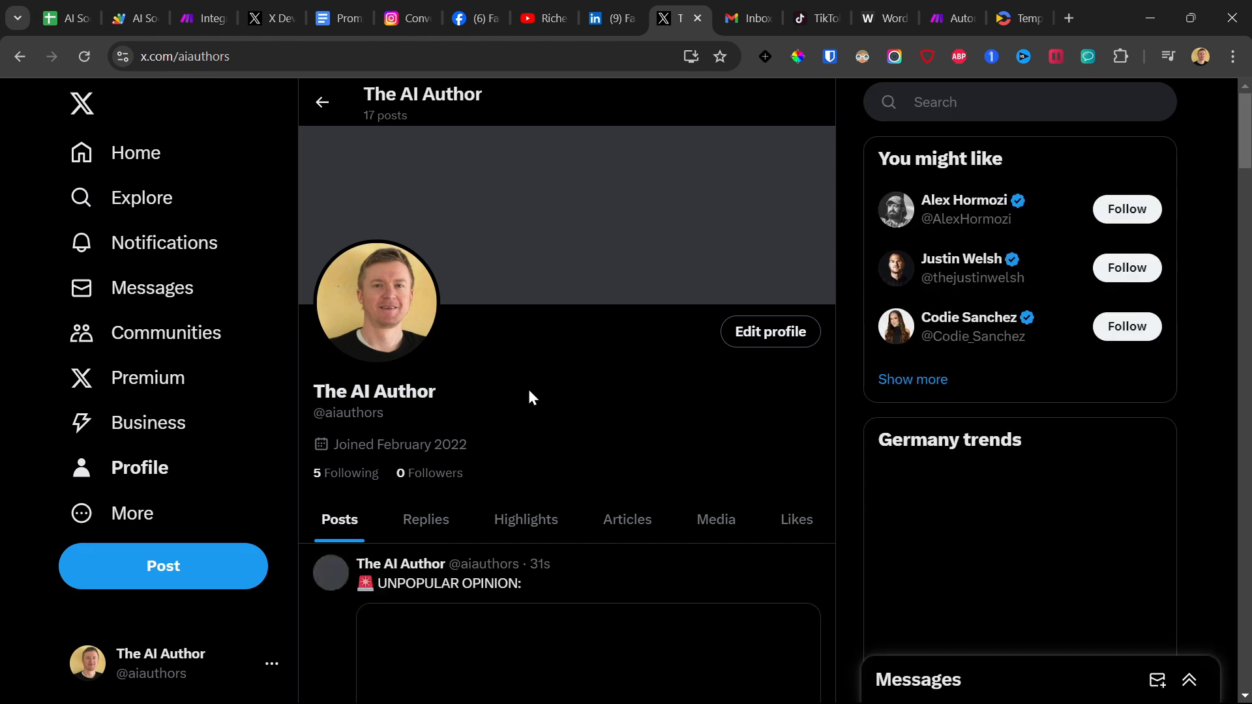
{"action": "scroll", "coordinate": [525, 382], "scroll_direction": "down", "scroll_amount": 4}
{"action": "scroll", "coordinate": [515, 366], "scroll_direction": "down", "scroll_amount": 3}
{"action": "scroll", "coordinate": [514, 390], "scroll_direction": "up", "scroll_amount": 2}
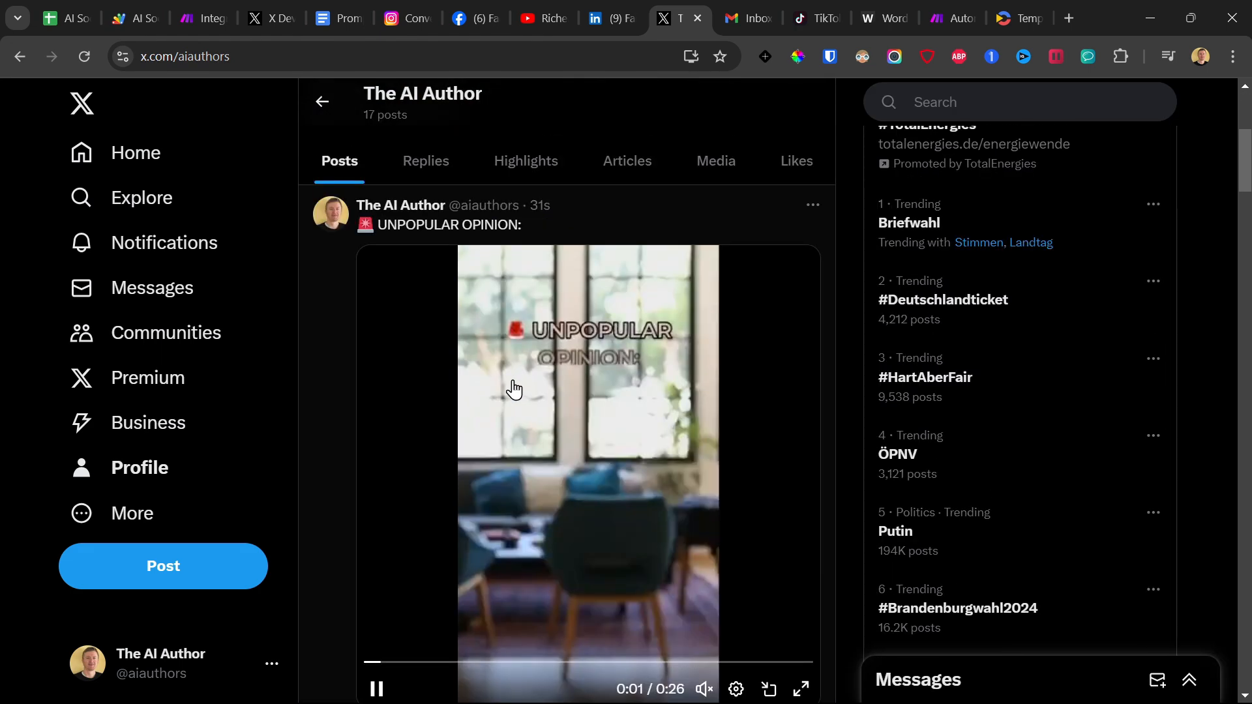
Switch to Gmail, open the newest email thread, and download the MP4 video attached to its latest message.
{"action": "left_click", "coordinate": [761, 1]}
{"action": "left_click", "coordinate": [505, 251]}
{"action": "scroll", "coordinate": [506, 405], "scroll_direction": "down", "scroll_amount": 5}
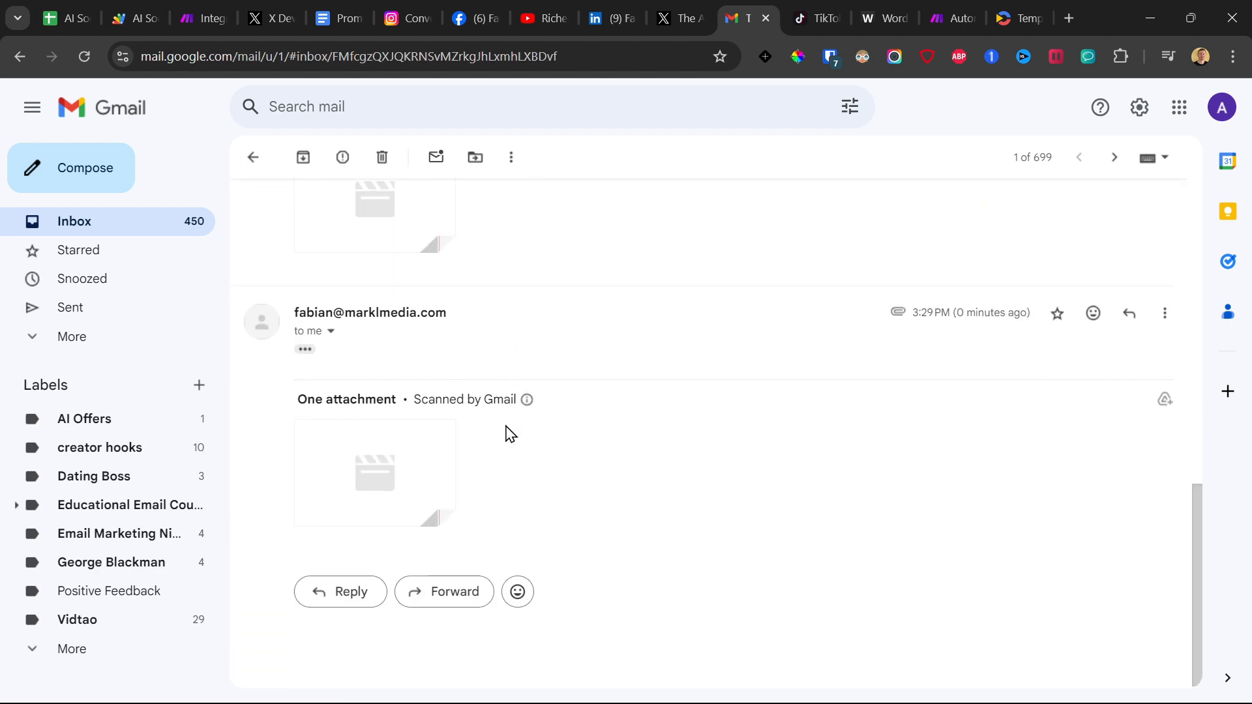
{"action": "left_click", "coordinate": [418, 452]}
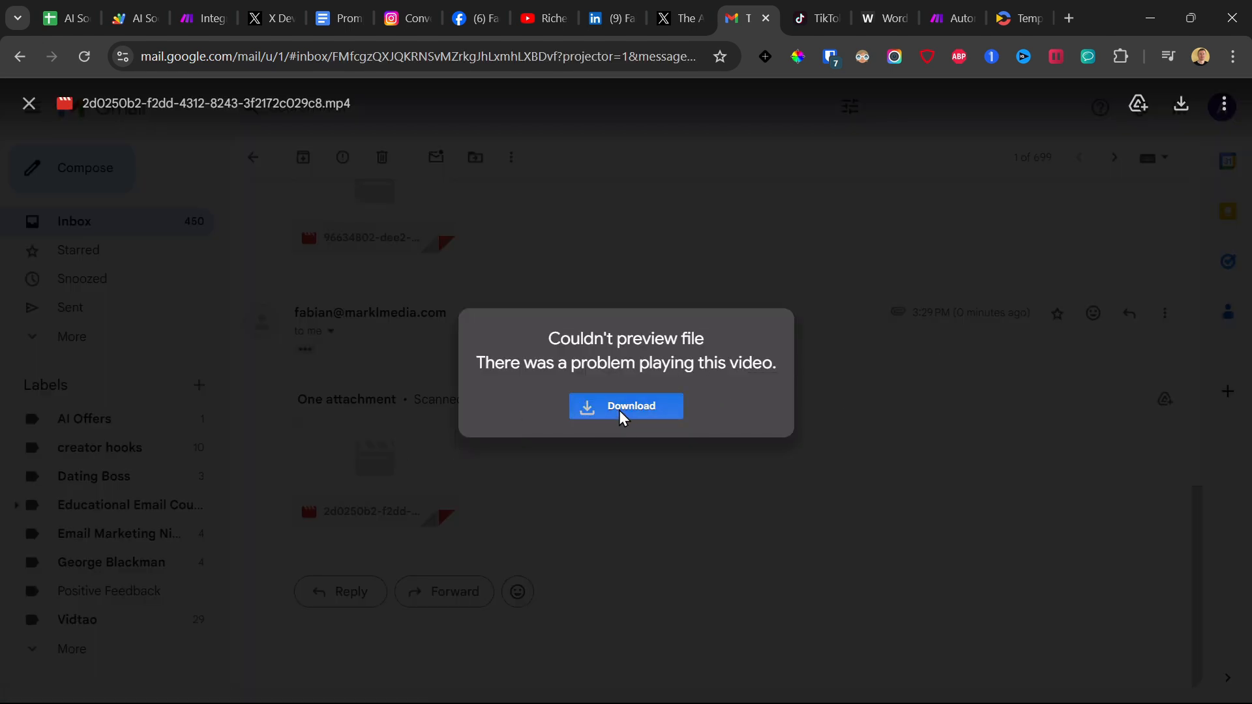
{"action": "left_click", "coordinate": [622, 418]}
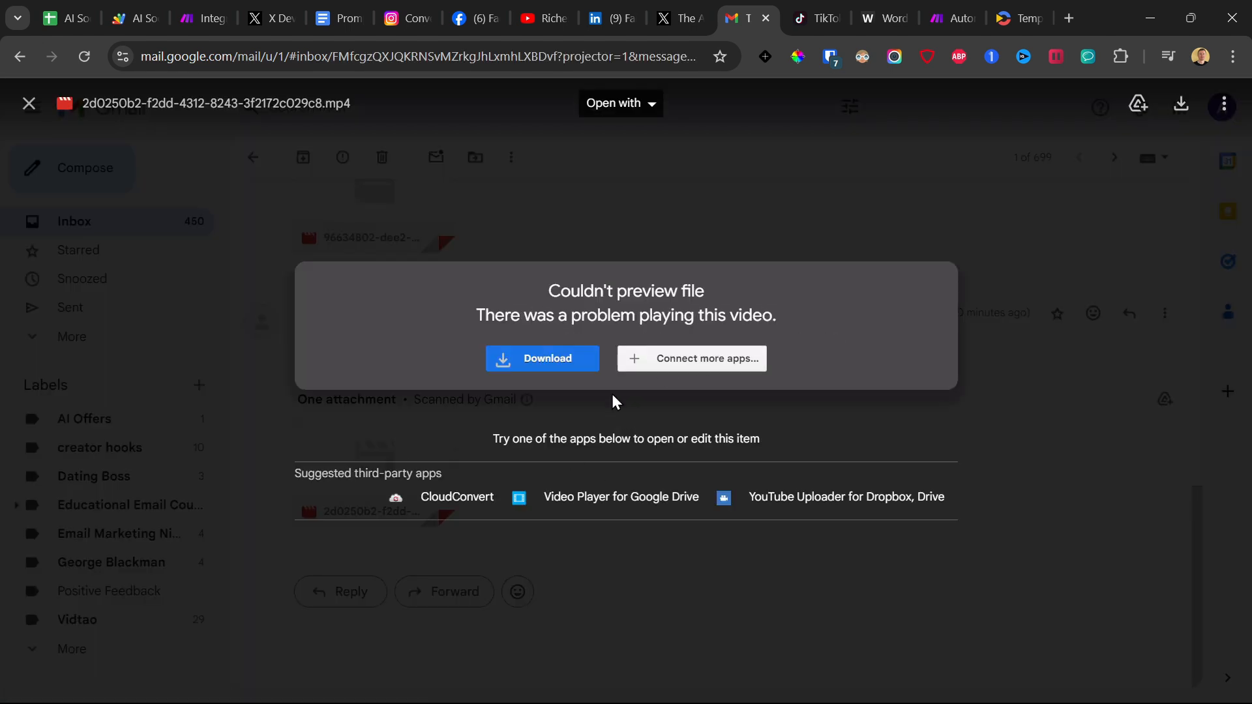
Switch to TikTok, upload and immediately publish the downloaded MP4 video, and open it from the managed posts.
{"action": "left_click", "coordinate": [840, 9]}
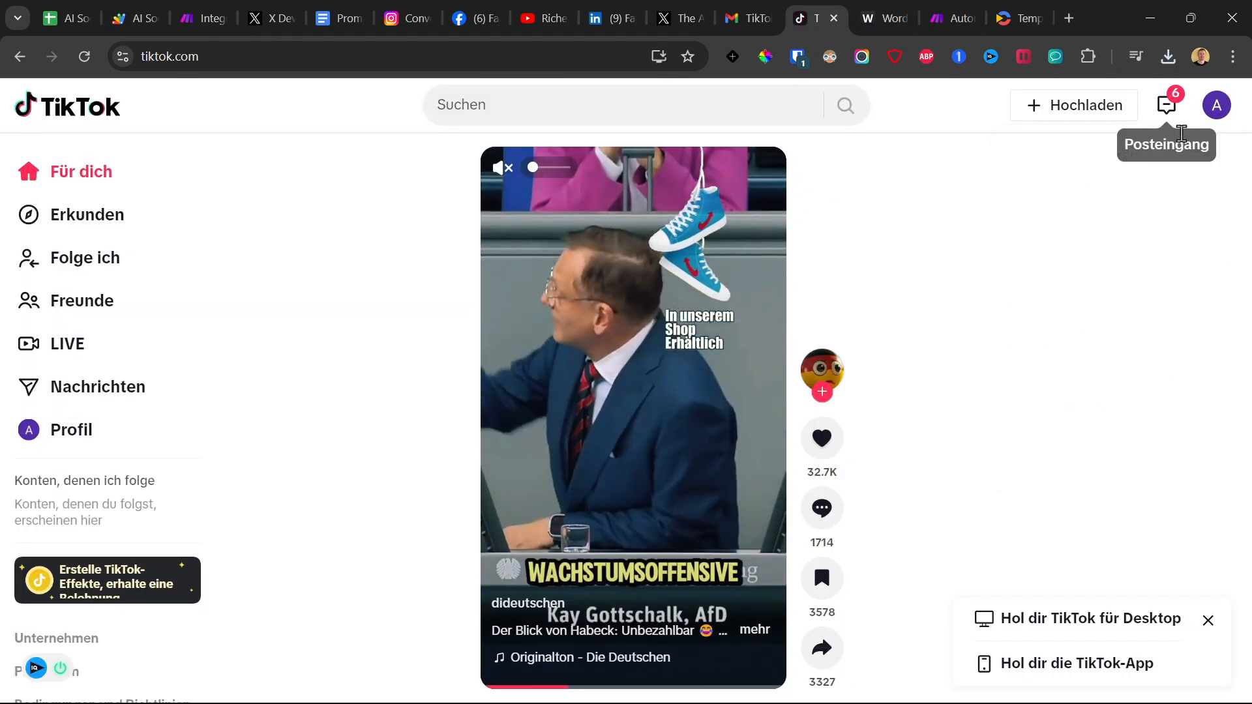
{"action": "left_click", "coordinate": [1033, 114]}
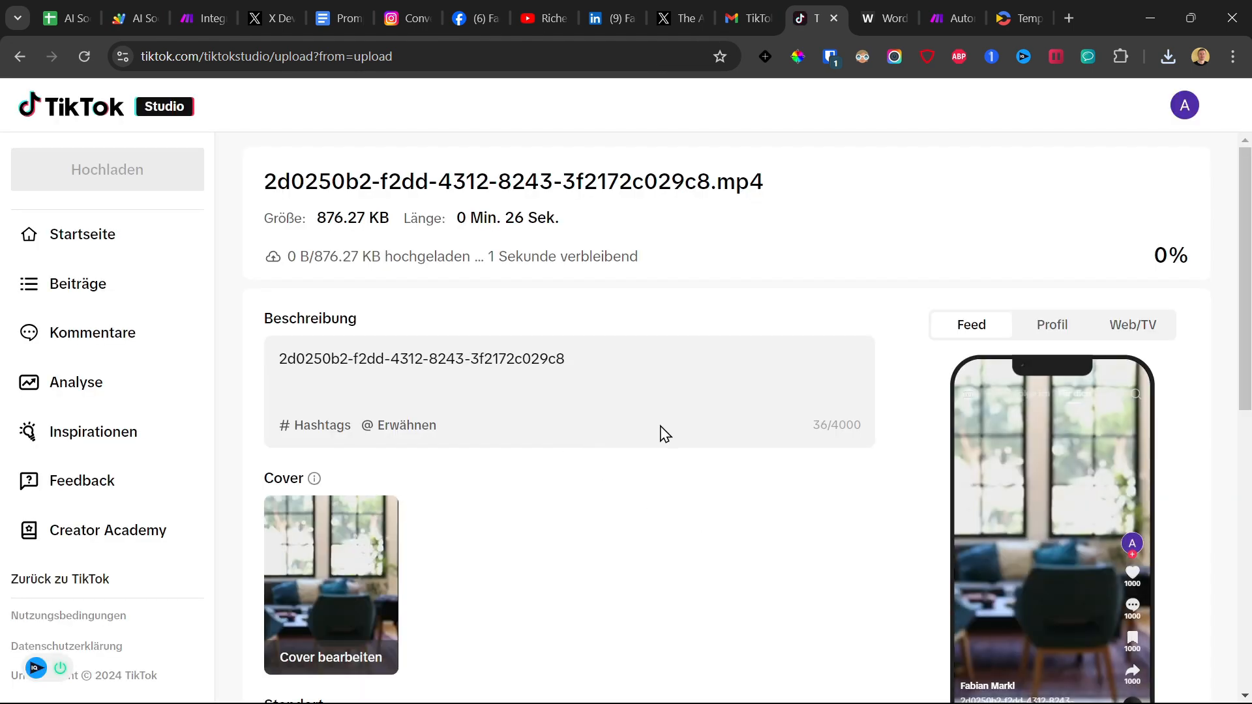
{"action": "scroll", "coordinate": [873, 264], "scroll_direction": "down", "scroll_amount": 8}
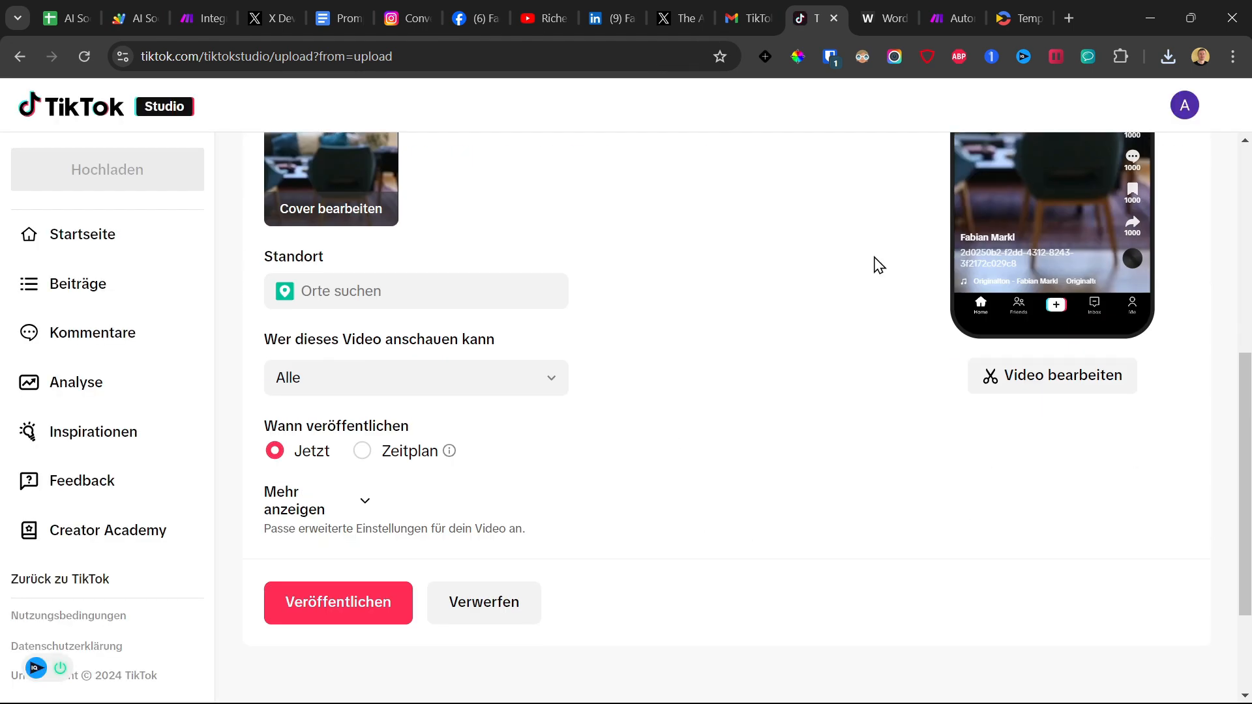
{"action": "left_click", "coordinate": [372, 613]}
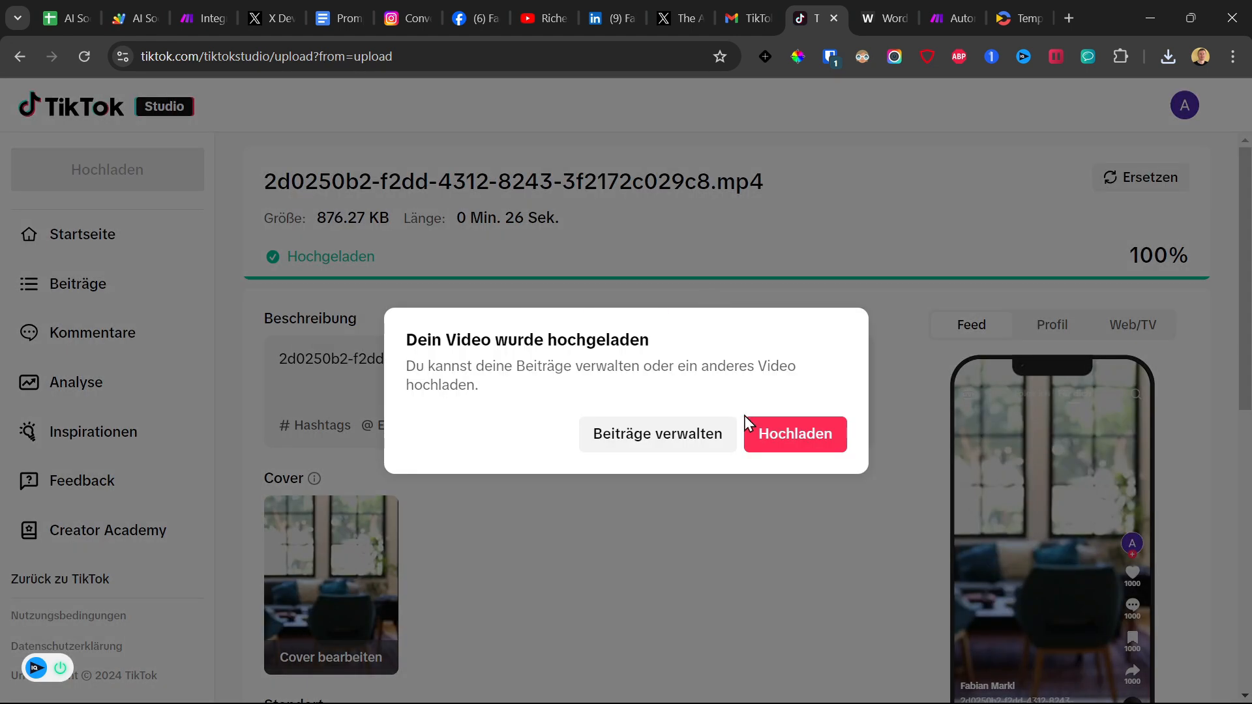
{"action": "left_click", "coordinate": [701, 430]}
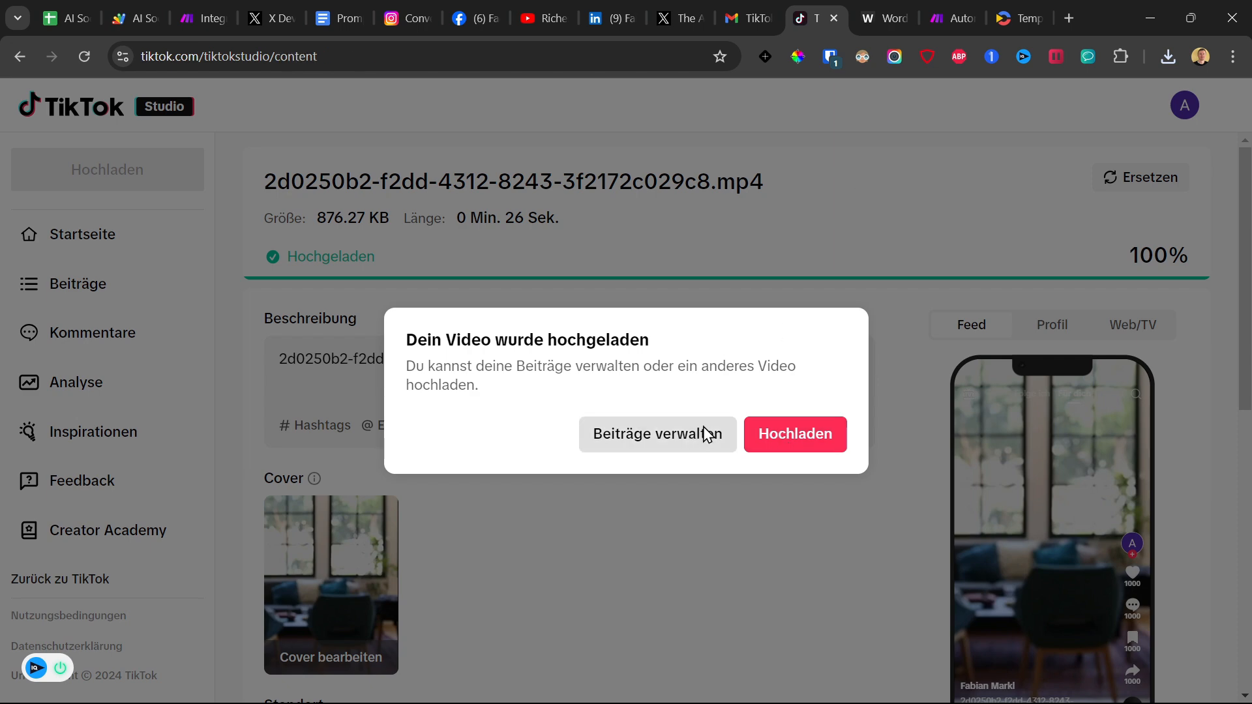
{"action": "left_click", "coordinate": [352, 336]}
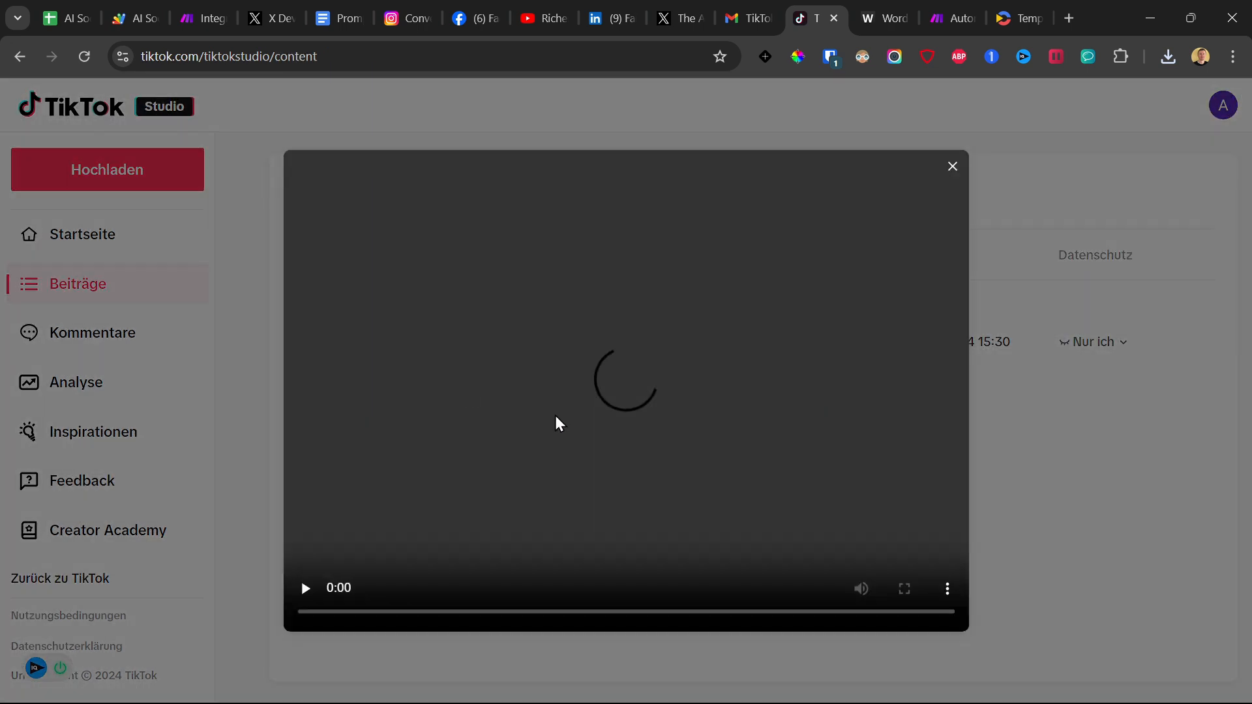